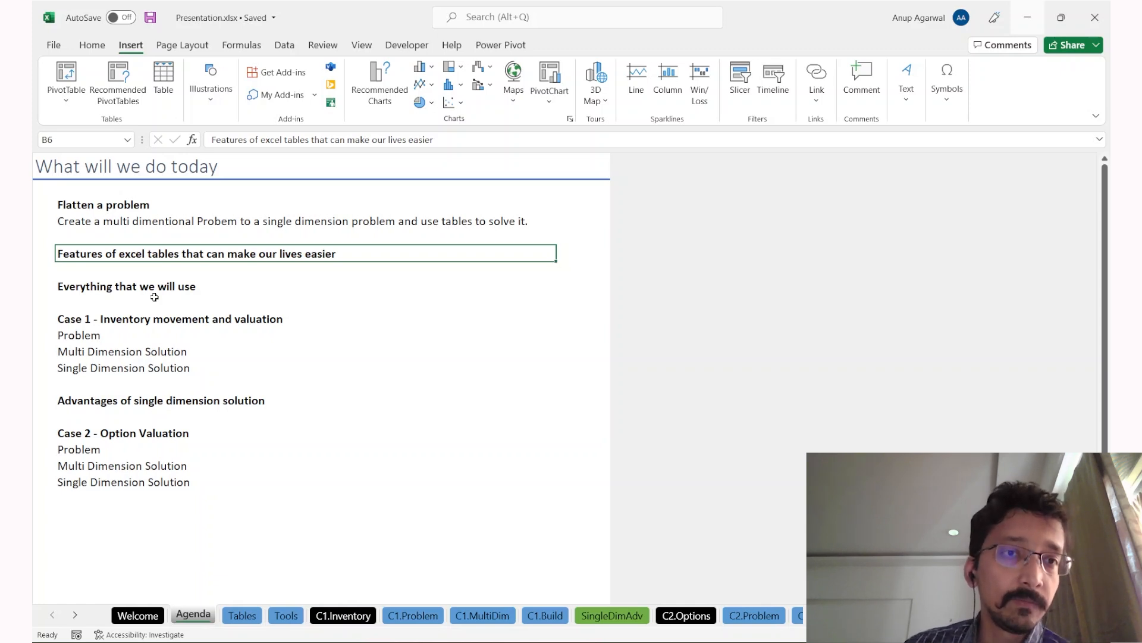
Step: Walk the agenda from the table features item down to the Case 1 inventory heading and its subitems
{"action": "key", "text": "Up"}
{"action": "key", "text": "Down"}
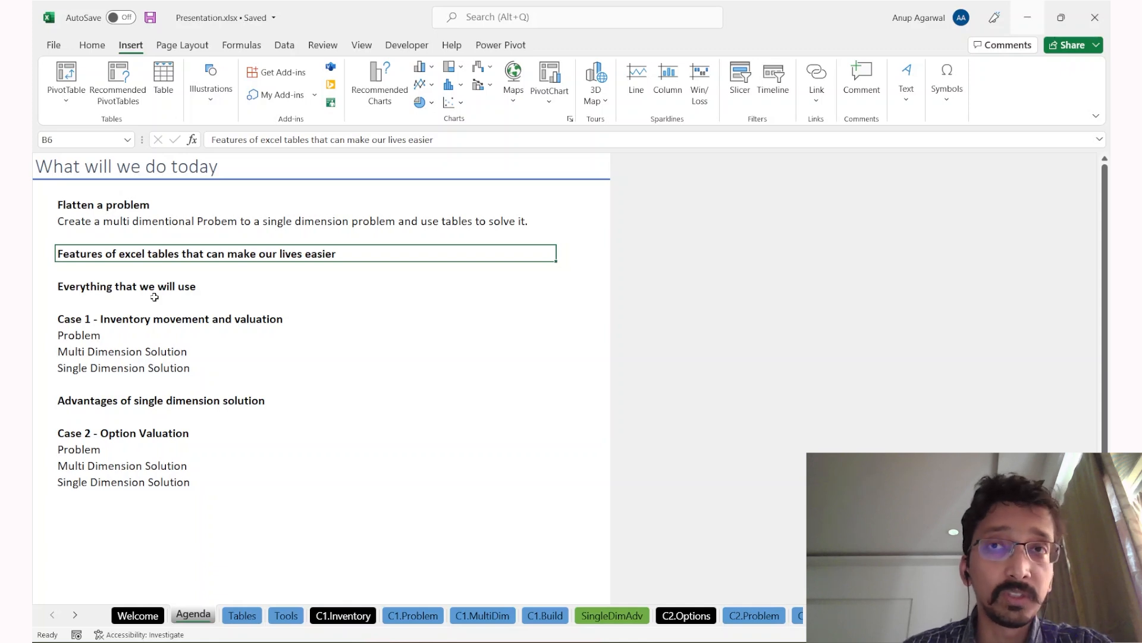
{"action": "key", "text": "Down"}
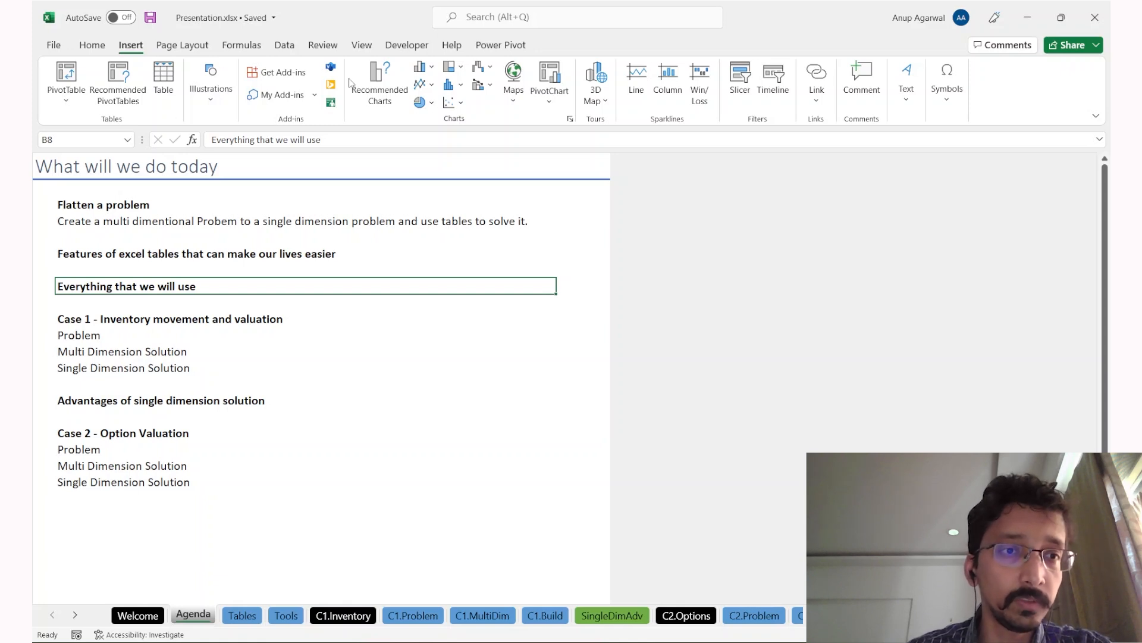
{"action": "key", "text": "Down"}
{"action": "key", "text": "Down"}
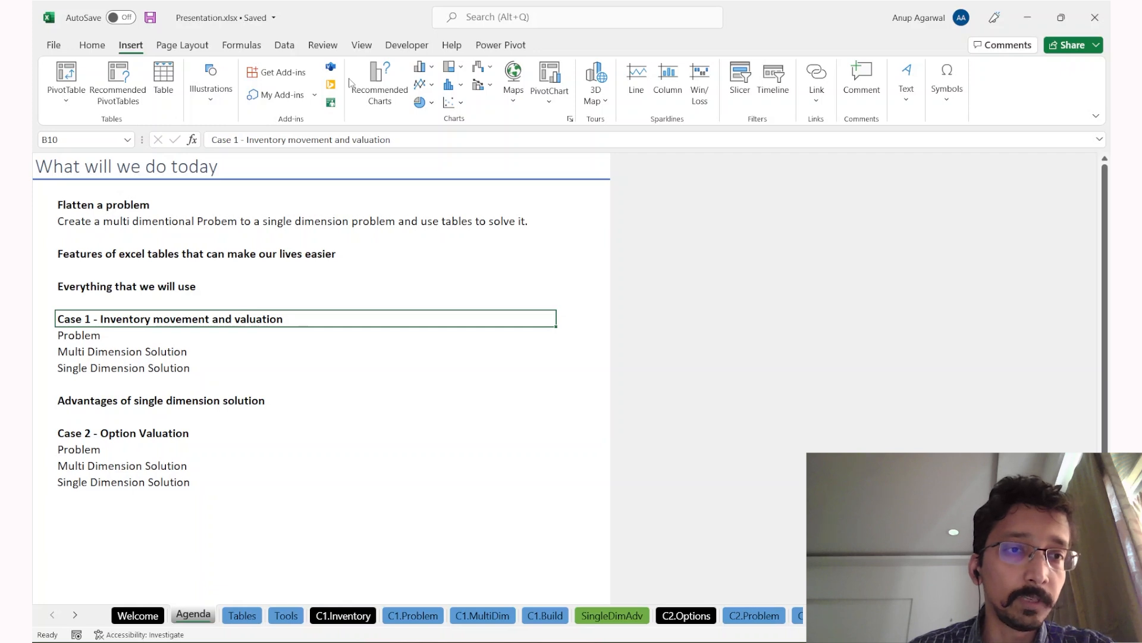
{"action": "key", "text": "shift+Down"}
{"action": "key", "text": "shift+Down"}
{"action": "key", "text": "shift+Down"}
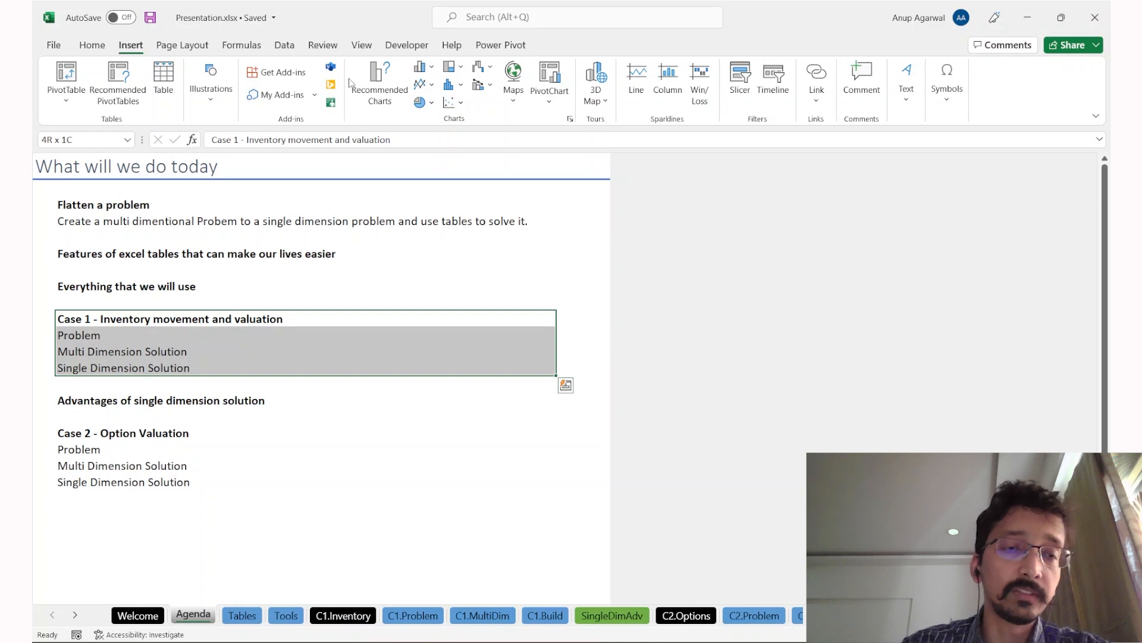
Step: Highlight the Case 2 - Option Valuation items, then go to the Tables sheet
{"action": "key", "text": "Down"}
{"action": "key", "text": "Down"}
{"action": "key", "text": "Down"}
{"action": "key", "text": "Down"}
{"action": "key", "text": "Down"}
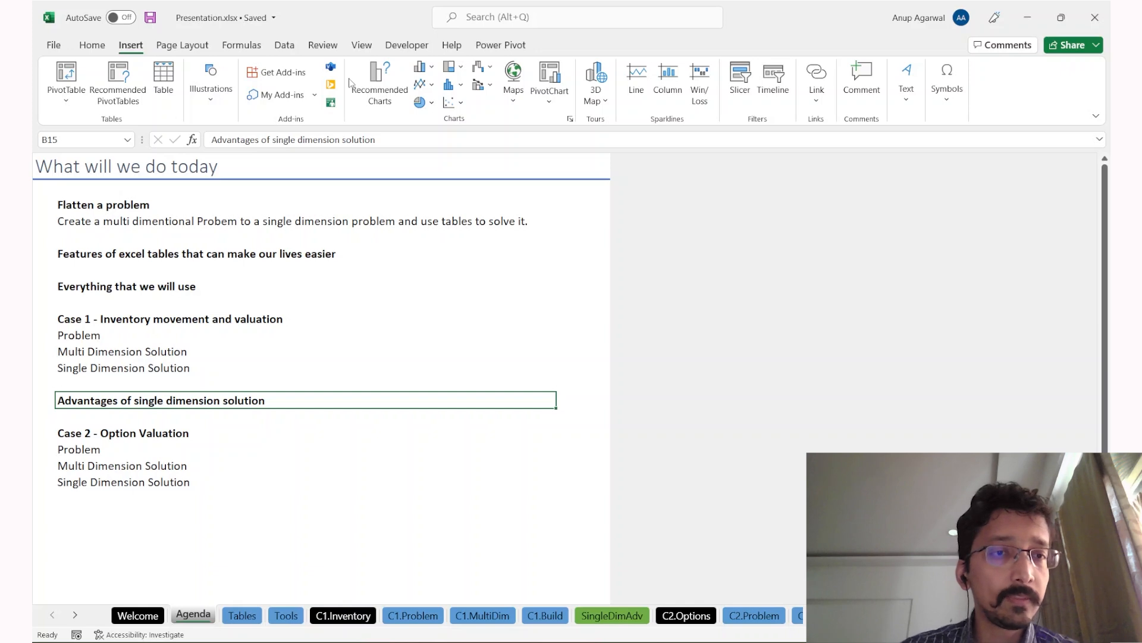
{"action": "key", "text": "Down"}
{"action": "key", "text": "Down"}
{"action": "key", "text": "shift+Down"}
{"action": "key", "text": "shift+Down"}
{"action": "key", "text": "shift+Down"}
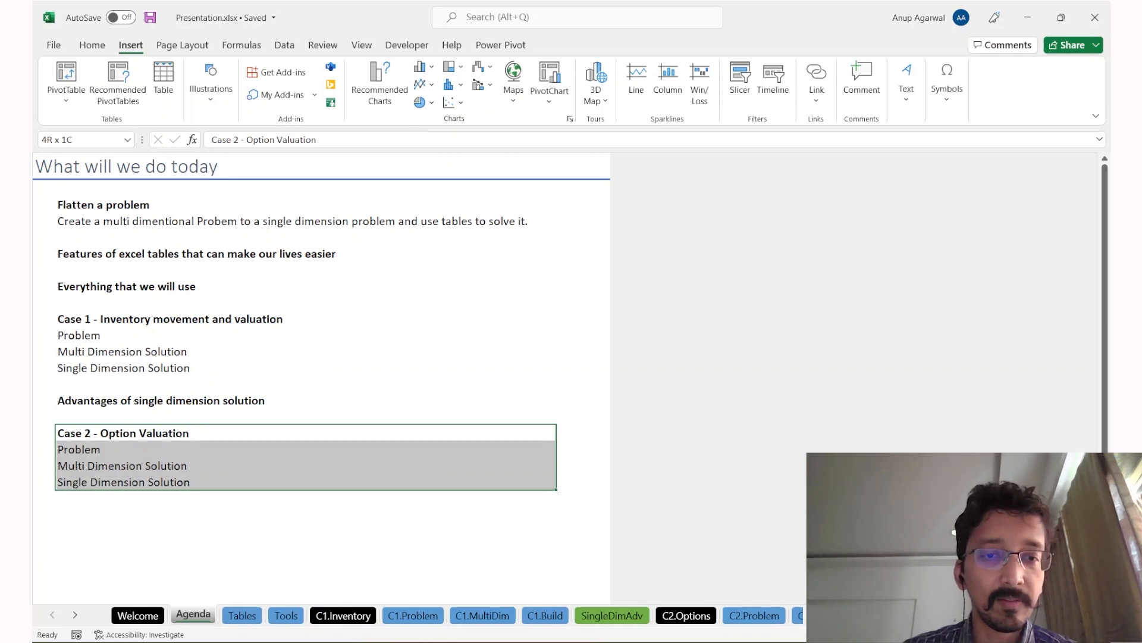
{"action": "left_click", "coordinate": [228, 618]}
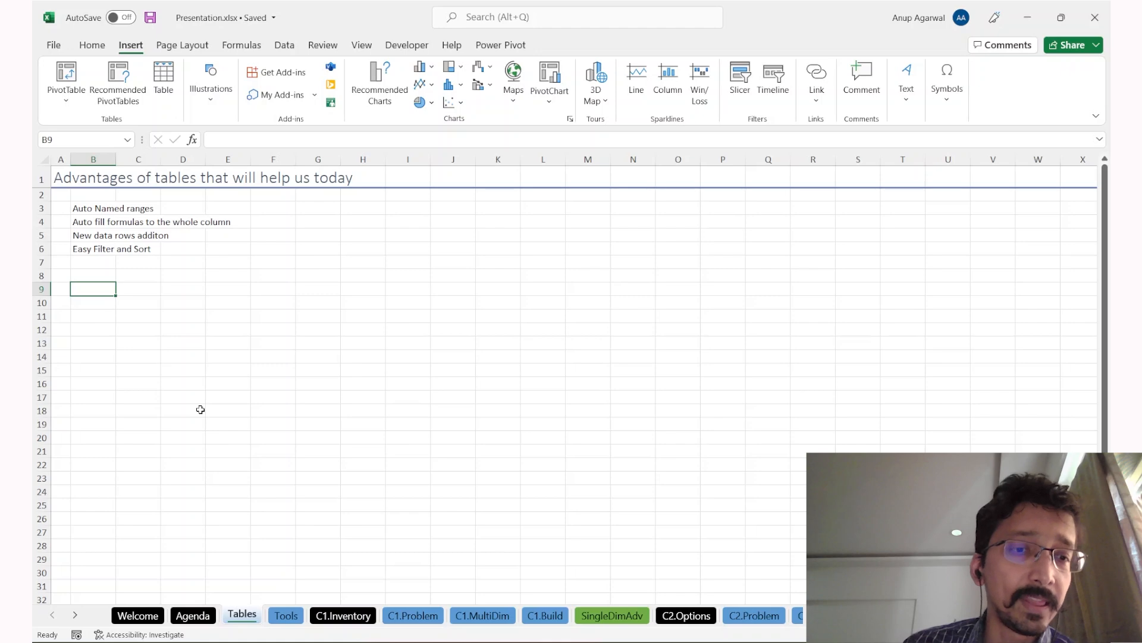
Step: Enter the Students header in B8 with names A through E below it
{"action": "left_click", "coordinate": [98, 277]}
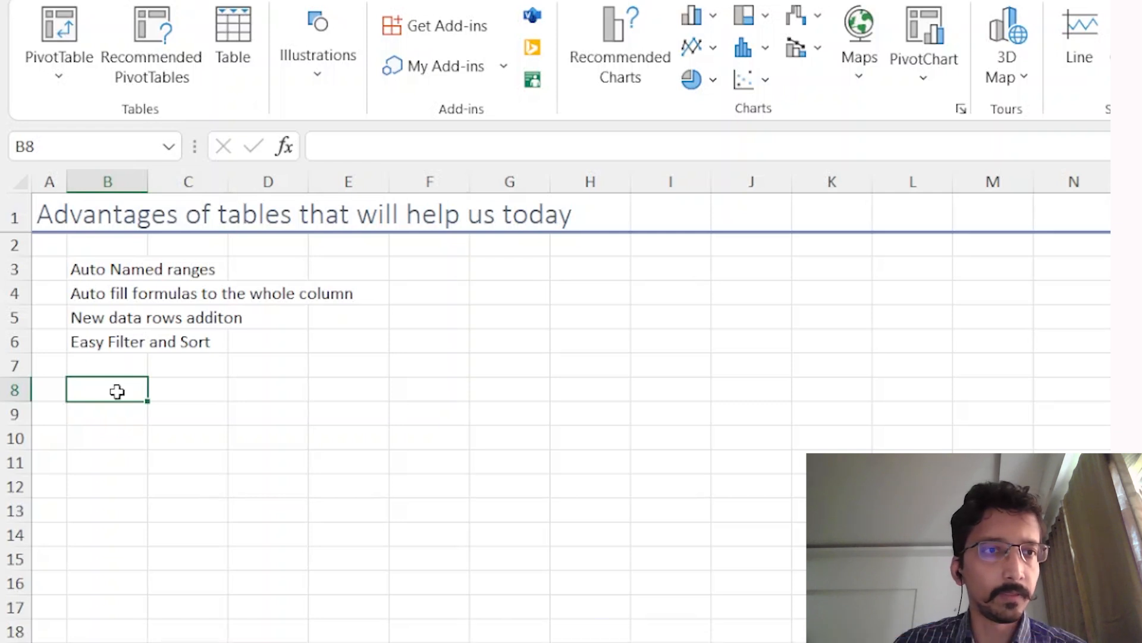
{"action": "key", "text": "Down"}
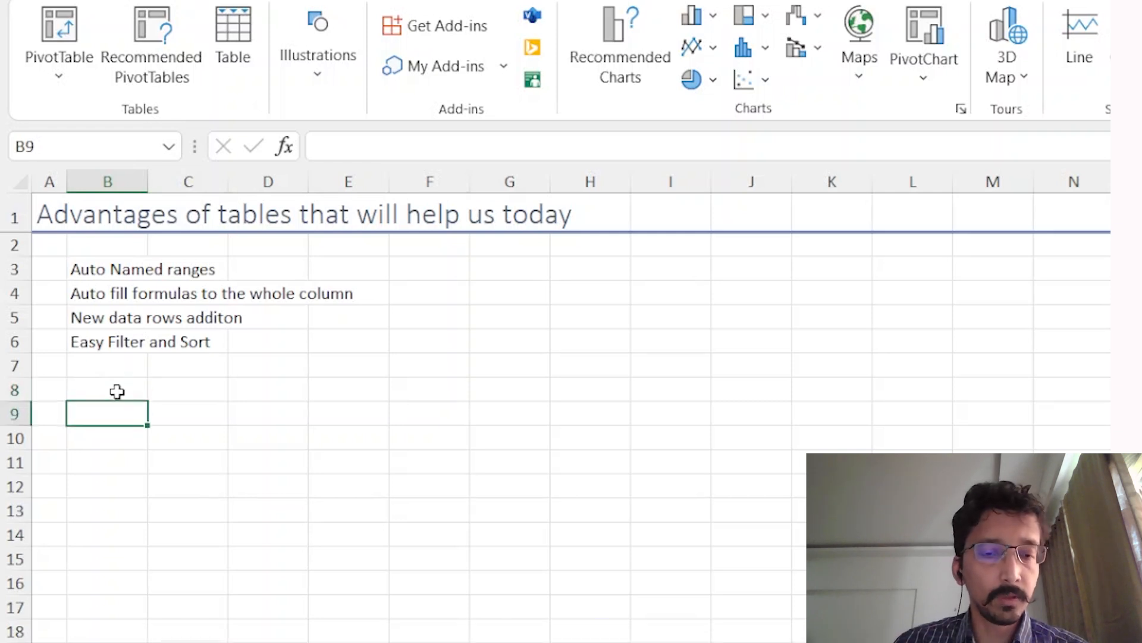
{"action": "type", "text": "A"}
{"action": "key", "text": "Return"}
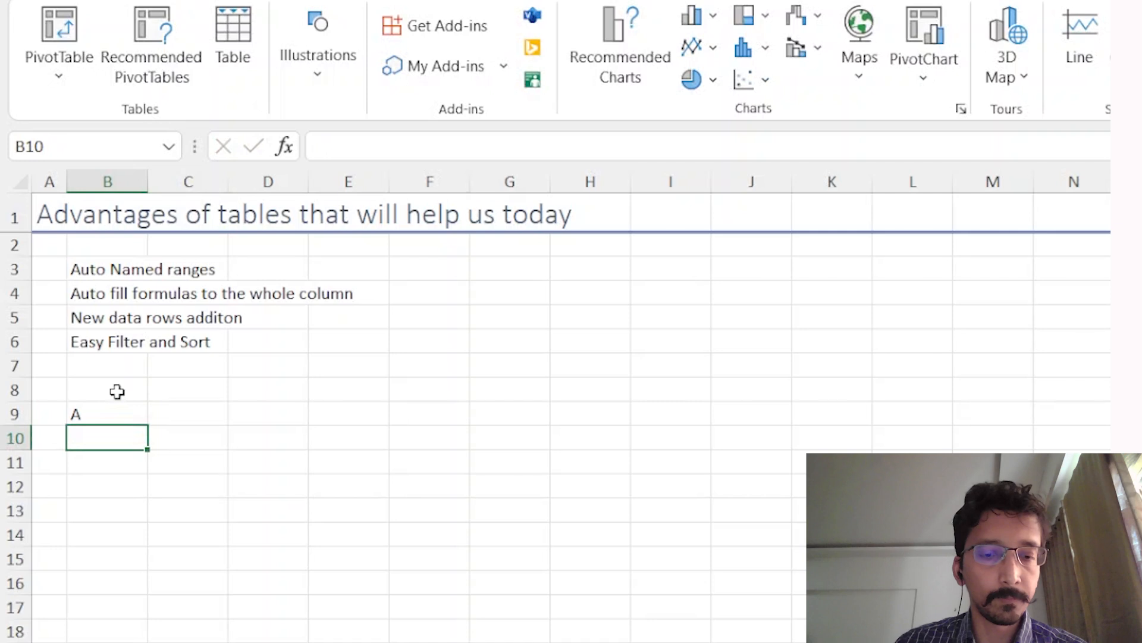
{"action": "left_click", "coordinate": [117, 391]}
{"action": "type", "text": "Students"}
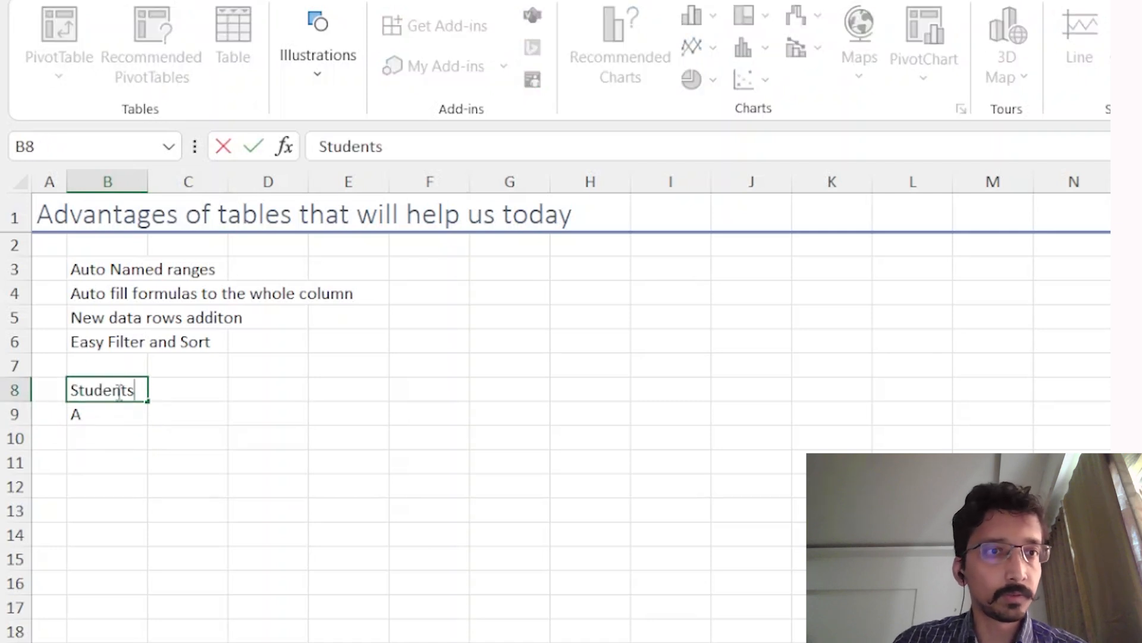
{"action": "key", "text": "BackSpace"}
{"action": "key", "text": "BackSpace"}
{"action": "type", "text": "ts"}
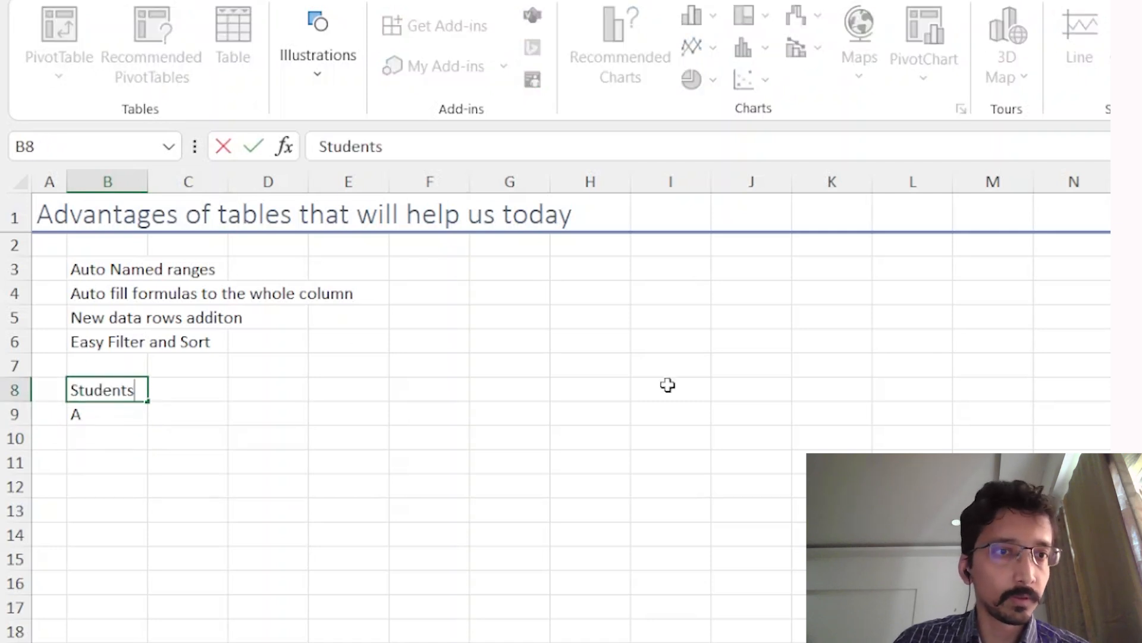
{"action": "key", "text": "Return"}
{"action": "key", "text": "Return"}
{"action": "type", "text": "B"}
{"action": "key", "text": "Return"}
{"action": "type", "text": "C"}
{"action": "key", "text": "Return"}
{"action": "type", "text": "D"}
Step: Enter the Scores header in C8 with scores 30, 40, 25, 40 and 43
{"action": "key", "text": "Return"}
{"action": "type", "text": "E"}
{"action": "key", "text": "Right"}
{"action": "key", "text": "Up"}
{"action": "key", "text": "Up"}
{"action": "key", "text": "Up"}
{"action": "key", "text": "Up"}
{"action": "key", "text": "Up"}
{"action": "type", "text": "Scores"}
{"action": "key", "text": "Return"}
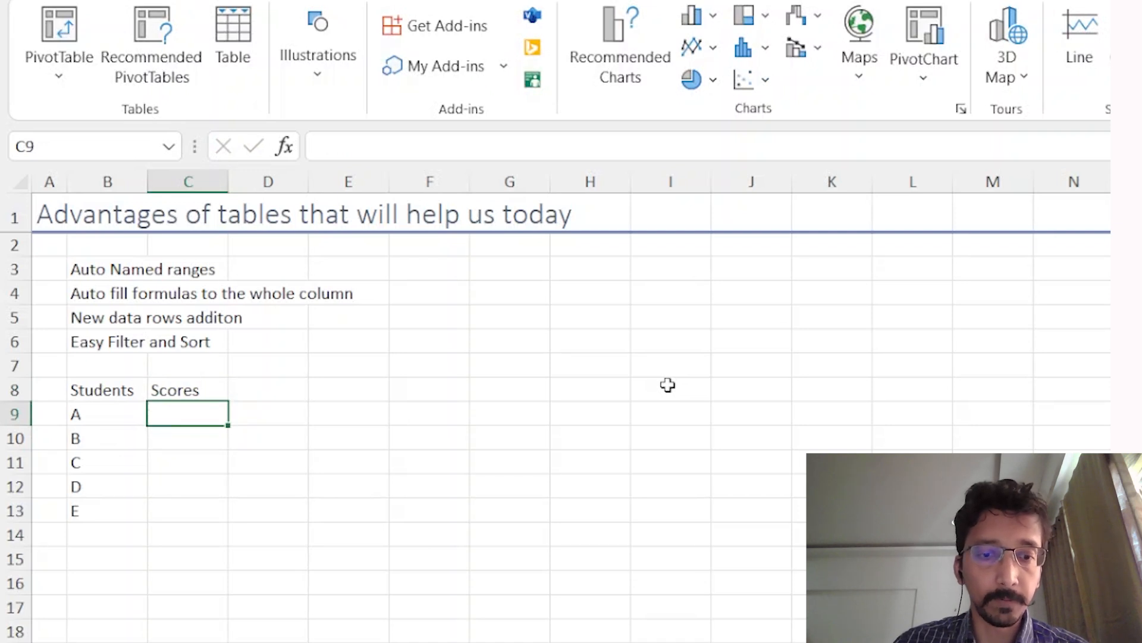
{"action": "type", "text": "30"}
{"action": "key", "text": "Return"}
{"action": "type", "text": "40"}
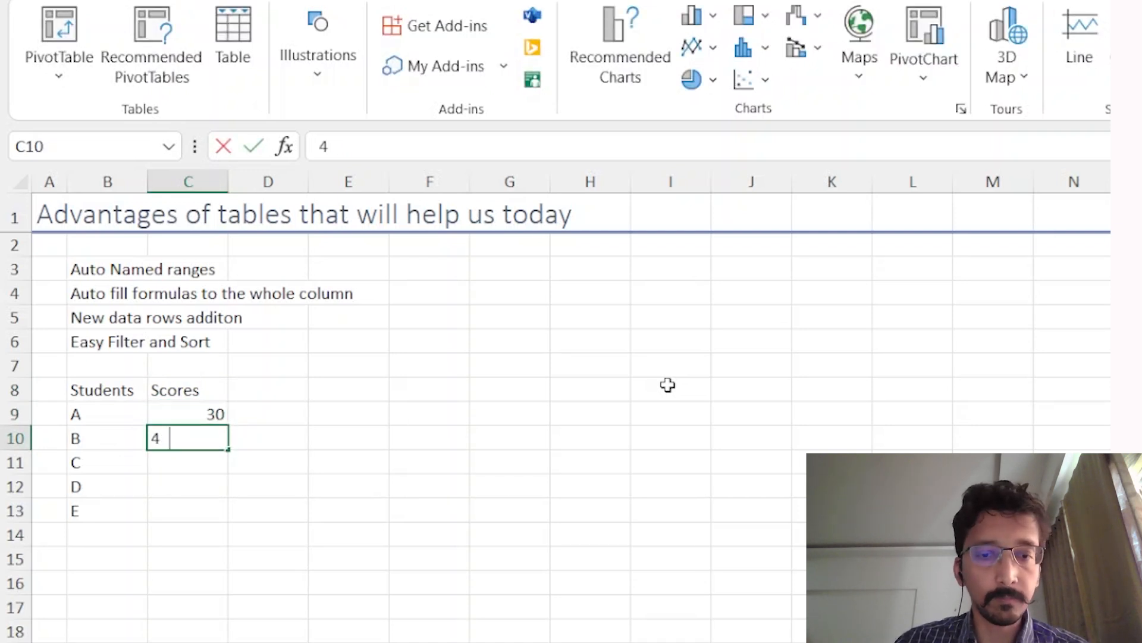
{"action": "key", "text": "Return"}
{"action": "type", "text": "25"}
{"action": "key", "text": "Return"}
{"action": "type", "text": "40"}
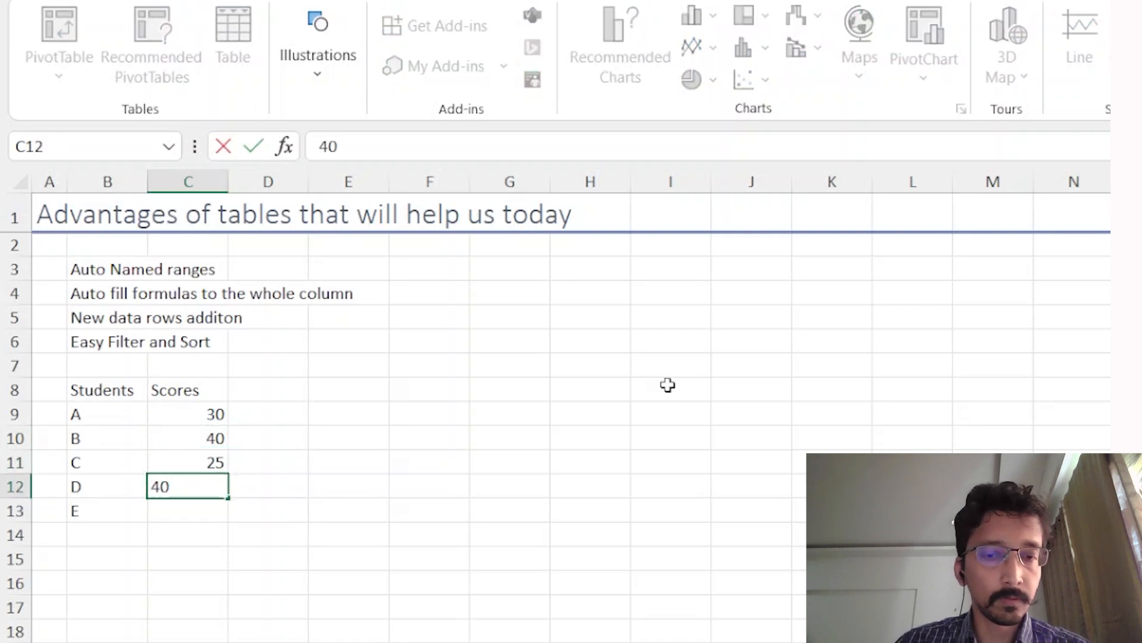
{"action": "key", "text": "Return"}
{"action": "type", "text": "43"}
{"action": "key", "text": "Return"}
Step: Select the list B8:C13 and start creating a table from it with Ctrl+T
{"action": "key", "text": "Up"}
{"action": "key", "text": "Up"}
{"action": "key", "text": "Up"}
{"action": "key", "text": "Up"}
{"action": "key", "text": "Up"}
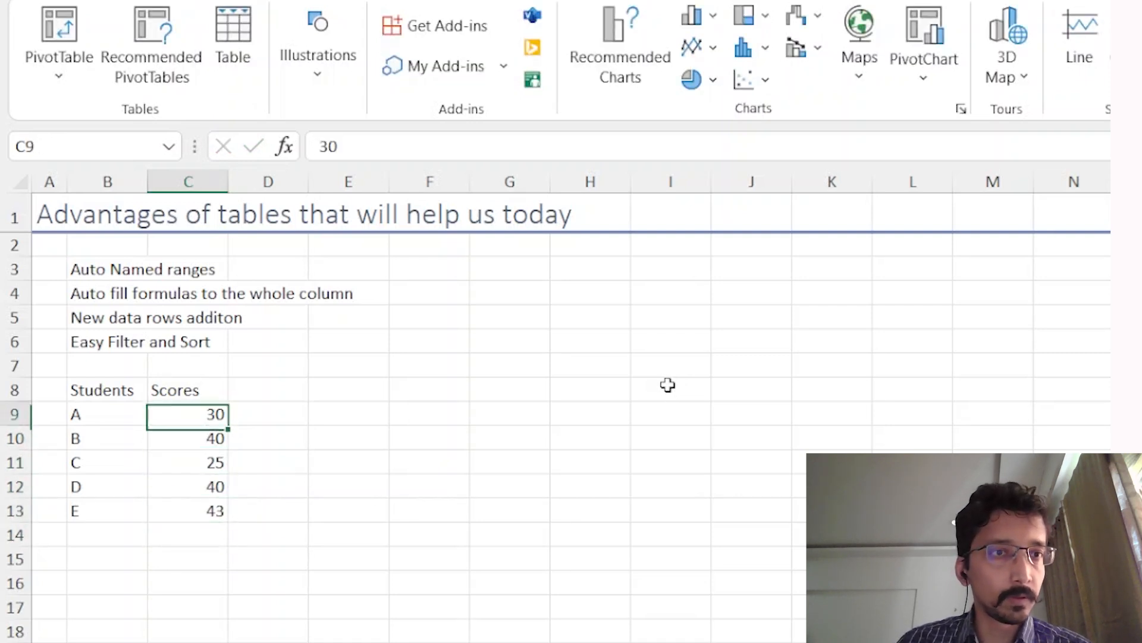
{"action": "key", "text": "Up"}
{"action": "key", "text": "Left"}
{"action": "key", "text": "ctrl+shift+Right"}
{"action": "key", "text": "ctrl+shift+Down"}
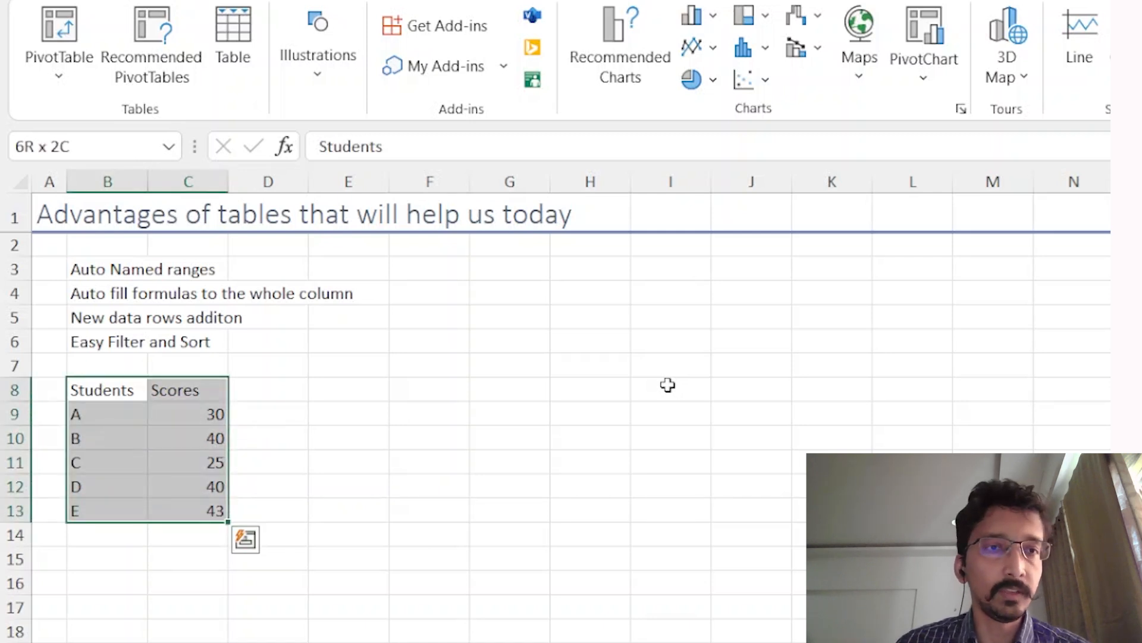
{"action": "key", "text": "ctrl+shift+Up"}
{"action": "key", "text": "ctrl+shift+Left"}
{"action": "key", "text": "ctrl+shift+Right"}
{"action": "key", "text": "ctrl+shift+Down"}
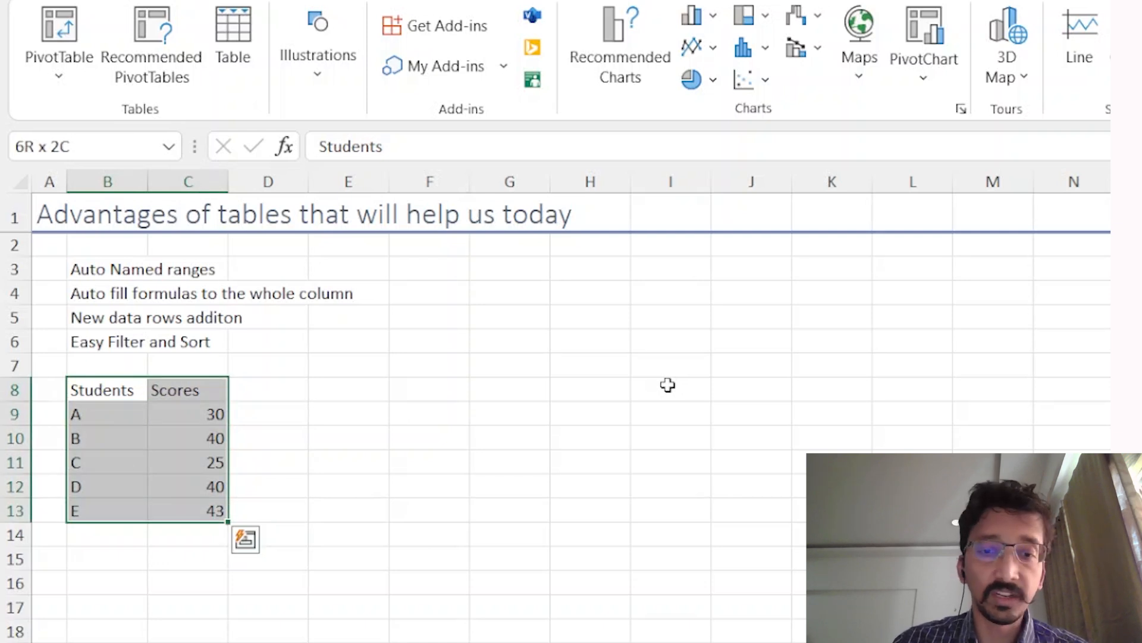
{"action": "key", "text": "ctrl+t"}
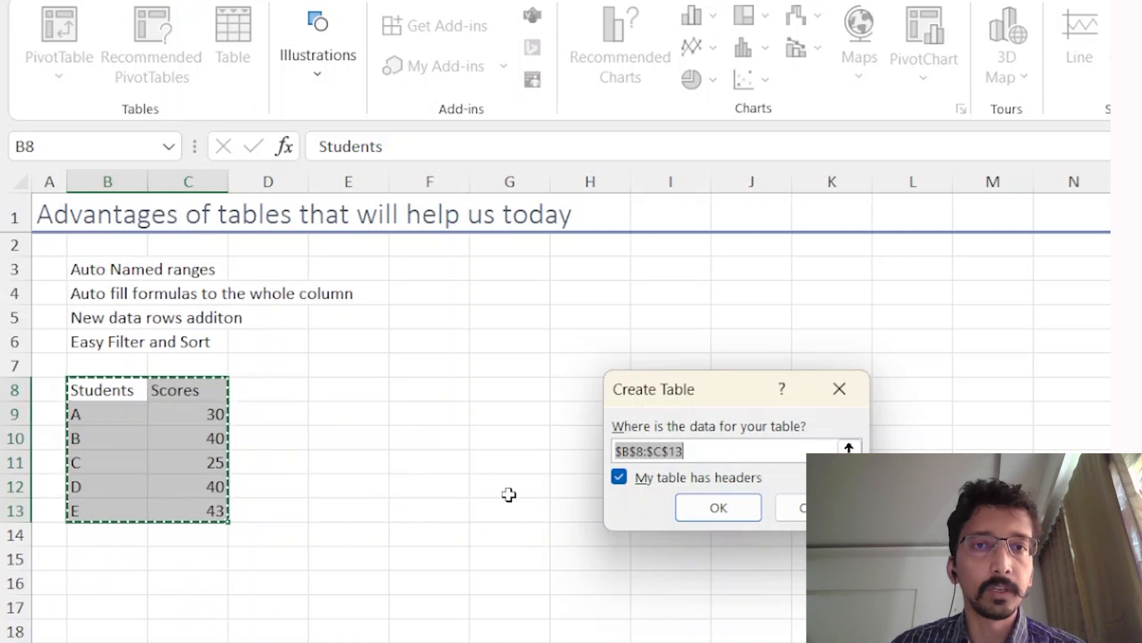
Step: Confirm the B8:C13 table with headers, then select its header and data rows to inspect it
{"action": "left_click", "coordinate": [720, 506]}
{"action": "left_click", "coordinate": [180, 473]}
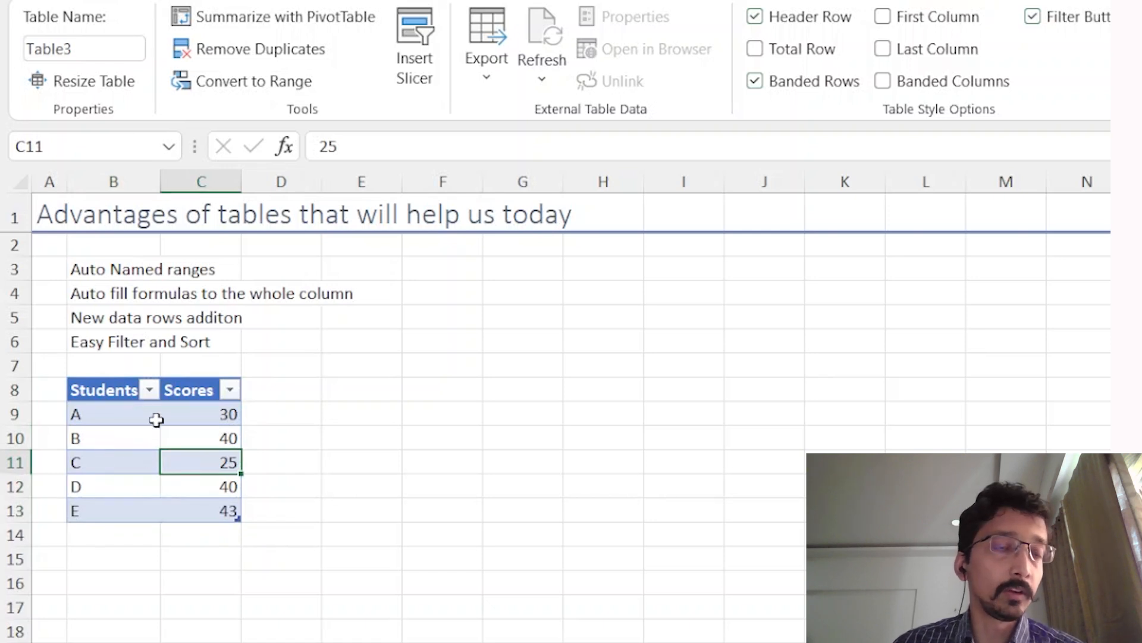
{"action": "left_click_drag", "start_coordinate": [156, 419], "coordinate": [191, 512]}
{"action": "left_click_drag", "start_coordinate": [118, 390], "coordinate": [229, 388]}
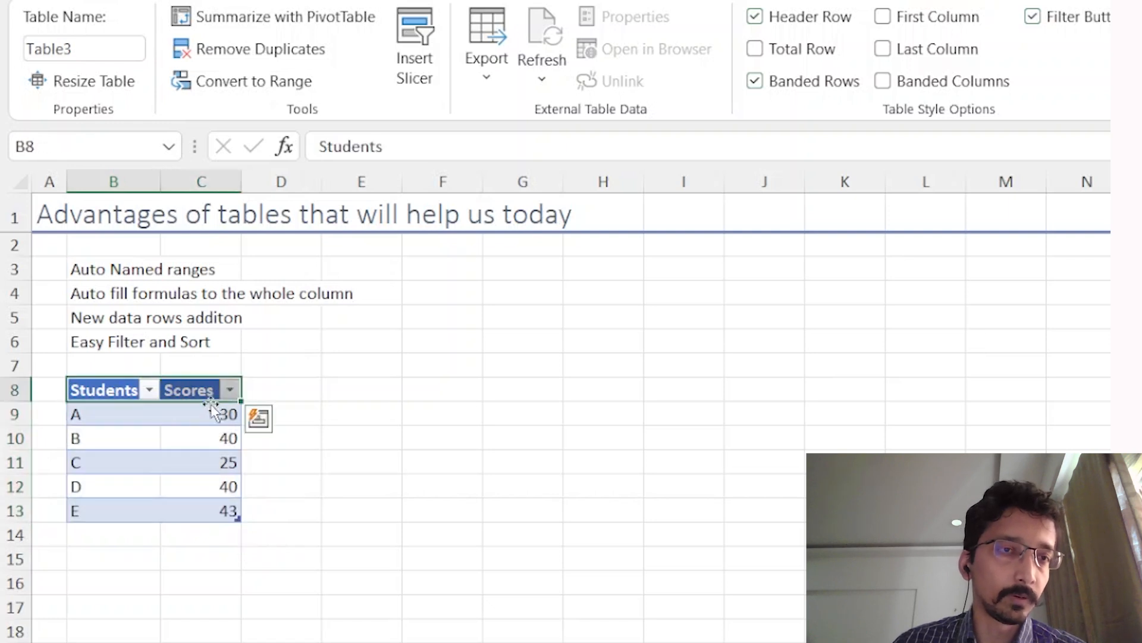
{"action": "left_click_drag", "start_coordinate": [146, 418], "coordinate": [202, 505]}
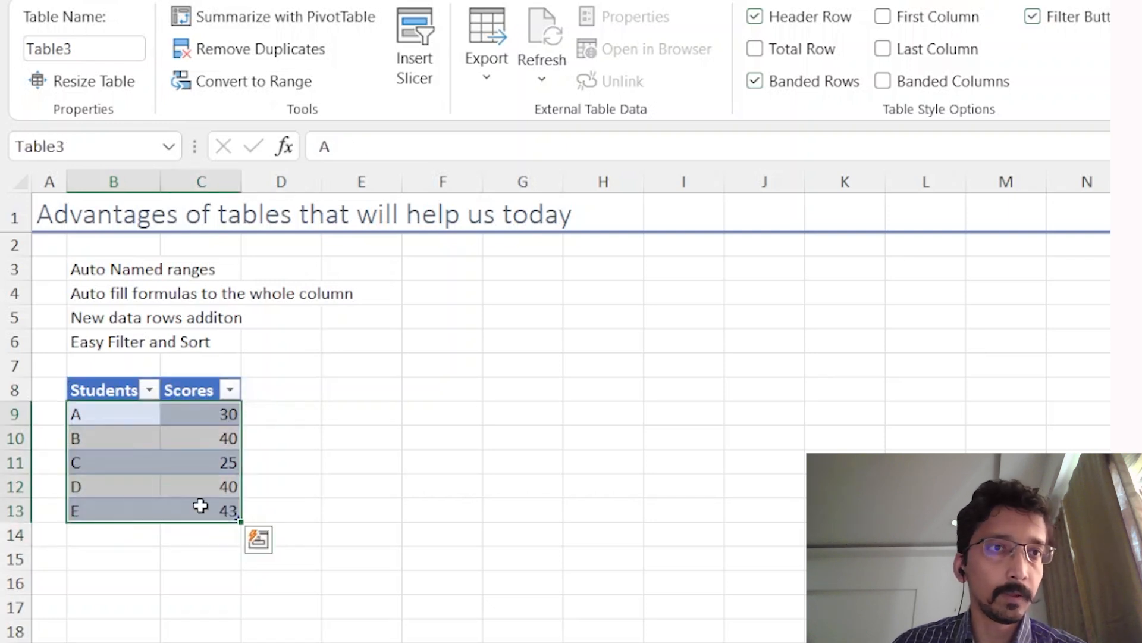
{"action": "left_click", "coordinate": [202, 505]}
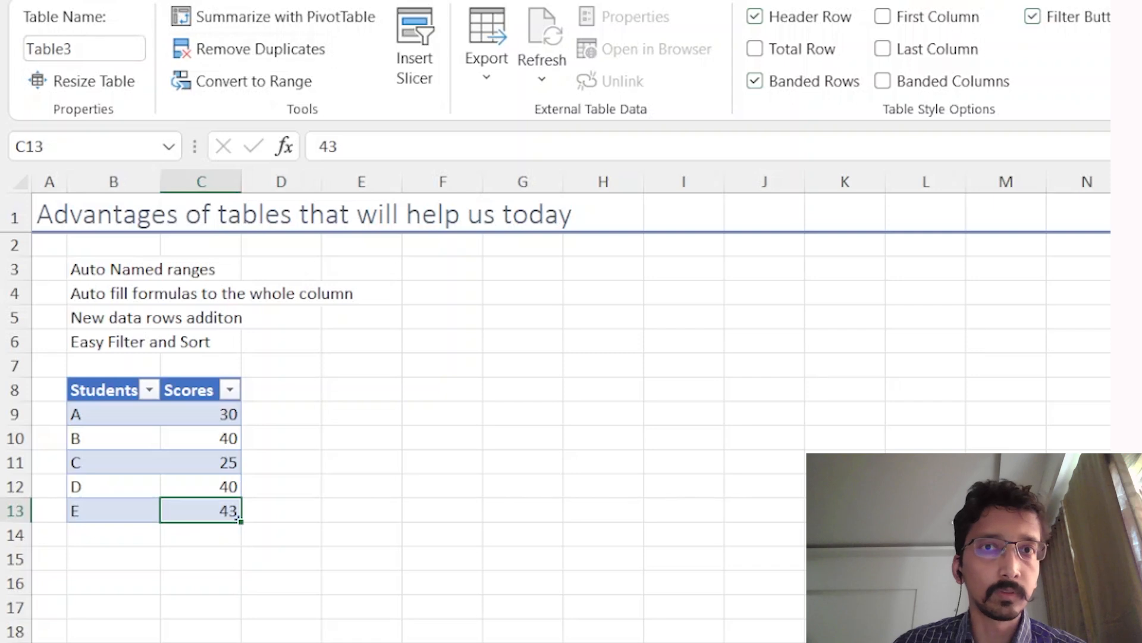
{"action": "left_click", "coordinate": [334, 388]}
{"action": "left_click", "coordinate": [173, 440]}
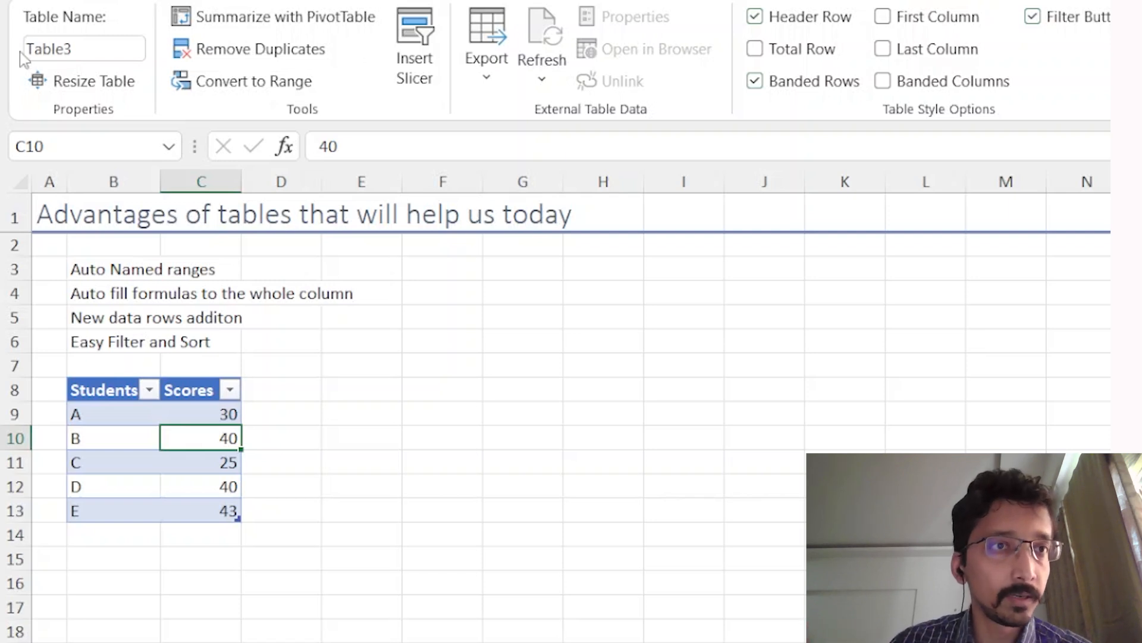
Step: Rename the table to tblScore
{"action": "left_click", "coordinate": [116, 45]}
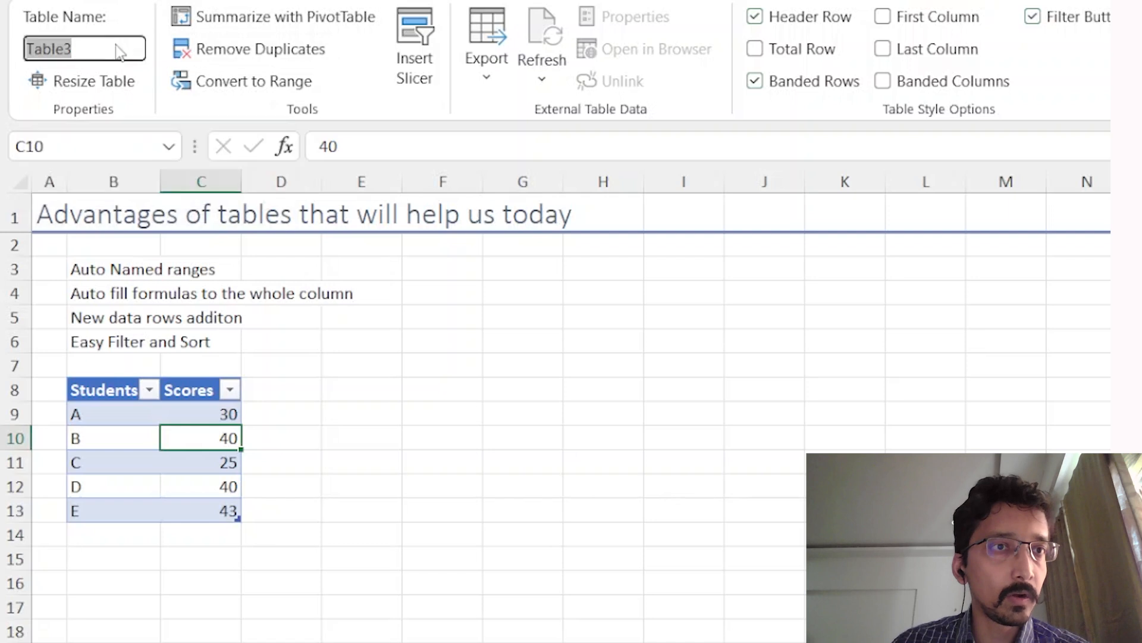
{"action": "type", "text": "tbl"}
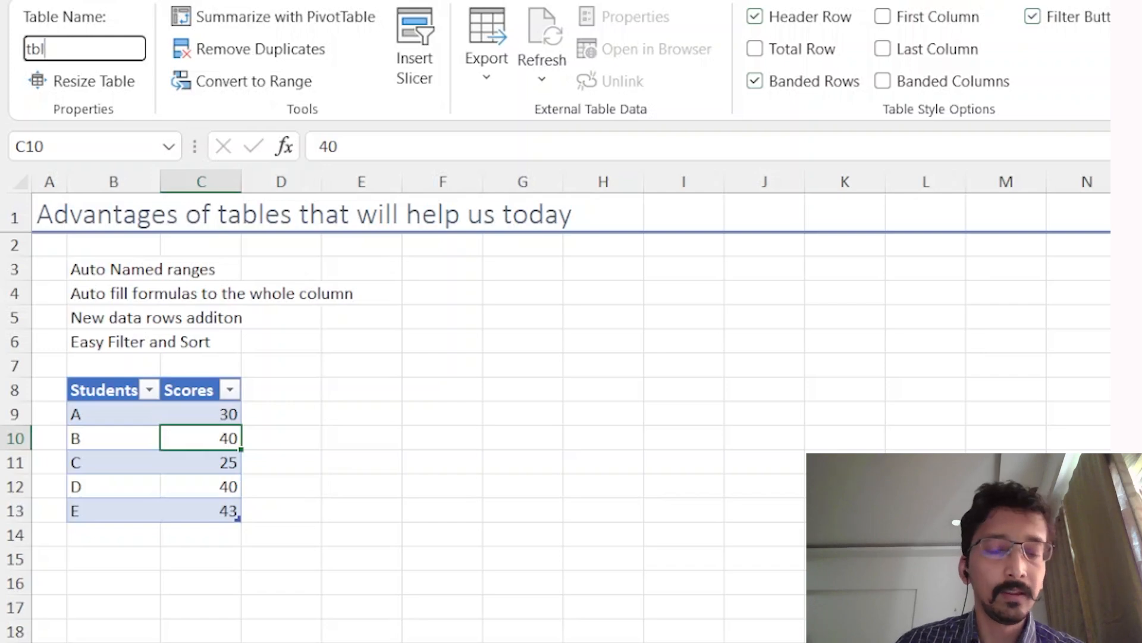
{"action": "type", "text": "Sc"}
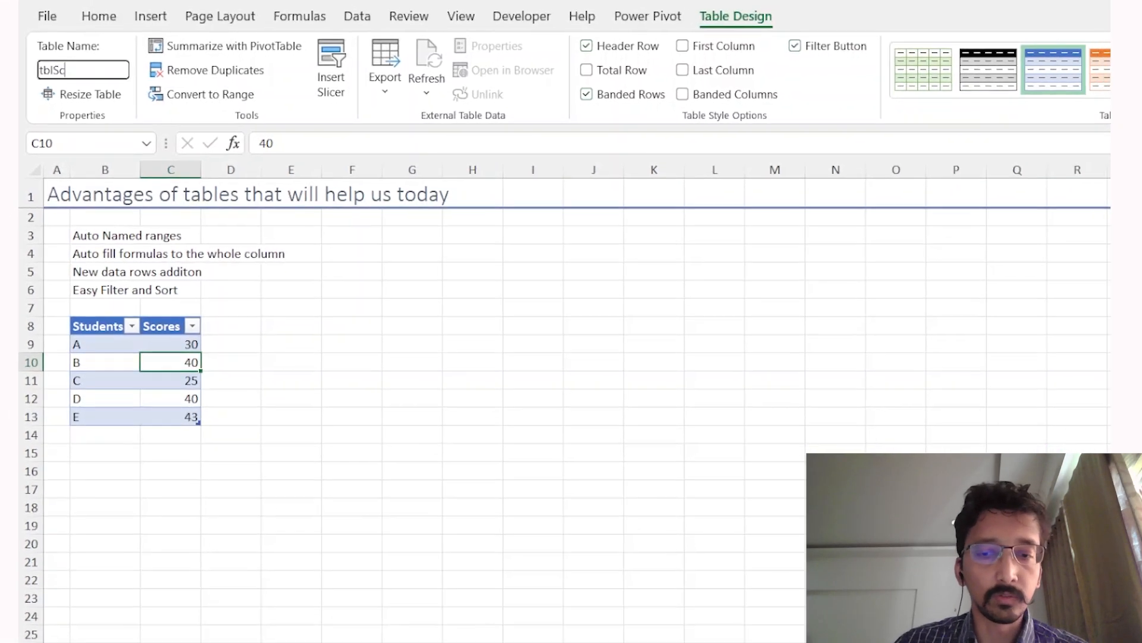
{"action": "type", "text": "ore"}
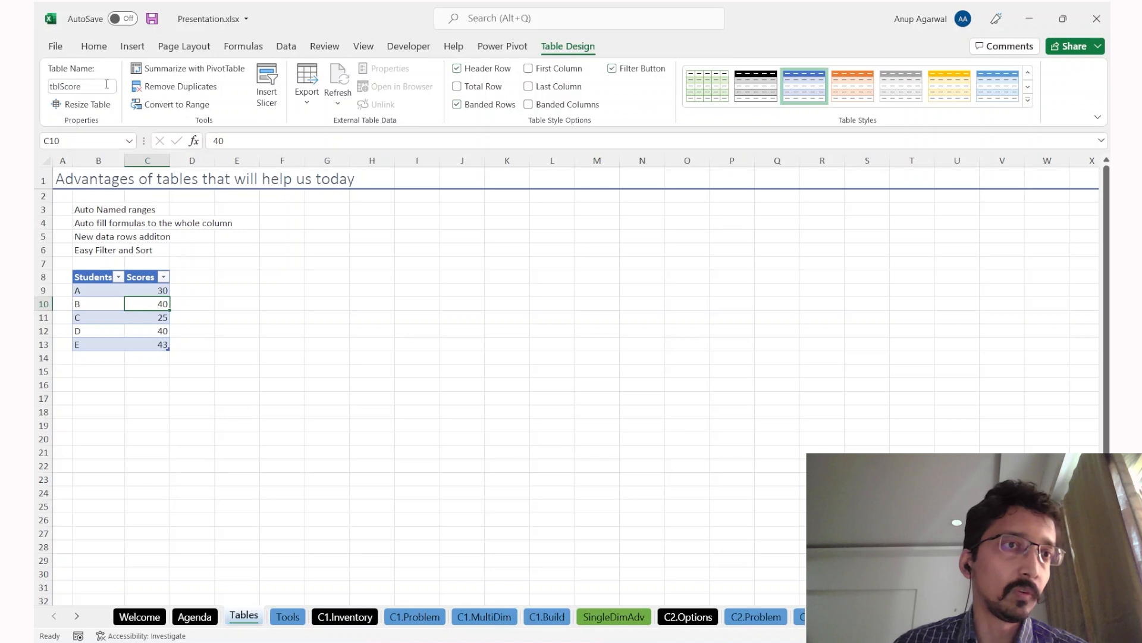
Step: Change the table headers from Scores to Score and from Students to Name
{"action": "key", "text": "Up"}
{"action": "key", "text": "Up"}
{"action": "key", "text": "F2"}
{"action": "key", "text": "BackSpace"}
{"action": "key", "text": "Return"}
{"action": "key", "text": "Left"}
{"action": "key", "text": "Up"}
{"action": "type", "text": "name"}
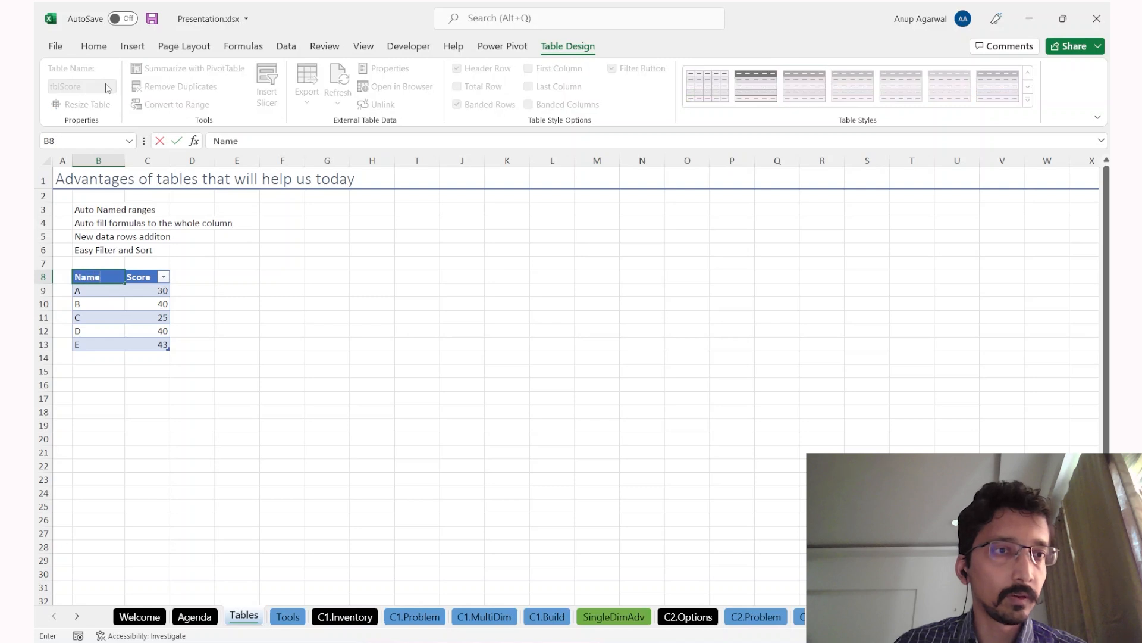
{"action": "key", "text": "Return"}
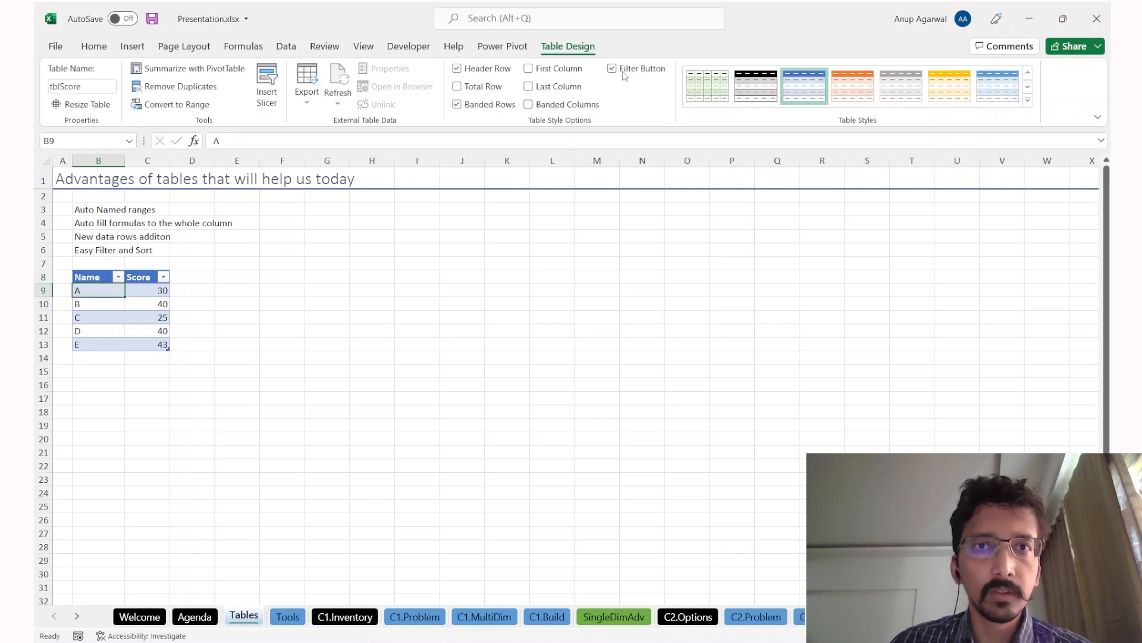
Step: Turn off banded rows and remove the filter arrows from the table headers
{"action": "left_click", "coordinate": [499, 112]}
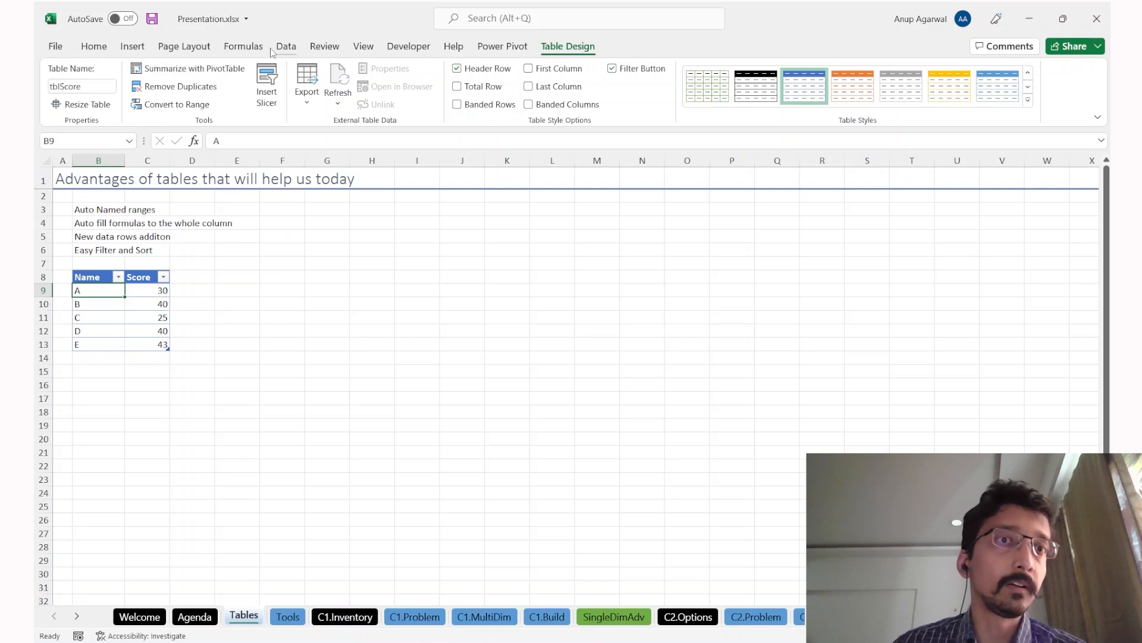
{"action": "left_click", "coordinate": [253, 50]}
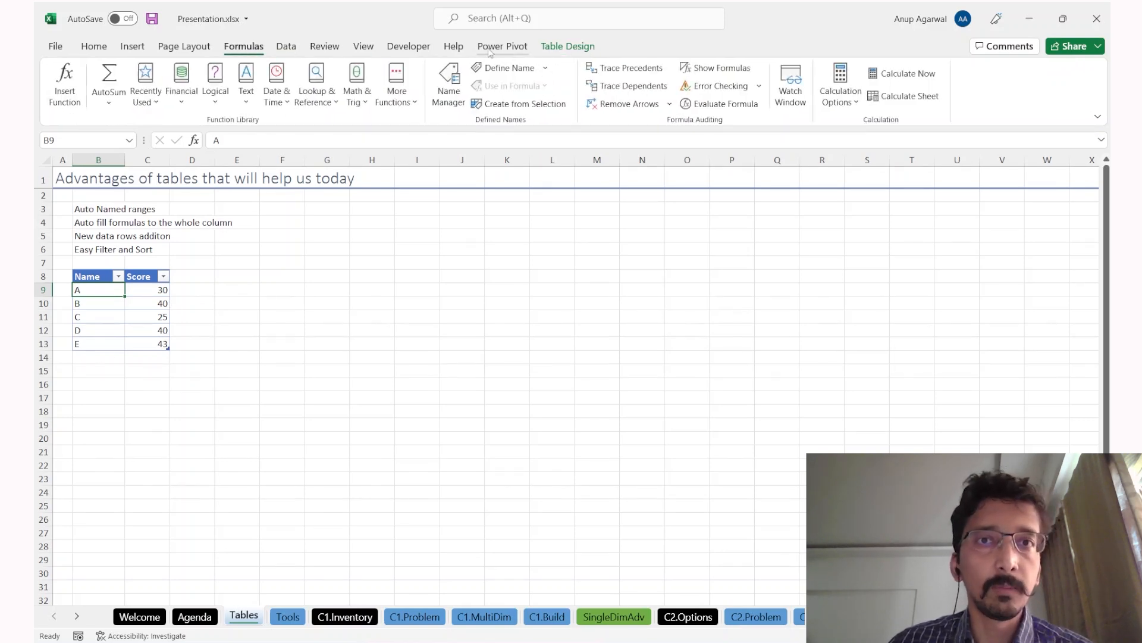
{"action": "left_click", "coordinate": [541, 50]}
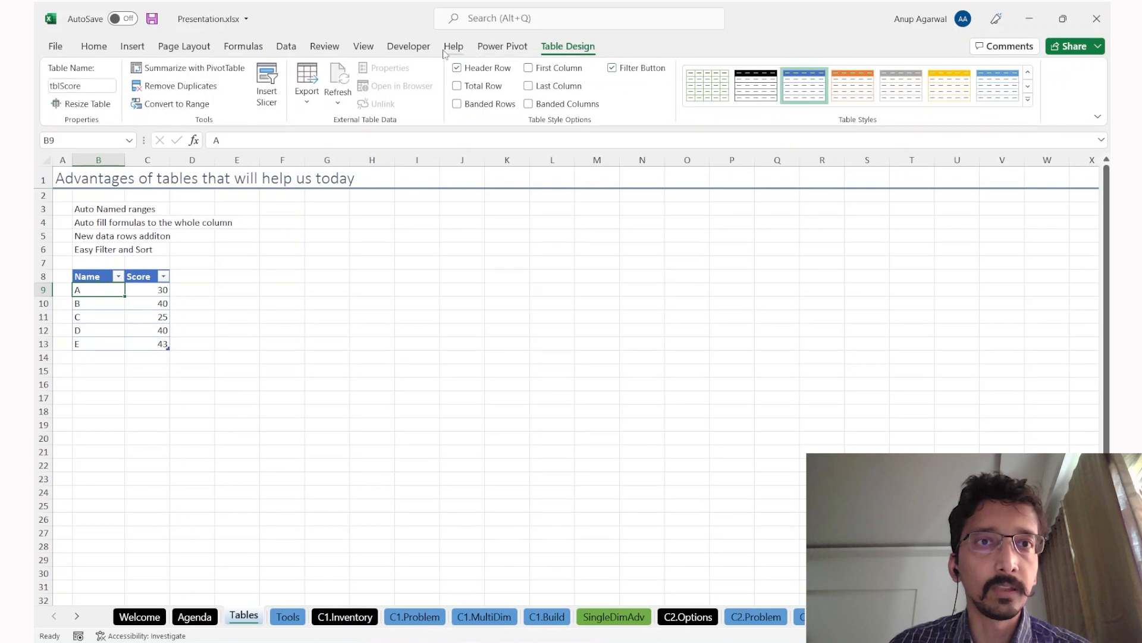
{"action": "left_click", "coordinate": [287, 48]}
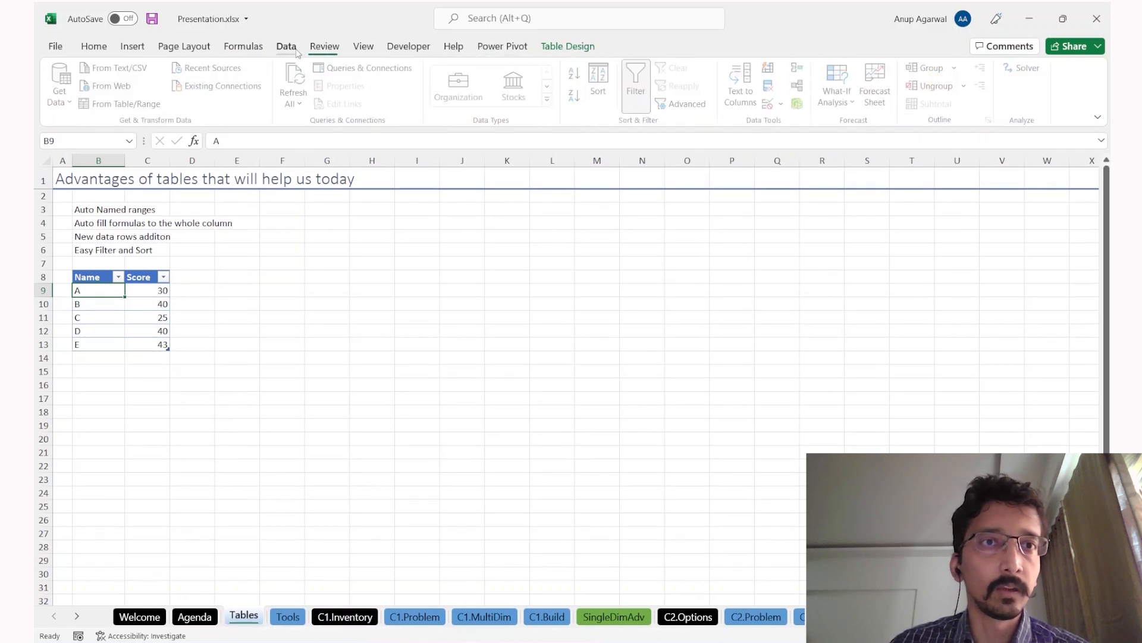
{"action": "left_click", "coordinate": [638, 84]}
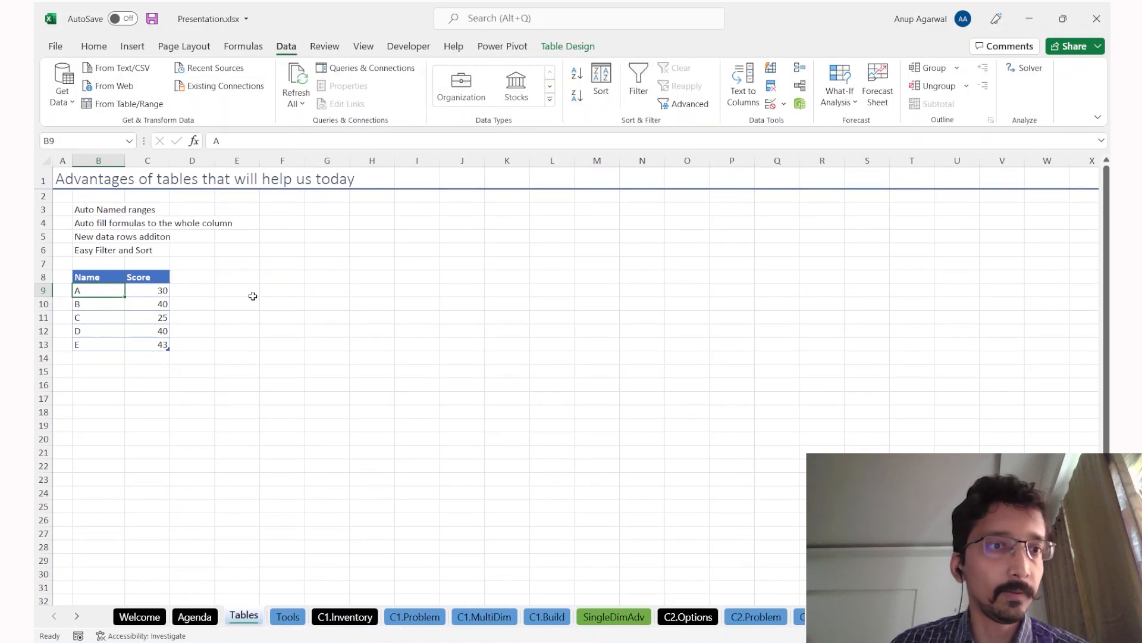
Step: Select the advantages list and various table cells and records to inspect the table
{"action": "left_click_drag", "start_coordinate": [108, 200], "coordinate": [122, 252]}
{"action": "left_click", "coordinate": [124, 321]}
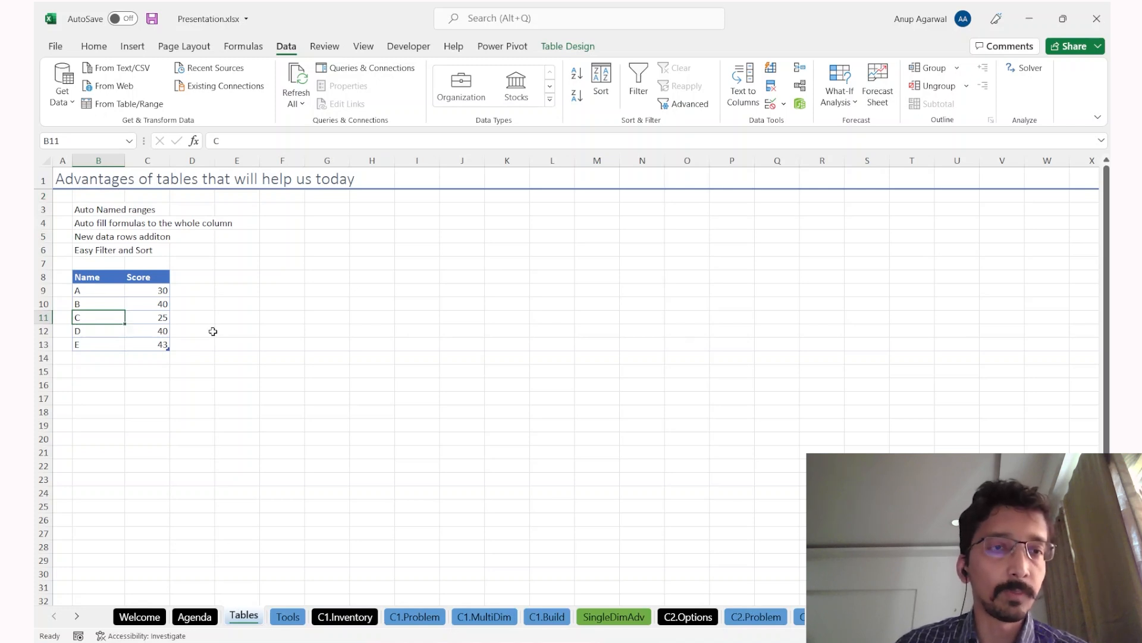
{"action": "left_click", "coordinate": [159, 394]}
{"action": "left_click", "coordinate": [143, 318]}
{"action": "left_click_drag", "start_coordinate": [139, 292], "coordinate": [110, 289]}
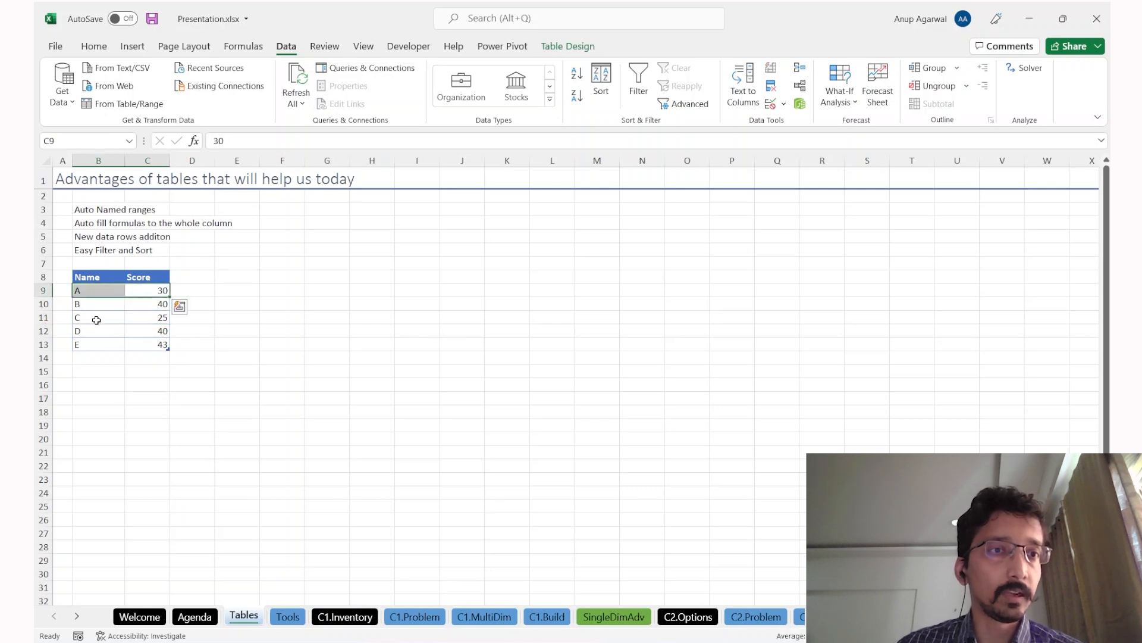
{"action": "left_click", "coordinate": [152, 332]}
{"action": "left_click_drag", "start_coordinate": [109, 292], "coordinate": [162, 293]}
{"action": "left_click", "coordinate": [193, 287]}
{"action": "left_click", "coordinate": [203, 277]}
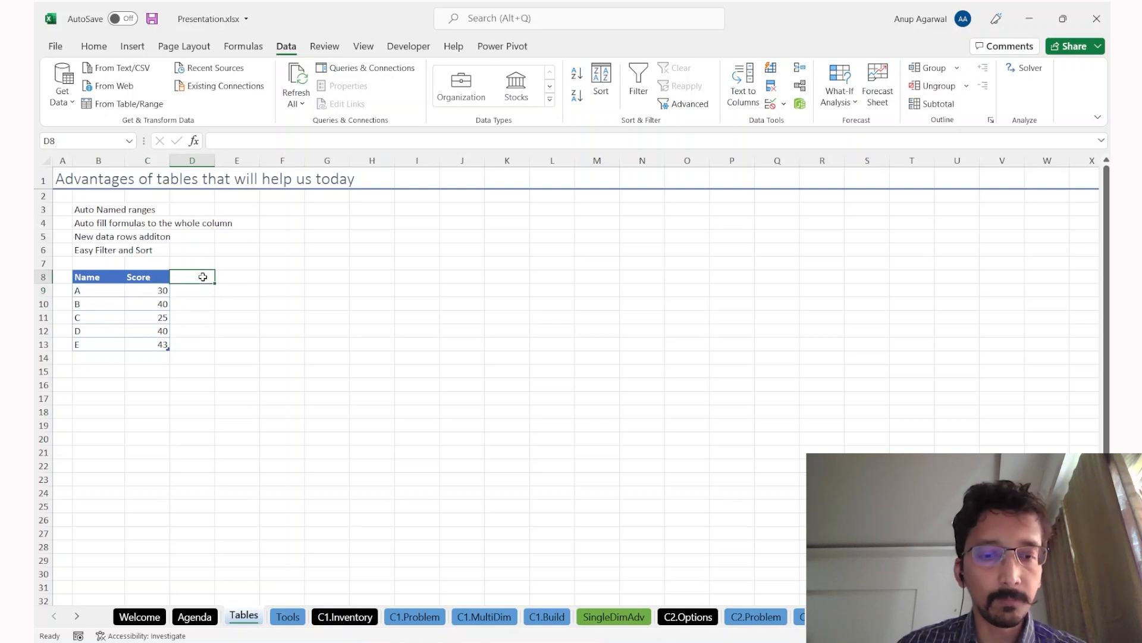
Step: Add a Percentage column header in D8 and a new name F below the table
{"action": "type", "text": "Pe"}
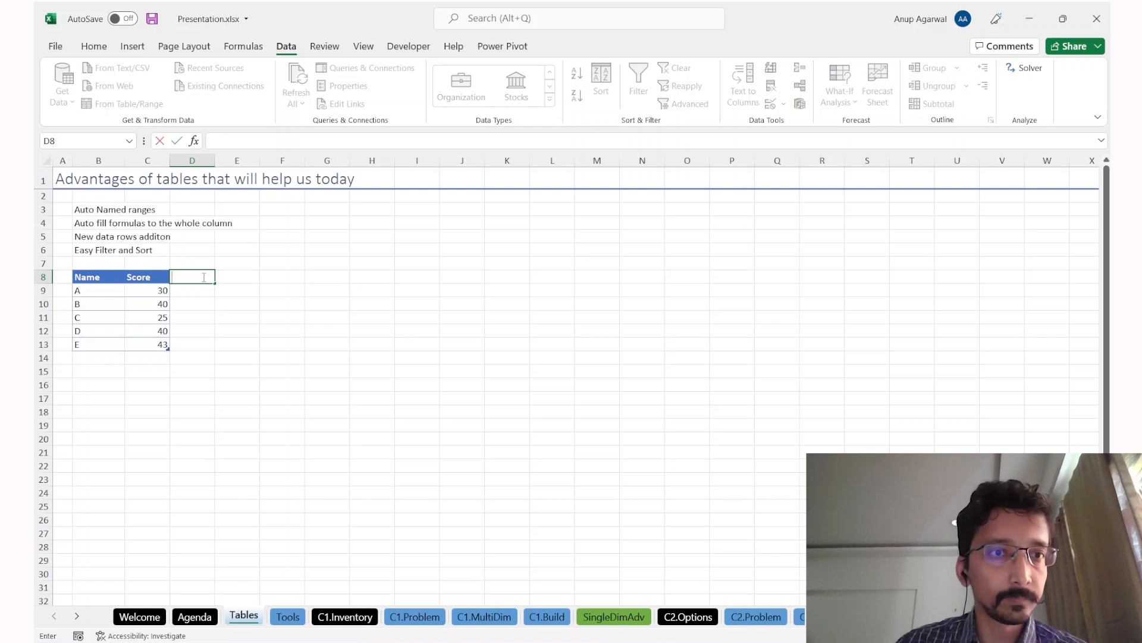
{"action": "type", "text": "rcent"}
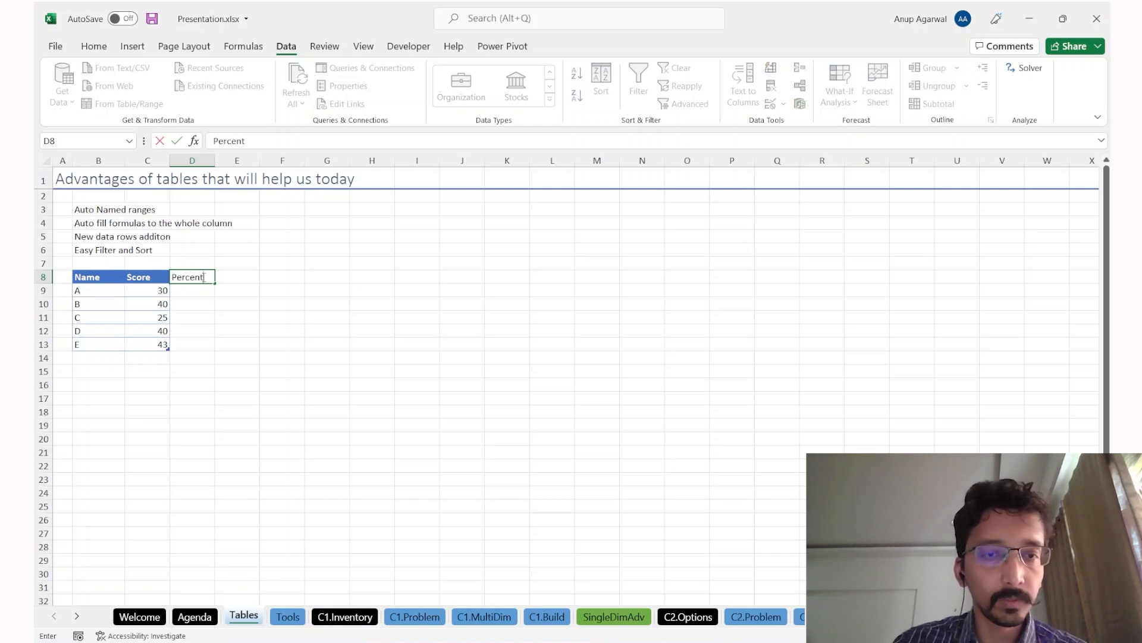
{"action": "type", "text": "age"}
{"action": "key", "text": "Return"}
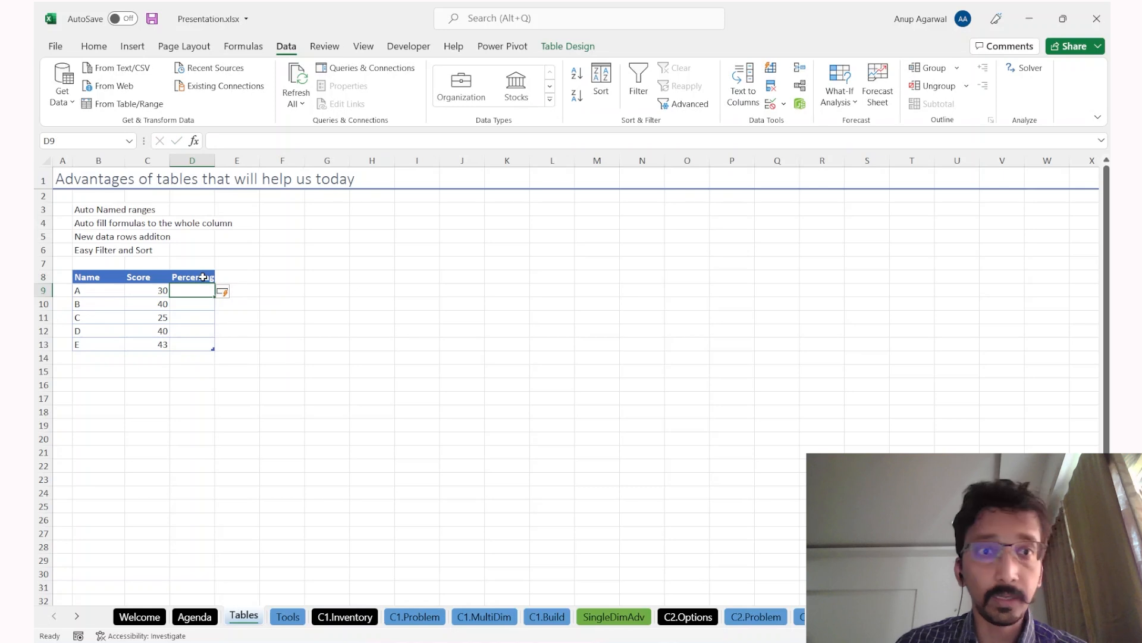
{"action": "left_click", "coordinate": [102, 357]}
{"action": "type", "text": "F"}
{"action": "key", "text": "Return"}
{"action": "key", "text": "Up"}
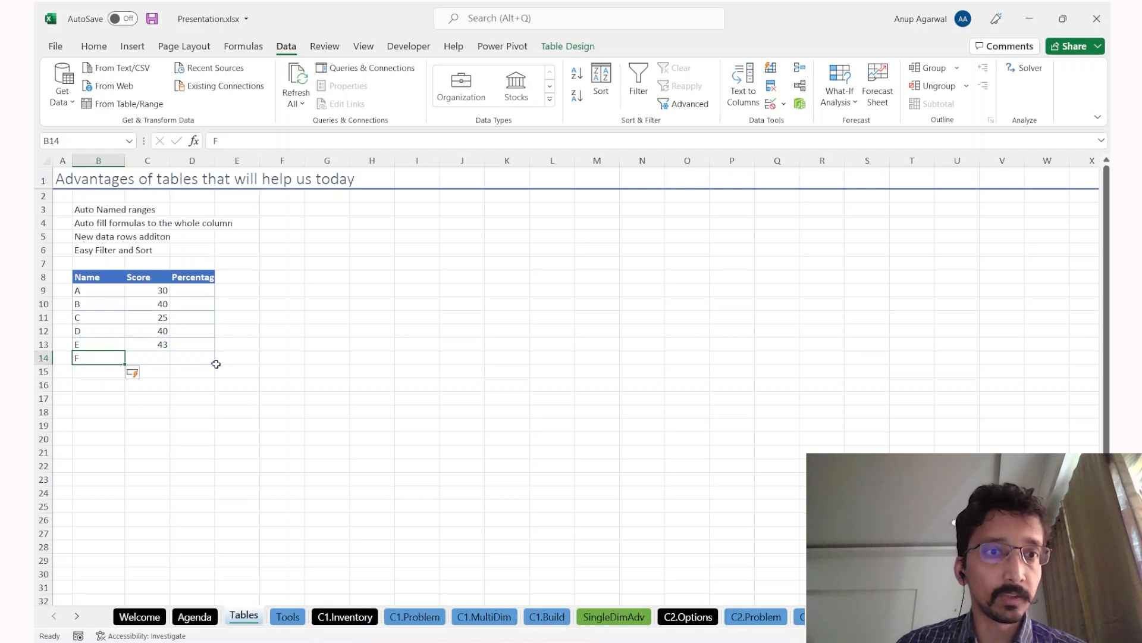
Step: Undo an accidental table resize and enter score 32 for F
{"action": "left_click_drag", "start_coordinate": [216, 364], "coordinate": [300, 453]}
{"action": "key", "text": "ctrl+z"}
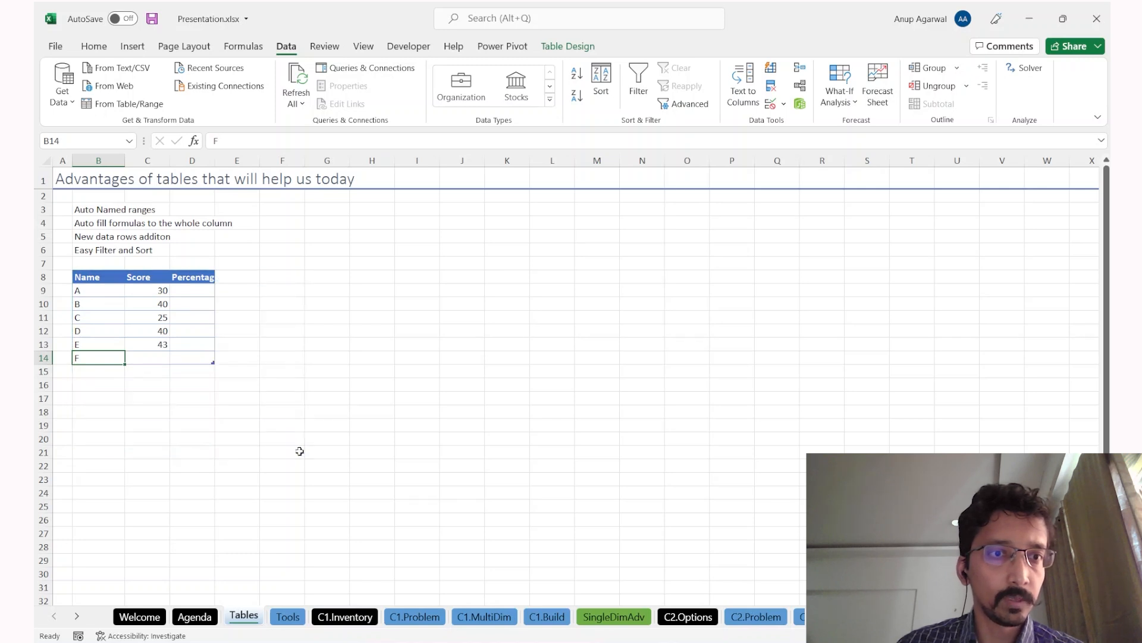
{"action": "key", "text": "Tab"}
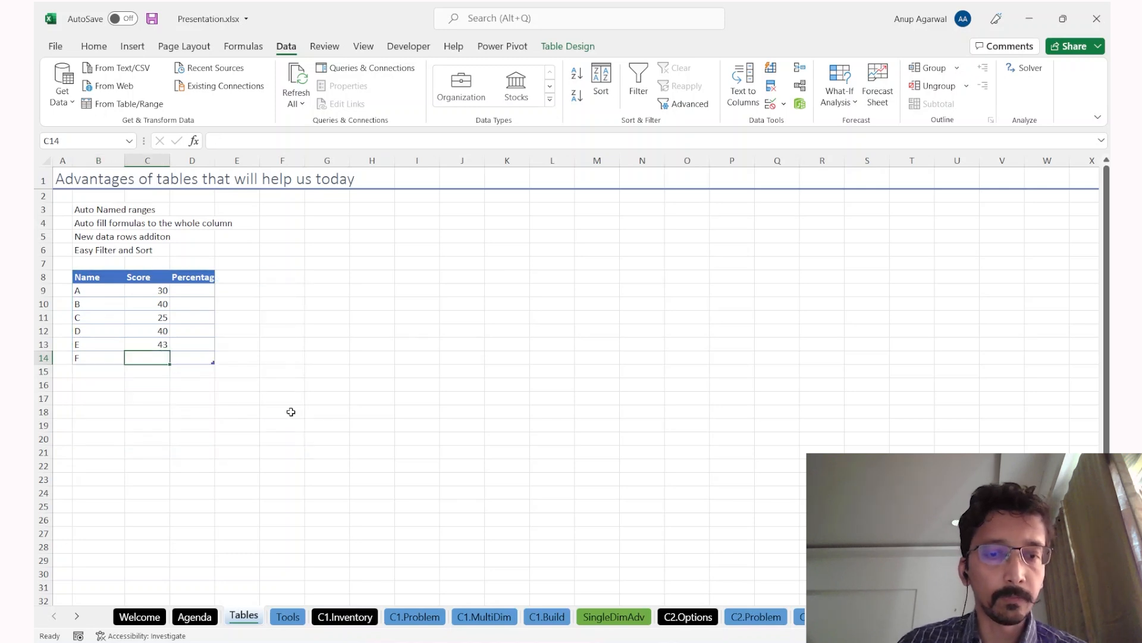
{"action": "type", "text": "32"}
{"action": "key", "text": "Return"}
{"action": "key", "text": "Up"}
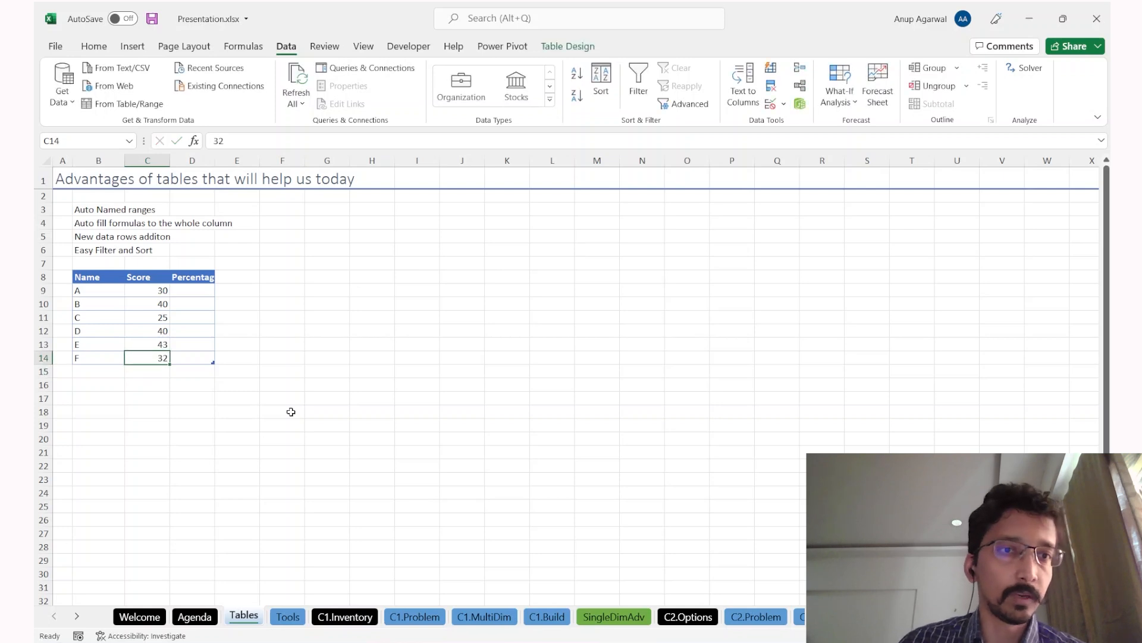
{"action": "key", "text": "ctrl+Up"}
{"action": "key", "text": "Down"}
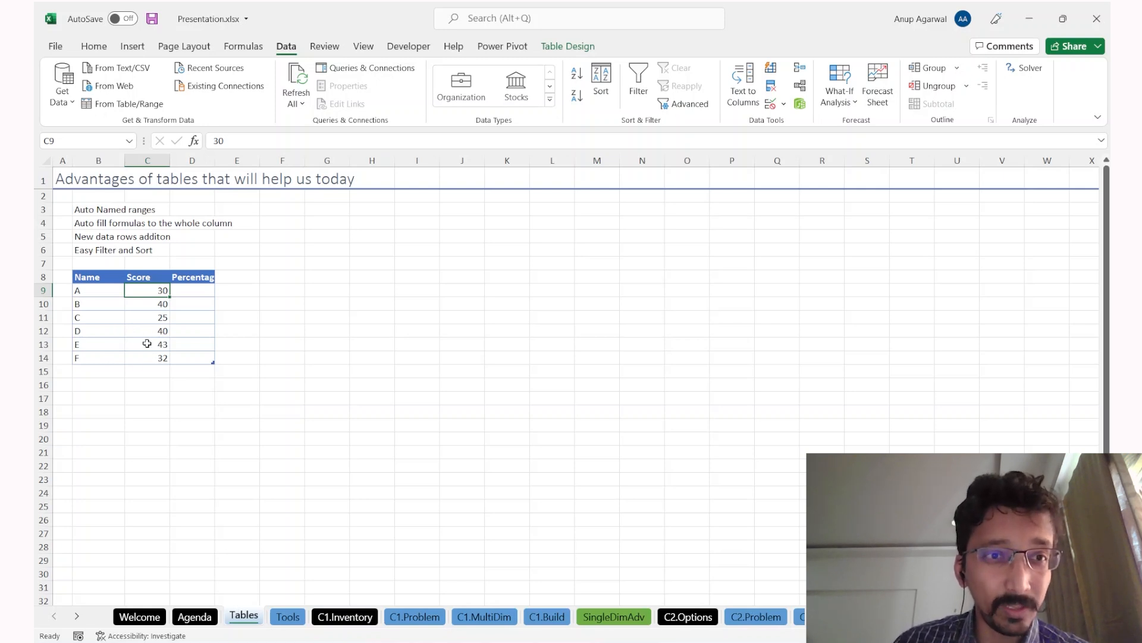
Step: Insert blank rows above the table and type the Average Score label in B8
{"action": "key", "text": "Up"}
{"action": "key", "text": "Up"}
{"action": "key", "text": "Down"}
{"action": "key", "text": "shift+space"}
{"action": "key", "text": "ctrl+q"}
{"action": "key", "text": "Escape"}
{"action": "key", "text": "shift+space"}
{"action": "key", "text": "ctrl+plus"}
{"action": "key", "text": "ctrl+plus"}
{"action": "key", "text": "ctrl+plus"}
{"action": "key", "text": "Left"}
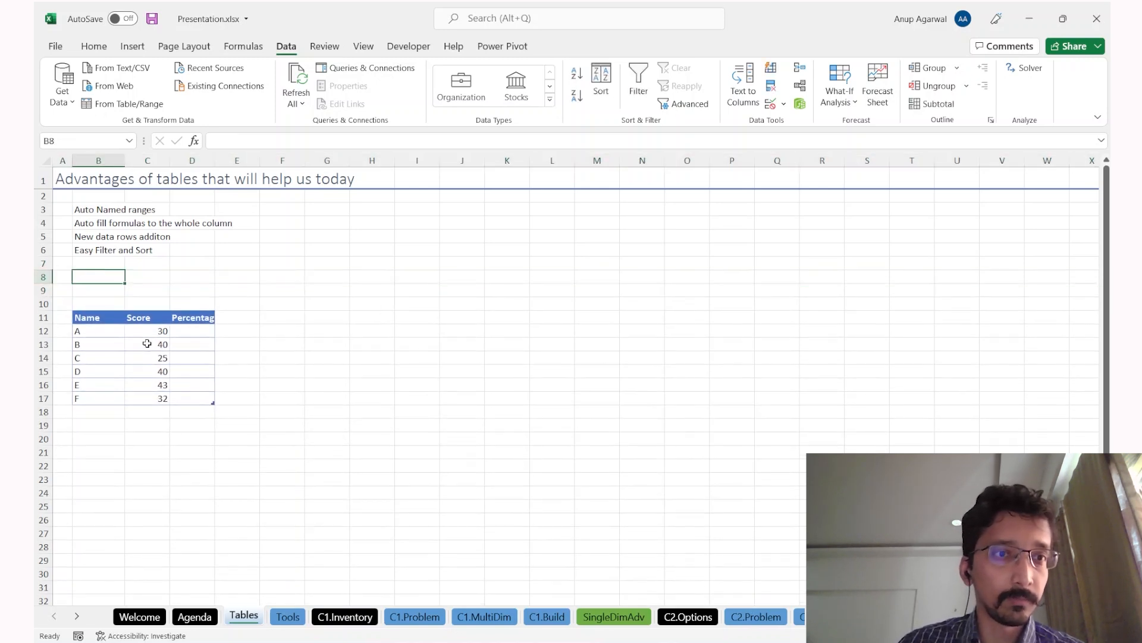
{"action": "type", "text": "Average Scr"}
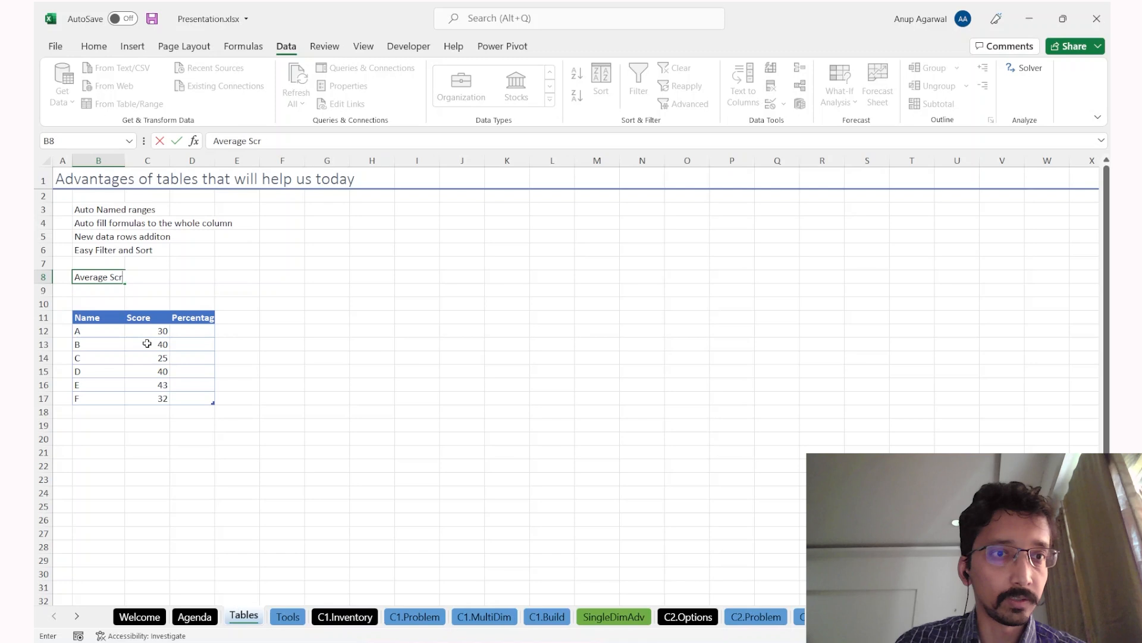
{"action": "type", "text": "ore"}
{"action": "key", "text": "Tab"}
{"action": "key", "text": "Tab"}
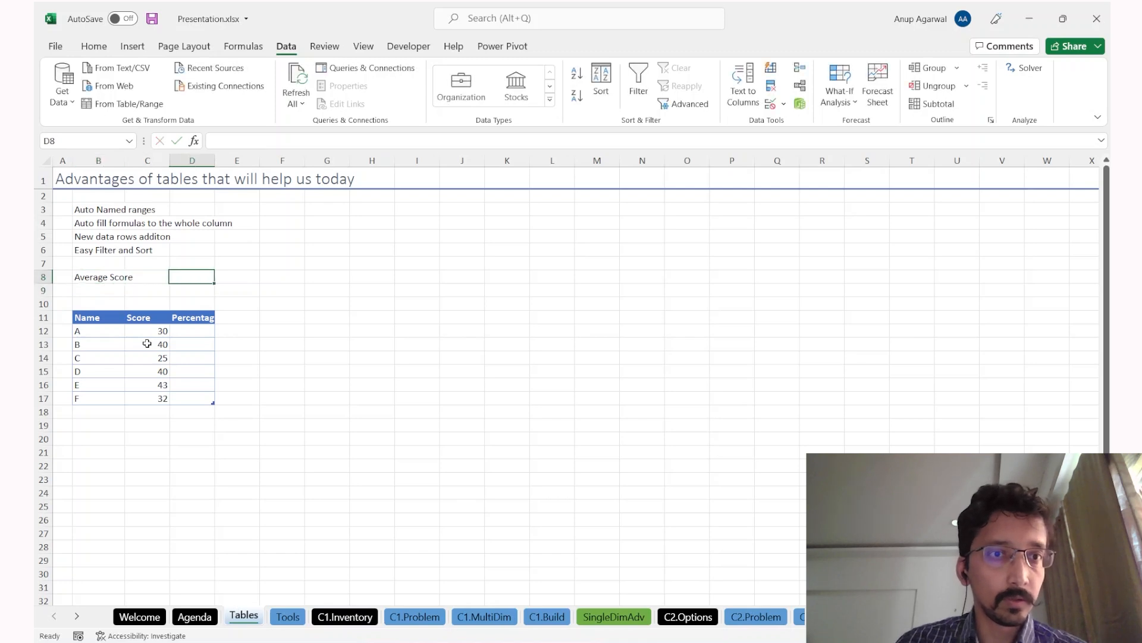
Step: Enter =AVERAGE(tblScore[Score]) in D8, returning 35
{"action": "type", "text": "=aver"}
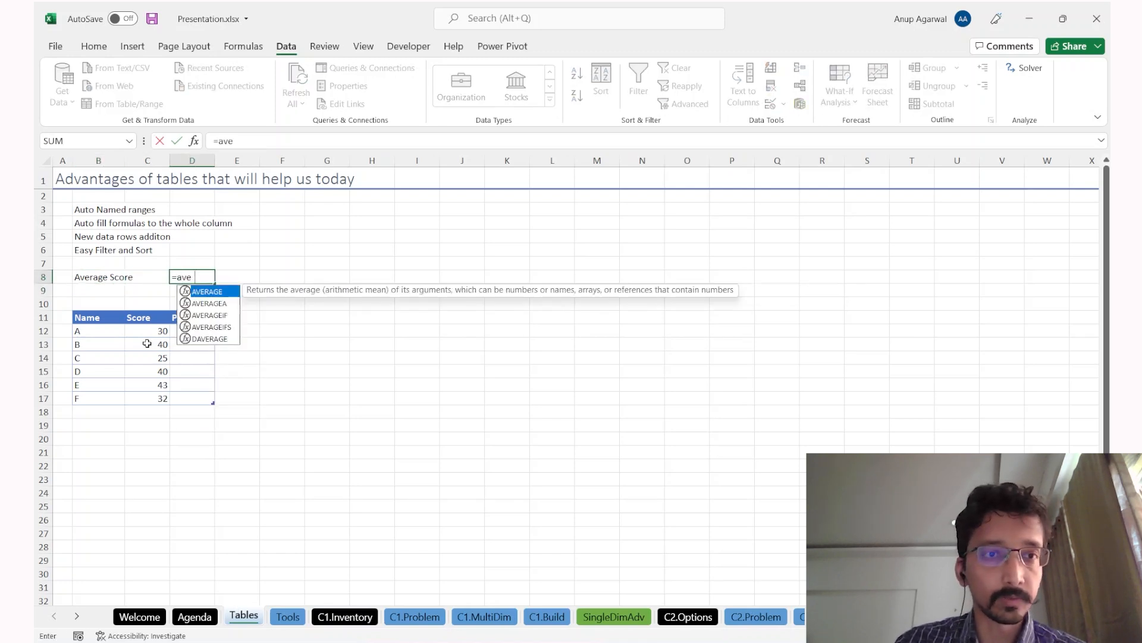
{"action": "key", "text": "Tab"}
{"action": "key", "text": "Left"}
{"action": "key", "text": "Down"}
{"action": "key", "text": "Down"}
{"action": "key", "text": "Down"}
{"action": "key", "text": "Down"}
{"action": "key", "text": "ctrl+shift+Down"}
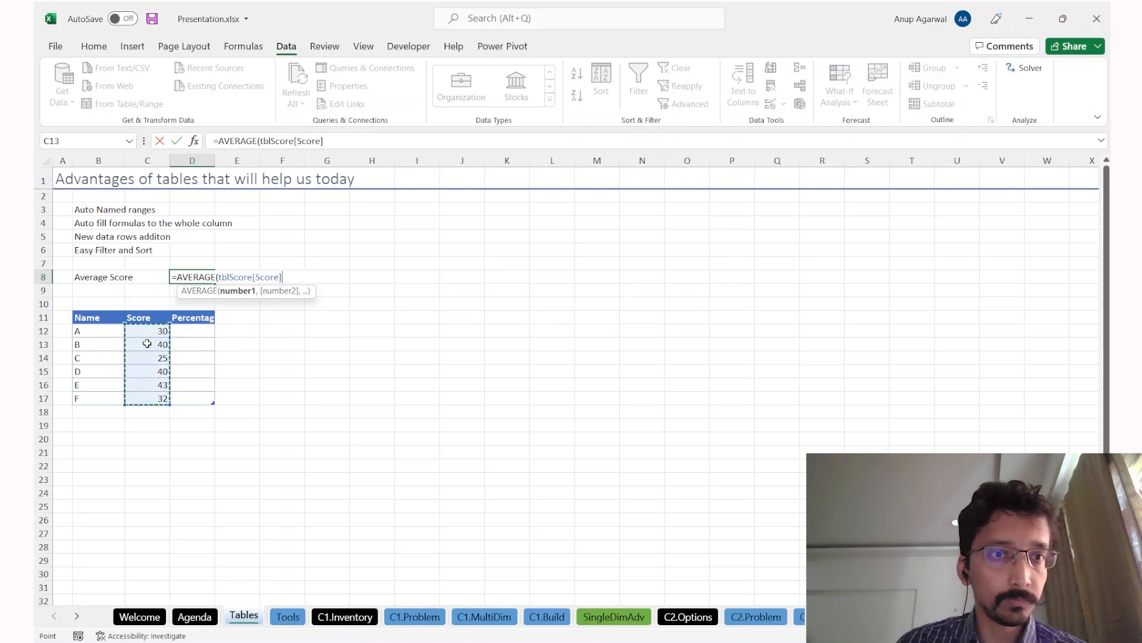
{"action": "key", "text": "shift+Up"}
{"action": "key", "text": "shift+Up"}
{"action": "key", "text": "shift+Up"}
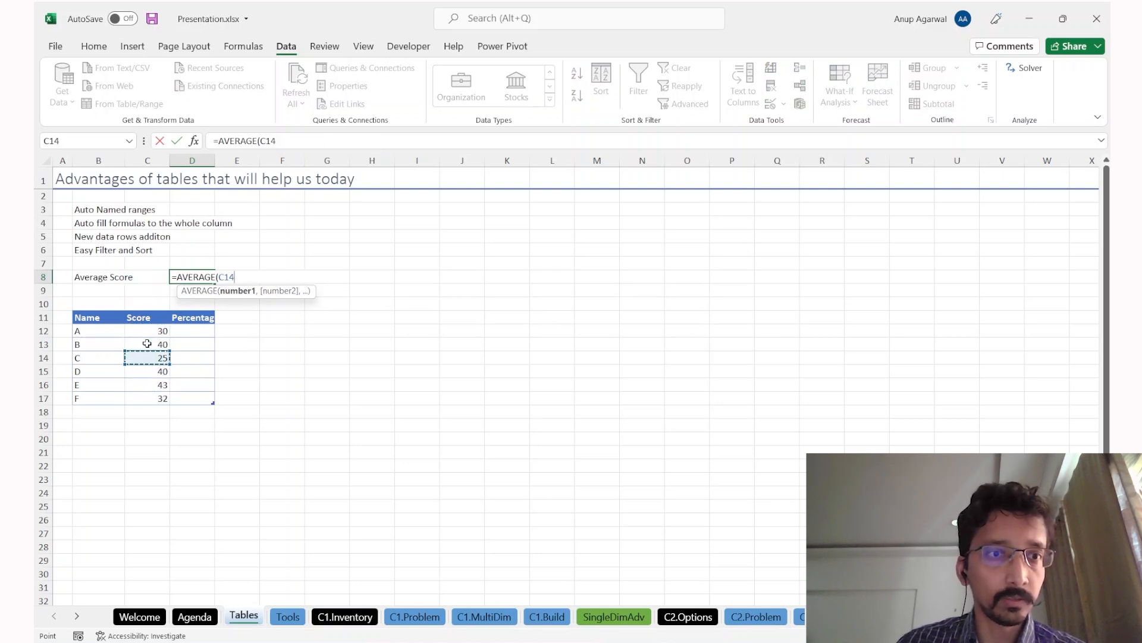
{"action": "key", "text": "ctrl+shift+Down"}
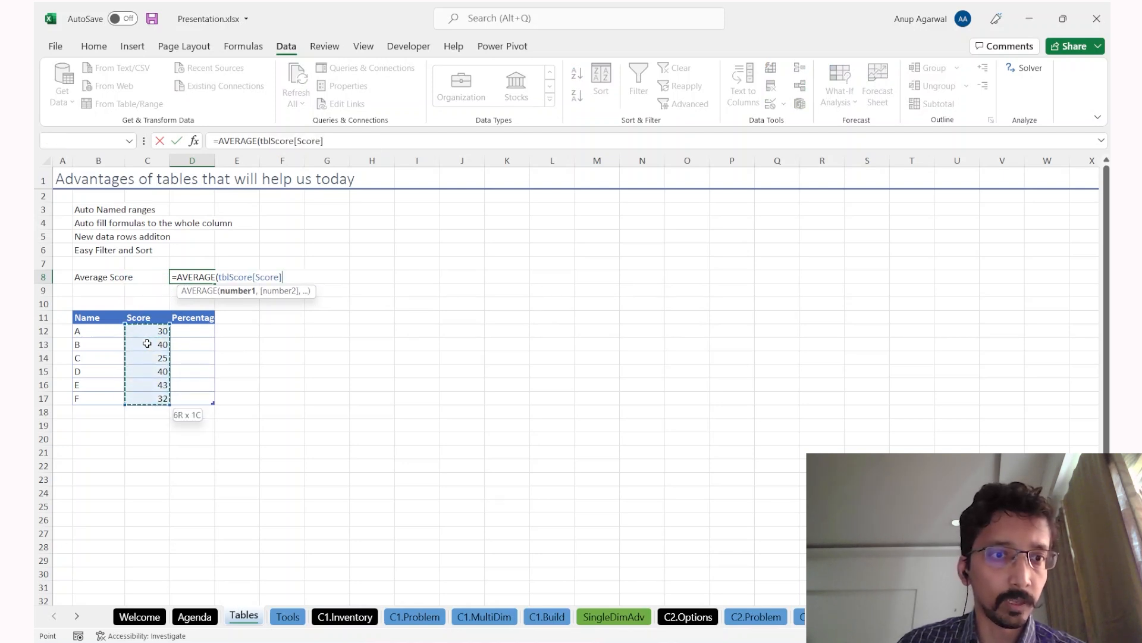
{"action": "key", "text": "Down"}
{"action": "key", "text": "Down"}
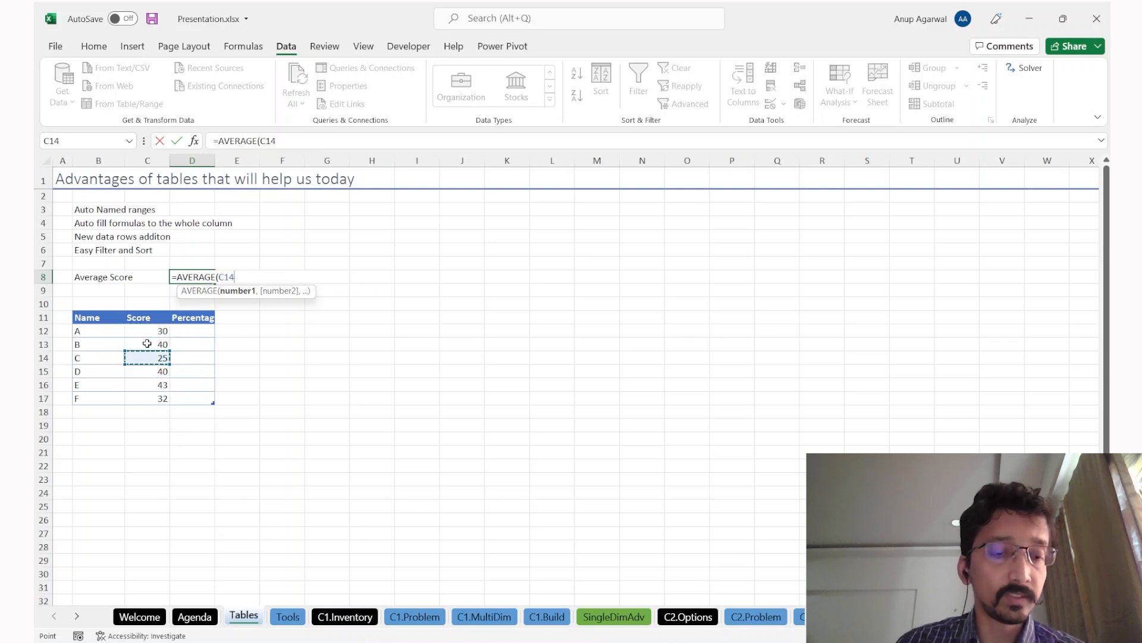
{"action": "key", "text": "ctrl+space"}
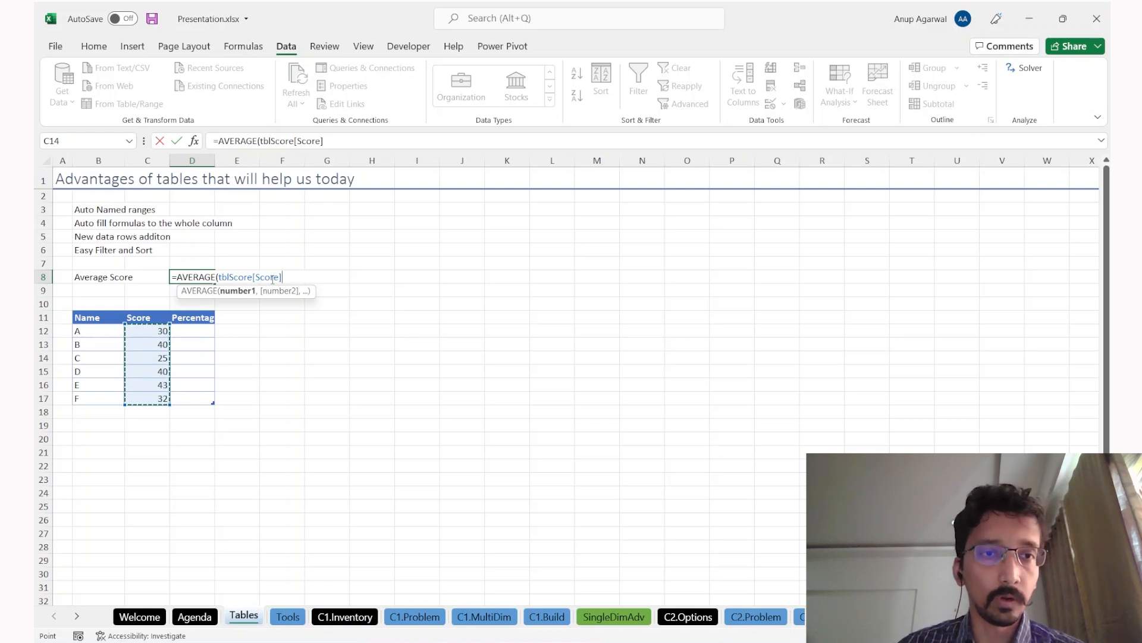
{"action": "mouse_move", "coordinate": [256, 276]}
{"action": "left_mouse_down"}
{"action": "mouse_move", "coordinate": [279, 277]}
{"action": "mouse_move", "coordinate": [233, 276]}
{"action": "mouse_move", "coordinate": [250, 276]}
{"action": "left_mouse_up"}
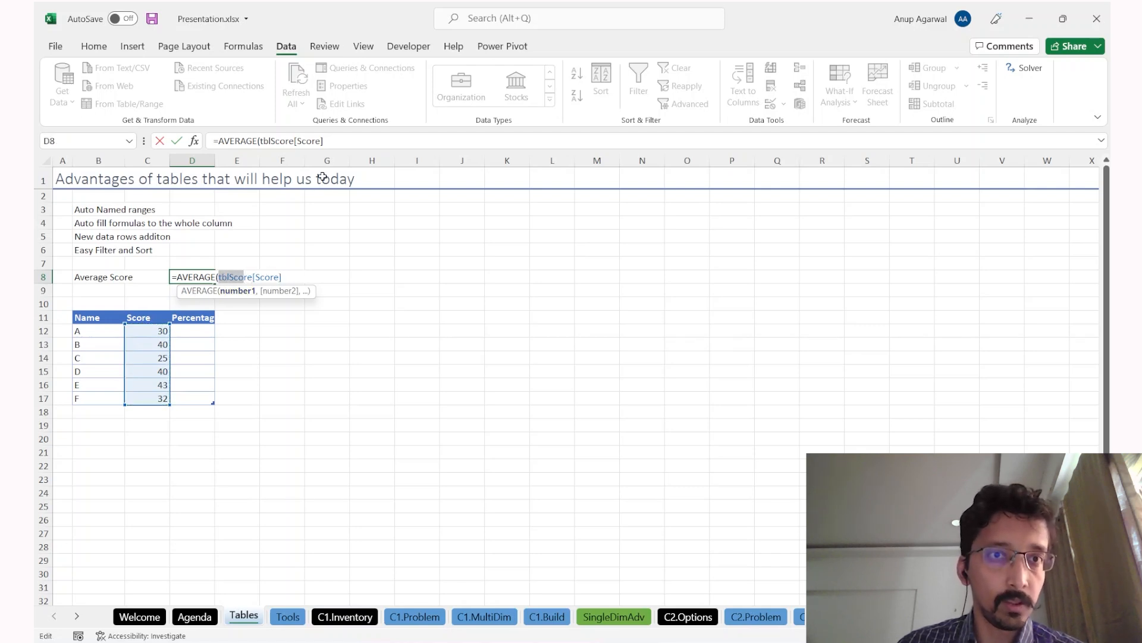
{"action": "left_click", "coordinate": [343, 141]}
{"action": "type", "text": ")"}
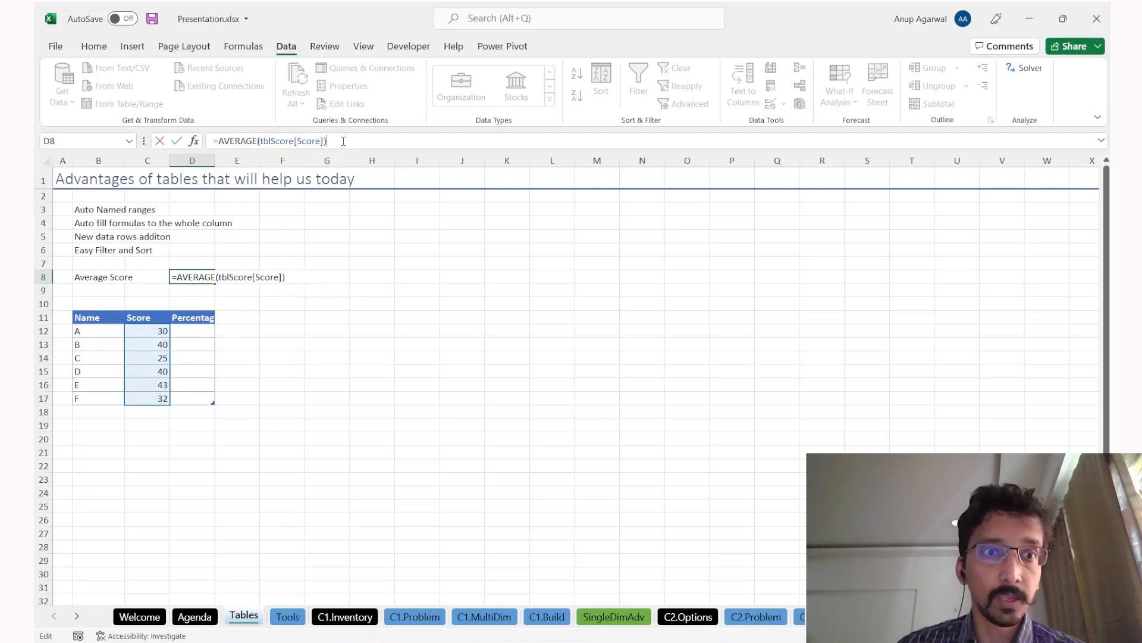
{"action": "key", "text": "Return"}
{"action": "key", "text": "Up"}
{"action": "key", "text": "F2"}
{"action": "key", "text": "Escape"}
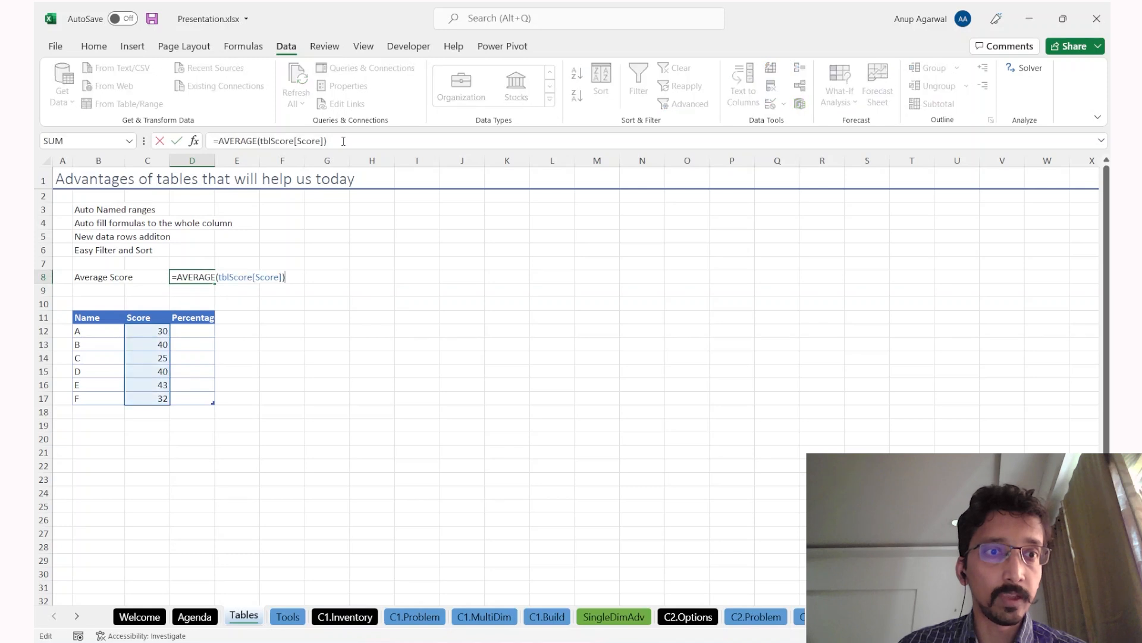
{"action": "key", "text": "F2"}
{"action": "key", "text": "Escape"}
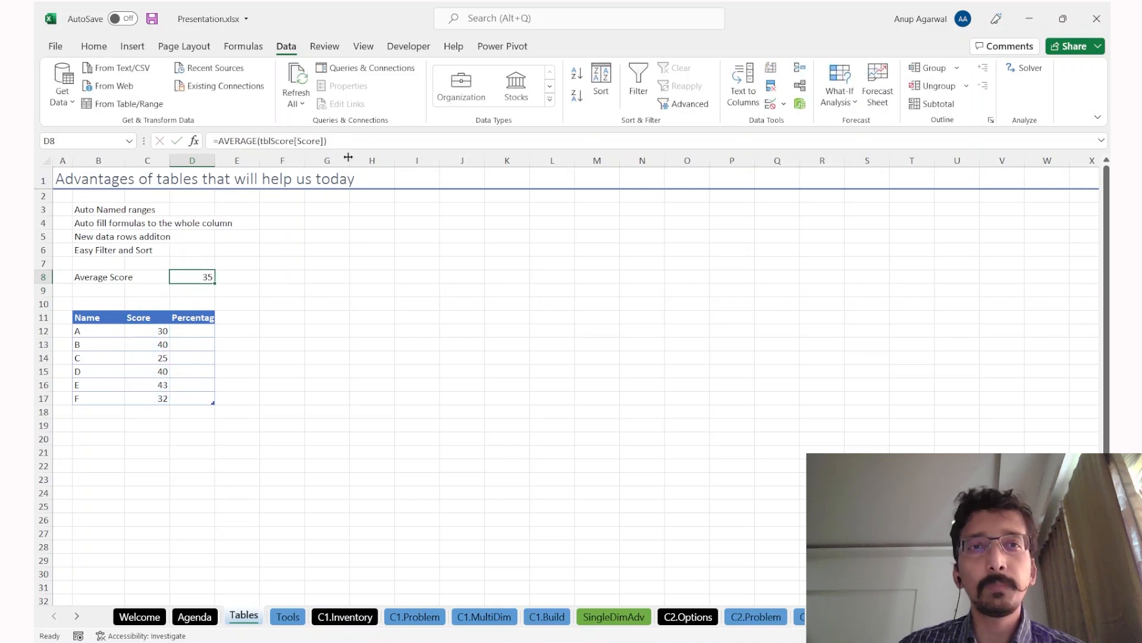
{"action": "left_click", "coordinate": [328, 141]}
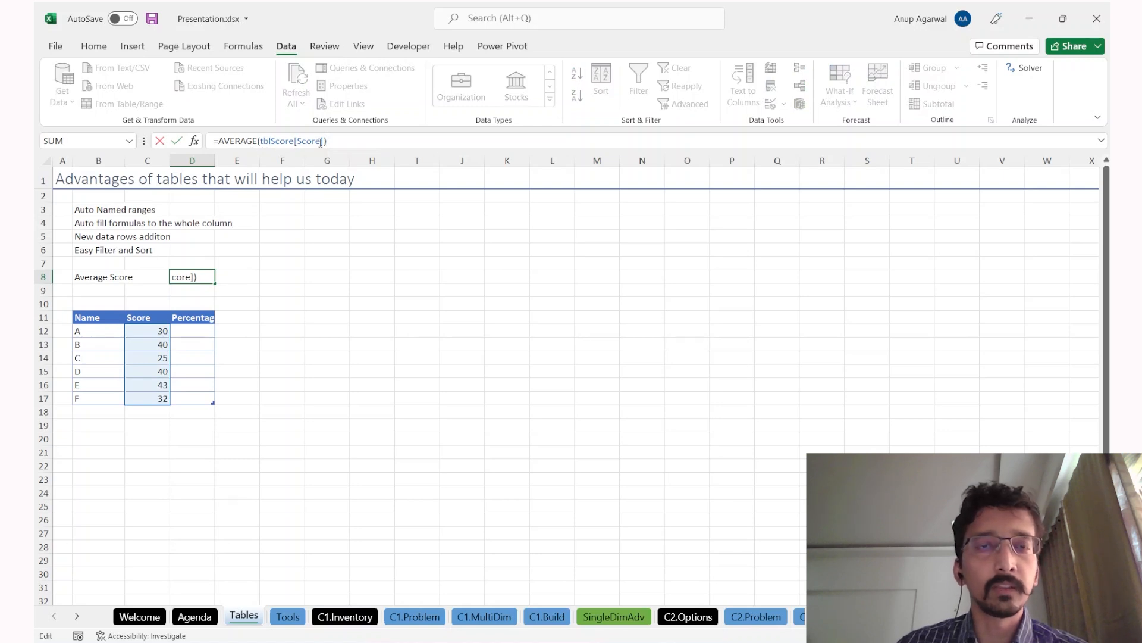
{"action": "key", "text": "Escape"}
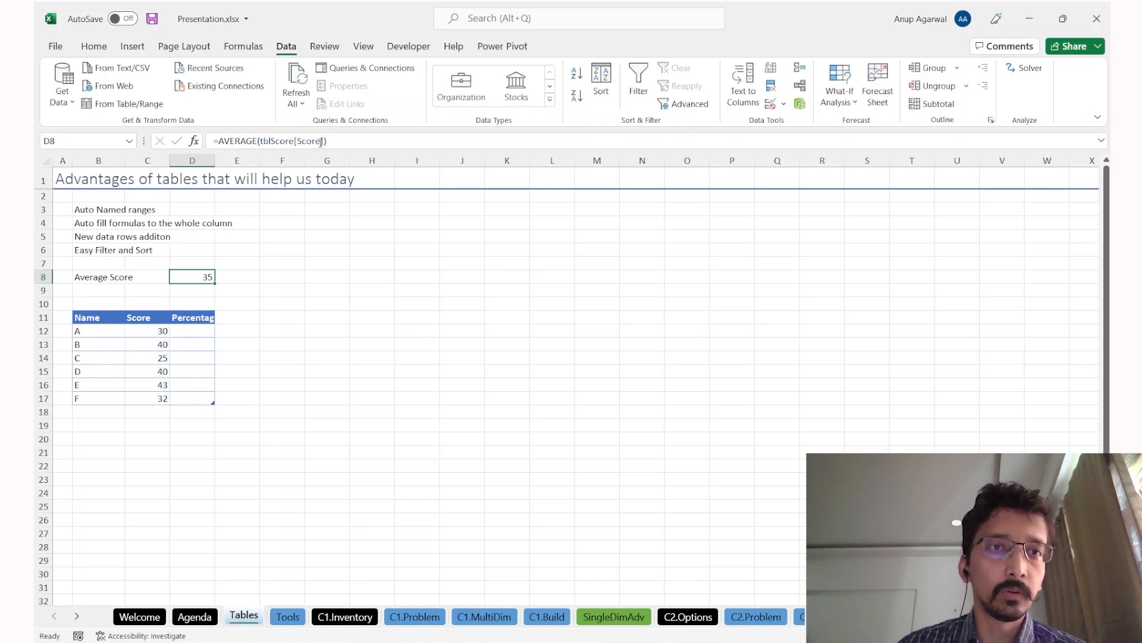
{"action": "left_click", "coordinate": [263, 141]}
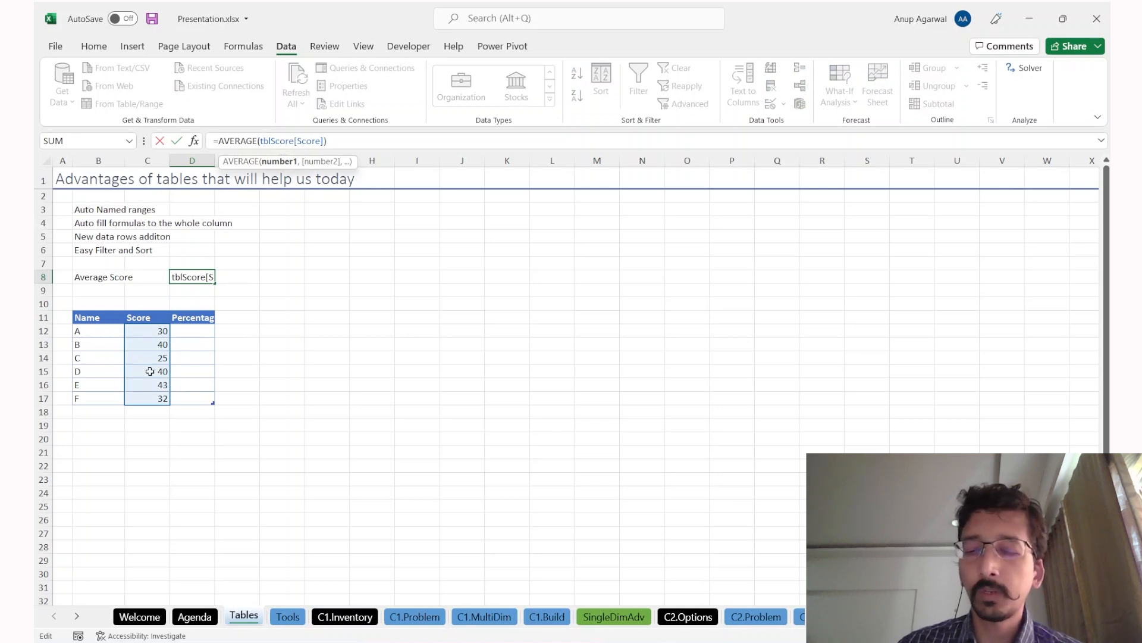
{"action": "key", "text": "Escape"}
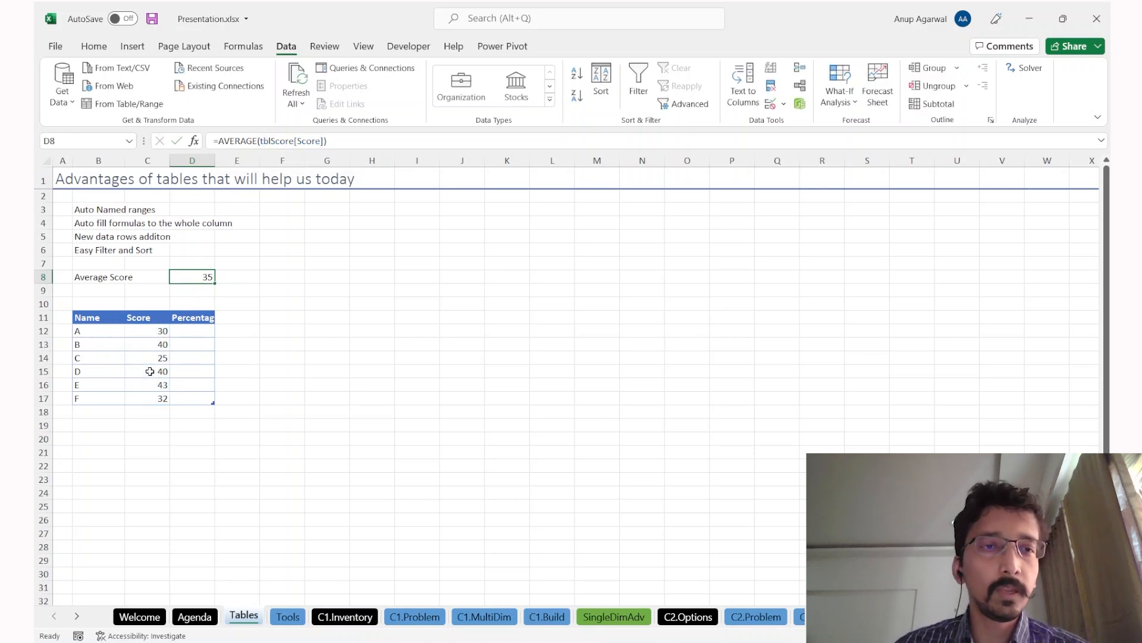
{"action": "left_click", "coordinate": [249, 141]}
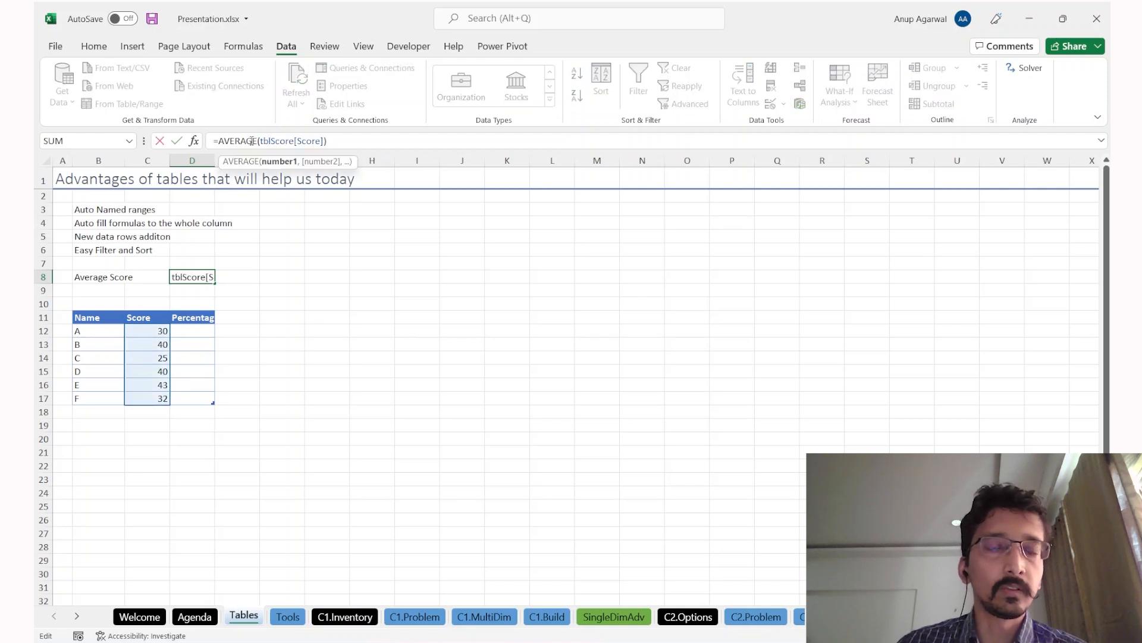
{"action": "left_click", "coordinate": [318, 141]}
{"action": "key", "text": "Escape"}
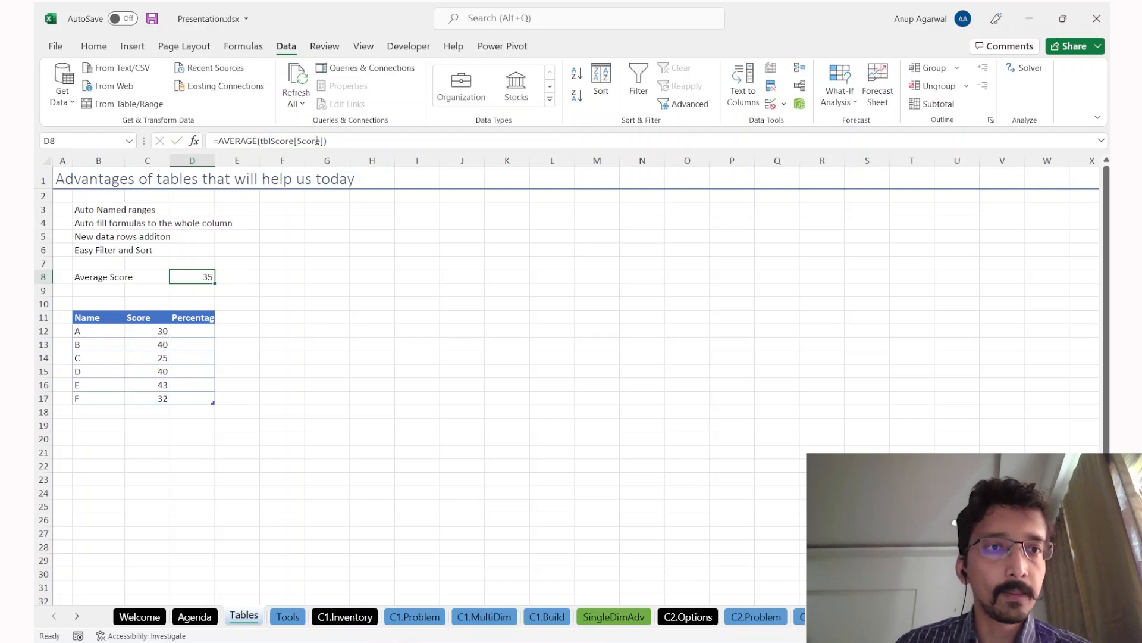
{"action": "left_click", "coordinate": [191, 330]}
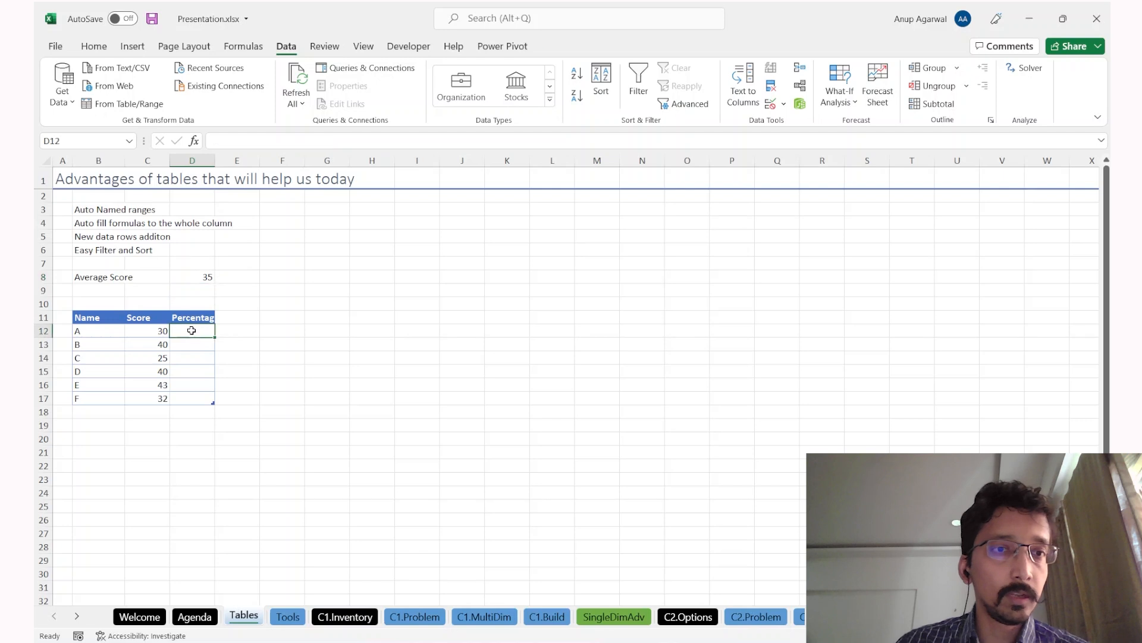
{"action": "left_click", "coordinate": [193, 275]}
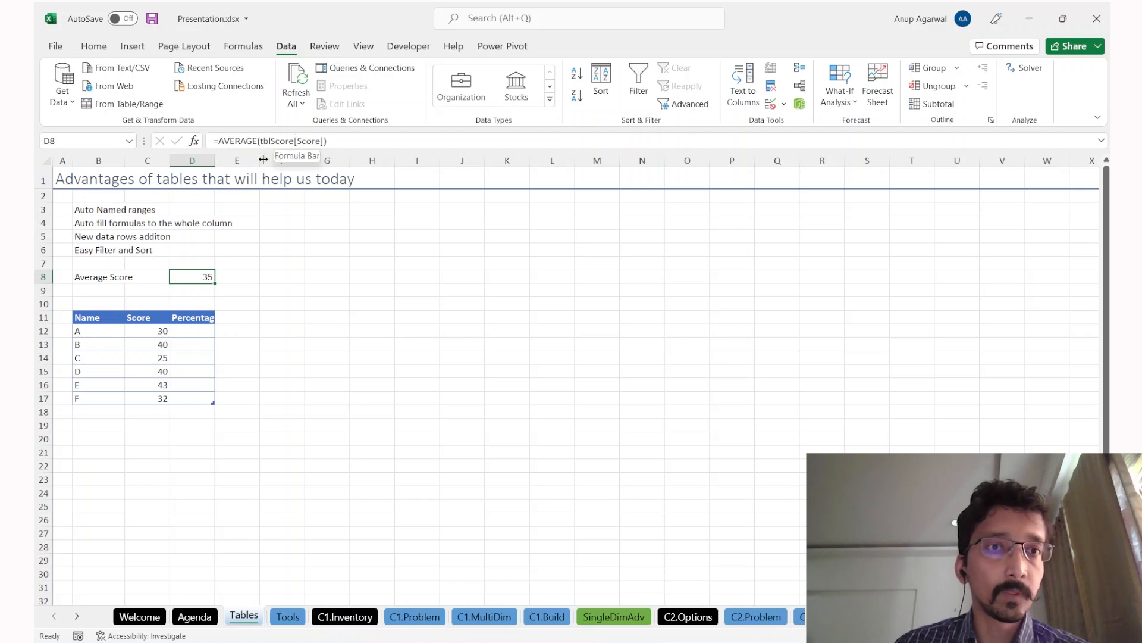
{"action": "left_click_drag", "start_coordinate": [275, 141], "coordinate": [310, 141]}
{"action": "left_click", "coordinate": [311, 141]}
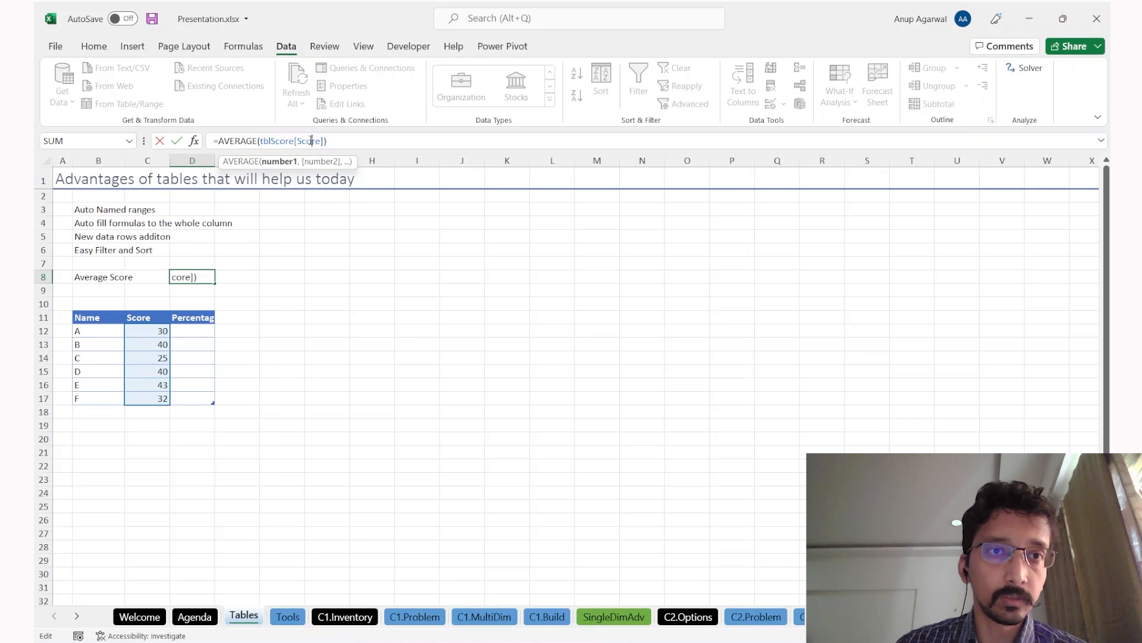
{"action": "double_click", "coordinate": [291, 141]}
{"action": "key", "text": "ctrl+Return"}
{"action": "key", "text": "Down"}
{"action": "key", "text": "Down"}
{"action": "key", "text": "Down"}
{"action": "key", "text": "Down"}
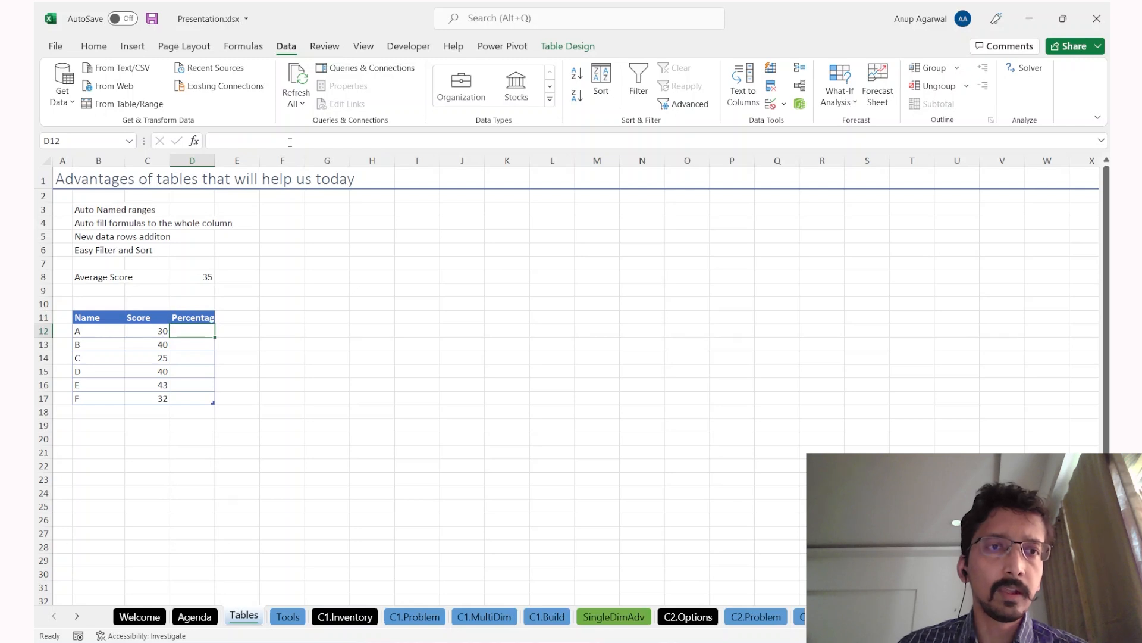
Step: Add record G with score 30 below the table, updating Average Score in D8 to 34.28571
{"action": "key", "text": "Left"}
{"action": "key", "text": "Down"}
{"action": "key", "text": "Down"}
{"action": "key", "text": "Down"}
{"action": "key", "text": "Down"}
{"action": "key", "text": "Down"}
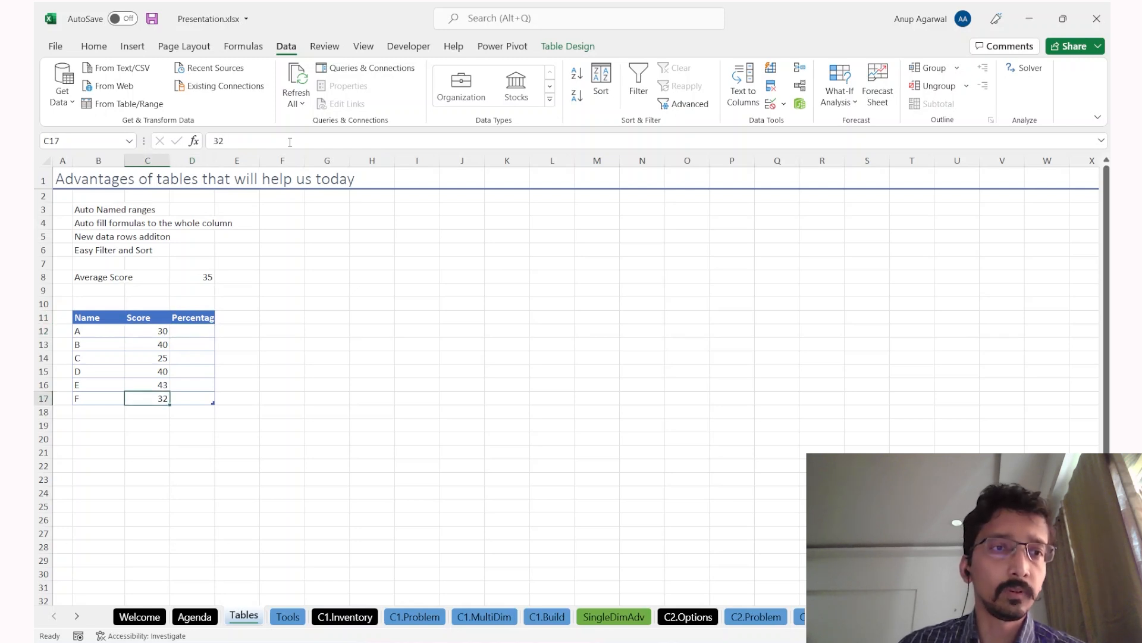
{"action": "key", "text": "Left"}
{"action": "key", "text": "Down"}
{"action": "type", "text": "G"}
{"action": "key", "text": "Right"}
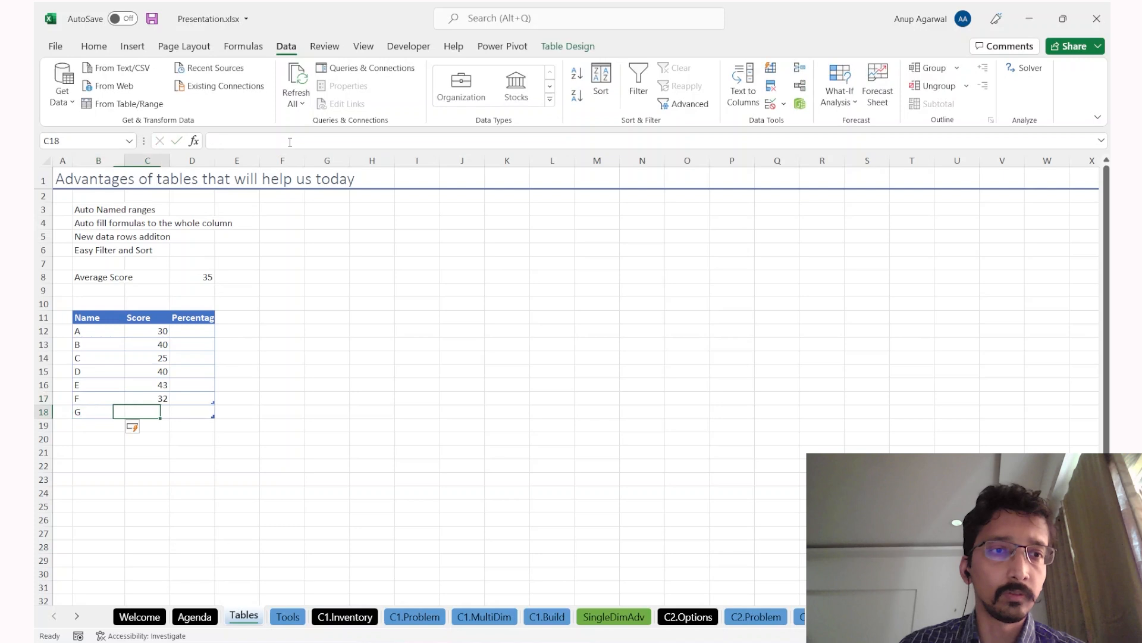
{"action": "type", "text": "30"}
{"action": "key", "text": "Return"}
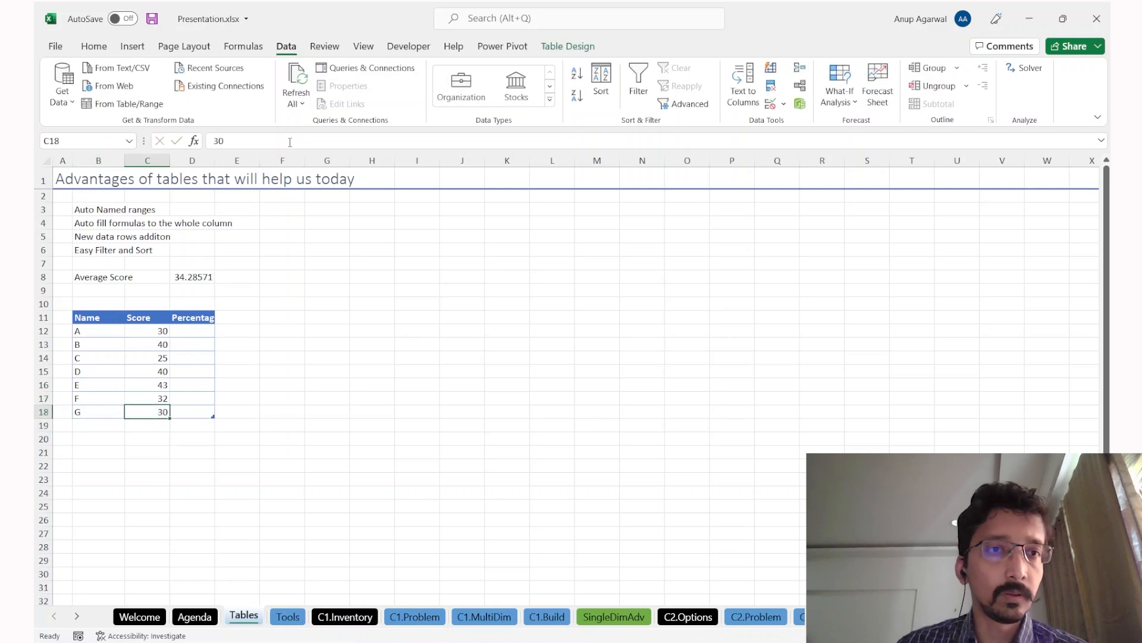
{"action": "left_click", "coordinate": [174, 277]}
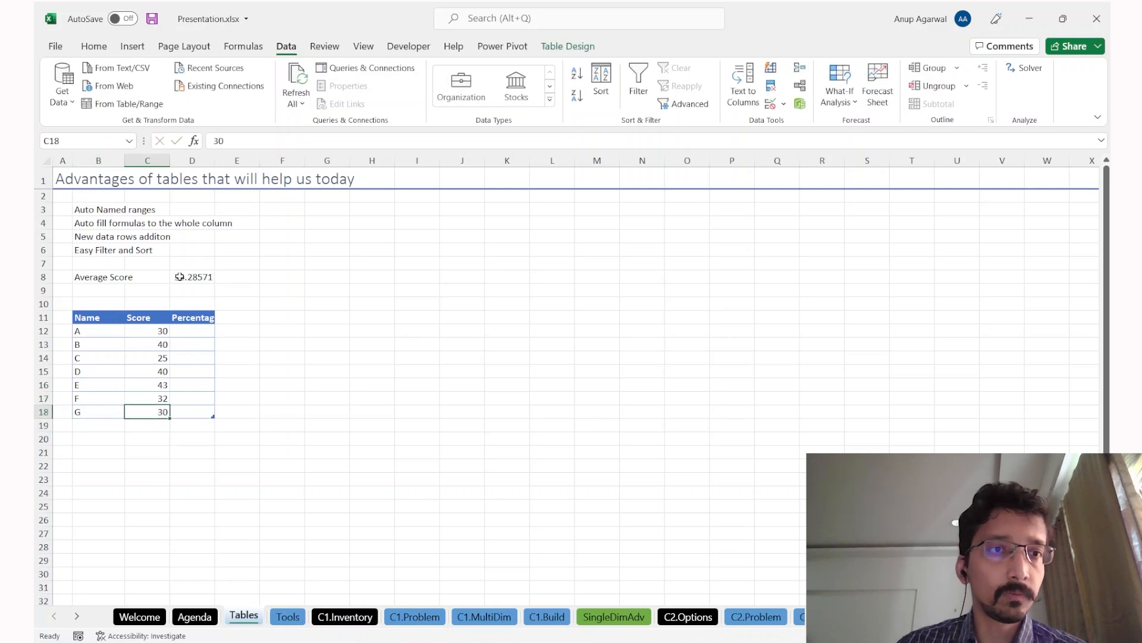
{"action": "left_click", "coordinate": [89, 46]}
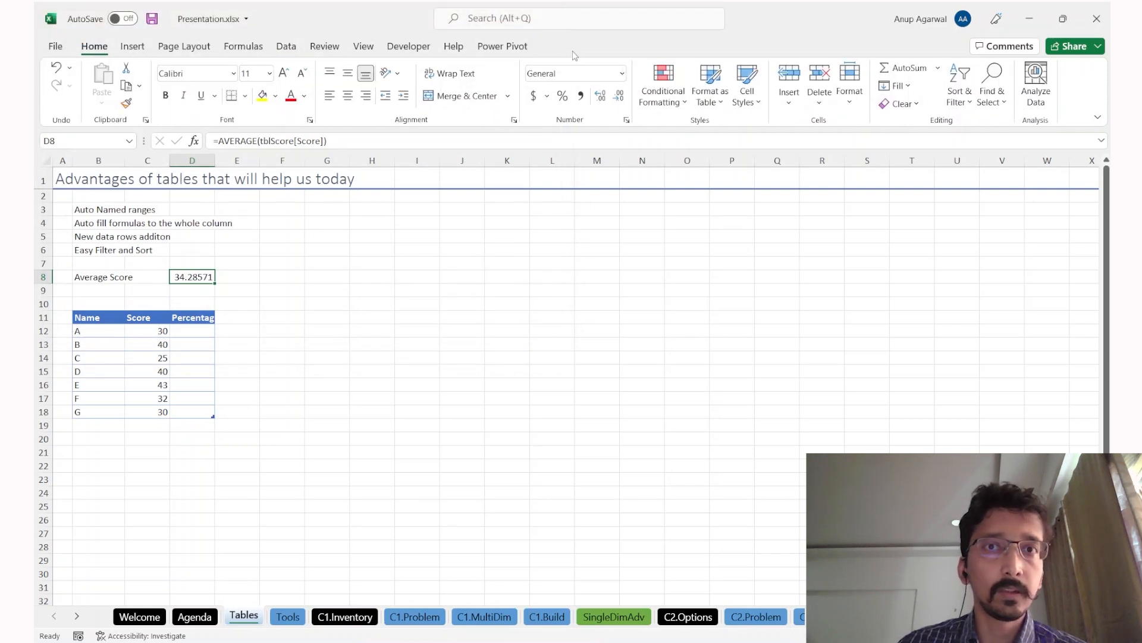
{"action": "left_click", "coordinate": [582, 96]}
{"action": "key", "text": "Down"}
{"action": "key", "text": "Down"}
{"action": "key", "text": "Down"}
{"action": "key", "text": "Down"}
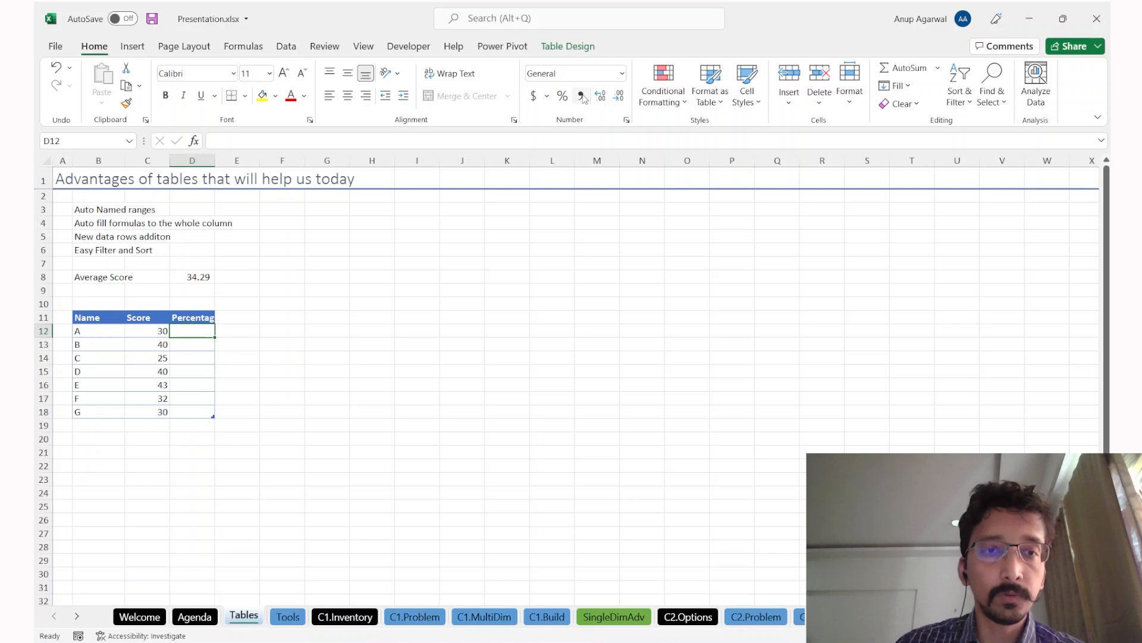
{"action": "type", "text": "="}
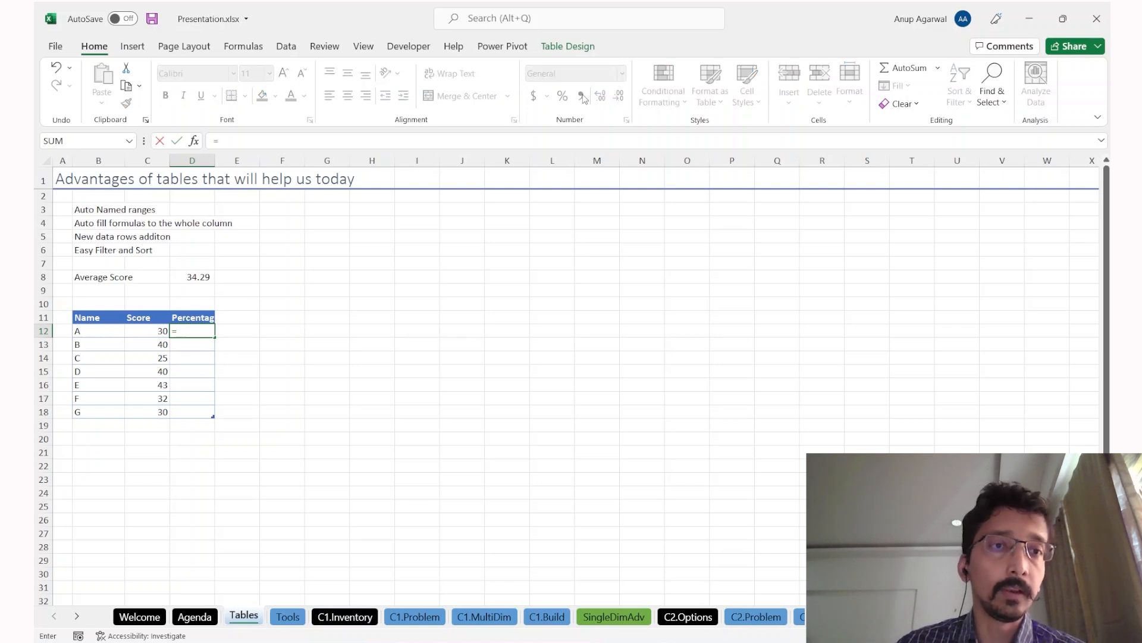
{"action": "key", "text": "Left"}
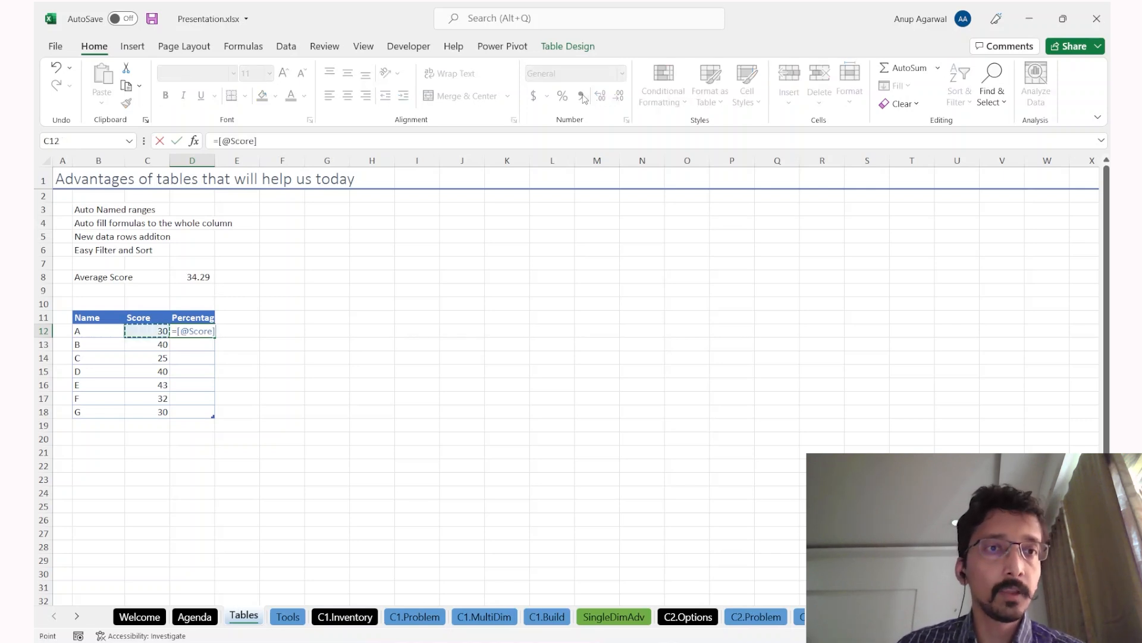
{"action": "type", "text": "/"}
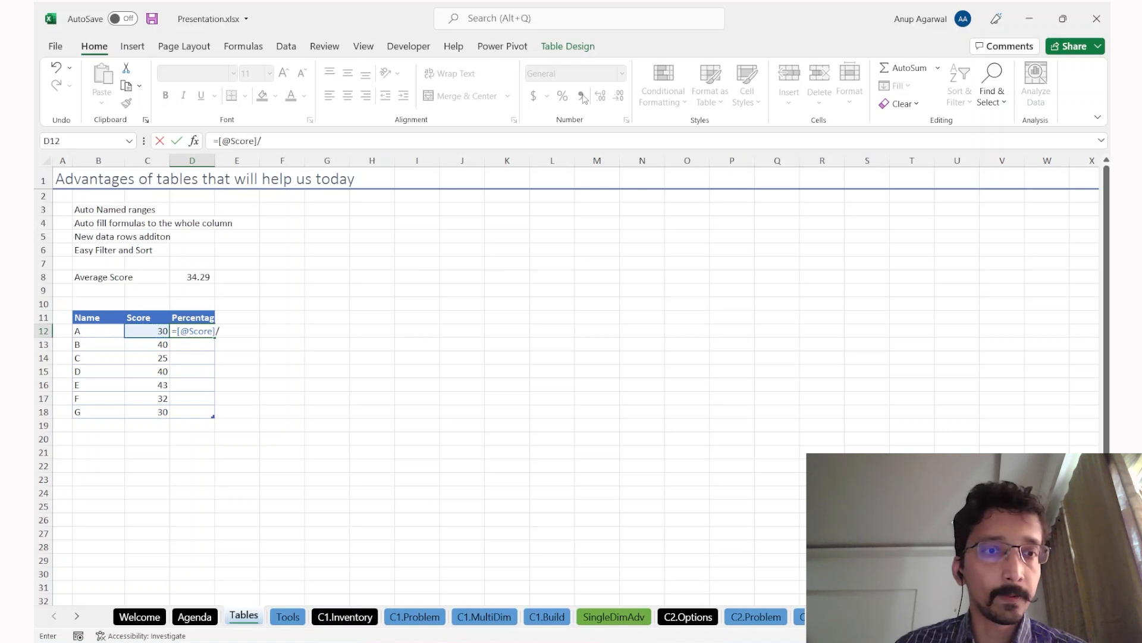
{"action": "type", "text": "5"}
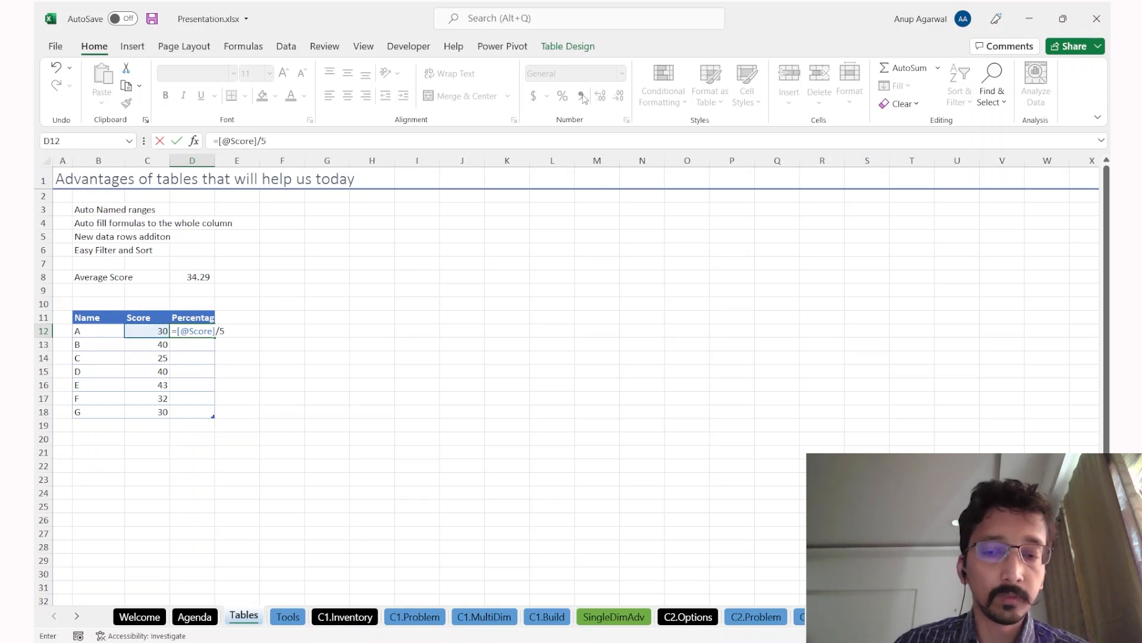
{"action": "type", "text": "0"}
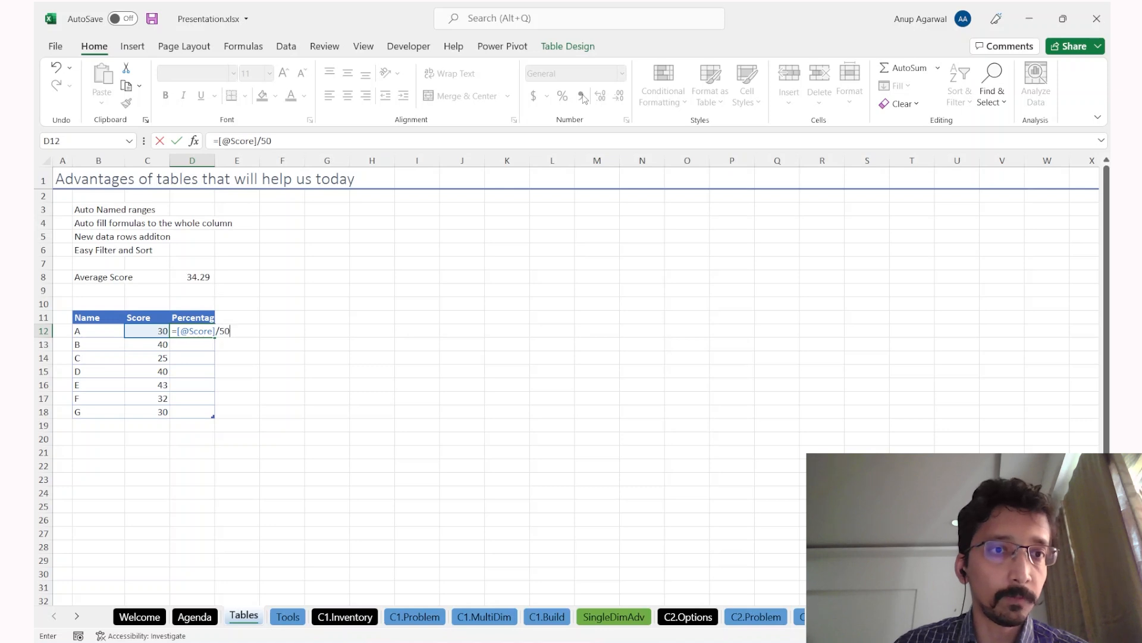
{"action": "key", "text": "Return"}
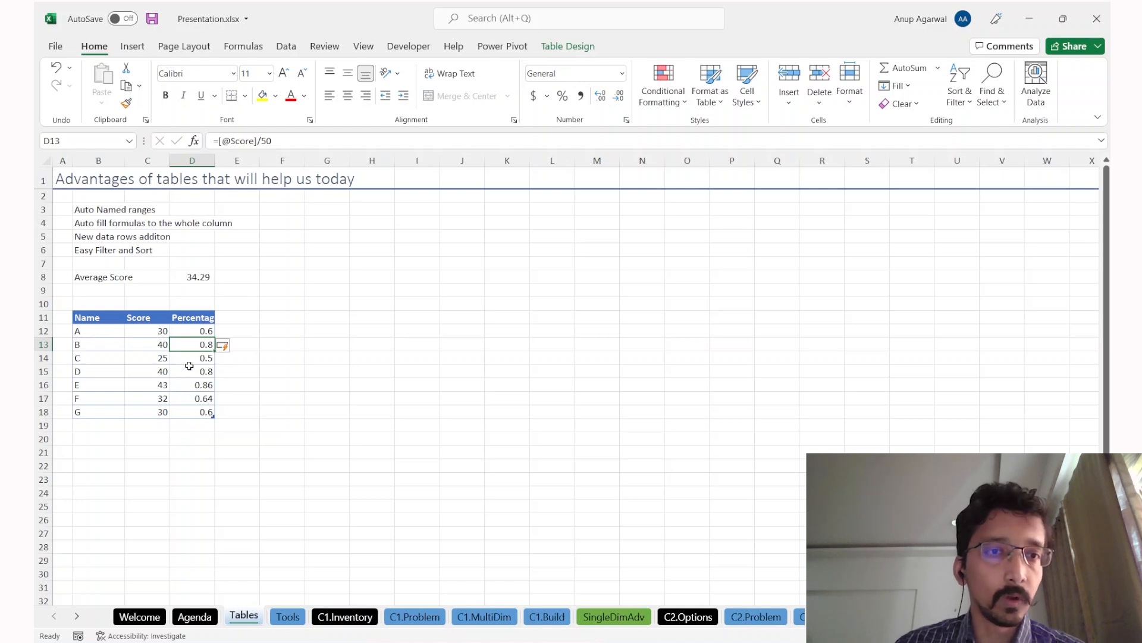
{"action": "key", "text": "ctrl+space"}
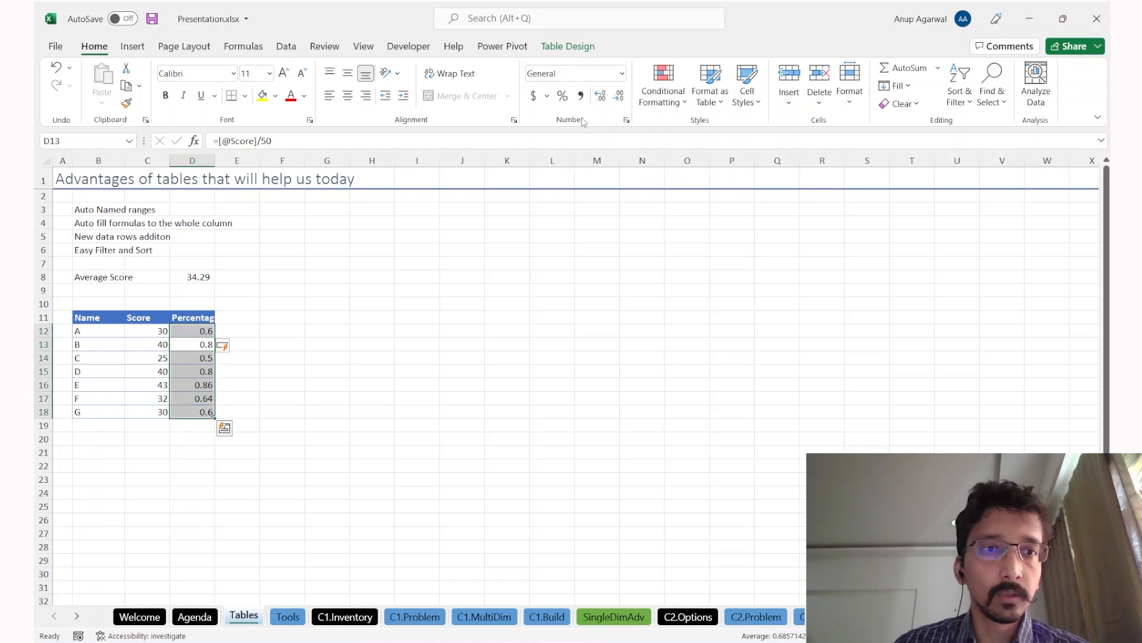
{"action": "left_click", "coordinate": [562, 98]}
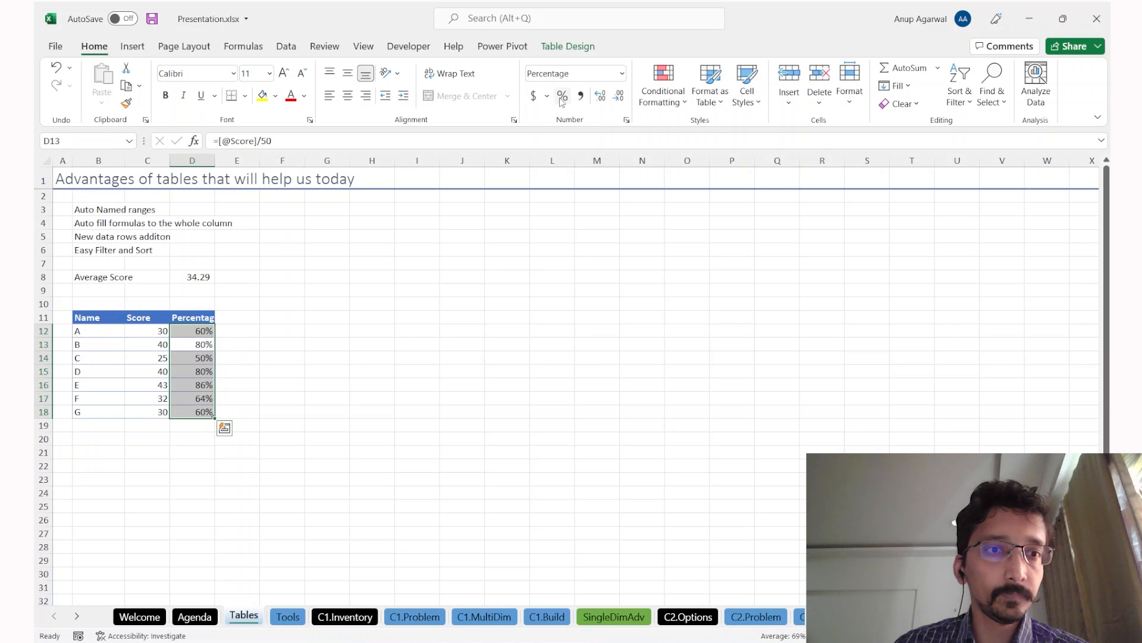
{"action": "key", "text": "Down"}
{"action": "key", "text": "F2"}
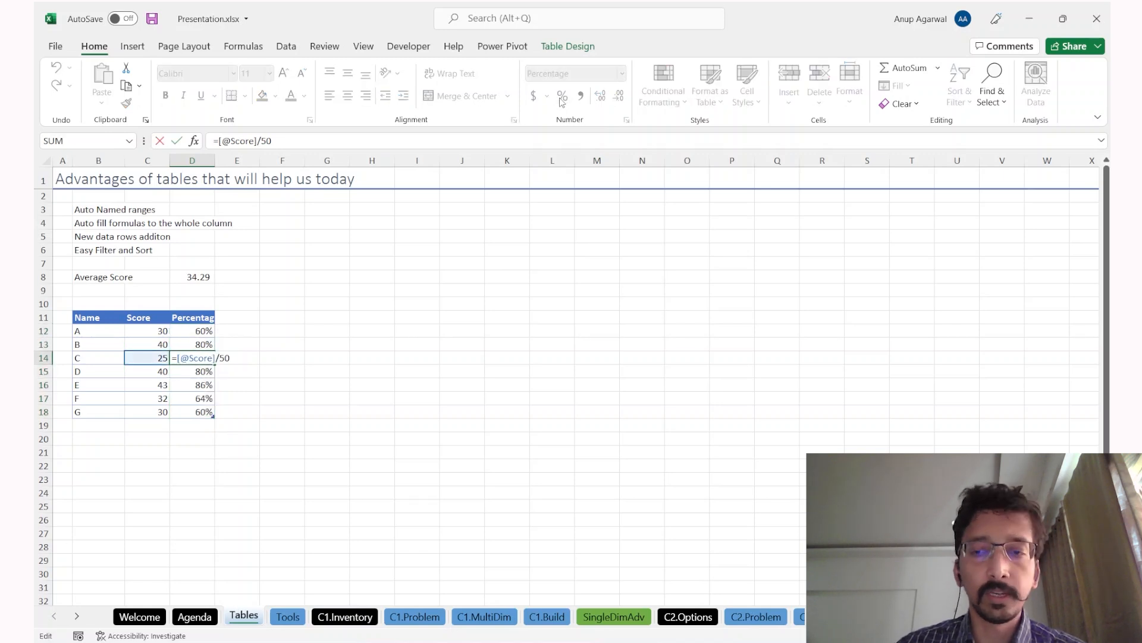
{"action": "type", "text": "+"}
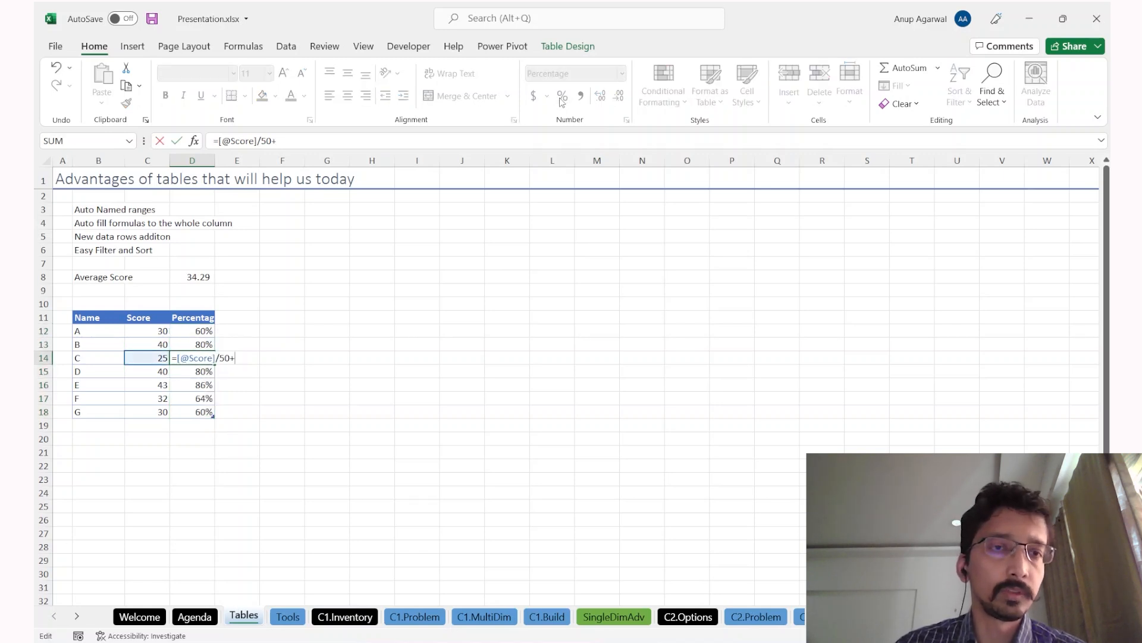
{"action": "key", "text": "BackSpace"}
{"action": "key", "text": "BackSpace"}
{"action": "key", "text": "BackSpace"}
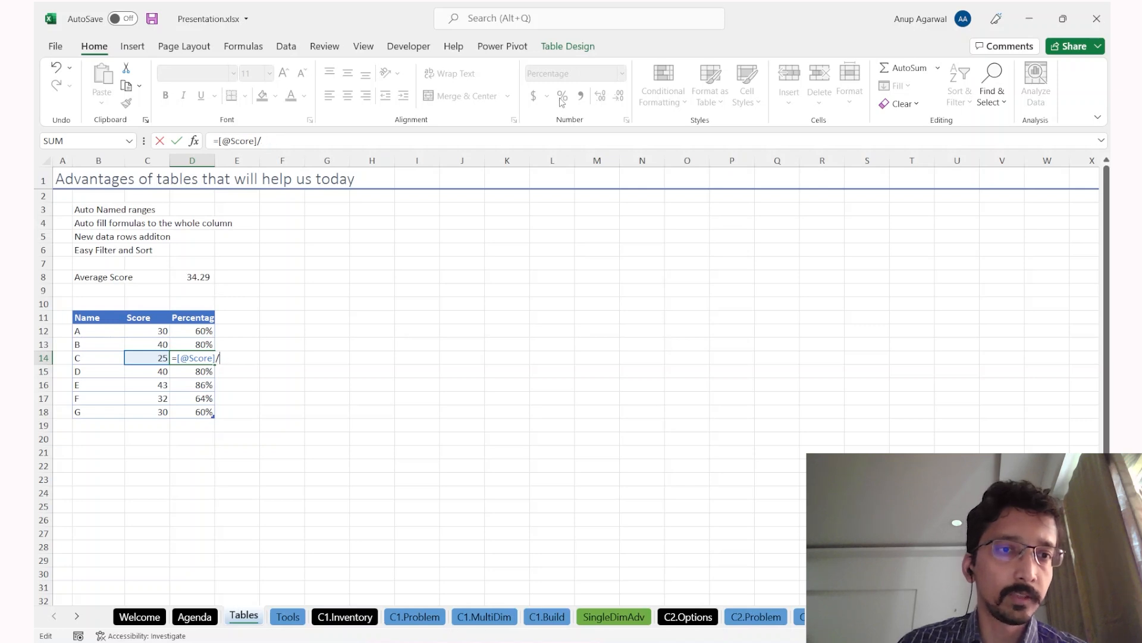
{"action": "type", "text": "60"}
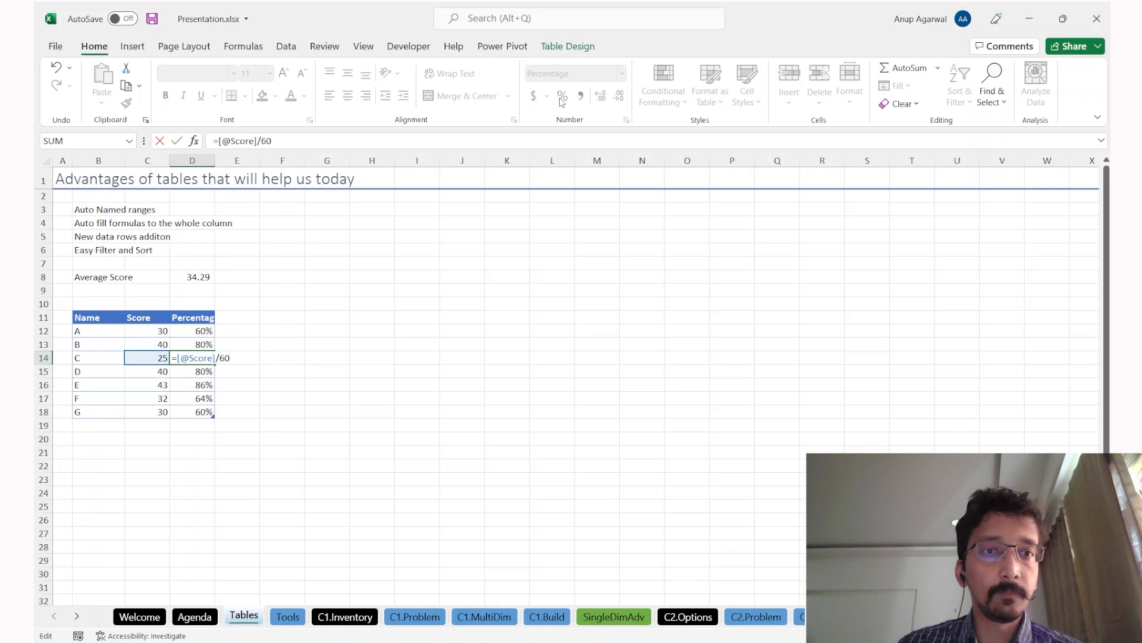
{"action": "key", "text": "Return"}
Step: Review the Percentage formulas, ending on the empty row below the table's Name column
{"action": "key", "text": "Up"}
{"action": "key", "text": "Up"}
{"action": "key", "text": "Up"}
{"action": "key", "text": "Down"}
{"action": "key", "text": "Down"}
{"action": "key", "text": "Down"}
{"action": "key", "text": "Down"}
{"action": "key", "text": "Down"}
{"action": "key", "text": "Down"}
{"action": "key", "text": "Up"}
{"action": "key", "text": "Up"}
{"action": "key", "text": "Up"}
{"action": "key", "text": "Up"}
{"action": "key", "text": "Up"}
{"action": "key", "text": "Up"}
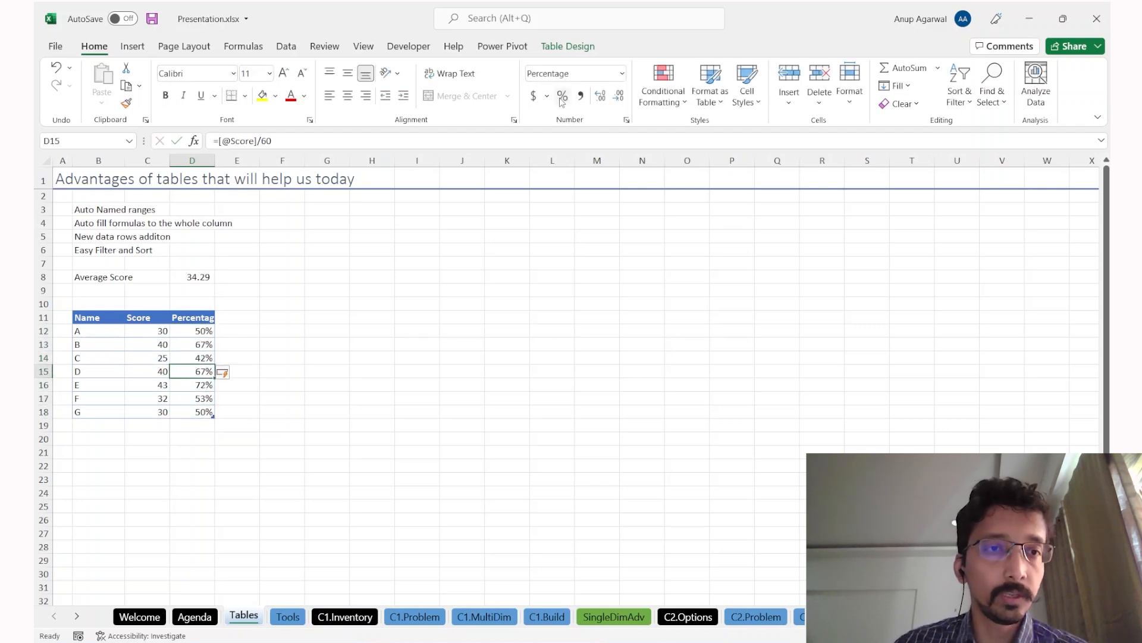
{"action": "key", "text": "Down"}
{"action": "key", "text": "Down"}
{"action": "key", "text": "F2"}
{"action": "key", "text": "Return"}
{"action": "key", "text": "Down"}
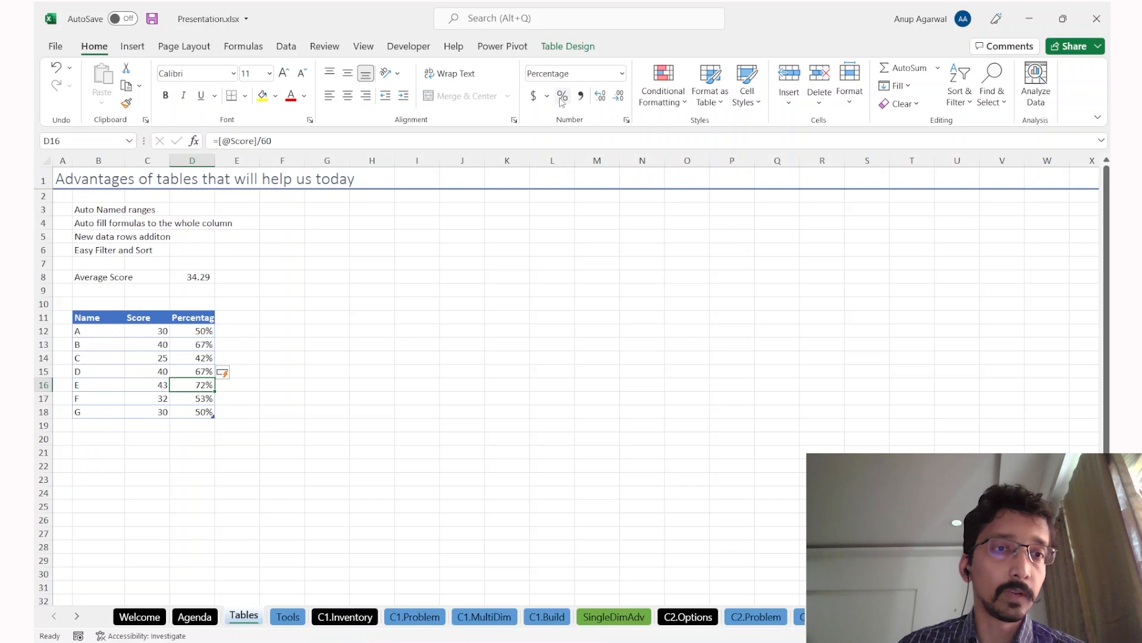
{"action": "key", "text": "Down"}
{"action": "key", "text": "Down"}
{"action": "key", "text": "Left"}
{"action": "key", "text": "Left"}
{"action": "key", "text": "Down"}
Step: Add record H with a score of 23 as a new table row
{"action": "type", "text": "H"}
{"action": "key", "text": "Return"}
{"action": "key", "text": "Up"}
{"action": "key", "text": "Right"}
{"action": "type", "text": "23"}
{"action": "key", "text": "Return"}
Step: Go to E11, beside the Percentages header, and use Ctrl+R to add a column
{"action": "key", "text": "Up"}
{"action": "key", "text": "Right"}
{"action": "key", "text": "Up"}
{"action": "key", "text": "Up"}
{"action": "key", "text": "Up"}
{"action": "key", "text": "Up"}
{"action": "key", "text": "Up"}
{"action": "key", "text": "Up"}
{"action": "key", "text": "Up"}
{"action": "key", "text": "Up"}
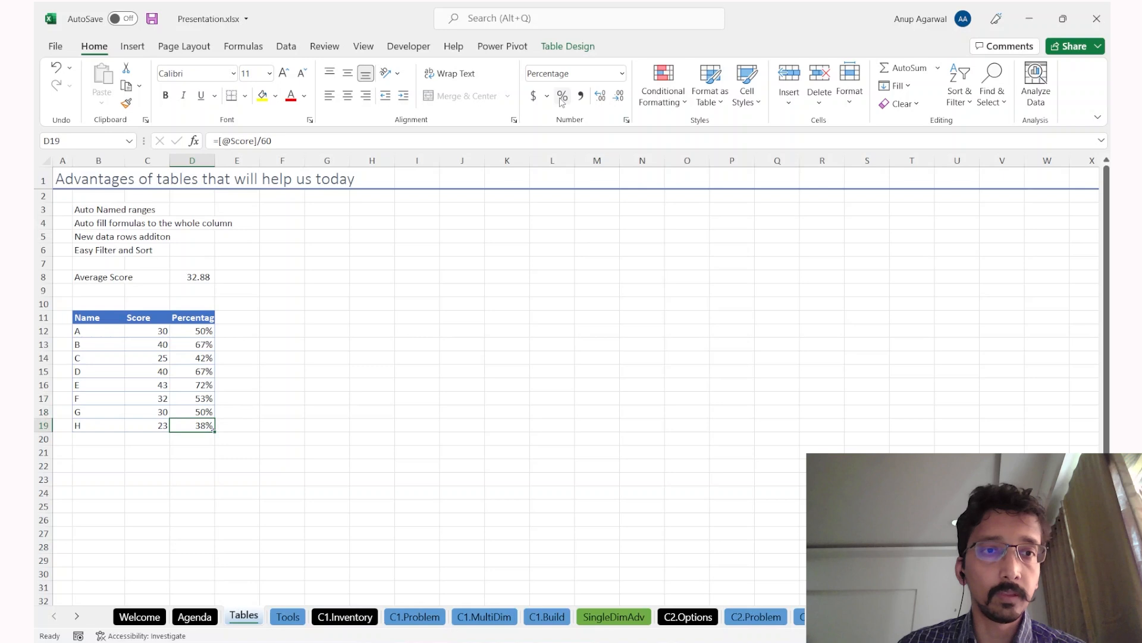
{"action": "key", "text": "Down"}
{"action": "key", "text": "Down"}
{"action": "key", "text": "Down"}
{"action": "key", "text": "Down"}
{"action": "key", "text": "Down"}
{"action": "key", "text": "Down"}
{"action": "key", "text": "Down"}
{"action": "key", "text": "Up"}
{"action": "key", "text": "Up"}
{"action": "key", "text": "Up"}
{"action": "key", "text": "Up"}
{"action": "key", "text": "Up"}
{"action": "key", "text": "Up"}
{"action": "key", "text": "Up"}
{"action": "key", "text": "Up"}
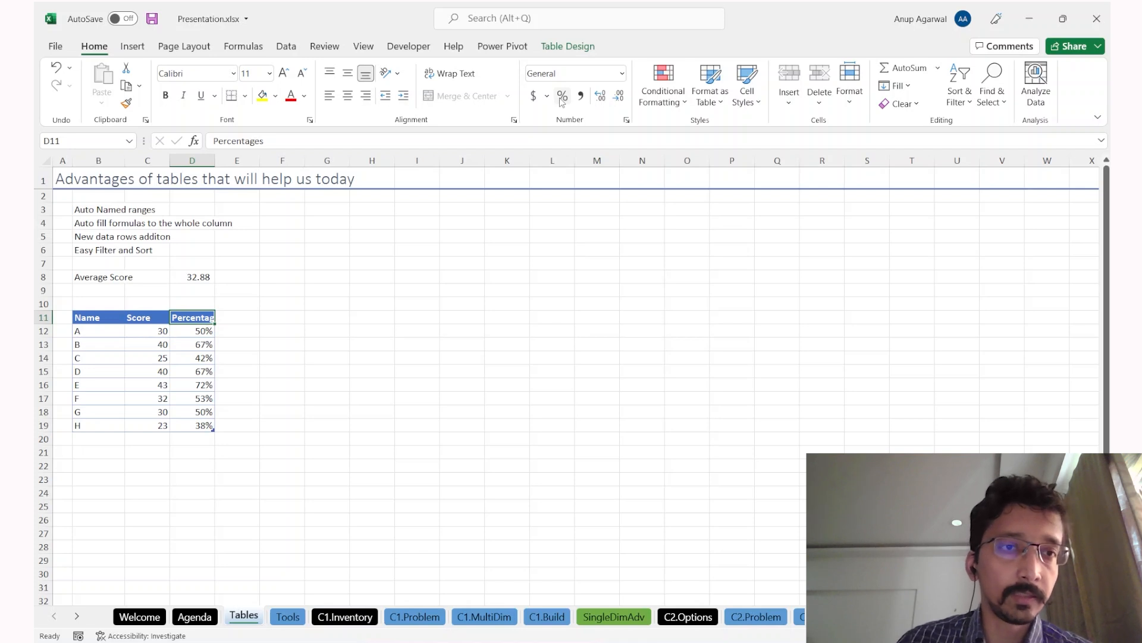
{"action": "key", "text": "Right"}
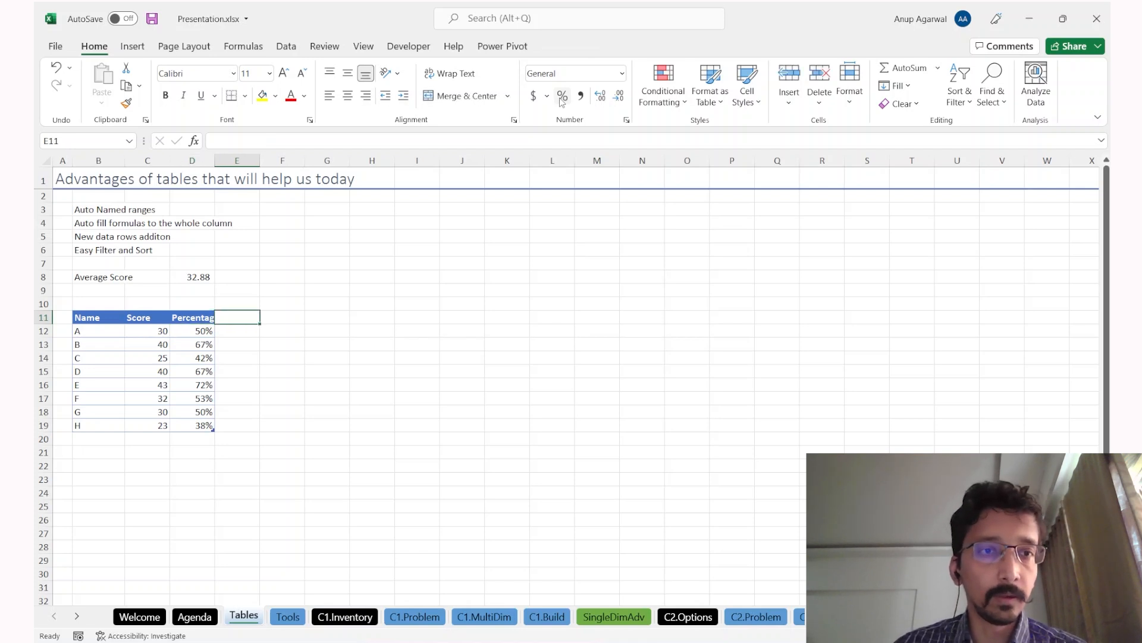
{"action": "key", "text": "ctrl+r"}
{"action": "type", "text": "Ranks"}
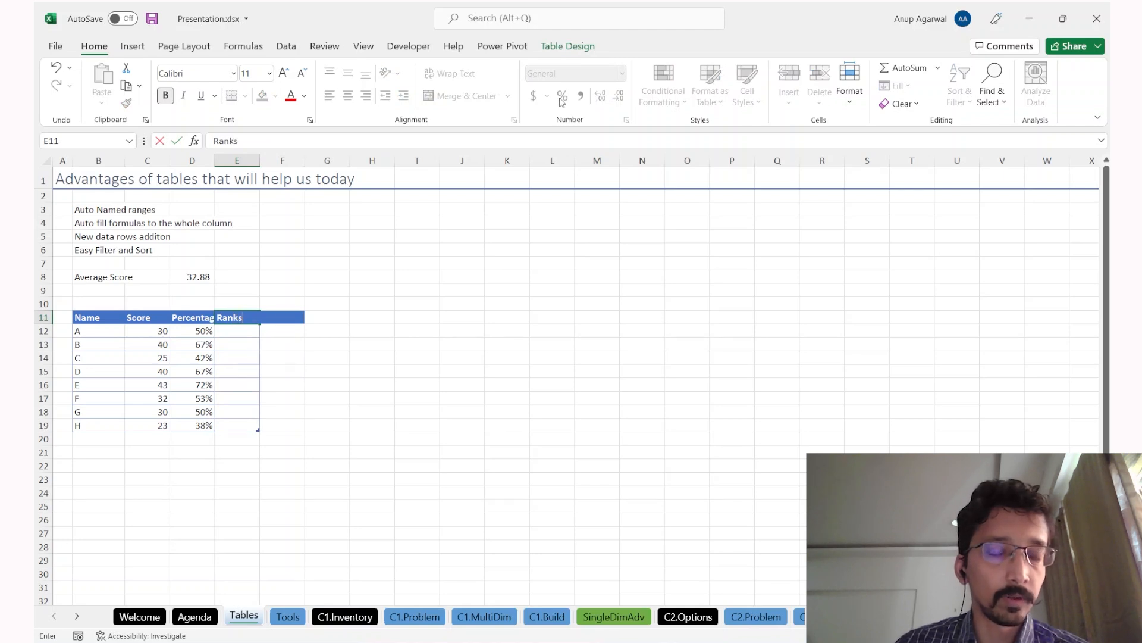
{"action": "key", "text": "Return"}
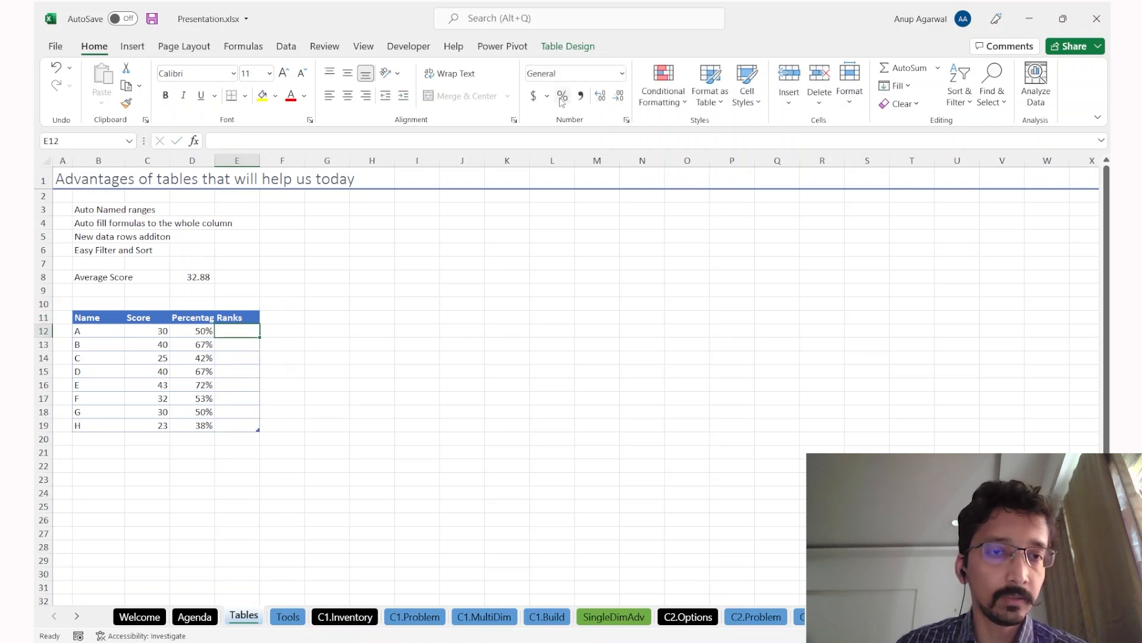
{"action": "type", "text": "=rank"}
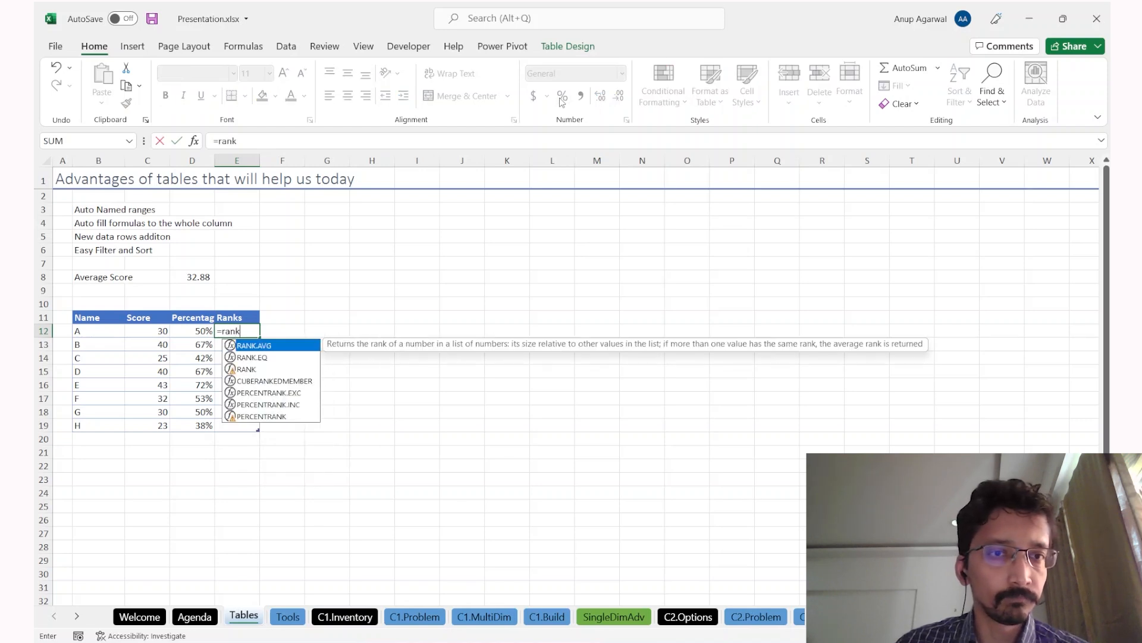
{"action": "key", "text": "Tab"}
{"action": "key", "text": "Left"}
{"action": "key", "text": "Left"}
{"action": "type", "text": ","}
{"action": "key", "text": "Left"}
{"action": "key", "text": "Left"}
{"action": "key", "text": "shift+Down"}
{"action": "key", "text": "shift+Down"}
{"action": "key", "text": "shift+Down"}
{"action": "key", "text": "shift+Down"}
{"action": "key", "text": "shift+Down"}
{"action": "key", "text": "shift+Down"}
{"action": "key", "text": "shift+Down"}
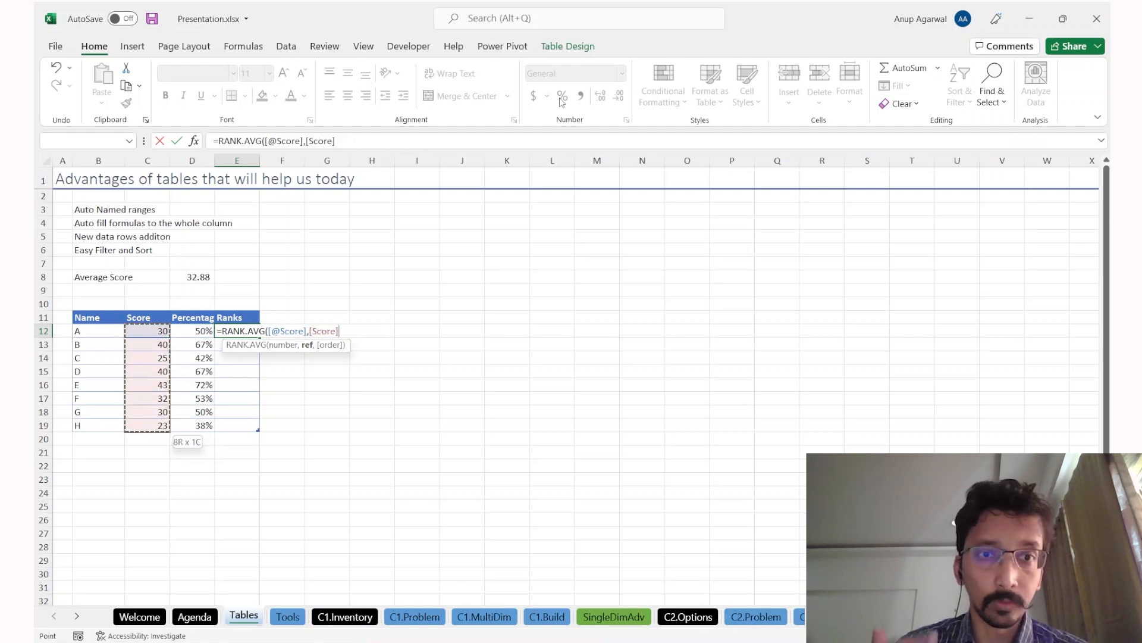
{"action": "type", "text": ")"}
{"action": "key", "text": "Return"}
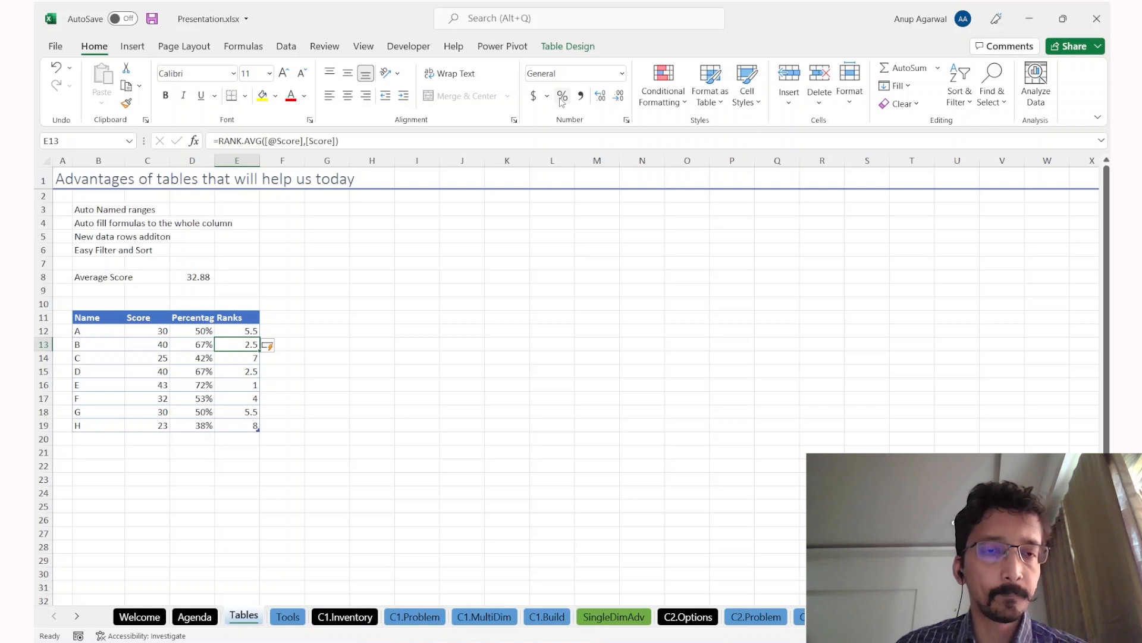
{"action": "key", "text": "F2"}
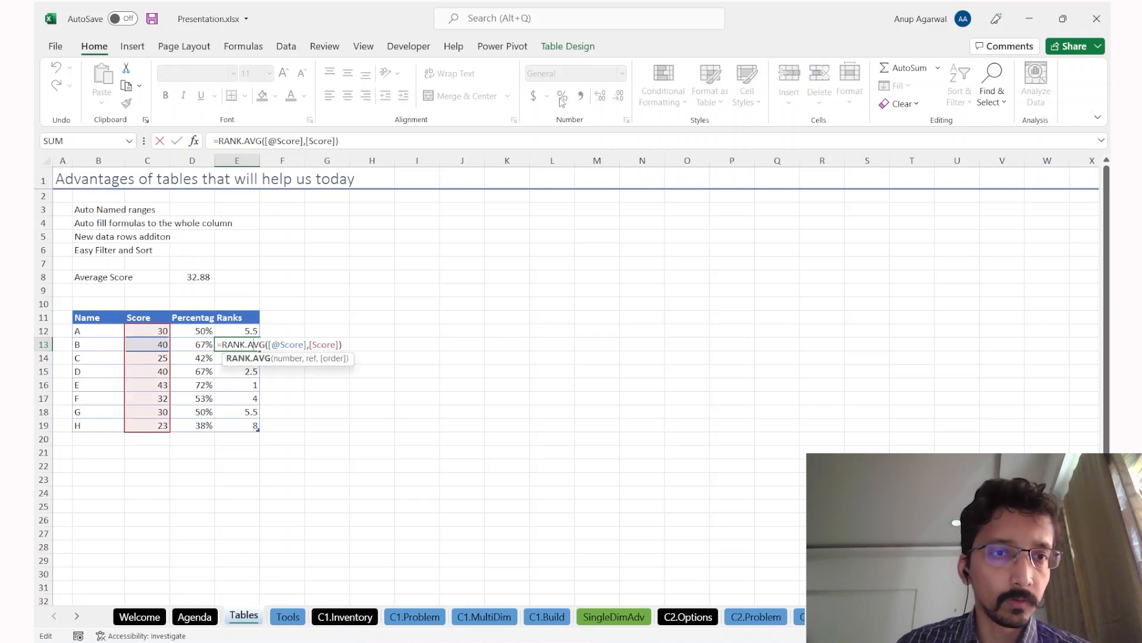
{"action": "key", "text": "BackSpace"}
{"action": "key", "text": "BackSpace"}
{"action": "key", "text": "BackSpace"}
{"action": "key", "text": "BackSpace"}
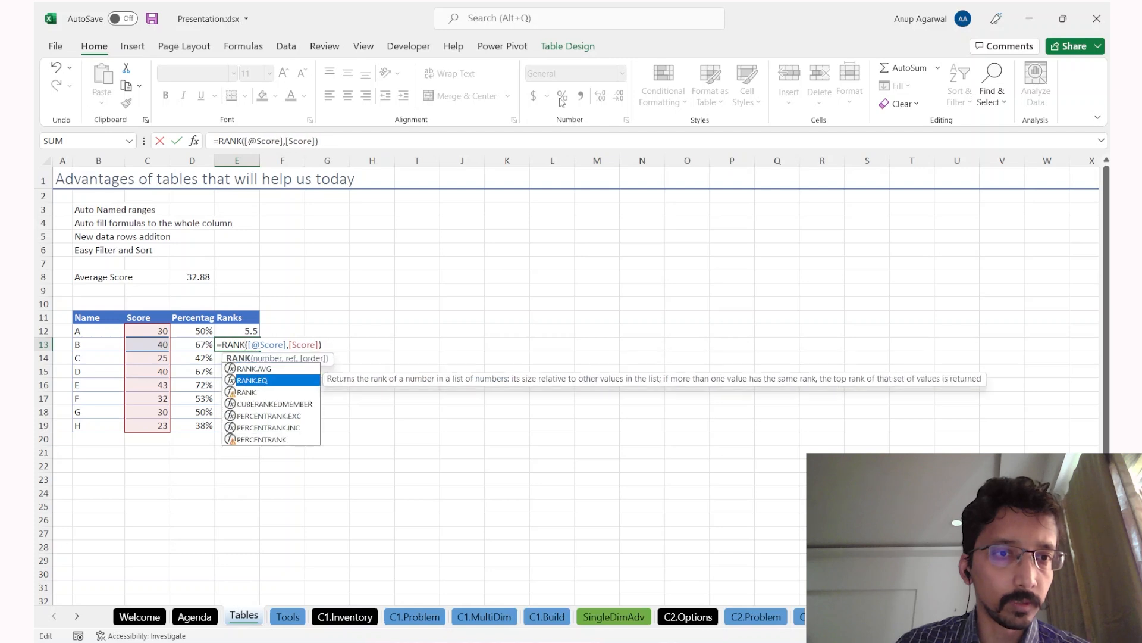
{"action": "type", "text": ".EQ"}
{"action": "key", "text": "Return"}
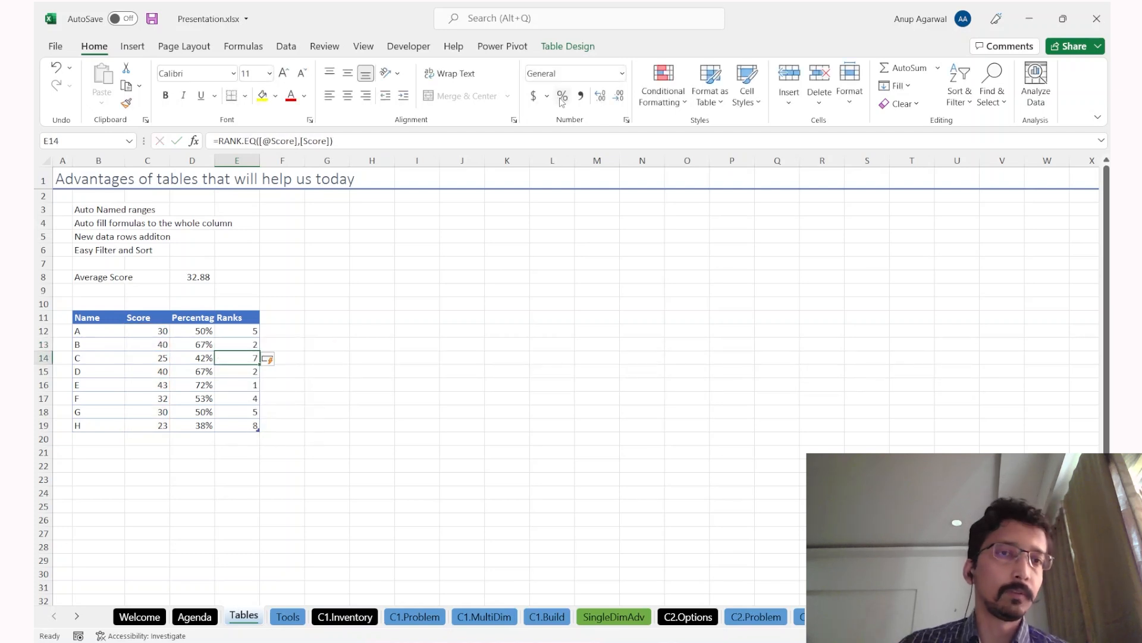
{"action": "key", "text": "ctrl+space"}
{"action": "left_click", "coordinate": [580, 97]}
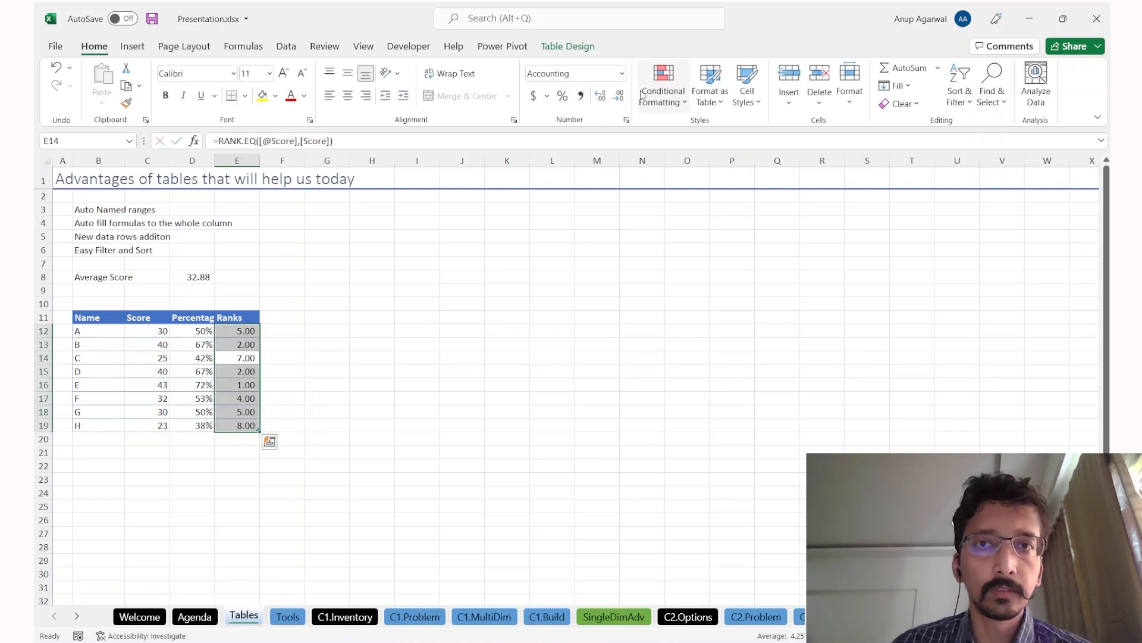
{"action": "double_click", "coordinate": [619, 97]}
{"action": "key", "text": "ctrl+Down"}
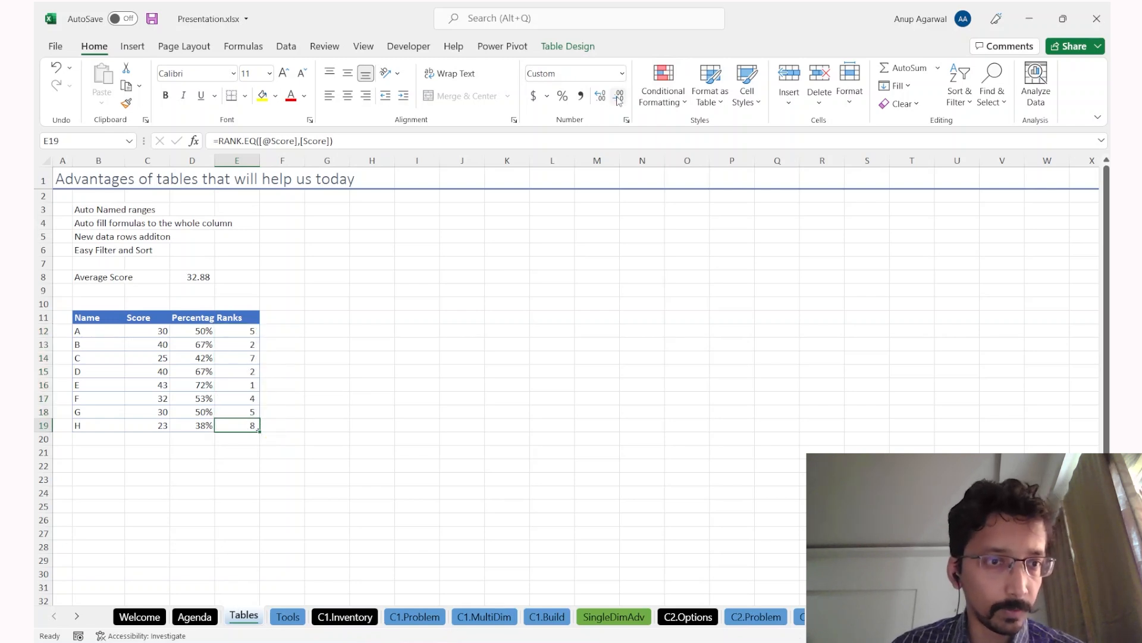
Step: Inspect G's rank formula, then move to the first empty row under Name
{"action": "key", "text": "Left"}
{"action": "key", "text": "Left"}
{"action": "key", "text": "Down"}
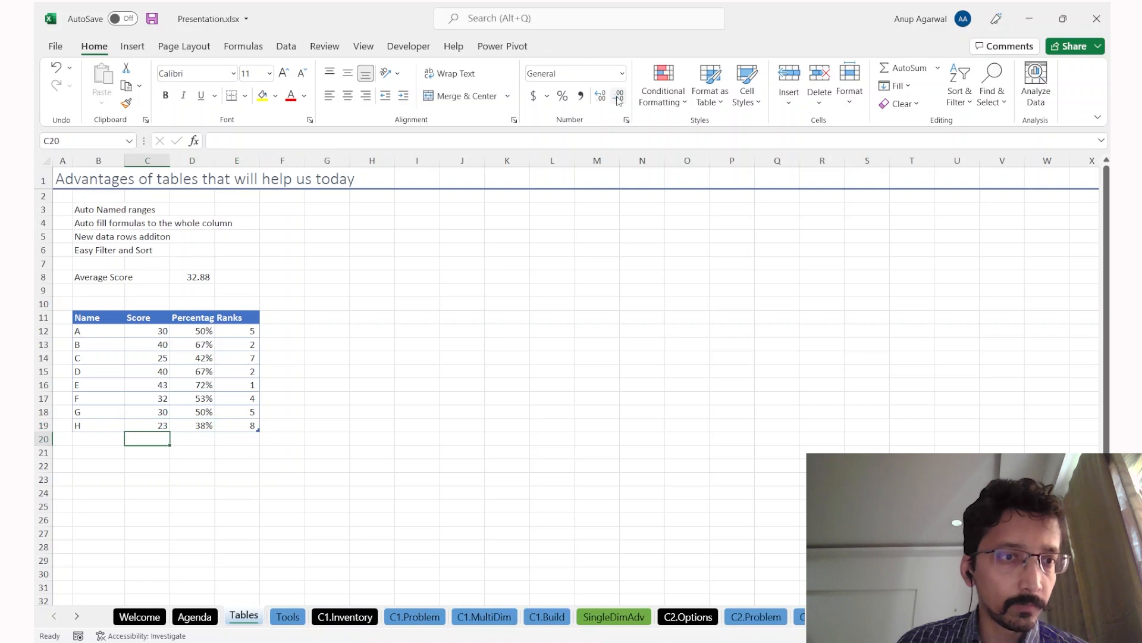
{"action": "key", "text": "Left"}
{"action": "key", "text": "Right"}
{"action": "key", "text": "Up"}
{"action": "key", "text": "Up"}
{"action": "key", "text": "Right"}
{"action": "key", "text": "Right"}
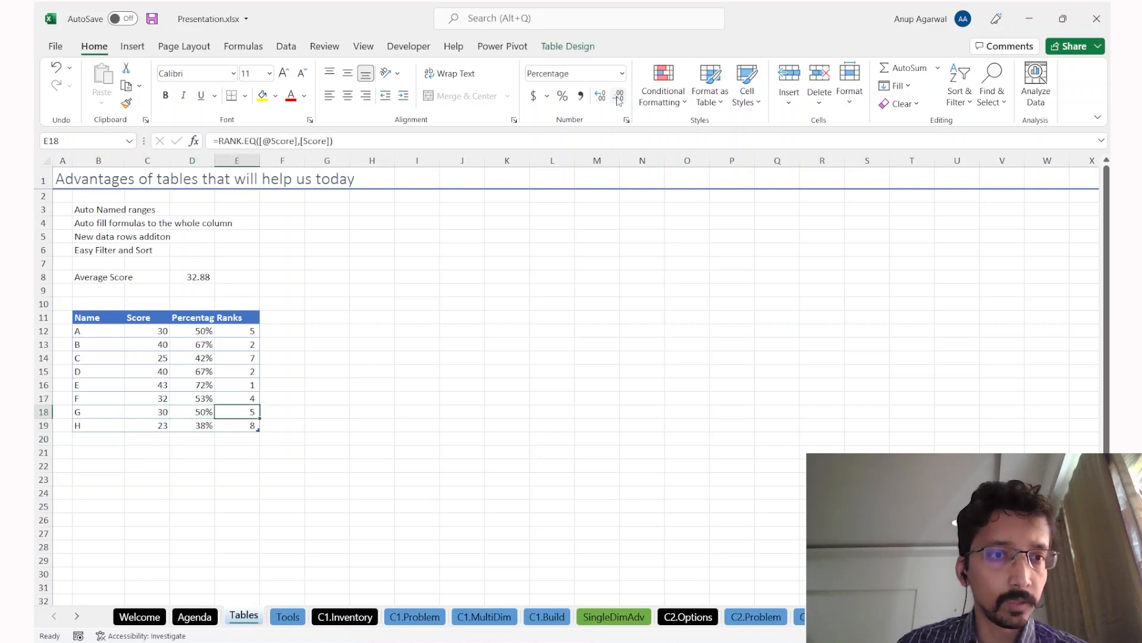
{"action": "key", "text": "F2"}
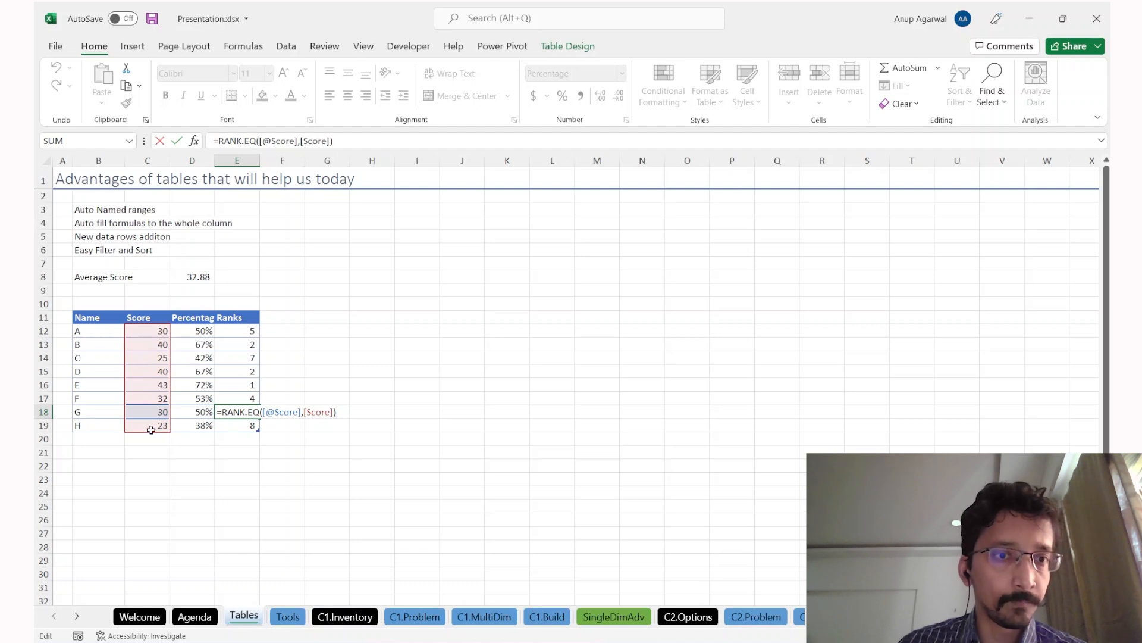
{"action": "key", "text": "Escape"}
{"action": "key", "text": "ctrl+Left"}
{"action": "key", "text": "Down"}
{"action": "key", "text": "Down"}
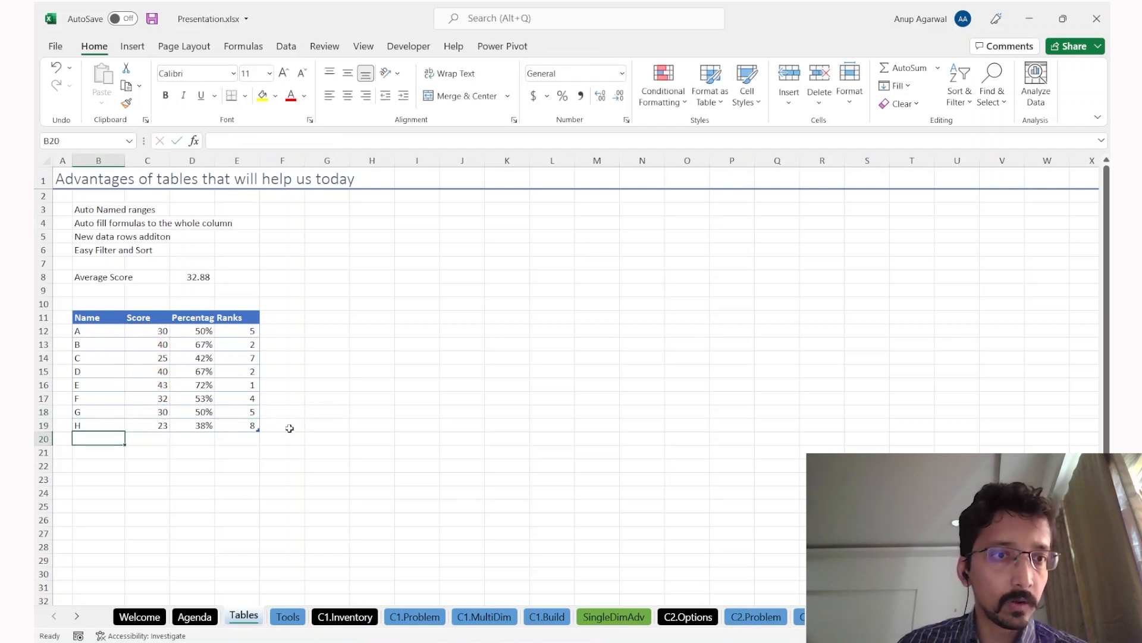
Step: Add student I with a score of 45 as a new table row
{"action": "type", "text": "I"}
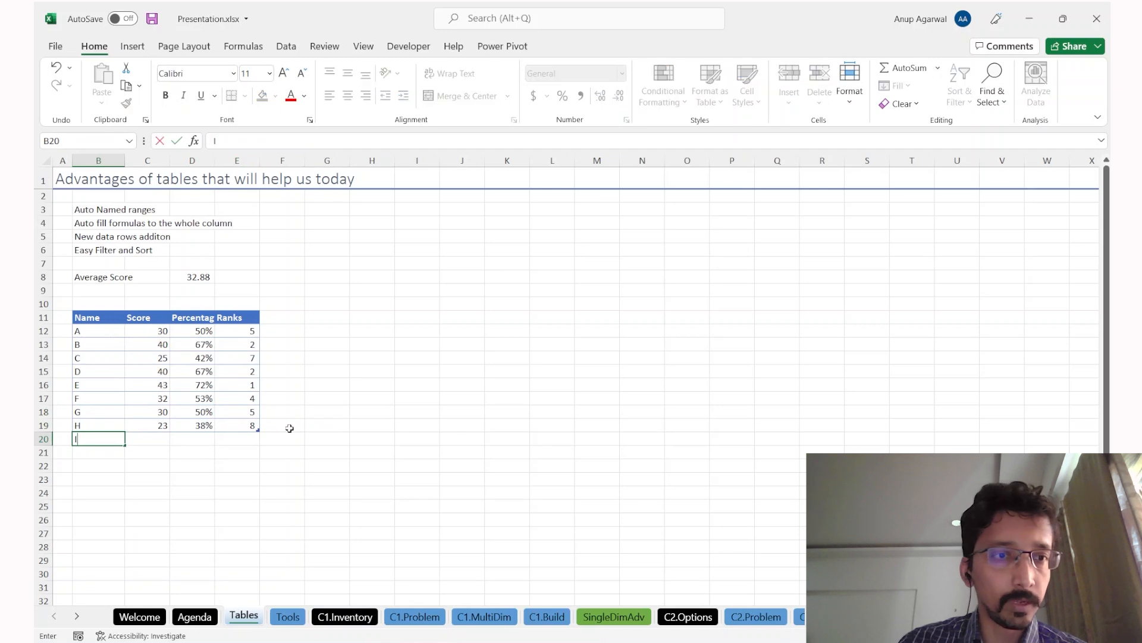
{"action": "key", "text": "Tab"}
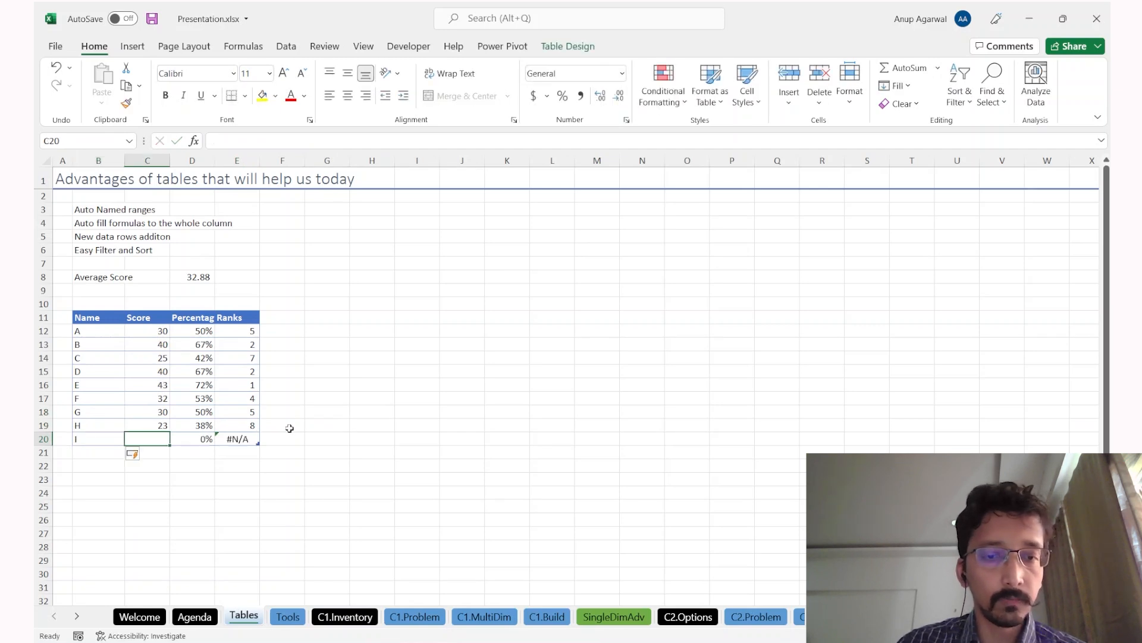
{"action": "type", "text": "45"}
{"action": "key", "text": "Return"}
{"action": "key", "text": "Up"}
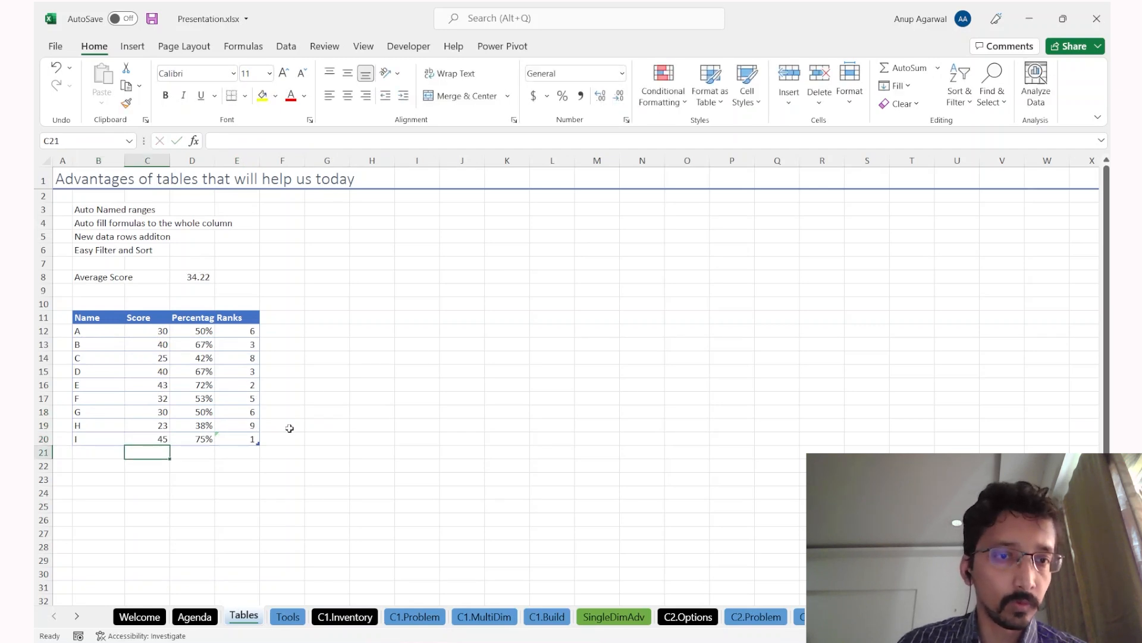
{"action": "key", "text": "Right"}
{"action": "key", "text": "Right"}
Step: Open F's rank formula in E17 for editing, then discard the edit
{"action": "key", "text": "Up"}
{"action": "key", "text": "Up"}
{"action": "key", "text": "Up"}
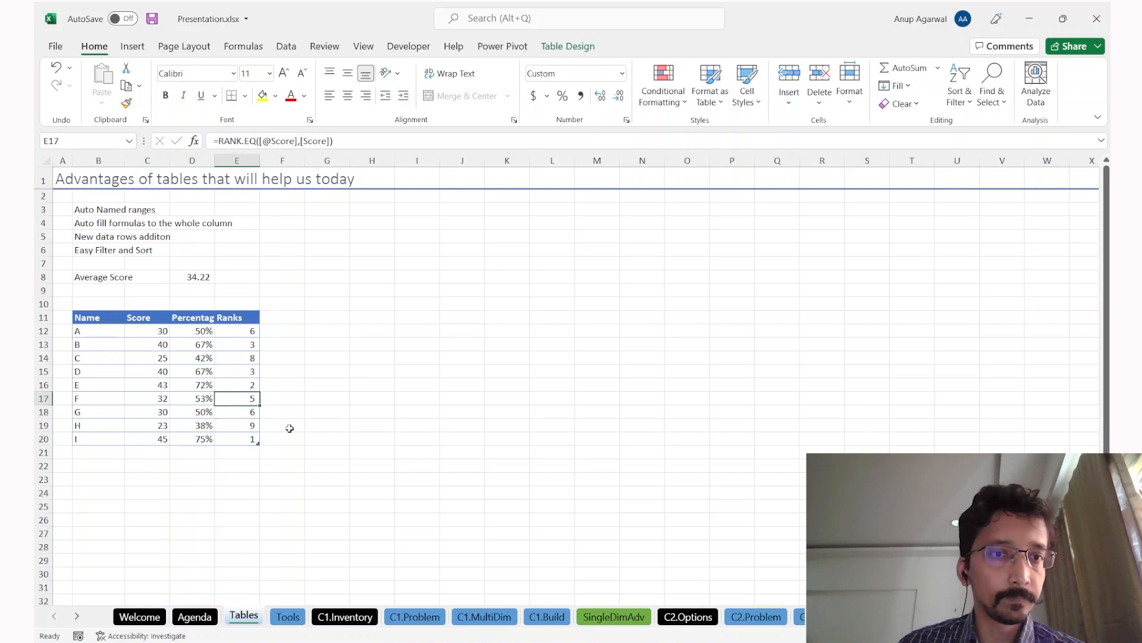
{"action": "key", "text": "F2"}
{"action": "left_click", "coordinate": [316, 398]}
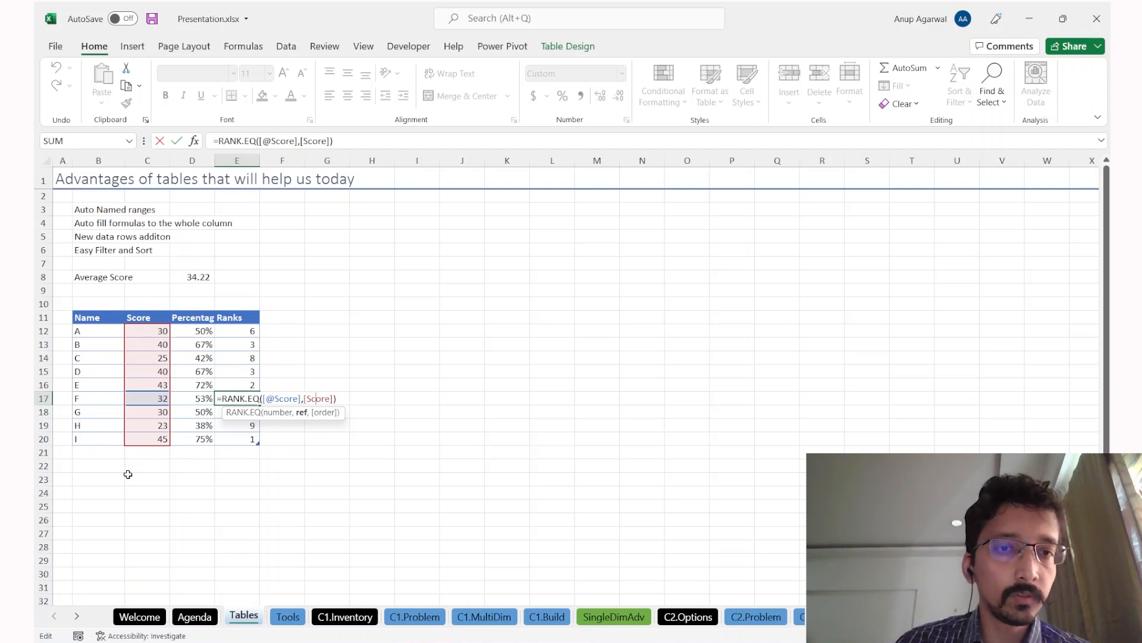
{"action": "key", "text": "Right"}
{"action": "key", "text": "Right"}
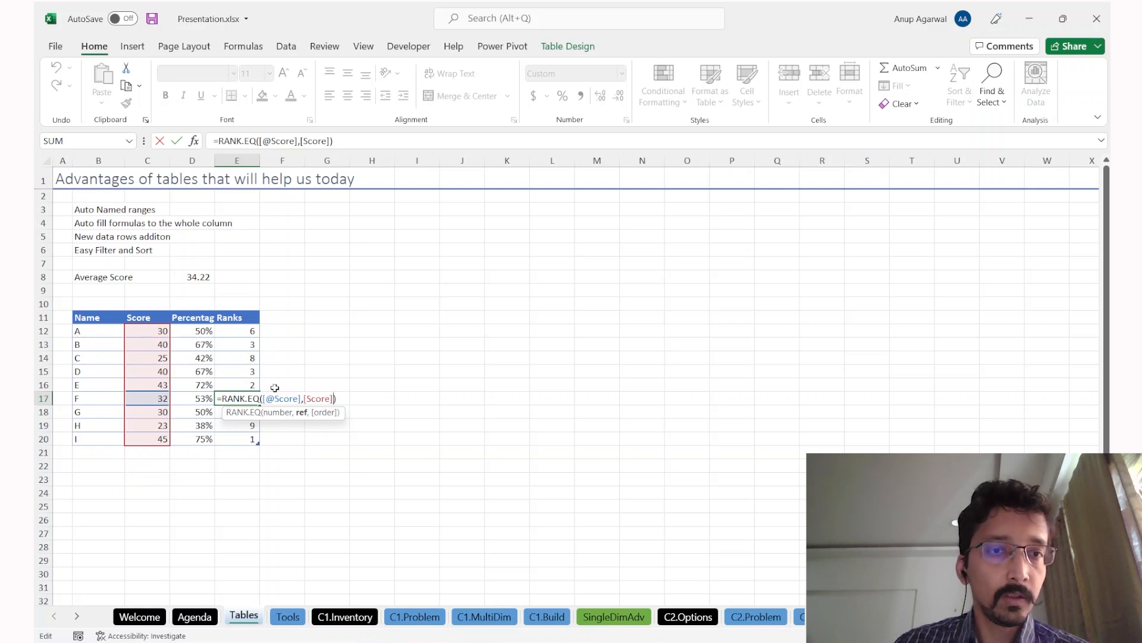
{"action": "key", "text": "Escape"}
{"action": "type", "text": "=rank"}
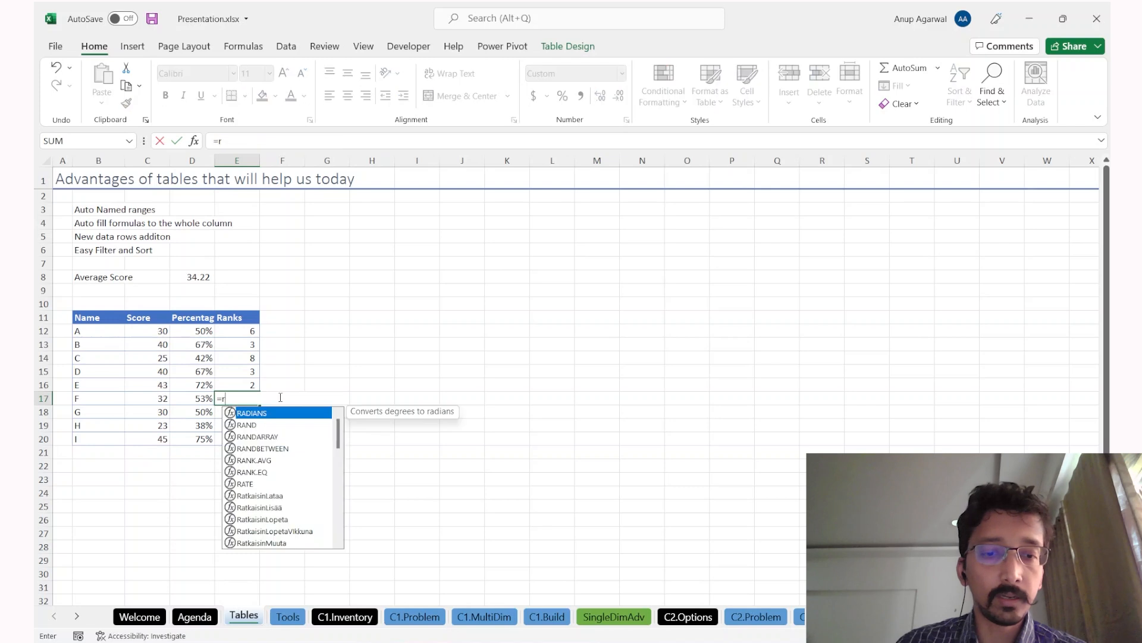
{"action": "key", "text": "Down"}
{"action": "key", "text": "Tab"}
{"action": "key", "text": "Left"}
{"action": "key", "text": "Left"}
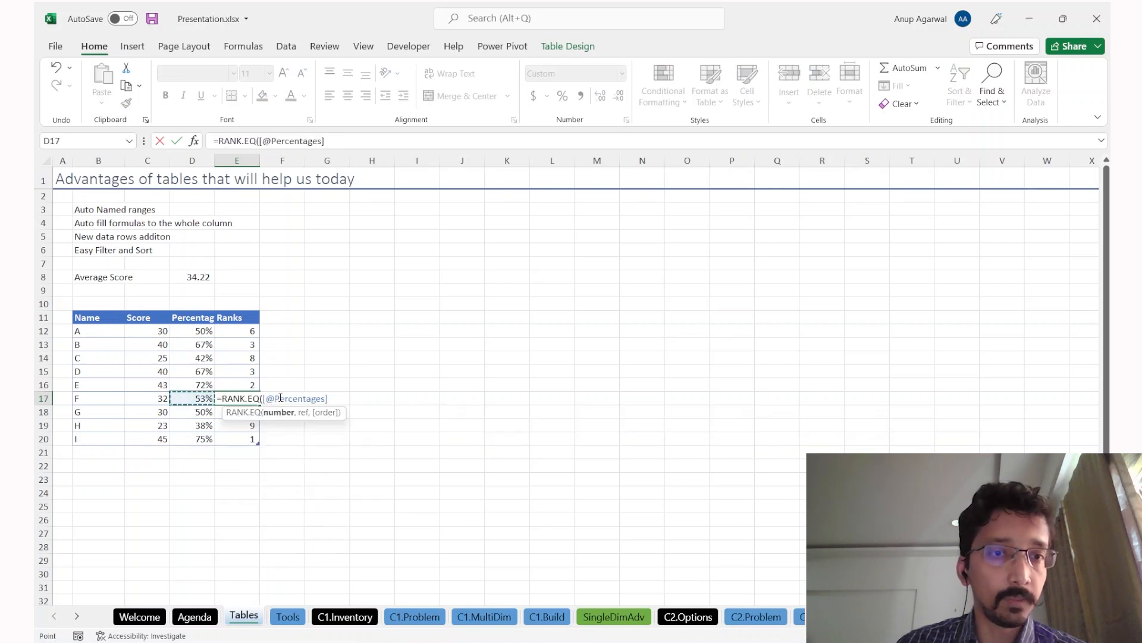
{"action": "key", "text": "Up"}
{"action": "key", "text": "Down"}
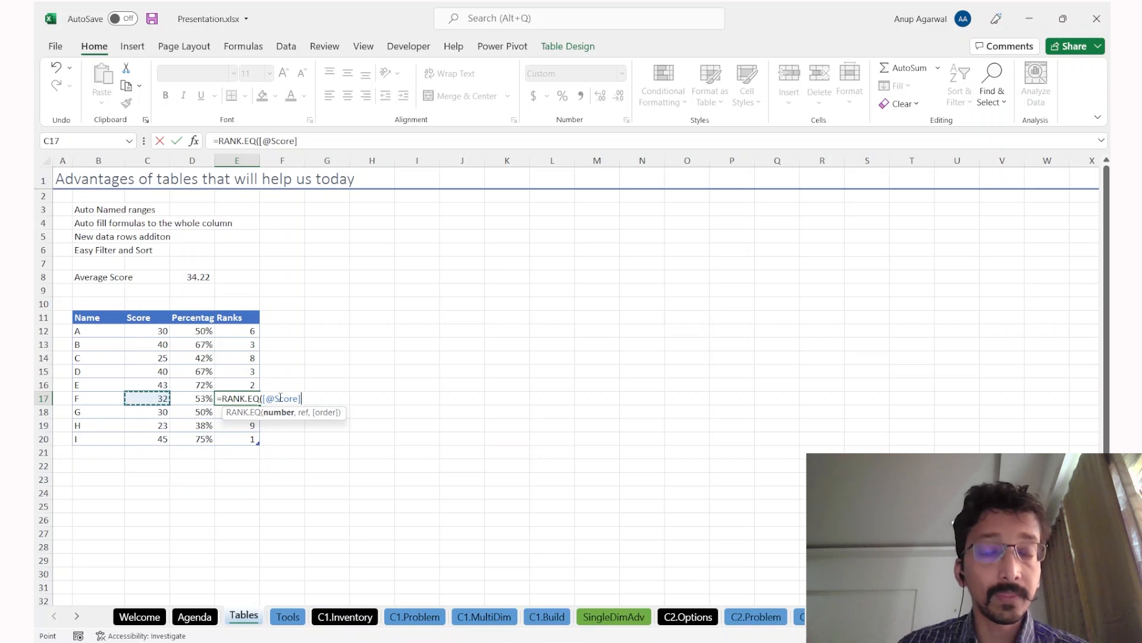
{"action": "key", "text": "Up"}
{"action": "key", "text": "Left"}
{"action": "key", "text": "Down"}
{"action": "key", "text": "Right"}
{"action": "key", "text": "Up"}
{"action": "key", "text": "Down"}
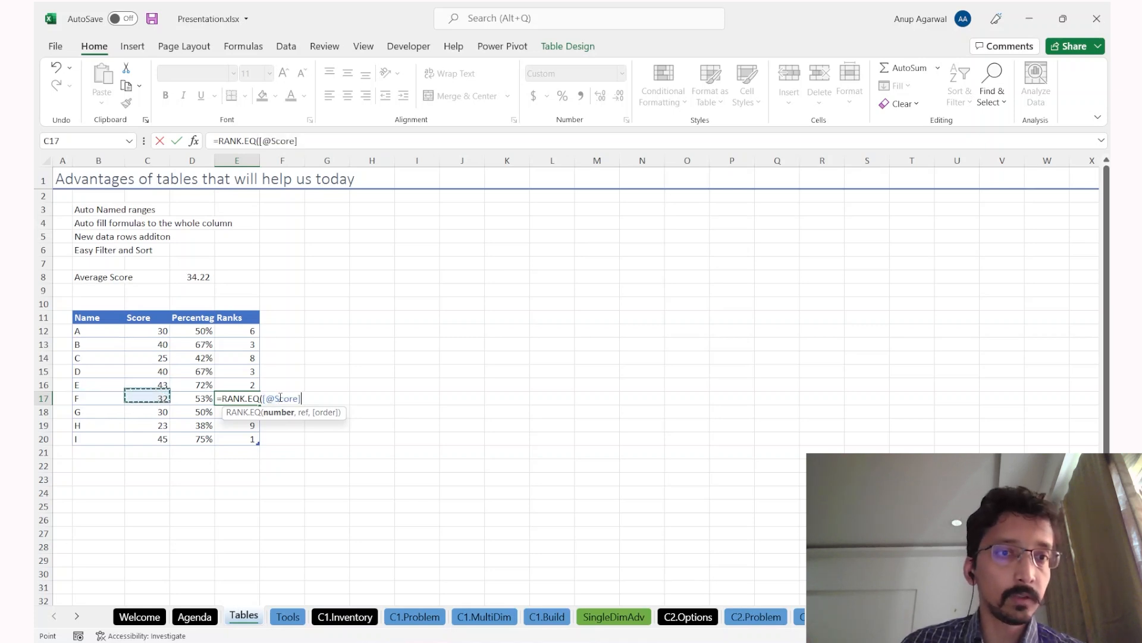
{"action": "type", "text": ","}
{"action": "key", "text": "Right"}
{"action": "key", "text": "Left"}
{"action": "key", "text": "Up"}
{"action": "key", "text": "Up"}
{"action": "key", "text": "Up"}
{"action": "key", "text": "Up"}
{"action": "key", "text": "Up"}
{"action": "key", "text": "ctrl+shift+Down"}
{"action": "type", "text": ")"}
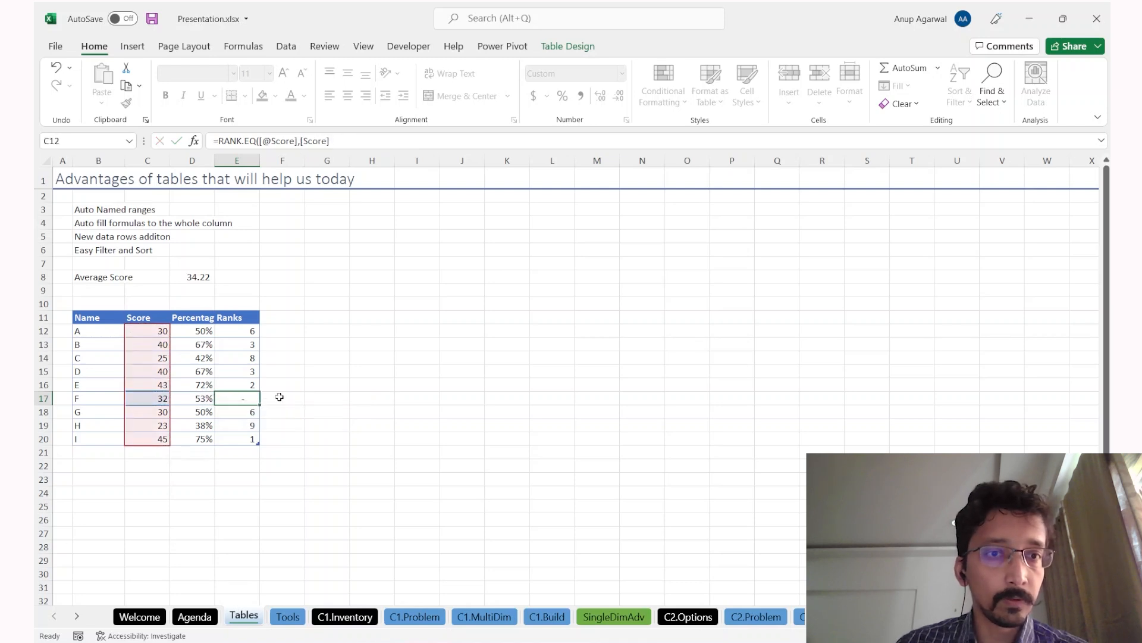
{"action": "key", "text": "Return"}
{"action": "key", "text": "Up"}
{"action": "key", "text": "Right"}
{"action": "key", "text": "Right"}
Step: Draft =RANK.AVG(tblScore[Percentages] in G17, then cancel it
{"action": "type", "text": "=r"}
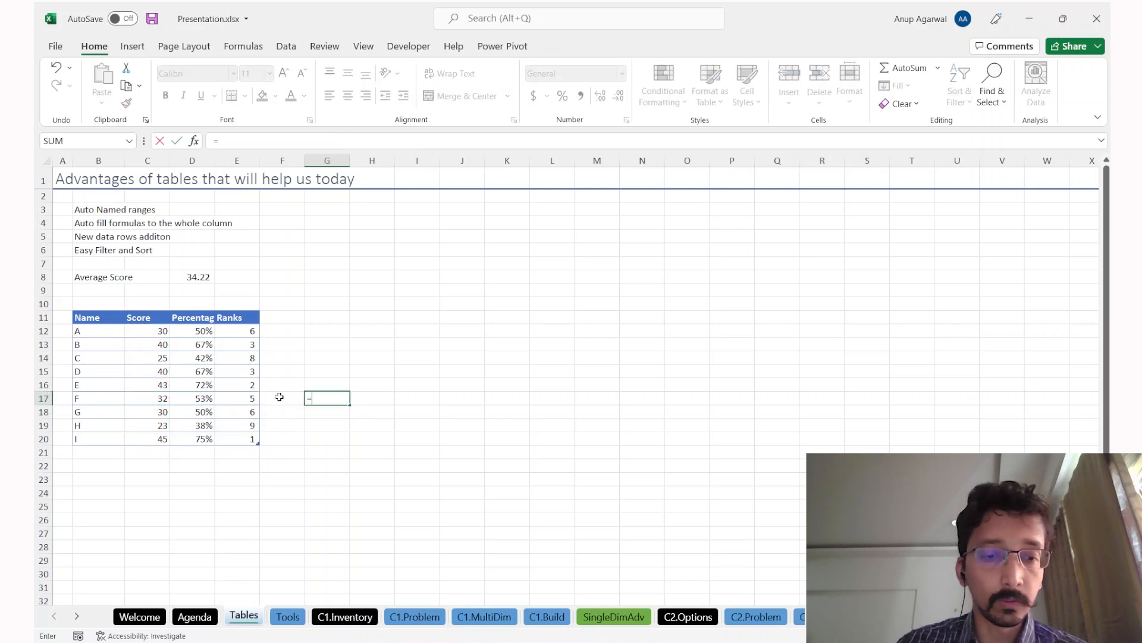
{"action": "key", "text": "BackSpace"}
{"action": "type", "text": "rank"}
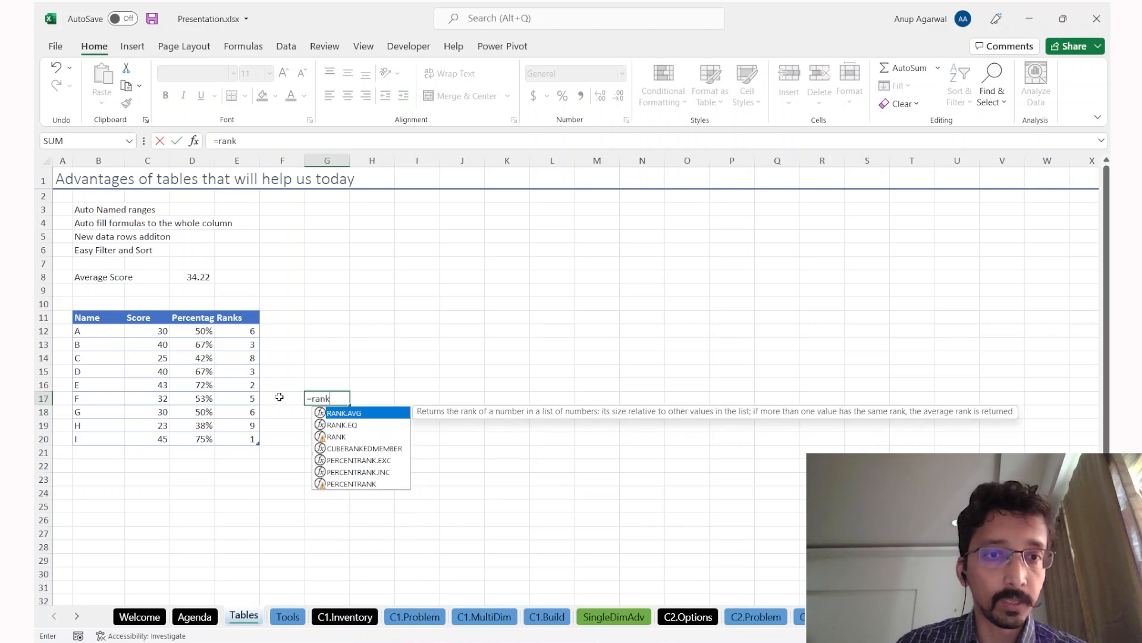
{"action": "key", "text": "Tab"}
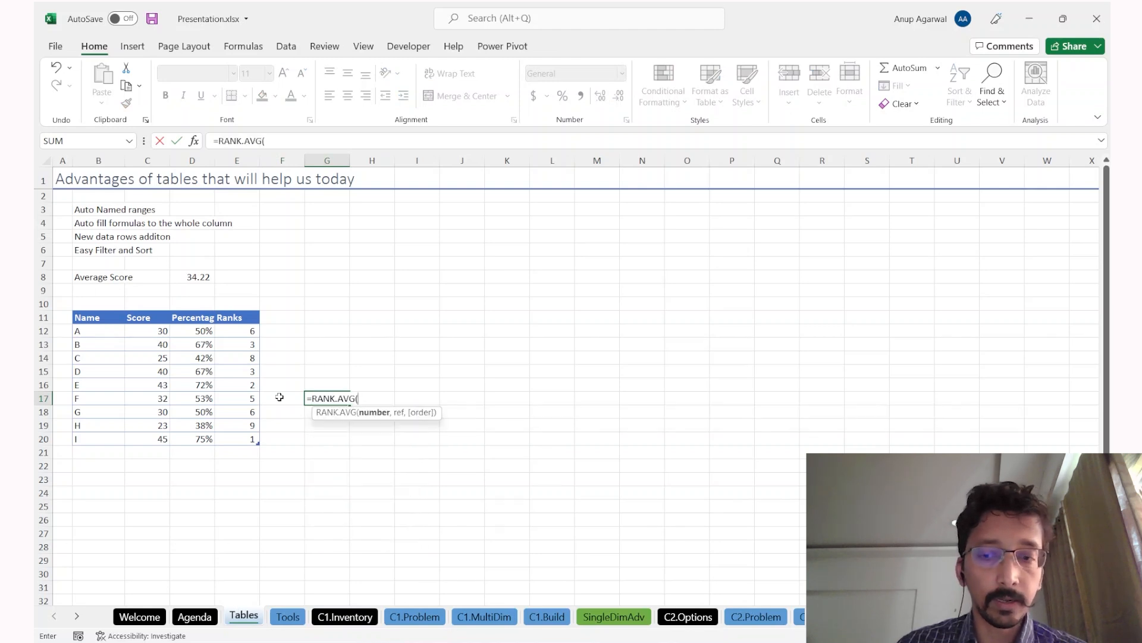
{"action": "type", "text": "tbl"}
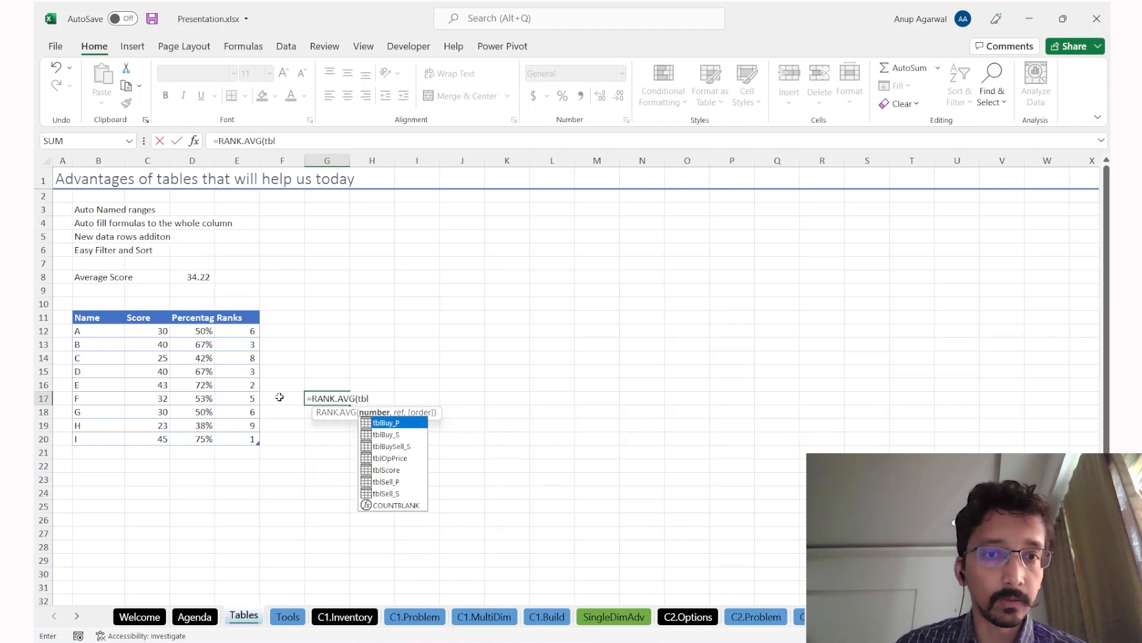
{"action": "key", "text": "Down"}
{"action": "key", "text": "Down"}
{"action": "key", "text": "Down"}
{"action": "key", "text": "Down"}
{"action": "key", "text": "Down"}
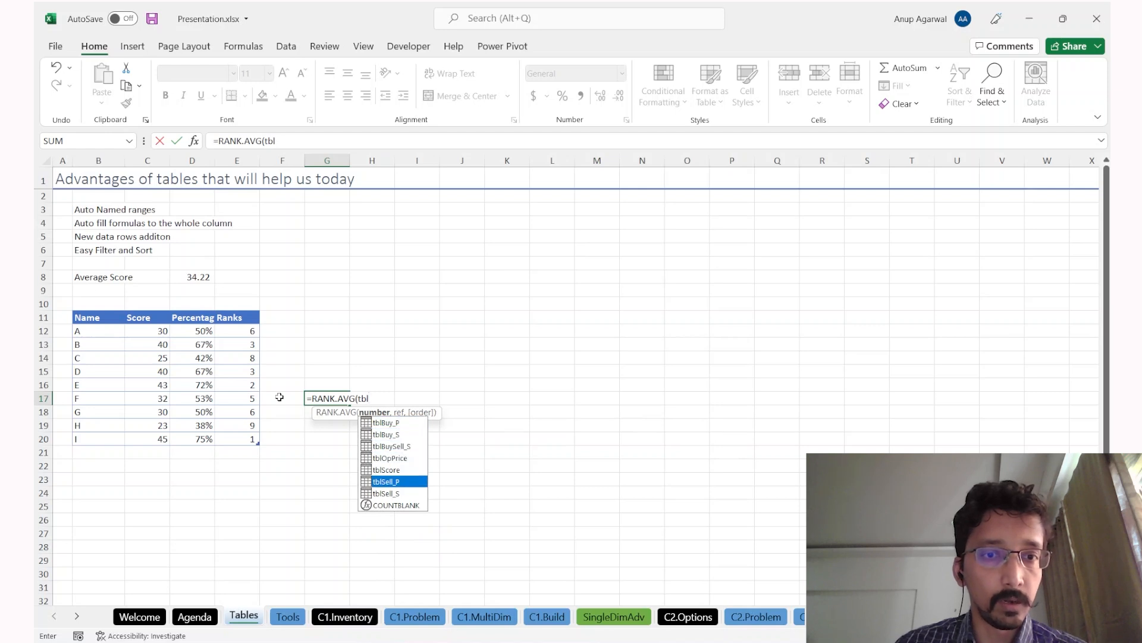
{"action": "key", "text": "Up"}
{"action": "key", "text": "Tab"}
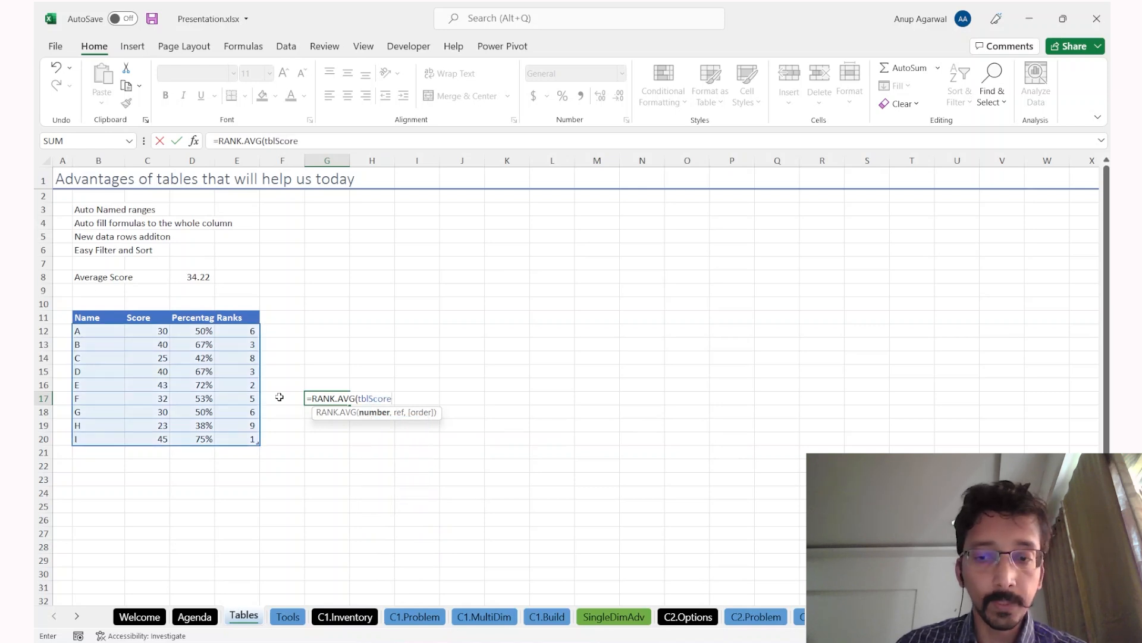
{"action": "type", "text": "["}
{"action": "key", "text": "Down"}
{"action": "key", "text": "Down"}
{"action": "key", "text": "Down"}
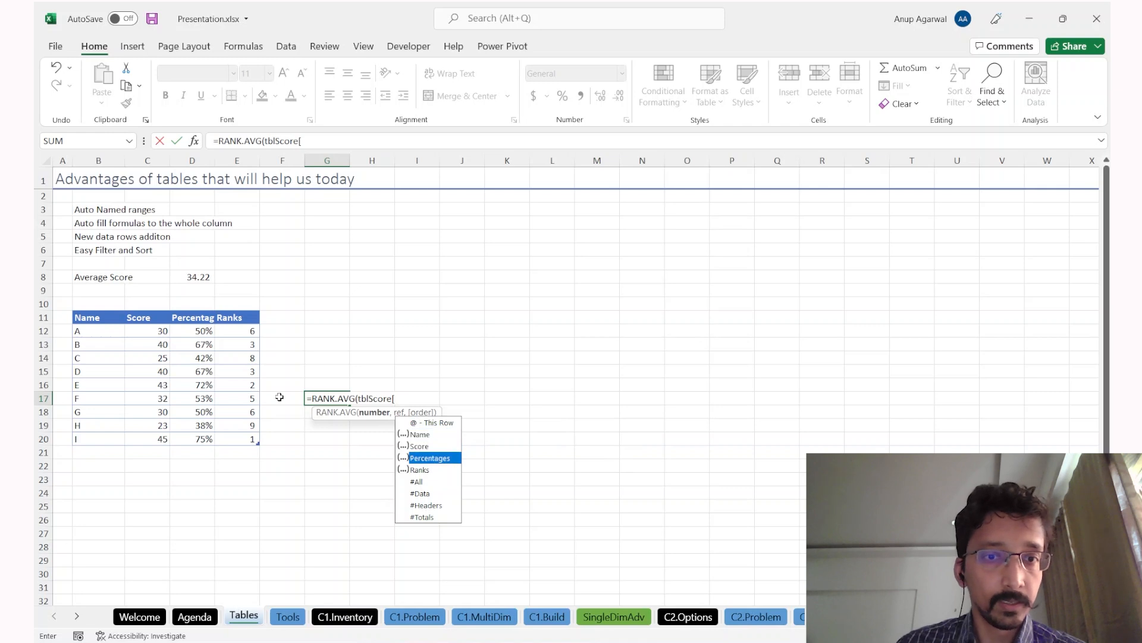
{"action": "key", "text": "Tab"}
{"action": "type", "text": "]"}
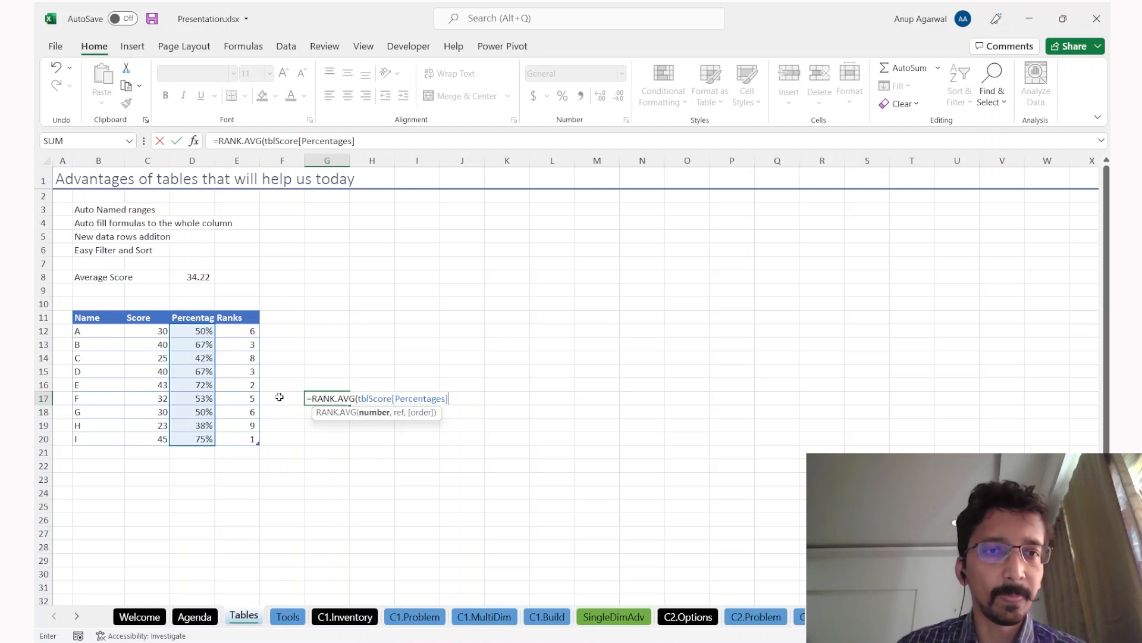
{"action": "key", "text": "Escape"}
Step: Select the score table's body, then the Ranks cell E17
{"action": "key", "text": "Left"}
{"action": "key", "text": "Left"}
{"action": "key", "text": "Left"}
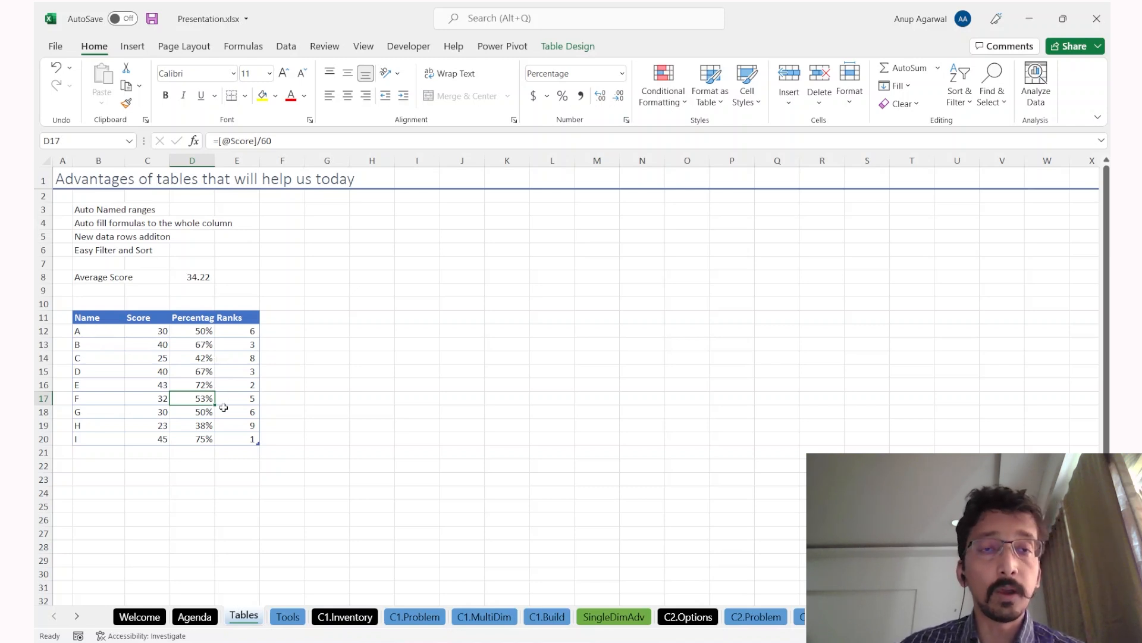
{"action": "key", "text": "Left"}
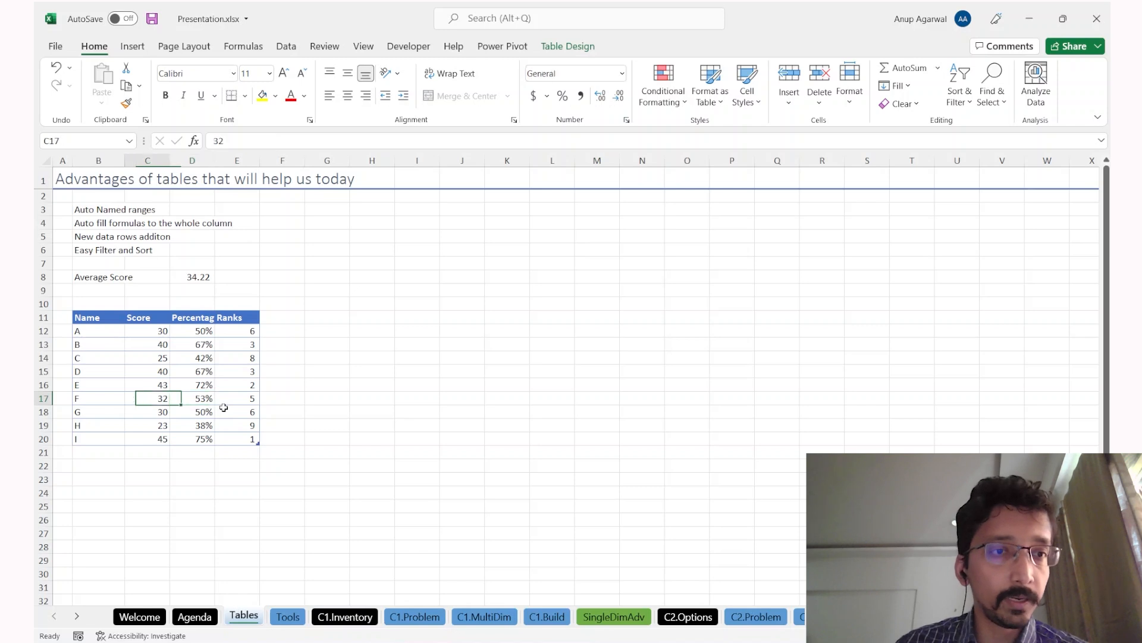
{"action": "left_click_drag", "start_coordinate": [96, 339], "coordinate": [238, 446]}
{"action": "left_click", "coordinate": [231, 397]}
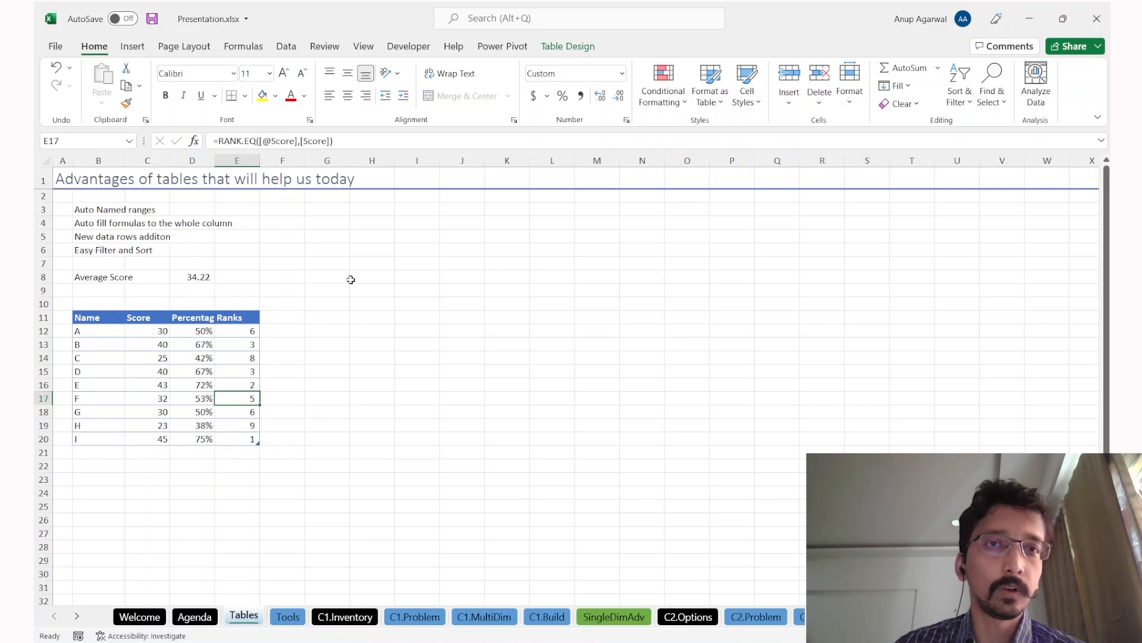
Step: Sort the score table by Score from largest to smallest
{"action": "left_click", "coordinate": [284, 52]}
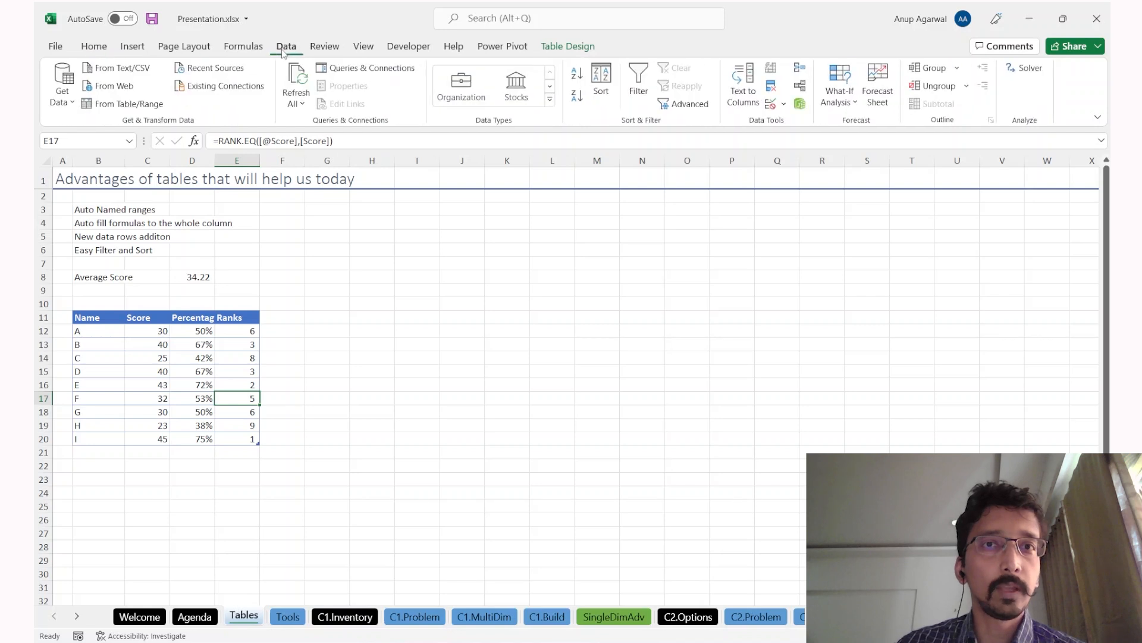
{"action": "left_click", "coordinate": [575, 74]}
{"action": "key", "text": "Left"}
{"action": "left_click", "coordinate": [575, 75]}
{"action": "key", "text": "Left"}
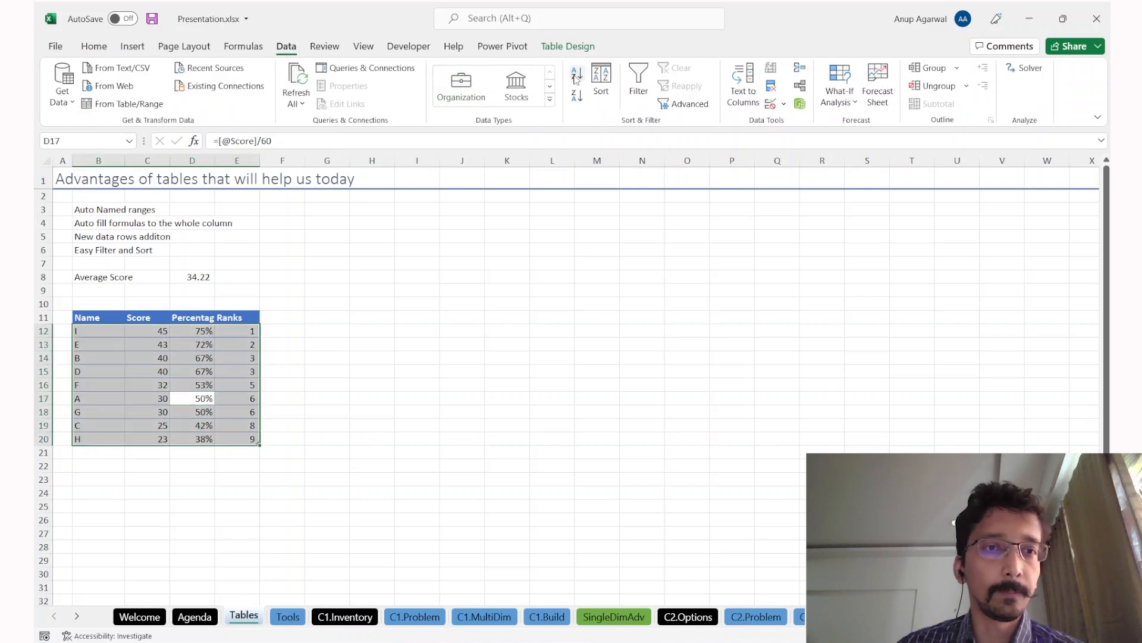
{"action": "key", "text": "Right"}
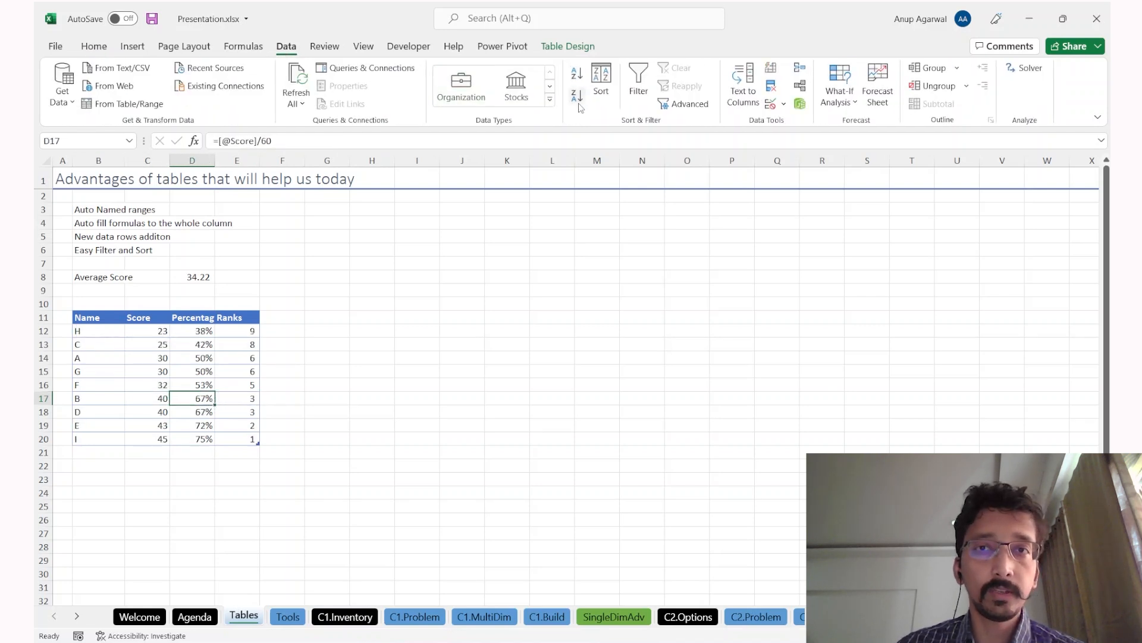
{"action": "left_click", "coordinate": [577, 97]}
{"action": "key", "text": "Up"}
{"action": "key", "text": "Up"}
{"action": "key", "text": "Up"}
{"action": "key", "text": "Up"}
{"action": "key", "text": "Up"}
{"action": "key", "text": "Up"}
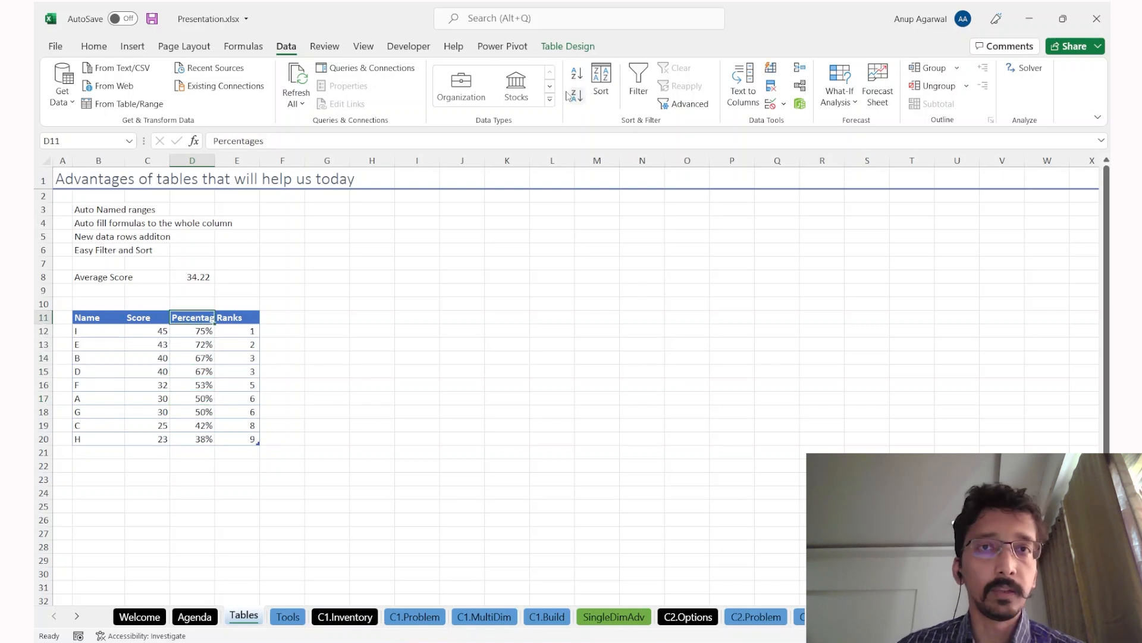
Step: Turn on header filtering and check the Percentages and Score filter dropdowns
{"action": "left_click", "coordinate": [243, 46]}
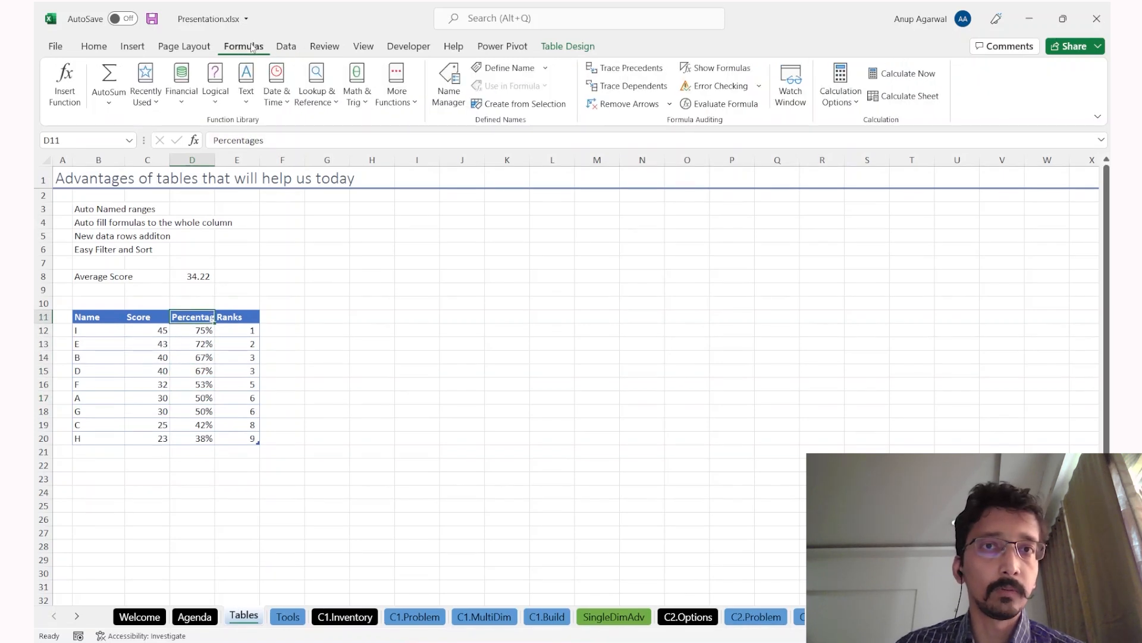
{"action": "left_click", "coordinate": [286, 46]}
{"action": "left_click", "coordinate": [639, 86]}
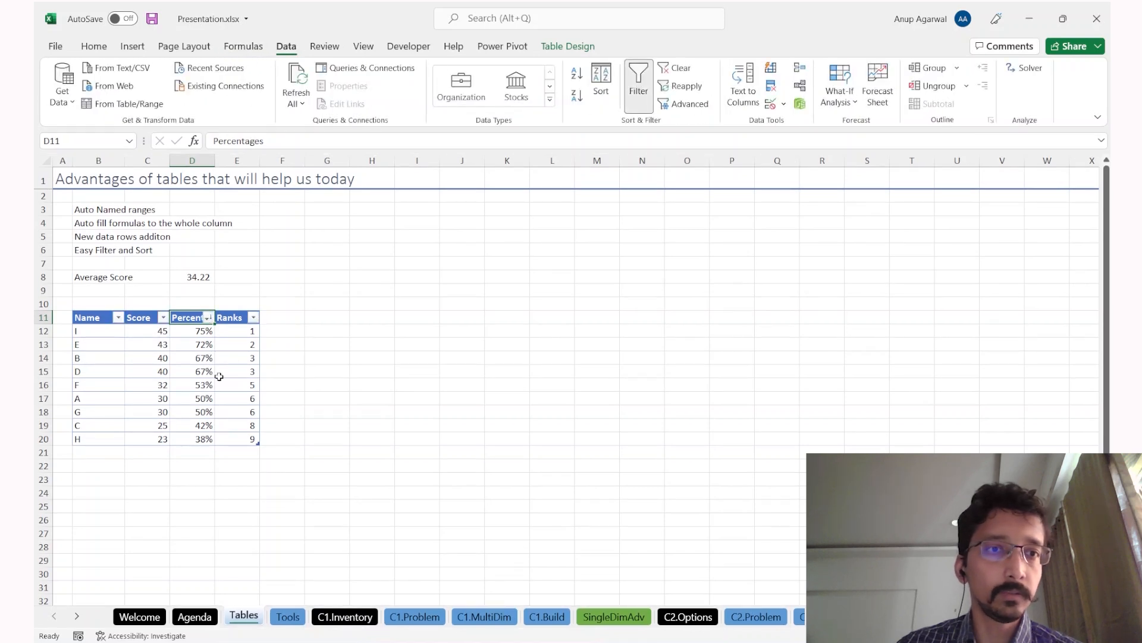
{"action": "left_click", "coordinate": [208, 317]}
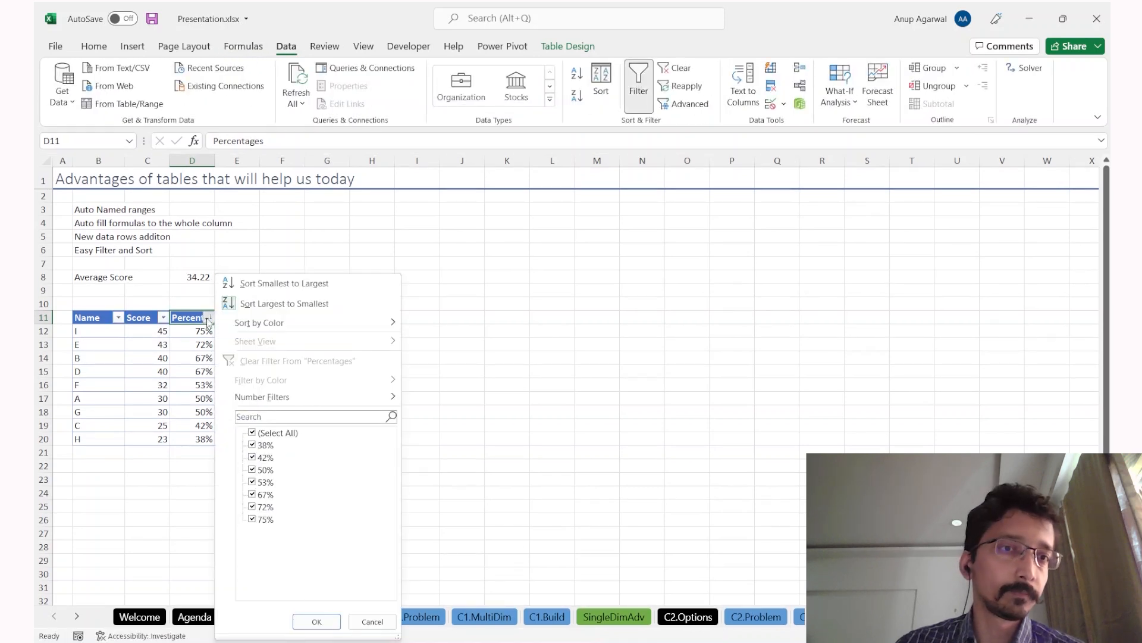
{"action": "left_click", "coordinate": [169, 386]}
{"action": "left_click", "coordinate": [165, 319]}
{"action": "left_click", "coordinate": [138, 399]}
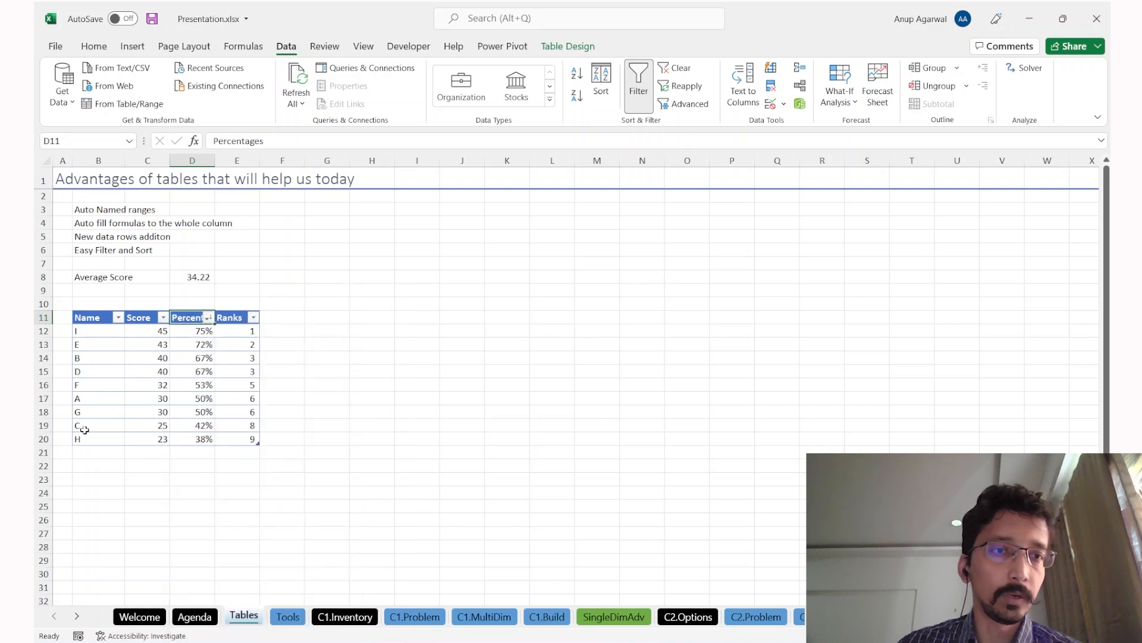
{"action": "left_click", "coordinate": [82, 428]}
{"action": "key", "text": "Down"}
{"action": "key", "text": "Down"}
Step: Add record M with a score of 34 as a new row in B21:C21 of the score table
{"action": "type", "text": "F"}
{"action": "key", "text": "Tab"}
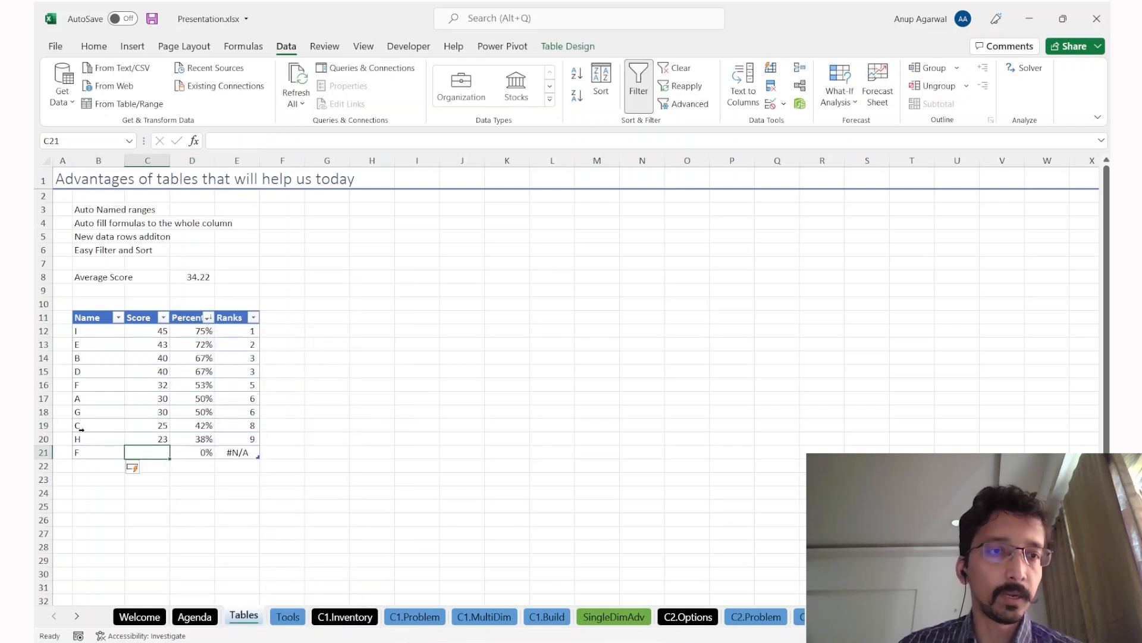
{"action": "key", "text": "Left"}
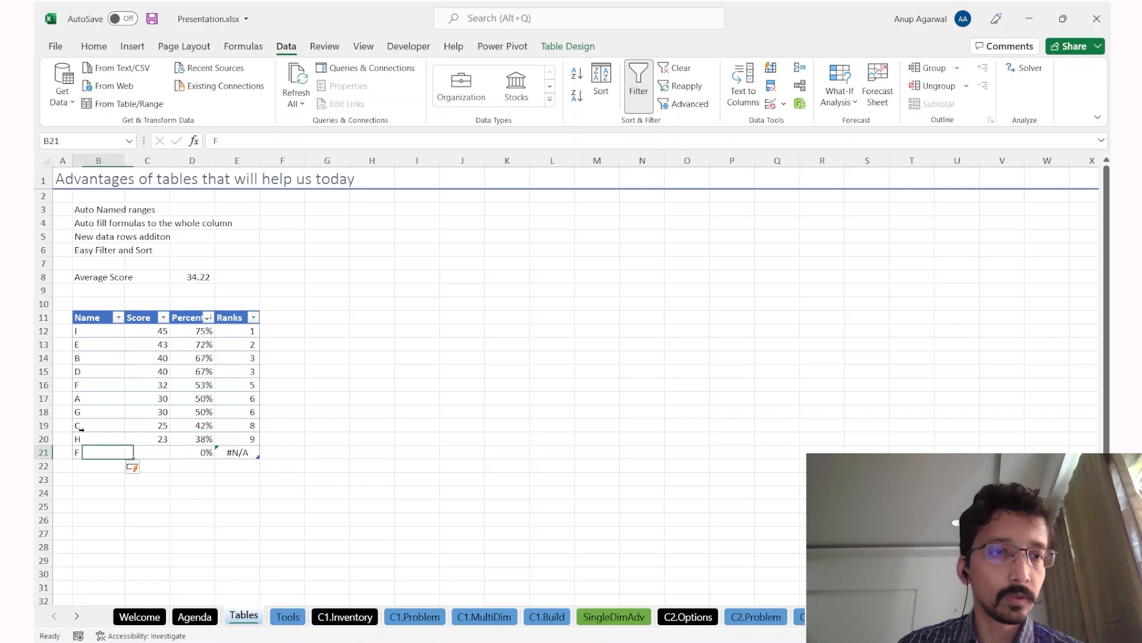
{"action": "type", "text": "M"}
{"action": "key", "text": "Tab"}
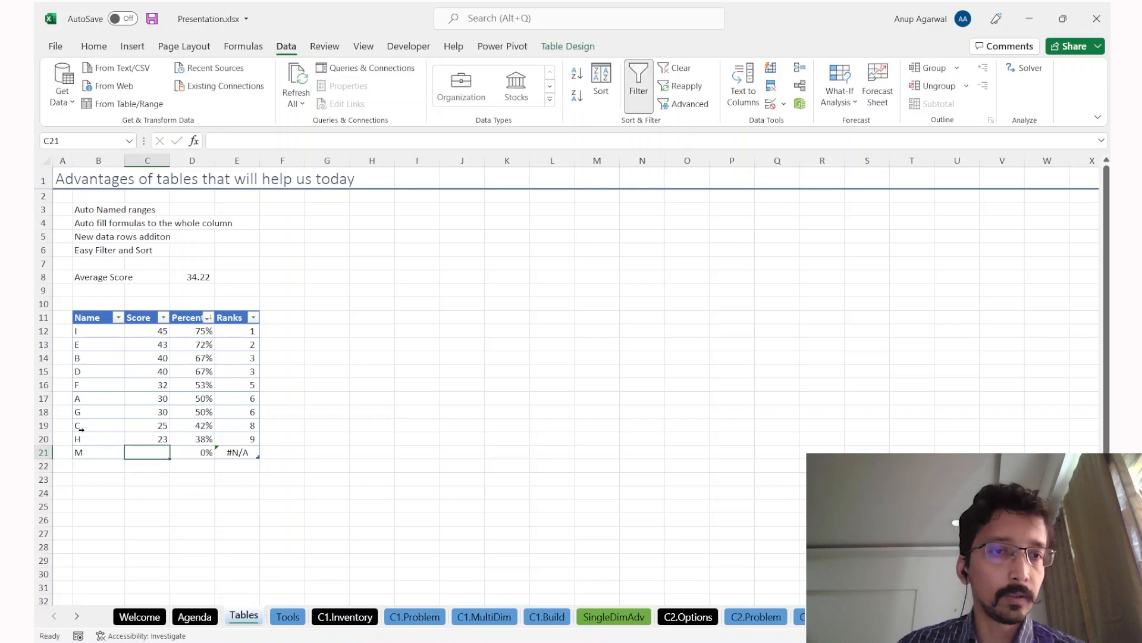
{"action": "type", "text": "34"}
{"action": "key", "text": "Return"}
{"action": "key", "text": "Up"}
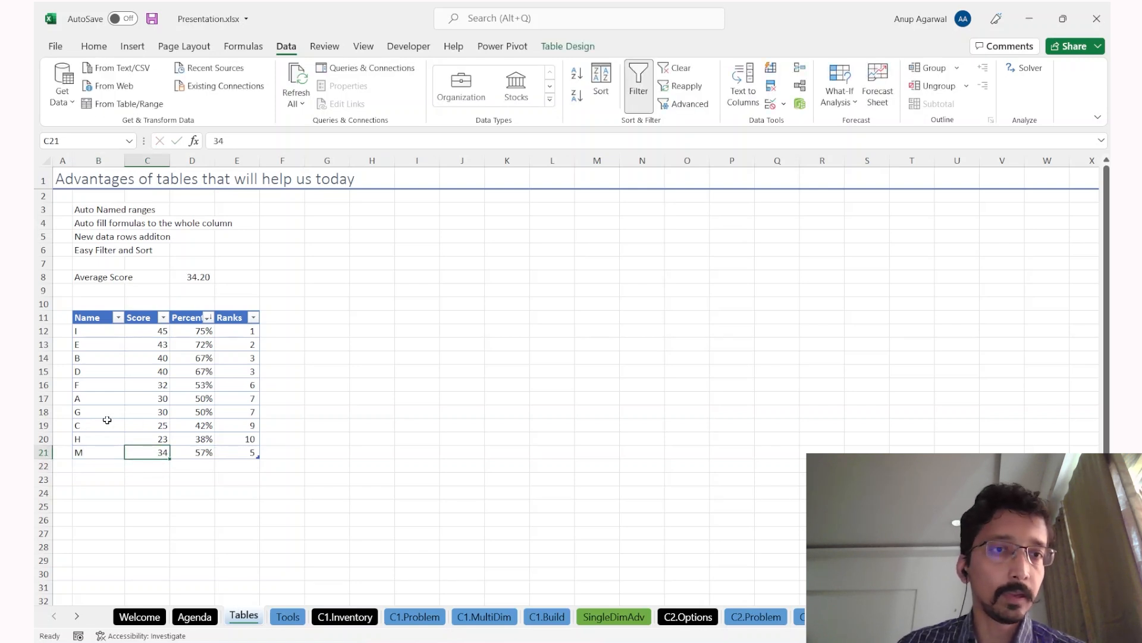
Step: Sort the score table by Percentages from lowest to highest, then go to the Agenda sheet
{"action": "left_click", "coordinate": [163, 317]}
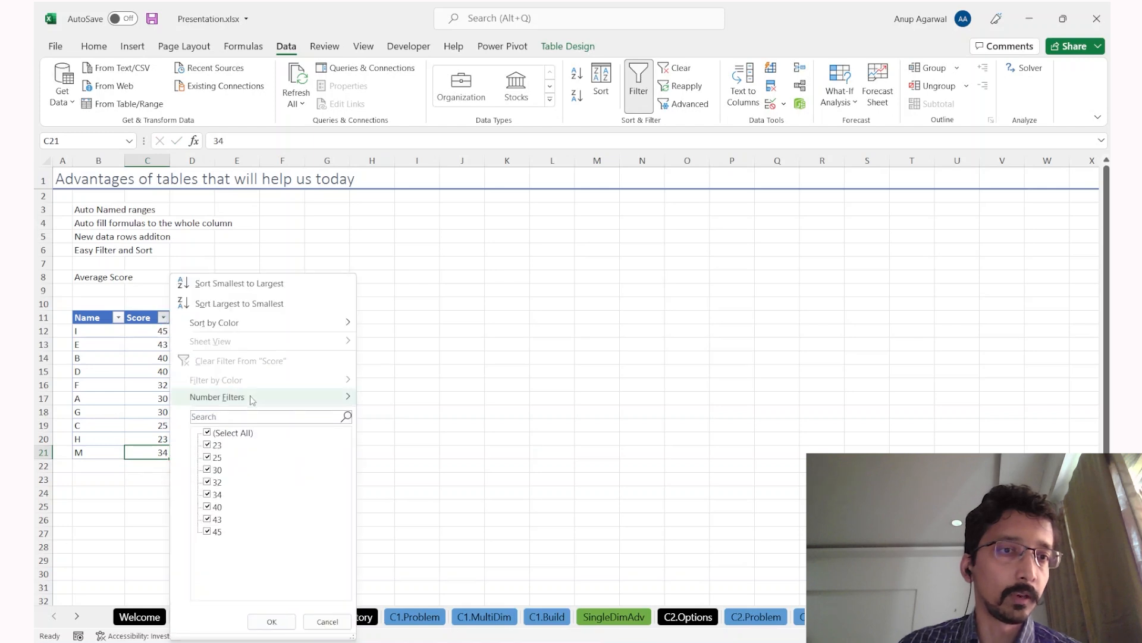
{"action": "key", "text": "Escape"}
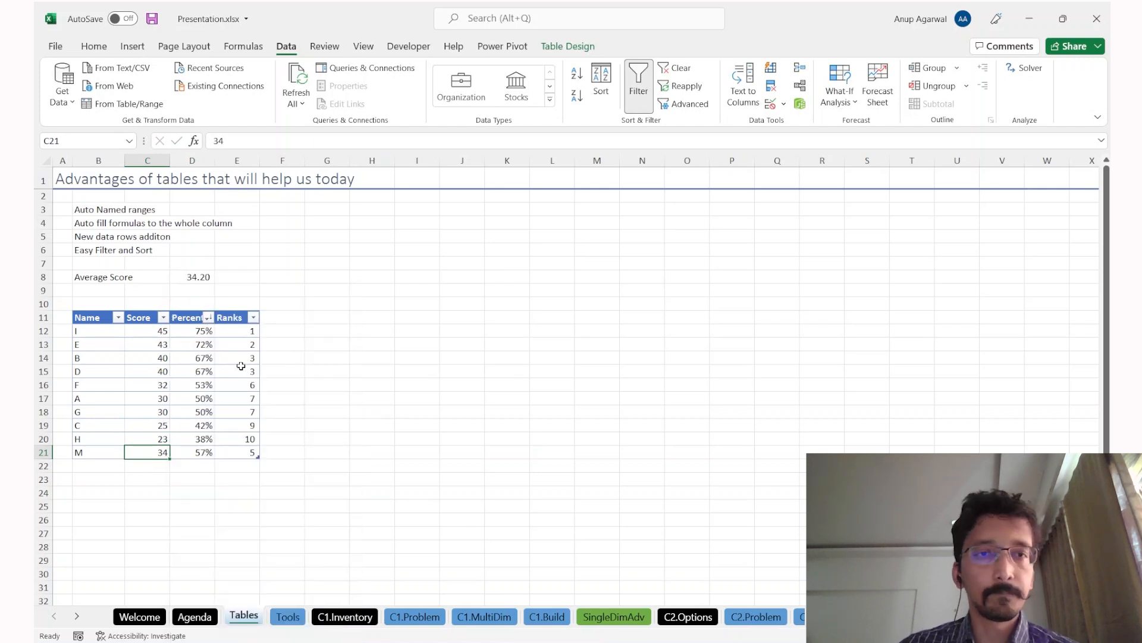
{"action": "left_click", "coordinate": [206, 357]}
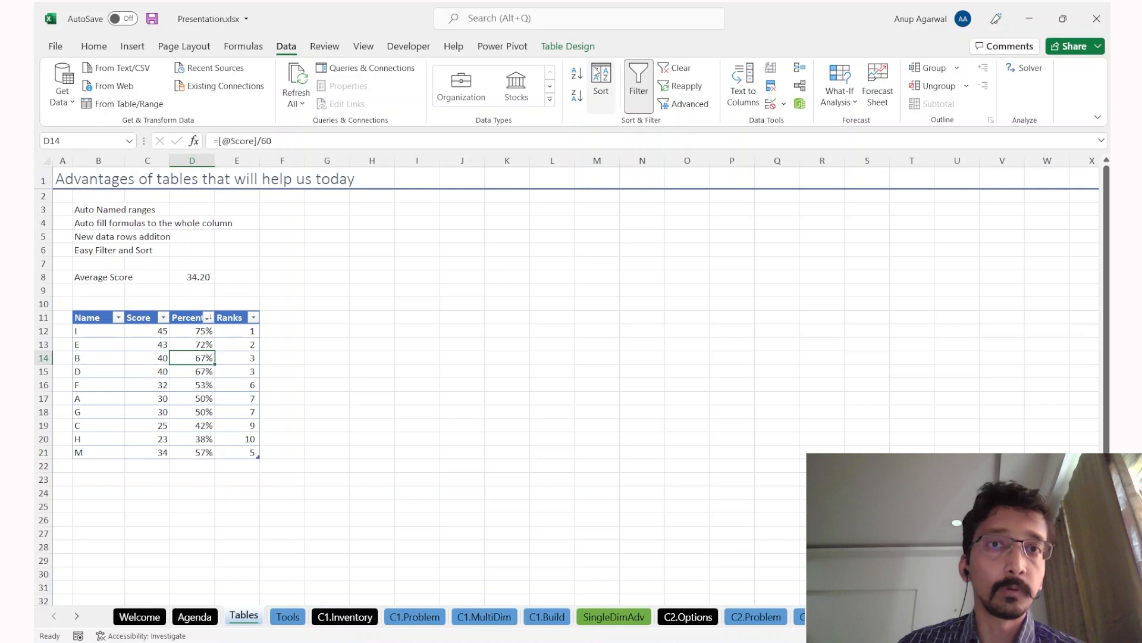
{"action": "left_click", "coordinate": [576, 72]}
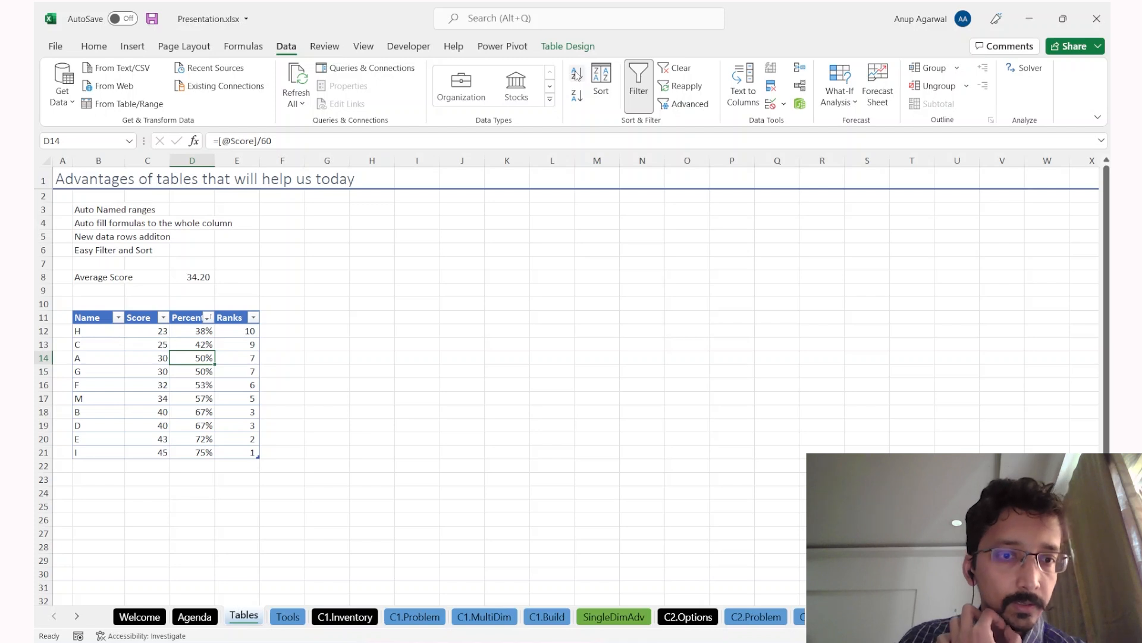
{"action": "key", "text": "ctrl+Page_Up"}
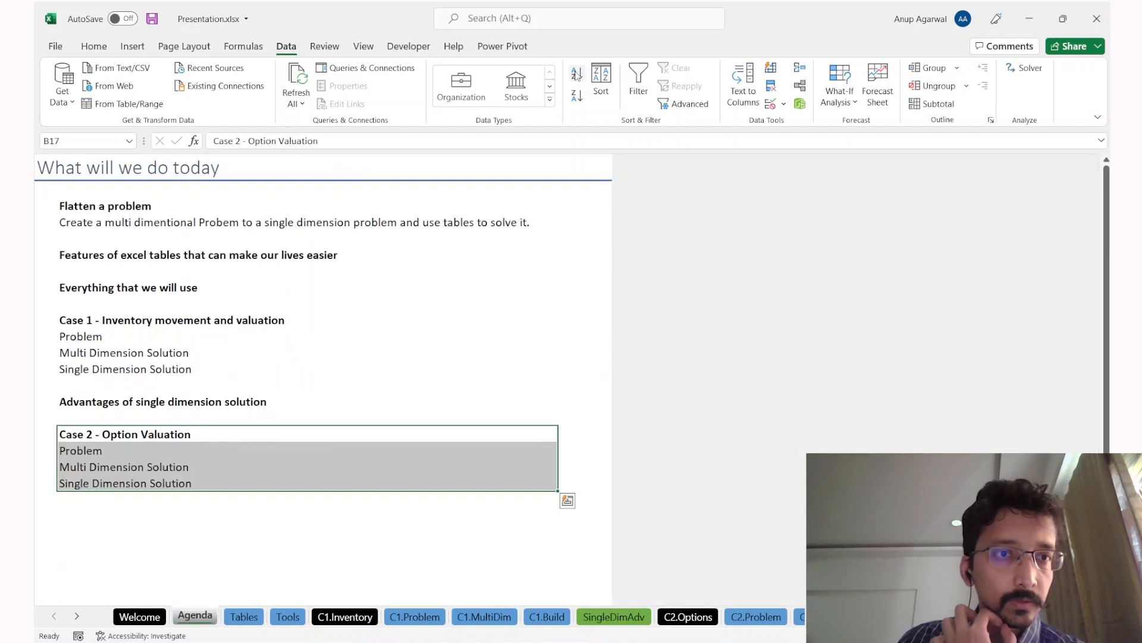
{"action": "left_click", "coordinate": [288, 618]}
{"action": "left_click", "coordinate": [143, 217]}
{"action": "left_click_drag", "start_coordinate": [143, 218], "coordinate": [146, 236]}
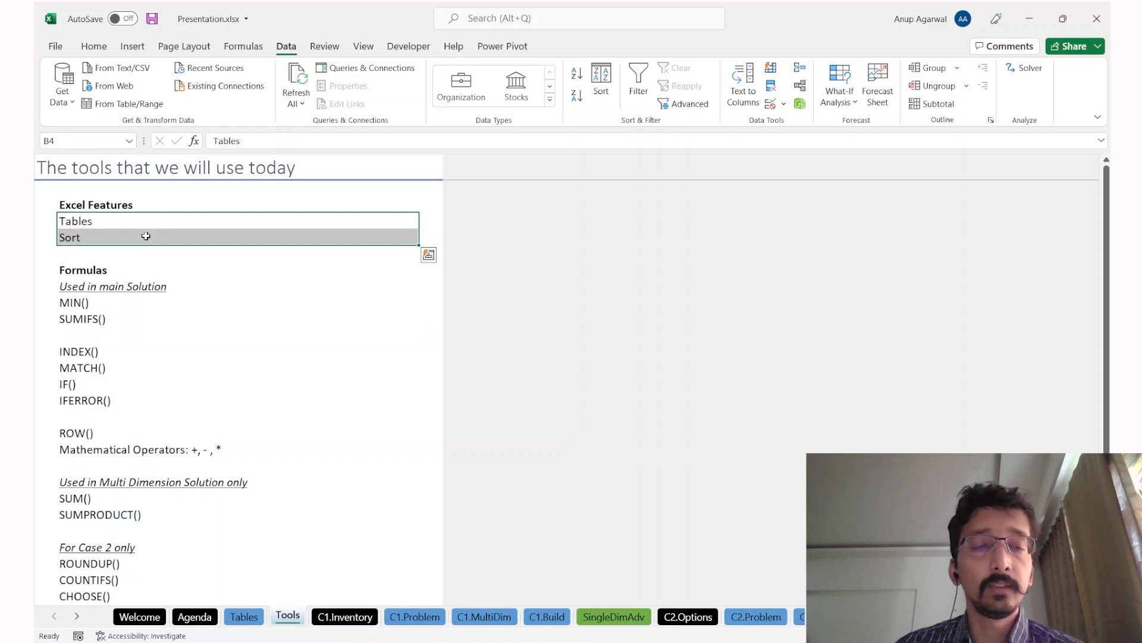
{"action": "key", "text": "ctrl+q"}
{"action": "left_click", "coordinate": [145, 236]}
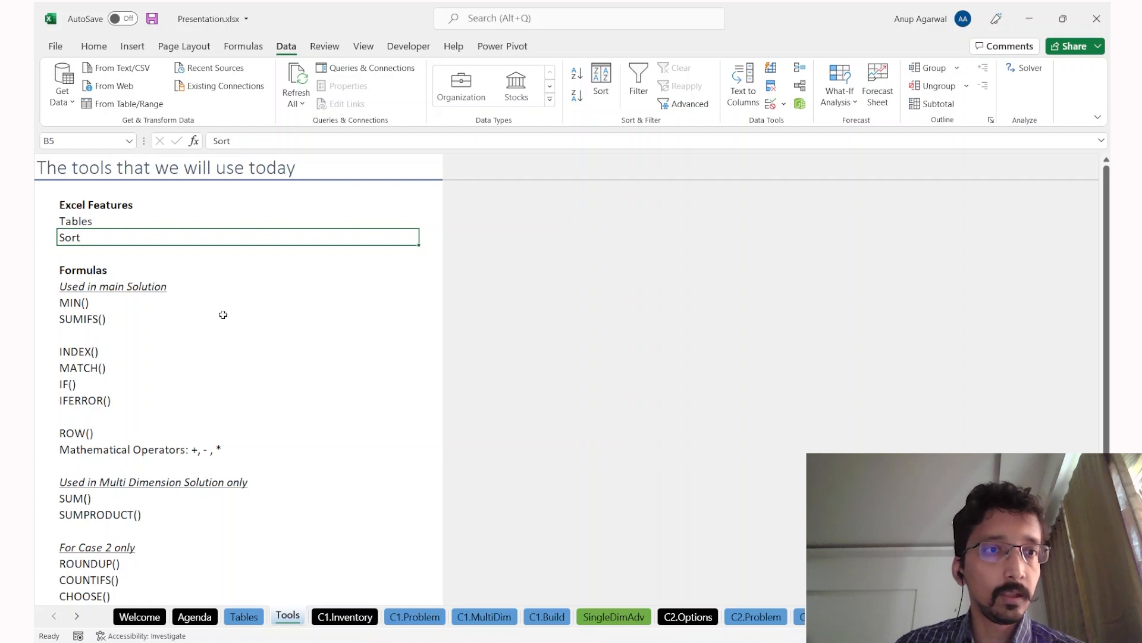
{"action": "scroll", "coordinate": [223, 315], "scroll_direction": "down", "scroll_amount": 1}
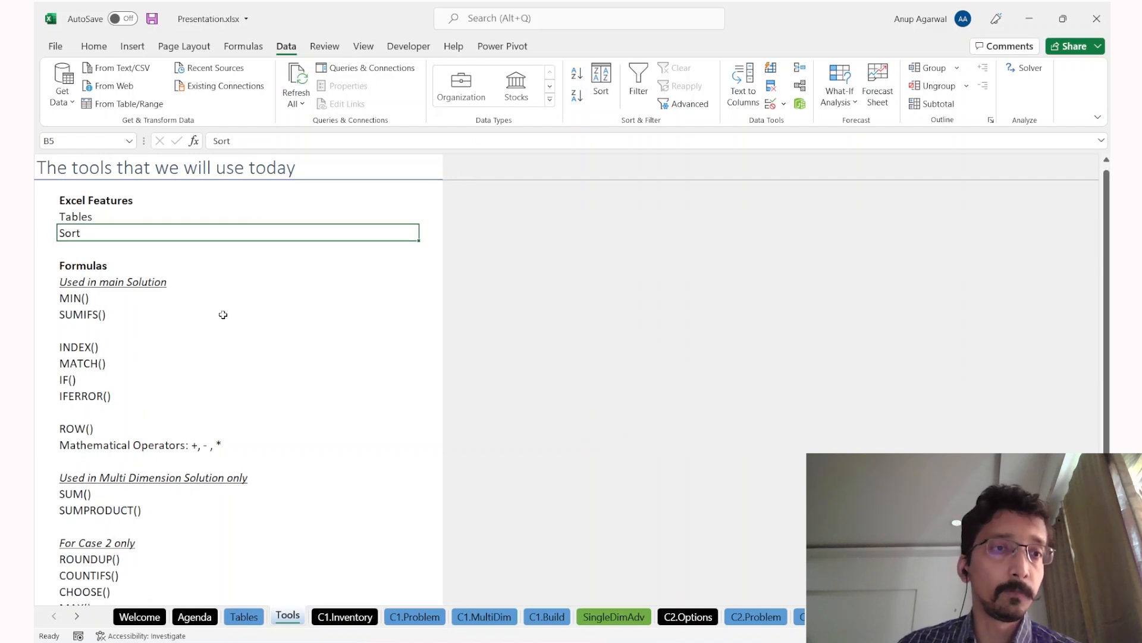
{"action": "left_click_drag", "start_coordinate": [183, 298], "coordinate": [182, 314]}
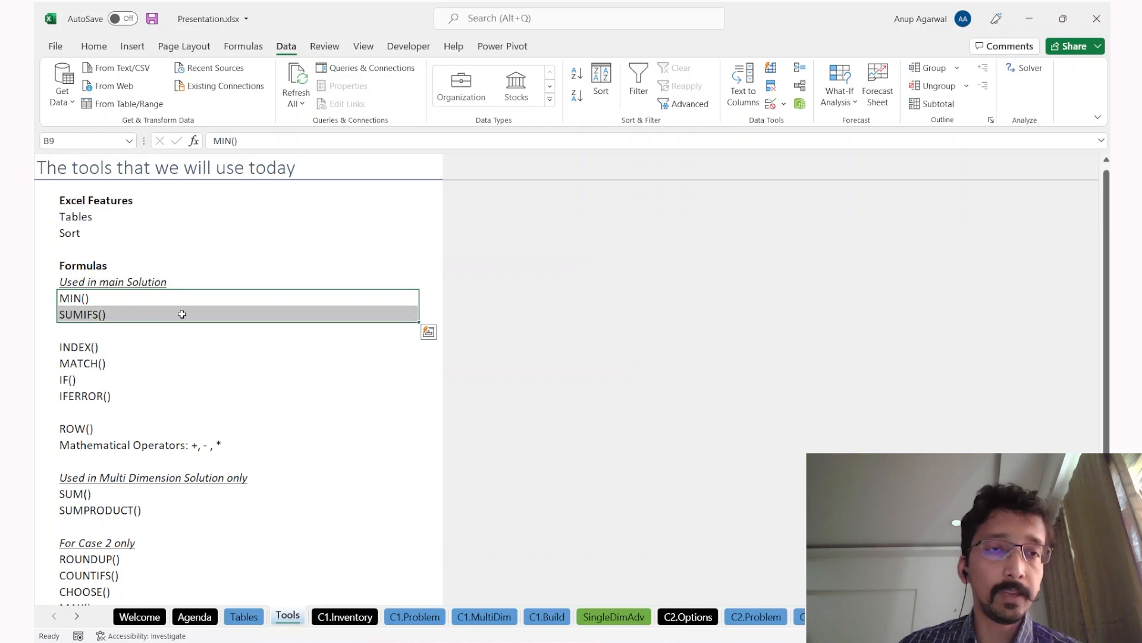
{"action": "left_click", "coordinate": [182, 314]}
{"action": "left_click_drag", "start_coordinate": [153, 347], "coordinate": [150, 359]}
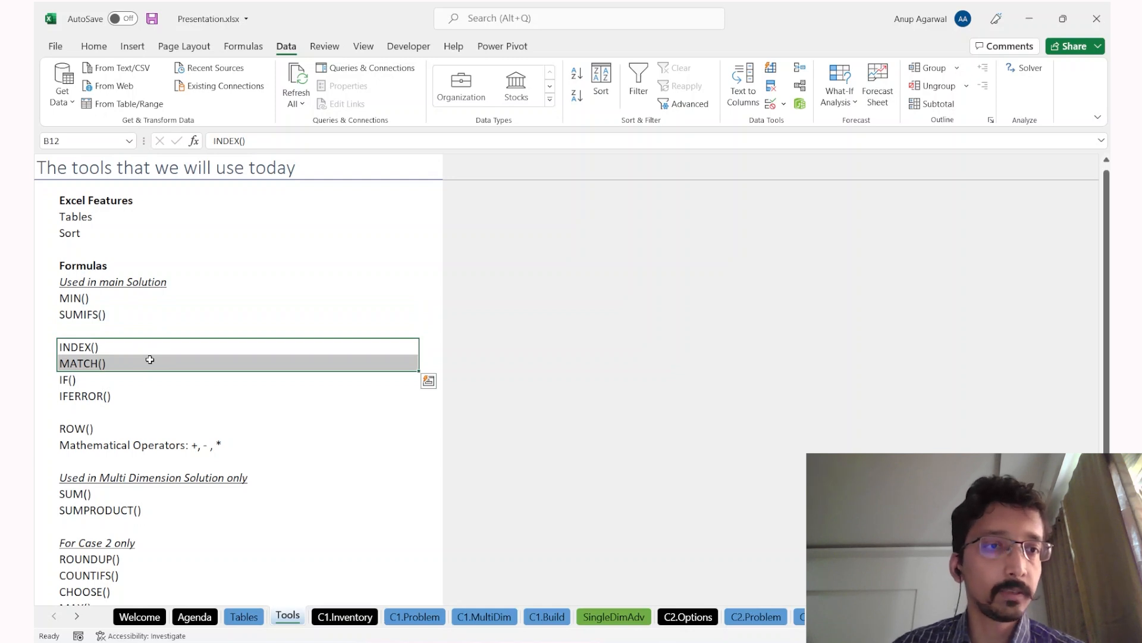
{"action": "key", "text": "Down"}
{"action": "key", "text": "Down"}
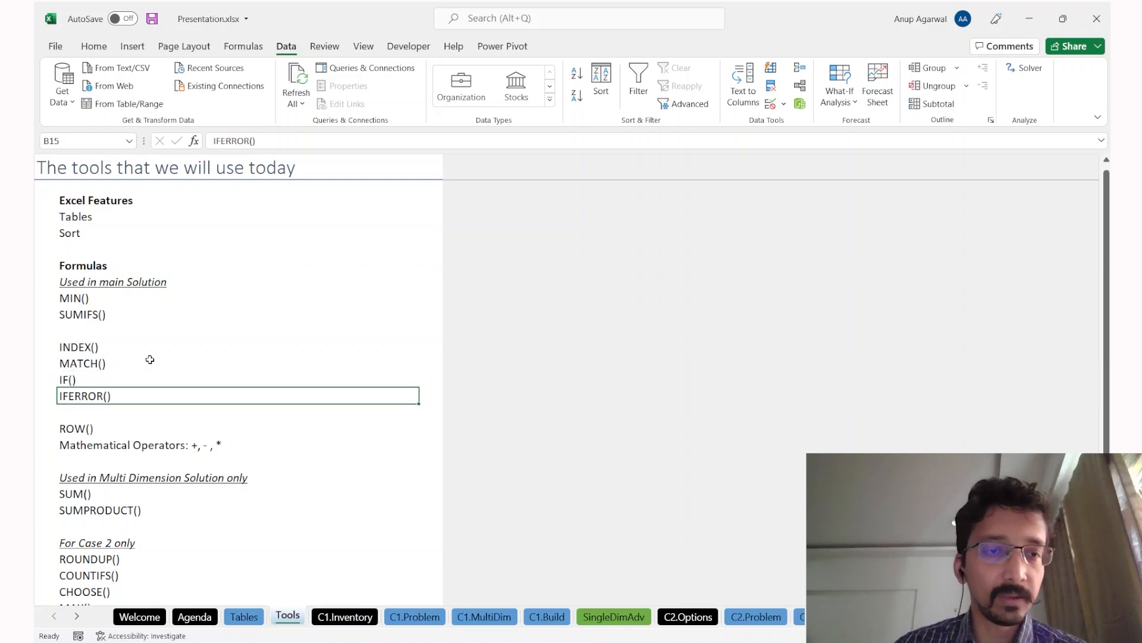
{"action": "key", "text": "Down"}
{"action": "key", "text": "Down"}
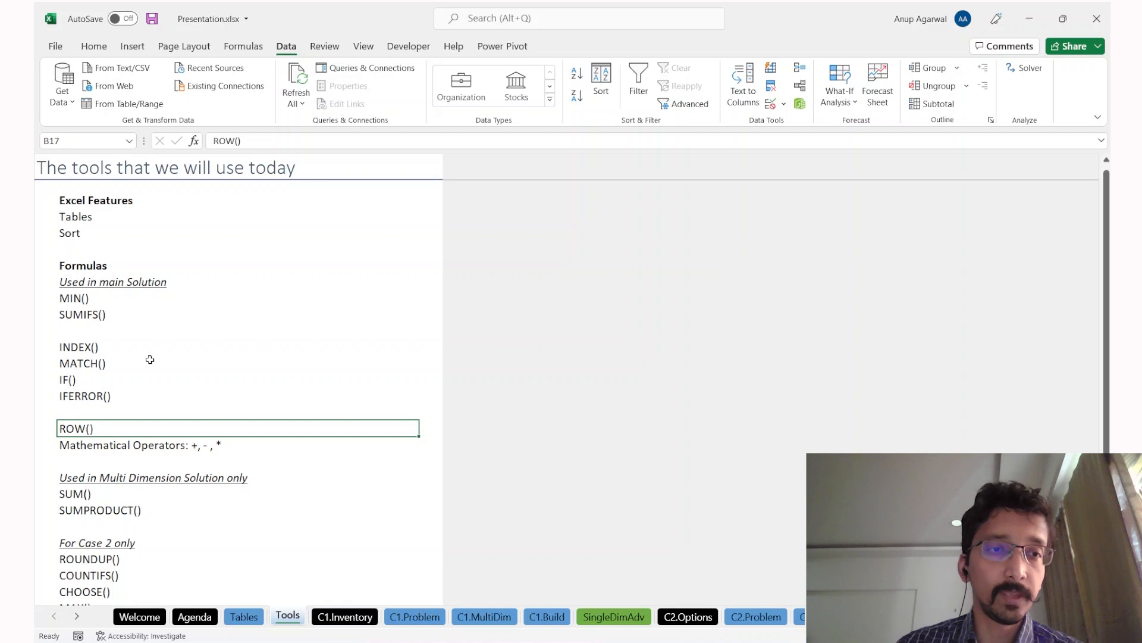
{"action": "key", "text": "Up"}
{"action": "type", "text": "=ro"}
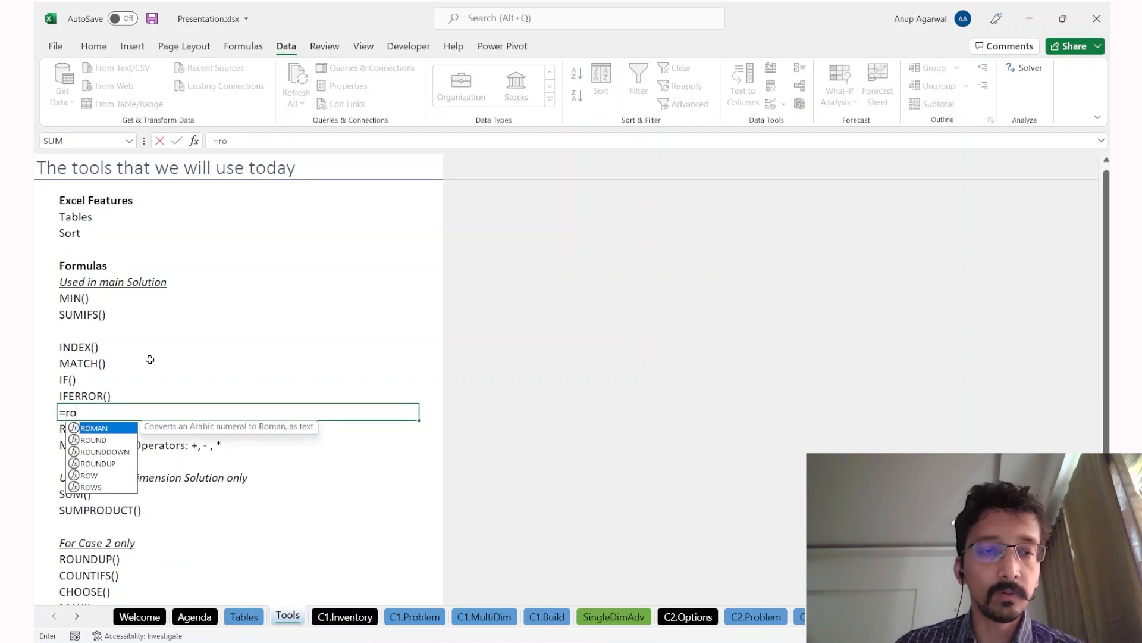
{"action": "type", "text": "w()"}
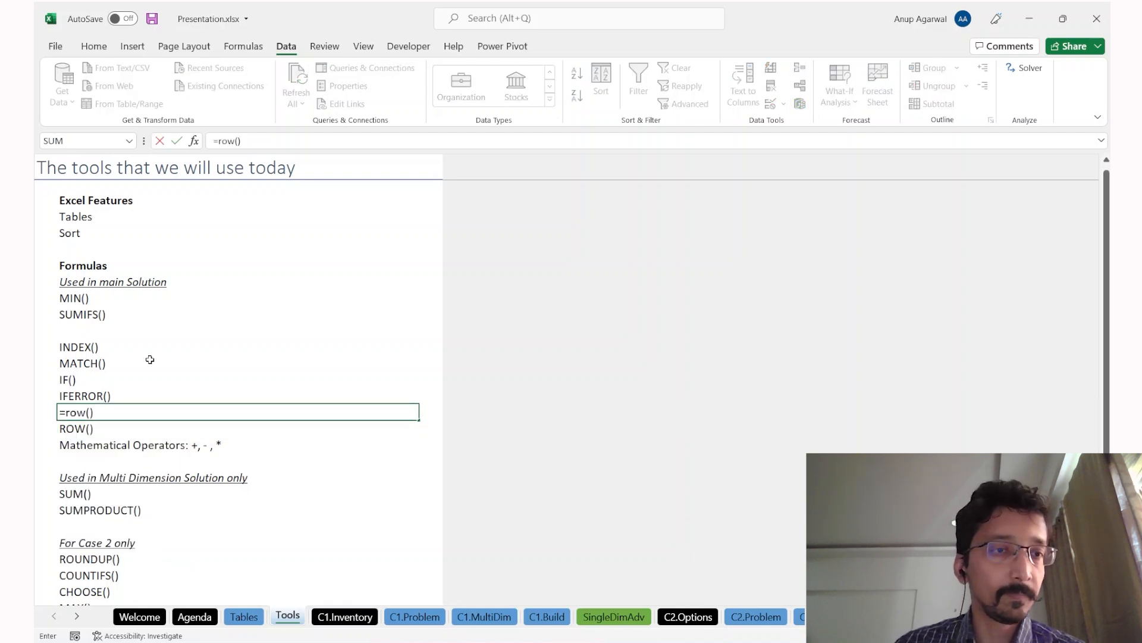
{"action": "key", "text": "Return"}
{"action": "key", "text": "Up"}
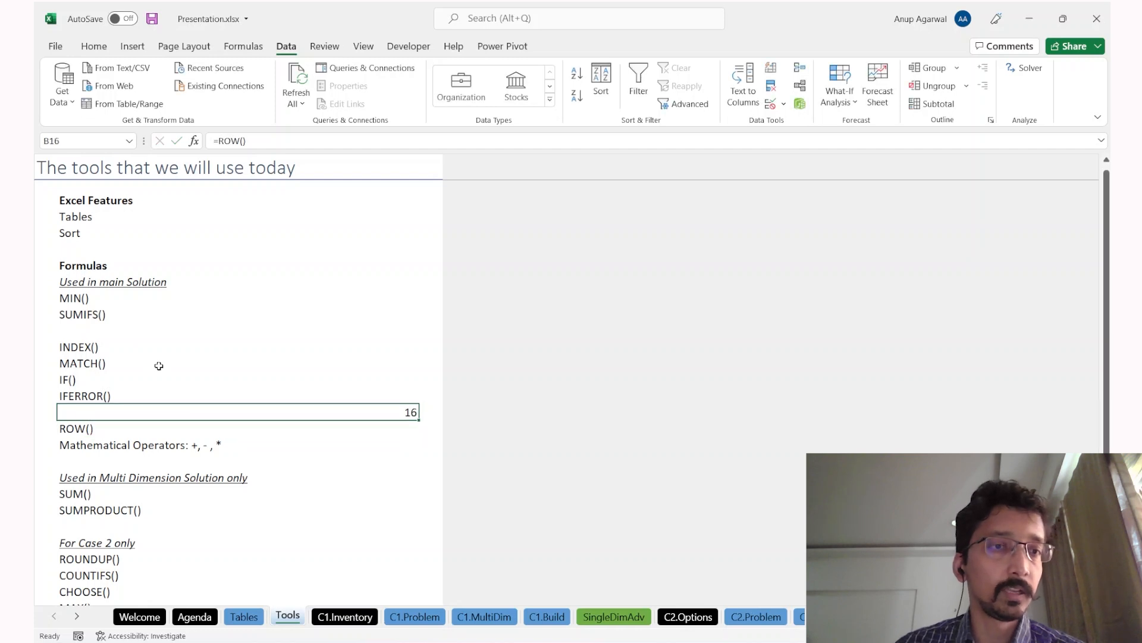
{"action": "key", "text": "Delete"}
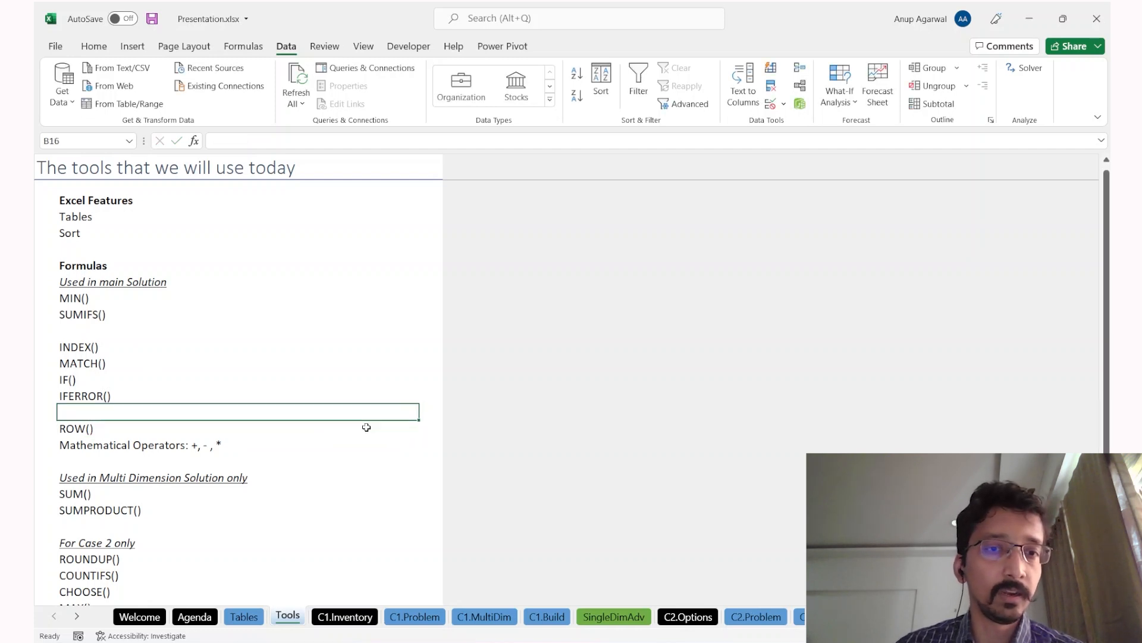
{"action": "key", "text": "Down"}
{"action": "key", "text": "Down"}
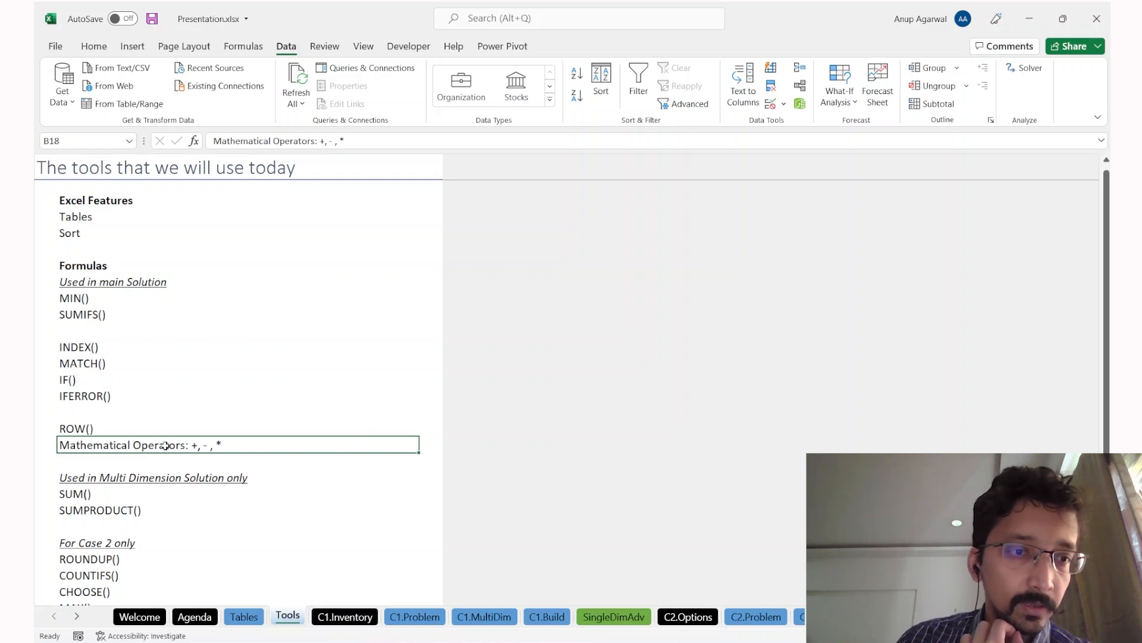
{"action": "scroll", "coordinate": [165, 445], "scroll_direction": "down", "scroll_amount": 2}
{"action": "left_click", "coordinate": [153, 412]}
{"action": "left_click_drag", "start_coordinate": [152, 411], "coordinate": [151, 423]}
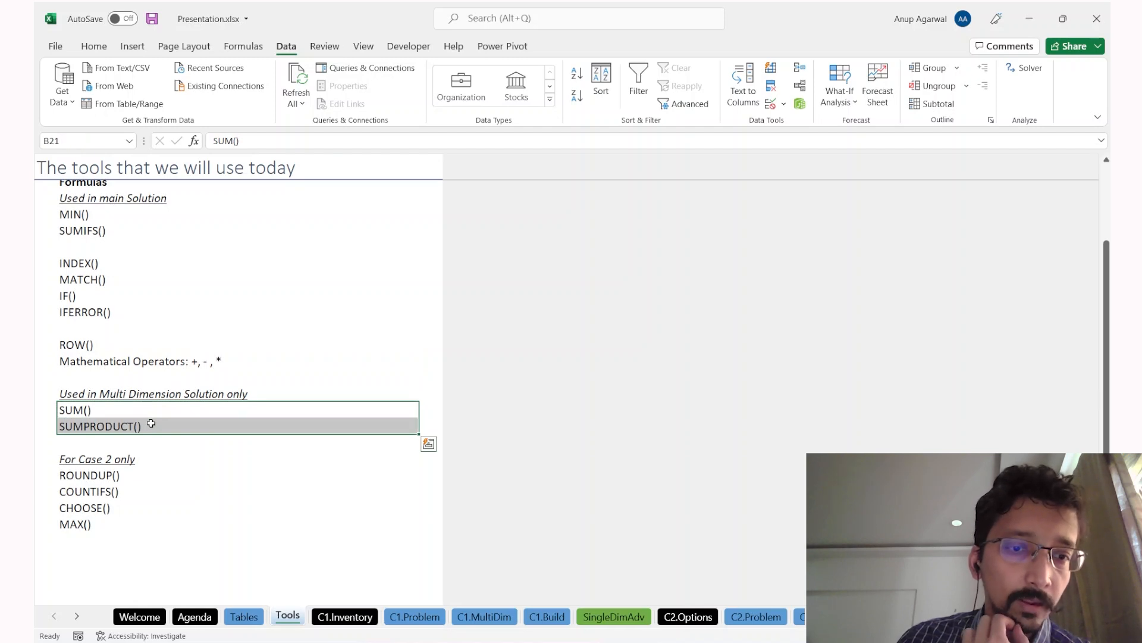
{"action": "scroll", "coordinate": [151, 423], "scroll_direction": "up", "scroll_amount": 1}
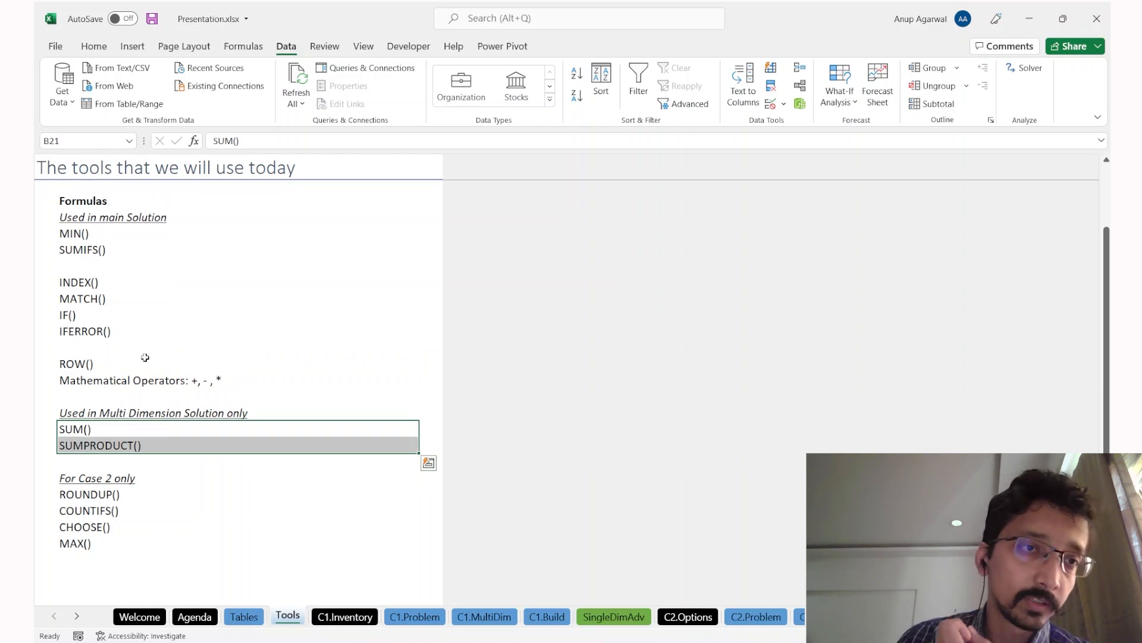
{"action": "left_click_drag", "start_coordinate": [153, 227], "coordinate": [143, 335]}
{"action": "scroll", "coordinate": [132, 438], "scroll_direction": "down", "scroll_amount": 1}
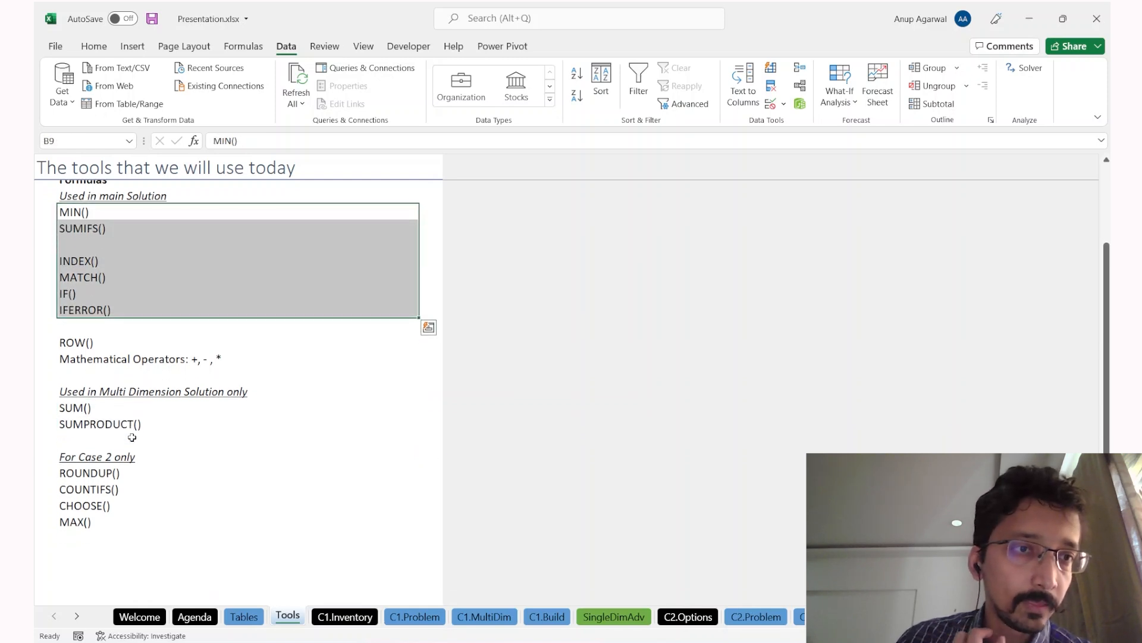
{"action": "scroll", "coordinate": [132, 437], "scroll_direction": "down", "scroll_amount": 1}
{"action": "left_click", "coordinate": [144, 453]}
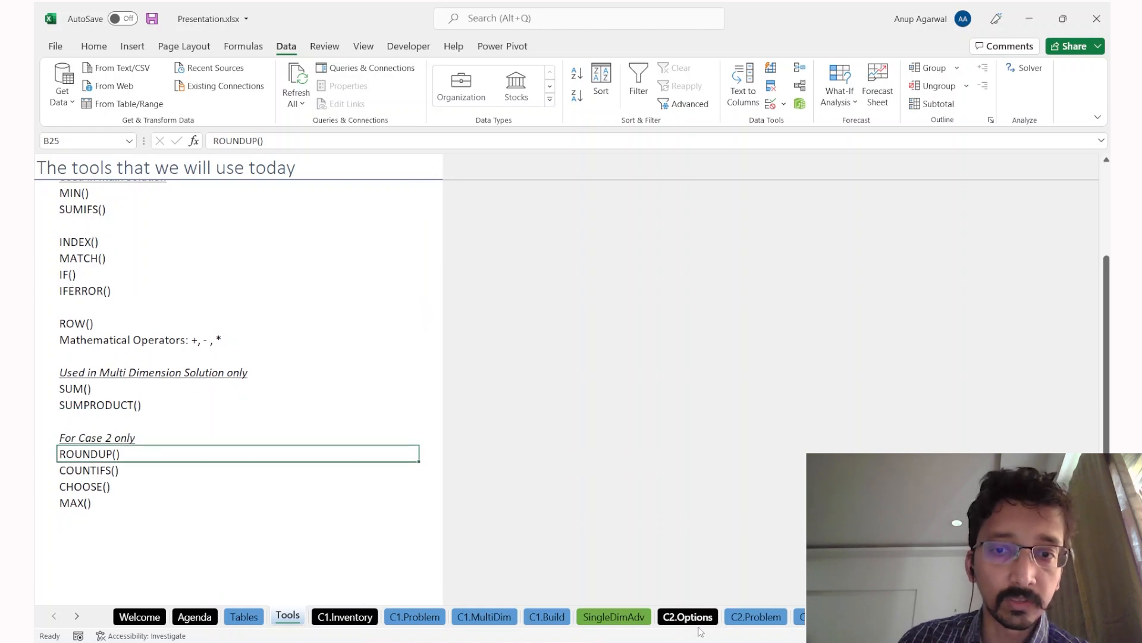
{"action": "left_click_drag", "start_coordinate": [141, 502], "coordinate": [138, 463]}
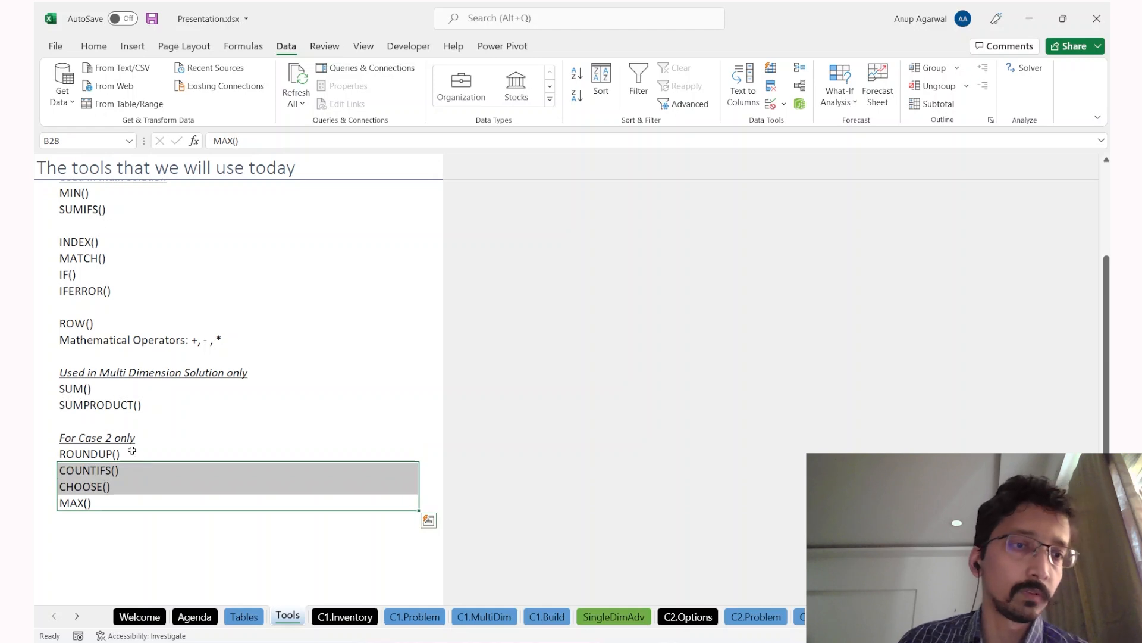
Step: Select the MIN() through IFERROR() entries on the Tools sheet, then open the C1.Inventory sheet
{"action": "left_click", "coordinate": [132, 451]}
{"action": "scroll", "coordinate": [132, 450], "scroll_direction": "up", "scroll_amount": 2}
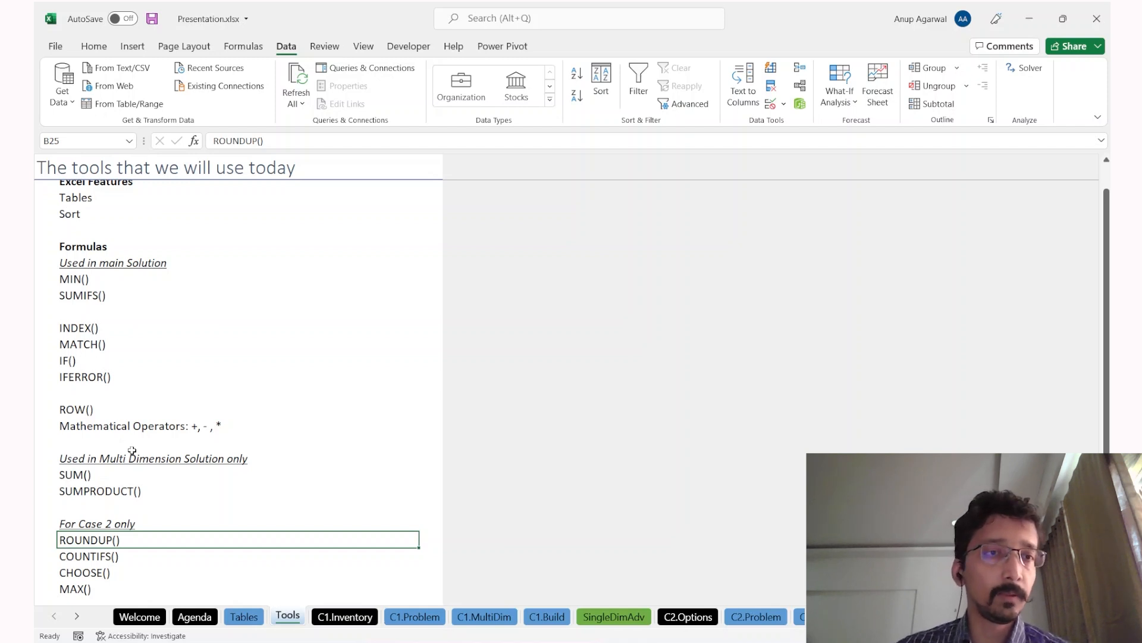
{"action": "scroll", "coordinate": [132, 451], "scroll_direction": "up", "scroll_amount": 2}
{"action": "left_click_drag", "start_coordinate": [131, 306], "coordinate": [126, 434]}
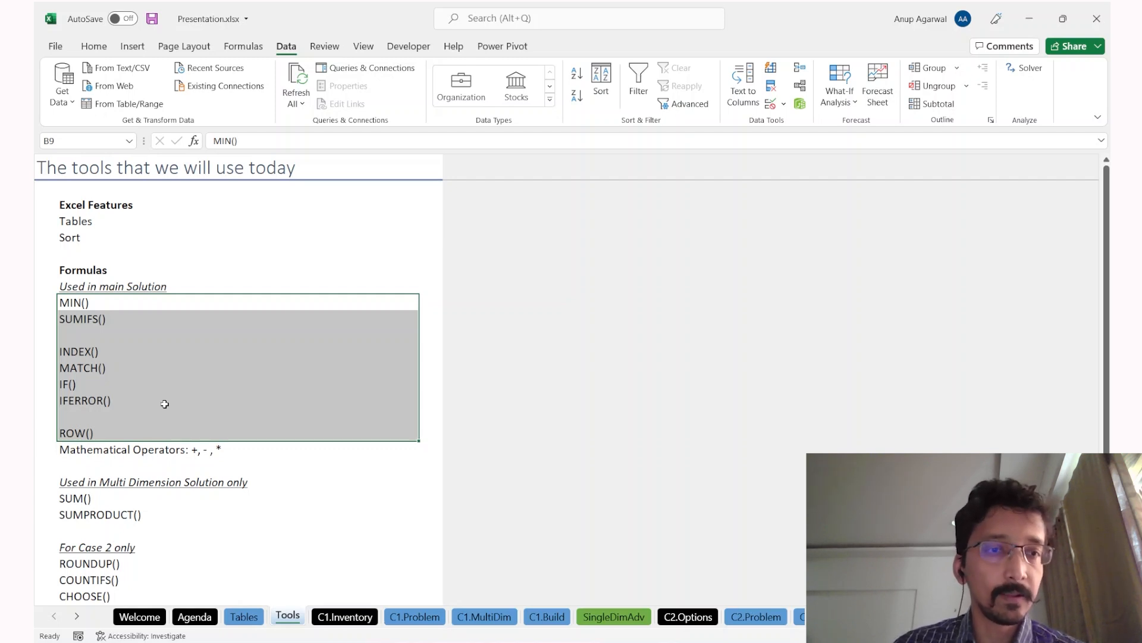
{"action": "key", "text": "shift+Up"}
{"action": "key", "text": "shift+Up"}
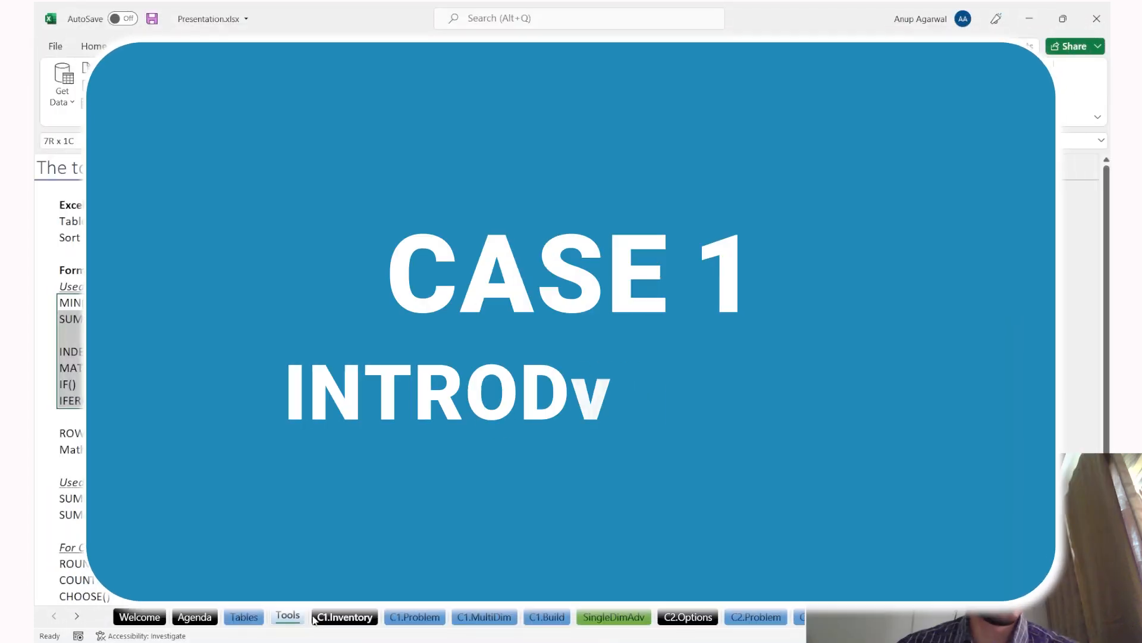
{"action": "left_click", "coordinate": [315, 618]}
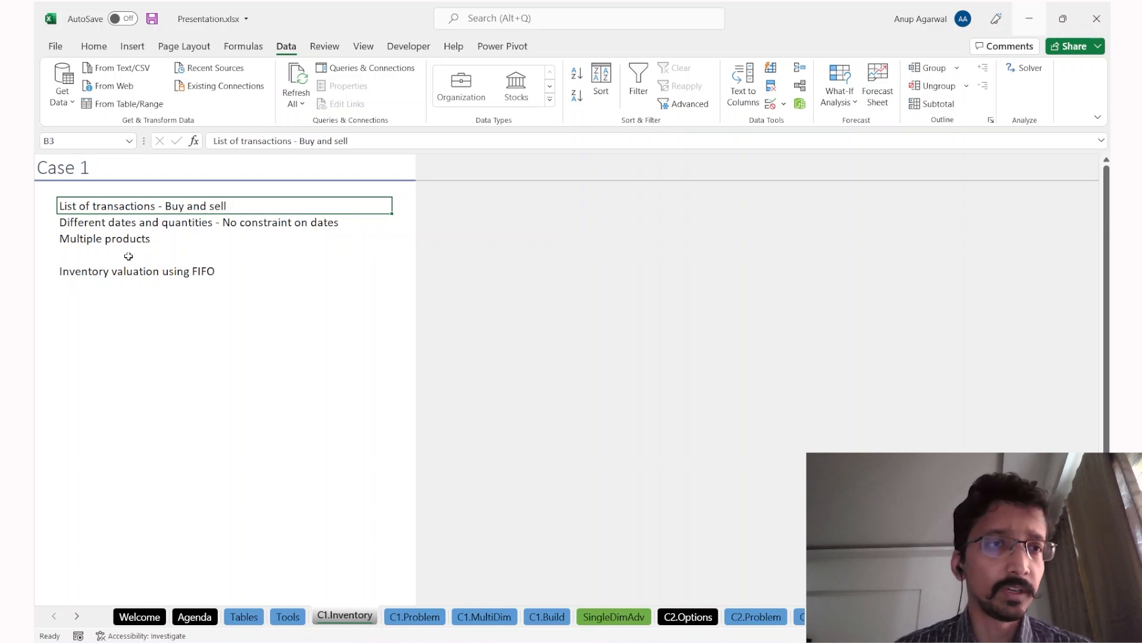
Step: Step through the Case 1 description lines on dates, products and FIFO, then move to C1.Problem
{"action": "key", "text": "Down"}
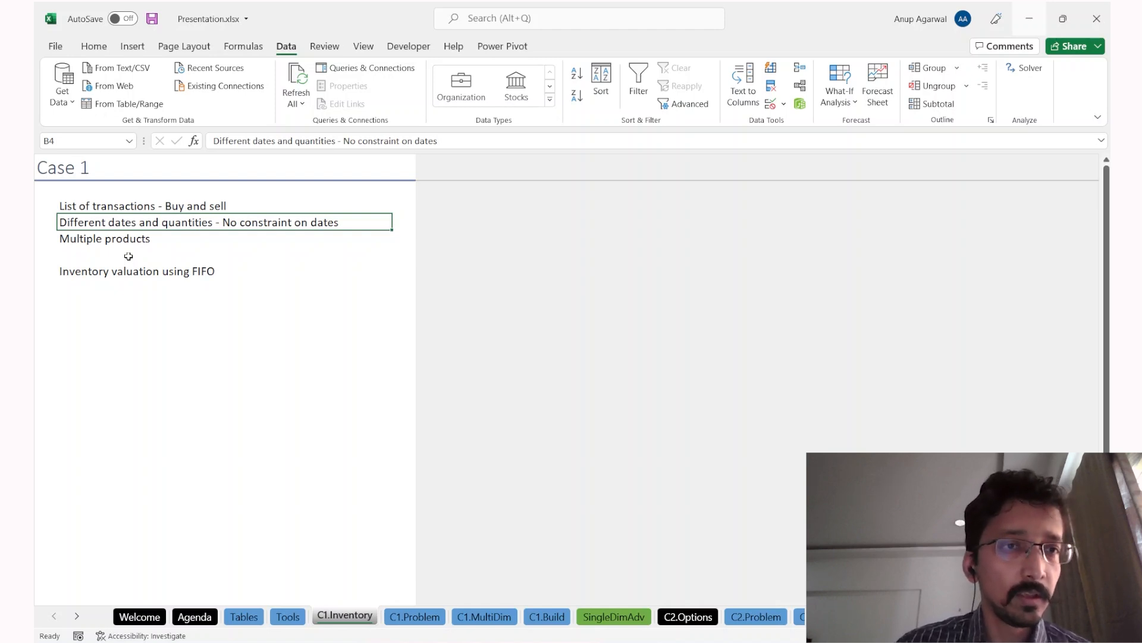
{"action": "key", "text": "Down"}
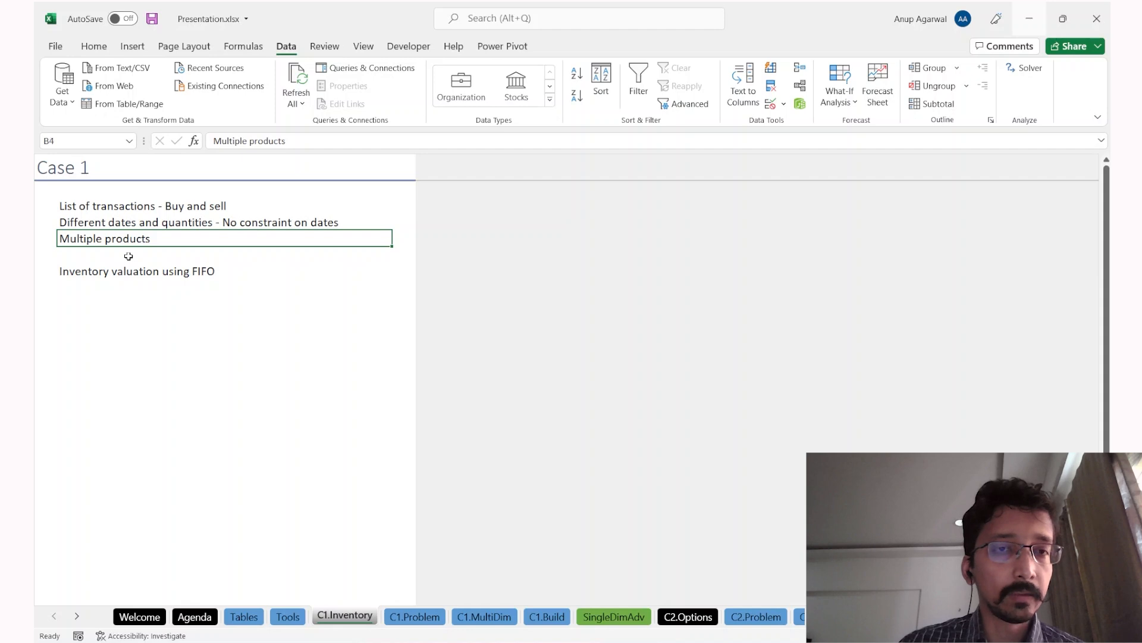
{"action": "key", "text": "Up"}
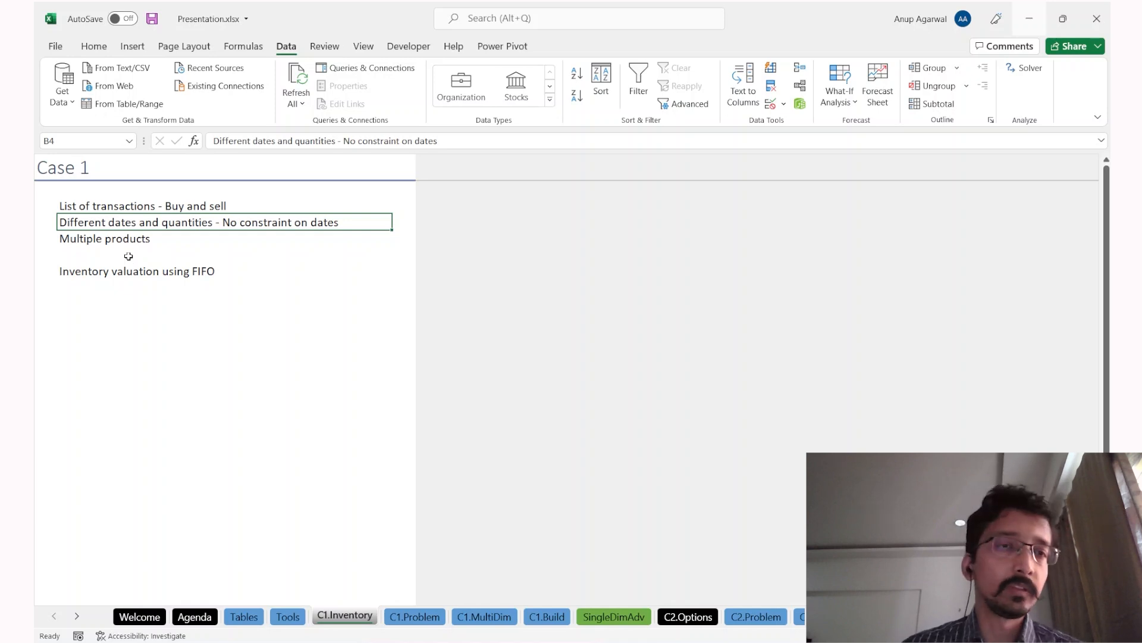
{"action": "key", "text": "Down"}
{"action": "key", "text": "Down"}
{"action": "key", "text": "Down"}
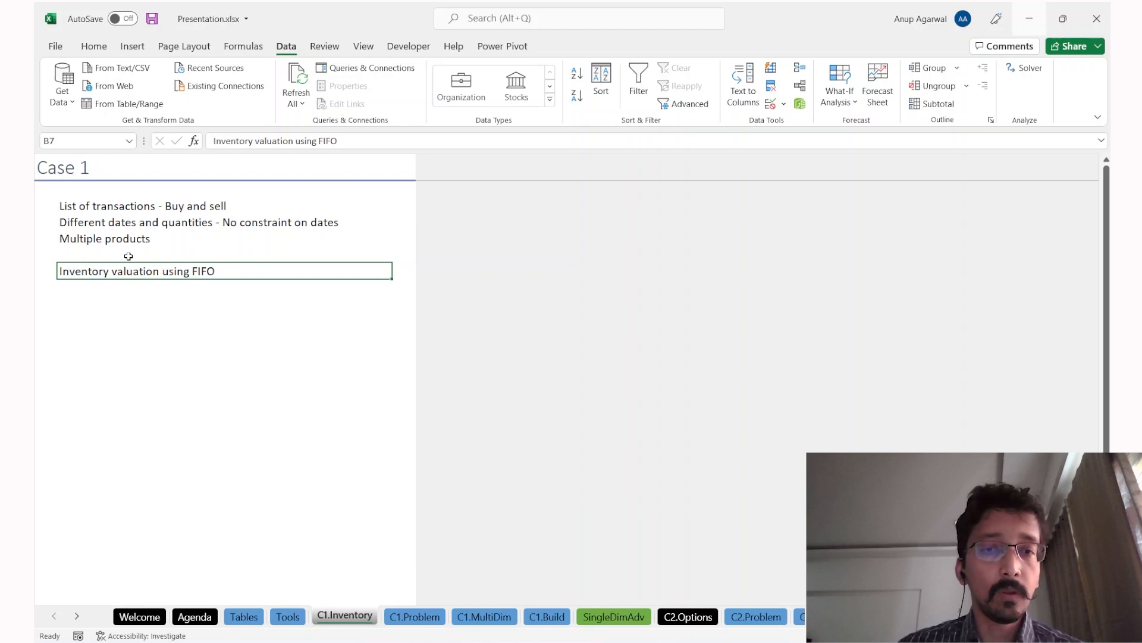
{"action": "key", "text": "ctrl+Page_Down"}
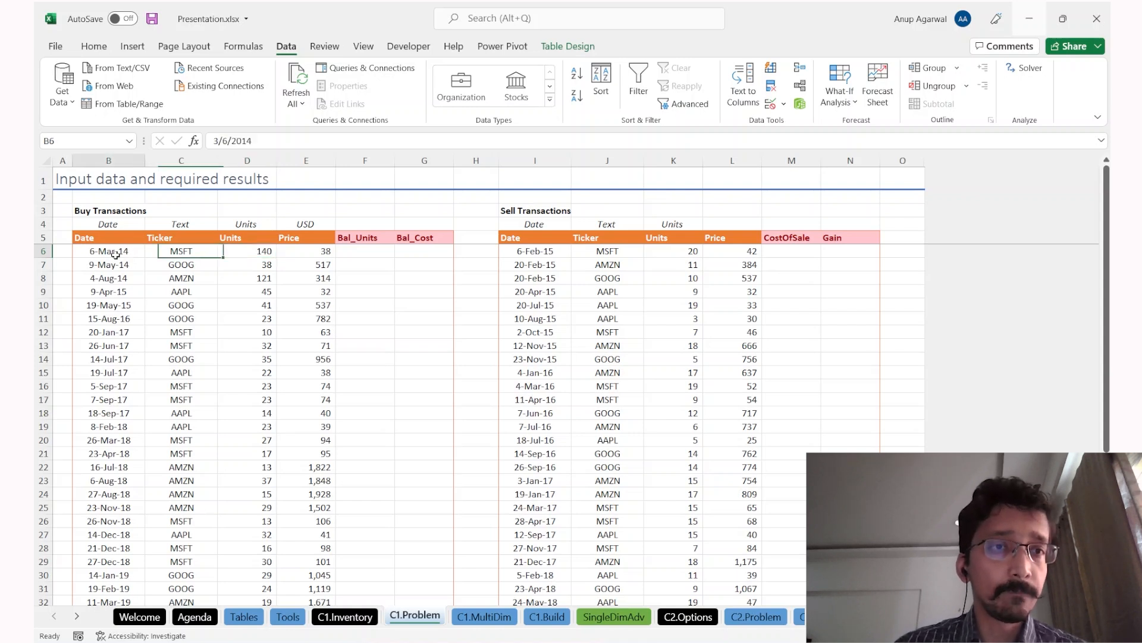
{"action": "left_click_drag", "start_coordinate": [116, 253], "coordinate": [203, 377]}
{"action": "left_click_drag", "start_coordinate": [136, 426], "coordinate": [141, 441]}
{"action": "left_click_drag", "start_coordinate": [193, 262], "coordinate": [186, 338]}
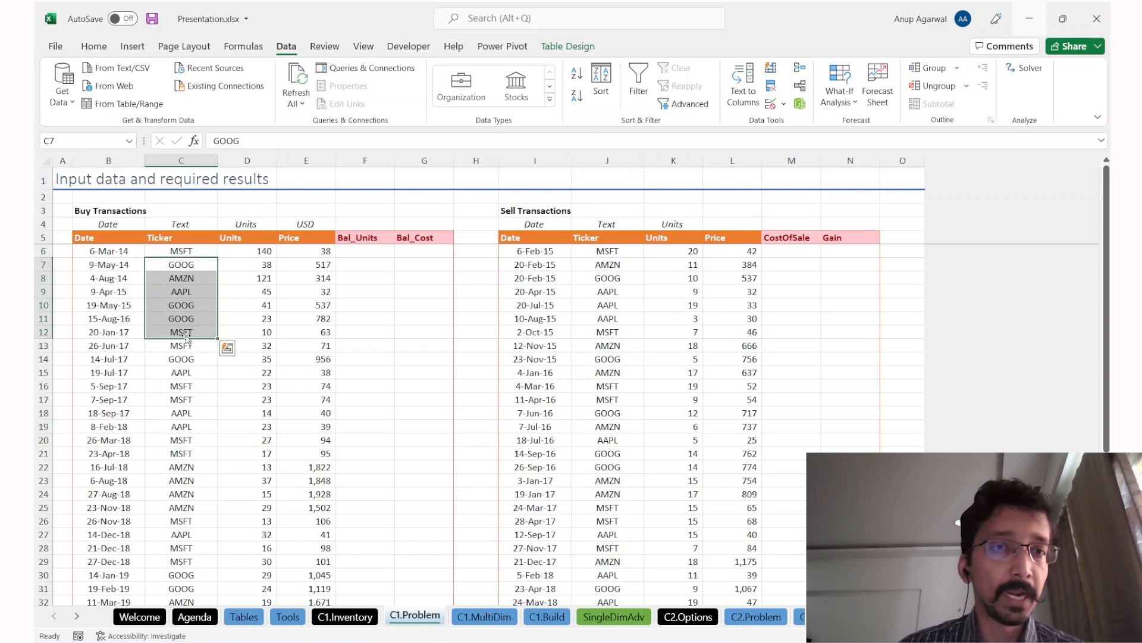
{"action": "left_click_drag", "start_coordinate": [252, 253], "coordinate": [245, 379]}
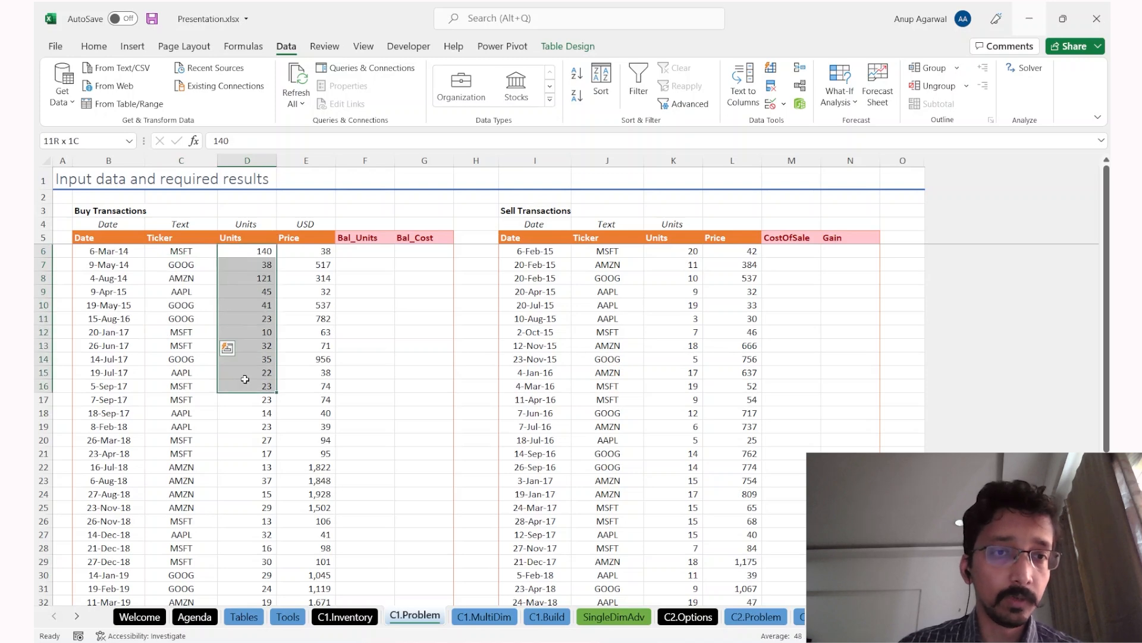
{"action": "left_click_drag", "start_coordinate": [301, 253], "coordinate": [299, 382]}
{"action": "key", "text": "ctrl+Down"}
{"action": "key", "text": "ctrl+Up"}
{"action": "key", "text": "Down"}
{"action": "left_click", "coordinate": [142, 254]}
{"action": "key", "text": "ctrl+Down"}
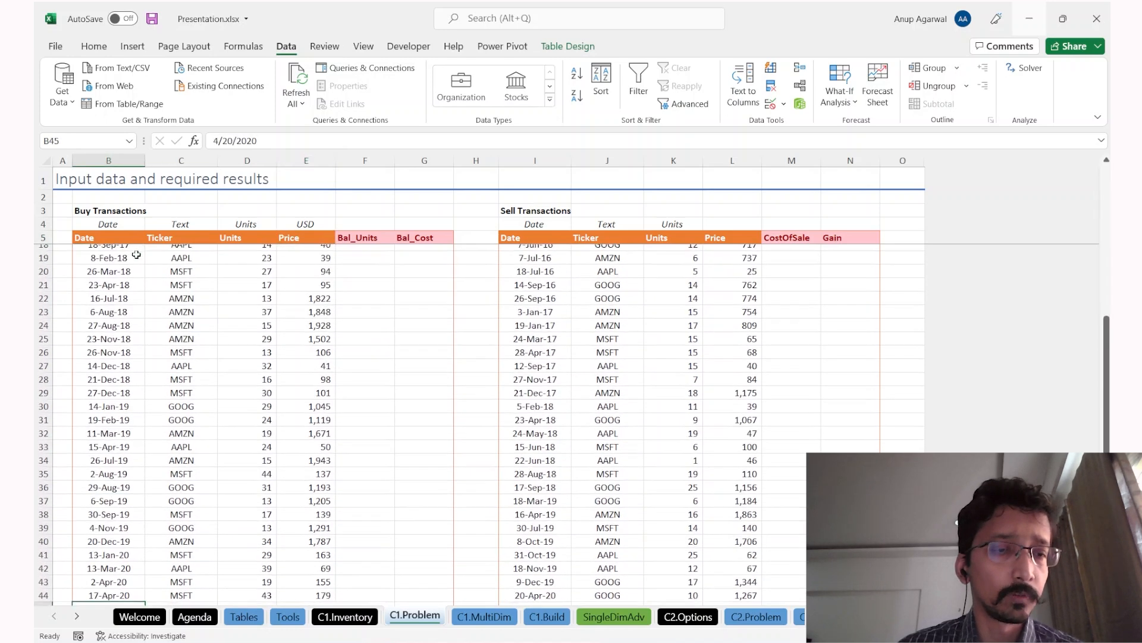
{"action": "scroll", "coordinate": [137, 264], "scroll_direction": "up", "scroll_amount": 5}
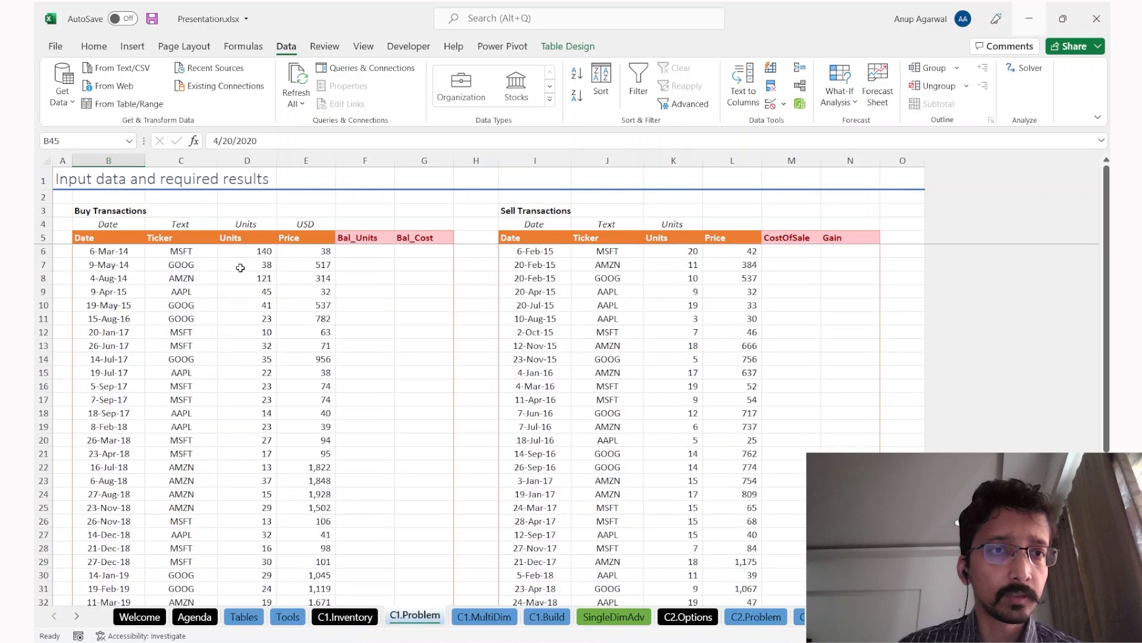
{"action": "left_click_drag", "start_coordinate": [235, 253], "coordinate": [293, 352]}
{"action": "left_click", "coordinate": [285, 322]}
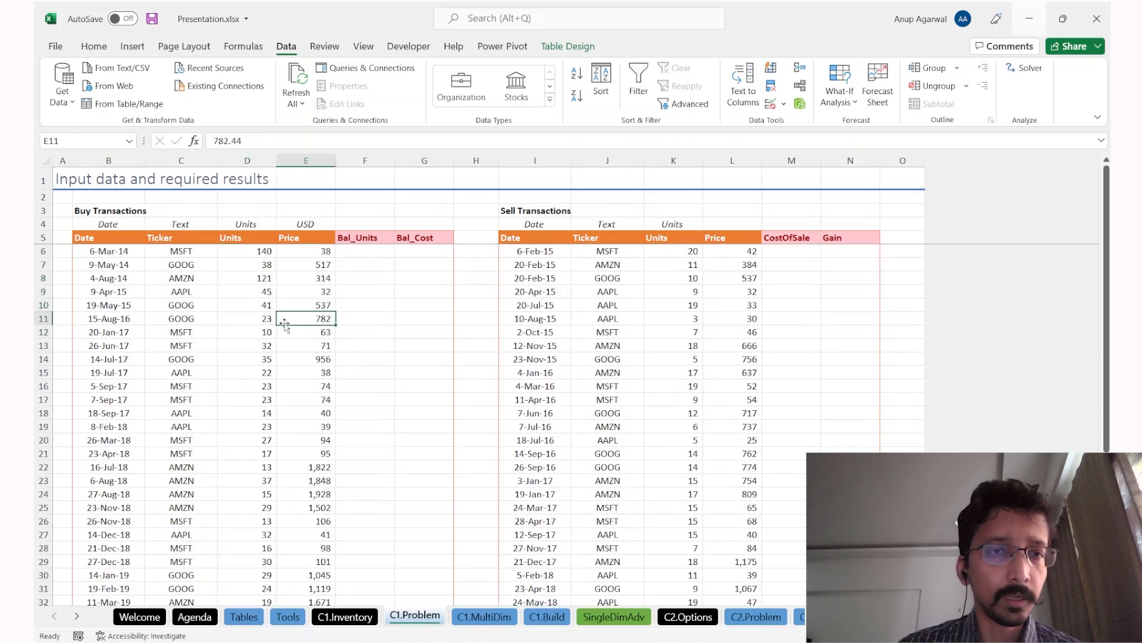
{"action": "left_click", "coordinate": [249, 309]}
{"action": "left_click", "coordinate": [247, 387]}
{"action": "left_click", "coordinate": [243, 386]}
{"action": "left_click", "coordinate": [250, 333]}
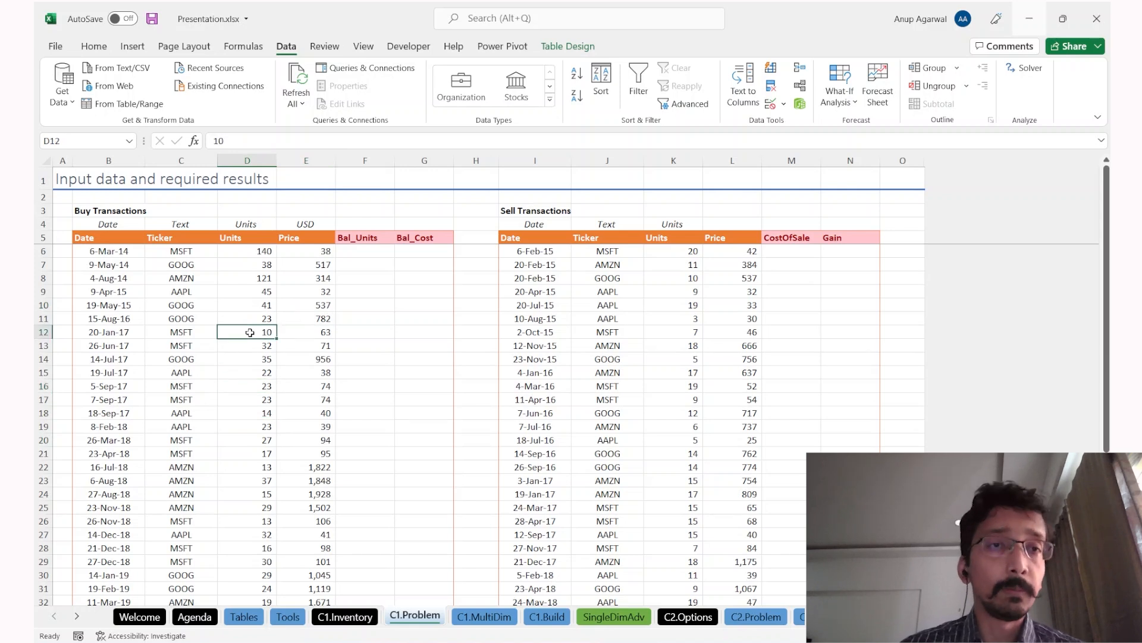
{"action": "left_click", "coordinate": [249, 302]}
{"action": "key", "text": "Up"}
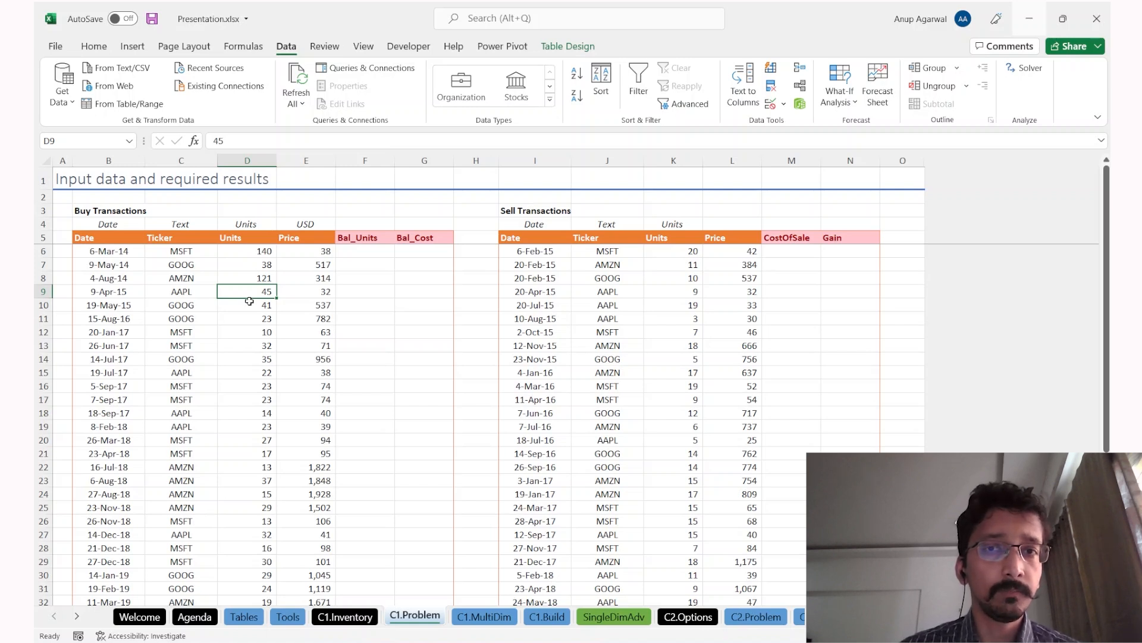
{"action": "key", "text": "Right"}
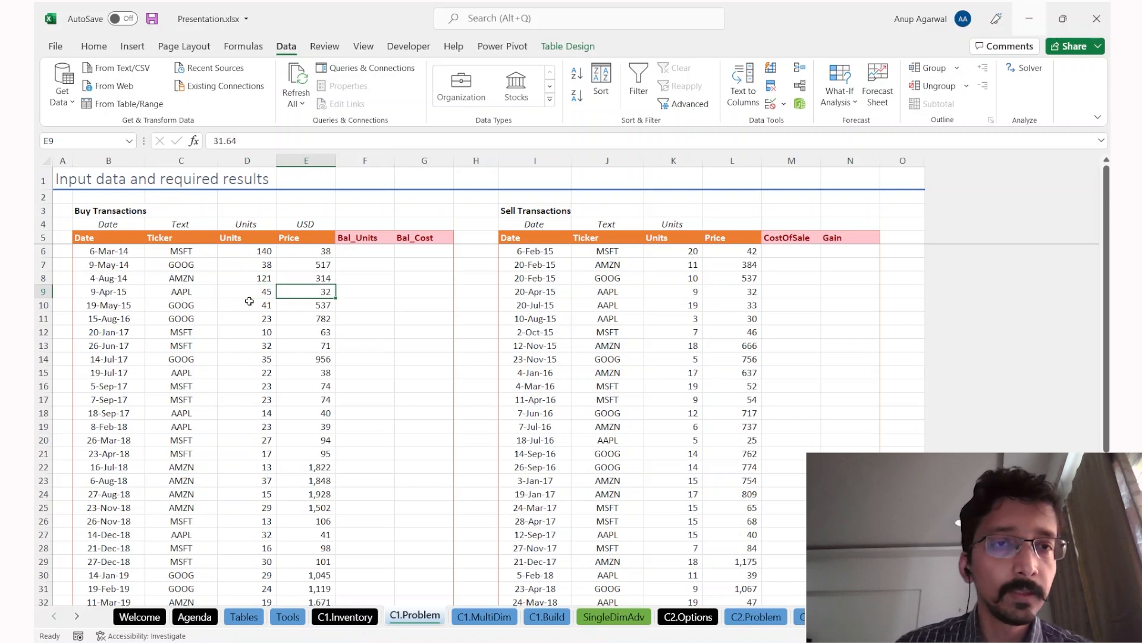
{"action": "key", "text": "Down"}
{"action": "key", "text": "Down"}
{"action": "key", "text": "Down"}
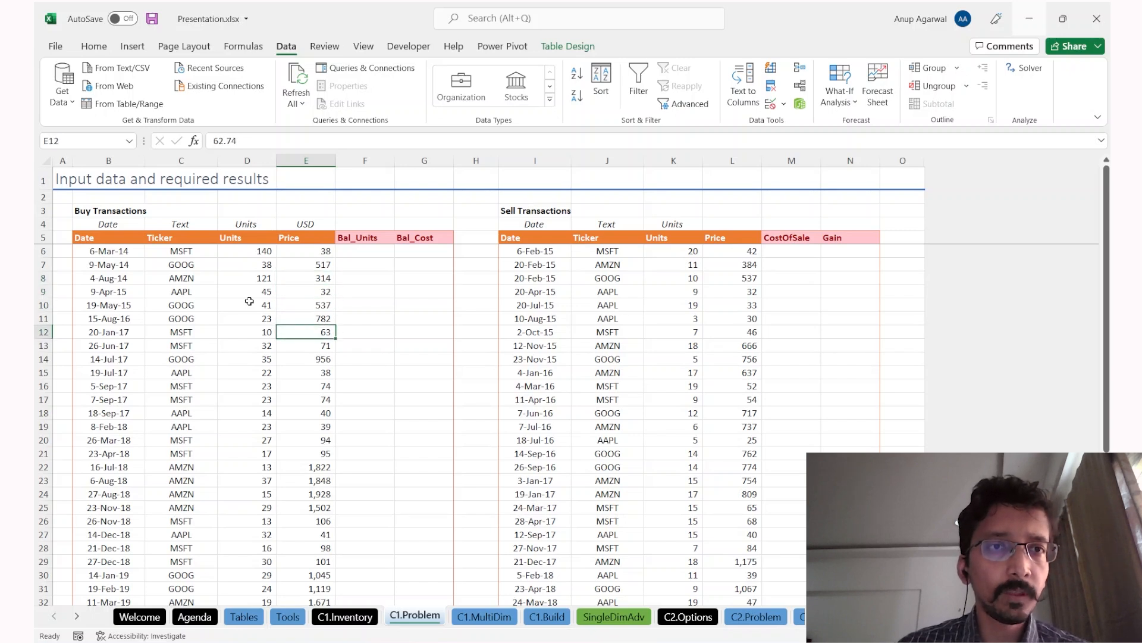
{"action": "key", "text": "Down"}
{"action": "key", "text": "Down"}
{"action": "key", "text": "Down"}
{"action": "key", "text": "Down"}
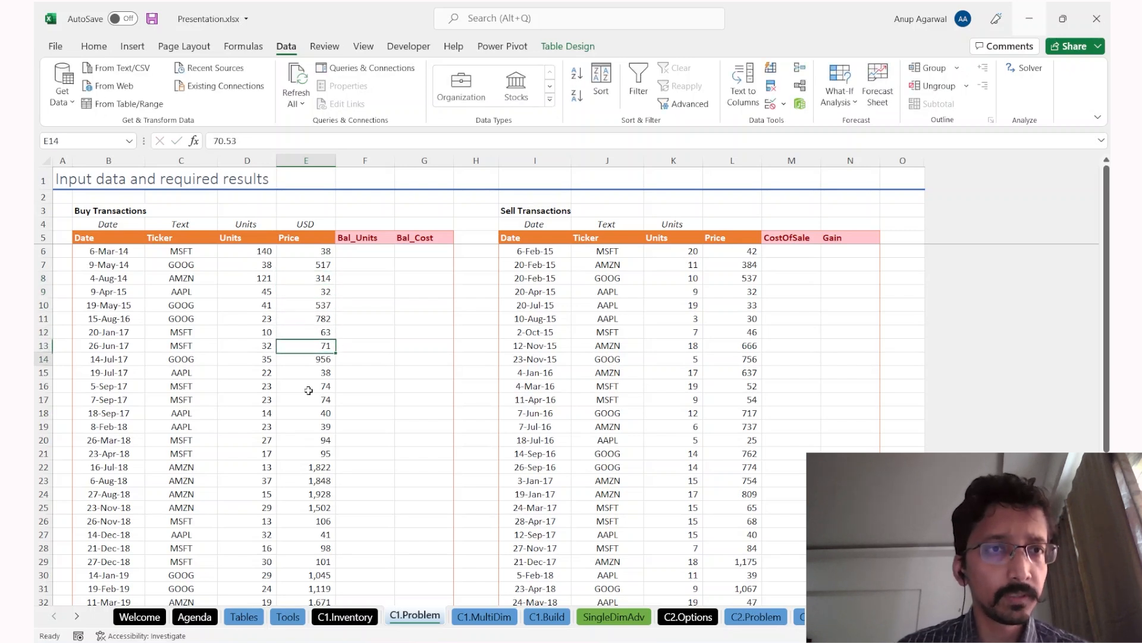
{"action": "key", "text": "Up"}
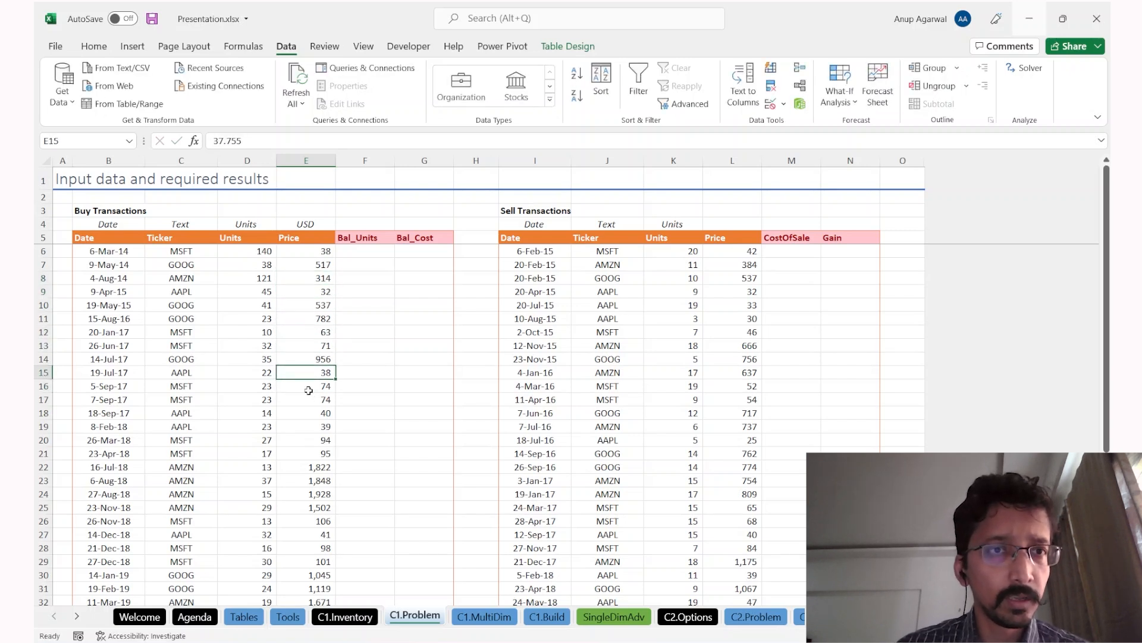
{"action": "left_click", "coordinate": [299, 144]}
{"action": "key", "text": "Escape"}
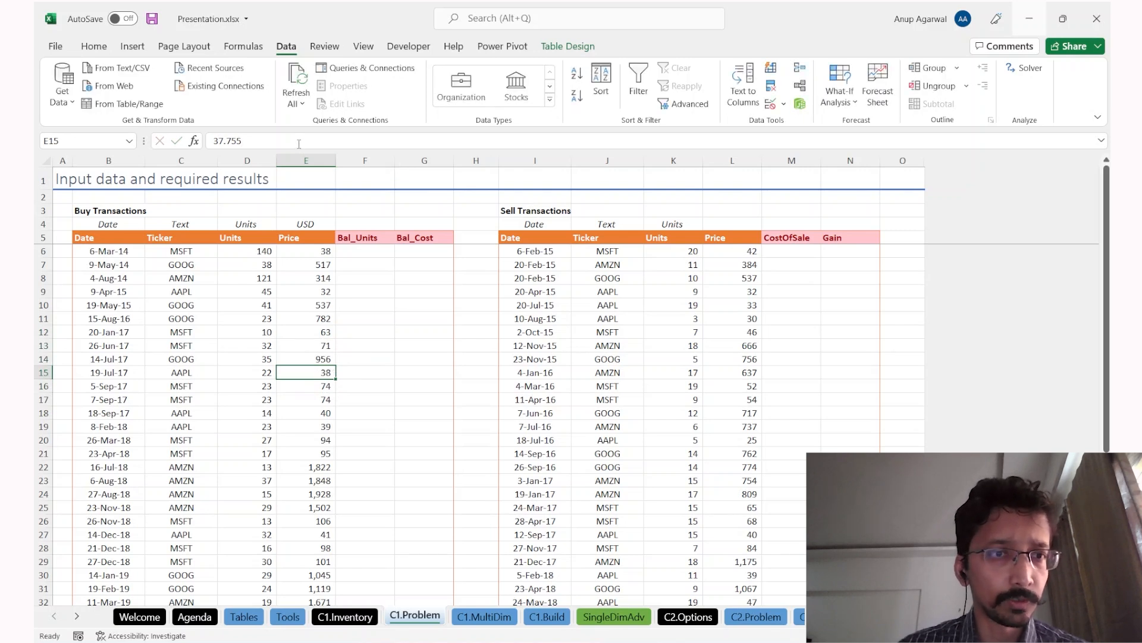
{"action": "left_click", "coordinate": [280, 137]}
{"action": "key", "text": "Escape"}
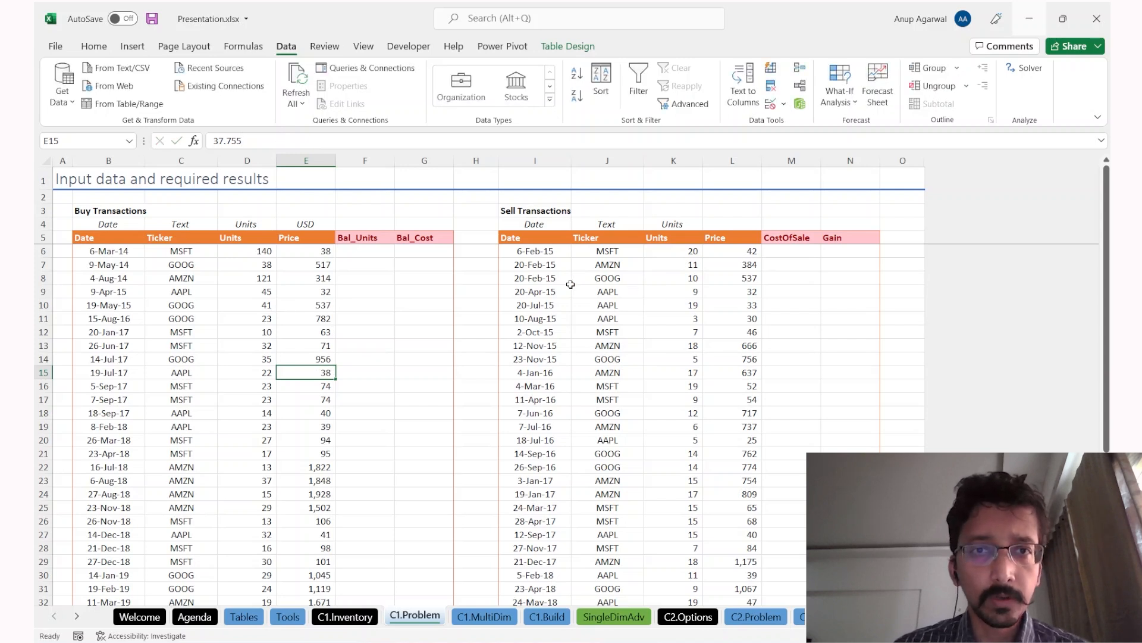
{"action": "left_click_drag", "start_coordinate": [541, 266], "coordinate": [751, 427]}
{"action": "left_click_drag", "start_coordinate": [552, 293], "coordinate": [561, 481]}
{"action": "left_click_drag", "start_coordinate": [621, 317], "coordinate": [619, 431]}
{"action": "left_click_drag", "start_coordinate": [684, 321], "coordinate": [689, 413]}
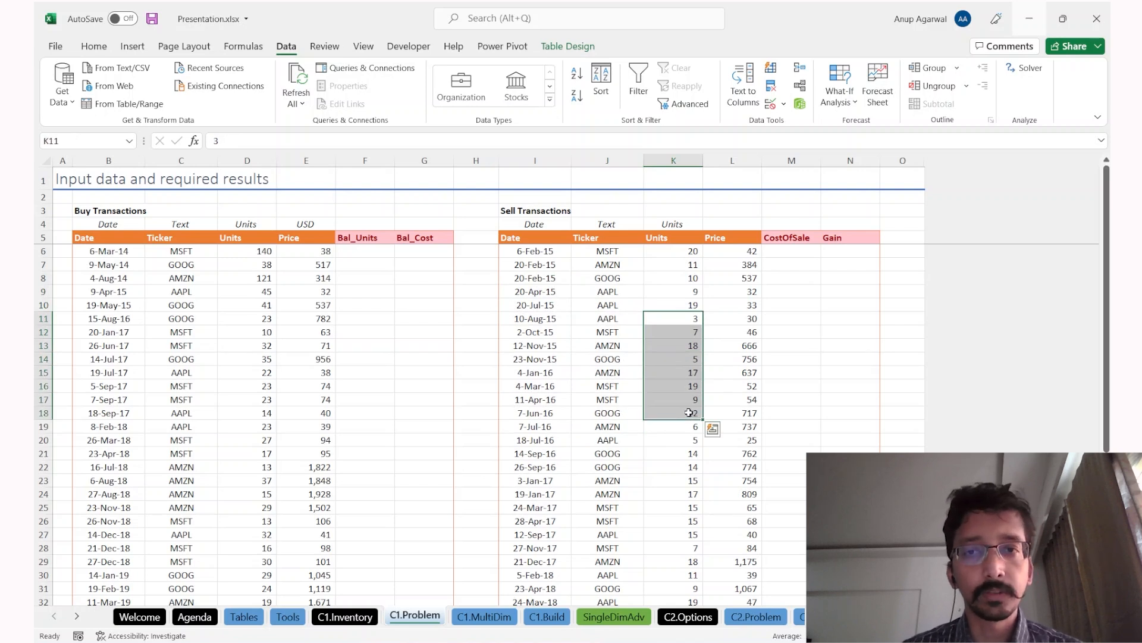
{"action": "left_click_drag", "start_coordinate": [745, 303], "coordinate": [745, 400]}
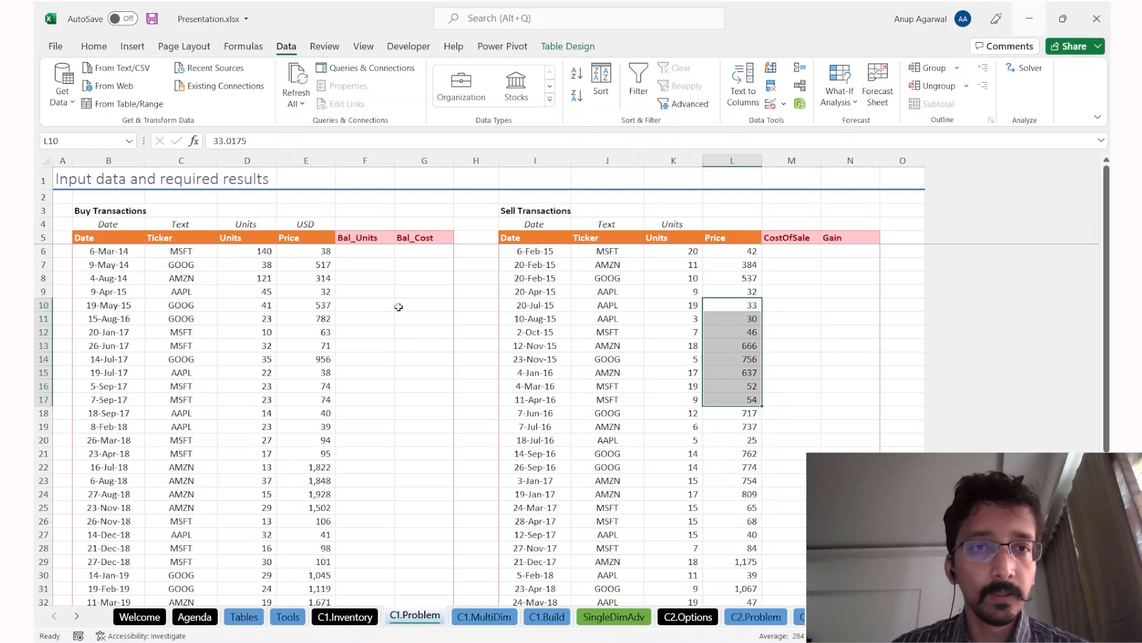
{"action": "left_click_drag", "start_coordinate": [369, 236], "coordinate": [417, 237]}
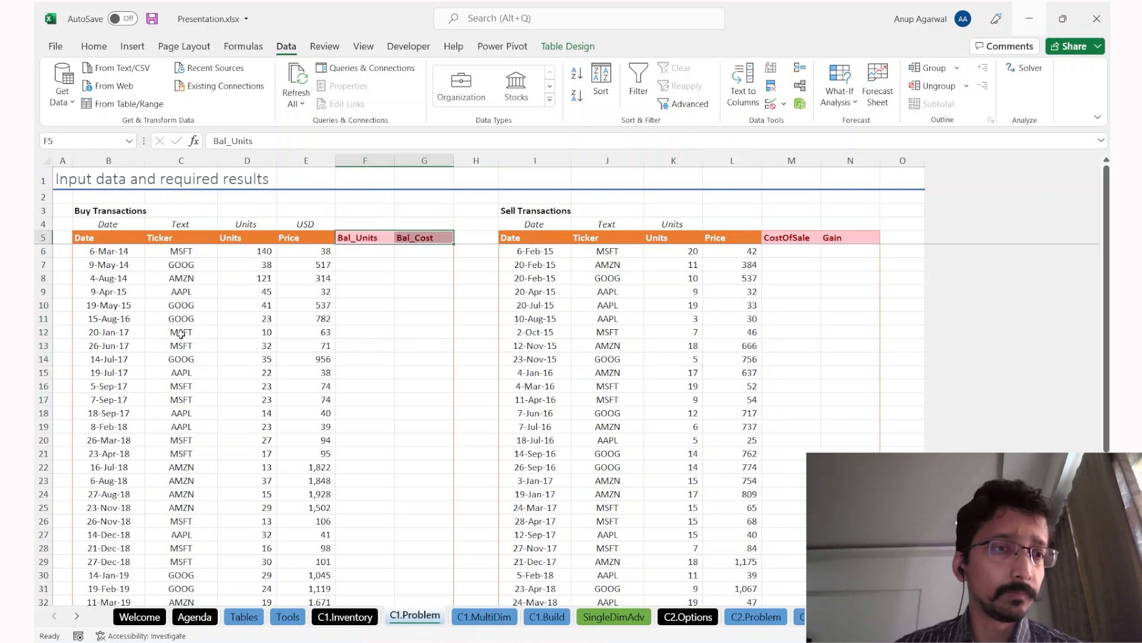
Step: Browse the buy table's Bal_Units and Bal_Cost columns across rows 7 to 17
{"action": "scroll", "coordinate": [171, 375], "scroll_direction": "down", "scroll_amount": 1}
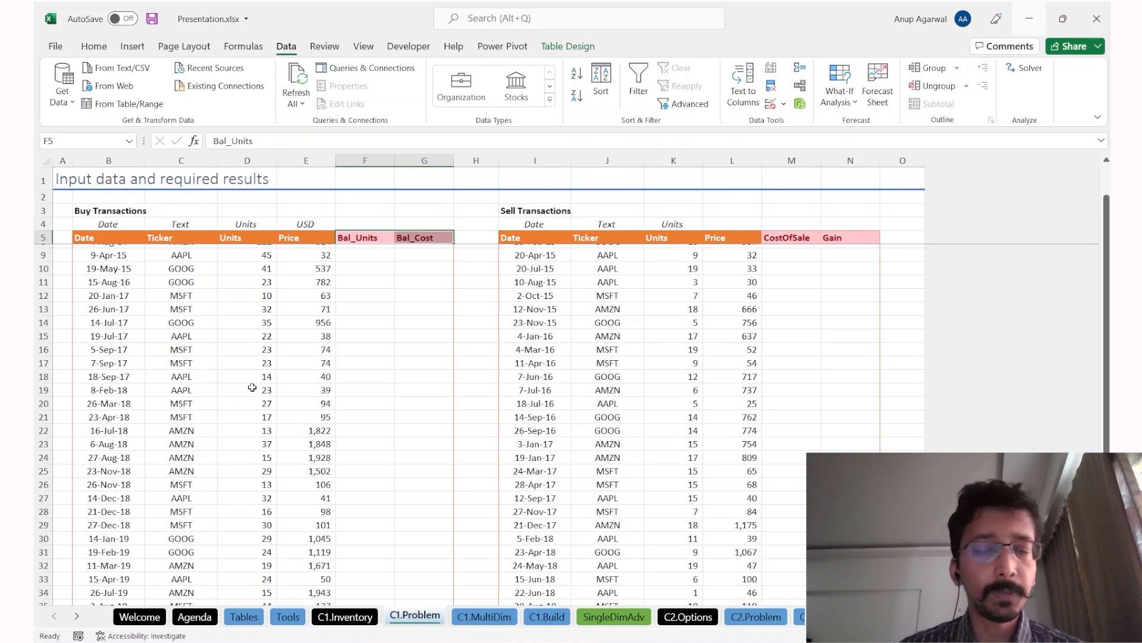
{"action": "scroll", "coordinate": [309, 387], "scroll_direction": "up", "scroll_amount": 1}
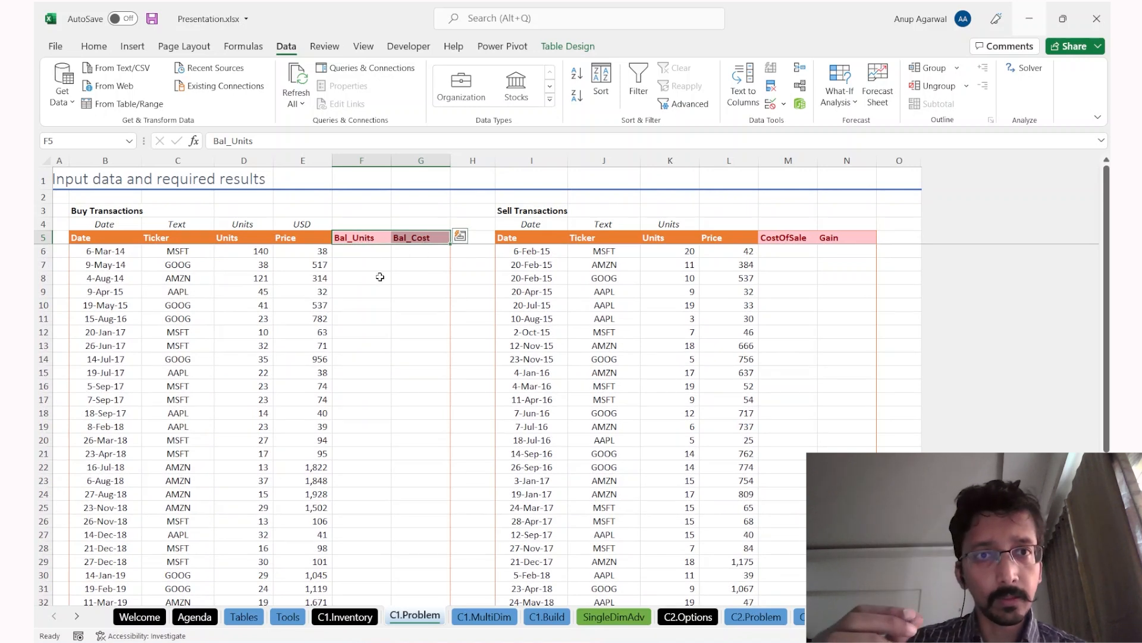
{"action": "key", "text": "ctrl+q"}
{"action": "key", "text": "Escape"}
{"action": "key", "text": "Down"}
{"action": "key", "text": "Down"}
{"action": "key", "text": "Down"}
{"action": "key", "text": "Down"}
{"action": "key", "text": "ctrl+Down"}
{"action": "key", "text": "ctrl+Up"}
{"action": "key", "text": "Down"}
{"action": "key", "text": "Down"}
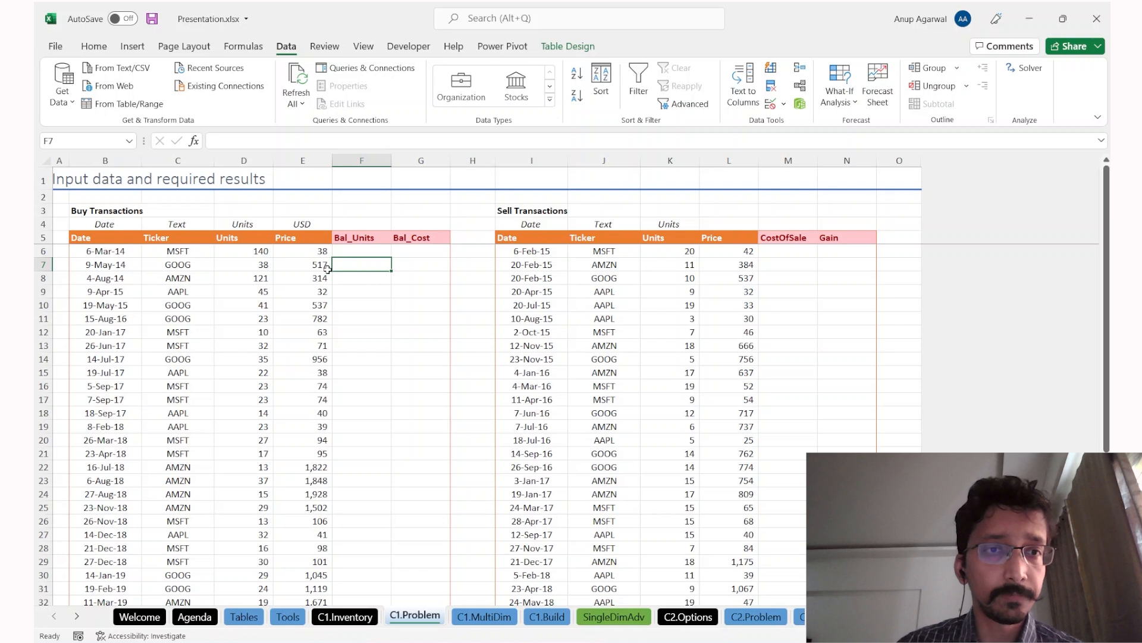
{"action": "left_click", "coordinate": [43, 278]}
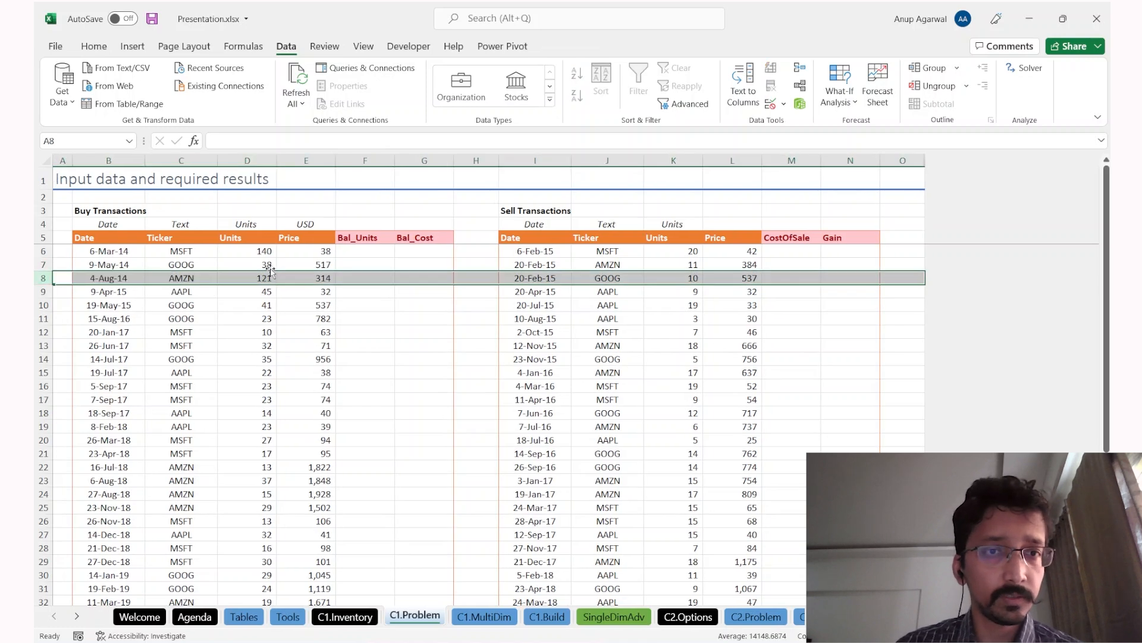
{"action": "left_click", "coordinate": [372, 306]}
{"action": "key", "text": "Down"}
{"action": "key", "text": "Down"}
{"action": "key", "text": "Down"}
{"action": "key", "text": "Down"}
{"action": "key", "text": "Down"}
{"action": "key", "text": "Down"}
{"action": "left_click_drag", "start_coordinate": [427, 265], "coordinate": [431, 409]}
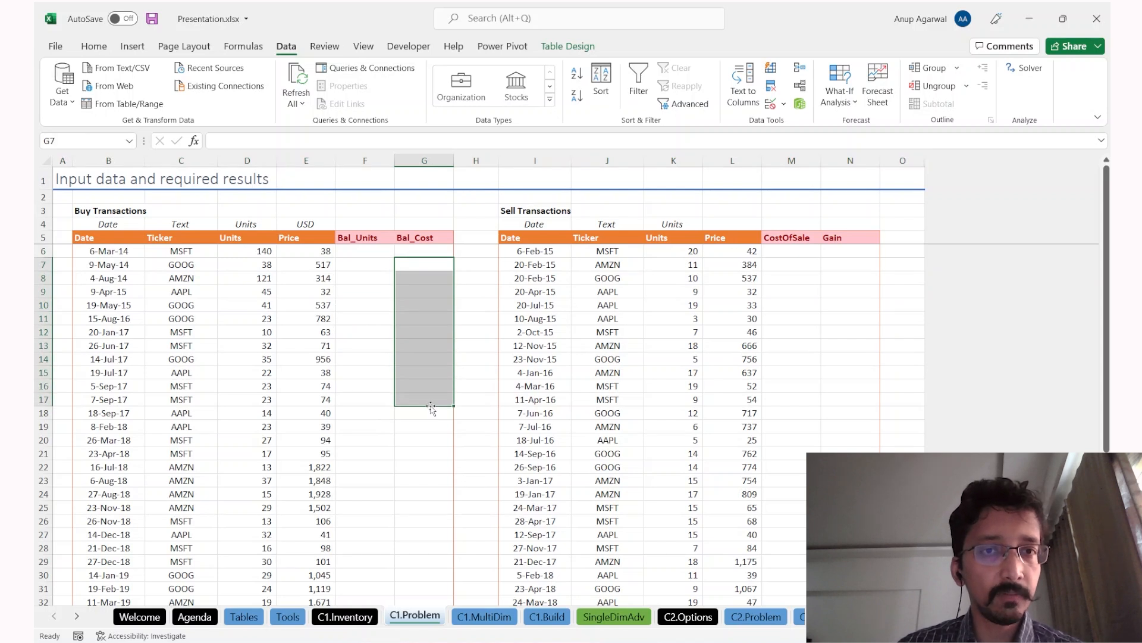
{"action": "left_click", "coordinate": [375, 262]}
{"action": "left_click", "coordinate": [377, 223]}
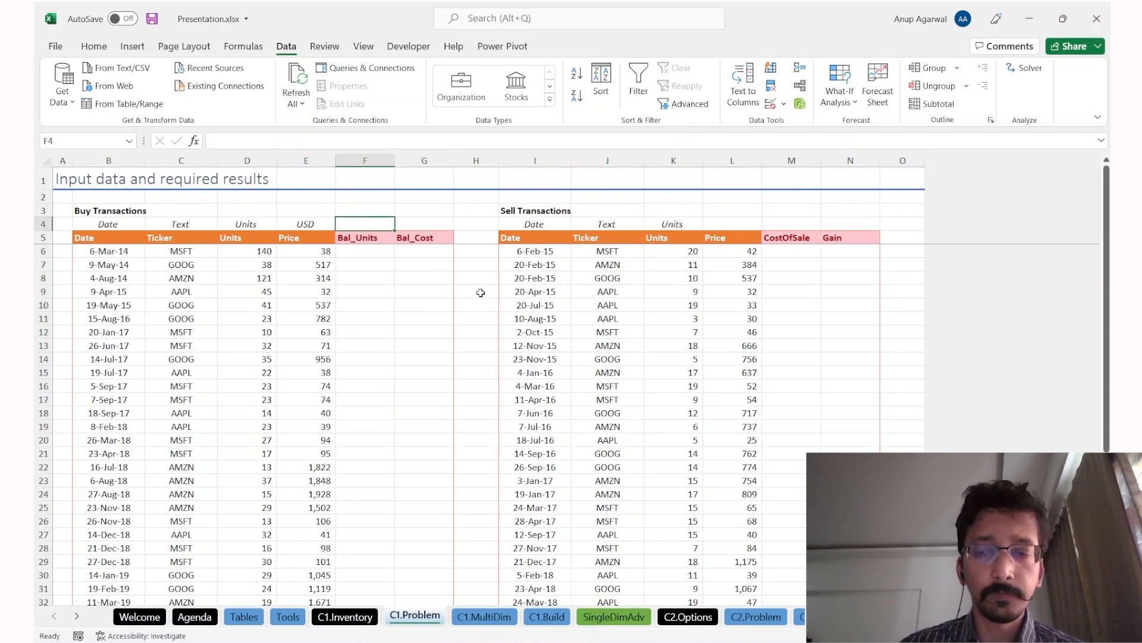
Step: Enter =SUM(tblBuy_P[Bal_Cost]) in G4 to total the Bal_Cost column
{"action": "type", "text": "=usm"}
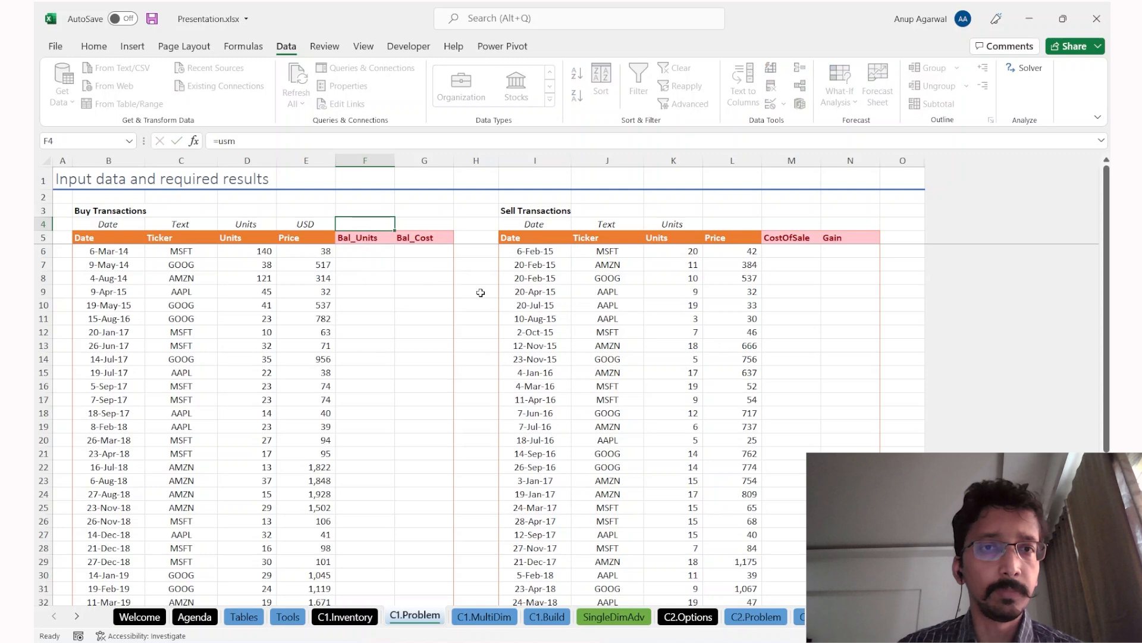
{"action": "key", "text": "Escape"}
{"action": "key", "text": "Right"}
{"action": "type", "text": "=SUM("}
{"action": "key", "text": "Down"}
{"action": "key", "text": "Down"}
{"action": "key", "text": "Down"}
{"action": "key", "text": "ctrl+space"}
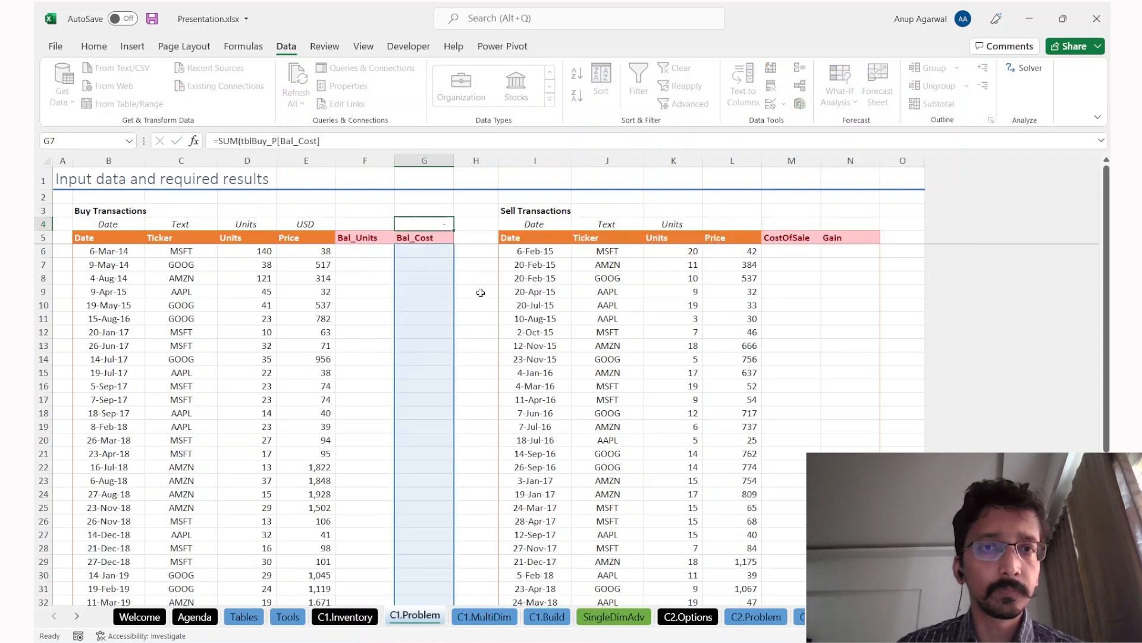
{"action": "type", "text": ")"}
{"action": "key", "text": "ctrl+Return"}
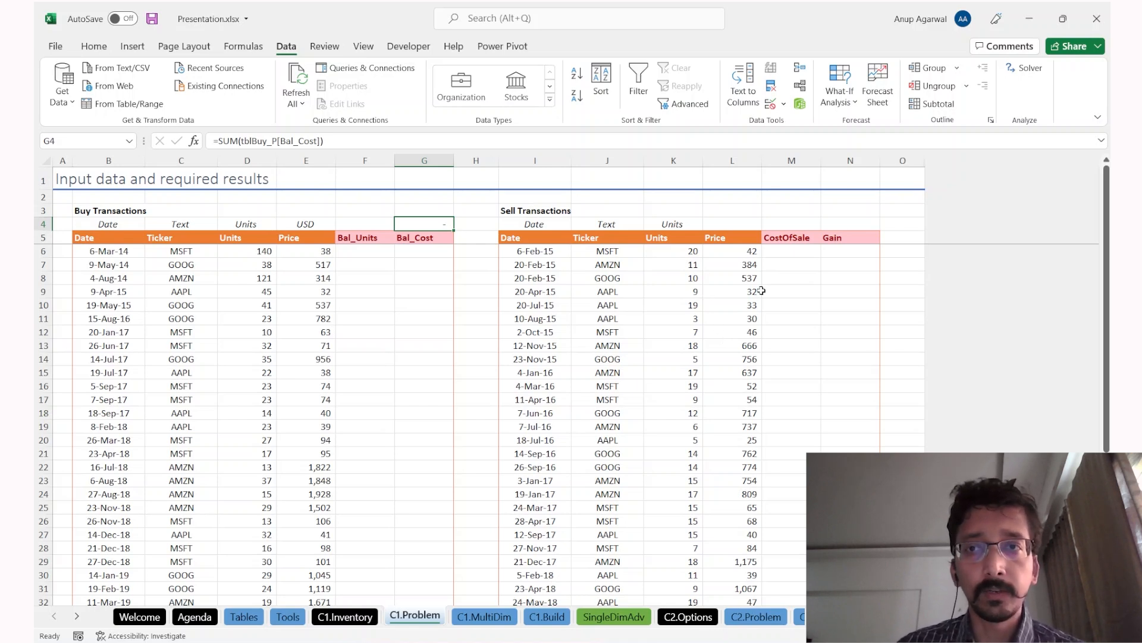
Step: Review the first sale, its CostOfSale M6 and Gain N6 cells, then go to C1.MultiDim
{"action": "left_click_drag", "start_coordinate": [686, 255], "coordinate": [708, 257]}
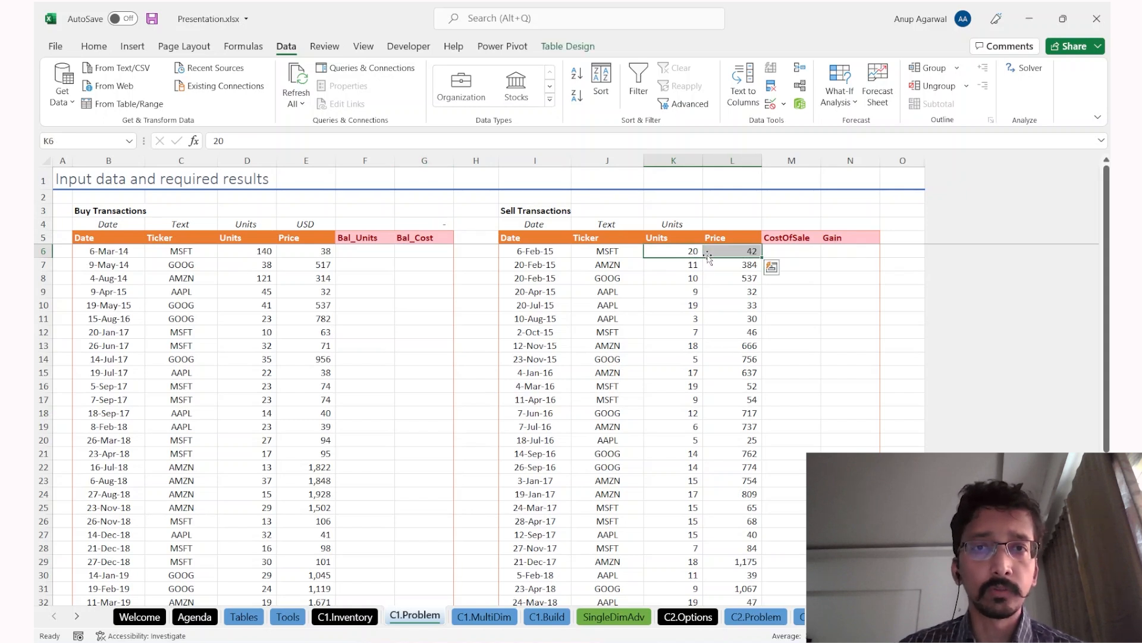
{"action": "key", "text": "Left"}
{"action": "key", "text": "Left"}
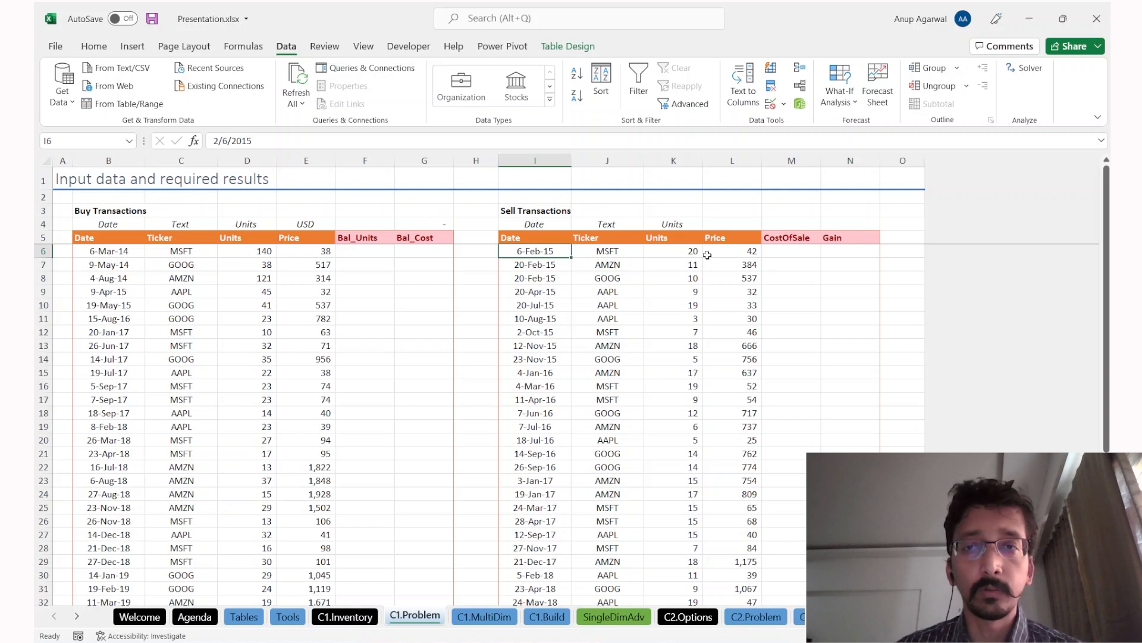
{"action": "left_click", "coordinate": [803, 248]}
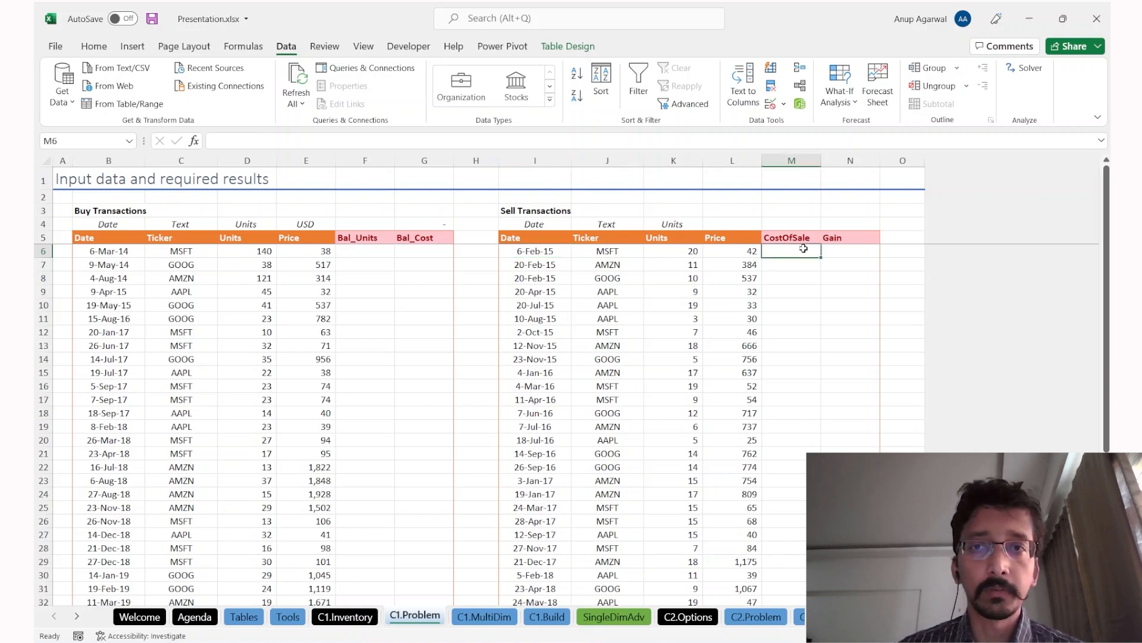
{"action": "key", "text": "Right"}
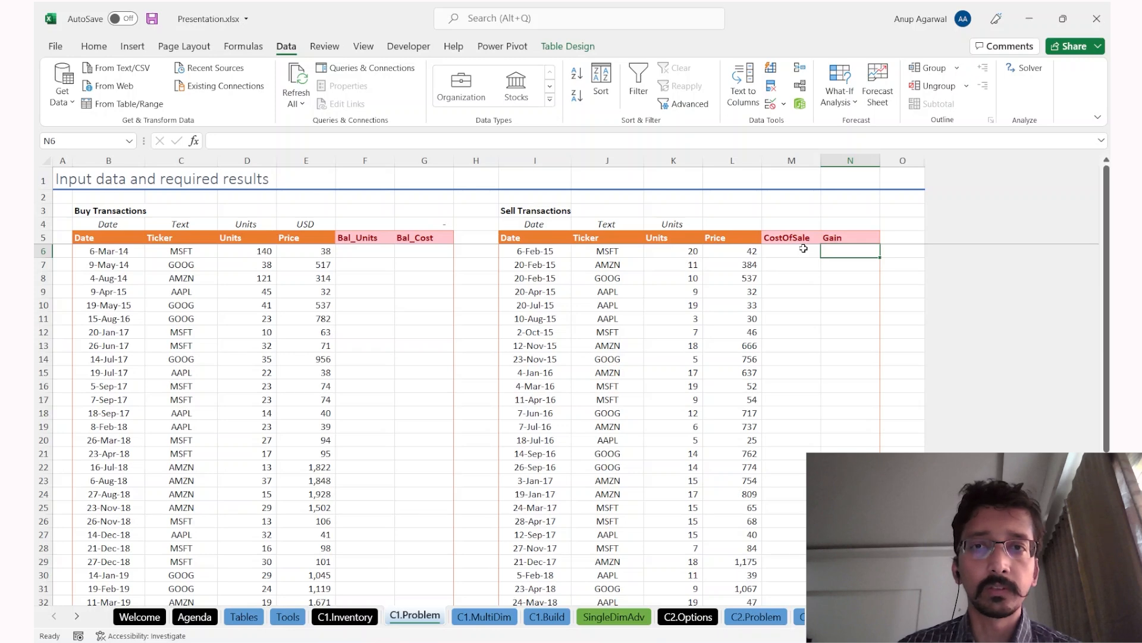
{"action": "scroll", "coordinate": [752, 407], "scroll_direction": "down", "scroll_amount": 3}
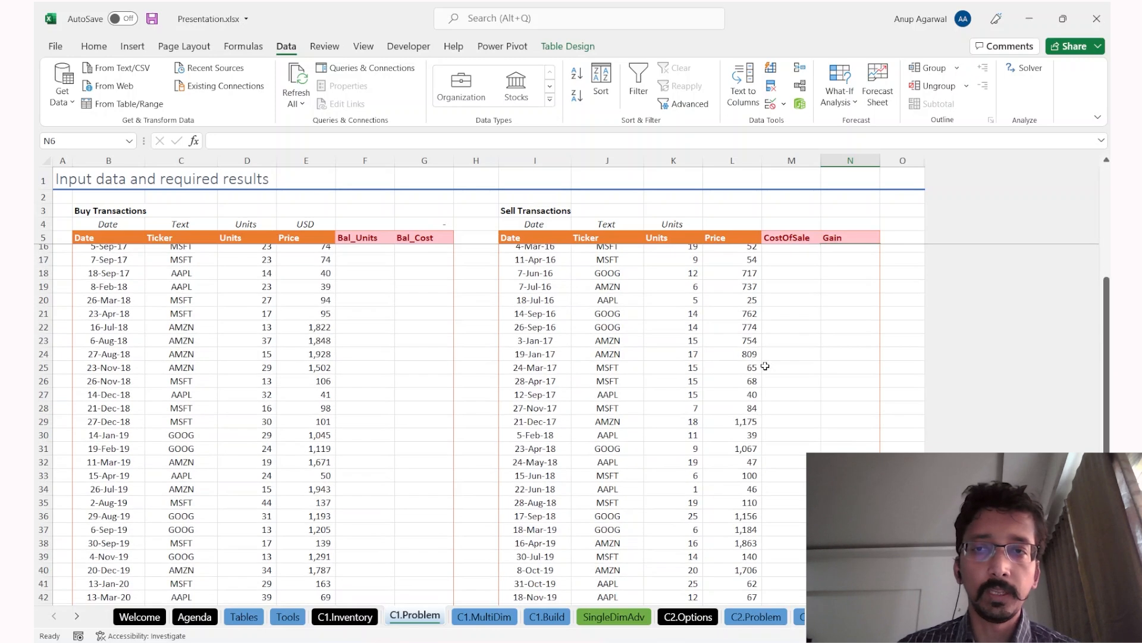
{"action": "scroll", "coordinate": [833, 373], "scroll_direction": "down", "scroll_amount": 2}
{"action": "scroll", "coordinate": [833, 374], "scroll_direction": "up", "scroll_amount": 2}
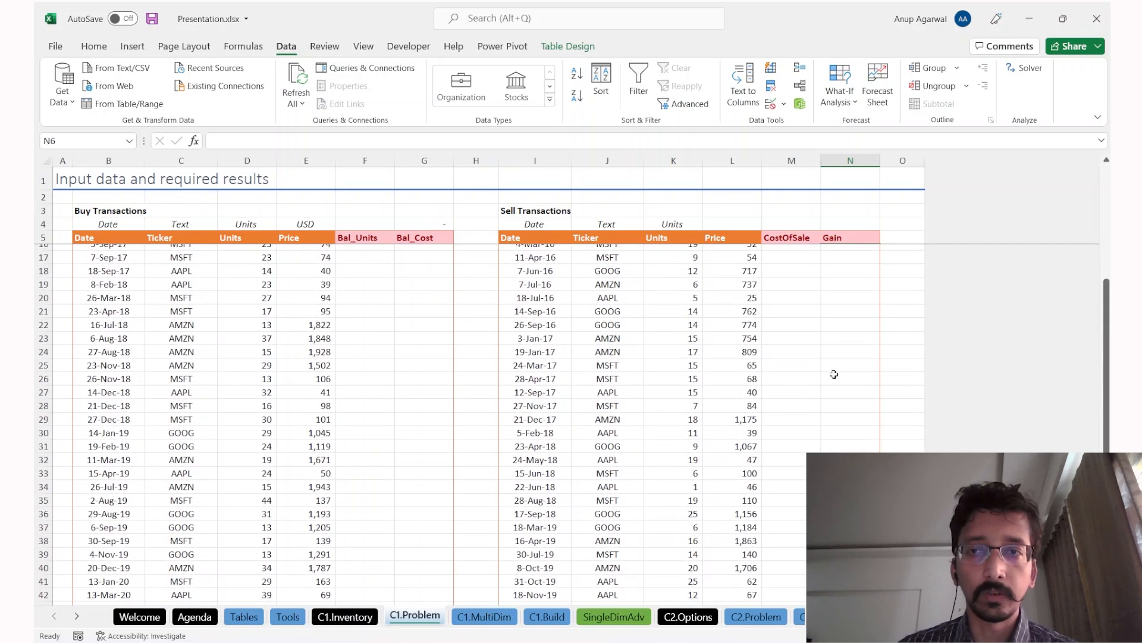
{"action": "scroll", "coordinate": [833, 374], "scroll_direction": "up", "scroll_amount": 1}
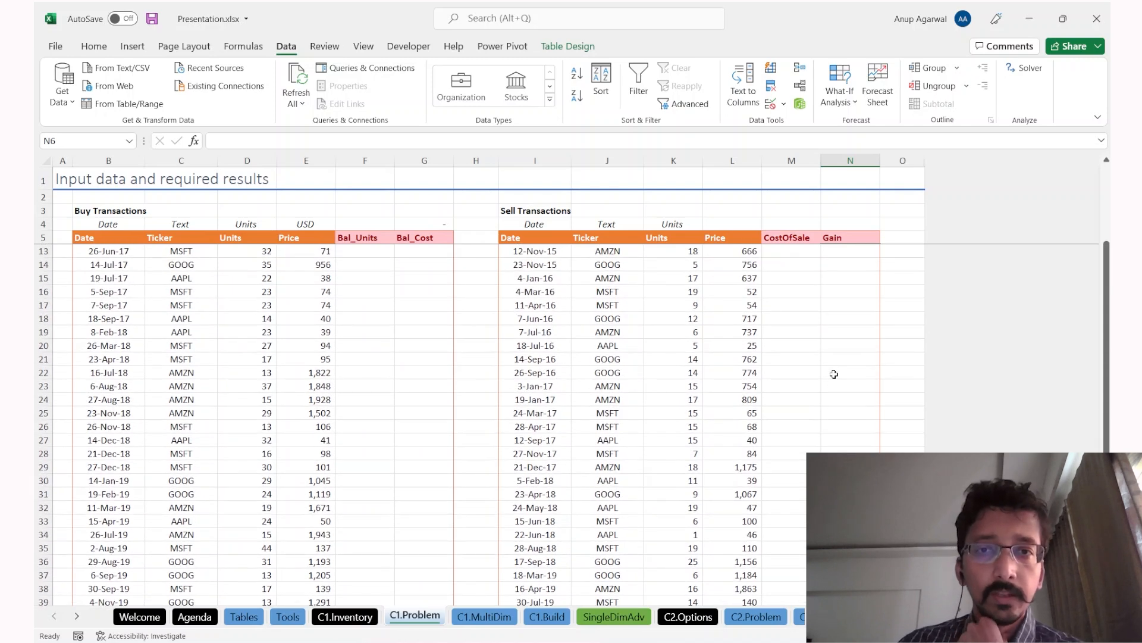
{"action": "left_click", "coordinate": [660, 371]}
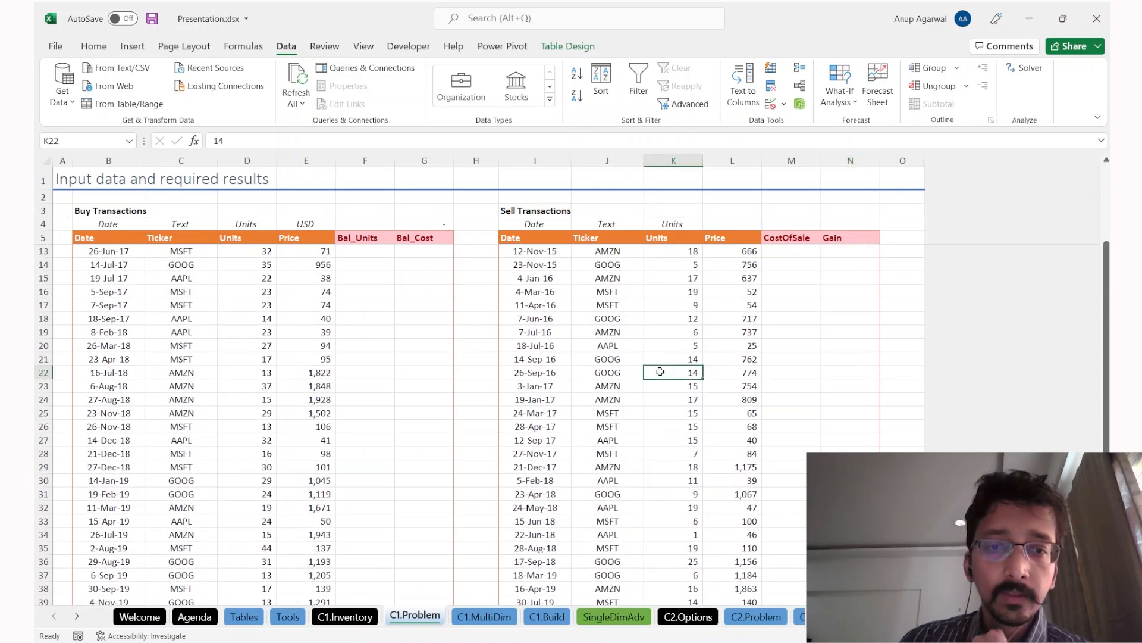
{"action": "key", "text": "ctrl+Page_Down"}
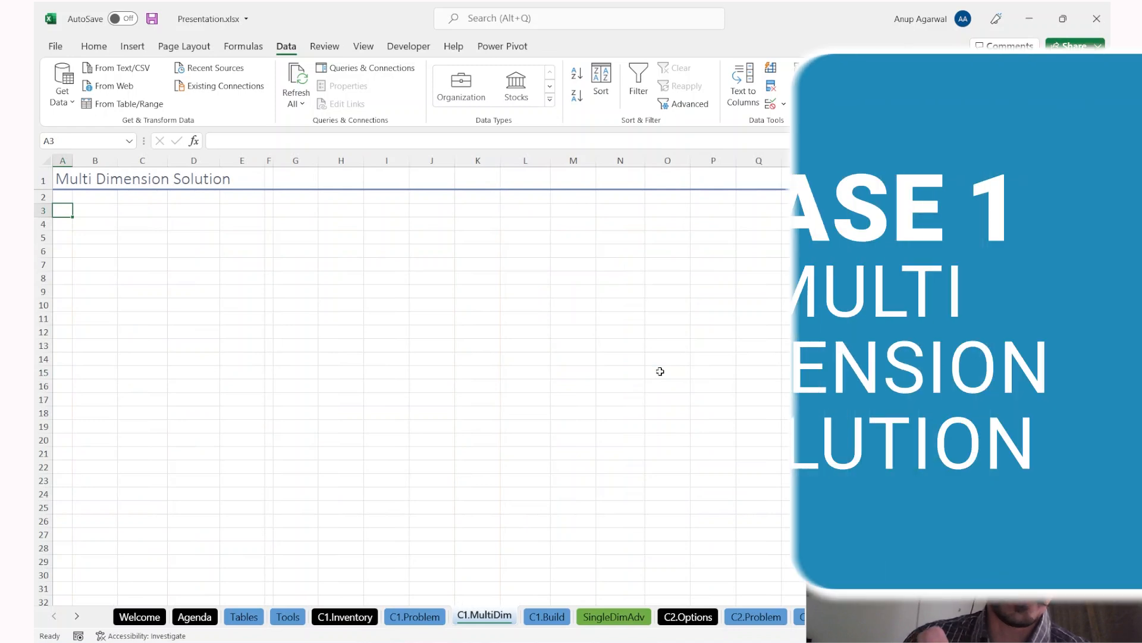
Step: Return from C1.MultiDim to the C1.Problem sheet with Ctrl+PageUp
{"action": "key", "text": "ctrl+Page_Up"}
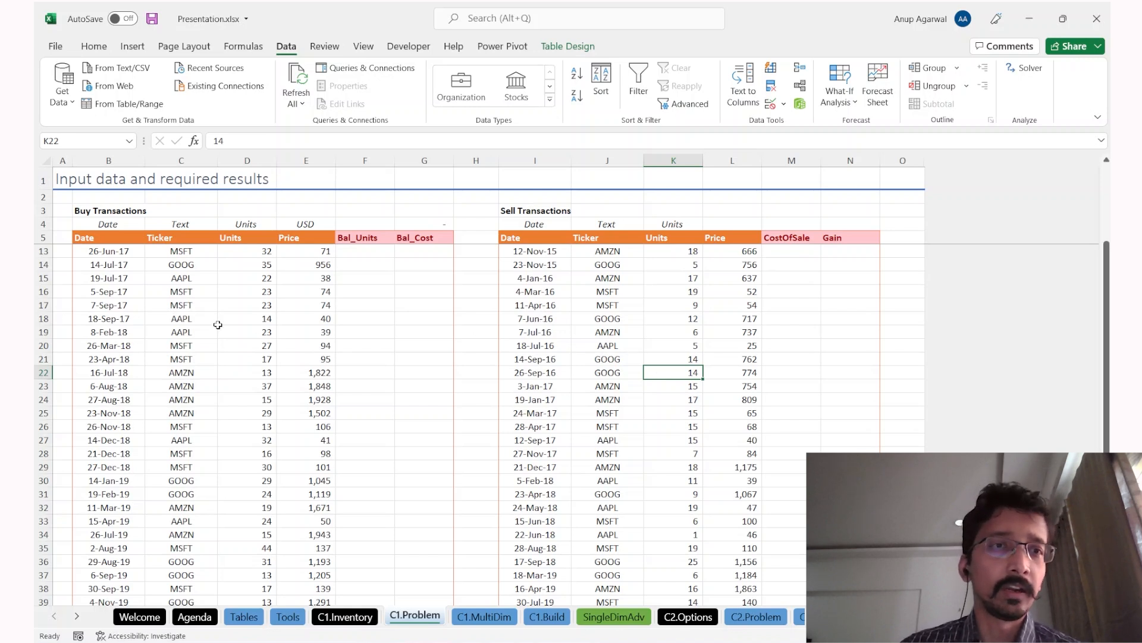
Step: Review the unsorted MSFT buys and AMZN and GOOG sales in both tables
{"action": "left_click", "coordinate": [208, 307]}
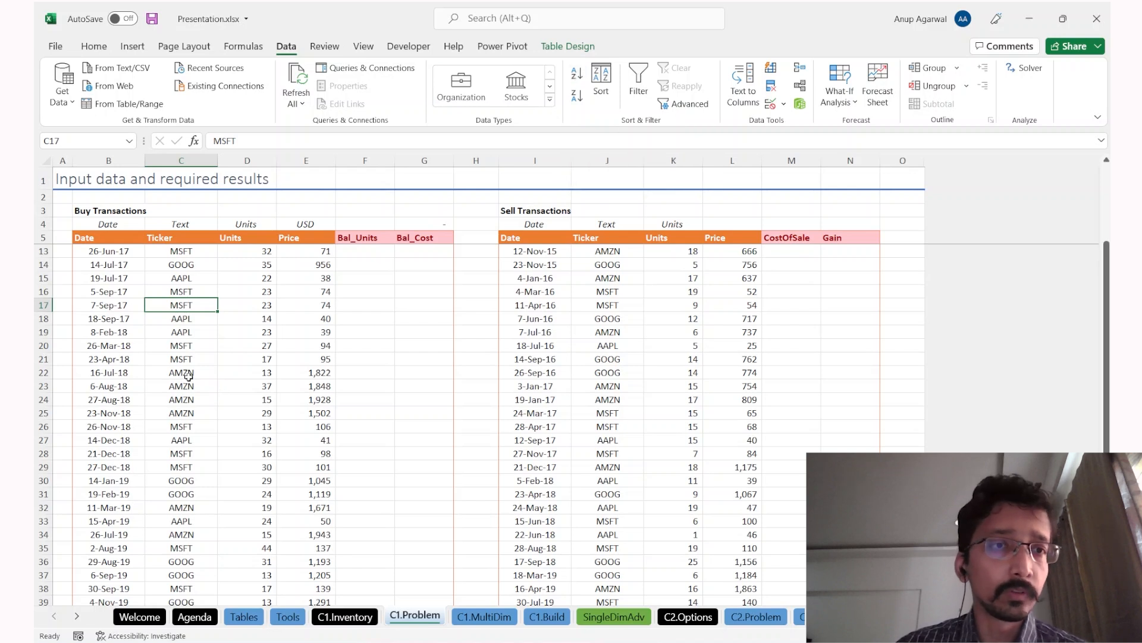
{"action": "left_click", "coordinate": [183, 249]}
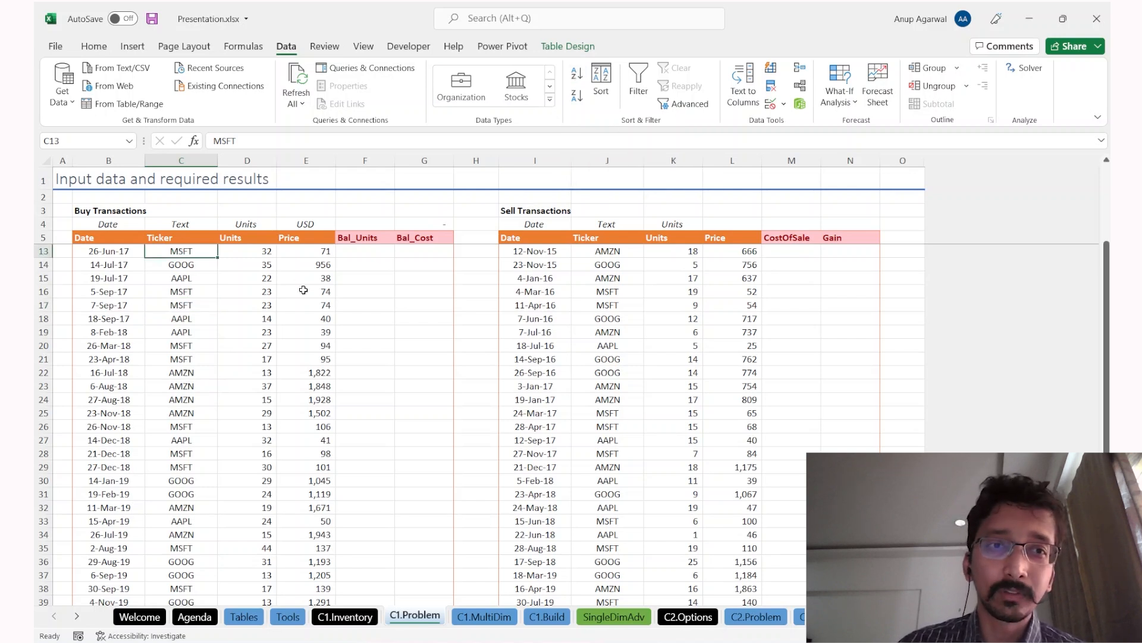
{"action": "left_click", "coordinate": [600, 279]}
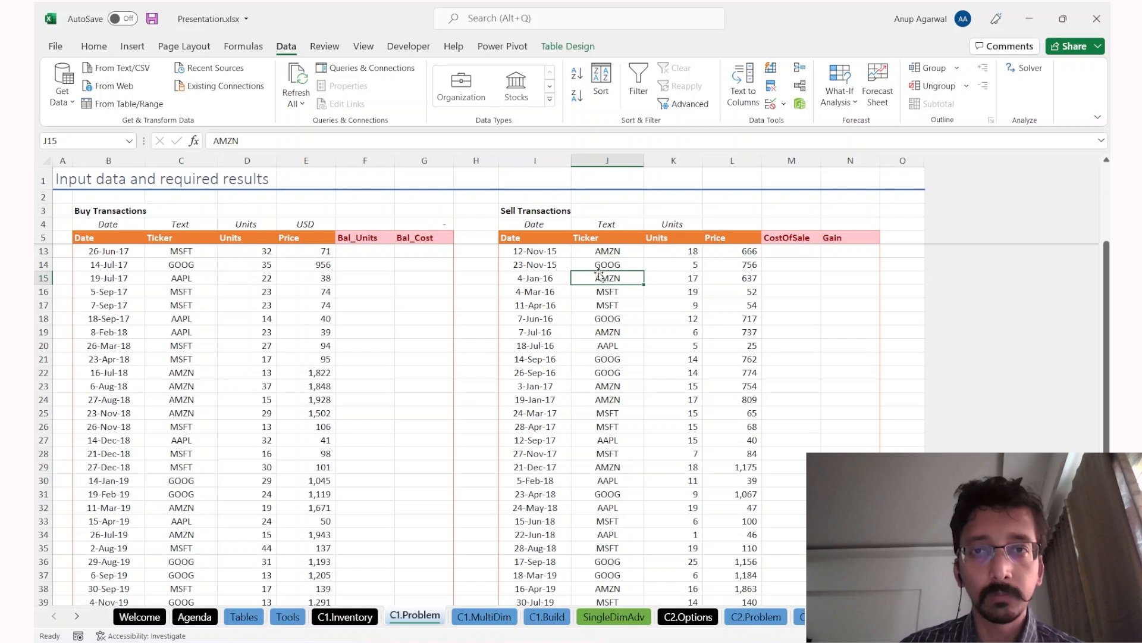
{"action": "left_click", "coordinate": [588, 262]}
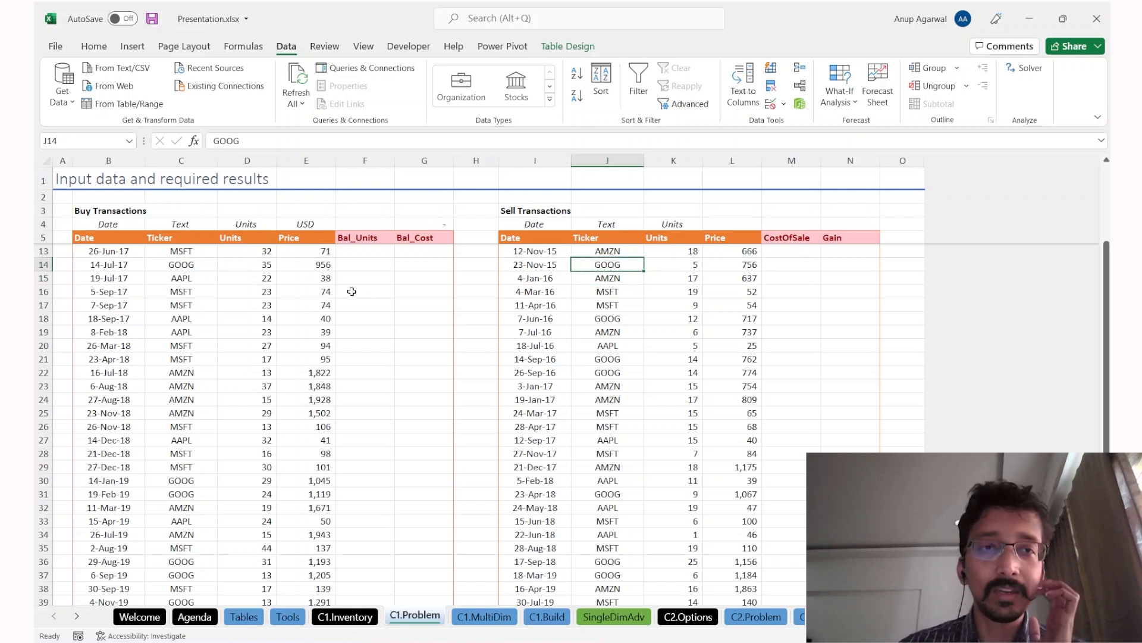
Step: Sort the Buy and Sell tables A to Z by Ticker, then return to the top
{"action": "left_click", "coordinate": [181, 276]}
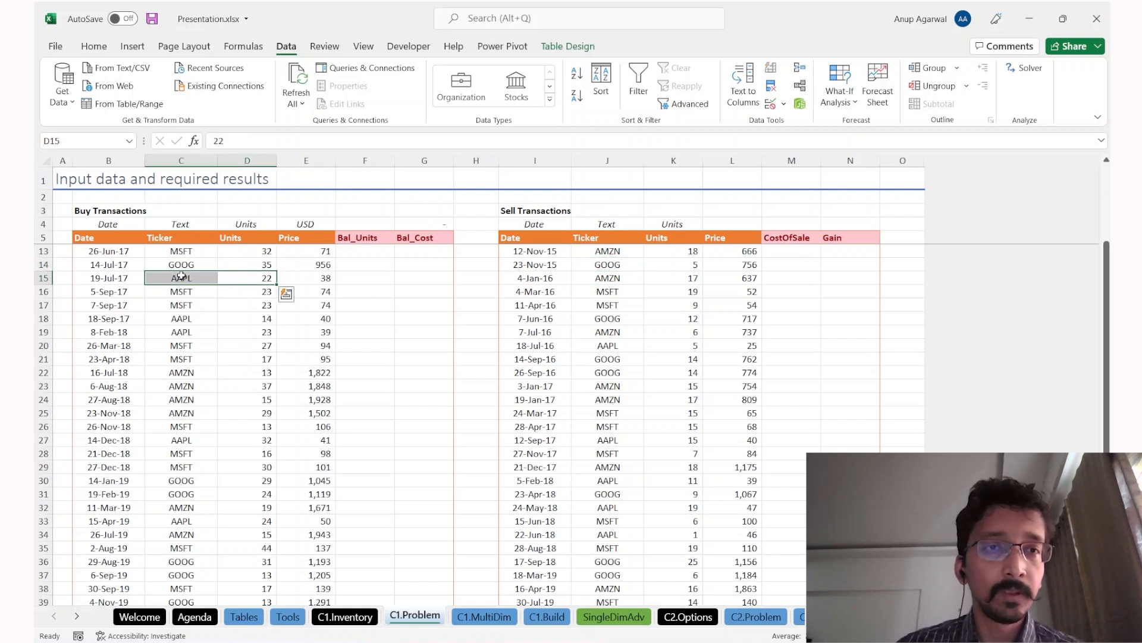
{"action": "left_click", "coordinate": [577, 73]}
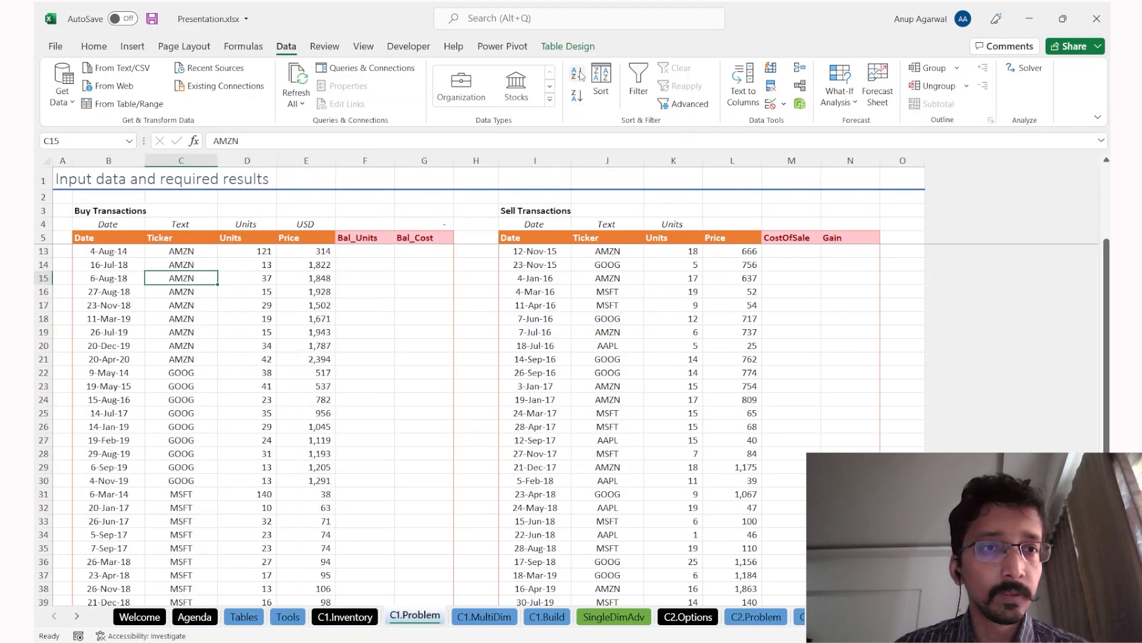
{"action": "left_click", "coordinate": [619, 275]}
{"action": "left_click", "coordinate": [577, 73]}
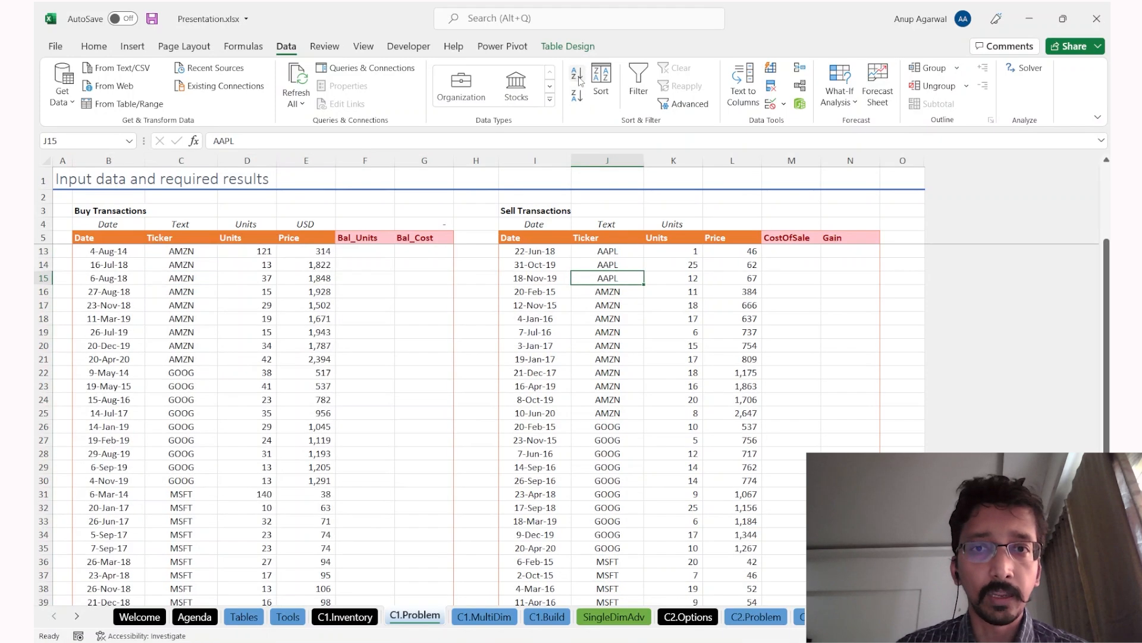
{"action": "scroll", "coordinate": [176, 362], "scroll_direction": "up", "scroll_amount": 3}
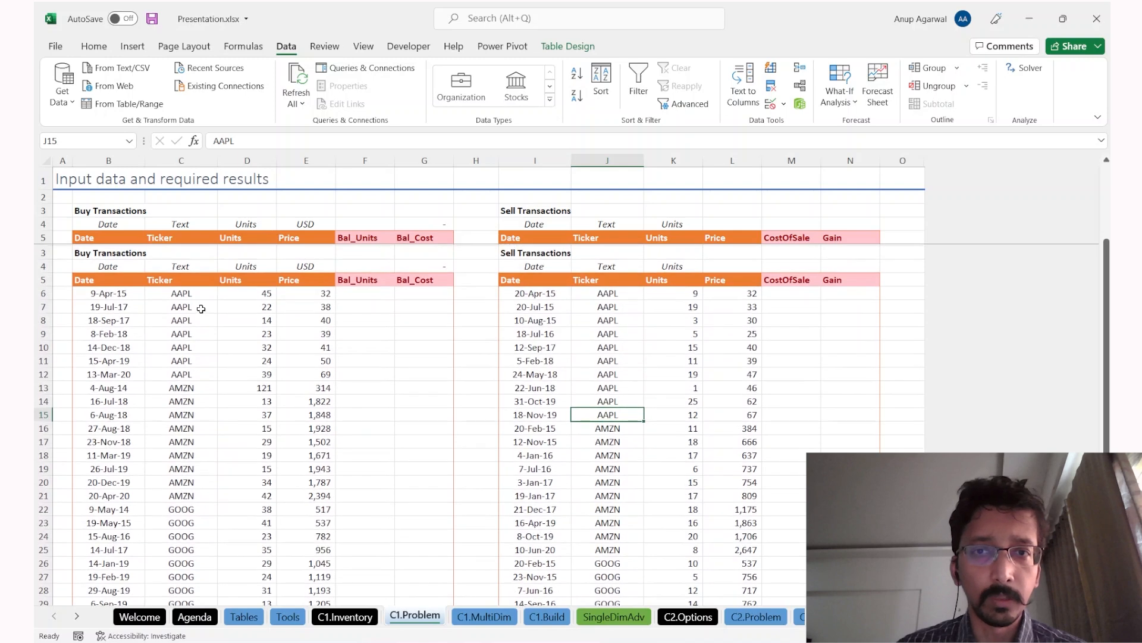
{"action": "left_click", "coordinate": [201, 307]}
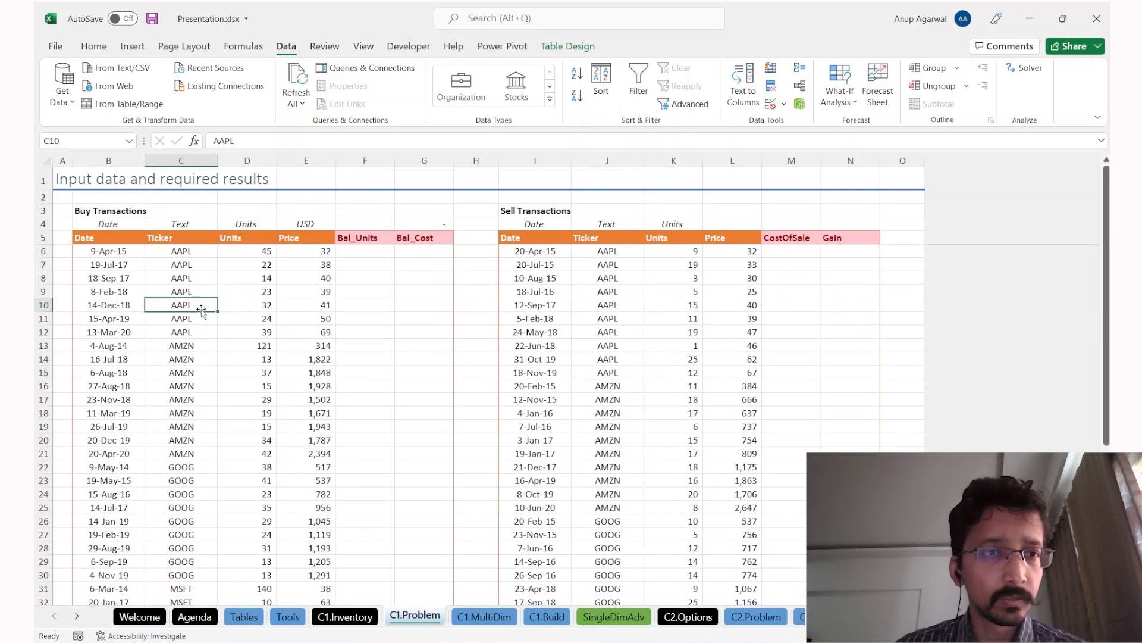
Step: Select the AAPL buy rows and the AAPL sell rows I6:L15
{"action": "left_click", "coordinate": [190, 347]}
{"action": "key", "text": "Up"}
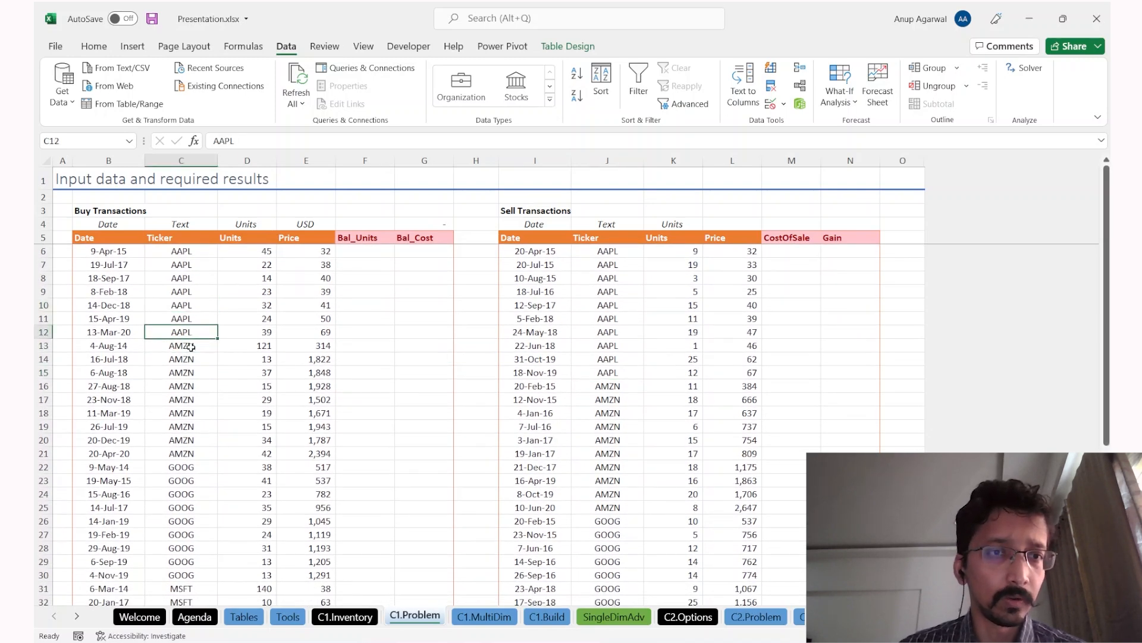
{"action": "key", "text": "ctrl+shift+Up"}
{"action": "key", "text": "shift+Down"}
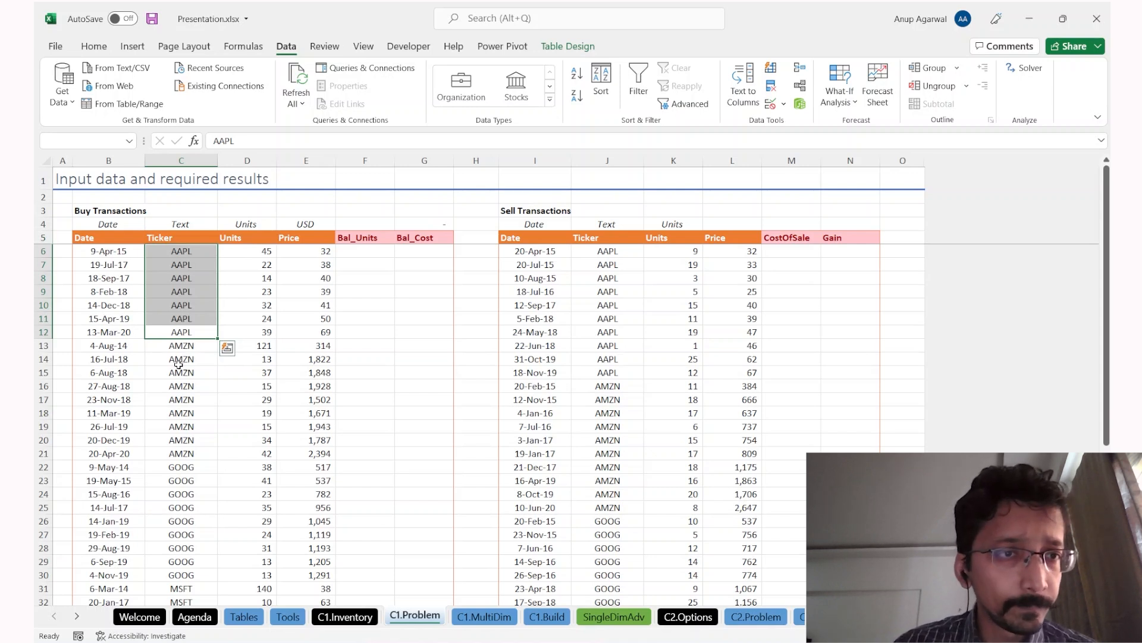
{"action": "key", "text": "shift+Left"}
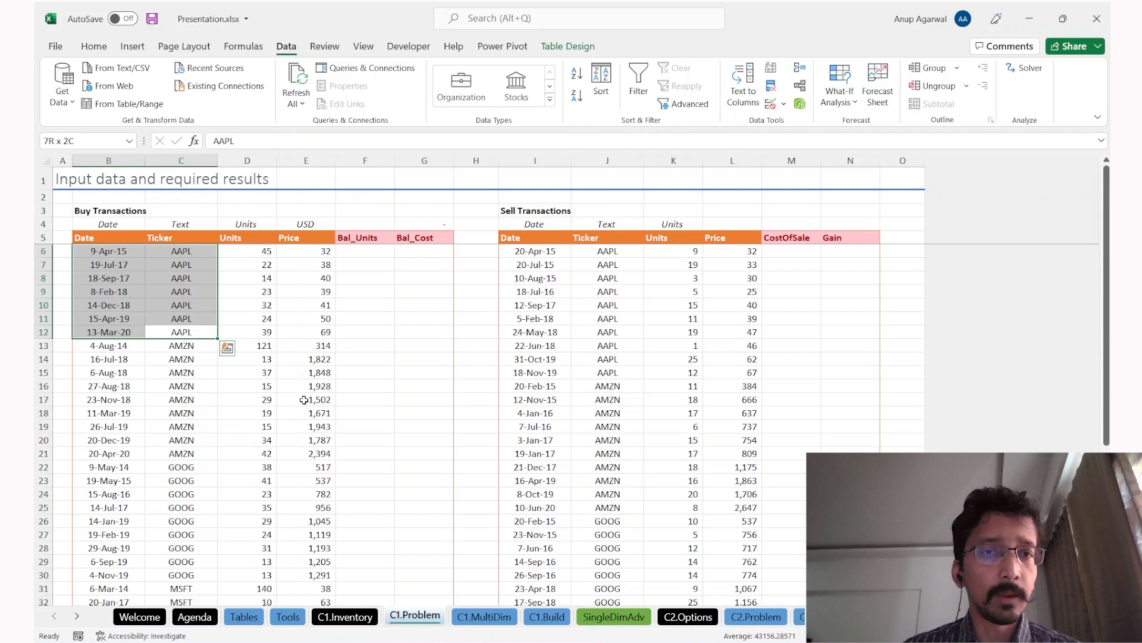
{"action": "key", "text": "shift+space"}
{"action": "left_click_drag", "start_coordinate": [538, 373], "coordinate": [741, 252]}
{"action": "key", "text": "shift+space"}
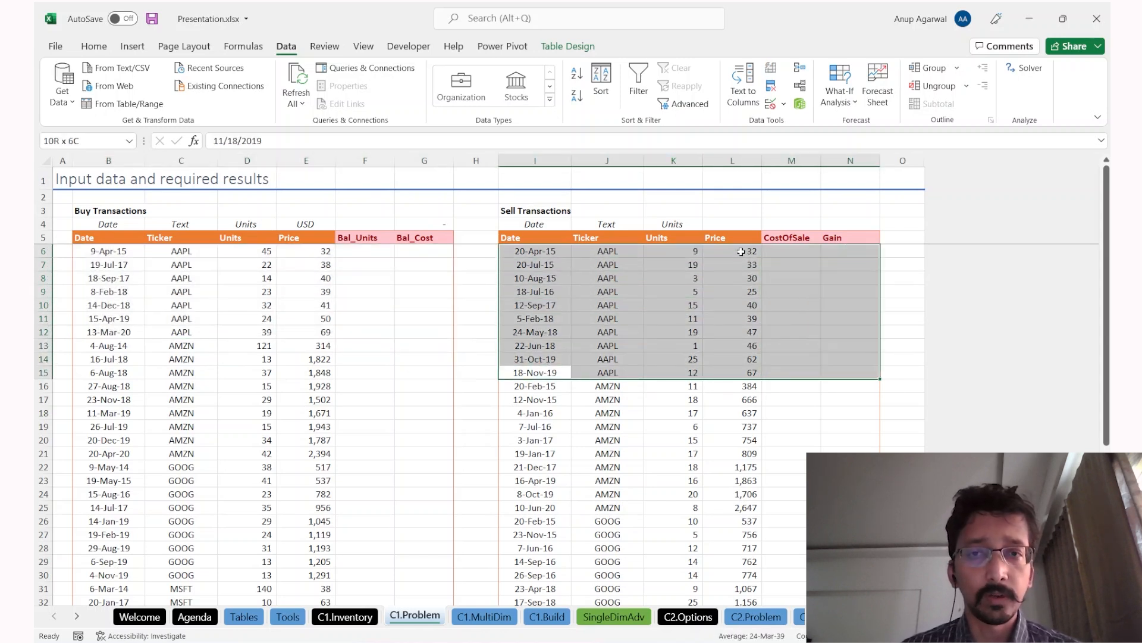
Step: Copy the AAPL buy lots with their Date, Ticker, Units and Price headers (B5:E12)
{"action": "left_click", "coordinate": [196, 333]}
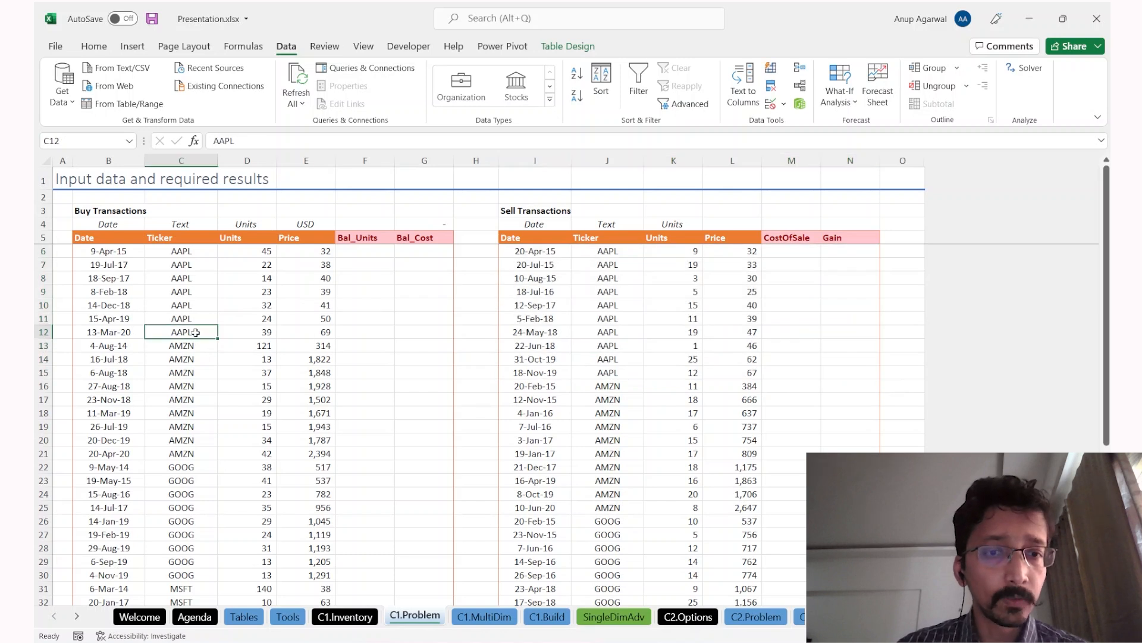
{"action": "key", "text": "Left"}
{"action": "key", "text": "shift+Up"}
{"action": "key", "text": "shift+Up"}
{"action": "key", "text": "shift+Up"}
{"action": "key", "text": "shift+Up"}
{"action": "key", "text": "shift+Up"}
{"action": "key", "text": "shift+Up"}
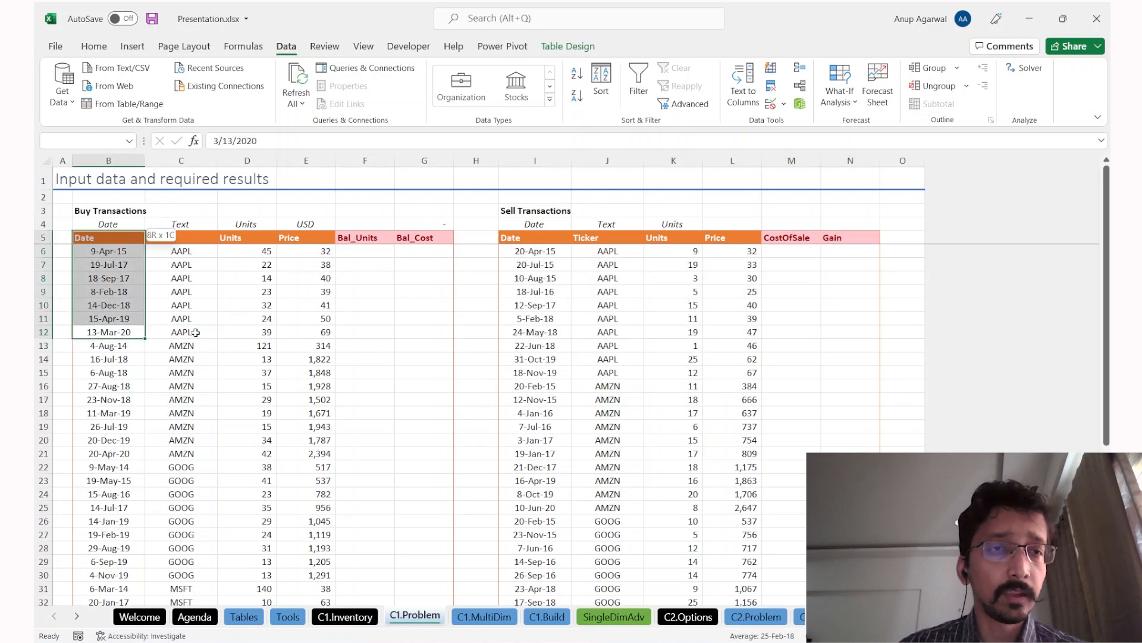
{"action": "key", "text": "shift+Up"}
{"action": "key", "text": "shift+Right"}
{"action": "key", "text": "shift+Right"}
{"action": "key", "text": "shift+Right"}
{"action": "key", "text": "ctrl+c"}
Step: Paste the AAPL buy lots as values at B7 on C1.MultiDim and format B8:B14 as dates
{"action": "key", "text": "ctrl+Page_Down"}
{"action": "key", "text": "Right"}
{"action": "key", "text": "Down"}
{"action": "key", "text": "Down"}
{"action": "key", "text": "Down"}
{"action": "key", "text": "Down"}
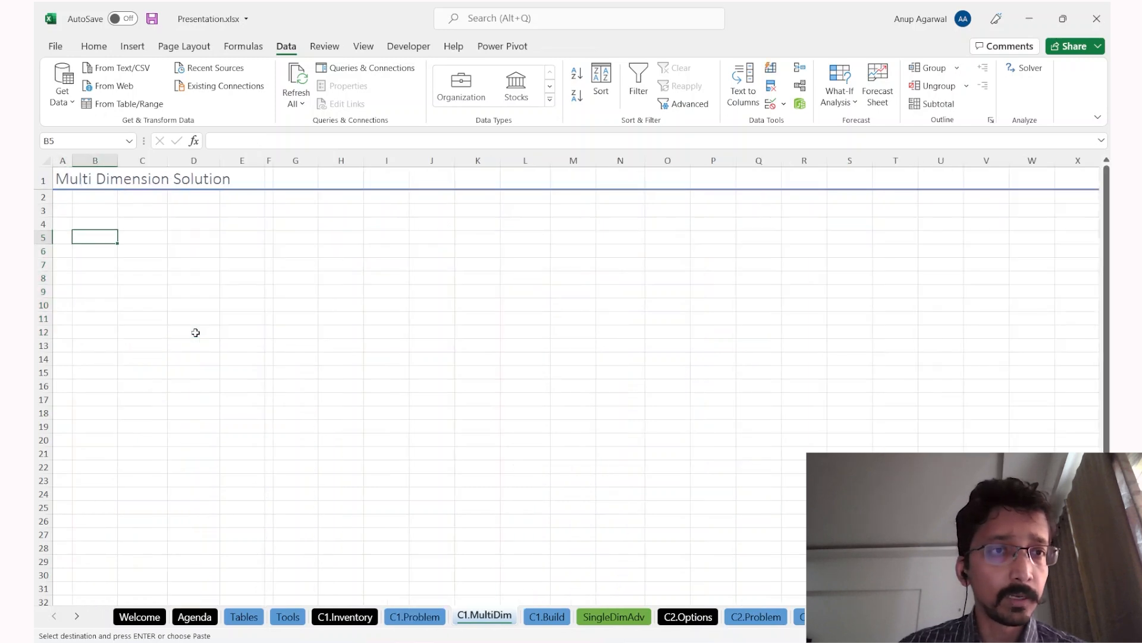
{"action": "key", "text": "ctrl+alt+v"}
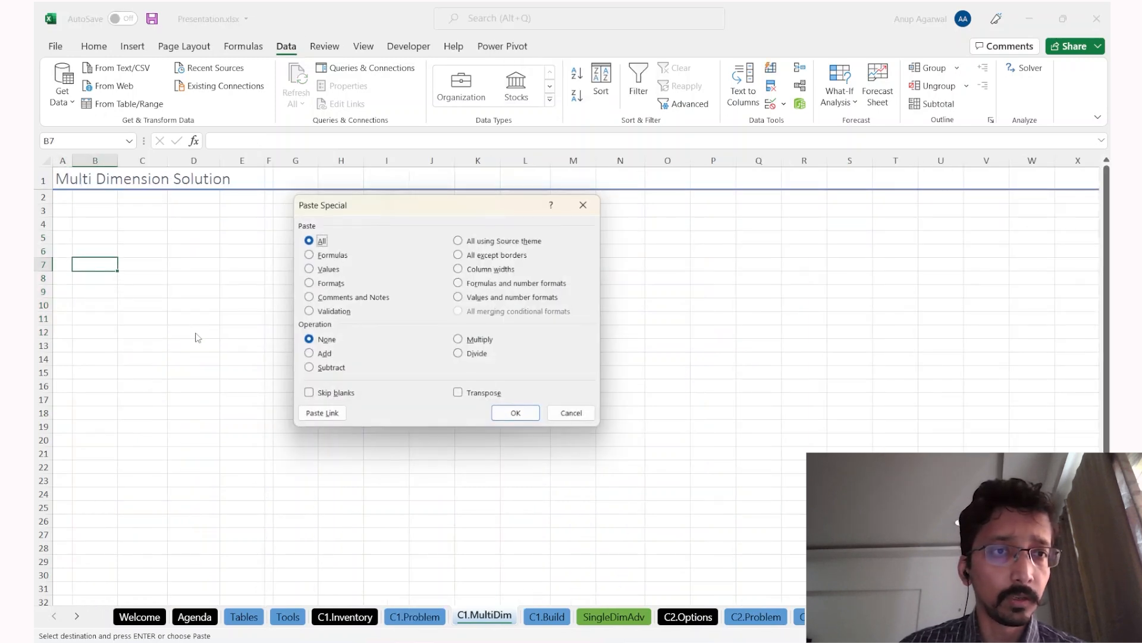
{"action": "key", "text": "v"}
{"action": "key", "text": "Return"}
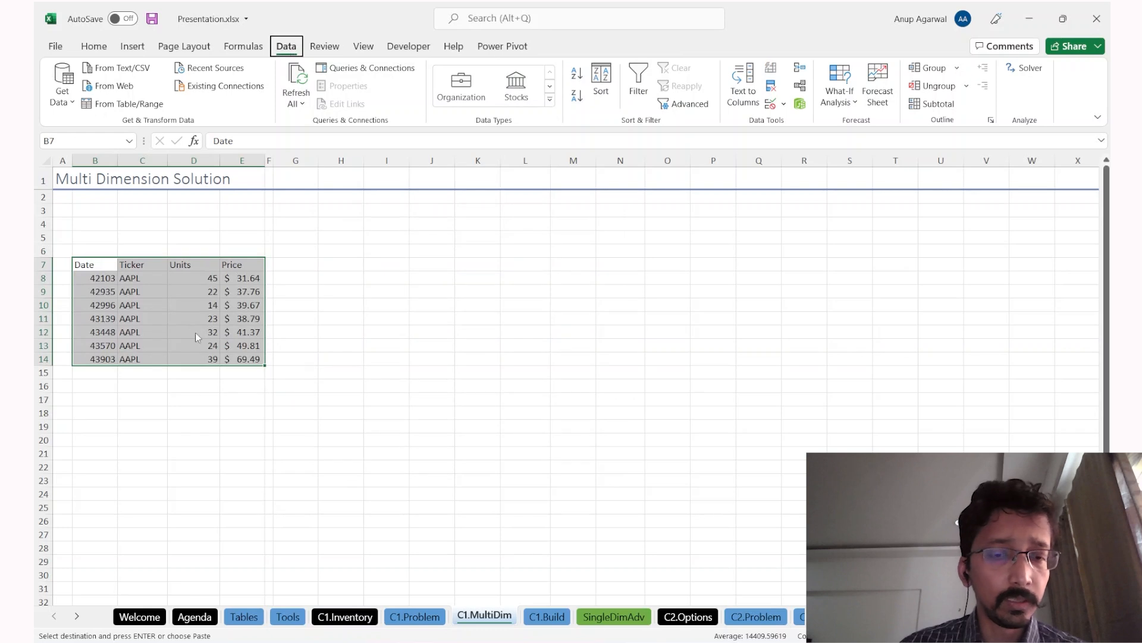
{"action": "key", "text": "Down"}
{"action": "key", "text": "ctrl+shift+Down"}
{"action": "key", "text": "ctrl+shift+3"}
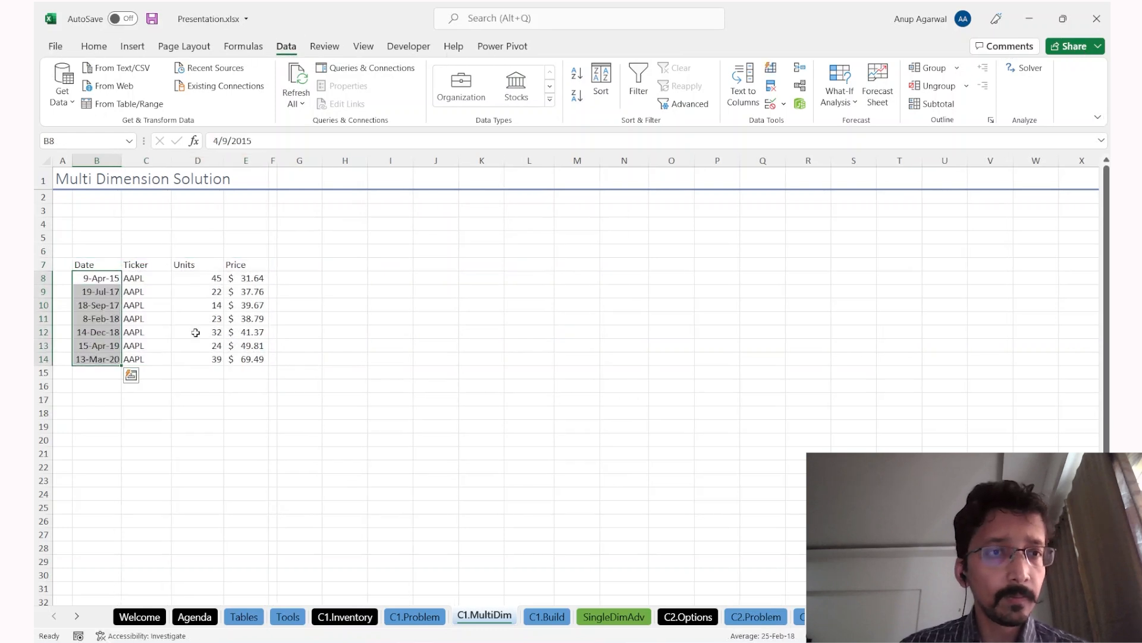
Step: Centre and underline the Date, Ticker, Units and Price headers in B7:E7
{"action": "key", "text": "Right"}
{"action": "key", "text": "Right"}
{"action": "key", "text": "Up"}
{"action": "key", "text": "Left"}
{"action": "key", "text": "Left"}
{"action": "key", "text": "ctrl+shift+Right"}
{"action": "key", "text": "alt+h"}
{"action": "key", "text": "j"}
{"action": "key", "text": "Return"}
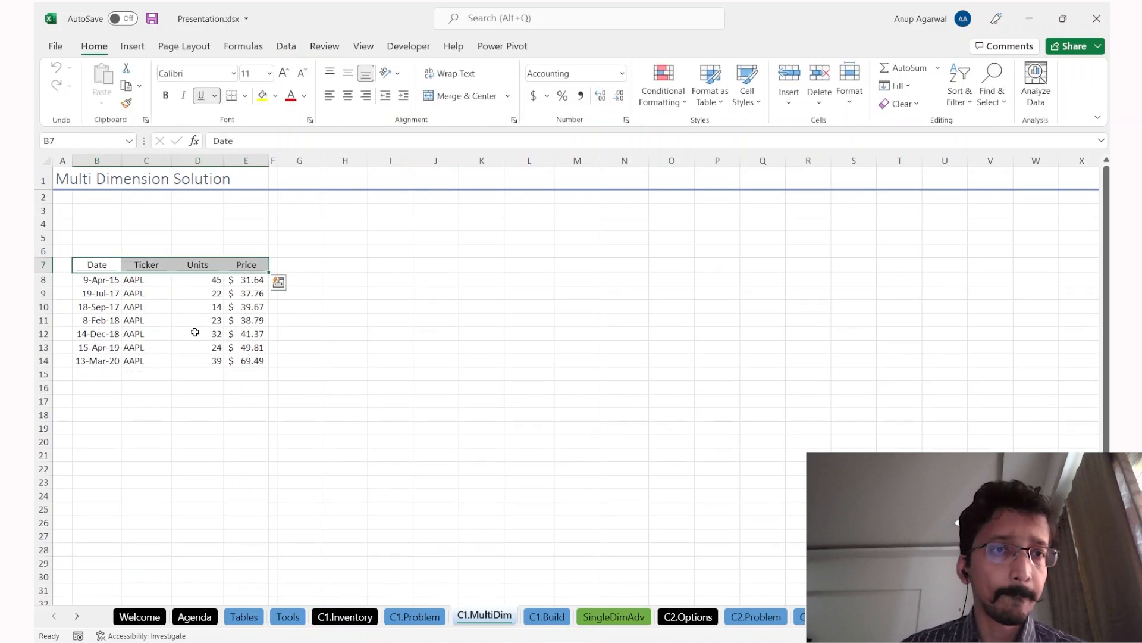
Step: Copy the AAPL sale rows ending at I15:L15 from the sell table on C1.Problem
{"action": "key", "text": "ctrl+Page_Up"}
{"action": "key", "text": "Right"}
{"action": "key", "text": "Right"}
{"action": "key", "text": "Right"}
{"action": "key", "text": "Right"}
{"action": "key", "text": "Right"}
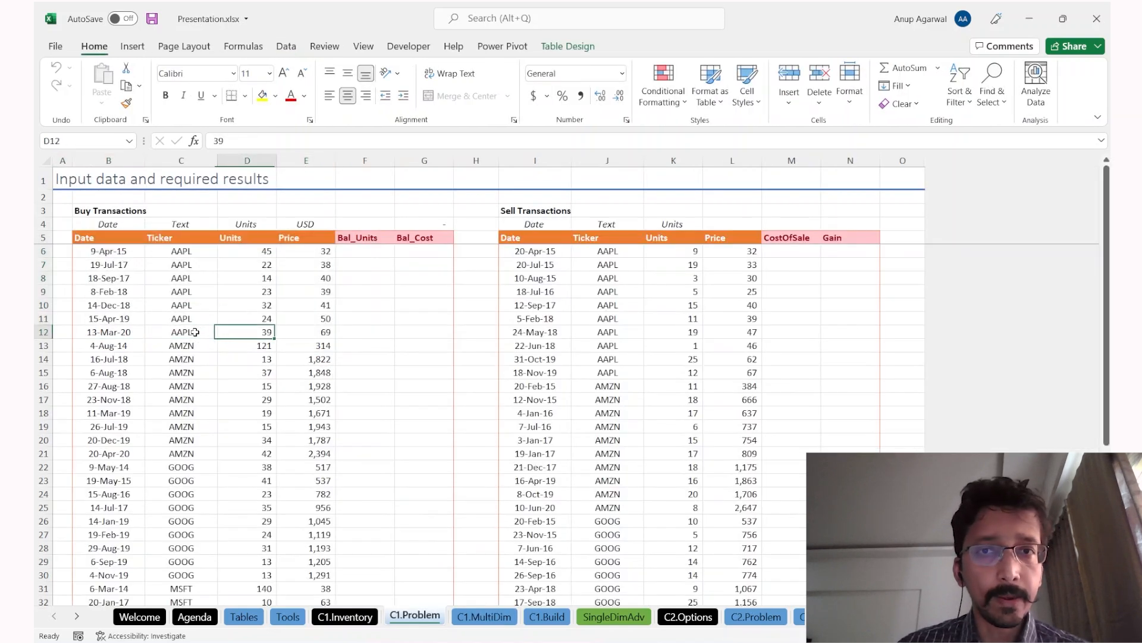
{"action": "key", "text": "Right"}
{"action": "key", "text": "Right"}
{"action": "key", "text": "Down"}
{"action": "key", "text": "Down"}
{"action": "key", "text": "Down"}
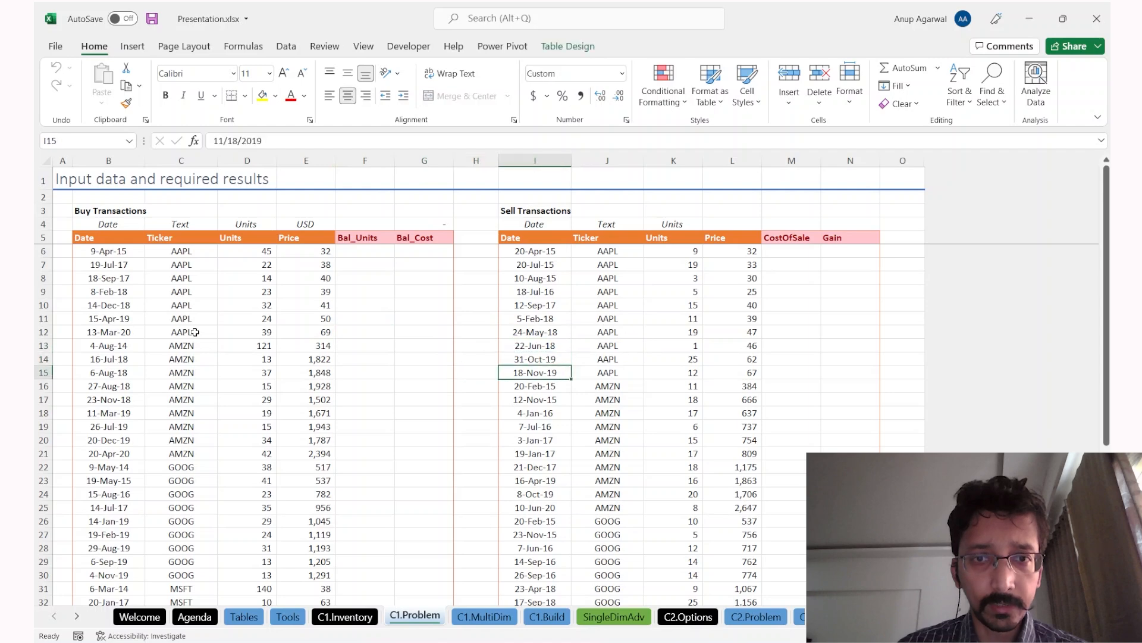
{"action": "key", "text": "ctrl+shift+Right"}
{"action": "key", "text": "shift+Up"}
{"action": "key", "text": "shift+Up"}
{"action": "key", "text": "shift+Up"}
{"action": "key", "text": "shift+Up"}
{"action": "key", "text": "shift+Up"}
{"action": "key", "text": "shift+Up"}
{"action": "key", "text": "shift+Up"}
{"action": "key", "text": "shift+Up"}
{"action": "key", "text": "shift+Up"}
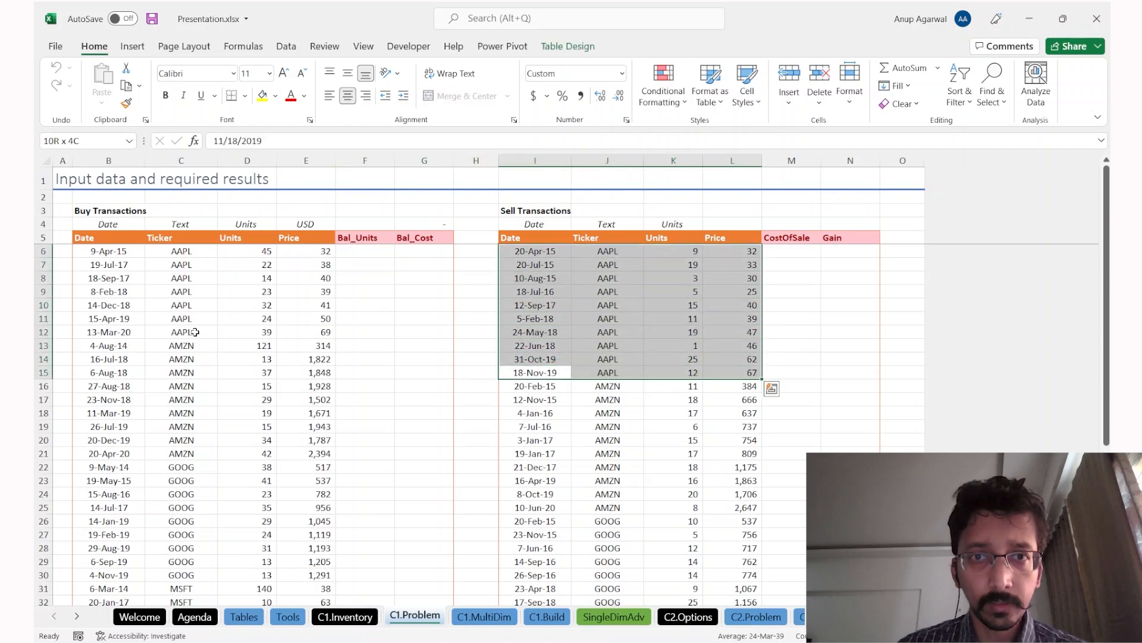
{"action": "key", "text": "ctrl+c"}
Step: Paste the AAPL sales as transposed values at G4 on C1.MultiDim
{"action": "key", "text": "ctrl+Page_Down"}
{"action": "key", "text": "Right"}
{"action": "key", "text": "Right"}
{"action": "key", "text": "Right"}
{"action": "key", "text": "Up"}
{"action": "key", "text": "Up"}
{"action": "key", "text": "Up"}
{"action": "key", "text": "Right"}
{"action": "key", "text": "Right"}
{"action": "key", "text": "Right"}
{"action": "key", "text": "Left"}
{"action": "key", "text": "Right"}
{"action": "key", "text": "alt+e"}
{"action": "key", "text": "s"}
{"action": "key", "text": "v"}
{"action": "key", "text": "e"}
{"action": "key", "text": "Return"}
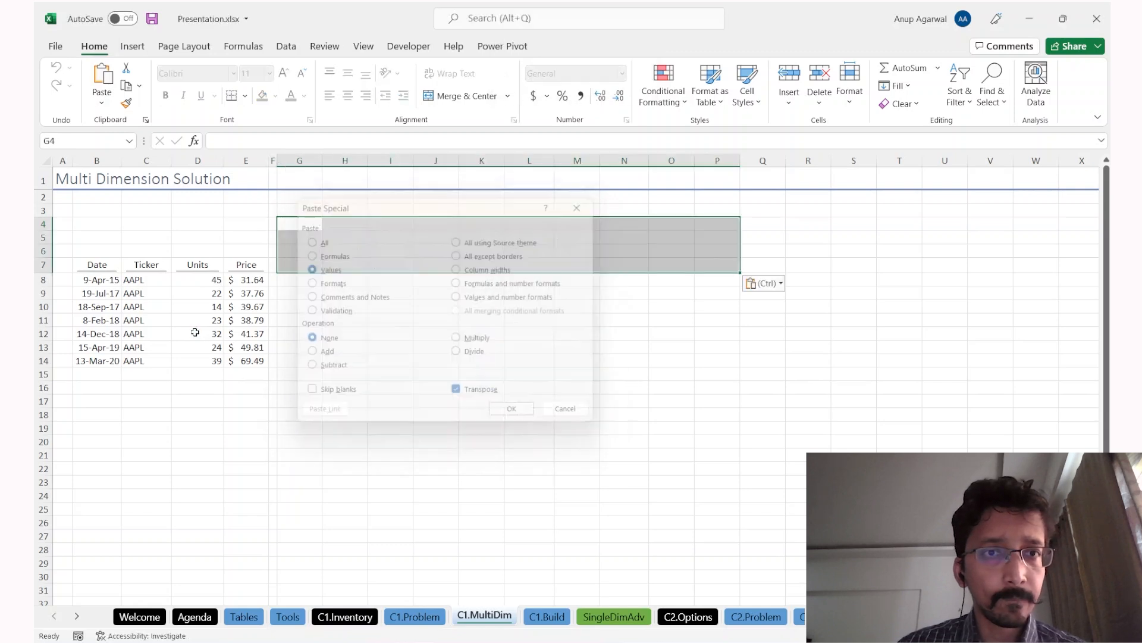
Step: Format the transposed sale serials as dates and move the sell block to H4:Q7
{"action": "key", "text": "Right"}
{"action": "key", "text": "Left"}
{"action": "key", "text": "ctrl+shift+Right"}
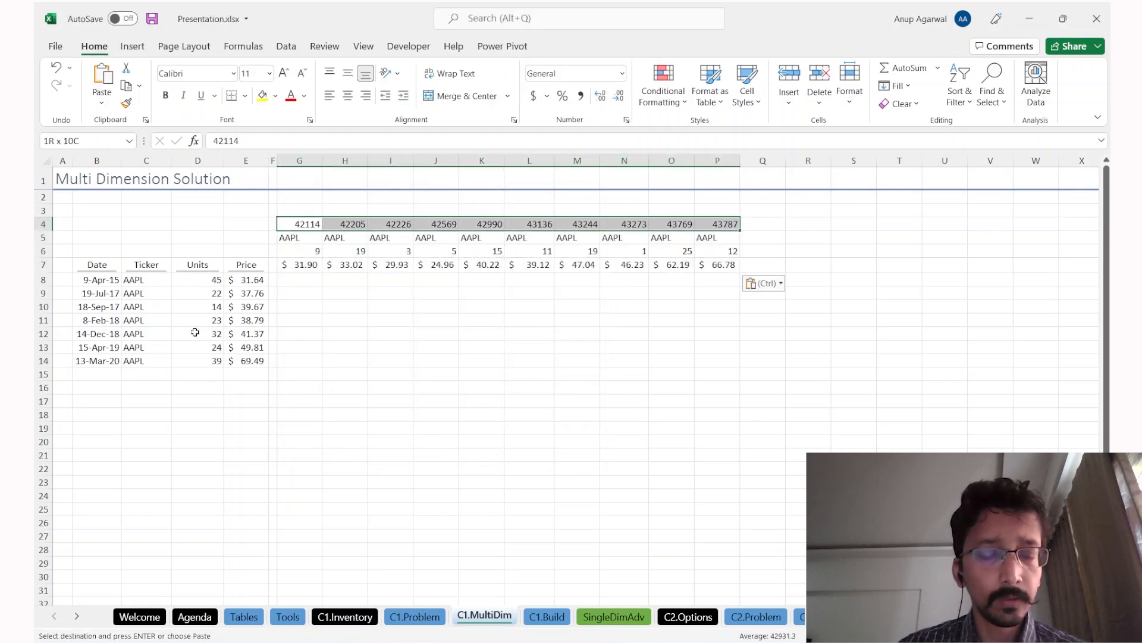
{"action": "key", "text": "ctrl+shift+3"}
{"action": "key", "text": "Right"}
{"action": "key", "text": "Left"}
{"action": "key", "text": "ctrl+shift+Right"}
{"action": "key", "text": "ctrl+shift+Down"}
{"action": "key", "text": "ctrl+x"}
{"action": "key", "text": "Right"}
{"action": "key", "text": "ctrl+v"}
Step: Widen columns H to Q to fit the sale dates, then return to C1.Problem
{"action": "key", "text": "Right"}
{"action": "key", "text": "Left"}
{"action": "key", "text": "ctrl+shift+Right"}
{"action": "key", "text": "ctrl+space"}
{"action": "left_click_drag", "start_coordinate": [372, 156], "coordinate": [376, 156]}
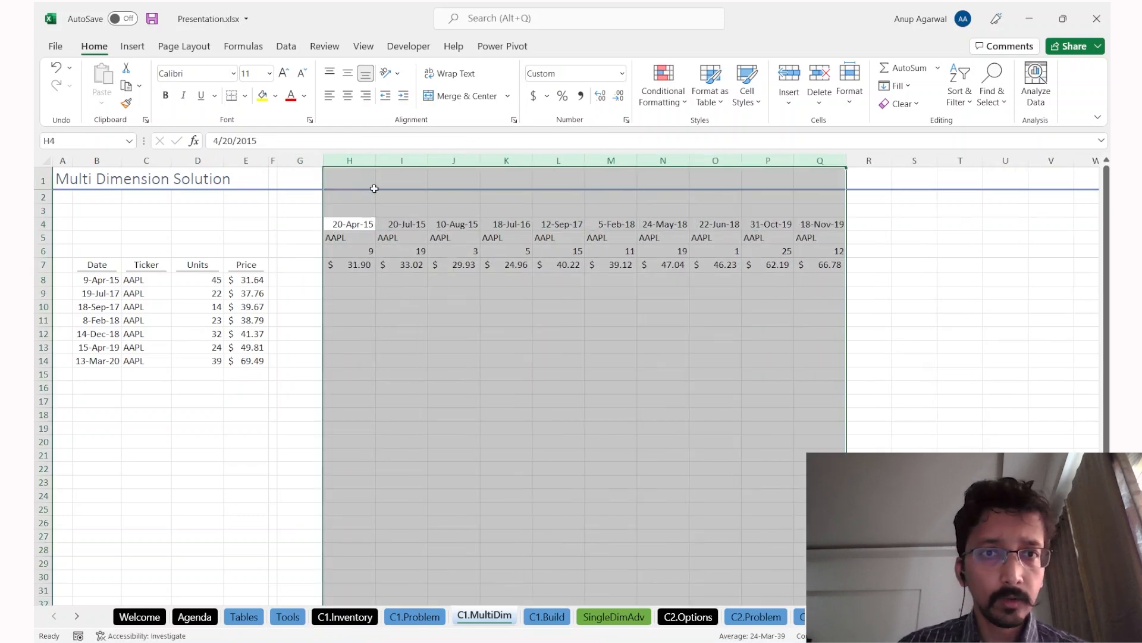
{"action": "left_click", "coordinate": [366, 240]}
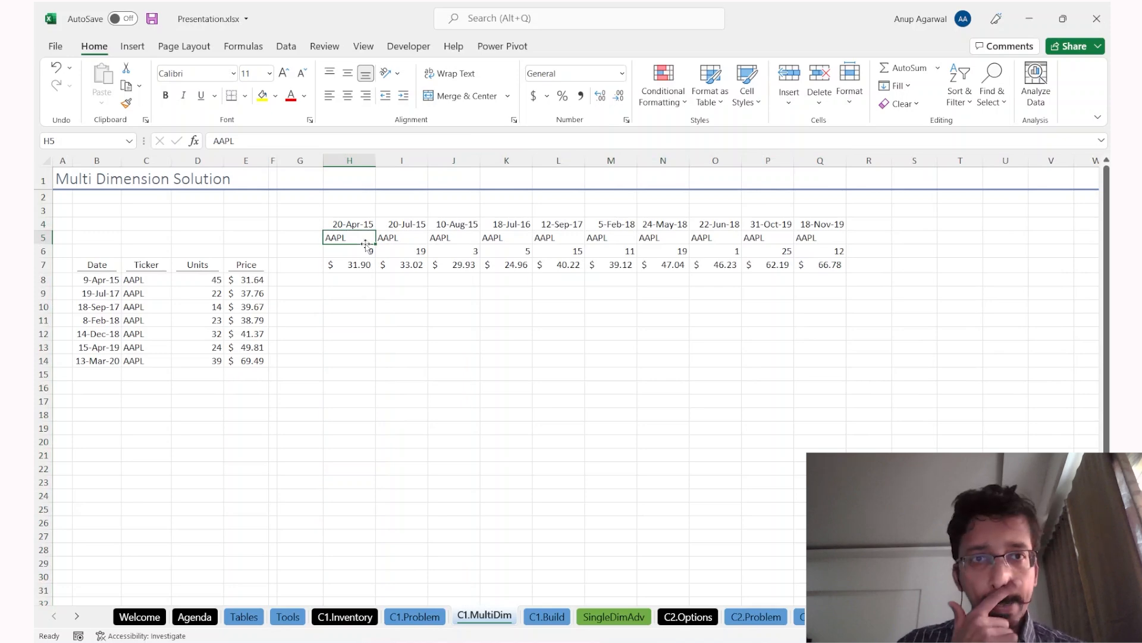
{"action": "key", "text": "ctrl+Page_Up"}
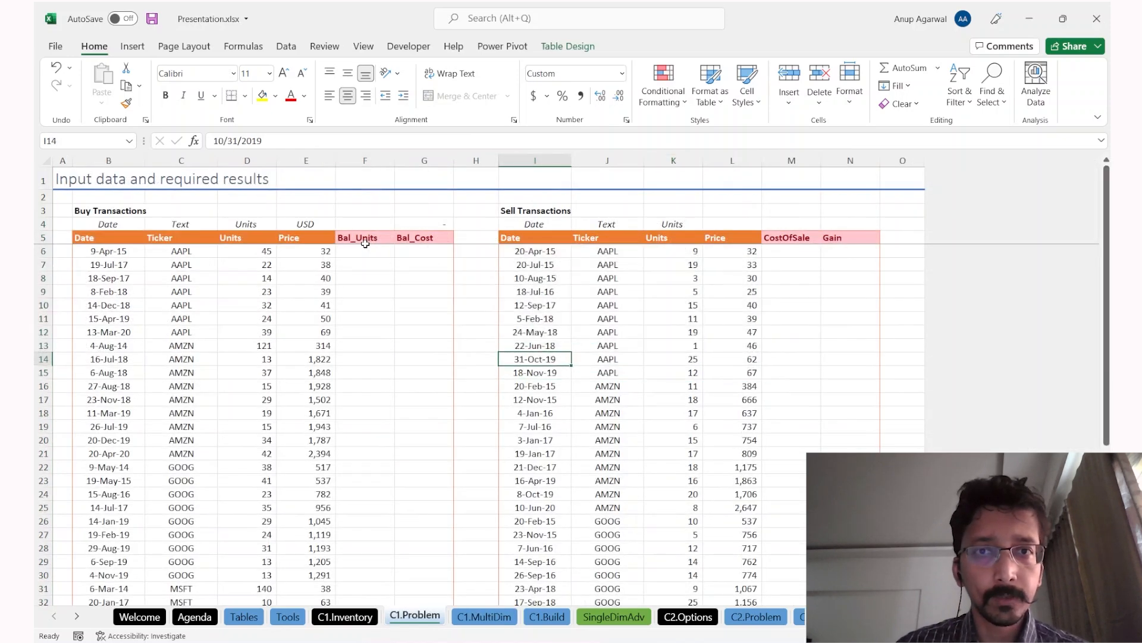
Step: Paste the Date, Ticker, Units and Price sell headers transposed as values into G4:G7
{"action": "key", "text": "shift+Right"}
{"action": "key", "text": "shift+Right"}
{"action": "key", "text": "shift+Right"}
{"action": "key", "text": "ctrl+c"}
{"action": "key", "text": "ctrl+Page_Down"}
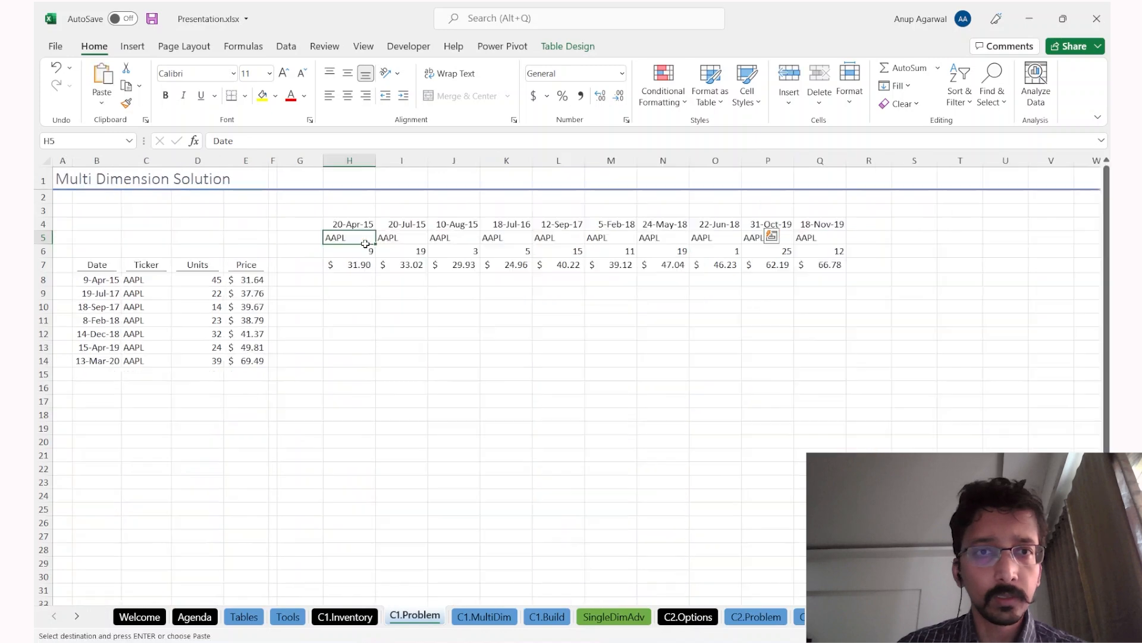
{"action": "key", "text": "Left"}
{"action": "key", "text": "Up"}
{"action": "key", "text": "ctrl+alt+v"}
{"action": "key", "text": "e"}
{"action": "key", "text": "Return"}
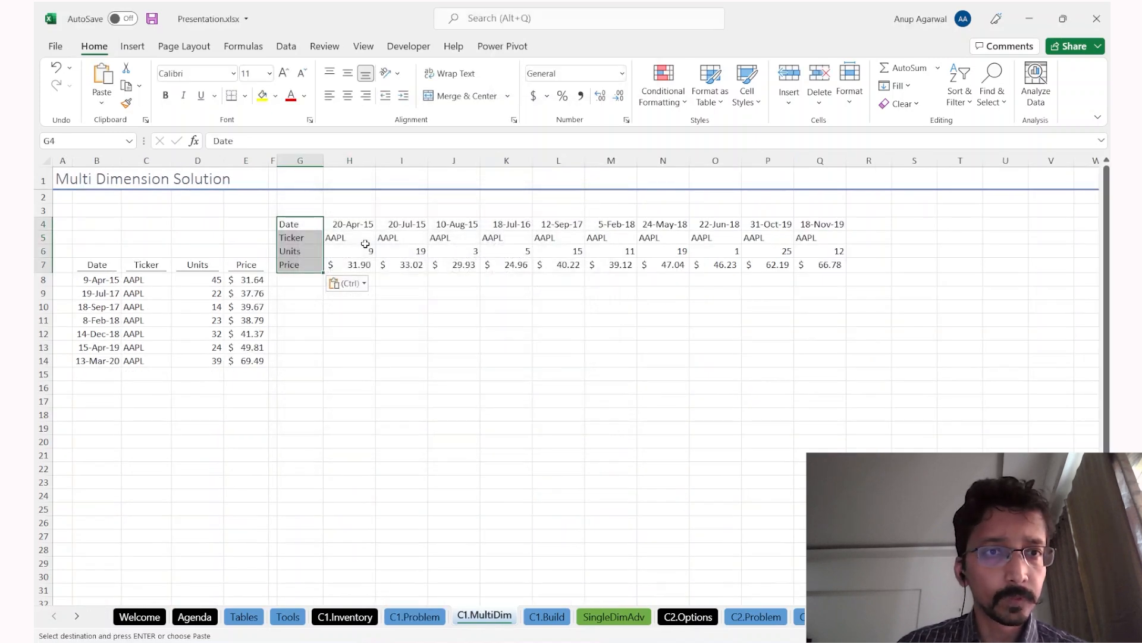
Step: Label B6 'Buy' and centre it across the buy table columns
{"action": "key", "text": "Left"}
{"action": "key", "text": "Left"}
{"action": "key", "text": "Left"}
{"action": "key", "text": "Left"}
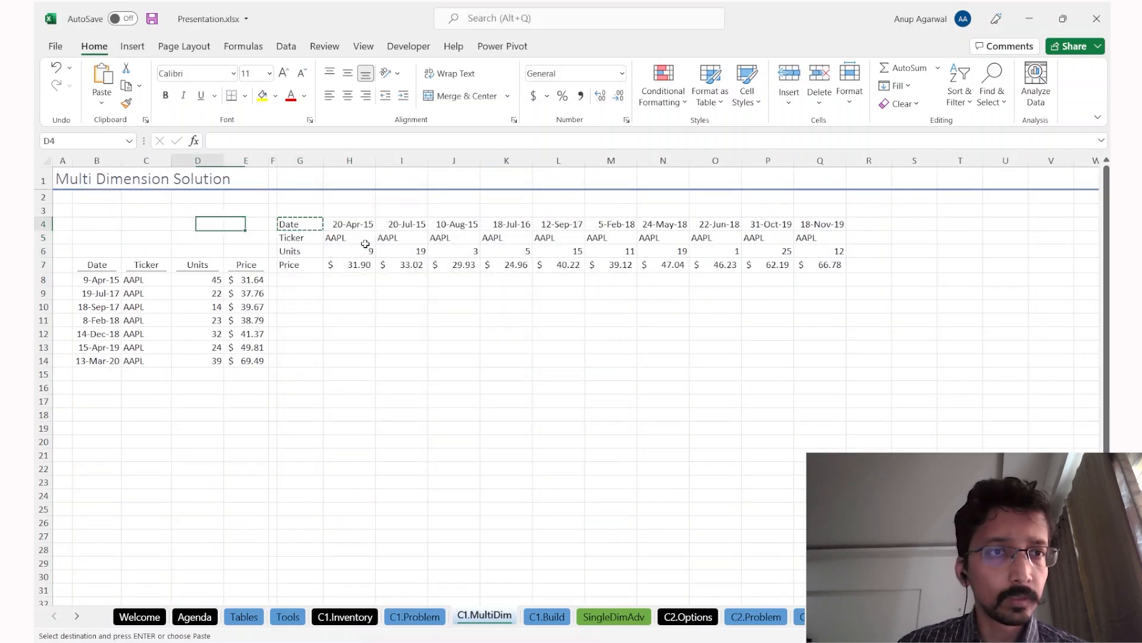
{"action": "key", "text": "Down"}
{"action": "key", "text": "Down"}
{"action": "key", "text": "Left"}
{"action": "key", "text": "Down"}
{"action": "key", "text": "Up"}
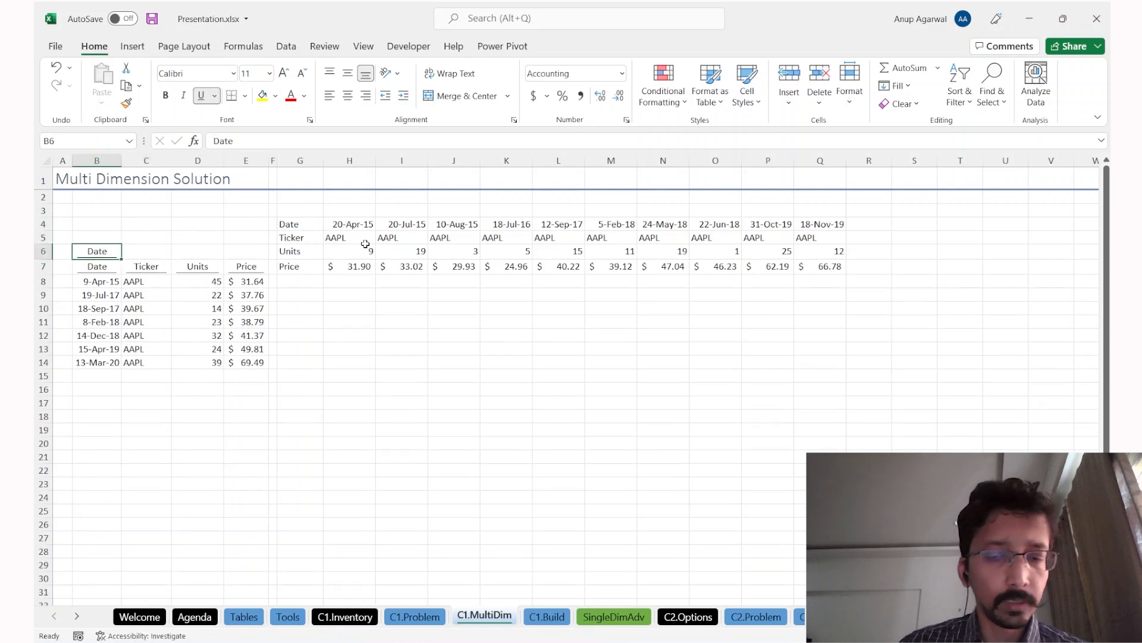
{"action": "type", "text": "B"}
{"action": "key", "text": "Return"}
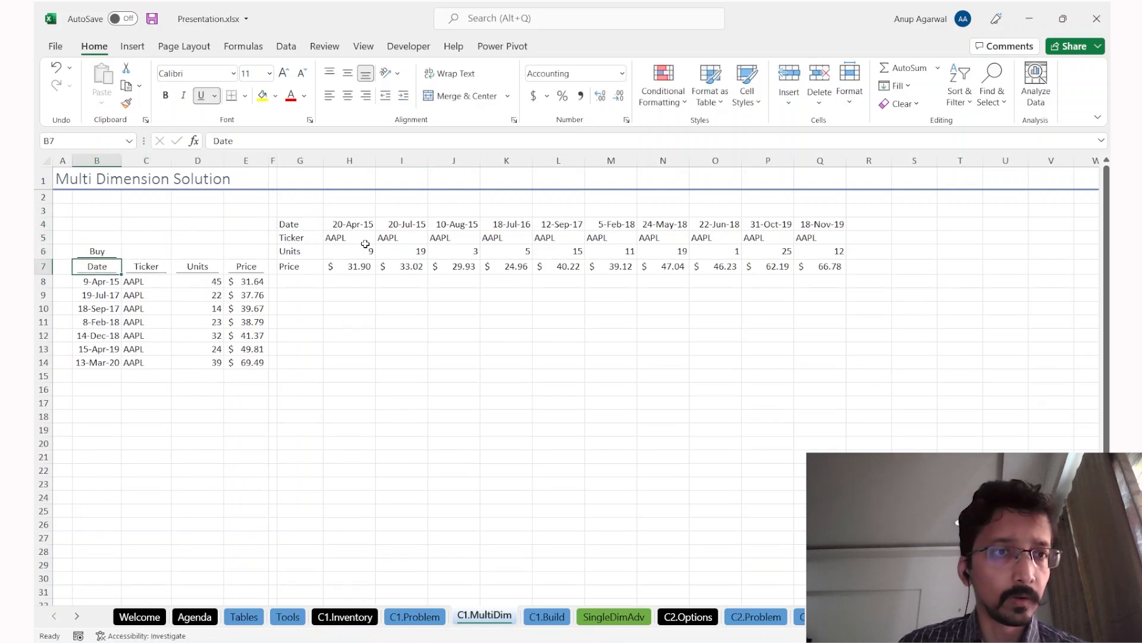
{"action": "key", "text": "Up"}
{"action": "key", "text": "Right"}
{"action": "key", "text": "F4"}
{"action": "key", "text": "shift+Right"}
{"action": "key", "text": "shift+Right"}
{"action": "key", "text": "F4"}
{"action": "key", "text": "Right"}
{"action": "key", "text": "Left"}
{"action": "key", "text": "Left"}
Step: Copy the Buy label to H3, change it to 'Sale', and centre it across H3:Q3
{"action": "key", "text": "ctrl+c"}
{"action": "key", "text": "Right"}
{"action": "key", "text": "Right"}
{"action": "key", "text": "Right"}
{"action": "key", "text": "Up"}
{"action": "key", "text": "Up"}
{"action": "key", "text": "Return"}
{"action": "key", "text": "ctrl+z"}
{"action": "key", "text": "Right"}
{"action": "key", "text": "Return"}
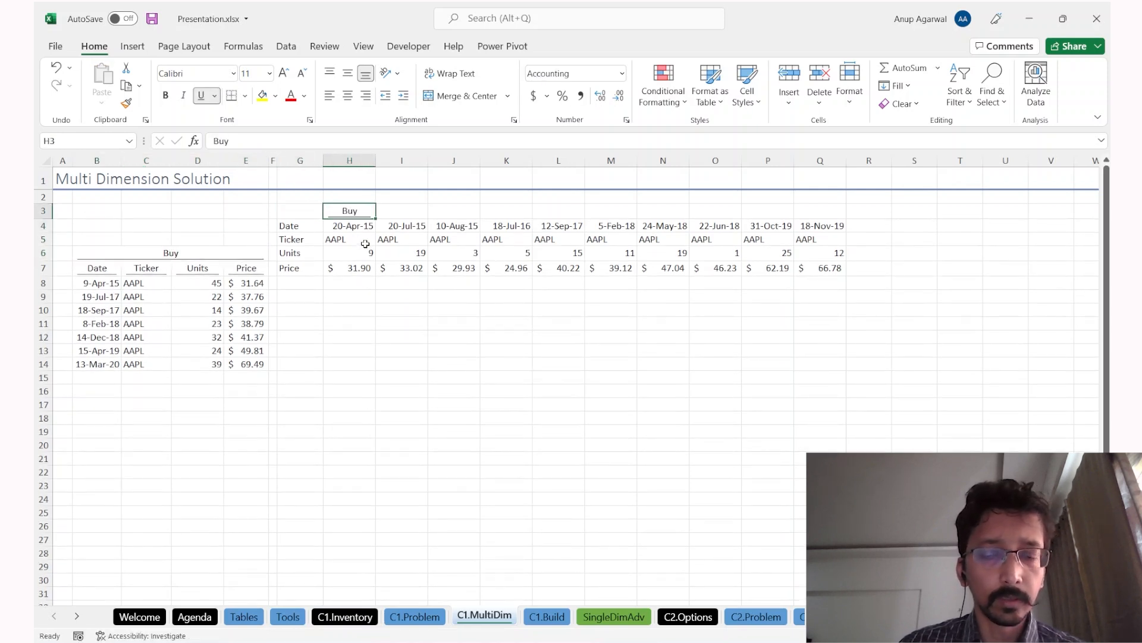
{"action": "type", "text": "S"}
{"action": "key", "text": "Return"}
{"action": "key", "text": "Up"}
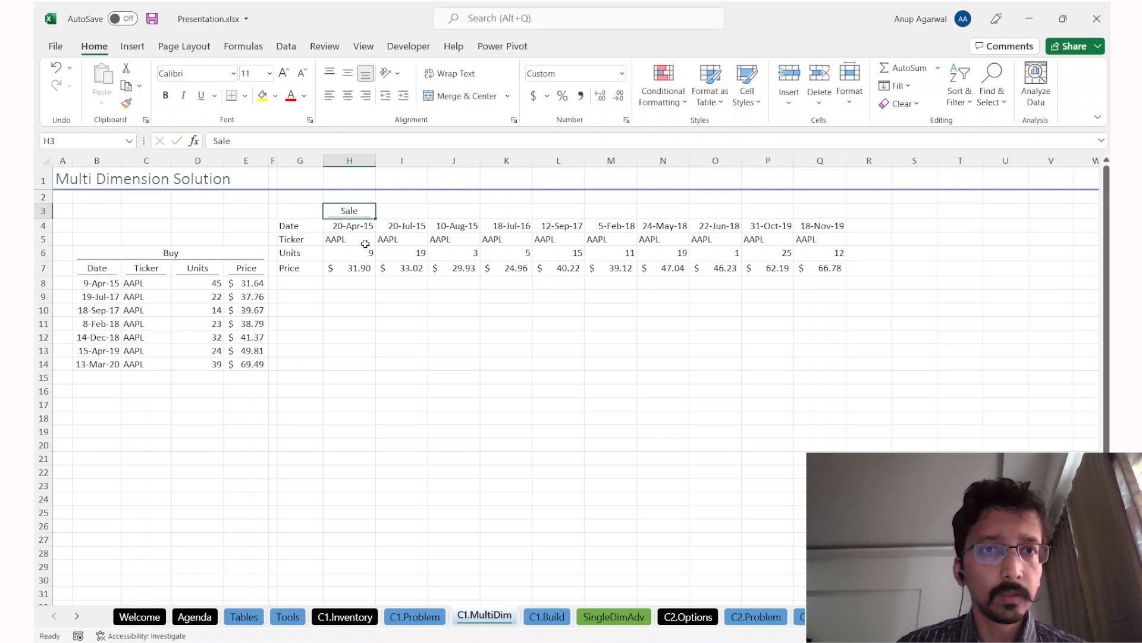
{"action": "key", "text": "shift+Right"}
{"action": "key", "text": "shift+Right"}
{"action": "key", "text": "shift+Right"}
{"action": "key", "text": "Right"}
{"action": "key", "text": "ctrl+r"}
{"action": "key", "text": "shift+Right"}
{"action": "key", "text": "shift+Right"}
{"action": "key", "text": "shift+Right"}
{"action": "key", "text": "shift+Right"}
{"action": "key", "text": "shift+Right"}
{"action": "key", "text": "shift+Right"}
{"action": "key", "text": "shift+Right"}
{"action": "key", "text": "shift+Right"}
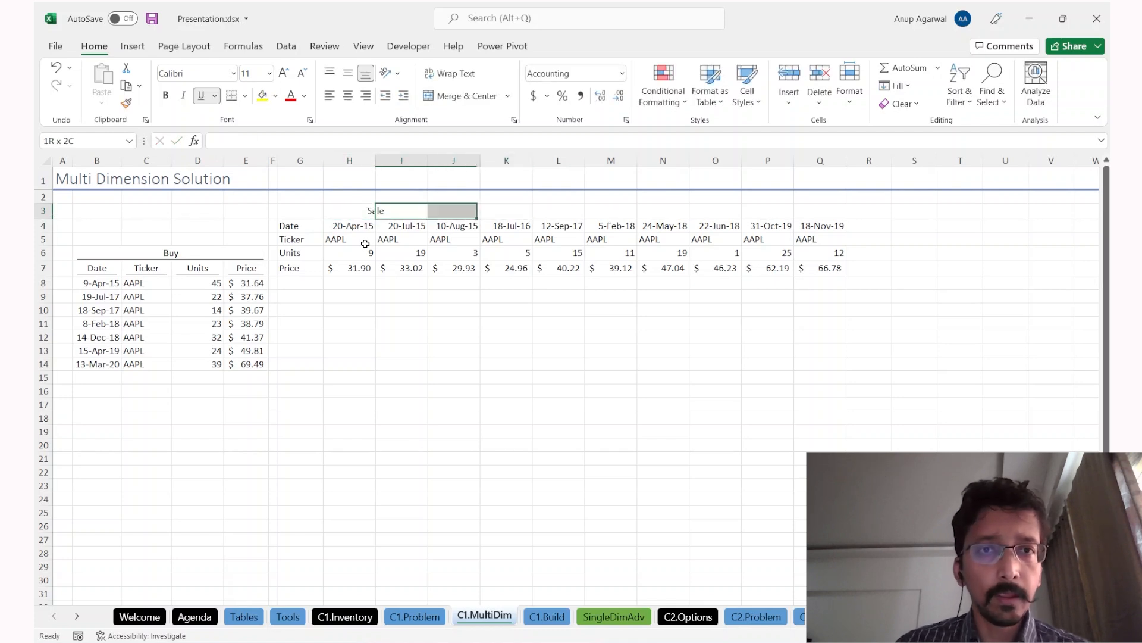
{"action": "key", "text": "ctrl+r"}
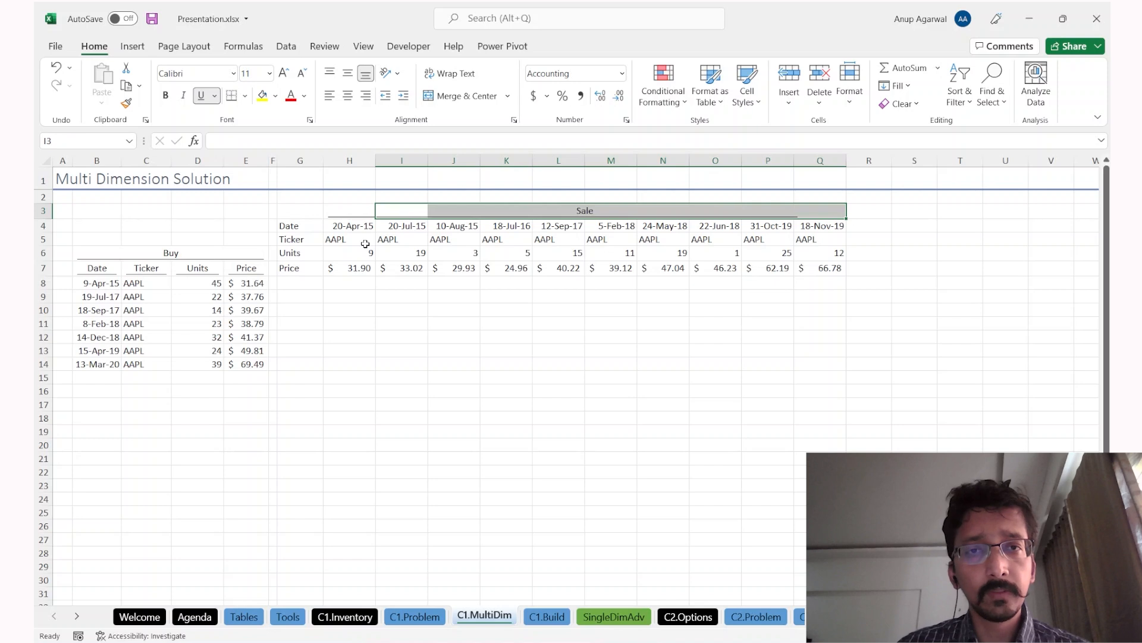
{"action": "key", "text": "Down"}
{"action": "key", "text": "Down"}
{"action": "key", "text": "Down"}
{"action": "key", "text": "Down"}
Step: Insert a blank row above the first Buy lot so the lots start at row 9
{"action": "key", "text": "Left"}
{"action": "key", "text": "Left"}
{"action": "key", "text": "Left"}
{"action": "key", "text": "Left"}
{"action": "key", "text": "Down"}
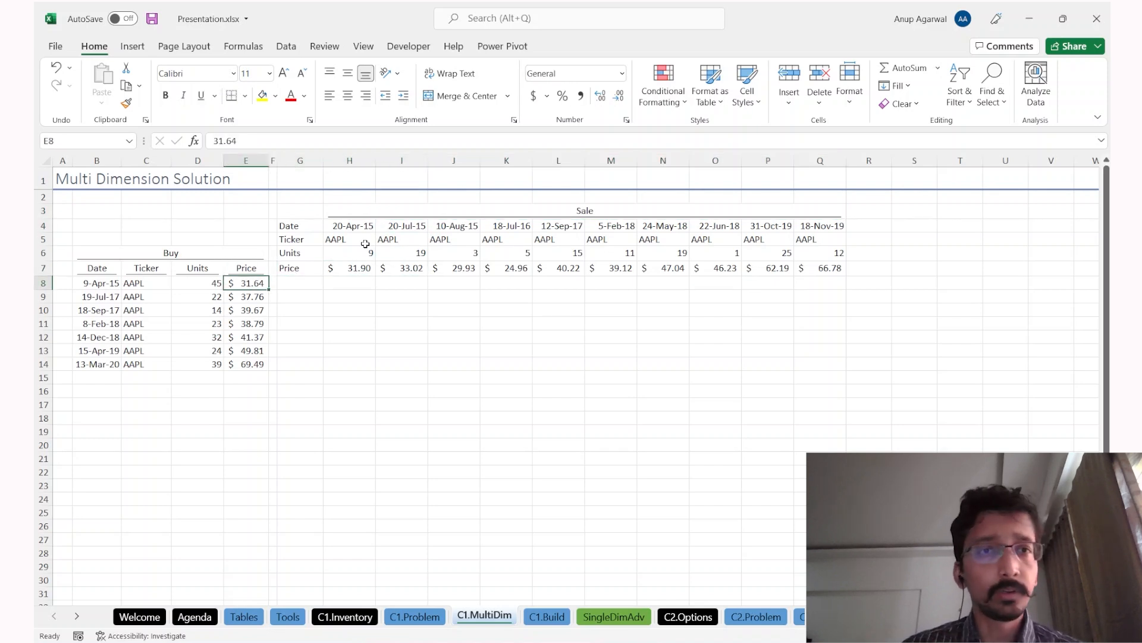
{"action": "key", "text": "shift+space"}
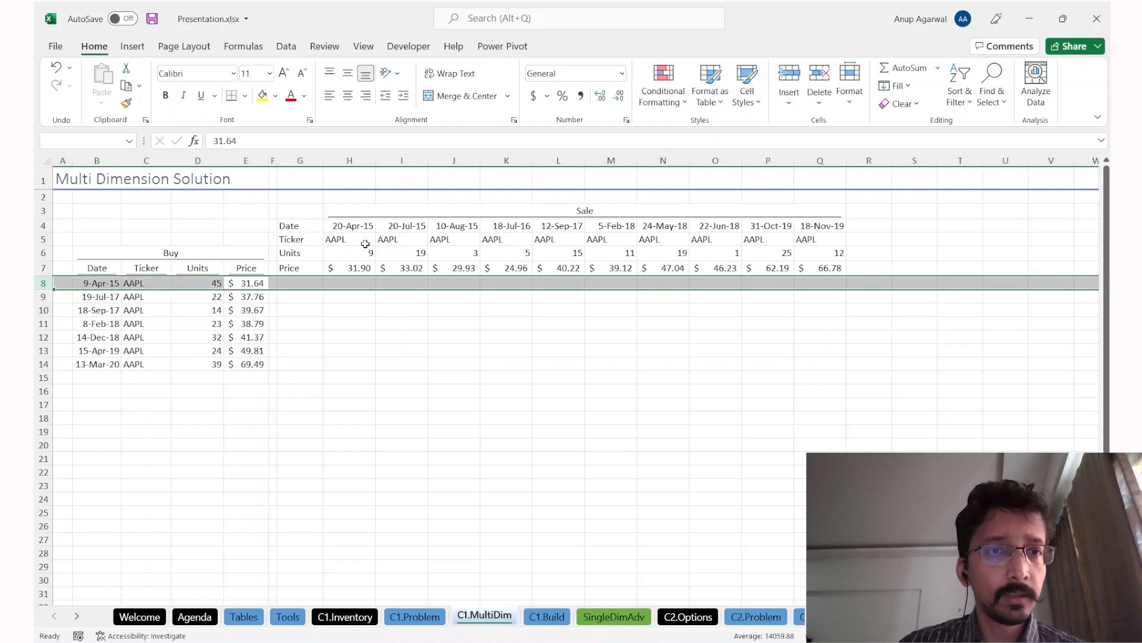
{"action": "key", "text": "ctrl+shift+equal"}
{"action": "key", "text": "Right"}
{"action": "key", "text": "Right"}
{"action": "key", "text": "Right"}
{"action": "key", "text": "Down"}
{"action": "key", "text": "Down"}
Step: Highlight the Buy lots' dates, tickers and units and the sales' Units row, then select H9
{"action": "key", "text": "Up"}
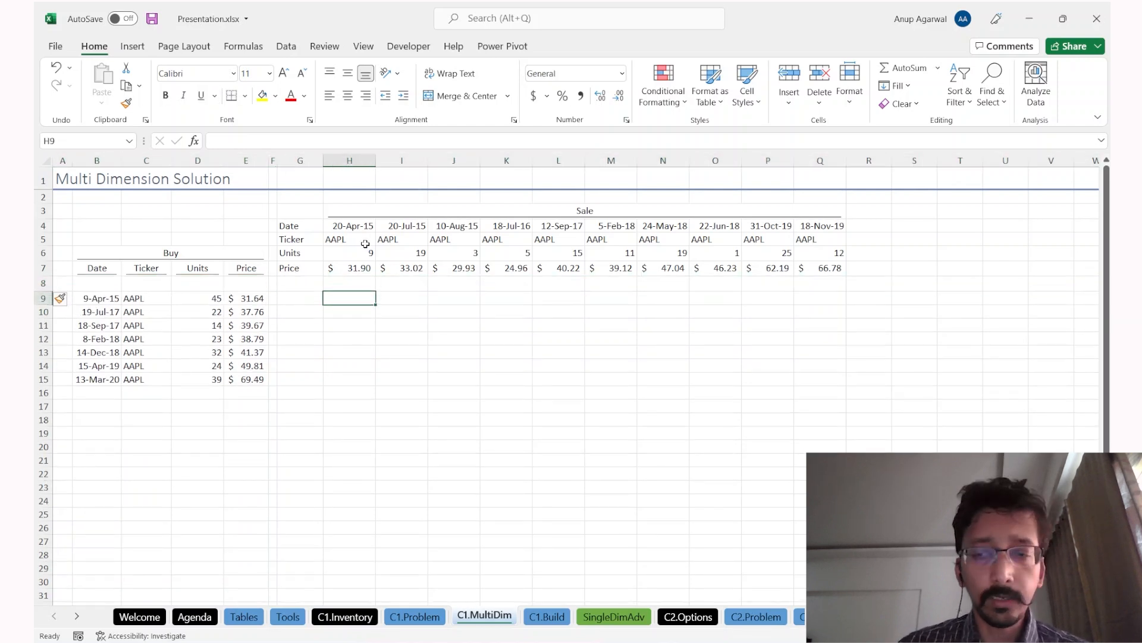
{"action": "type", "text": "="}
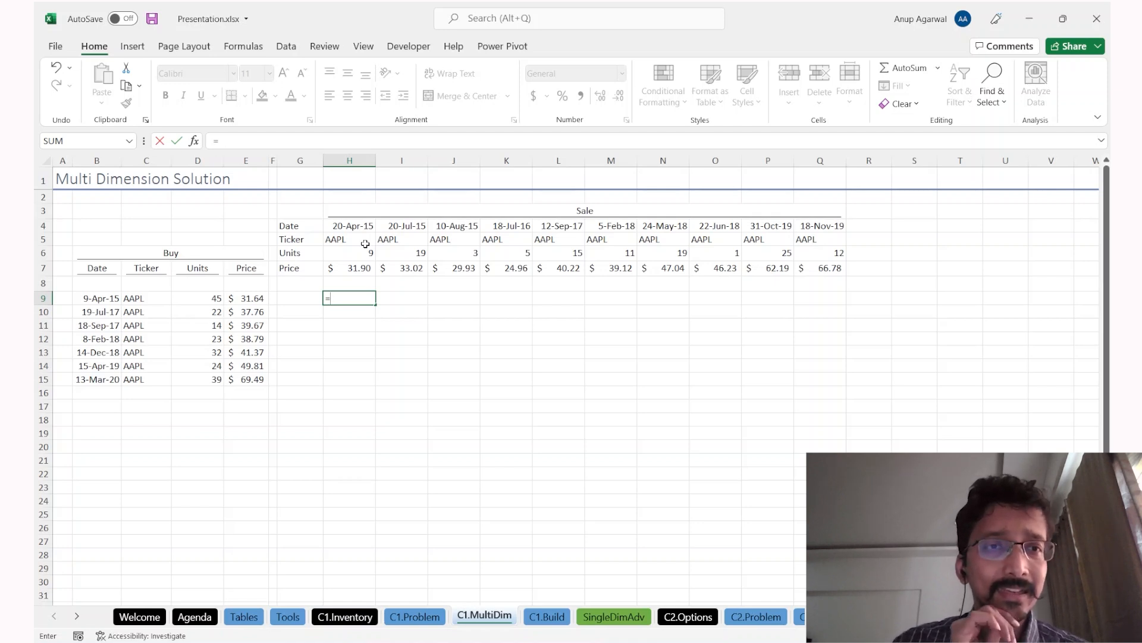
{"action": "key", "text": "Escape"}
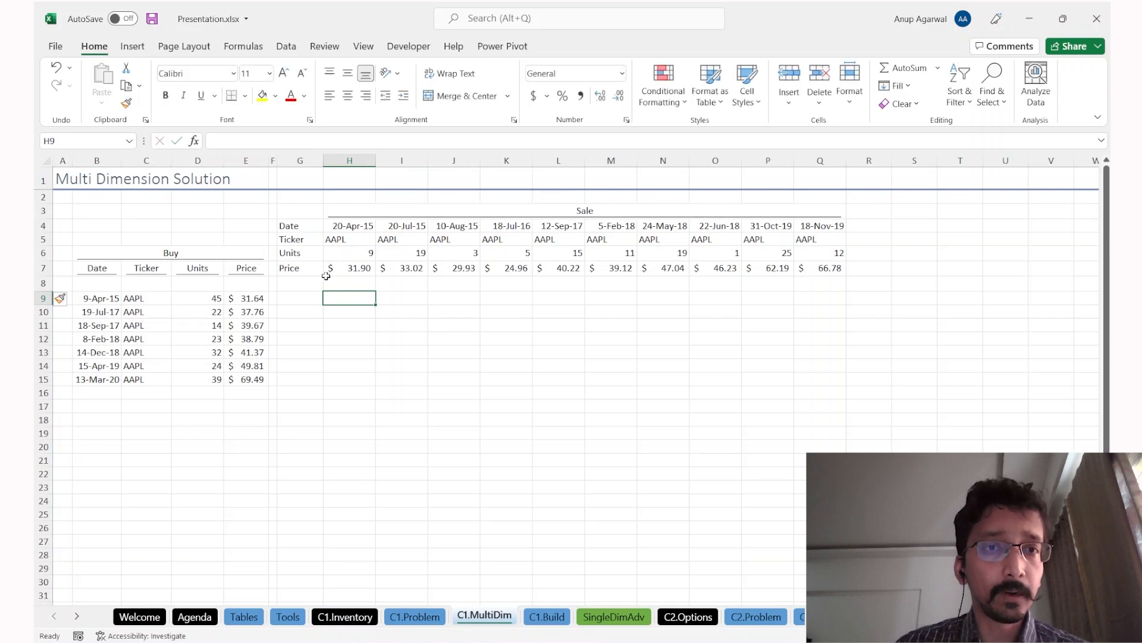
{"action": "left_click_drag", "start_coordinate": [104, 297], "coordinate": [207, 376]}
{"action": "left_click_drag", "start_coordinate": [351, 255], "coordinate": [817, 255]}
{"action": "left_click", "coordinate": [364, 324]}
{"action": "left_click", "coordinate": [351, 301]}
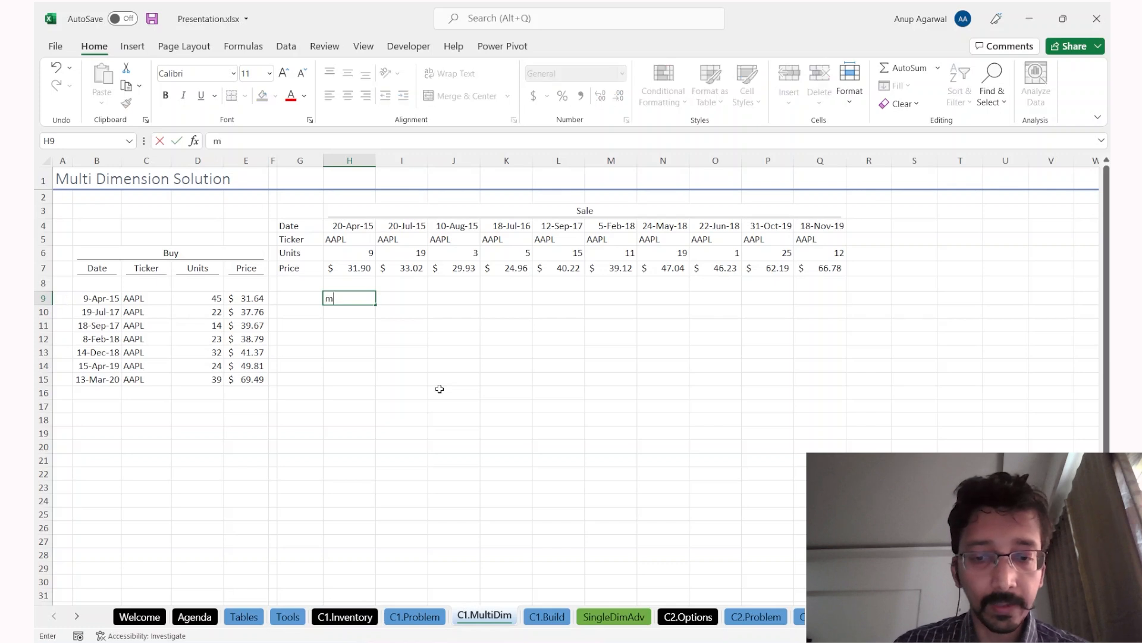
{"action": "type", "text": "min"}
{"action": "type", "text": "=s"}
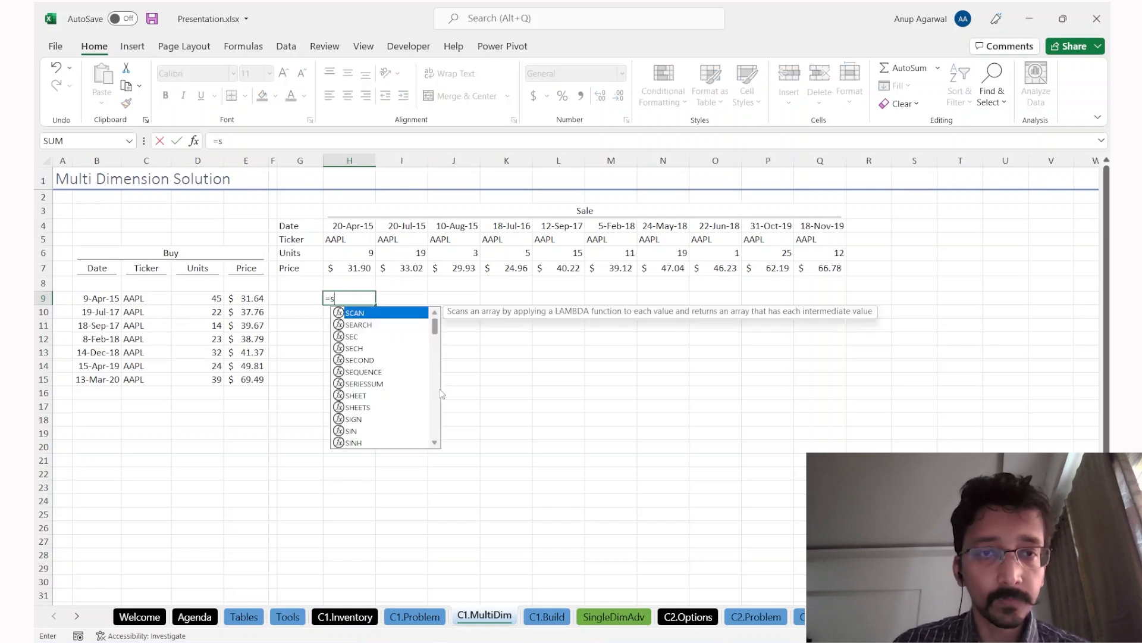
Step: Enter =MIN(H$6,$D9) in H9, taking the smaller of sale units and lot units
{"action": "key", "text": "BackSpace"}
{"action": "type", "text": "min"}
{"action": "key", "text": "Tab"}
{"action": "key", "text": "Up"}
{"action": "key", "text": "Up"}
{"action": "key", "text": "Up"}
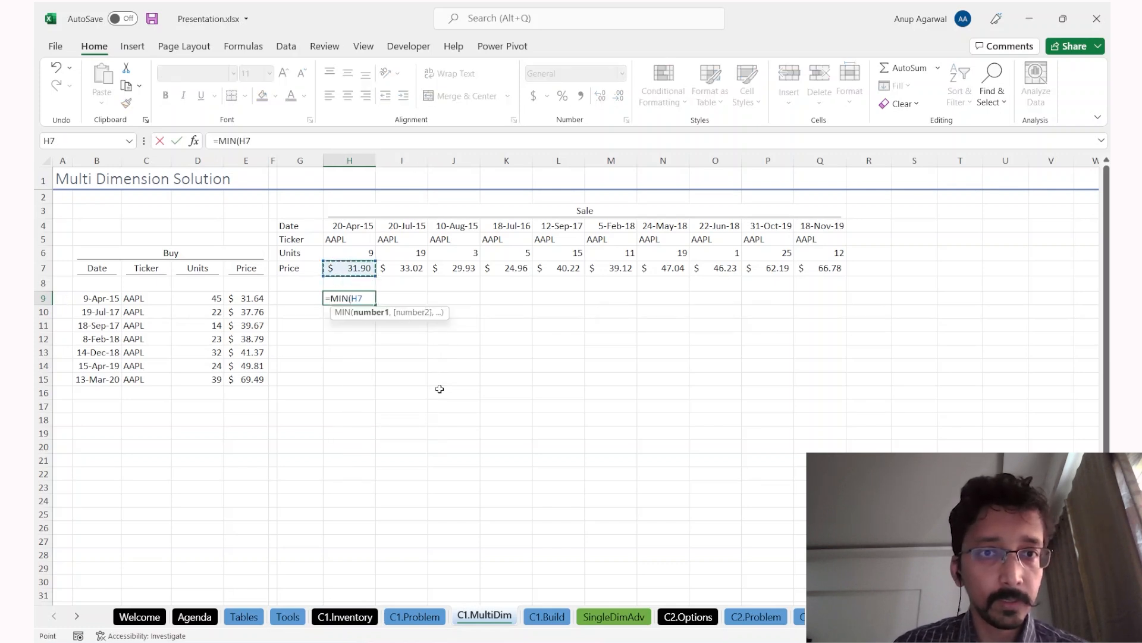
{"action": "key", "text": "F4"}
{"action": "key", "text": "F4"}
{"action": "type", "text": "-"}
{"action": "type", "text": ","}
{"action": "key", "text": "Left"}
{"action": "key", "text": "Left"}
{"action": "key", "text": "Left"}
{"action": "key", "text": "Left"}
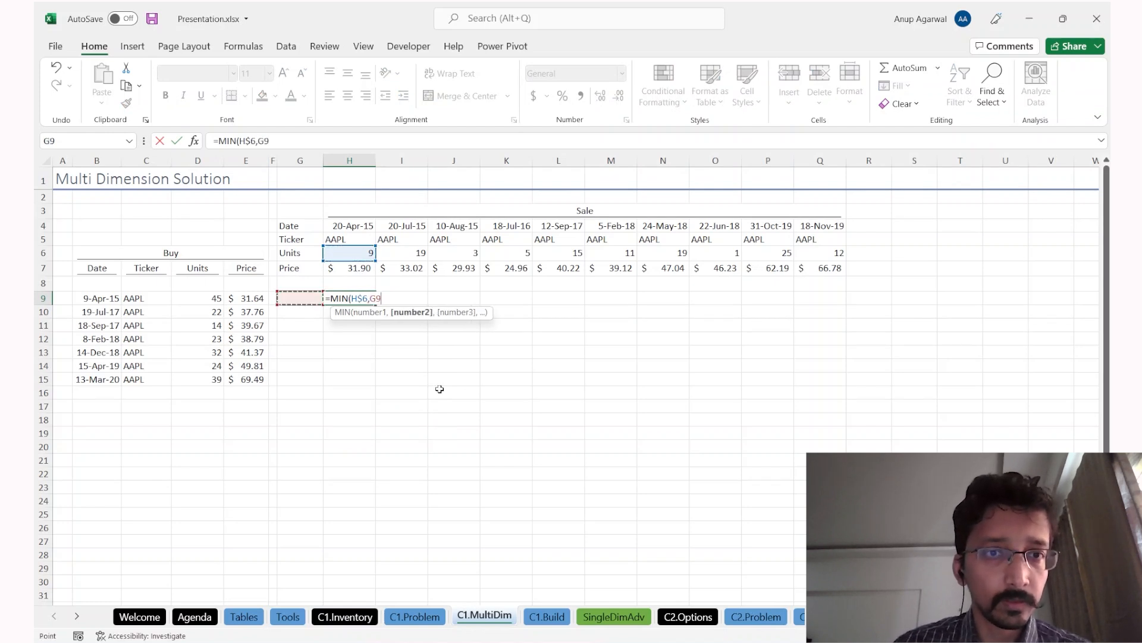
{"action": "key", "text": "F4"}
{"action": "key", "text": "F4"}
{"action": "key", "text": "F4"}
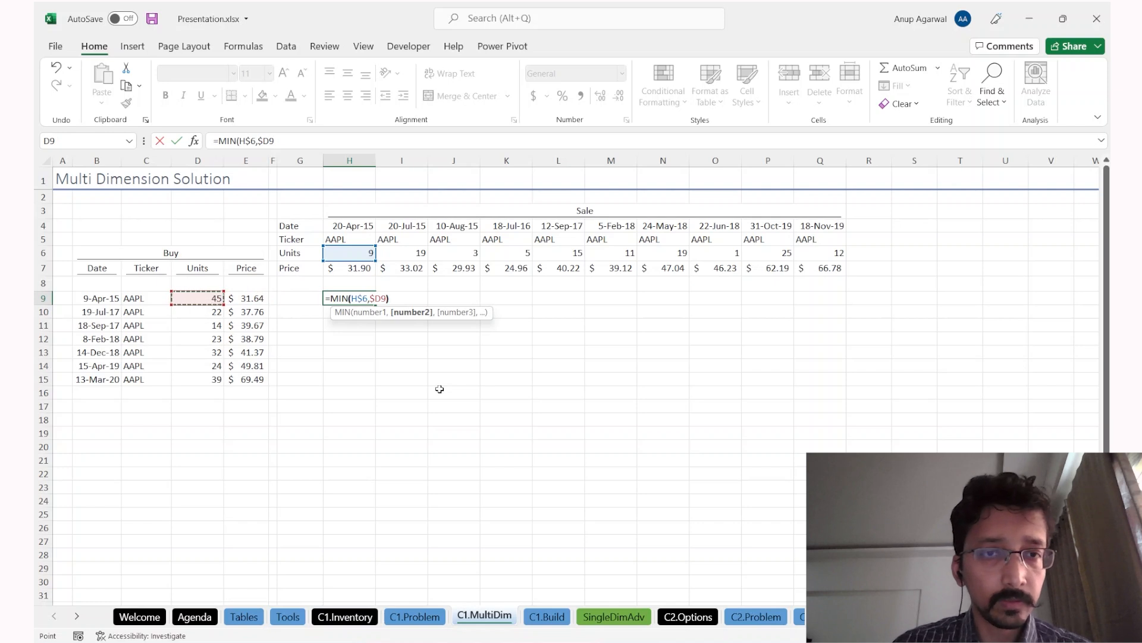
{"action": "type", "text": ")"}
{"action": "key", "text": "ctrl+Return"}
Step: Extend H9 to =MIN(H$6,$D9-SUM($G9:G9)) to subtract units already allocated, giving 9
{"action": "key", "text": "F2"}
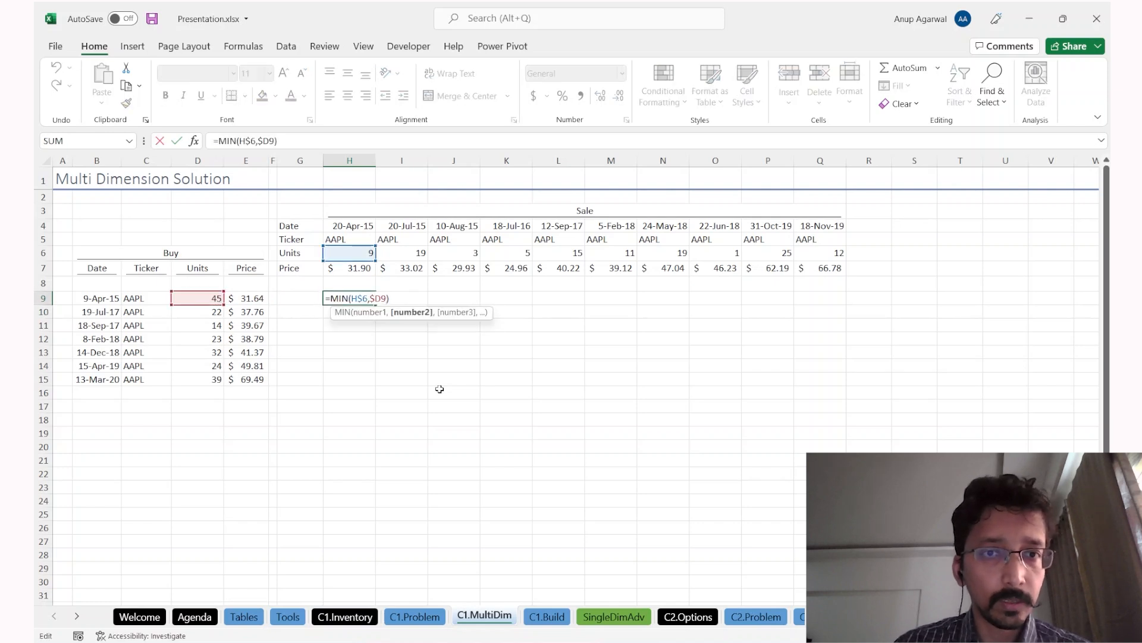
{"action": "type", "text": "-SUM("}
{"action": "key", "text": "Left"}
{"action": "type", "text": ":)"}
{"action": "key", "text": "ctrl+Return"}
{"action": "key", "text": "F2"}
{"action": "key", "text": "Left"}
{"action": "key", "text": "Left"}
{"action": "key", "text": "Left"}
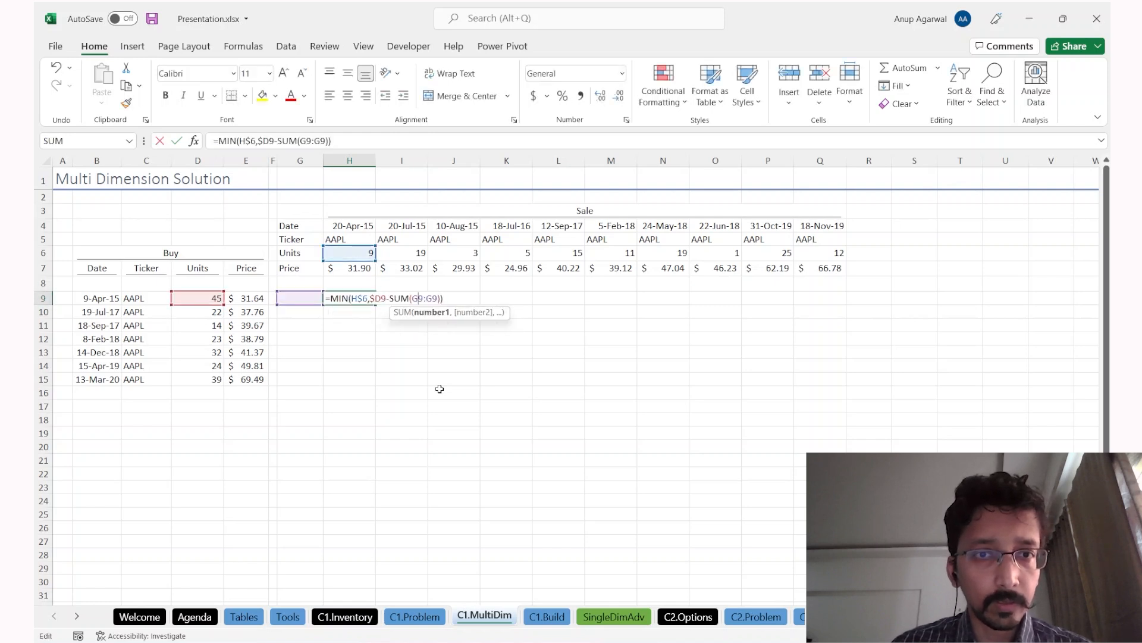
{"action": "key", "text": "Left"}
{"action": "type", "text": "$"}
{"action": "key", "text": "ctrl+Return"}
{"action": "key", "text": "F2"}
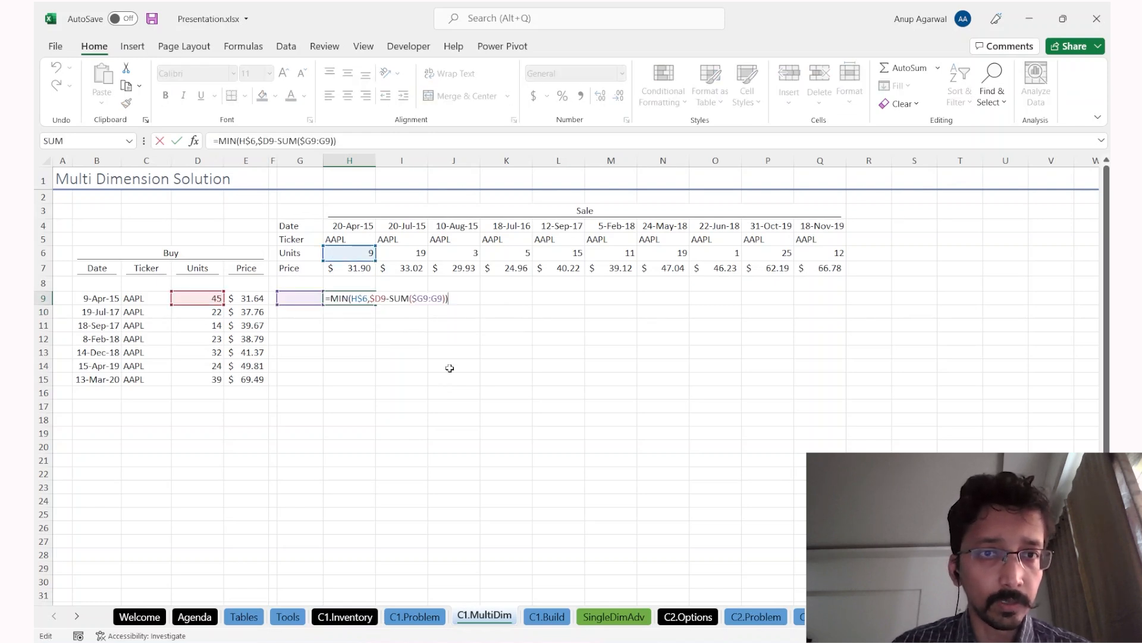
{"action": "key", "text": "ctrl+Return"}
{"action": "key", "text": "F2"}
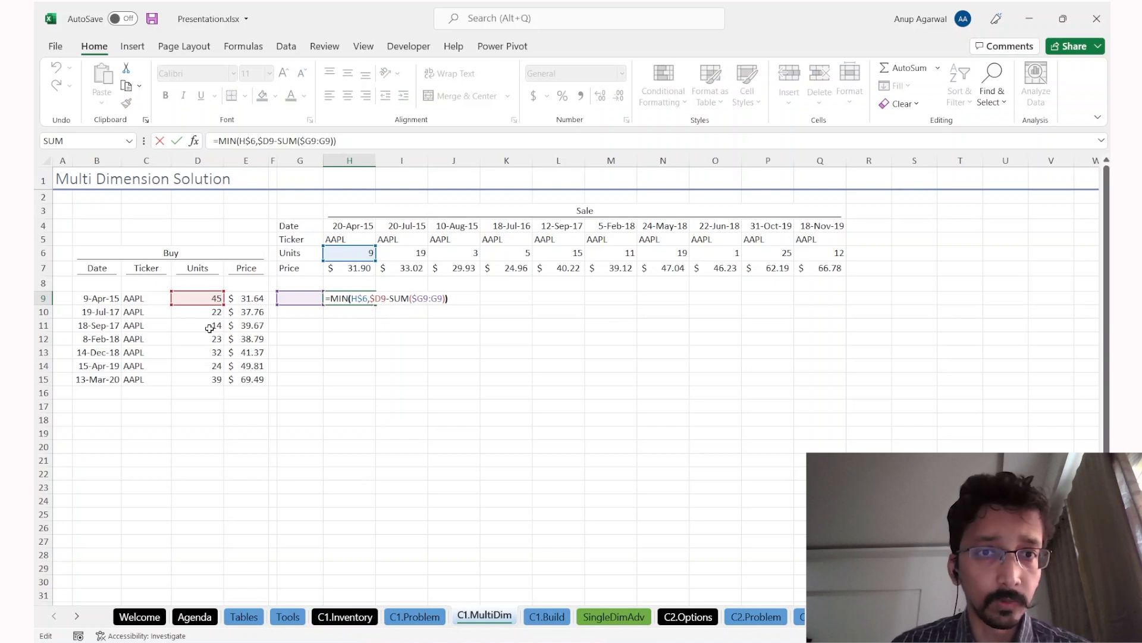
{"action": "key", "text": "ctrl+Return"}
{"action": "key", "text": "shift+Right"}
{"action": "key", "text": "shift+Right"}
{"action": "key", "text": "shift+Right"}
{"action": "key", "text": "shift+Right"}
{"action": "key", "text": "shift+Right"}
{"action": "key", "text": "shift+Right"}
{"action": "key", "text": "shift+Right"}
{"action": "key", "text": "shift+Right"}
{"action": "key", "text": "shift+Right"}
Step: Fill the H9 formula right to Q9 and format it as Comma Style with no decimals
{"action": "key", "text": "ctrl+r"}
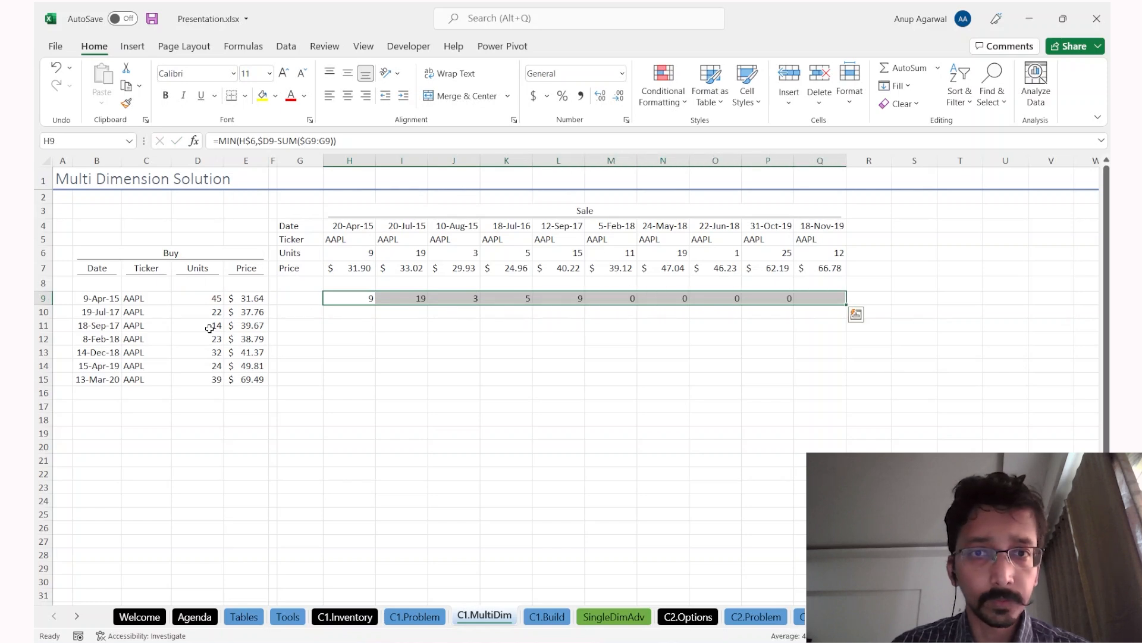
{"action": "left_click", "coordinate": [581, 97]}
{"action": "left_click", "coordinate": [619, 97]}
{"action": "left_click", "coordinate": [619, 97]}
{"action": "key", "text": "Left"}
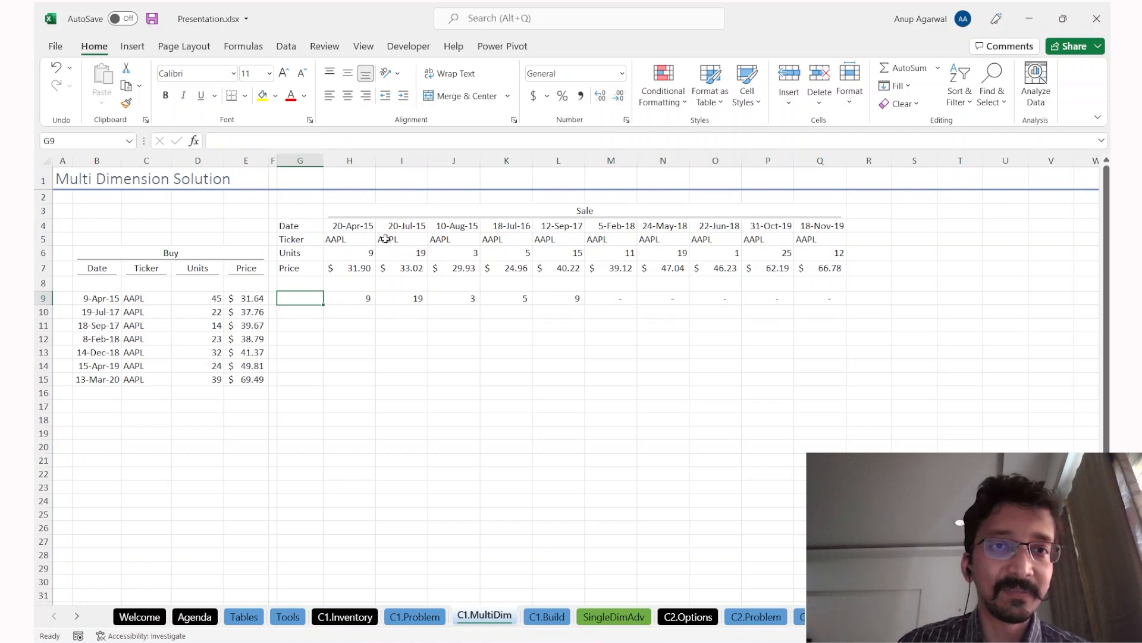
Step: Review the sale dates, Buy lot dates, tickers and units, and H6 feeding the H9 formula
{"action": "left_click_drag", "start_coordinate": [355, 228], "coordinate": [794, 228]}
{"action": "left_click", "coordinate": [99, 309]}
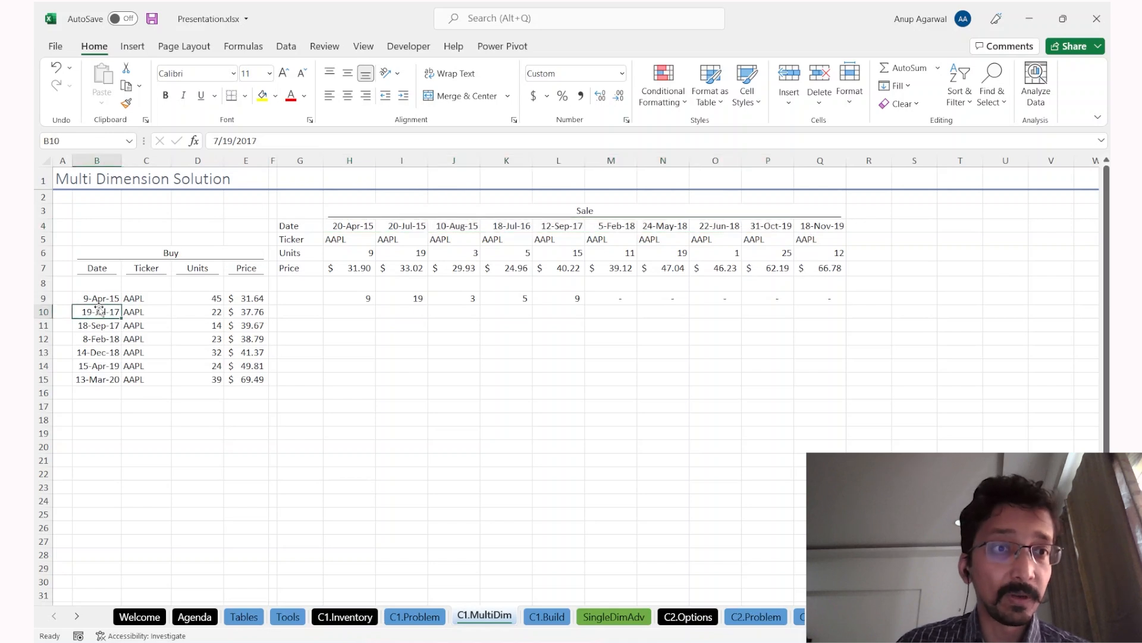
{"action": "left_click_drag", "start_coordinate": [96, 300], "coordinate": [98, 381]}
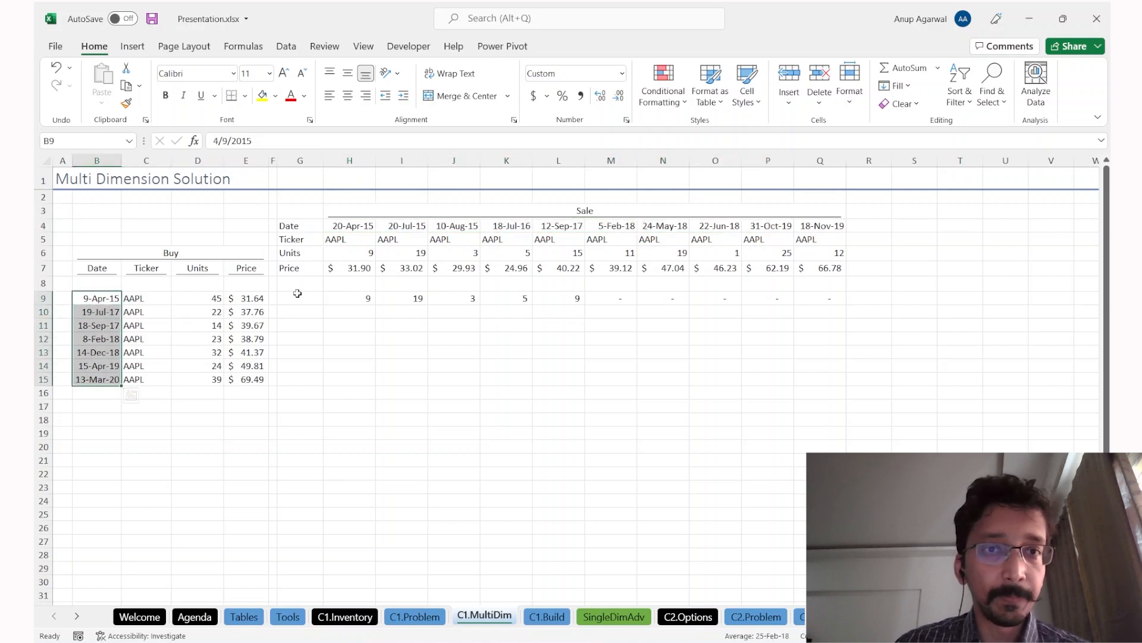
{"action": "left_click_drag", "start_coordinate": [153, 298], "coordinate": [201, 305]}
{"action": "left_click", "coordinate": [347, 256]}
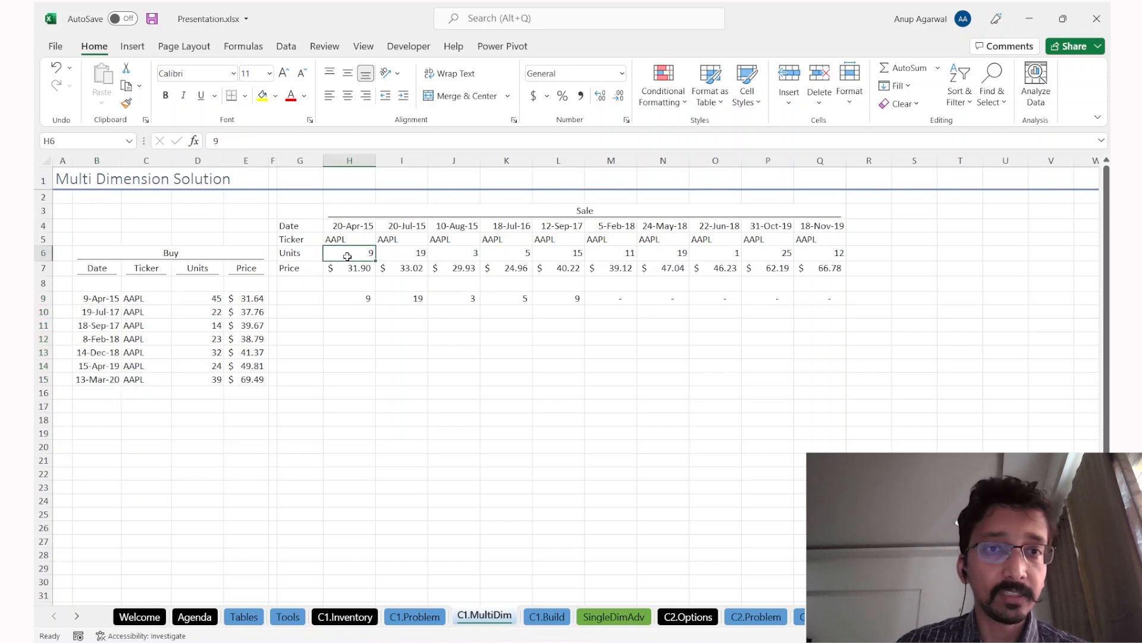
{"action": "left_click", "coordinate": [365, 297]}
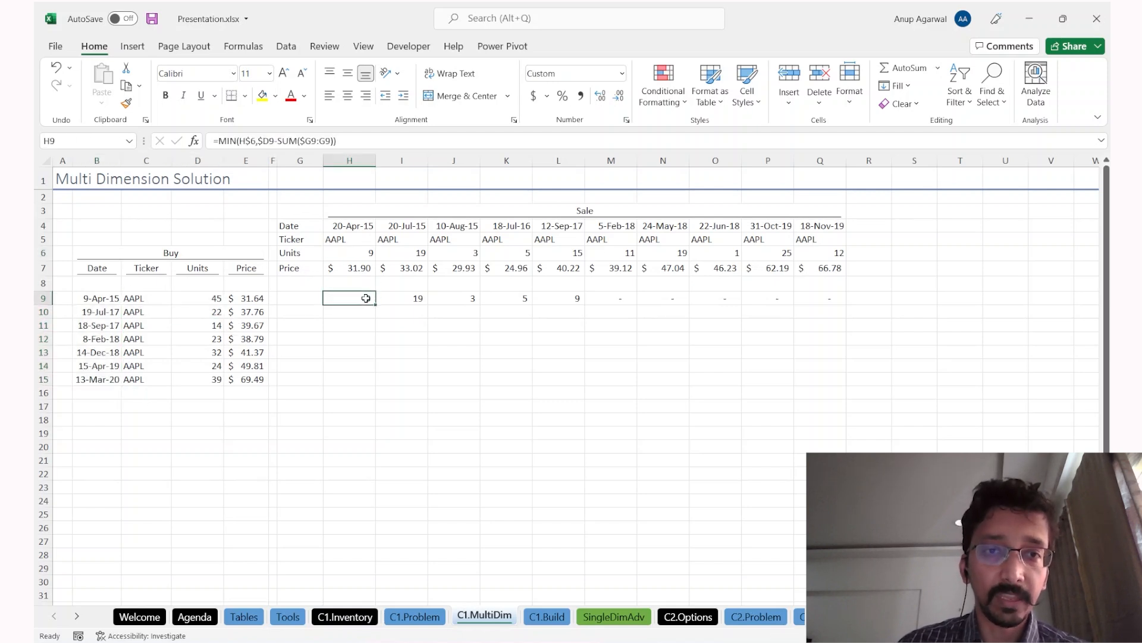
{"action": "left_click", "coordinate": [182, 302]}
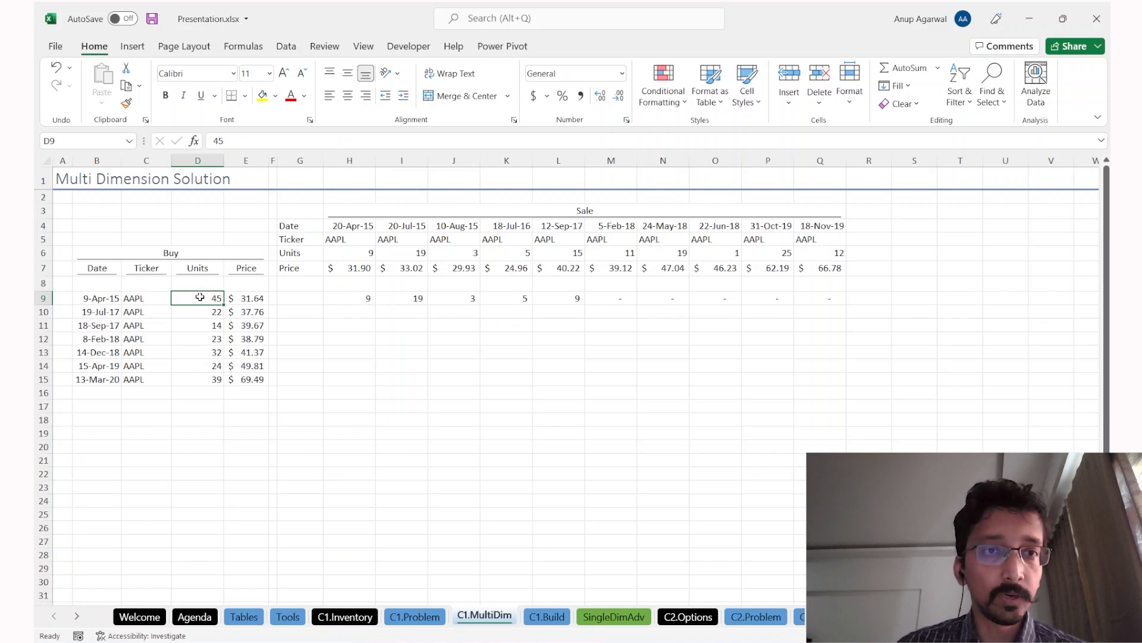
{"action": "left_click", "coordinate": [356, 295]}
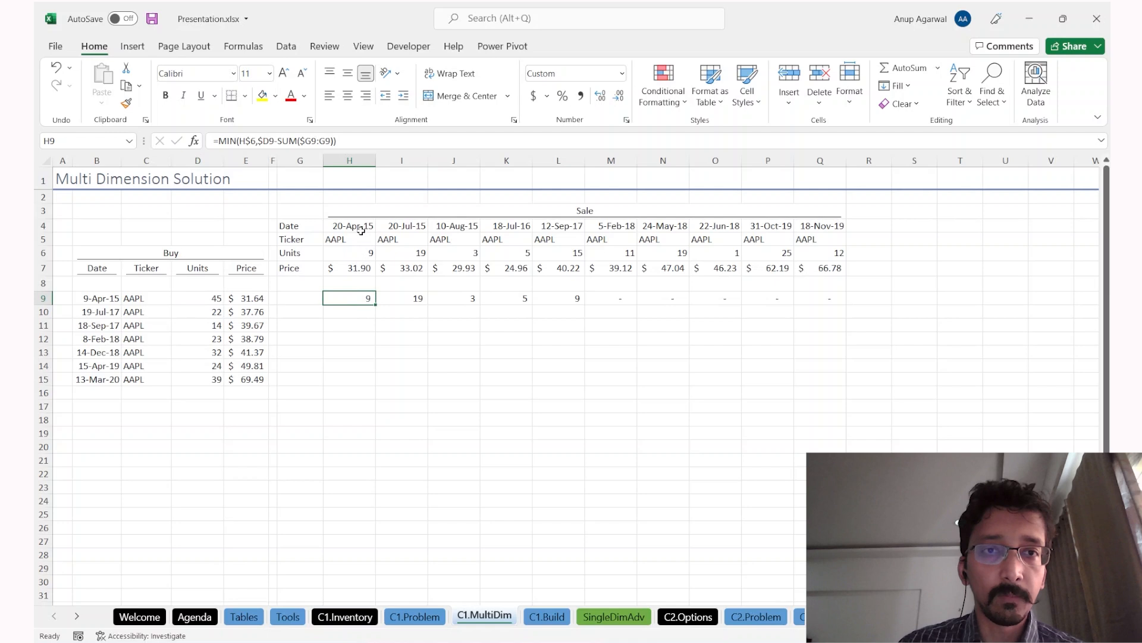
Step: Check the copied row 9 formulas, such as L9 against the 12-Sep-17 sale's 15 units
{"action": "left_click", "coordinate": [417, 298]}
{"action": "key", "text": "Right"}
{"action": "key", "text": "Right"}
{"action": "key", "text": "Left"}
{"action": "key", "text": "Right"}
{"action": "key", "text": "Right"}
{"action": "key", "text": "Right"}
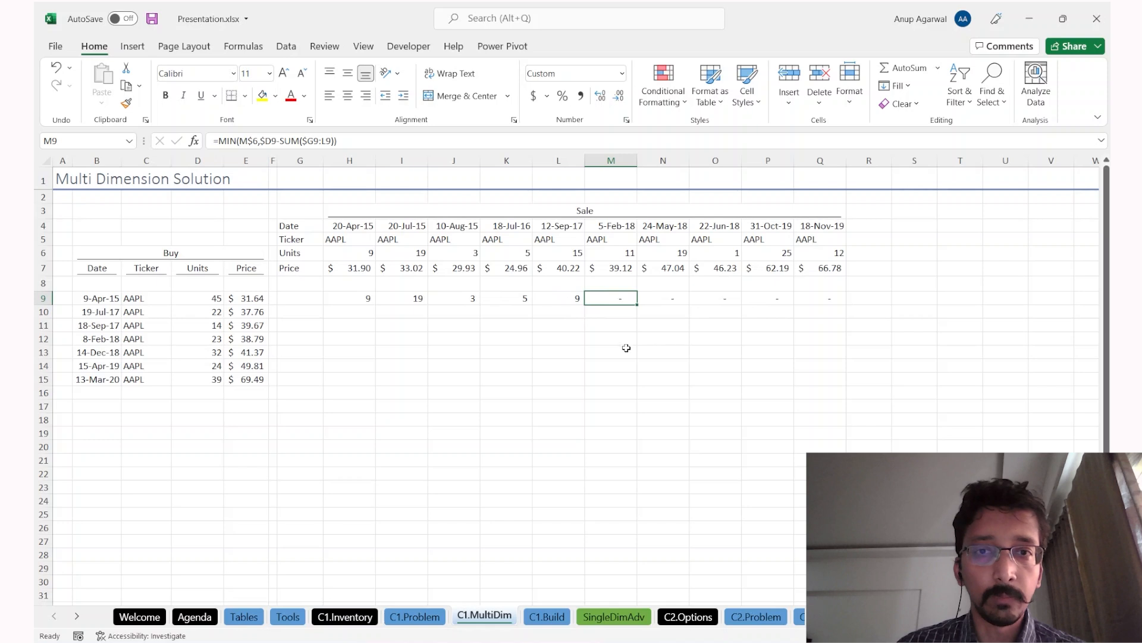
{"action": "left_click", "coordinate": [547, 254]}
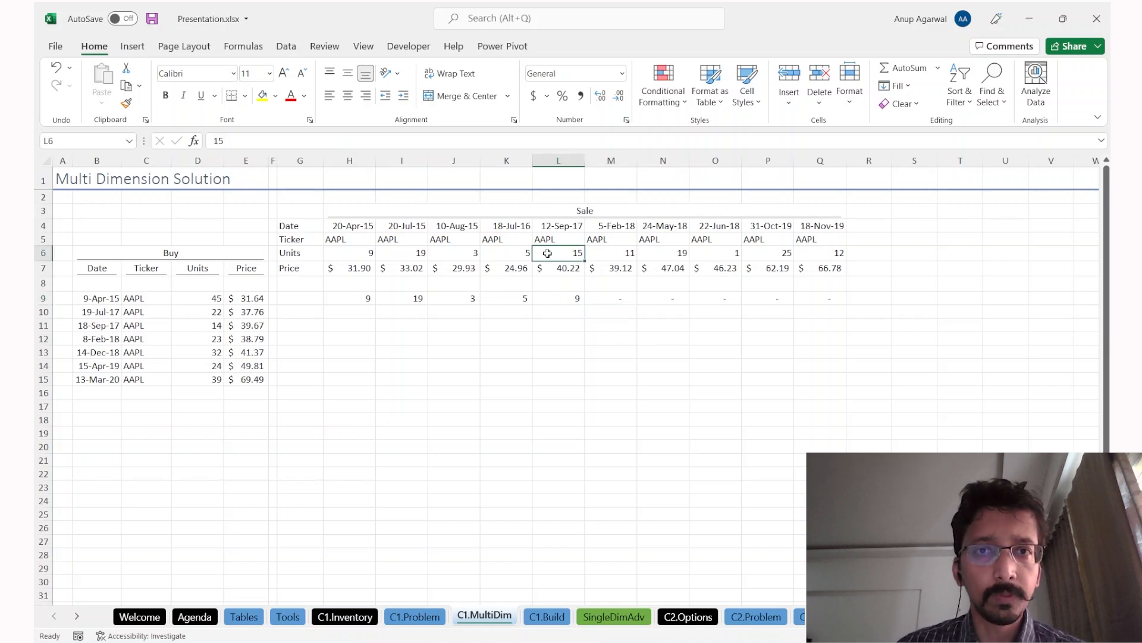
{"action": "left_click", "coordinate": [553, 303]}
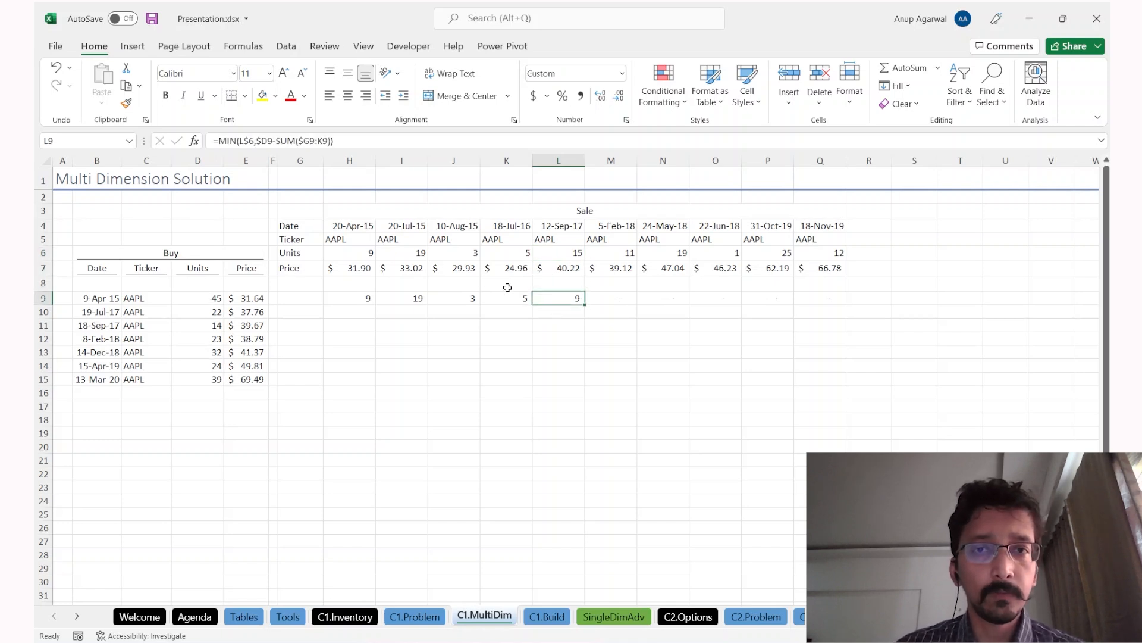
{"action": "key", "text": "Left"}
{"action": "key", "text": "Left"}
{"action": "key", "text": "Left"}
{"action": "key", "text": "Left"}
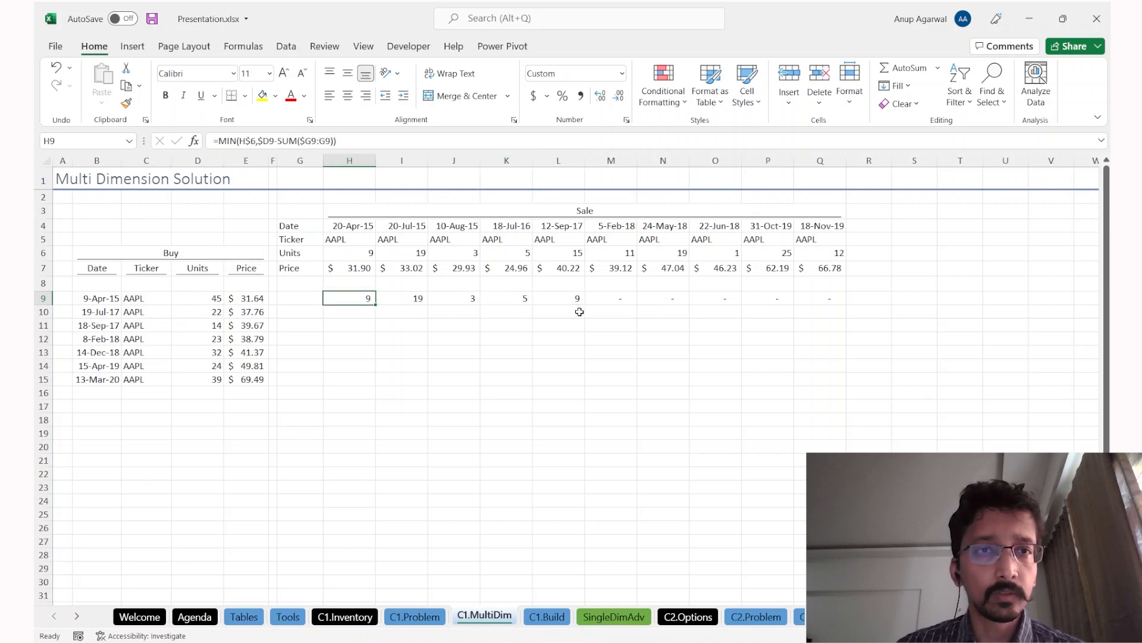
{"action": "key", "text": "F2"}
{"action": "key", "text": "Left"}
{"action": "key", "text": "Left"}
{"action": "key", "text": "Left"}
{"action": "key", "text": "Left"}
{"action": "key", "text": "Left"}
{"action": "key", "text": "Left"}
{"action": "key", "text": "Left"}
{"action": "key", "text": "Escape"}
{"action": "key", "text": "Right"}
{"action": "key", "text": "Right"}
{"action": "key", "text": "Down"}
{"action": "key", "text": "Right"}
{"action": "key", "text": "Right"}
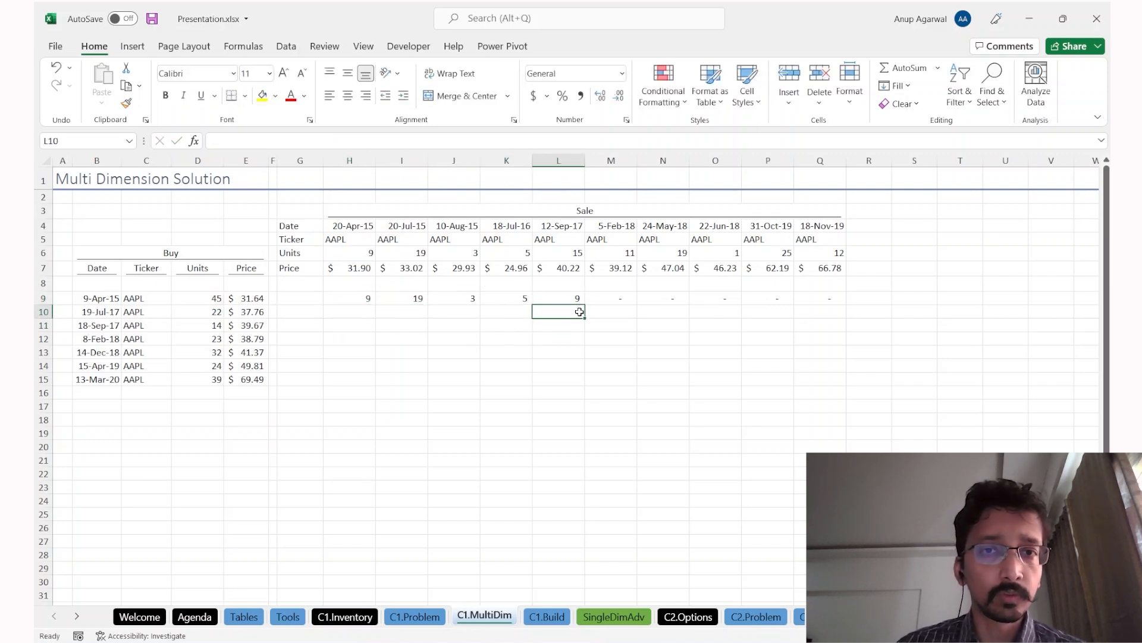
Step: Shade L10 yellow and highlight the second lot's units, row 10 cells and row 9 allocations
{"action": "left_click", "coordinate": [262, 95]}
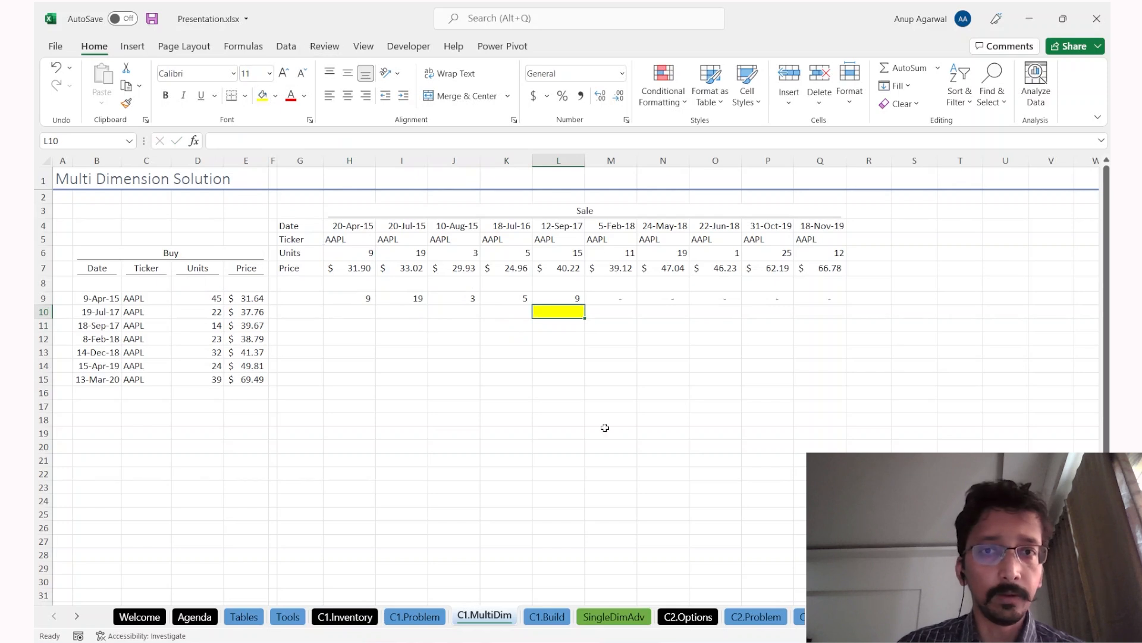
{"action": "left_click", "coordinate": [198, 312]}
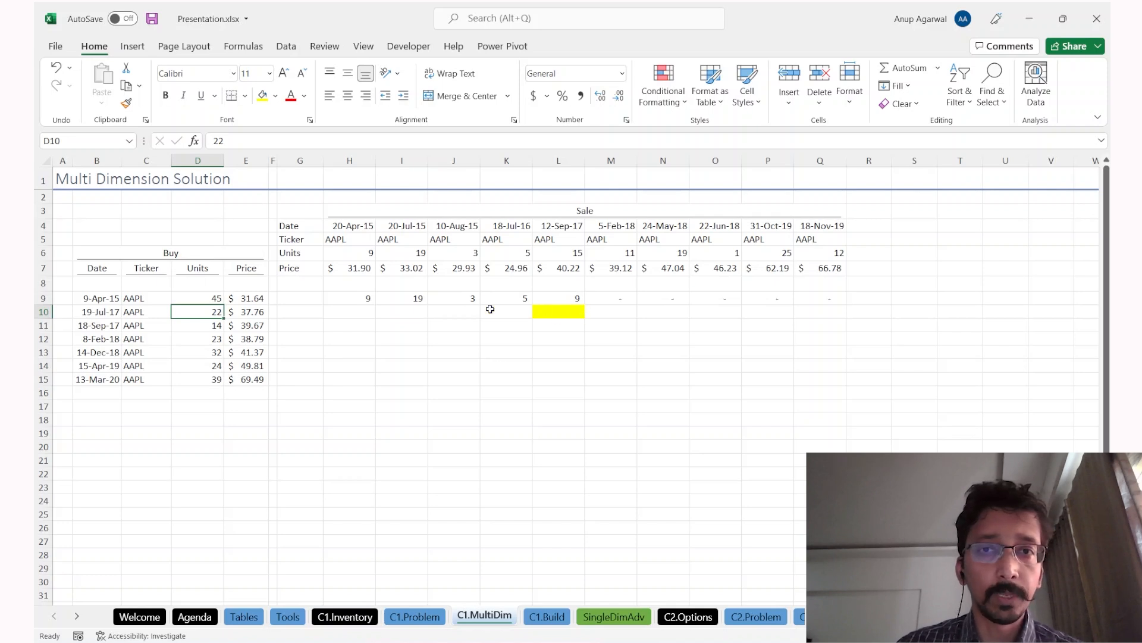
{"action": "left_click_drag", "start_coordinate": [349, 314], "coordinate": [497, 311]}
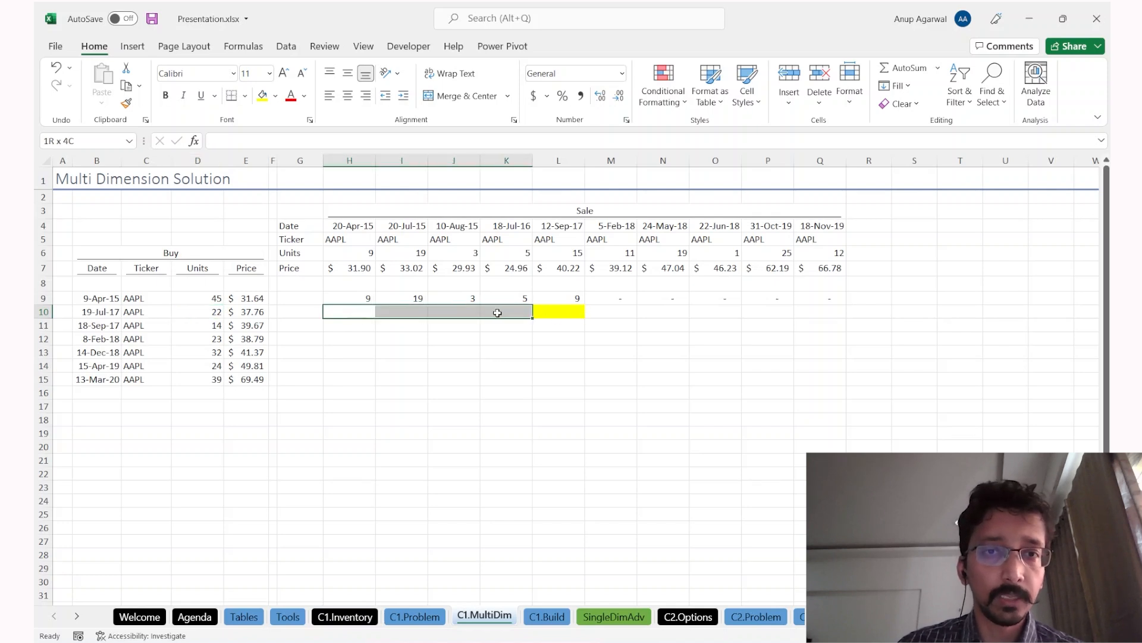
{"action": "left_click", "coordinate": [361, 296]}
{"action": "left_click_drag", "start_coordinate": [362, 296], "coordinate": [512, 297]}
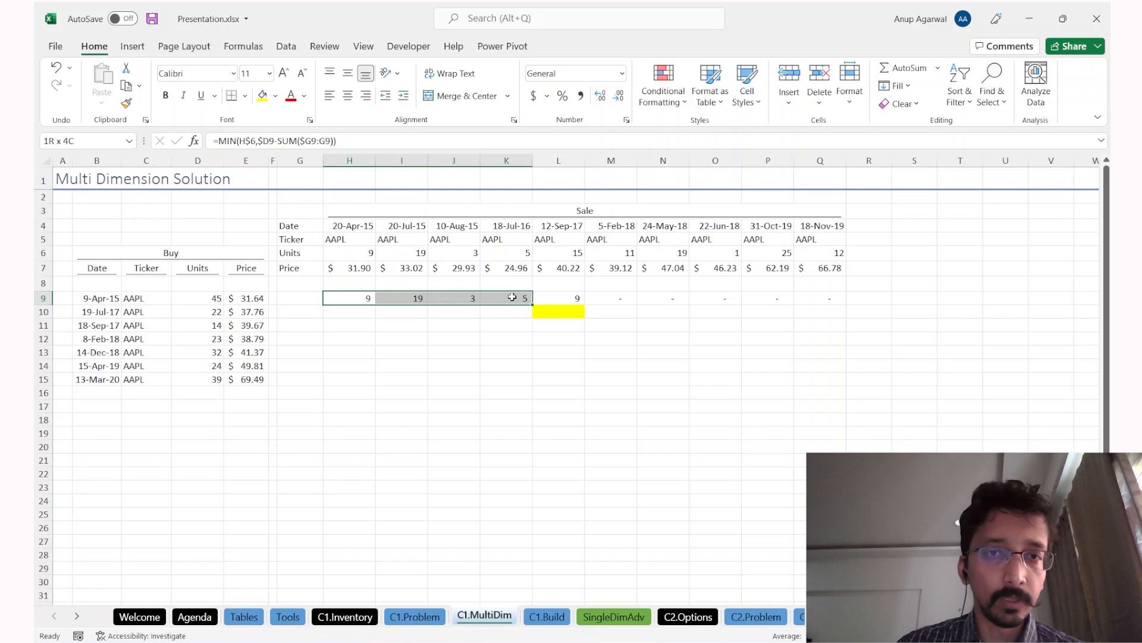
{"action": "left_click_drag", "start_coordinate": [104, 297], "coordinate": [255, 298]}
Step: Change H9 to =MIN(H$6-SUM(H$8:H8),$D9-SUM($G9:G9)) and enter it across H9:Q15
{"action": "double_click", "coordinate": [350, 298]}
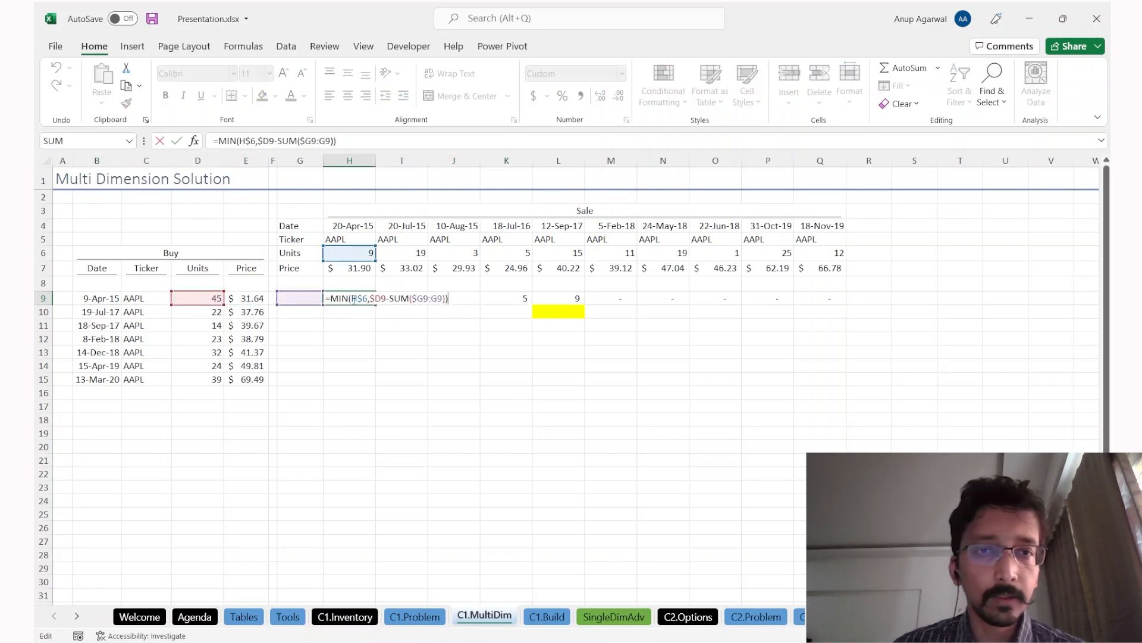
{"action": "left_click", "coordinate": [369, 298]}
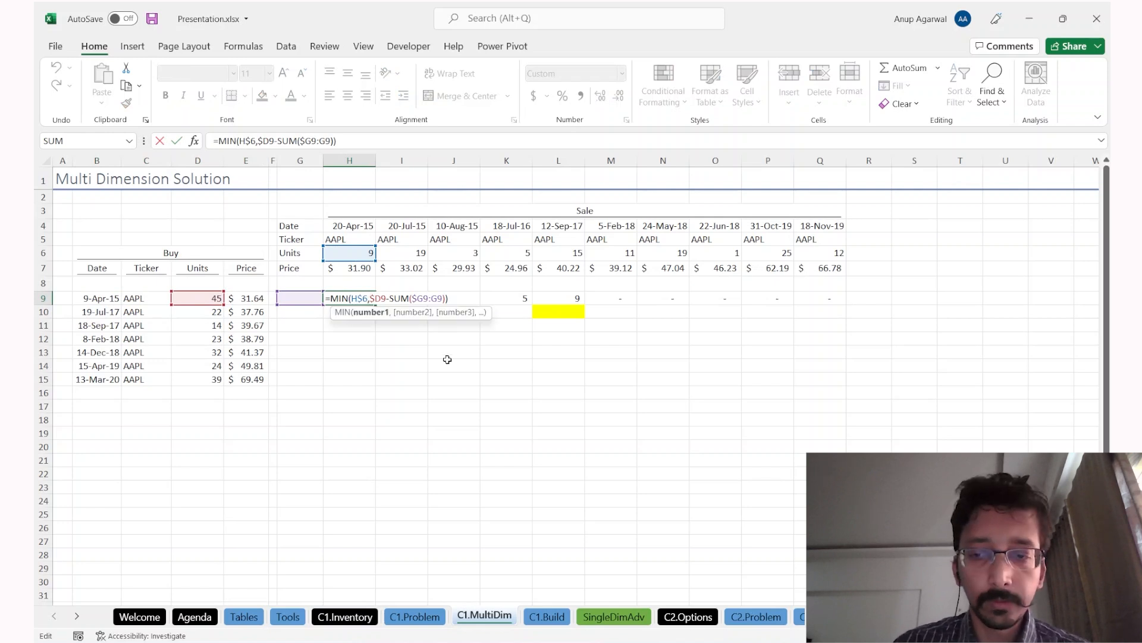
{"action": "type", "text": "-sum"}
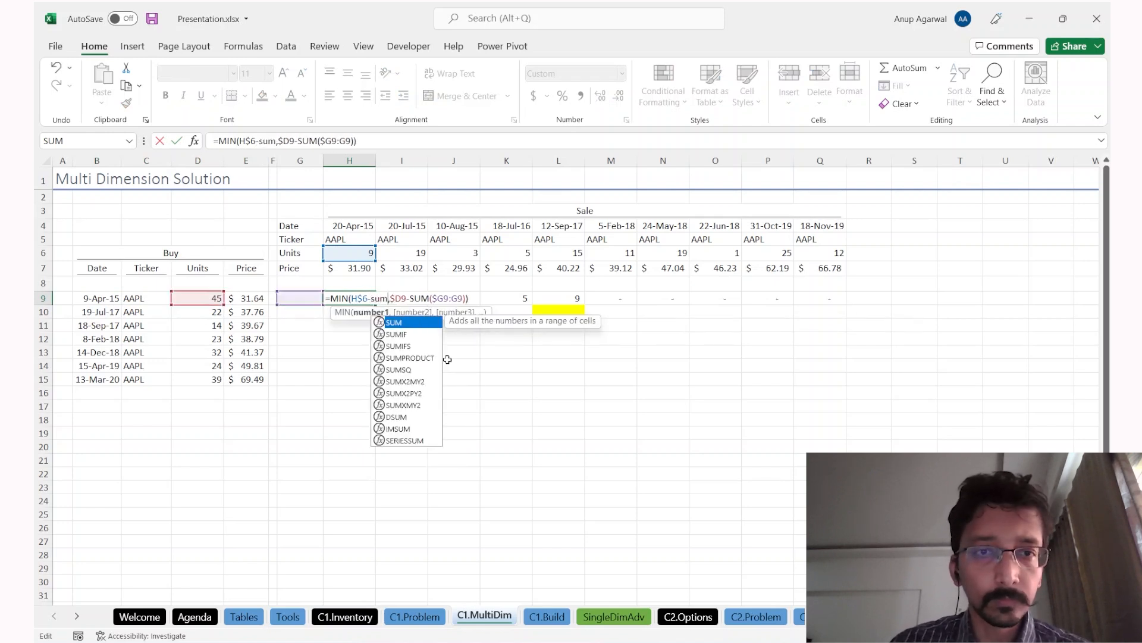
{"action": "type", "text": "("}
{"action": "key", "text": "Up"}
{"action": "key", "text": "F8"}
{"action": "type", "text": "),"}
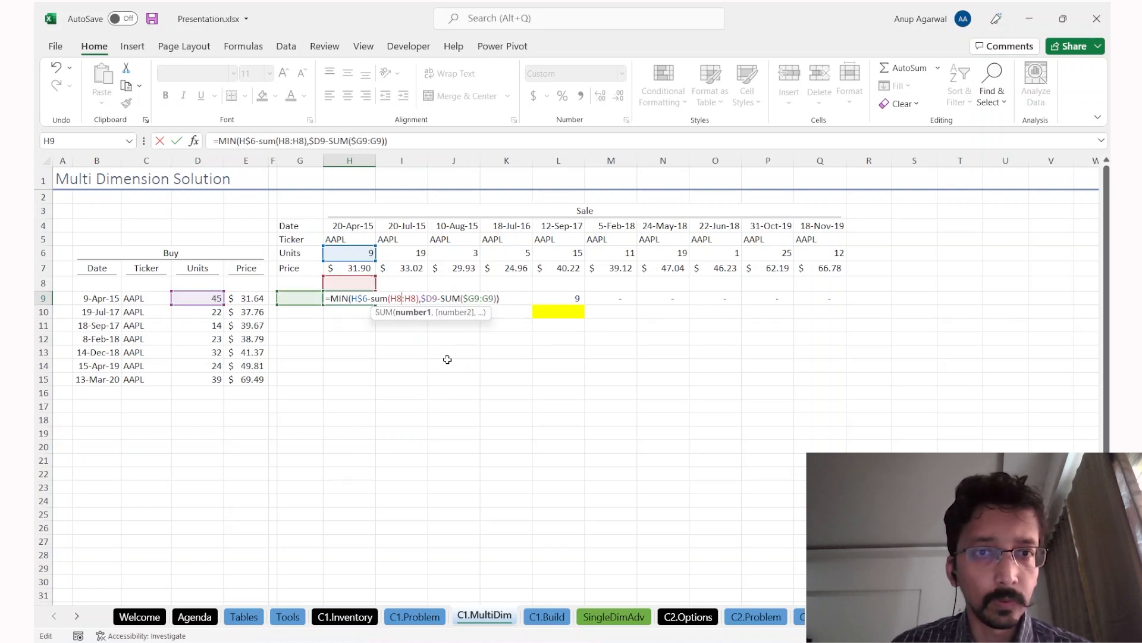
{"action": "type", "text": "$"}
{"action": "key", "text": "ctrl+Return"}
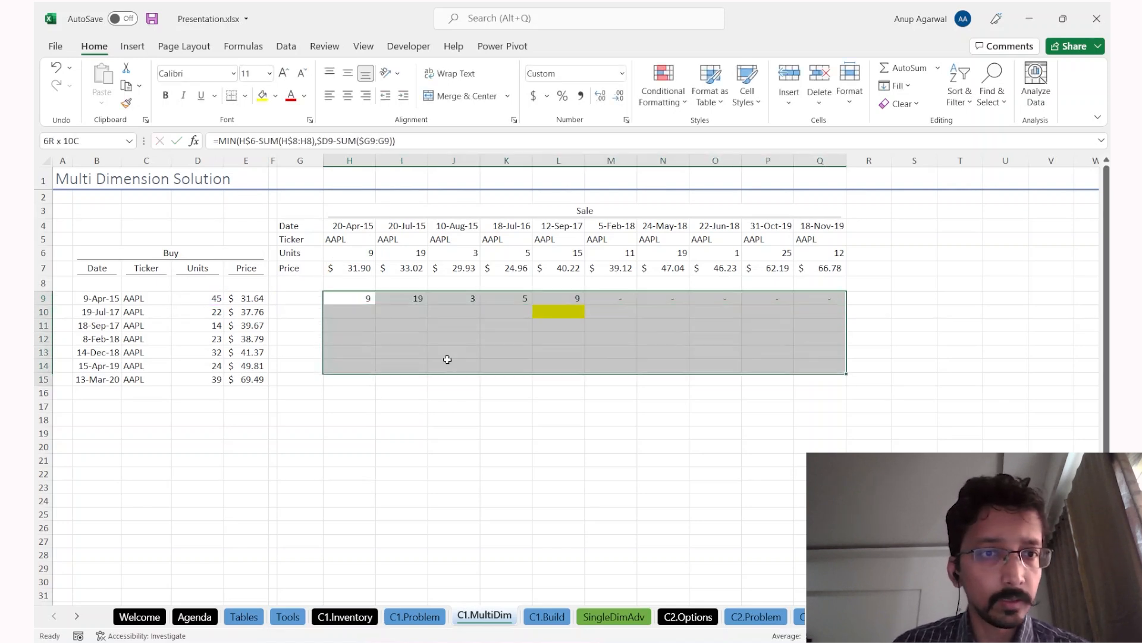
{"action": "left_click", "coordinate": [614, 362]}
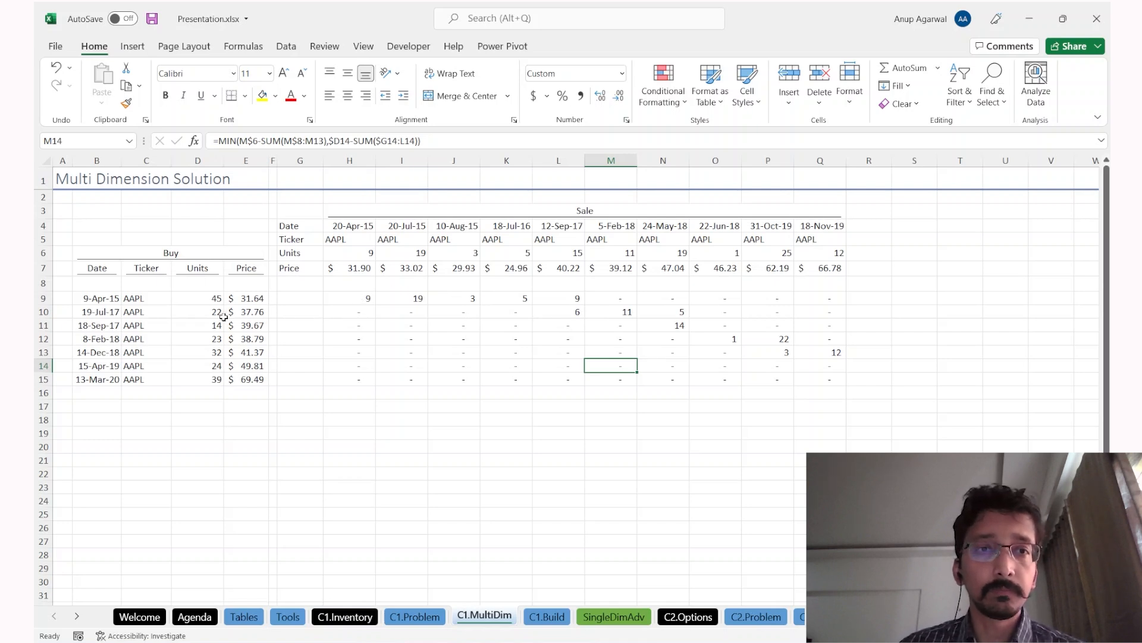
{"action": "left_click_drag", "start_coordinate": [371, 294], "coordinate": [675, 314]}
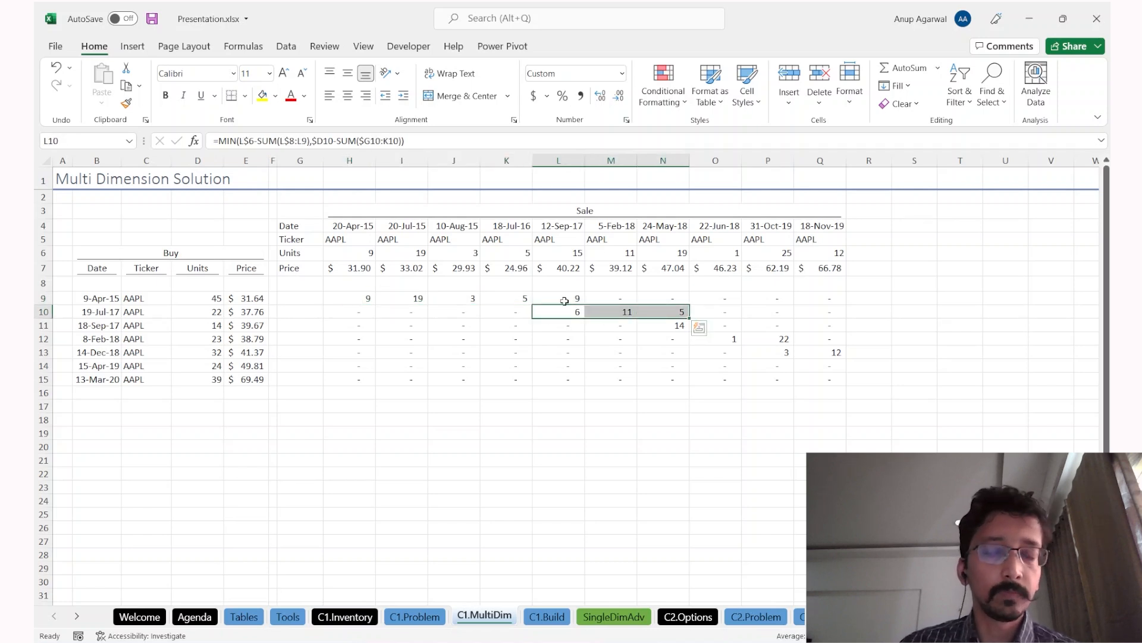
{"action": "left_click", "coordinate": [665, 323]}
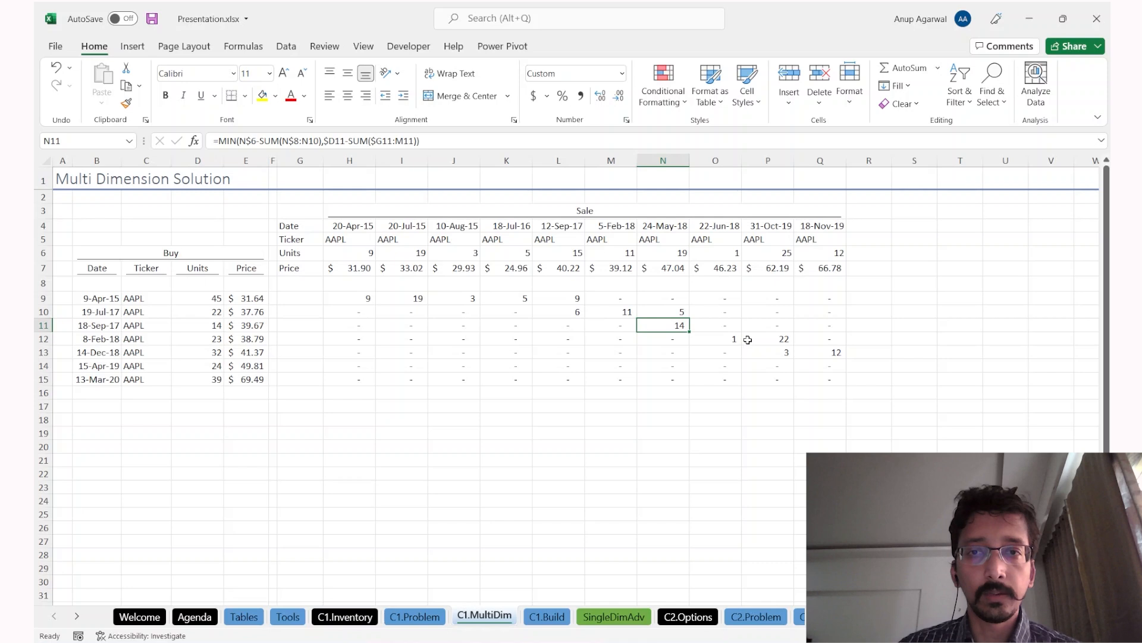
{"action": "key", "text": "Up"}
{"action": "key", "text": "Up"}
{"action": "key", "text": "Up"}
{"action": "key", "text": "Up"}
{"action": "key", "text": "Up"}
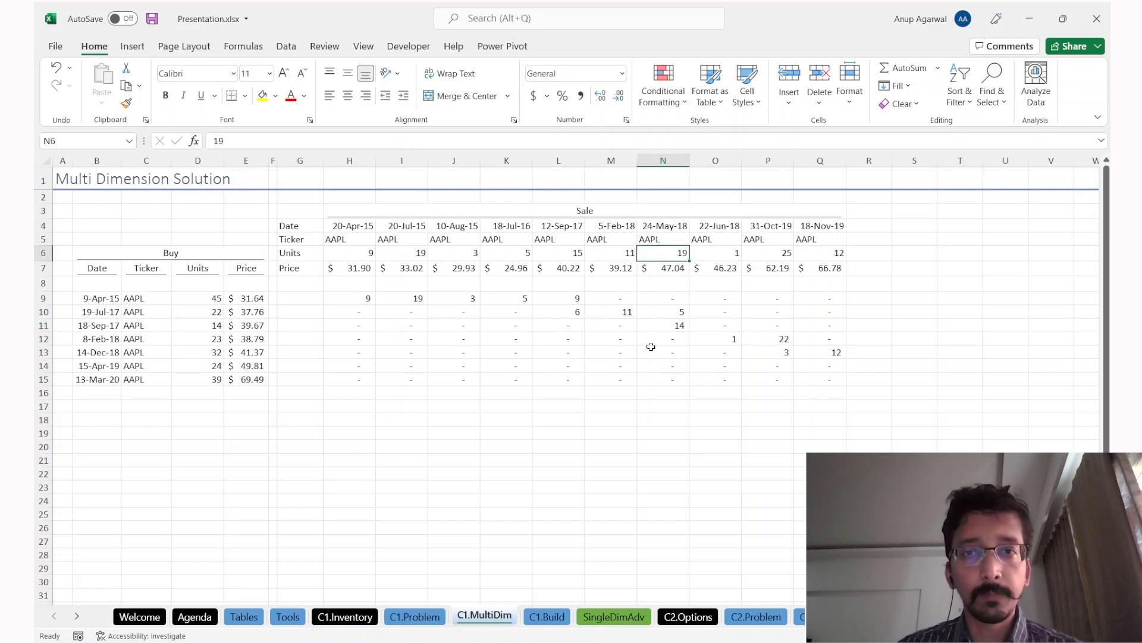
{"action": "type", "text": "100"}
{"action": "key", "text": "Return"}
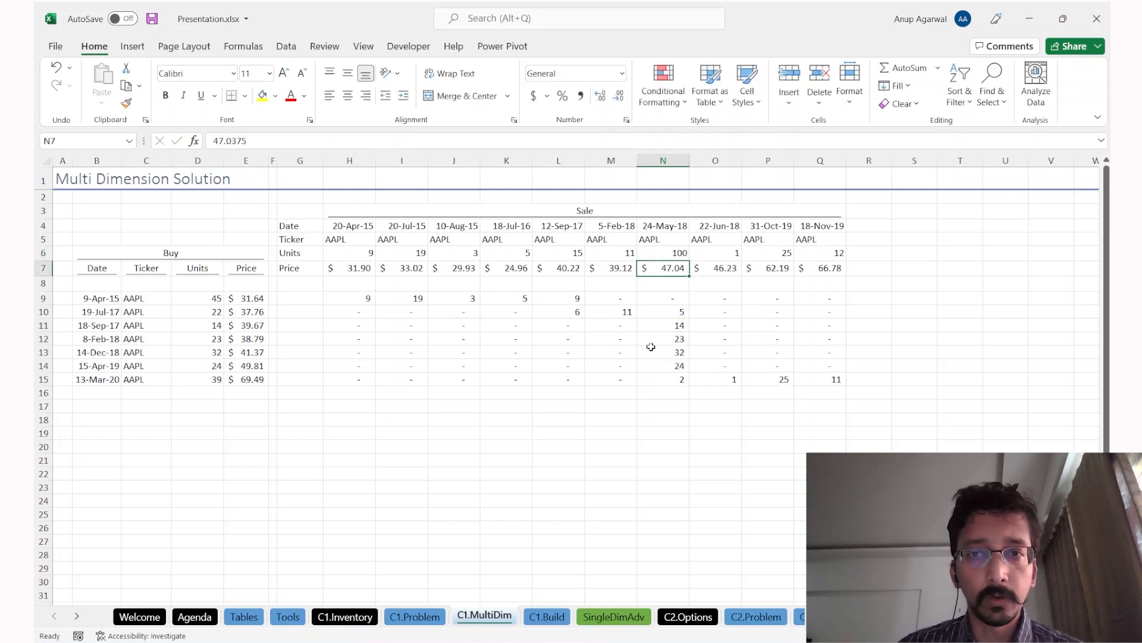
{"action": "left_click", "coordinate": [668, 311]}
{"action": "left_click", "coordinate": [670, 251]}
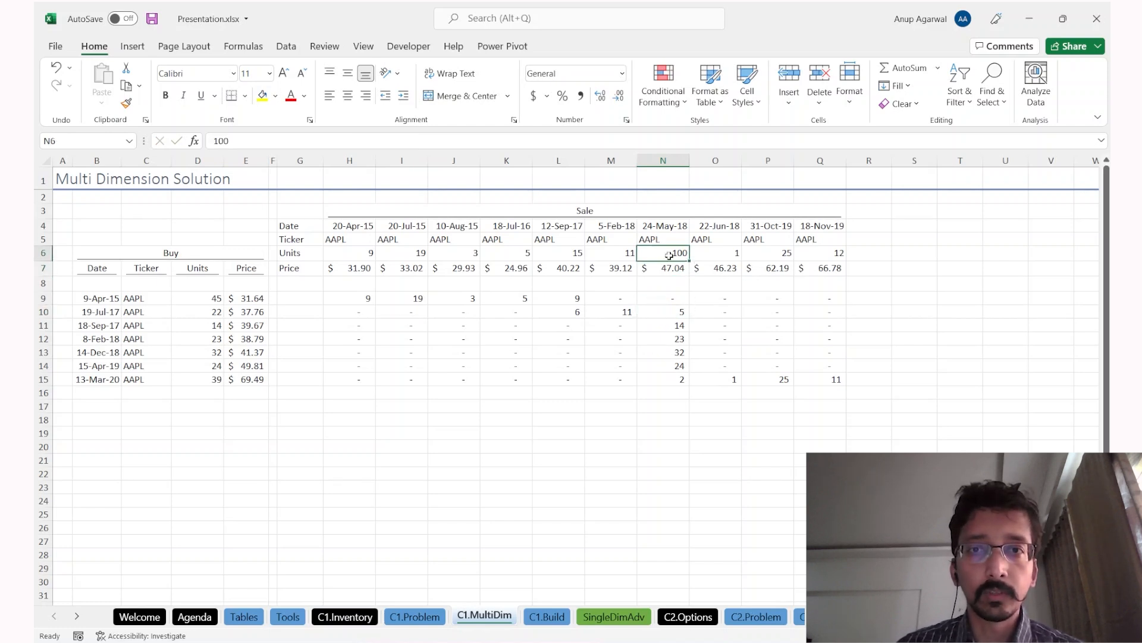
{"action": "left_click_drag", "start_coordinate": [666, 315], "coordinate": [664, 376]}
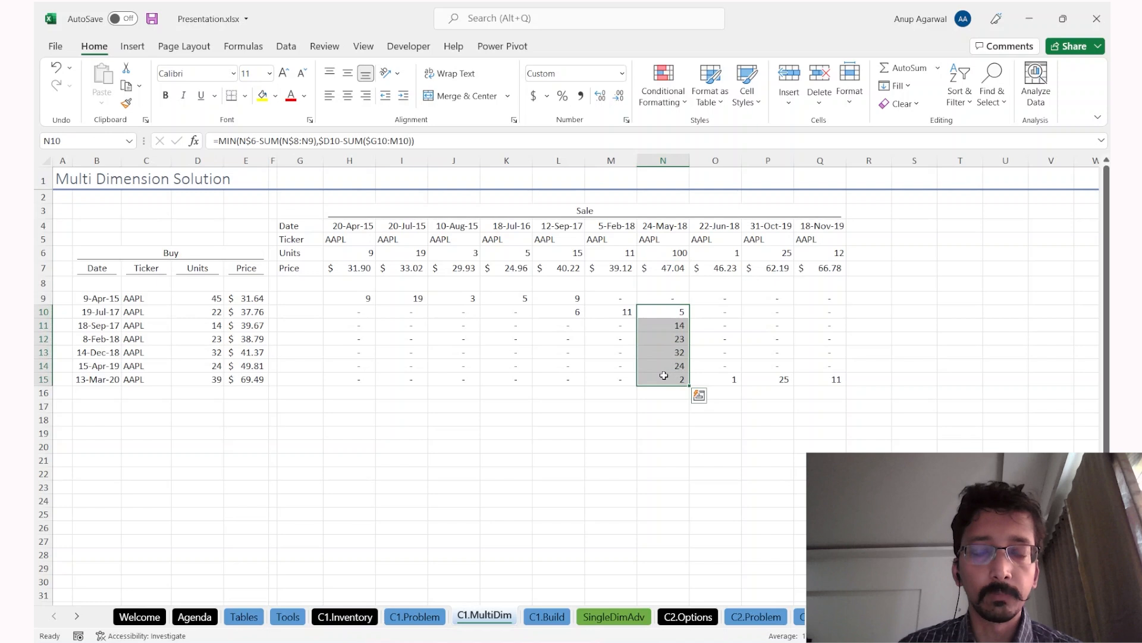
{"action": "key", "text": "ctrl+z"}
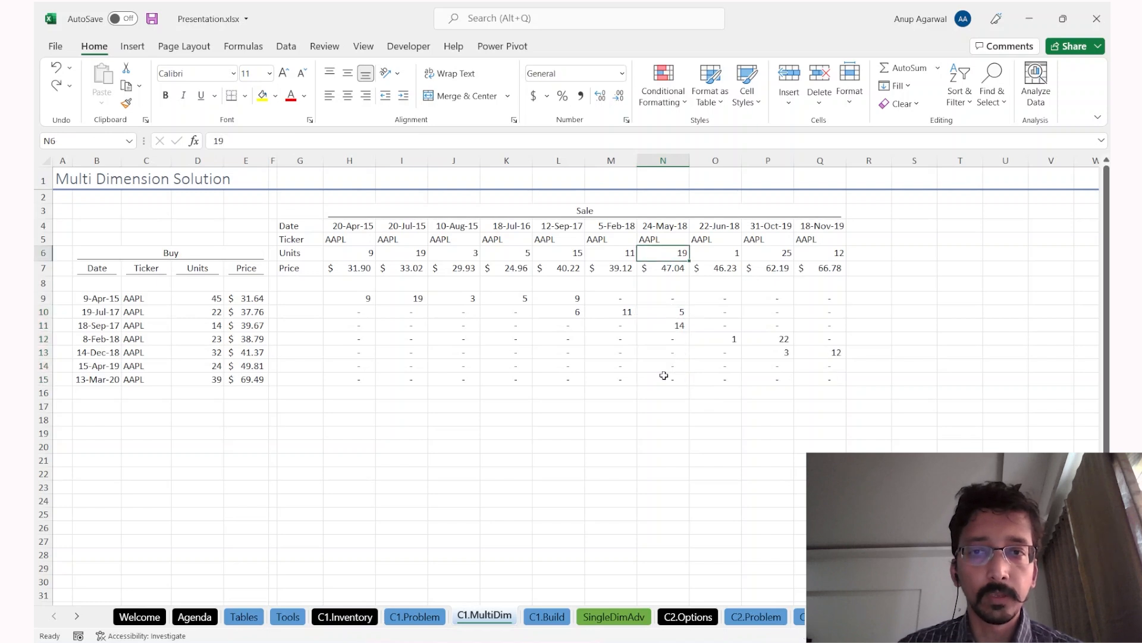
{"action": "left_click", "coordinate": [371, 366]}
{"action": "key", "text": "Down"}
{"action": "key", "text": "Down"}
{"action": "key", "text": "Down"}
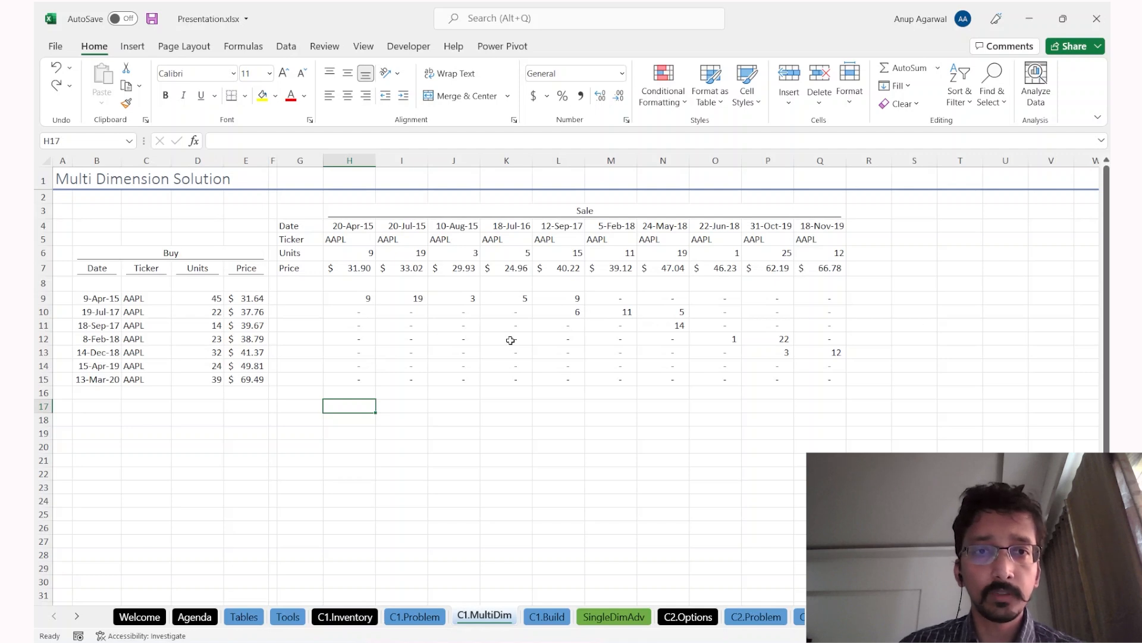
{"action": "left_click_drag", "start_coordinate": [366, 299], "coordinate": [354, 374]}
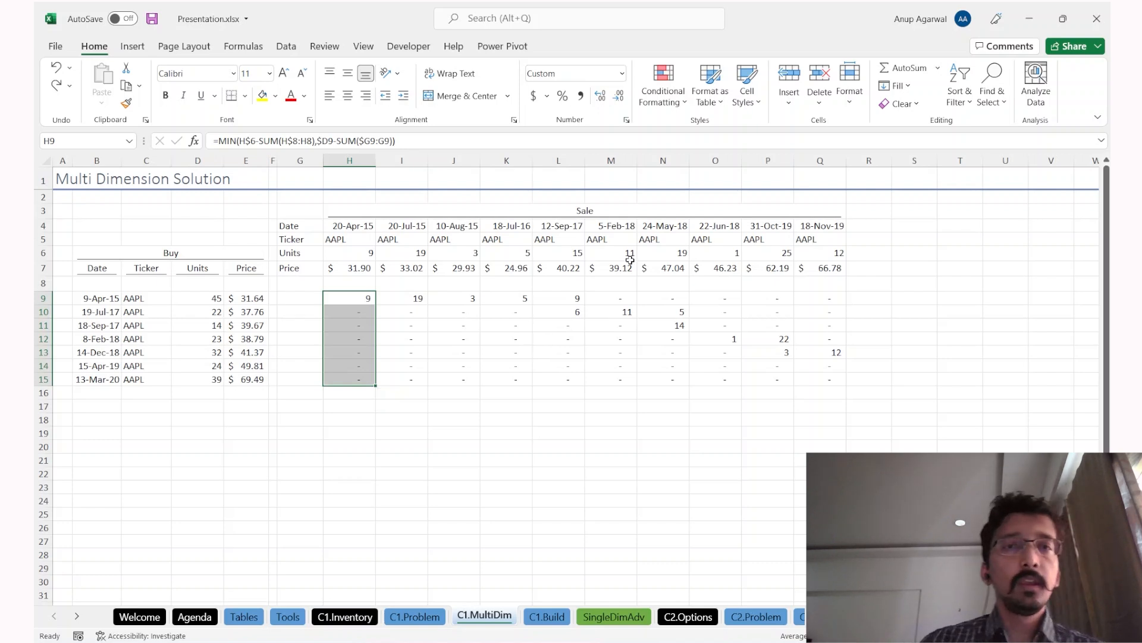
{"action": "left_click_drag", "start_coordinate": [346, 266], "coordinate": [816, 279]}
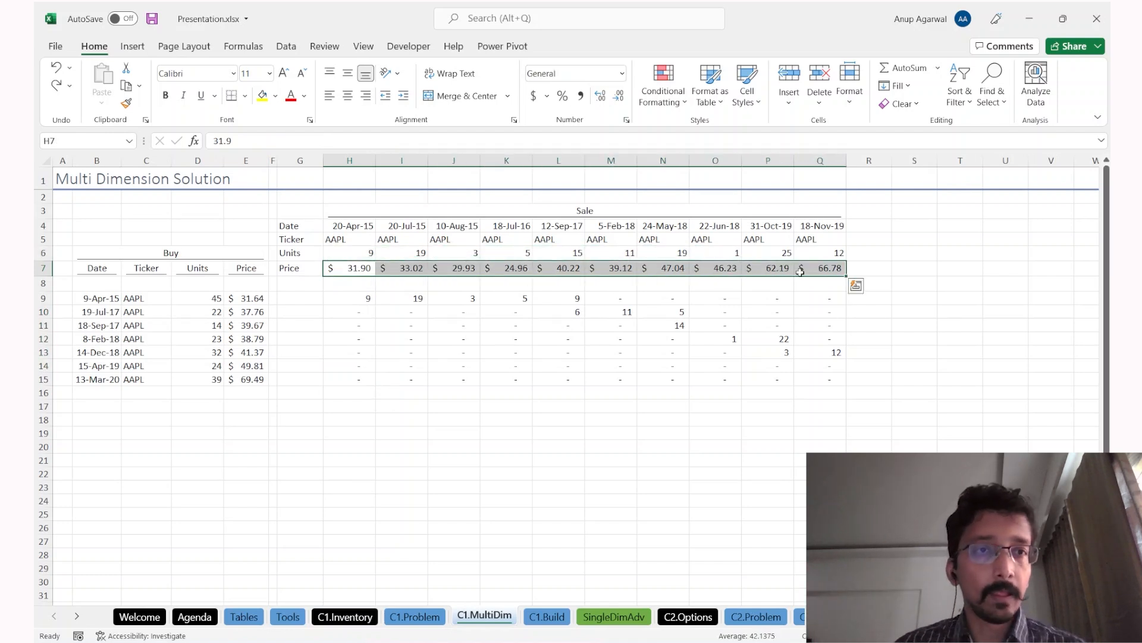
{"action": "left_click_drag", "start_coordinate": [246, 298], "coordinate": [235, 374]}
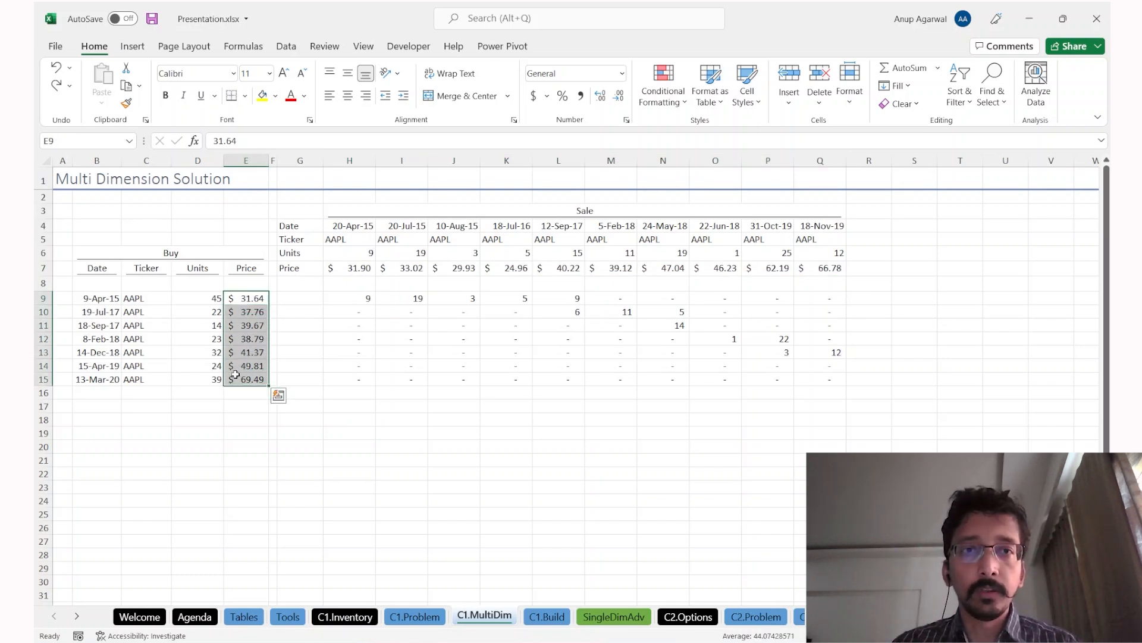
{"action": "left_click_drag", "start_coordinate": [354, 267], "coordinate": [804, 267]}
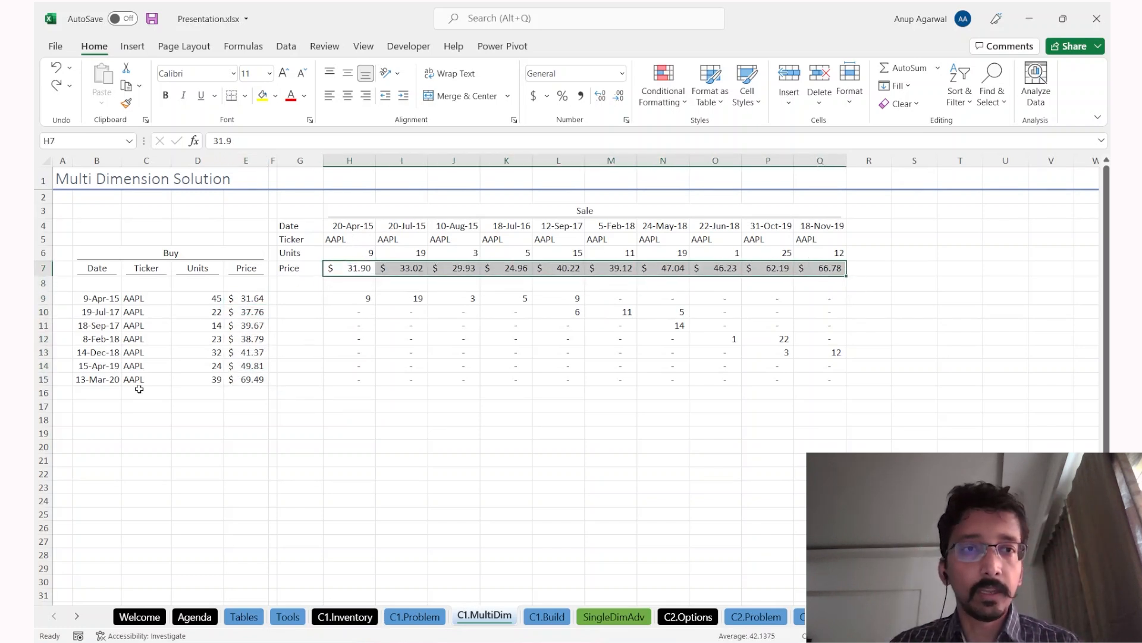
{"action": "left_click_drag", "start_coordinate": [233, 299], "coordinate": [232, 379]}
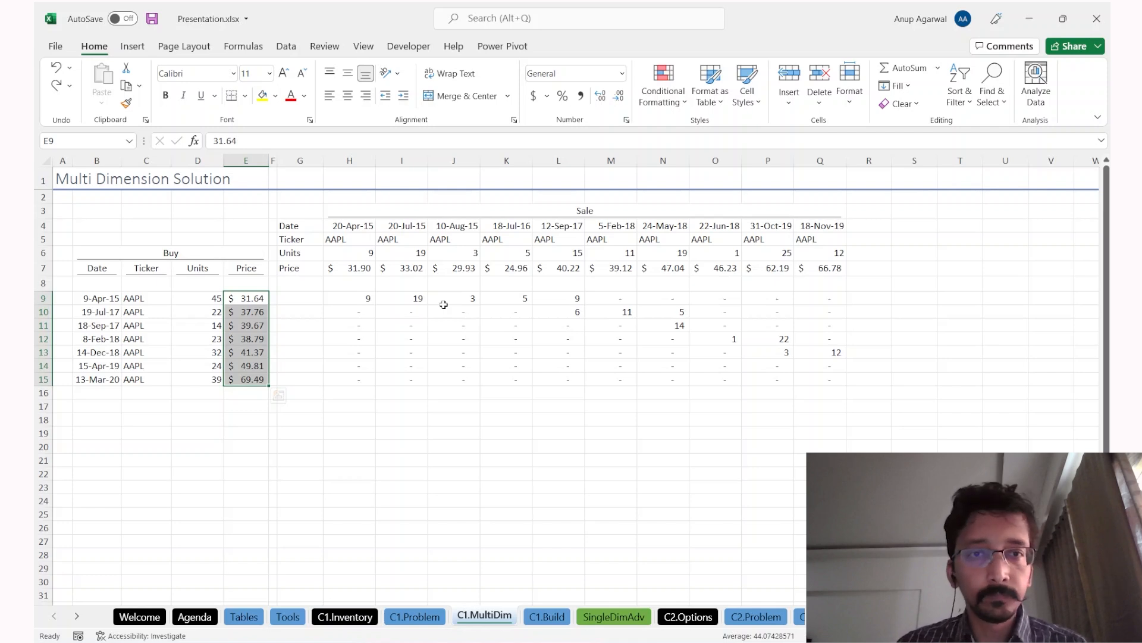
{"action": "left_click_drag", "start_coordinate": [358, 297], "coordinate": [812, 388]}
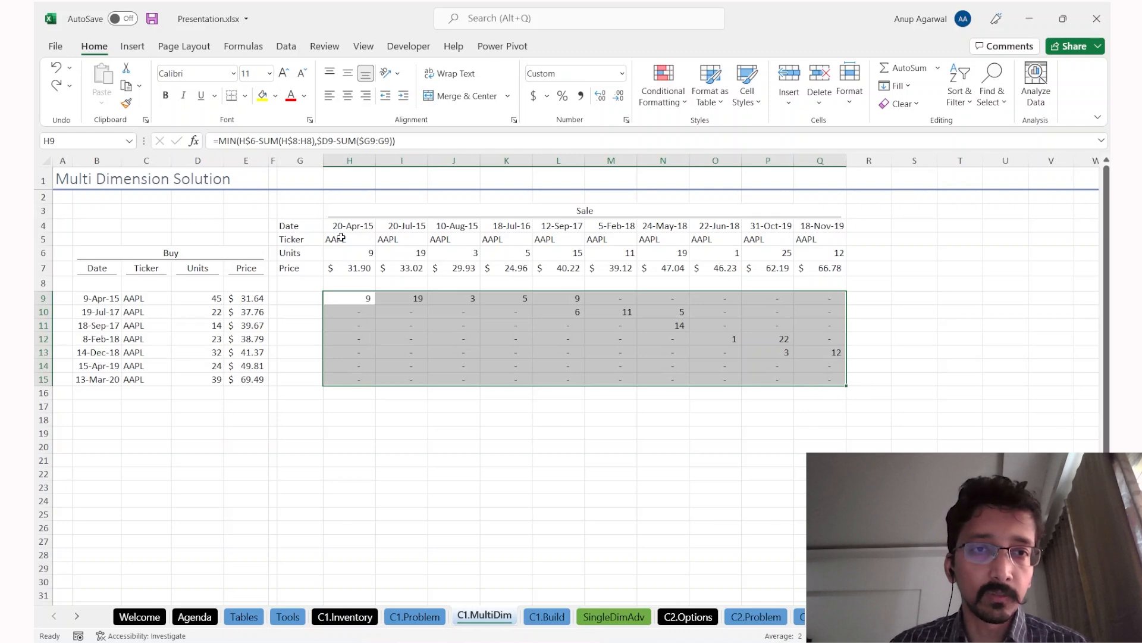
{"action": "left_click_drag", "start_coordinate": [341, 238], "coordinate": [393, 250]}
{"action": "key", "text": "ctrl+Page_Up"}
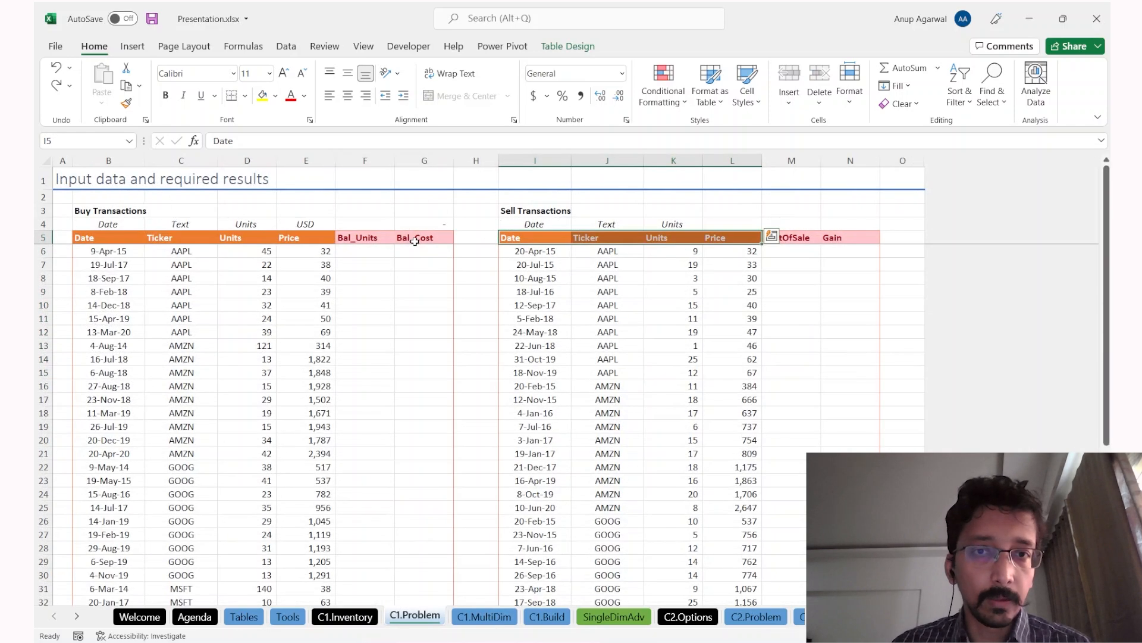
{"action": "scroll", "coordinate": [432, 325], "scroll_direction": "down", "scroll_amount": 5}
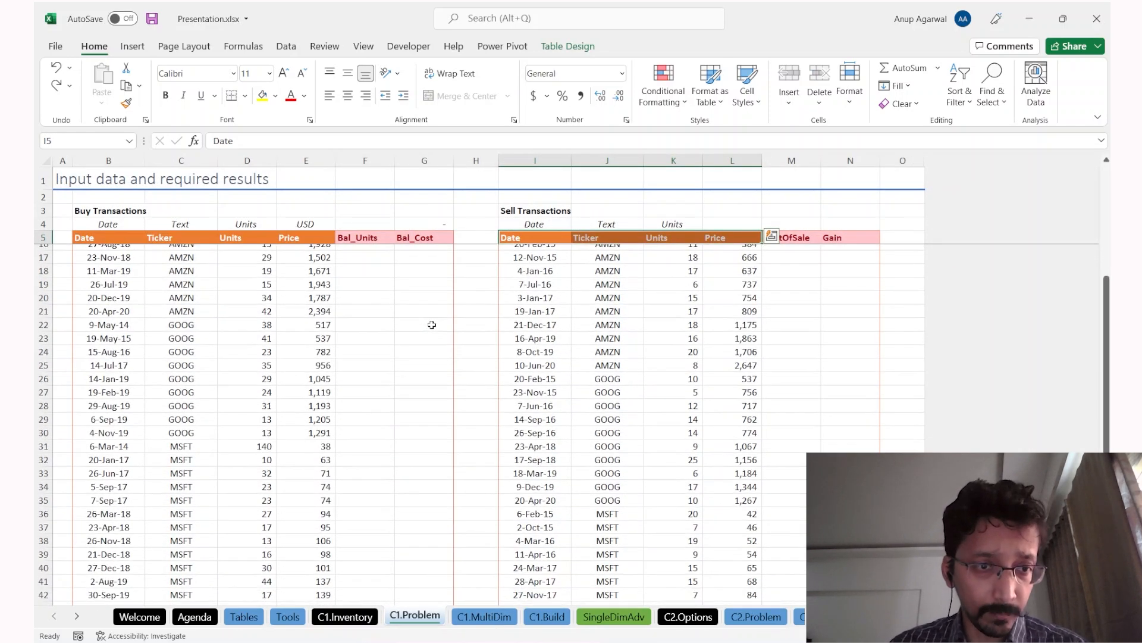
{"action": "scroll", "coordinate": [432, 325], "scroll_direction": "up", "scroll_amount": 4}
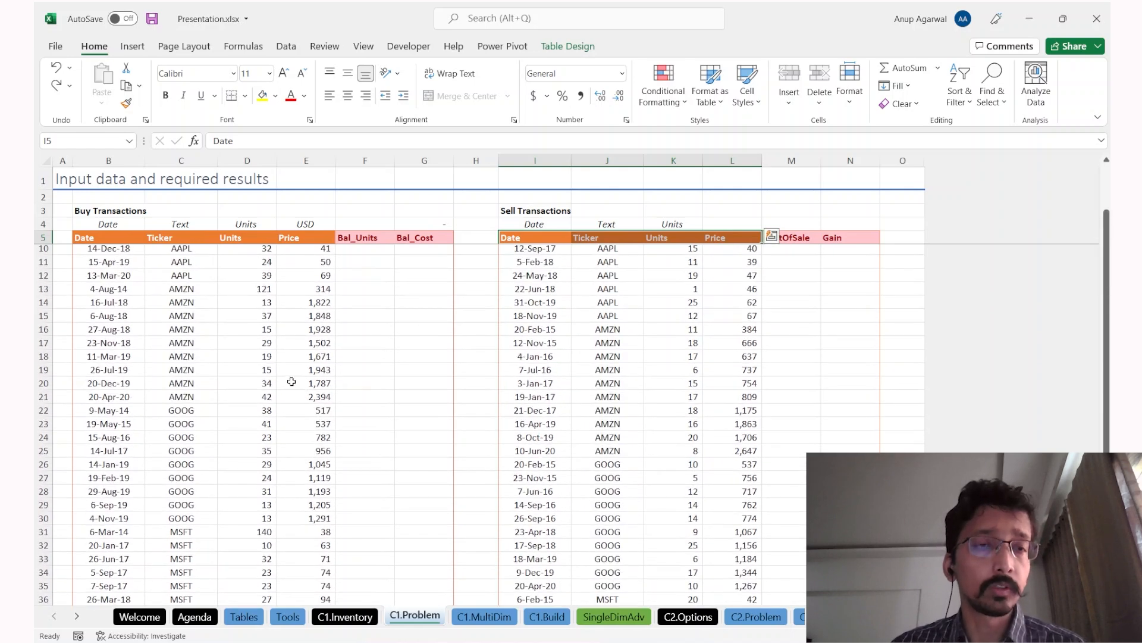
{"action": "left_click", "coordinate": [204, 370]}
{"action": "key", "text": "ctrl+Page_Down"}
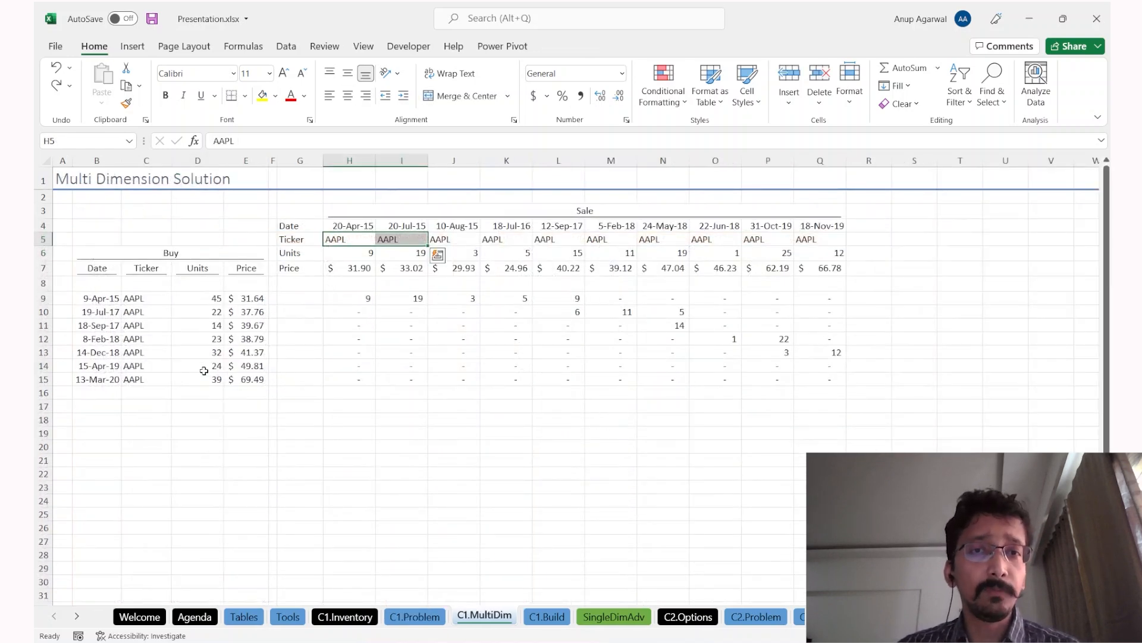
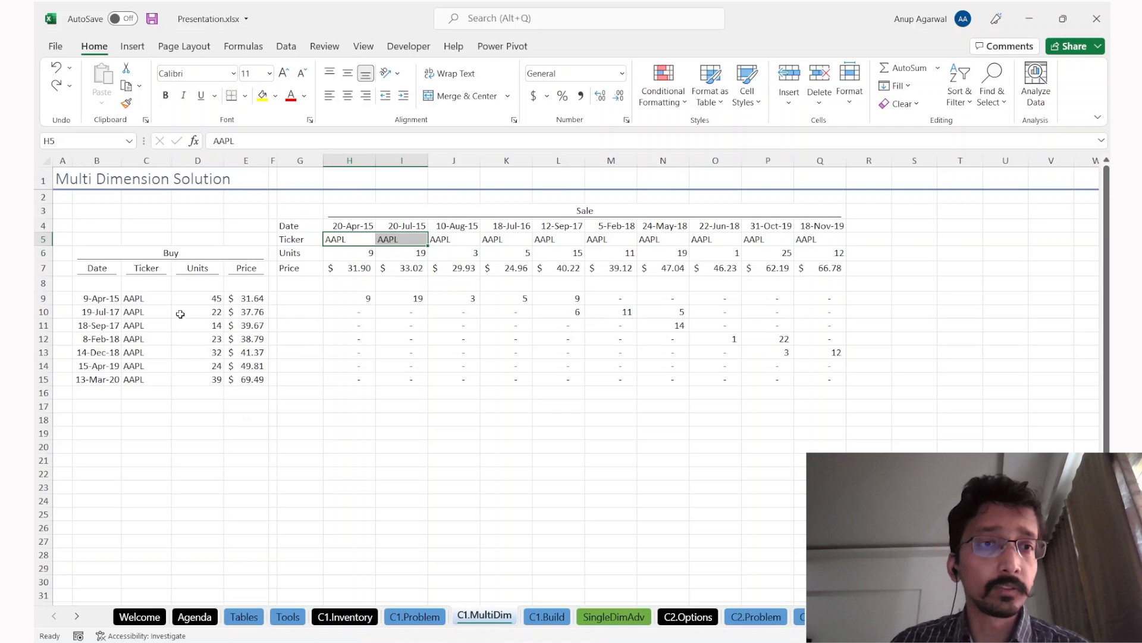
Step: Compare the AAPL buy ticker in C10 with the seven AMZN buy transactions on C1.Problem
{"action": "left_click", "coordinate": [143, 308]}
{"action": "key", "text": "ctrl+Page_Up"}
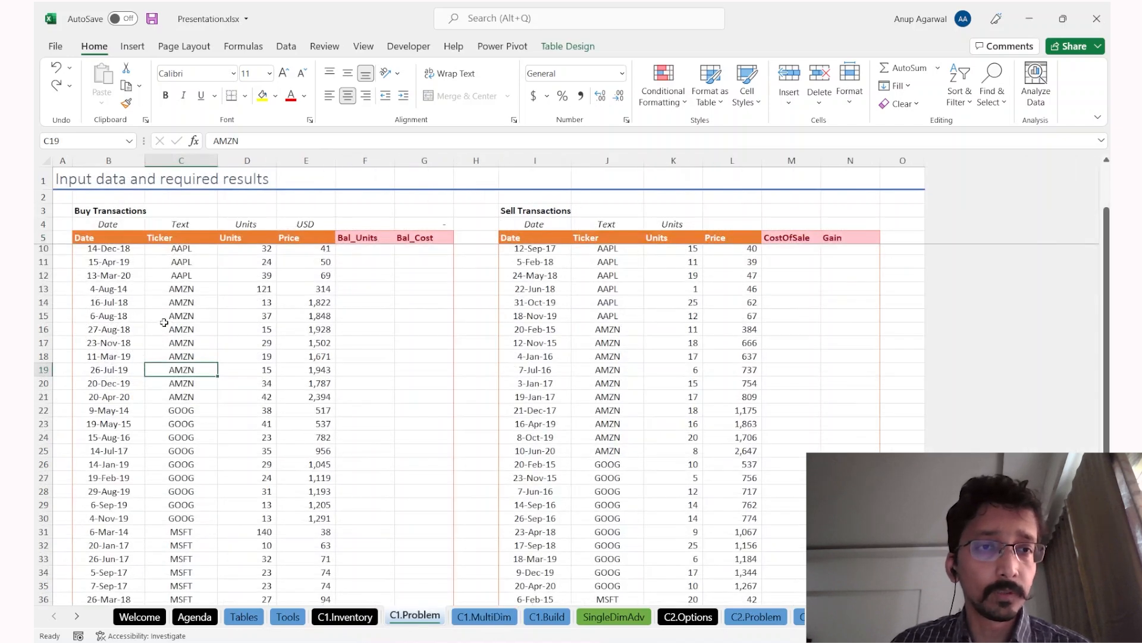
{"action": "left_click", "coordinate": [189, 302]}
{"action": "left_click_drag", "start_coordinate": [189, 302], "coordinate": [183, 377]}
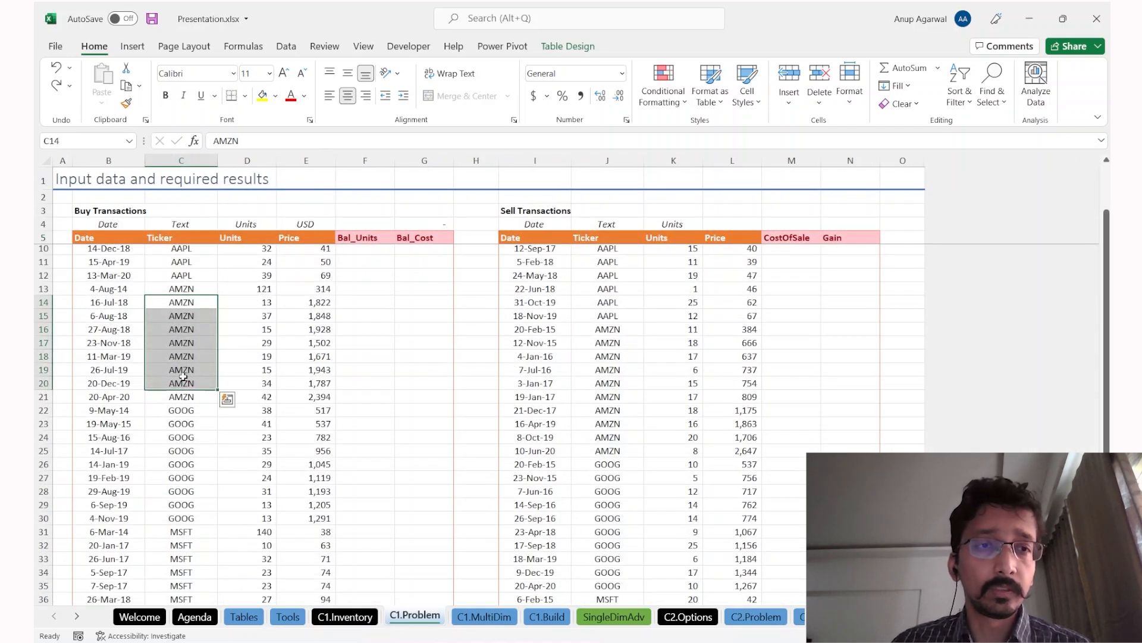
{"action": "key", "text": "ctrl+Page_Down"}
Step: Highlight the buy rows and the sale tickers, units and prices on C1.MultiDim
{"action": "left_click_drag", "start_coordinate": [95, 297], "coordinate": [267, 513]}
{"action": "left_click_drag", "start_coordinate": [348, 239], "coordinate": [777, 263]}
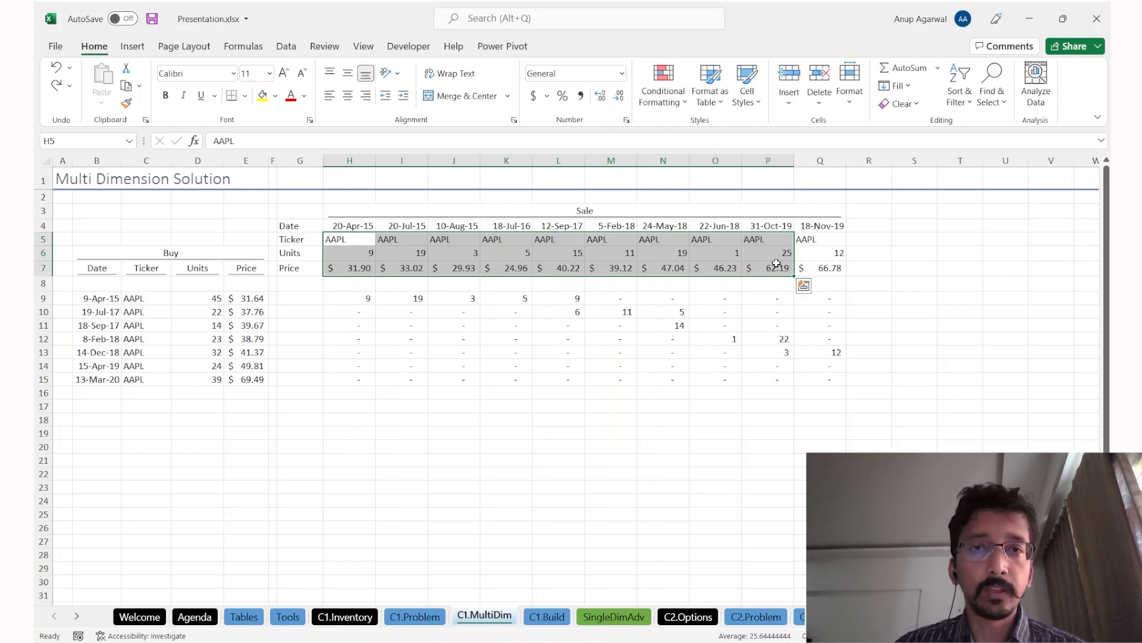
{"action": "left_click_drag", "start_coordinate": [83, 300], "coordinate": [244, 595]}
Step: Select all buy tickers down to row 45 on C1.Problem, then highlight MultiDim's sale dates and units
{"action": "key", "text": "ctrl+Page_Up"}
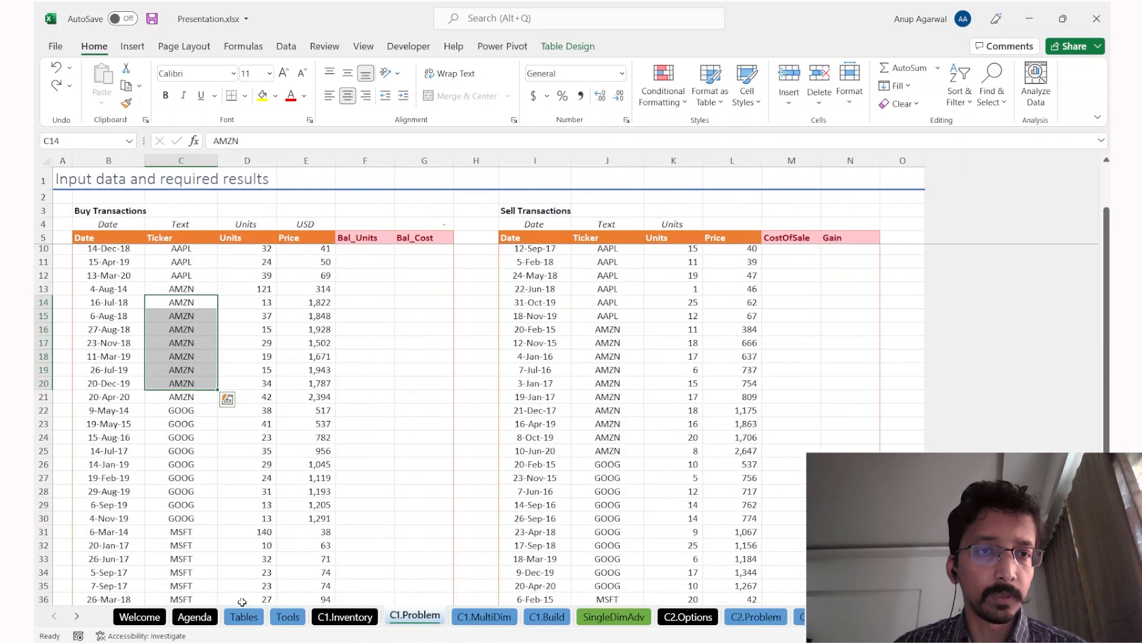
{"action": "key", "text": "ctrl+Home"}
{"action": "key", "text": "ctrl+shift+Down"}
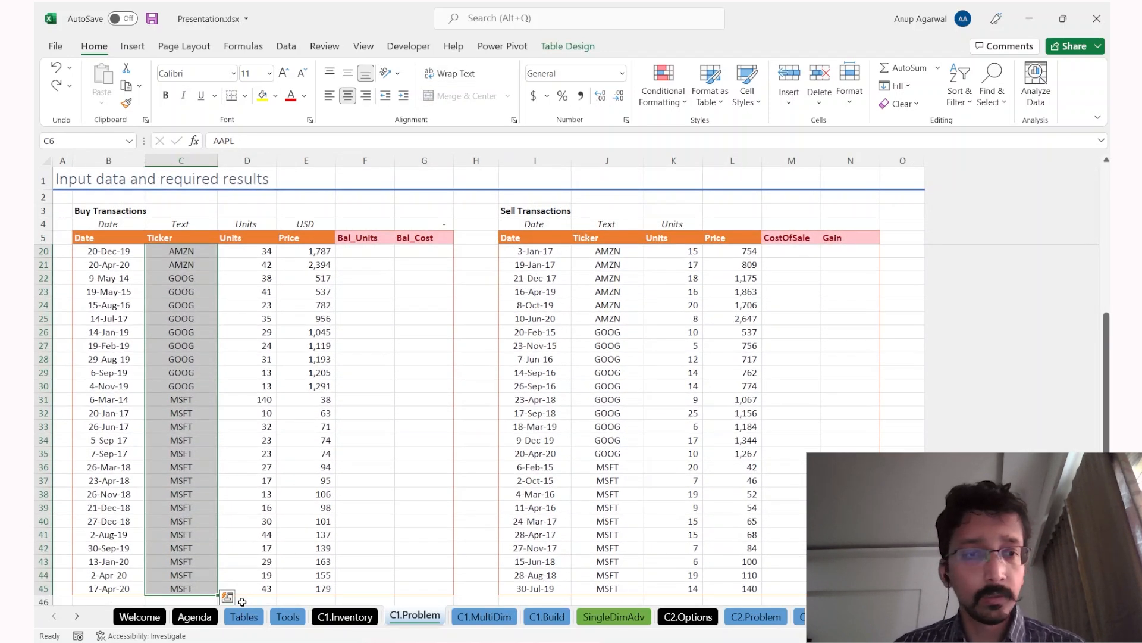
{"action": "key", "text": "ctrl+Page_Down"}
{"action": "left_click_drag", "start_coordinate": [372, 225], "coordinate": [906, 262]}
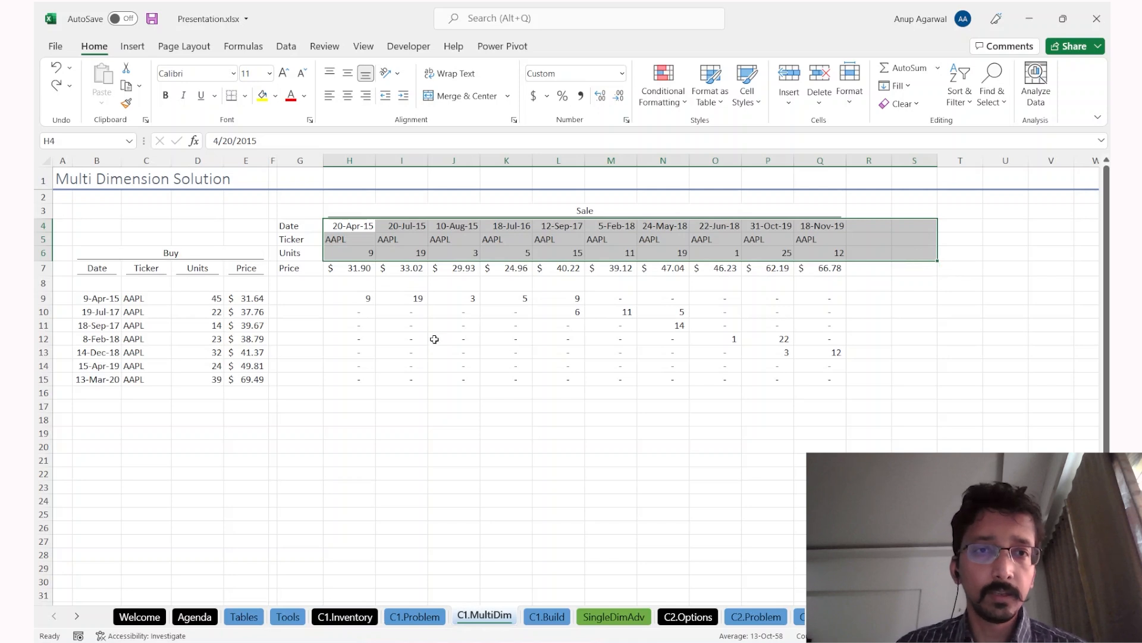
Step: Reveal H10's MIN formula without editing it and compare tickers H5 and C10
{"action": "left_click", "coordinate": [352, 312]}
{"action": "key", "text": "F2"}
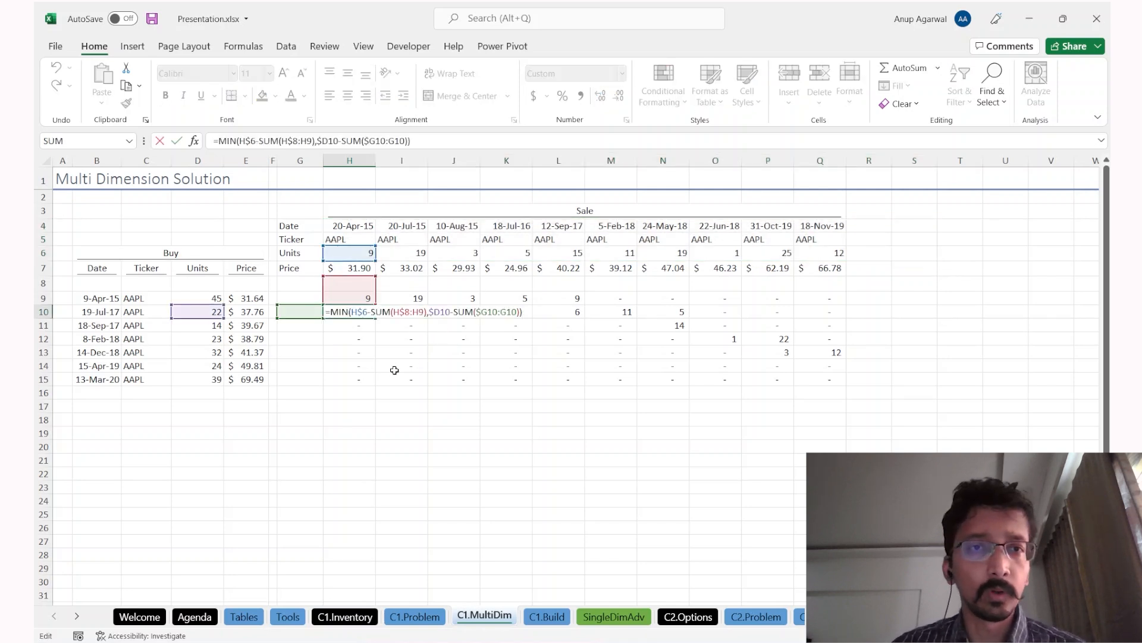
{"action": "key", "text": "Escape"}
{"action": "left_click", "coordinate": [344, 239]}
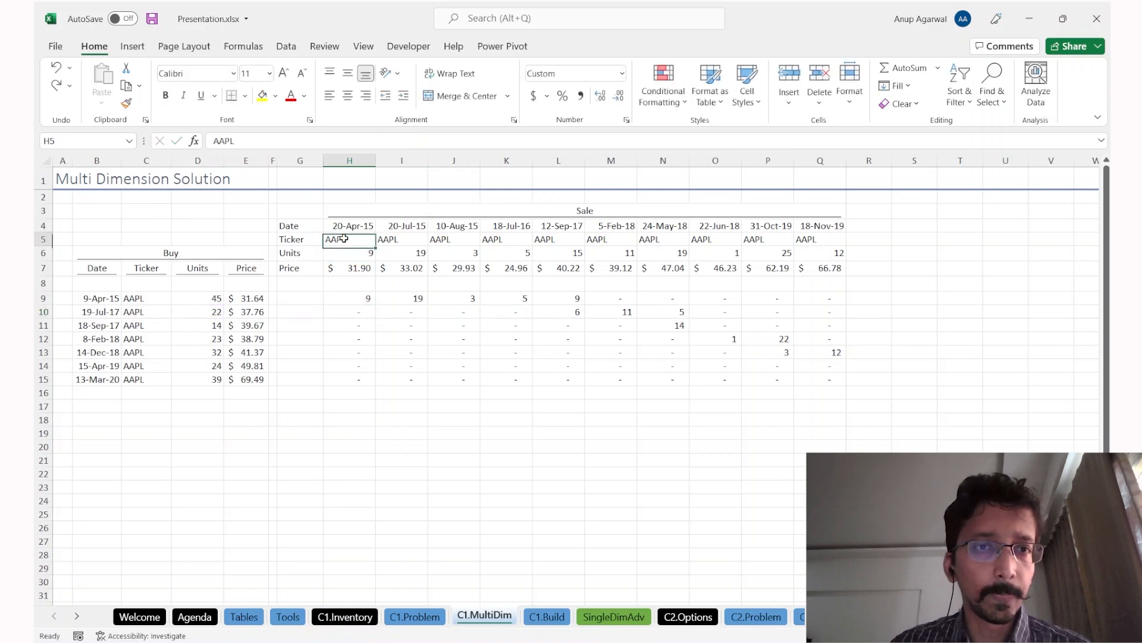
{"action": "left_click", "coordinate": [156, 312]}
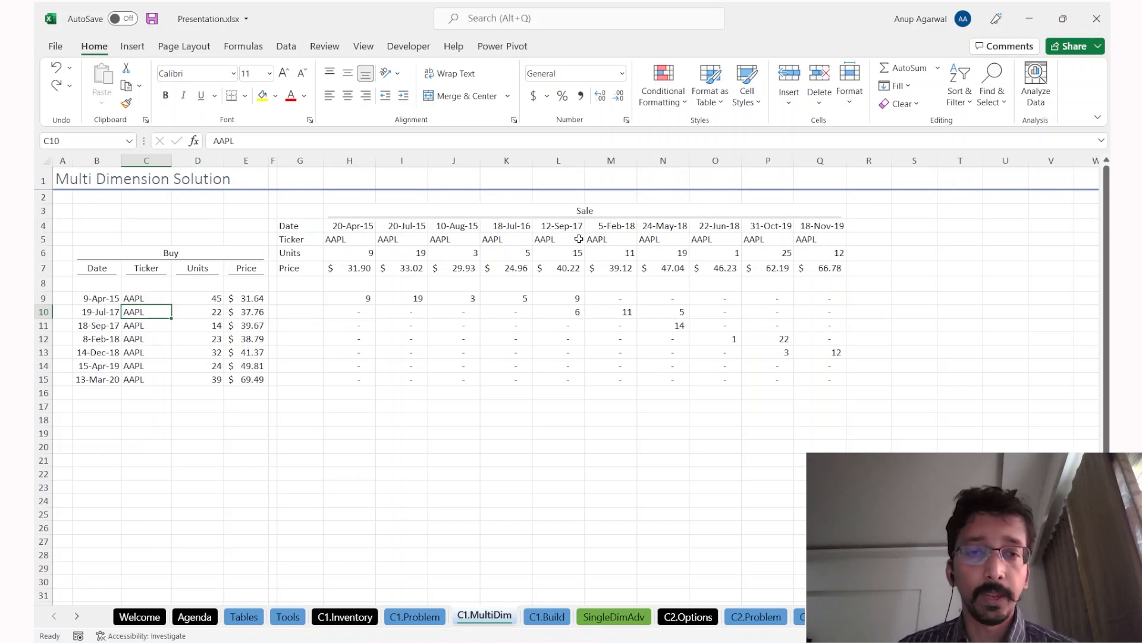
{"action": "key", "text": "ctrl+Page_Up"}
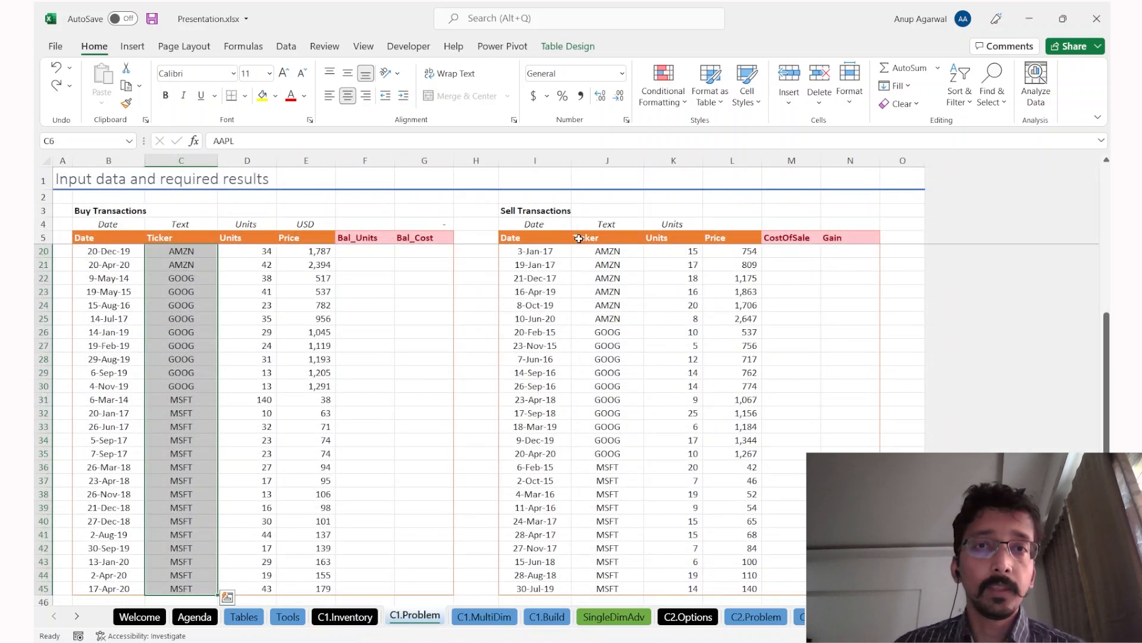
Step: Highlight the AMZN sell dates and their sale details, including the 12 sold units
{"action": "left_click", "coordinate": [517, 257]}
{"action": "left_click", "coordinate": [516, 240]}
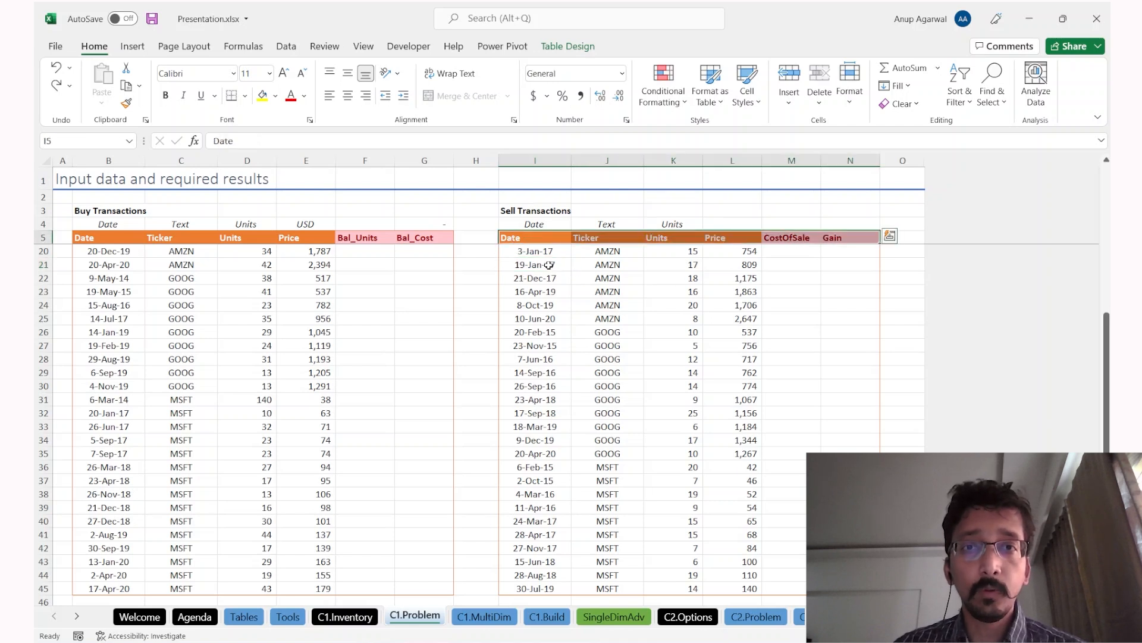
{"action": "left_click_drag", "start_coordinate": [529, 250], "coordinate": [524, 334]}
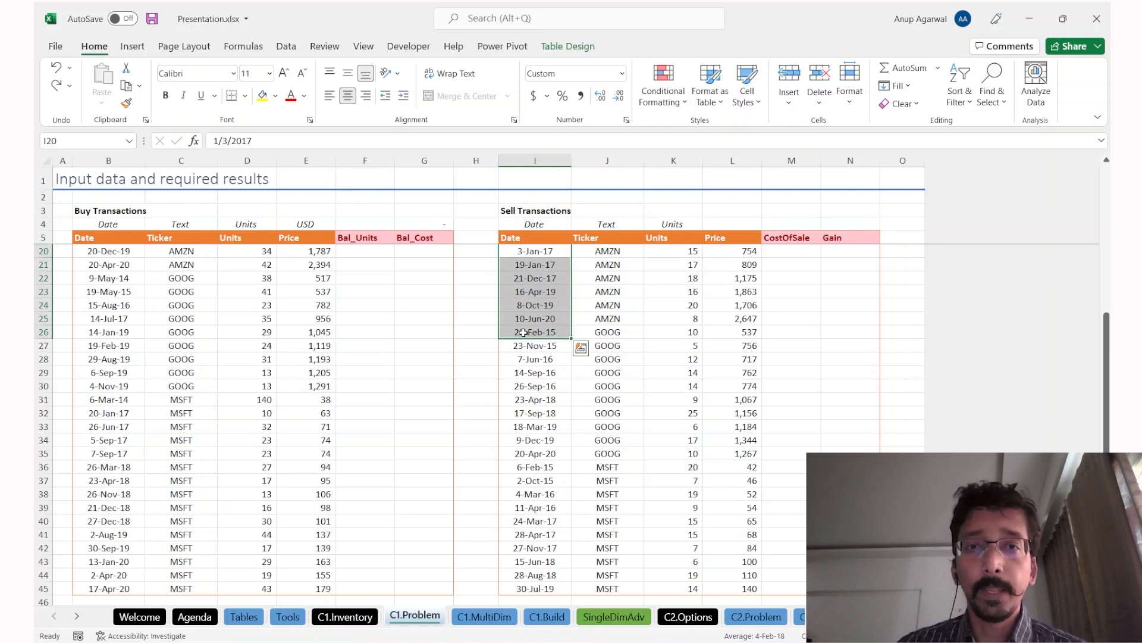
{"action": "left_click_drag", "start_coordinate": [607, 250], "coordinate": [859, 338]}
{"action": "left_click", "coordinate": [694, 359]}
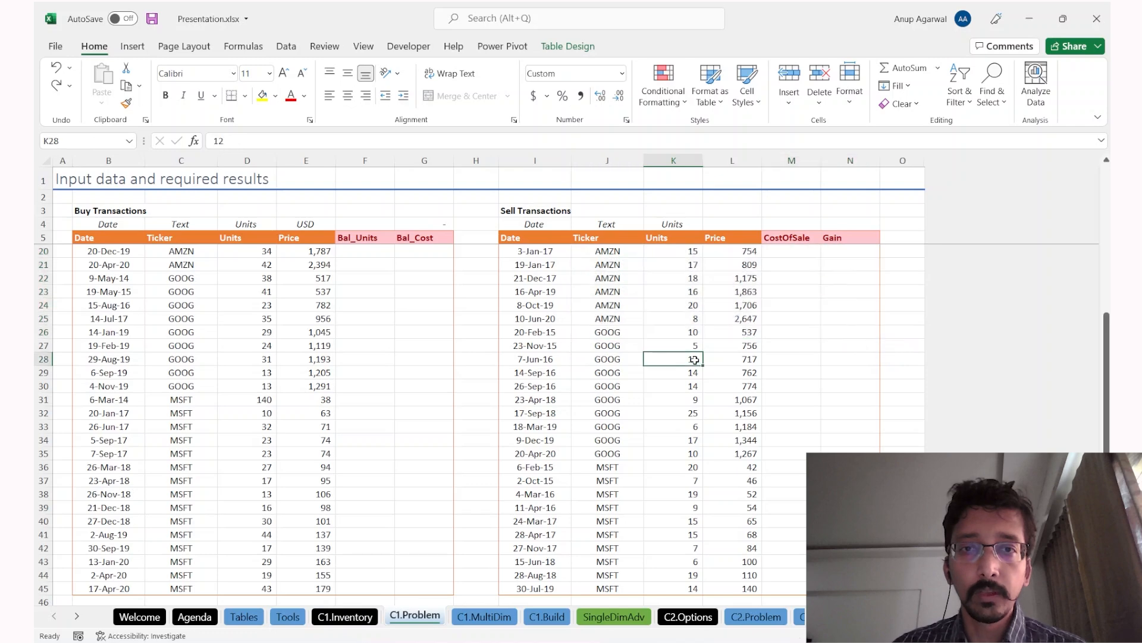
Step: Select Sell table columns I:N and highlight sell rows' dates and tickers down to row 41
{"action": "left_click_drag", "start_coordinate": [547, 177], "coordinate": [854, 199]}
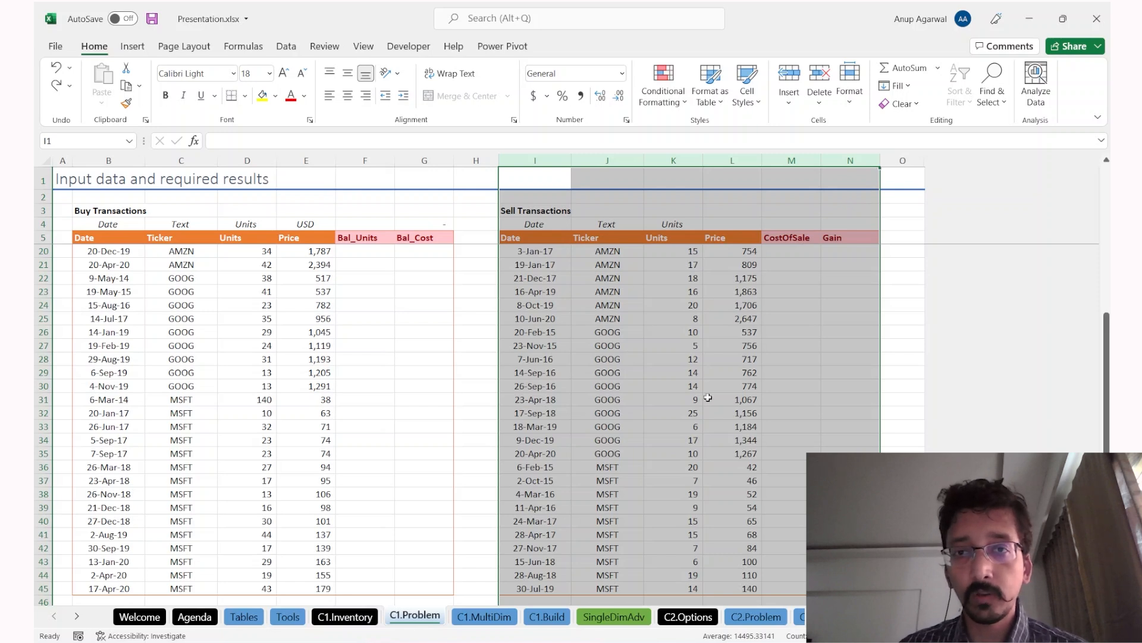
{"action": "left_click", "coordinate": [563, 319]}
{"action": "left_click_drag", "start_coordinate": [563, 319], "coordinate": [600, 319]}
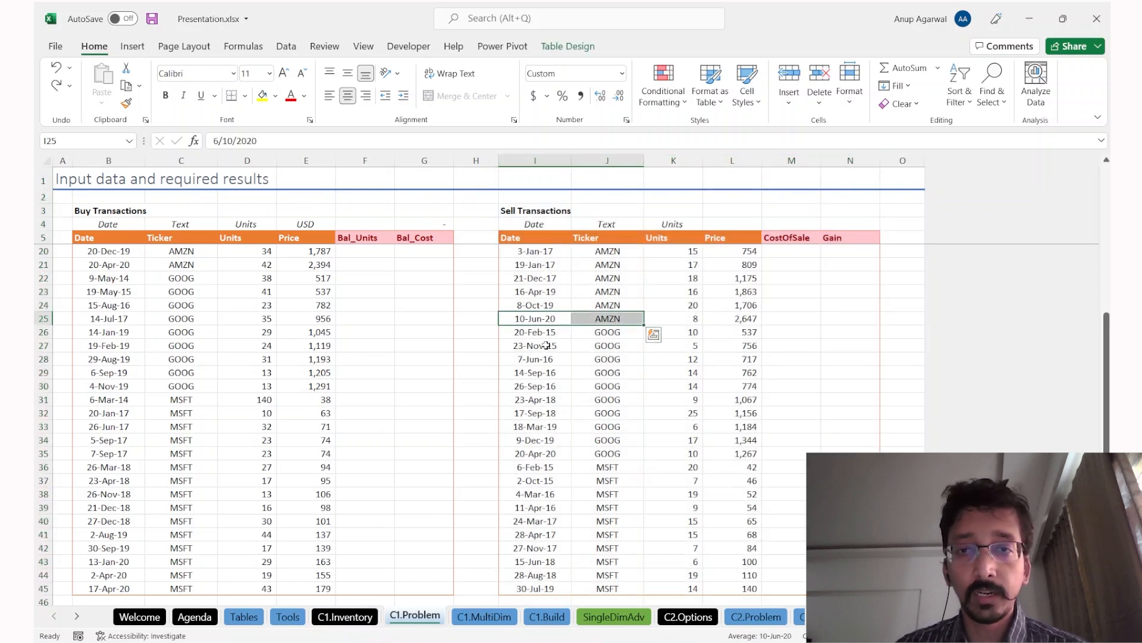
{"action": "left_click_drag", "start_coordinate": [535, 359], "coordinate": [601, 360]}
{"action": "left_click_drag", "start_coordinate": [557, 398], "coordinate": [595, 402]}
{"action": "left_click_drag", "start_coordinate": [554, 438], "coordinate": [619, 445]}
{"action": "left_click_drag", "start_coordinate": [553, 480], "coordinate": [618, 493]}
{"action": "left_click_drag", "start_coordinate": [560, 531], "coordinate": [616, 537]}
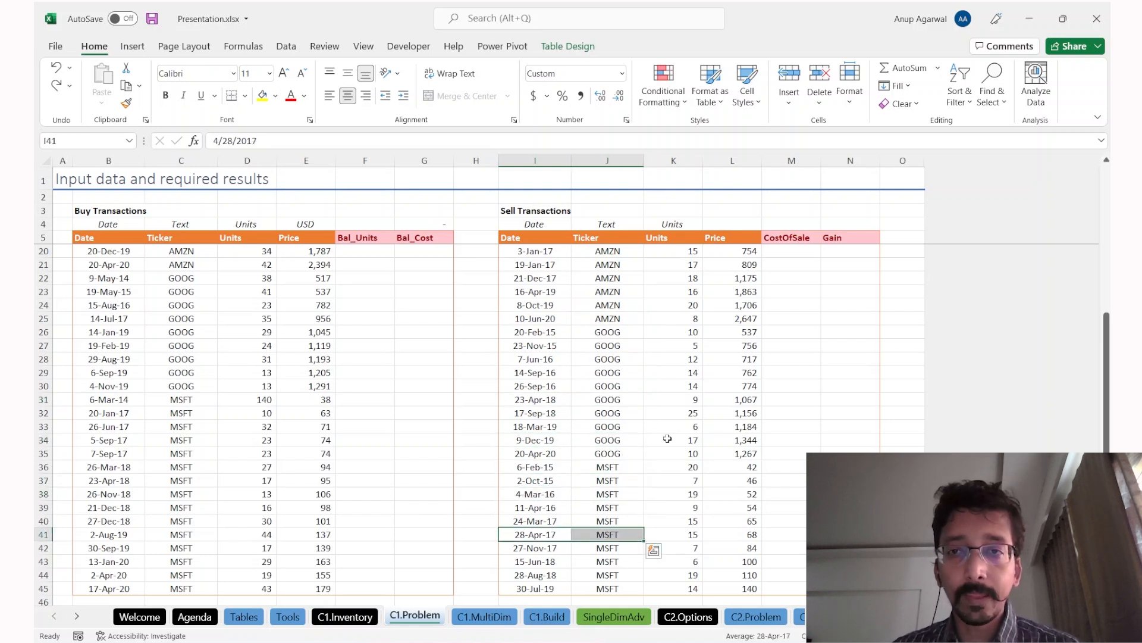
Step: Select the Units, Price and CostOfSale columns and the whole 26-Sep-16 sell row
{"action": "left_click", "coordinate": [674, 161]}
{"action": "left_click", "coordinate": [738, 158]}
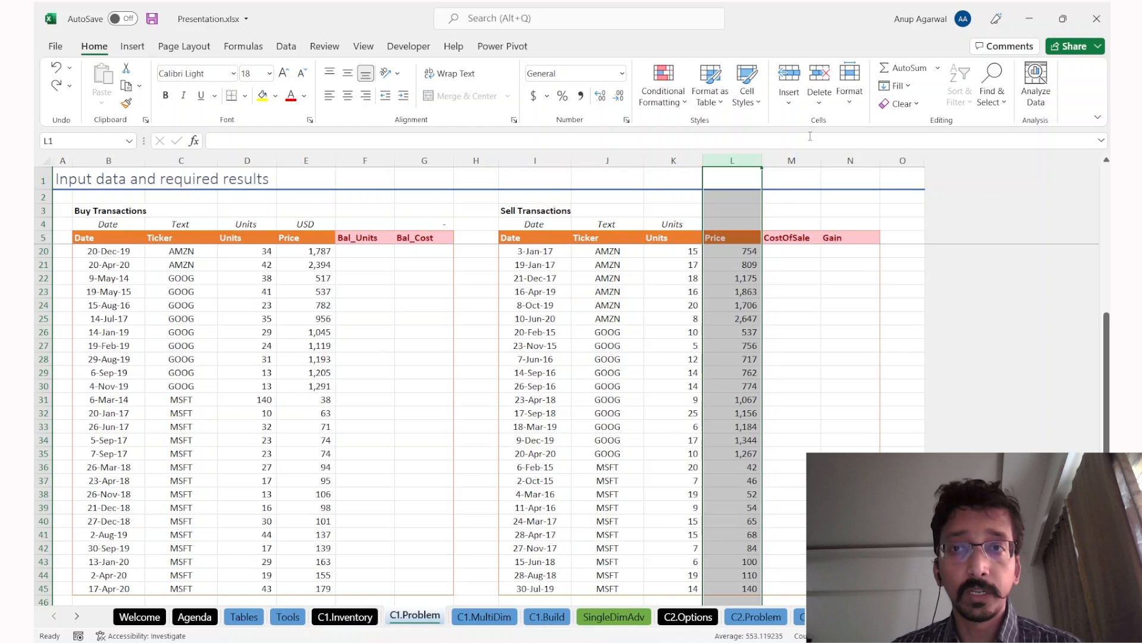
{"action": "left_click", "coordinate": [788, 161]}
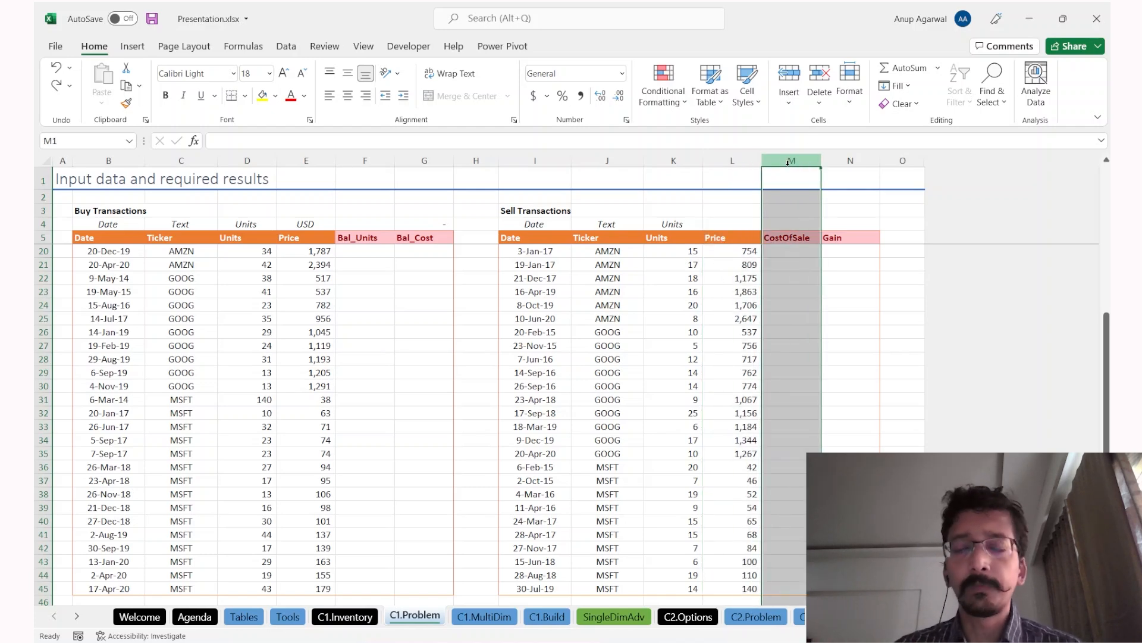
{"action": "left_click", "coordinate": [535, 384]}
{"action": "key", "text": "shift+space"}
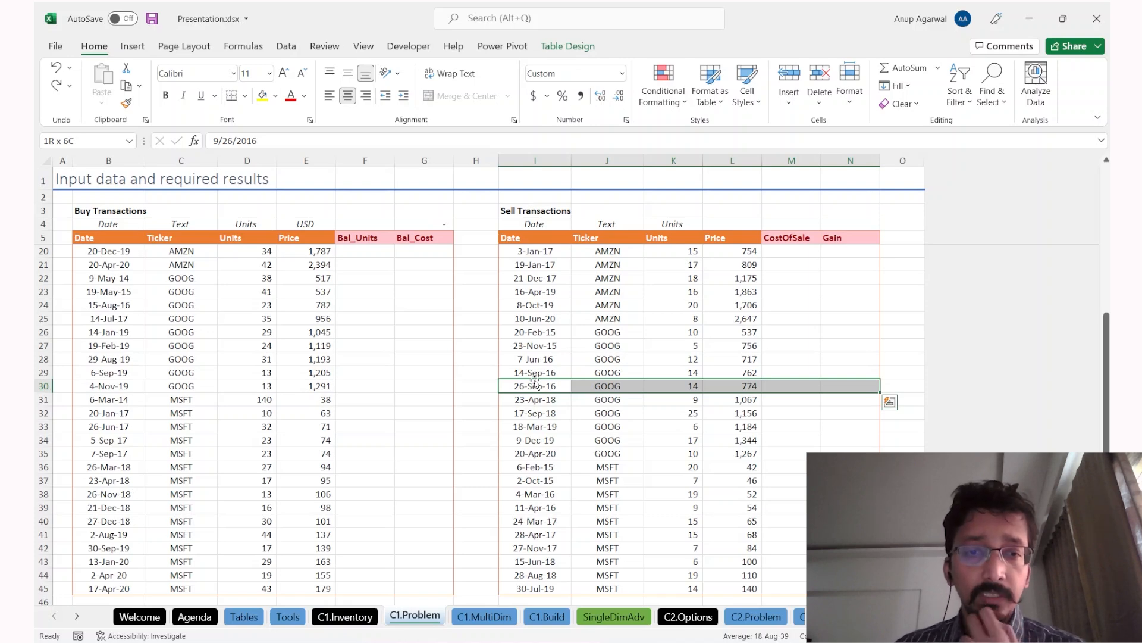
{"action": "key", "text": "ctrl+Page_Down"}
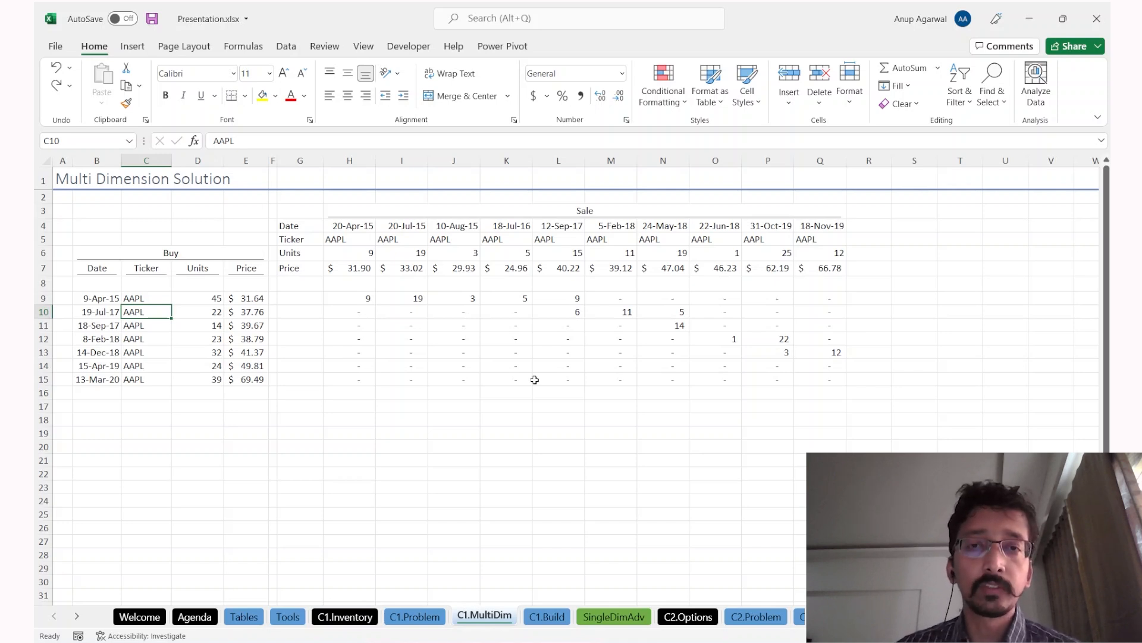
{"action": "left_click_drag", "start_coordinate": [97, 213], "coordinate": [836, 416]}
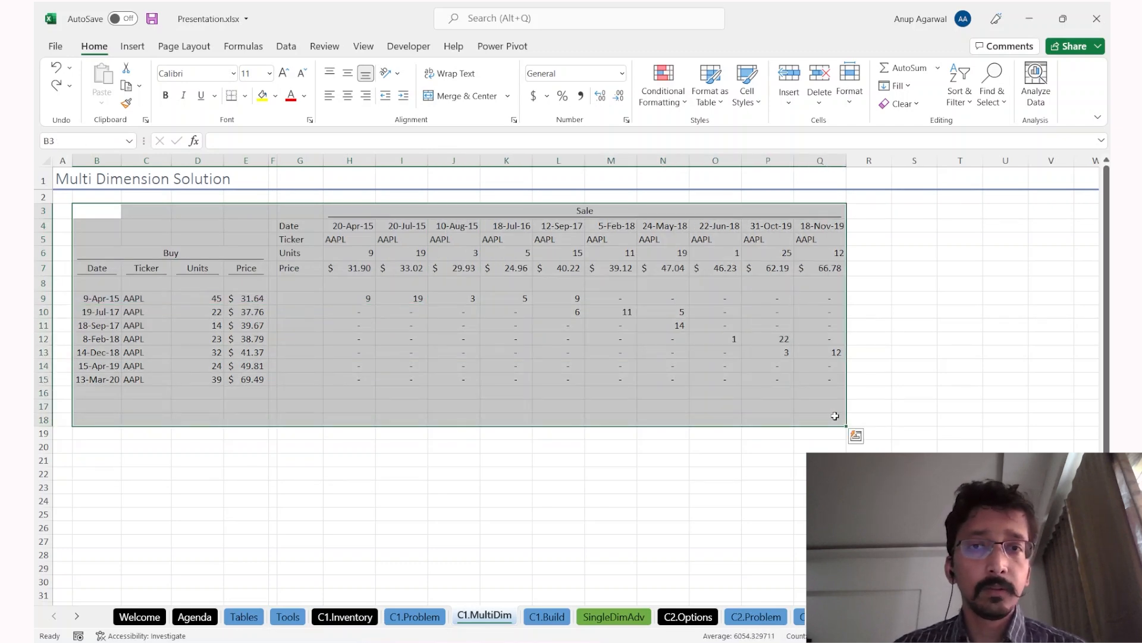
{"action": "key", "text": "ctrl+Page_Up"}
{"action": "left_click_drag", "start_coordinate": [535, 278], "coordinate": [693, 563]}
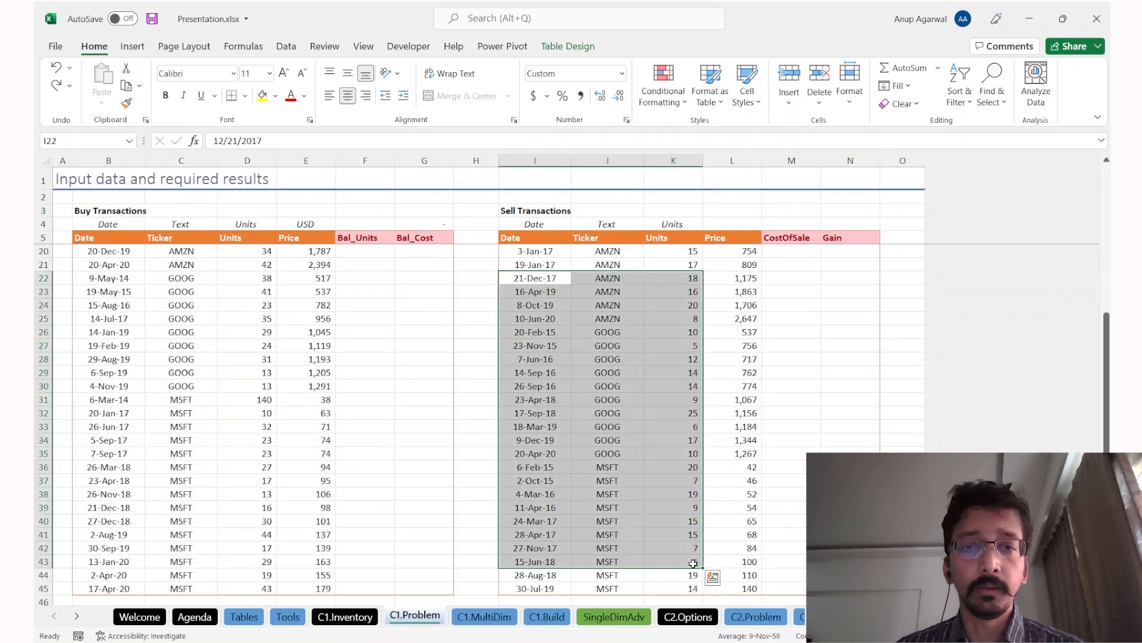
{"action": "key", "text": "ctrl+Page_Down"}
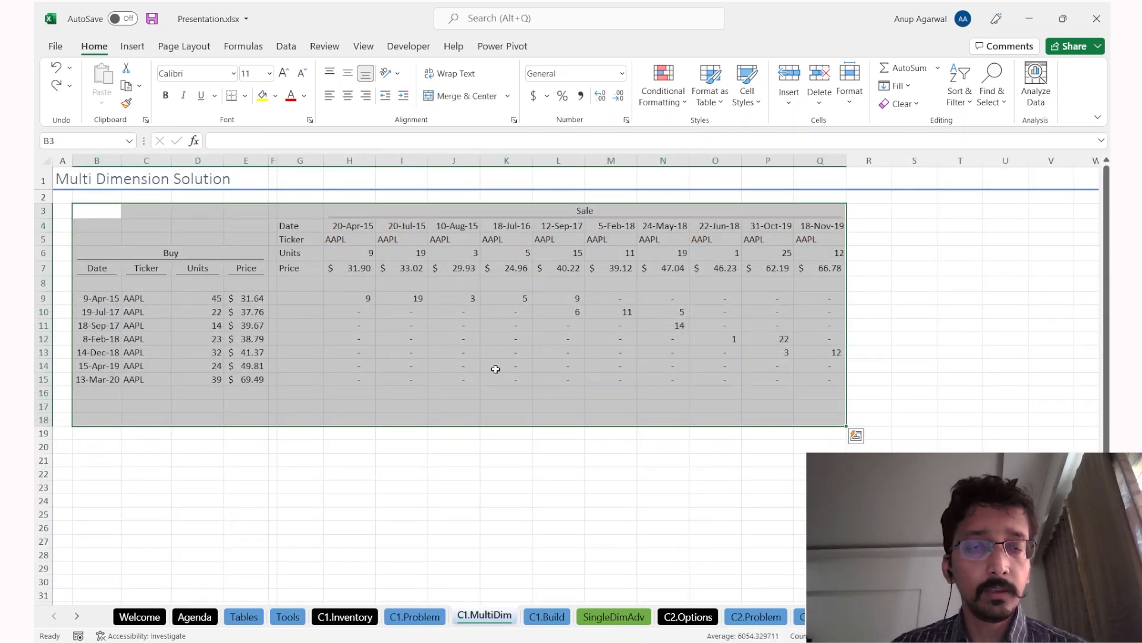
{"action": "left_click_drag", "start_coordinate": [366, 300], "coordinate": [640, 318]}
Step: Inspect the allocation formulas from H9 across to Q13
{"action": "left_click", "coordinate": [658, 337]}
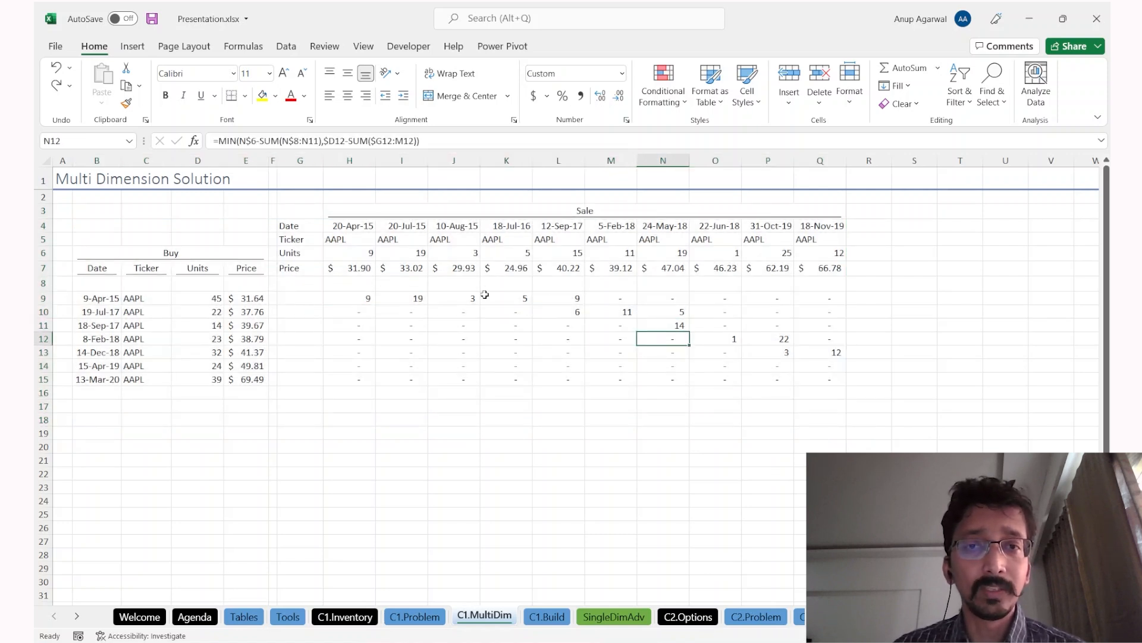
{"action": "left_click", "coordinate": [359, 296]}
{"action": "left_click", "coordinate": [413, 297]}
{"action": "left_click", "coordinate": [464, 298]}
{"action": "left_click", "coordinate": [518, 298]}
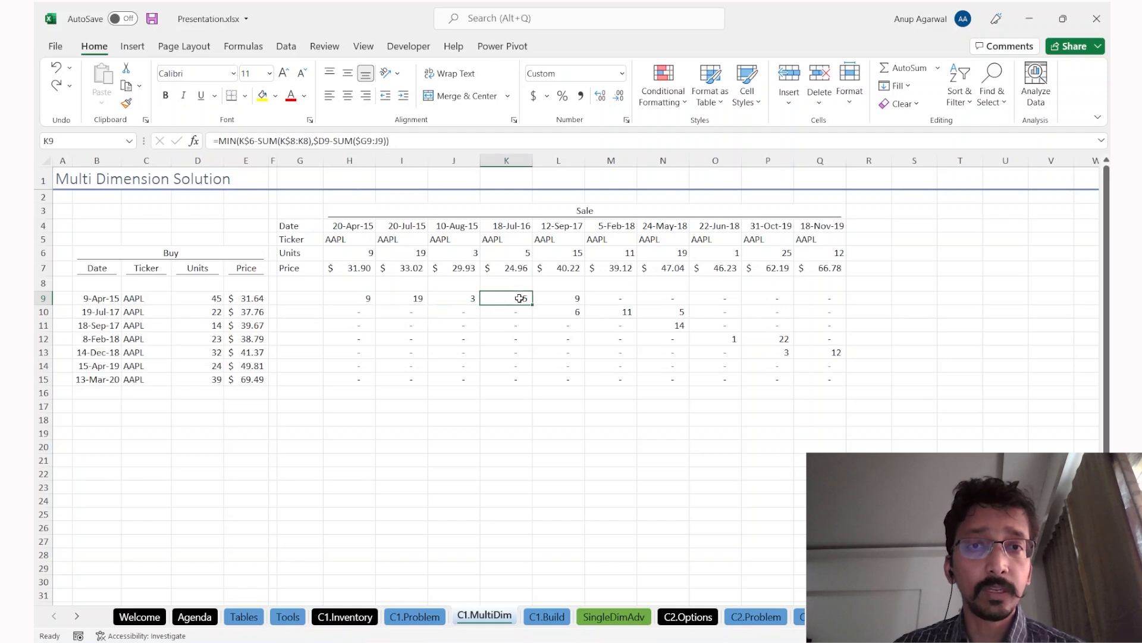
{"action": "left_click", "coordinate": [567, 299]}
{"action": "left_click", "coordinate": [567, 312]}
{"action": "left_click", "coordinate": [619, 311]}
{"action": "left_click", "coordinate": [677, 324]}
{"action": "left_click", "coordinate": [677, 308]}
{"action": "left_click", "coordinate": [717, 334]}
{"action": "left_click", "coordinate": [774, 338]}
{"action": "left_click", "coordinate": [776, 352]}
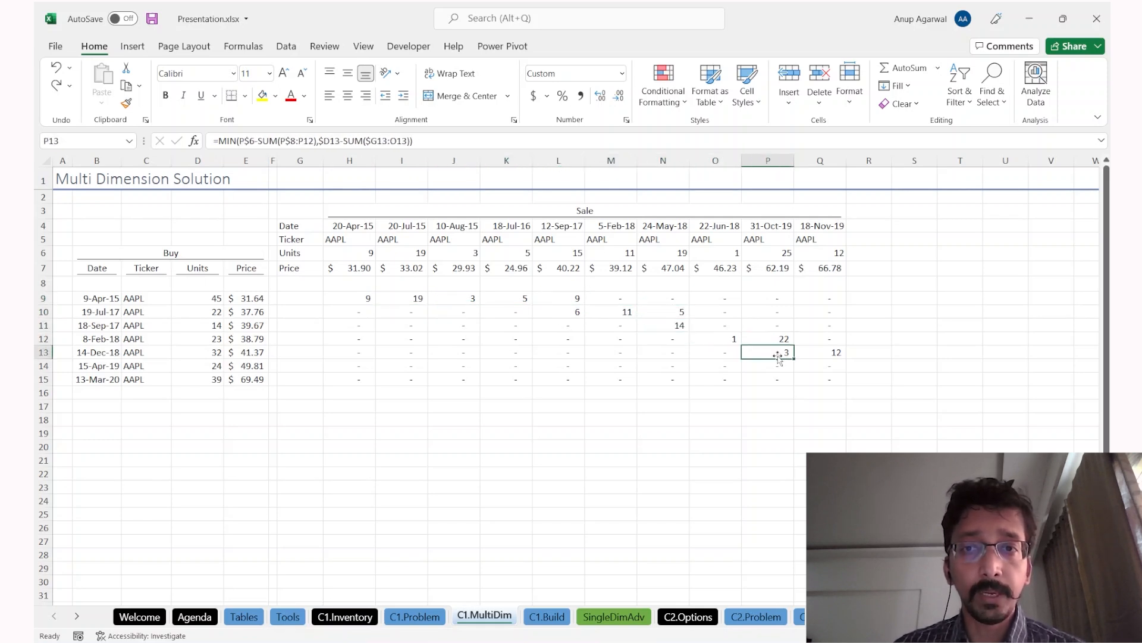
{"action": "left_click", "coordinate": [824, 354]}
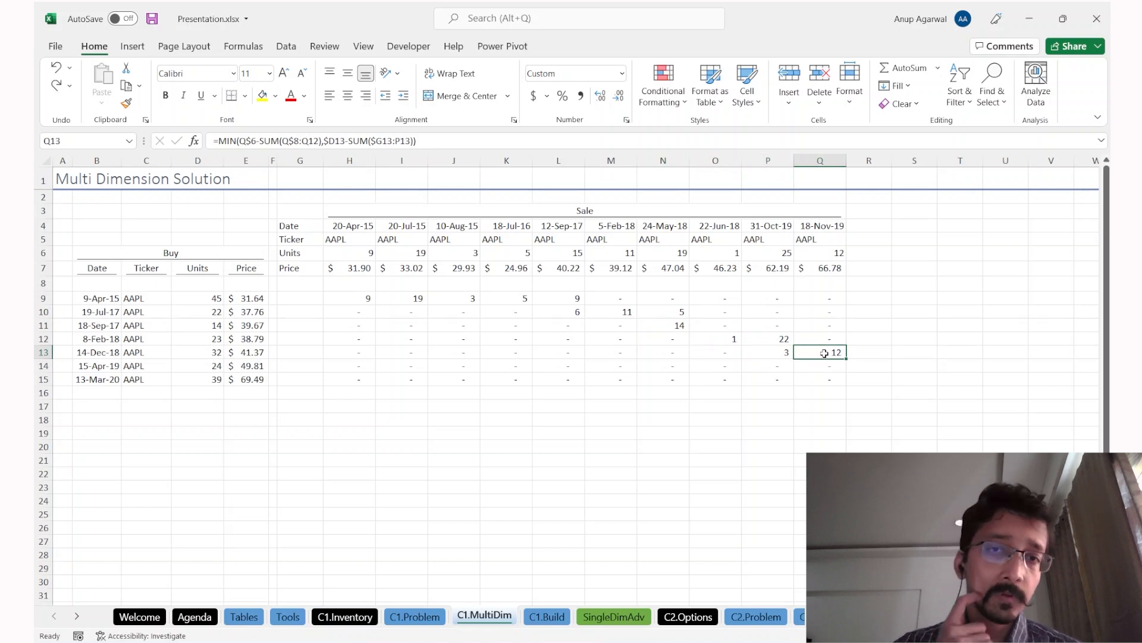
Step: Shade yellow the 14 allocated units in N11 and the 24-May-18 sale's date, units and 47.04 price
{"action": "left_click", "coordinate": [629, 329]}
{"action": "left_click", "coordinate": [672, 325]}
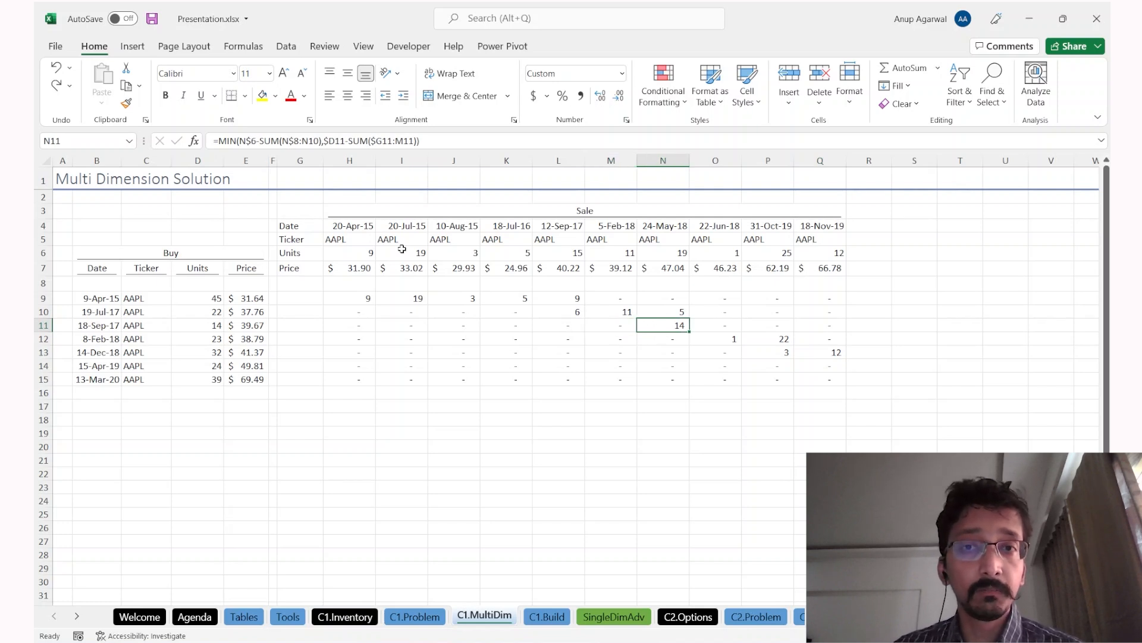
{"action": "left_click", "coordinate": [263, 95]}
{"action": "key", "text": "Up"}
{"action": "key", "text": "Up"}
{"action": "key", "text": "Up"}
{"action": "key", "text": "Up"}
{"action": "key", "text": "Up"}
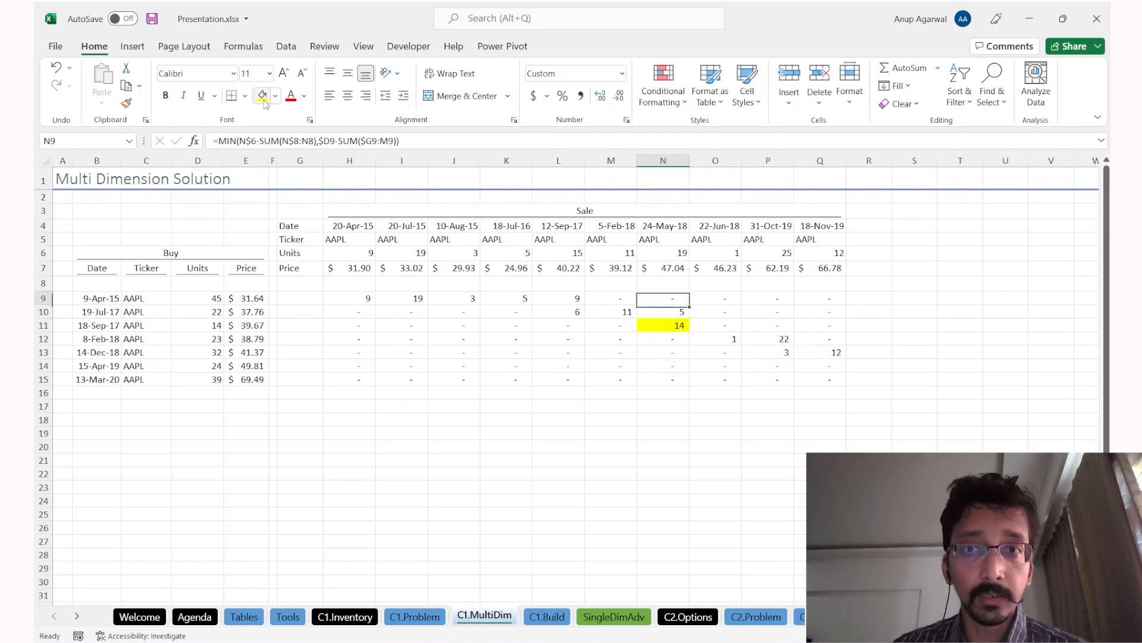
{"action": "key", "text": "Up"}
{"action": "key", "text": "Up"}
{"action": "left_click", "coordinate": [263, 95]}
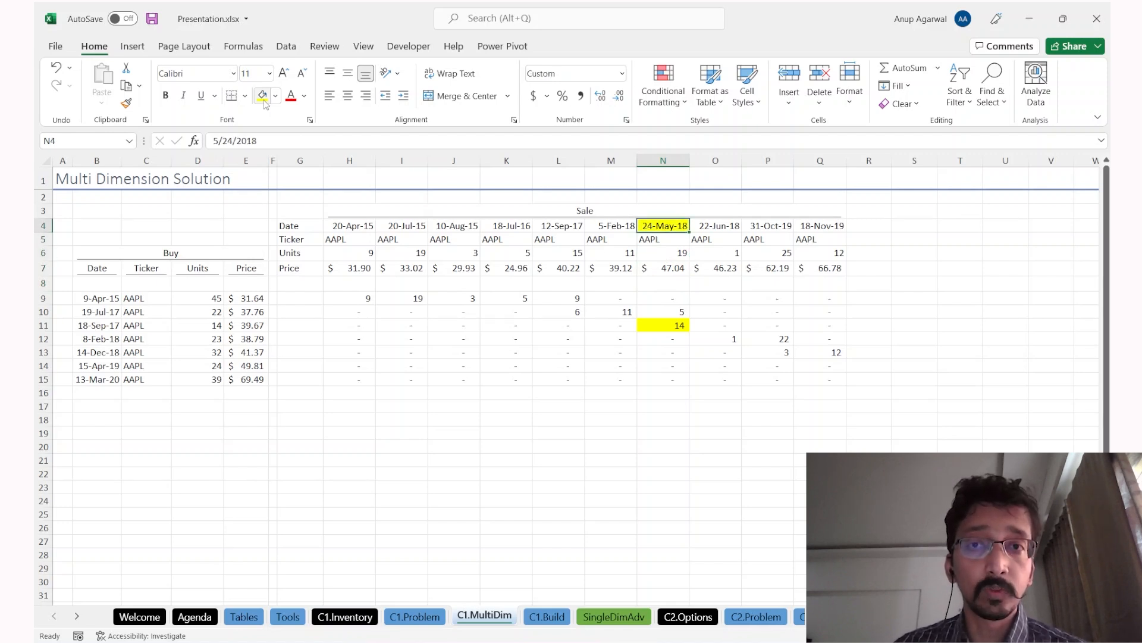
{"action": "key", "text": "Down"}
{"action": "key", "text": "Down"}
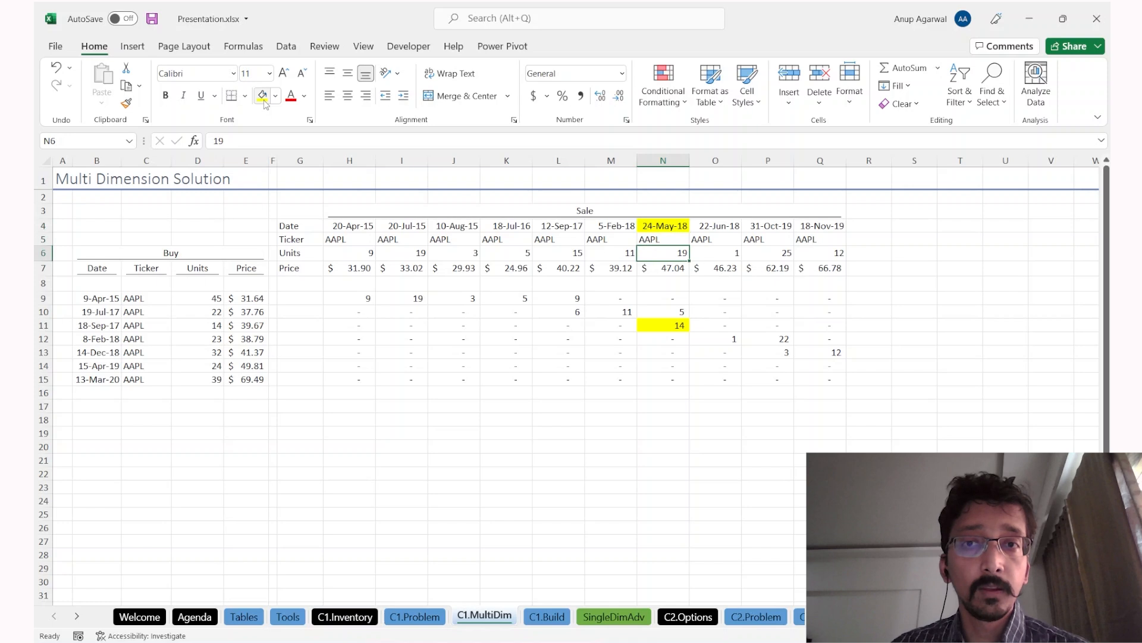
{"action": "left_click", "coordinate": [265, 103]}
{"action": "key", "text": "Down"}
{"action": "key", "text": "Down"}
{"action": "key", "text": "Down"}
{"action": "key", "text": "Down"}
{"action": "key", "text": "Down"}
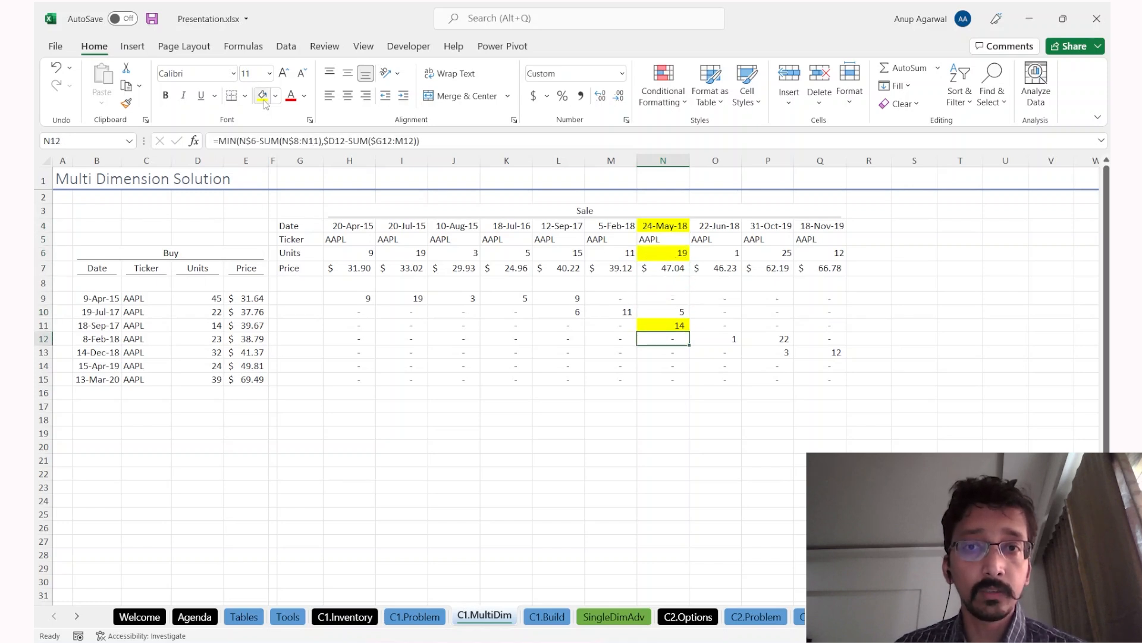
{"action": "key", "text": "Up"}
{"action": "key", "text": "Up"}
{"action": "key", "text": "Up"}
{"action": "key", "text": "Up"}
{"action": "left_click", "coordinate": [264, 102]}
Step: Shade the 18-Sep-17 buy date and $39.67 price yellow, then select H9:Q9
{"action": "key", "text": "Down"}
{"action": "key", "text": "Down"}
{"action": "key", "text": "Down"}
{"action": "key", "text": "Down"}
{"action": "key", "text": "Left"}
{"action": "key", "text": "Left"}
{"action": "key", "text": "Left"}
{"action": "key", "text": "Left"}
{"action": "key", "text": "Left"}
{"action": "key", "text": "Left"}
{"action": "key", "text": "Left"}
{"action": "key", "text": "Left"}
{"action": "key", "text": "Left"}
{"action": "key", "text": "Left"}
{"action": "key", "text": "Left"}
{"action": "key", "text": "Left"}
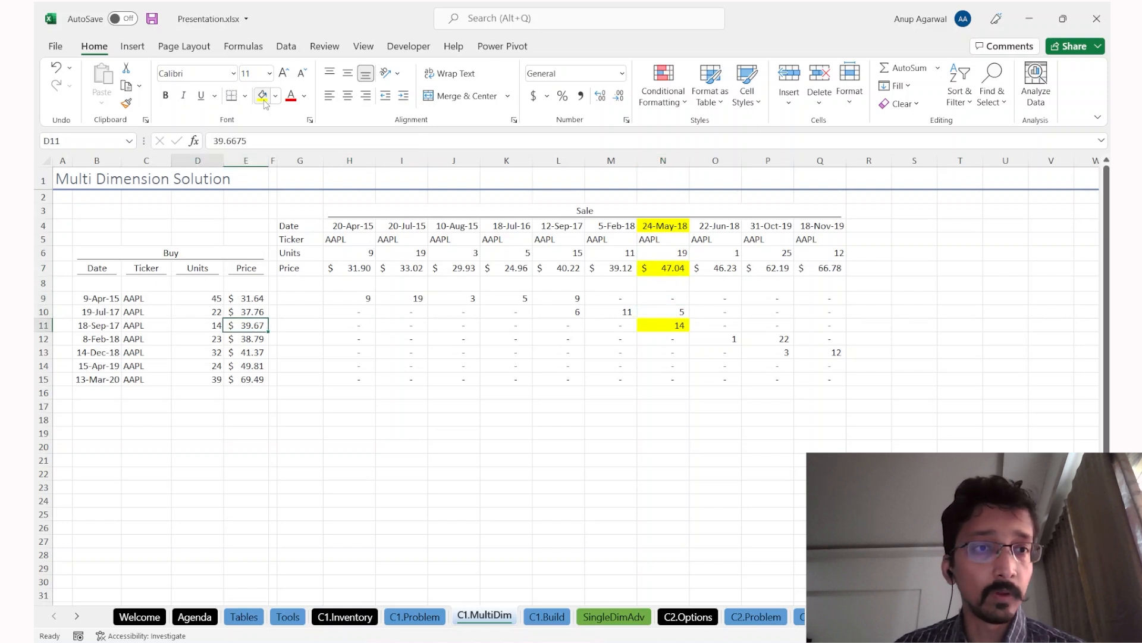
{"action": "left_click", "coordinate": [265, 102]}
{"action": "key", "text": "Right"}
{"action": "key", "text": "Right"}
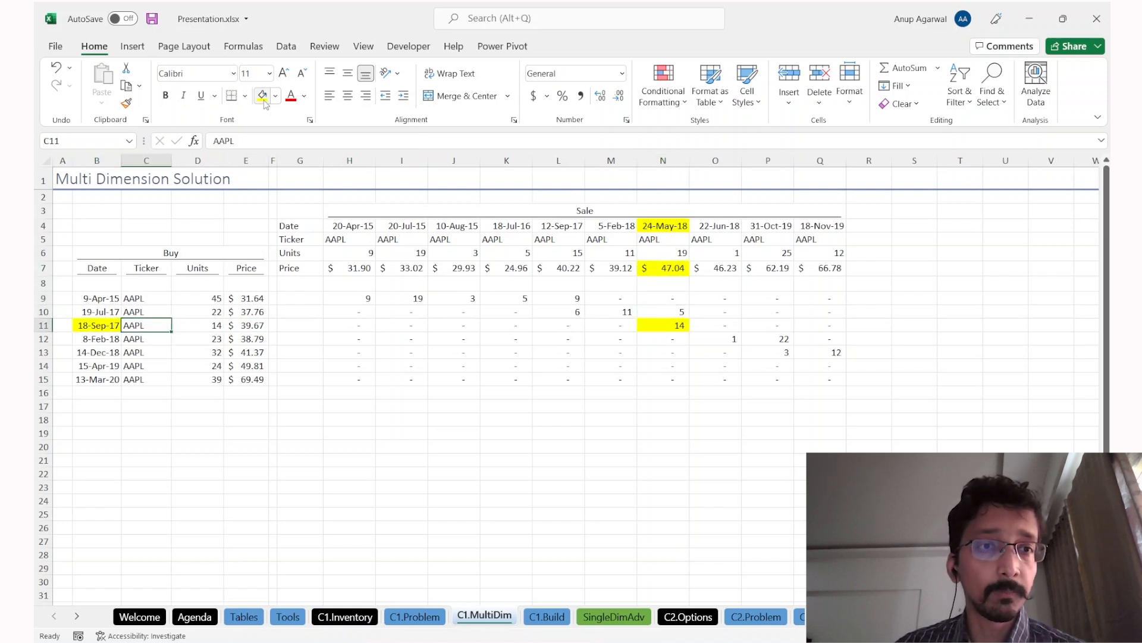
{"action": "key", "text": "Right"}
{"action": "left_click", "coordinate": [265, 103]}
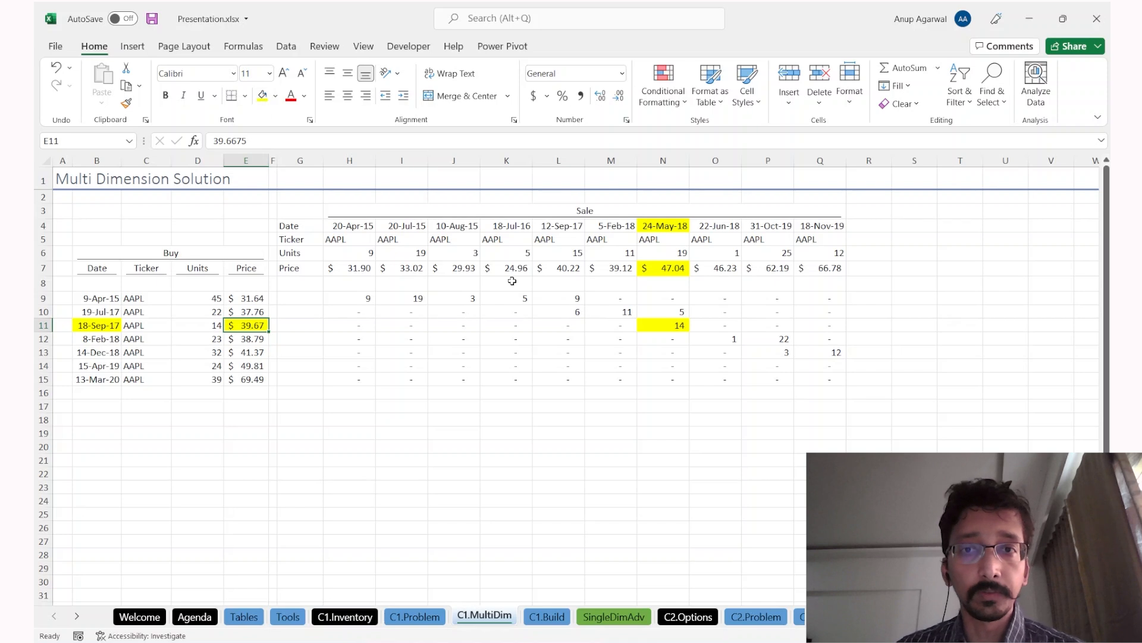
{"action": "left_click", "coordinate": [364, 299]}
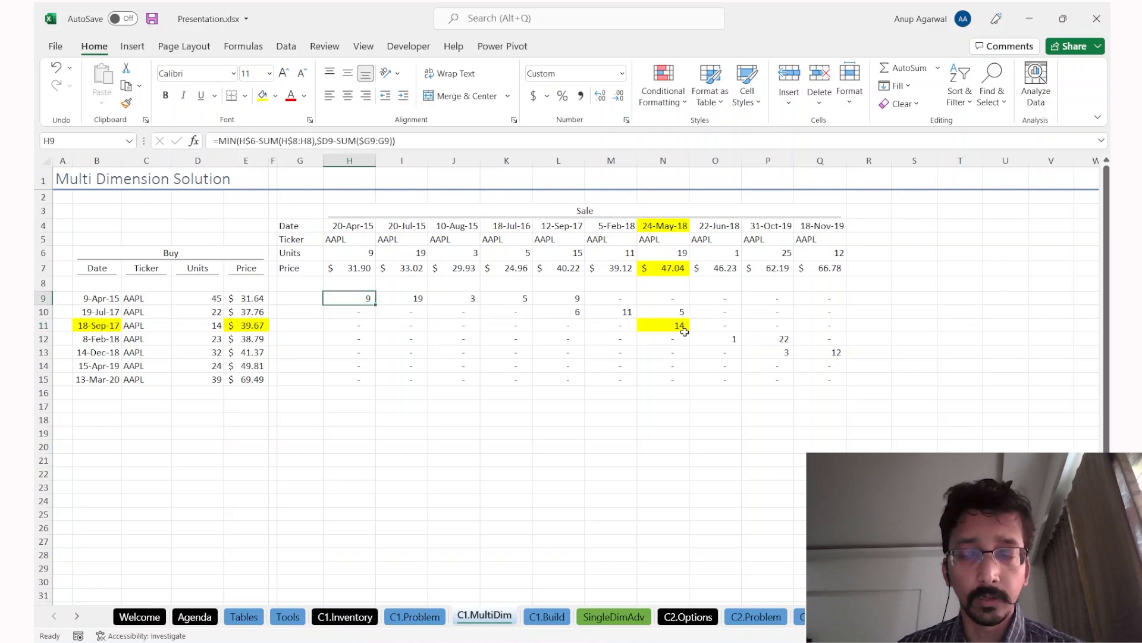
{"action": "key", "text": "ctrl+shift+Right"}
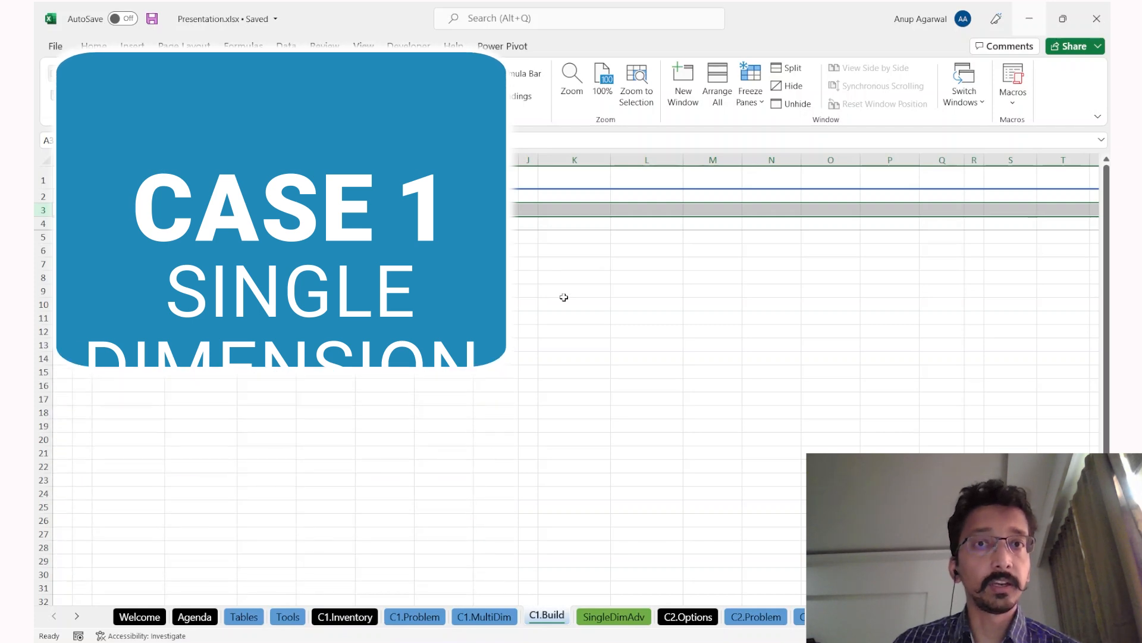
Step: Copy the Buy Transactions table from C1.Problem and paste it at the top of C1.Build
{"action": "key", "text": "ctrl+Page_Up"}
{"action": "key", "text": "ctrl+Page_Up"}
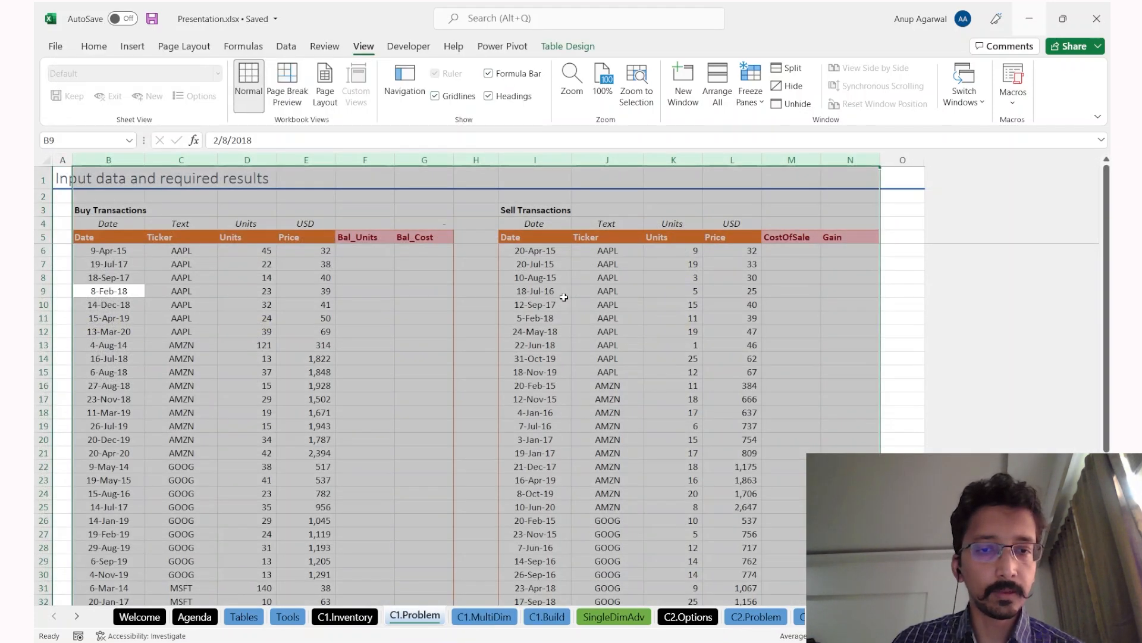
{"action": "key", "text": "Up"}
{"action": "key", "text": "Up"}
{"action": "key", "text": "Up"}
{"action": "key", "text": "Up"}
{"action": "key", "text": "ctrl+shift+Right"}
{"action": "key", "text": "ctrl+shift+Down"}
{"action": "key", "text": "ctrl+c"}
{"action": "key", "text": "ctrl+Page_Down"}
{"action": "key", "text": "ctrl+Page_Down"}
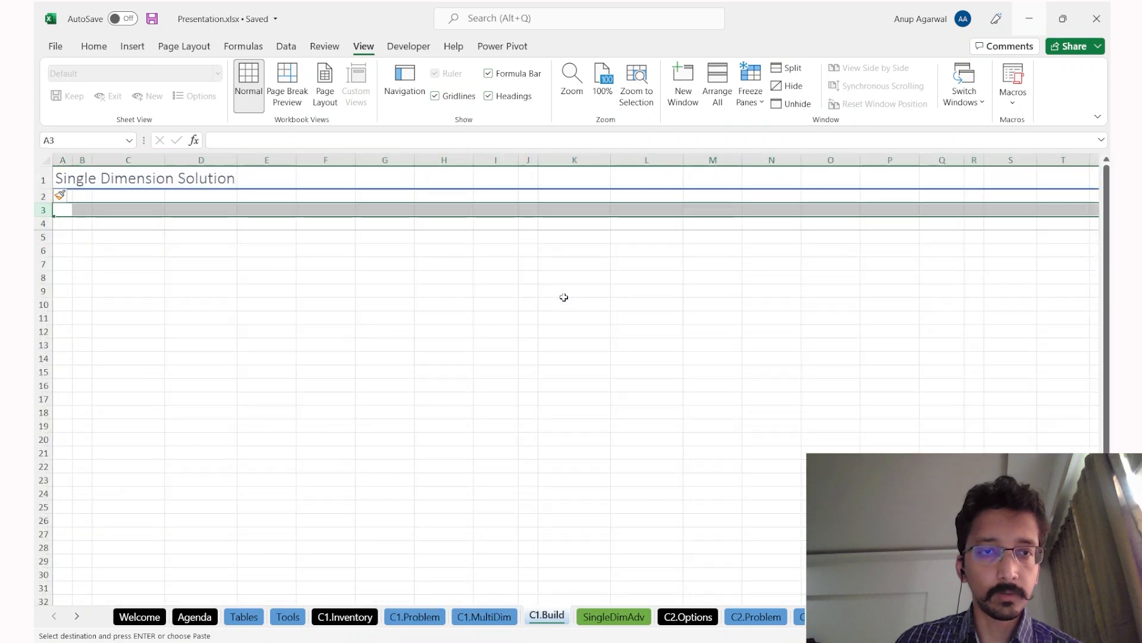
{"action": "key", "text": "ctrl+Right"}
{"action": "key", "text": "ctrl+Left"}
{"action": "key", "text": "Up"}
{"action": "key", "text": "Up"}
{"action": "key", "text": "Return"}
Step: Copy the Sell Transactions table from C1.Problem and paste it at K3 on C1.Build
{"action": "key", "text": "ctrl+Page_Up"}
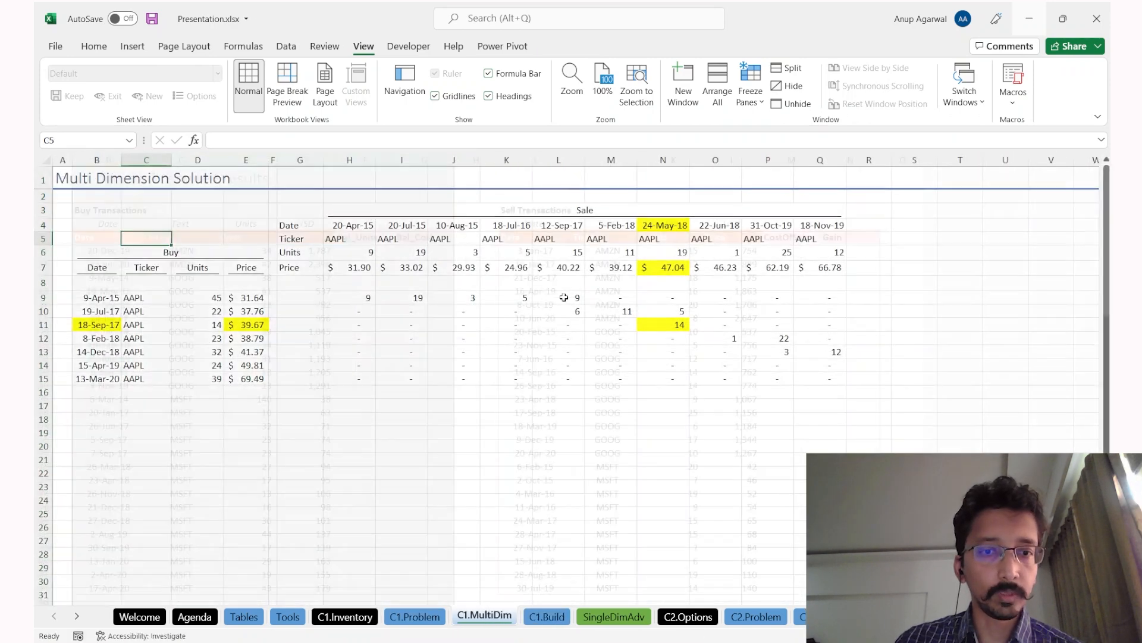
{"action": "key", "text": "ctrl+Page_Up"}
{"action": "key", "text": "Right"}
{"action": "key", "text": "Right"}
{"action": "key", "text": "Right"}
{"action": "key", "text": "Right"}
{"action": "key", "text": "ctrl+shift+Right"}
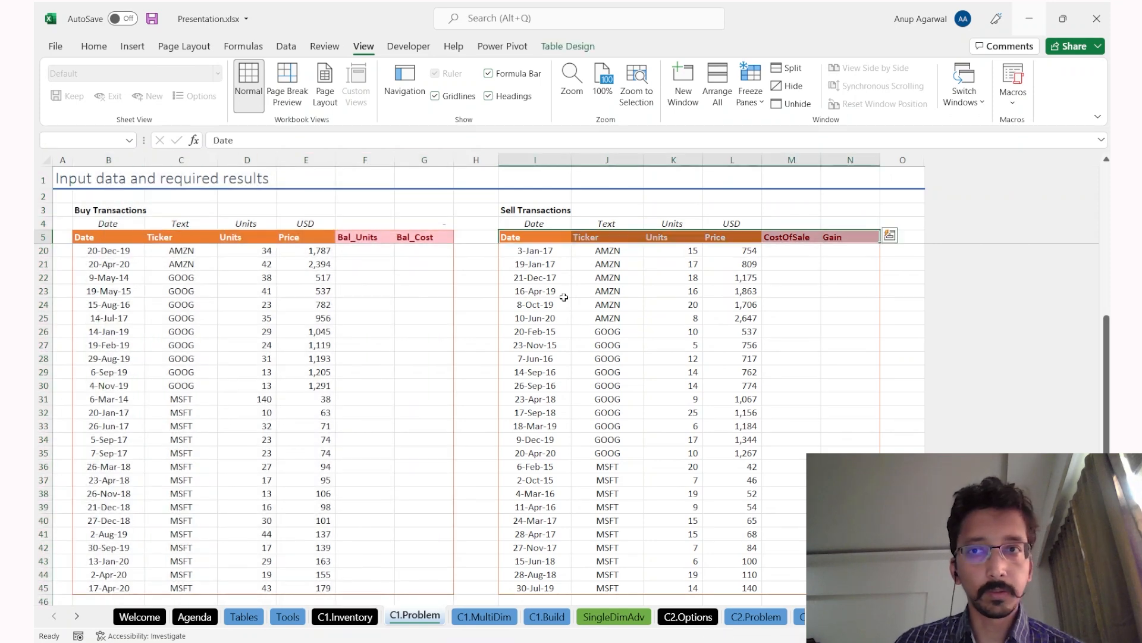
{"action": "key", "text": "ctrl+shift+Down"}
{"action": "key", "text": "ctrl+c"}
{"action": "key", "text": "ctrl+Page_Down"}
{"action": "key", "text": "ctrl+Page_Down"}
{"action": "key", "text": "Right"}
{"action": "key", "text": "Right"}
{"action": "key", "text": "Right"}
{"action": "key", "text": "Right"}
{"action": "key", "text": "Right"}
{"action": "key", "text": "Right"}
{"action": "key", "text": "Right"}
{"action": "key", "text": "Right"}
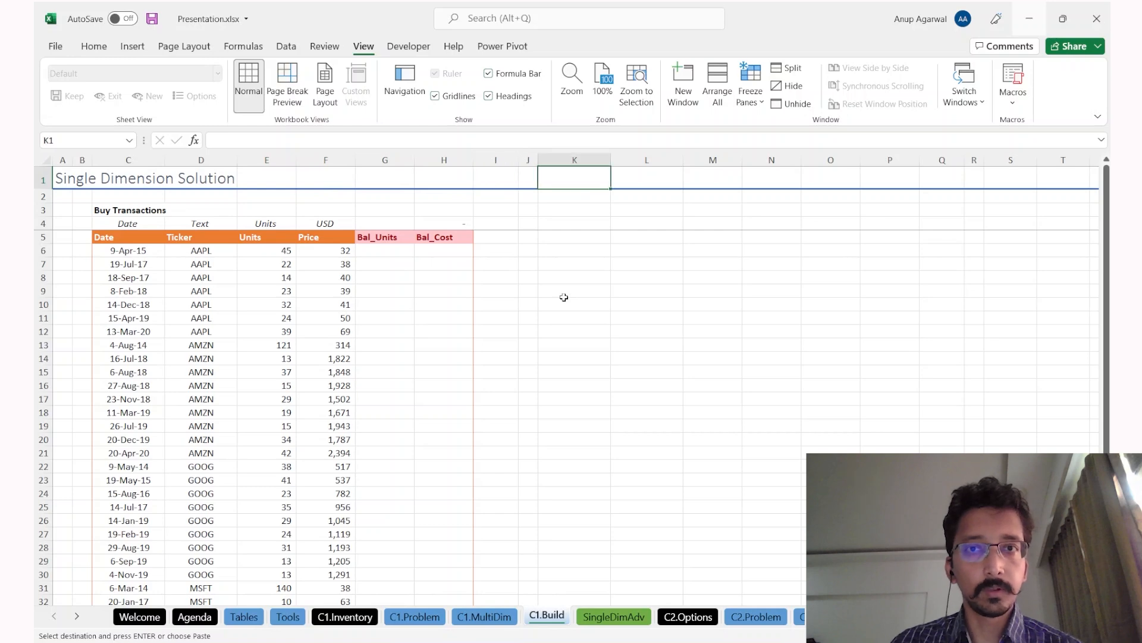
{"action": "key", "text": "Down"}
{"action": "key", "text": "Down"}
{"action": "key", "text": "Return"}
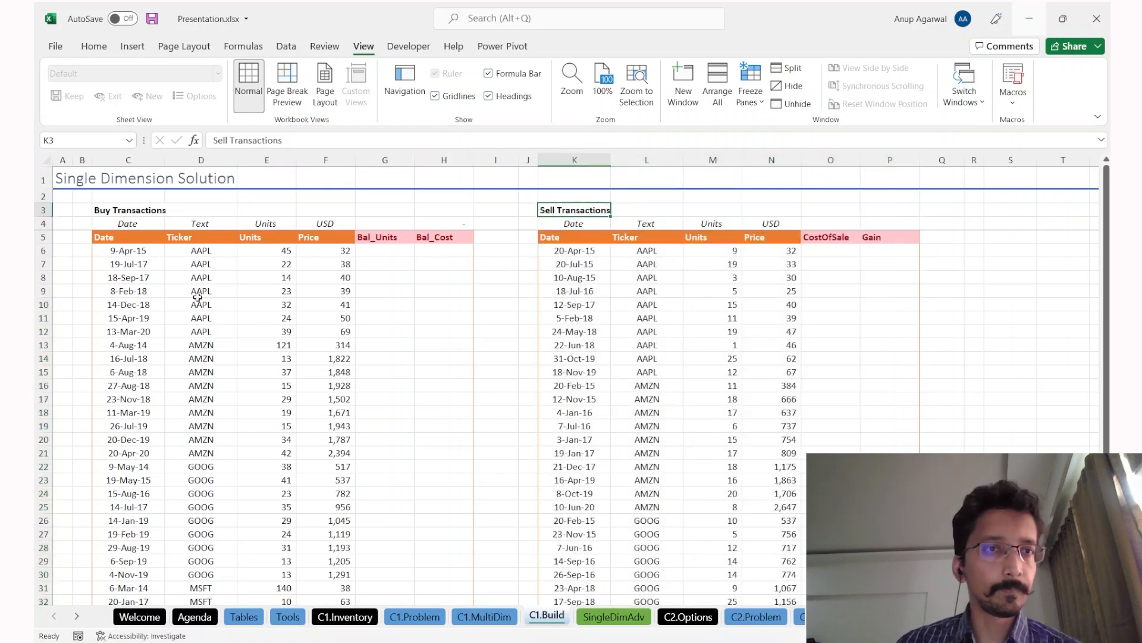
Step: Unfreeze the panes, then select the buy table's name in Table Design
{"action": "left_click", "coordinate": [59, 251]}
{"action": "key", "text": "f"}
{"action": "key", "text": "f"}
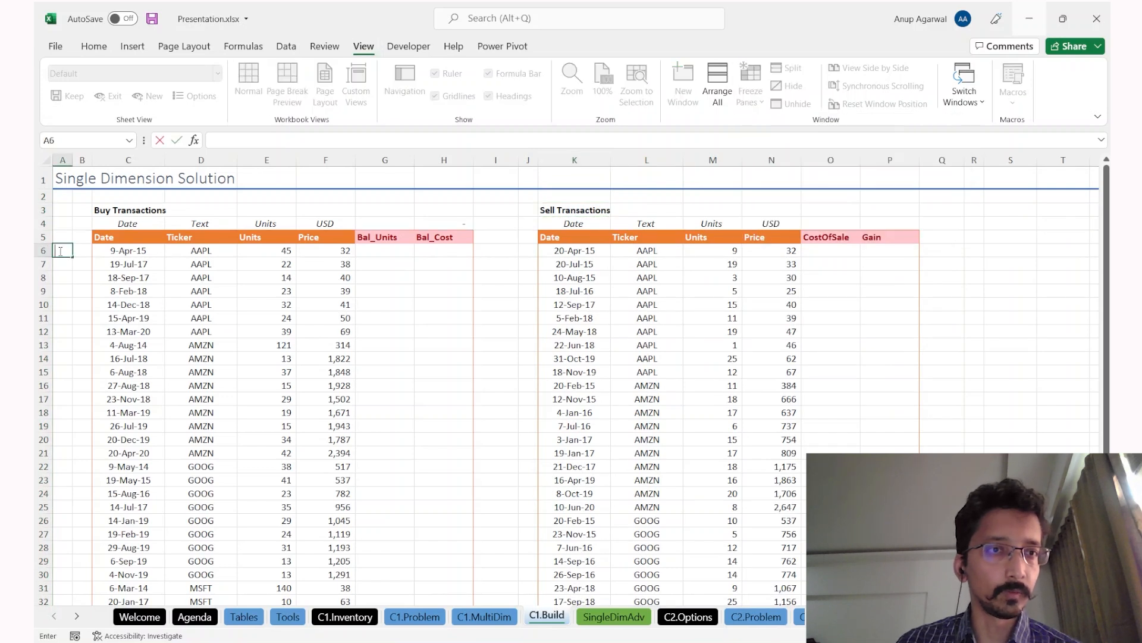
{"action": "key", "text": "Escape"}
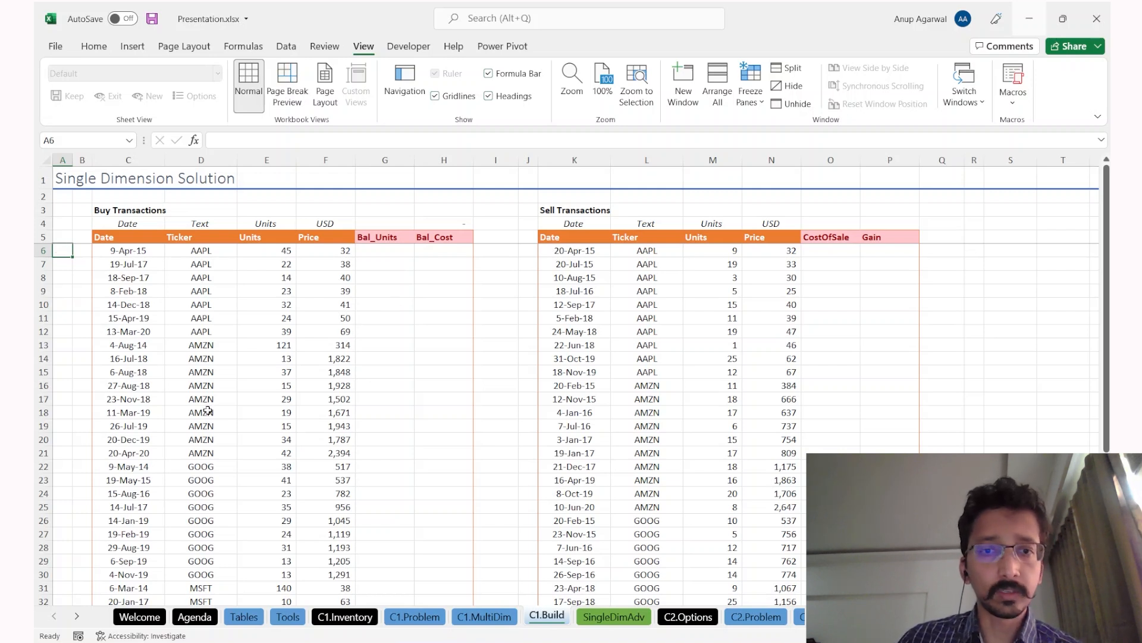
{"action": "left_click", "coordinate": [333, 370]}
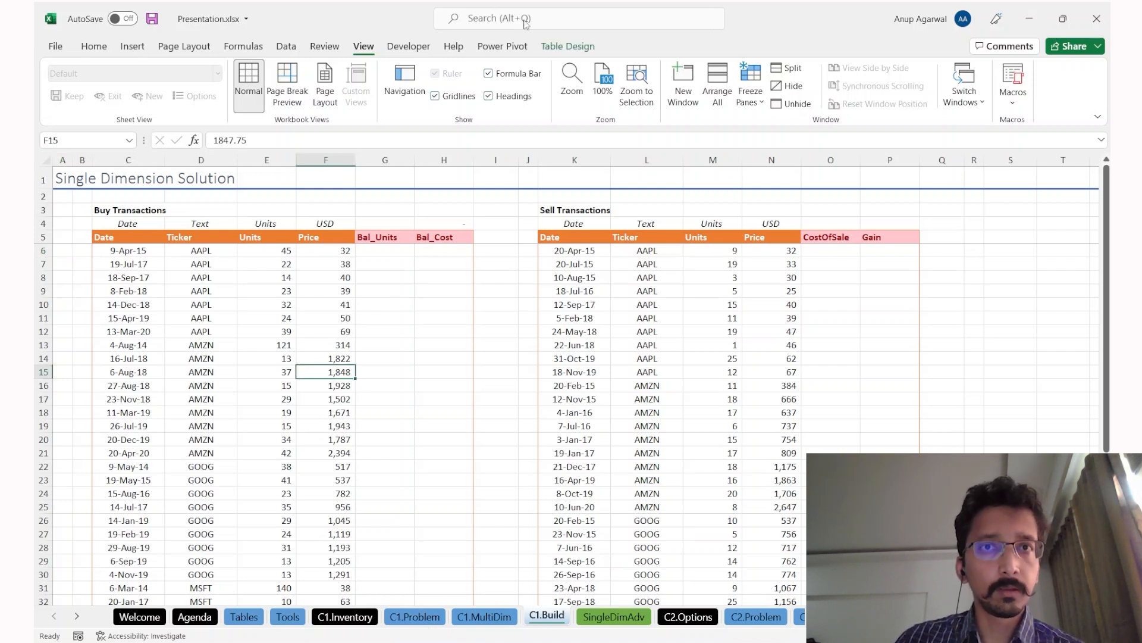
{"action": "left_click", "coordinate": [568, 46]}
{"action": "left_click", "coordinate": [98, 88]}
Step: Rename the copied tables from their _P11 and _P12 names to tblBuy and tblSell
{"action": "left_click", "coordinate": [98, 90]}
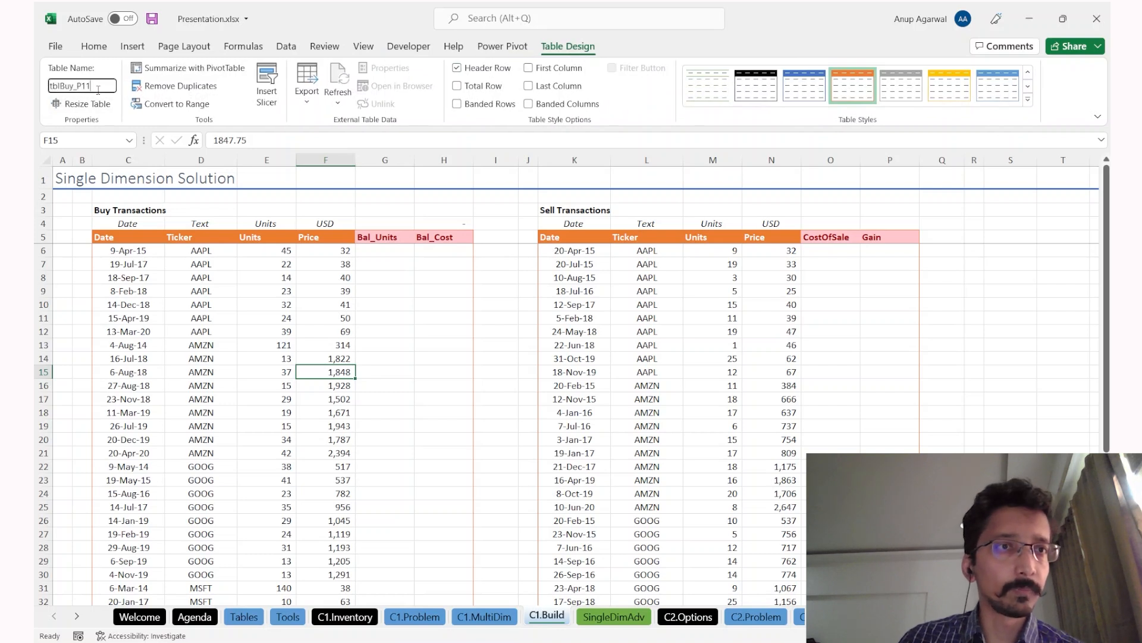
{"action": "key", "text": "Return"}
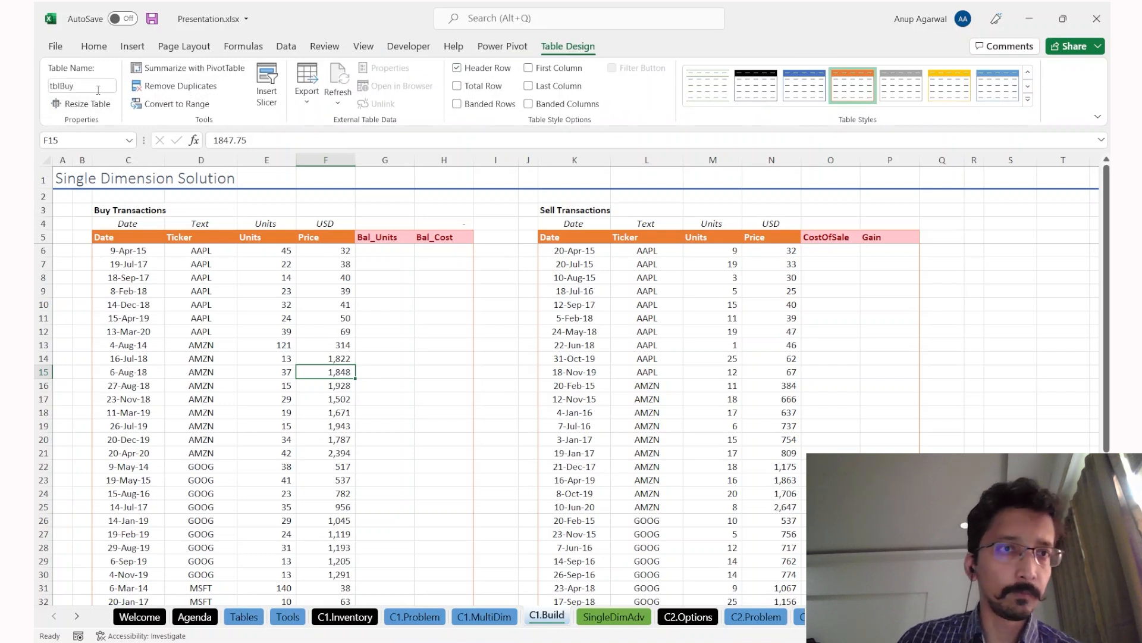
{"action": "left_click", "coordinate": [619, 288]}
{"action": "left_click", "coordinate": [100, 86]}
{"action": "left_click", "coordinate": [103, 86]}
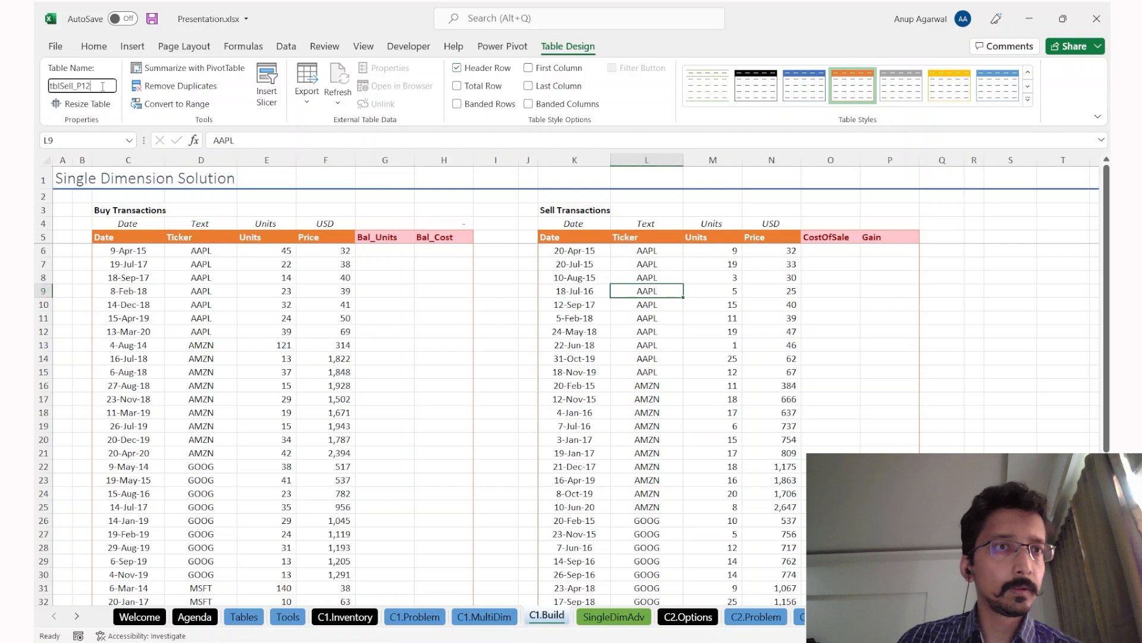
{"action": "key", "text": "Return"}
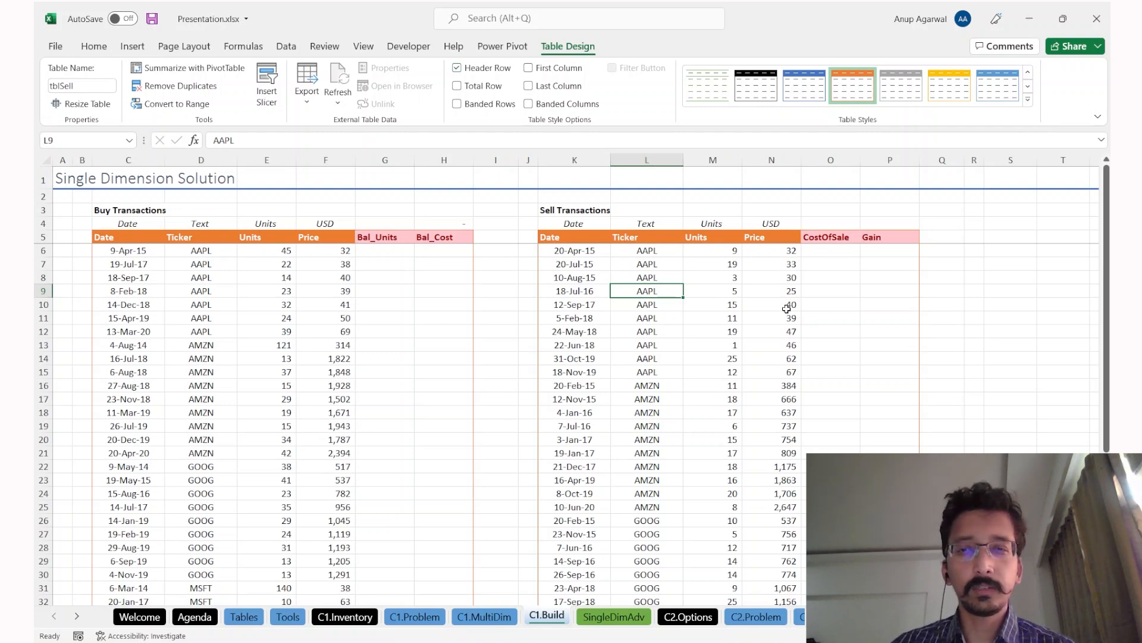
{"action": "scroll", "coordinate": [795, 306], "scroll_direction": "right", "scroll_amount": 5}
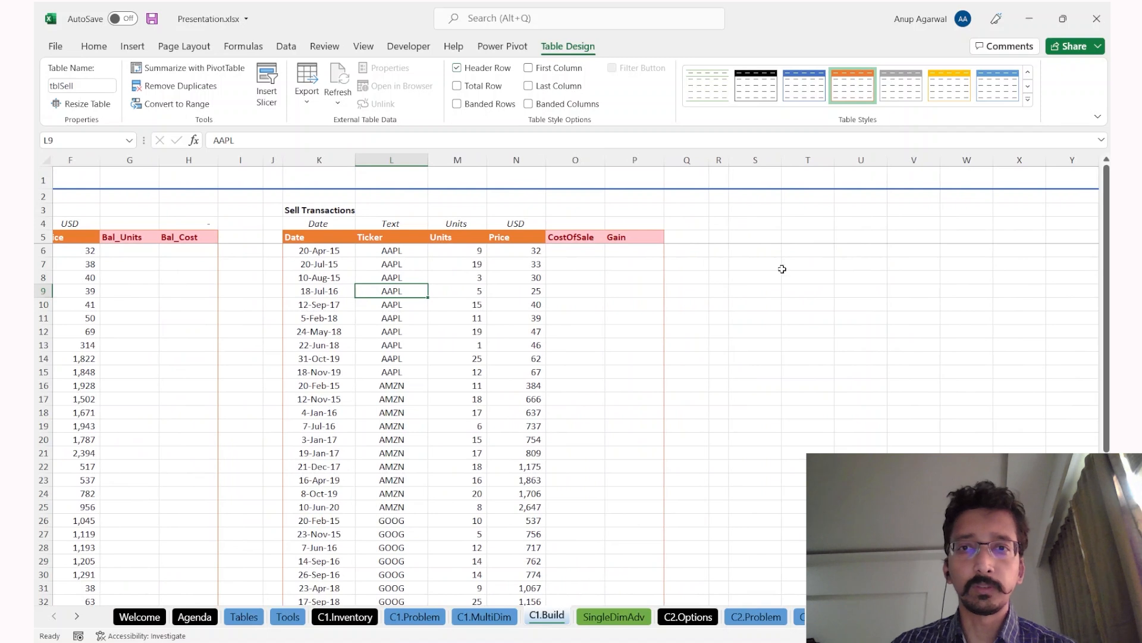
Step: Add the bold heading 'Combination of buy and sell' in S3 beside the sell table
{"action": "left_click", "coordinate": [774, 262]}
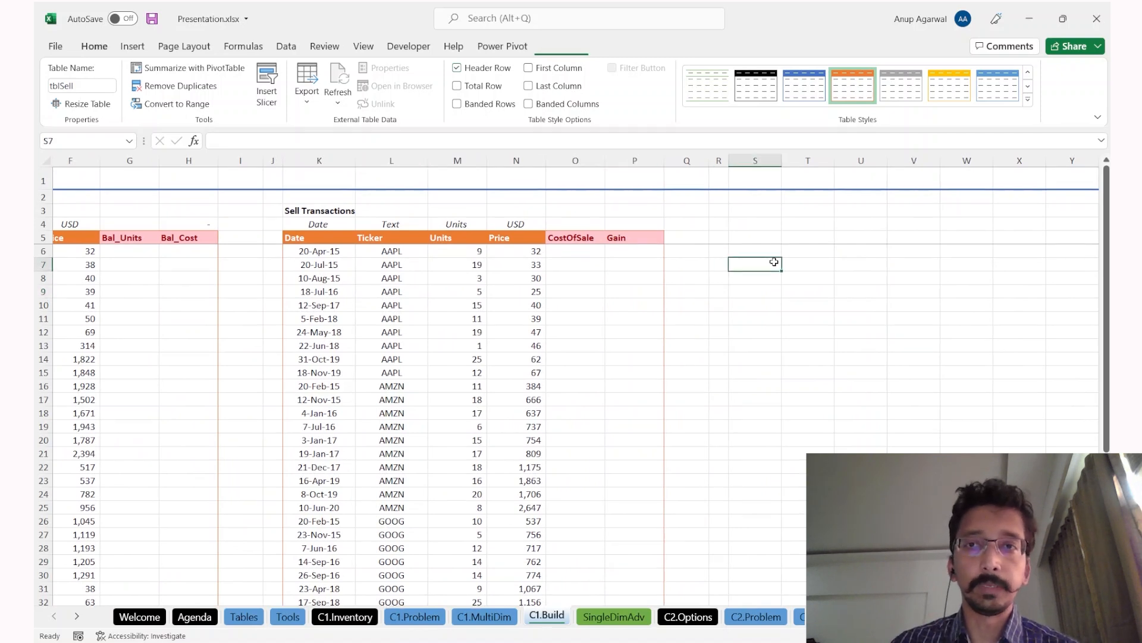
{"action": "key", "text": "Up"}
{"action": "key", "text": "Up"}
{"action": "key", "text": "shift+Right"}
{"action": "key", "text": "shift+Right"}
{"action": "key", "text": "shift+Right"}
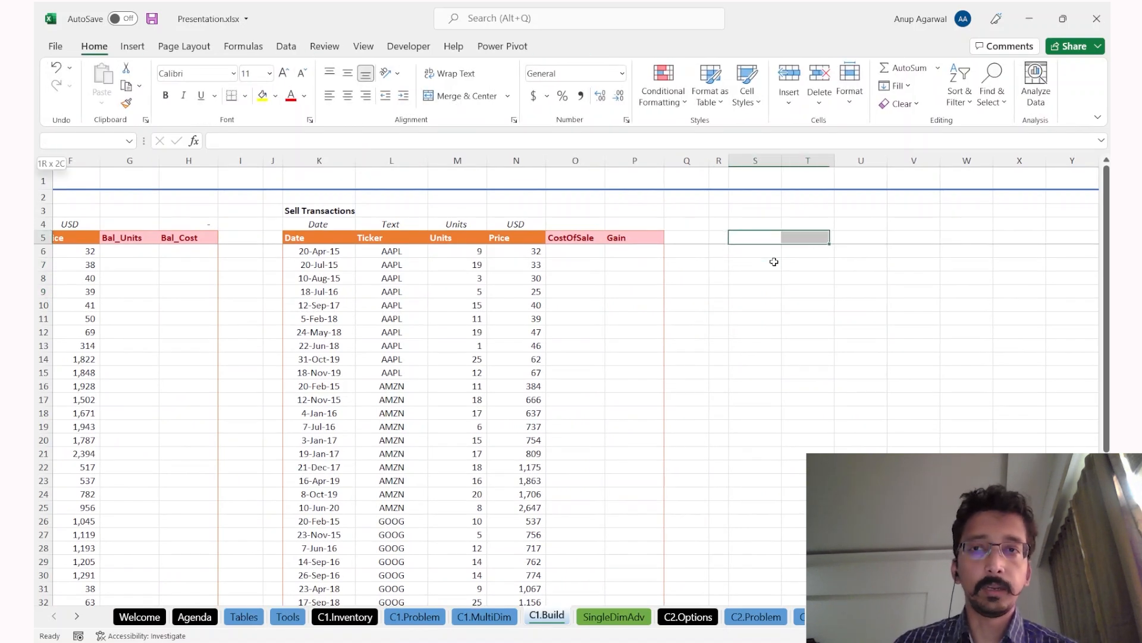
{"action": "key", "text": "shift+Down"}
{"action": "key", "text": "shift+Down"}
{"action": "key", "text": "shift+Down"}
{"action": "key", "text": "Up"}
{"action": "key", "text": "Up"}
{"action": "type", "text": "Com"}
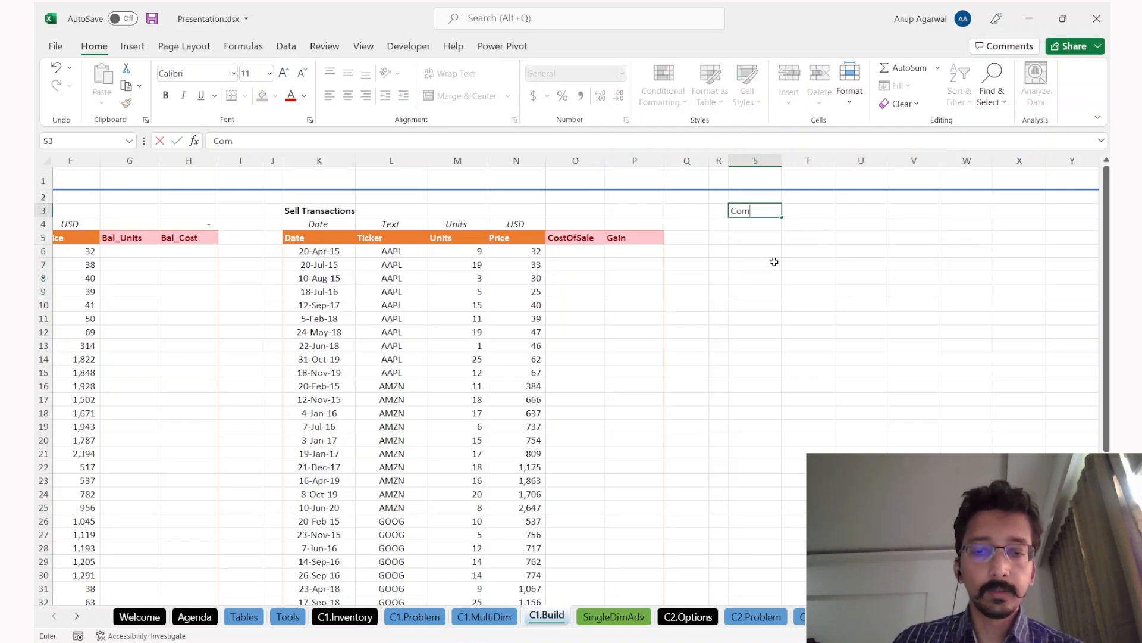
{"action": "type", "text": "bina"}
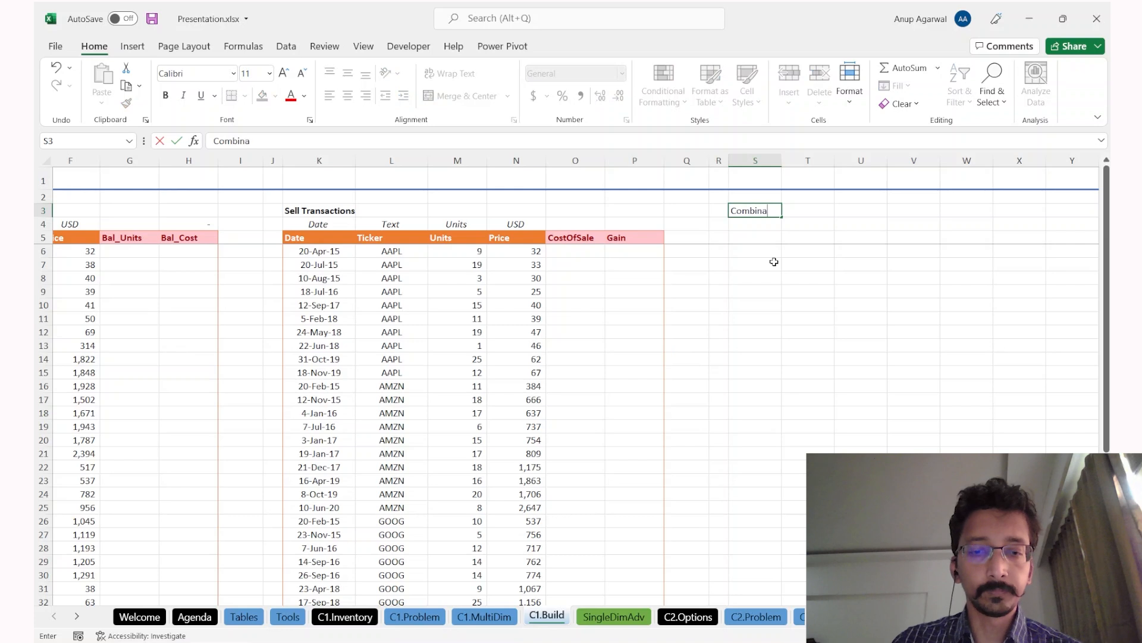
{"action": "type", "text": "tion of buy a"}
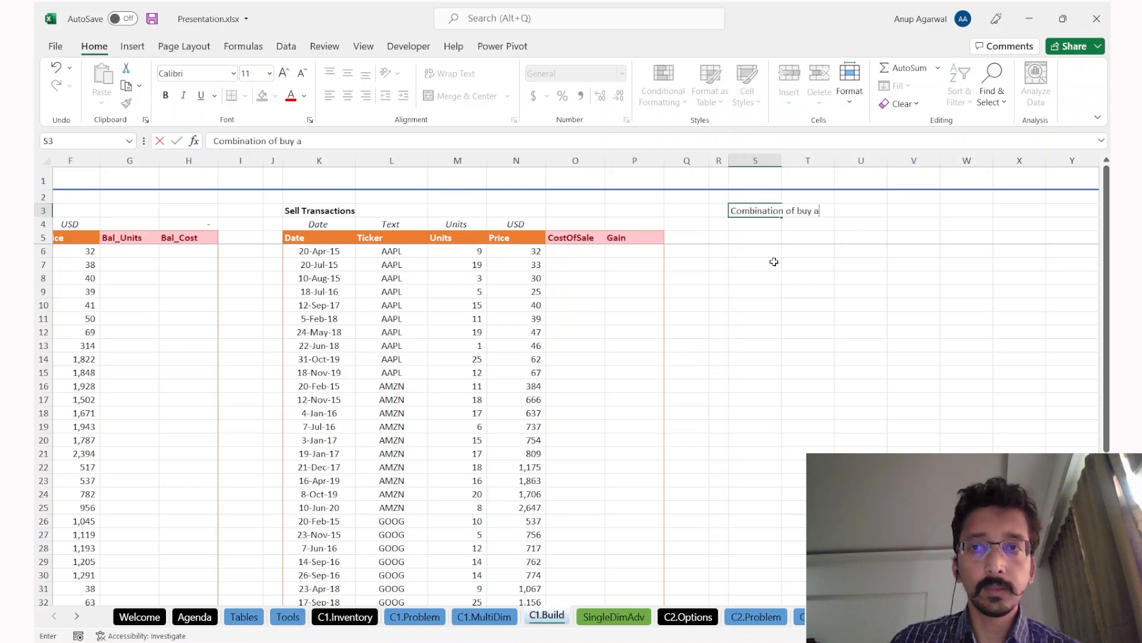
{"action": "type", "text": "nd sell"}
{"action": "key", "text": "Return"}
{"action": "key", "text": "Up"}
{"action": "key", "text": "ctrl+b"}
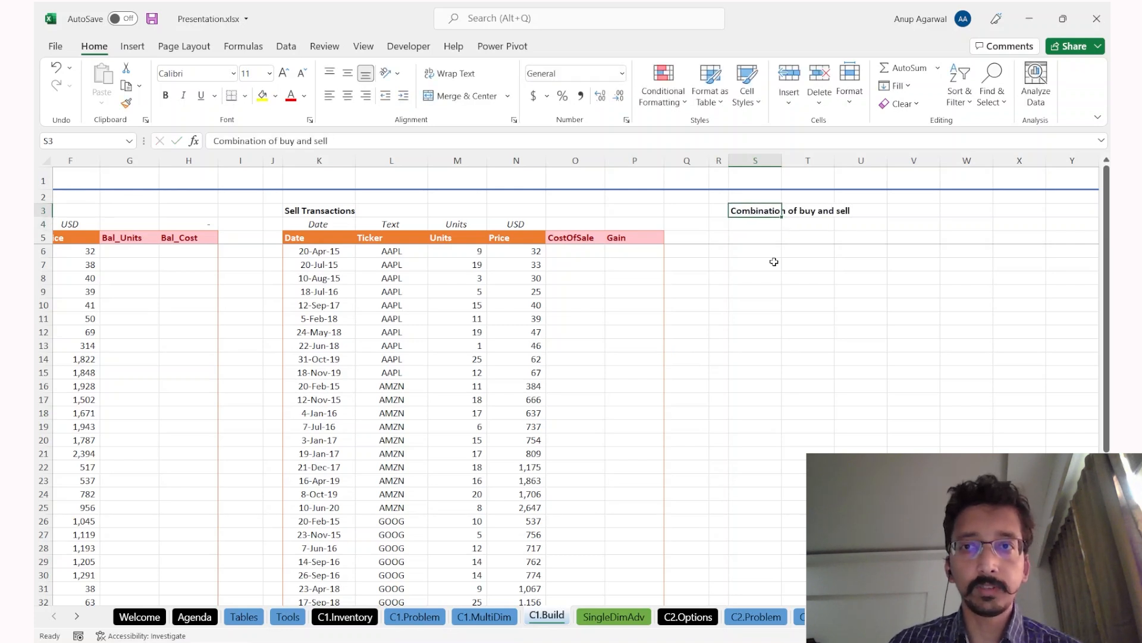
{"action": "key", "text": "Down"}
{"action": "key", "text": "Down"}
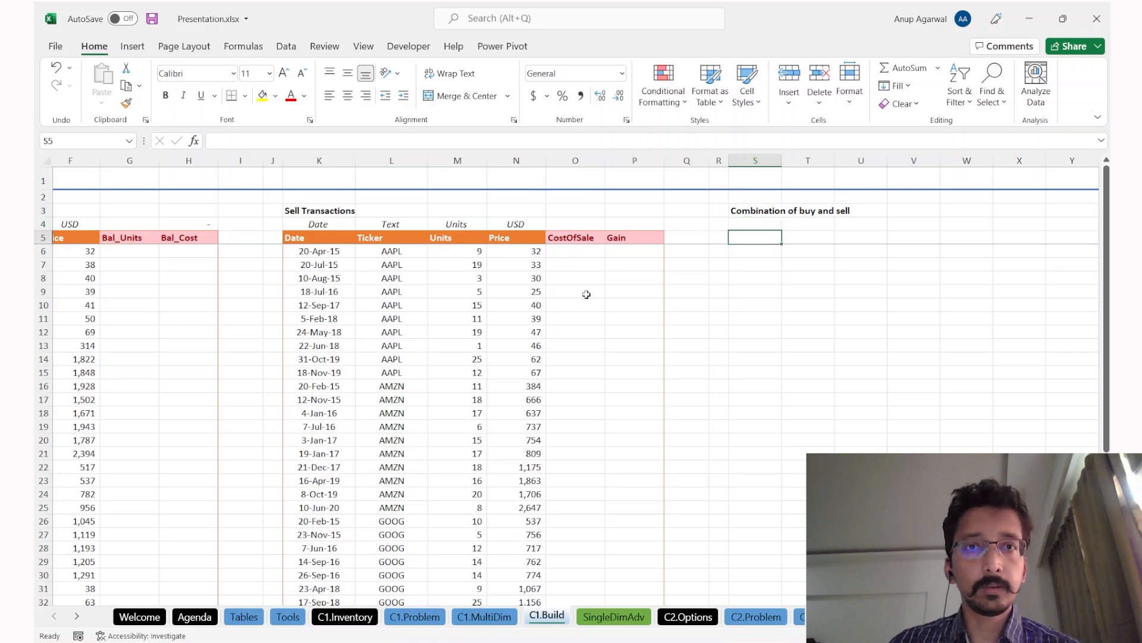
Step: Enter the header tblSellRow in S5 with 1 beneath it in S6
{"action": "scroll", "coordinate": [584, 293], "scroll_direction": "left", "scroll_amount": 4}
{"action": "key", "text": "Right"}
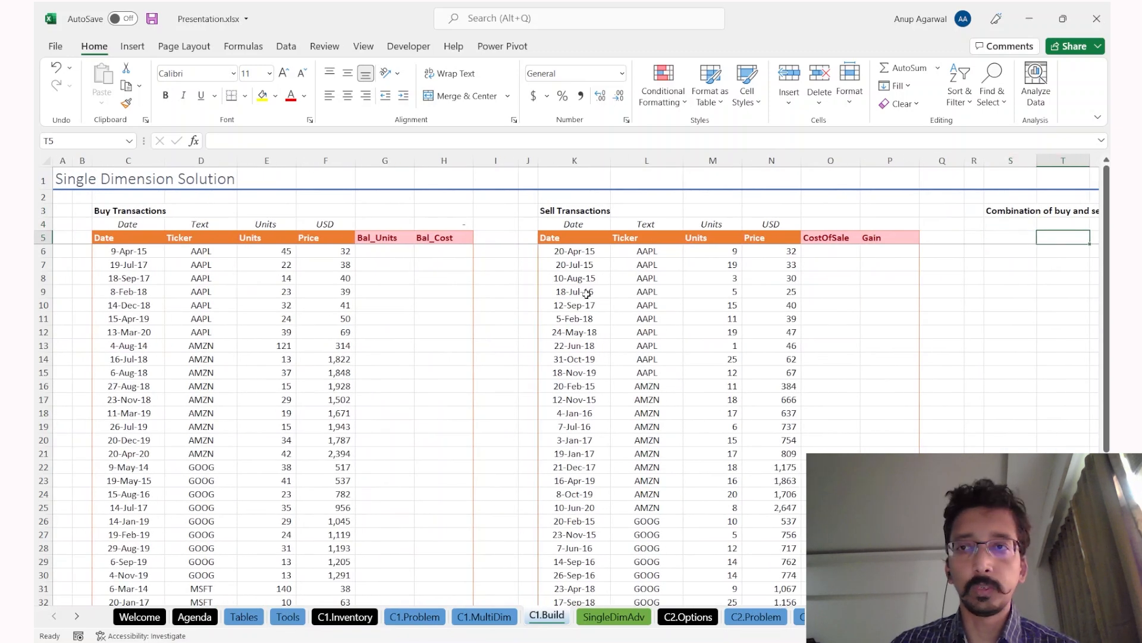
{"action": "scroll", "coordinate": [587, 293], "scroll_direction": "right", "scroll_amount": 4}
{"action": "key", "text": "Left"}
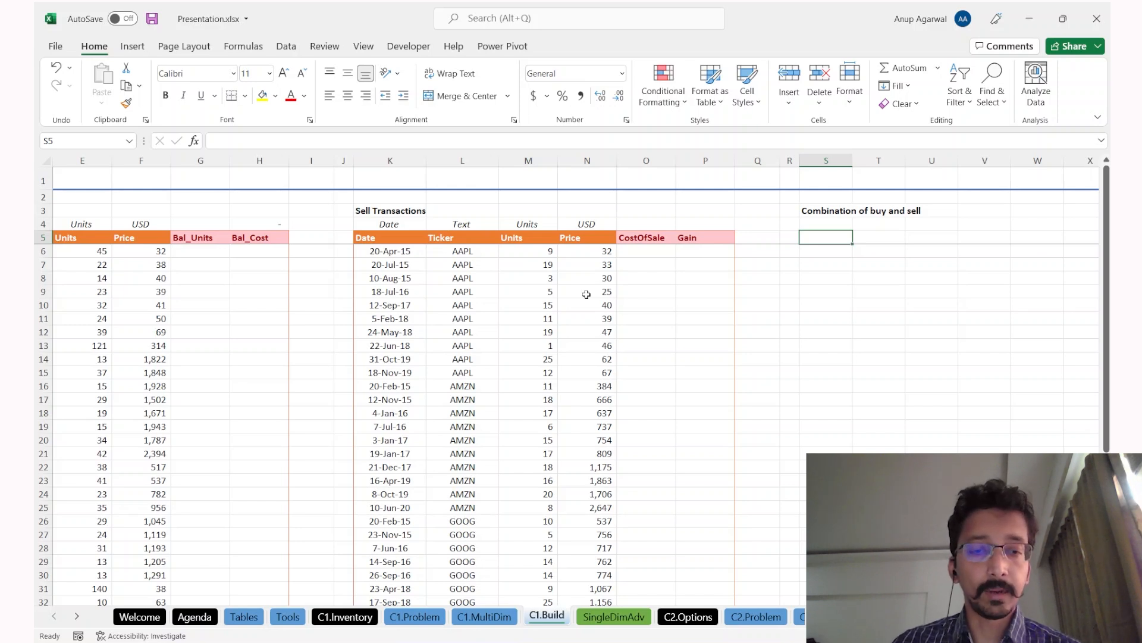
{"action": "type", "text": "Tb"}
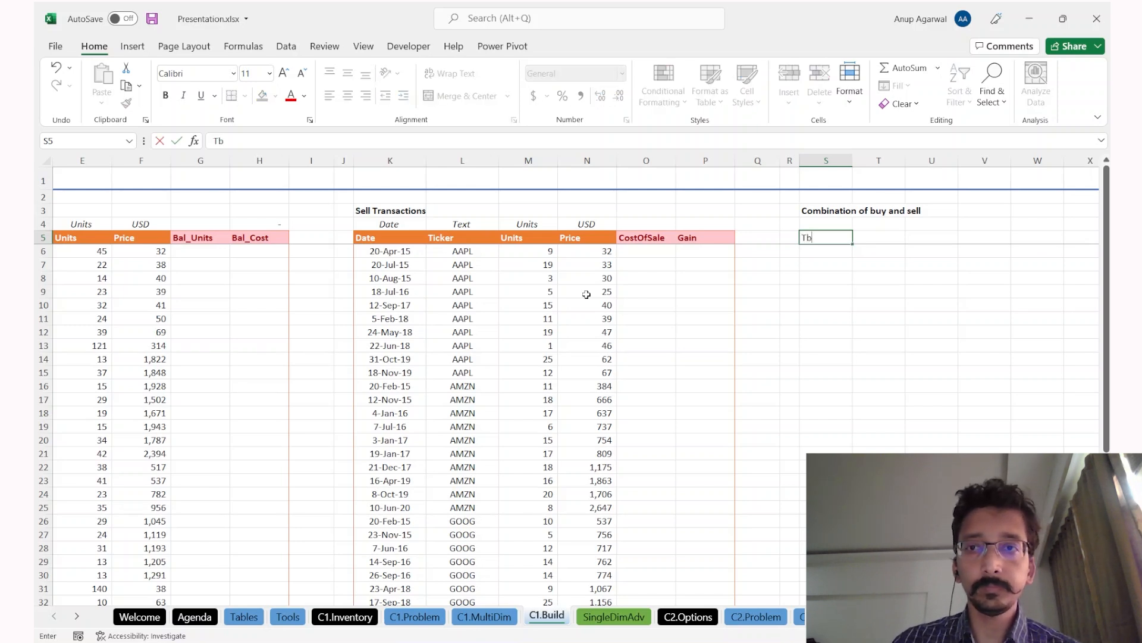
{"action": "key", "text": "Escape"}
{"action": "type", "text": "tblSell"}
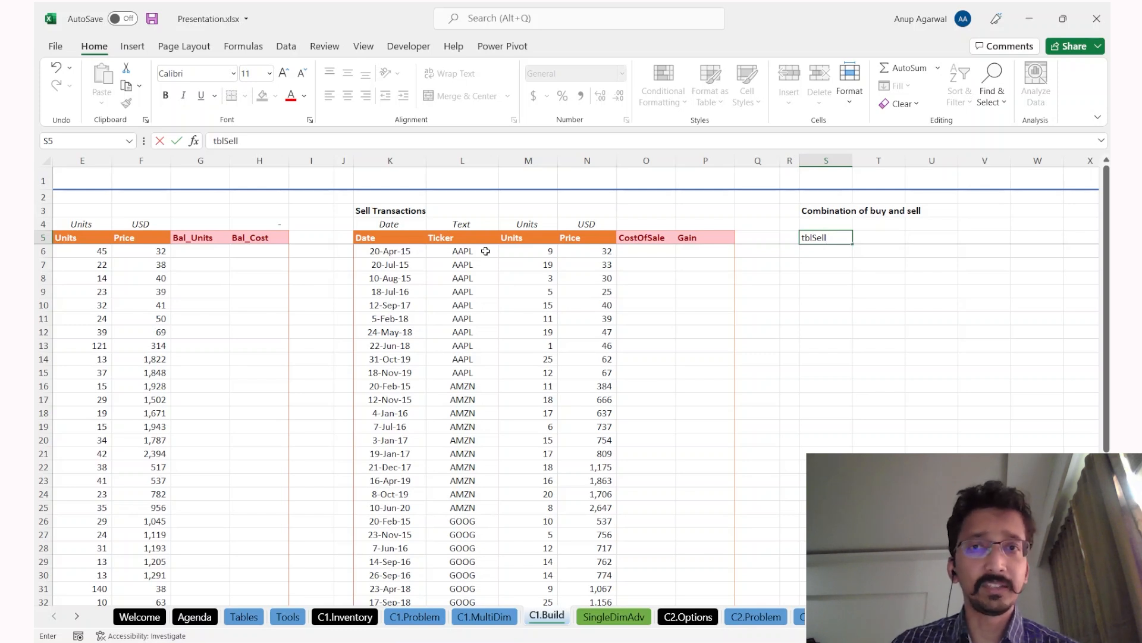
{"action": "type", "text": "Row"}
{"action": "key", "text": "ctrl+Return"}
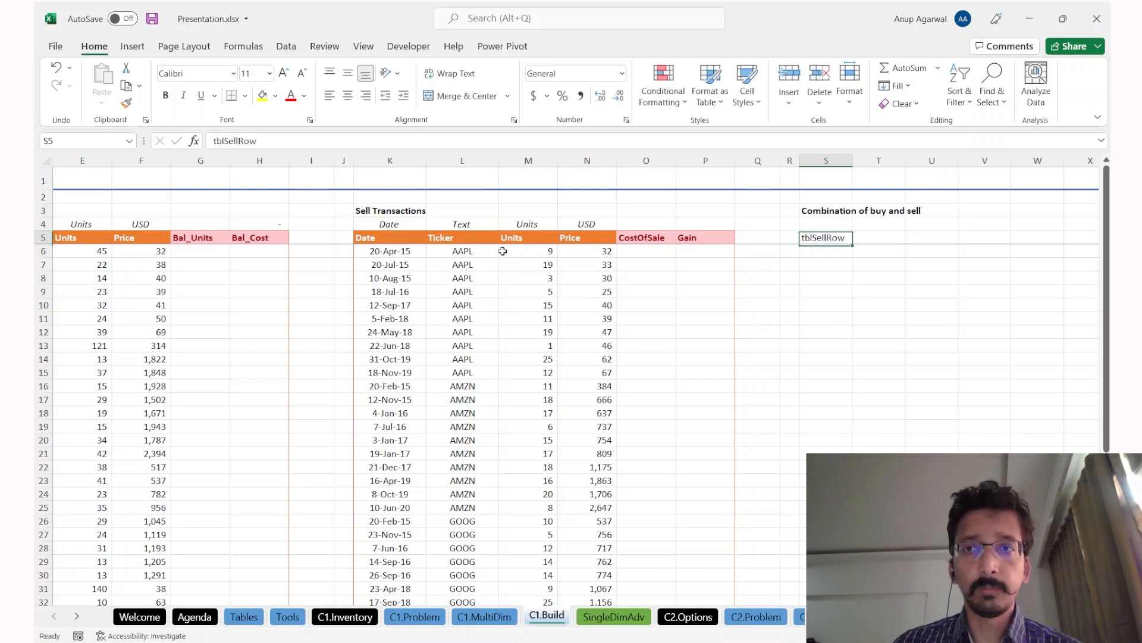
{"action": "key", "text": "Down"}
{"action": "type", "text": "1"}
{"action": "key", "text": "ctrl+Return"}
Step: Enter the header tblBuyRow in T5 with 1 beneath it in T6
{"action": "key", "text": "Right"}
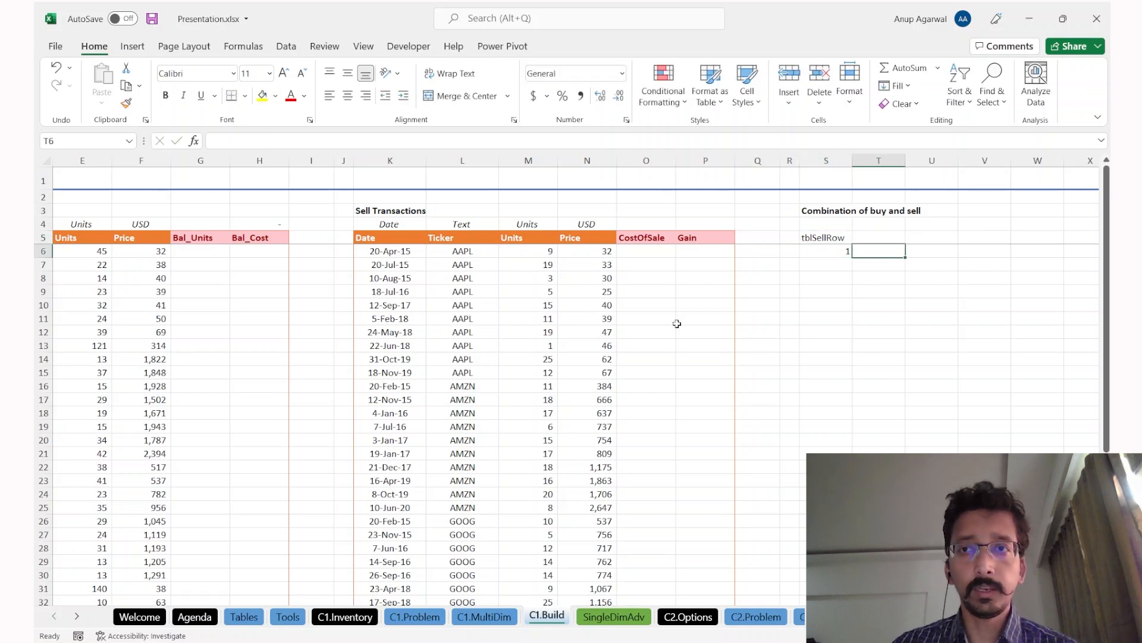
{"action": "key", "text": "Up"}
{"action": "type", "text": "tblSellRow"}
{"action": "key", "text": "BackSpace"}
{"action": "key", "text": "BackSpace"}
{"action": "key", "text": "BackSpace"}
{"action": "key", "text": "BackSpace"}
{"action": "type", "text": "buyRow"}
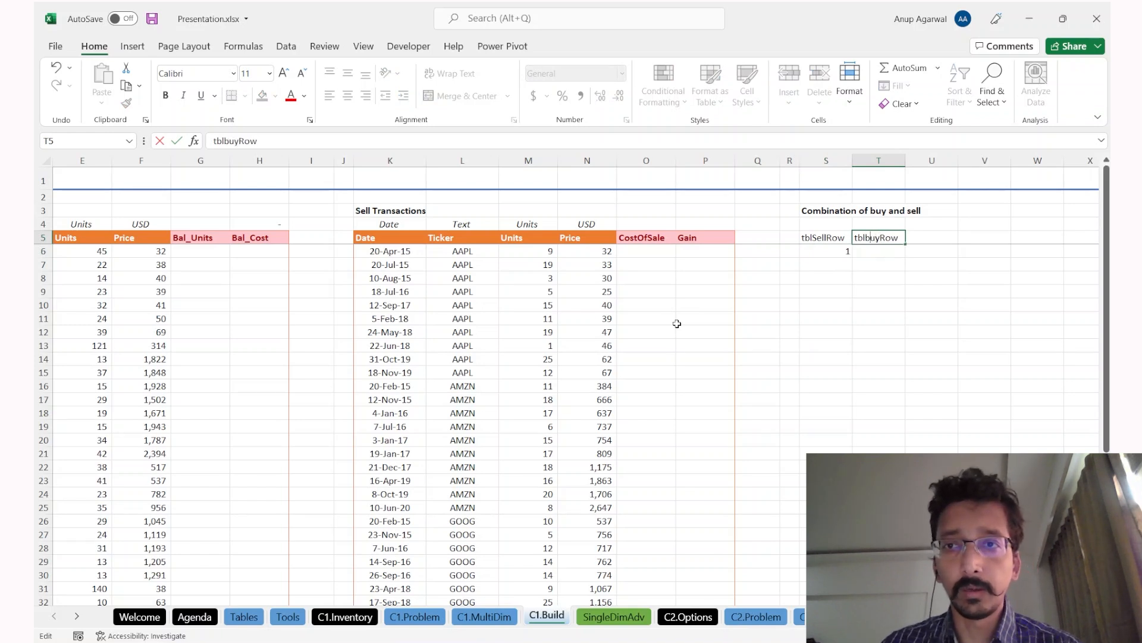
{"action": "key", "text": "Delete"}
{"action": "type", "text": "B"}
{"action": "key", "text": "Return"}
{"action": "type", "text": "1"}
{"action": "key", "text": "ctrl+Return"}
Step: Compare the first sell transaction row with the new combination columns and select U5
{"action": "scroll", "coordinate": [350, 312], "scroll_direction": "left", "scroll_amount": 3}
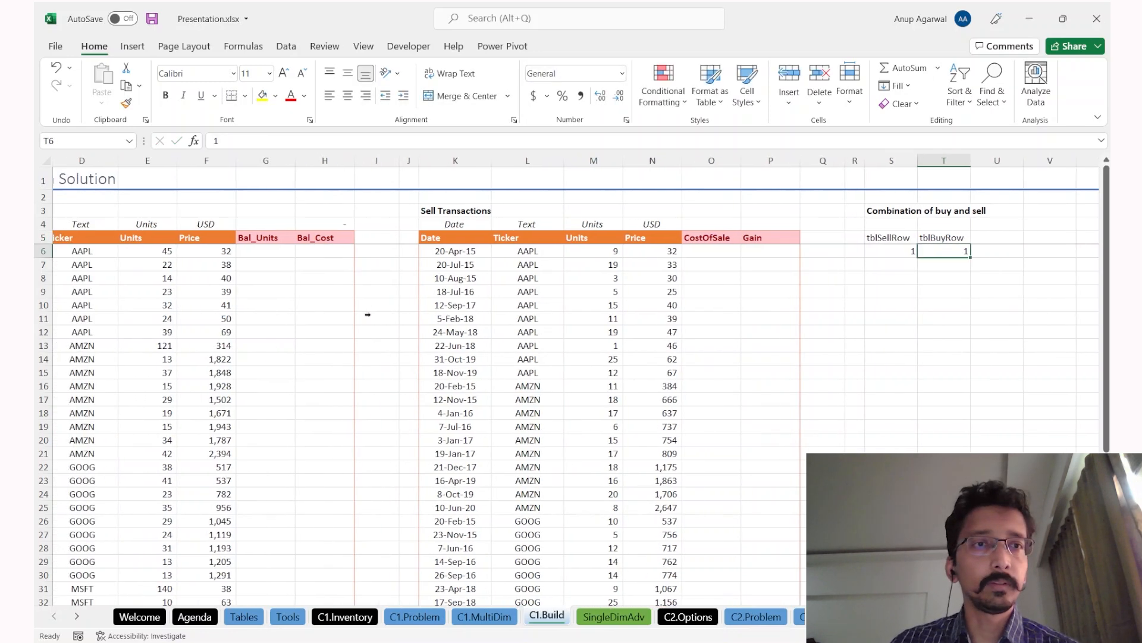
{"action": "left_click_drag", "start_coordinate": [582, 250], "coordinate": [815, 241]}
{"action": "left_click_drag", "start_coordinate": [128, 250], "coordinate": [345, 254]}
{"action": "scroll", "coordinate": [265, 267], "scroll_direction": "right", "scroll_amount": 2}
{"action": "scroll", "coordinate": [265, 267], "scroll_direction": "right", "scroll_amount": 1}
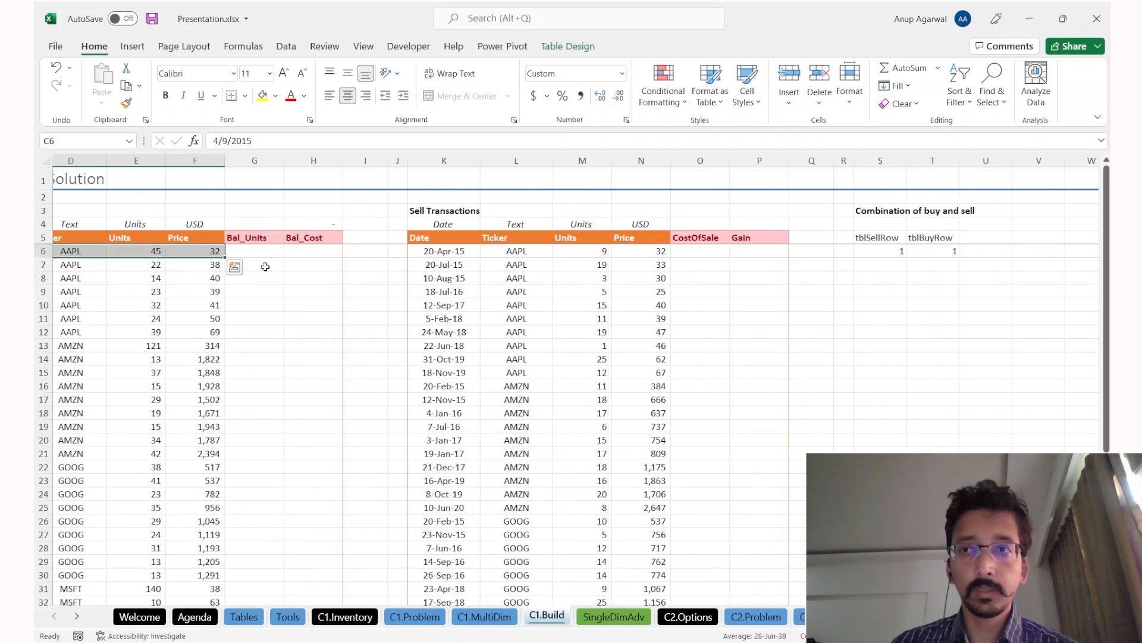
{"action": "left_click", "coordinate": [991, 245]}
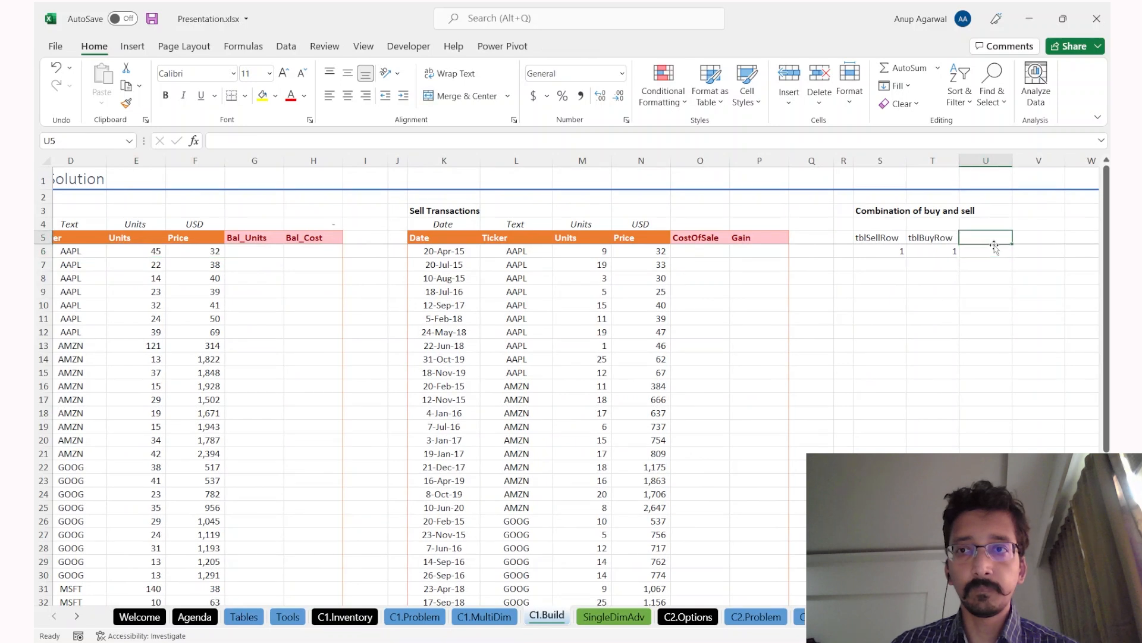
Step: Add the CombUnits header in U5 with 9 as the first combined units value
{"action": "type", "text": "Combina"}
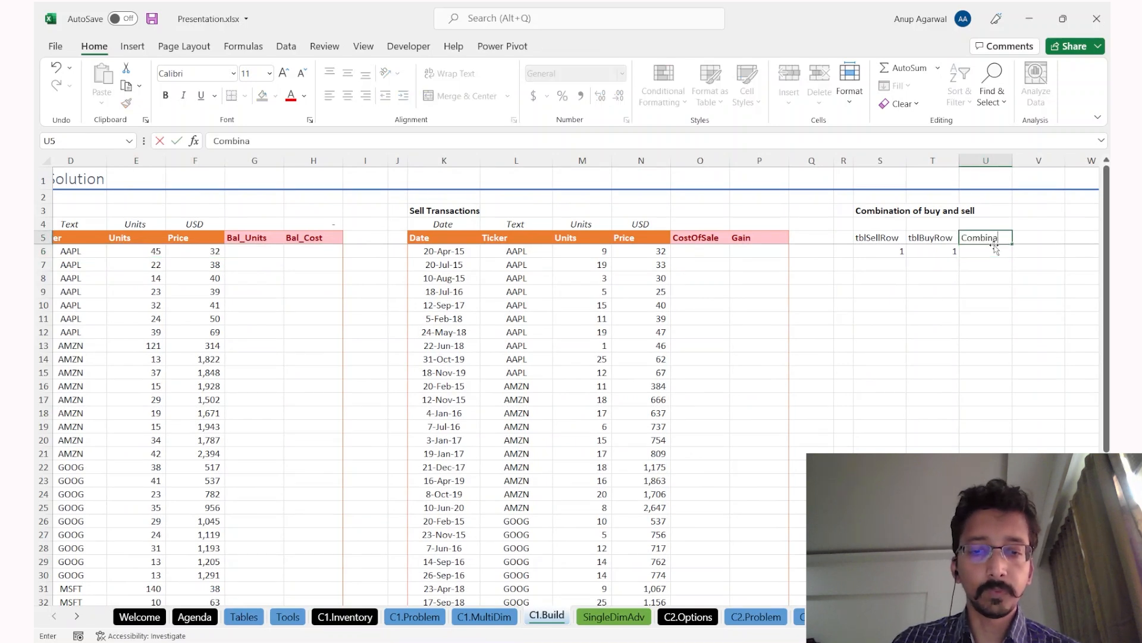
{"action": "type", "text": "tion units"}
{"action": "key", "text": "F2"}
{"action": "key", "text": "BackSpace"}
{"action": "key", "text": "BackSpace"}
{"action": "key", "text": "BackSpace"}
{"action": "key", "text": "BackSpace"}
{"action": "key", "text": "BackSpace"}
{"action": "key", "text": "BackSpace"}
{"action": "key", "text": "BackSpace"}
{"action": "key", "text": "BackSpace"}
{"action": "key", "text": "BackSpace"}
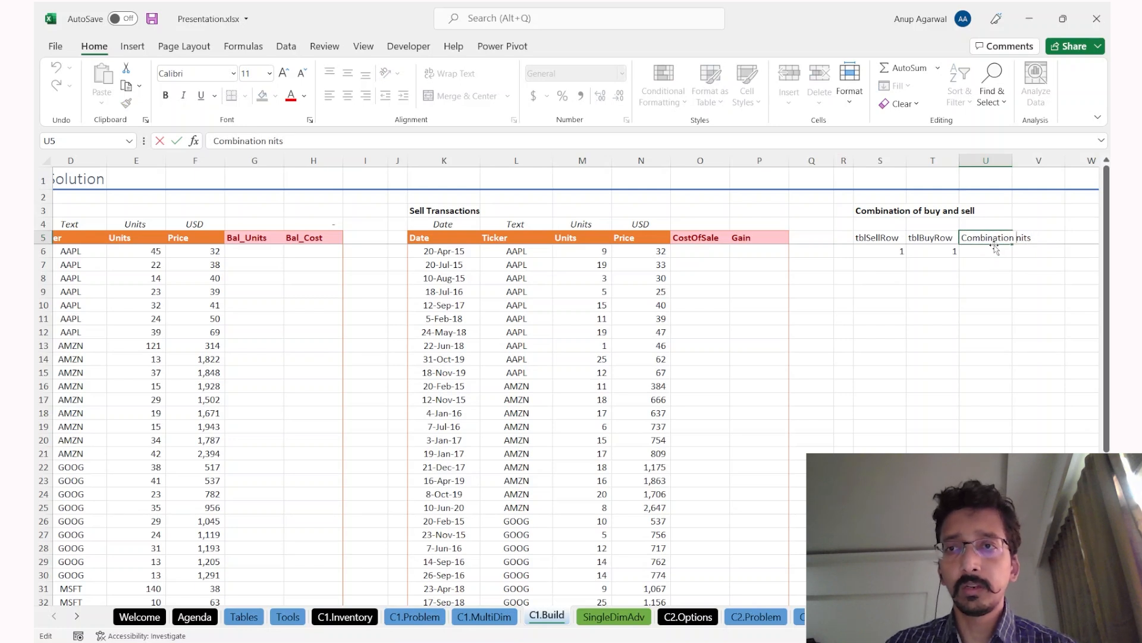
{"action": "type", "text": "U"}
{"action": "key", "text": "Return"}
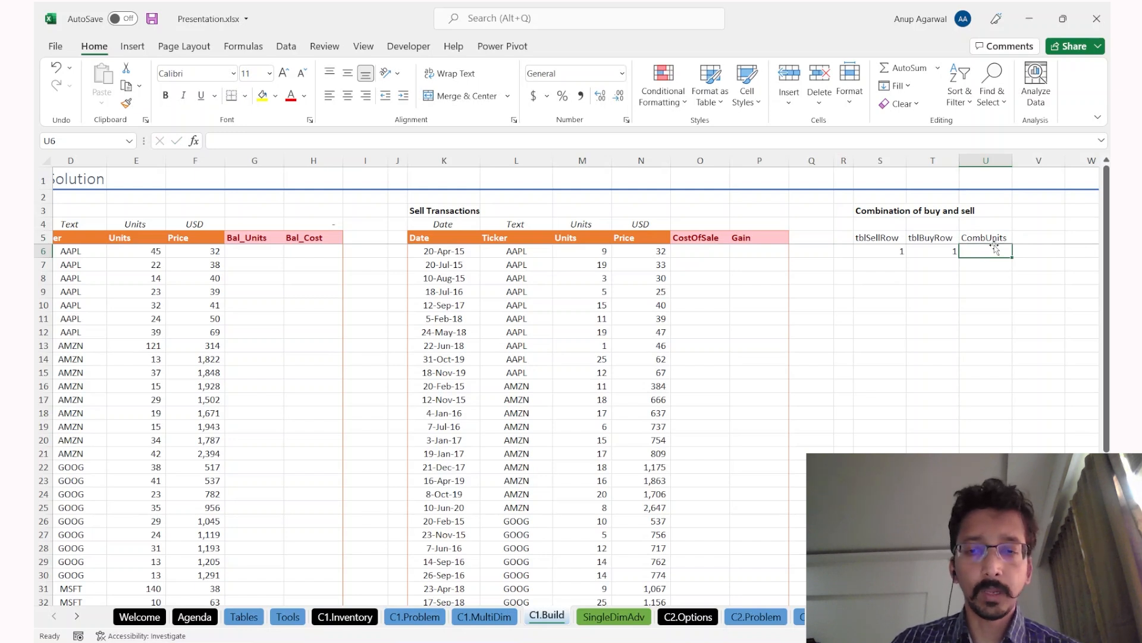
{"action": "type", "text": "9"}
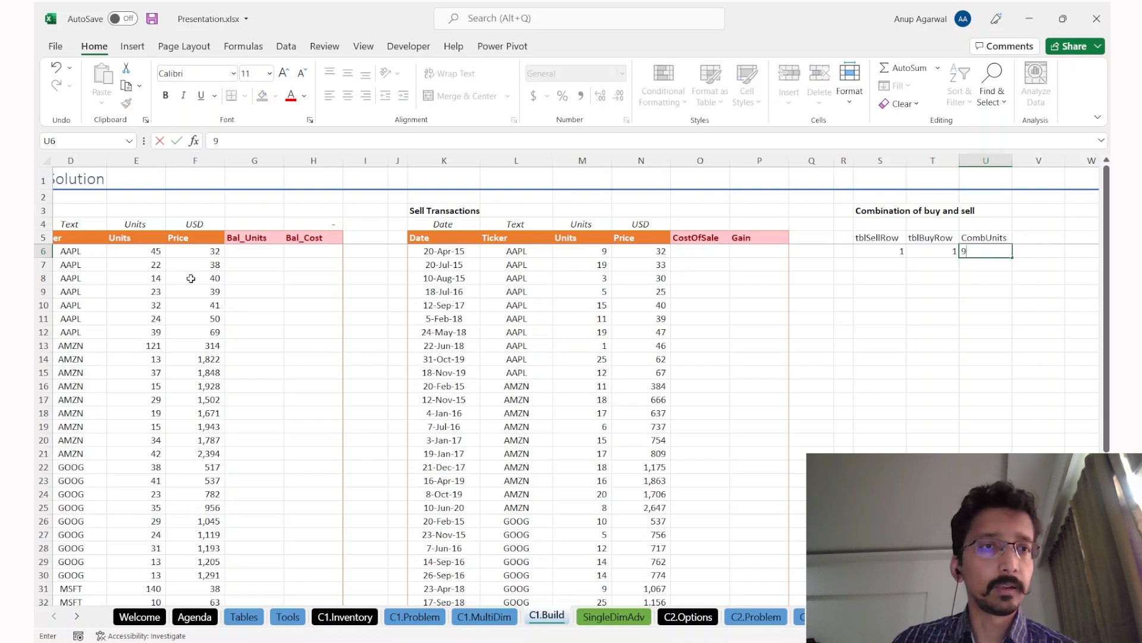
{"action": "left_click", "coordinate": [159, 260]}
{"action": "left_click", "coordinate": [618, 250]}
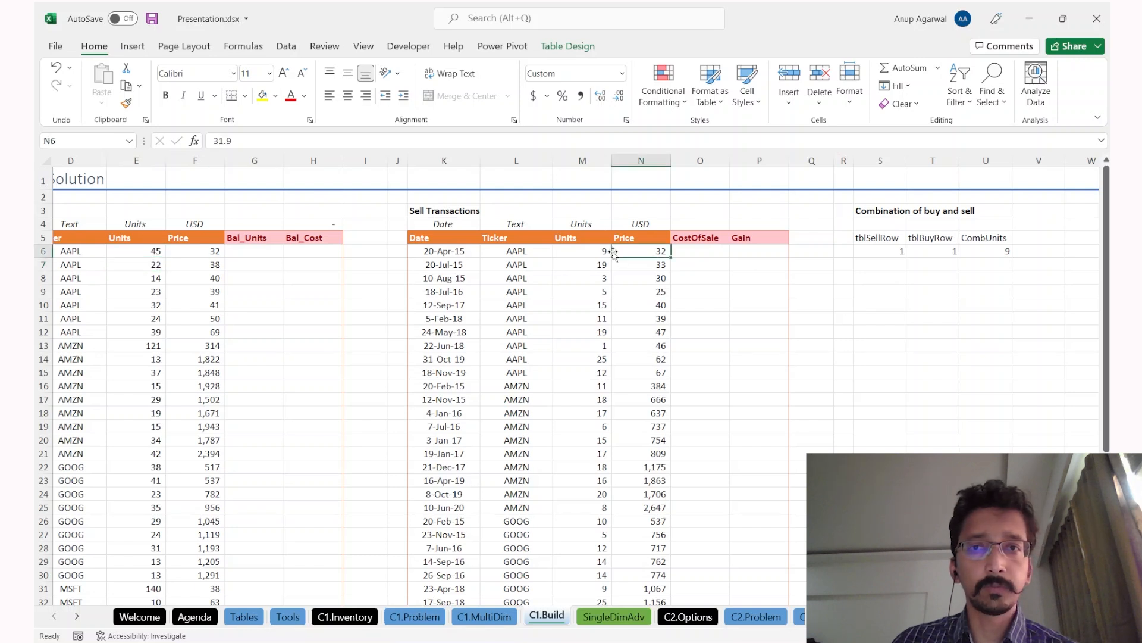
{"action": "left_click", "coordinate": [882, 252]}
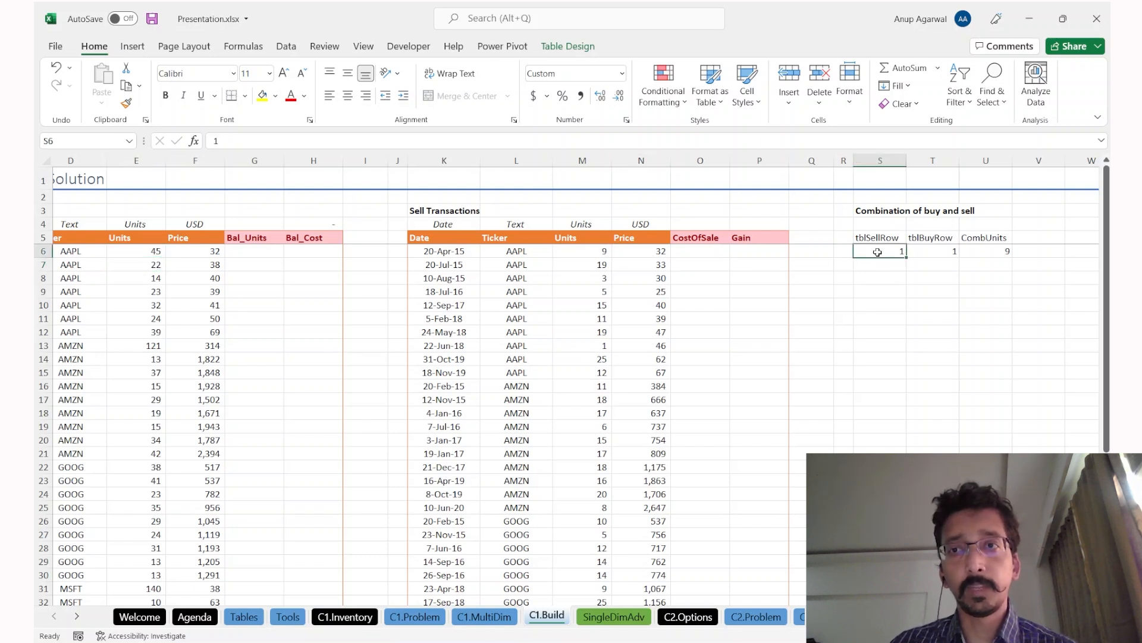
{"action": "left_click", "coordinate": [984, 252]}
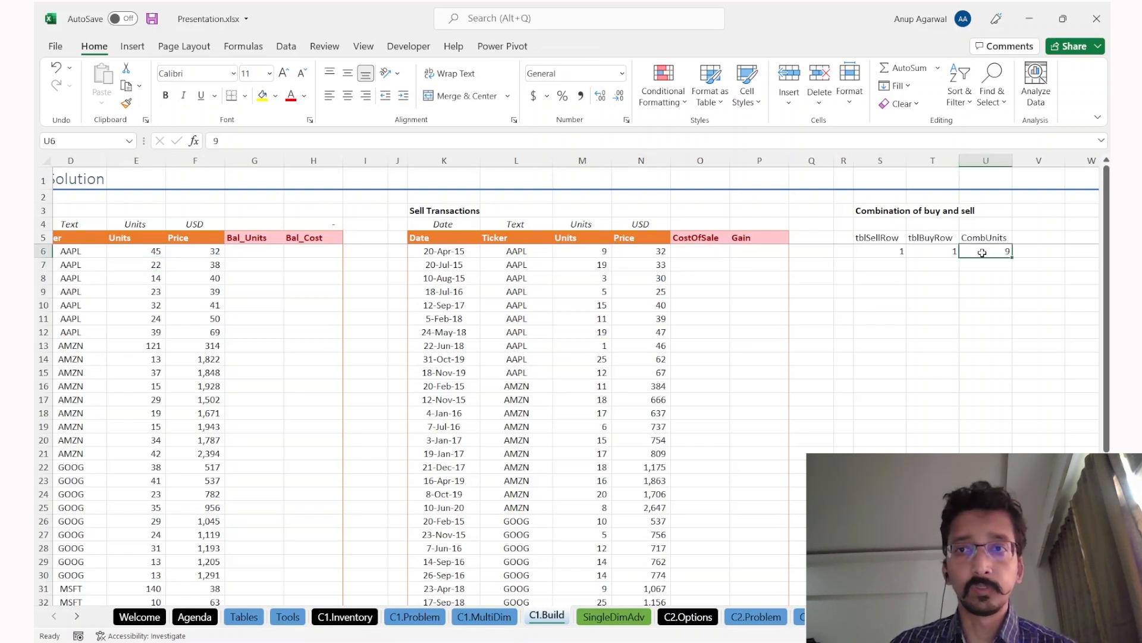
Step: Enter the second combination: sell row 2, buy row 1, 19 units
{"action": "left_click", "coordinate": [893, 265]}
{"action": "type", "text": "2"}
{"action": "key", "text": "Tab"}
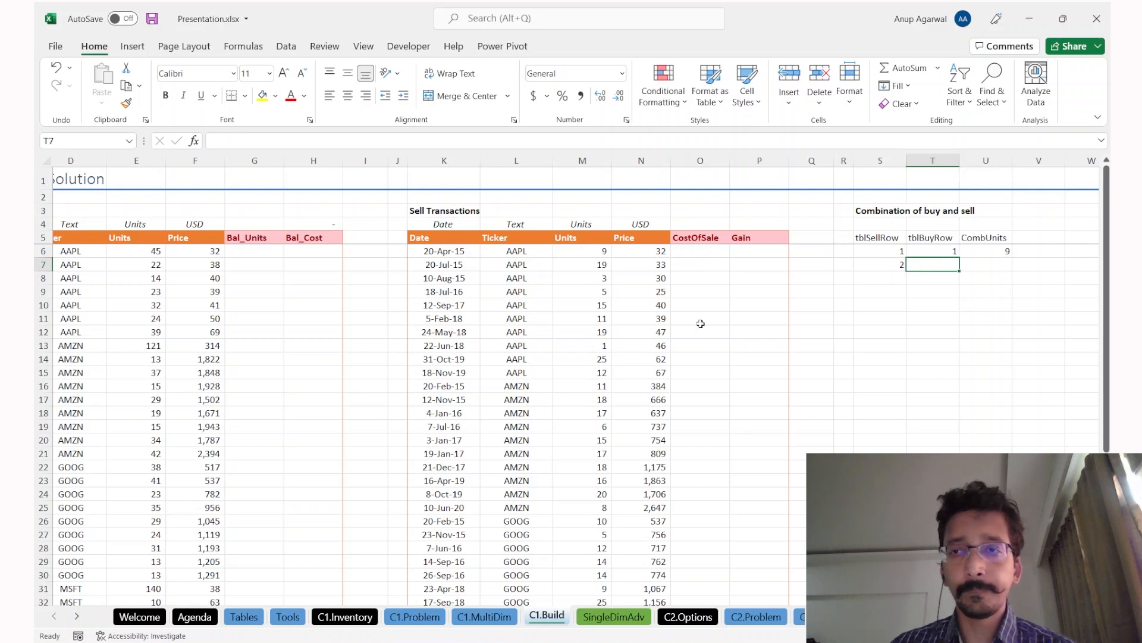
{"action": "type", "text": "1"}
{"action": "key", "text": "Tab"}
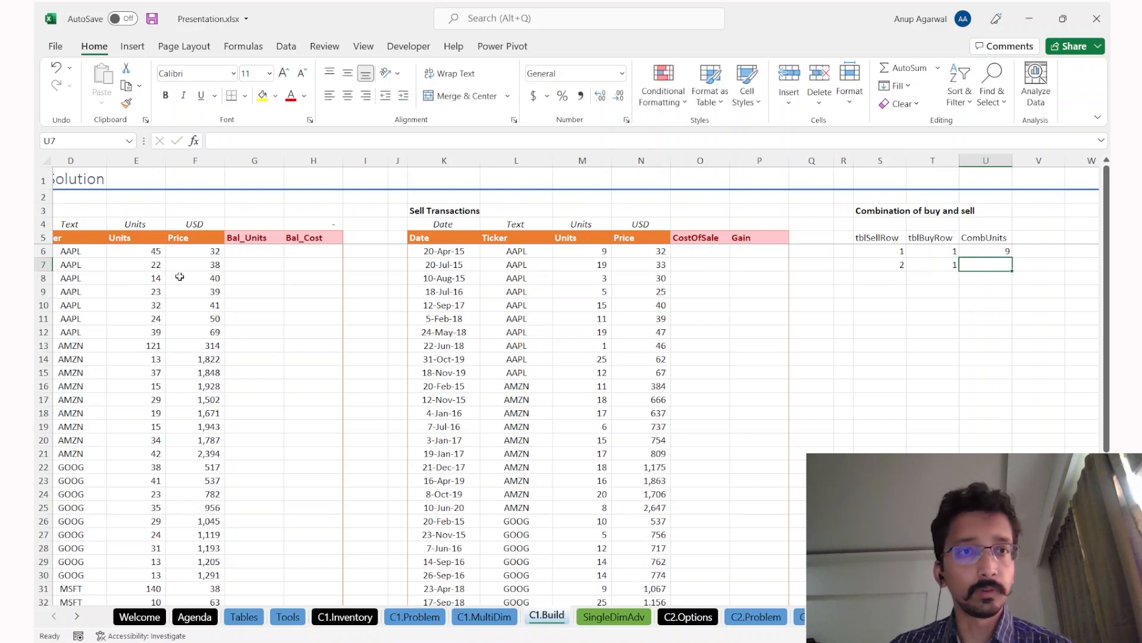
{"action": "left_click", "coordinate": [134, 256]}
{"action": "left_click", "coordinate": [978, 251]}
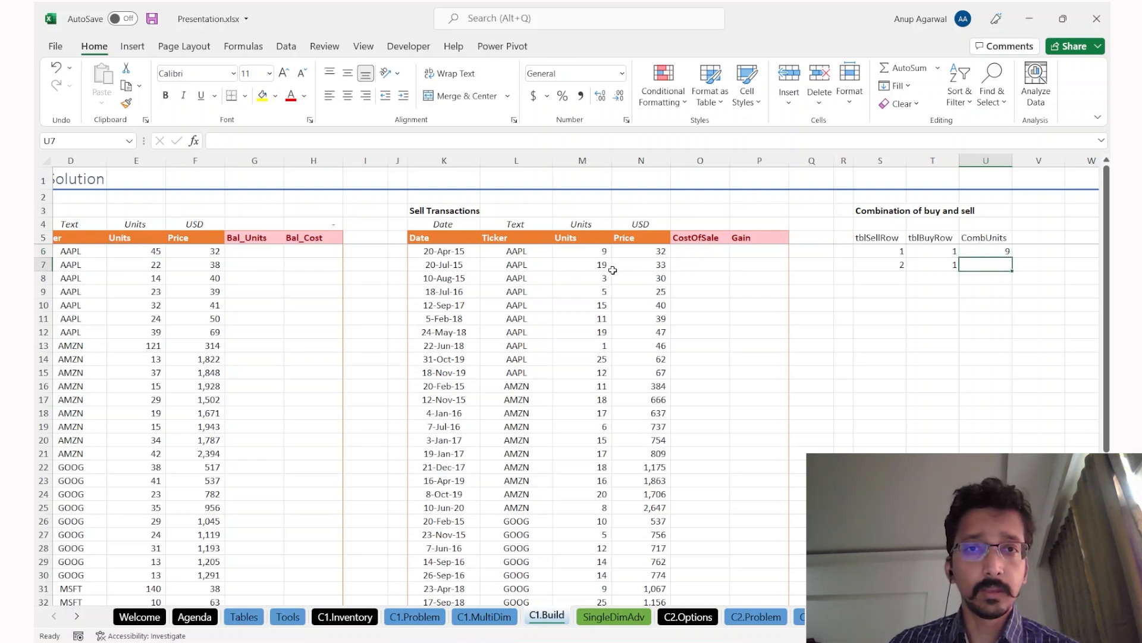
{"action": "left_click", "coordinate": [579, 266]}
{"action": "left_click_drag", "start_coordinate": [578, 266], "coordinate": [465, 265]}
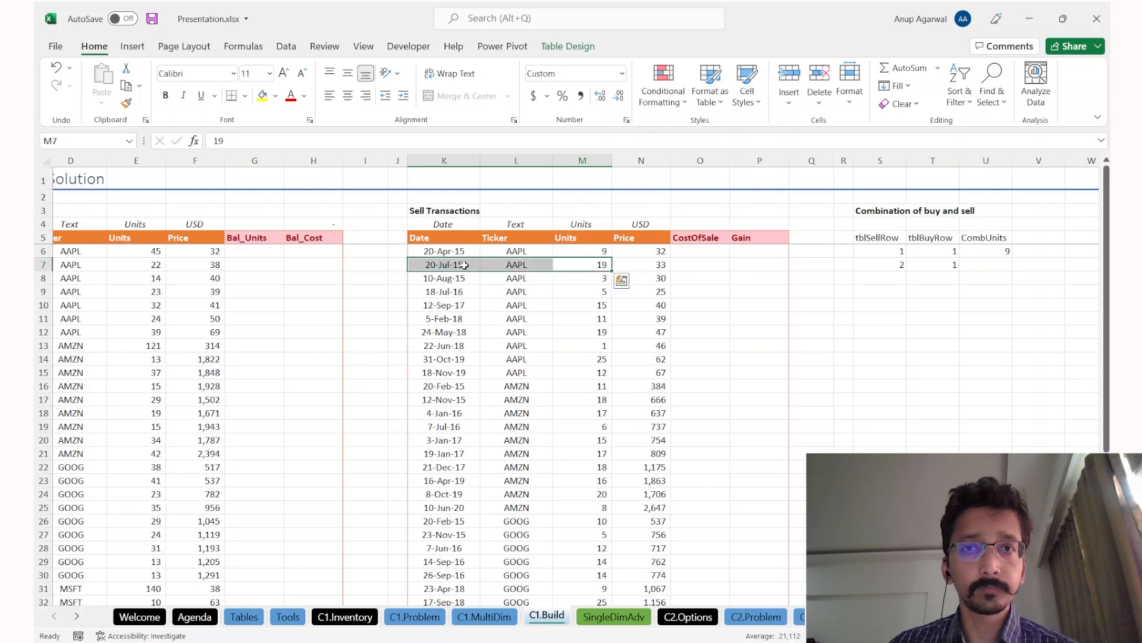
{"action": "left_click", "coordinate": [988, 265]}
{"action": "type", "text": "19"}
{"action": "key", "text": "Tab"}
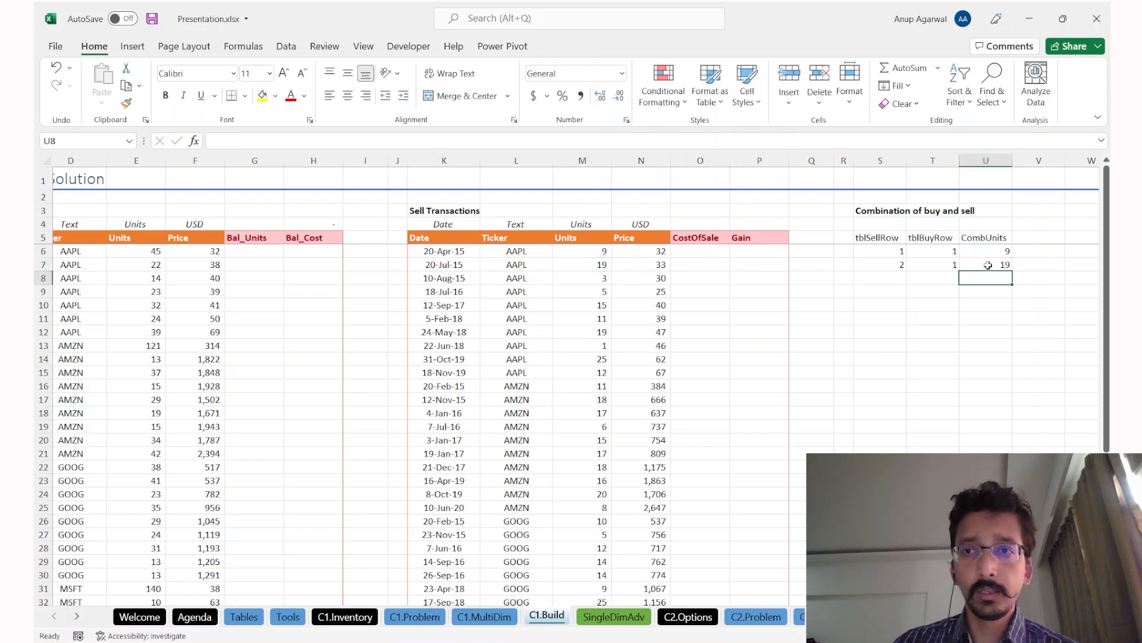
Step: Add combinations sell row 3/buy row 1 for 3 units and sell row 4/buy row 1 for 5 units
{"action": "type", "text": "3"}
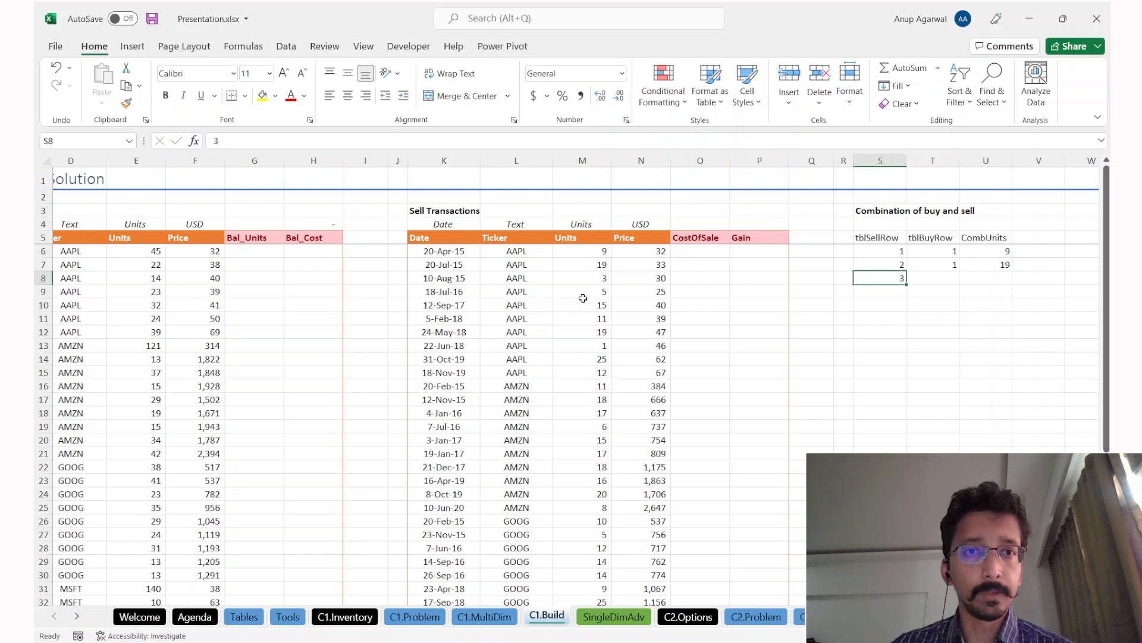
{"action": "key", "text": "Tab"}
{"action": "type", "text": "1"}
{"action": "key", "text": "Tab"}
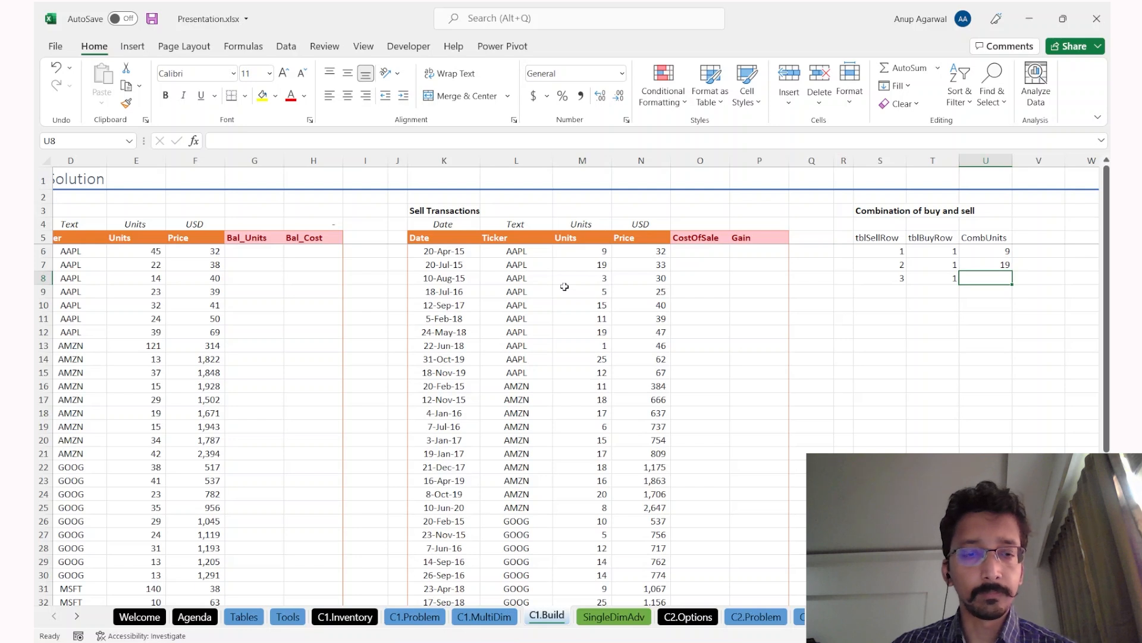
{"action": "type", "text": "3"}
{"action": "key", "text": "ctrl+Up"}
{"action": "key", "text": "Down"}
{"action": "key", "text": "ctrl+shift+Down"}
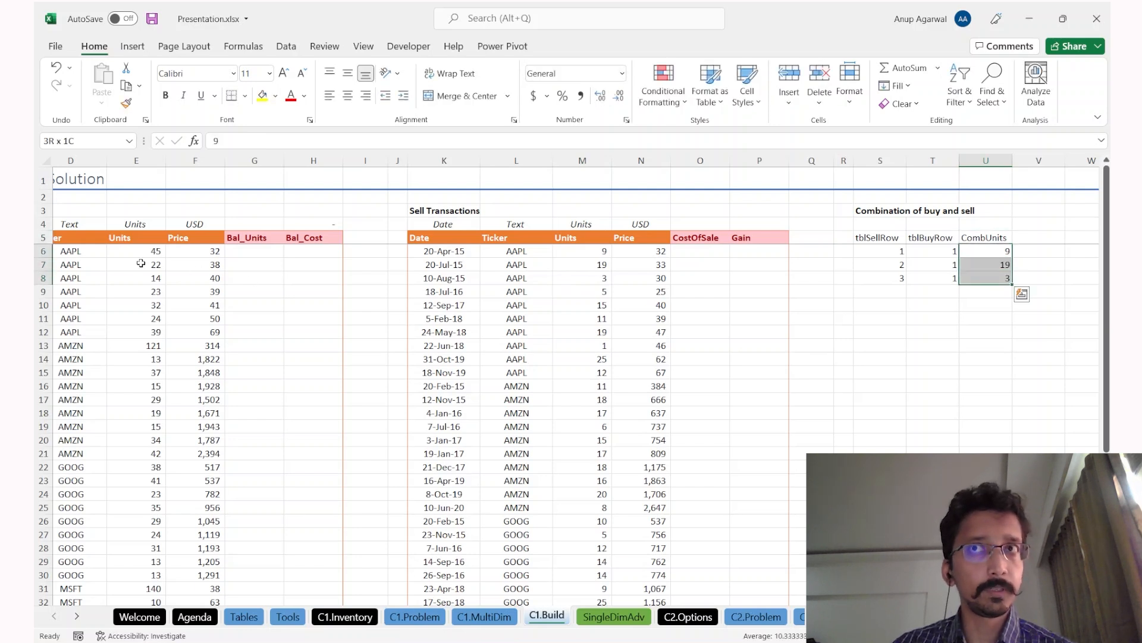
{"action": "key", "text": "Down"}
{"action": "key", "text": "Down"}
{"action": "key", "text": "Left"}
{"action": "key", "text": "Left"}
{"action": "key", "text": "Down"}
{"action": "type", "text": "4"}
{"action": "key", "text": "Tab"}
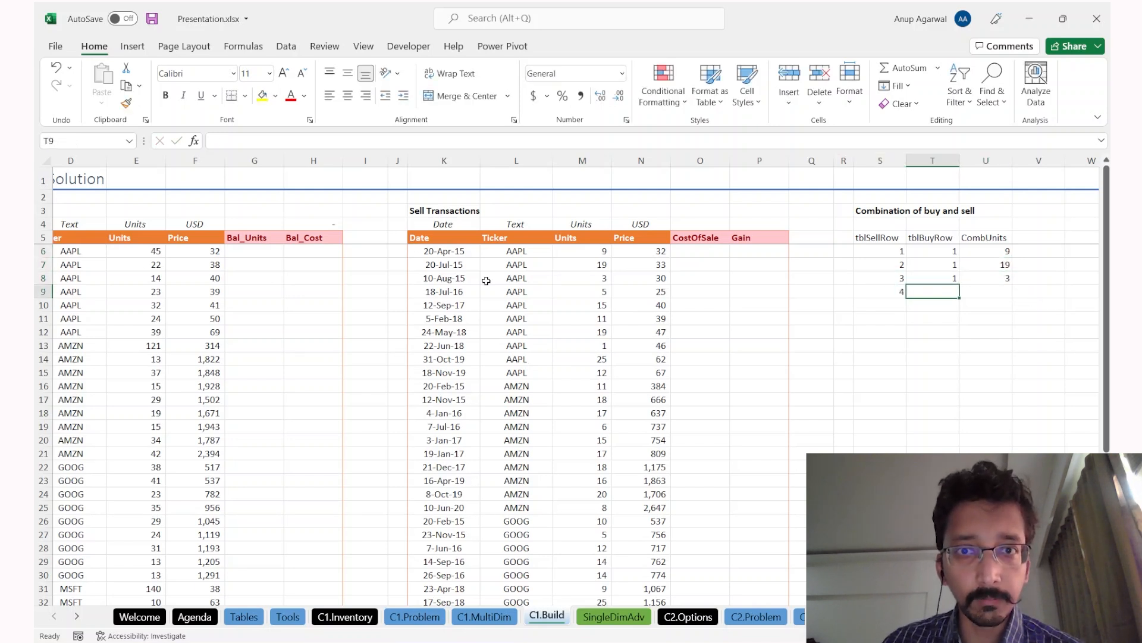
{"action": "type", "text": "1"}
{"action": "key", "text": "Tab"}
{"action": "type", "text": "5"}
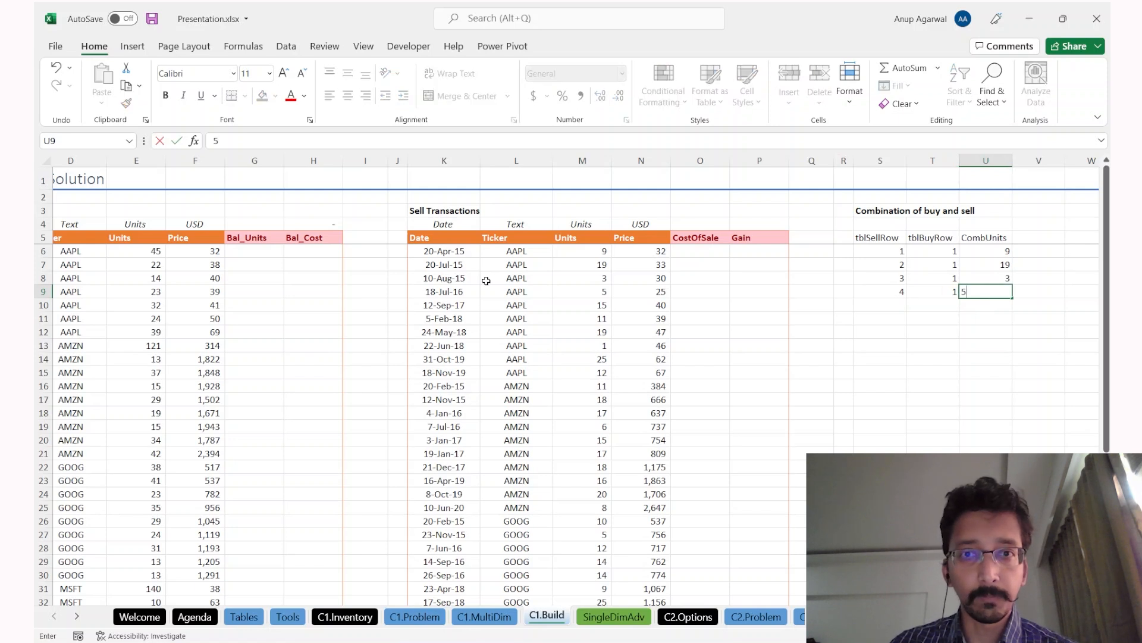
{"action": "key", "text": "ctrl+Return"}
{"action": "key", "text": "Up"}
{"action": "key", "text": "Up"}
{"action": "key", "text": "Up"}
{"action": "key", "text": "ctrl+shift+Down"}
{"action": "key", "text": "ctrl+Down"}
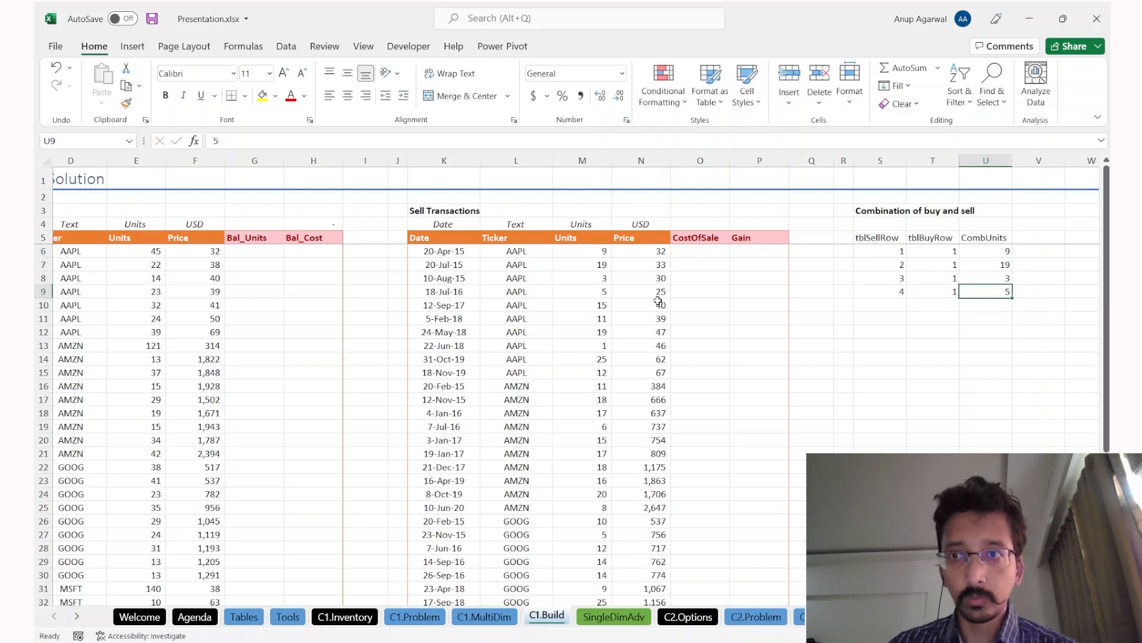
{"action": "key", "text": "ctrl+Left"}
{"action": "key", "text": "Down"}
Step: Add the combination sell row 5, buy row 1, 9 units
{"action": "type", "text": "5"}
{"action": "key", "text": "Tab"}
{"action": "type", "text": "1"}
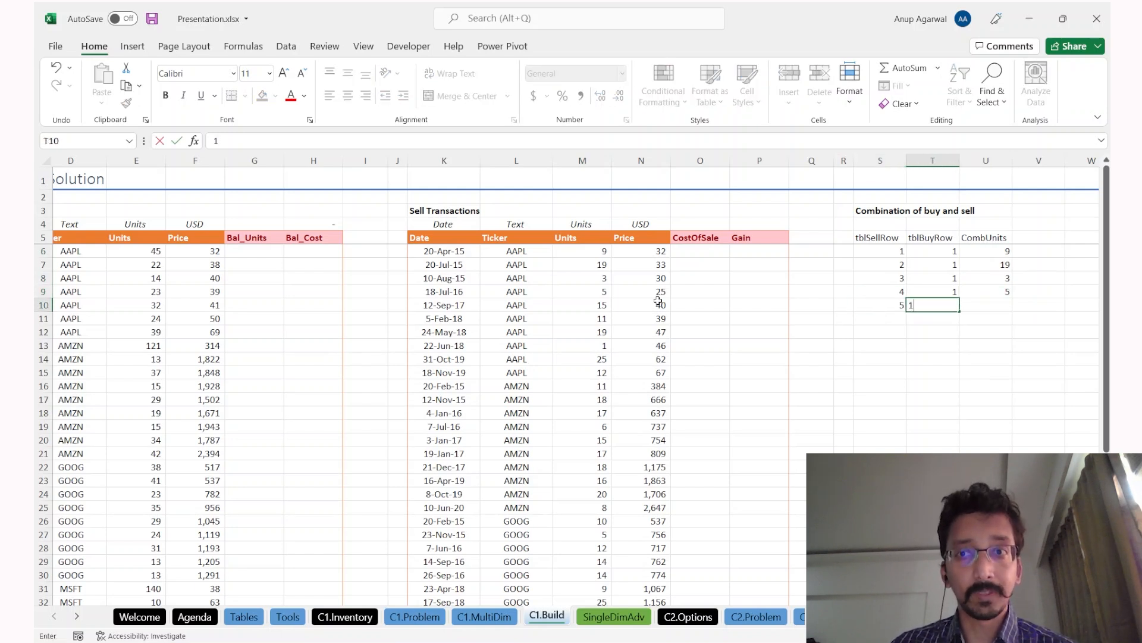
{"action": "key", "text": "Tab"}
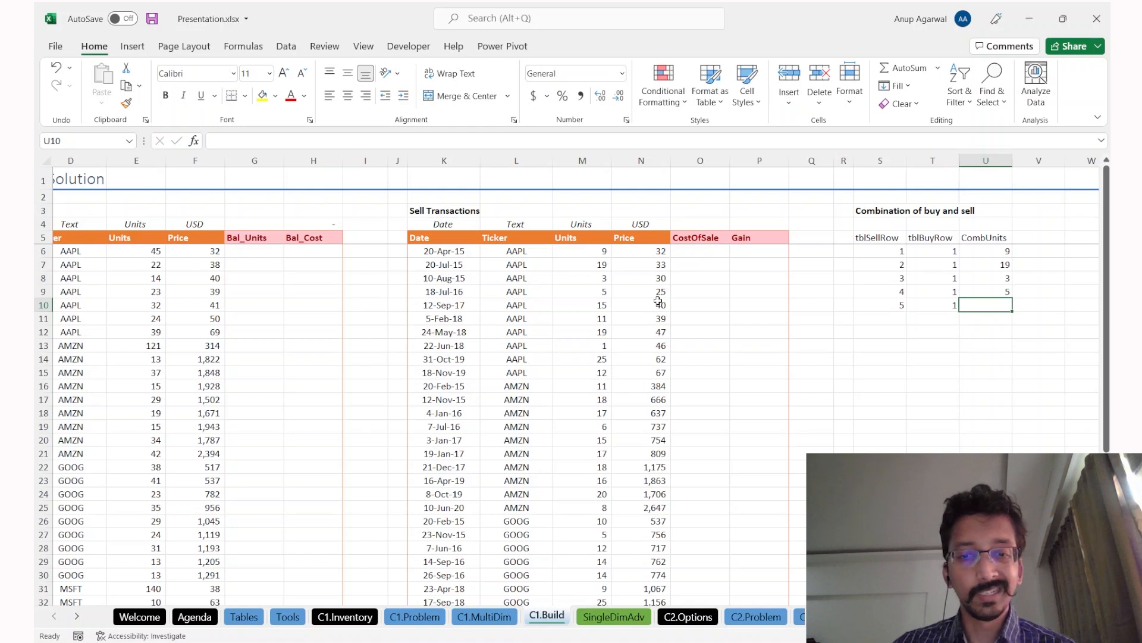
{"action": "type", "text": "9"}
{"action": "key", "text": "Return"}
{"action": "key", "text": "Up"}
{"action": "key", "text": "Up"}
{"action": "key", "text": "Up"}
{"action": "key", "text": "Up"}
{"action": "key", "text": "Up"}
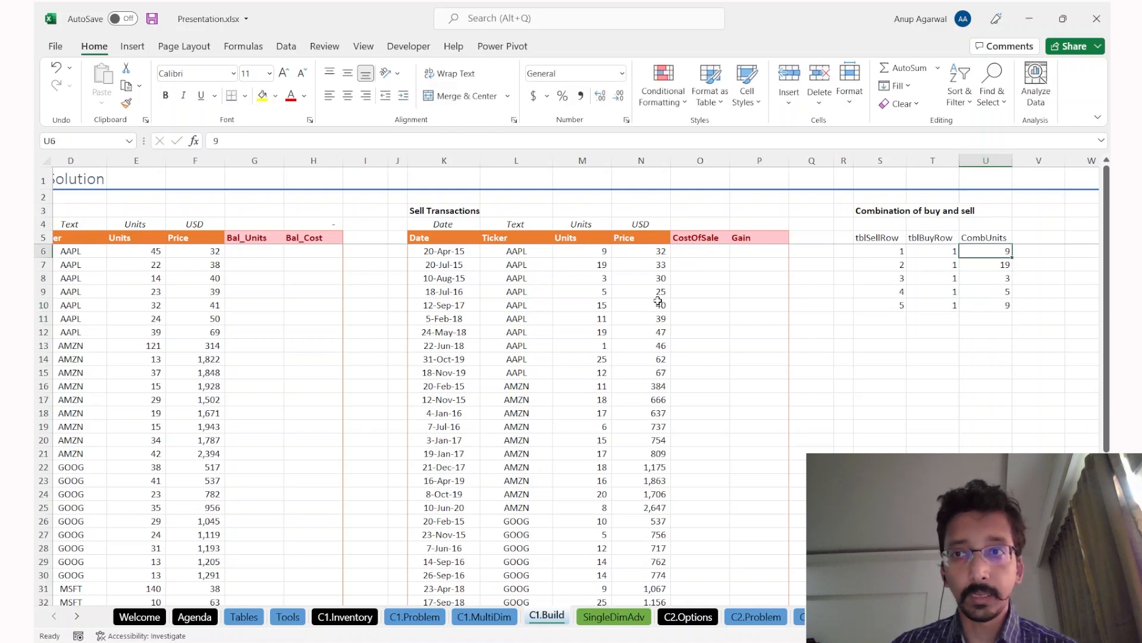
{"action": "key", "text": "ctrl+shift+Down"}
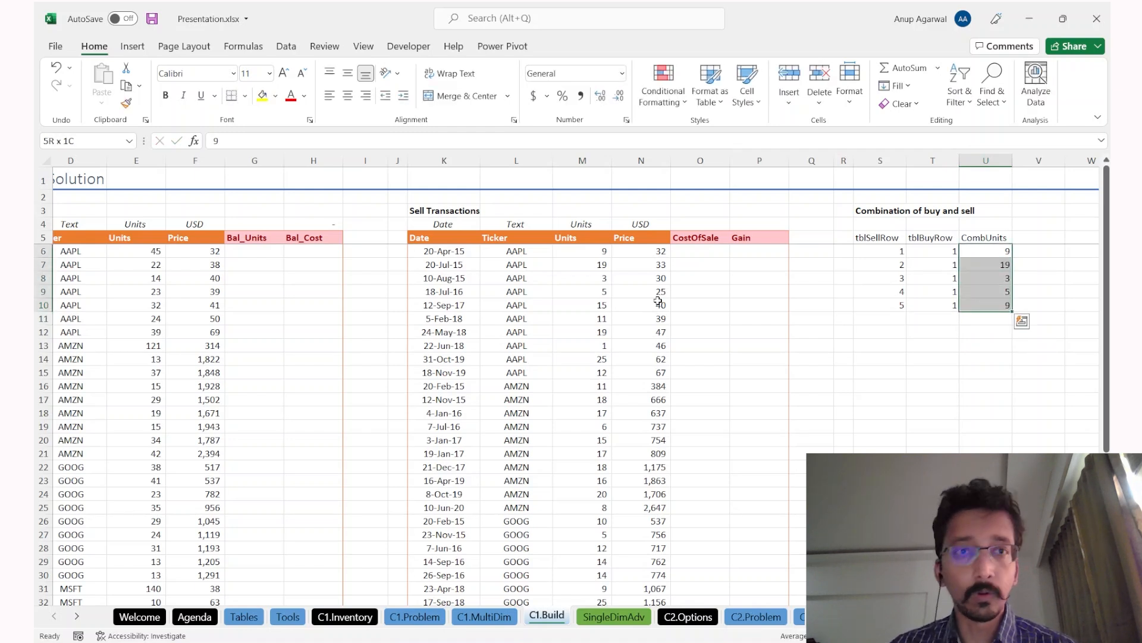
{"action": "left_click", "coordinate": [133, 256]}
Step: Add the combination sell row 5, buy row 2, 6 units
{"action": "left_click", "coordinate": [888, 315]}
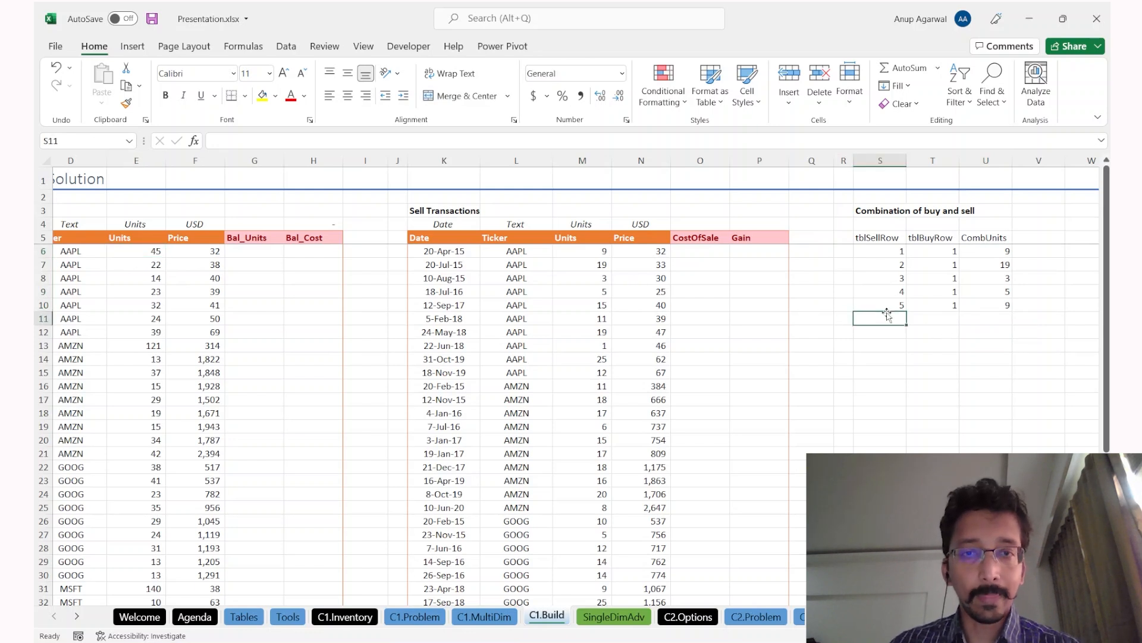
{"action": "type", "text": "6"}
{"action": "left_click", "coordinate": [546, 322]}
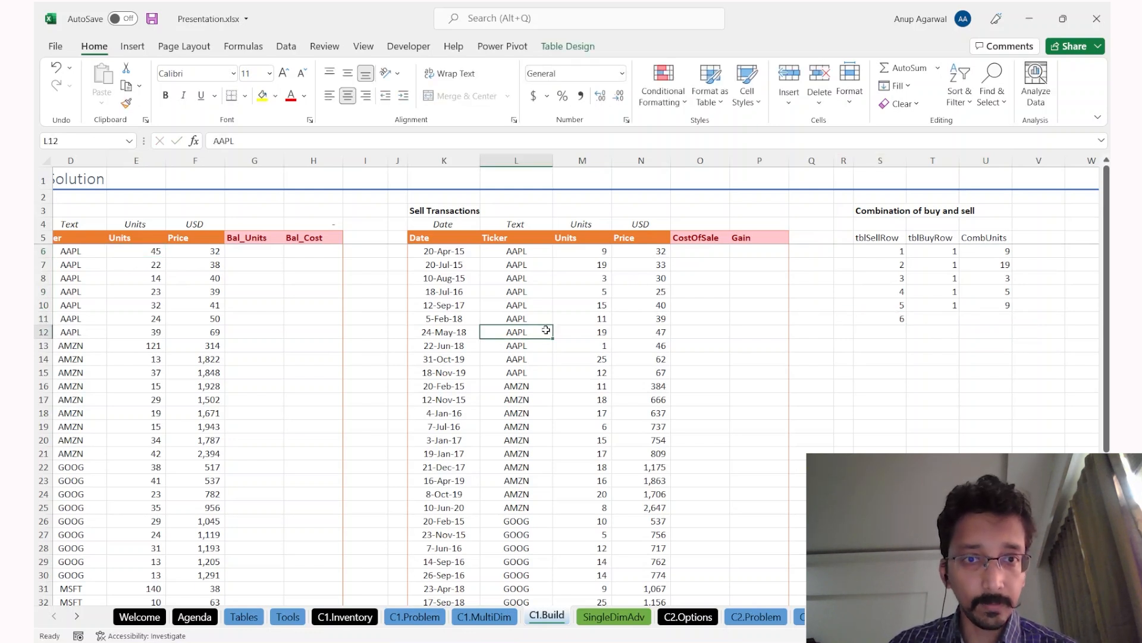
{"action": "key", "text": "shift+space"}
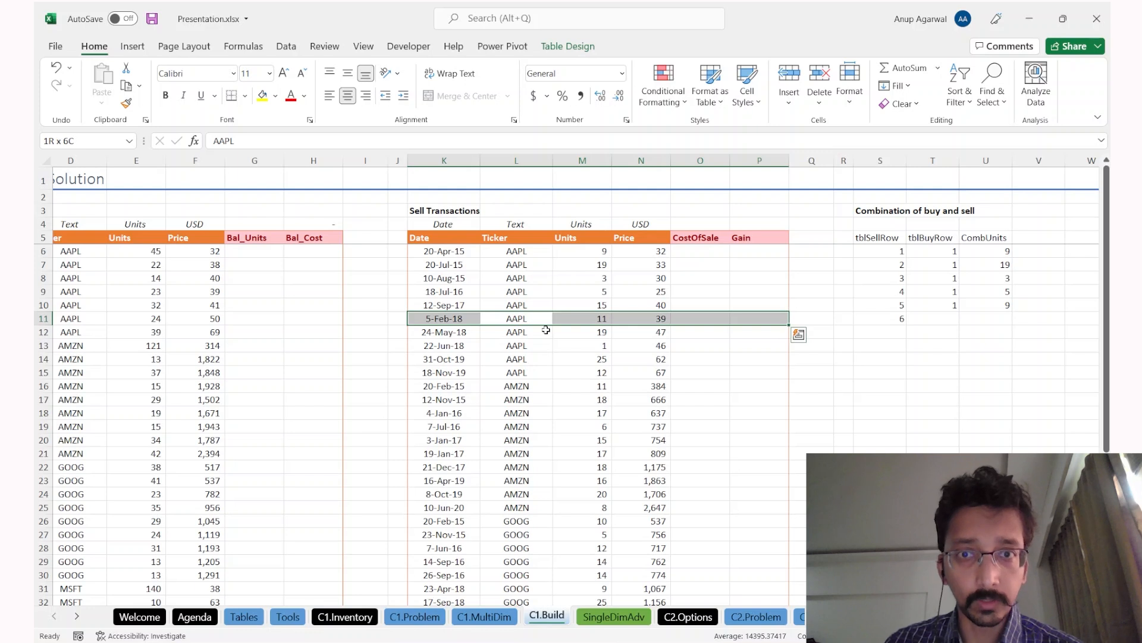
{"action": "left_click", "coordinate": [886, 306]}
{"action": "left_click_drag", "start_coordinate": [888, 311], "coordinate": [890, 321]}
{"action": "key", "text": "Escape"}
{"action": "type", "text": "5"}
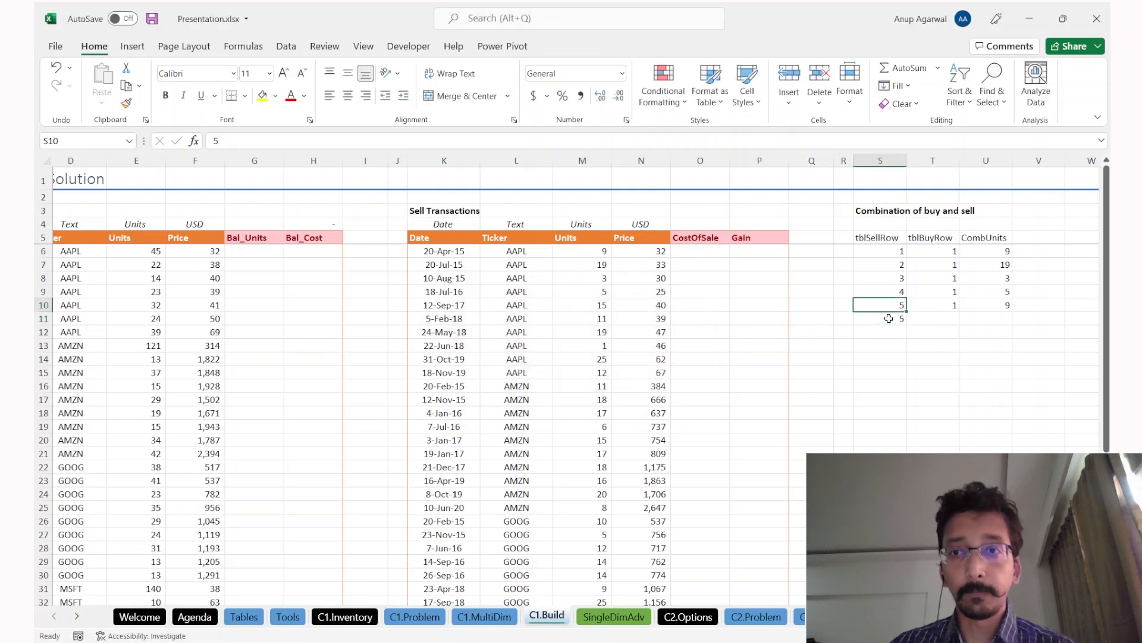
{"action": "key", "text": "Tab"}
{"action": "type", "text": "2"}
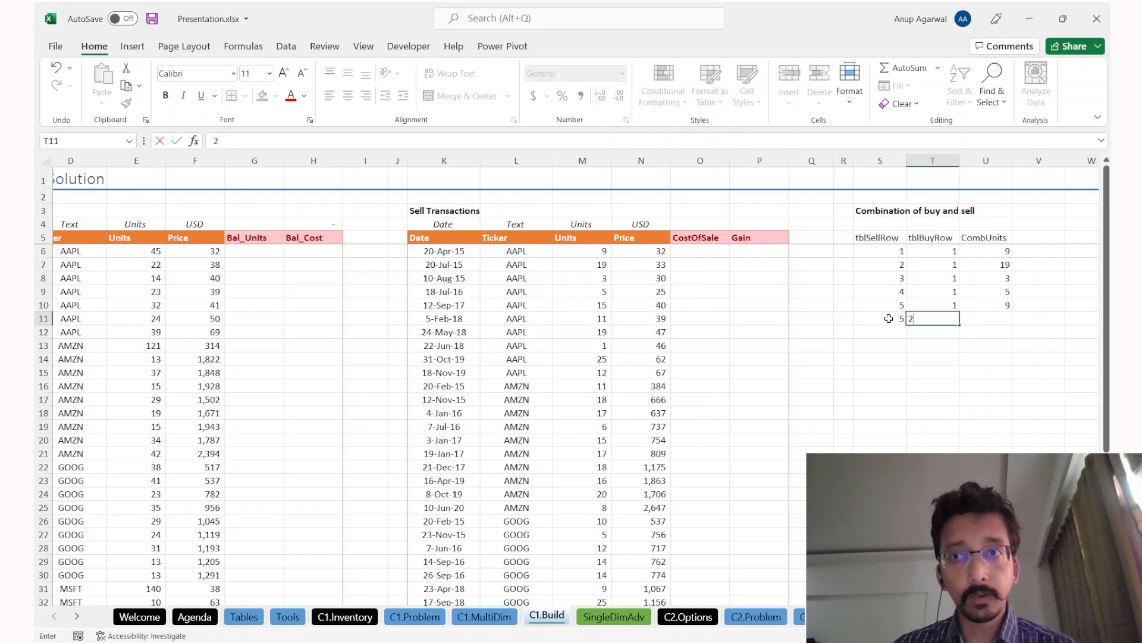
{"action": "key", "text": "ctrl+Return"}
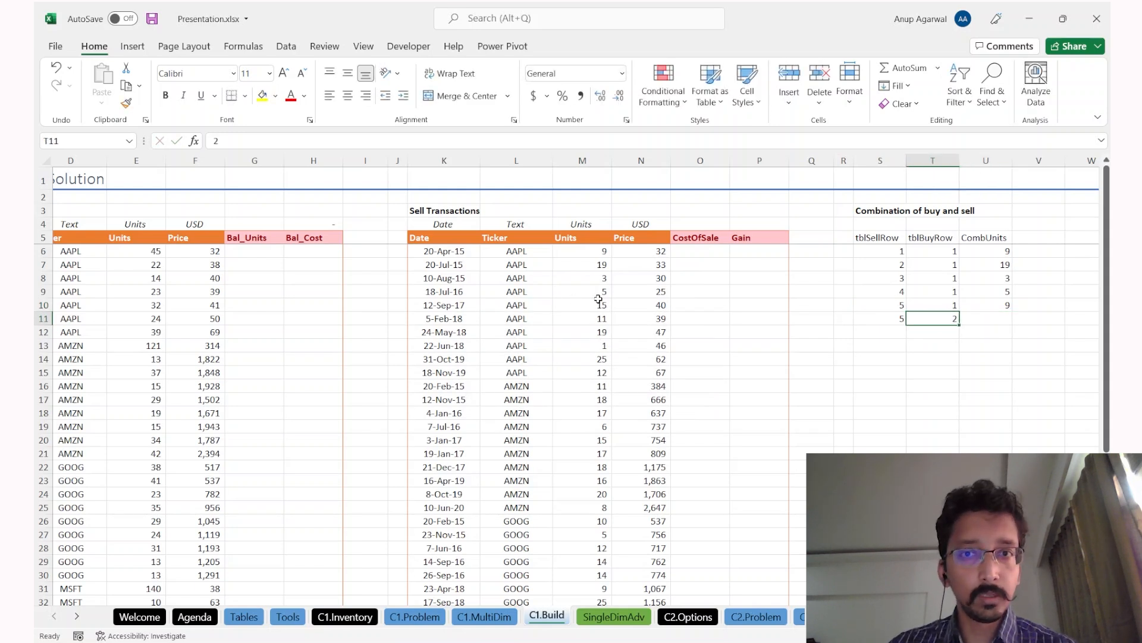
{"action": "left_click", "coordinate": [603, 305]}
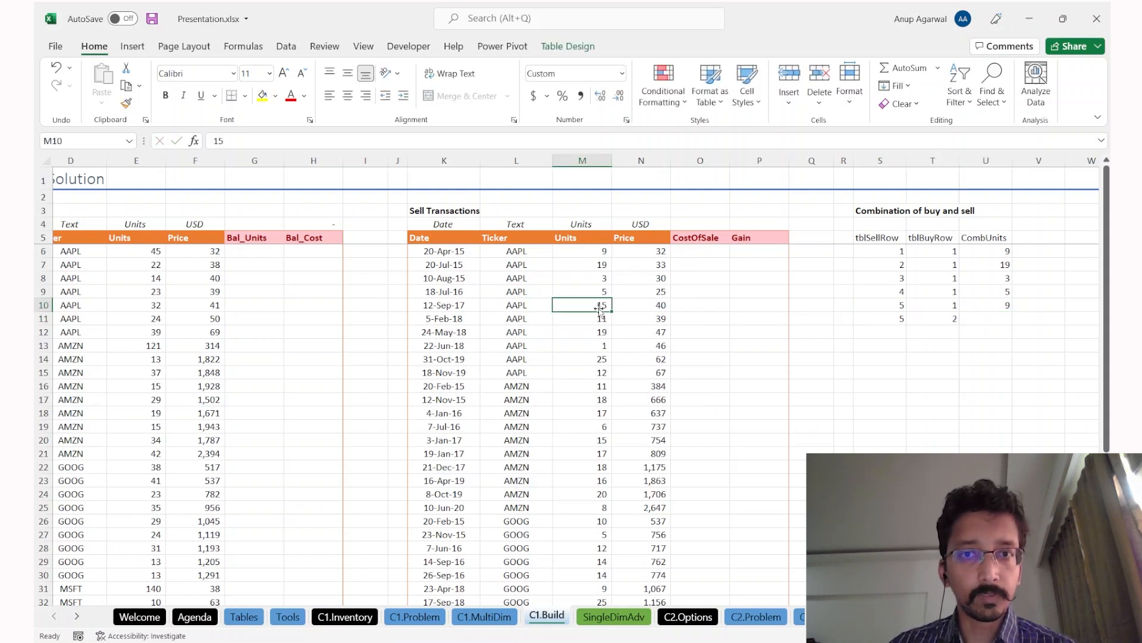
{"action": "left_click", "coordinate": [987, 309]}
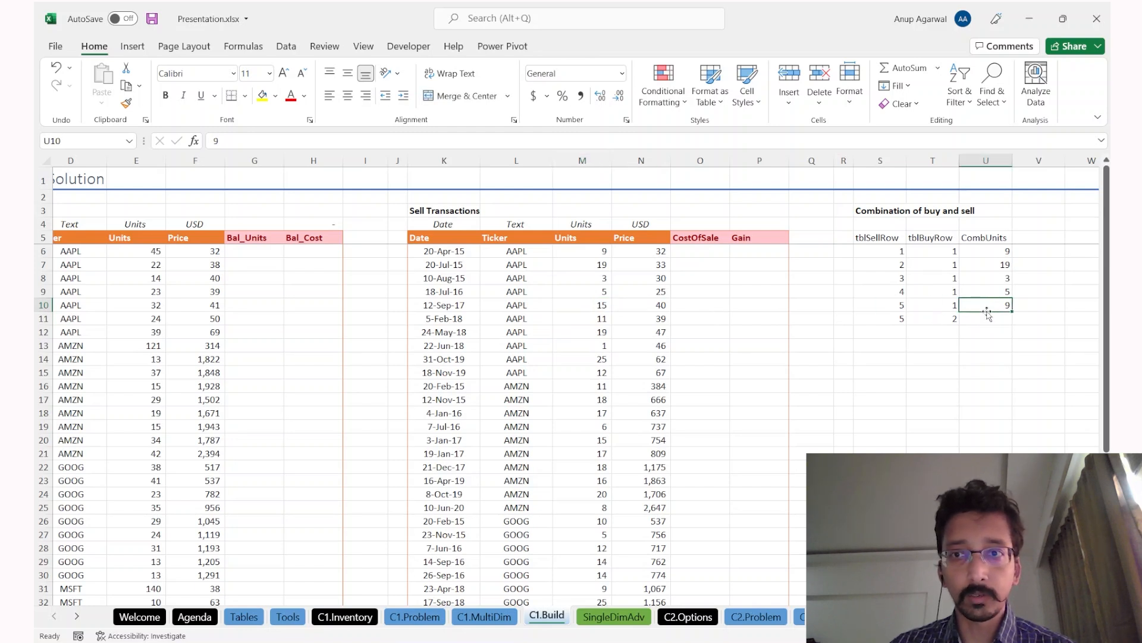
{"action": "left_click_drag", "start_coordinate": [131, 269], "coordinate": [122, 270]}
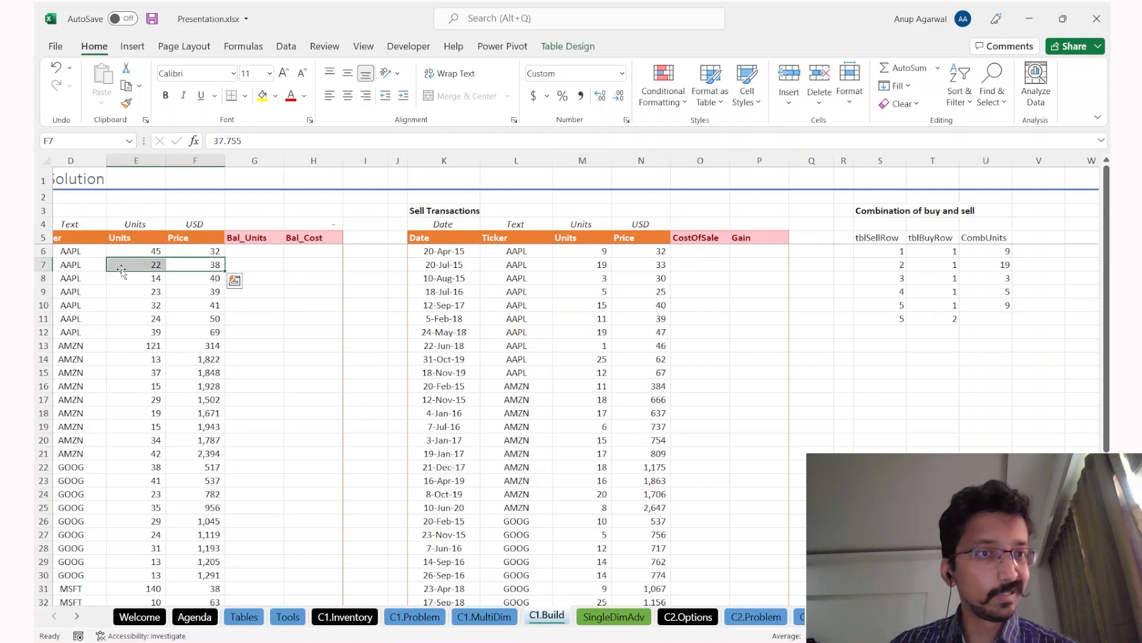
{"action": "key", "text": "ctrl+Left"}
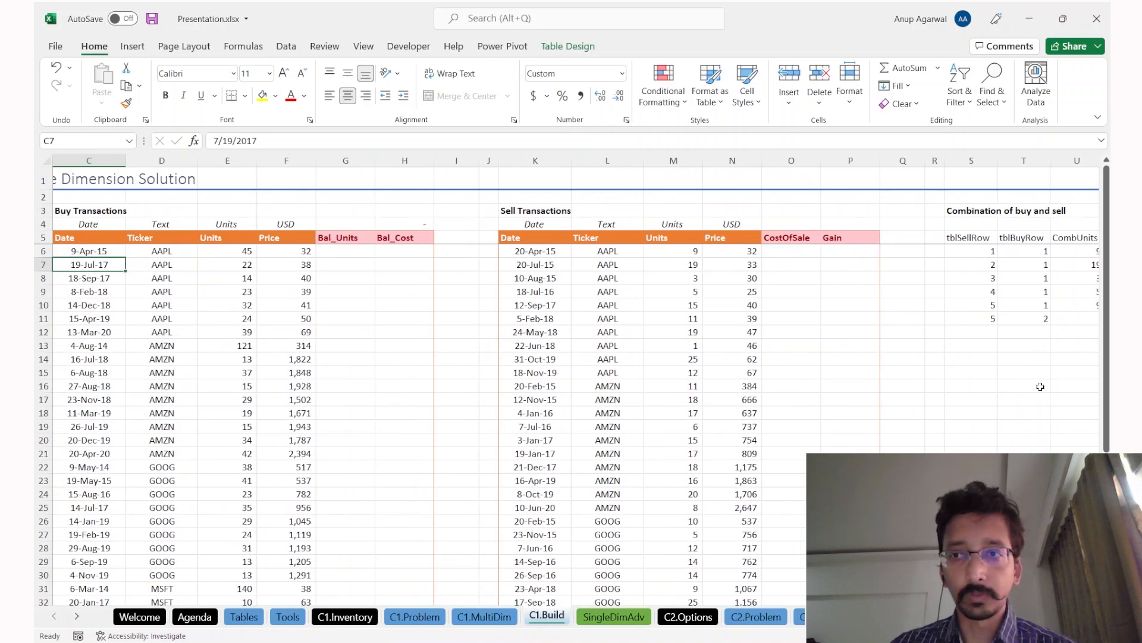
{"action": "scroll", "coordinate": [1041, 387], "scroll_direction": "right", "scroll_amount": 3}
{"action": "scroll", "coordinate": [1040, 387], "scroll_direction": "left", "scroll_amount": 3}
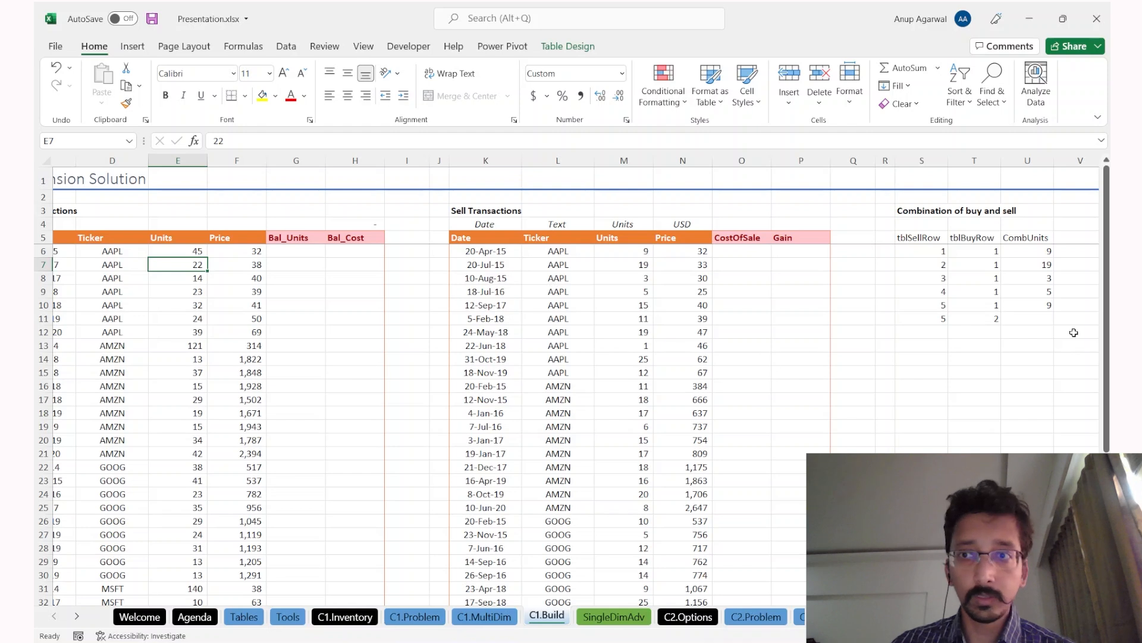
{"action": "left_click", "coordinate": [1034, 319]}
{"action": "type", "text": "6"}
{"action": "key", "text": "Left"}
{"action": "key", "text": "Left"}
Step: Add the combination sell row 6, buy row 2, 11 units
{"action": "key", "text": "Down"}
{"action": "type", "text": "6"}
{"action": "key", "text": "Right"}
{"action": "type", "text": "2"}
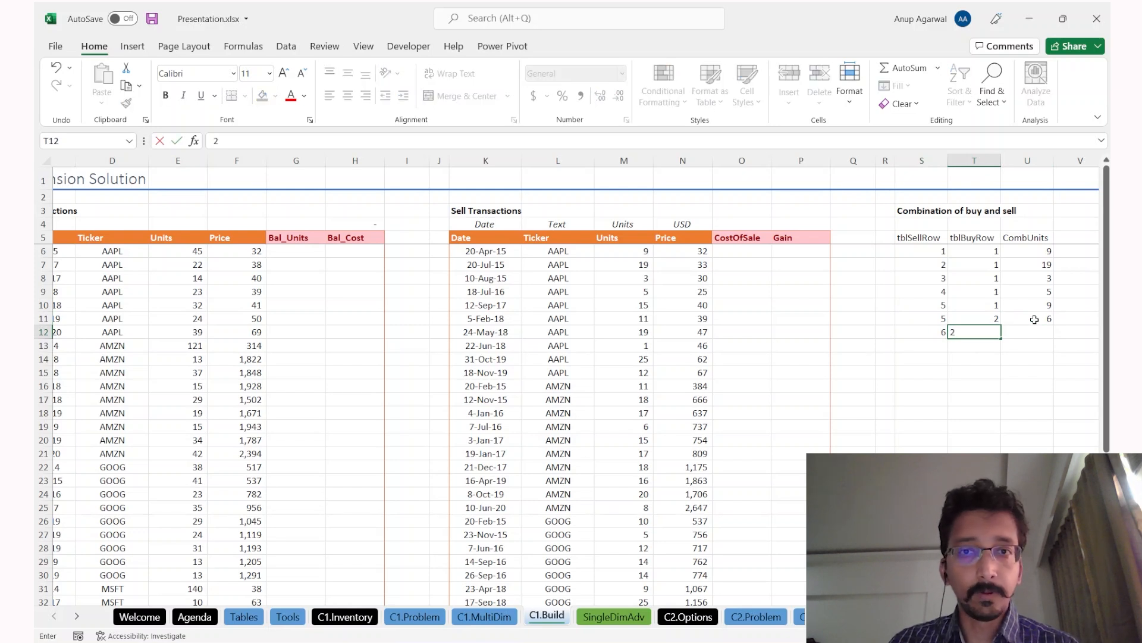
{"action": "left_click", "coordinate": [594, 334]}
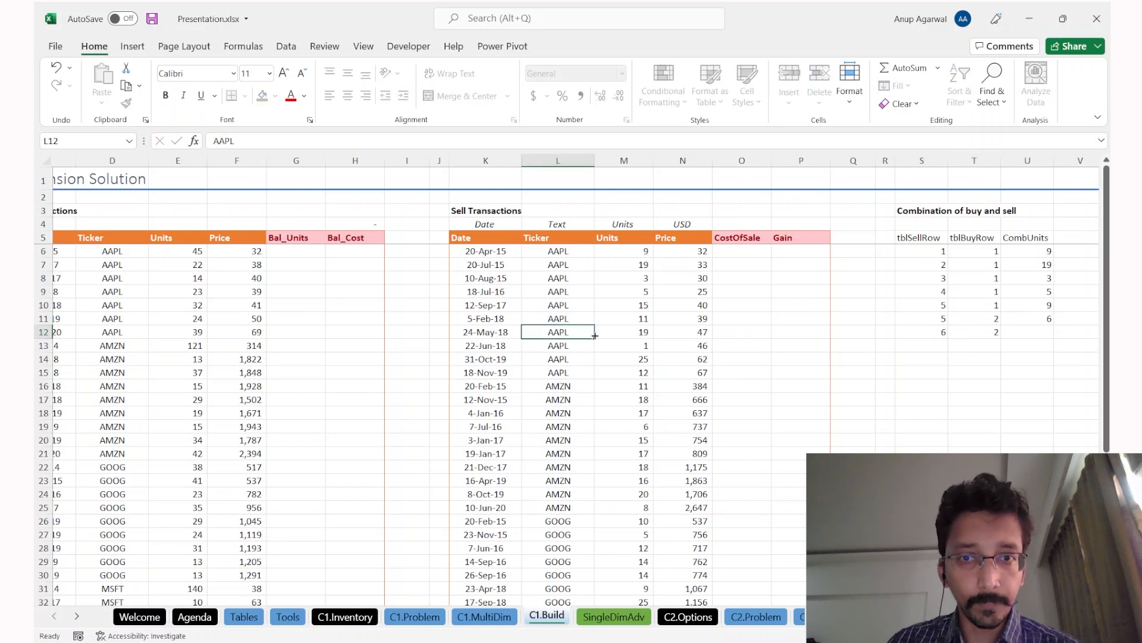
{"action": "key", "text": "shift+space"}
{"action": "key", "text": "Up"}
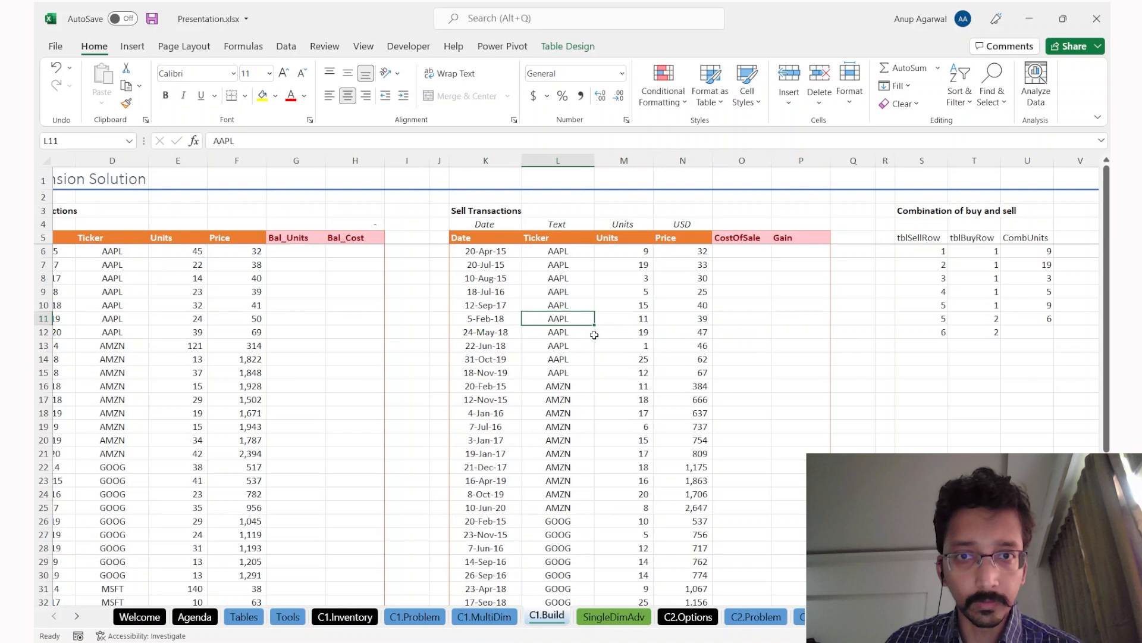
{"action": "key", "text": "shift+space"}
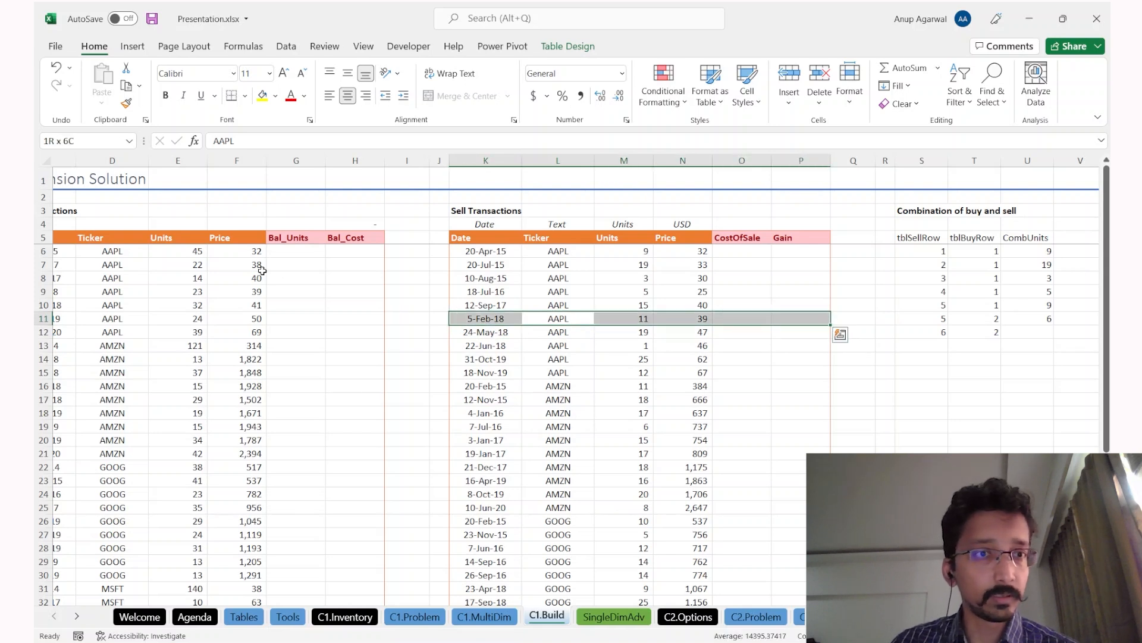
{"action": "left_click", "coordinate": [218, 266]}
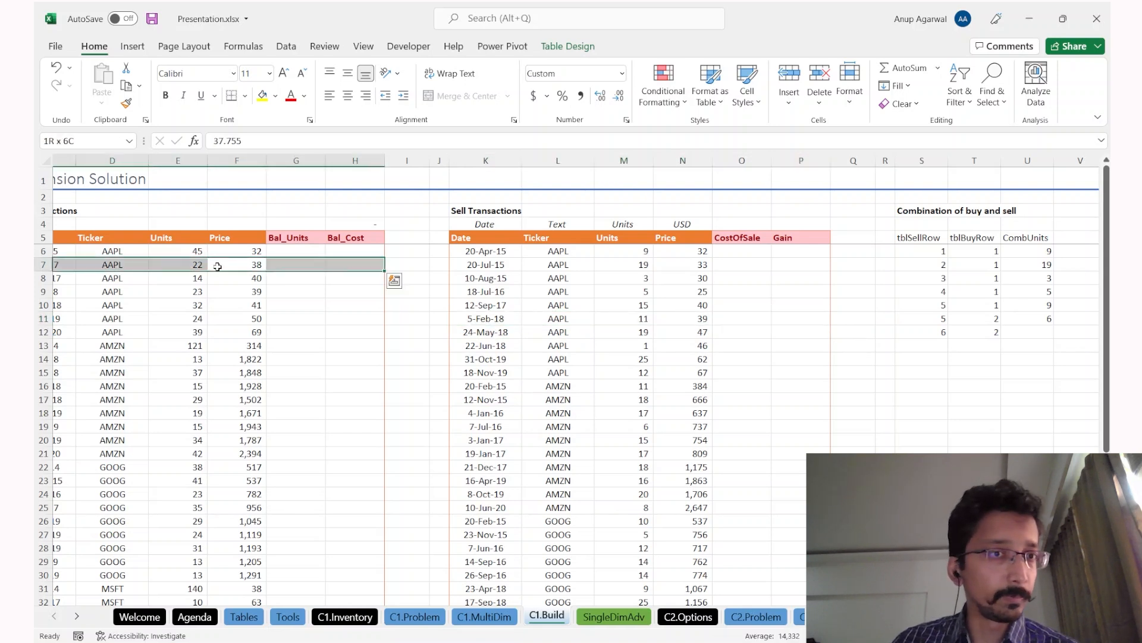
{"action": "left_click", "coordinate": [1024, 333]}
{"action": "type", "text": "11"}
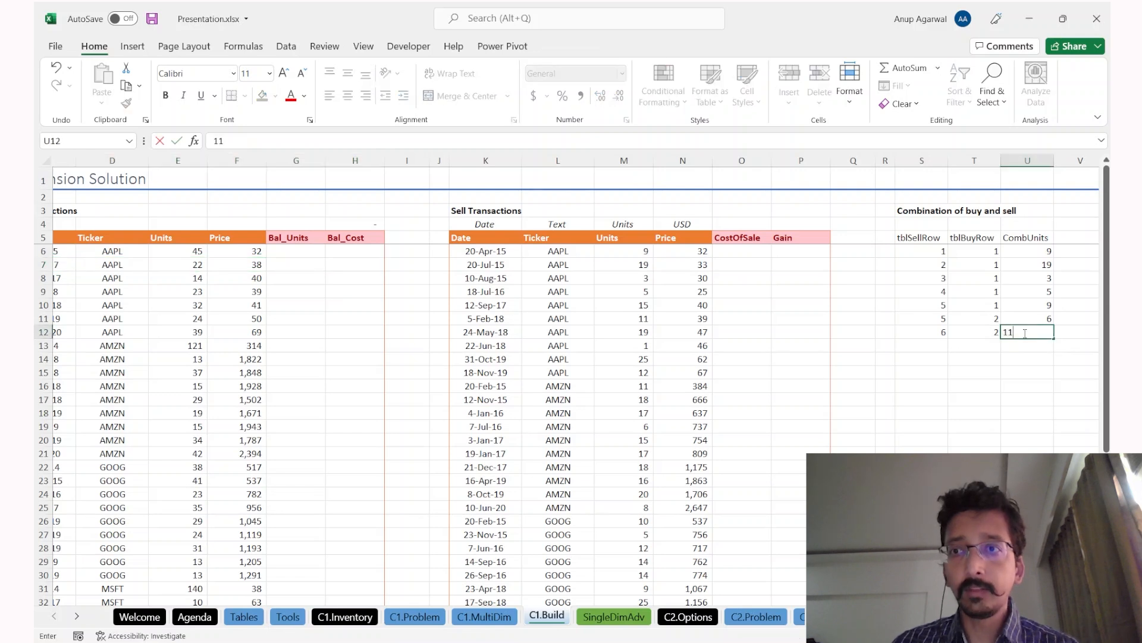
{"action": "left_click", "coordinate": [918, 246]}
Step: Review the combination range and step through the CombUnits values
{"action": "left_click_drag", "start_coordinate": [918, 246], "coordinate": [1040, 424]}
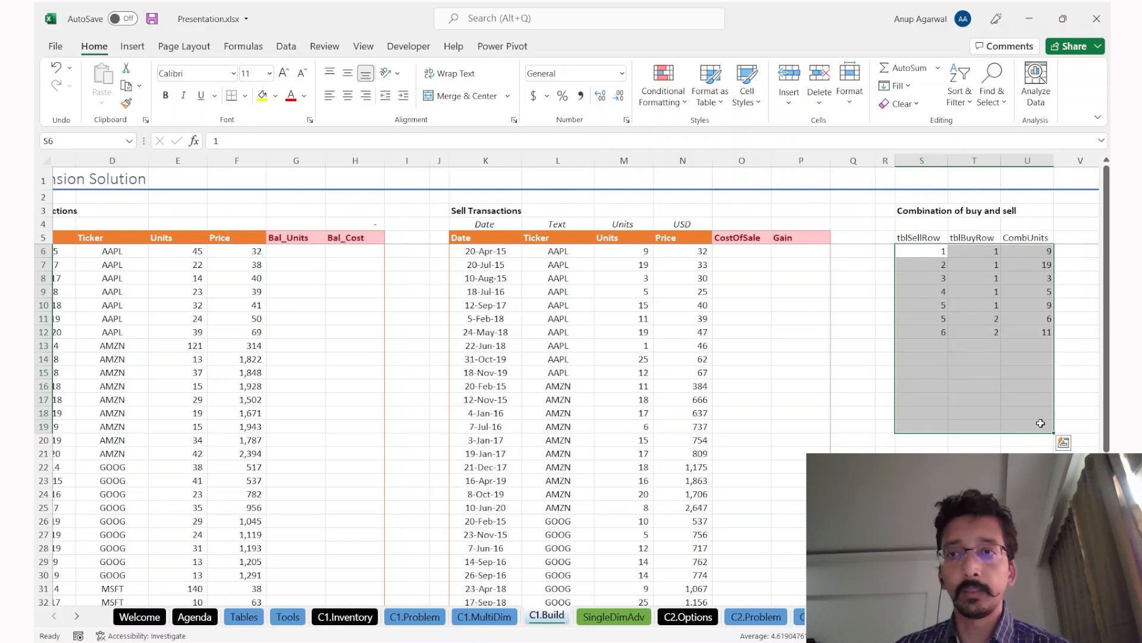
{"action": "left_click", "coordinate": [1027, 264]}
{"action": "left_click", "coordinate": [1028, 292]}
{"action": "left_click", "coordinate": [1029, 319]}
{"action": "left_click", "coordinate": [1029, 334]}
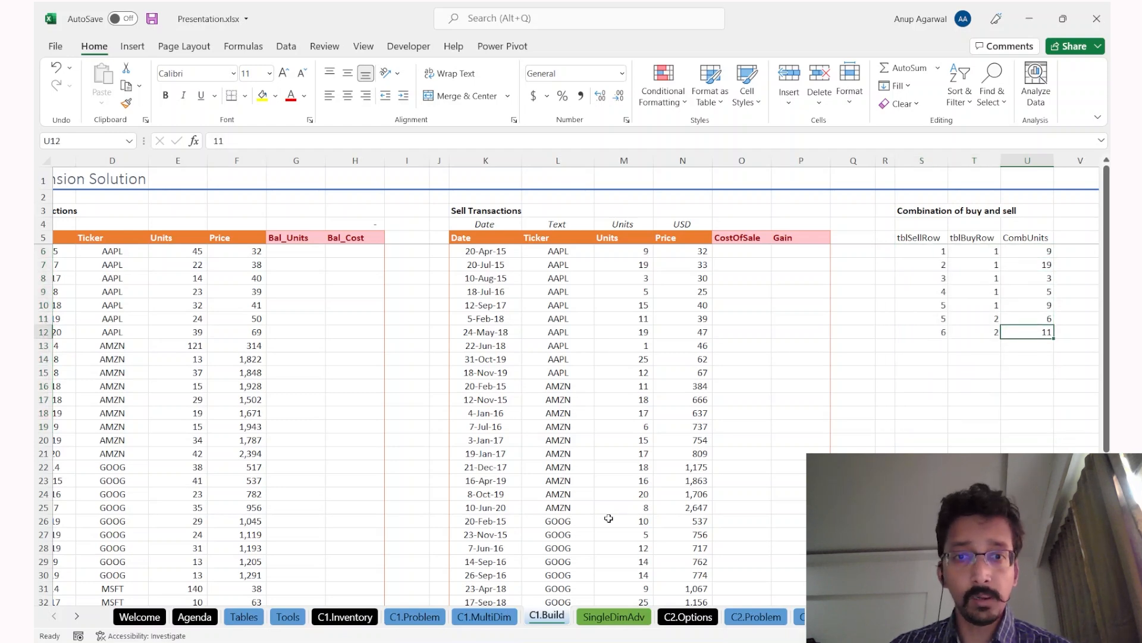
Step: On C1.MultiDim, inspect the first buy lot's allocation formulas, including the 5-Feb-18 sale
{"action": "left_click", "coordinate": [500, 620]}
{"action": "left_click", "coordinate": [364, 302]}
{"action": "left_click", "coordinate": [401, 302]}
{"action": "left_click", "coordinate": [462, 300]}
{"action": "left_click", "coordinate": [512, 301]}
{"action": "left_click", "coordinate": [570, 300]}
{"action": "left_click", "coordinate": [570, 312]}
{"action": "left_click", "coordinate": [616, 312]}
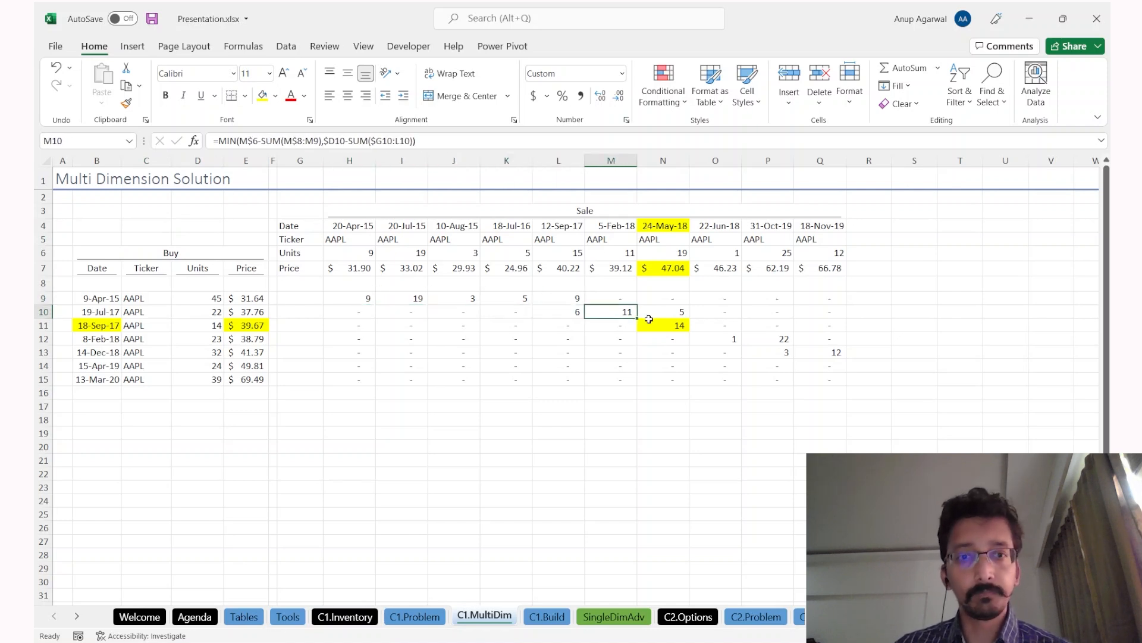
Step: Return to C1.Build and select S5:U17, the tblSellRow/tblBuyRow/CombUnits range with headers
{"action": "key", "text": "ctrl+Page_Down"}
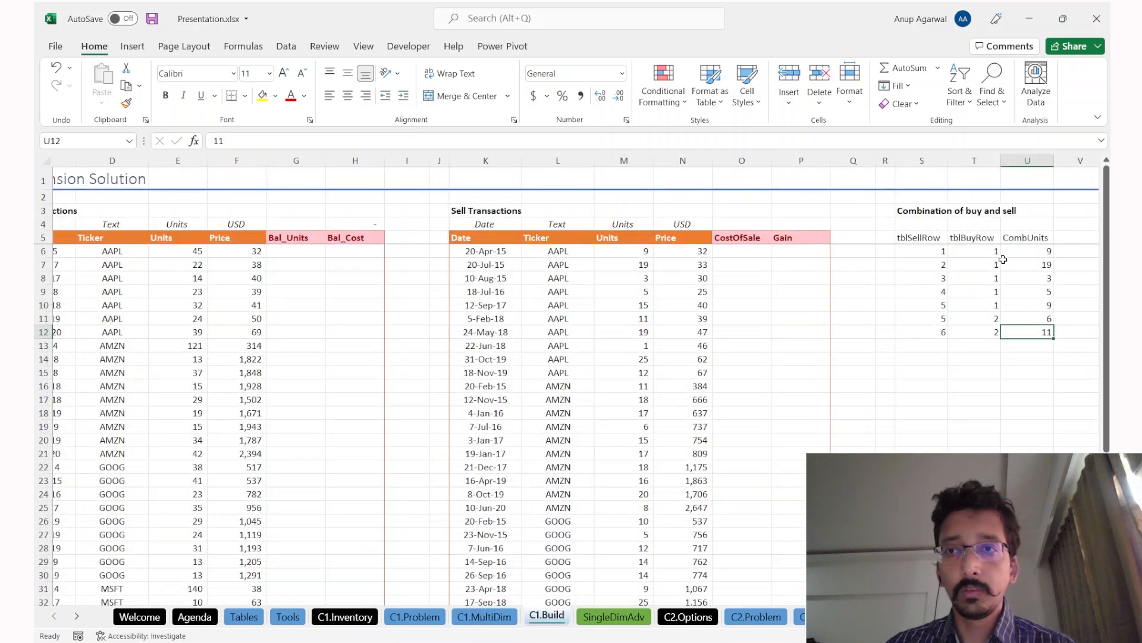
{"action": "key", "text": "ctrl+Page_Up"}
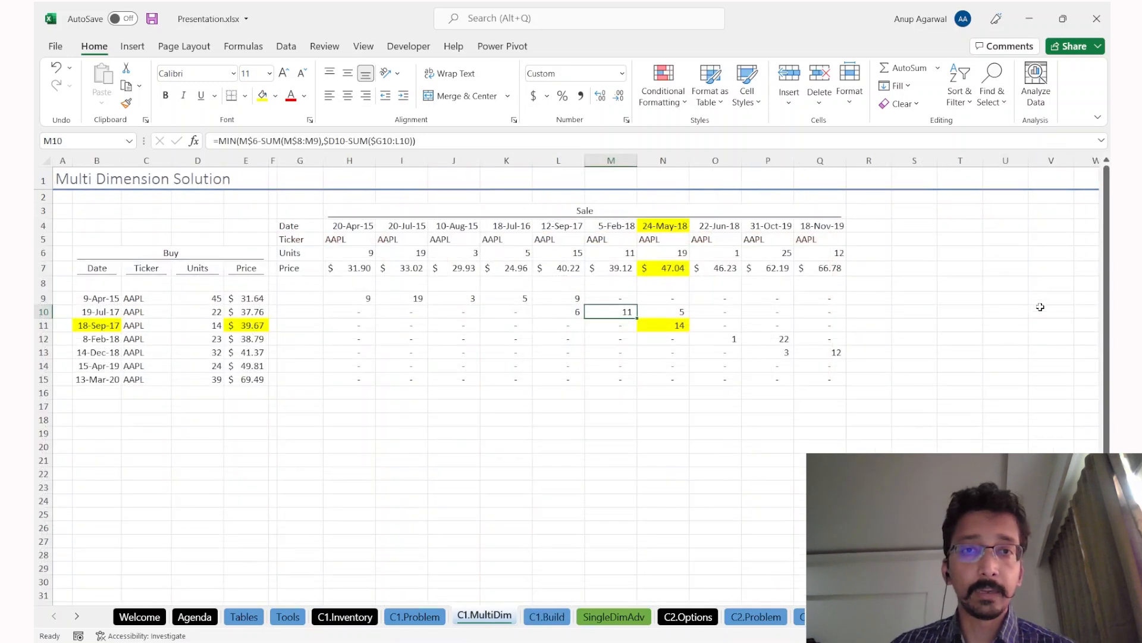
{"action": "key", "text": "ctrl+Page_Down"}
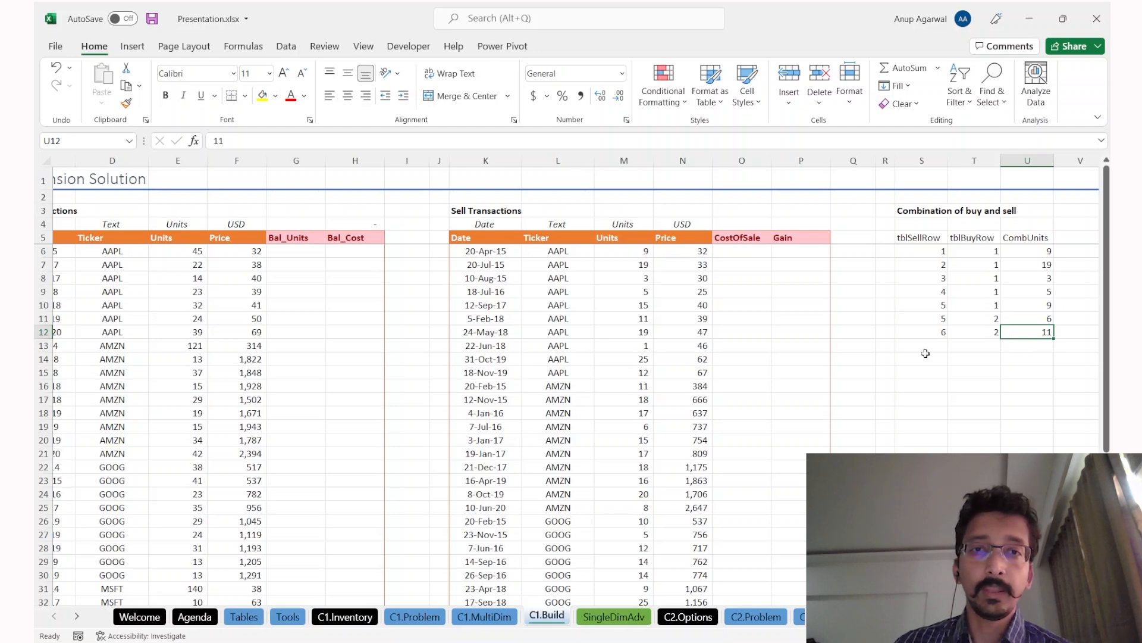
{"action": "scroll", "coordinate": [745, 486], "scroll_direction": "down", "scroll_amount": 4}
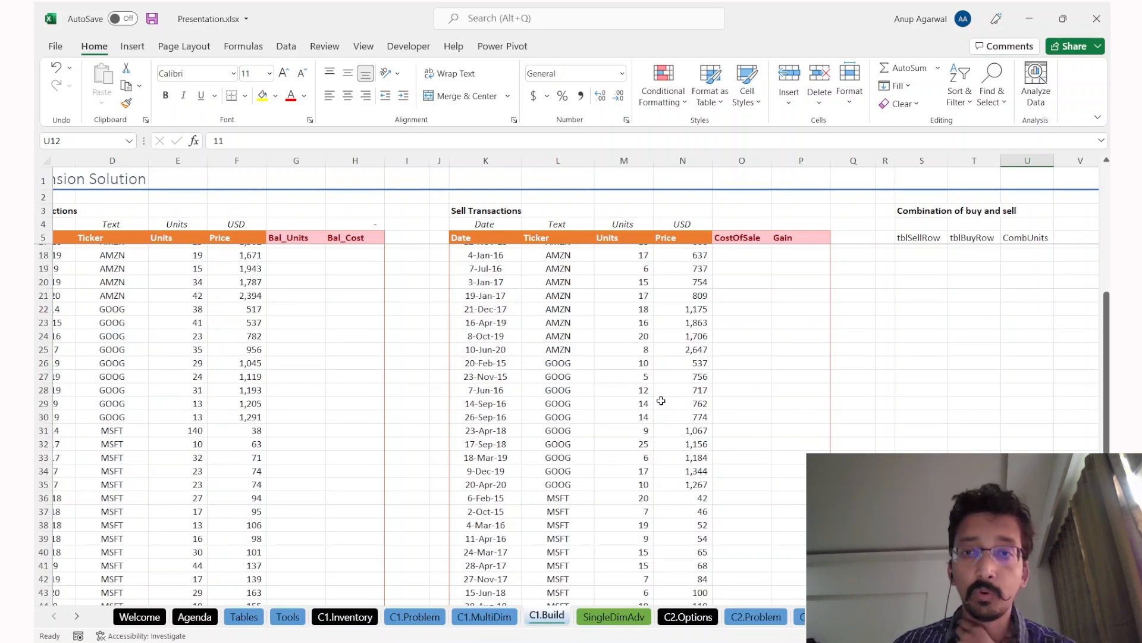
{"action": "scroll", "coordinate": [661, 400], "scroll_direction": "up", "scroll_amount": 3}
{"action": "scroll", "coordinate": [930, 341], "scroll_direction": "up", "scroll_amount": 1}
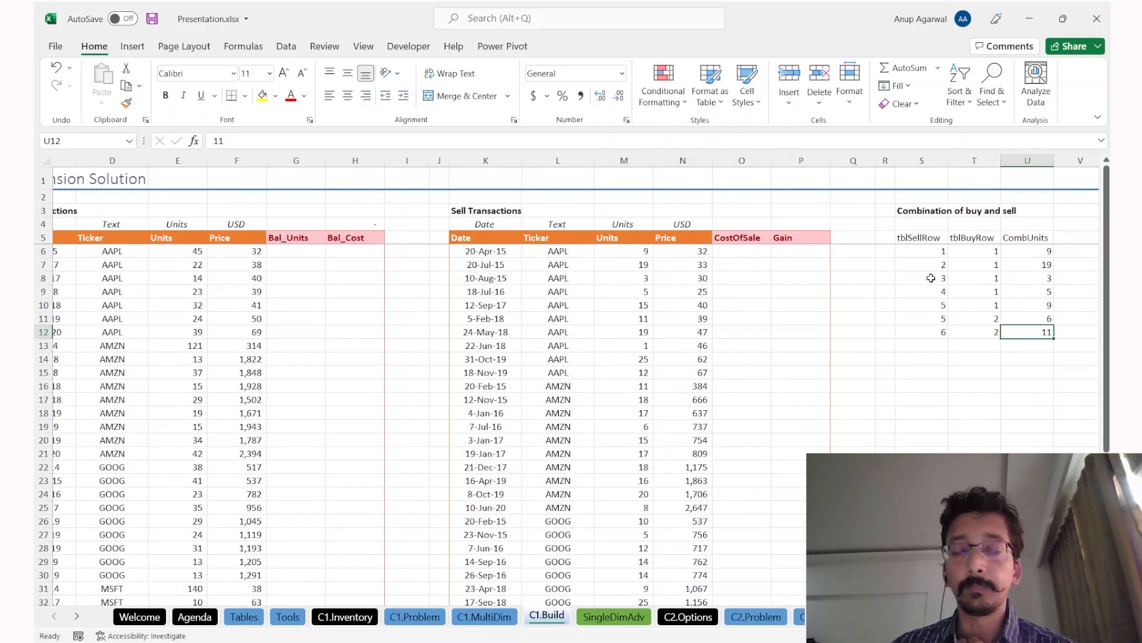
{"action": "left_click_drag", "start_coordinate": [932, 262], "coordinate": [1000, 445]}
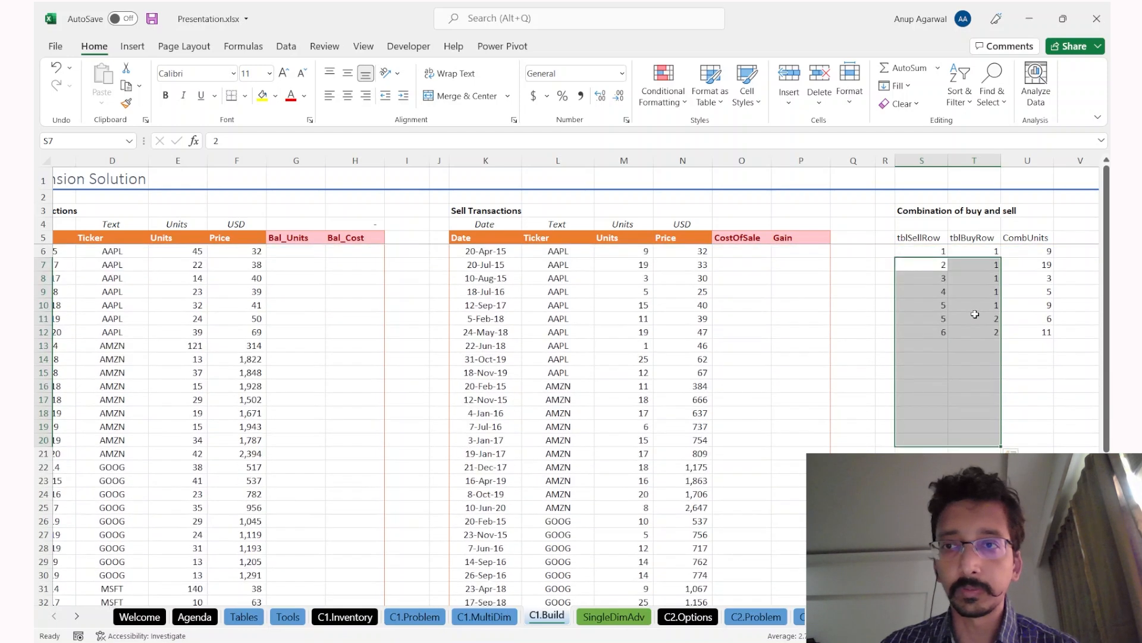
{"action": "left_click_drag", "start_coordinate": [919, 238], "coordinate": [1029, 399]}
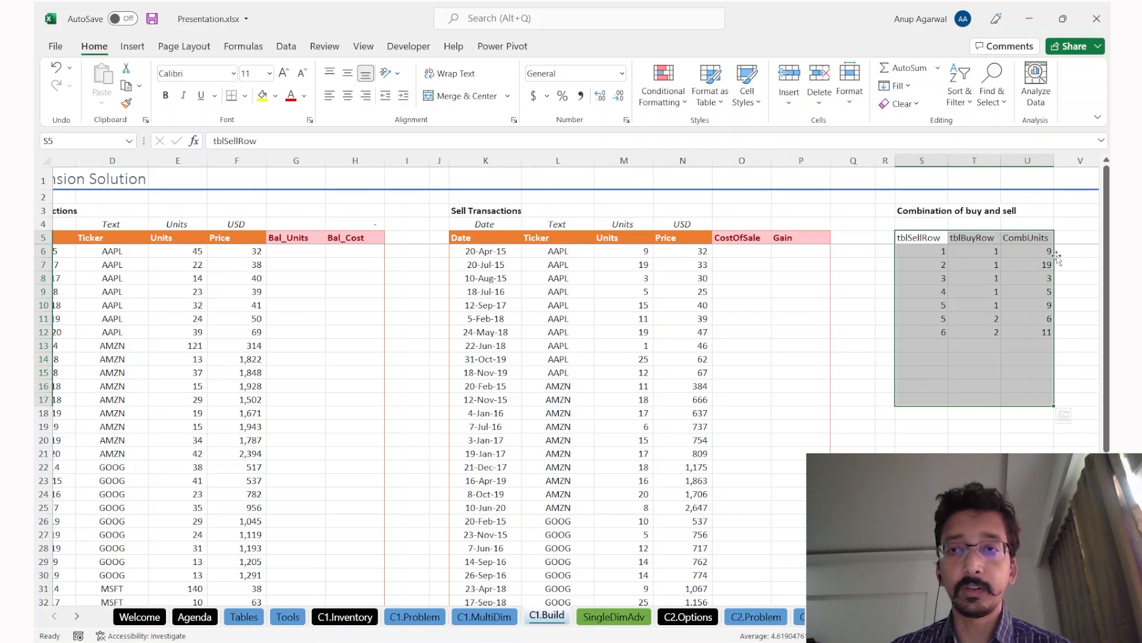
Step: Resize the tblBuy table to $B$5:$H$45 so it takes in column B
{"action": "scroll", "coordinate": [696, 349], "scroll_direction": "left", "scroll_amount": 3}
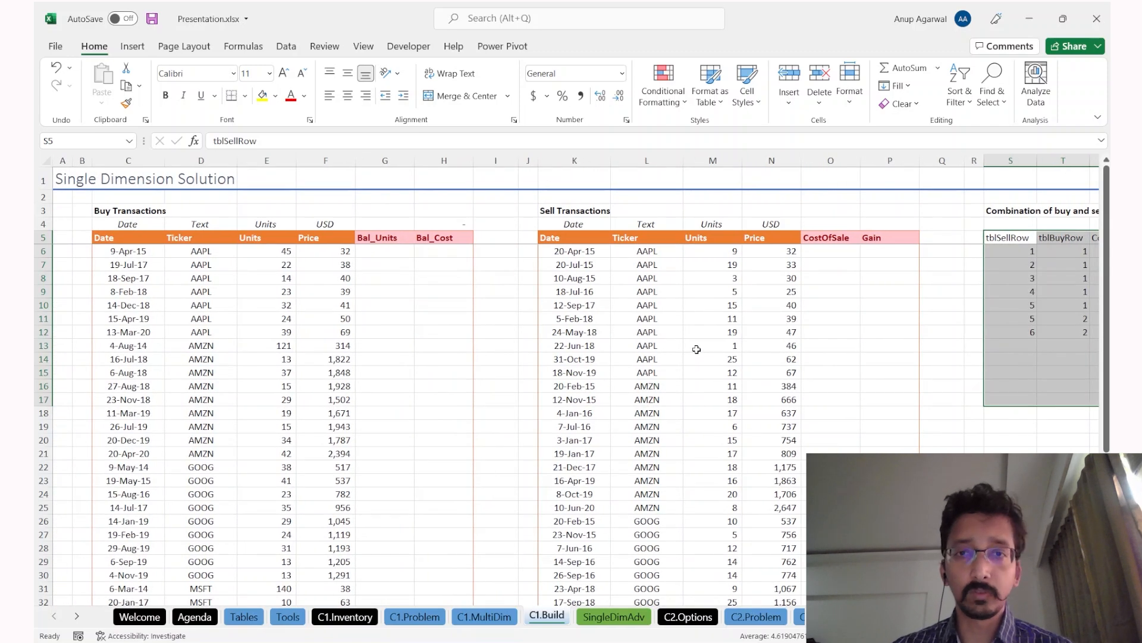
{"action": "left_click_drag", "start_coordinate": [185, 290], "coordinate": [350, 374]}
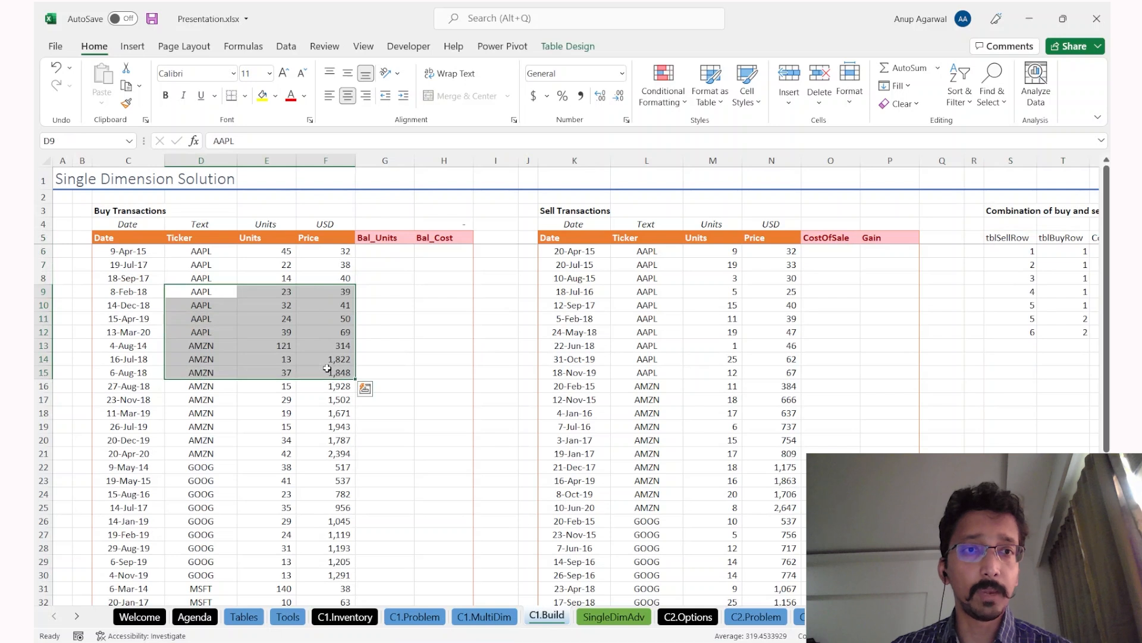
{"action": "left_click_drag", "start_coordinate": [587, 291], "coordinate": [809, 441]}
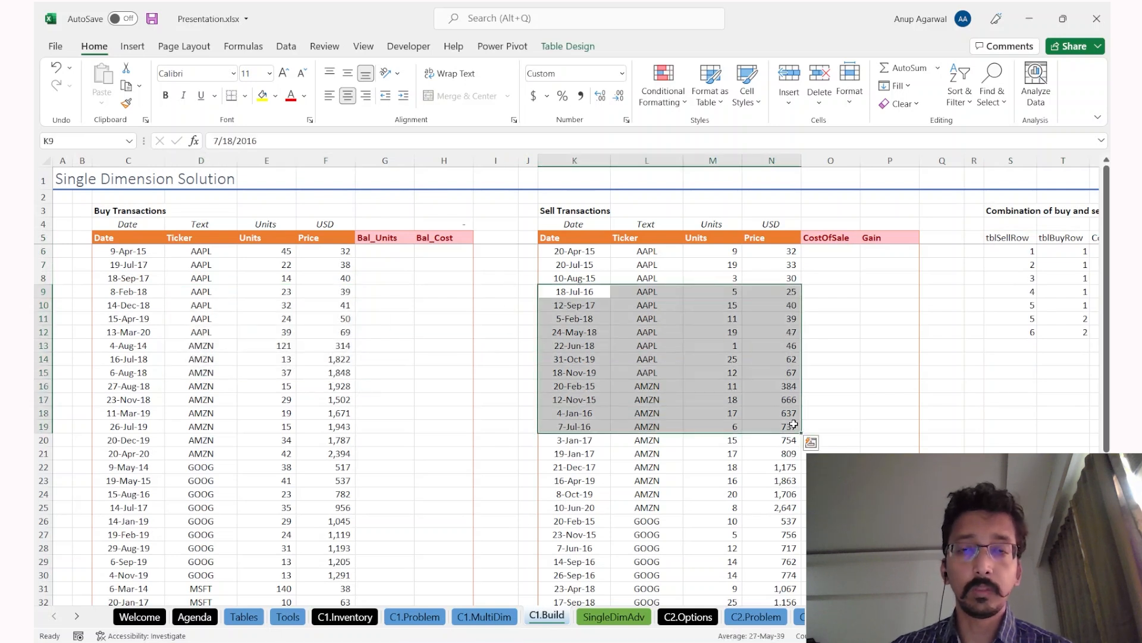
{"action": "left_click", "coordinate": [179, 265]}
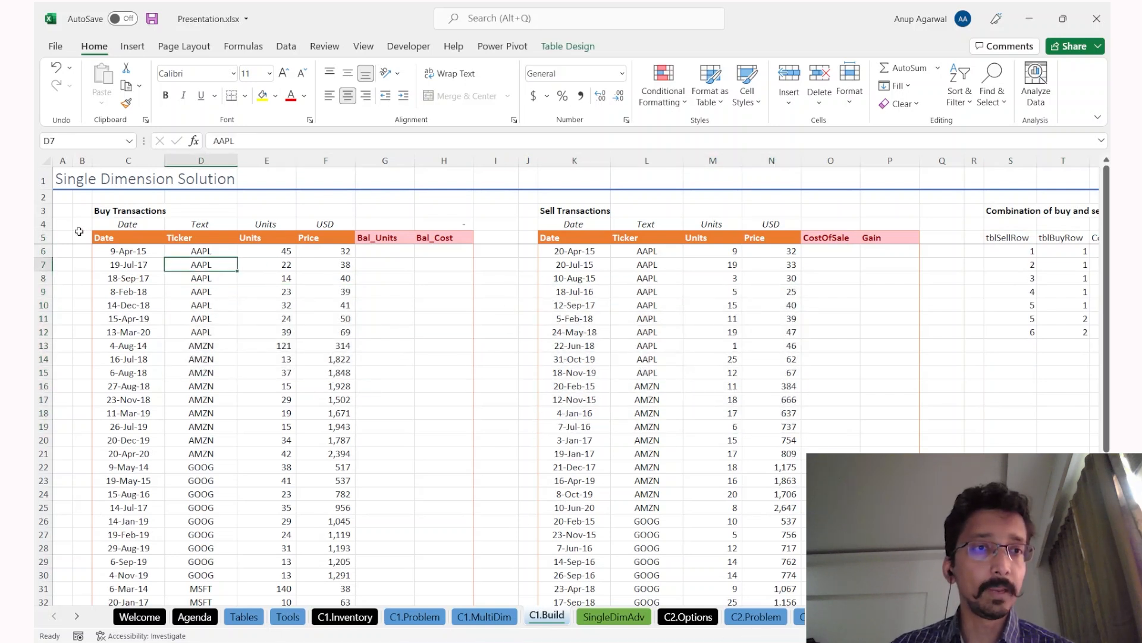
{"action": "left_click", "coordinate": [525, 239]}
{"action": "left_click", "coordinate": [325, 264]}
{"action": "left_click", "coordinate": [569, 47]}
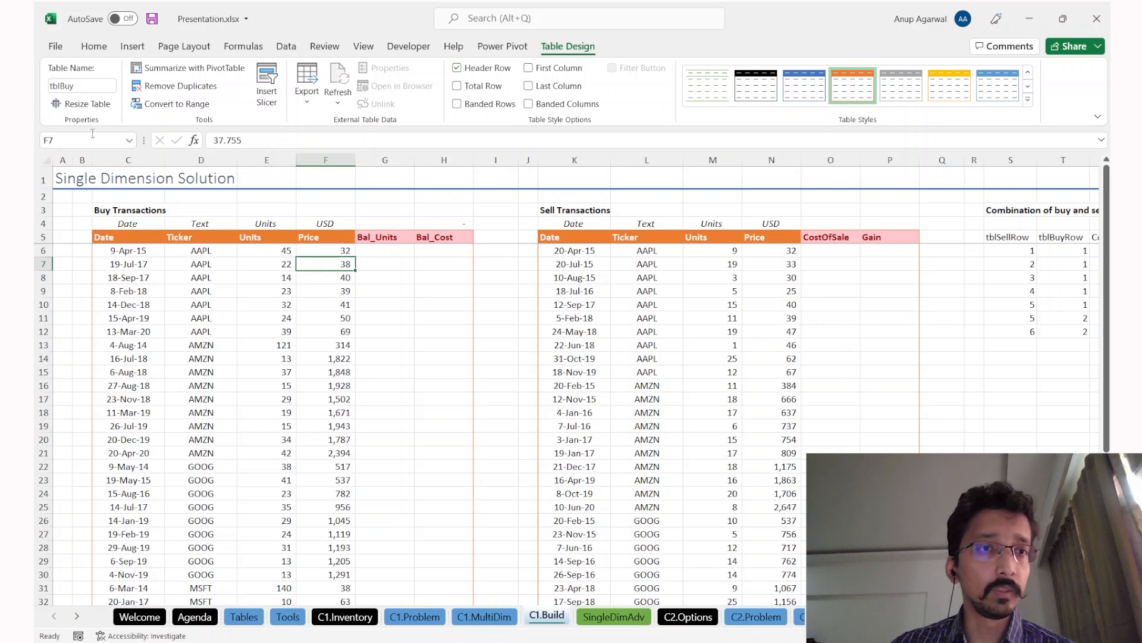
{"action": "left_click", "coordinate": [88, 105]}
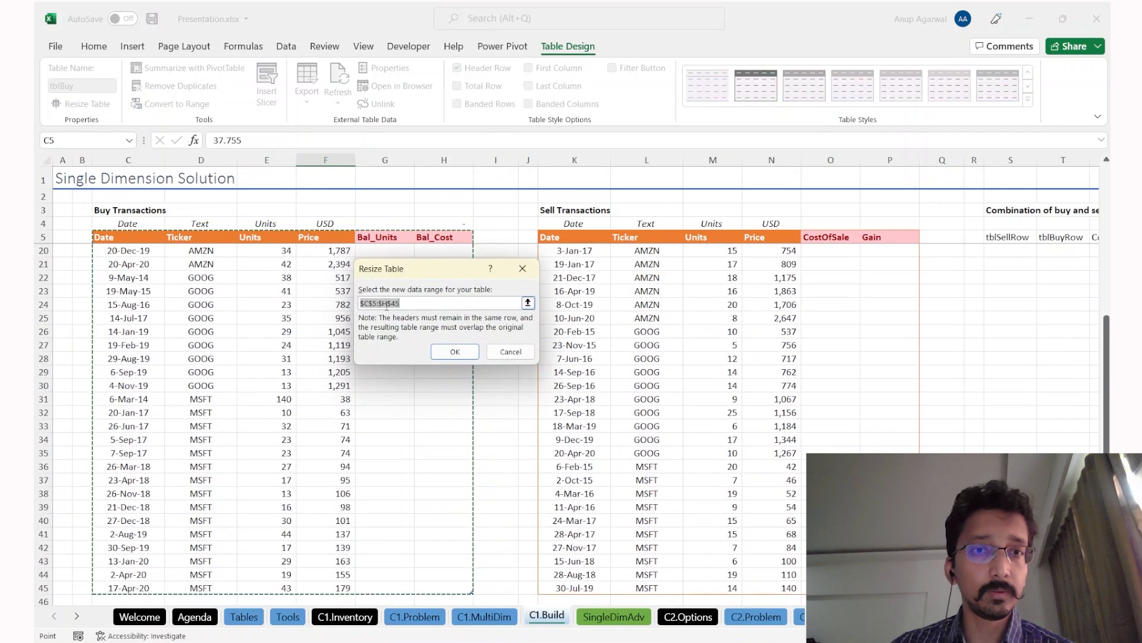
{"action": "left_click", "coordinate": [370, 303]}
{"action": "key", "text": "BackSpace"}
{"action": "type", "text": "B"}
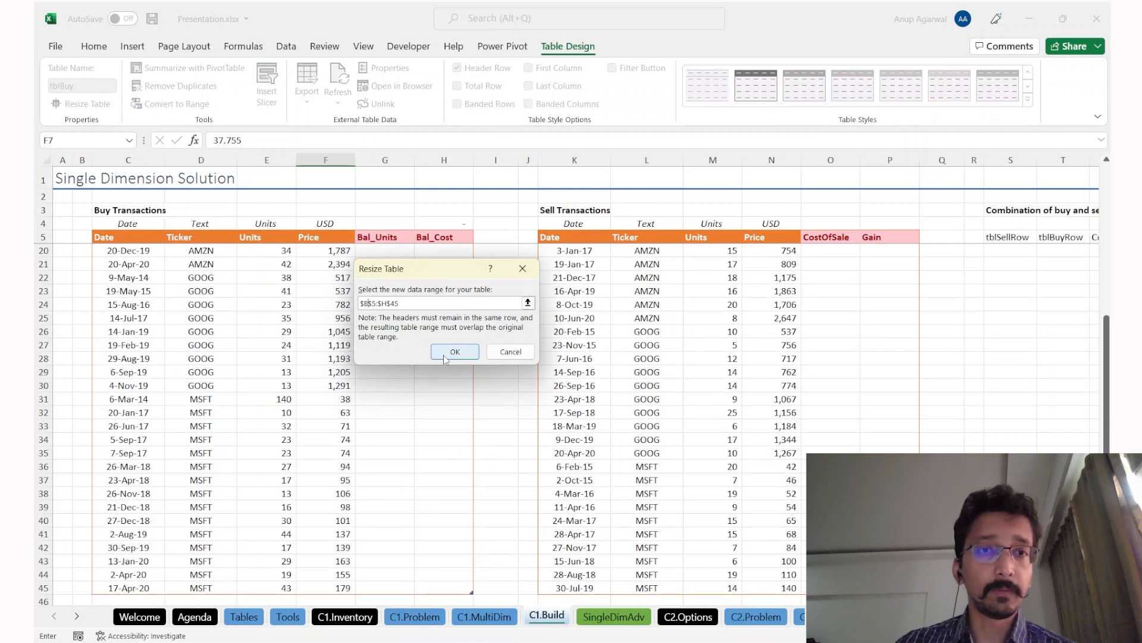
{"action": "left_click", "coordinate": [444, 357]}
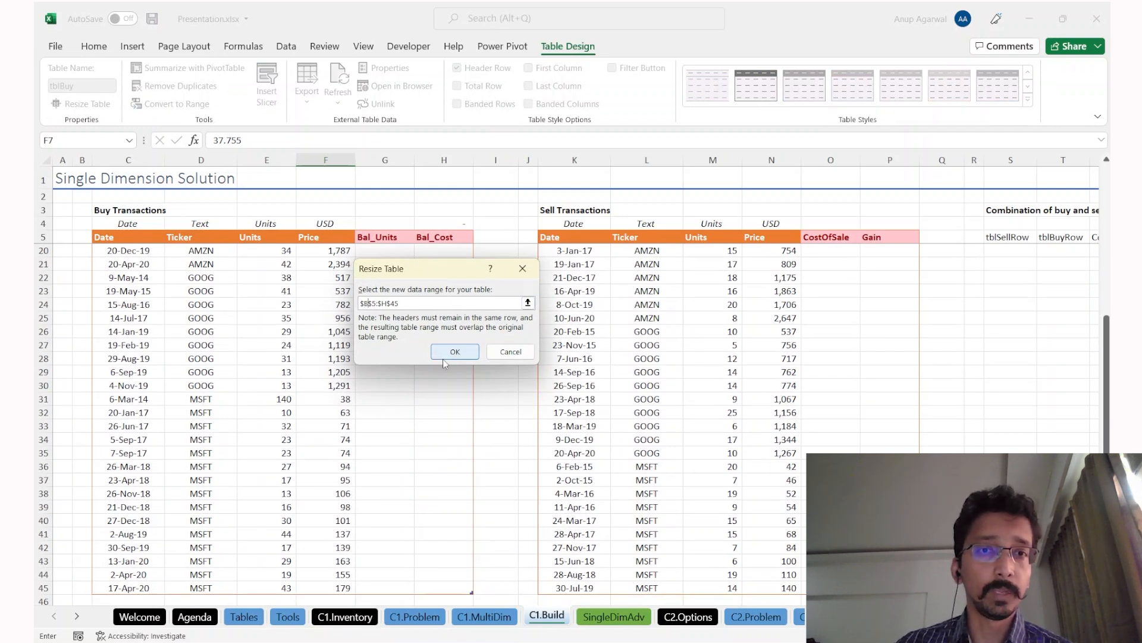
Step: Head the new column B5 'Sr' and give it the green Good cell style
{"action": "left_click", "coordinate": [82, 238]}
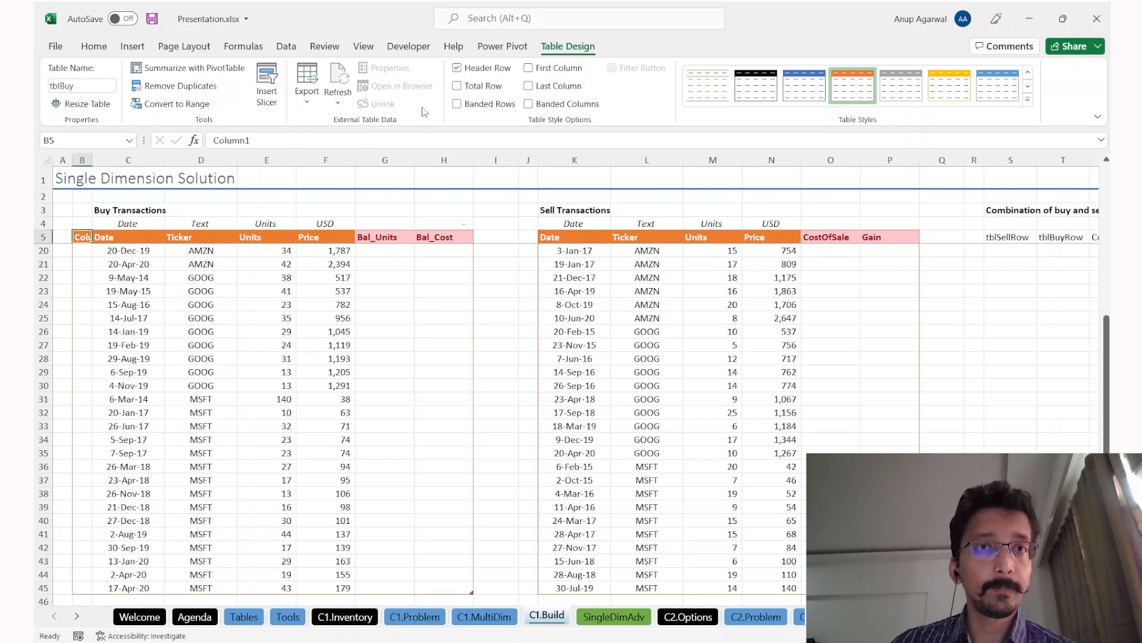
{"action": "type", "text": "Sr"}
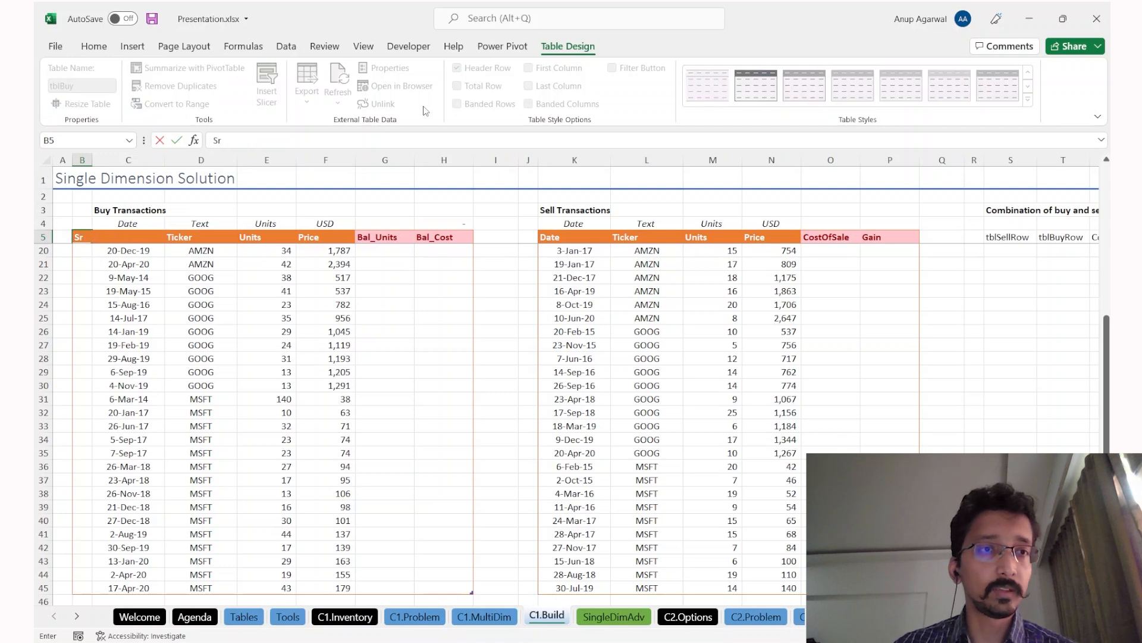
{"action": "key", "text": "Return"}
{"action": "key", "text": "Up"}
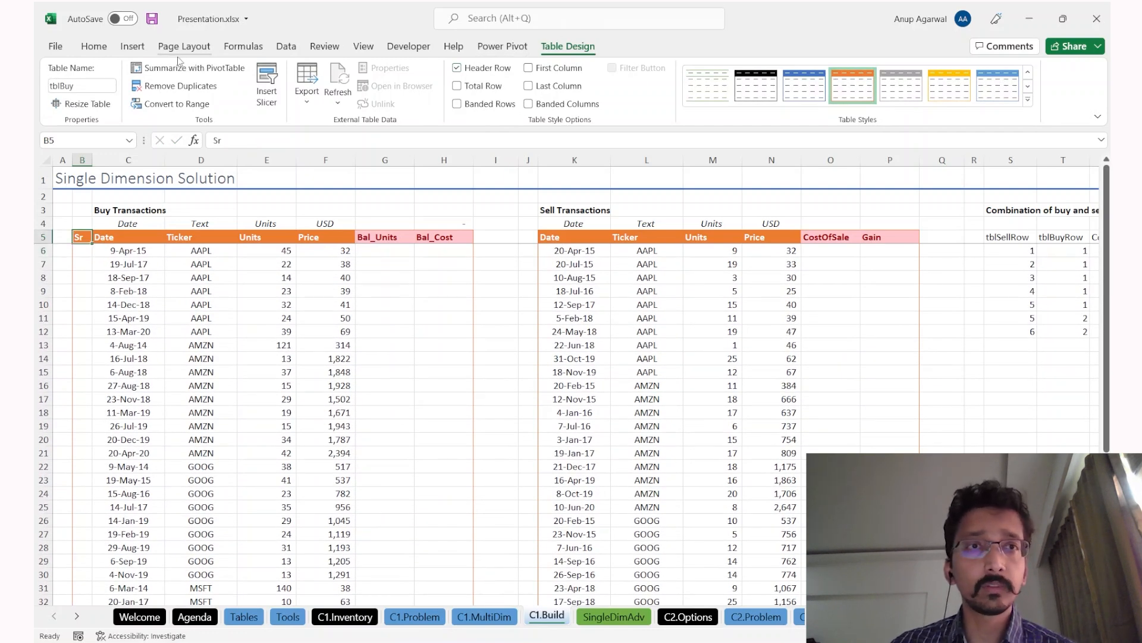
{"action": "left_click", "coordinate": [94, 47]}
{"action": "left_click", "coordinate": [747, 83]}
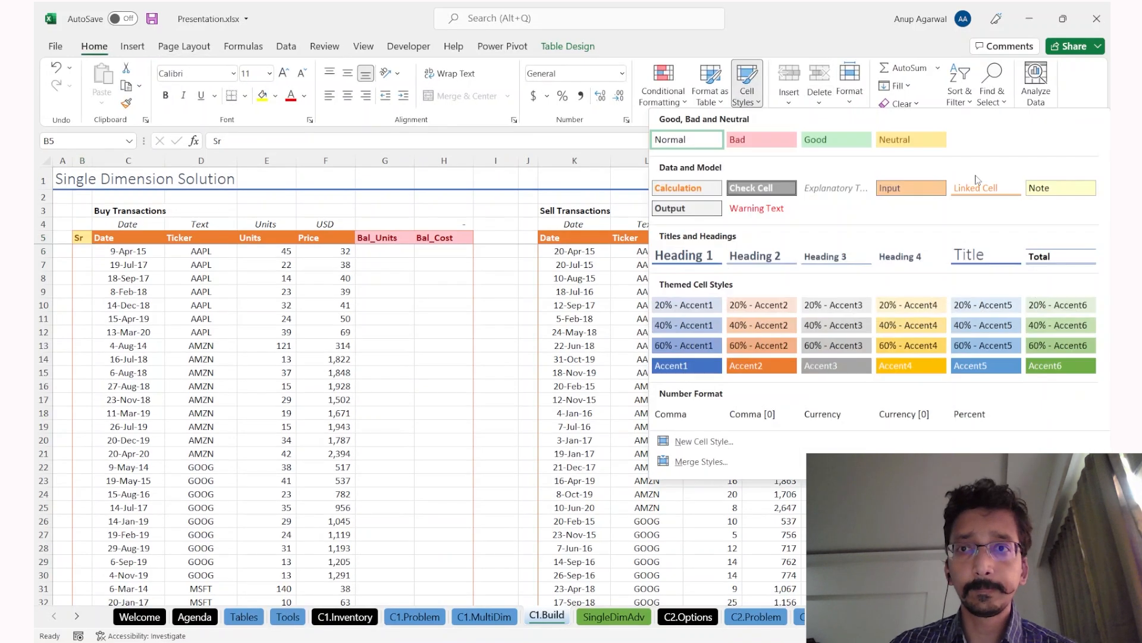
{"action": "left_click", "coordinate": [857, 143]}
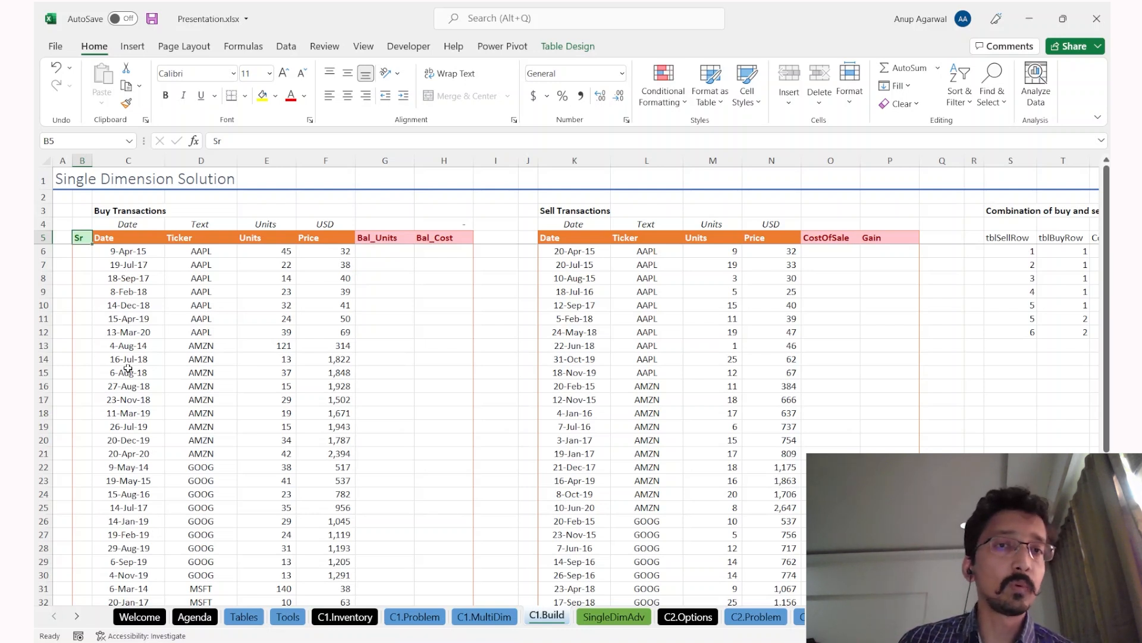
{"action": "key", "text": "Down"}
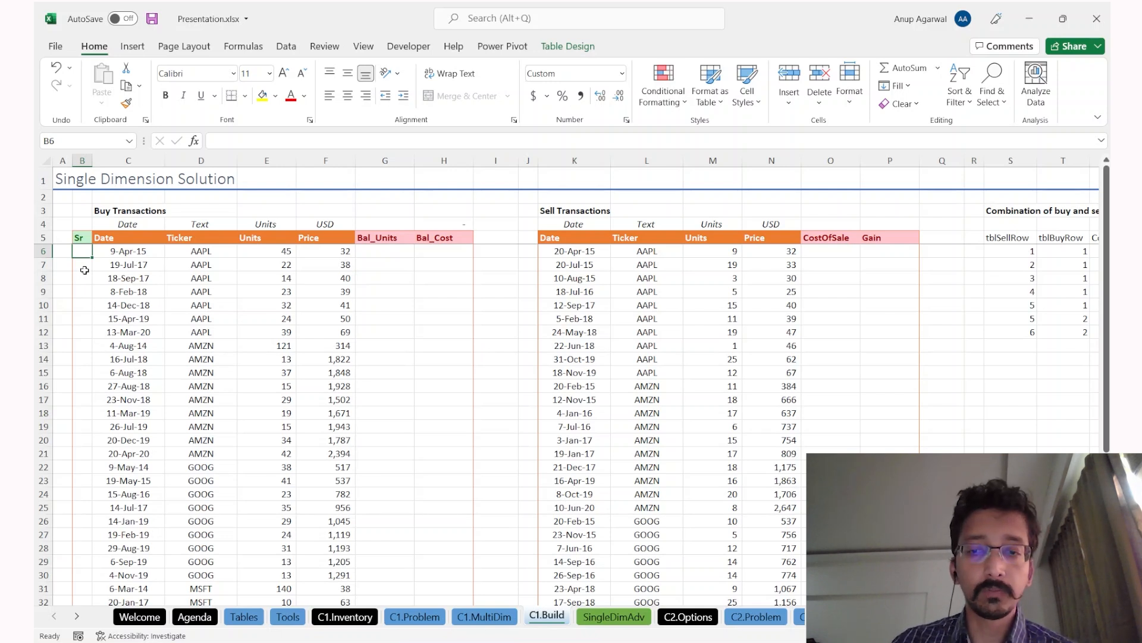
Step: Enter =ROW() in B6 and compare its results with the row numbers 6–8
{"action": "type", "text": "=row"}
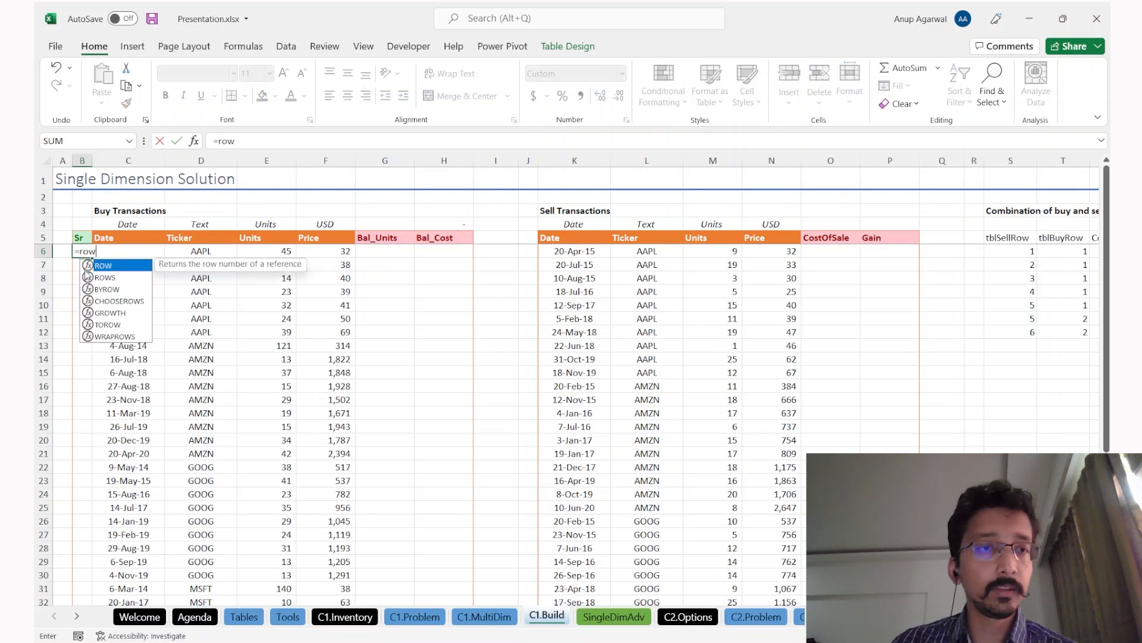
{"action": "type", "text": "()"}
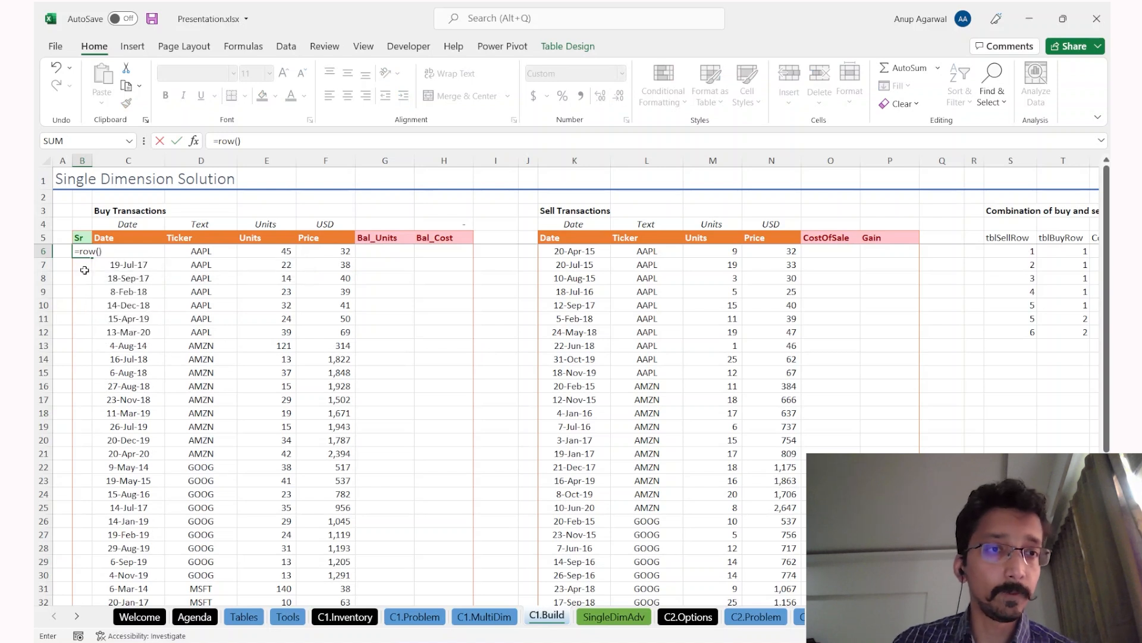
{"action": "key", "text": "Return"}
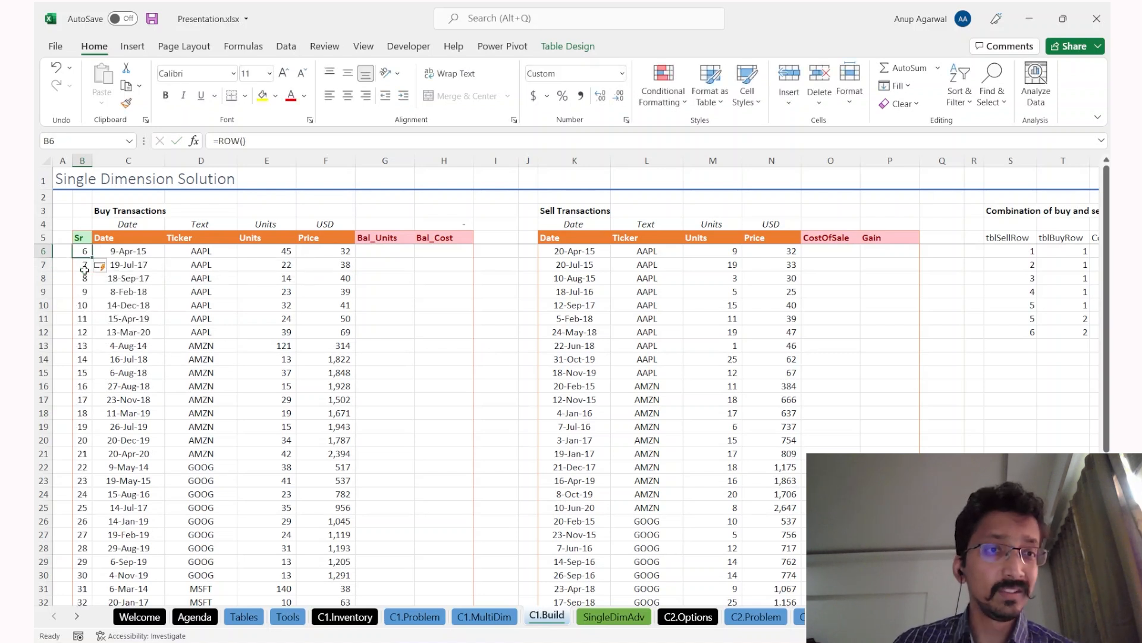
{"action": "left_click", "coordinate": [81, 252]}
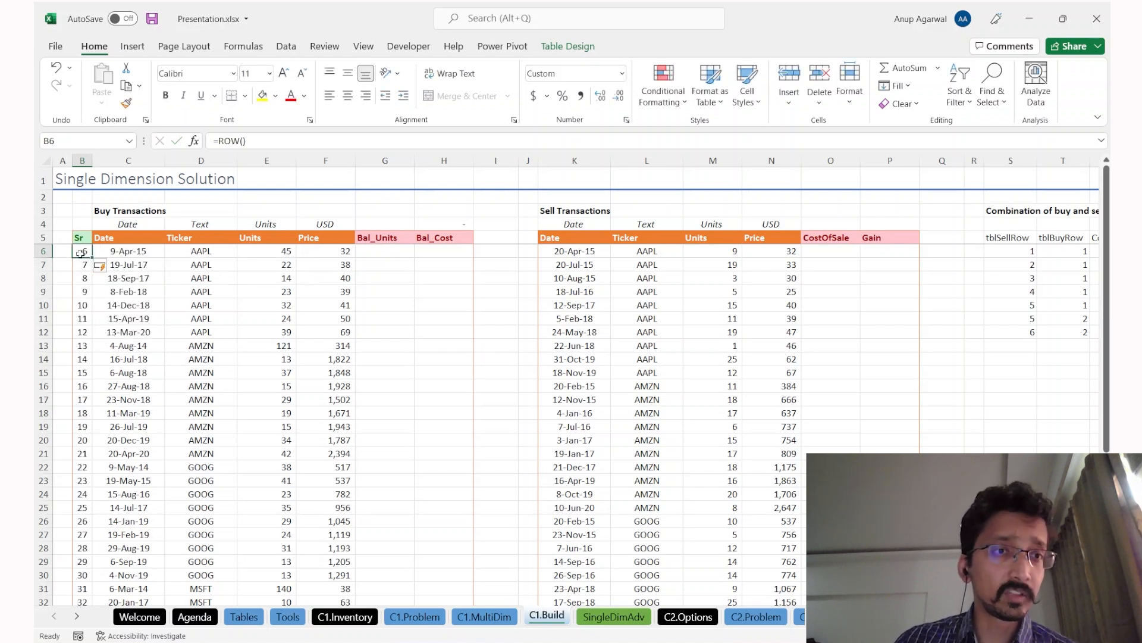
{"action": "left_click", "coordinate": [43, 250]}
{"action": "left_click", "coordinate": [45, 265]}
{"action": "left_click", "coordinate": [45, 278]}
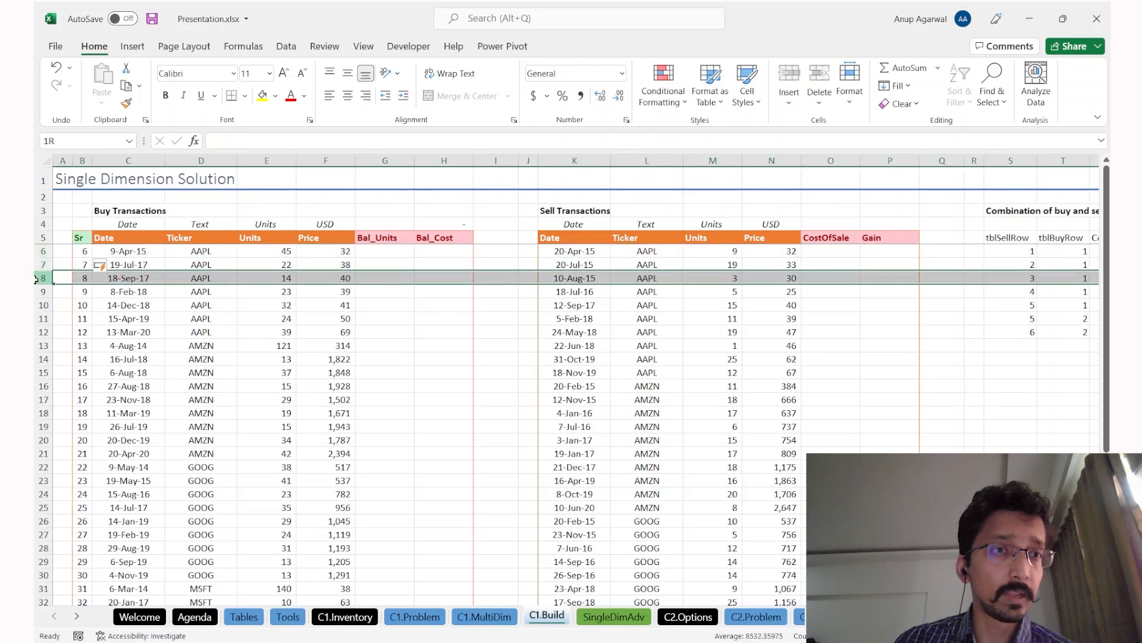
{"action": "left_click", "coordinate": [81, 252]}
Step: Change the Sr formula to =ROW()-ROW(tblBuy[#Headers]) so lots are numbered 1, 2, 3…
{"action": "left_click", "coordinate": [269, 139]}
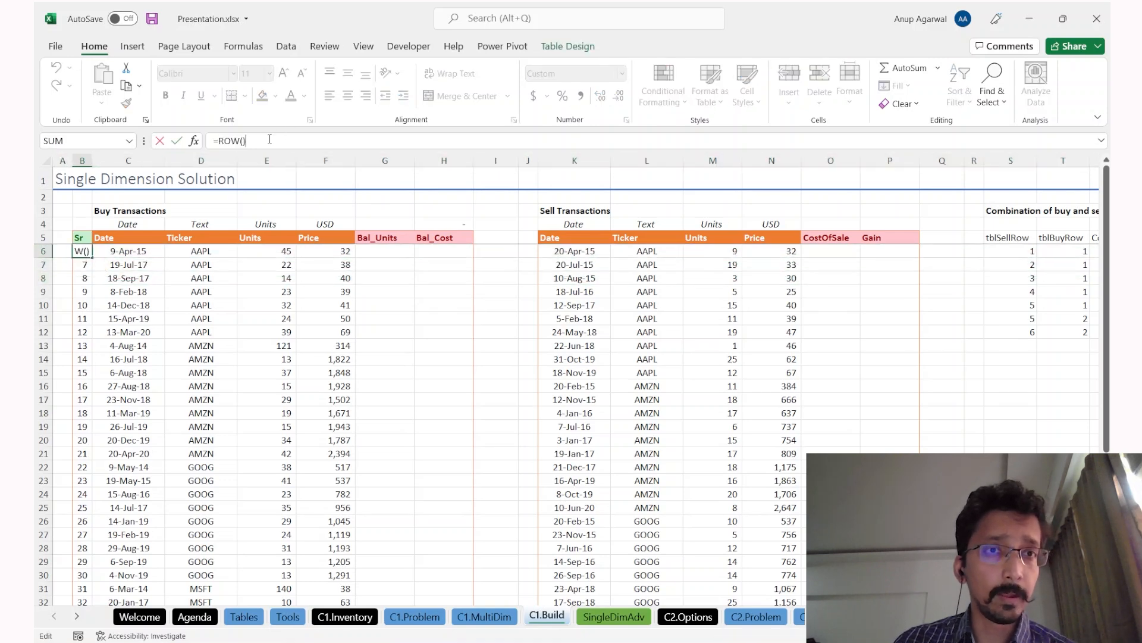
{"action": "type", "text": "-r"}
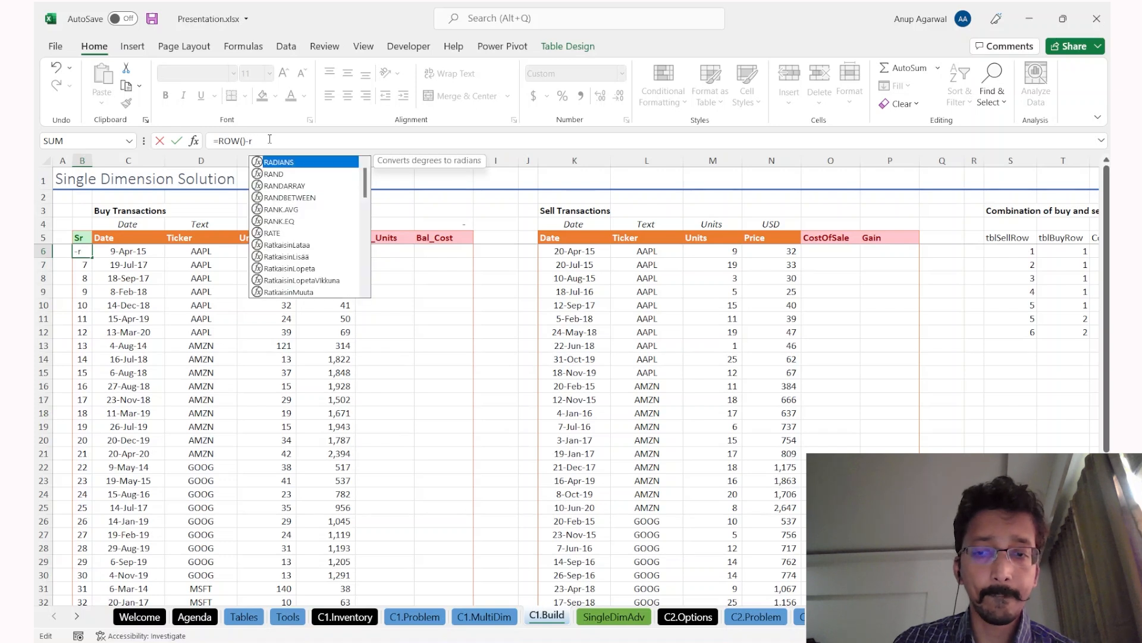
{"action": "type", "text": "ow("}
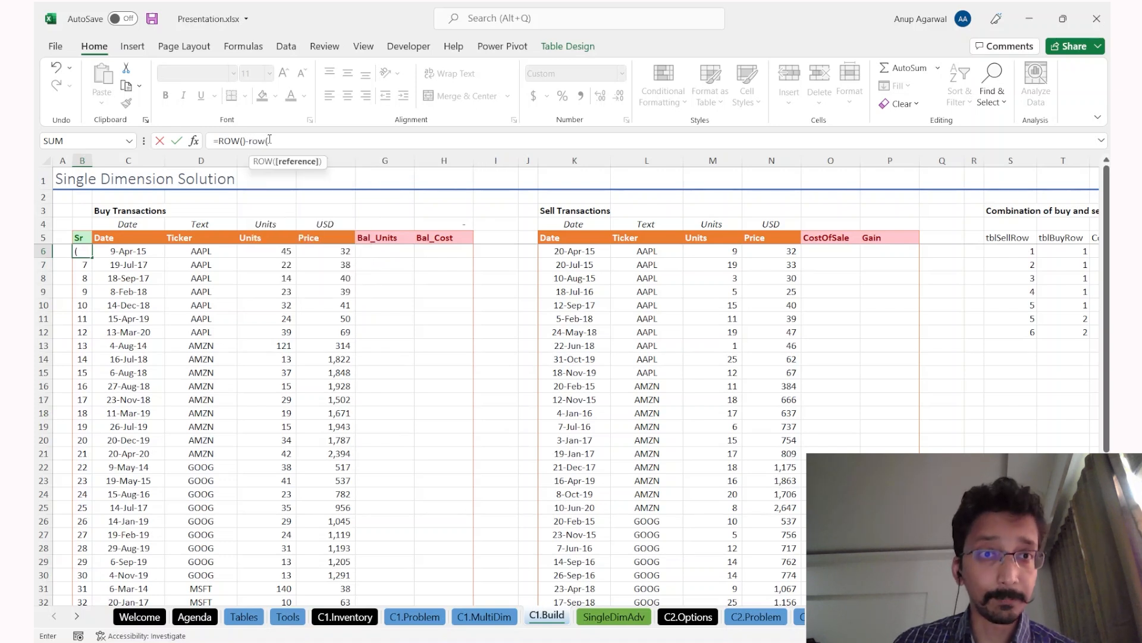
{"action": "key", "text": "Up"}
{"action": "key", "text": "ctrl+shift+Right"}
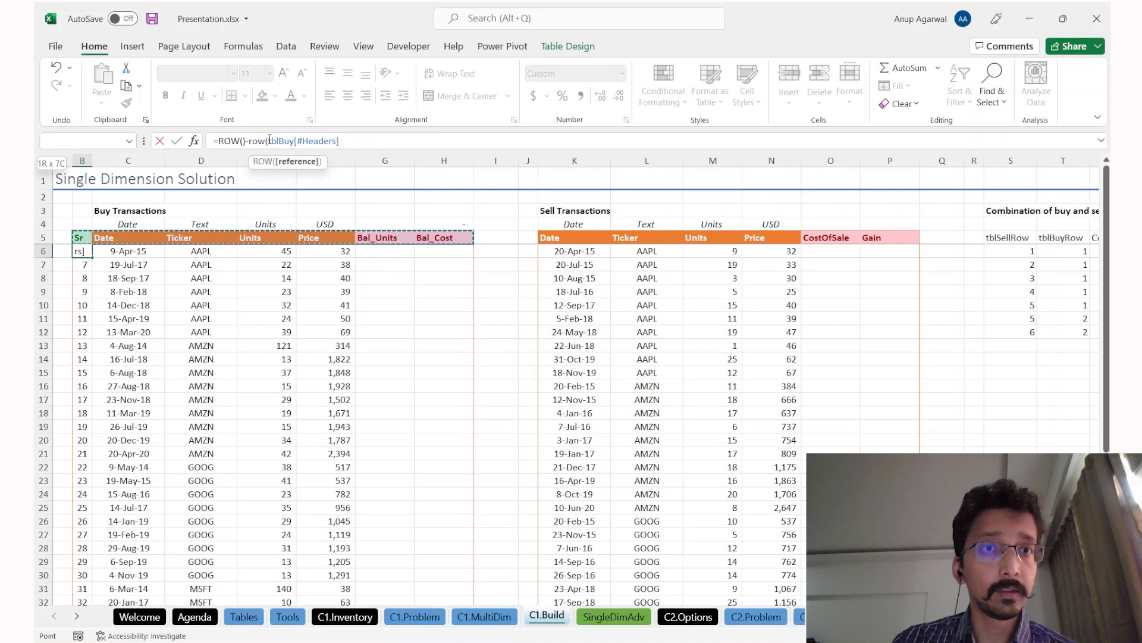
{"action": "type", "text": ")"}
{"action": "left_click_drag", "start_coordinate": [284, 140], "coordinate": [324, 140]}
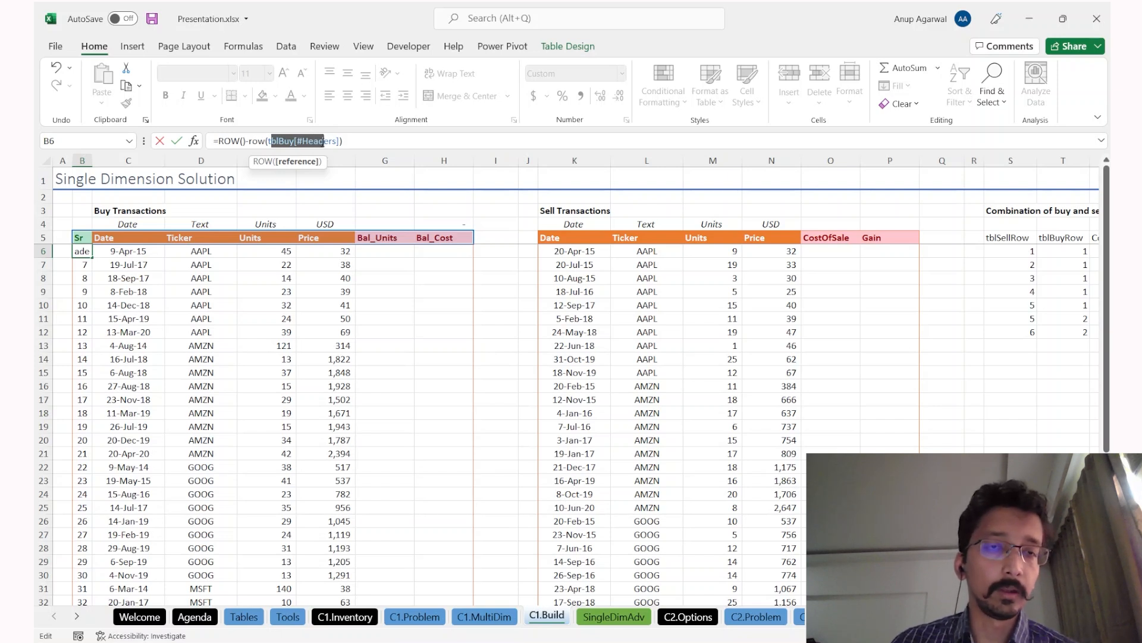
{"action": "left_click", "coordinate": [319, 140]}
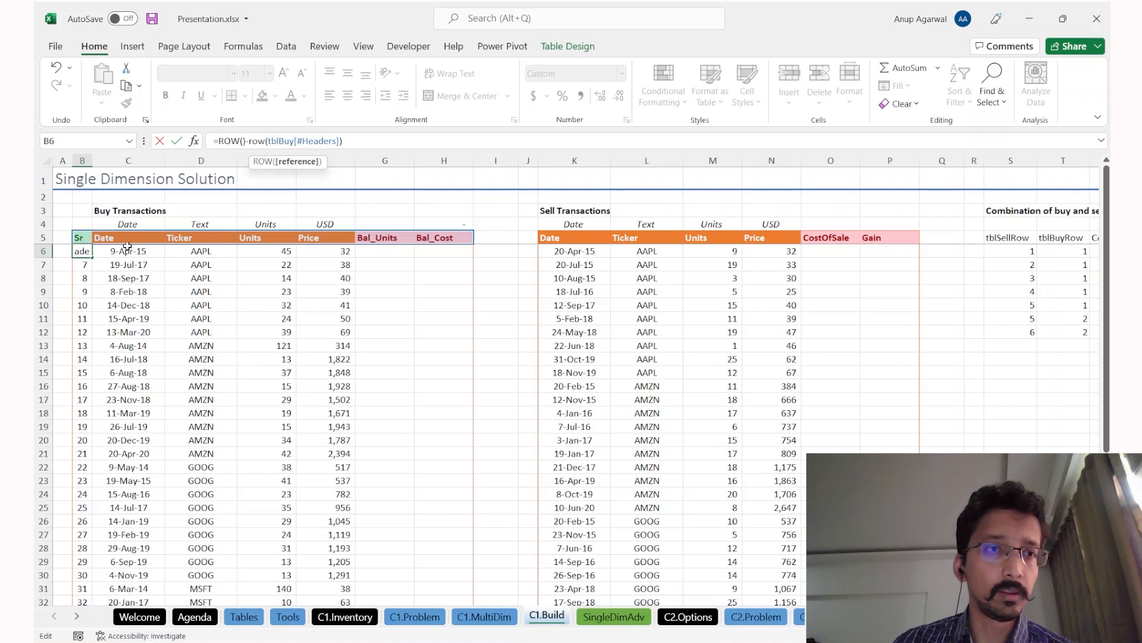
{"action": "key", "text": "Return"}
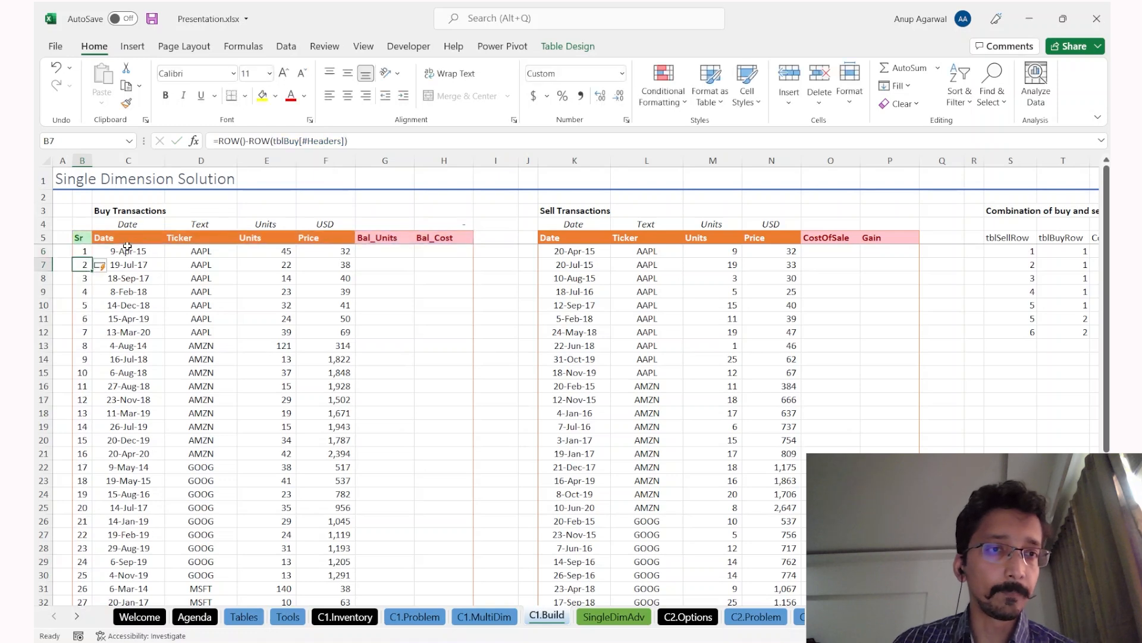
{"action": "key", "text": "Down"}
{"action": "key", "text": "Down"}
{"action": "key", "text": "Down"}
{"action": "key", "text": "Down"}
{"action": "key", "text": "Down"}
{"action": "key", "text": "Down"}
{"action": "key", "text": "Down"}
{"action": "key", "text": "Down"}
{"action": "key", "text": "Down"}
{"action": "key", "text": "Down"}
{"action": "key", "text": "Down"}
{"action": "key", "text": "Down"}
{"action": "key", "text": "Down"}
{"action": "key", "text": "Down"}
{"action": "key", "text": "Down"}
{"action": "key", "text": "Down"}
{"action": "key", "text": "Down"}
{"action": "key", "text": "Down"}
{"action": "key", "text": "Down"}
{"action": "key", "text": "Down"}
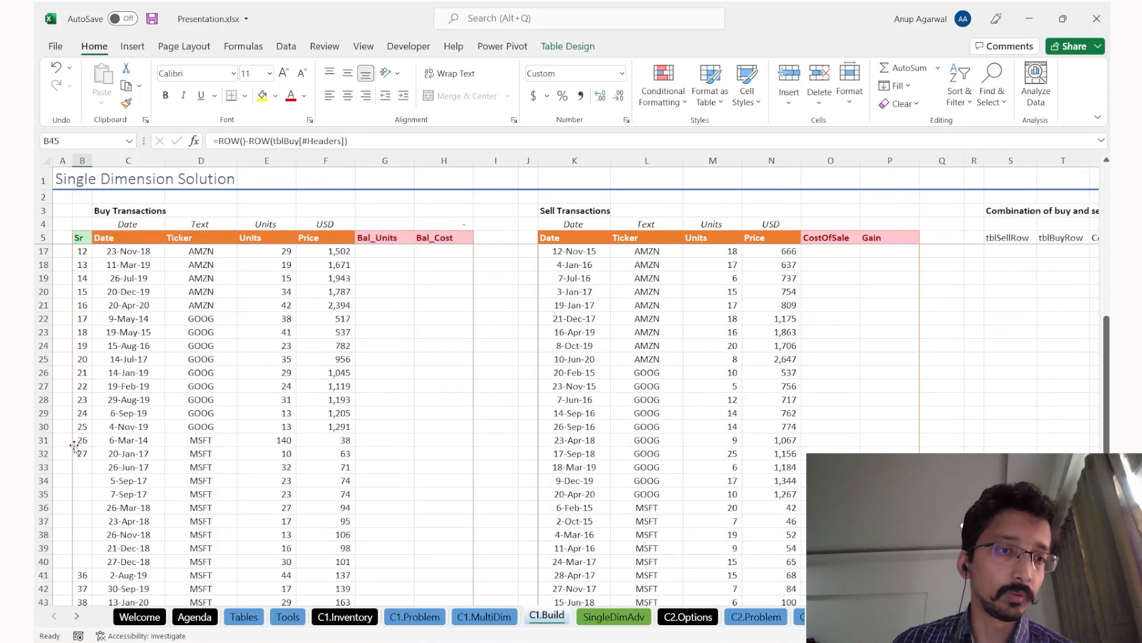
{"action": "key", "text": "Up"}
{"action": "key", "text": "Up"}
{"action": "key", "text": "Up"}
{"action": "key", "text": "Up"}
{"action": "key", "text": "Up"}
{"action": "key", "text": "Up"}
{"action": "key", "text": "Up"}
{"action": "key", "text": "Up"}
{"action": "key", "text": "Up"}
{"action": "key", "text": "Up"}
{"action": "key", "text": "Up"}
{"action": "key", "text": "Up"}
{"action": "key", "text": "Up"}
{"action": "key", "text": "Up"}
{"action": "key", "text": "Up"}
{"action": "key", "text": "Up"}
{"action": "key", "text": "Up"}
{"action": "key", "text": "Up"}
{"action": "key", "text": "Up"}
{"action": "key", "text": "Up"}
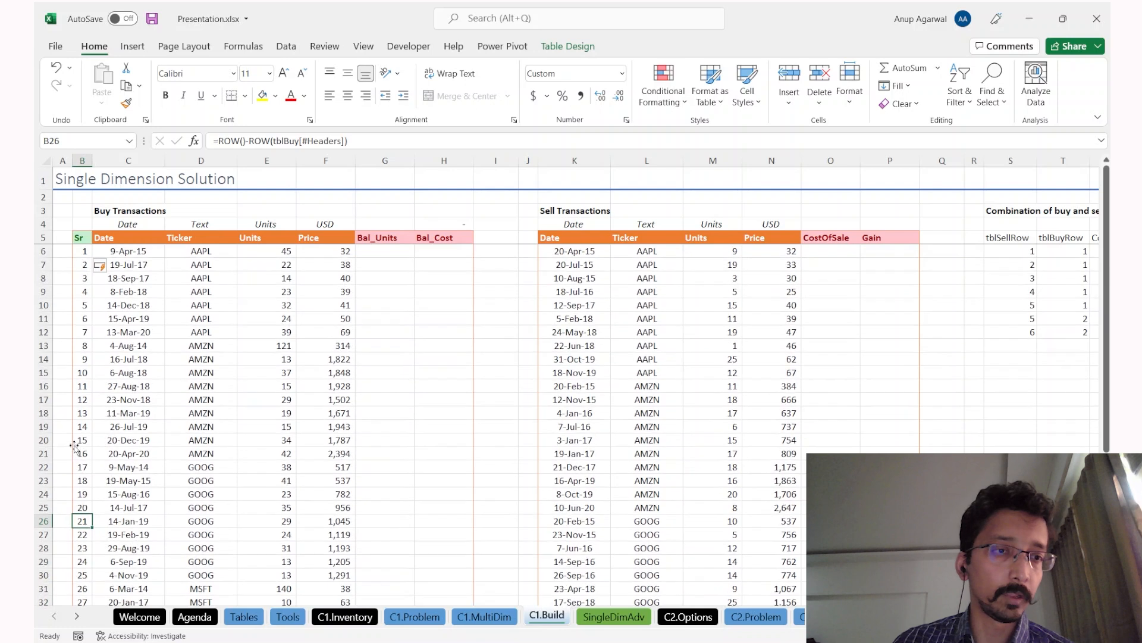
{"action": "key", "text": "Right"}
{"action": "key", "text": "Right"}
{"action": "key", "text": "Right"}
{"action": "key", "text": "Right"}
{"action": "key", "text": "Right"}
{"action": "key", "text": "Right"}
{"action": "key", "text": "Right"}
{"action": "key", "text": "Right"}
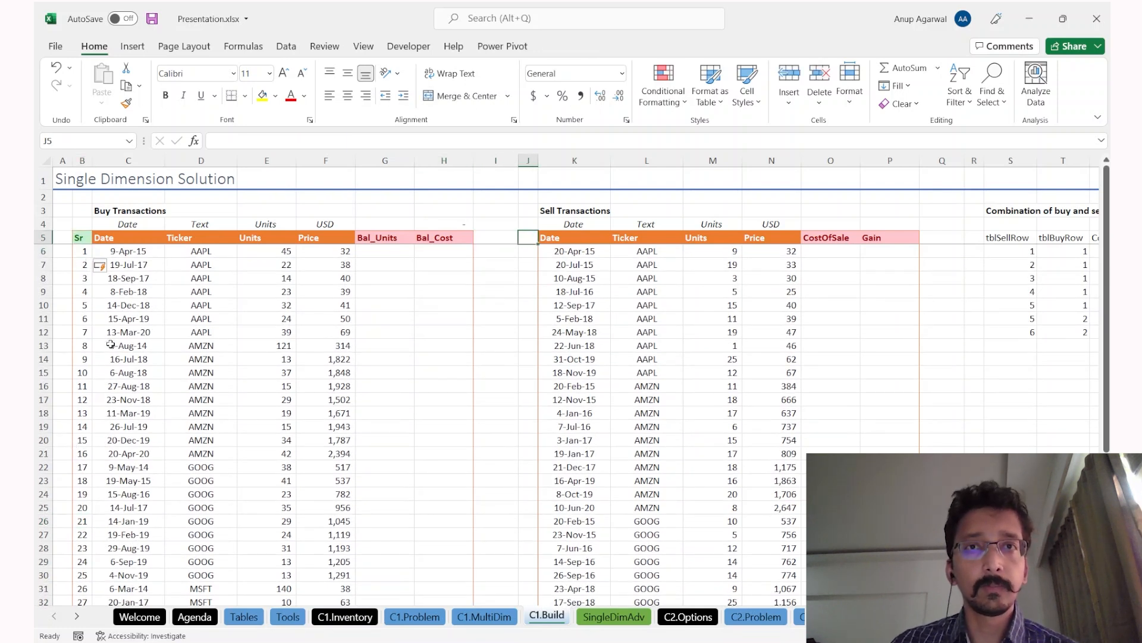
Step: Type the Sr header in J5 beside the sell table and glance at the Power Pivot data model
{"action": "type", "text": "Sr"}
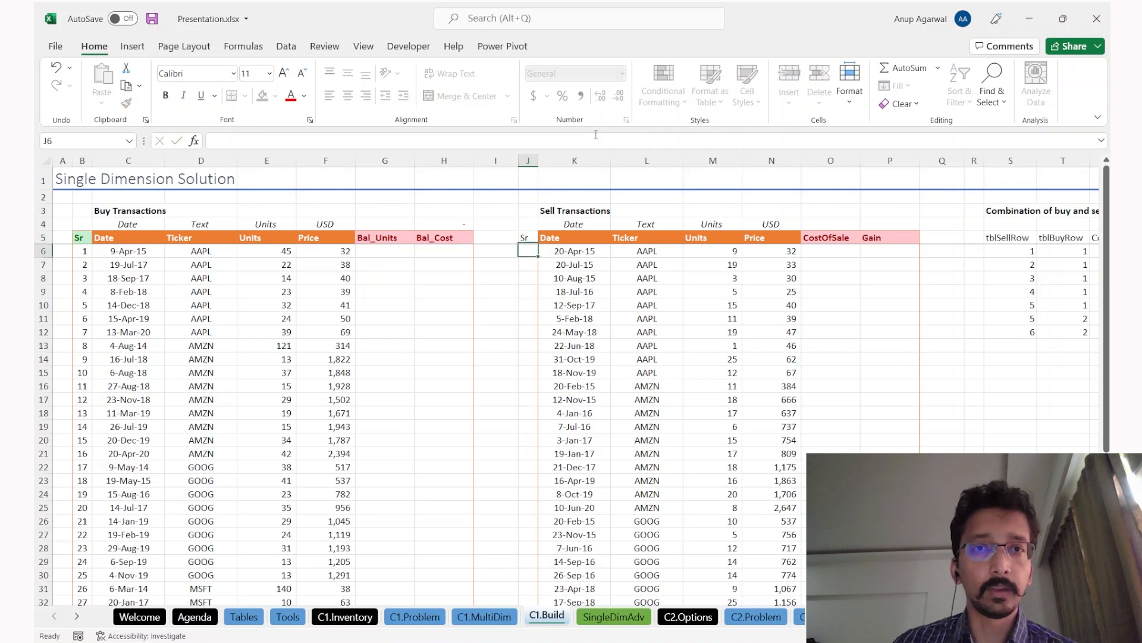
{"action": "key", "text": "ctrl+Return"}
{"action": "left_click", "coordinate": [504, 47]}
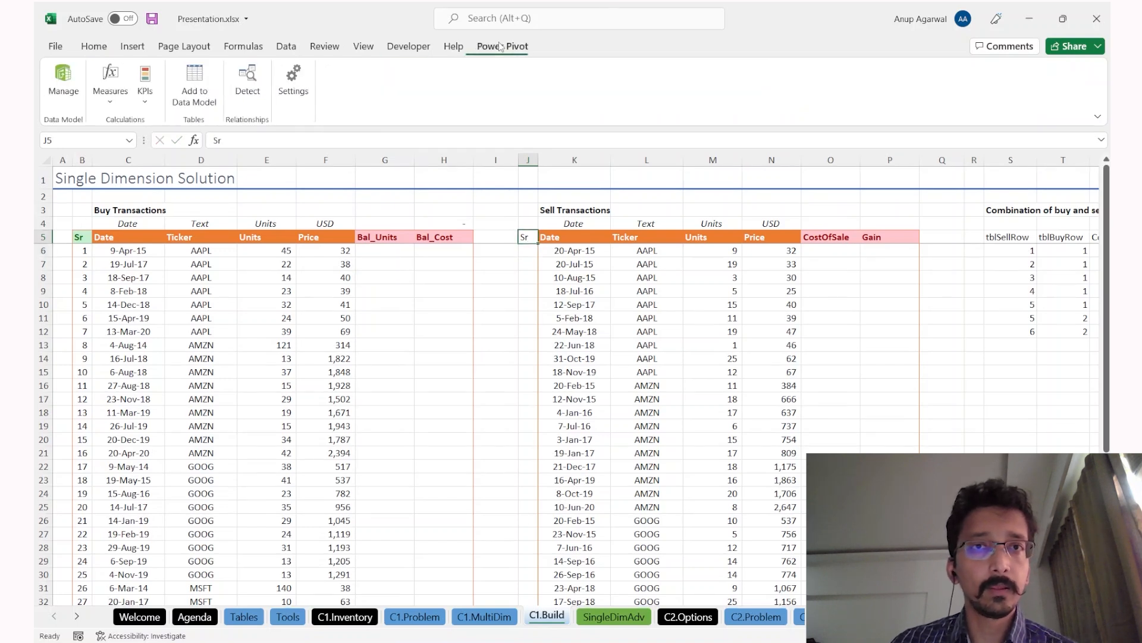
{"action": "left_click", "coordinate": [64, 90]}
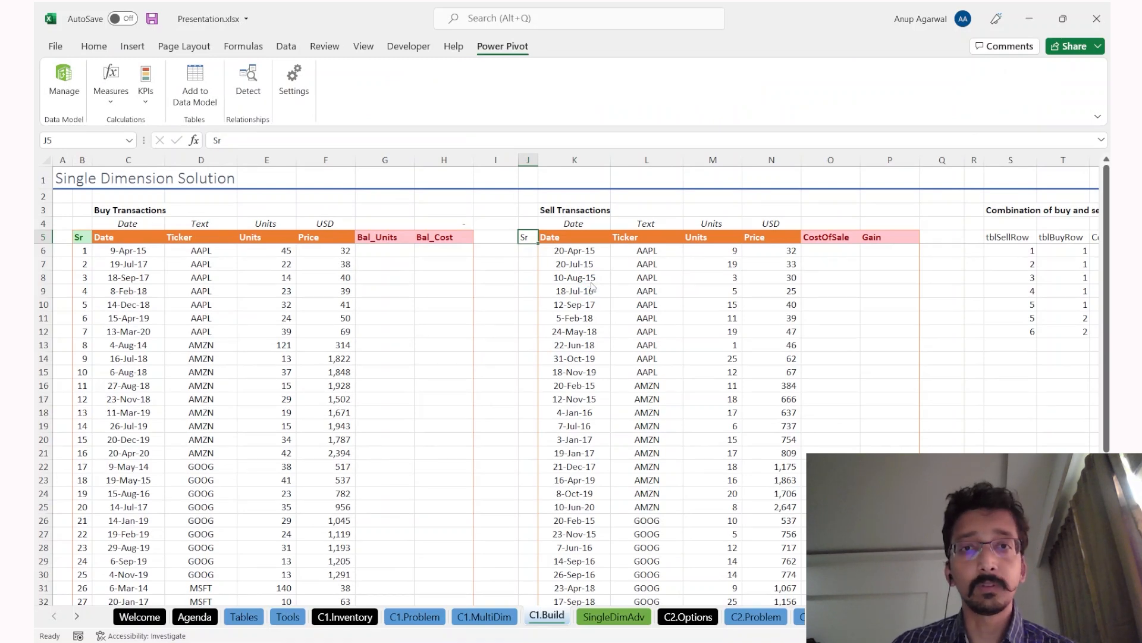
{"action": "left_click", "coordinate": [1102, 9]}
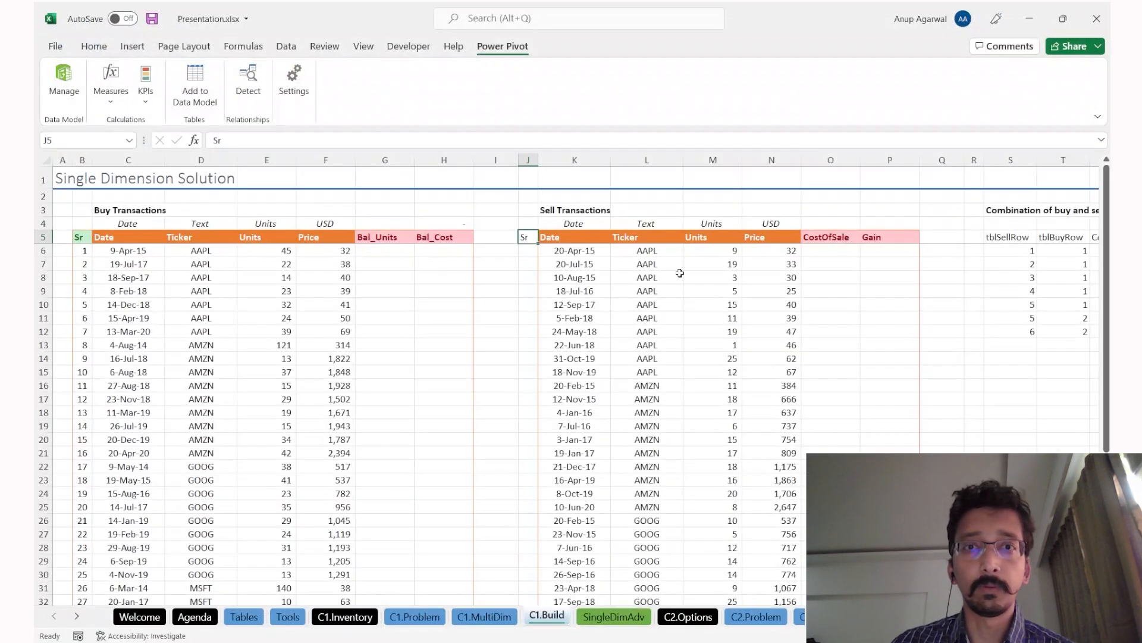
Step: Resize the tblSell table to $J$5:$P$45 to include the Sr column
{"action": "left_click", "coordinate": [568, 276]}
{"action": "left_click", "coordinate": [559, 47]}
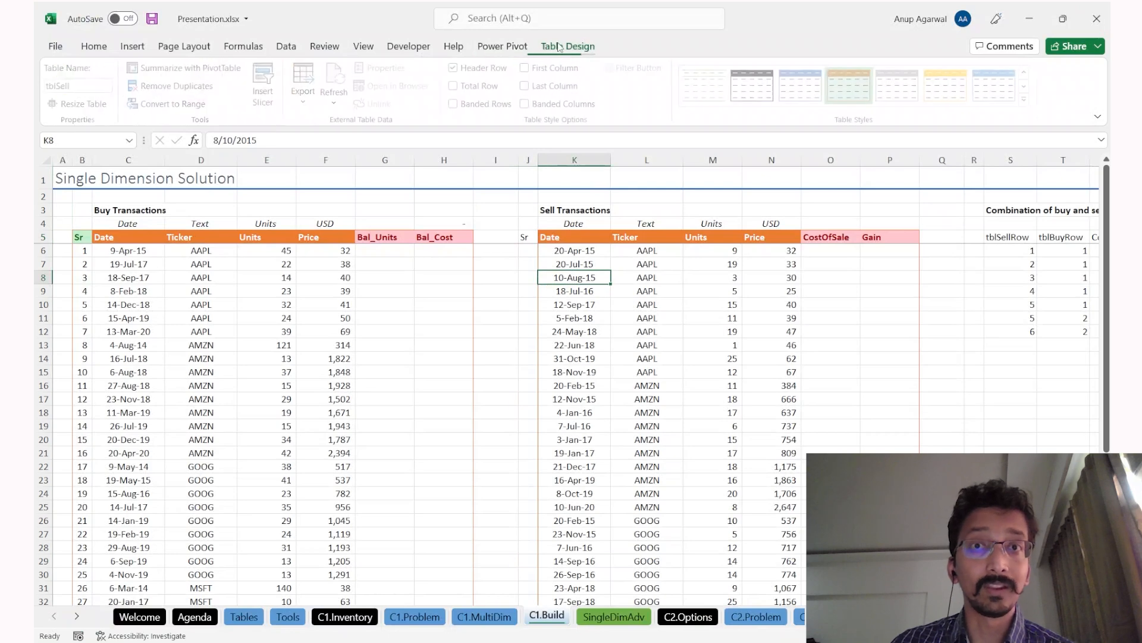
{"action": "left_click", "coordinate": [81, 104]}
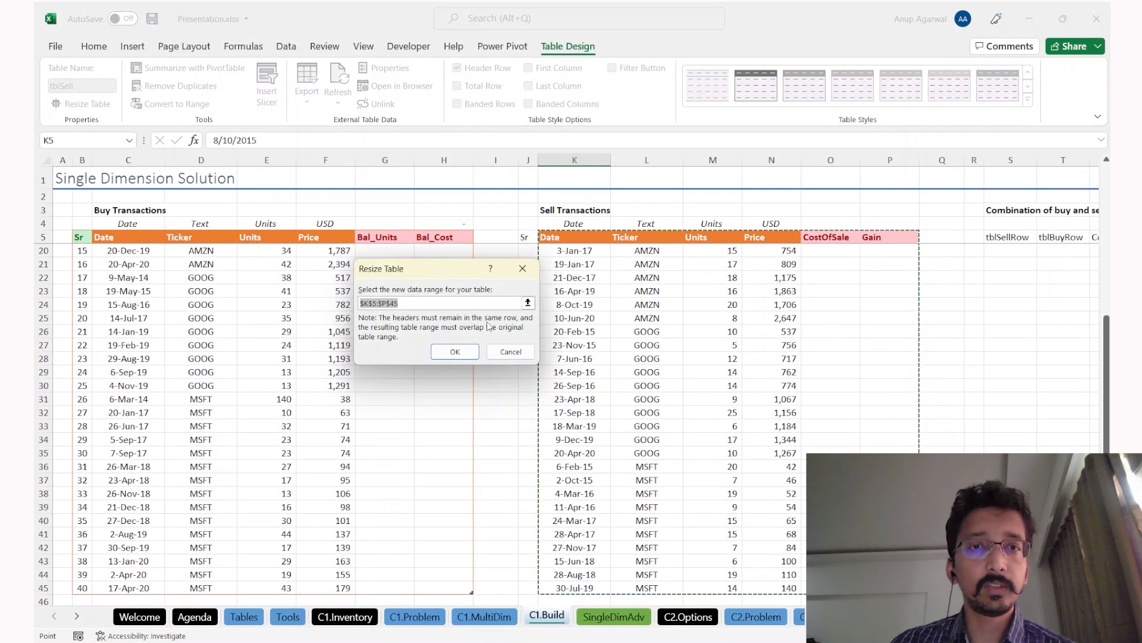
{"action": "left_click", "coordinate": [398, 304]}
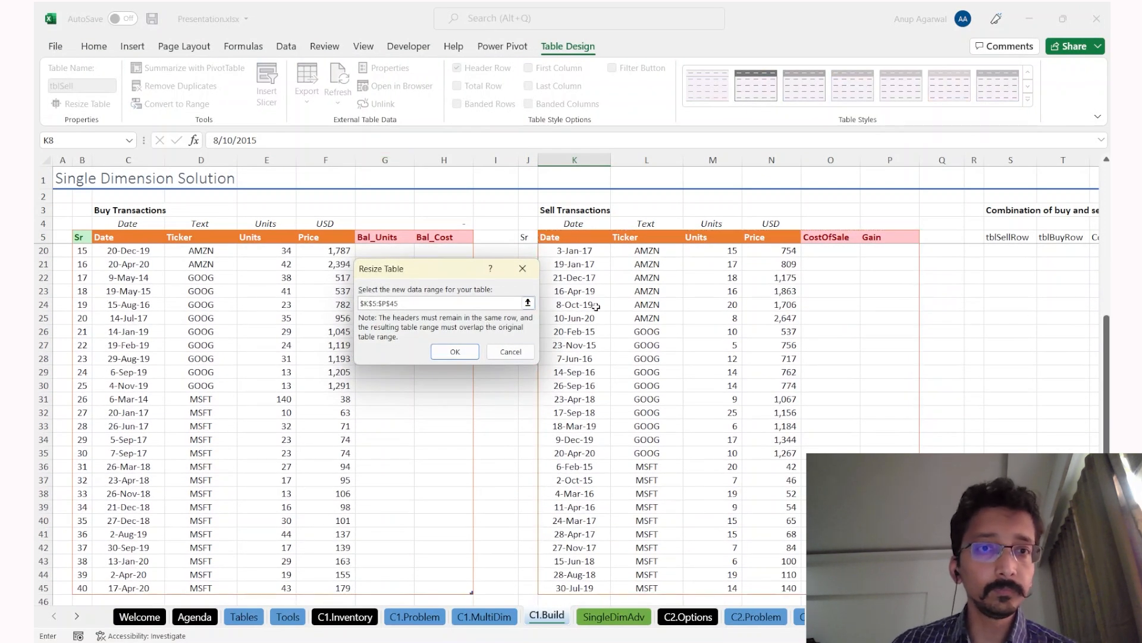
{"action": "key", "text": "BackSpace"}
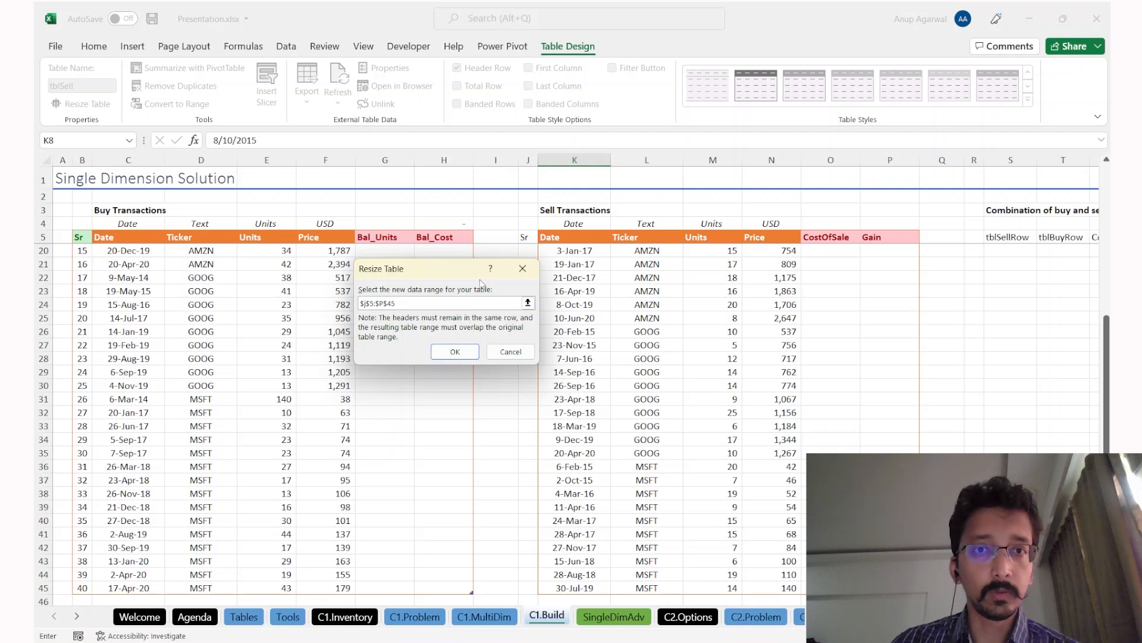
{"action": "left_click", "coordinate": [455, 349]}
Step: Fill the sell Sr column with =ROW()-ROW(tblSell[#Headers])
{"action": "left_click", "coordinate": [526, 266]}
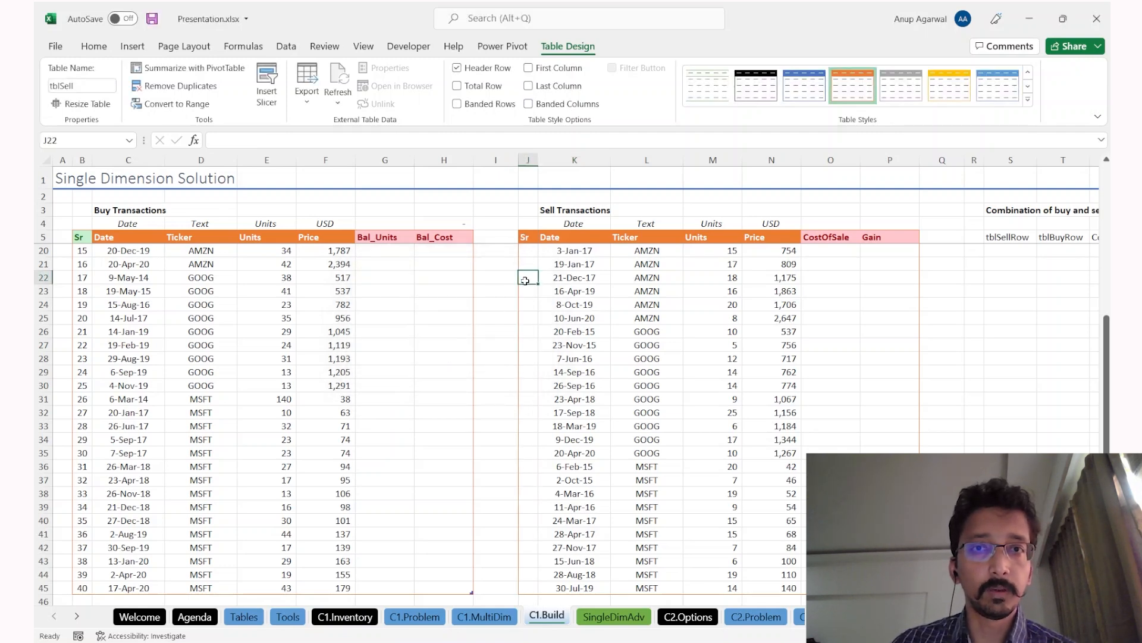
{"action": "type", "text": "=r"}
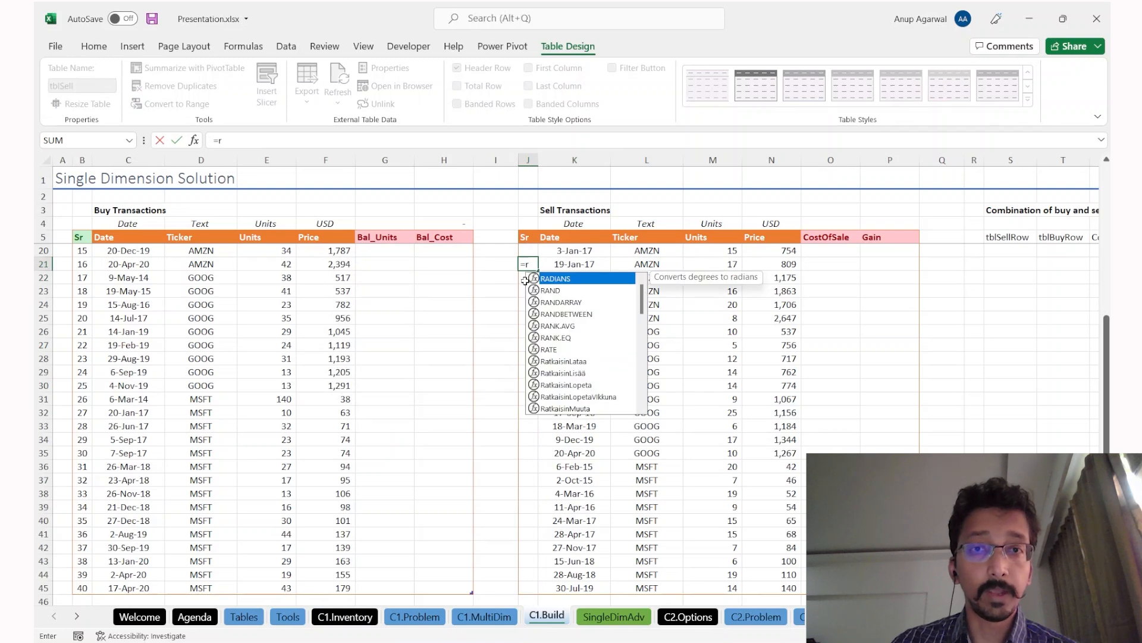
{"action": "key", "text": "Escape"}
{"action": "key", "text": "ctrl+Down"}
{"action": "key", "text": "Escape"}
{"action": "key", "text": "Escape"}
{"action": "key", "text": "ctrl+Down"}
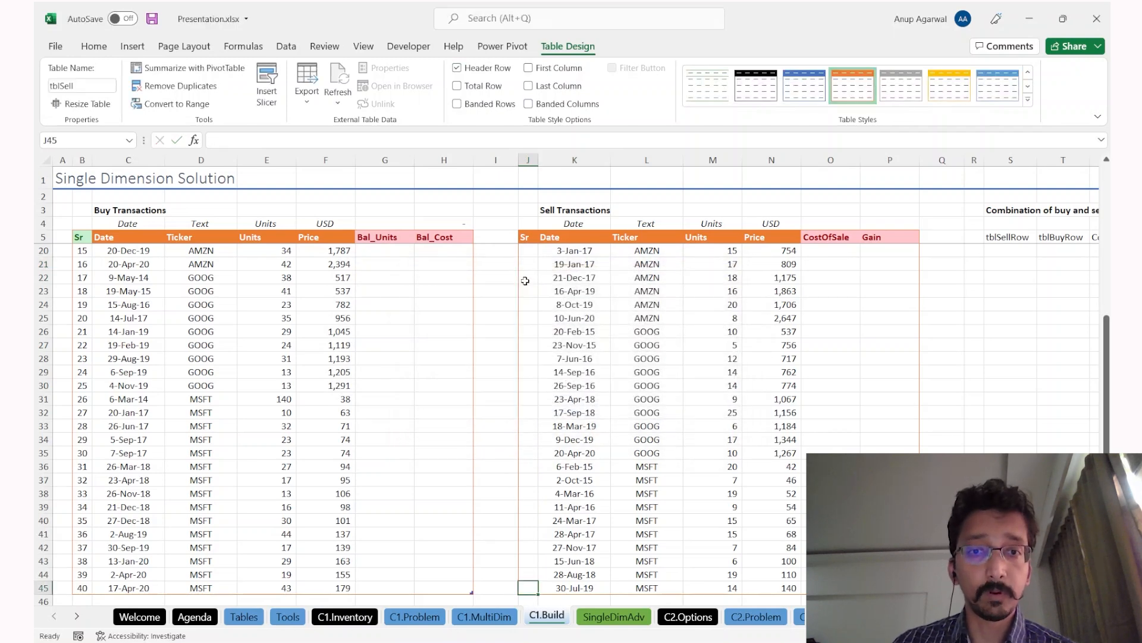
{"action": "type", "text": "=row()-row(tblSell[[#Headers],[Sr]:[Date"}
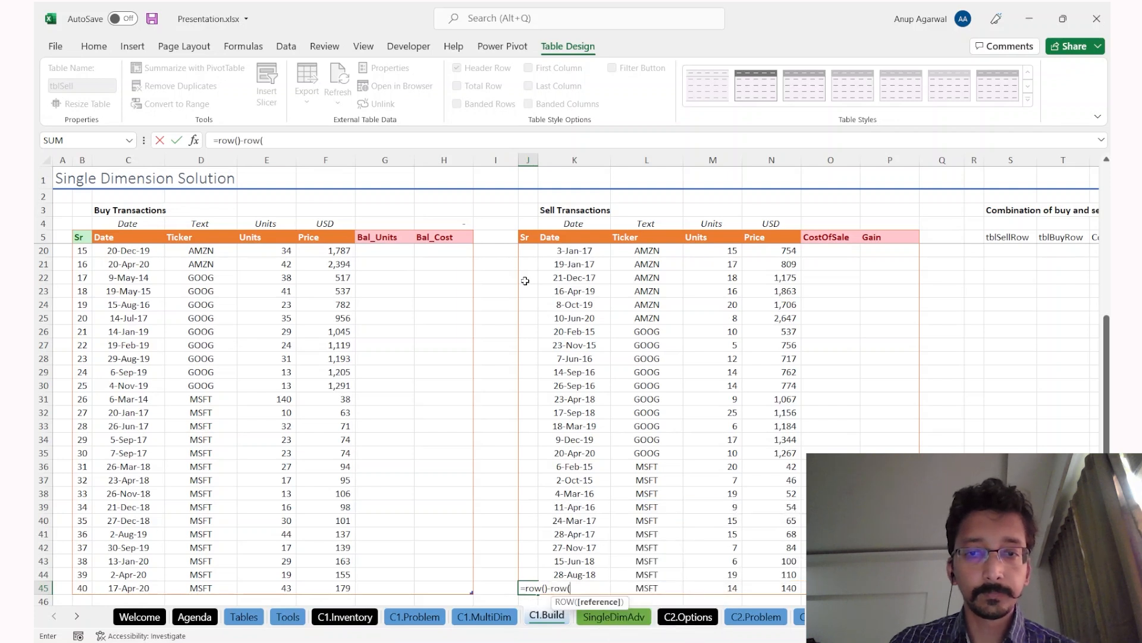
{"action": "key", "text": "ctrl+Up"}
{"action": "key", "text": "shift+Right"}
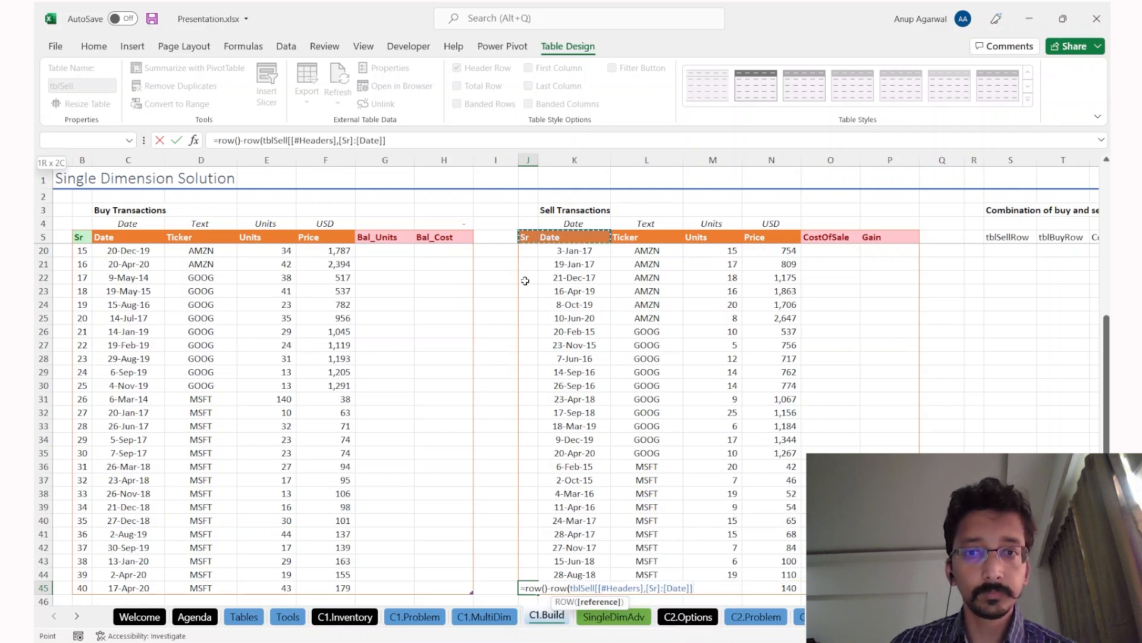
{"action": "key", "text": "ctrl+shift+Right"}
{"action": "key", "text": "ctrl+Return"}
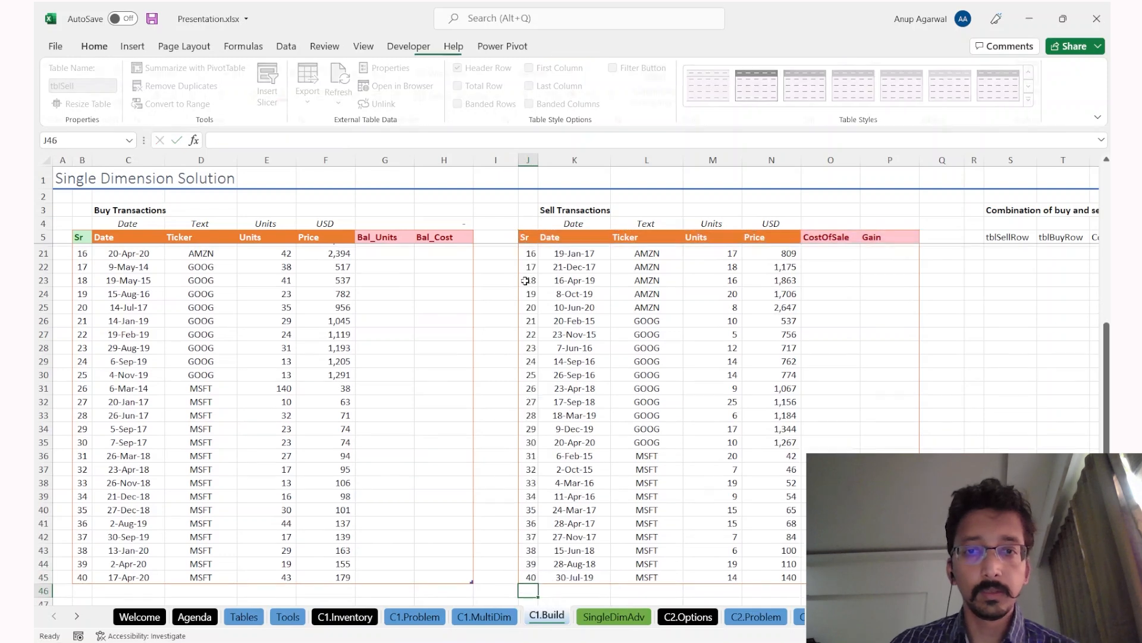
Step: Check that the sell Sr numbers run from 1 to 40
{"action": "key", "text": "ctrl+Up"}
{"action": "key", "text": "Down"}
{"action": "key", "text": "Down"}
{"action": "key", "text": "ctrl+Down"}
{"action": "scroll", "coordinate": [298, 475], "scroll_direction": "down", "scroll_amount": 2}
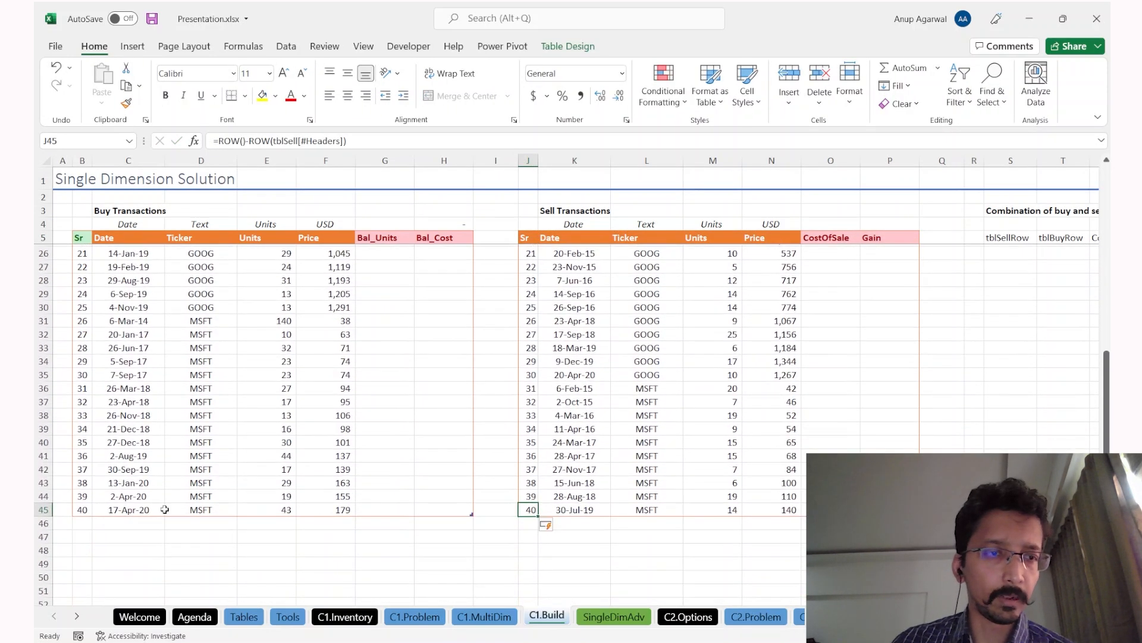
{"action": "scroll", "coordinate": [600, 398], "scroll_direction": "up", "scroll_amount": 7}
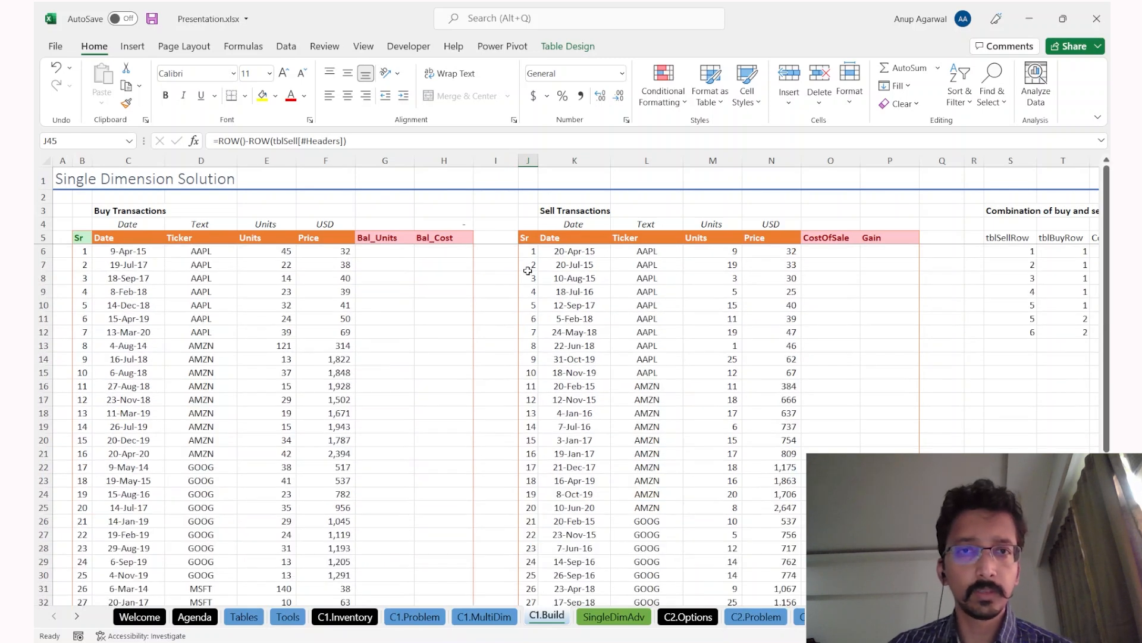
Step: Give the sell table's Sr header in J5 the green Good cell style
{"action": "left_click", "coordinate": [55, 47]}
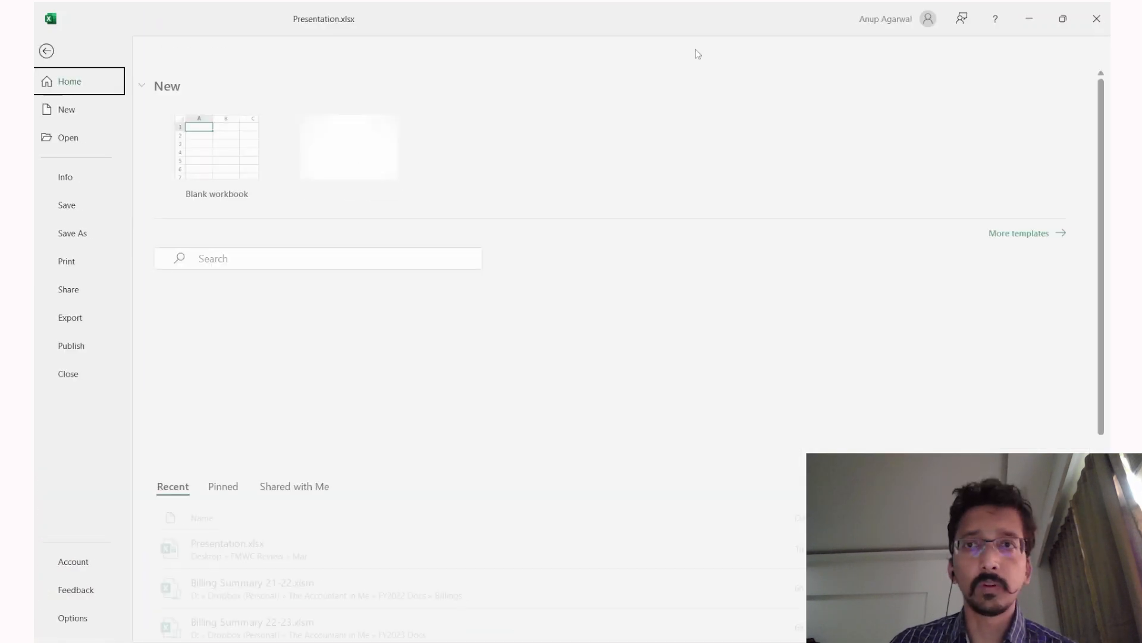
{"action": "key", "text": "Escape"}
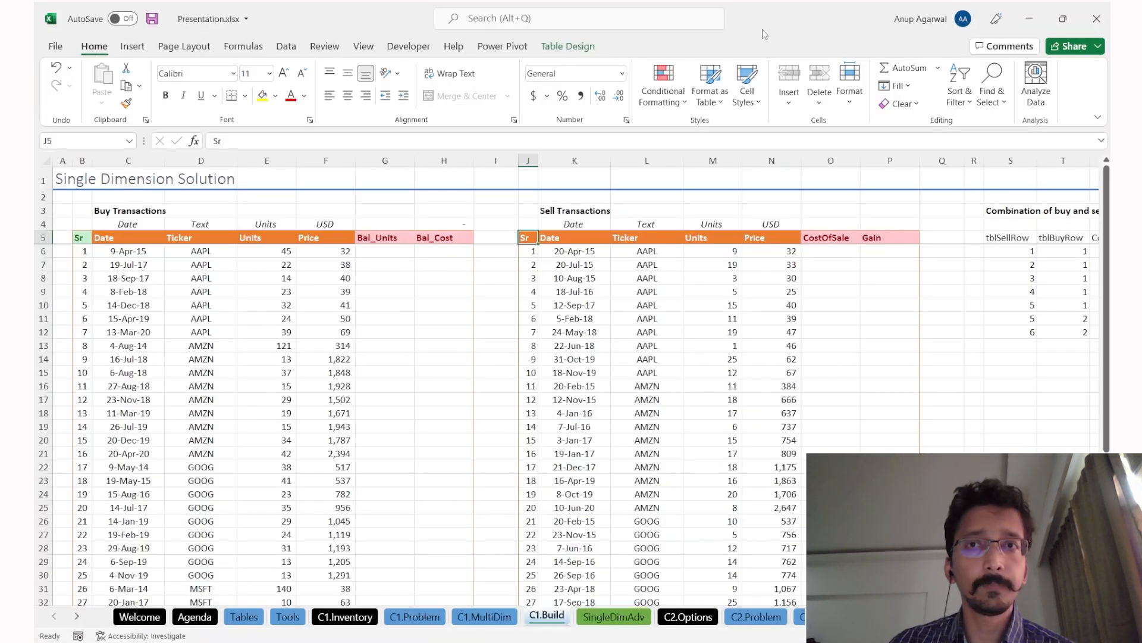
{"action": "left_click", "coordinate": [744, 105]}
{"action": "left_click", "coordinate": [859, 143]}
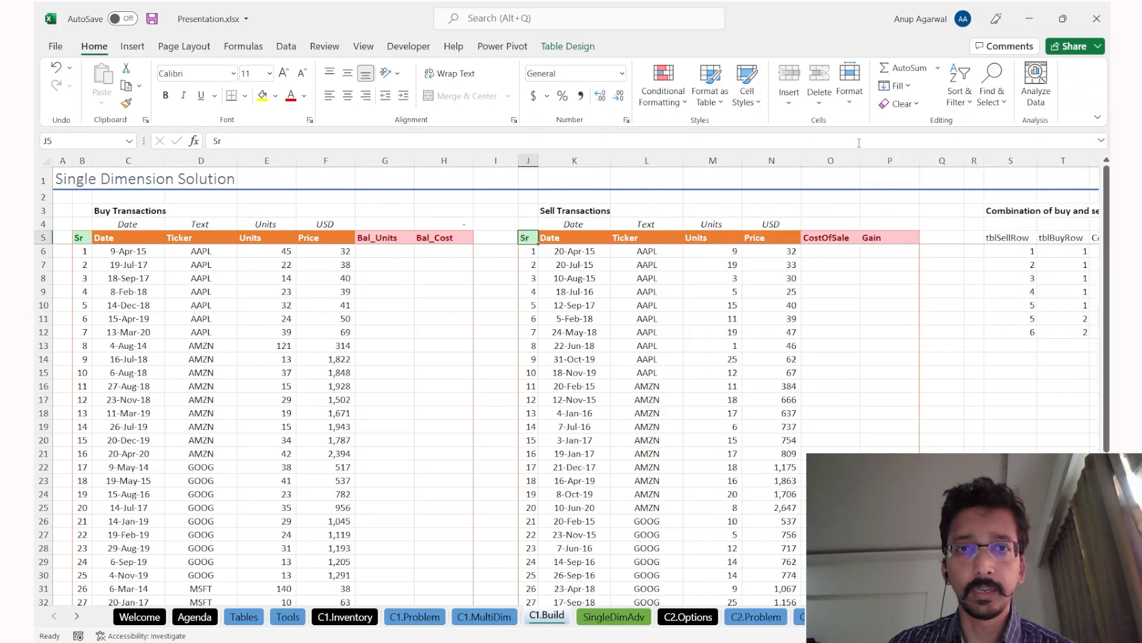
Step: Add the heading 'Sr' in R5, left of the tblSellRow column
{"action": "left_click", "coordinate": [649, 325]}
{"action": "key", "text": "ctrl+Up"}
{"action": "key", "text": "ctrl+Right"}
{"action": "key", "text": "Right"}
{"action": "key", "text": "Right"}
{"action": "key", "text": "Right"}
{"action": "key", "text": "Right"}
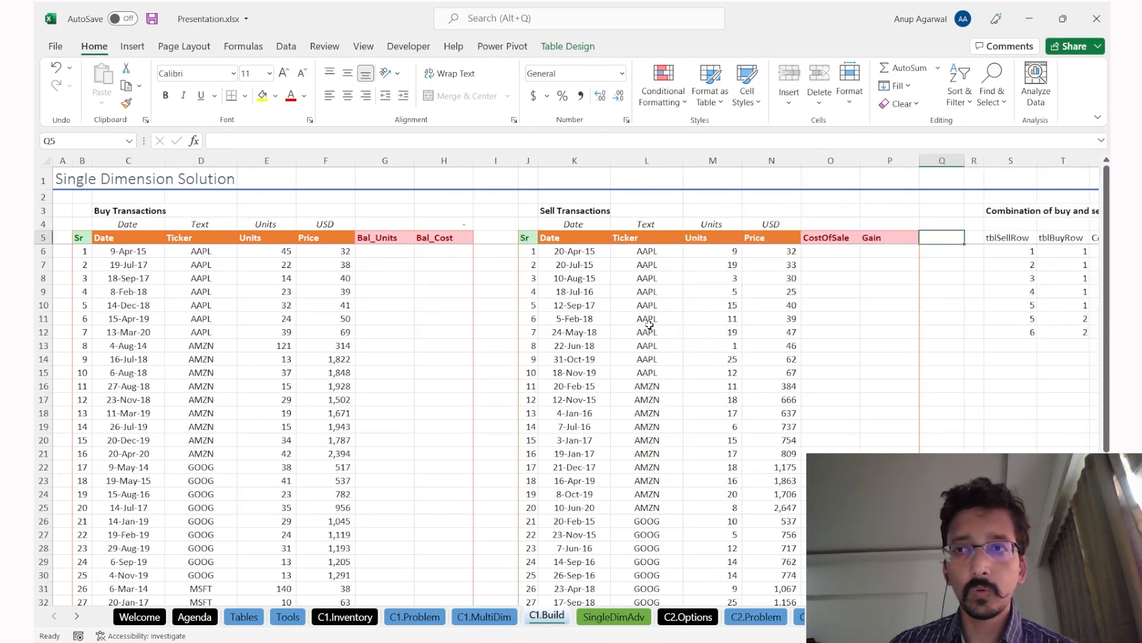
{"action": "key", "text": "Right"}
{"action": "key", "text": "Left"}
{"action": "key", "text": "Left"}
{"action": "key", "text": "Left"}
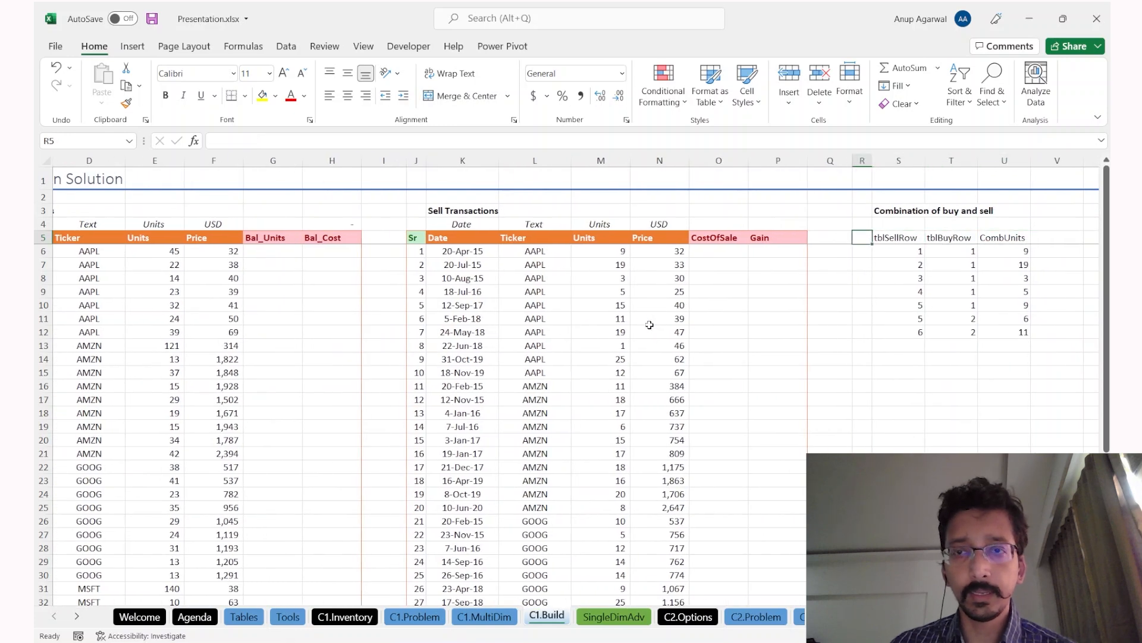
{"action": "type", "text": "S"}
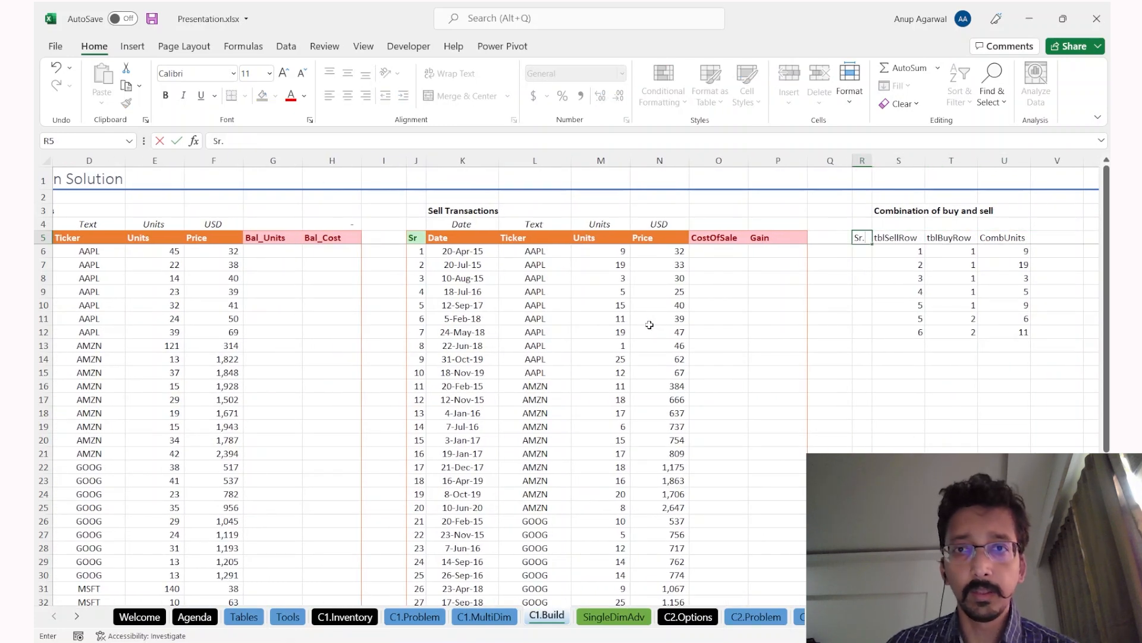
{"action": "type", "text": "r."}
{"action": "key", "text": "BackSpace"}
{"action": "key", "text": "Return"}
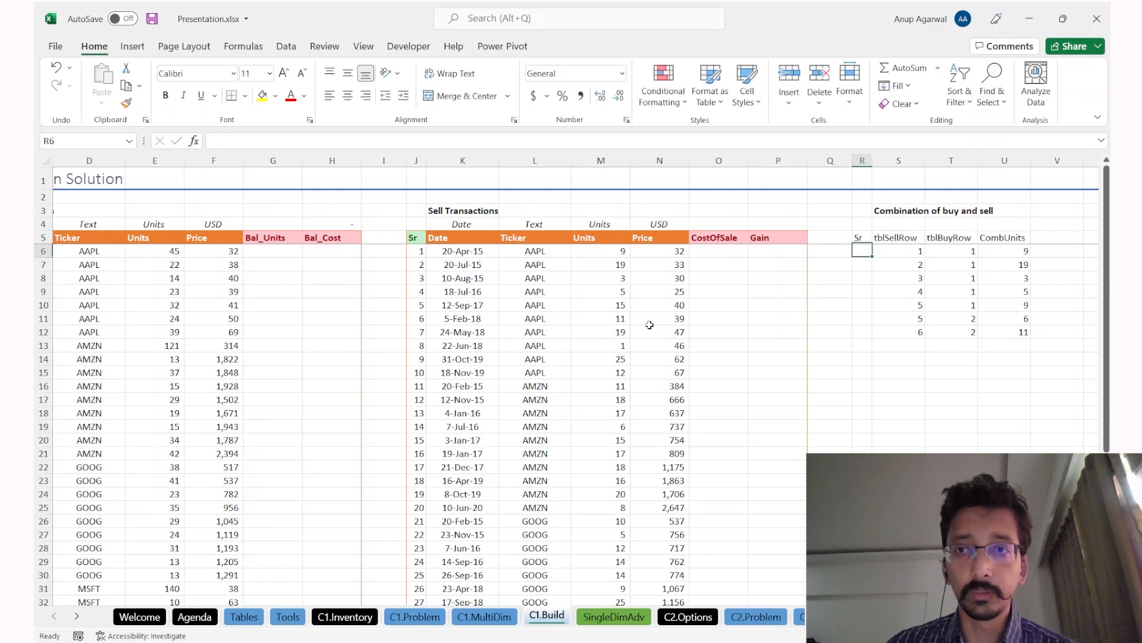
{"action": "key", "text": "Up"}
{"action": "key", "text": "Right"}
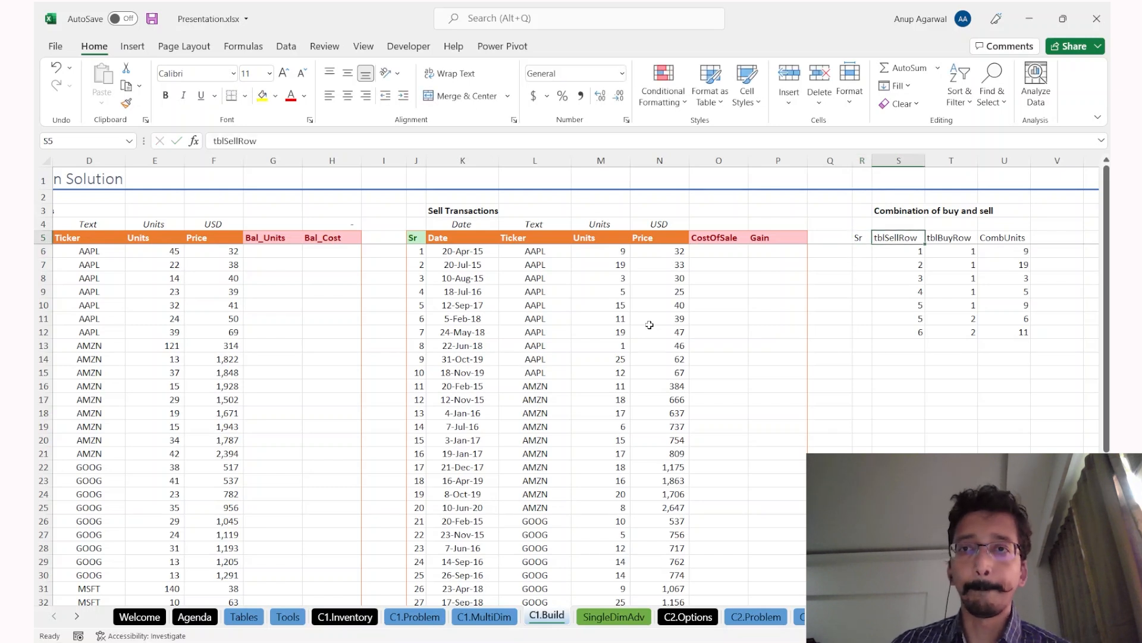
{"action": "key", "text": "Down"}
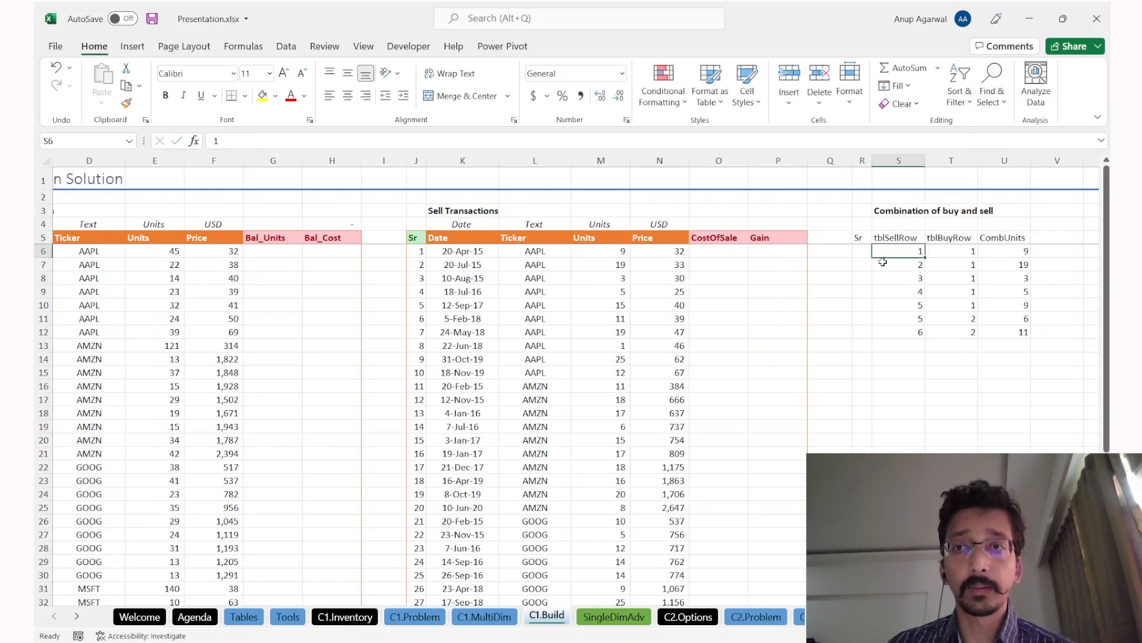
Step: Check the Sr numbers down the sell table and the tblBuyRow values
{"action": "left_click", "coordinate": [423, 253]}
{"action": "left_click", "coordinate": [416, 291]}
{"action": "left_click", "coordinate": [416, 346]}
{"action": "left_click", "coordinate": [419, 387]}
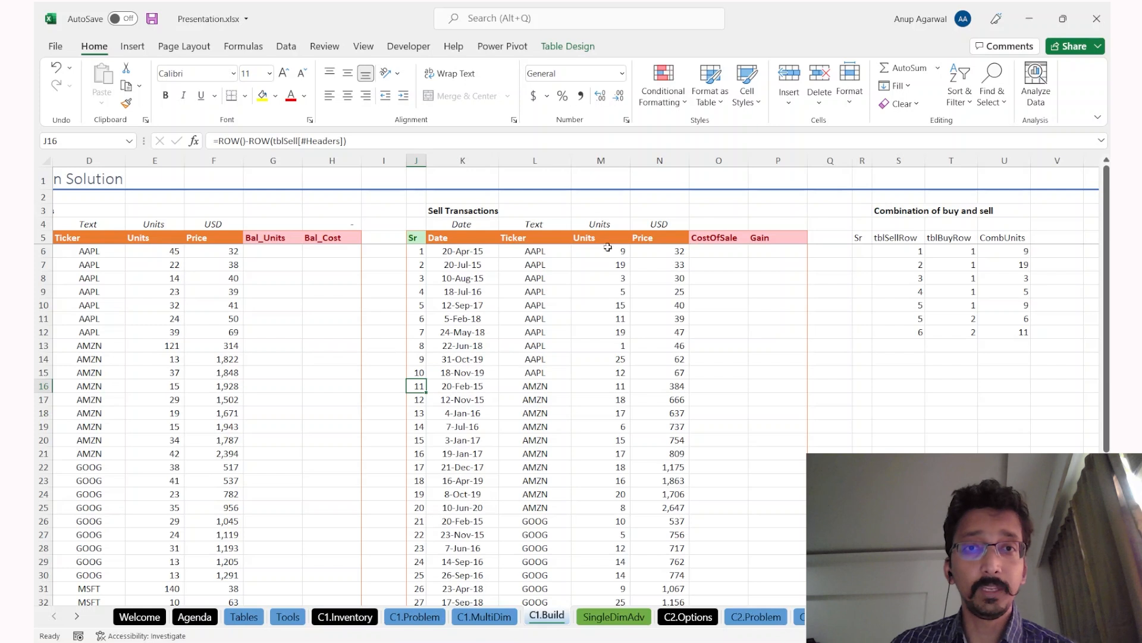
{"action": "left_click_drag", "start_coordinate": [955, 262], "coordinate": [952, 320]}
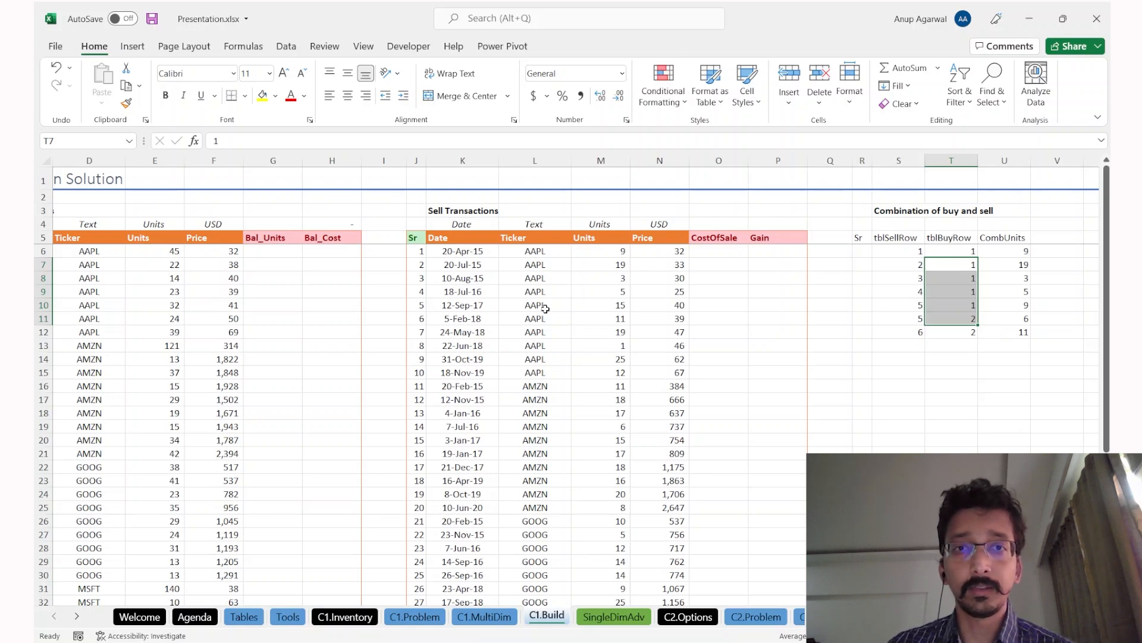
{"action": "scroll", "coordinate": [545, 308], "scroll_direction": "left", "scroll_amount": 3}
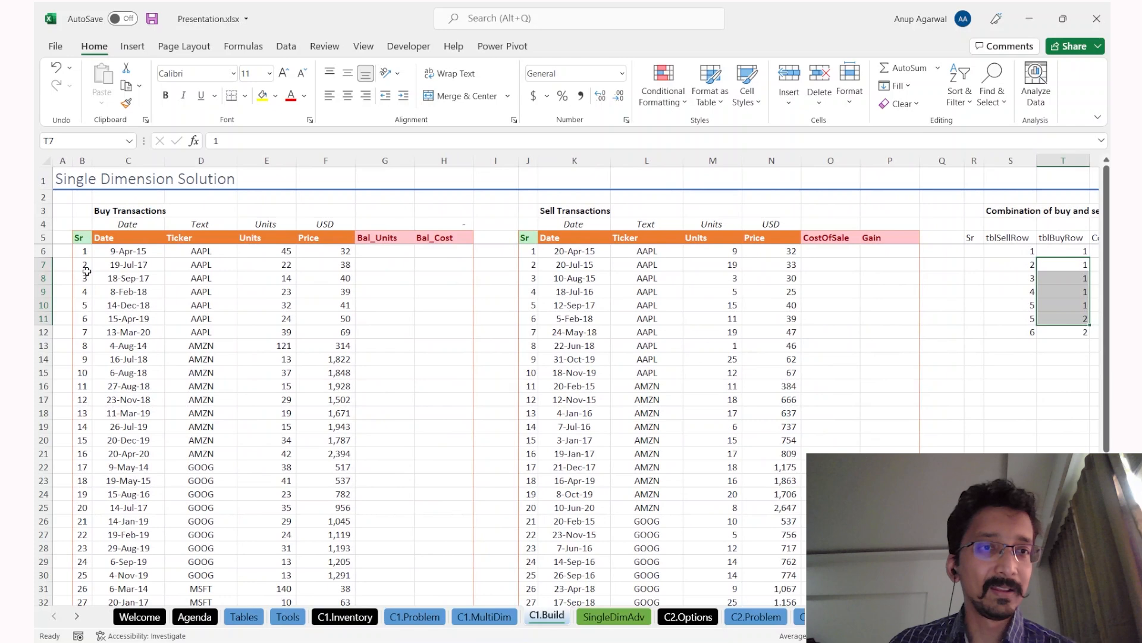
Step: Select the buy and sell Ticker columns and a sell date to prepare sorting
{"action": "left_click", "coordinate": [162, 160]}
{"action": "left_click", "coordinate": [179, 161]}
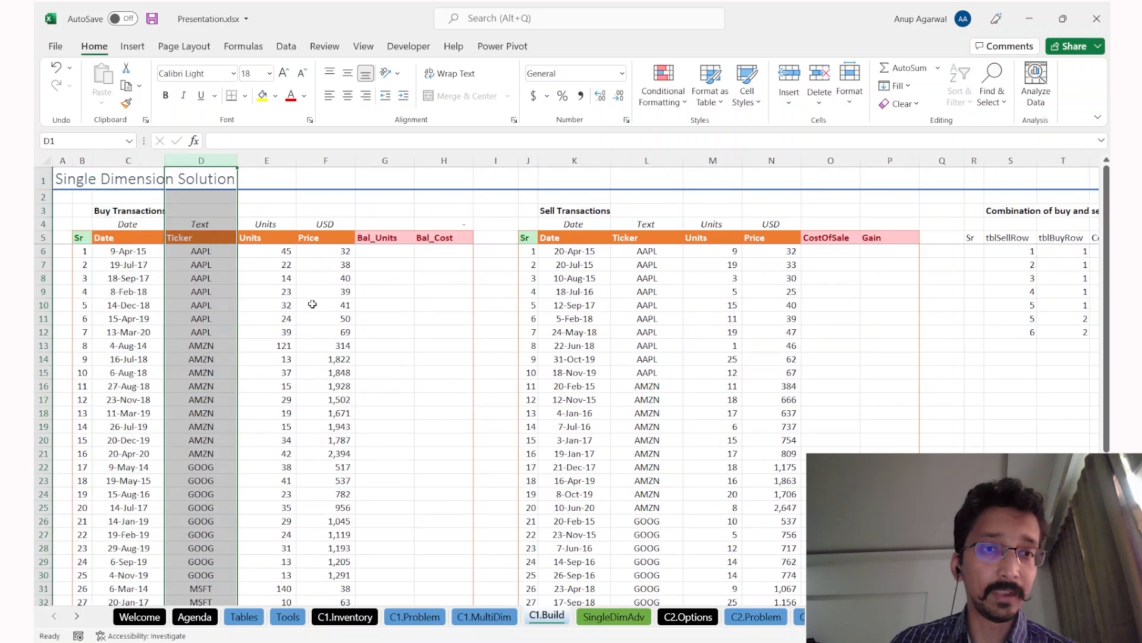
{"action": "left_click", "coordinate": [647, 161]}
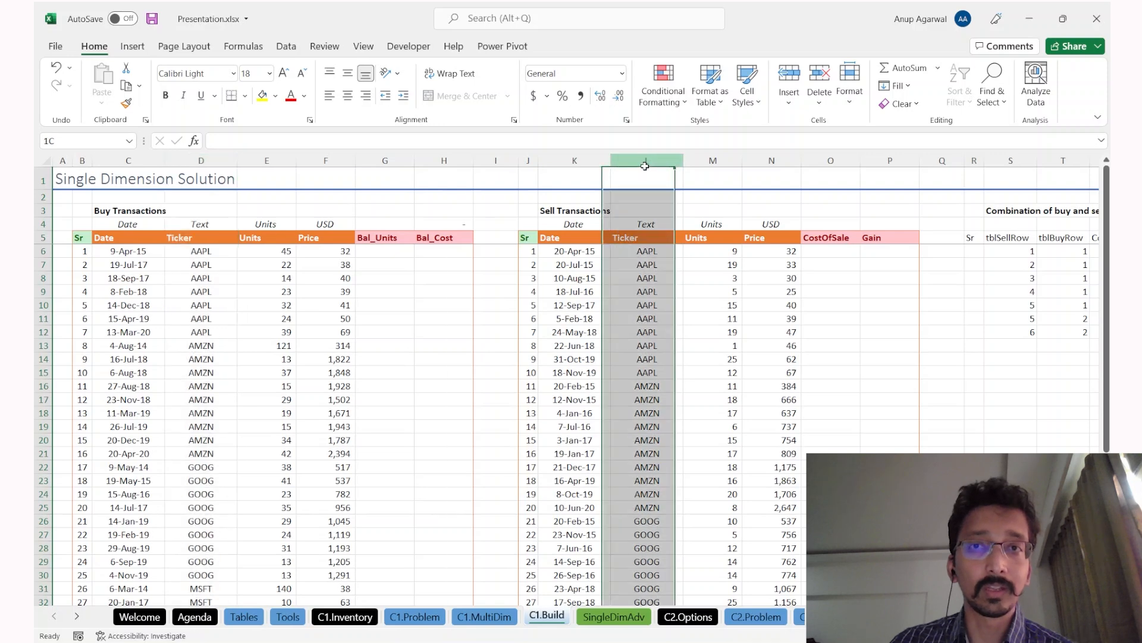
{"action": "left_click", "coordinate": [637, 304]}
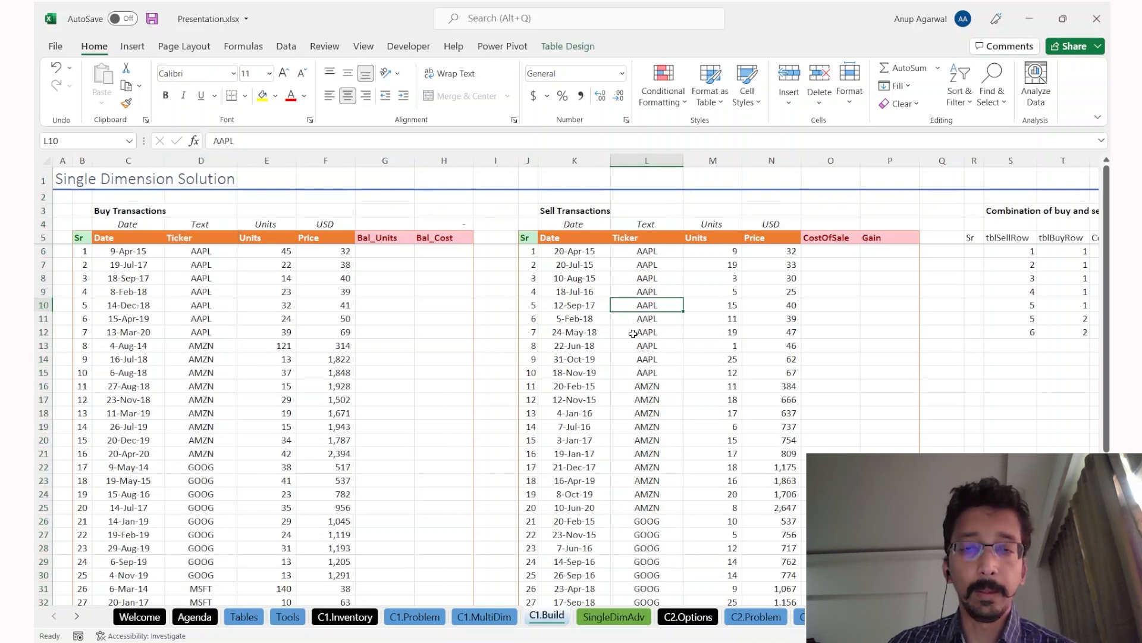
{"action": "left_click", "coordinate": [576, 319]}
Step: Sort the sell transactions by Units Z→A, then Date A→Z, then Ticker A→Z
{"action": "left_click", "coordinate": [285, 45]}
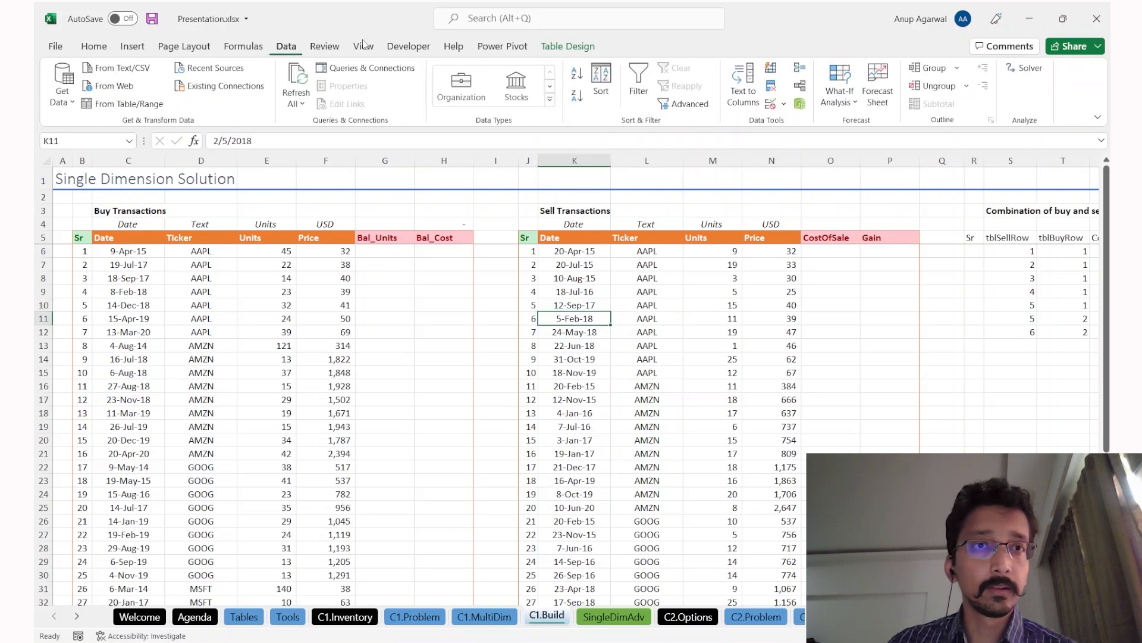
{"action": "left_click", "coordinate": [573, 76]}
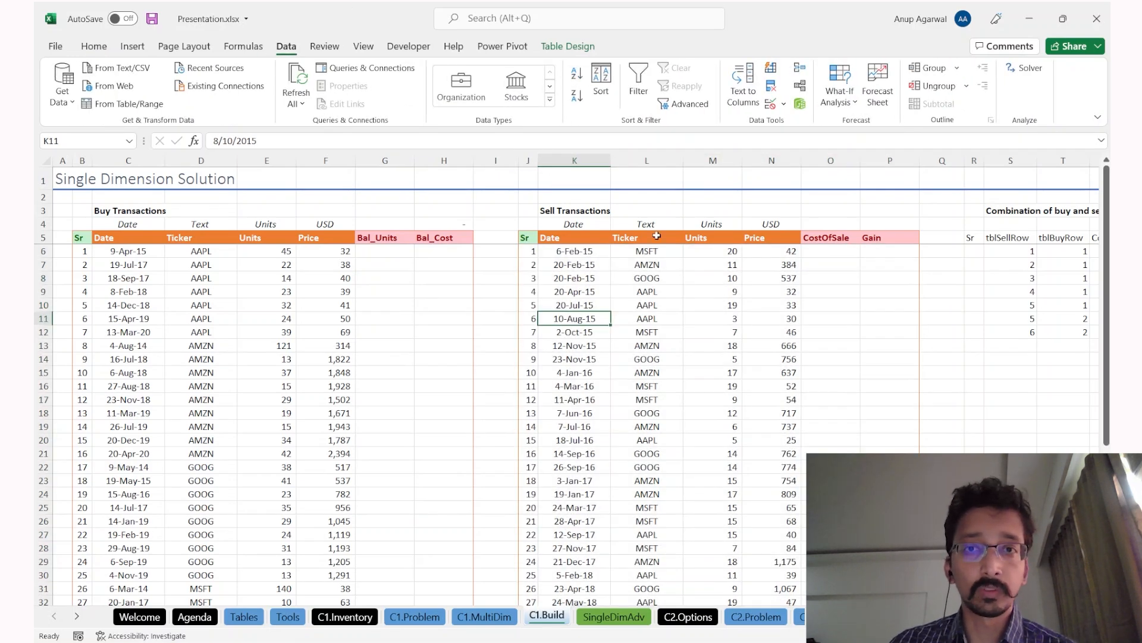
{"action": "left_click", "coordinate": [578, 95]}
{"action": "key", "text": "Right"}
{"action": "key", "text": "Right"}
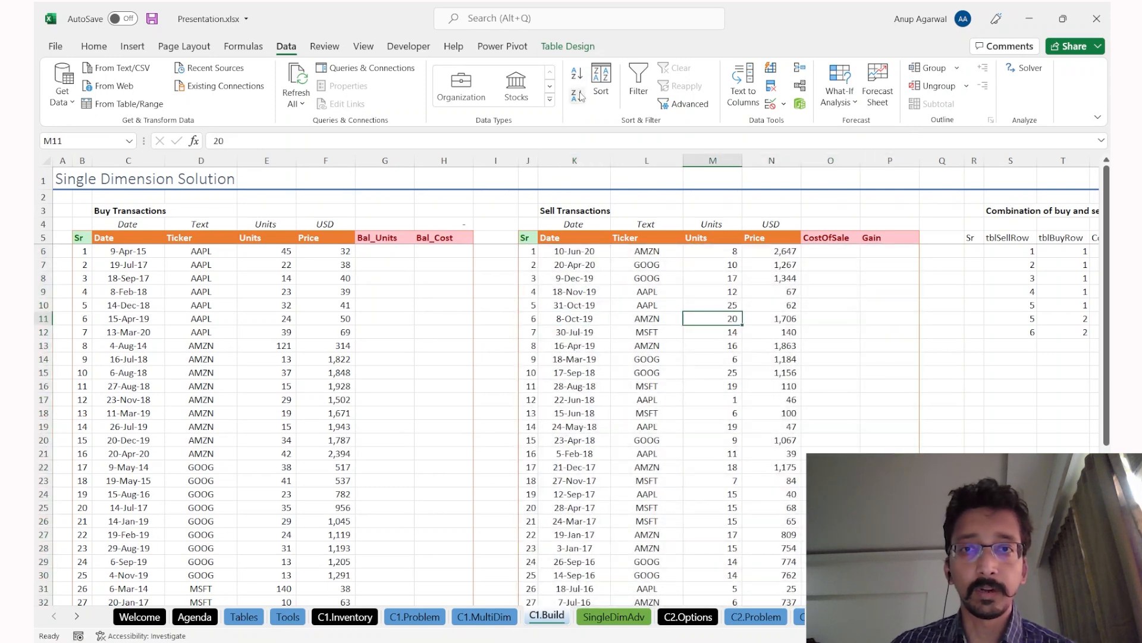
{"action": "left_click", "coordinate": [581, 96]}
{"action": "key", "text": "Left"}
{"action": "key", "text": "Left"}
{"action": "key", "text": "Up"}
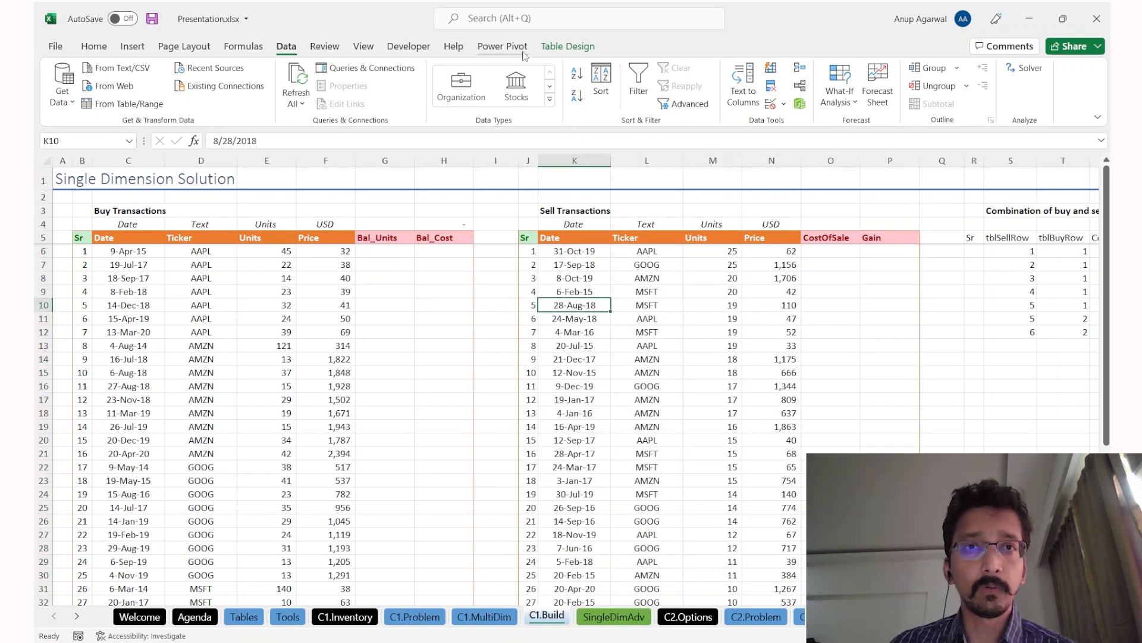
{"action": "left_click", "coordinate": [578, 77]}
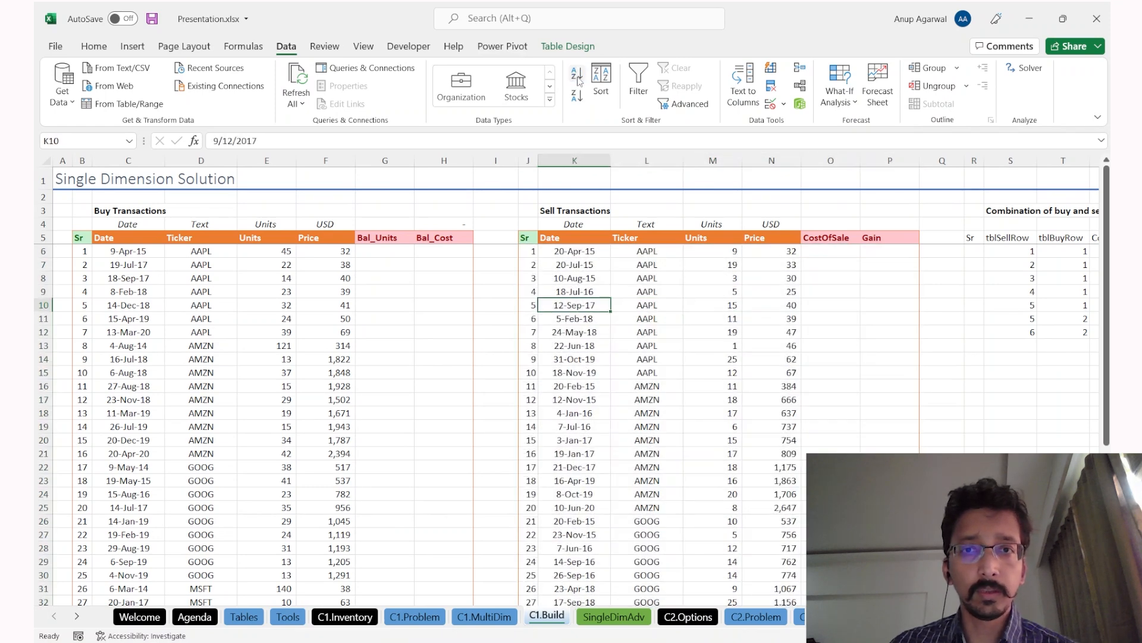
{"action": "key", "text": "Right"}
{"action": "left_click", "coordinate": [578, 76]}
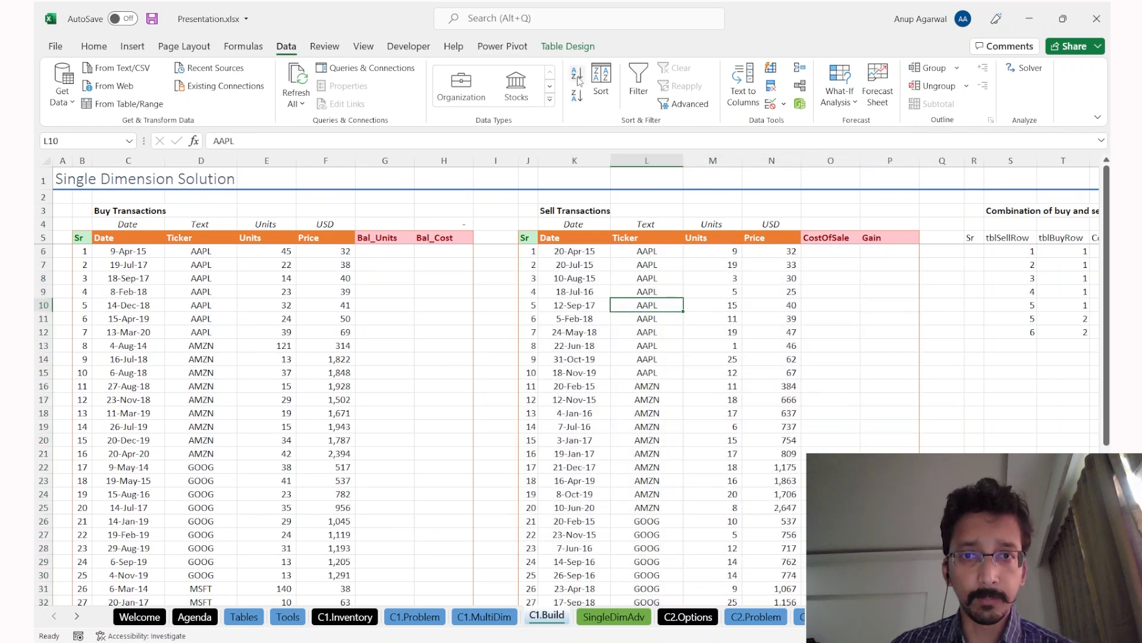
Step: Compare the AAPL sell dates against the earliest AAPL buy dates
{"action": "left_click_drag", "start_coordinate": [661, 252], "coordinate": [658, 373]}
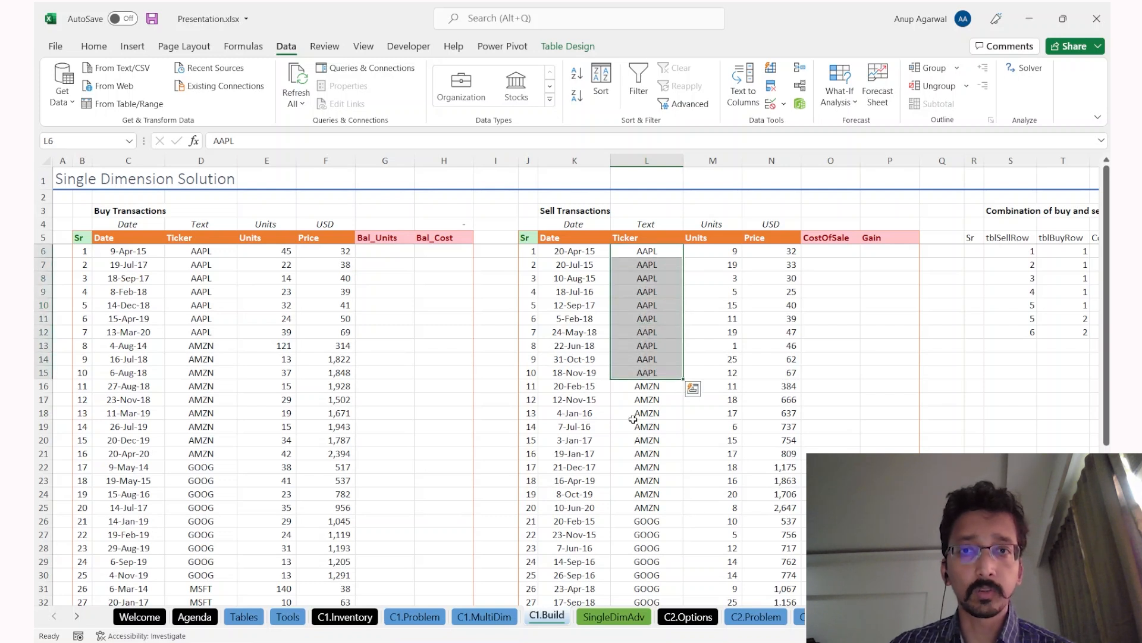
{"action": "left_click_drag", "start_coordinate": [585, 252], "coordinate": [587, 381]}
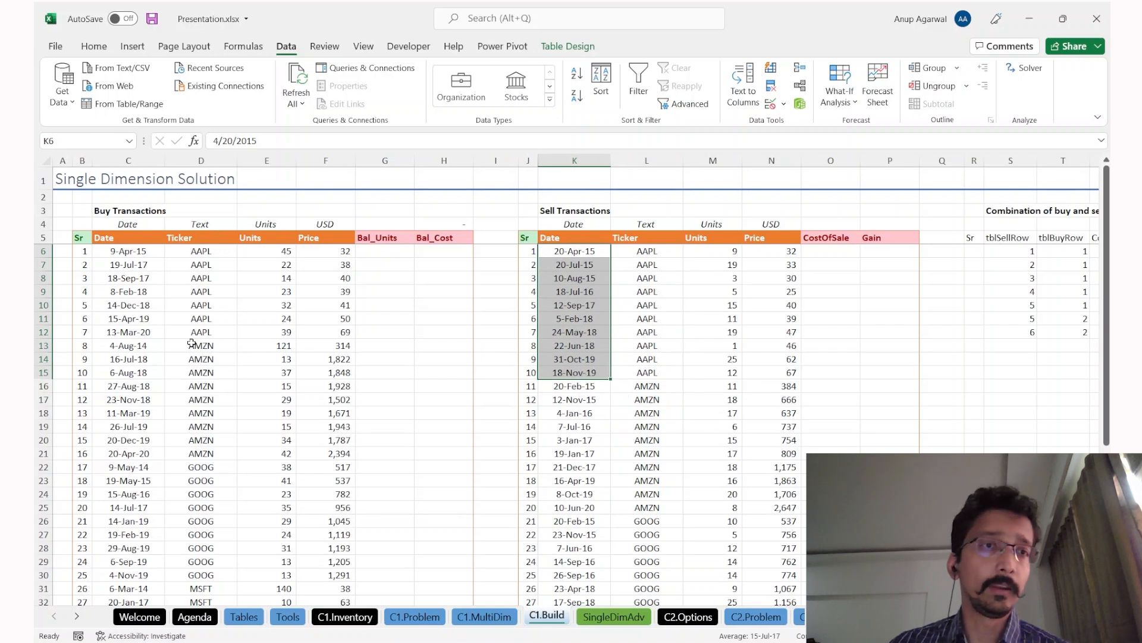
{"action": "left_click_drag", "start_coordinate": [128, 251], "coordinate": [127, 354]}
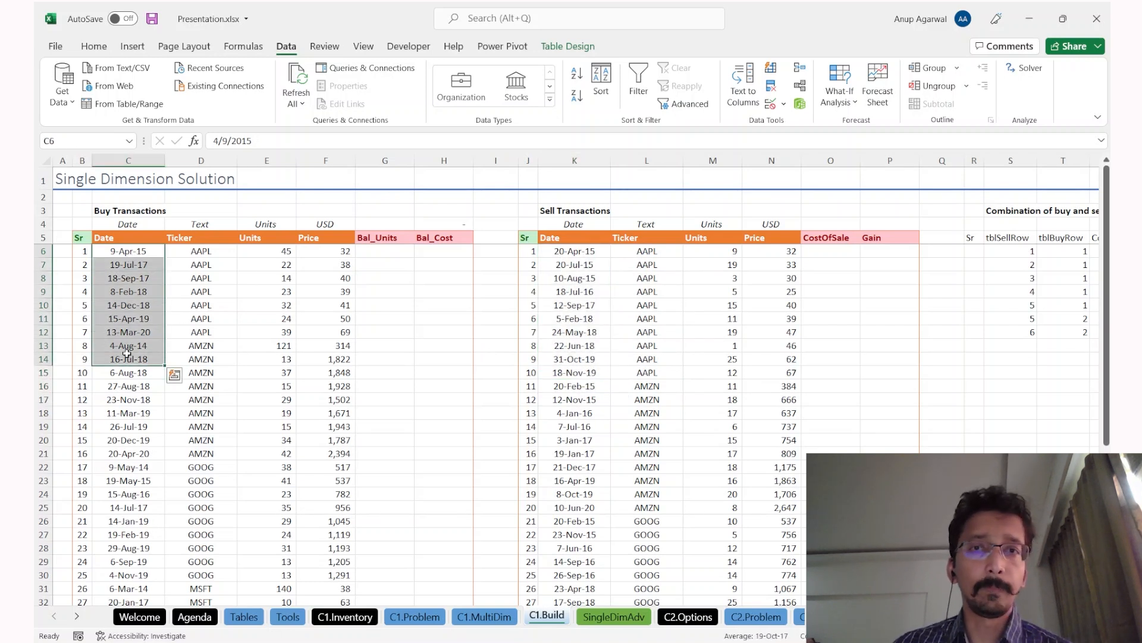
{"action": "left_click", "coordinate": [597, 249]}
{"action": "left_click", "coordinate": [136, 250]}
{"action": "scroll", "coordinate": [642, 347], "scroll_direction": "right", "scroll_amount": 5}
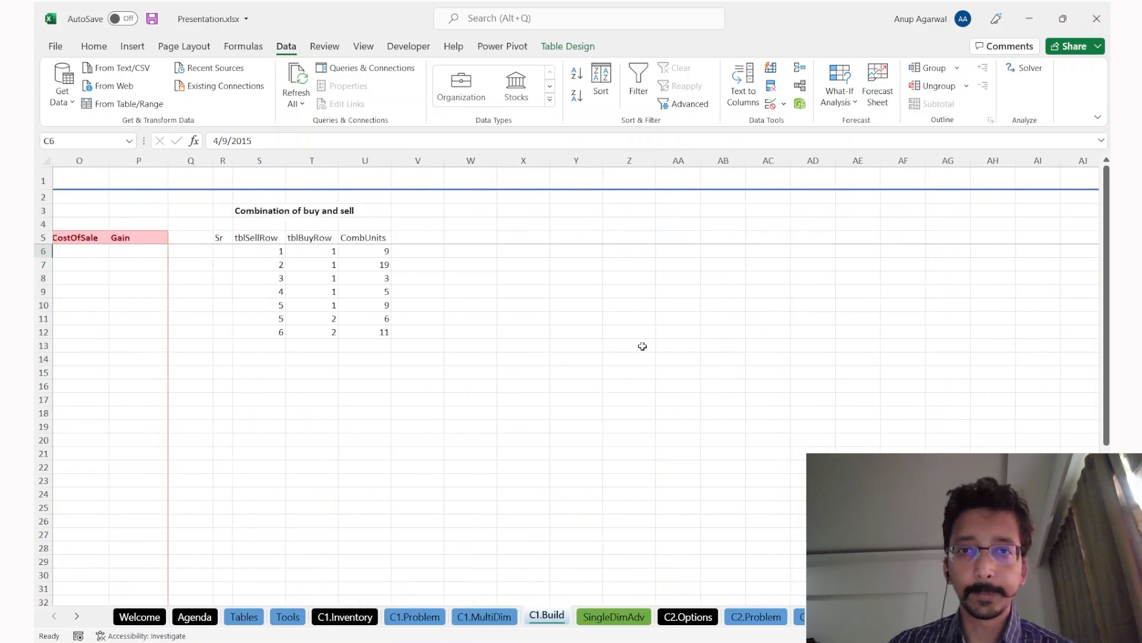
{"action": "scroll", "coordinate": [653, 316], "scroll_direction": "left", "scroll_amount": 4}
{"action": "left_click", "coordinate": [705, 273]}
Step: Convert the combination range, from its Sr header, into a table with headers
{"action": "key", "text": "ctrl+Up"}
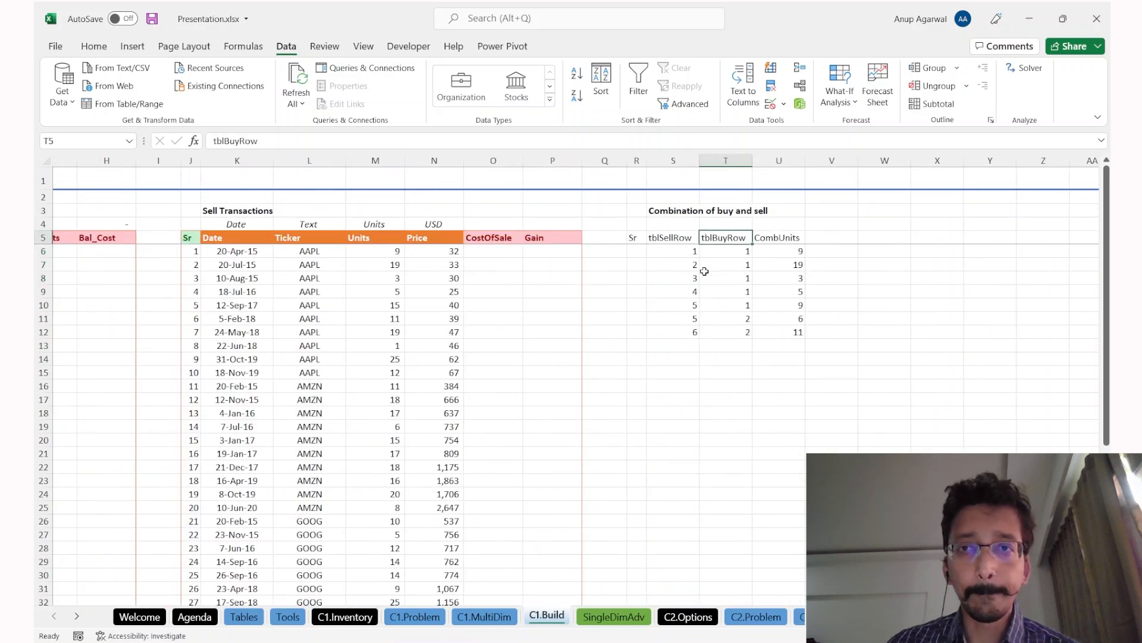
{"action": "key", "text": "ctrl+Left"}
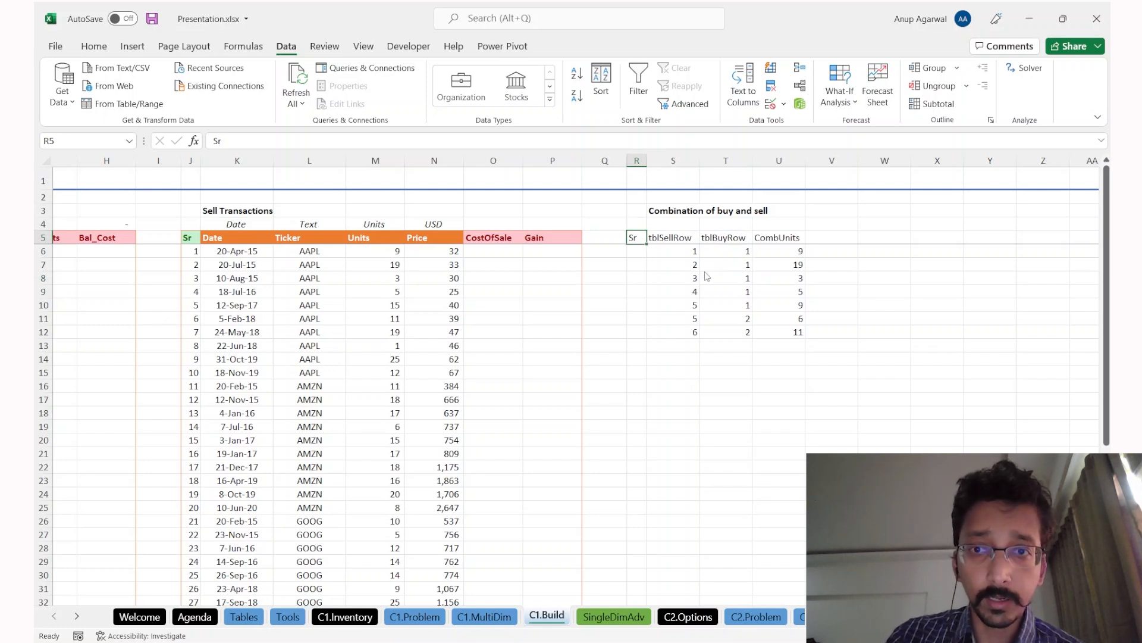
{"action": "key", "text": "ctrl+t"}
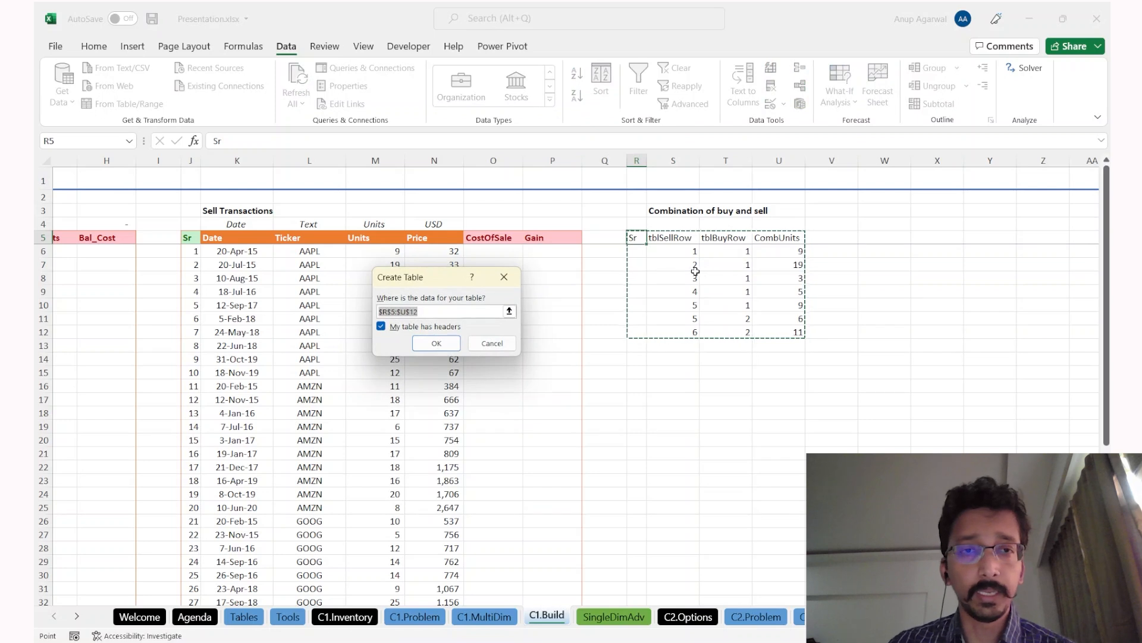
{"action": "left_click", "coordinate": [436, 344]}
Step: Apply a green light table style to the table and turn off banded rows
{"action": "left_click", "coordinate": [736, 319]}
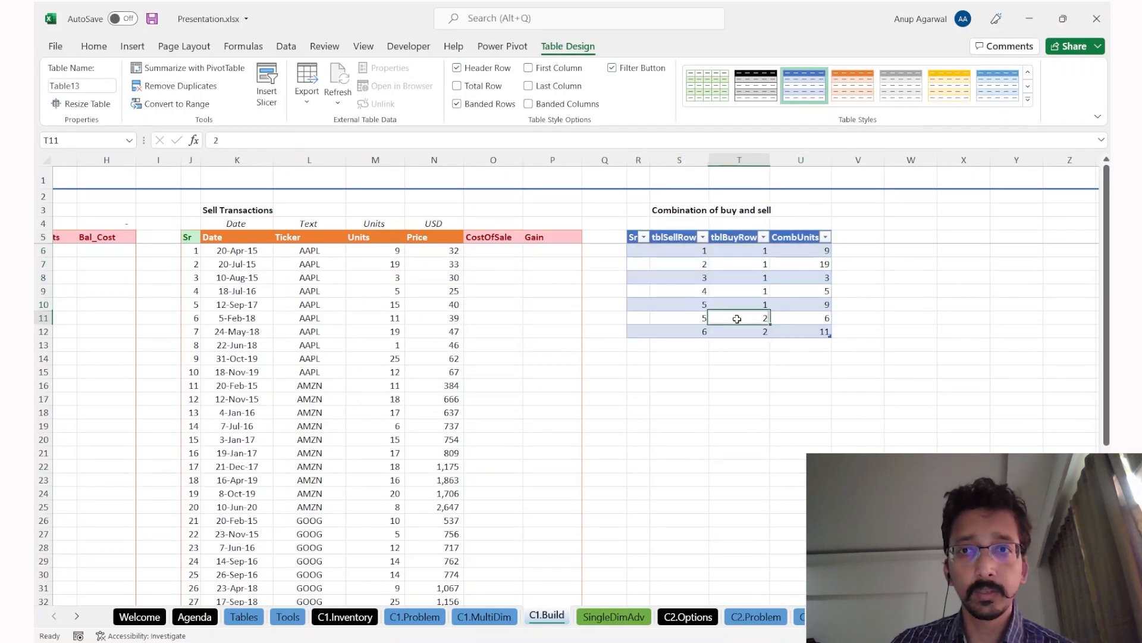
{"action": "left_click", "coordinate": [1028, 100]}
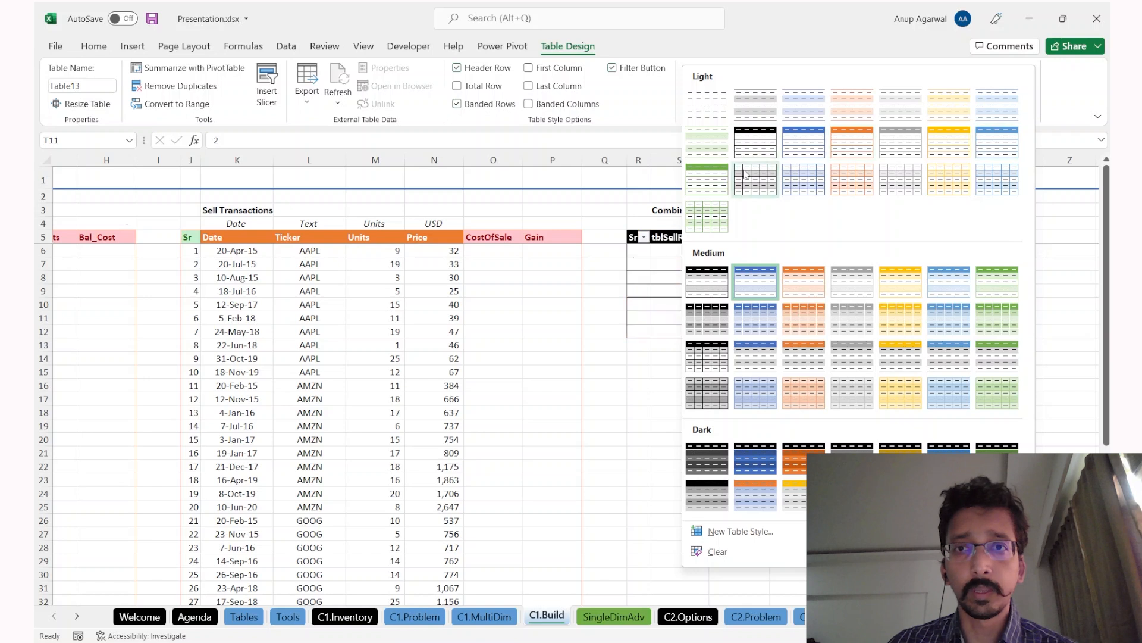
{"action": "left_click", "coordinate": [712, 177]}
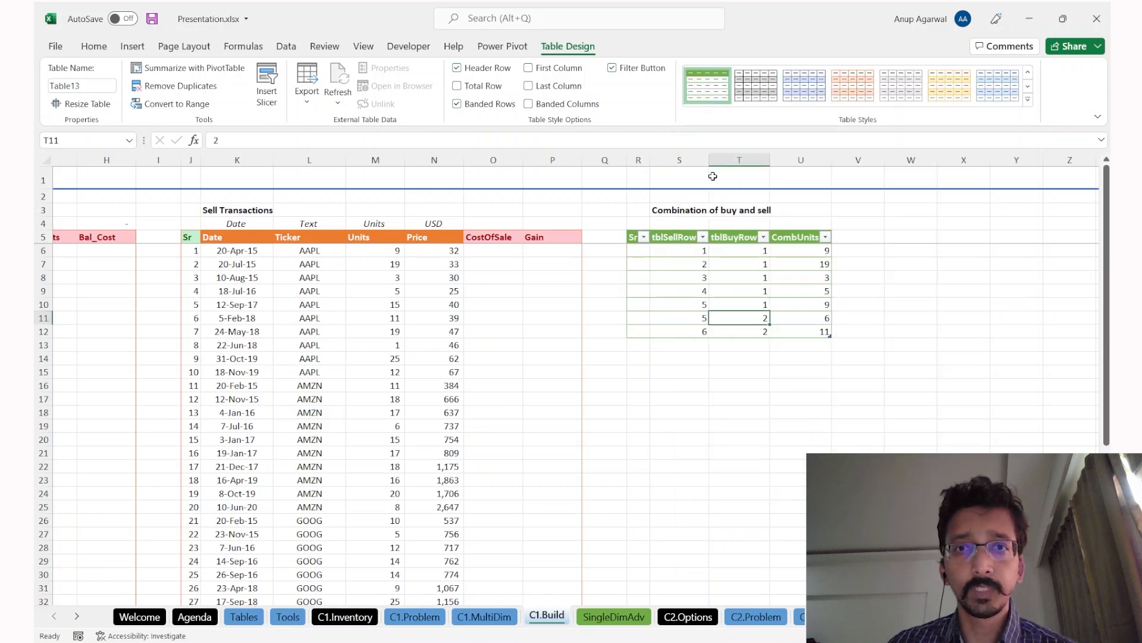
{"action": "left_click", "coordinate": [509, 108]}
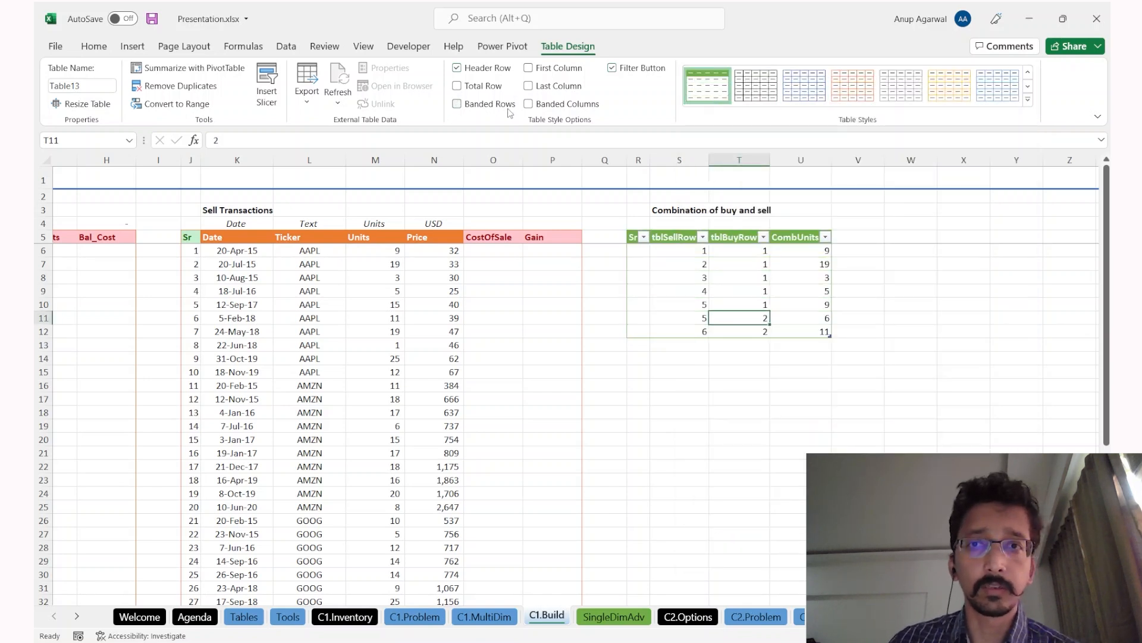
Step: Try deleting the surplus table rows below the first row, then undo that deletion
{"action": "key", "text": "ctrl+Up"}
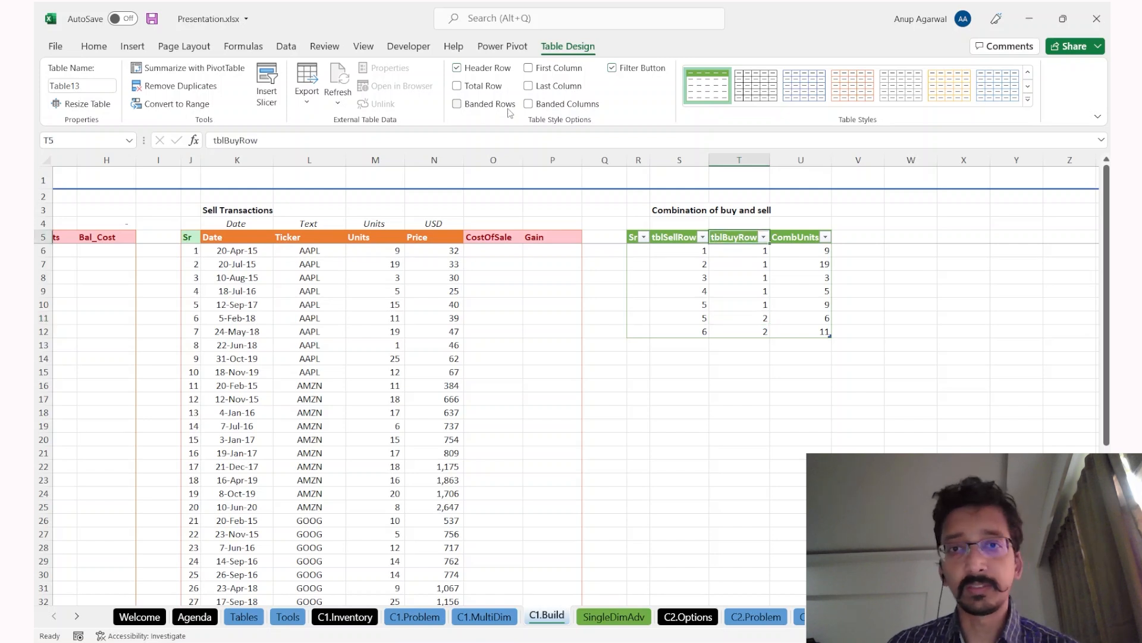
{"action": "key", "text": "Down"}
{"action": "key", "text": "Left"}
{"action": "key", "text": "Down"}
{"action": "key", "text": "ctrl+shift+Right"}
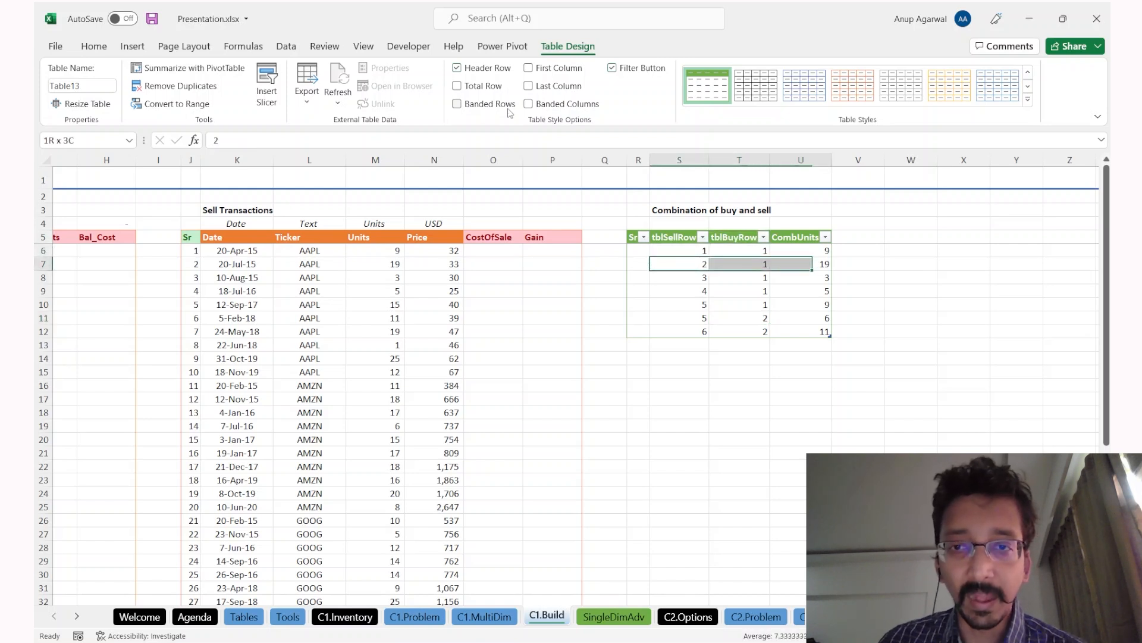
{"action": "key", "text": "ctrl+shift+Down"}
{"action": "key", "text": "shift+space"}
{"action": "key", "text": "ctrl+q"}
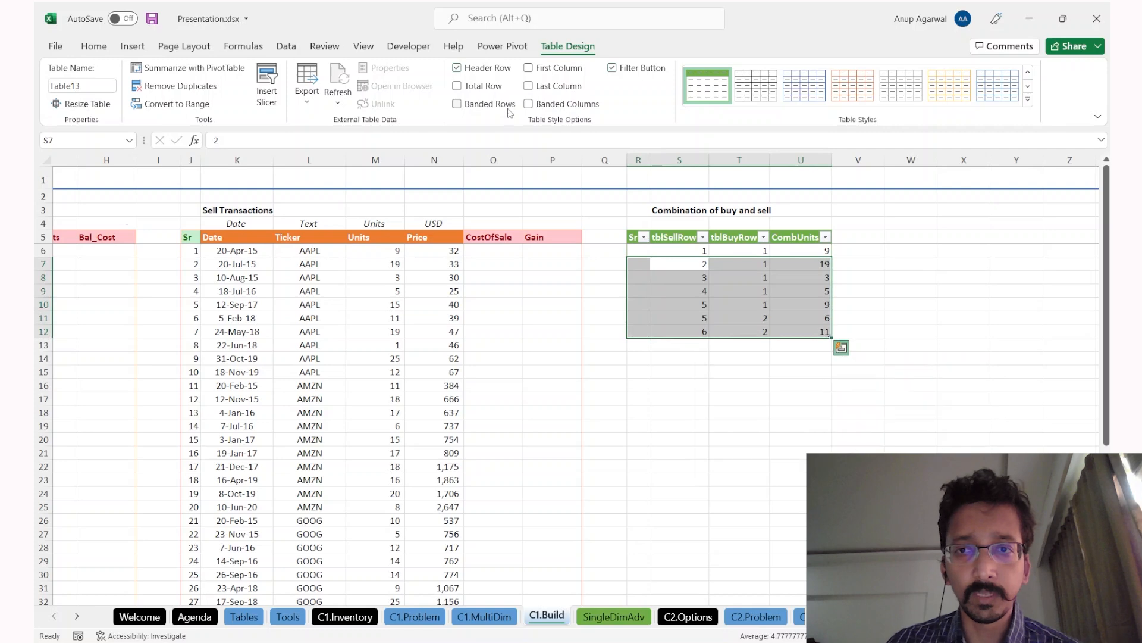
{"action": "key", "text": "Escape"}
{"action": "key", "text": "Up"}
{"action": "key", "text": "shift+space"}
{"action": "key", "text": "Down"}
{"action": "key", "text": "ctrl+shift+Down"}
{"action": "key", "text": "shift+space"}
{"action": "key", "text": "ctrl+minus"}
{"action": "key", "text": "Up"}
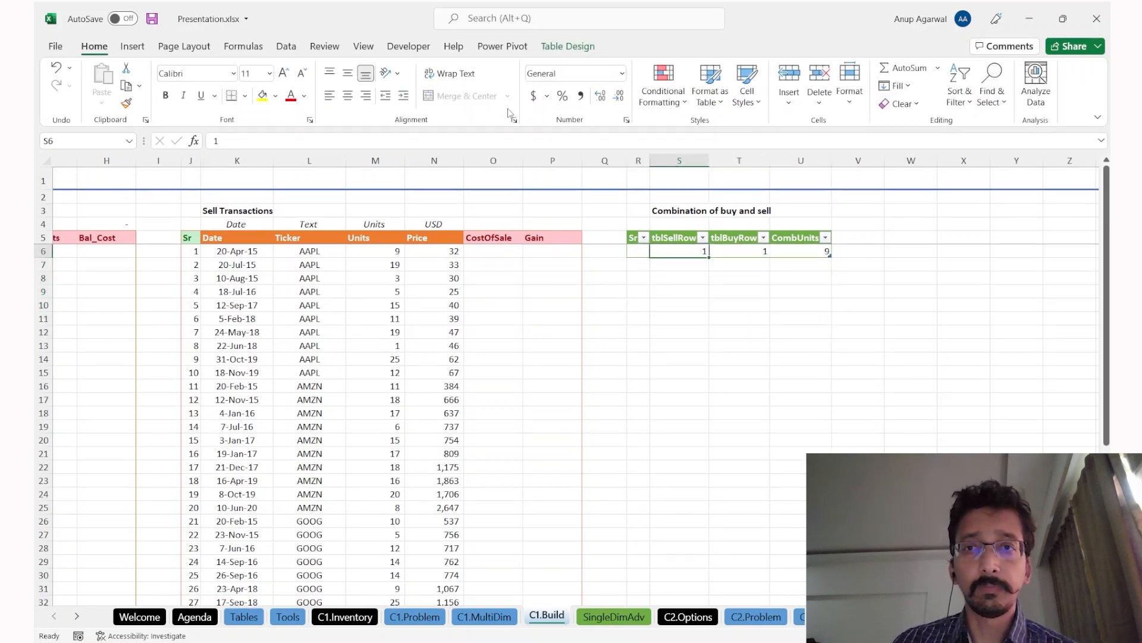
{"action": "key", "text": "ctrl+Right"}
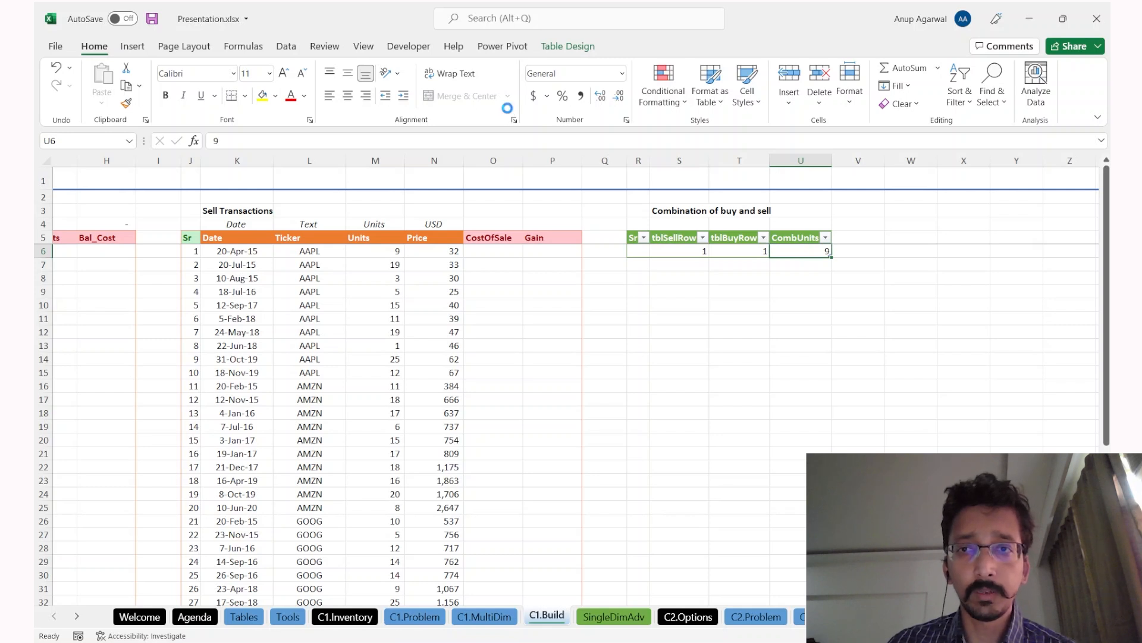
{"action": "key", "text": "ctrl+z"}
Step: Delete table rows 9–12, leaving three data rows with CombUnits 9, 19 and 3
{"action": "key", "text": "Down"}
{"action": "key", "text": "Down"}
{"action": "key", "text": "ctrl+shift+Down"}
{"action": "key", "text": "shift+space"}
{"action": "key", "text": "ctrl+minus"}
{"action": "key", "text": "Up"}
{"action": "key", "text": "Up"}
{"action": "key", "text": "Down"}
{"action": "key", "text": "Up"}
{"action": "key", "text": "Up"}
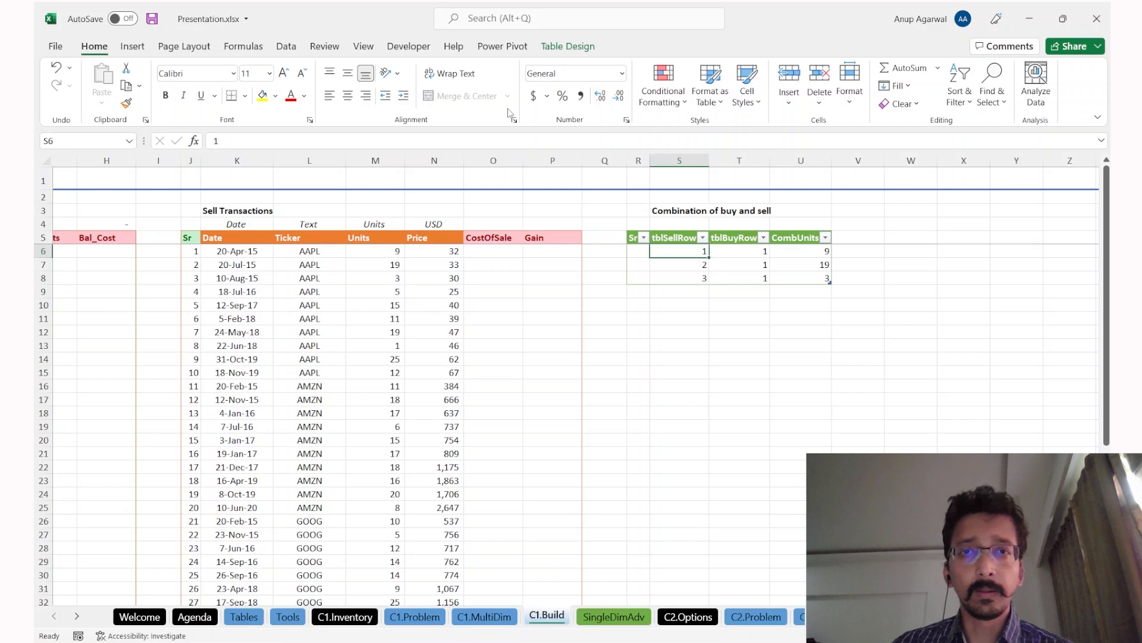
{"action": "key", "text": "Left"}
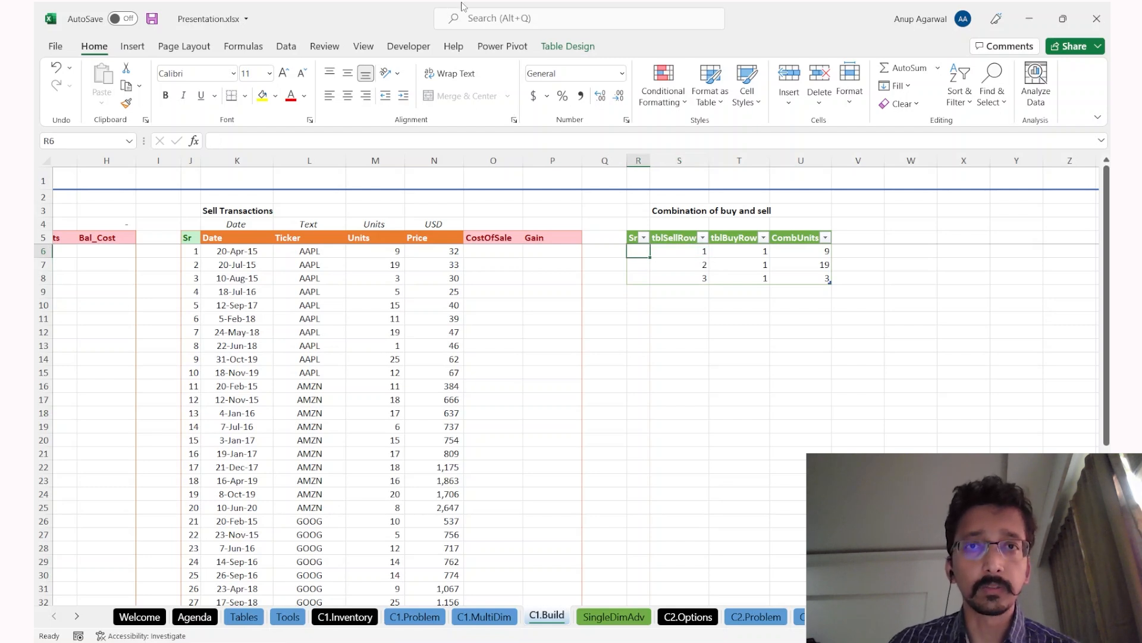
Step: Hide the filter arrows and number Sr with =ROW()-ROW(Table13[#Headers])
{"action": "left_click", "coordinate": [286, 46]}
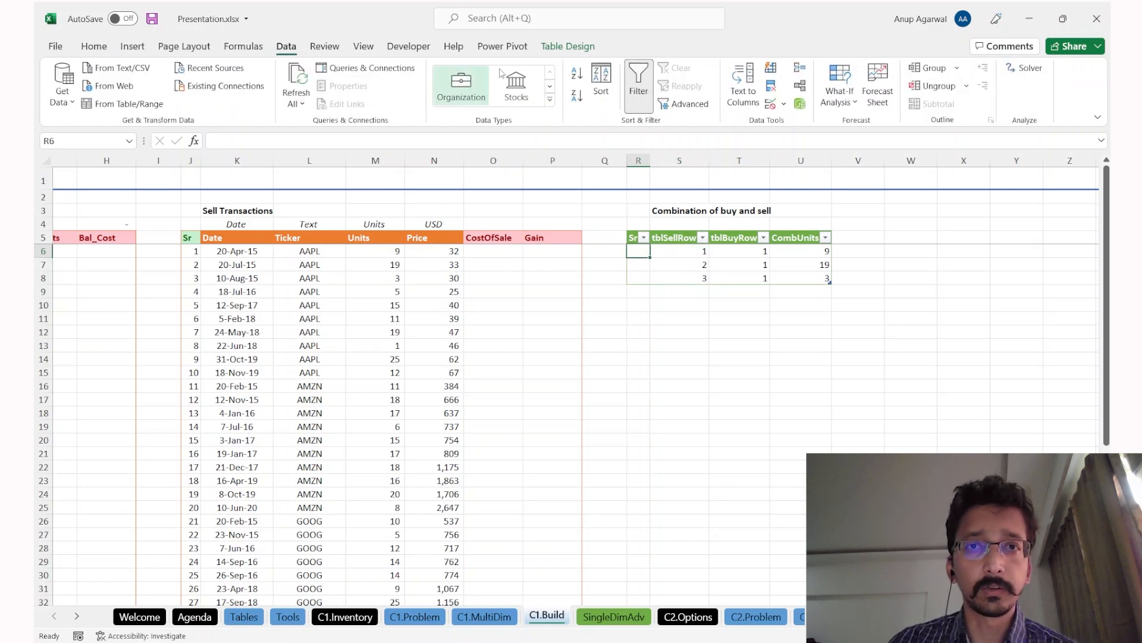
{"action": "left_click", "coordinate": [638, 86]}
{"action": "type", "text": "="}
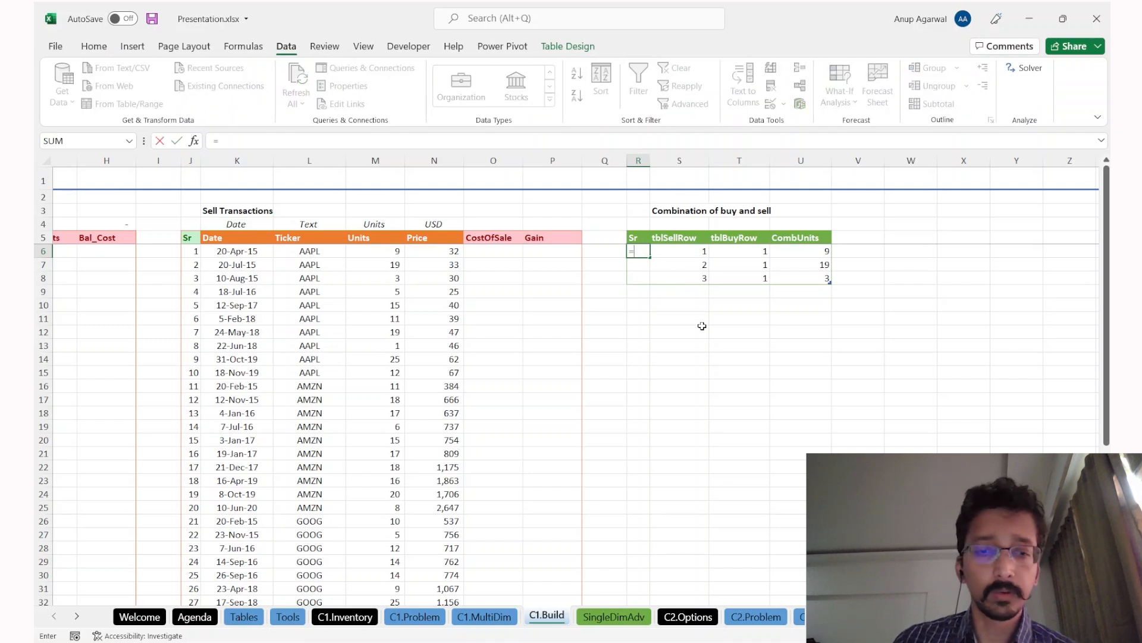
{"action": "type", "text": "row()-row("}
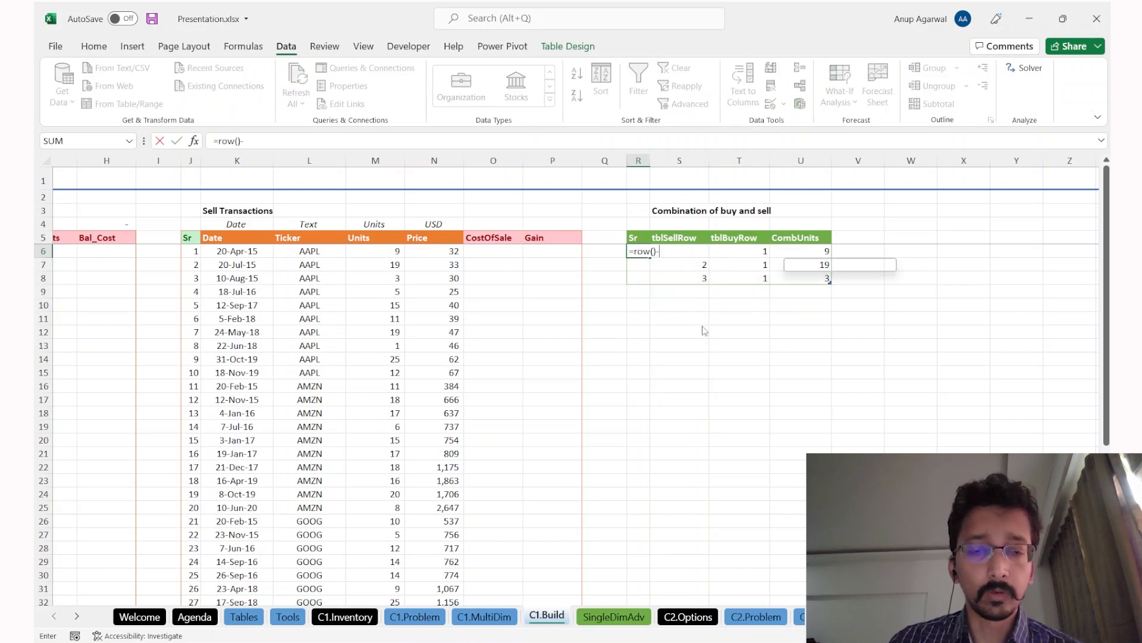
{"action": "key", "text": "Up"}
{"action": "type", "text": ")"}
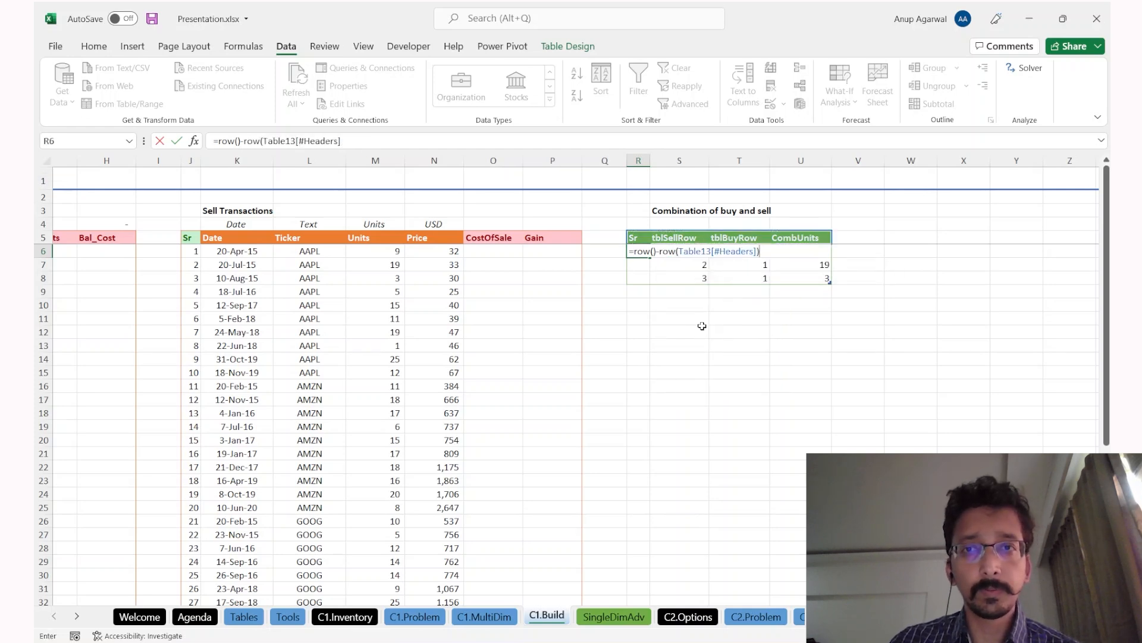
{"action": "key", "text": "Return"}
Step: Rename the table to tblComb
{"action": "left_click", "coordinate": [568, 46]}
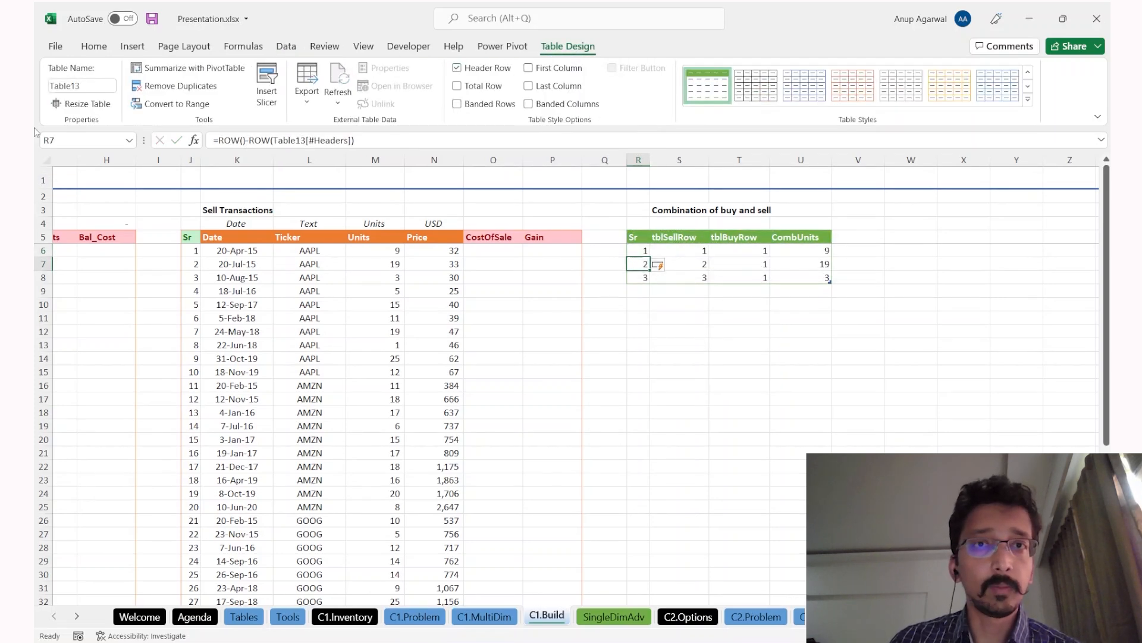
{"action": "left_click", "coordinate": [86, 86]}
{"action": "type", "text": "tblComb"}
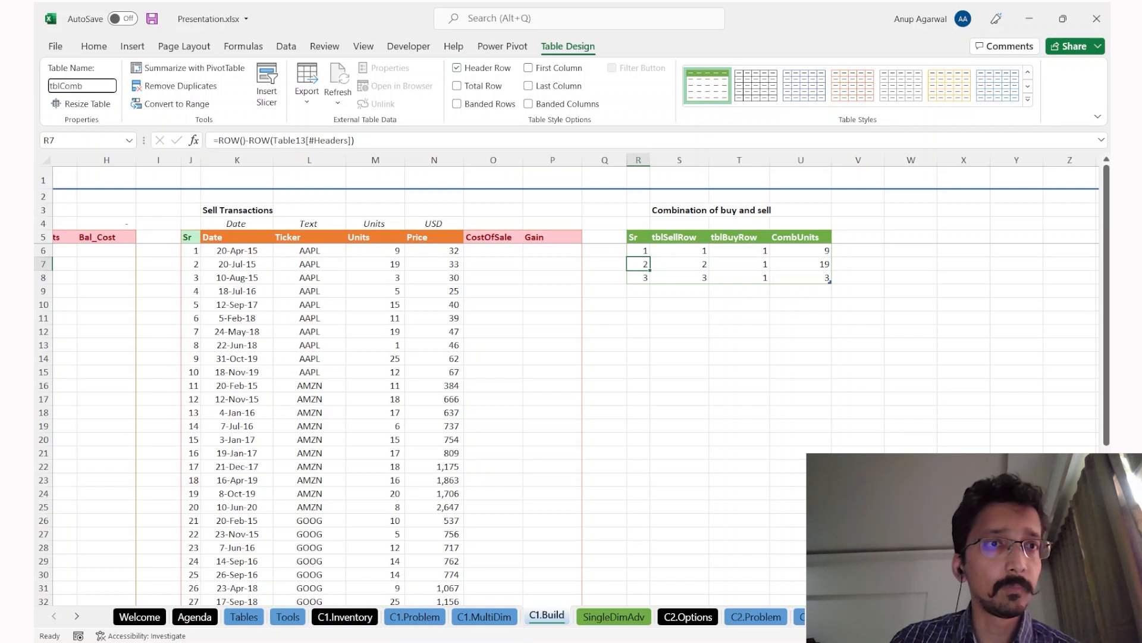
{"action": "key", "text": "Return"}
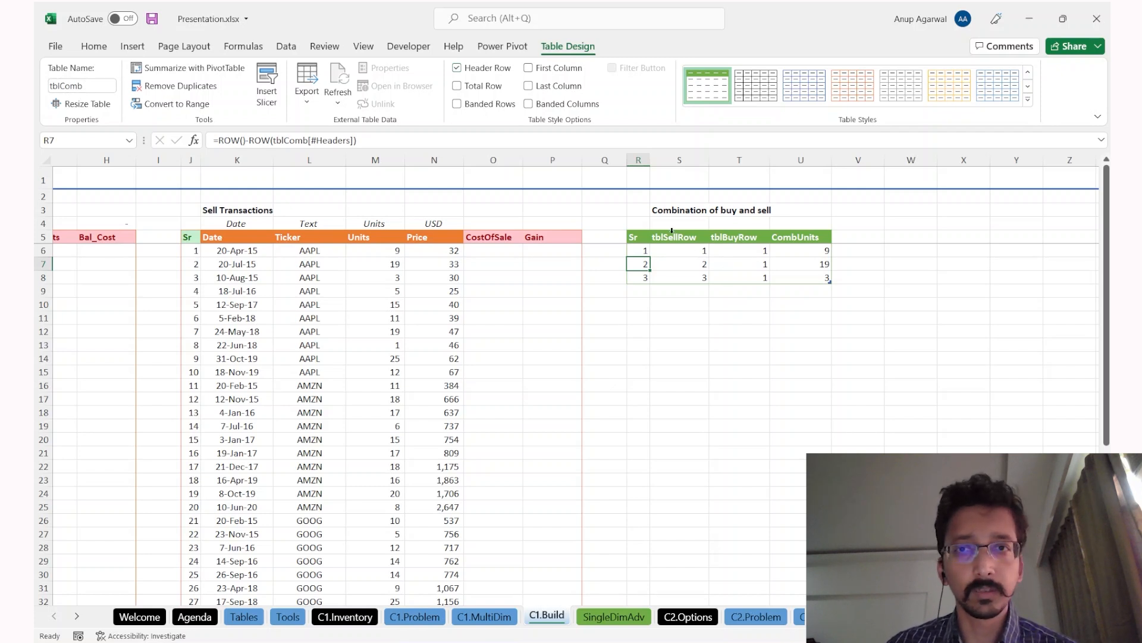
Step: Clear the three tblSellRow values and start an =IF formula in the first tblSellRow cell
{"action": "key", "text": "Right"}
{"action": "key", "text": "Up"}
{"action": "key", "text": "Up"}
{"action": "key", "text": "Down"}
{"action": "key", "text": "shift+Down"}
{"action": "key", "text": "shift+Down"}
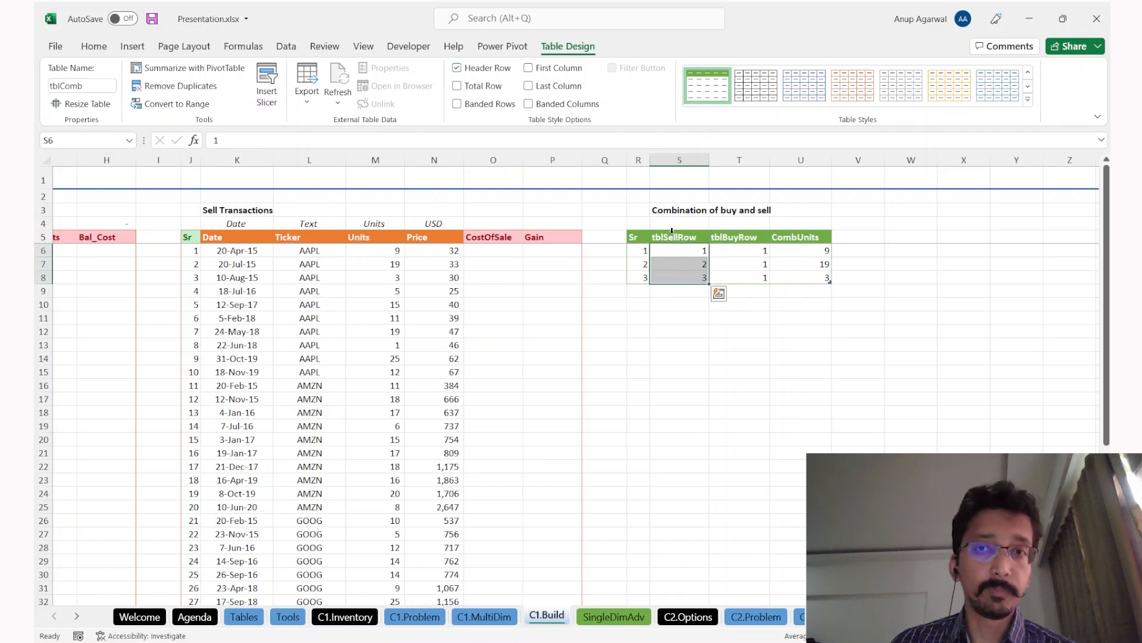
{"action": "key", "text": "Delete"}
{"action": "key", "text": "shift+Up"}
{"action": "key", "text": "shift+Up"}
{"action": "type", "text": "=if"}
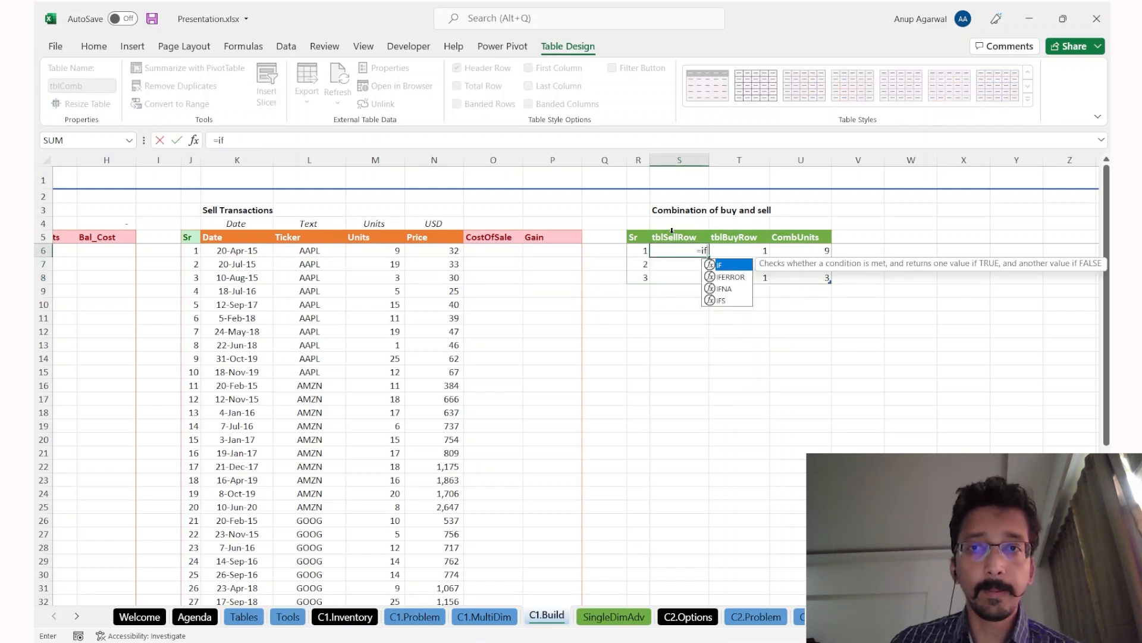
{"action": "key", "text": "Tab"}
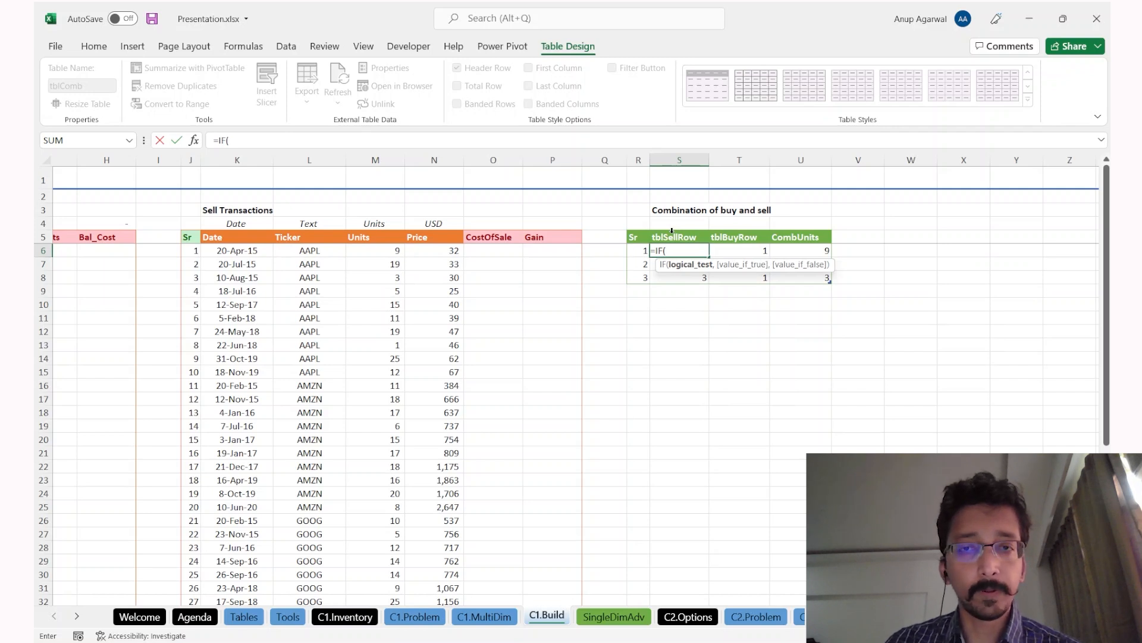
{"action": "key", "text": "Escape"}
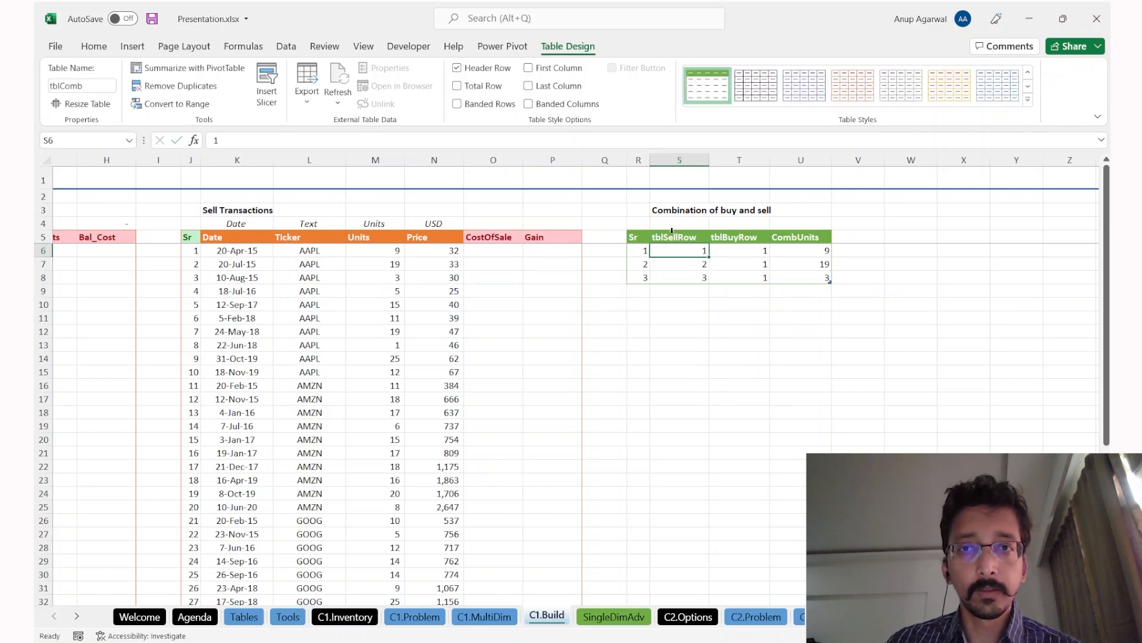
{"action": "left_click_drag", "start_coordinate": [190, 250], "coordinate": [191, 467]}
{"action": "left_click", "coordinate": [245, 495]}
{"action": "scroll", "coordinate": [225, 458], "scroll_direction": "down", "scroll_amount": 4}
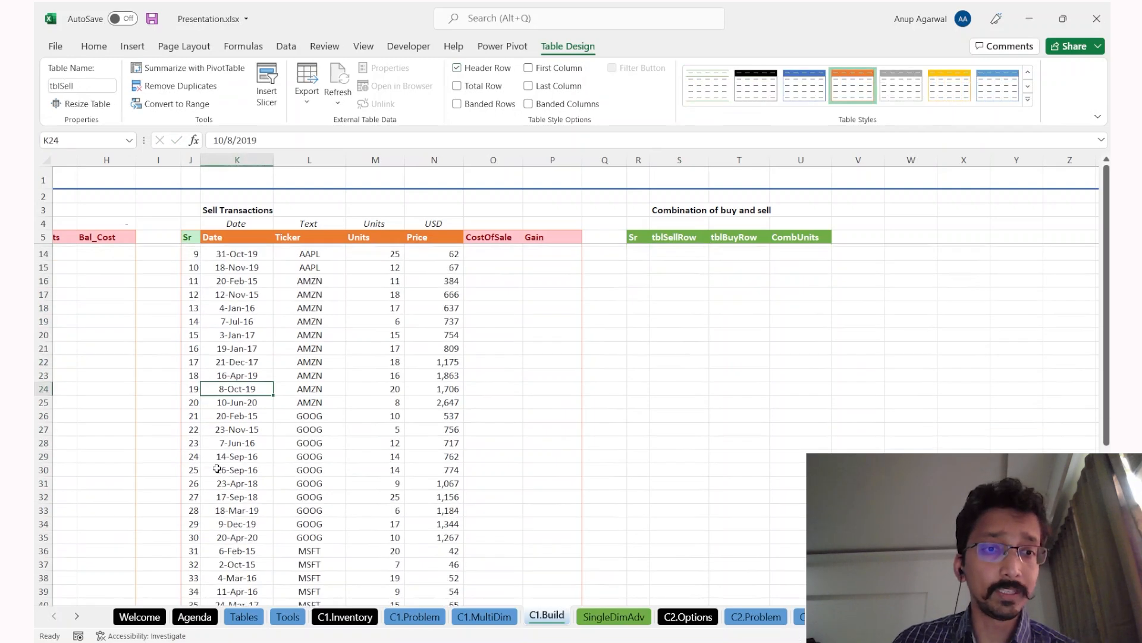
{"action": "scroll", "coordinate": [687, 254], "scroll_direction": "up", "scroll_amount": 4}
{"action": "left_click_drag", "start_coordinate": [680, 251], "coordinate": [682, 421]}
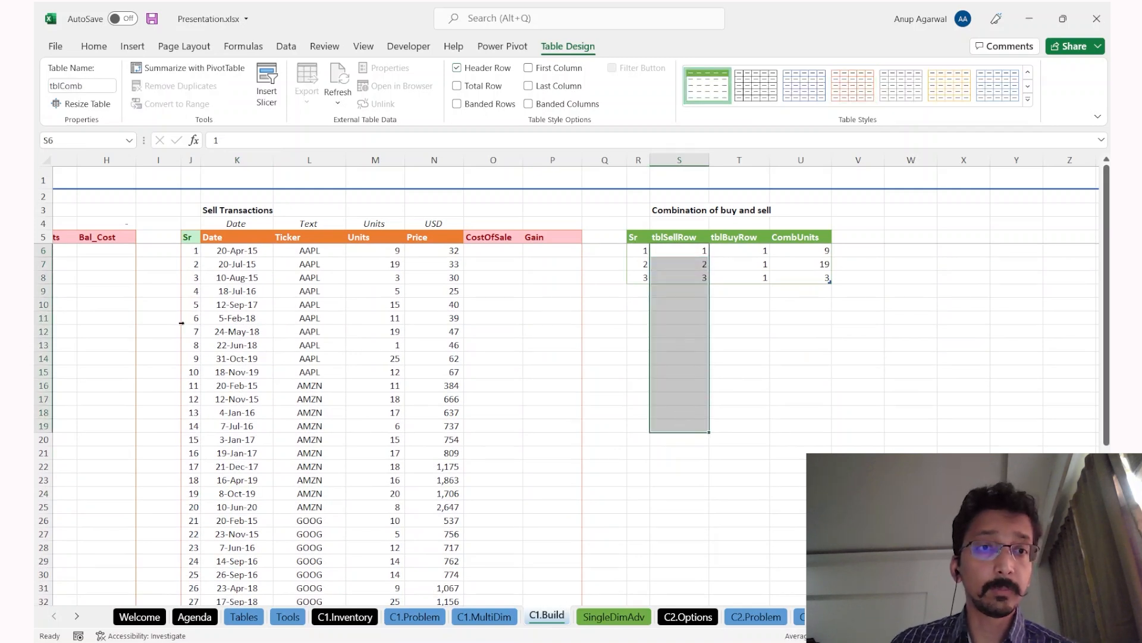
{"action": "left_click_drag", "start_coordinate": [188, 315], "coordinate": [195, 385]}
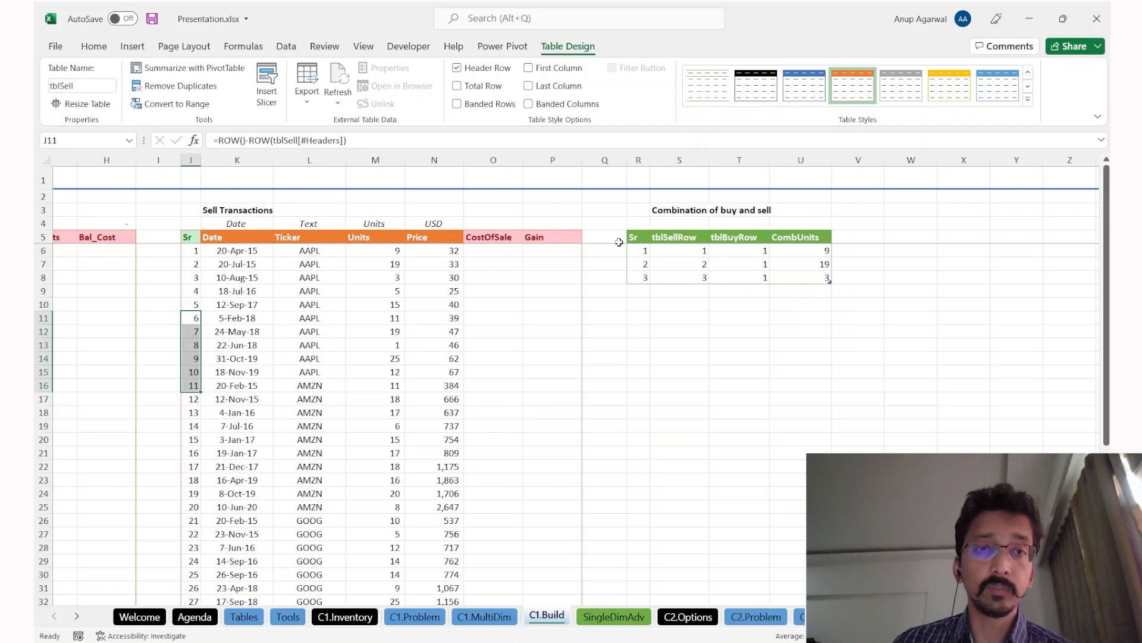
{"action": "key", "text": "ctrl+Page_Up"}
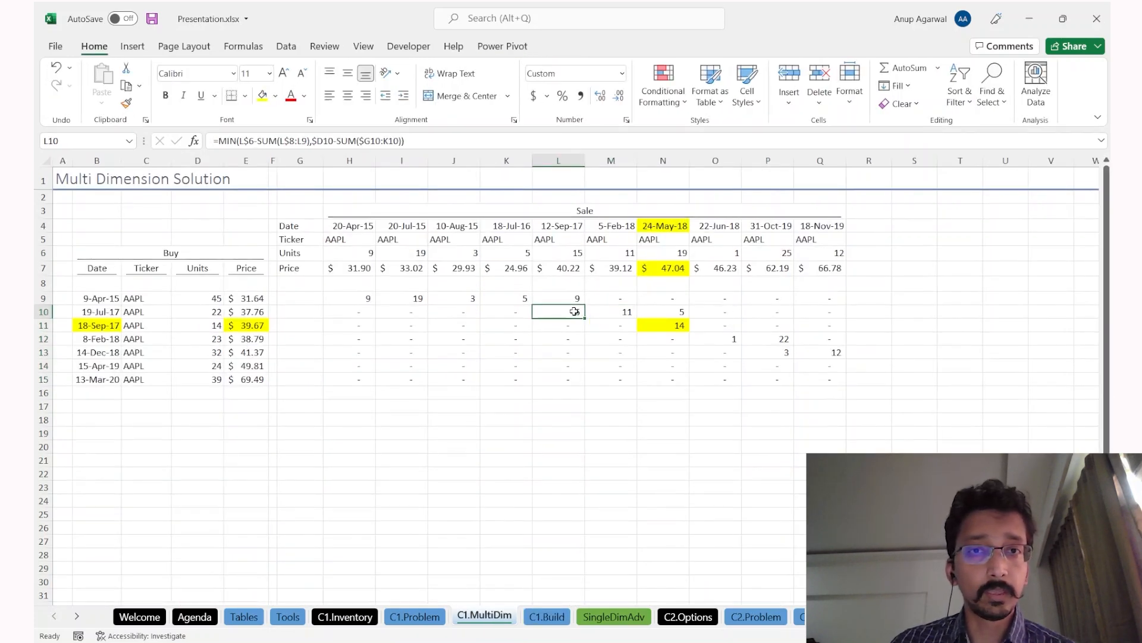
{"action": "left_click", "coordinate": [669, 311]}
{"action": "left_click_drag", "start_coordinate": [560, 300], "coordinate": [560, 313]}
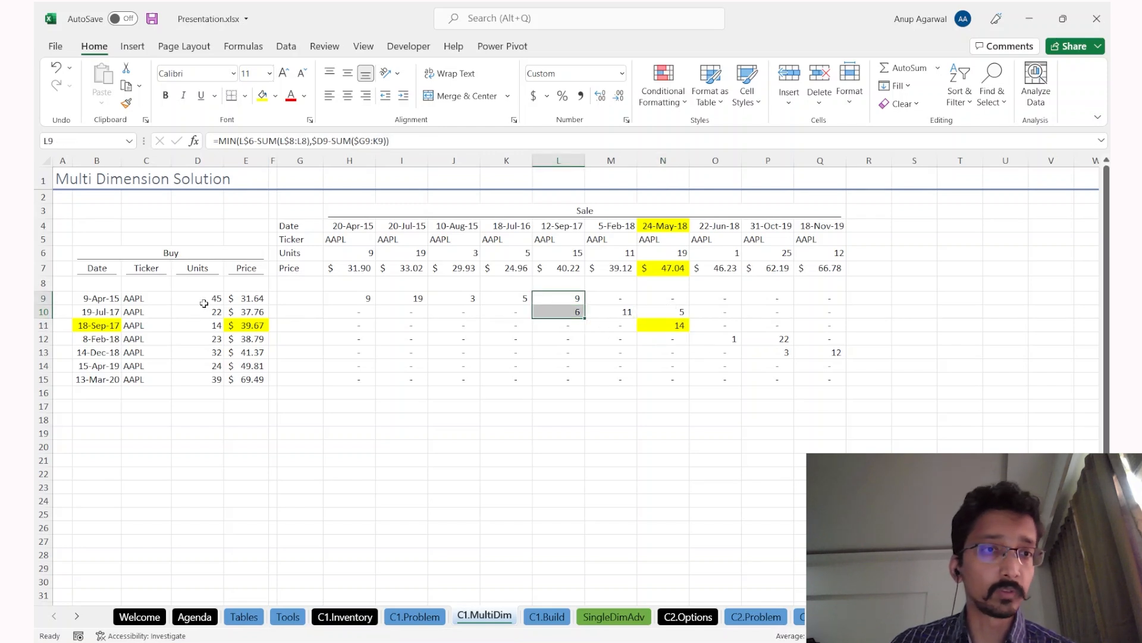
{"action": "left_click", "coordinate": [125, 299]}
{"action": "key", "text": "shift+space"}
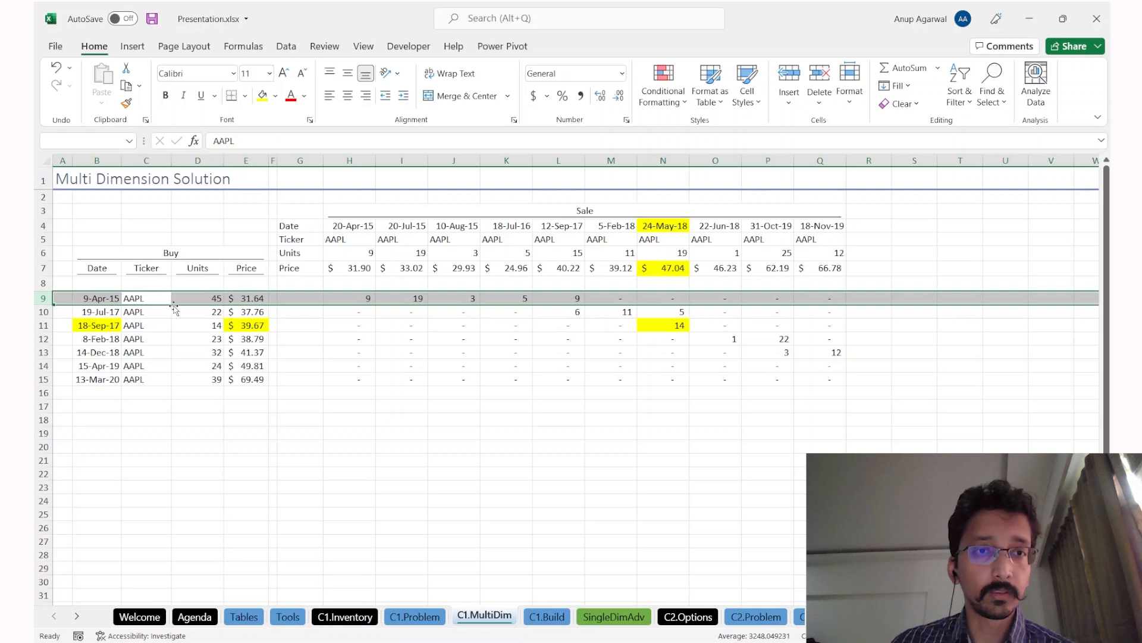
{"action": "left_click_drag", "start_coordinate": [174, 309], "coordinate": [167, 315]}
{"action": "key", "text": "shift+space"}
{"action": "key", "text": "ctrl+Page_Down"}
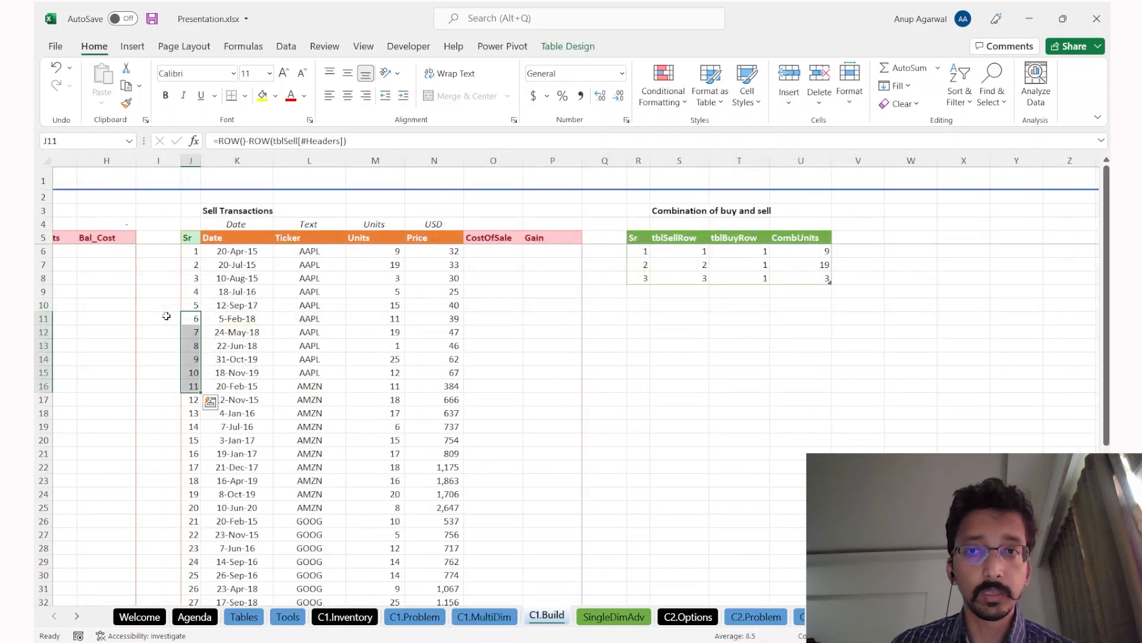
{"action": "left_click", "coordinate": [685, 251]}
{"action": "type", "text": "=if"}
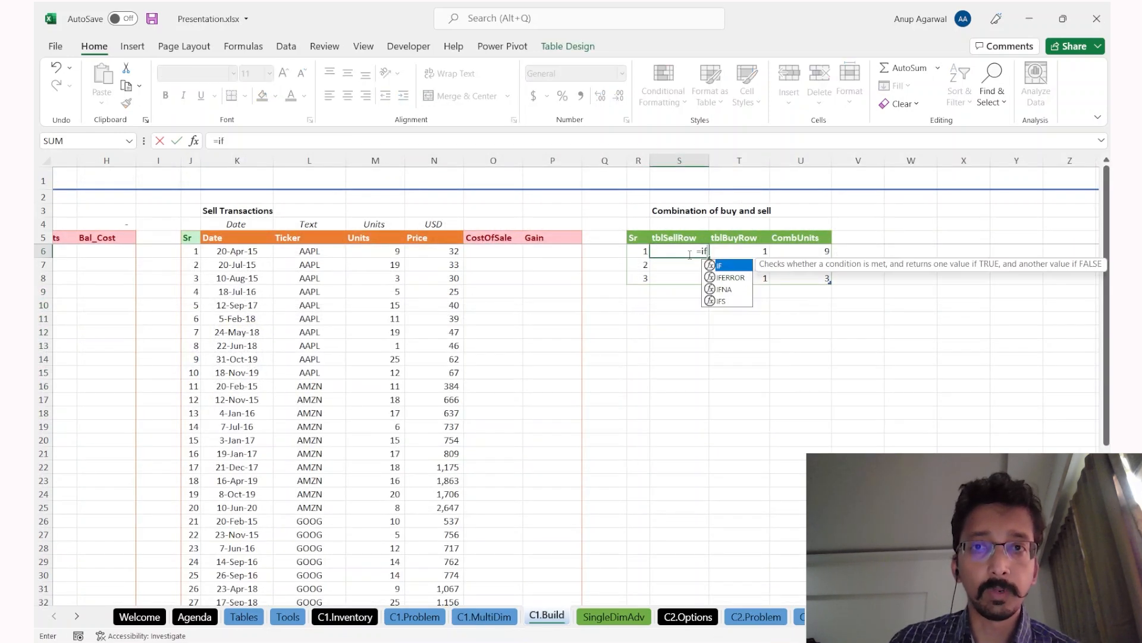
{"action": "key", "text": "Tab"}
{"action": "key", "text": "Left"}
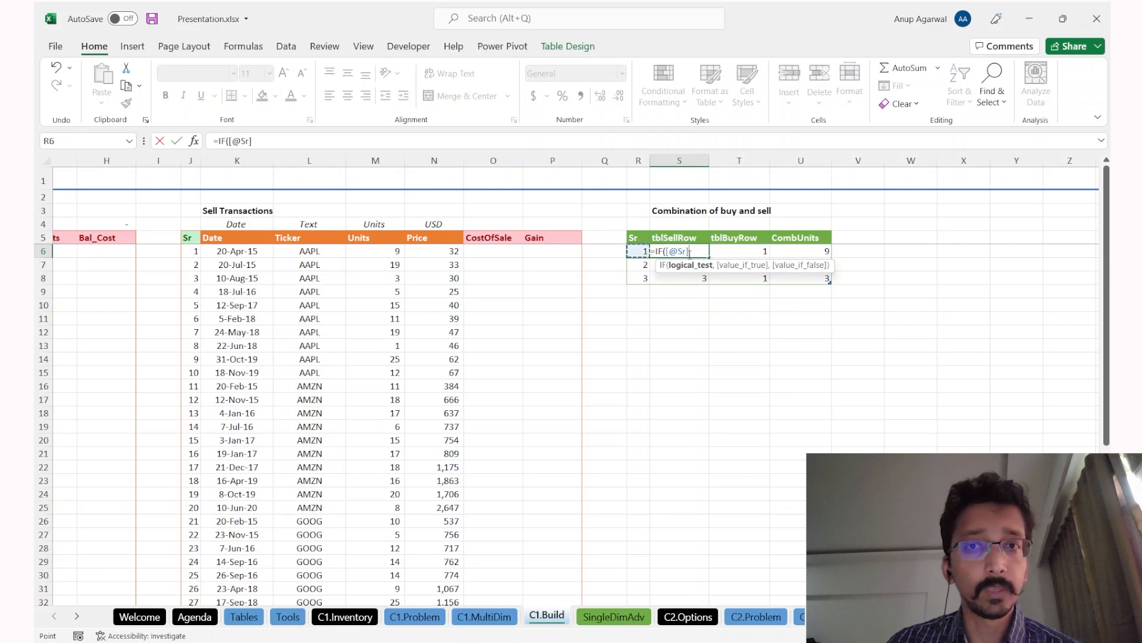
{"action": "type", "text": "=1"}
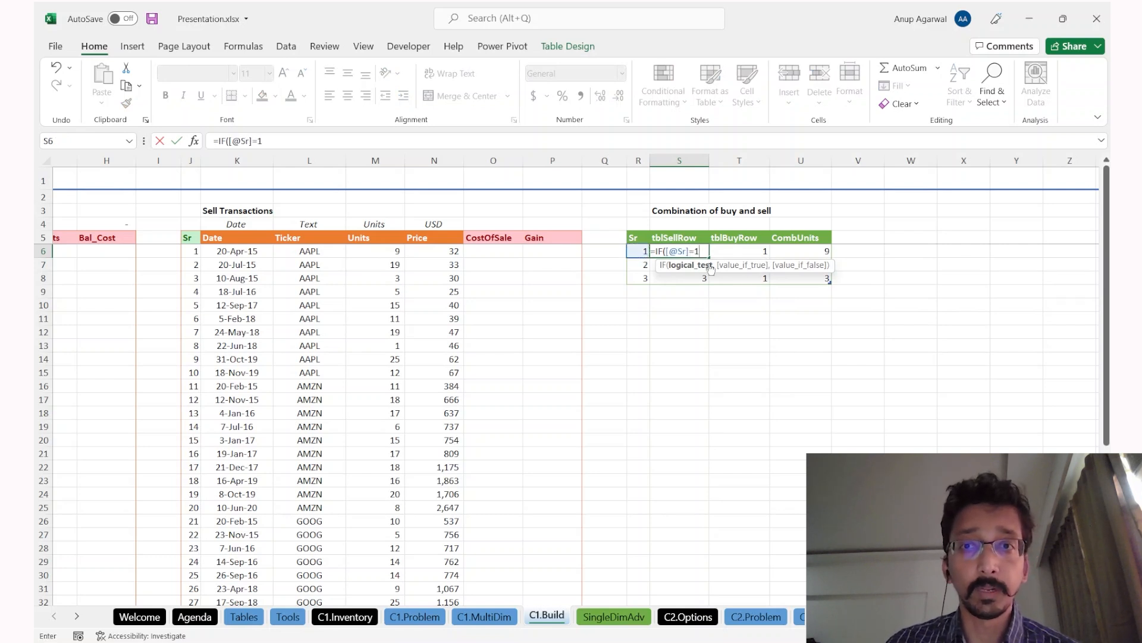
{"action": "type", "text": ","}
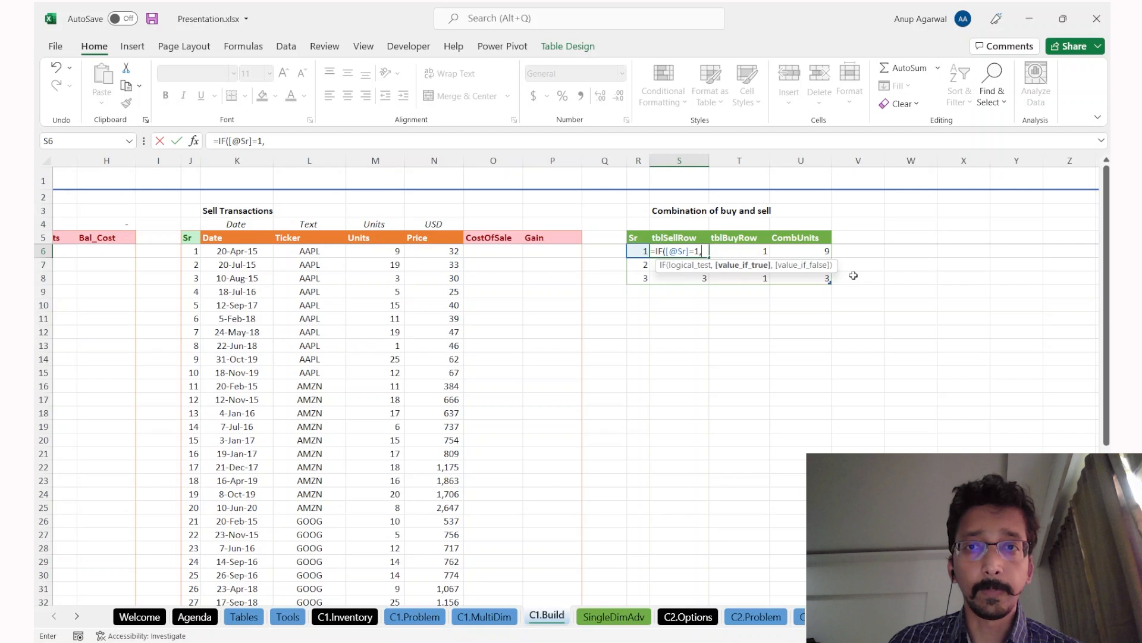
{"action": "type", "text": "1,"}
{"action": "type", "text": ")"}
{"action": "key", "text": "Return"}
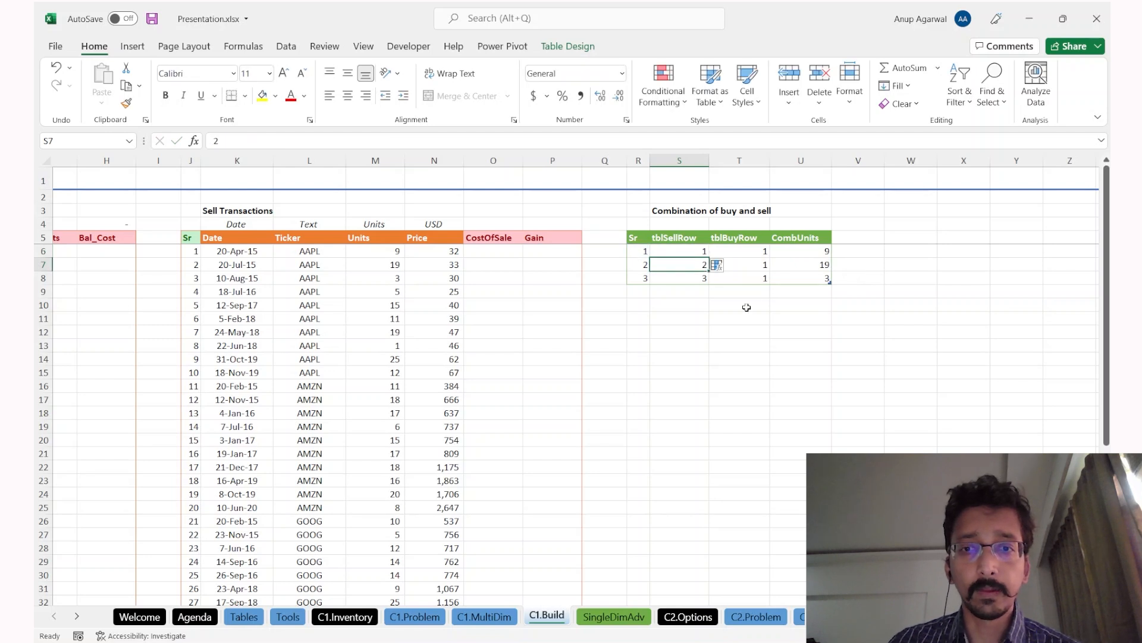
Step: Review the S6 IF formula text in the formula bar, leaving it unchanged
{"action": "mouse_move", "coordinate": [366, 641]}
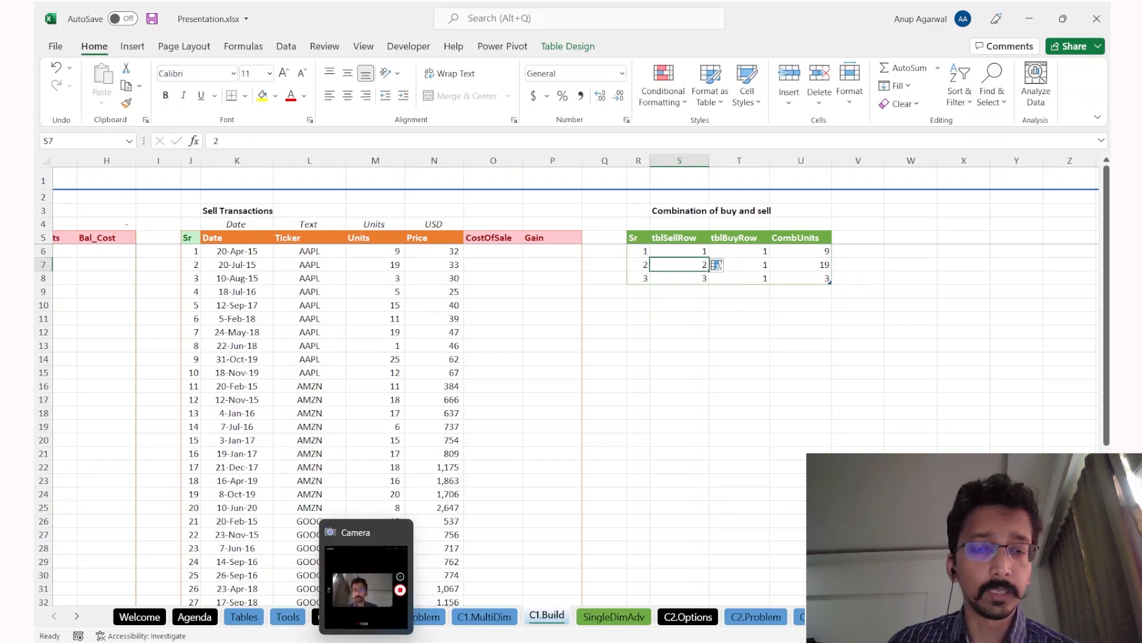
{"action": "left_click", "coordinate": [330, 359]}
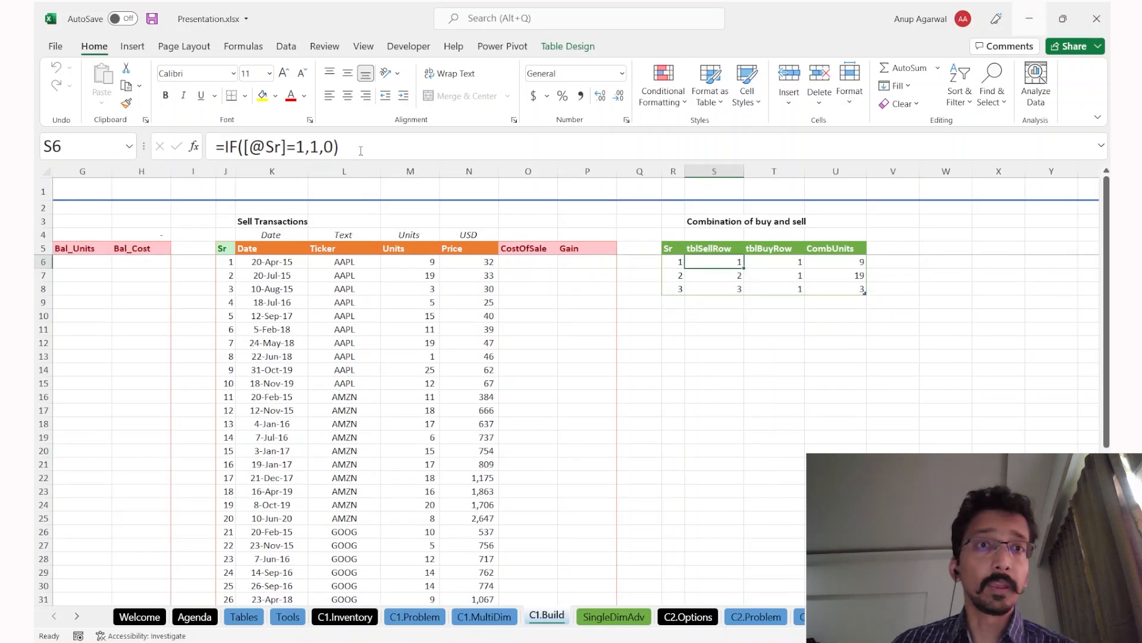
{"action": "left_click_drag", "start_coordinate": [361, 151], "coordinate": [217, 147]}
{"action": "key", "text": "Escape"}
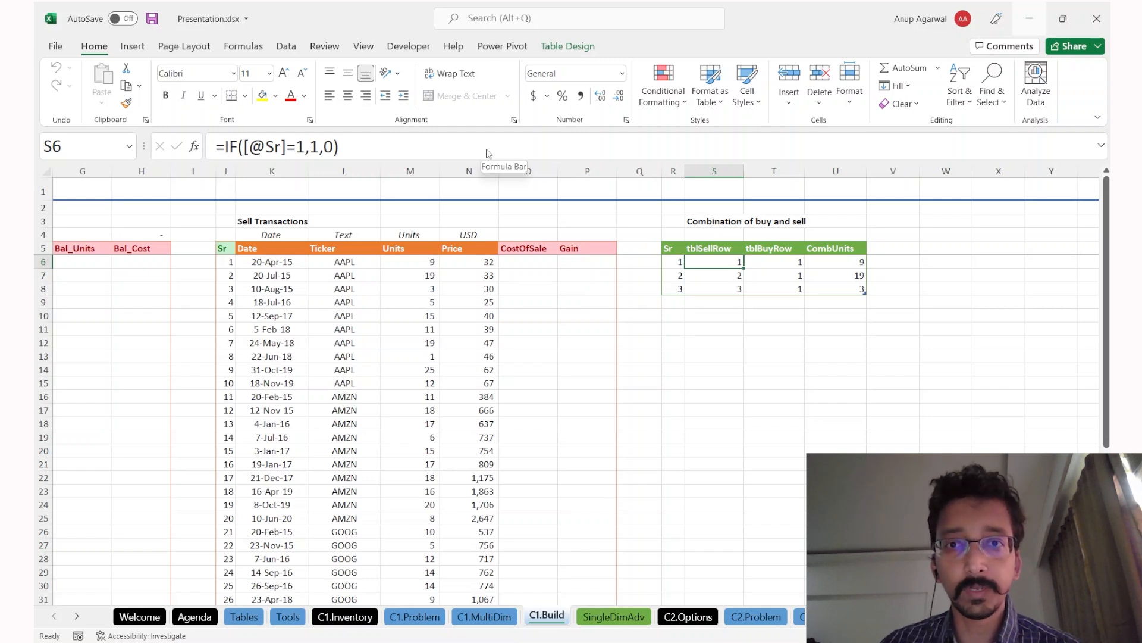
Step: Clear the tblSellRow, tblBuyRow and CombUnits values in S6:U8
{"action": "key", "text": "Left"}
{"action": "key", "text": "Right"}
{"action": "key", "text": "Down"}
{"action": "key", "text": "Up"}
{"action": "key", "text": "ctrl+shift+Right"}
{"action": "key", "text": "ctrl+shift+Down"}
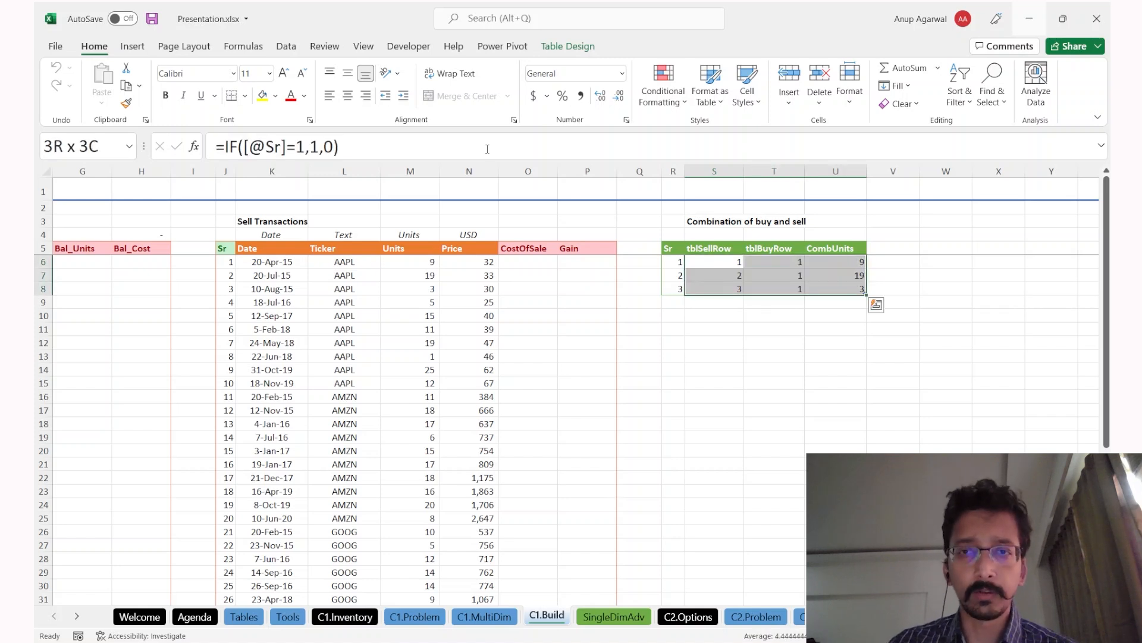
{"action": "key", "text": "Delete"}
{"action": "key", "text": "Left"}
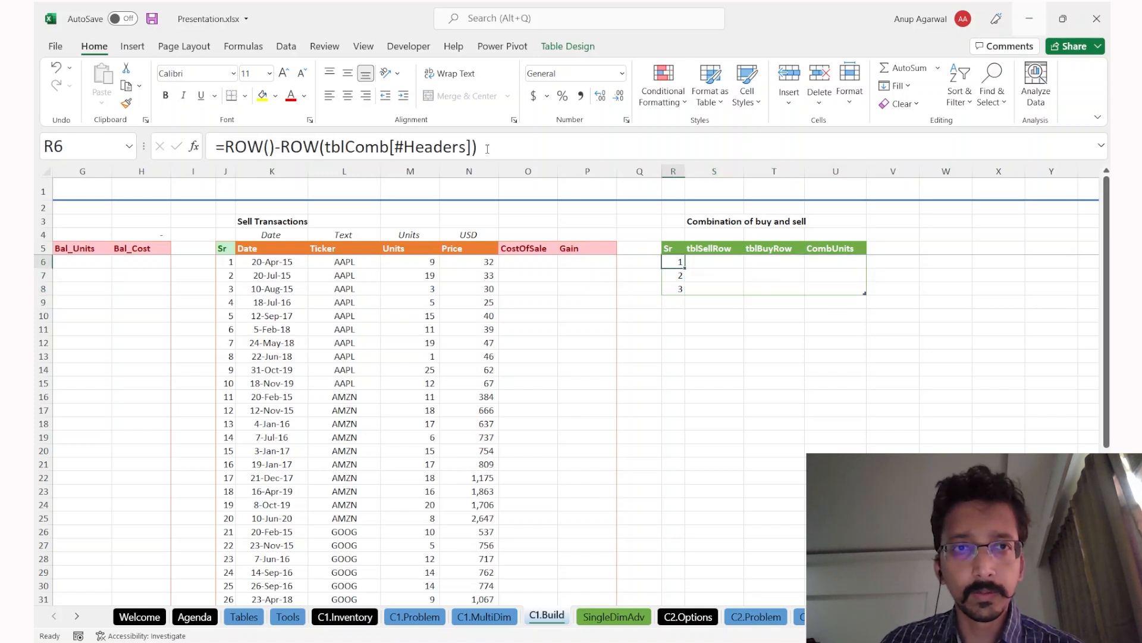
{"action": "left_click", "coordinate": [487, 149]}
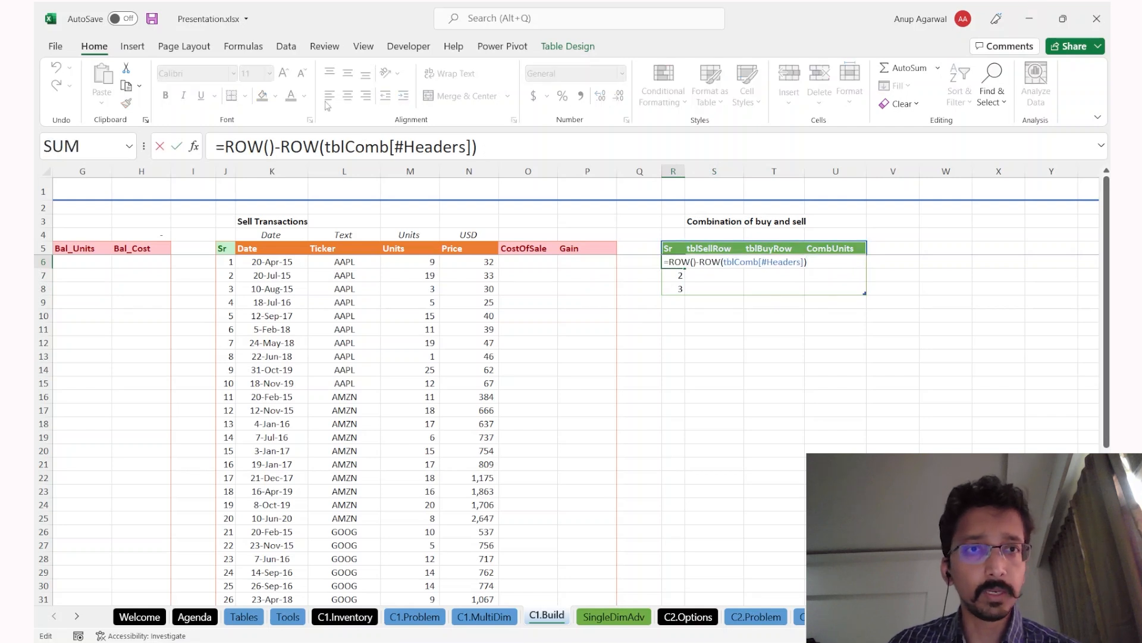
{"action": "key", "text": "Escape"}
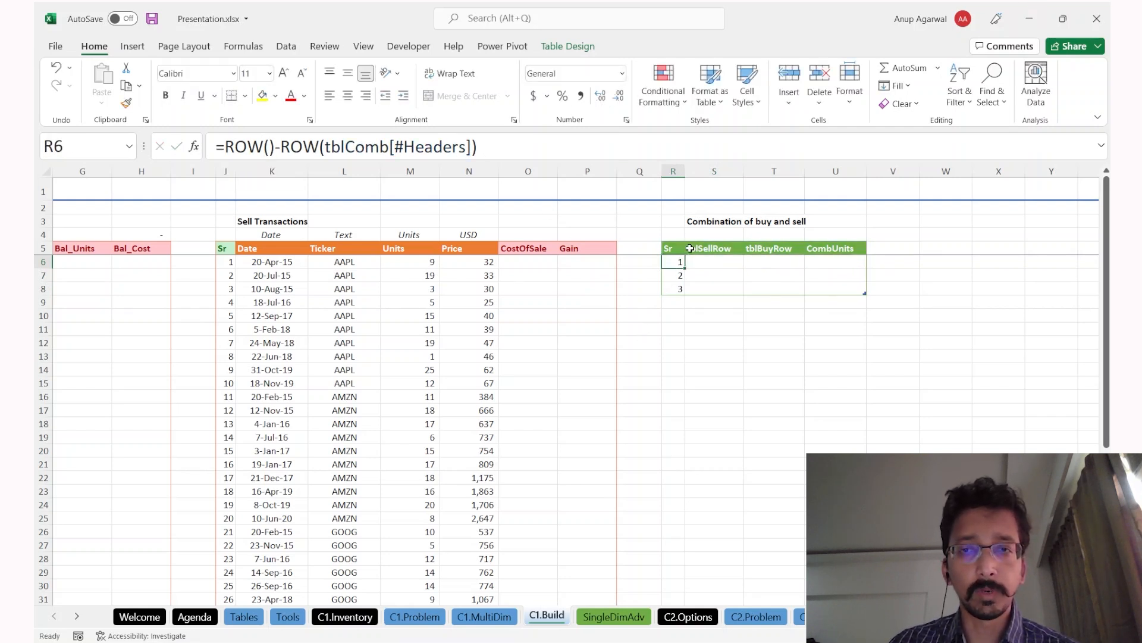
{"action": "key", "text": "Right"}
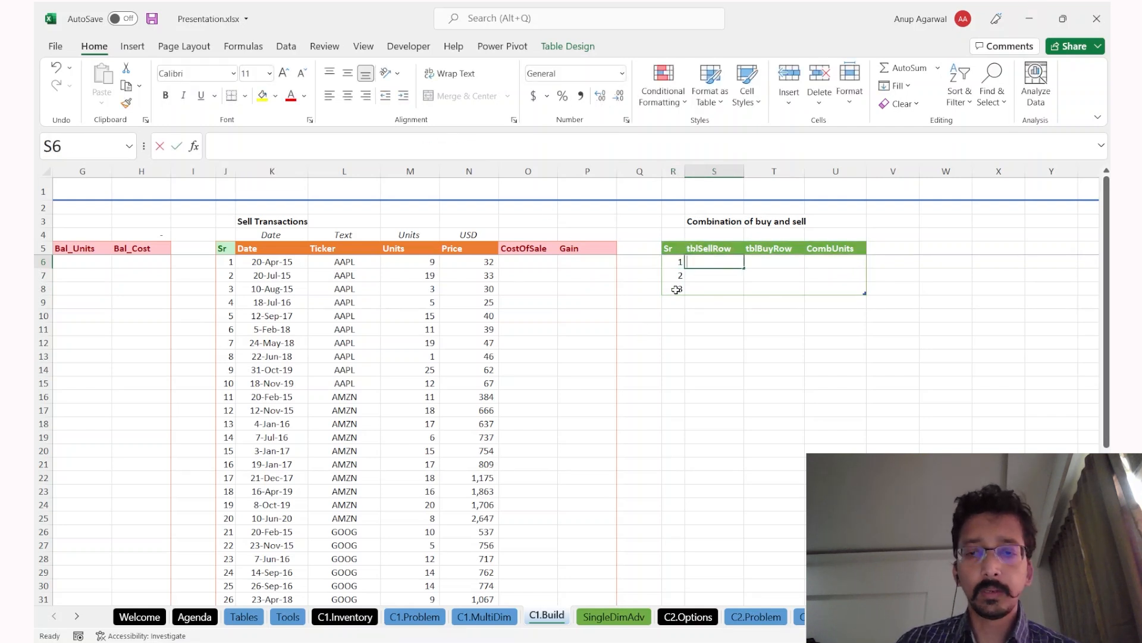
{"action": "type", "text": "=if"}
{"action": "key", "text": "Tab"}
{"action": "key", "text": "Left"}
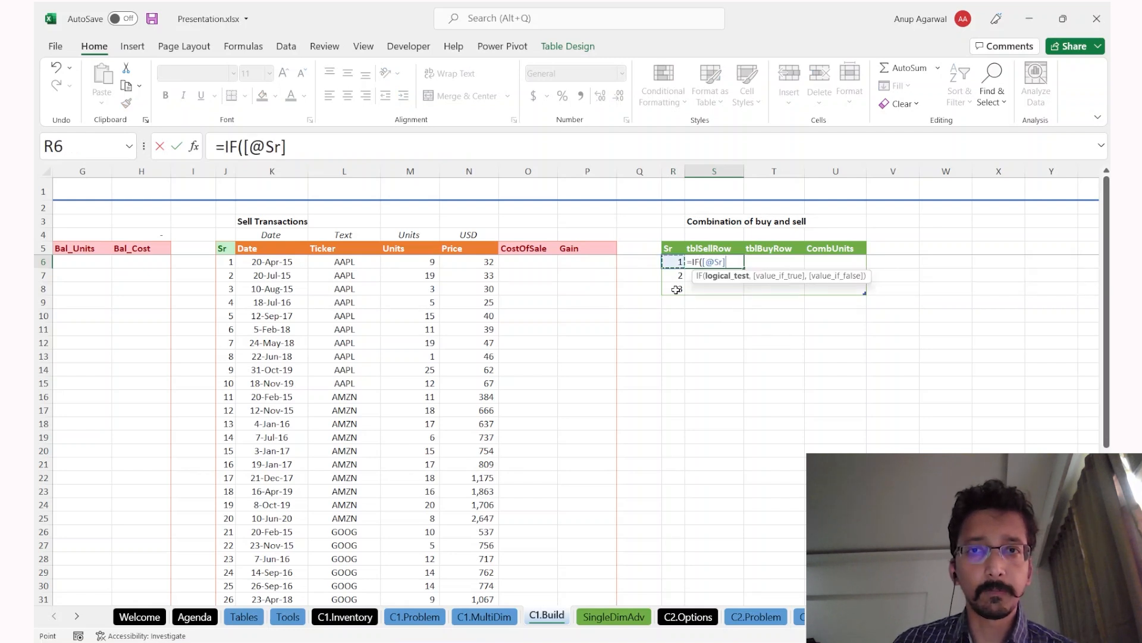
{"action": "type", "text": "=1,1,0"}
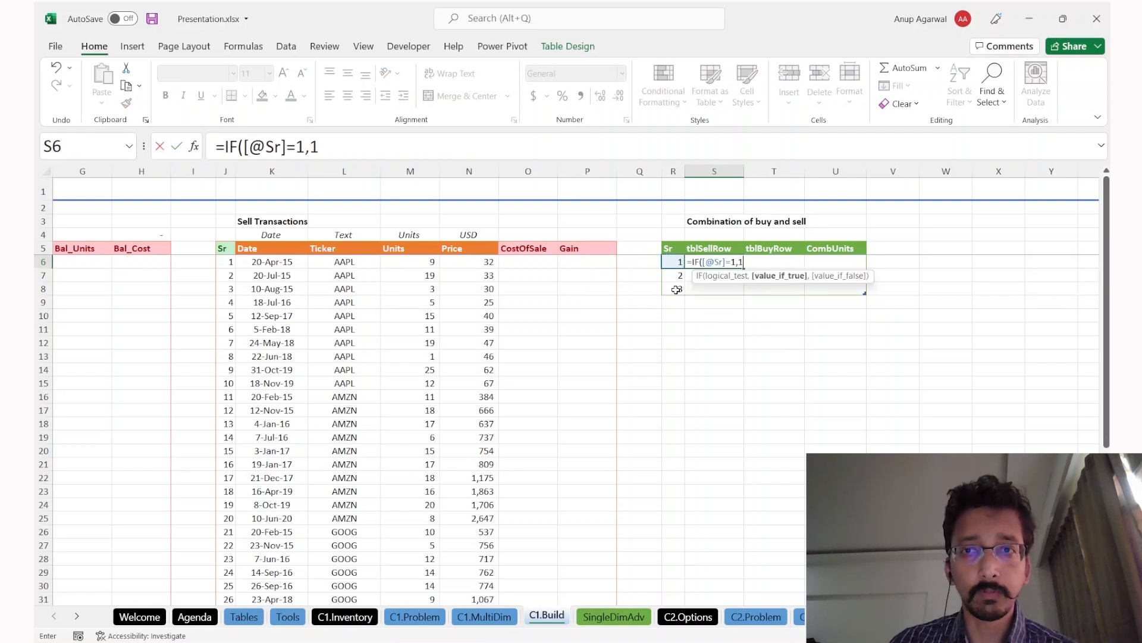
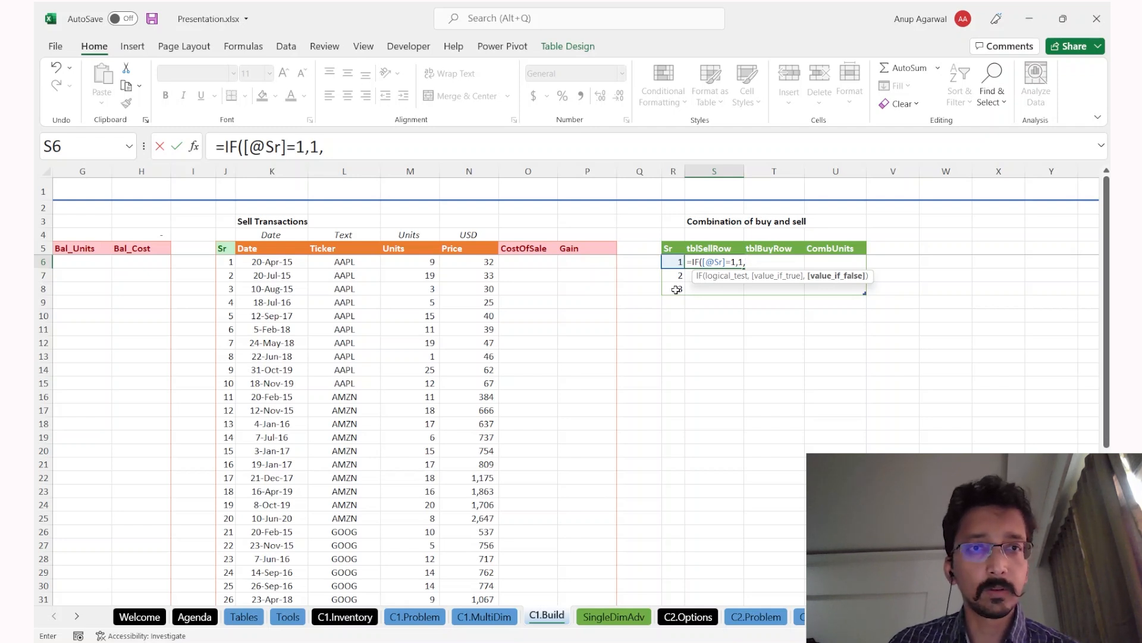
{"action": "type", "text": "0)"}
{"action": "key", "text": "Return"}
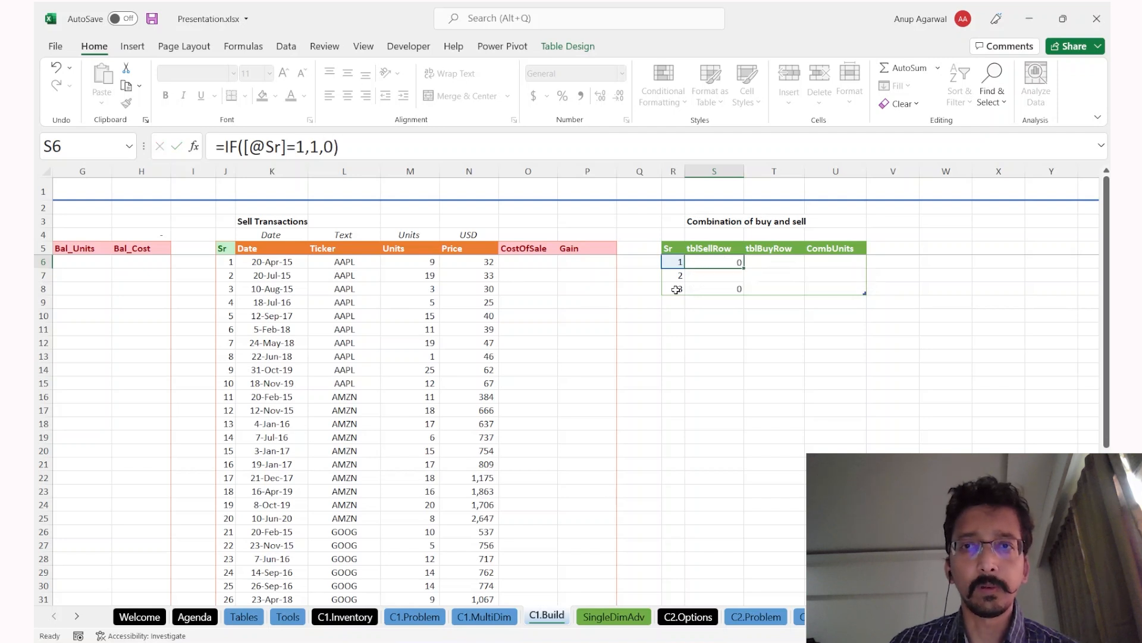
{"action": "key", "text": "Up"}
{"action": "key", "text": "Right"}
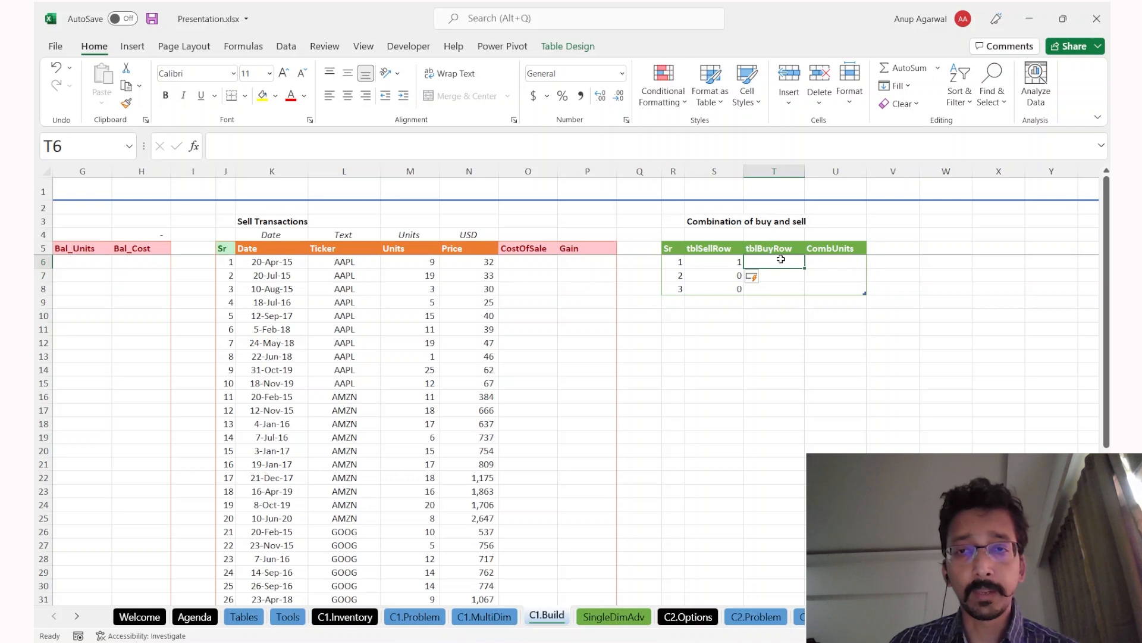
Step: Compare the tblBuyRow cells against the AAPL buy transactions, then select the tblBuyRow column
{"action": "left_click", "coordinate": [778, 280]}
{"action": "left_click", "coordinate": [777, 263]}
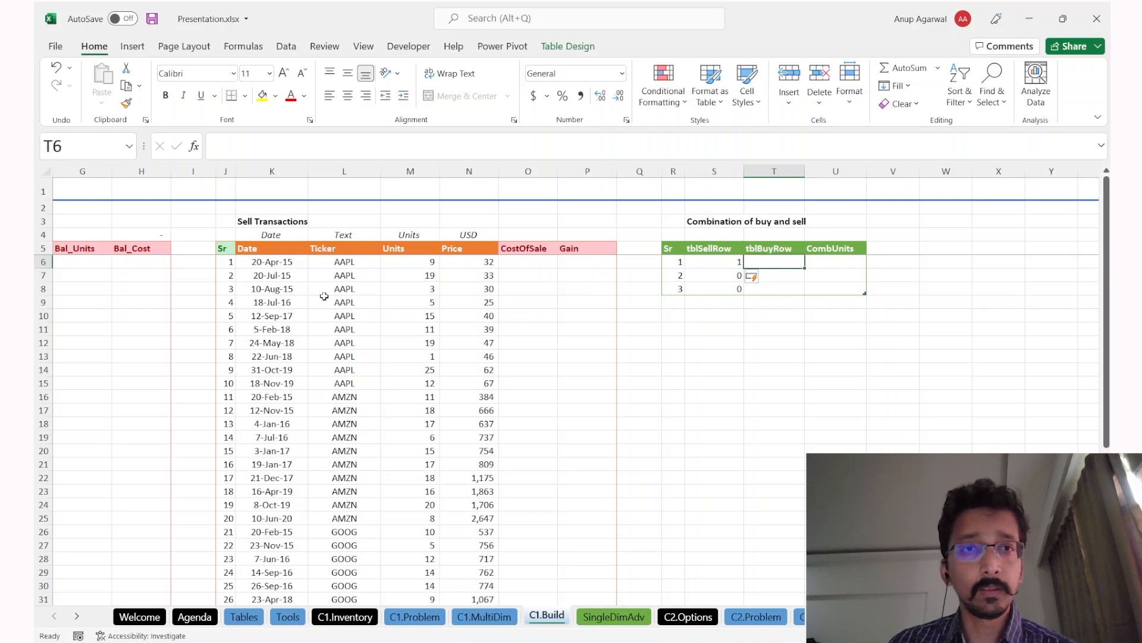
{"action": "scroll", "coordinate": [325, 296], "scroll_direction": "left", "scroll_amount": 5}
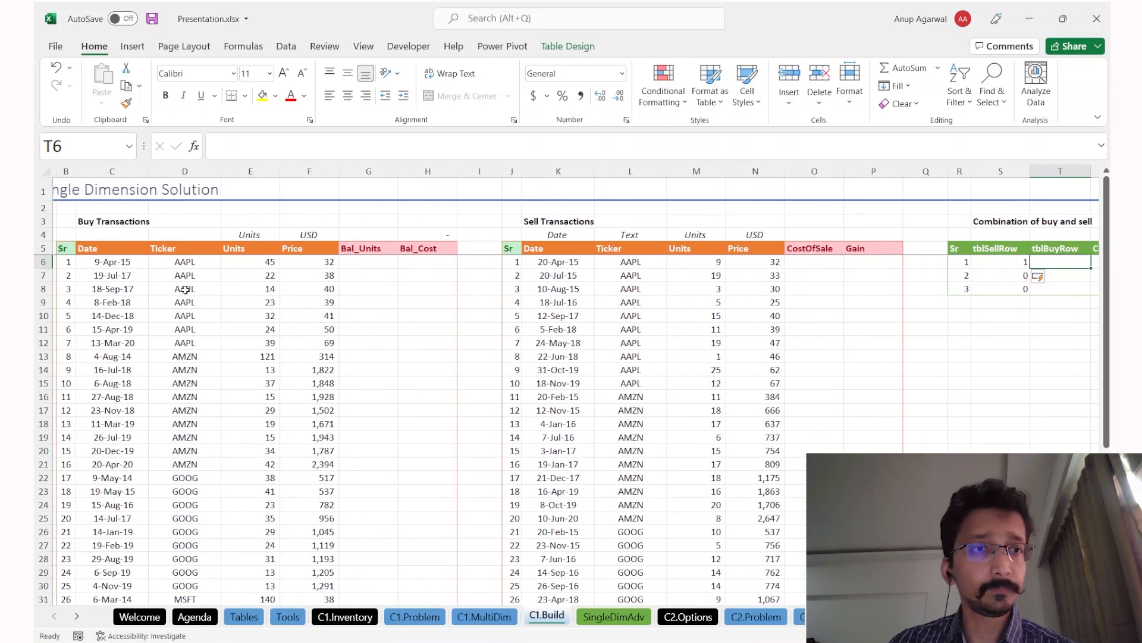
{"action": "left_click_drag", "start_coordinate": [155, 288], "coordinate": [185, 343]}
{"action": "scroll", "coordinate": [659, 332], "scroll_direction": "right", "scroll_amount": 6}
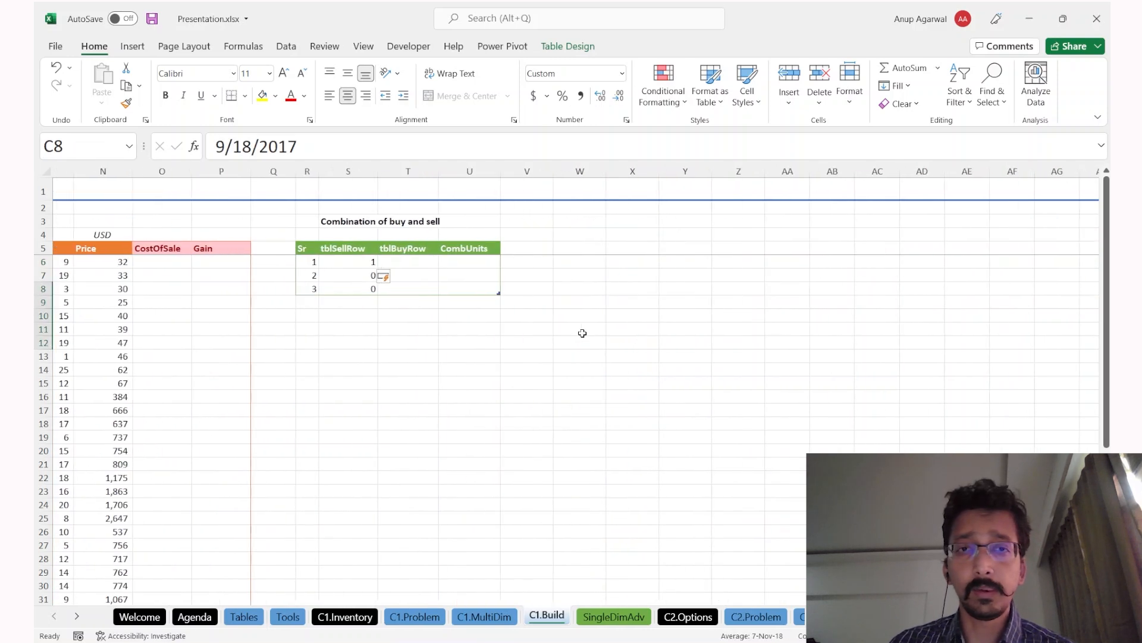
{"action": "left_click", "coordinate": [426, 265]}
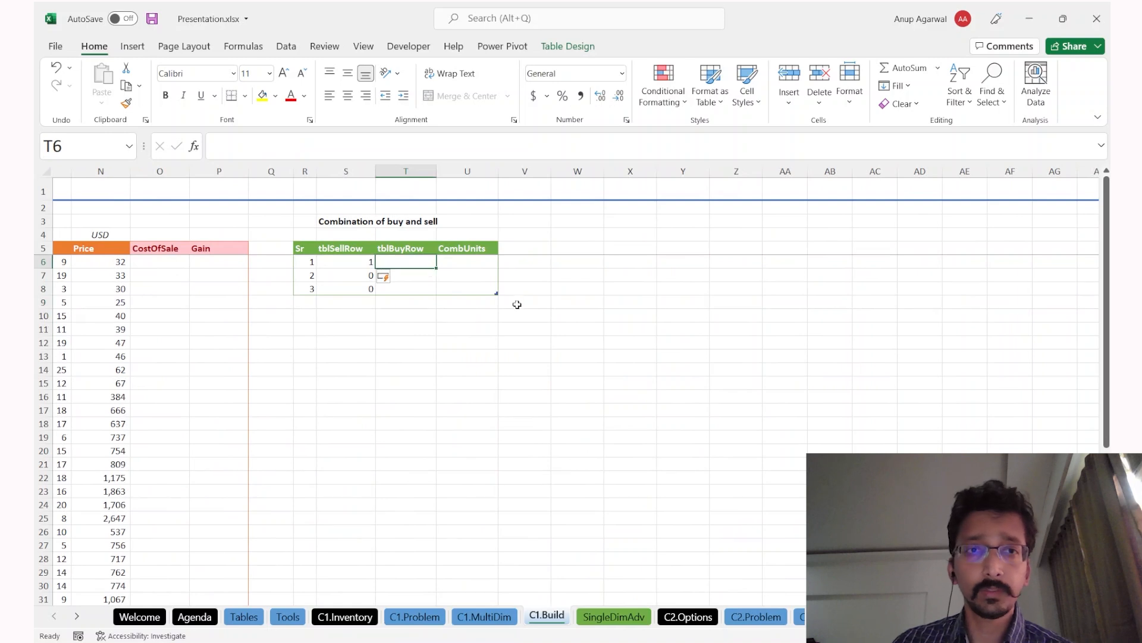
{"action": "scroll", "coordinate": [482, 309], "scroll_direction": "left", "scroll_amount": 3}
{"action": "left_click_drag", "start_coordinate": [140, 264], "coordinate": [143, 290]}
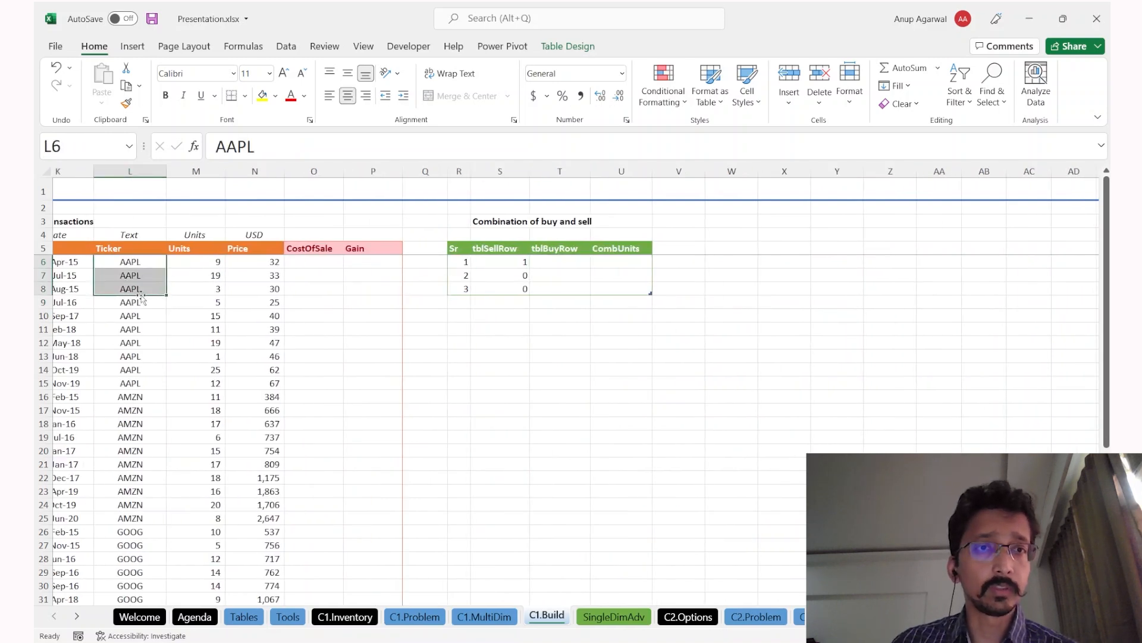
{"action": "scroll", "coordinate": [142, 292], "scroll_direction": "left", "scroll_amount": 2}
{"action": "left_click", "coordinate": [642, 172]}
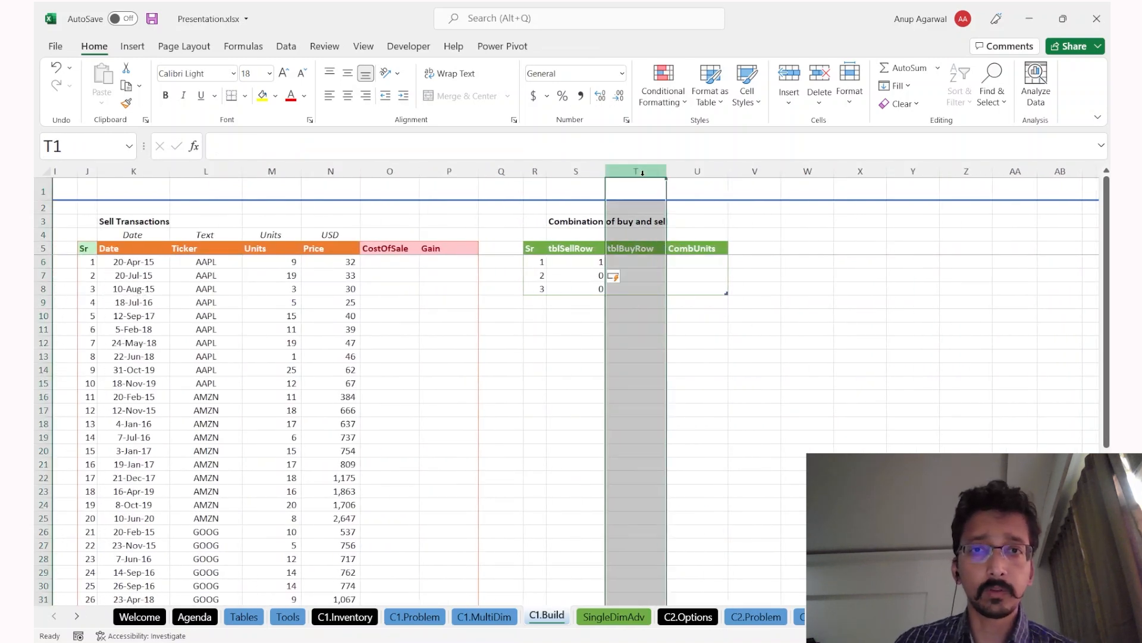
{"action": "key", "text": "ctrl+shift+plus"}
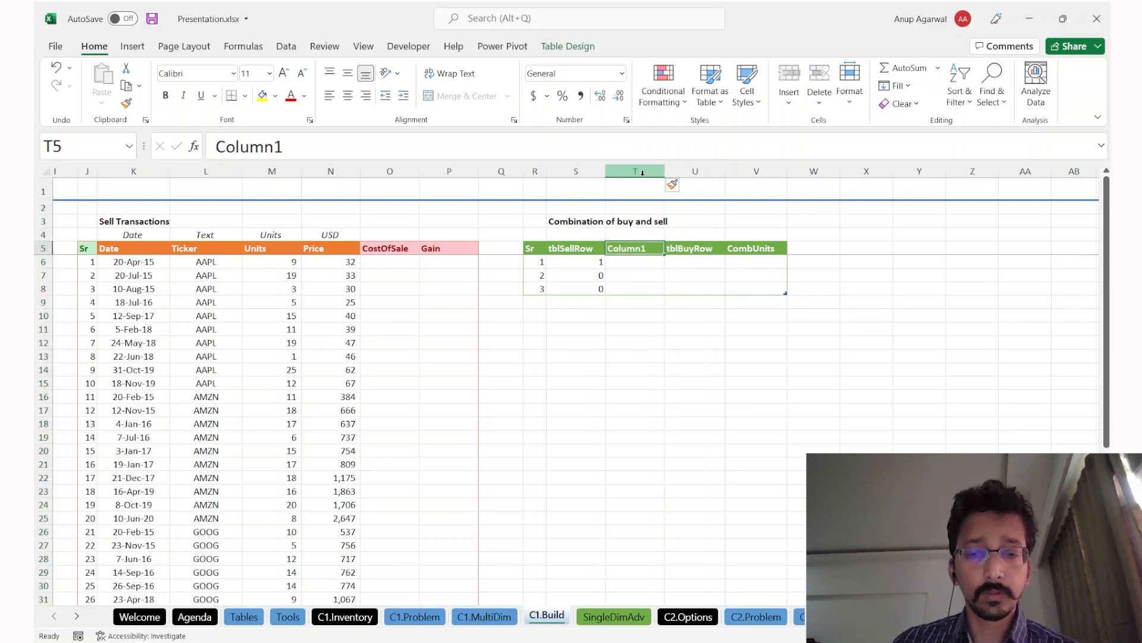
{"action": "type", "text": "Ticker"}
{"action": "key", "text": "Return"}
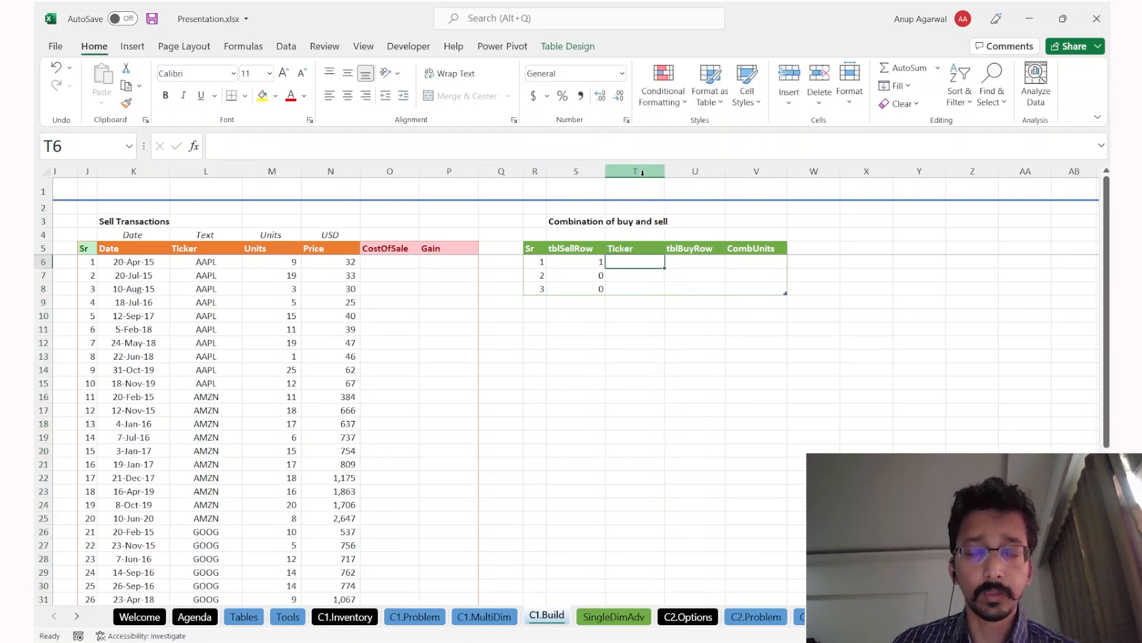
{"action": "type", "text": "=in"}
{"action": "key", "text": "Tab"}
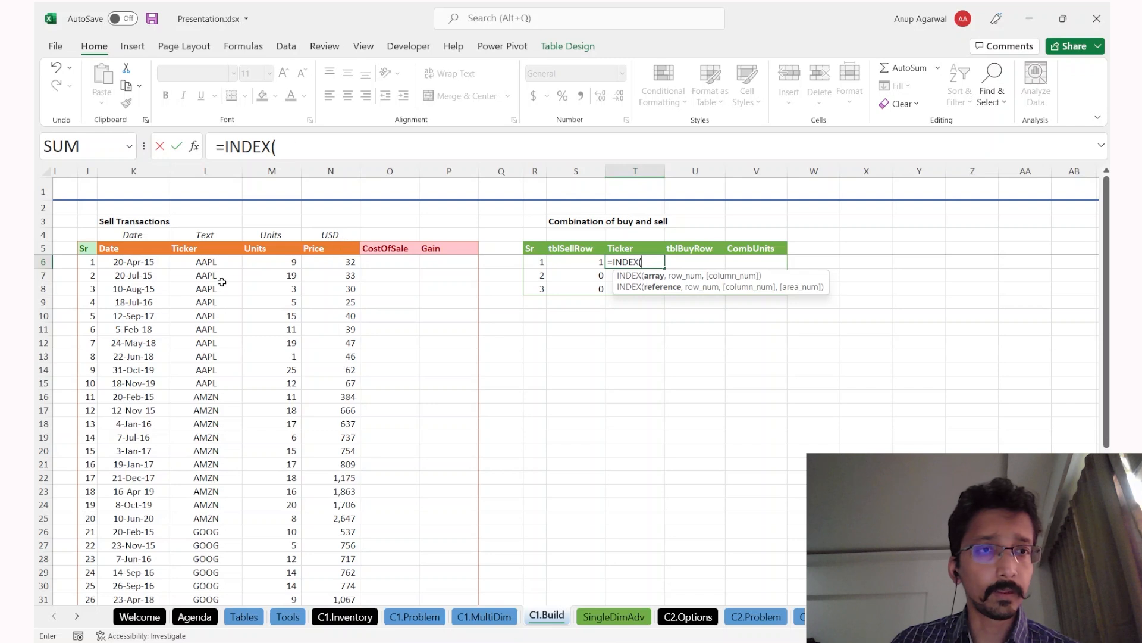
{"action": "left_click", "coordinate": [222, 282]}
{"action": "key", "text": "ctrl+space"}
{"action": "type", "text": ","}
{"action": "key", "text": "Left"}
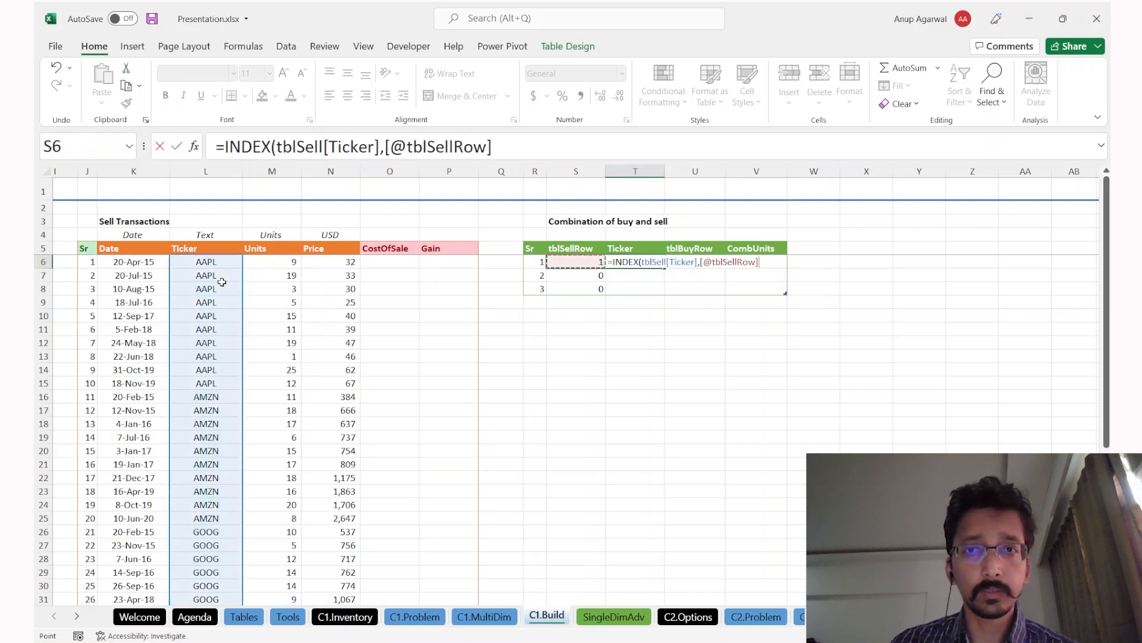
{"action": "key", "text": "Return"}
{"action": "key", "text": "Up"}
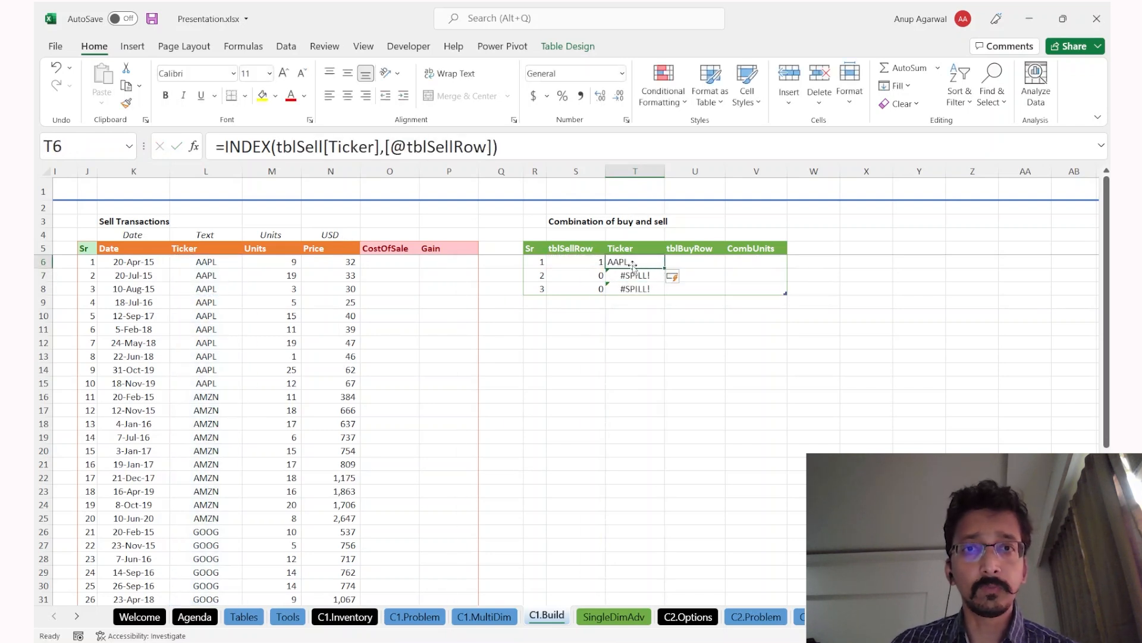
Step: Check the sell serial numbers and review the Ticker and tblSellRow formulas, leaving them unchanged
{"action": "left_click", "coordinate": [87, 266]}
{"action": "left_click_drag", "start_coordinate": [87, 266], "coordinate": [87, 326]}
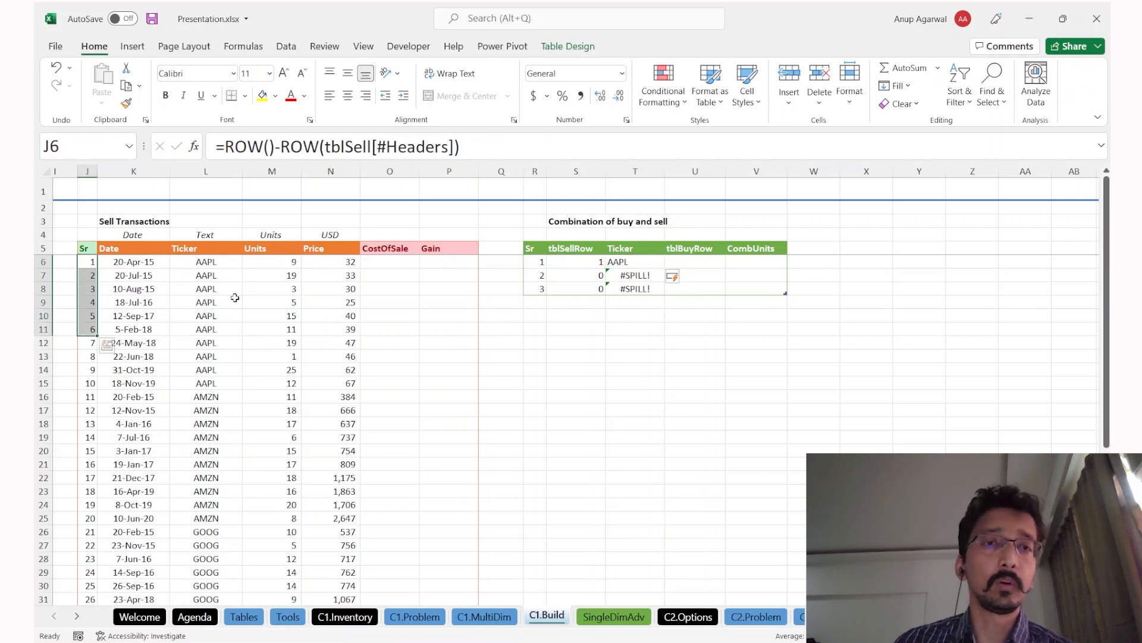
{"action": "left_click", "coordinate": [635, 262]}
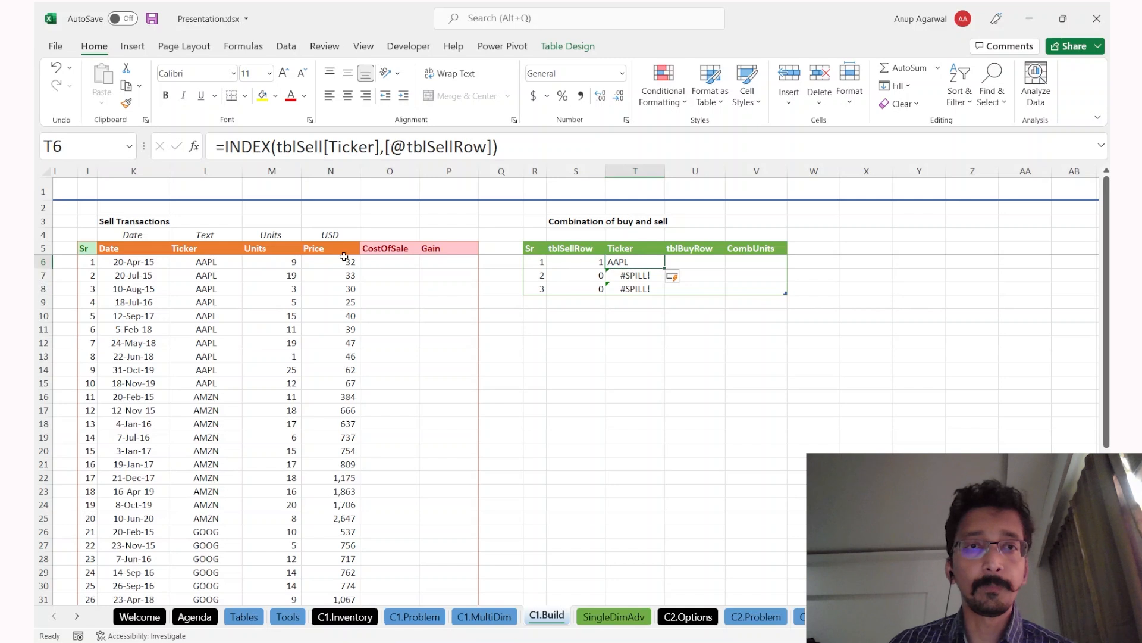
{"action": "left_click", "coordinate": [260, 147]}
{"action": "left_click", "coordinate": [413, 149]}
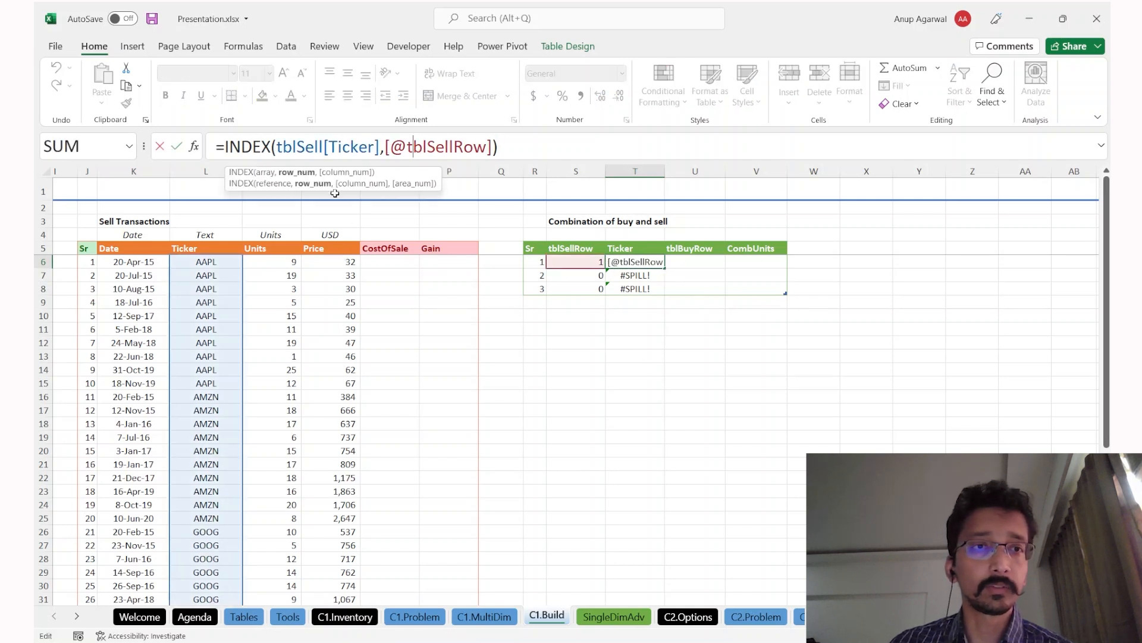
{"action": "key", "text": "Escape"}
{"action": "left_click", "coordinate": [219, 263]}
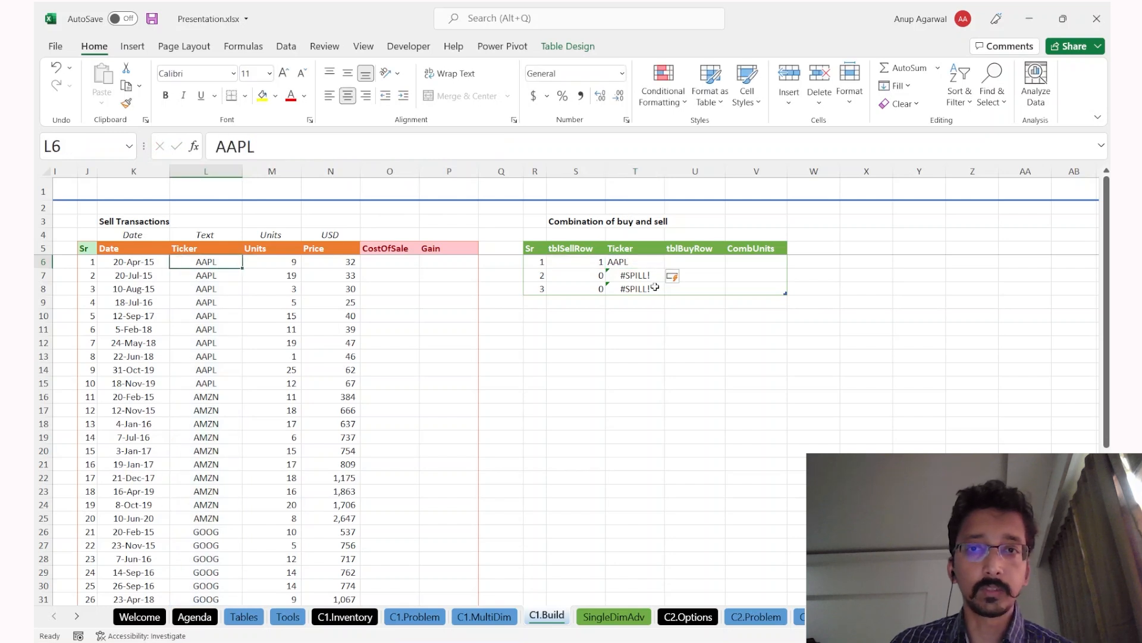
{"action": "left_click", "coordinate": [637, 261]}
{"action": "left_click", "coordinate": [588, 262]}
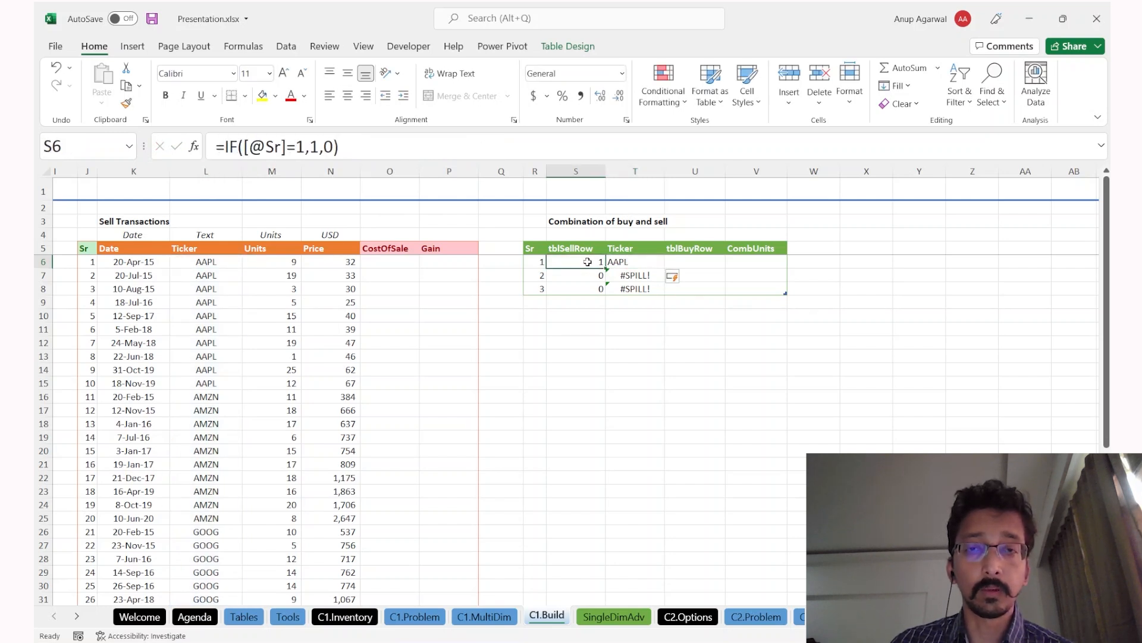
{"action": "left_click", "coordinate": [644, 260]}
{"action": "left_click", "coordinate": [696, 236]}
Step: Insert another table column before tblBuyRow and name it SellUnits
{"action": "key", "text": "ctrl+space"}
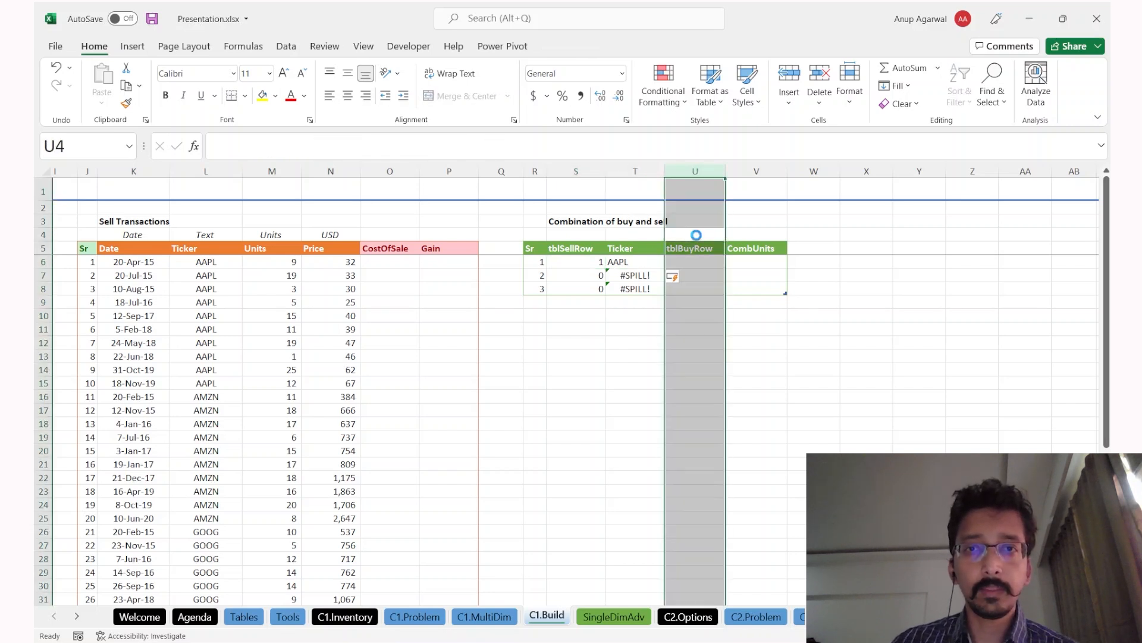
{"action": "key", "text": "ctrl+shift+plus"}
{"action": "key", "text": "Down"}
{"action": "key", "text": "Down"}
{"action": "key", "text": "Up"}
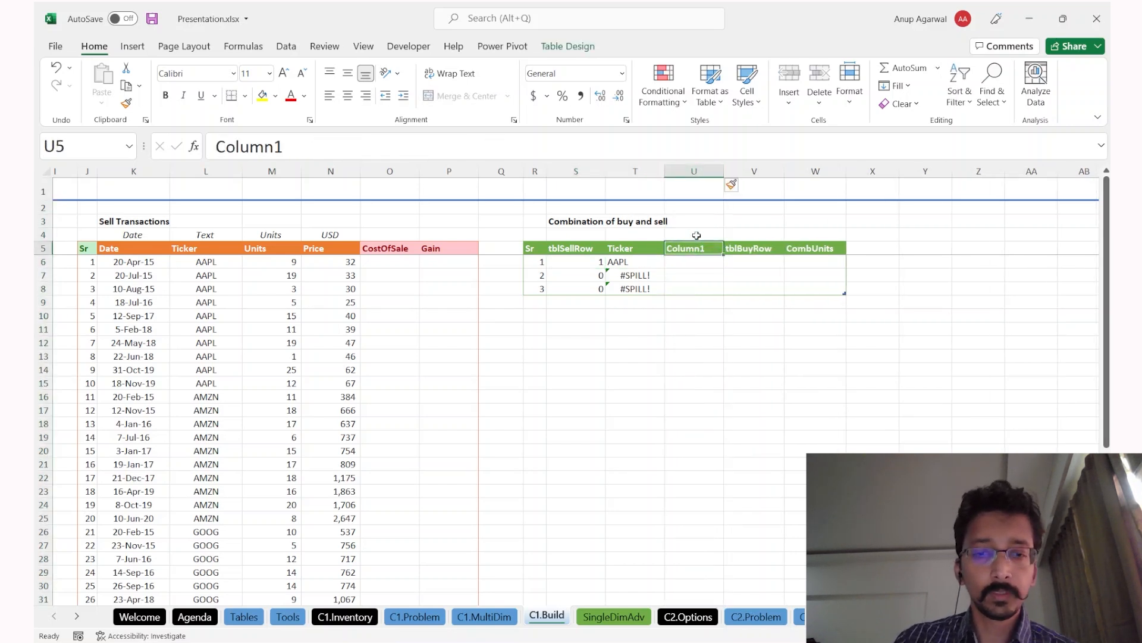
{"action": "type", "text": "S"}
{"action": "type", "text": "bl"}
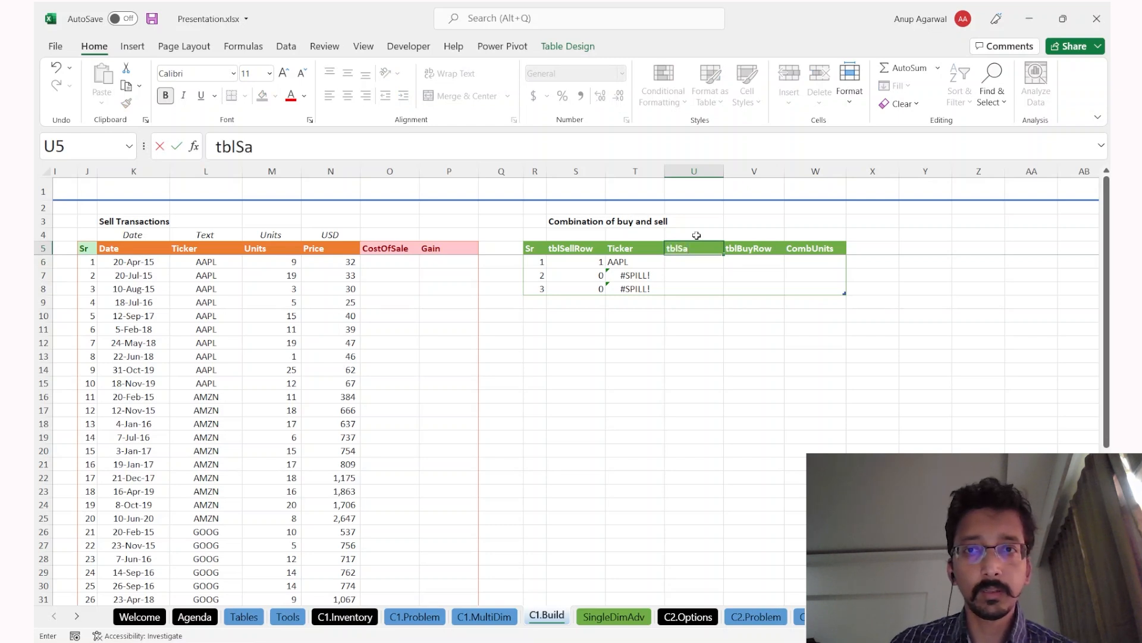
{"action": "key", "text": "Escape"}
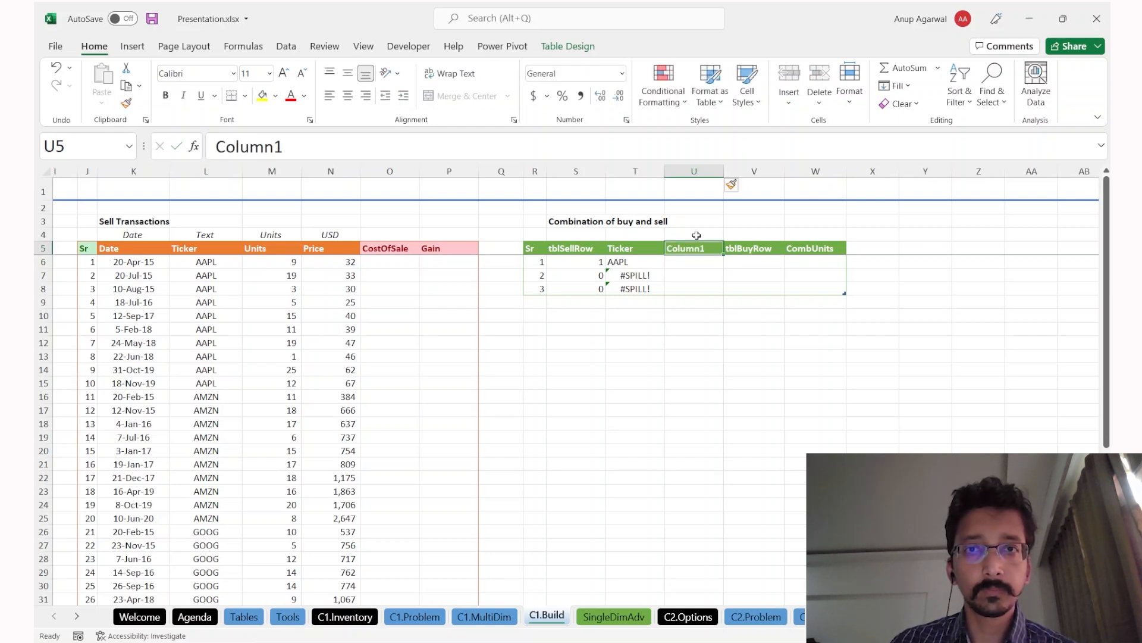
{"action": "type", "text": "SellUnits"}
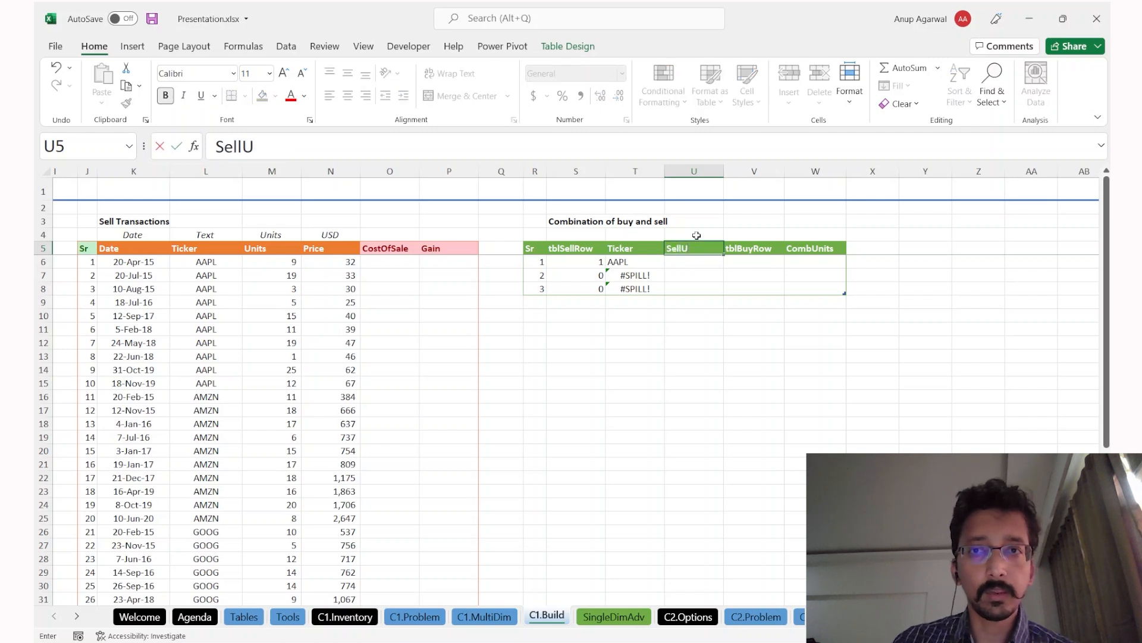
{"action": "key", "text": "Return"}
{"action": "key", "text": "Up"}
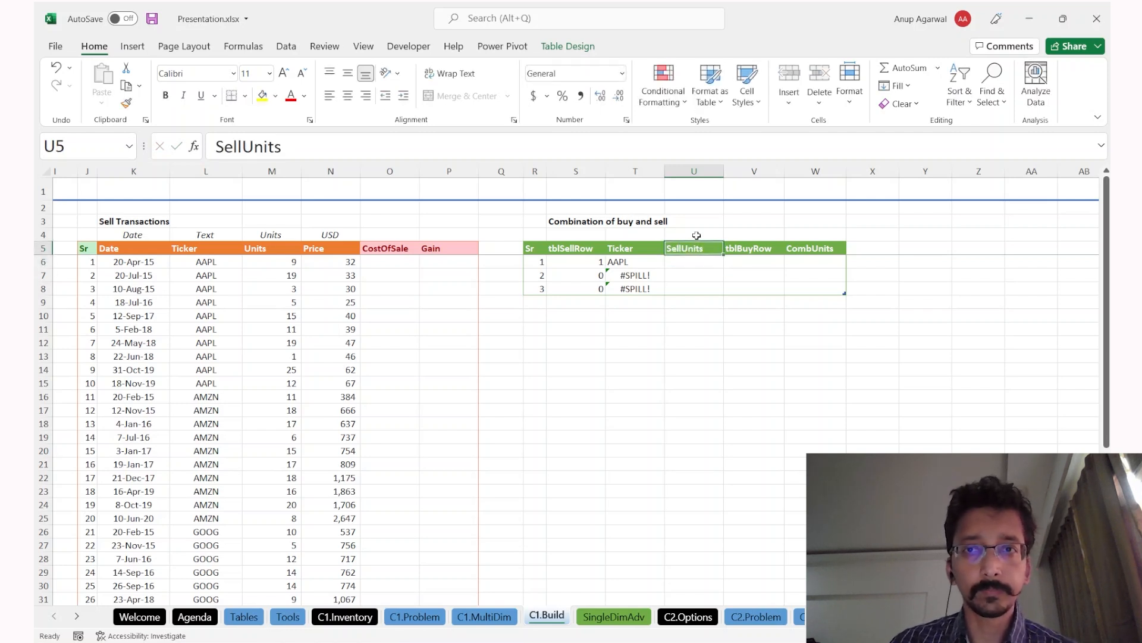
{"action": "key", "text": "Down"}
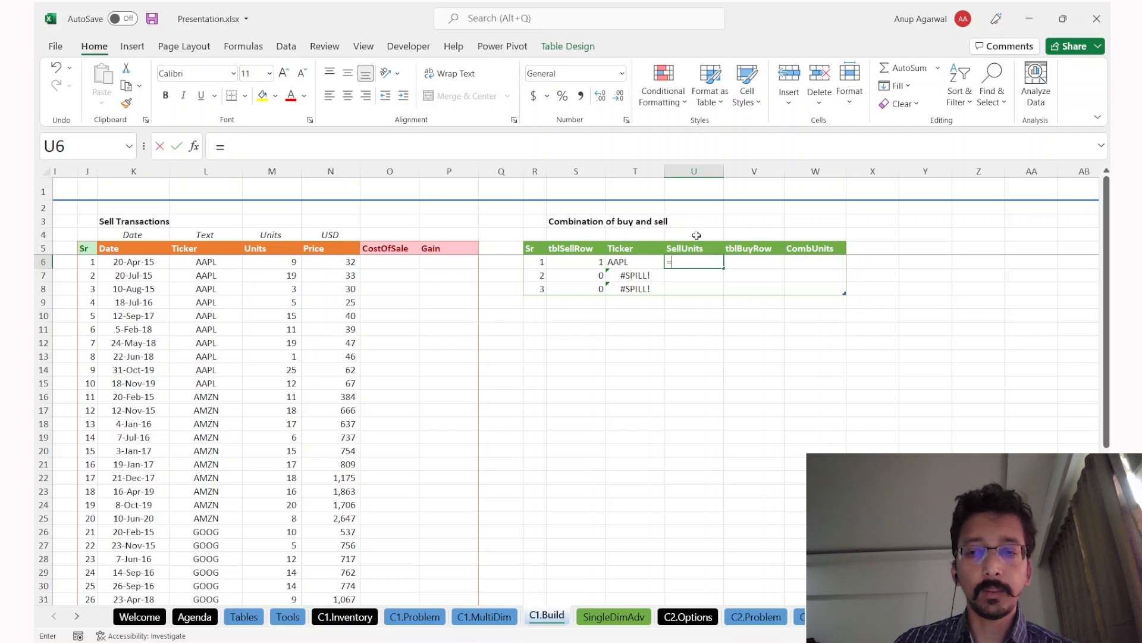
{"action": "type", "text": "=index("}
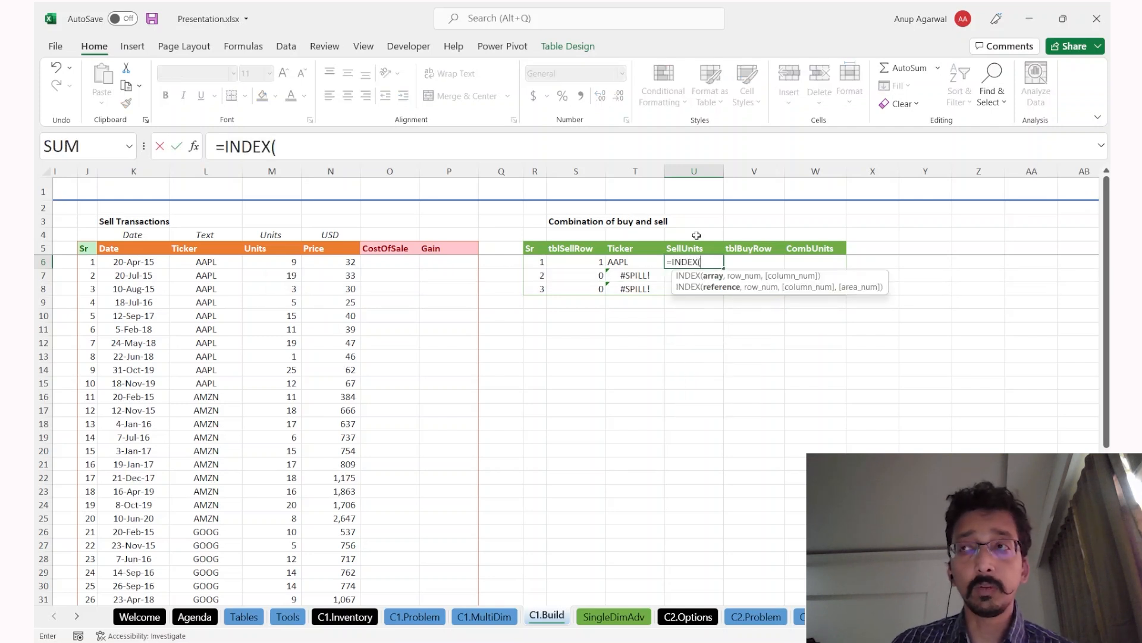
{"action": "left_click", "coordinate": [233, 286]}
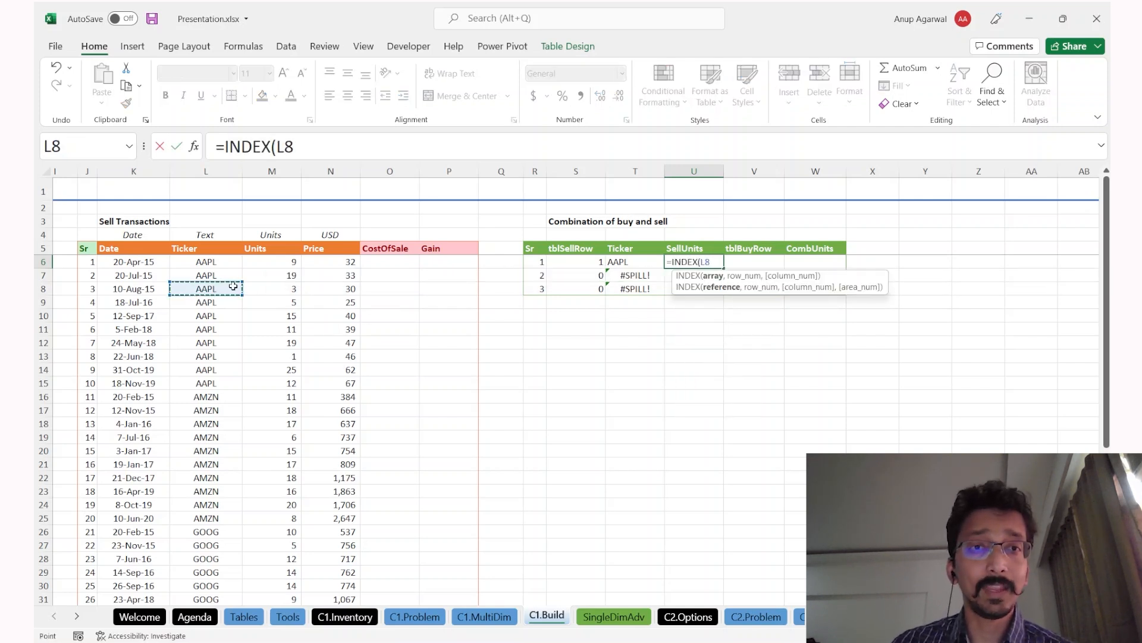
{"action": "key", "text": "Right"}
{"action": "key", "text": "ctrl+space"}
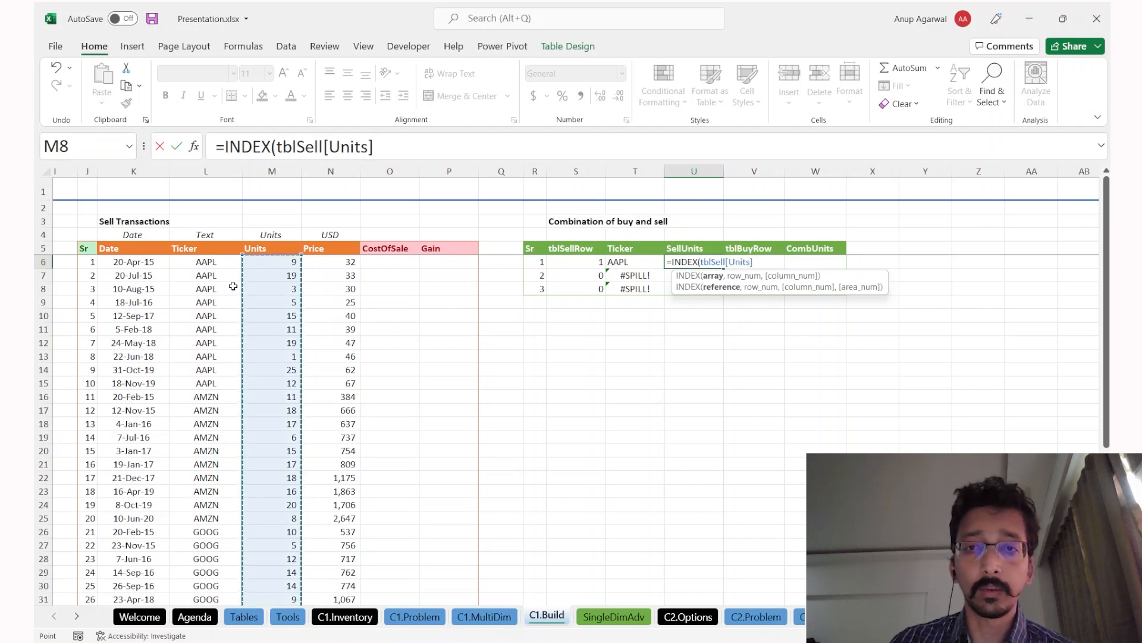
{"action": "type", "text": ","}
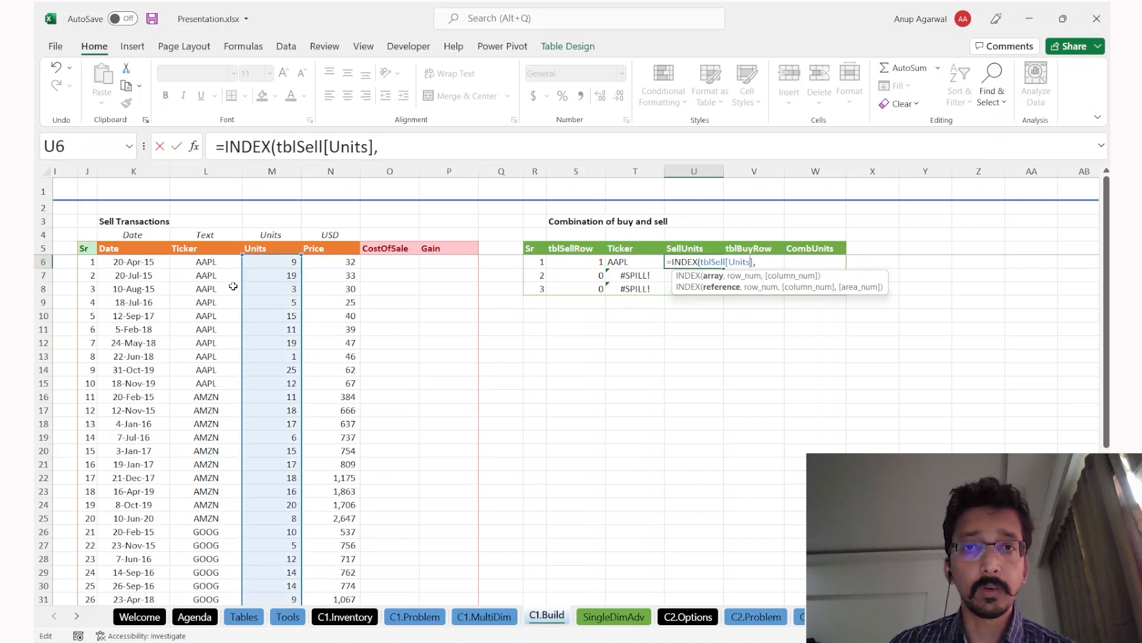
{"action": "key", "text": "F2"}
{"action": "key", "text": "Left"}
{"action": "key", "text": "Left"}
{"action": "type", "text": ")"}
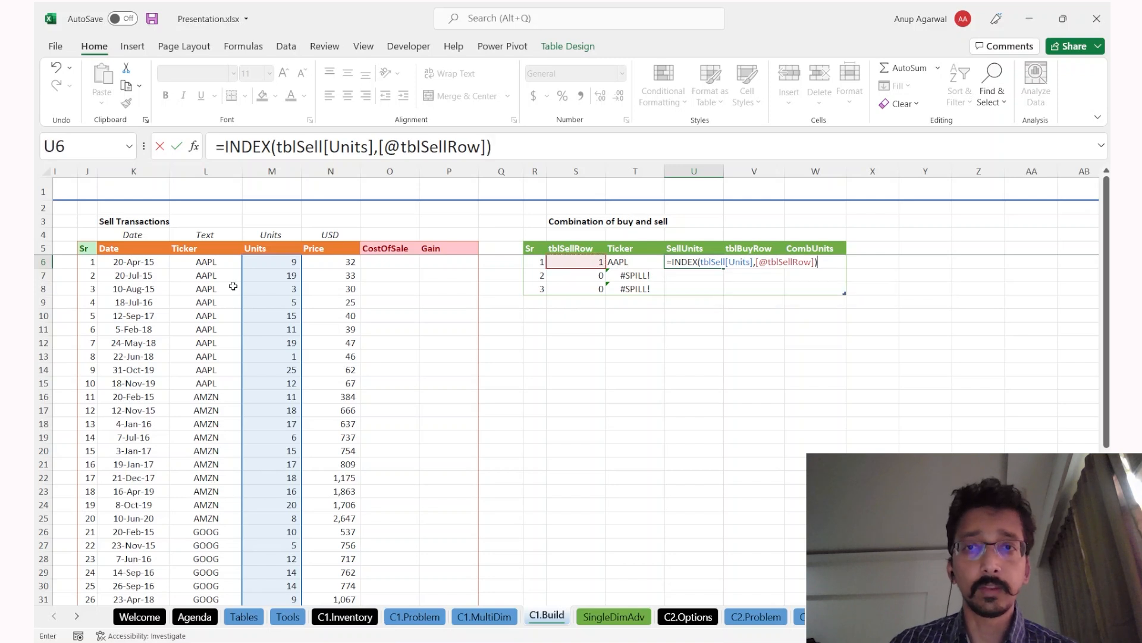
{"action": "key", "text": "Return"}
{"action": "key", "text": "Up"}
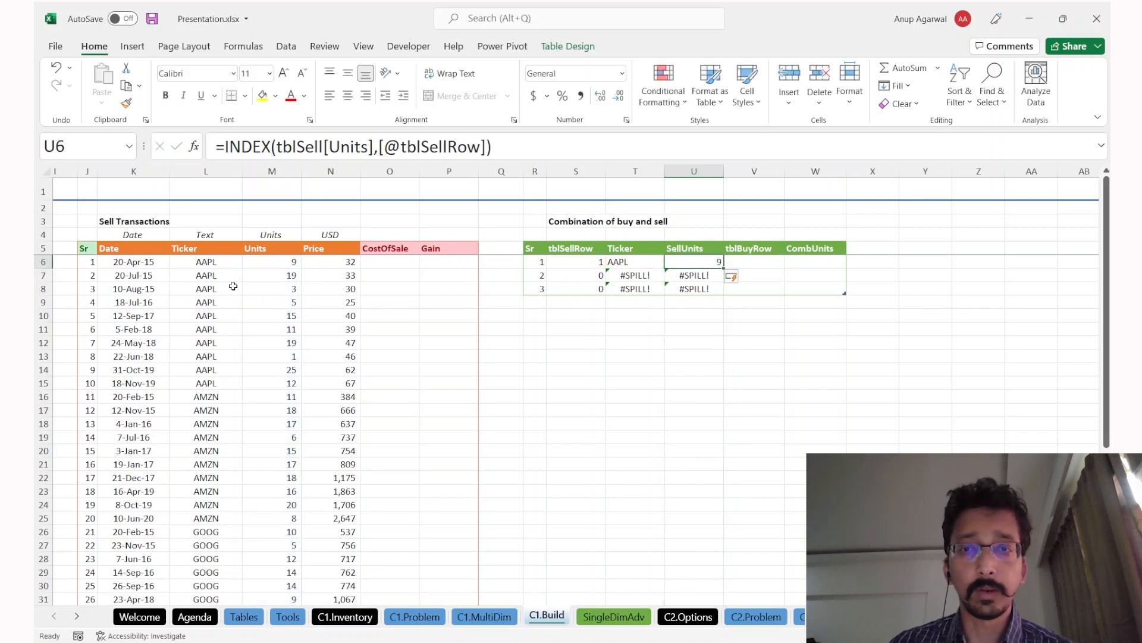
{"action": "key", "text": "F2"}
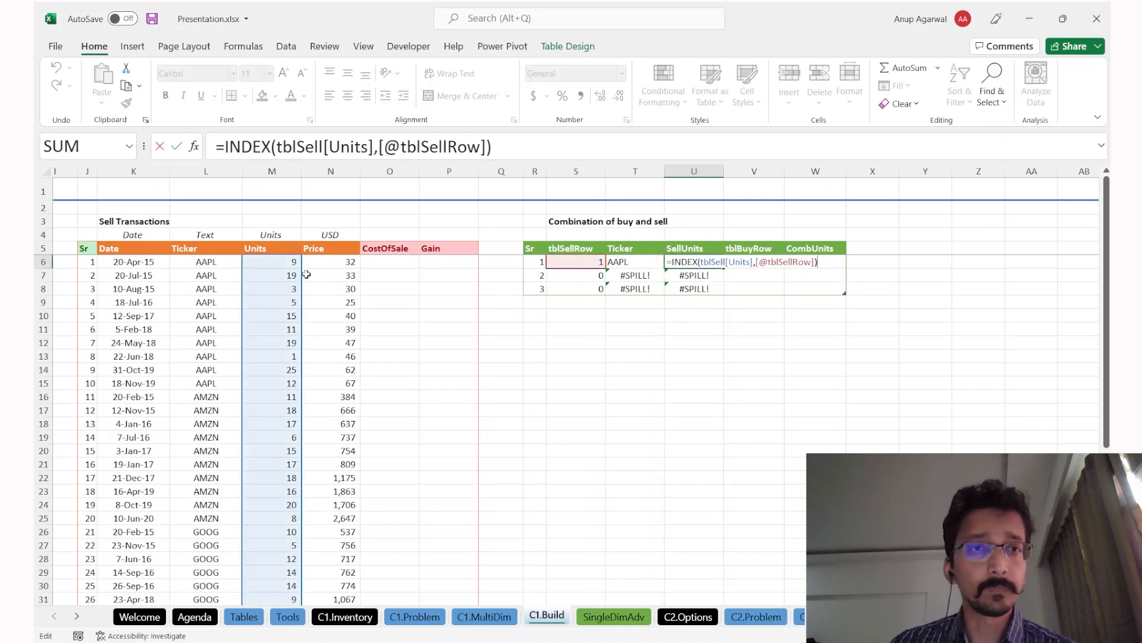
{"action": "key", "text": "Escape"}
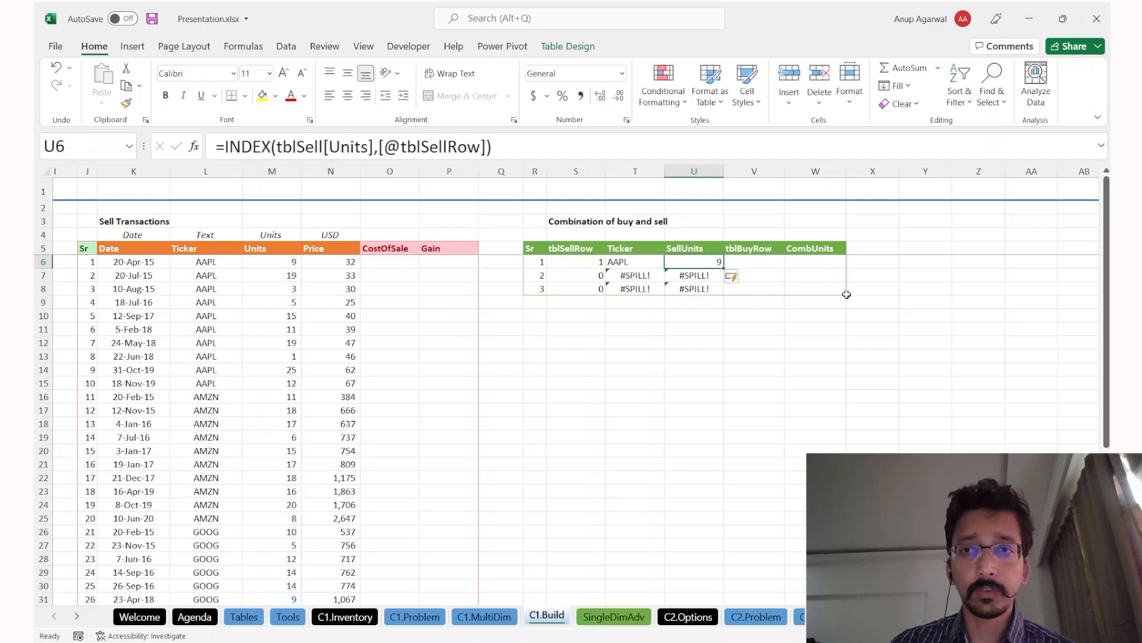
Step: Shrink the combination table to one data row and clear the leftover #VALUE! cells below
{"action": "left_click_drag", "start_coordinate": [844, 293], "coordinate": [838, 269]}
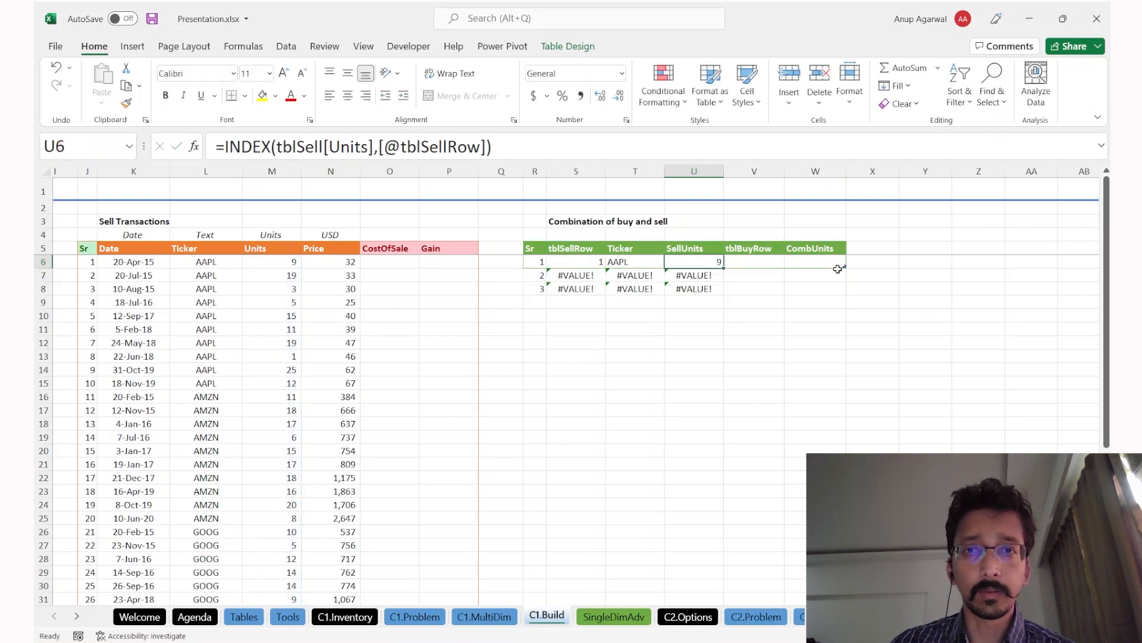
{"action": "left_click", "coordinate": [648, 297]}
{"action": "key", "text": "Up"}
{"action": "key", "text": "Up"}
{"action": "key", "text": "Left"}
{"action": "key", "text": "Left"}
{"action": "key", "text": "shift+Right"}
{"action": "key", "text": "shift+Right"}
{"action": "key", "text": "shift+Right"}
{"action": "key", "text": "shift+Down"}
{"action": "key", "text": "shift+Down"}
{"action": "key", "text": "Delete"}
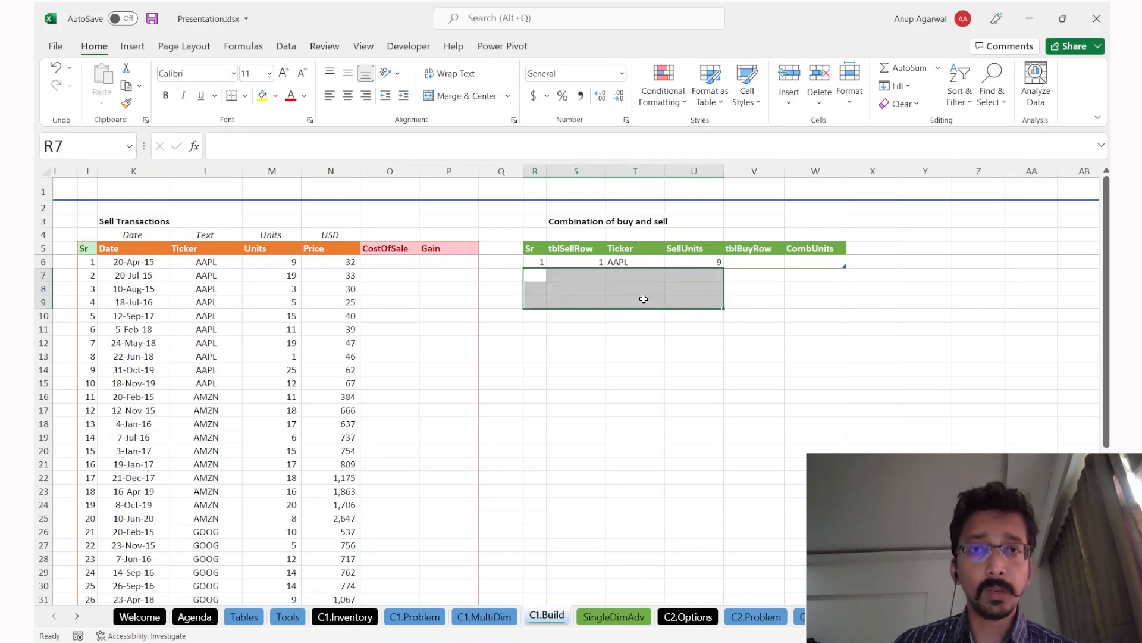
Step: Review the first row's SellUnits formula without changes, ending on the tblBuyRow cell
{"action": "key", "text": "Up"}
{"action": "key", "text": "Right"}
{"action": "key", "text": "Right"}
{"action": "key", "text": "Right"}
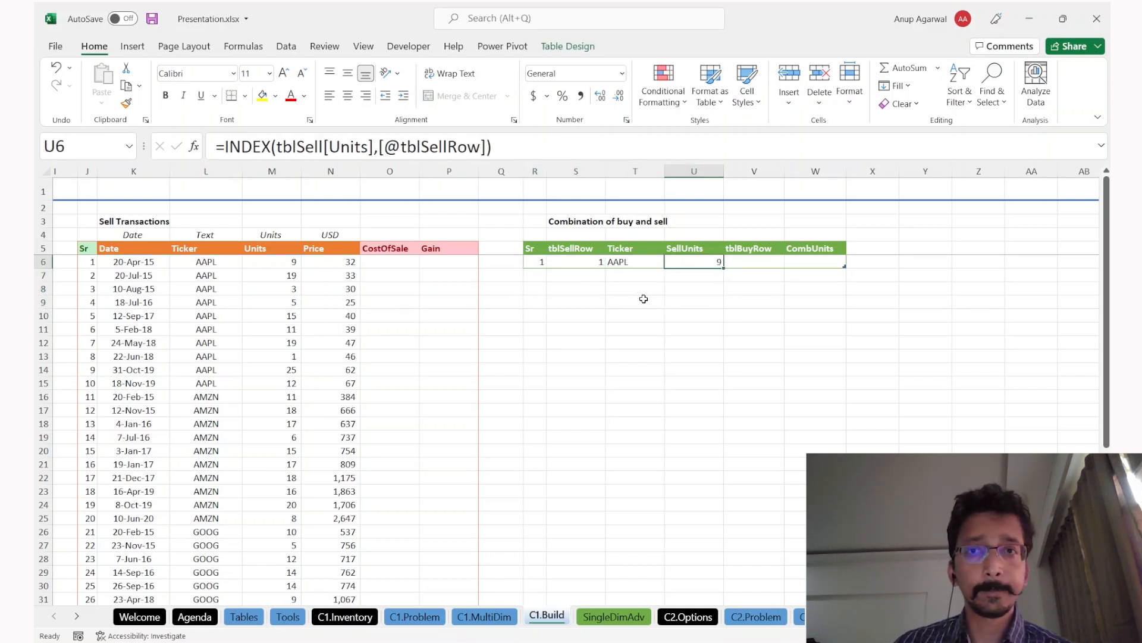
{"action": "key", "text": "F2"}
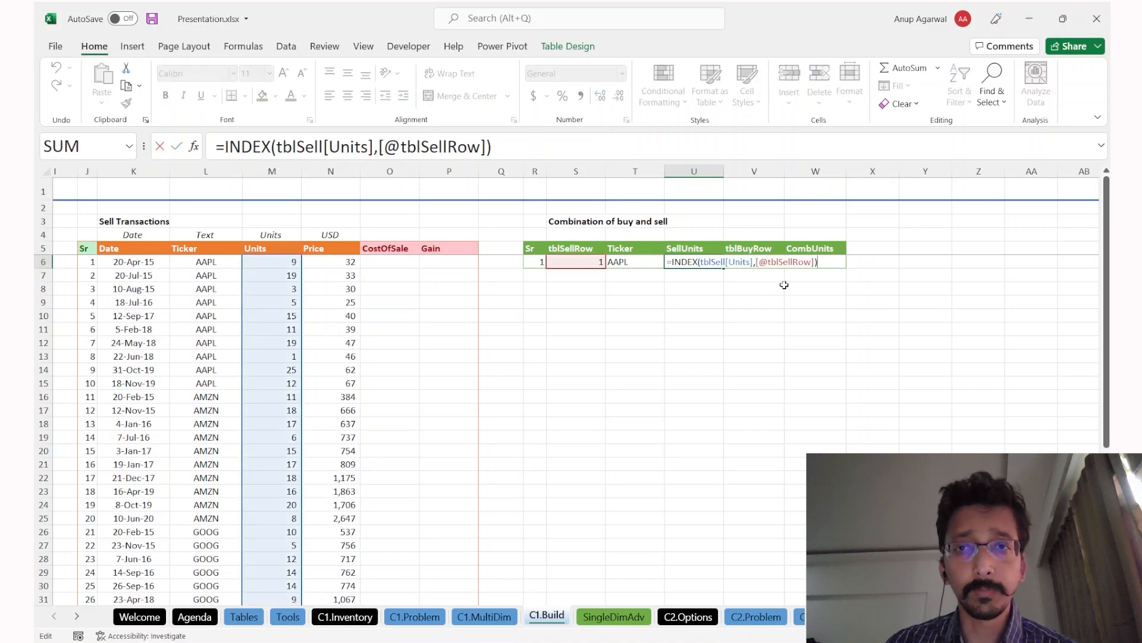
{"action": "key", "text": "Escape"}
{"action": "key", "text": "F2"}
{"action": "key", "text": "Escape"}
{"action": "key", "text": "Right"}
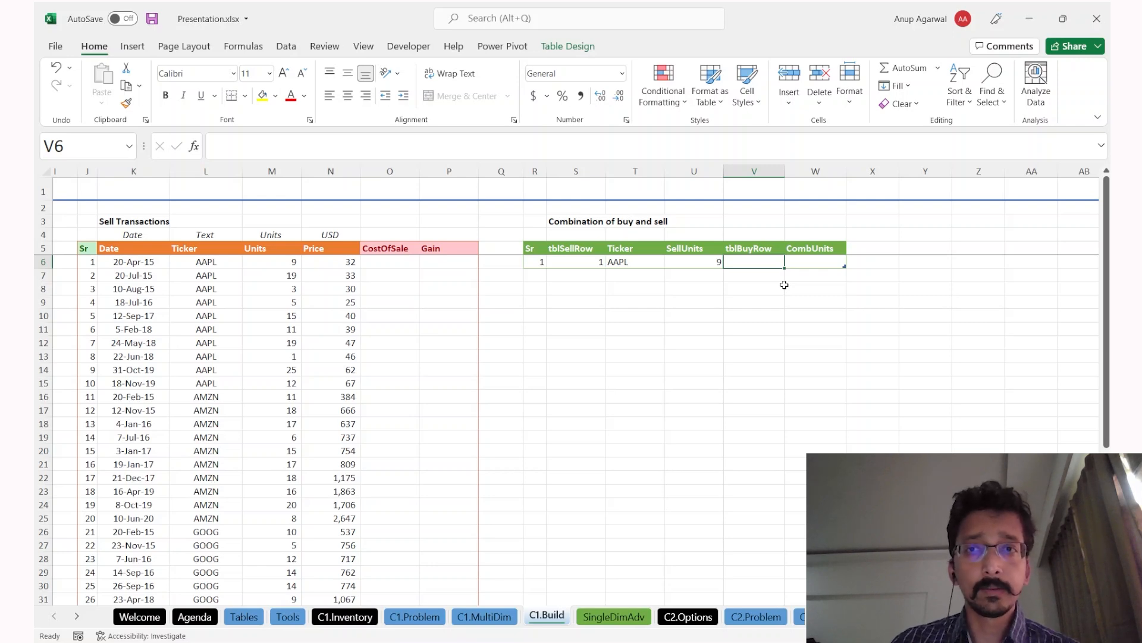
Step: Start a MINIFS formula in V6 using the whole tblBuy[Sr] column as the min range
{"action": "left_click", "coordinate": [622, 260]}
{"action": "scroll", "coordinate": [254, 317], "scroll_direction": "left", "scroll_amount": 4}
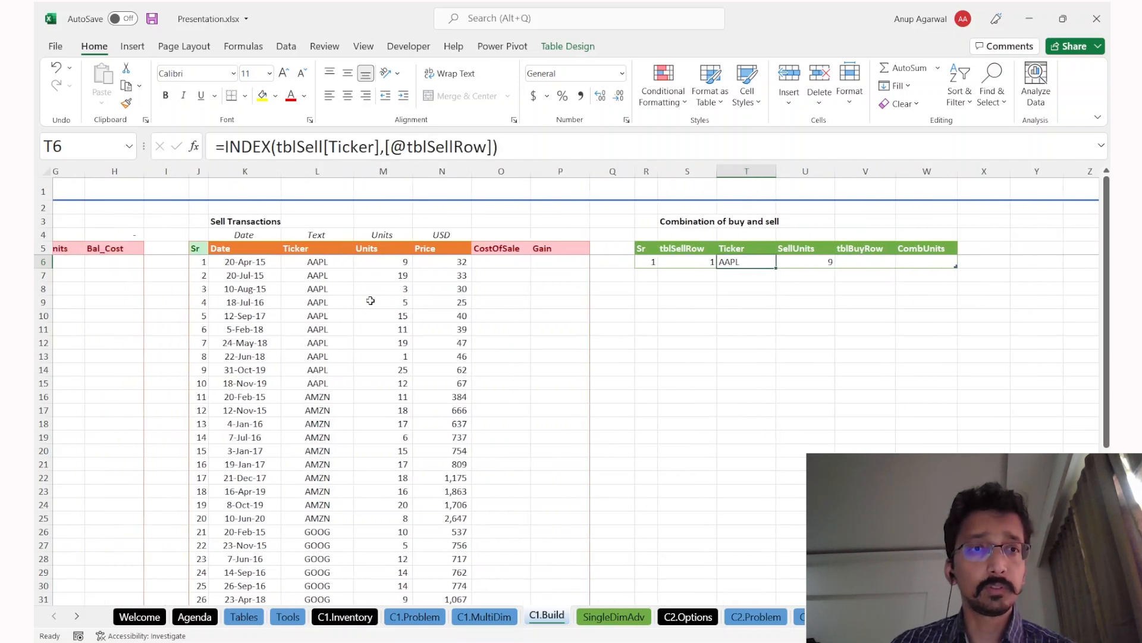
{"action": "scroll", "coordinate": [95, 297], "scroll_direction": "left", "scroll_amount": 2}
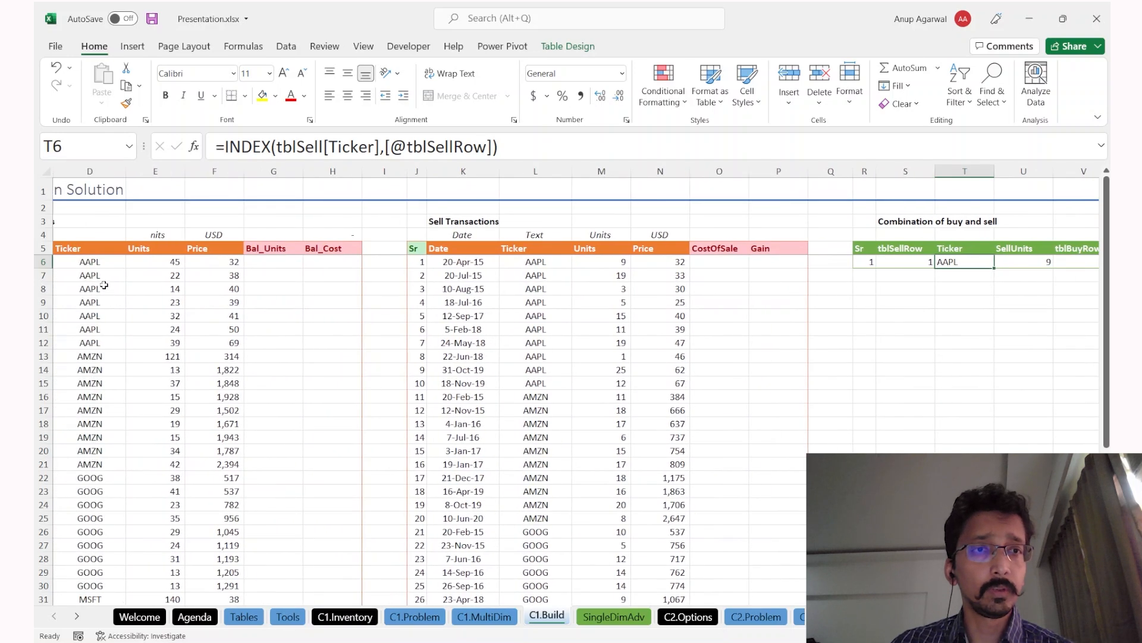
{"action": "scroll", "coordinate": [336, 366], "scroll_direction": "right", "scroll_amount": 6}
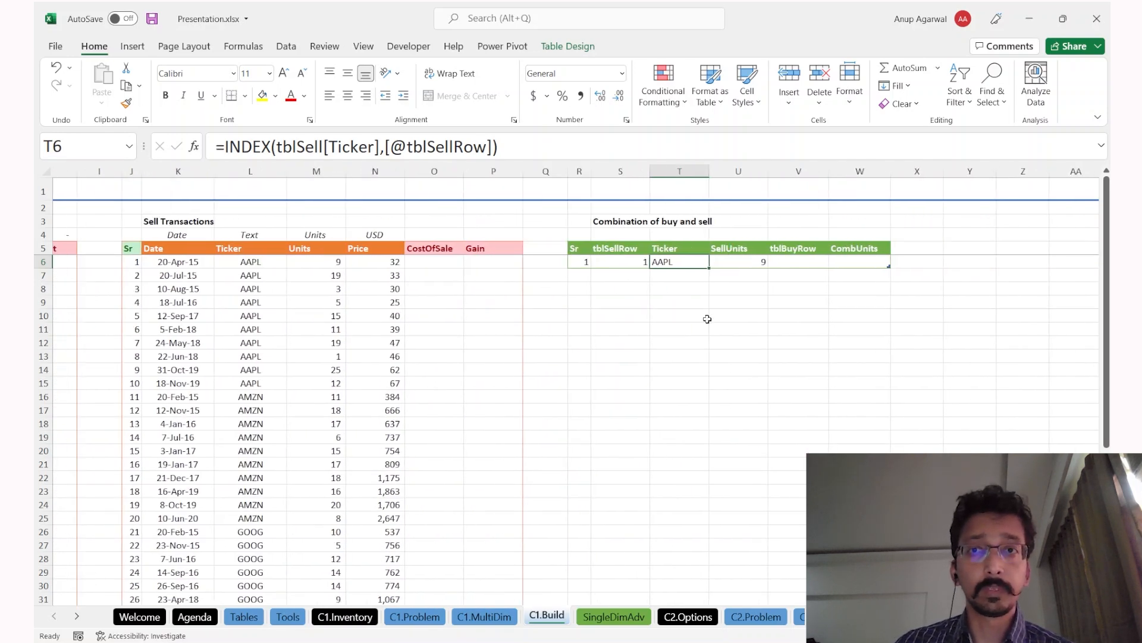
{"action": "left_click", "coordinate": [816, 253]}
{"action": "left_click", "coordinate": [821, 263]}
{"action": "type", "text": "="}
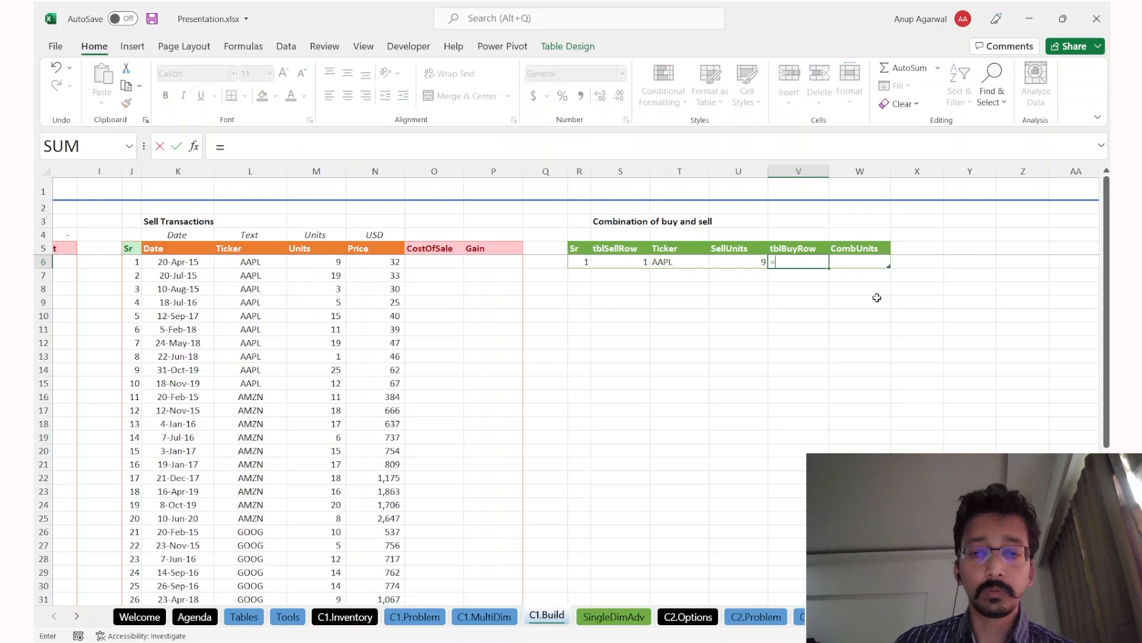
{"action": "type", "text": "mini"}
{"action": "key", "text": "Tab"}
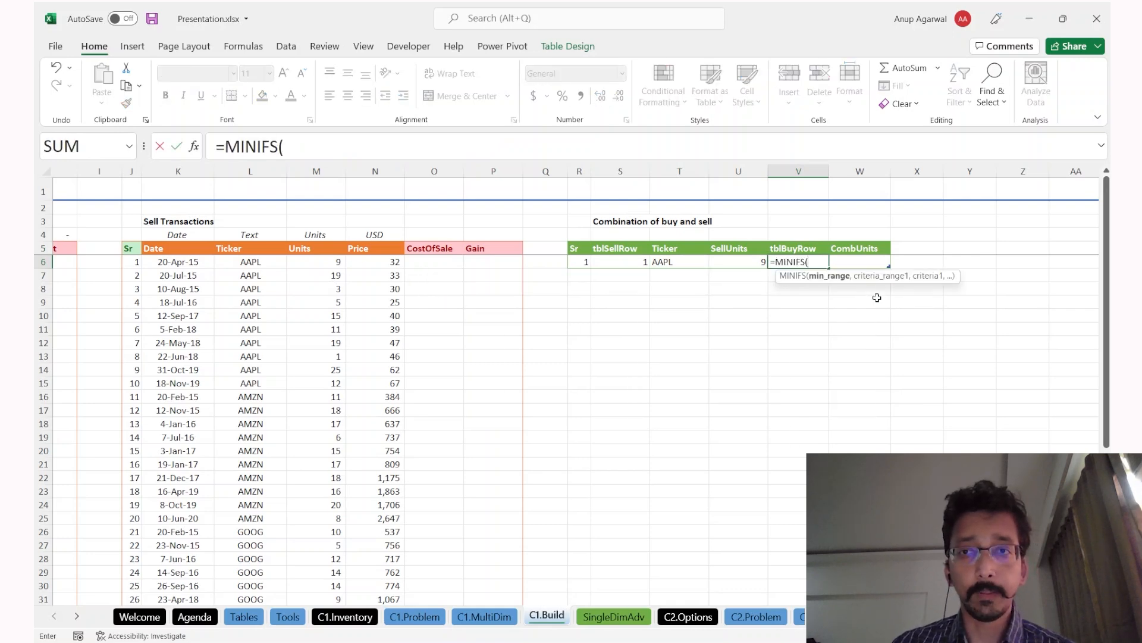
{"action": "scroll", "coordinate": [670, 325], "scroll_direction": "left", "scroll_amount": 8}
{"action": "left_click", "coordinate": [110, 315]}
{"action": "key", "text": "Left"}
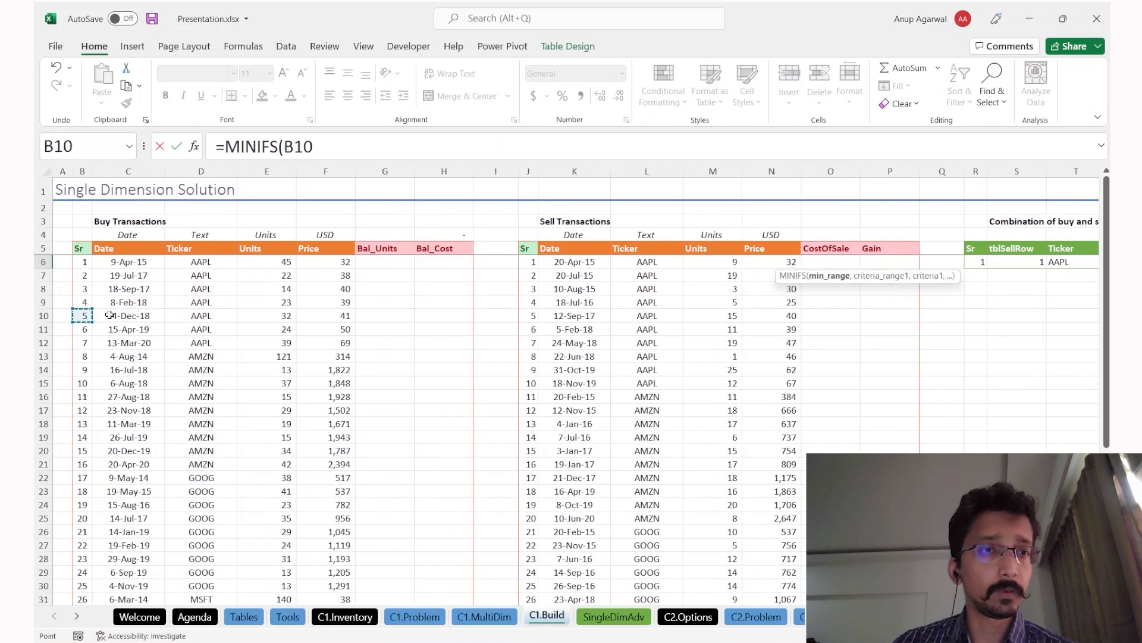
{"action": "key", "text": "ctrl+space"}
{"action": "type", "text": ","}
Step: Add tblBuy[Ticker] matched against the row's Ticker as the criteria, returning 1 for AAPL
{"action": "left_click", "coordinate": [198, 343]}
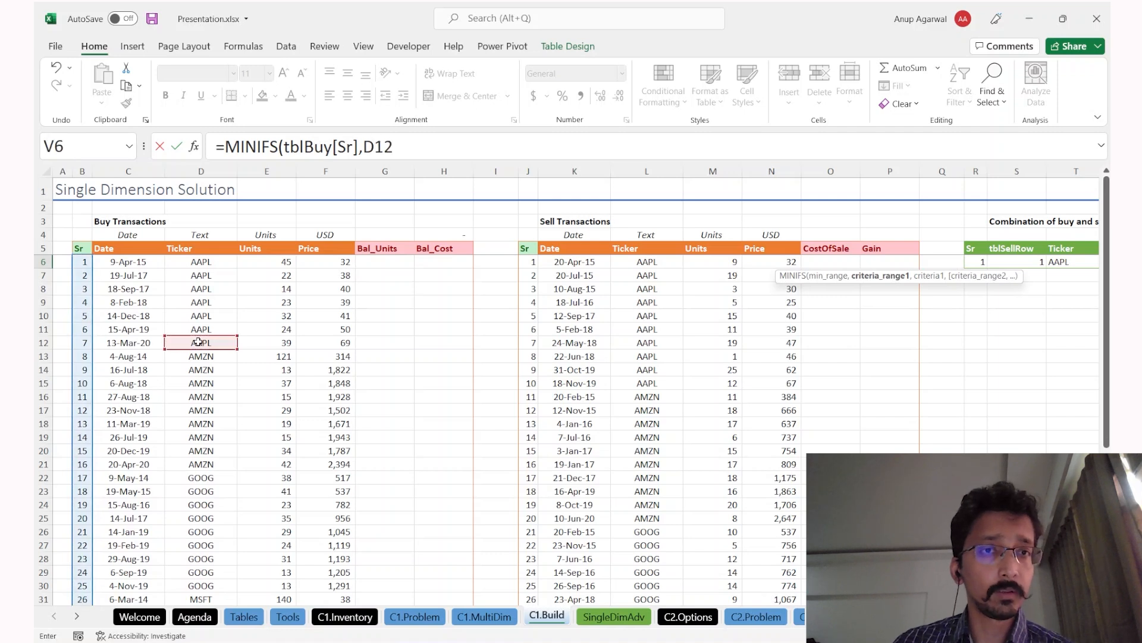
{"action": "double_click", "coordinate": [375, 147]}
{"action": "left_click", "coordinate": [228, 278]}
{"action": "key", "text": "ctrl+space"}
{"action": "type", "text": ","}
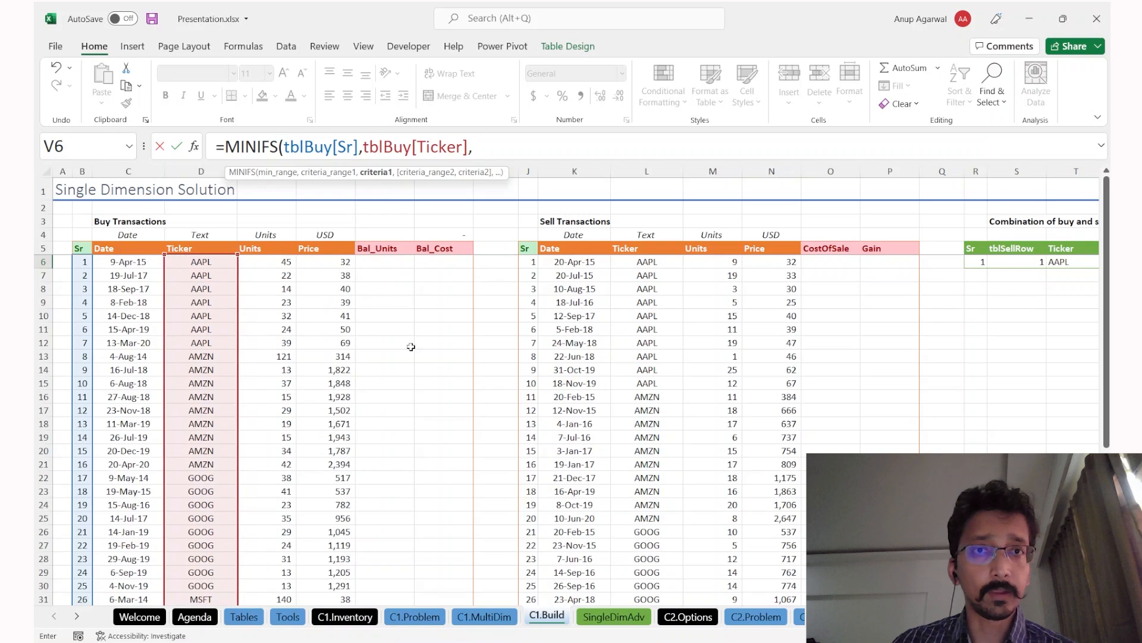
{"action": "left_click", "coordinate": [862, 261]}
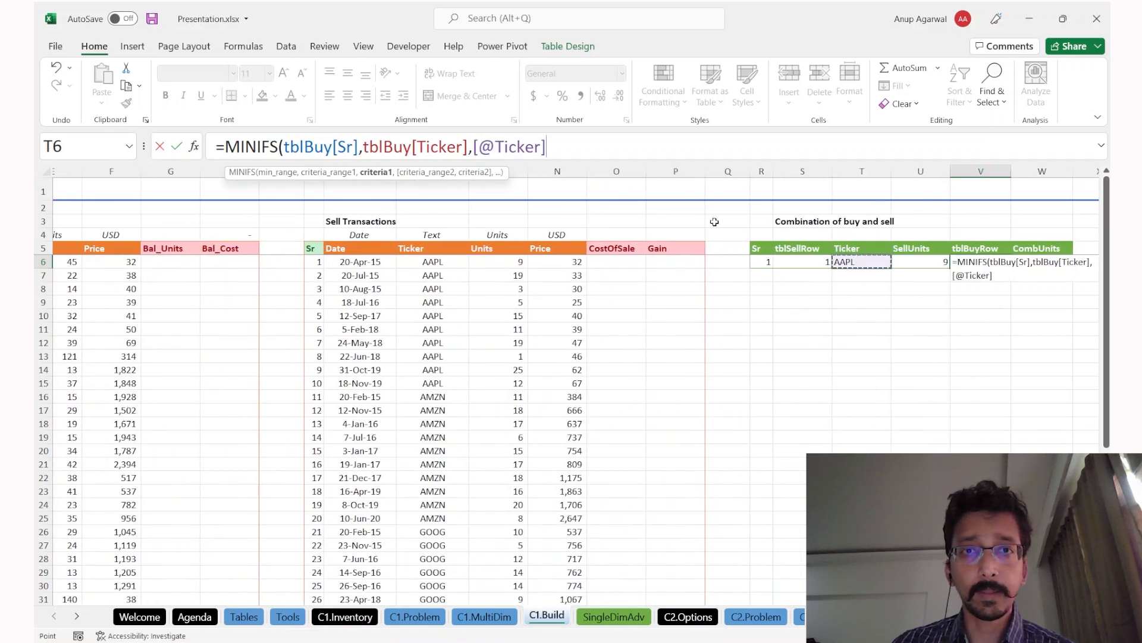
{"action": "type", "text": "_"}
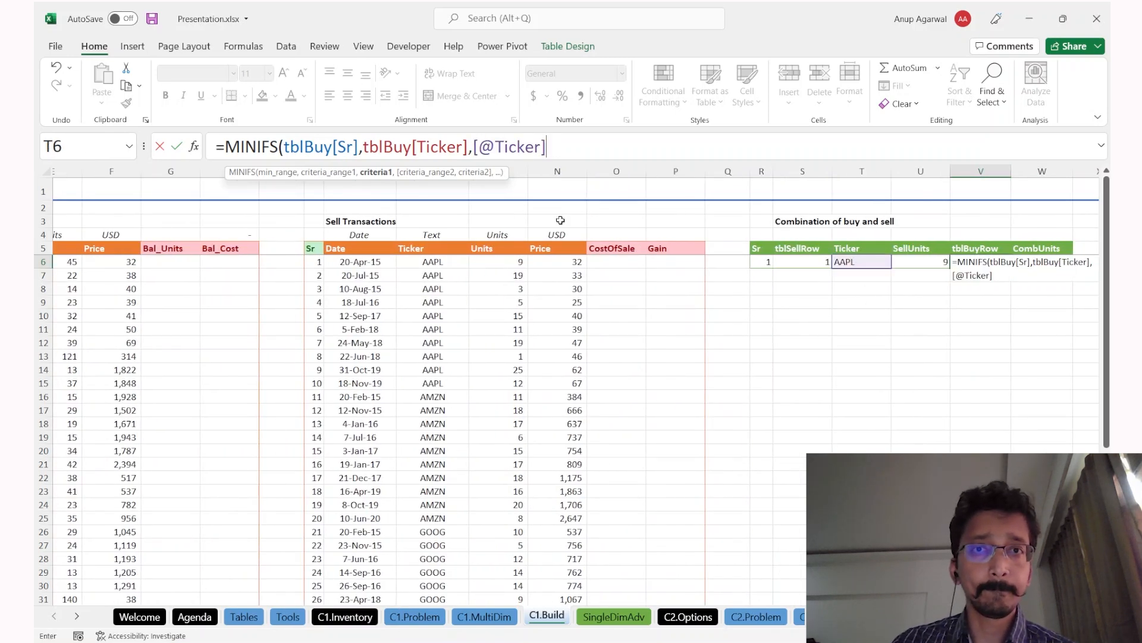
{"action": "type", "text": ")"}
{"action": "scroll", "coordinate": [360, 263], "scroll_direction": "left", "scroll_amount": 2}
{"action": "scroll", "coordinate": [360, 262], "scroll_direction": "left", "scroll_amount": 3}
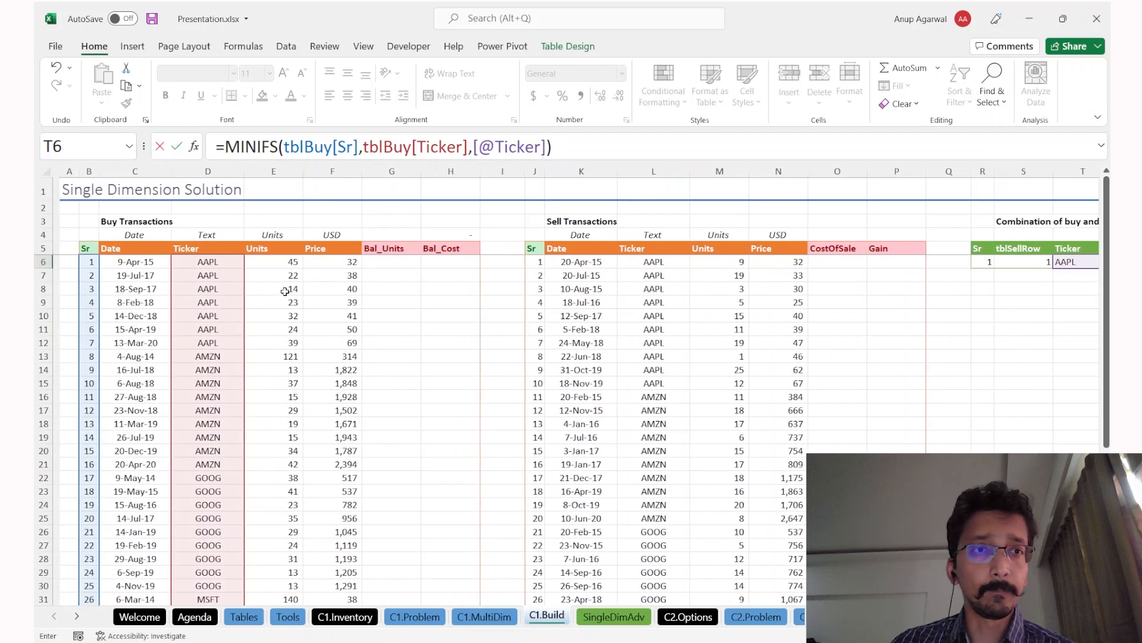
{"action": "scroll", "coordinate": [288, 288], "scroll_direction": "right", "scroll_amount": 3}
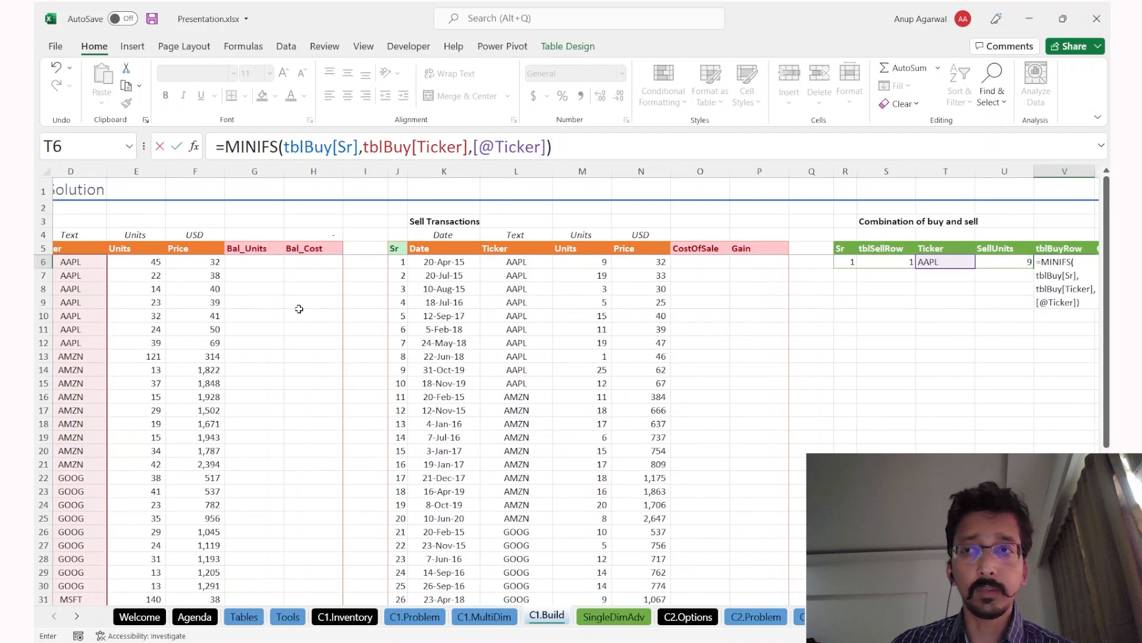
{"action": "key", "text": "Return"}
{"action": "key", "text": "Down"}
{"action": "key", "text": "Down"}
{"action": "key", "text": "Up"}
{"action": "key", "text": "Up"}
{"action": "key", "text": "Up"}
Step: Re-pick the whole tblBuy[Ticker] column as the MINIFS criteria range and recommit the formula
{"action": "key", "text": "Right"}
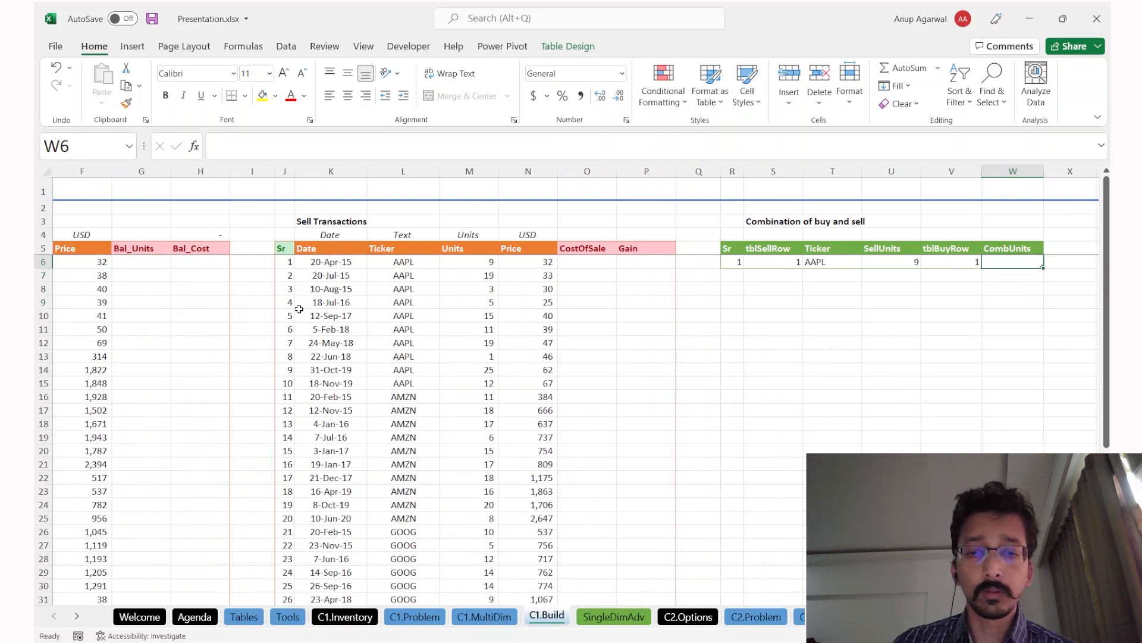
{"action": "key", "text": "Left"}
{"action": "double_click", "coordinate": [436, 146]}
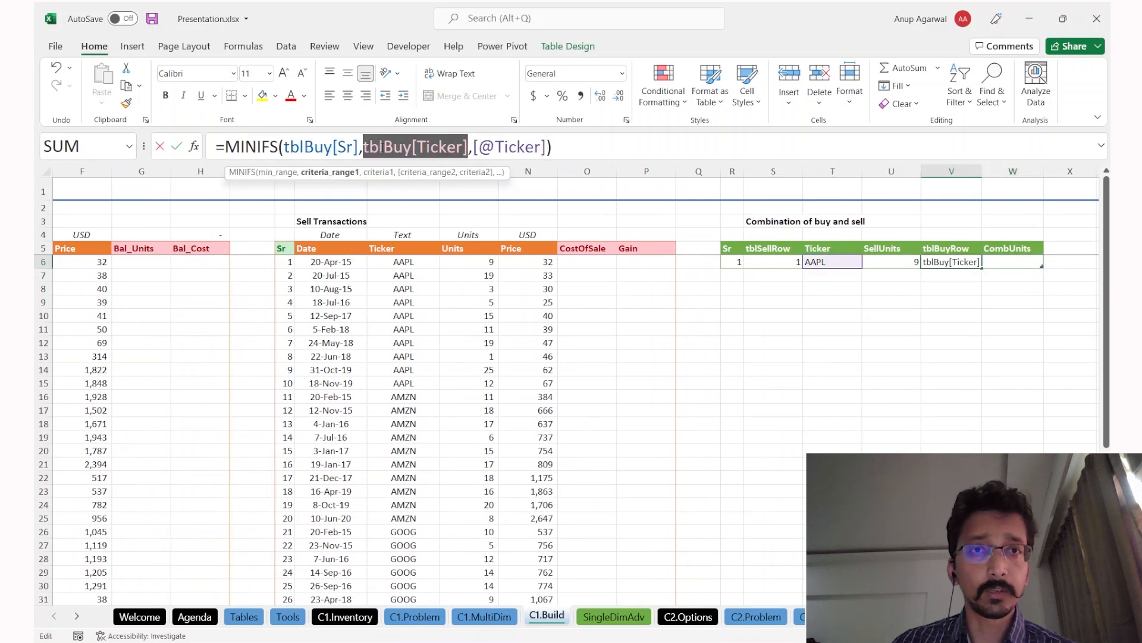
{"action": "key", "text": "BackSpace"}
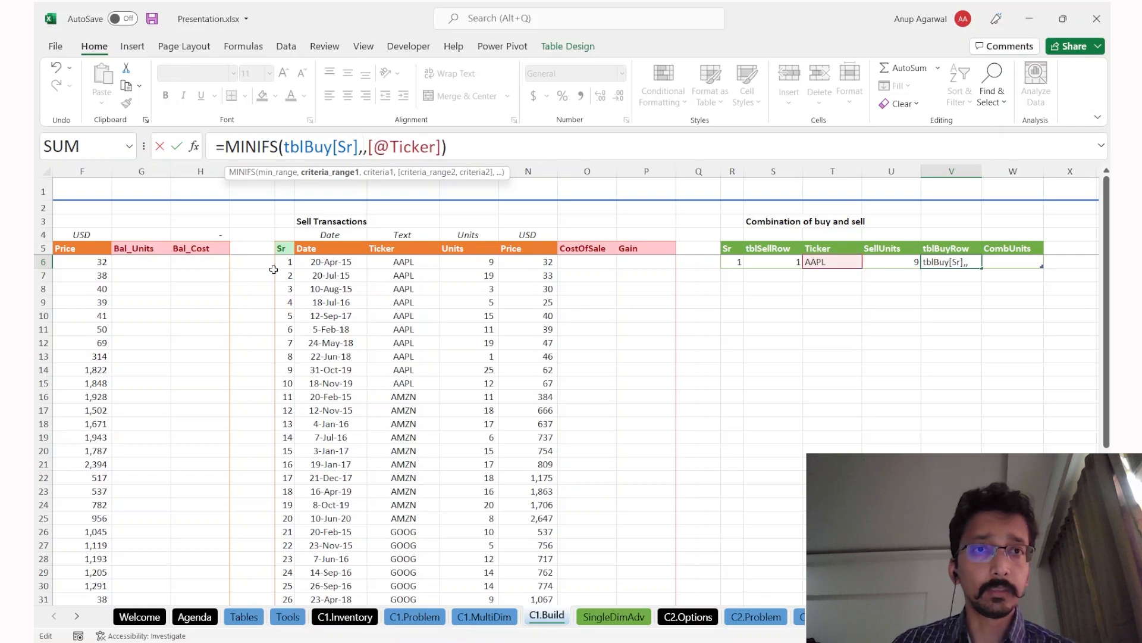
{"action": "scroll", "coordinate": [417, 261], "scroll_direction": "left", "scroll_amount": 3}
{"action": "left_click", "coordinate": [217, 294]}
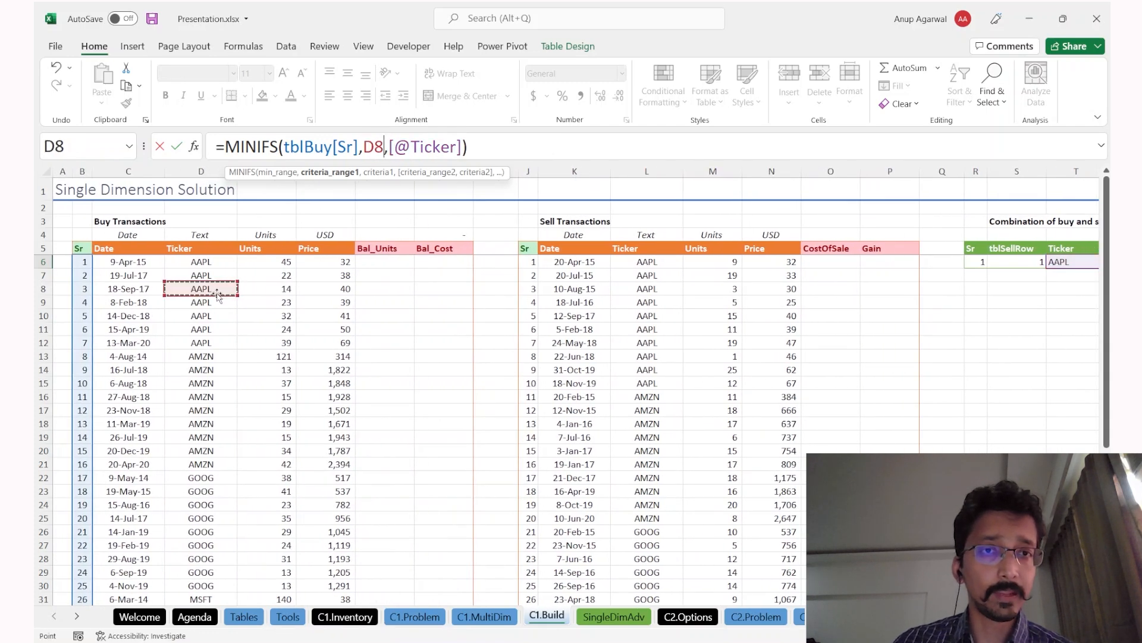
{"action": "key", "text": "ctrl+space"}
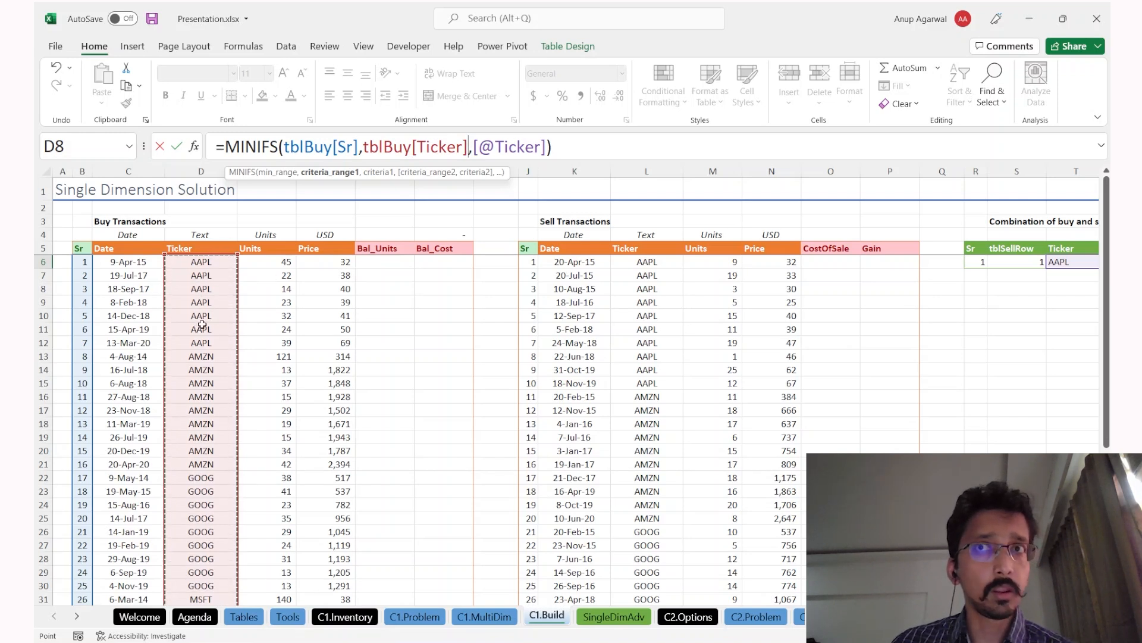
{"action": "left_click", "coordinate": [395, 147]}
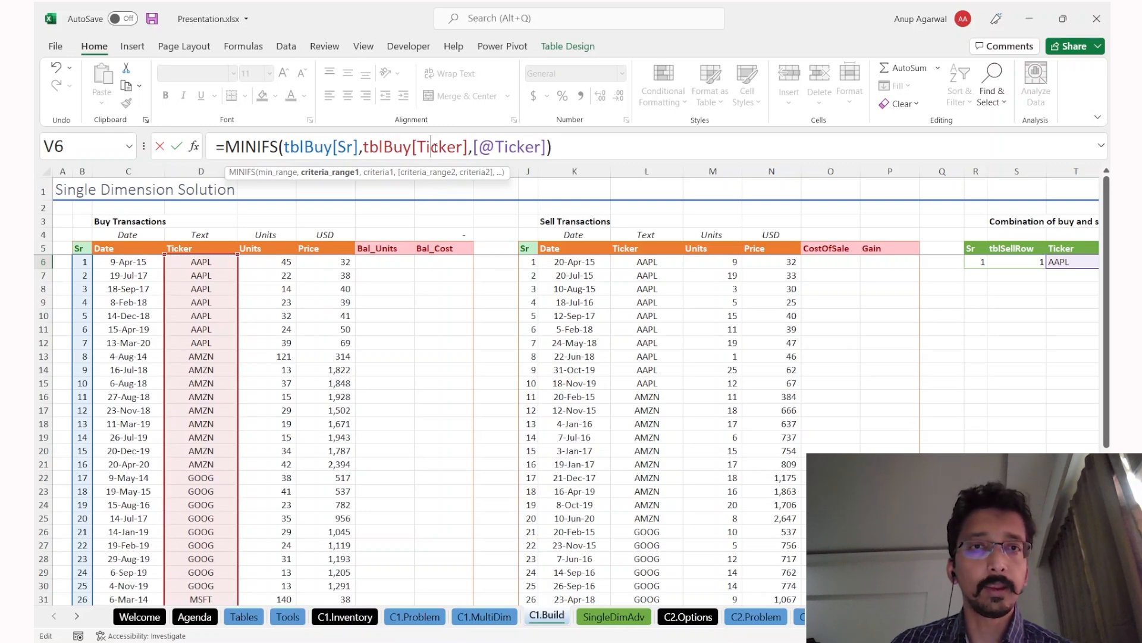
{"action": "scroll", "coordinate": [377, 260], "scroll_direction": "right", "scroll_amount": 5}
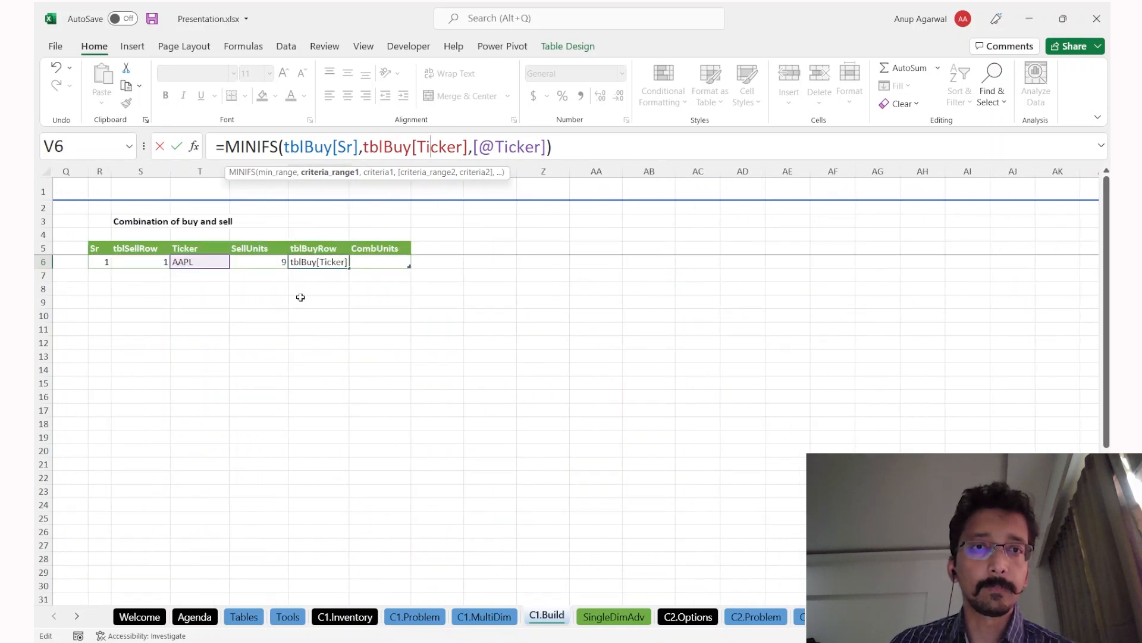
{"action": "key", "text": "Return"}
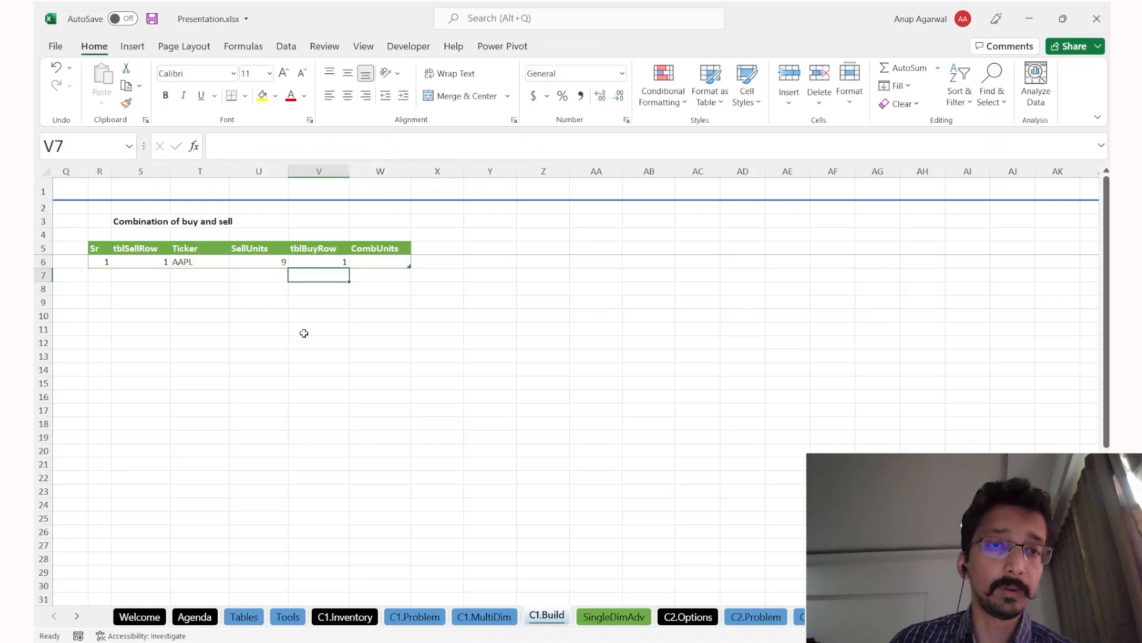
Step: Insert a new column before CombUnits and name it BuyUnits
{"action": "scroll", "coordinate": [304, 334], "scroll_direction": "left", "scroll_amount": 2}
{"action": "key", "text": "Up"}
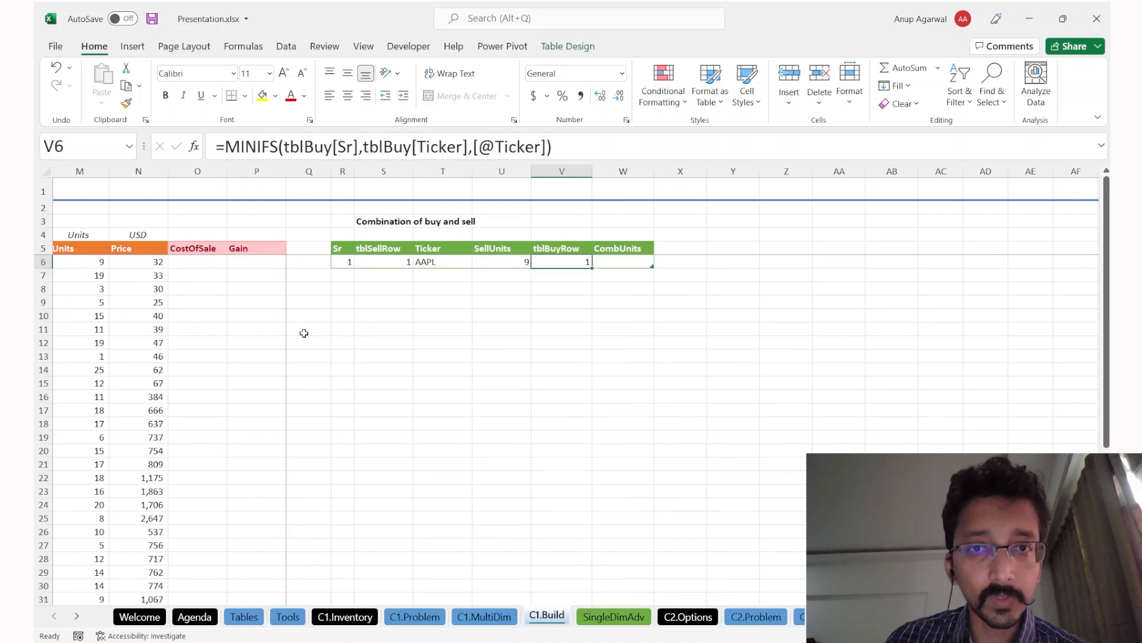
{"action": "key", "text": "Right"}
{"action": "key", "text": "Up"}
{"action": "key", "text": "Up"}
{"action": "key", "text": "Up"}
{"action": "key", "text": "ctrl+space"}
{"action": "key", "text": "ctrl+shift+equal"}
{"action": "key", "text": "Down"}
{"action": "key", "text": "Down"}
{"action": "type", "text": "BuyUnits"}
{"action": "key", "text": "Return"}
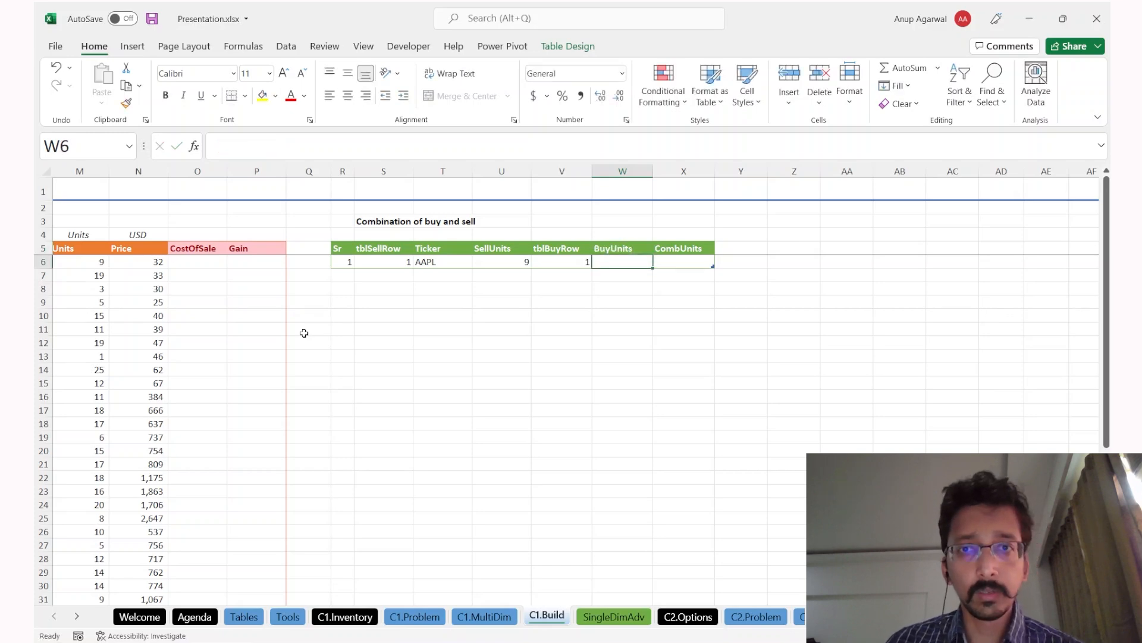
Step: Begin an INDEX formula in W6 referencing the whole tblBuy[Units] column
{"action": "scroll", "coordinate": [304, 333], "scroll_direction": "left", "scroll_amount": 5}
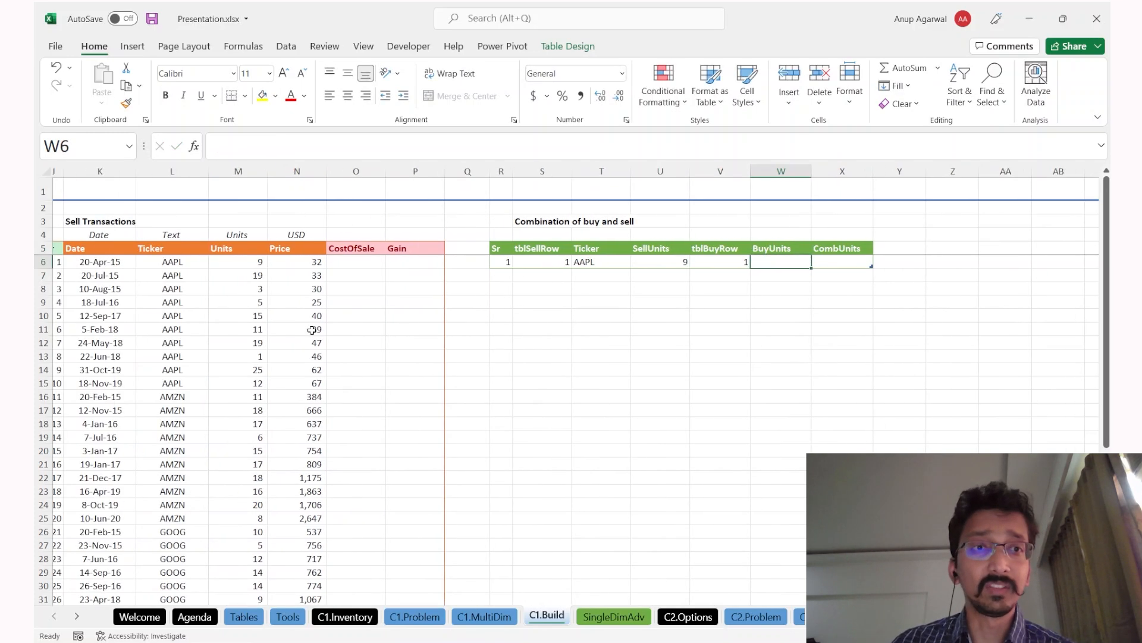
{"action": "scroll", "coordinate": [305, 347], "scroll_direction": "right", "scroll_amount": 3}
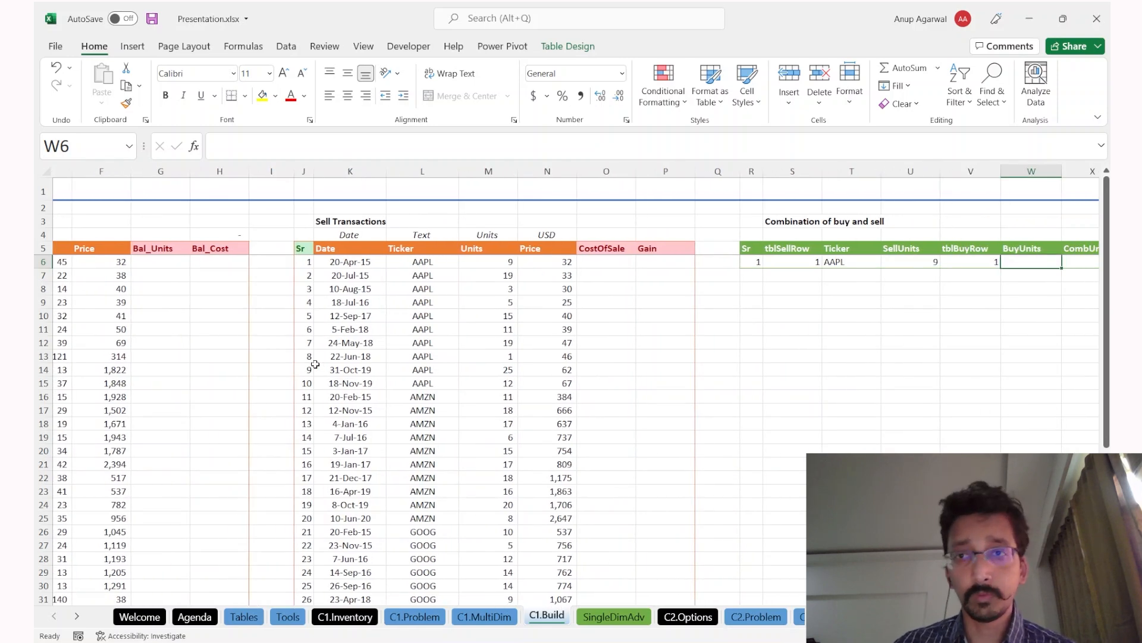
{"action": "type", "text": "=inde"}
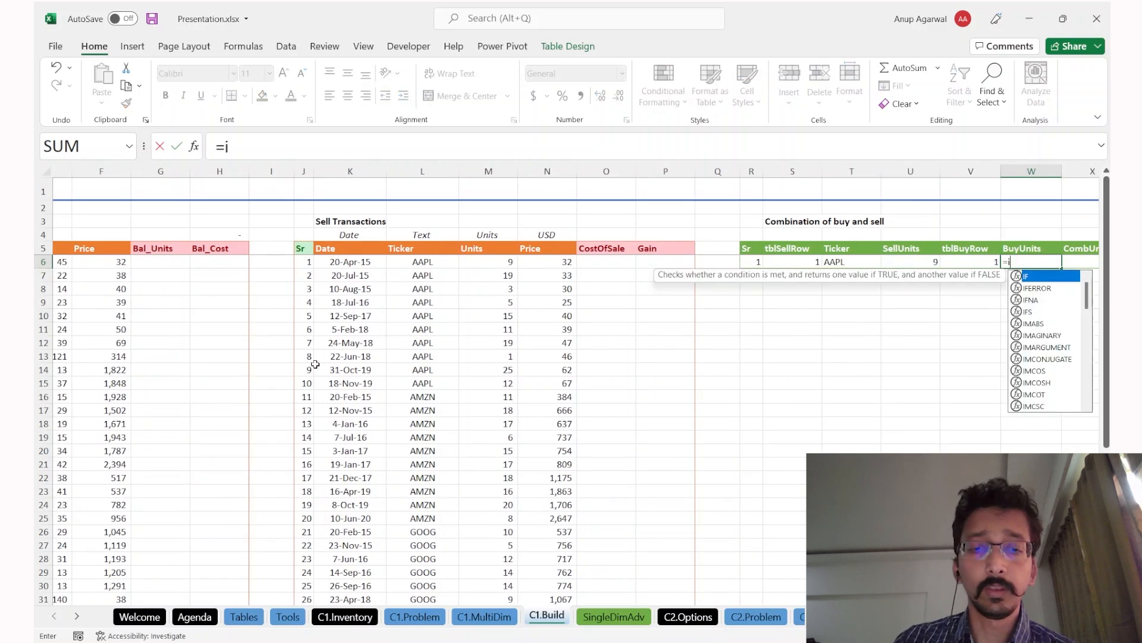
{"action": "key", "text": "Tab"}
{"action": "scroll", "coordinate": [314, 364], "scroll_direction": "left", "scroll_amount": 3}
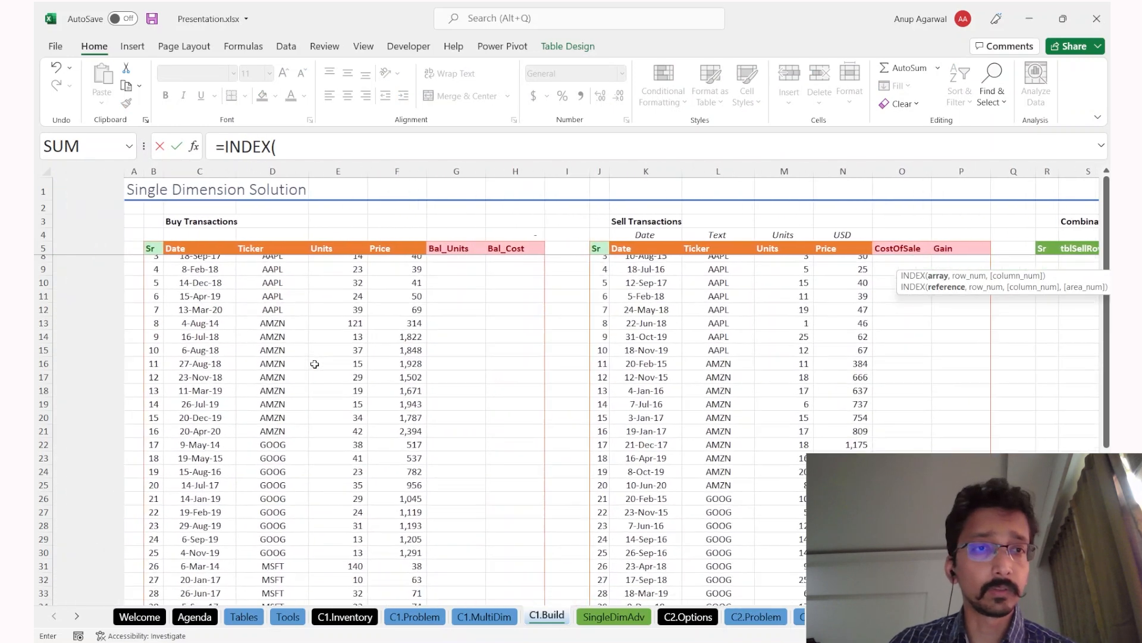
{"action": "scroll", "coordinate": [315, 364], "scroll_direction": "down", "scroll_amount": 1}
{"action": "left_click", "coordinate": [350, 316]}
{"action": "key", "text": "ctrl+space"}
{"action": "key", "text": "Left"}
{"action": "key", "text": "ctrl+space"}
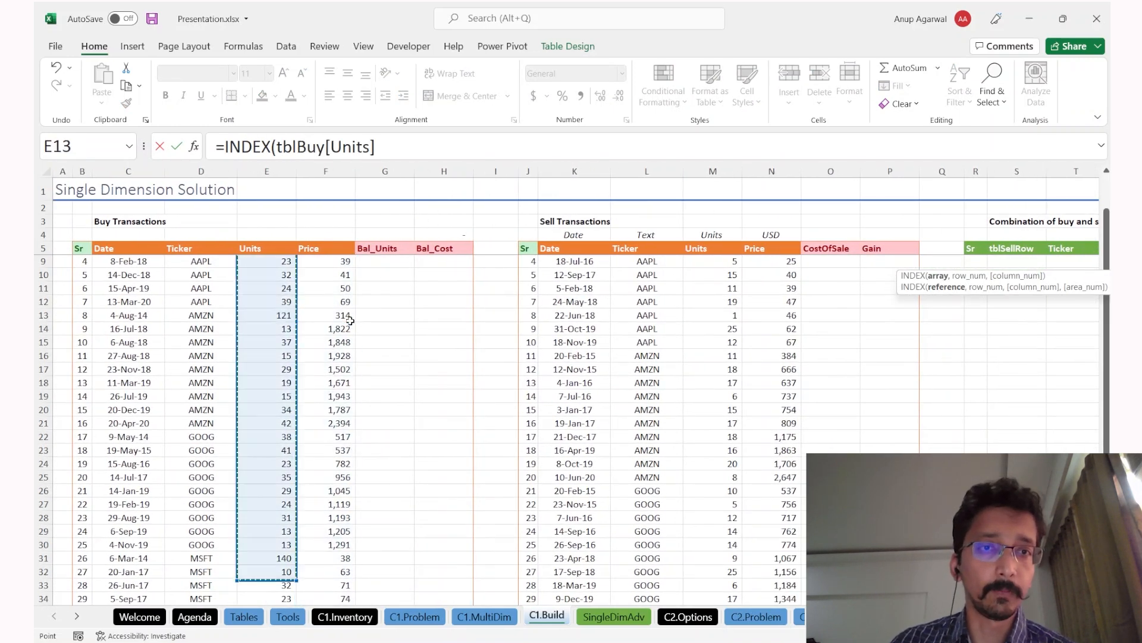
{"action": "type", "text": ",1"}
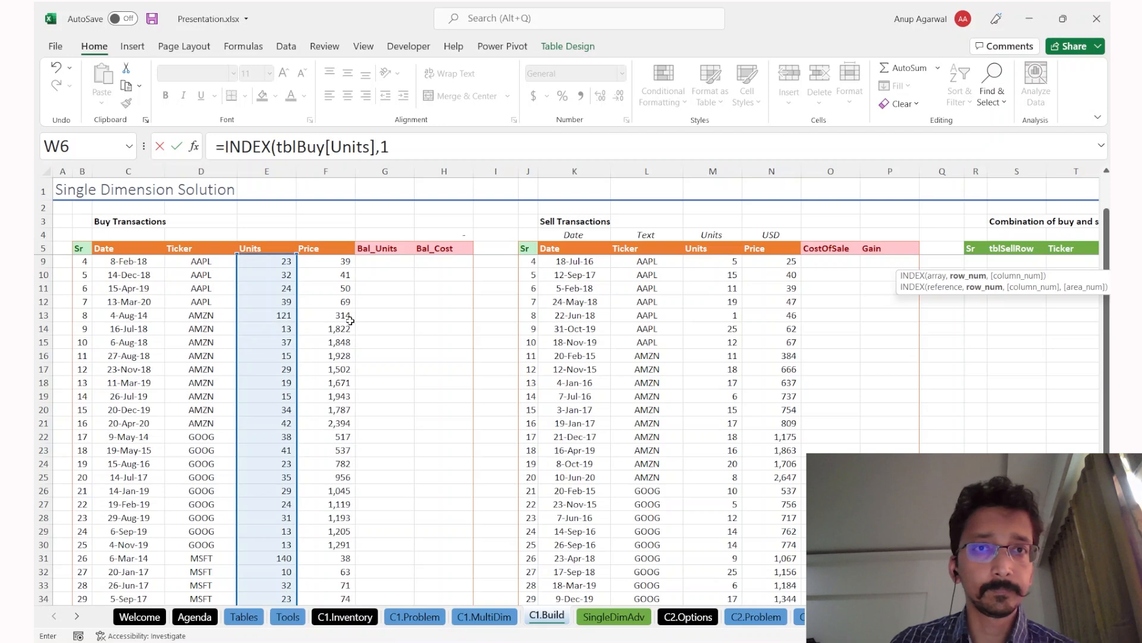
{"action": "scroll", "coordinate": [551, 379], "scroll_direction": "right", "scroll_amount": 5}
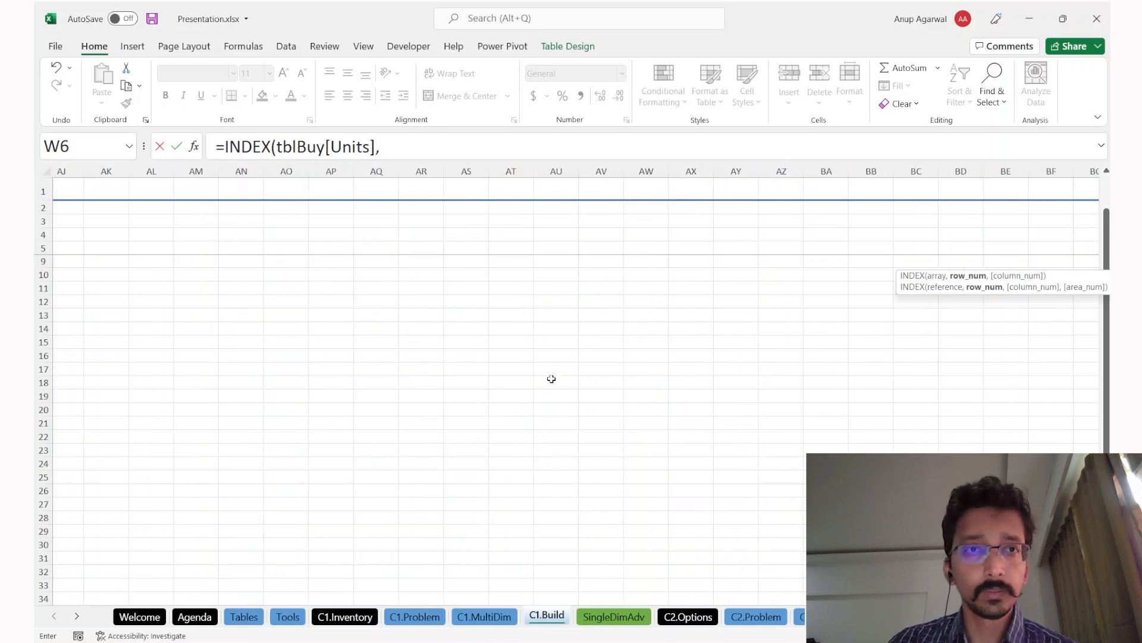
{"action": "scroll", "coordinate": [551, 379], "scroll_direction": "up", "scroll_amount": 1}
{"action": "scroll", "coordinate": [551, 379], "scroll_direction": "left", "scroll_amount": 4}
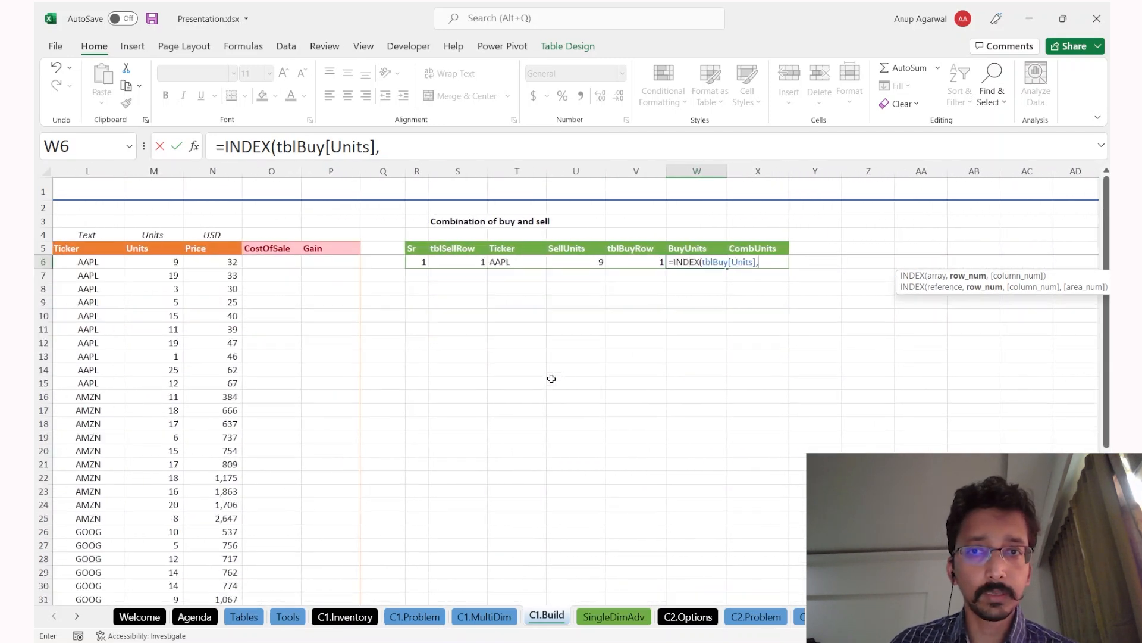
{"action": "key", "text": "Left"}
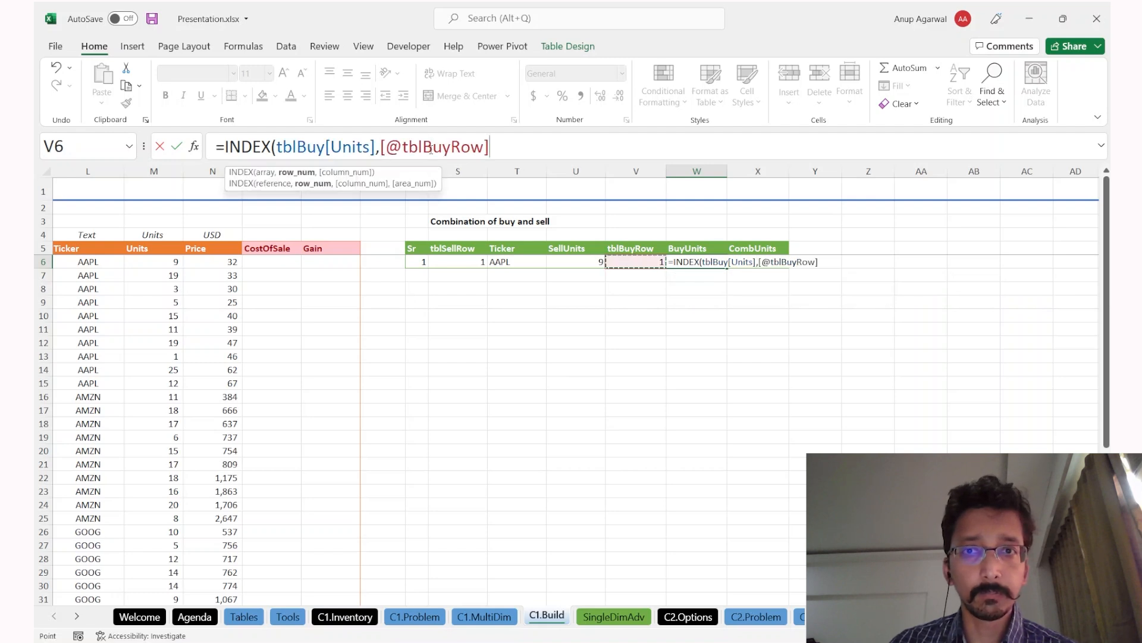
{"action": "type", "text": ")"}
{"action": "key", "text": "Return"}
{"action": "key", "text": "Up"}
{"action": "key", "text": "Right"}
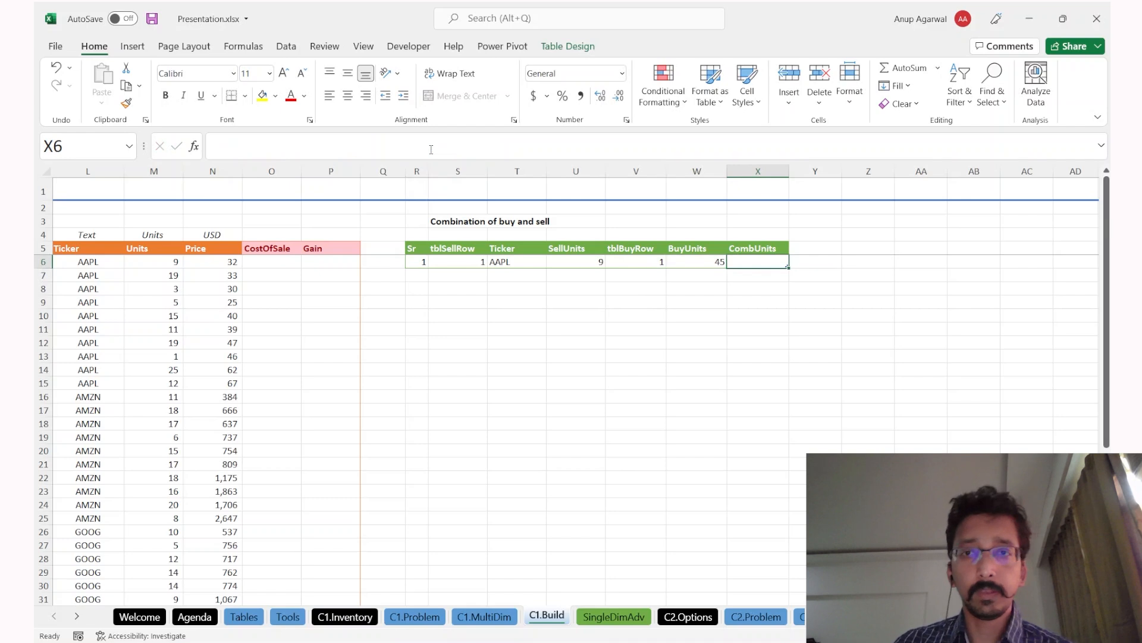
Step: Enter =MIN(SellUnits, BuyUnits) in the first CombUnits cell, giving 9 for AAPL
{"action": "left_click_drag", "start_coordinate": [461, 262], "coordinate": [701, 262]}
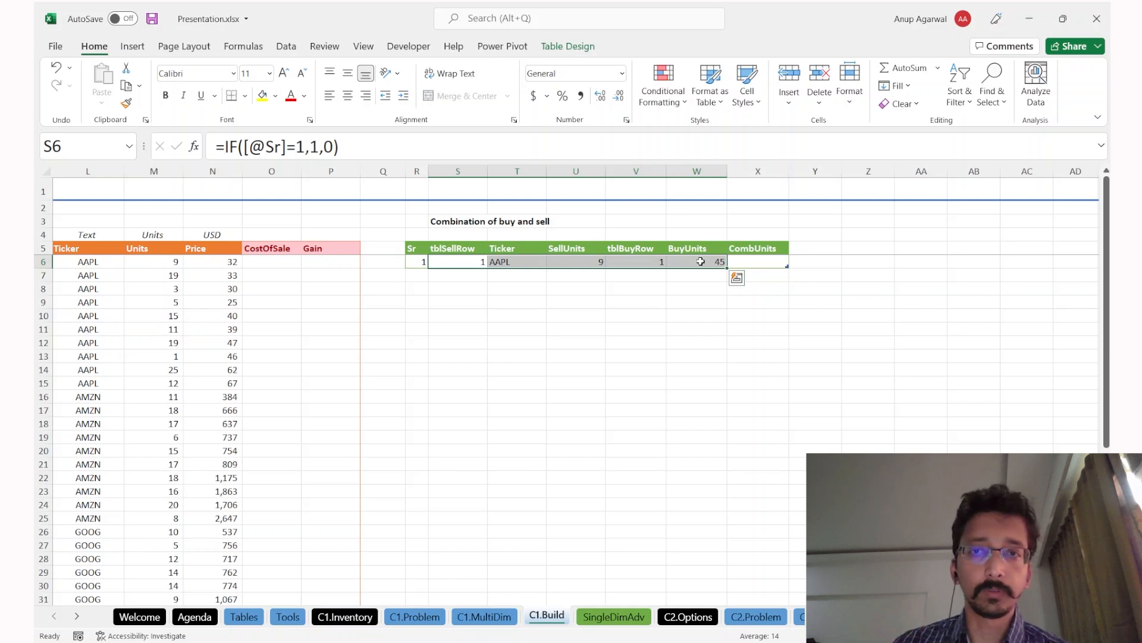
{"action": "key", "text": "Right"}
{"action": "key", "text": "Right"}
{"action": "key", "text": "Right"}
{"action": "key", "text": "Right"}
{"action": "key", "text": "Right"}
{"action": "type", "text": "=min"}
{"action": "key", "text": "Tab"}
{"action": "key", "text": "Left"}
{"action": "key", "text": "Left"}
{"action": "key", "text": "Left"}
{"action": "type", "text": ","}
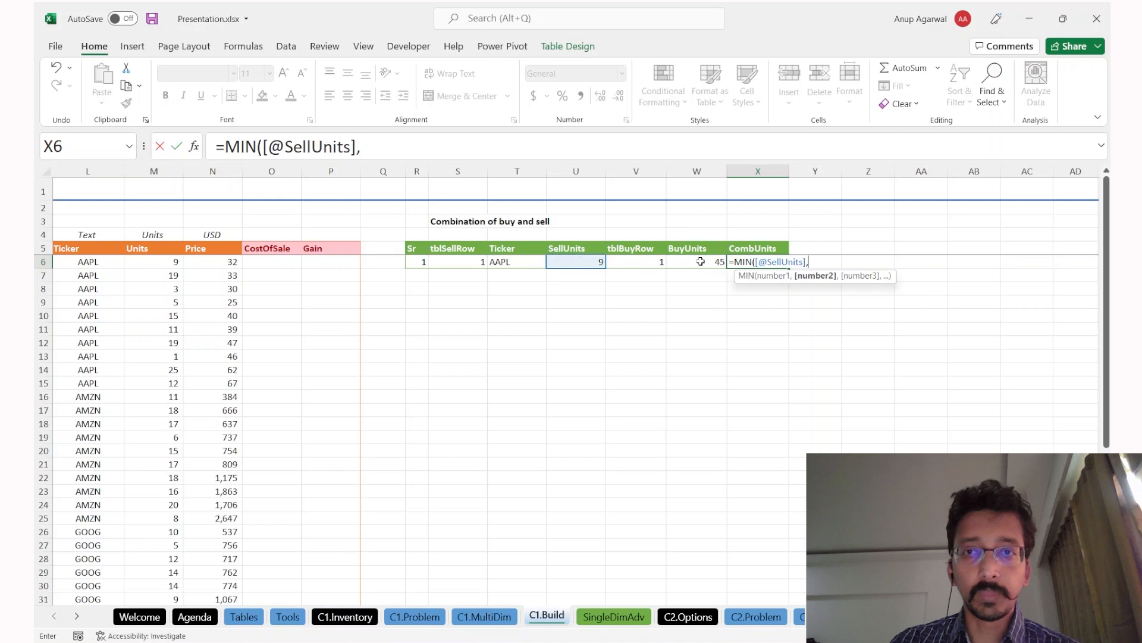
{"action": "key", "text": "Left"}
{"action": "type", "text": ")"}
{"action": "key", "text": "Return"}
{"action": "key", "text": "Up"}
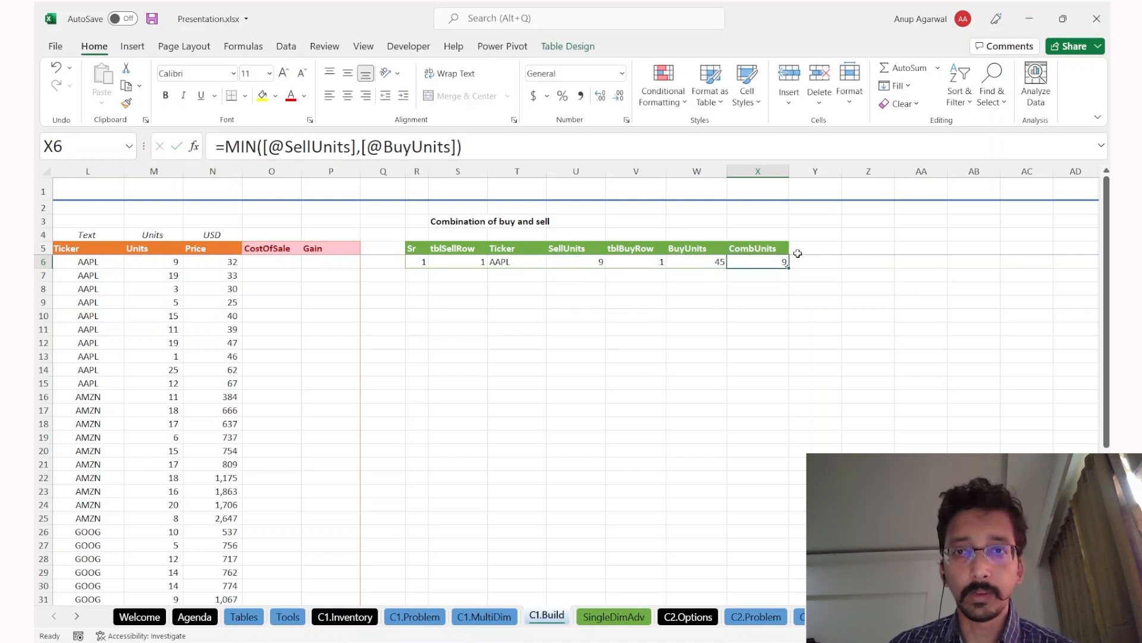
Step: Compare against the MIN formula on C1.MultiDim and review the table's Ticker and SellUnits lookups
{"action": "key", "text": "ctrl+Page_Up"}
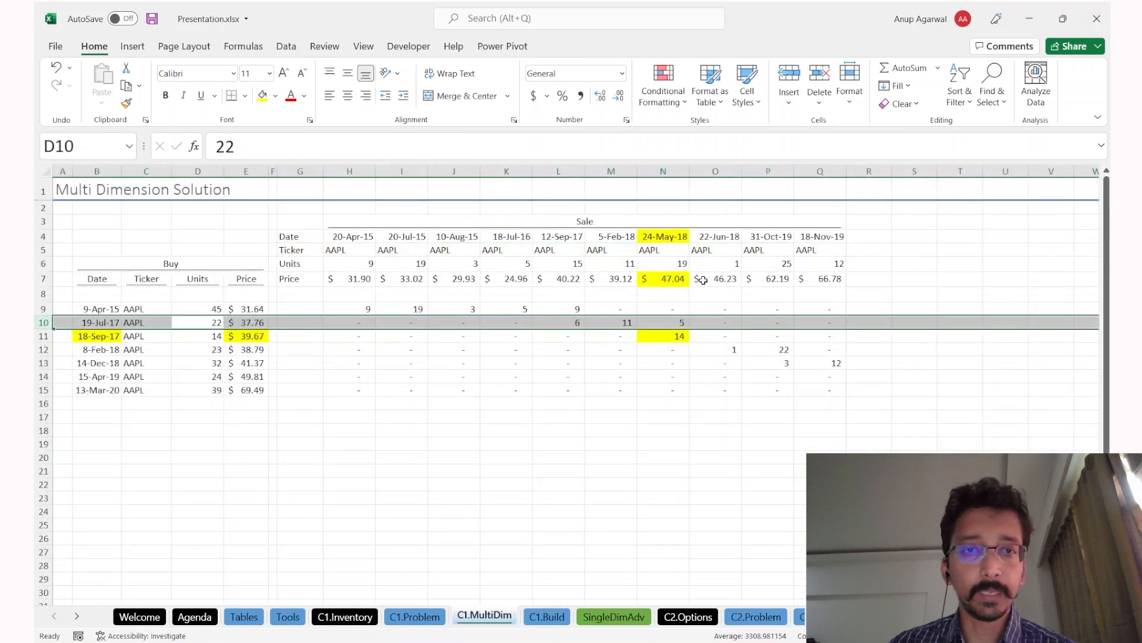
{"action": "left_click", "coordinate": [351, 304]}
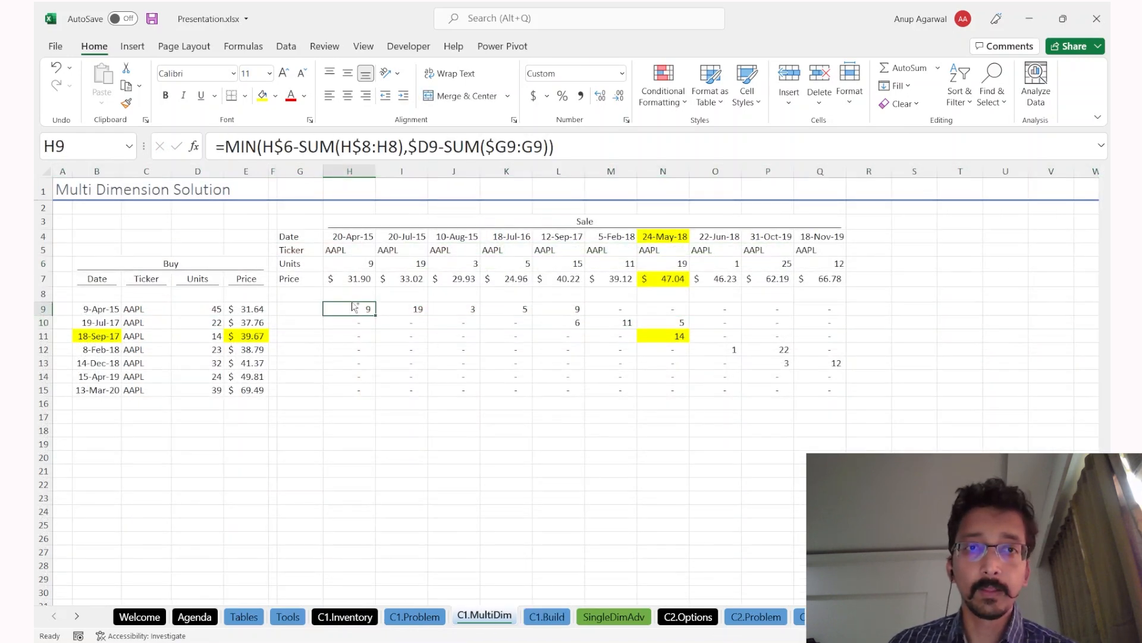
{"action": "key", "text": "ctrl+Page_Down"}
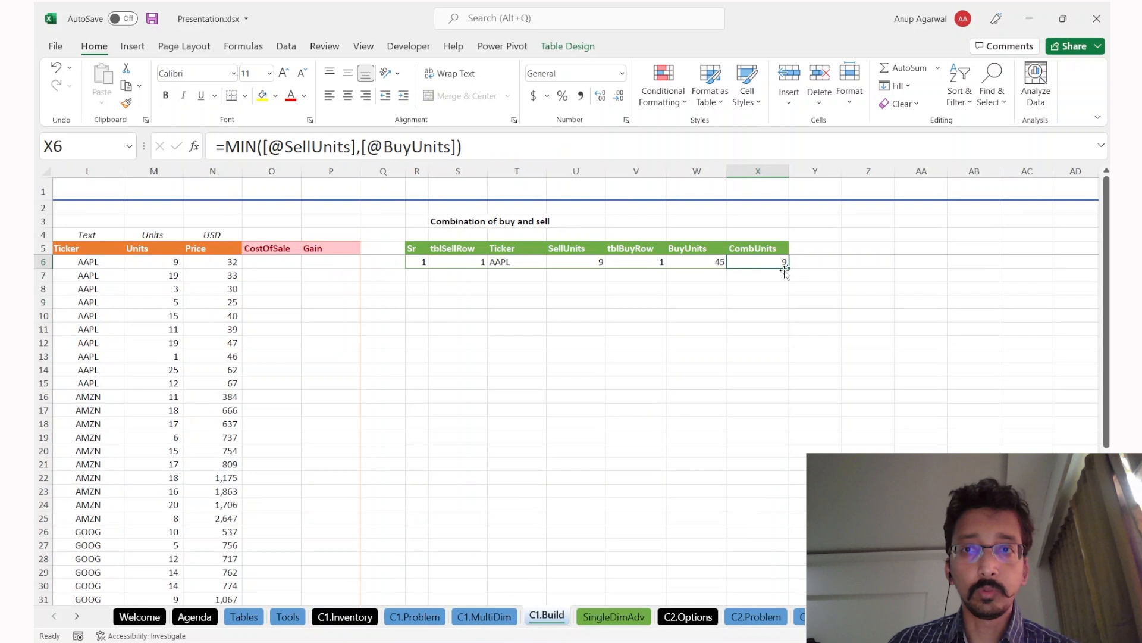
{"action": "left_click", "coordinate": [695, 289]}
{"action": "left_click", "coordinate": [516, 262]}
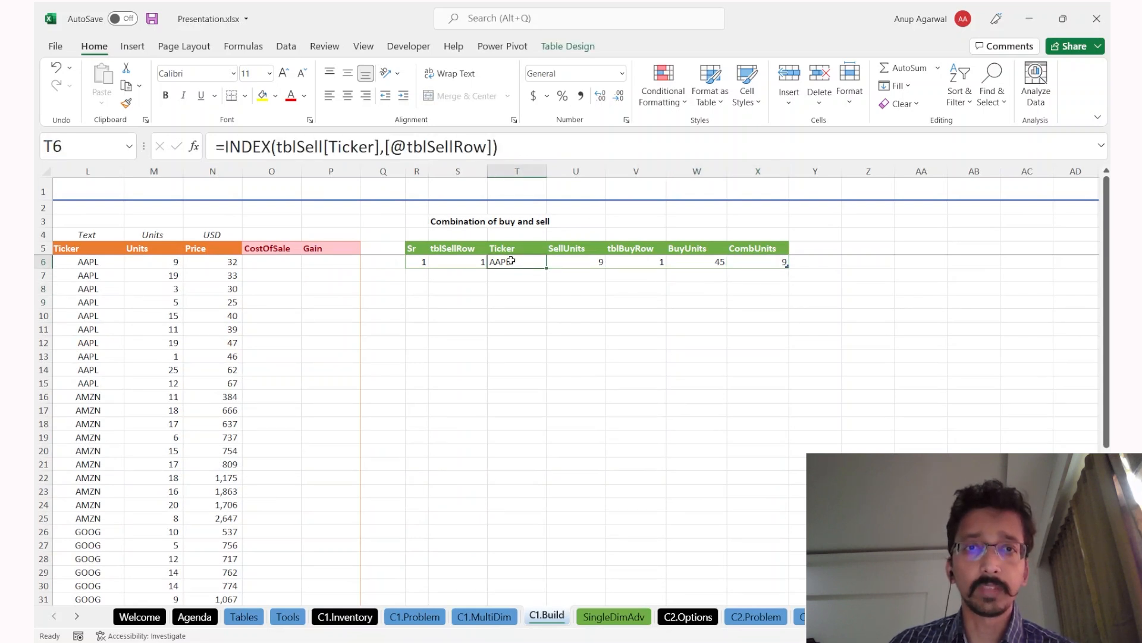
{"action": "left_click", "coordinate": [590, 263]}
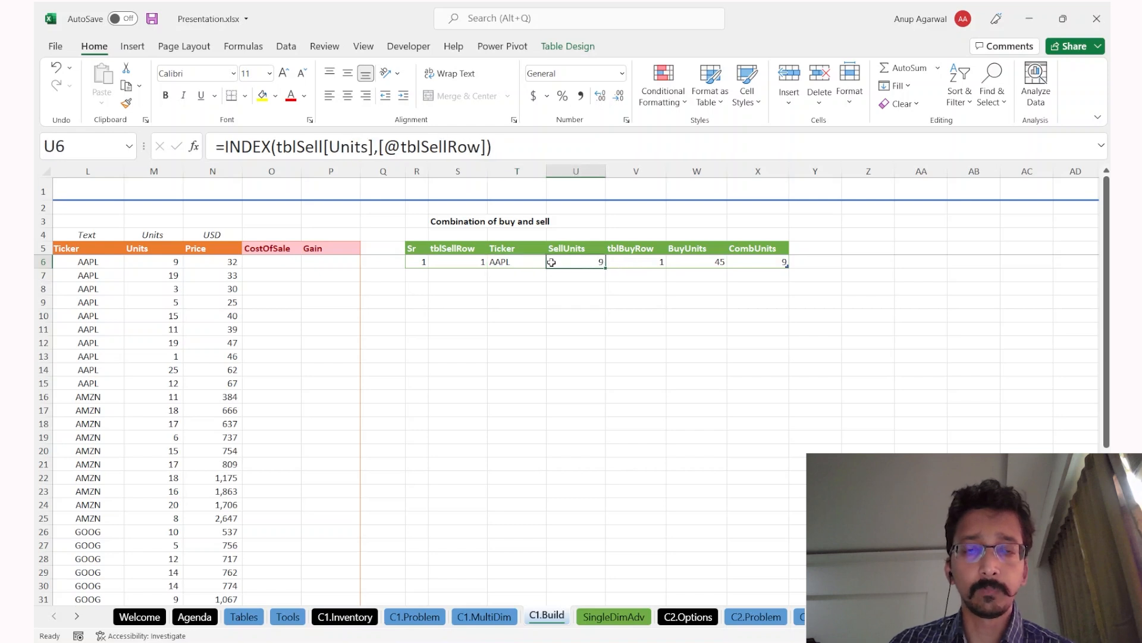
{"action": "left_click_drag", "start_coordinate": [480, 261], "coordinate": [749, 304]}
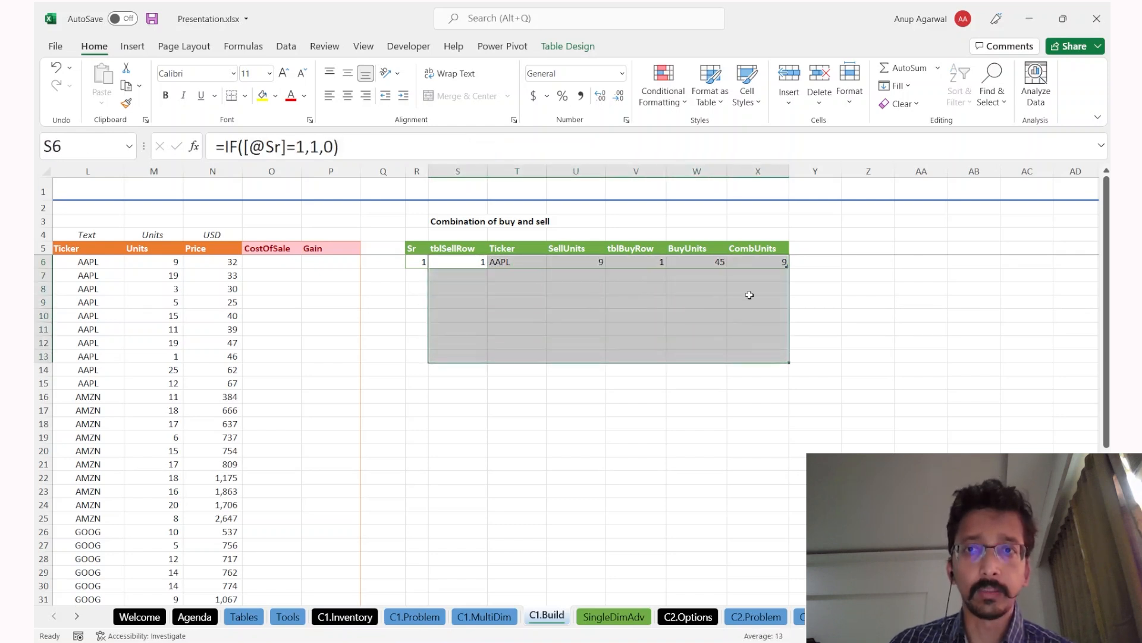
{"action": "left_click", "coordinate": [753, 289]}
{"action": "left_click", "coordinate": [757, 264]}
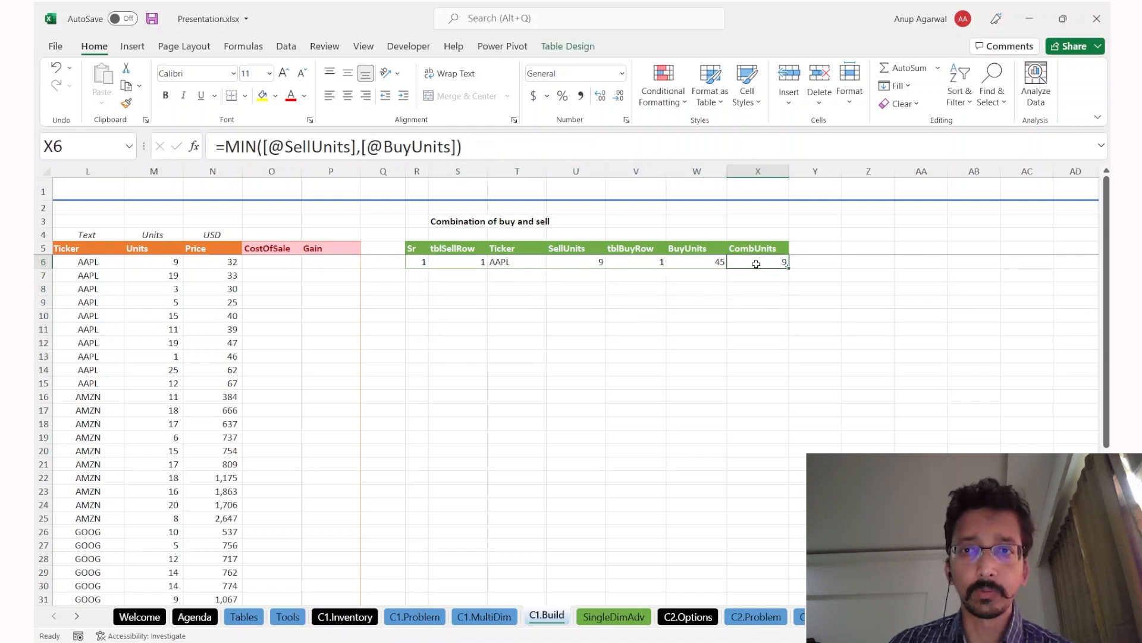
{"action": "left_click", "coordinate": [613, 235]}
Step: Insert a new table column before tblBuyRow and name it SellUnitsPost
{"action": "key", "text": "ctrl+space"}
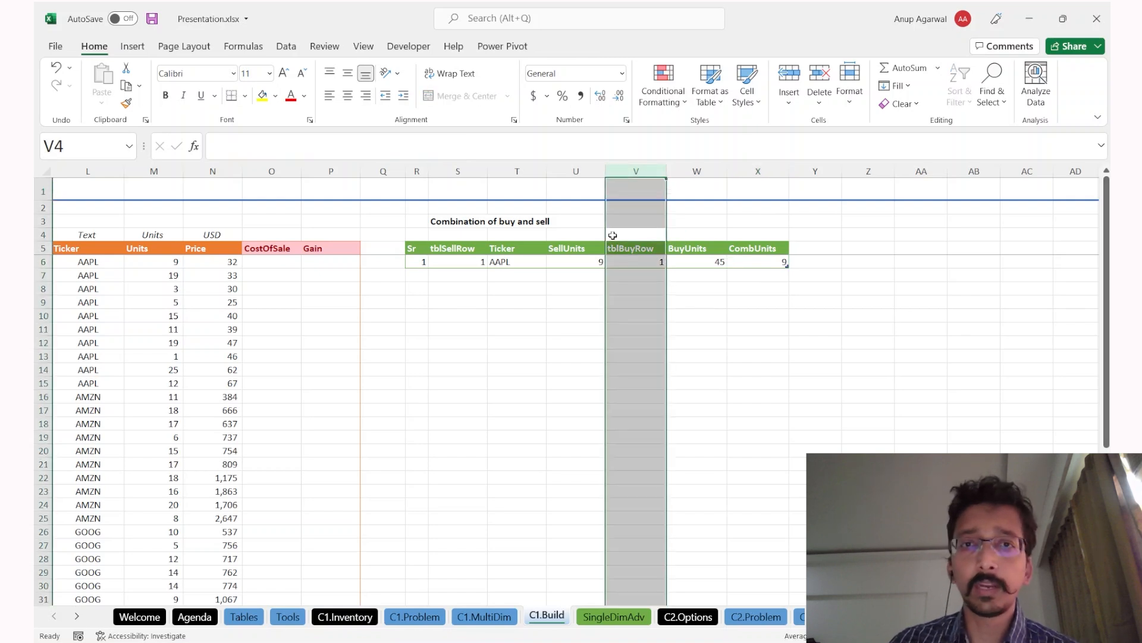
{"action": "key", "text": "ctrl+plus"}
{"action": "key", "text": "ctrl+r"}
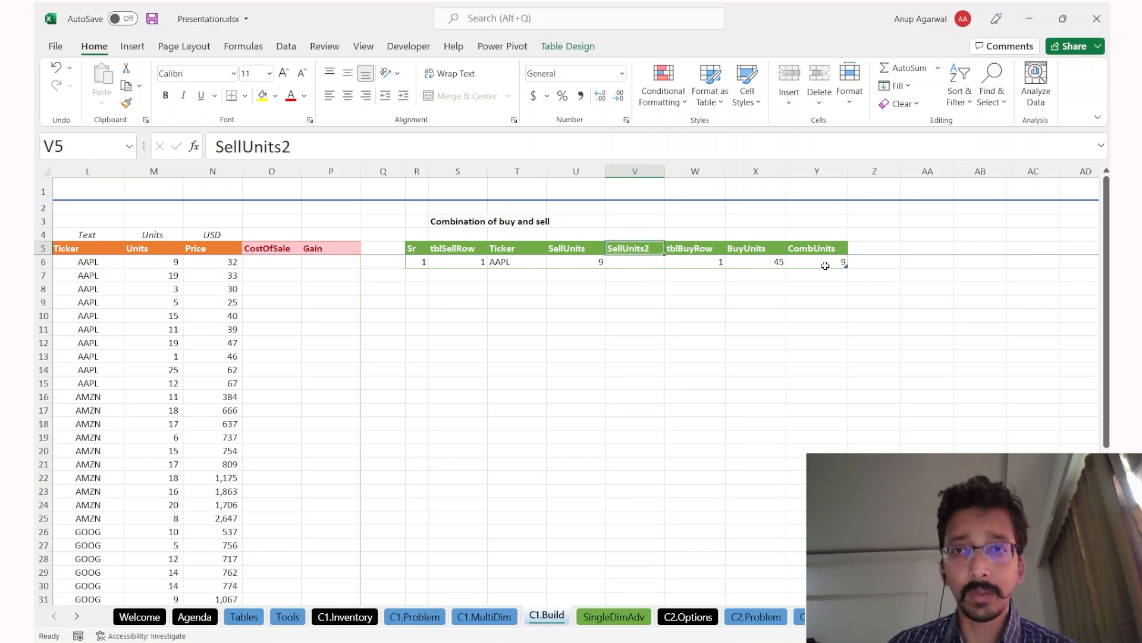
{"action": "key", "text": "F2"}
{"action": "key", "text": "BackSpace"}
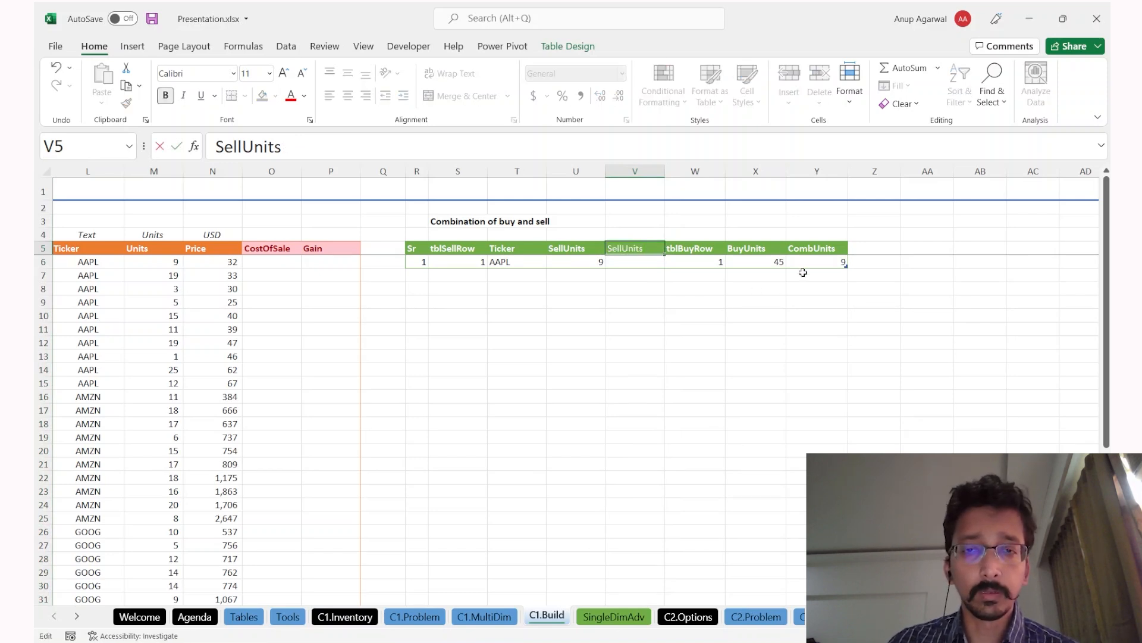
{"action": "type", "text": "Post"}
{"action": "key", "text": "Return"}
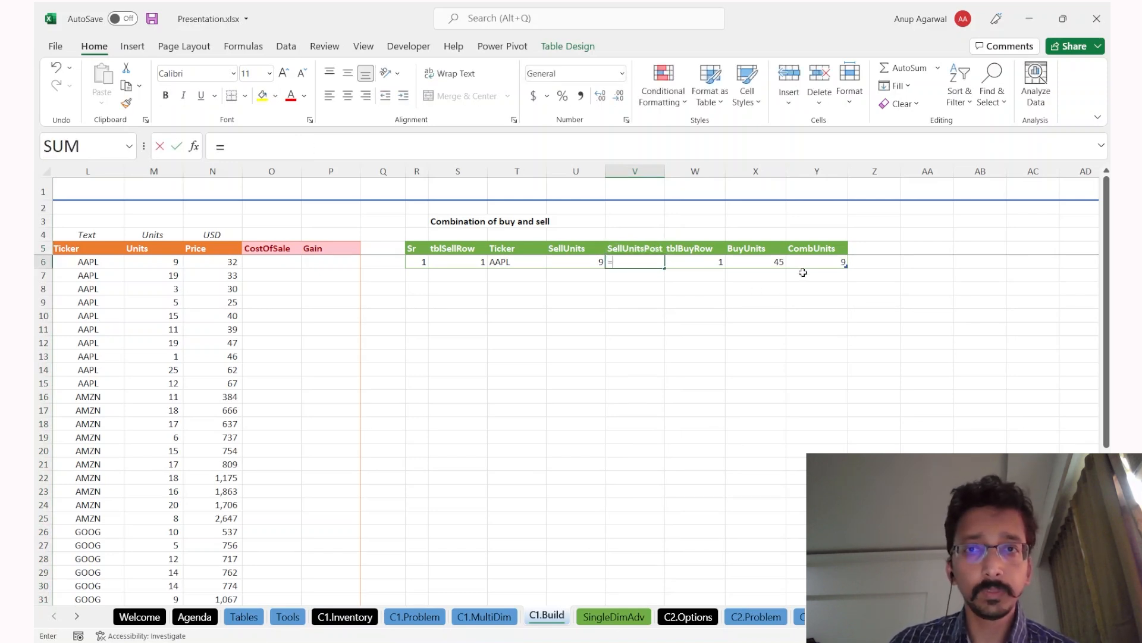
Step: Fill SellUnitsPost with SellUnits minus CombUnits, giving 0 for AAPL
{"action": "type", "text": "="}
{"action": "key", "text": "Left"}
{"action": "type", "text": "-"}
{"action": "key", "text": "Right"}
{"action": "key", "text": "Right"}
{"action": "key", "text": "Right"}
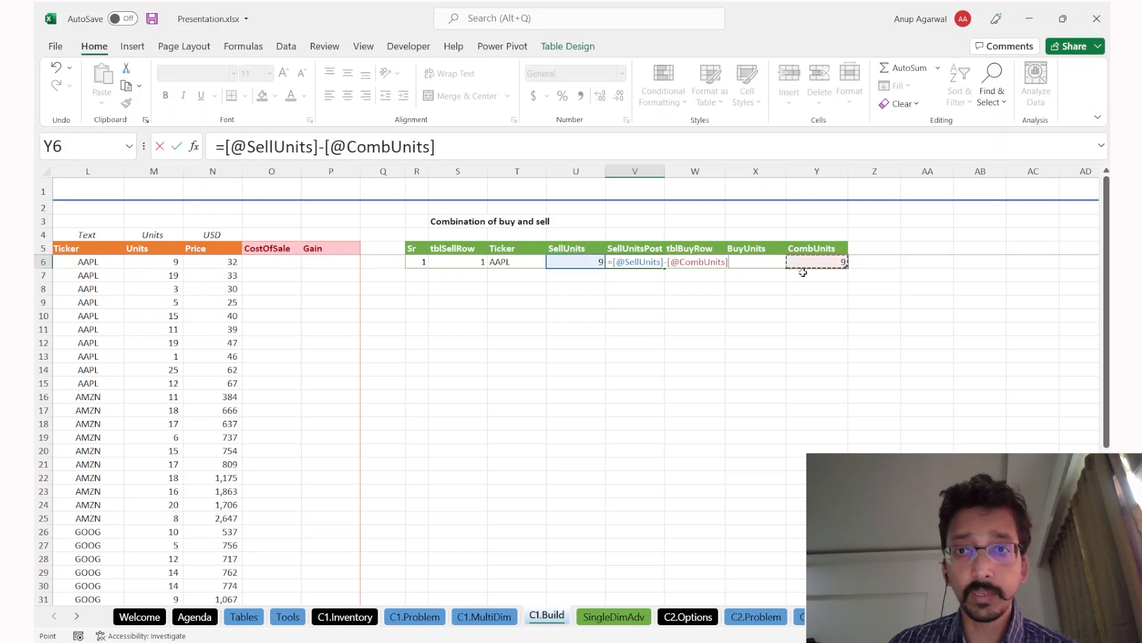
{"action": "key", "text": "Return"}
{"action": "key", "text": "Up"}
{"action": "key", "text": "Left"}
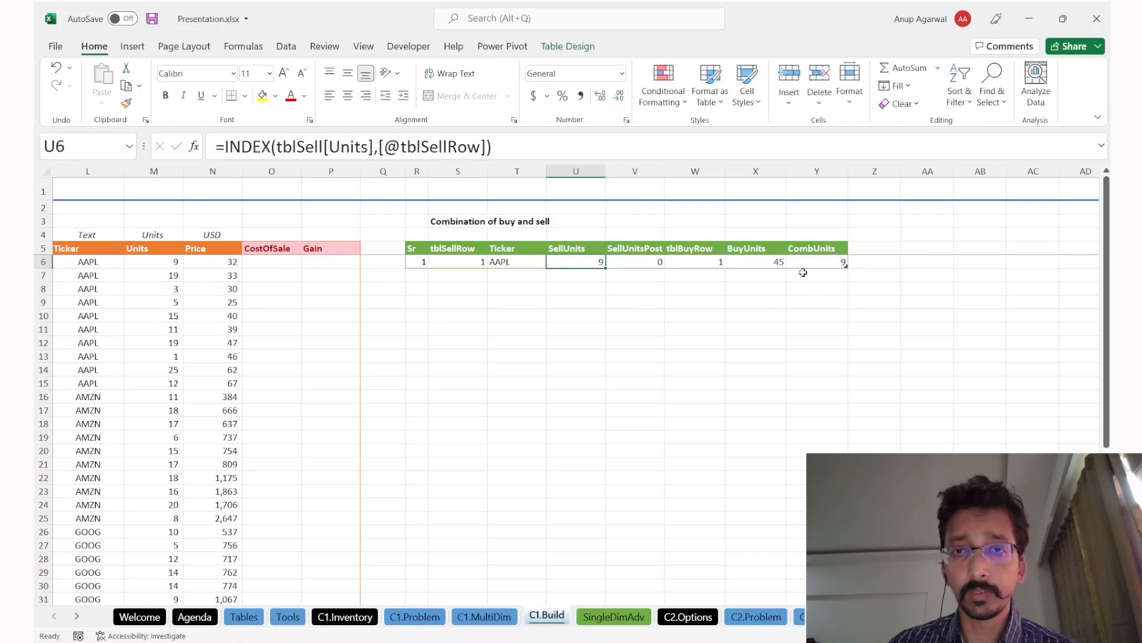
Step: Insert another new table column before CombUnits
{"action": "key", "text": "Right"}
{"action": "key", "text": "Up"}
{"action": "key", "text": "Down"}
{"action": "key", "text": "Right"}
{"action": "key", "text": "Right"}
{"action": "key", "text": "Up"}
{"action": "key", "text": "Up"}
{"action": "key", "text": "Right"}
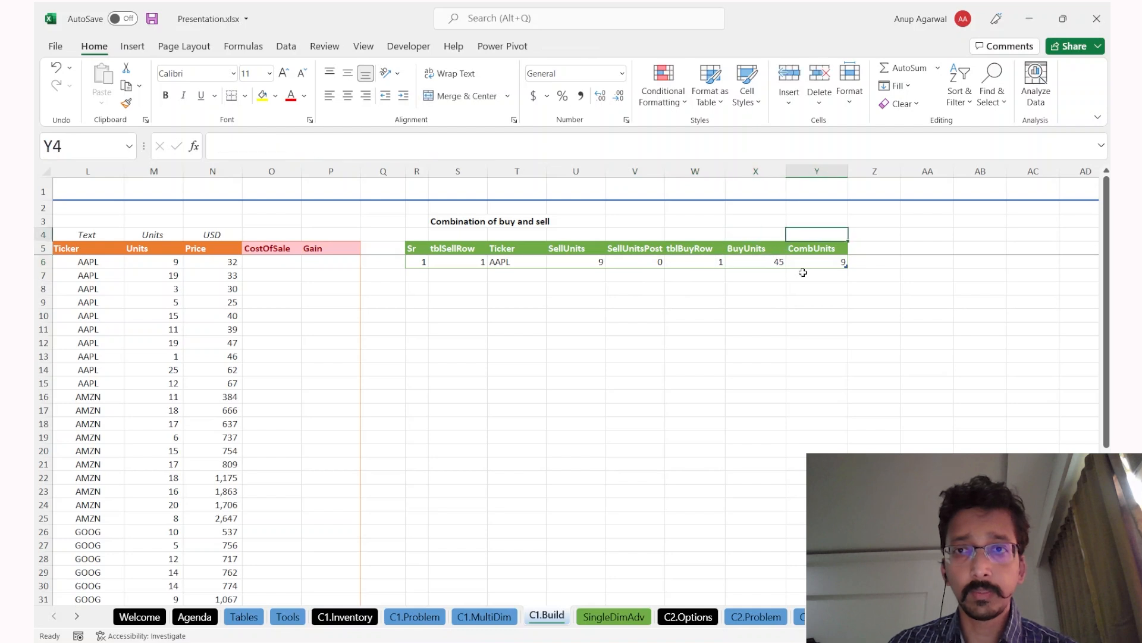
{"action": "key", "text": "ctrl+space"}
{"action": "key", "text": "ctrl+plus"}
{"action": "key", "text": "Down"}
{"action": "key", "text": "Down"}
{"action": "key", "text": "Up"}
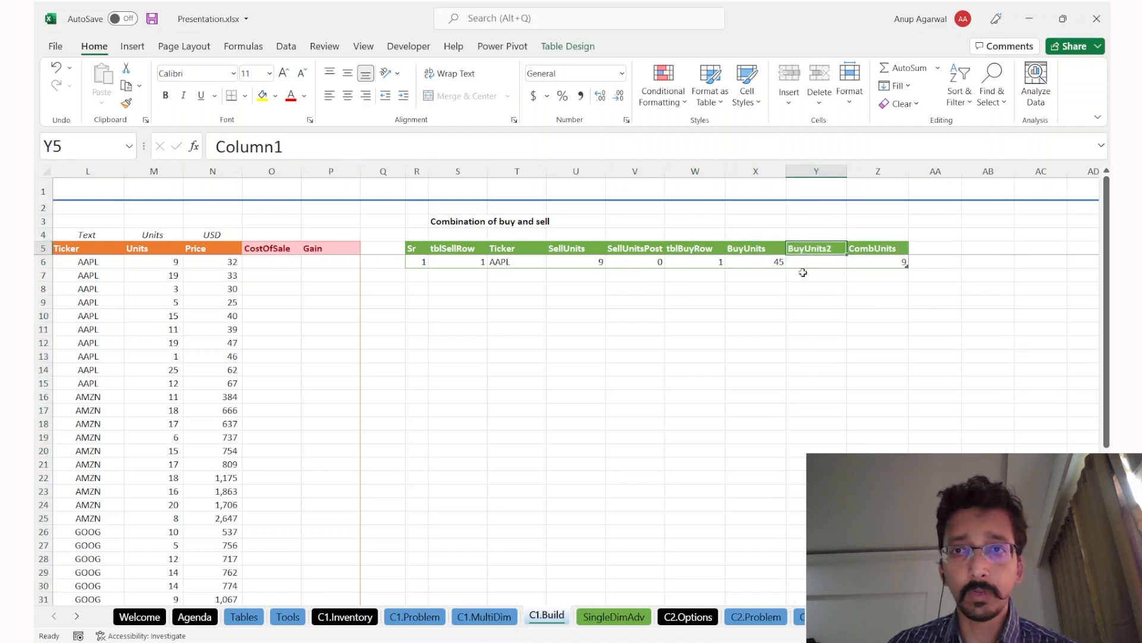
Step: Name the new column BuyUnitsPost and fill it with BuyUnits minus CombUnits, giving 36
{"action": "key", "text": "F2"}
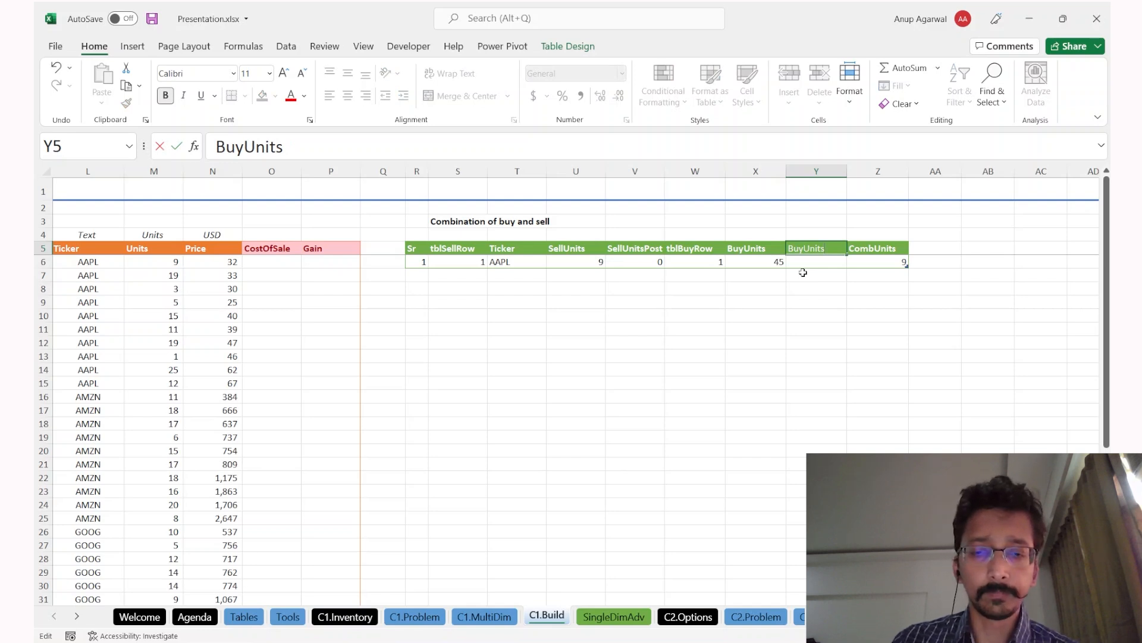
{"action": "type", "text": "Ba"}
{"action": "key", "text": "BackSpace"}
{"action": "key", "text": "BackSpace"}
{"action": "key", "text": "BackSpace"}
{"action": "type", "text": "Post"}
{"action": "key", "text": "Return"}
{"action": "type", "text": "="}
{"action": "key", "text": "Left"}
{"action": "type", "text": "-"}
{"action": "key", "text": "Right"}
{"action": "key", "text": "Return"}
{"action": "key", "text": "Up"}
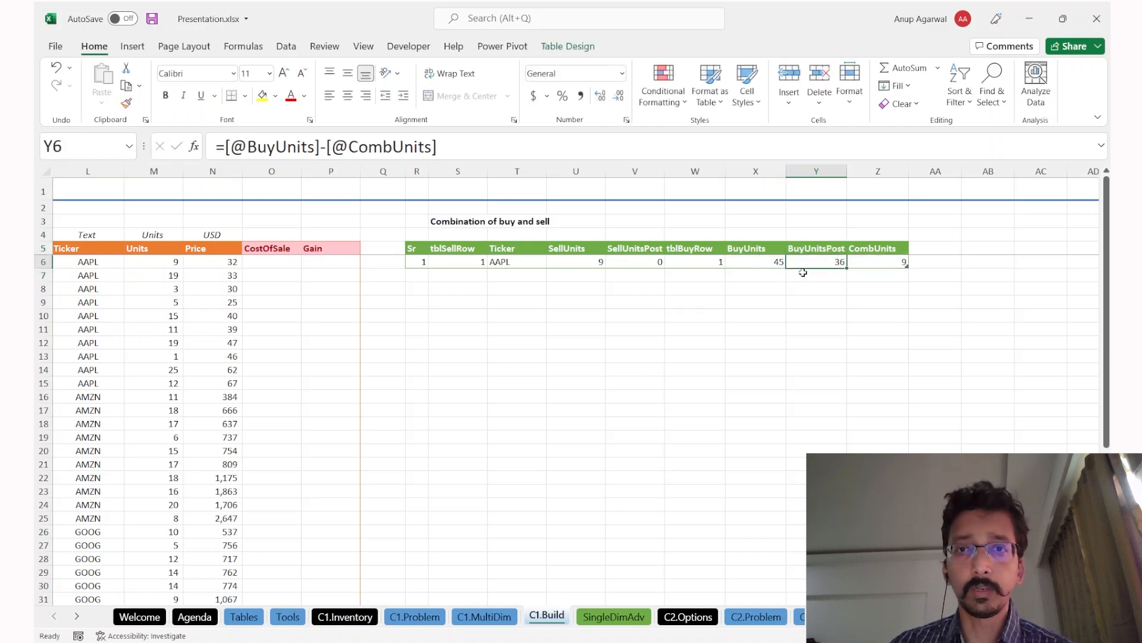
Step: Format the SellUnits through CombUnits values as Comma Style with no decimals
{"action": "key", "text": "Left"}
{"action": "key", "text": "Left"}
{"action": "key", "text": "Right"}
{"action": "key", "text": "shift+Right"}
{"action": "key", "text": "shift+Right"}
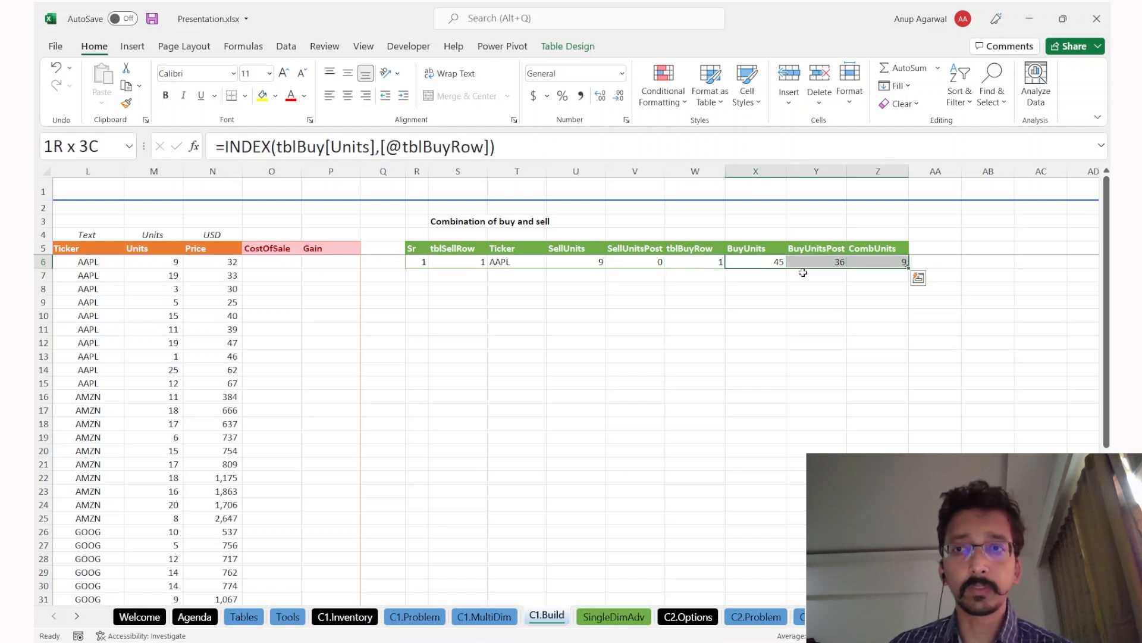
{"action": "key", "text": "Left"}
{"action": "key", "text": "Left"}
{"action": "key", "text": "Left"}
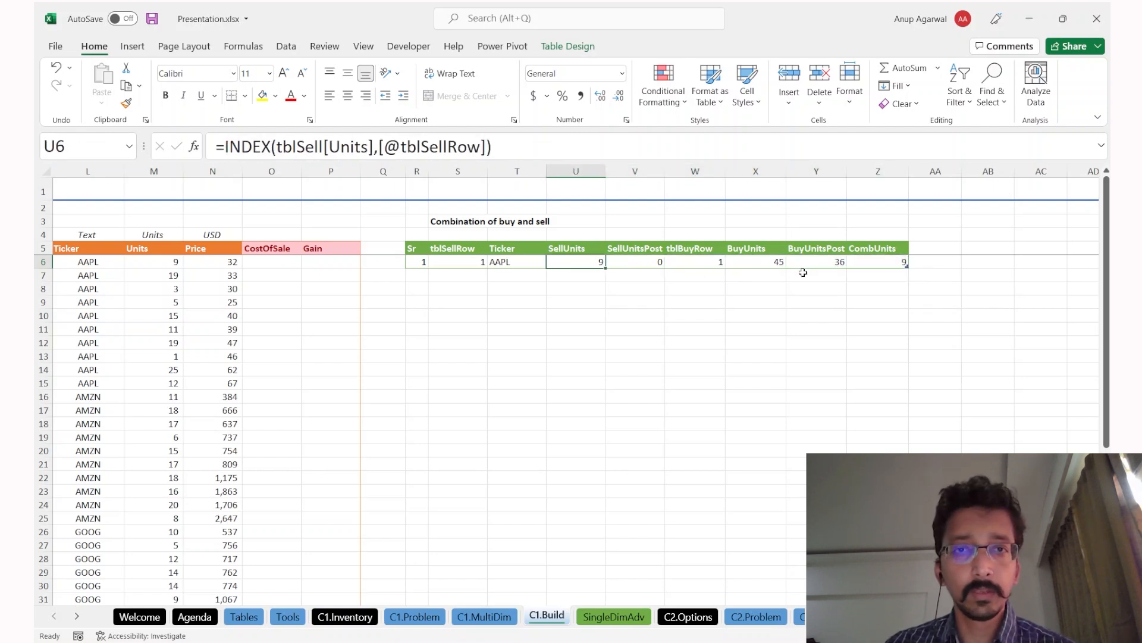
{"action": "key", "text": "Left"}
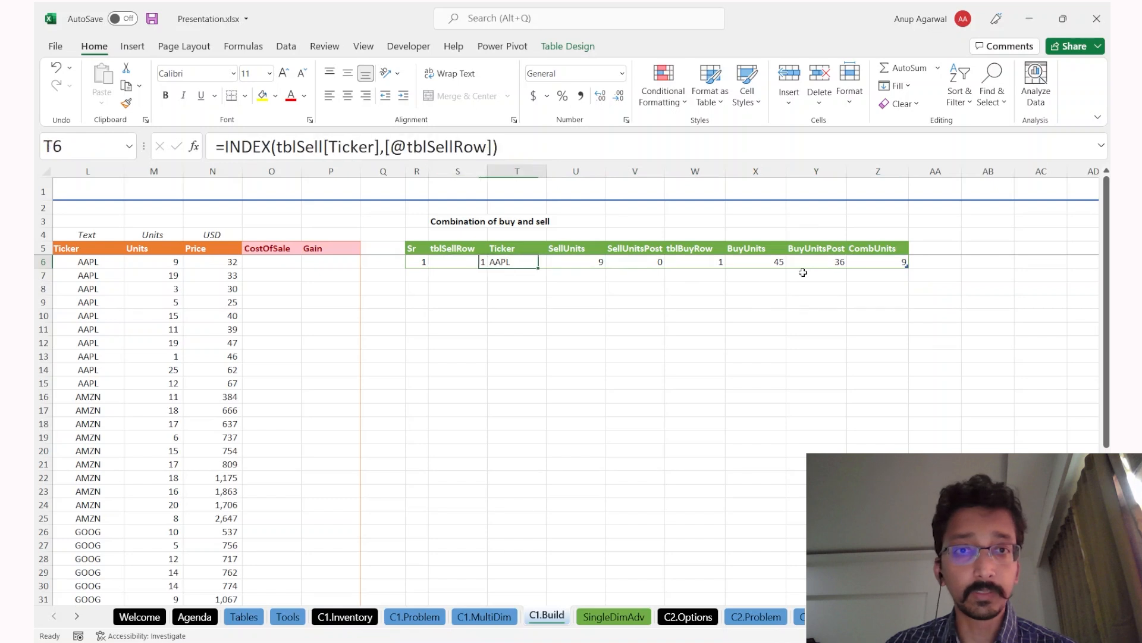
{"action": "key", "text": "Right"}
{"action": "key", "text": "Right"}
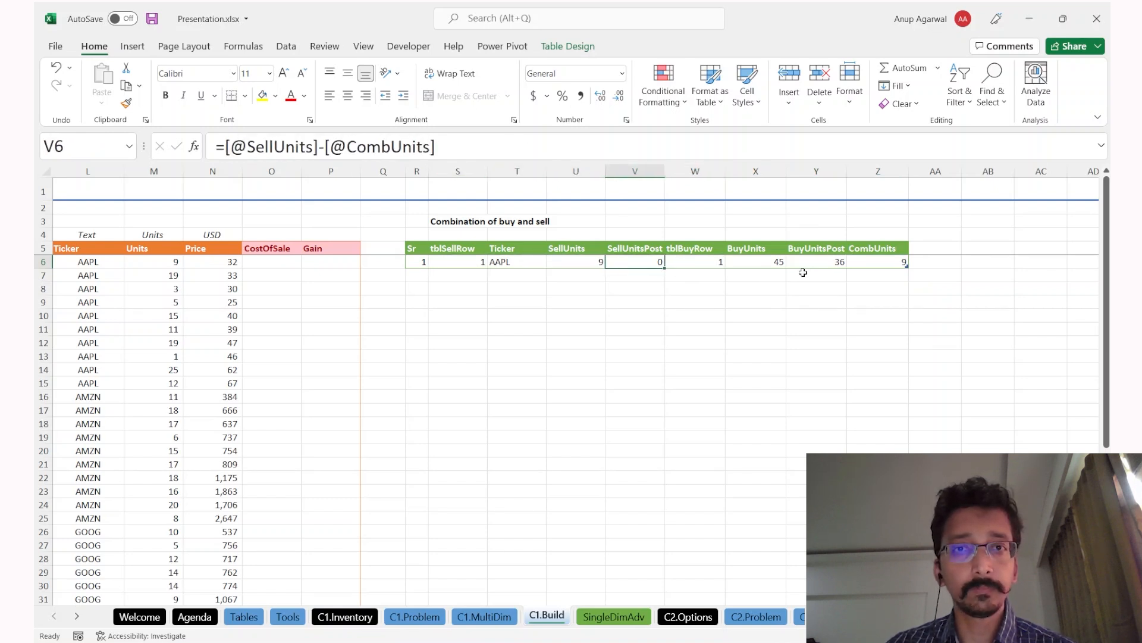
{"action": "key", "text": "Left"}
{"action": "key", "text": "Right"}
{"action": "key", "text": "Left"}
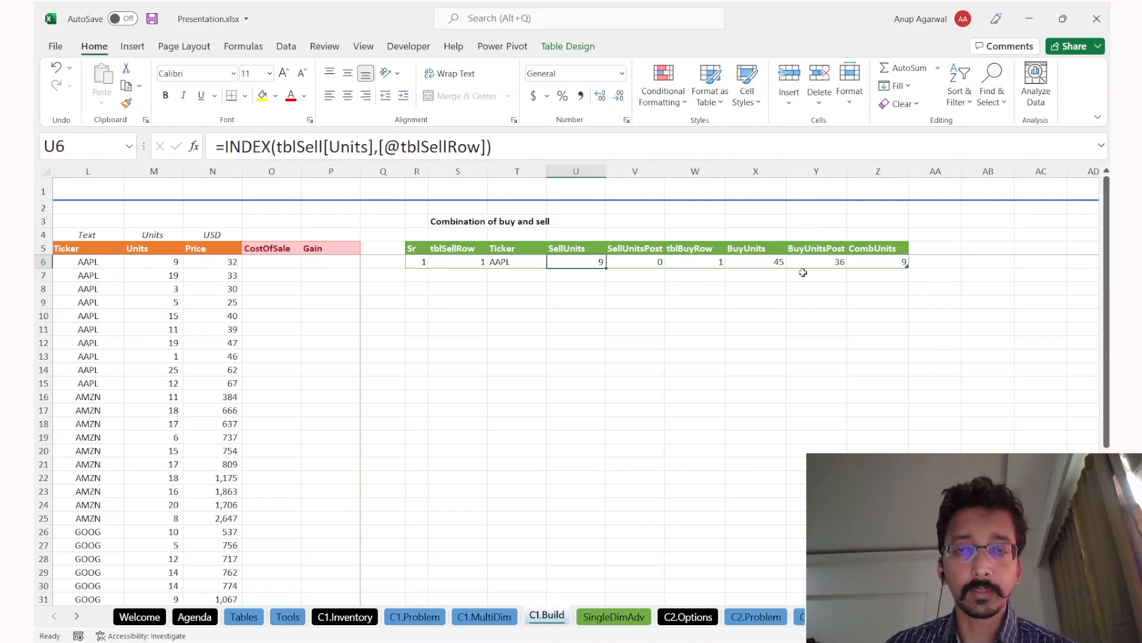
{"action": "key", "text": "ctrl+shift+Right"}
{"action": "left_click", "coordinate": [580, 96]}
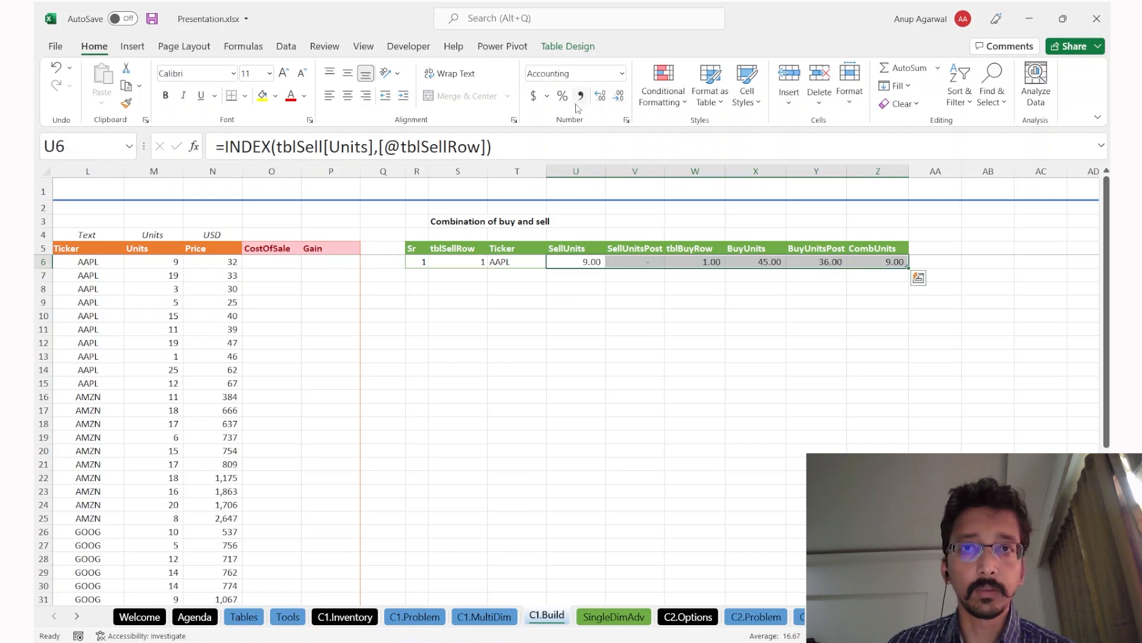
{"action": "left_click", "coordinate": [619, 95]}
{"action": "left_click", "coordinate": [619, 95]}
{"action": "key", "text": "Right"}
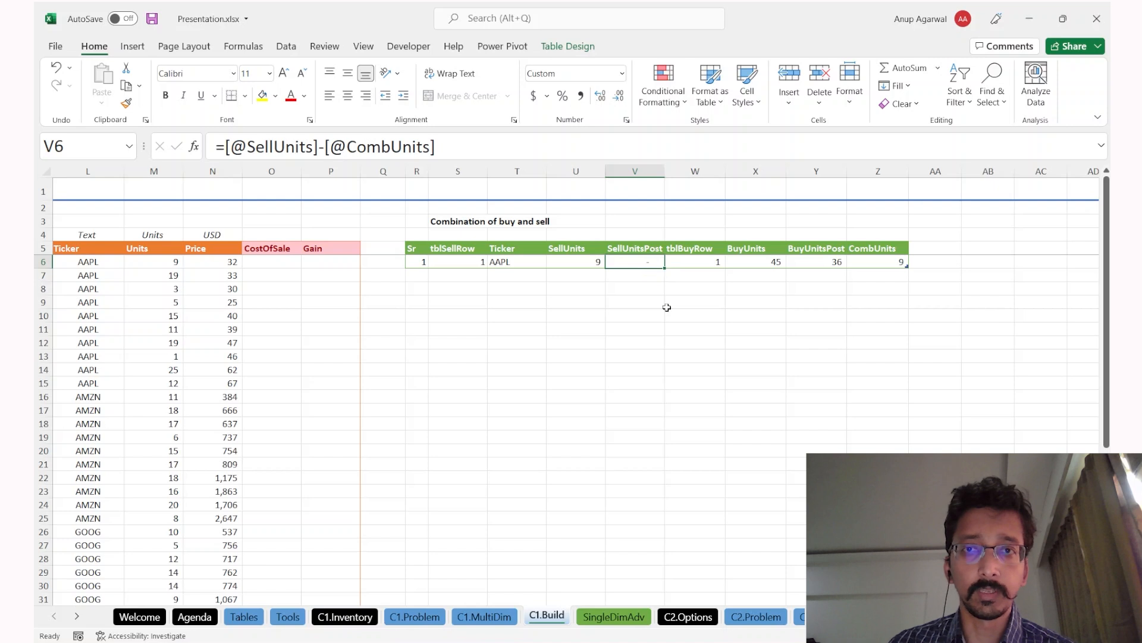
{"action": "key", "text": "ctrl+Right"}
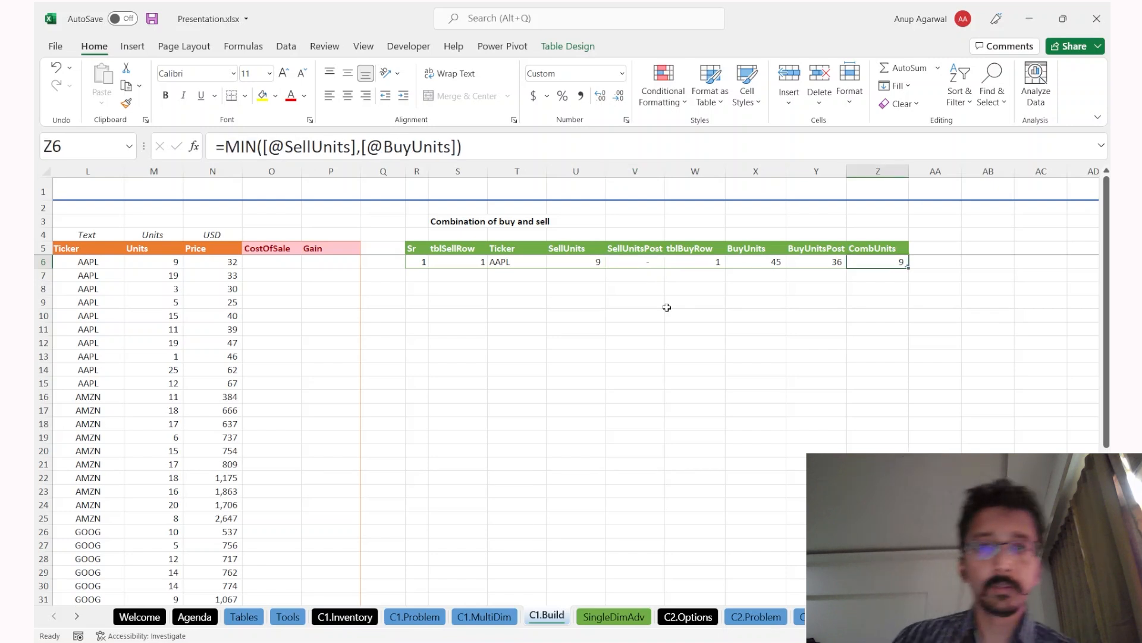
Step: Add a second row to the combination table and select its tblSellRow cell for editing
{"action": "key", "text": "Tab"}
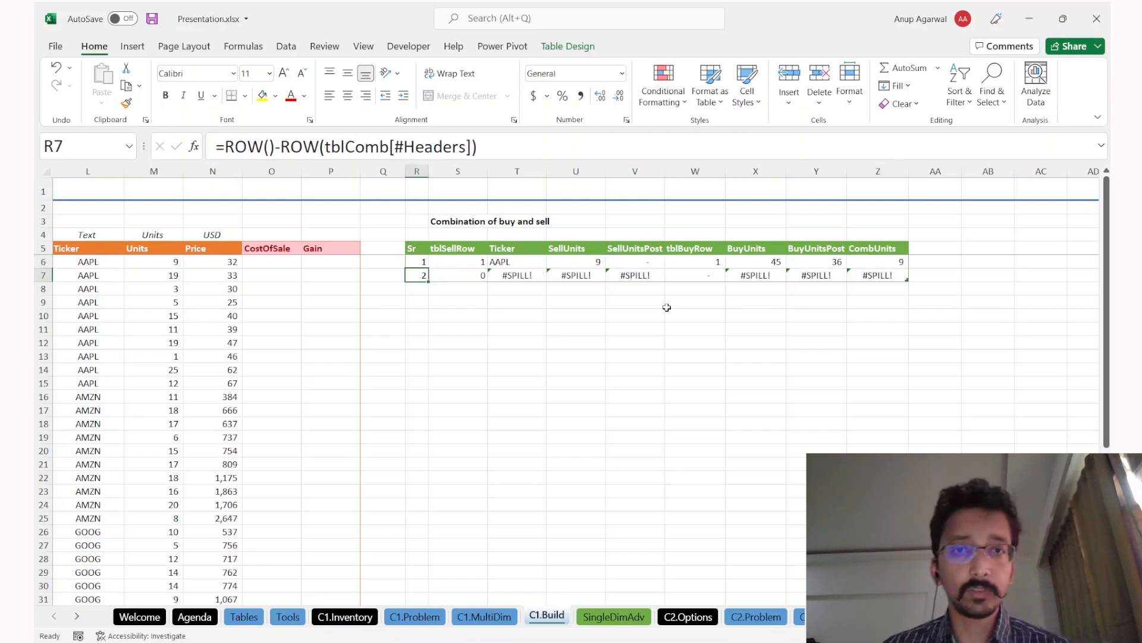
{"action": "left_click", "coordinate": [467, 276]}
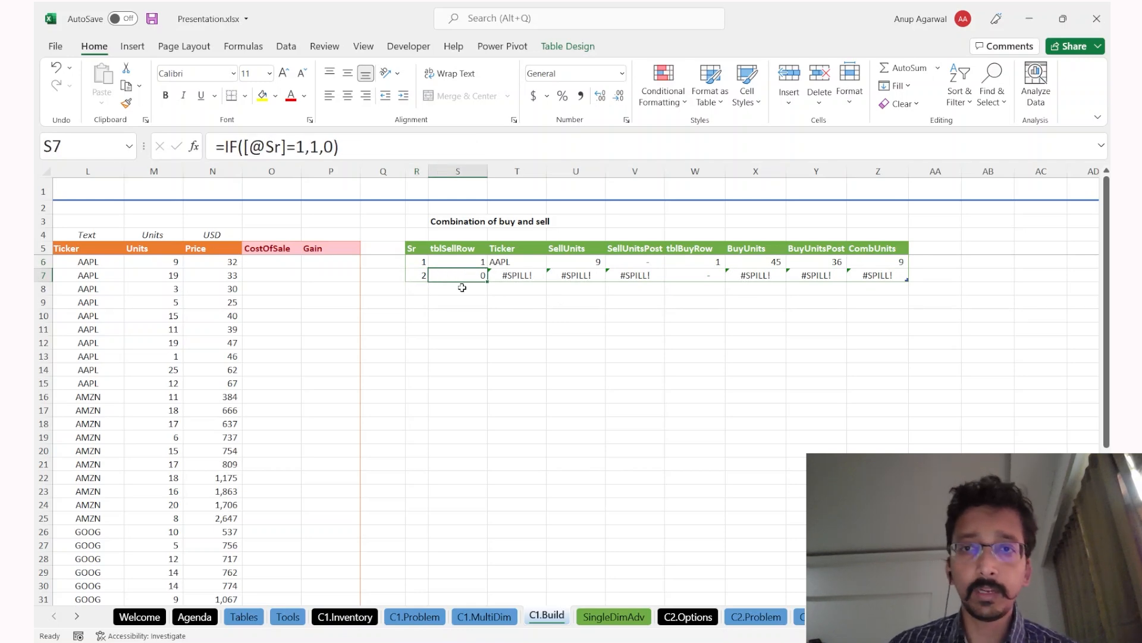
{"action": "scroll", "coordinate": [462, 287], "scroll_direction": "left", "scroll_amount": 5}
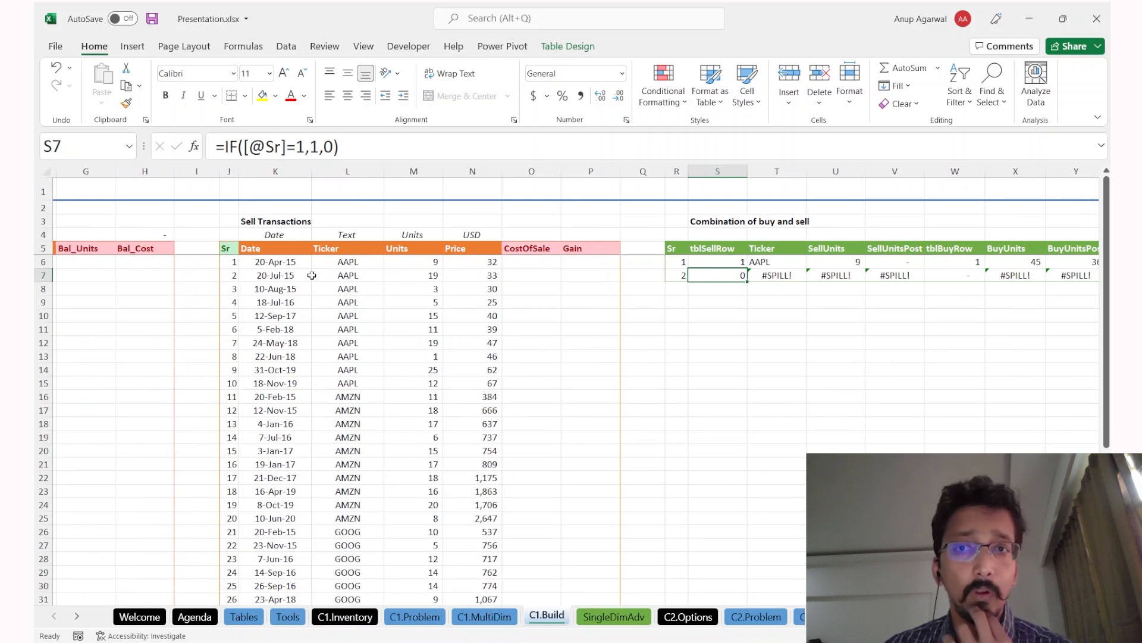
{"action": "left_click", "coordinate": [389, 144]}
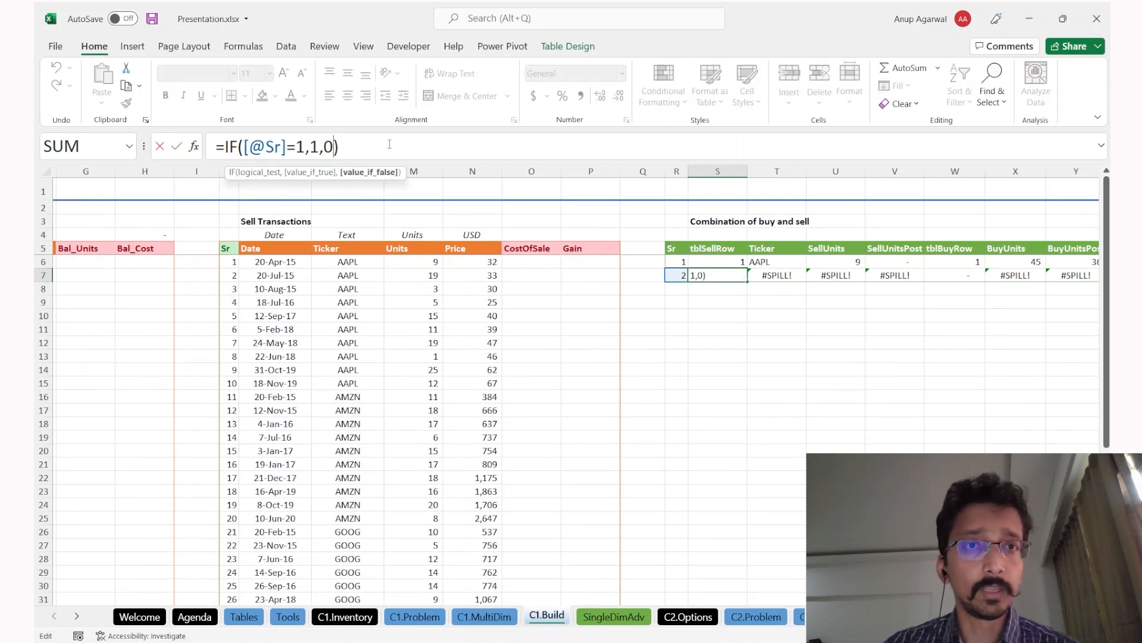
{"action": "key", "text": "BackSpace"}
{"action": "type", "text": "if"}
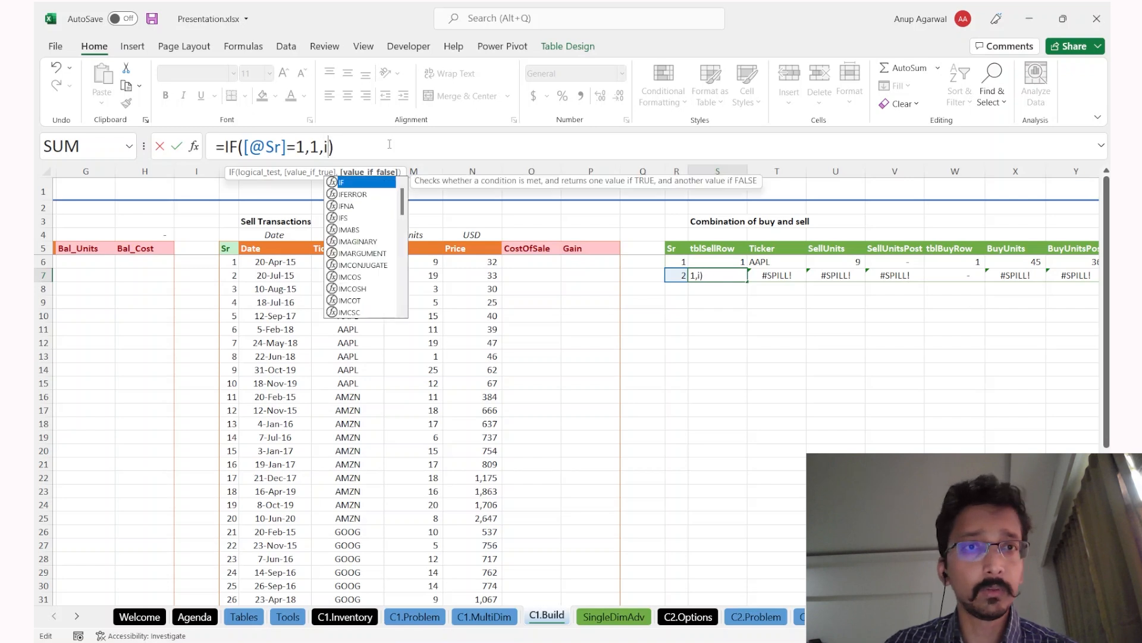
{"action": "key", "text": "BackSpace"}
{"action": "key", "text": "BackSpace"}
{"action": "type", "text": "if()"}
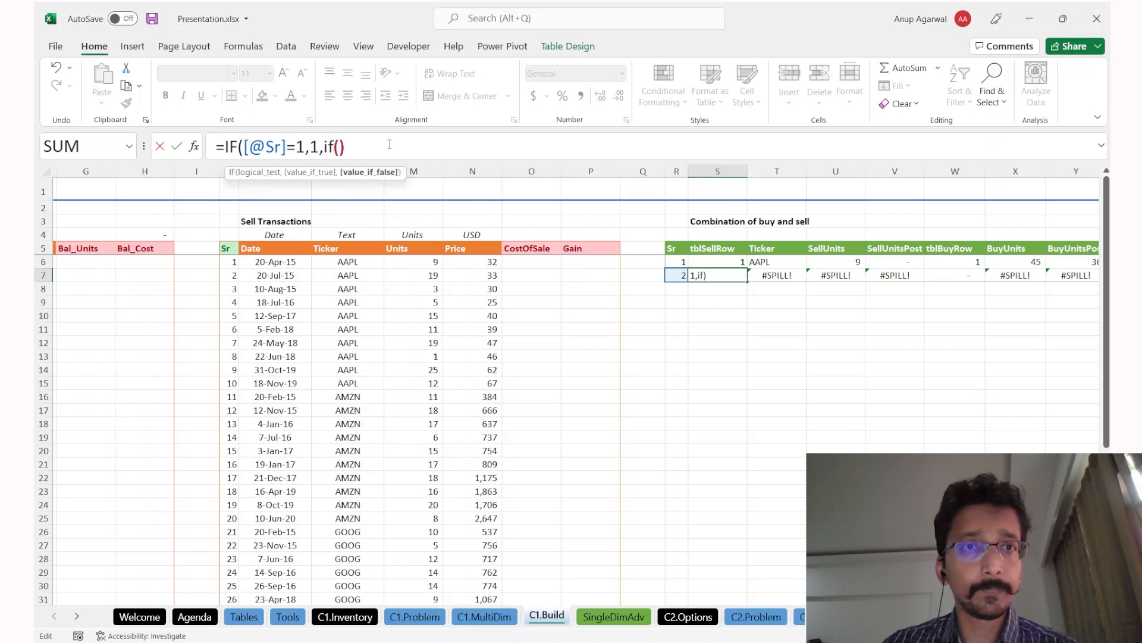
{"action": "key", "text": "Left"}
{"action": "key", "text": "Up"}
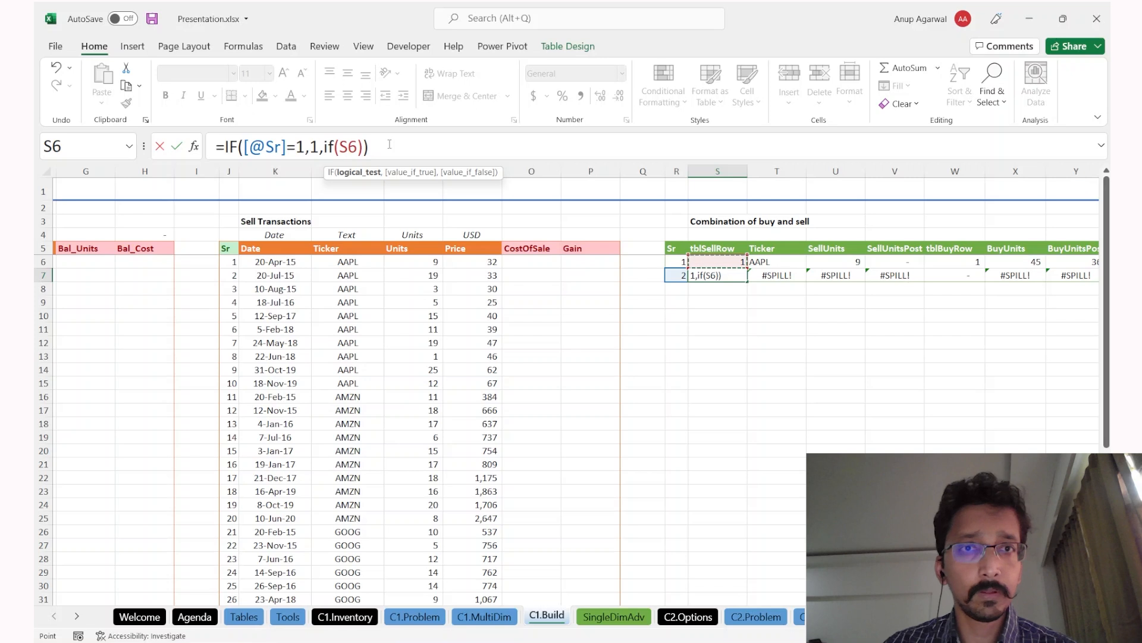
{"action": "key", "text": "Right"}
{"action": "key", "text": "Right"}
{"action": "key", "text": "Right"}
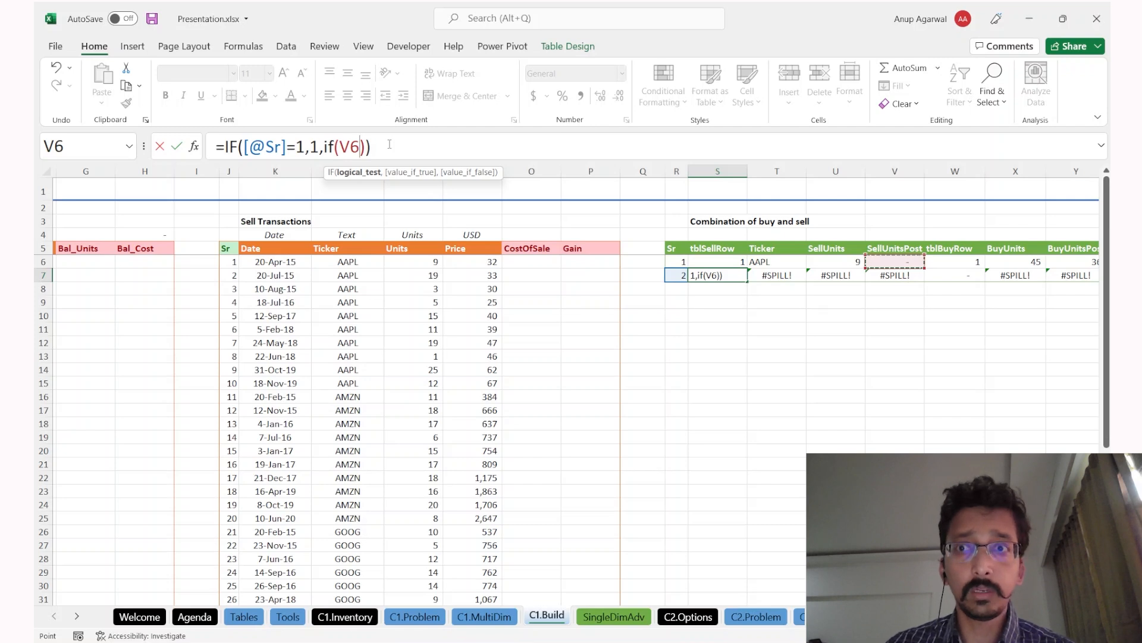
{"action": "type", "text": "=0,"}
{"action": "key", "text": "Up"}
{"action": "type", "text": "+1,"}
{"action": "key", "text": "Up"}
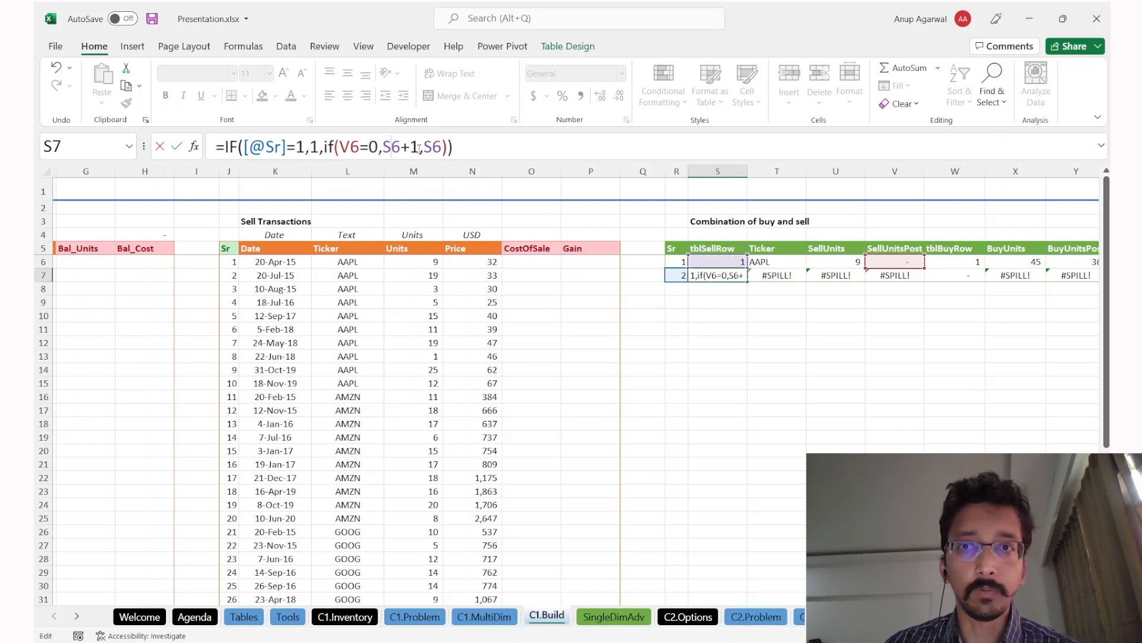
{"action": "key", "text": "Return"}
{"action": "key", "text": "Up"}
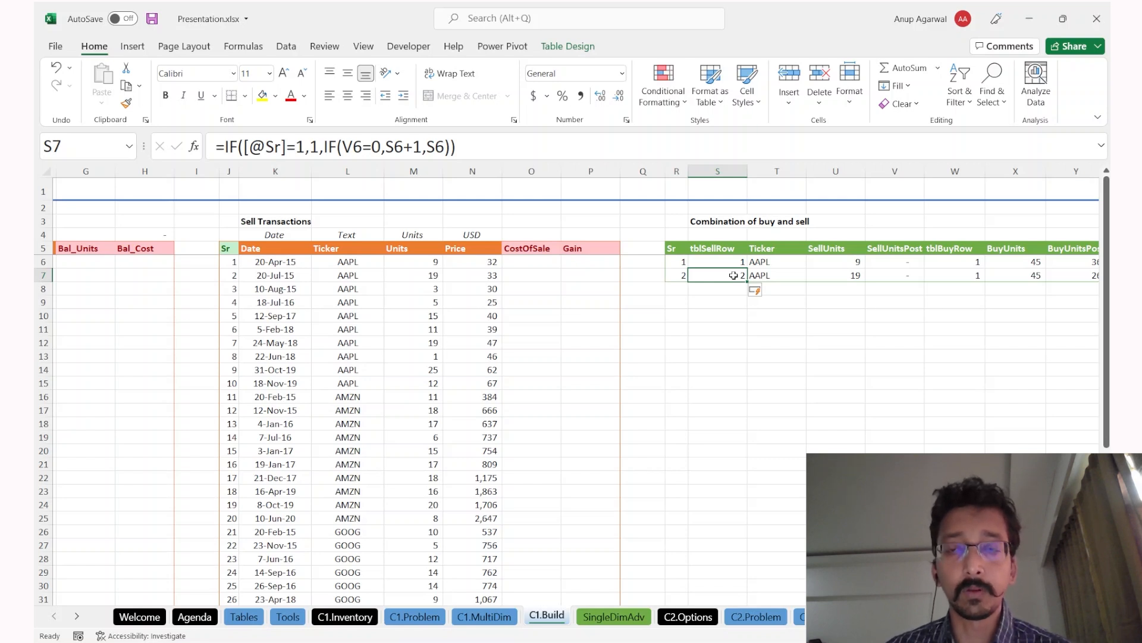
{"action": "key", "text": "Right"}
{"action": "key", "text": "Right"}
{"action": "key", "text": "Left"}
{"action": "key", "text": "Left"}
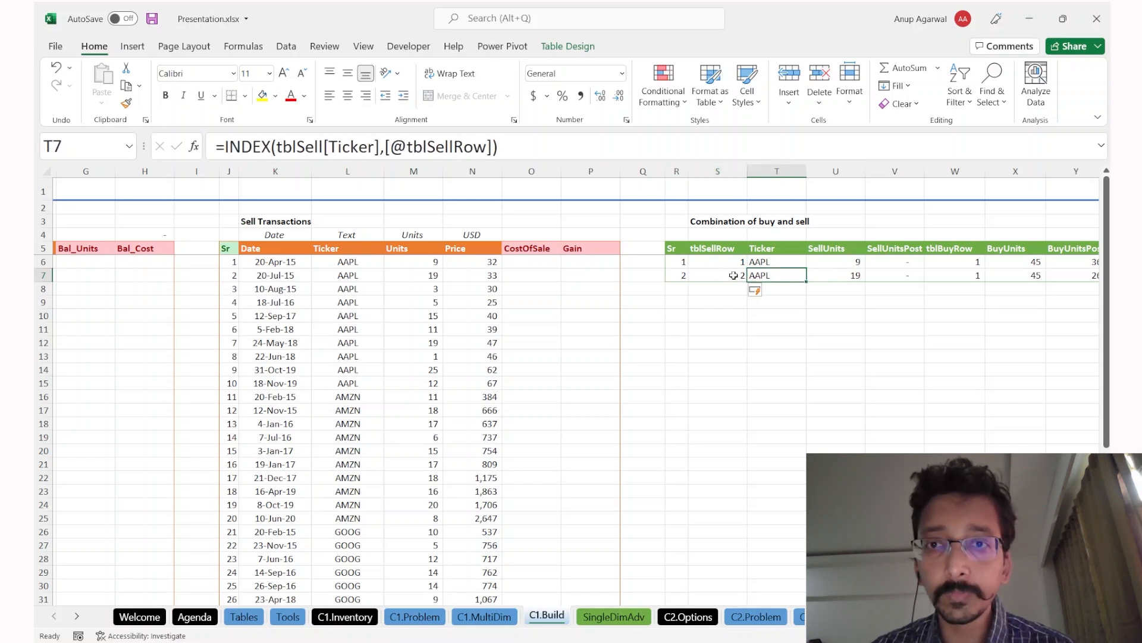
{"action": "key", "text": "Right"}
{"action": "key", "text": "Right"}
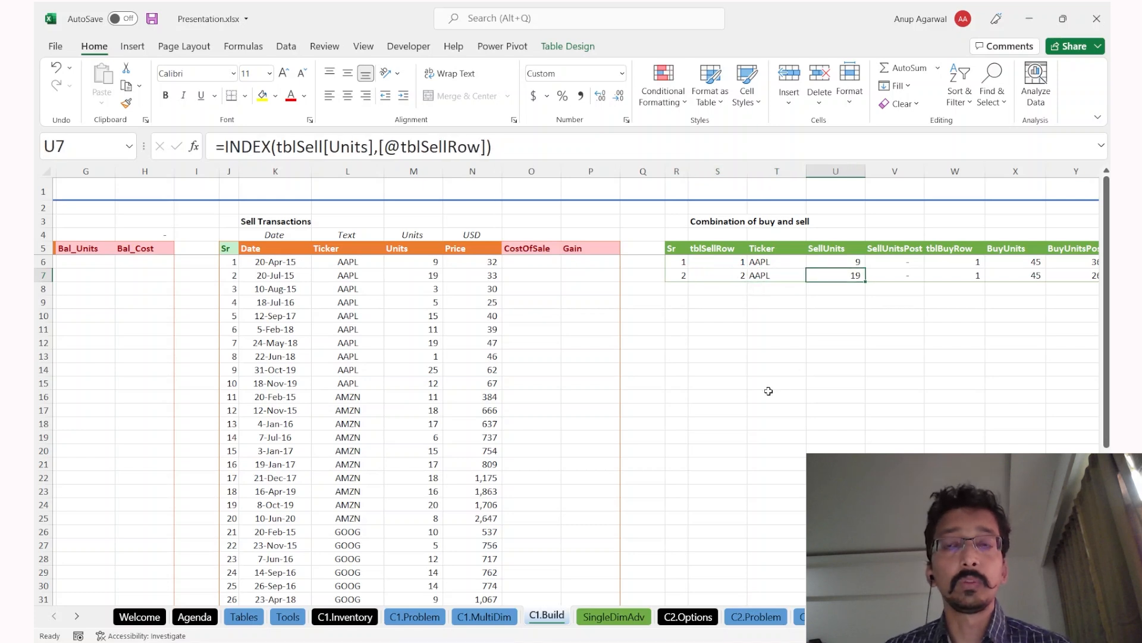
{"action": "scroll", "coordinate": [768, 391], "scroll_direction": "right", "scroll_amount": 1}
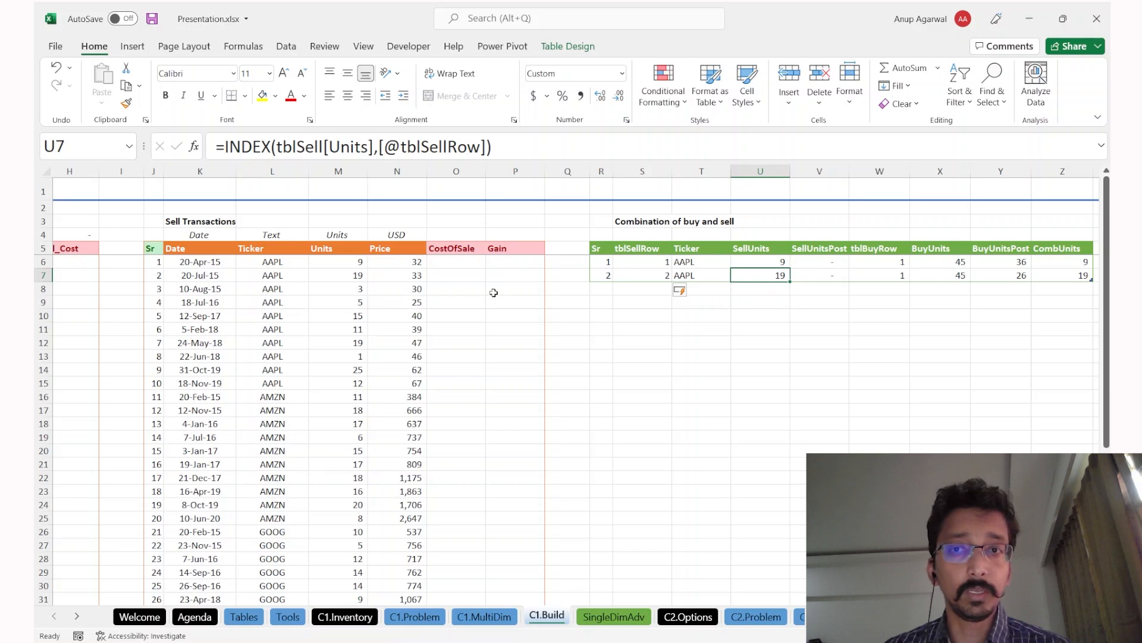
{"action": "left_click", "coordinate": [817, 276]}
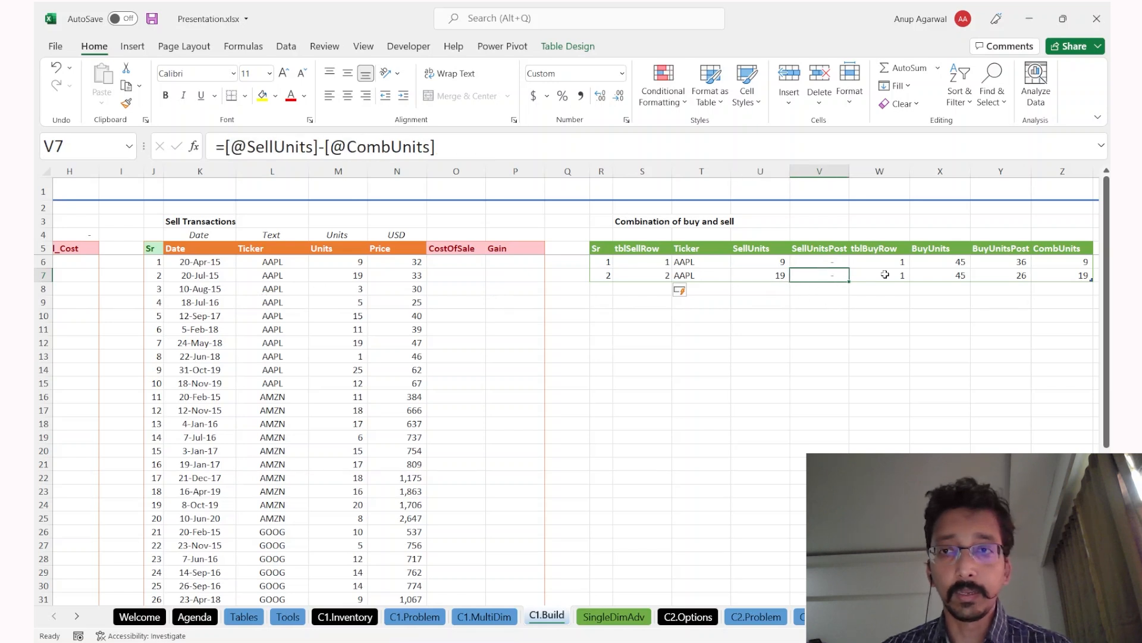
{"action": "left_click", "coordinate": [849, 276]}
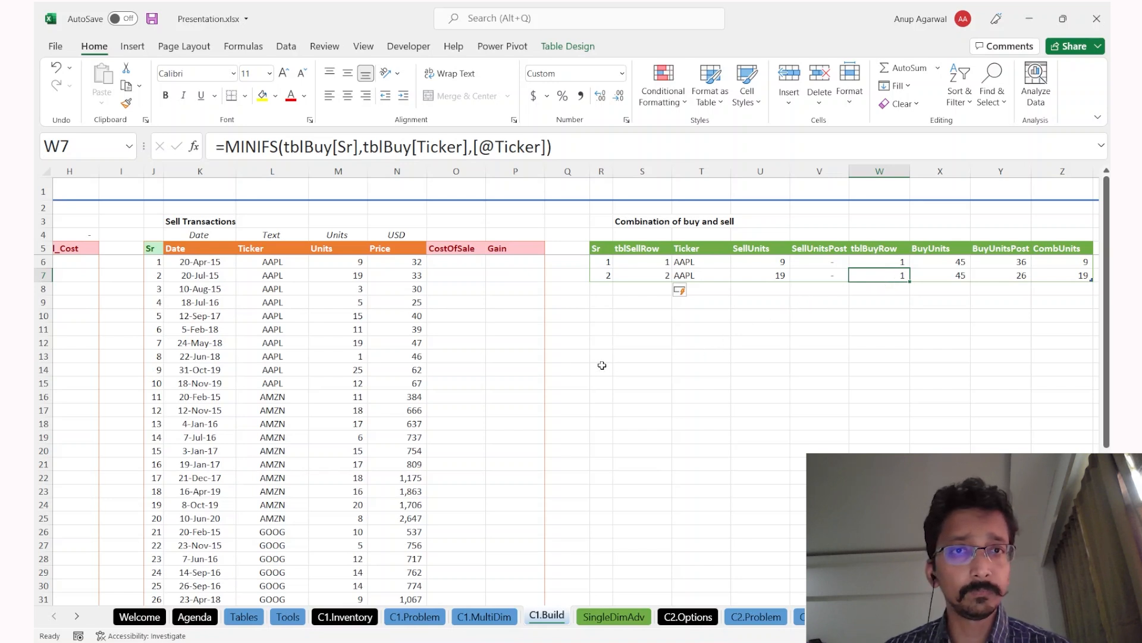
{"action": "scroll", "coordinate": [602, 365], "scroll_direction": "left", "scroll_amount": 1}
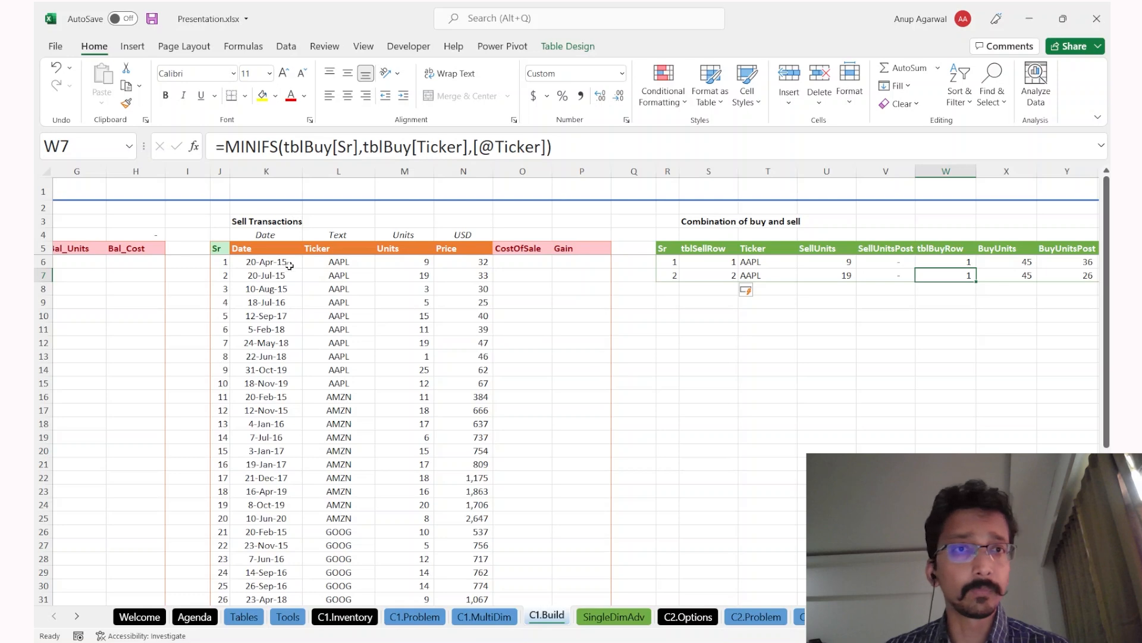
{"action": "scroll", "coordinate": [110, 322], "scroll_direction": "left", "scroll_amount": 3}
{"action": "scroll", "coordinate": [109, 322], "scroll_direction": "right", "scroll_amount": 2}
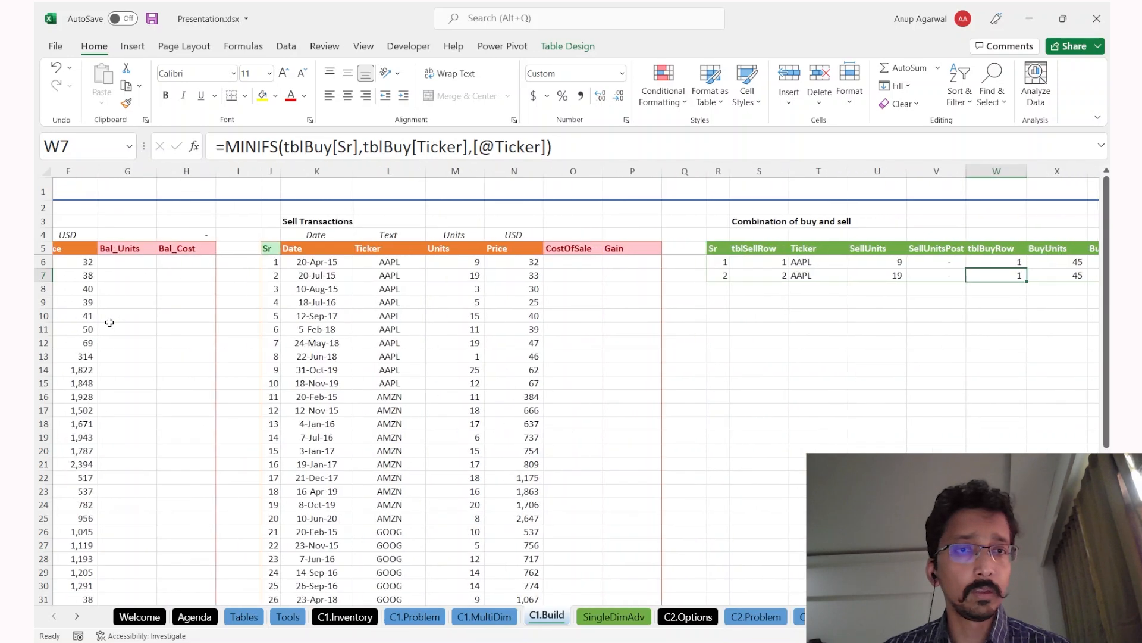
{"action": "scroll", "coordinate": [407, 315], "scroll_direction": "right", "scroll_amount": 9}
{"action": "scroll", "coordinate": [464, 313], "scroll_direction": "left", "scroll_amount": 3}
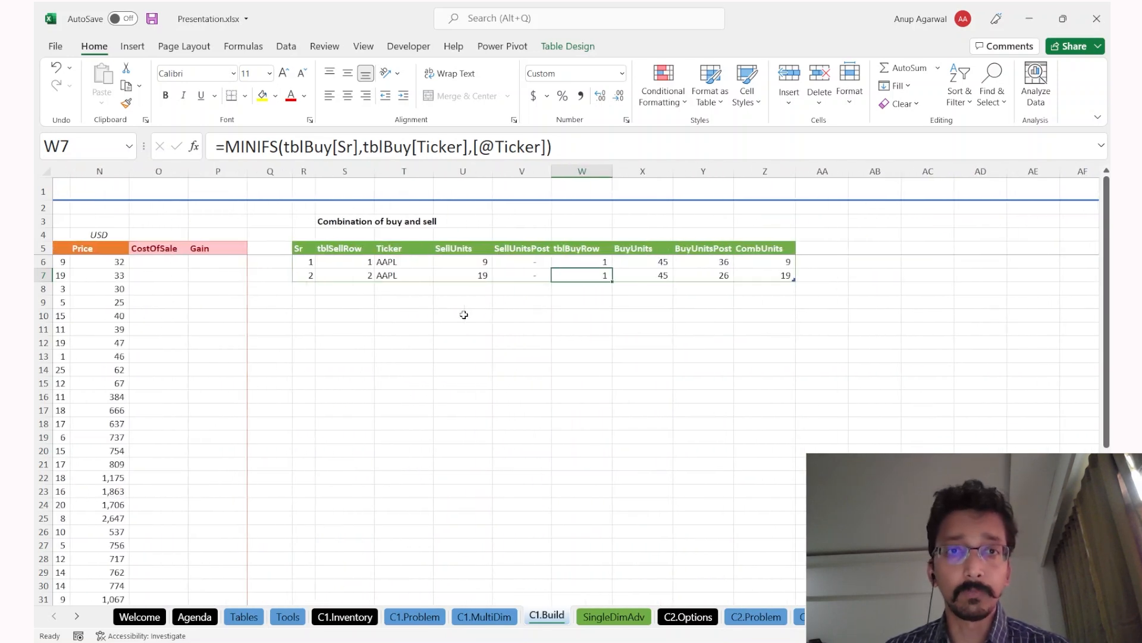
{"action": "left_click", "coordinate": [245, 147]}
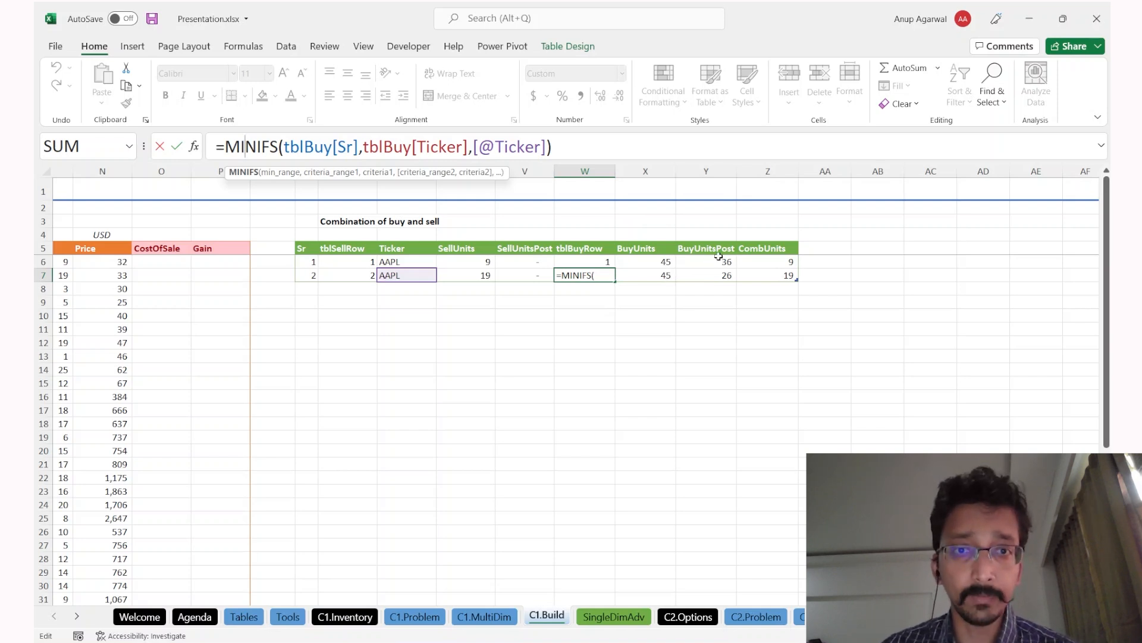
{"action": "key", "text": "Escape"}
{"action": "key", "text": "F2"}
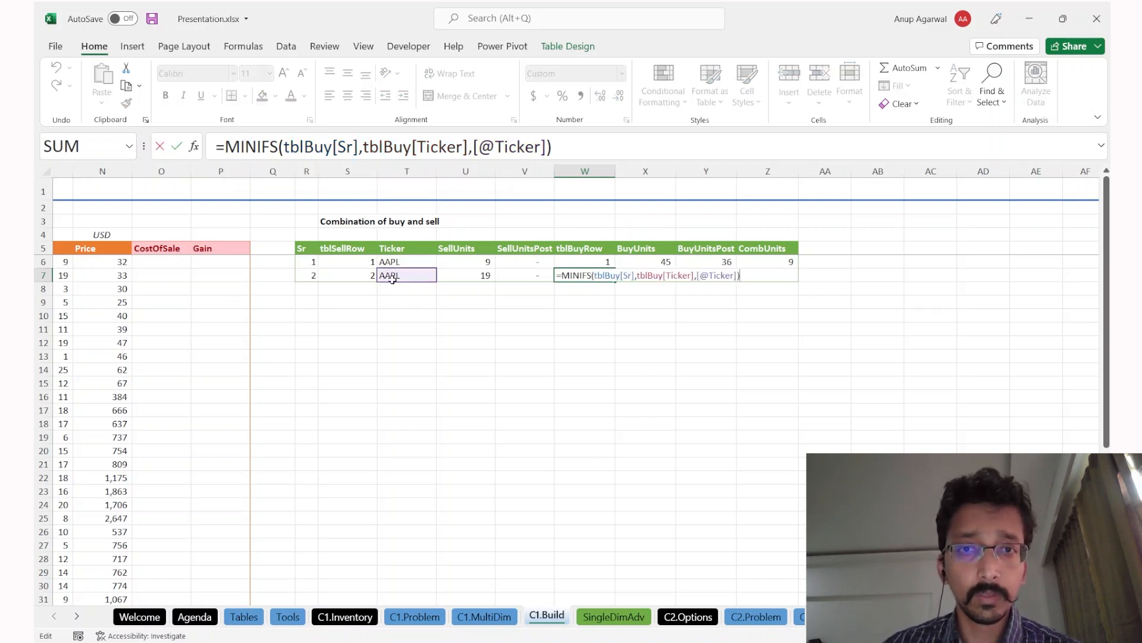
{"action": "left_click", "coordinate": [225, 146]}
{"action": "type", "text": "if("}
{"action": "key", "text": "Left"}
{"action": "key", "text": "Left"}
{"action": "key", "text": "Left"}
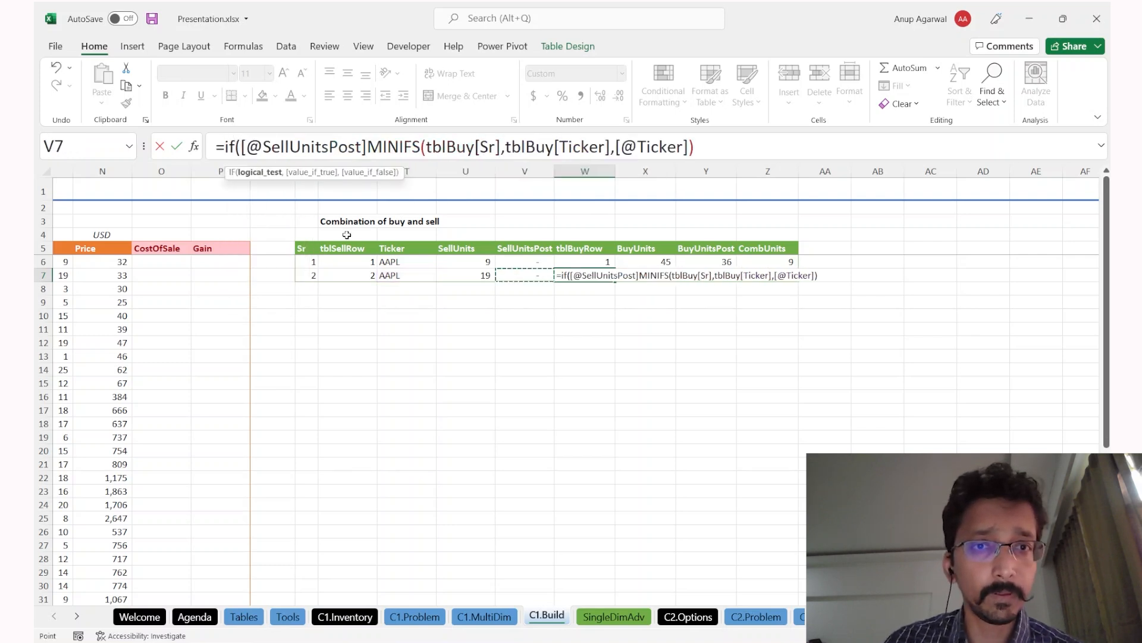
{"action": "type", "text": "="}
{"action": "key", "text": "Up"}
{"action": "key", "text": "Left"}
{"action": "key", "text": "Left"}
{"action": "key", "text": "Left"}
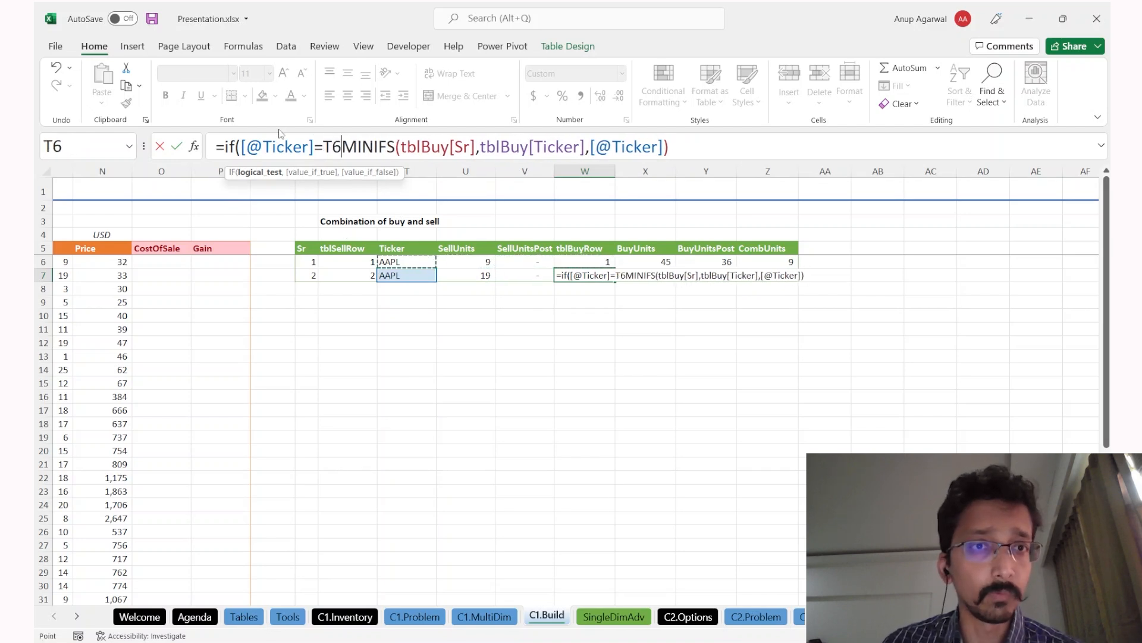
{"action": "key", "text": "F2"}
{"action": "key", "text": "Left"}
{"action": "key", "text": "Left"}
{"action": "key", "text": "BackSpace"}
{"action": "type", "text": "<>T6"}
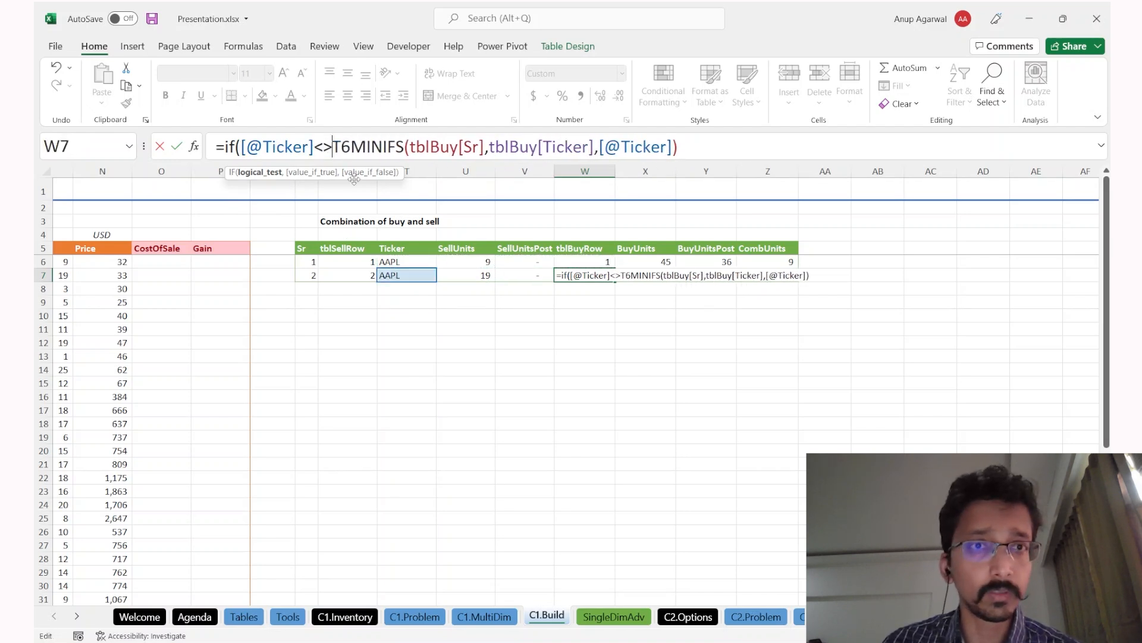
{"action": "type", "text": ","}
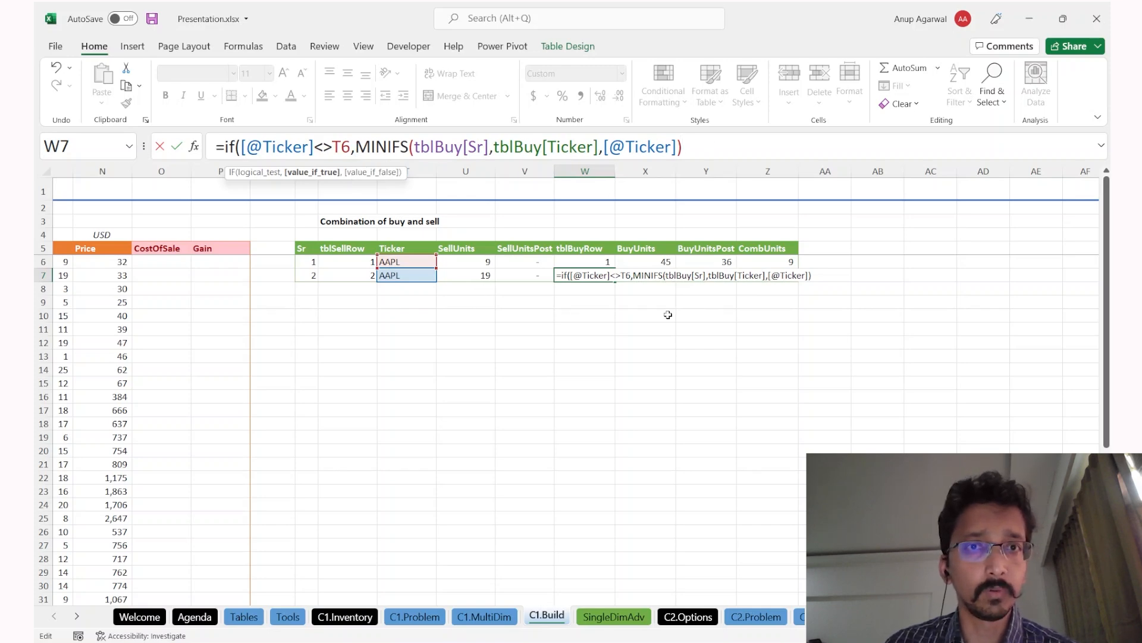
Step: Add the fallback IF(Y6=0,W6+1,W6) and commit the formula down the column
{"action": "scroll", "coordinate": [668, 313], "scroll_direction": "left", "scroll_amount": 5}
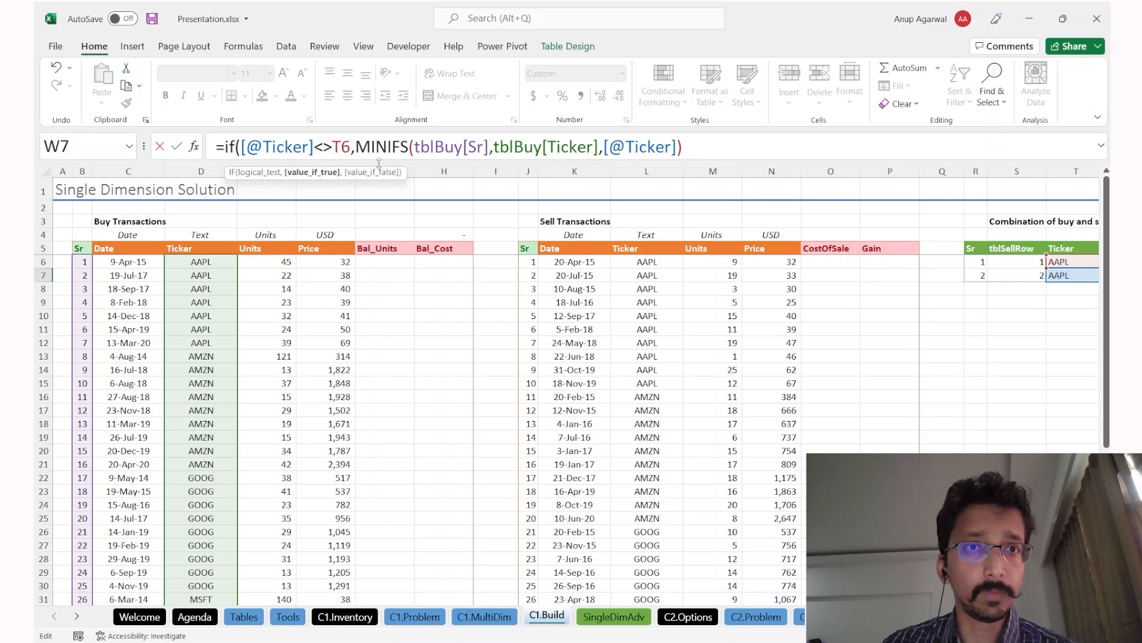
{"action": "type", "text": ","}
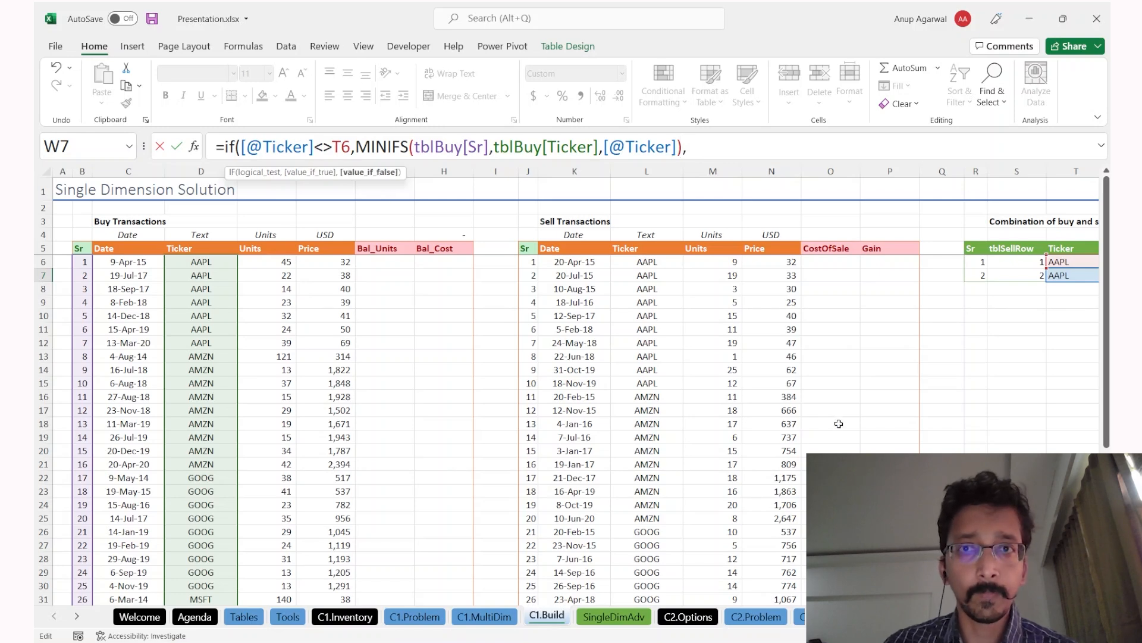
{"action": "scroll", "coordinate": [755, 423], "scroll_direction": "right", "scroll_amount": 5}
{"action": "scroll", "coordinate": [754, 422], "scroll_direction": "right", "scroll_amount": 3}
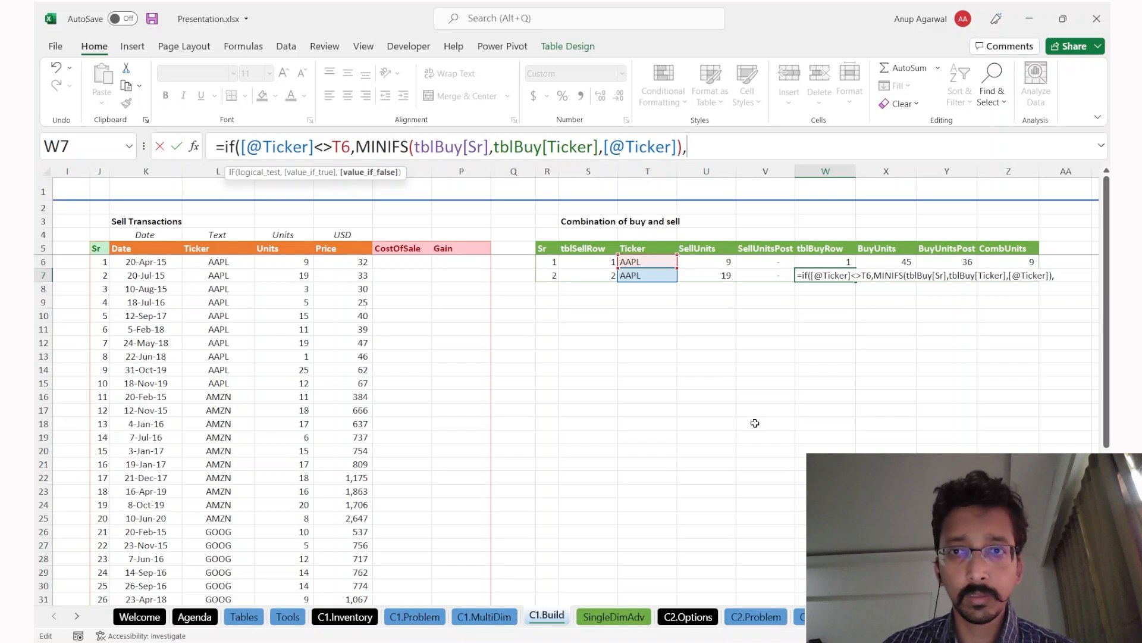
{"action": "type", "text": "if("}
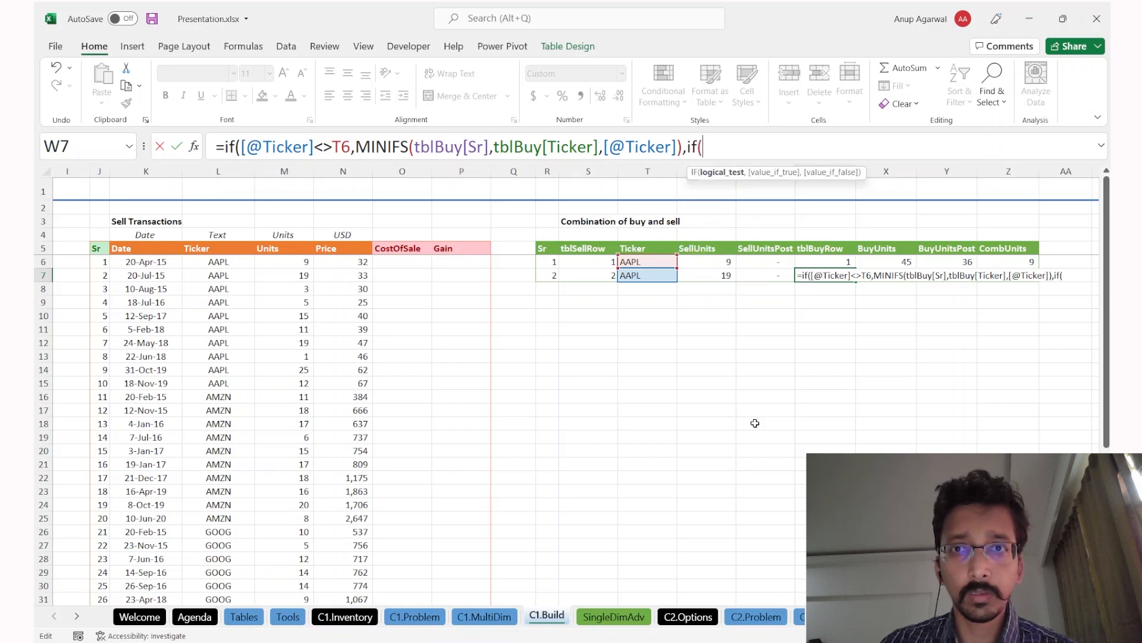
{"action": "key", "text": "Up"}
{"action": "key", "text": "Right"}
{"action": "key", "text": "Right"}
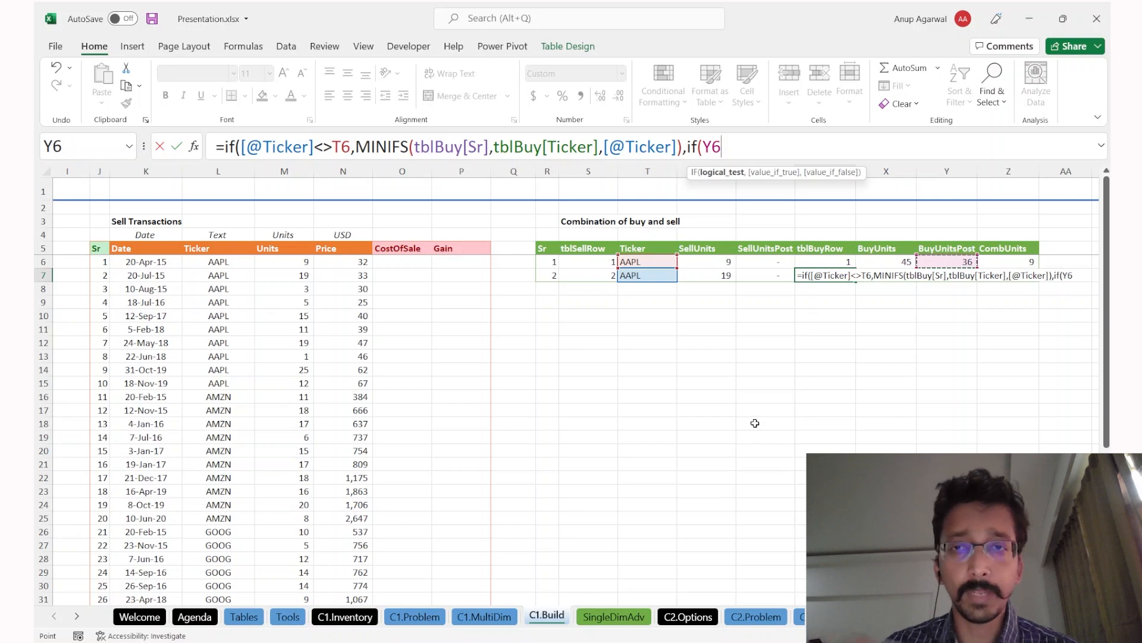
{"action": "type", "text": "0,"}
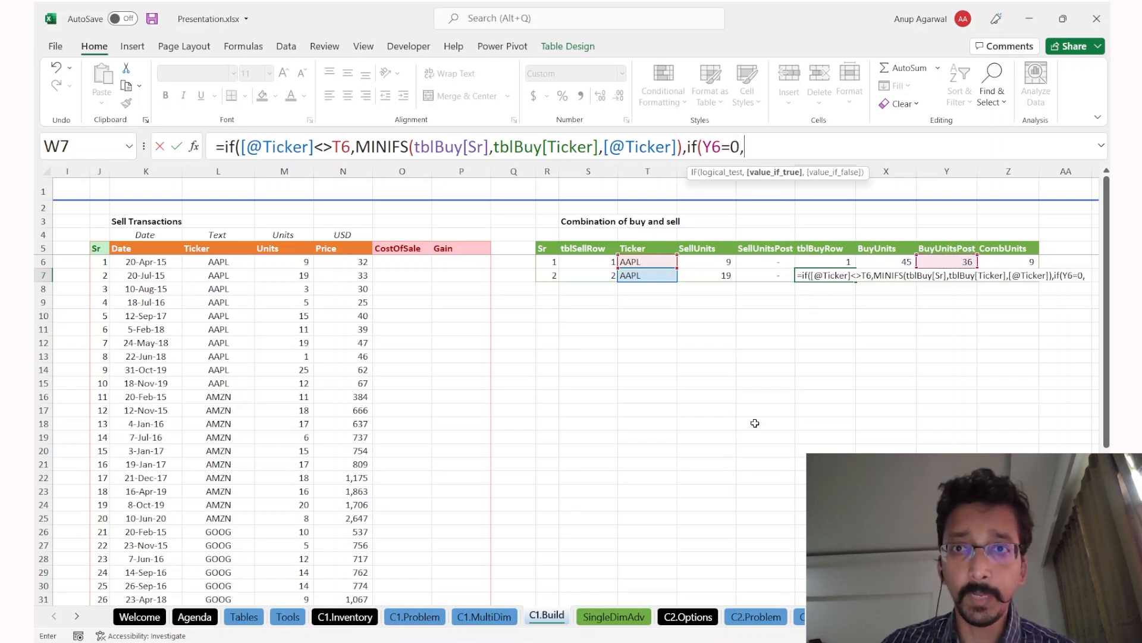
{"action": "key", "text": "Up"}
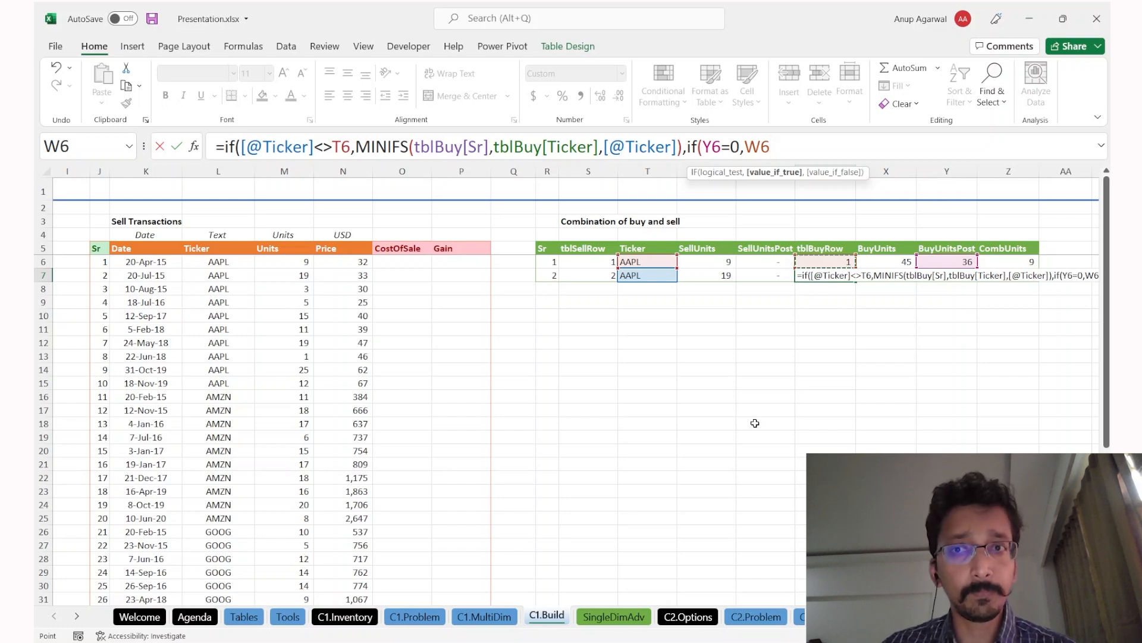
{"action": "type", "text": "+1,w"}
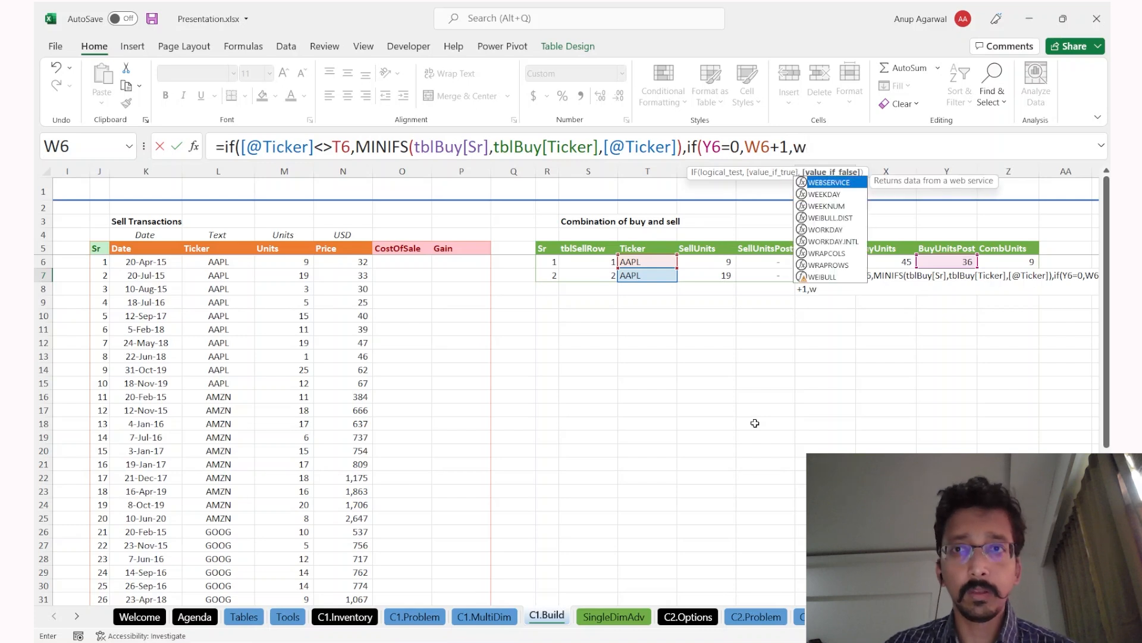
{"action": "type", "text": "6)"}
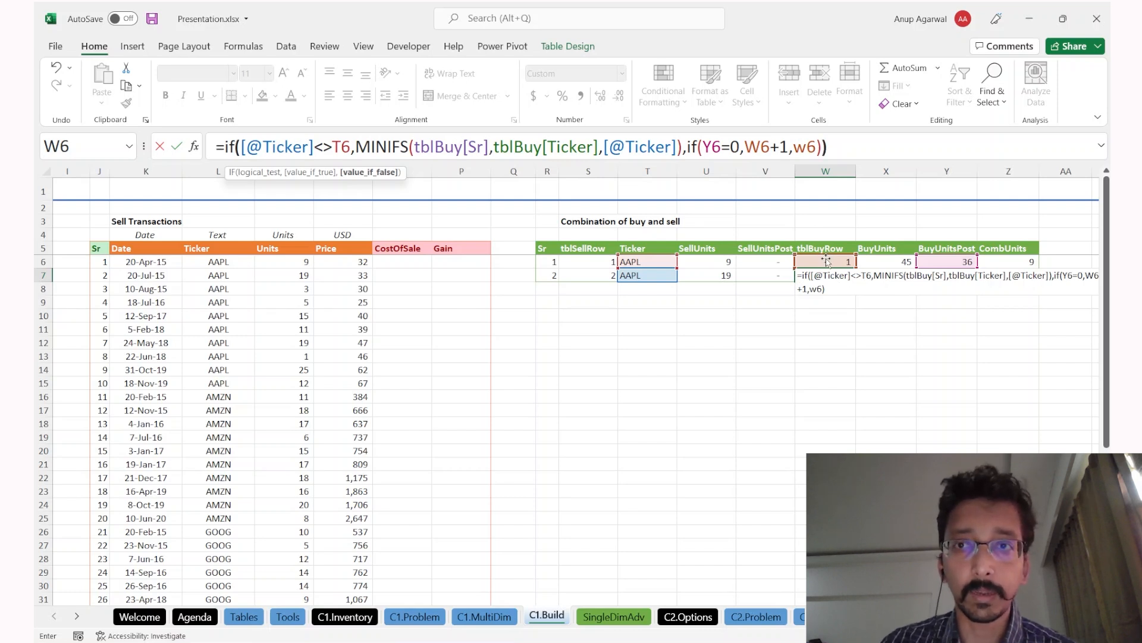
{"action": "type", "text": ")"}
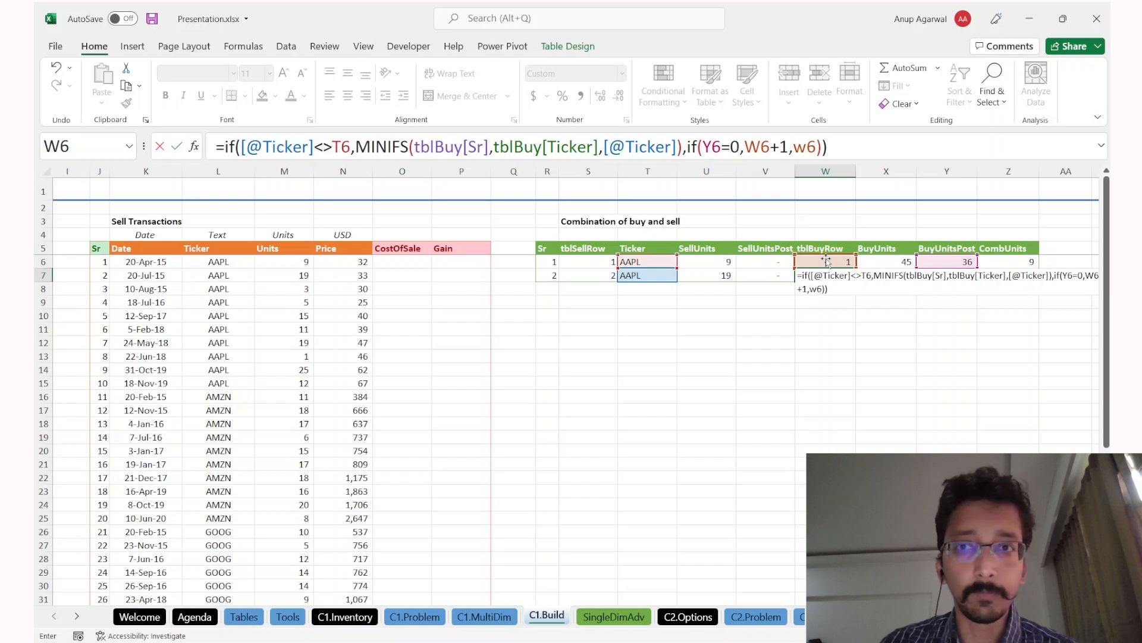
{"action": "key", "text": "Return"}
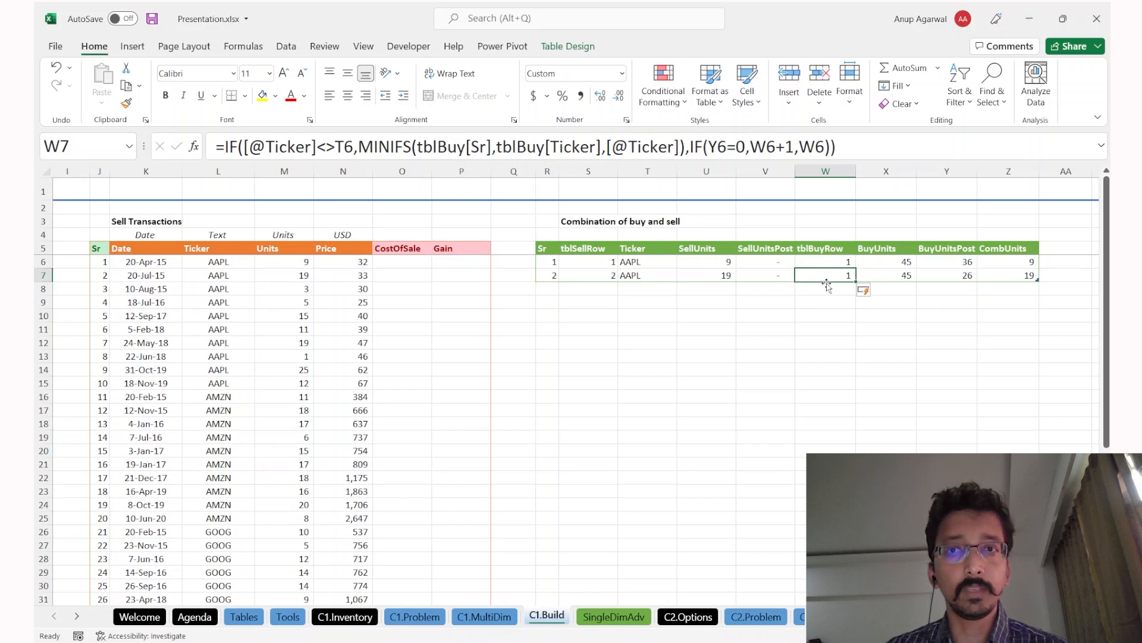
Step: Check the filled W7 formula and open the X7 BuyUnits formula for editing
{"action": "double_click", "coordinate": [836, 278]}
{"action": "key", "text": "Escape"}
{"action": "key", "text": "Right"}
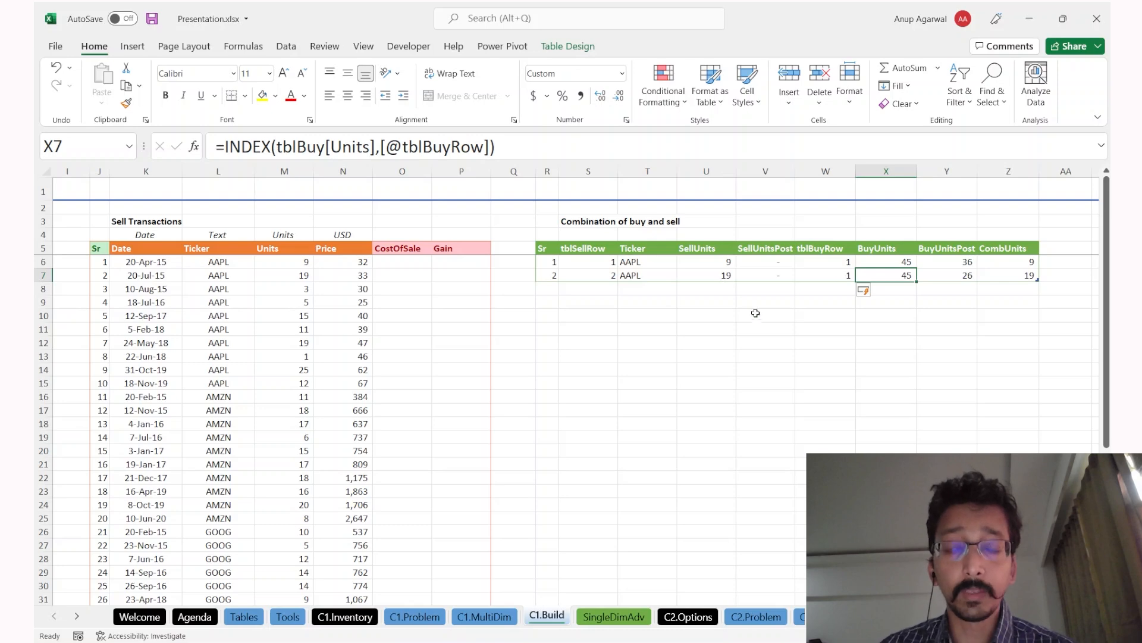
{"action": "key", "text": "F2"}
{"action": "key", "text": "Escape"}
{"action": "scroll", "coordinate": [615, 375], "scroll_direction": "left", "scroll_amount": 8}
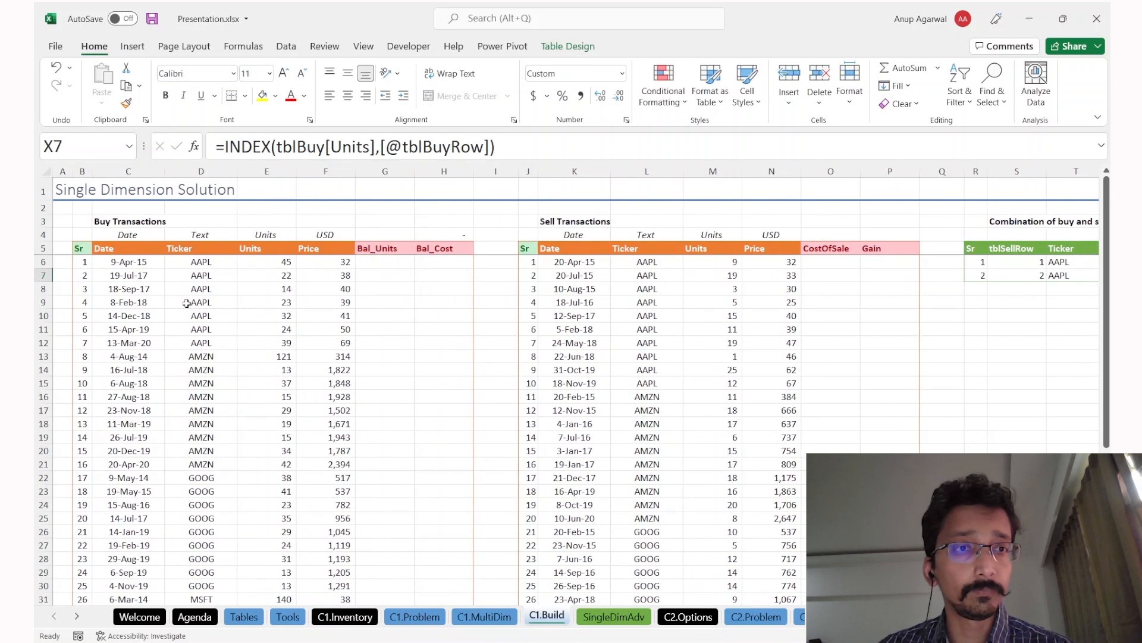
{"action": "scroll", "coordinate": [440, 316], "scroll_direction": "right", "scroll_amount": 5}
{"action": "key", "text": "F2"}
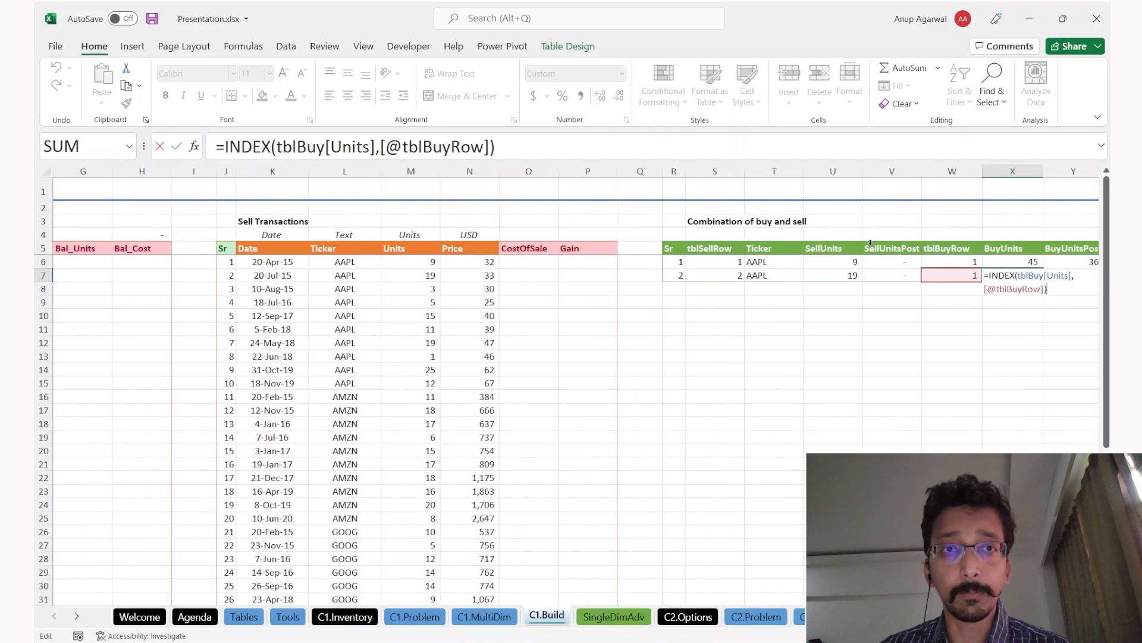
{"action": "scroll", "coordinate": [262, 278], "scroll_direction": "left", "scroll_amount": 5}
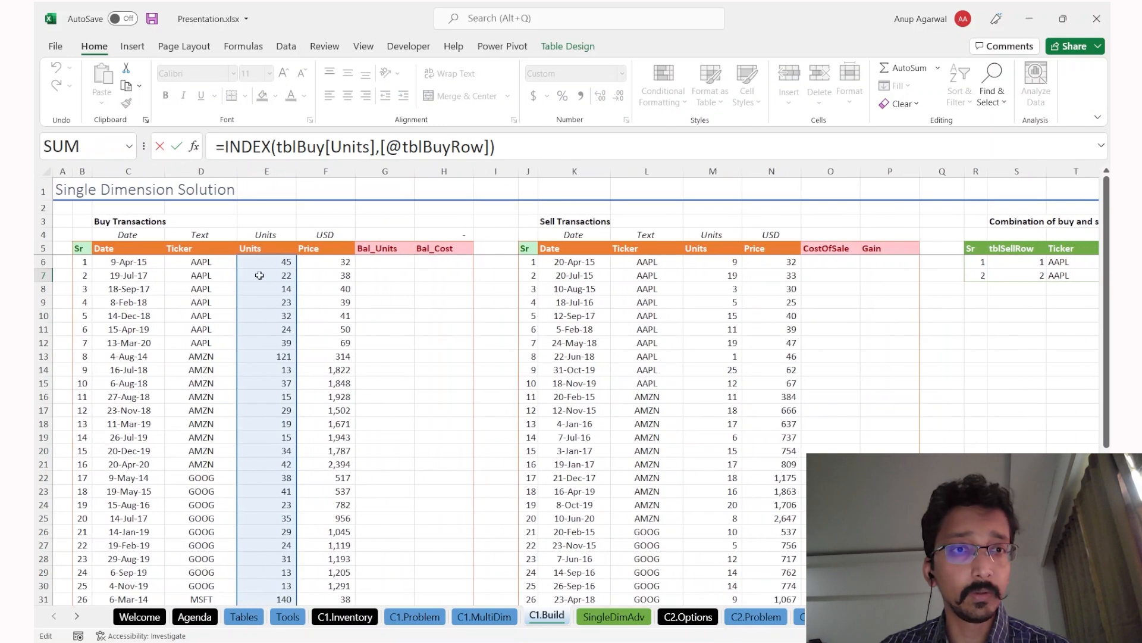
{"action": "scroll", "coordinate": [295, 345], "scroll_direction": "right", "scroll_amount": 10}
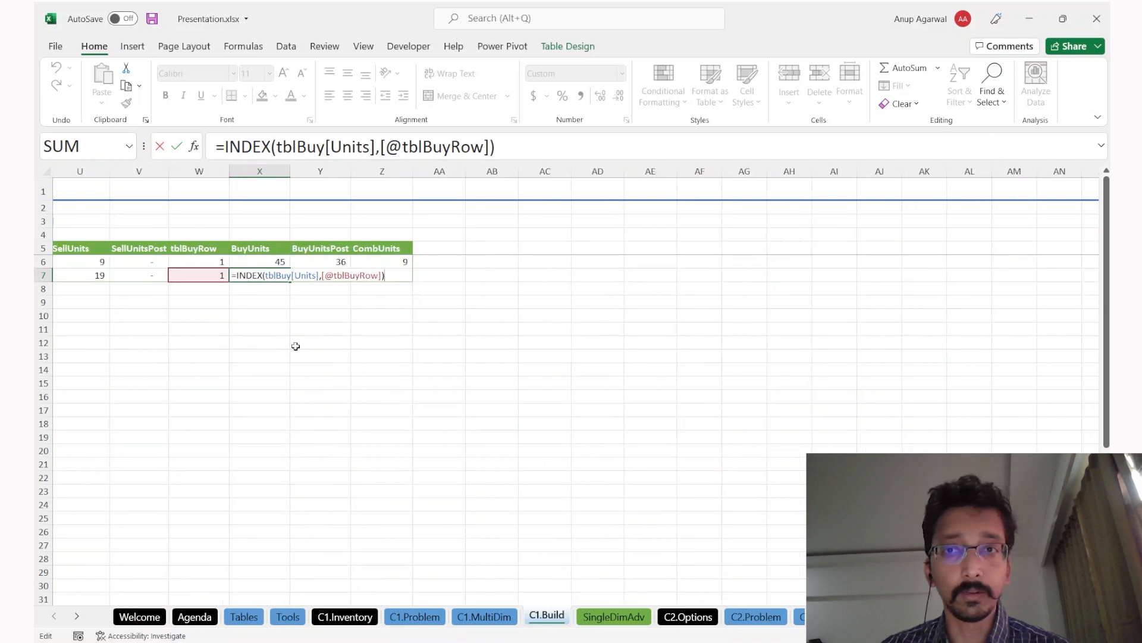
{"action": "scroll", "coordinate": [296, 346], "scroll_direction": "left", "scroll_amount": 1}
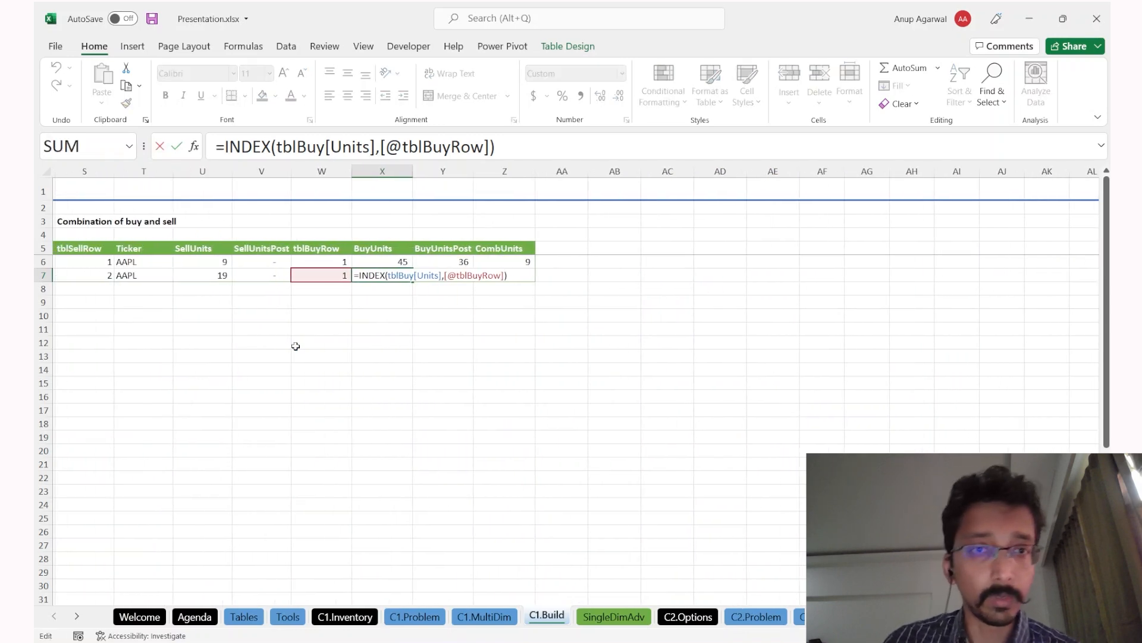
{"action": "type", "text": "if("}
{"action": "key", "text": "F2"}
{"action": "key", "text": "Left"}
{"action": "type", "text": "="}
{"action": "key", "text": "Left"}
{"action": "key", "text": "Up"}
{"action": "type", "text": ","}
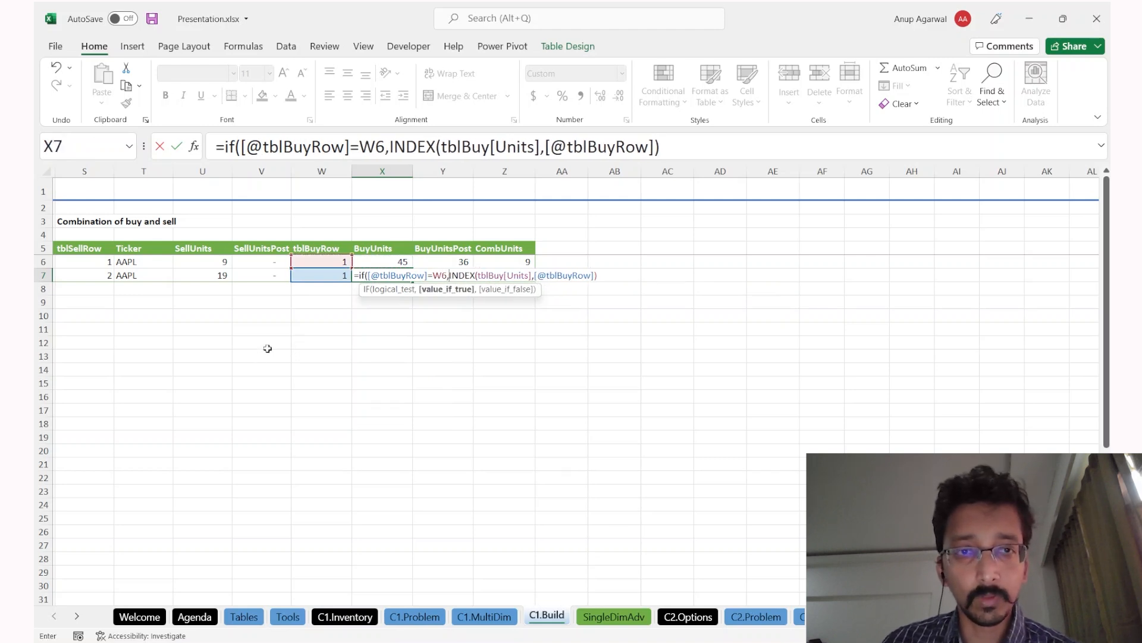
{"action": "scroll", "coordinate": [254, 367], "scroll_direction": "left", "scroll_amount": 2}
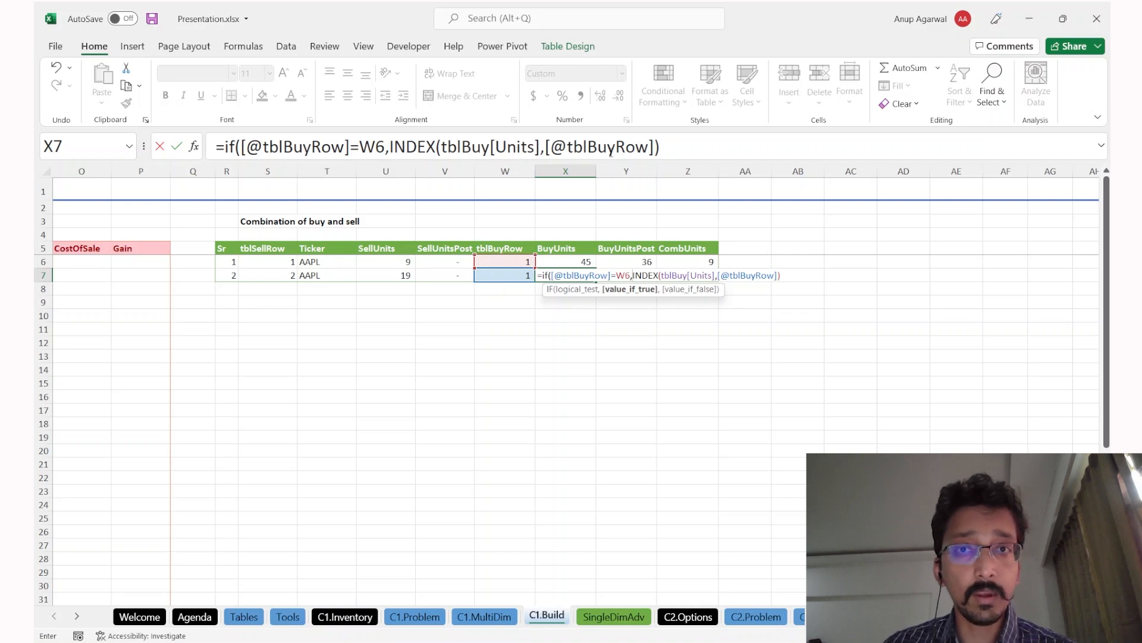
{"action": "key", "text": "End"}
{"action": "left_click", "coordinate": [392, 154]}
{"action": "type", "text": ","}
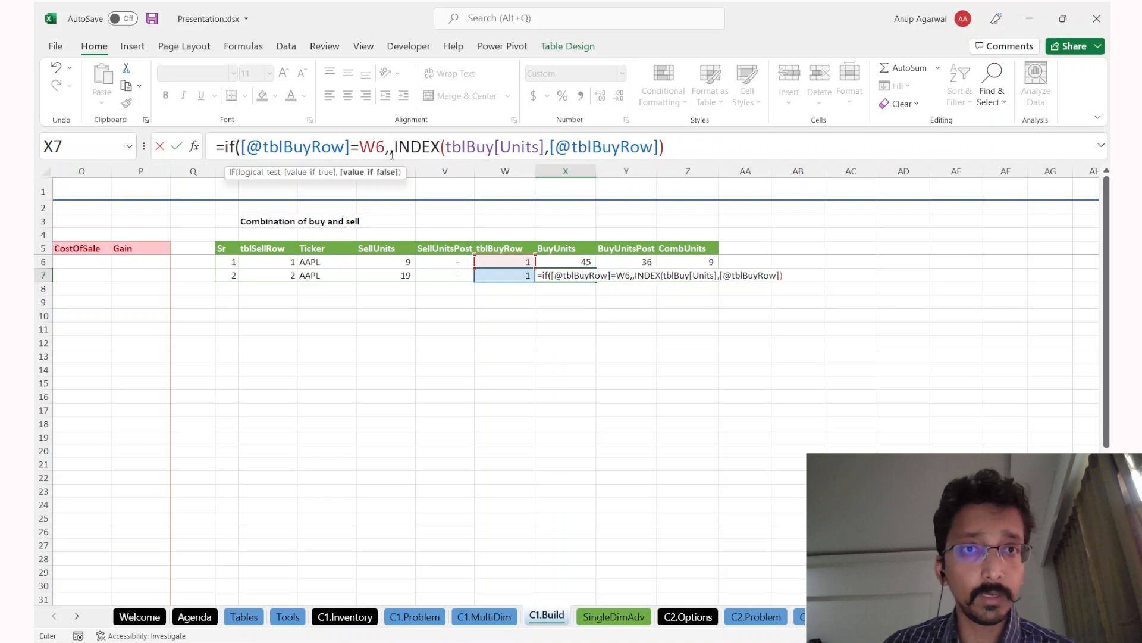
Step: Use Y6 as the repeat-row result and close the IF, giving BuyUnits 36
{"action": "left_click", "coordinate": [392, 153]}
{"action": "key", "text": "Up"}
{"action": "key", "text": "Right"}
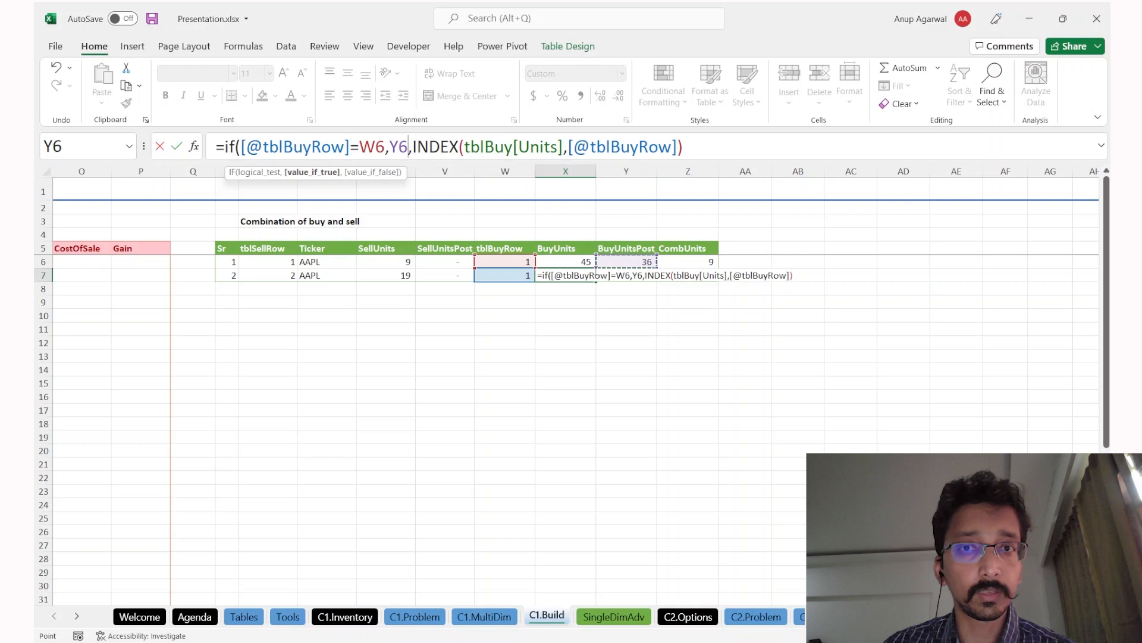
{"action": "left_click", "coordinate": [713, 145]}
{"action": "type", "text": ")"}
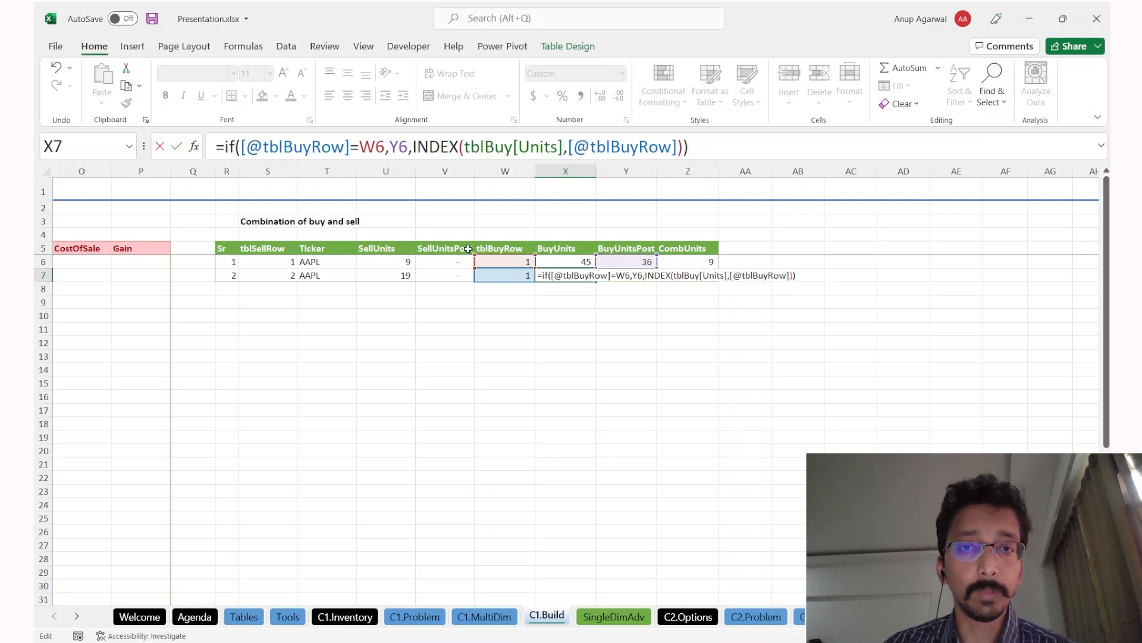
{"action": "key", "text": "Return"}
{"action": "key", "text": "Up"}
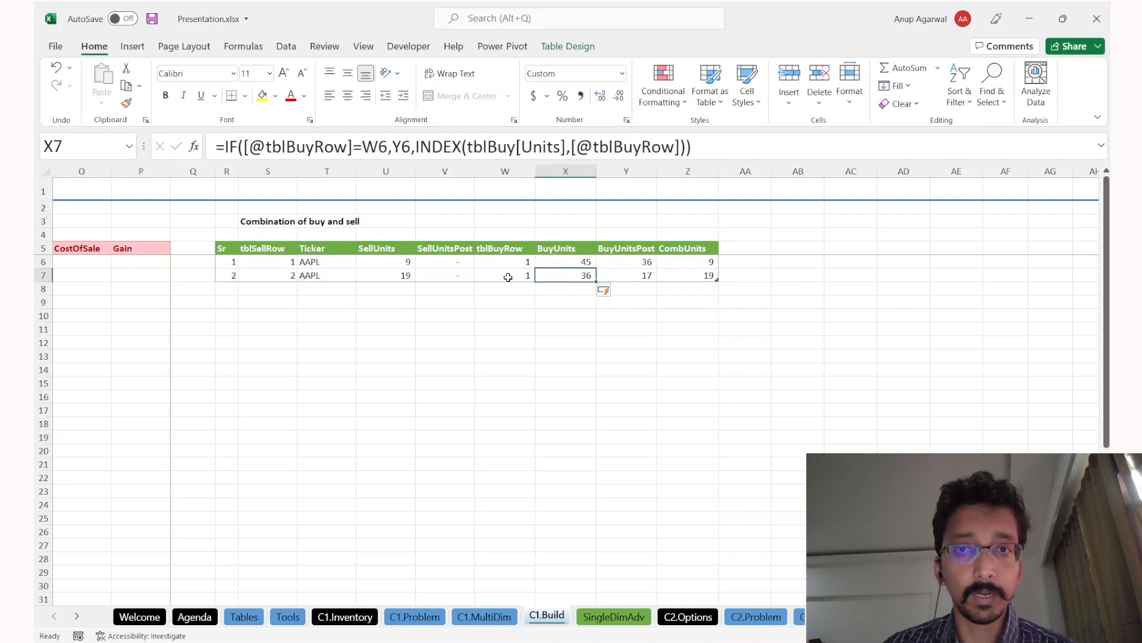
Step: Review the BuyUnitsPost, SellUnitsPost and CombUnits formulas in row 7
{"action": "left_click", "coordinate": [620, 262]}
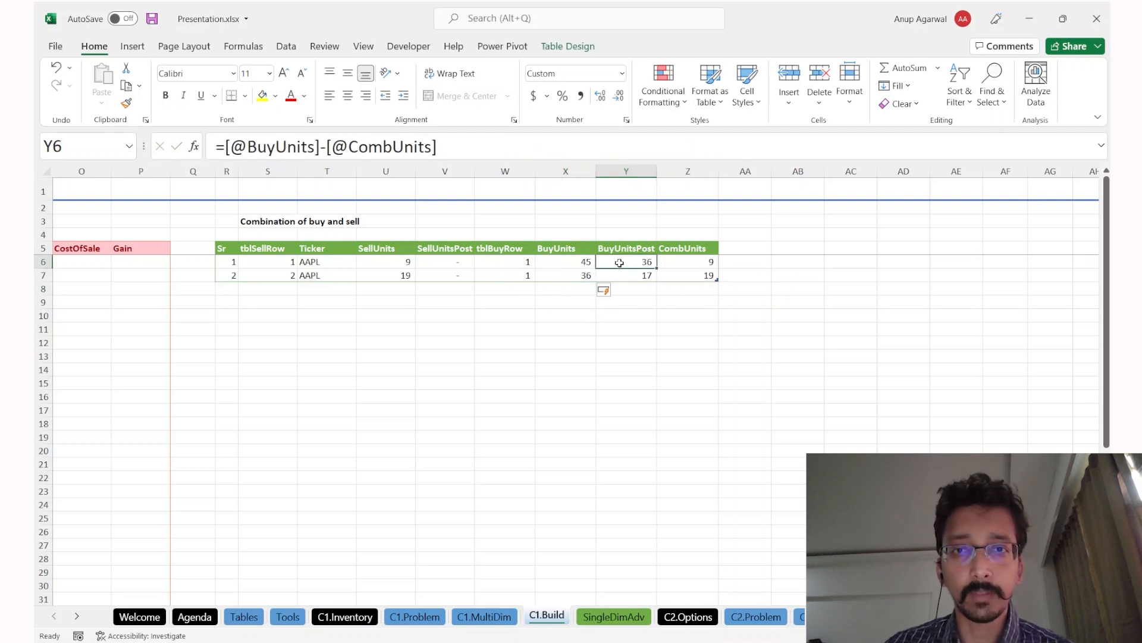
{"action": "left_click", "coordinate": [578, 277]}
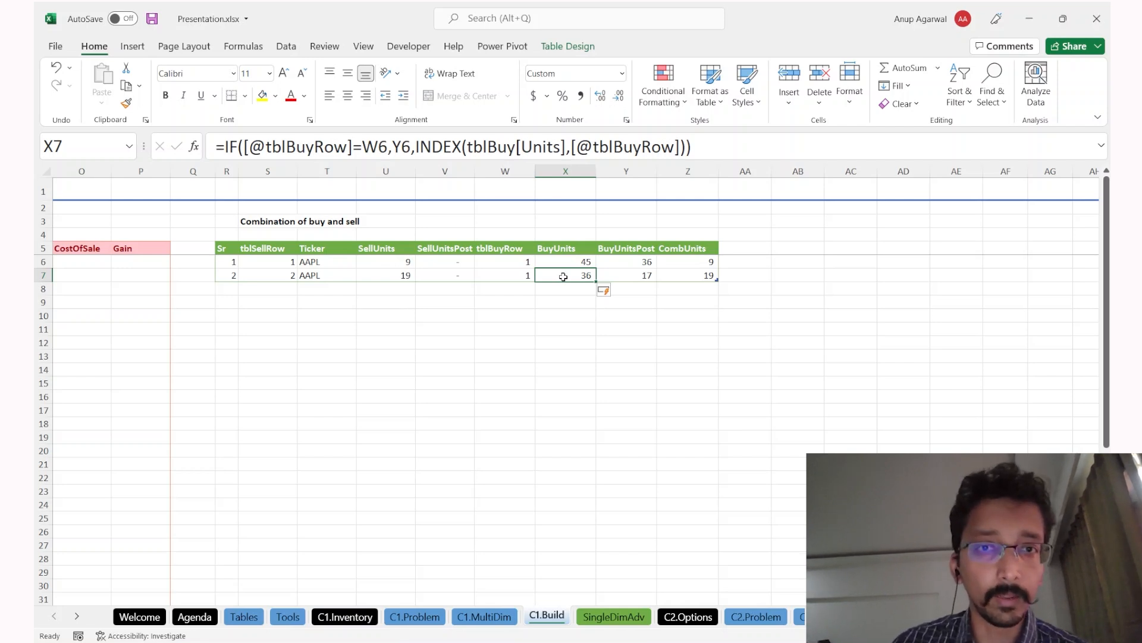
{"action": "left_click", "coordinate": [472, 274]}
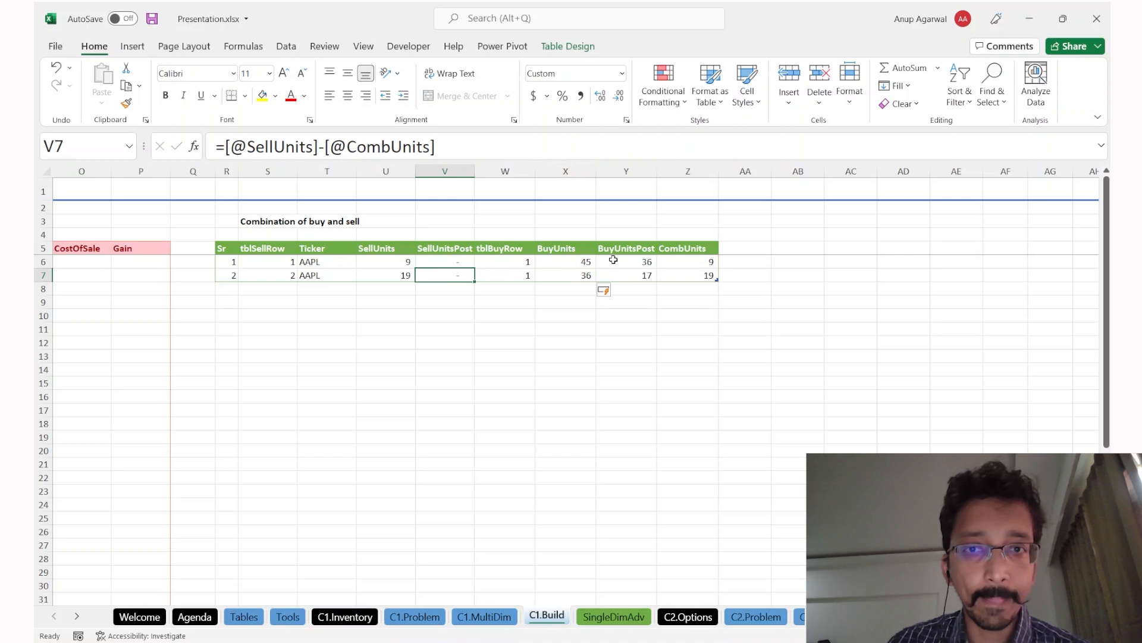
{"action": "left_click", "coordinate": [701, 275]}
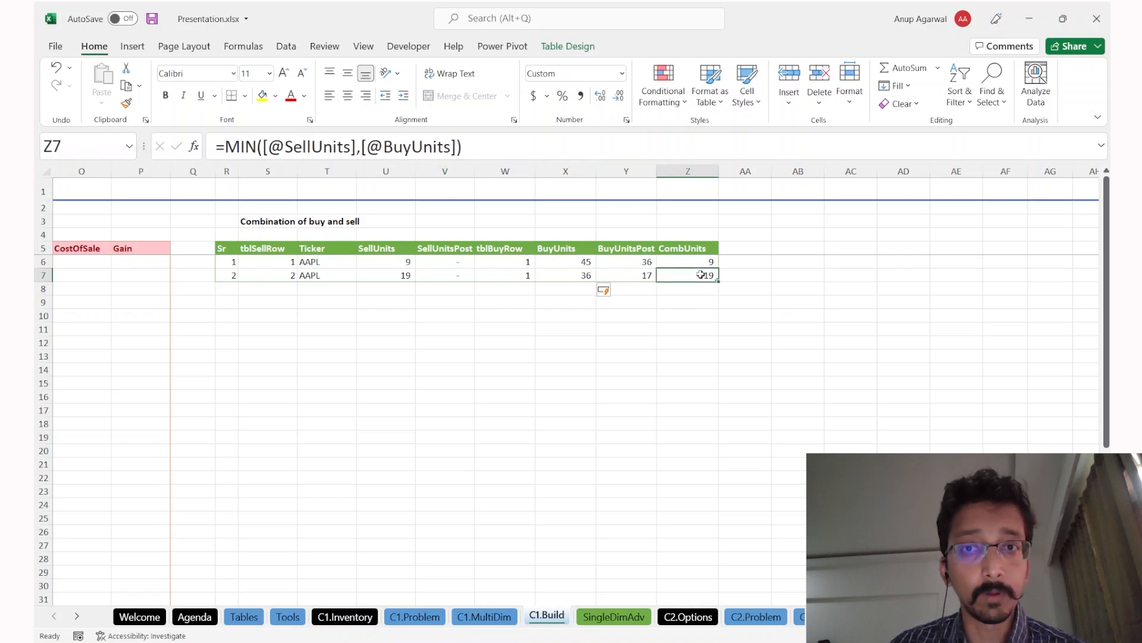
{"action": "key", "text": "F2"}
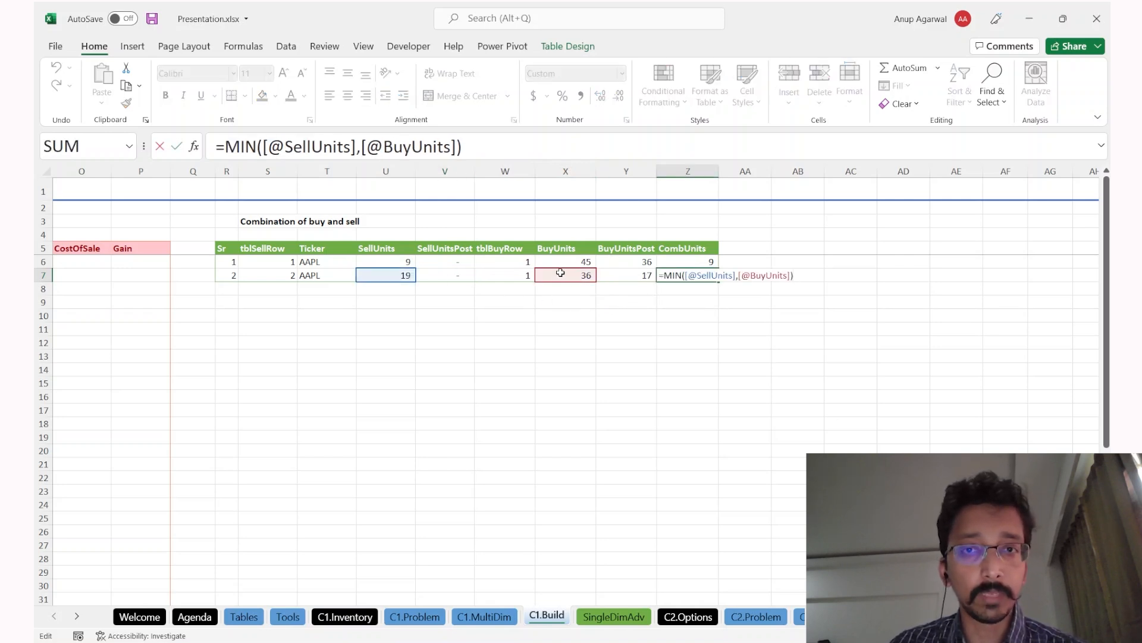
{"action": "key", "text": "Escape"}
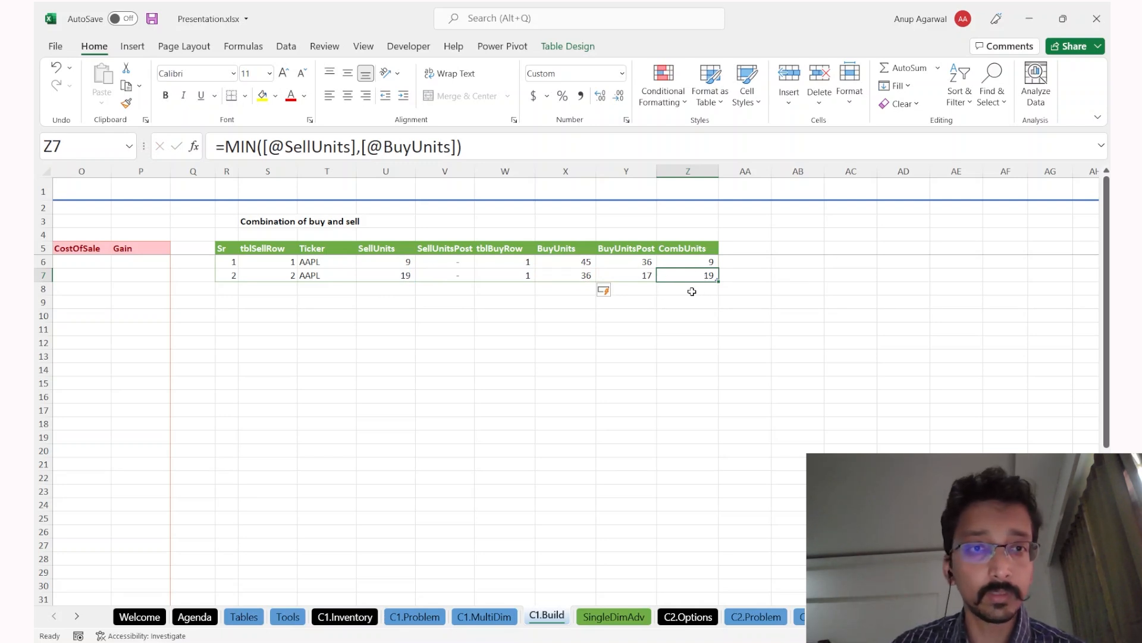
Step: Recheck row 7's unit cells, then add a third tblComb row from its CombUnits cell
{"action": "key", "text": "Left"}
{"action": "key", "text": "Left"}
{"action": "key", "text": "Right"}
{"action": "key", "text": "Left"}
{"action": "key", "text": "Right"}
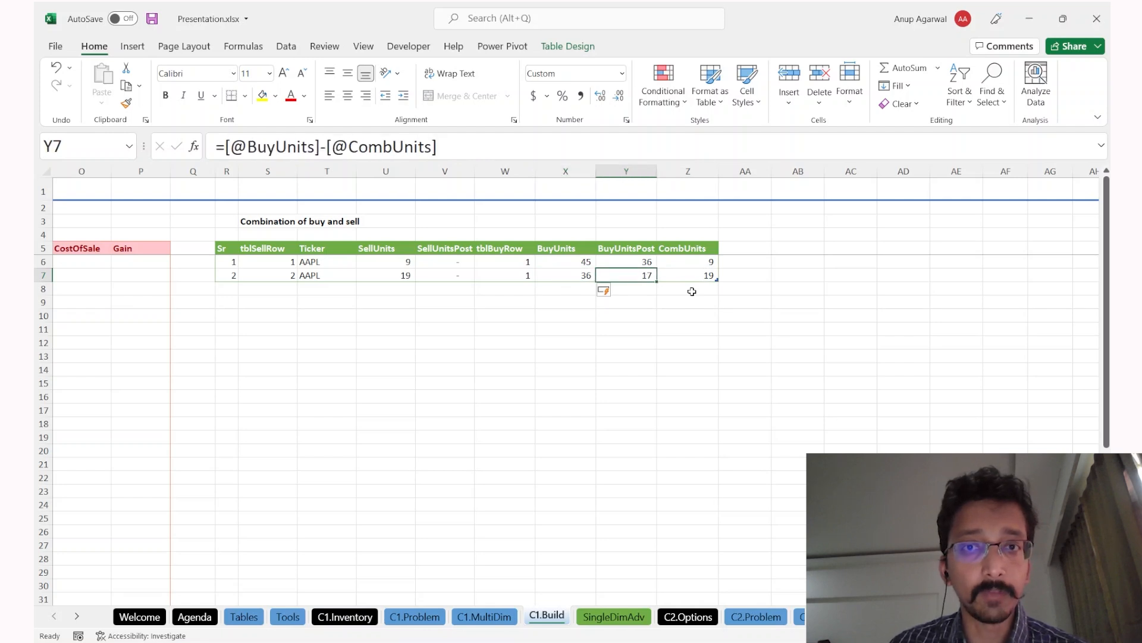
{"action": "scroll", "coordinate": [516, 322], "scroll_direction": "left", "scroll_amount": 3}
{"action": "left_click", "coordinate": [616, 277]}
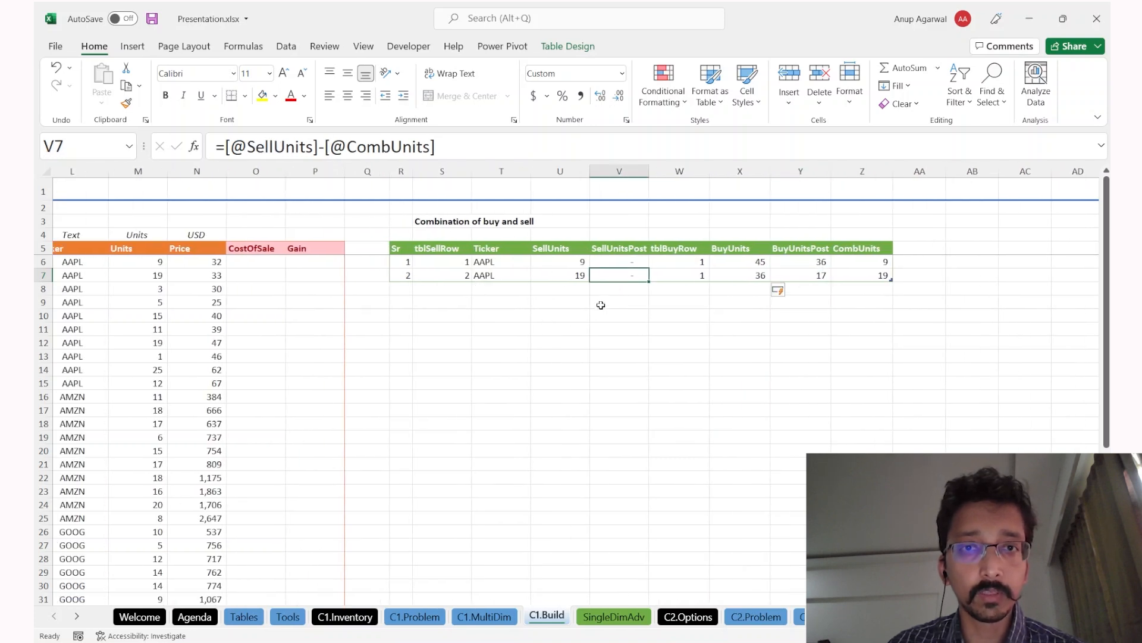
{"action": "left_click", "coordinate": [884, 273]}
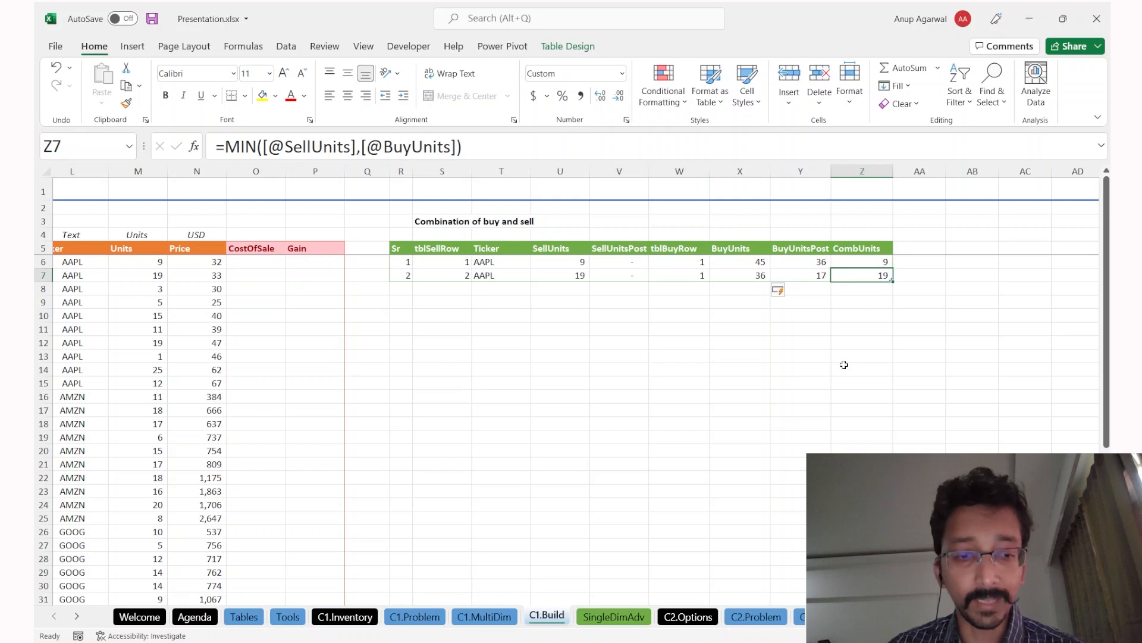
{"action": "key", "text": "Tab"}
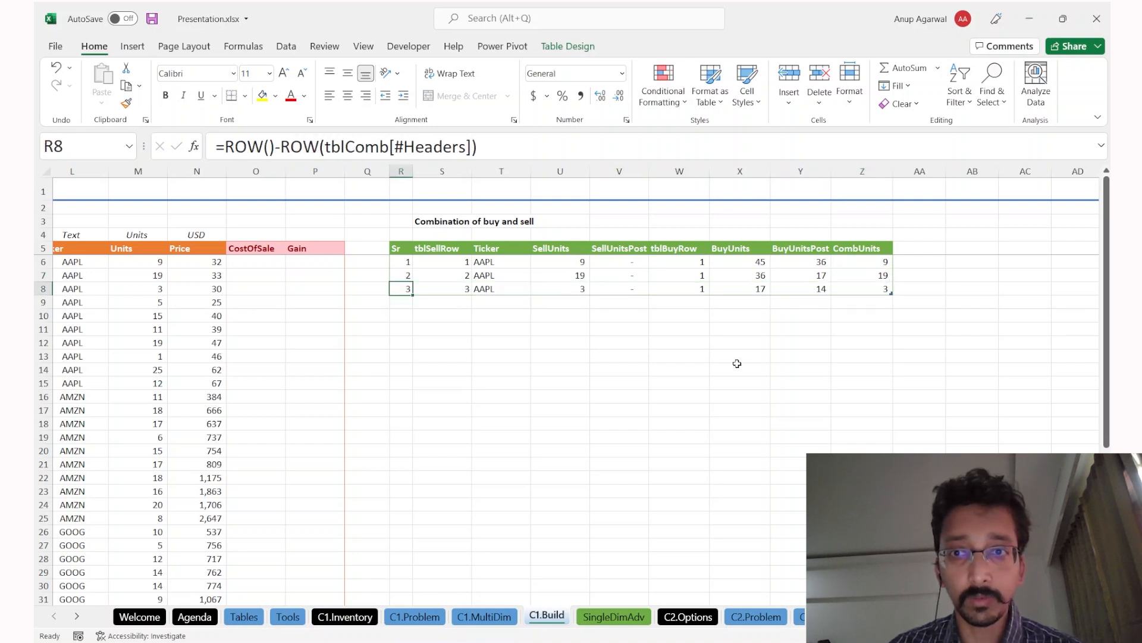
Step: Add a fourth combination row and compare it against the C1.MultiDim sheet
{"action": "left_click", "coordinate": [861, 287]}
{"action": "key", "text": "Tab"}
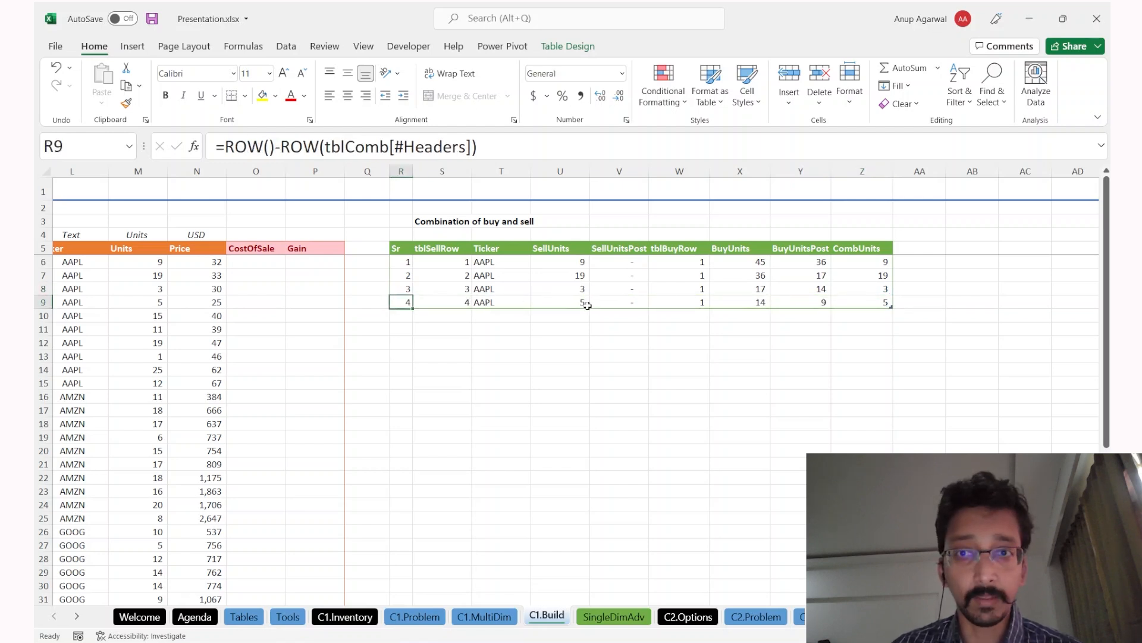
{"action": "key", "text": "ctrl+Page_Up"}
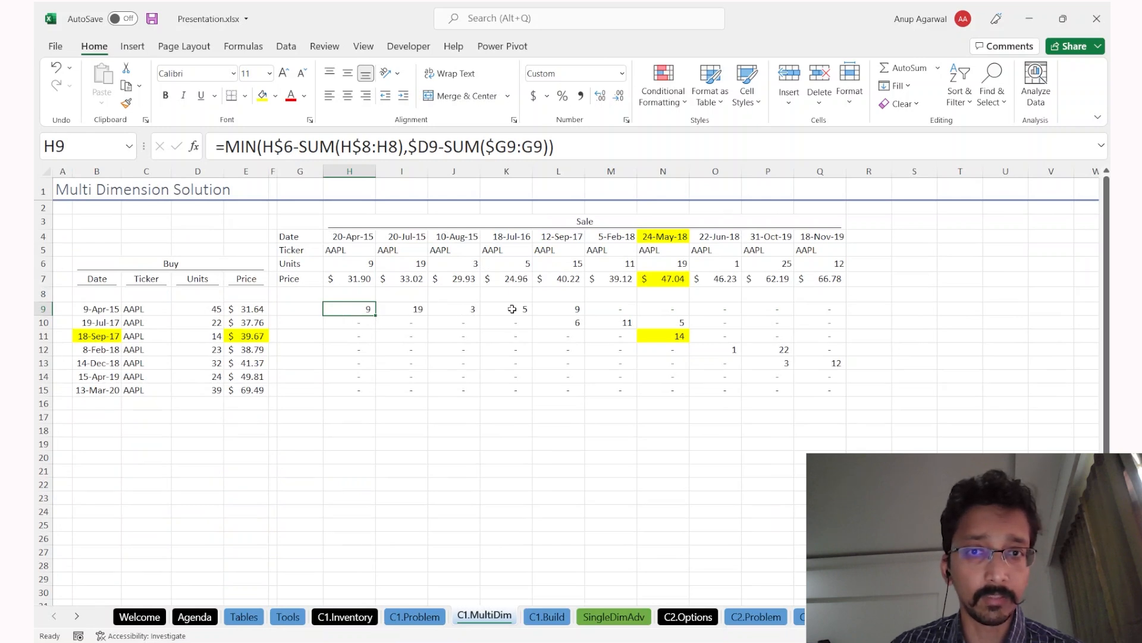
{"action": "key", "text": "ctrl+Page_Down"}
Step: Add a fifth combination row from the CombUnits cell of row 9
{"action": "left_click", "coordinate": [833, 292]}
{"action": "key", "text": "Right"}
{"action": "key", "text": "Down"}
{"action": "key", "text": "Left"}
{"action": "key", "text": "Tab"}
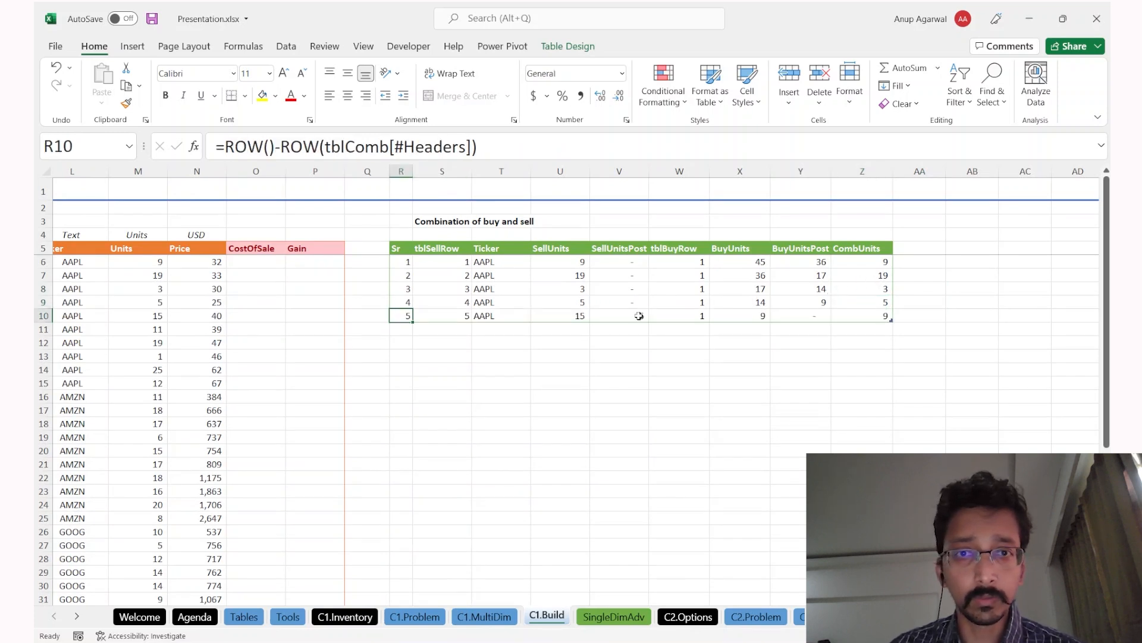
Step: Check row 10's buy row, CombUnits and 6 remaining sell units, then add a sixth row
{"action": "left_click_drag", "start_coordinate": [741, 319], "coordinate": [699, 321]}
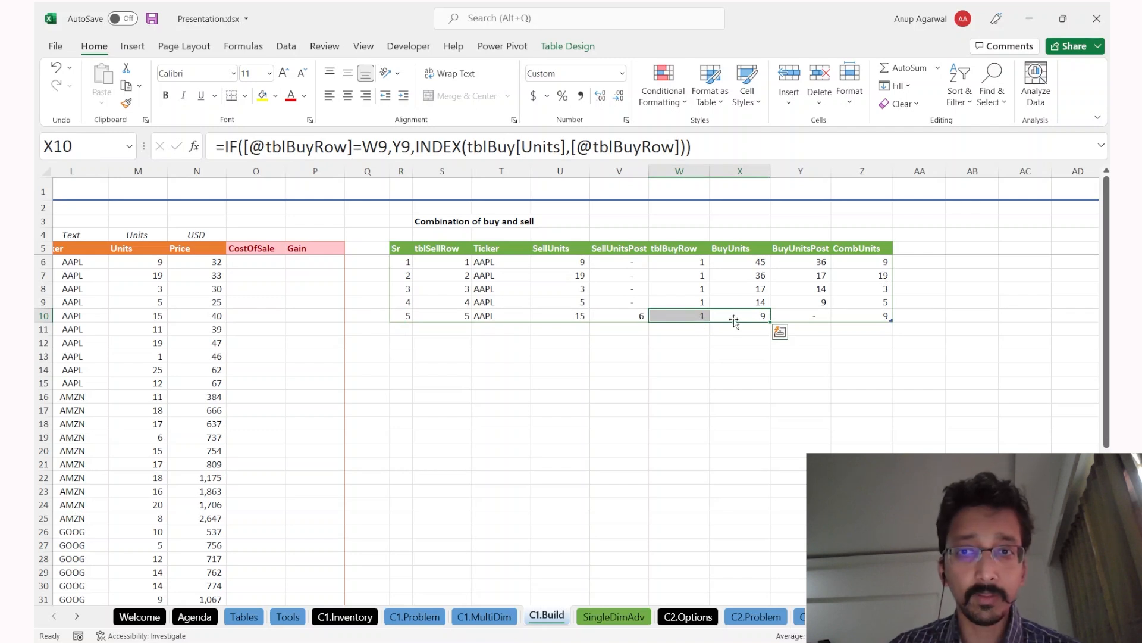
{"action": "left_click", "coordinate": [866, 316]}
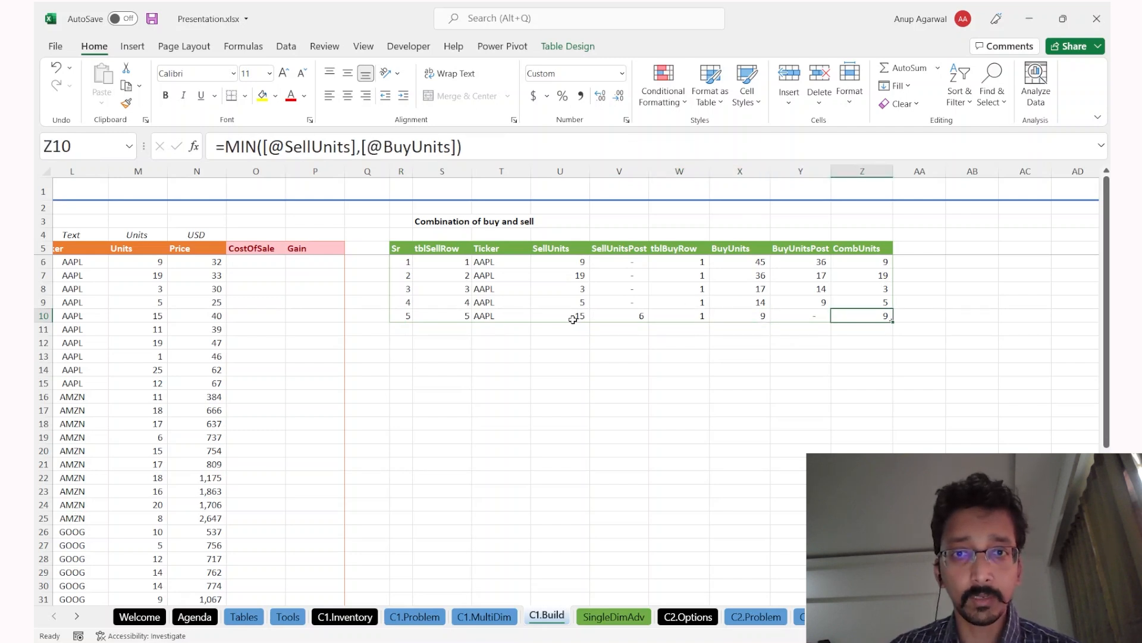
{"action": "left_click", "coordinate": [611, 321]}
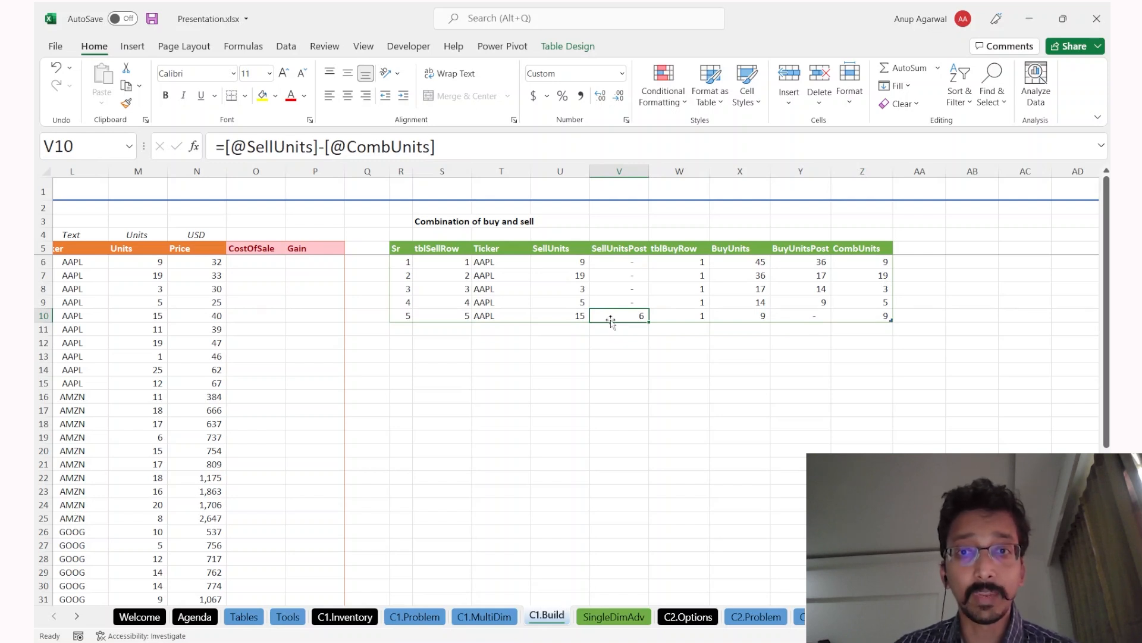
{"action": "key", "text": "ctrl+Right"}
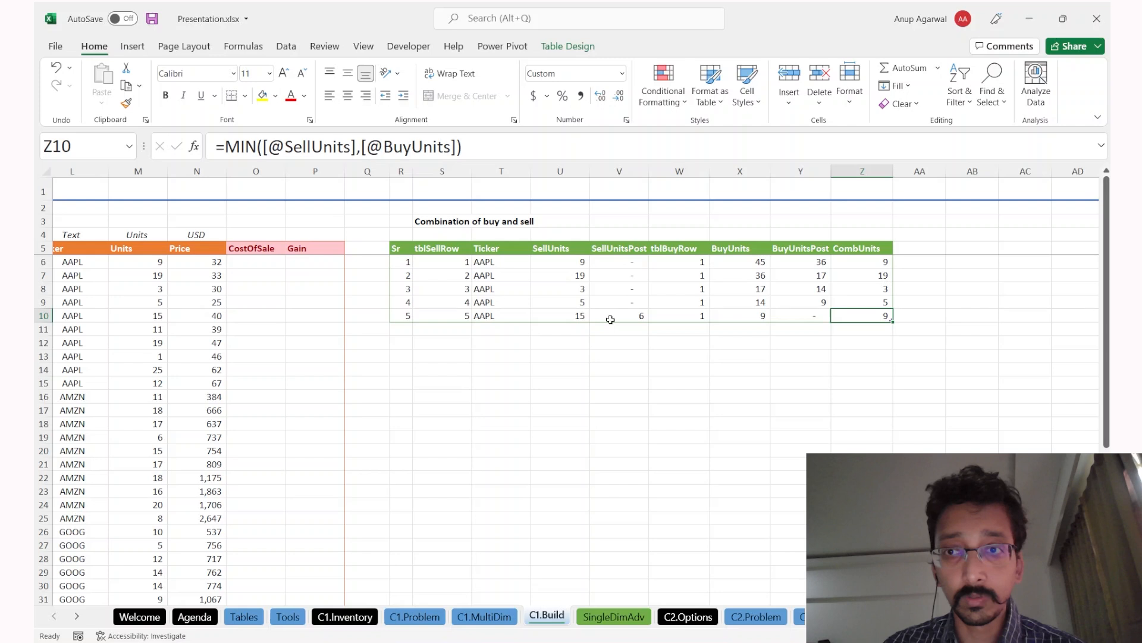
{"action": "key", "text": "Tab"}
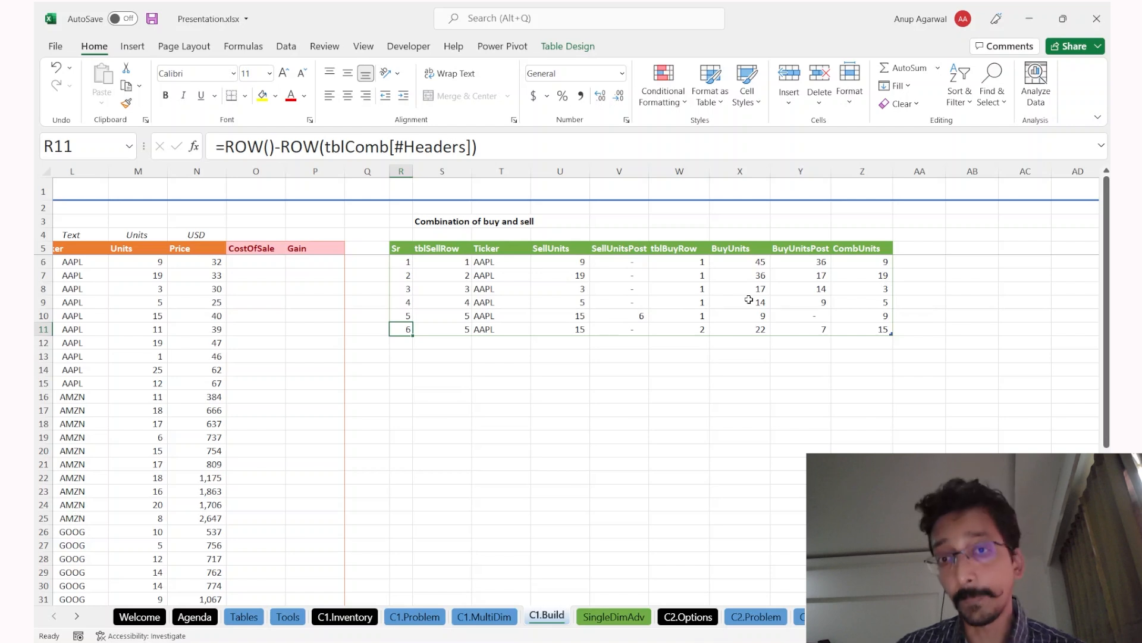
{"action": "left_click", "coordinate": [571, 329]}
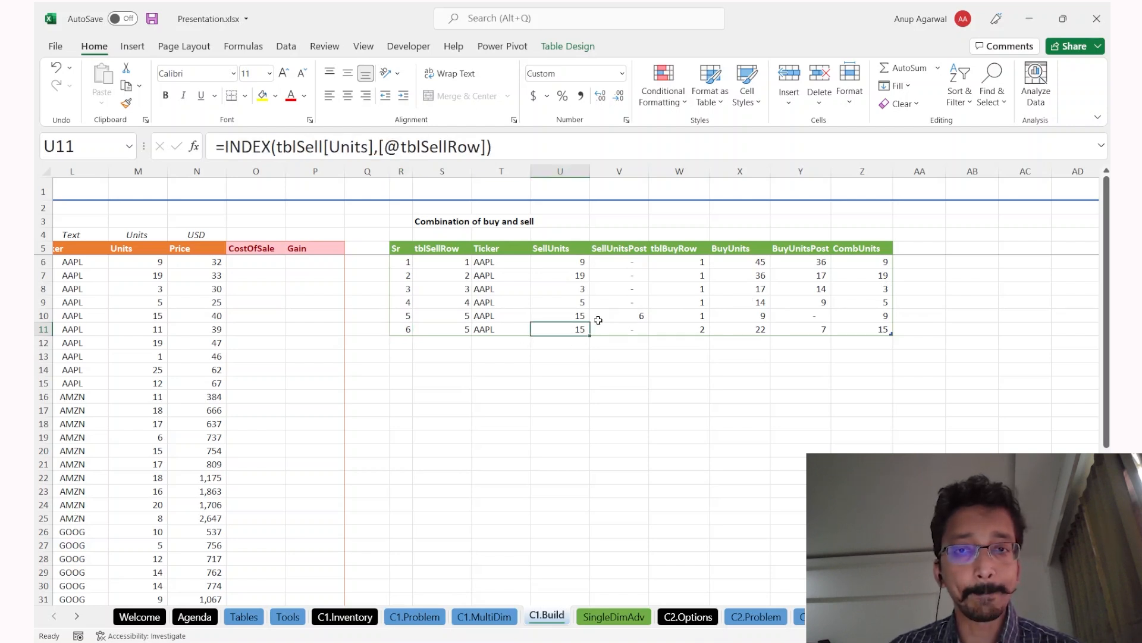
{"action": "left_click_drag", "start_coordinate": [553, 323], "coordinate": [554, 320]}
{"action": "key", "text": "Escape"}
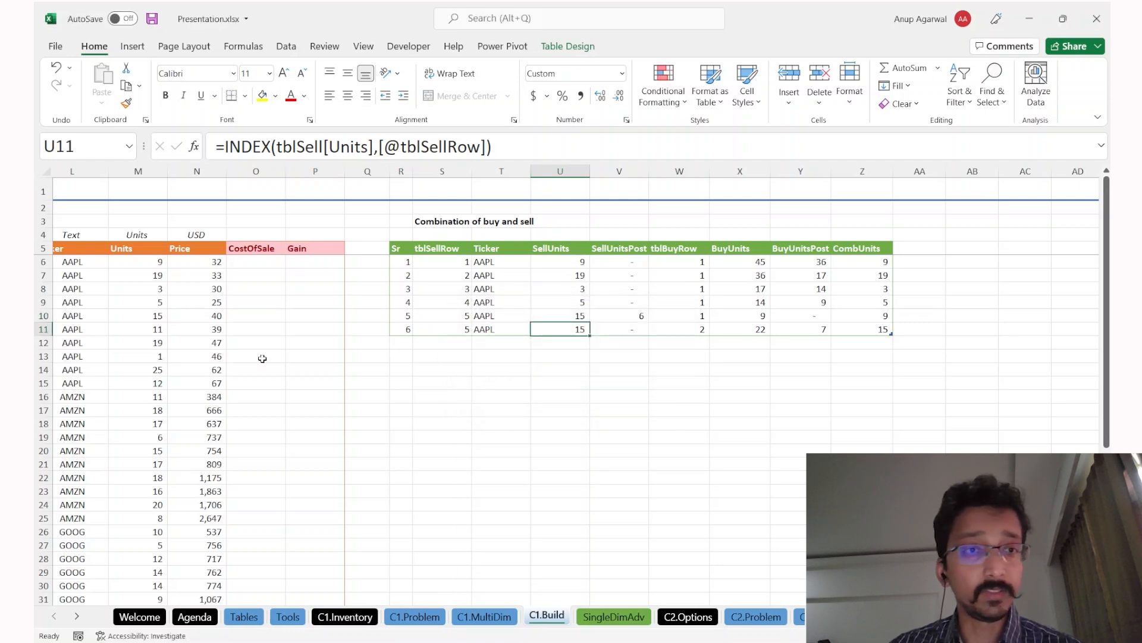
{"action": "scroll", "coordinate": [262, 359], "scroll_direction": "left", "scroll_amount": 5}
{"action": "left_click_drag", "start_coordinate": [741, 316], "coordinate": [535, 316]}
{"action": "scroll", "coordinate": [732, 375], "scroll_direction": "right", "scroll_amount": 4}
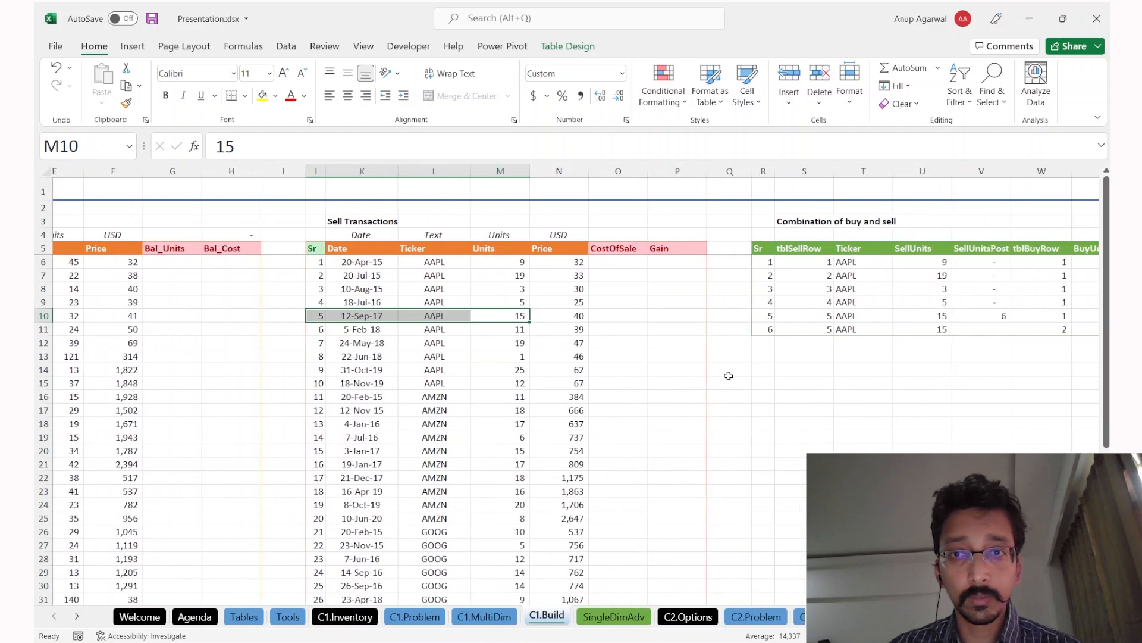
{"action": "left_click_drag", "start_coordinate": [922, 315], "coordinate": [547, 316]}
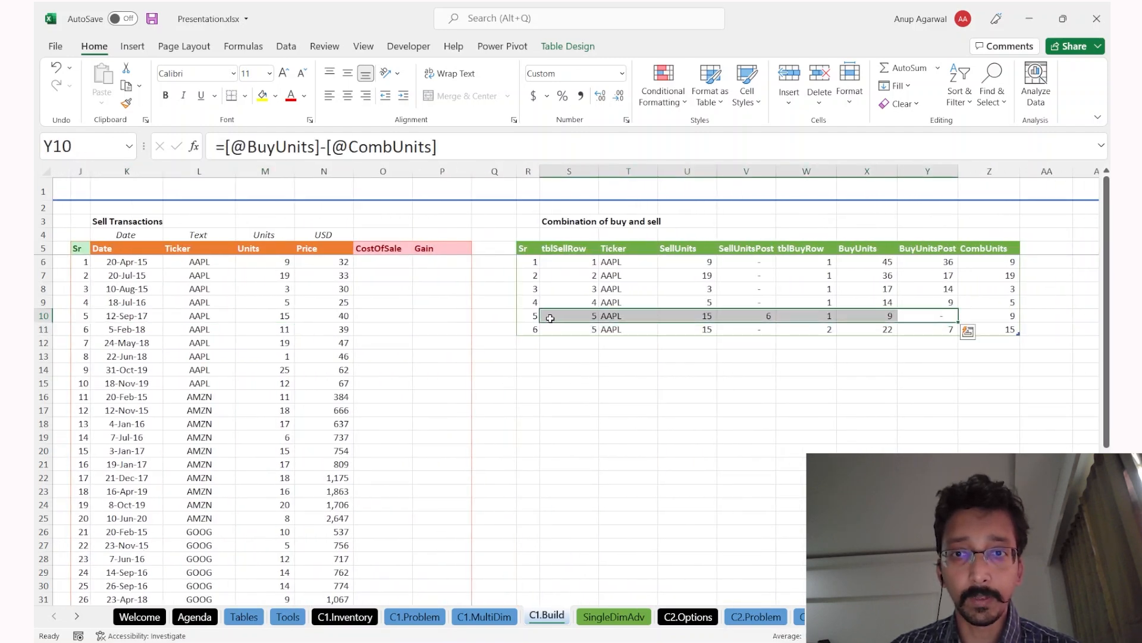
{"action": "left_click", "coordinate": [755, 317]}
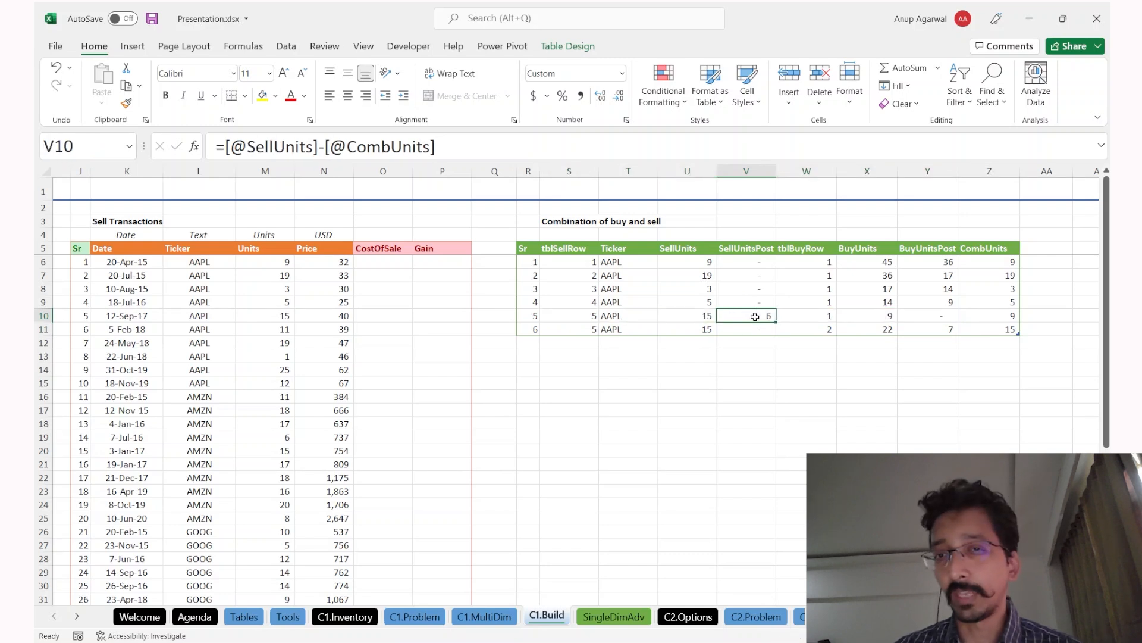
{"action": "key", "text": "Left"}
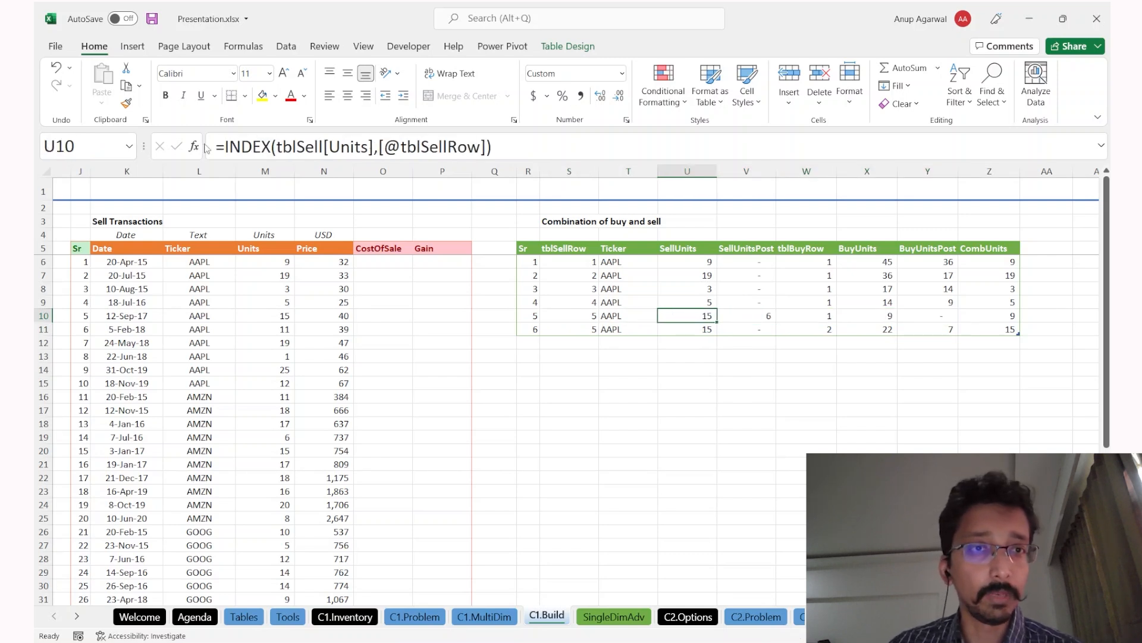
{"action": "key", "text": "Down"}
{"action": "left_click", "coordinate": [226, 148]}
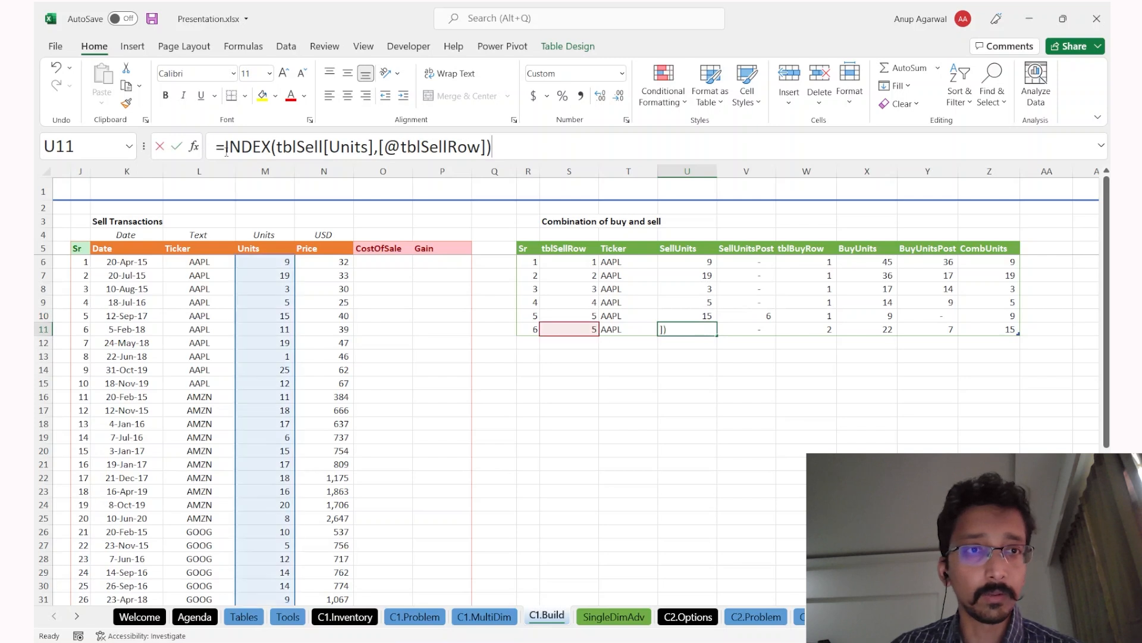
{"action": "type", "text": "if("}
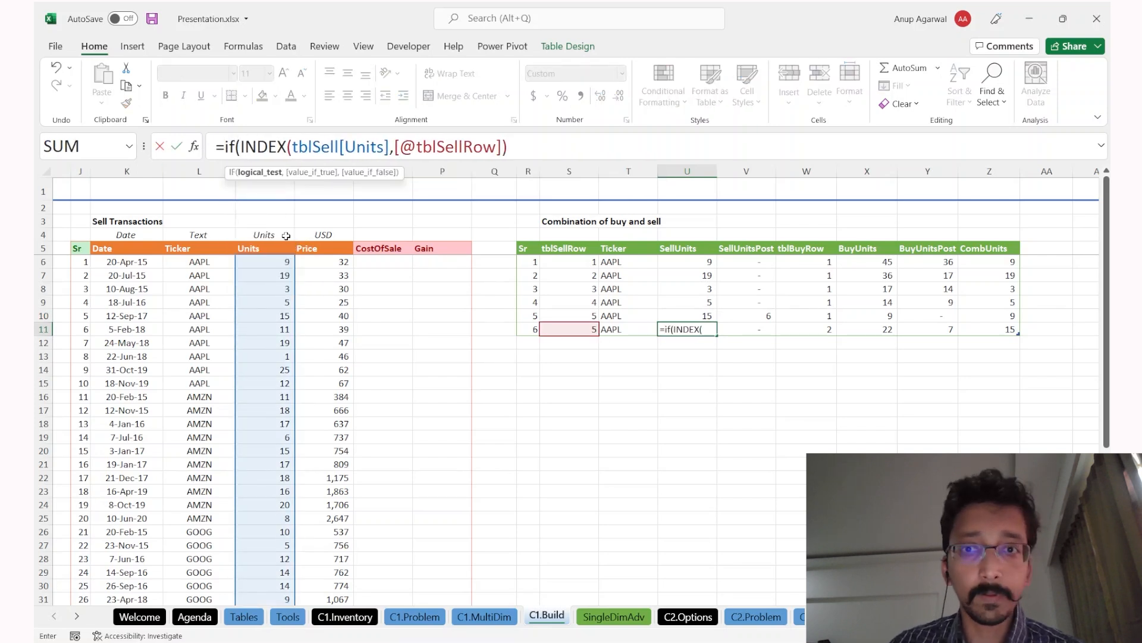
{"action": "key", "text": "Left"}
{"action": "key", "text": "Left"}
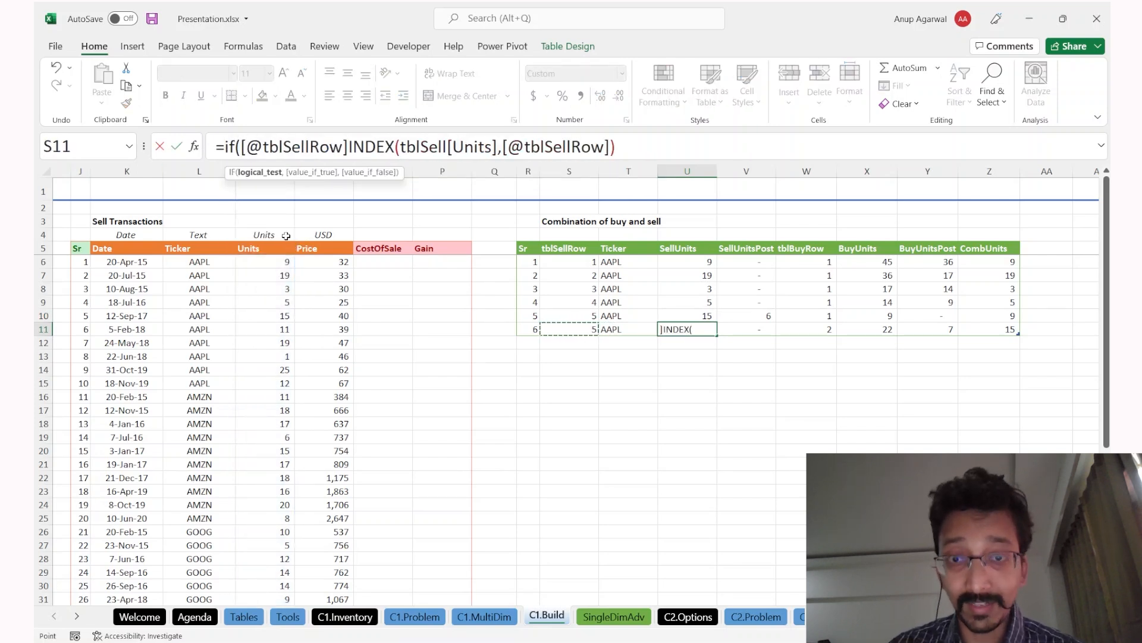
{"action": "type", "text": "="}
{"action": "key", "text": "Up"}
{"action": "key", "text": "Left"}
{"action": "key", "text": "Left"}
{"action": "type", "text": ","}
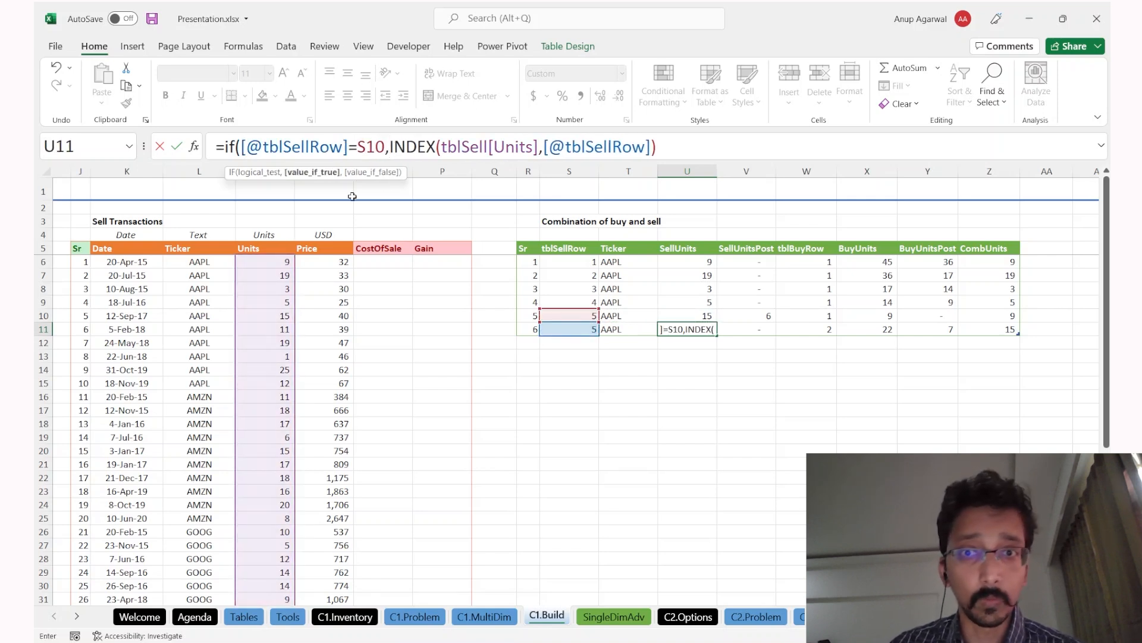
Step: Return V10 when the sell row repeats, else the INDEX(tblSell[Units]) value, and commit the formula
{"action": "left_click", "coordinate": [756, 314]}
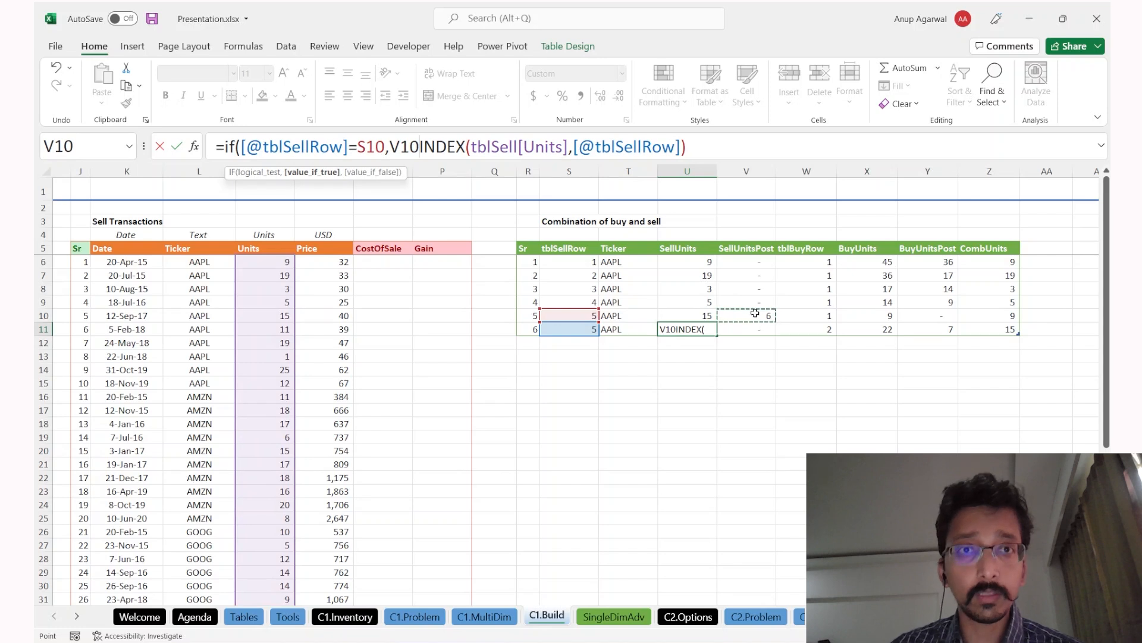
{"action": "type", "text": ","}
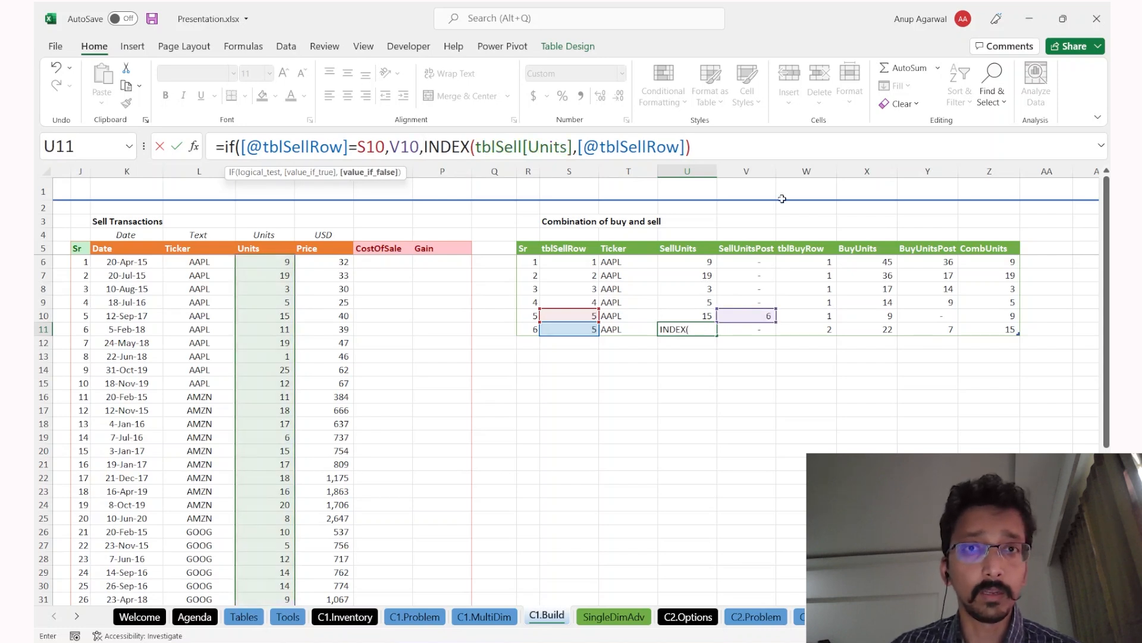
{"action": "left_click", "coordinate": [729, 149]}
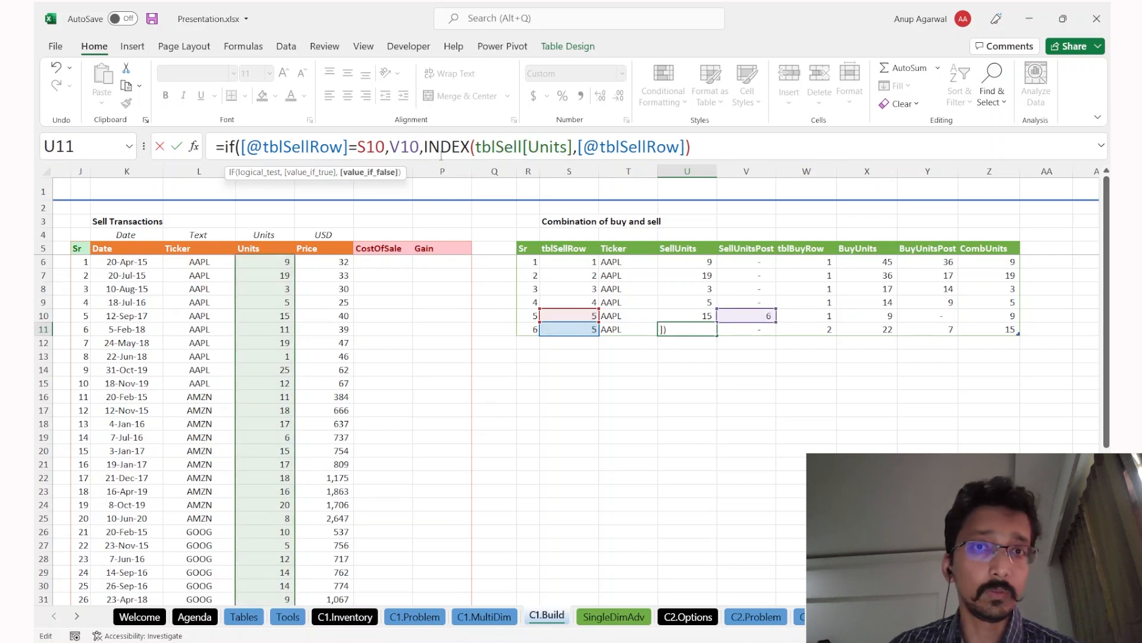
{"action": "left_click_drag", "start_coordinate": [434, 153], "coordinate": [730, 150]}
{"action": "left_click", "coordinate": [729, 150]}
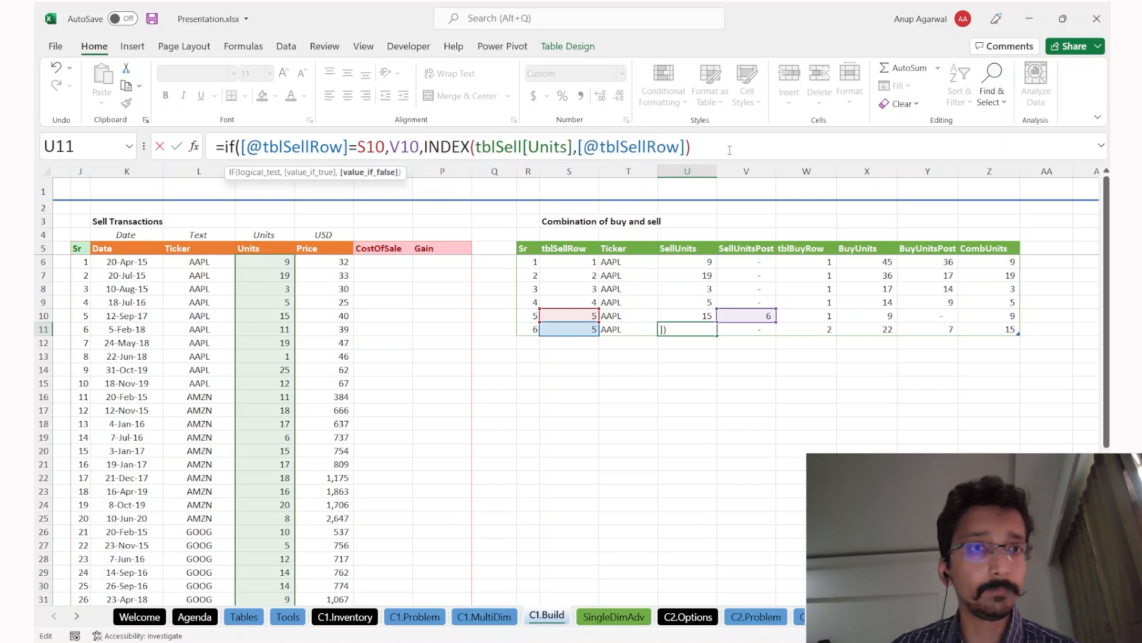
{"action": "type", "text": ")"}
{"action": "key", "text": "Return"}
{"action": "key", "text": "Up"}
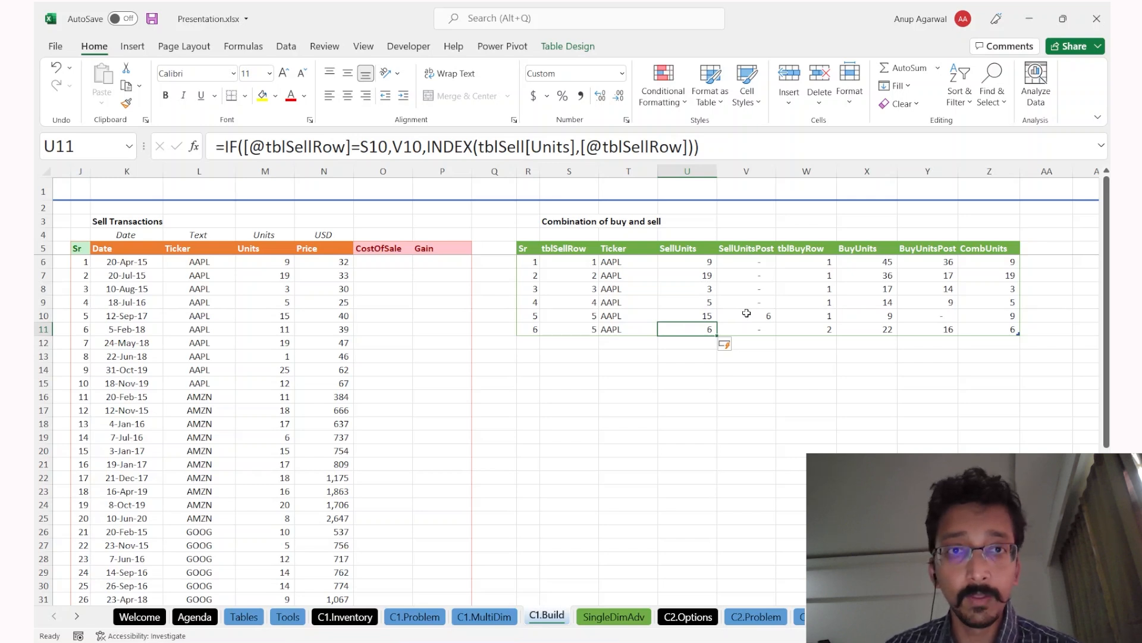
Step: Inspect the SellUnits formulas and re-commit the formula down the column with Ctrl+Enter
{"action": "left_click", "coordinate": [692, 263]}
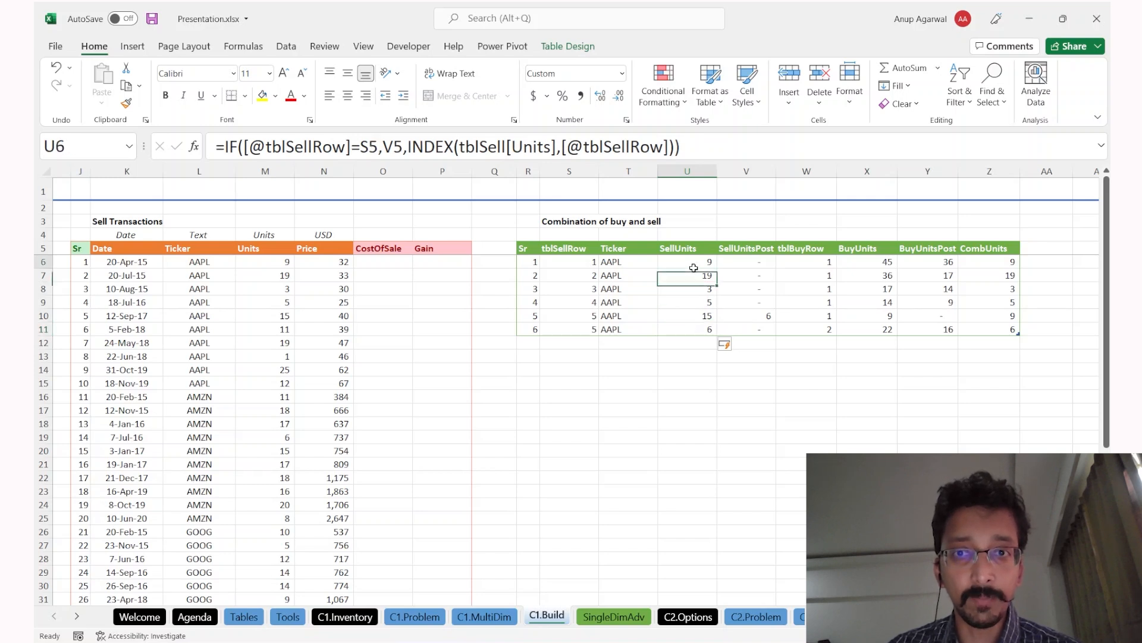
{"action": "left_click", "coordinate": [695, 301]}
{"action": "left_click", "coordinate": [691, 273]}
{"action": "double_click", "coordinate": [690, 274]}
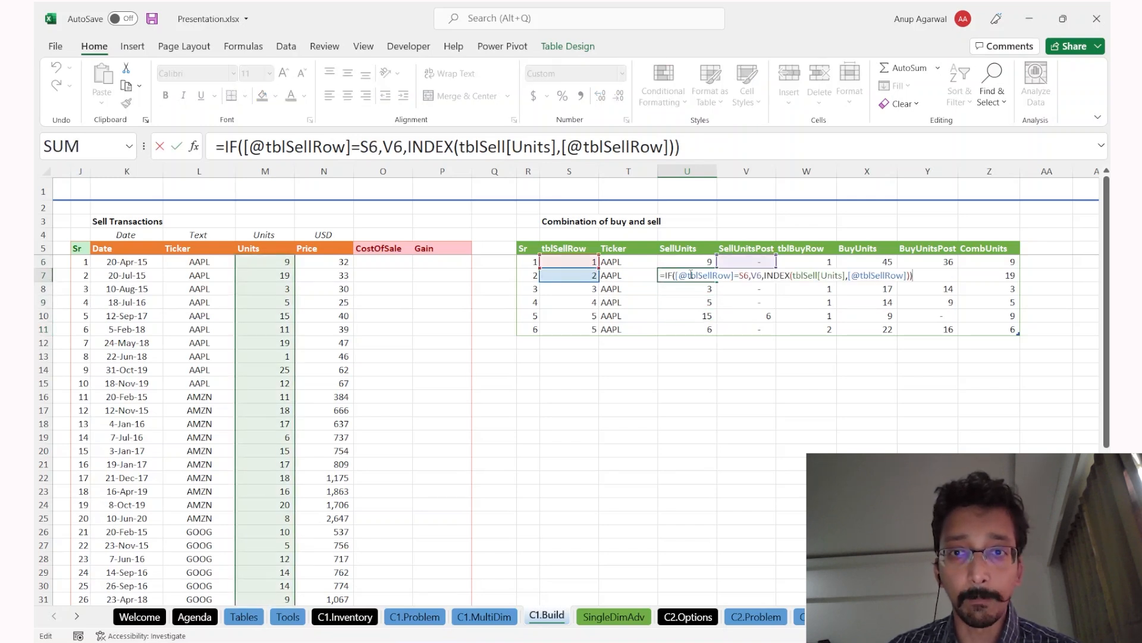
{"action": "key", "text": "ctrl+Return"}
Step: Inspect the BuyUnits and tblBuyRow formulas and select the BuyUnits column
{"action": "left_click", "coordinate": [879, 303]}
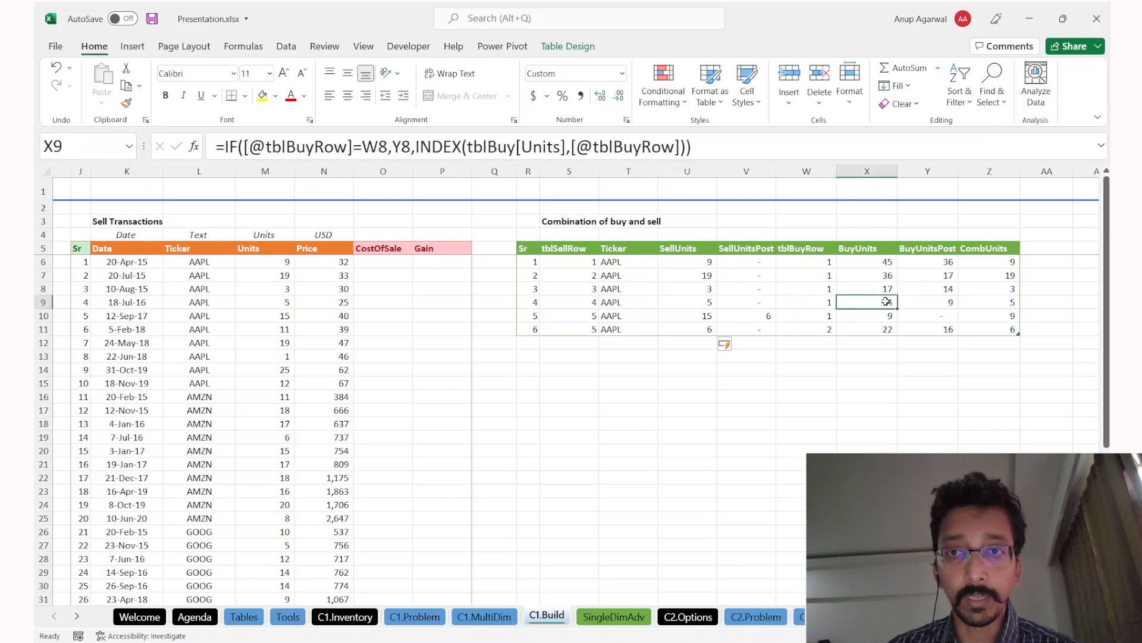
{"action": "left_click", "coordinate": [828, 275]}
{"action": "left_click", "coordinate": [831, 301]}
{"action": "left_click", "coordinate": [877, 304]}
{"action": "double_click", "coordinate": [878, 304]}
{"action": "key", "text": "Escape"}
{"action": "key", "text": "ctrl+space"}
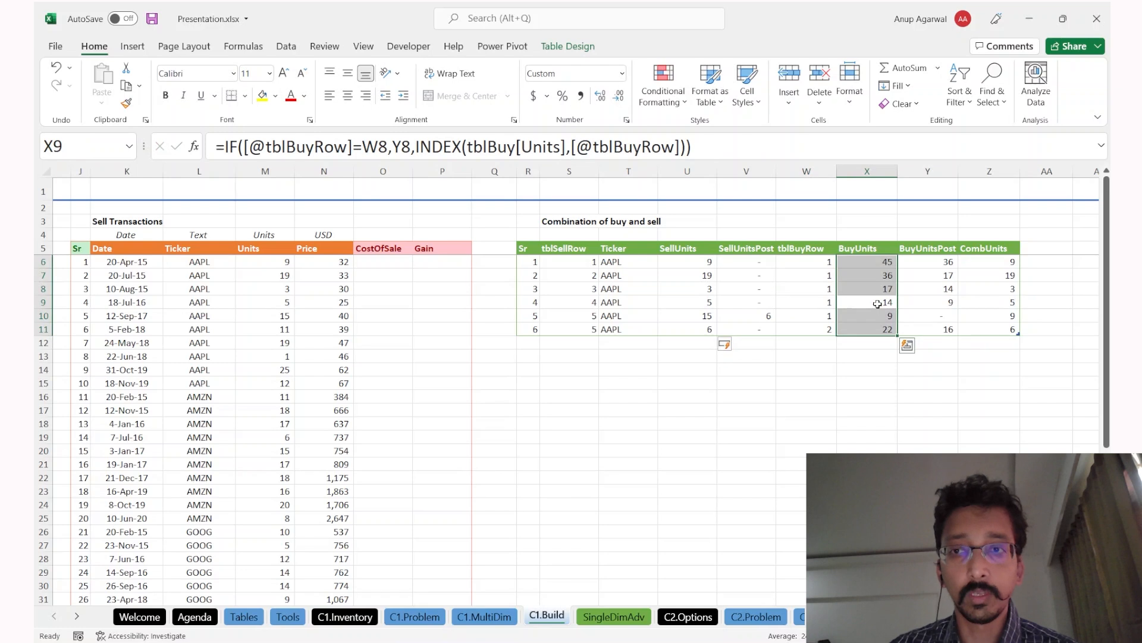
{"action": "key", "text": "Right"}
{"action": "key", "text": "Down"}
{"action": "key", "text": "Down"}
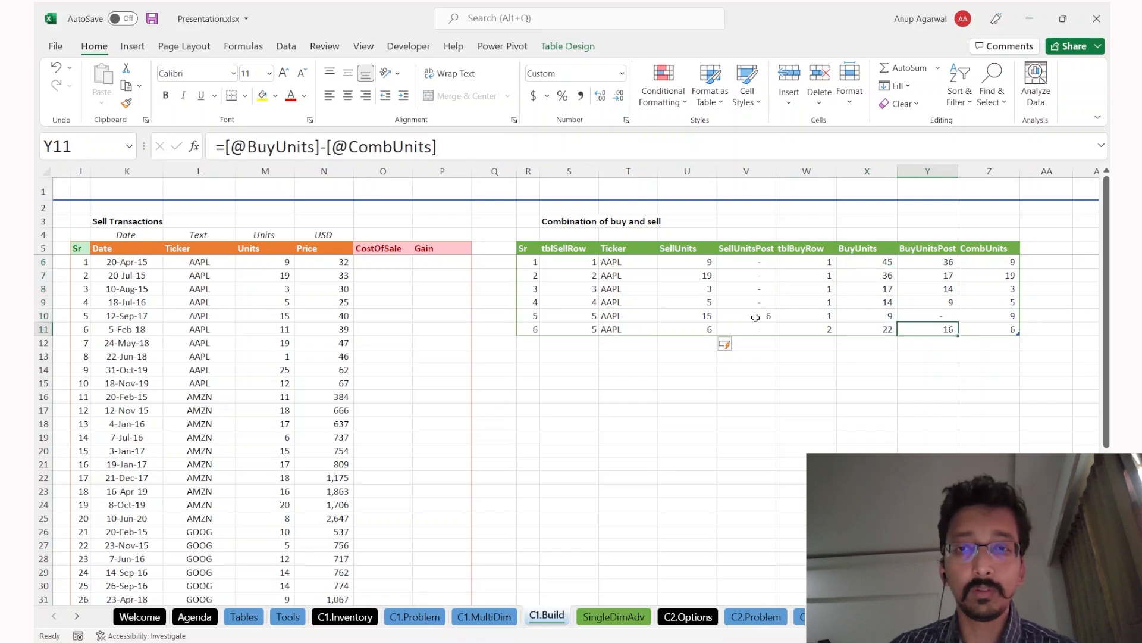
Step: Add two more combination rows, checking CombUnits against the C1.MultiDim sheet
{"action": "left_click", "coordinate": [993, 337]}
{"action": "left_click", "coordinate": [992, 331]}
{"action": "key", "text": "Tab"}
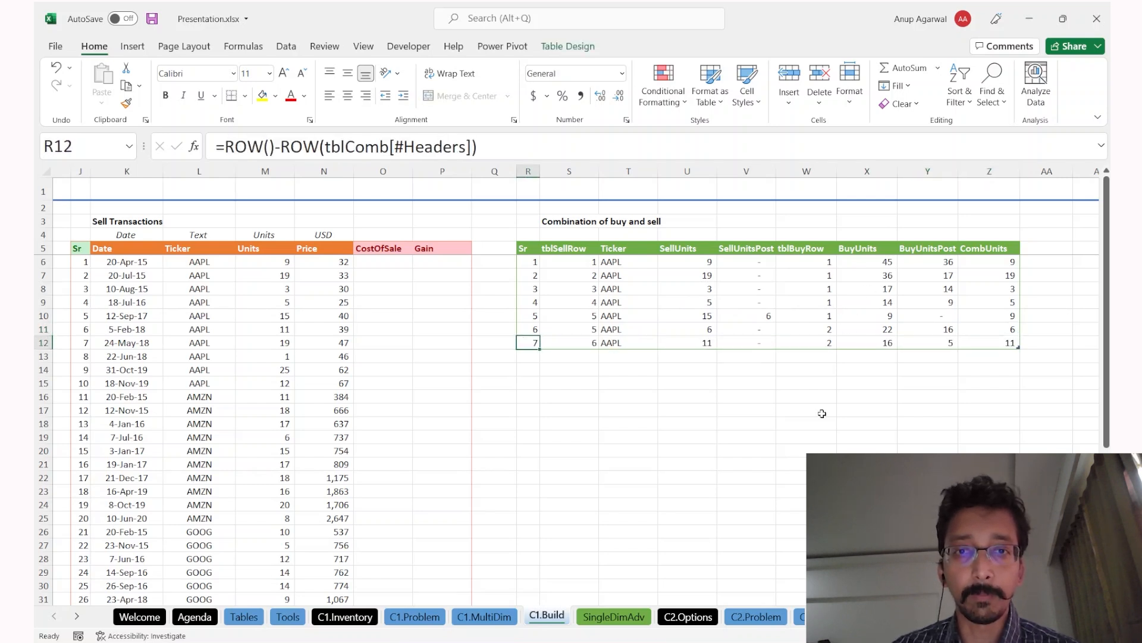
{"action": "left_click", "coordinate": [1003, 342]}
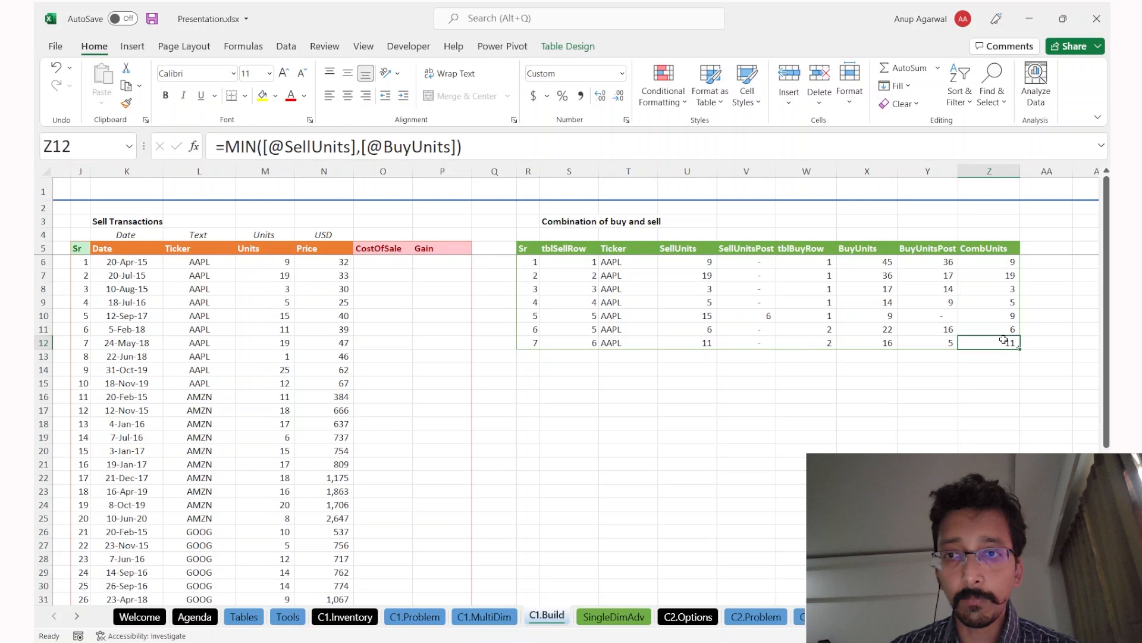
{"action": "key", "text": "ctrl+Page_Up"}
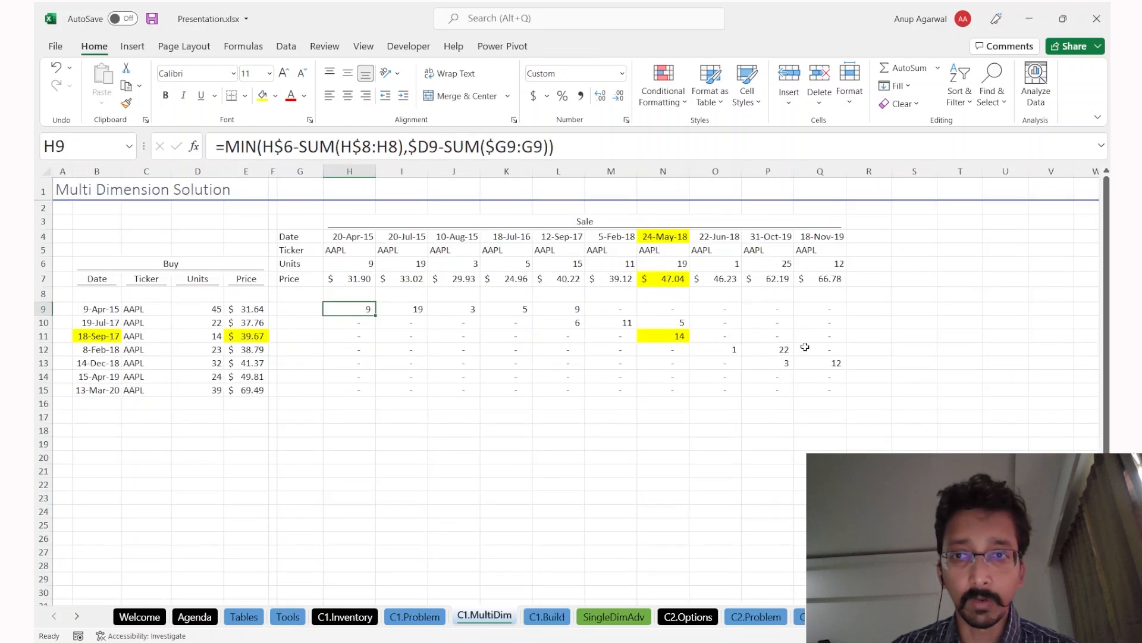
{"action": "key", "text": "ctrl+Page_Down"}
{"action": "key", "text": "Tab"}
{"action": "key", "text": "ctrl+Right"}
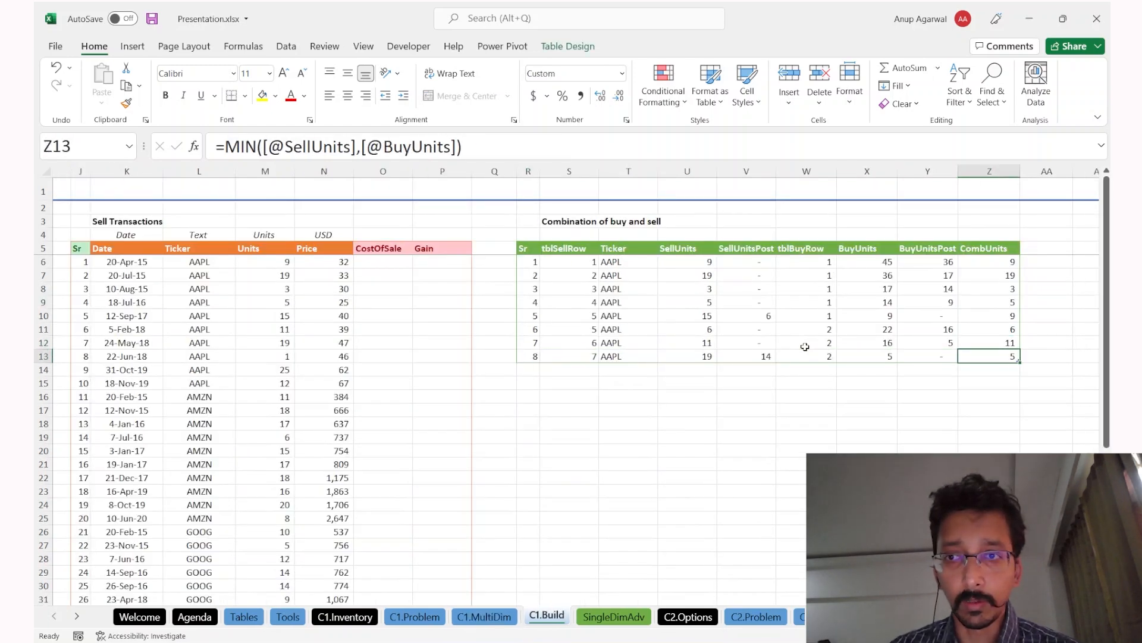
{"action": "left_click", "coordinate": [1008, 367]}
Step: Drag the table down to row 21 and clear the rows showing #VALUE!
{"action": "left_click", "coordinate": [1029, 423]}
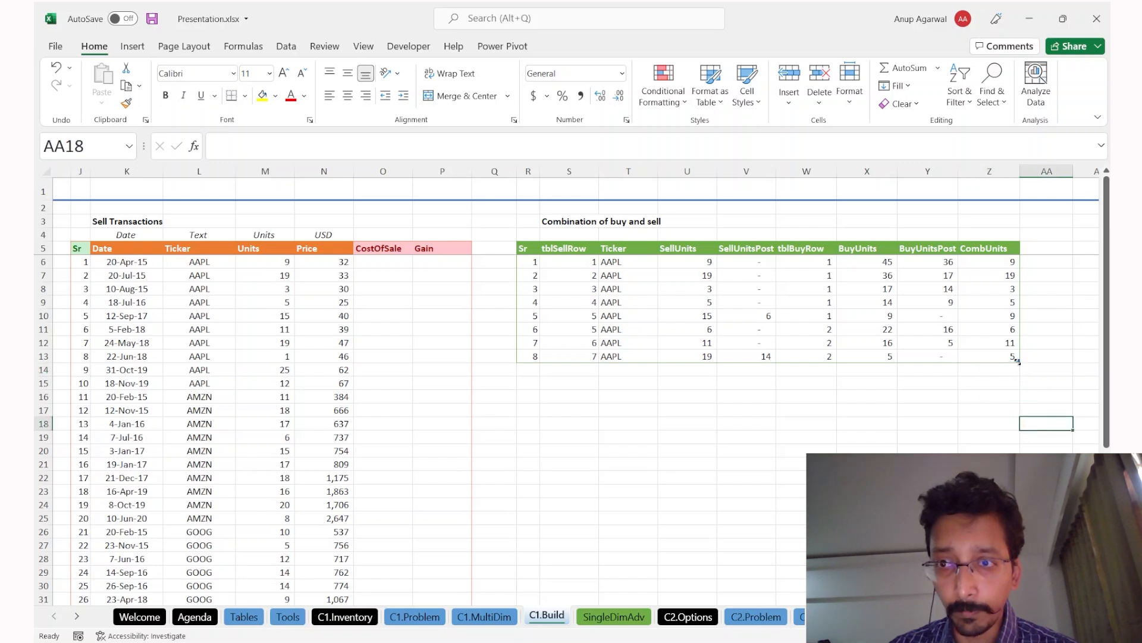
{"action": "left_click_drag", "start_coordinate": [1018, 360], "coordinate": [1019, 470]}
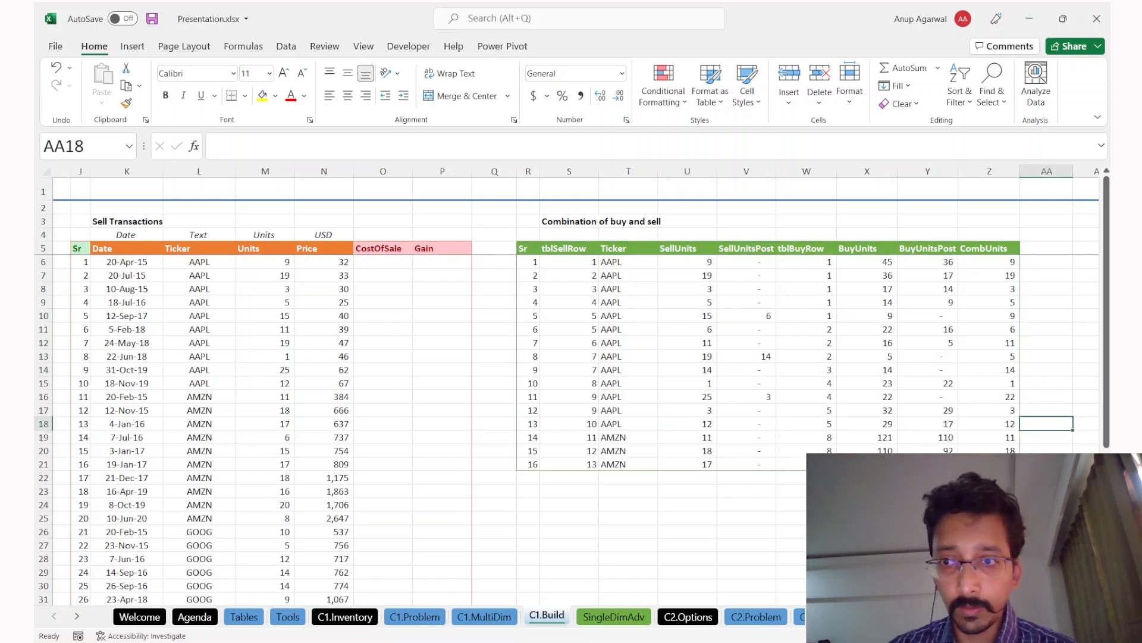
{"action": "left_click", "coordinate": [1009, 439]}
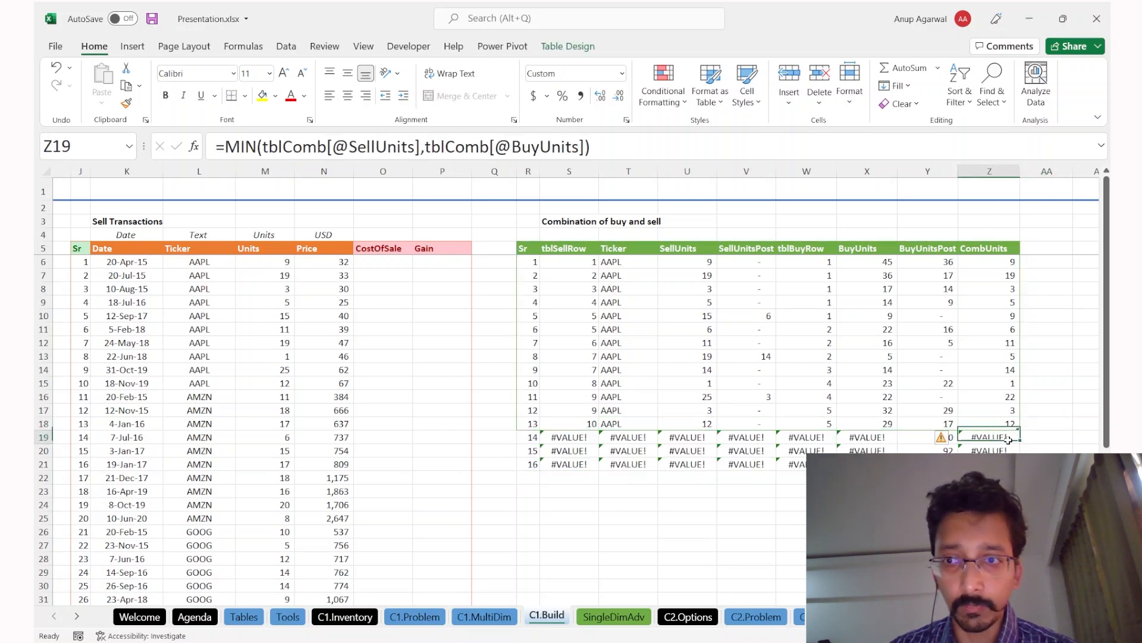
{"action": "key", "text": "shift+Left"}
{"action": "key", "text": "shift+Left"}
{"action": "key", "text": "shift+Left"}
{"action": "key", "text": "shift+Left"}
{"action": "key", "text": "shift+Left"}
{"action": "key", "text": "shift+Left"}
{"action": "key", "text": "shift+Left"}
{"action": "key", "text": "shift+Left"}
{"action": "key", "text": "shift+Left"}
{"action": "key", "text": "shift+Down"}
{"action": "key", "text": "shift+Down"}
{"action": "key", "text": "Delete"}
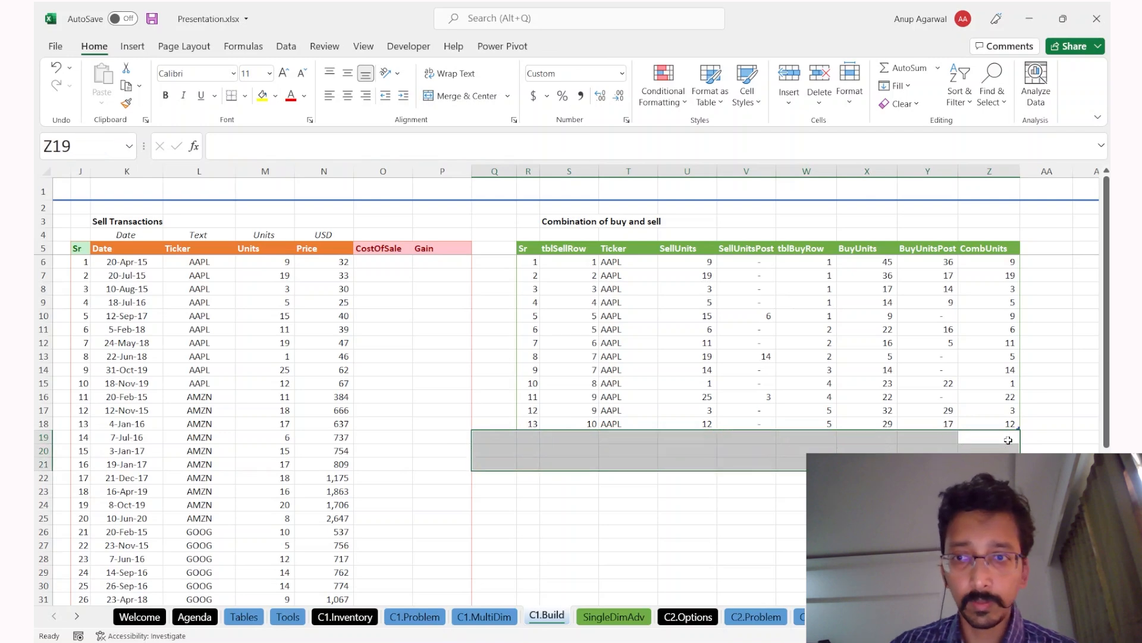
{"action": "key", "text": "Up"}
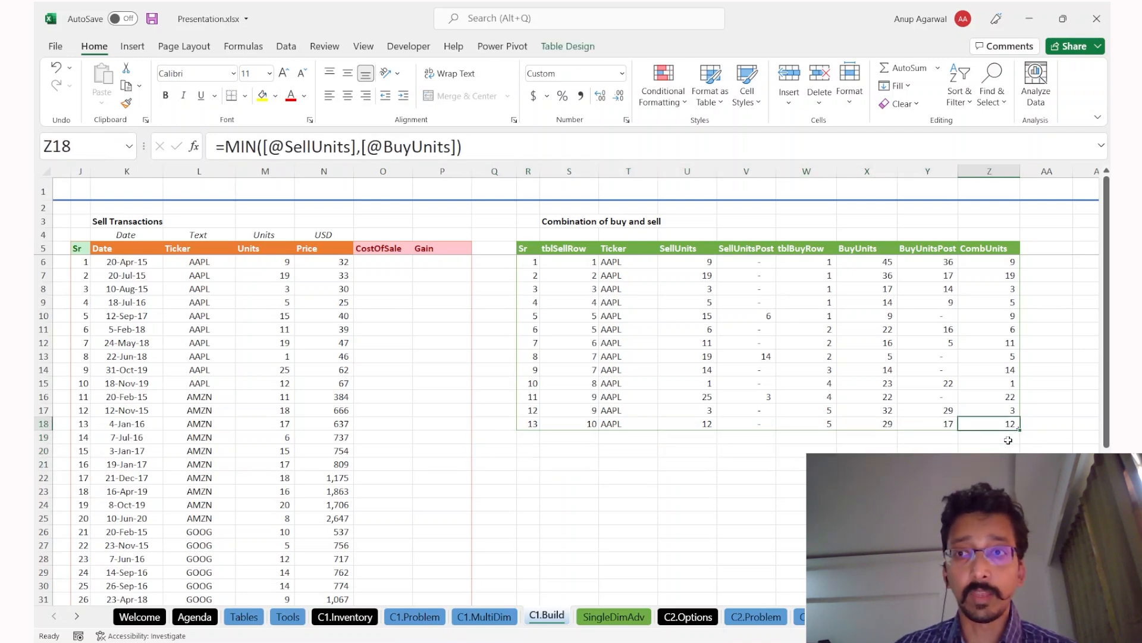
Step: Compare the combination rows with the allocation grid on C1.MultiDim
{"action": "key", "text": "ctrl+Page_Up"}
{"action": "left_click_drag", "start_coordinate": [765, 337], "coordinate": [818, 376]}
{"action": "key", "text": "ctrl+Page_Down"}
{"action": "left_click_drag", "start_coordinate": [989, 343], "coordinate": [870, 384]}
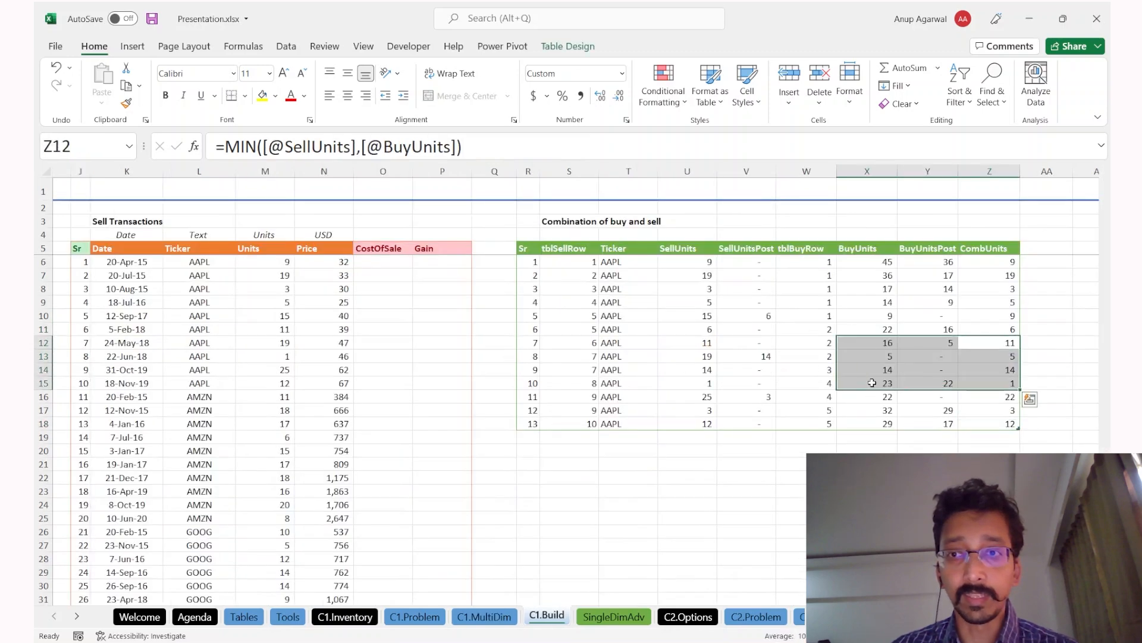
{"action": "key", "text": "ctrl+Page_Up"}
{"action": "left_click_drag", "start_coordinate": [360, 313], "coordinate": [831, 370]}
{"action": "key", "text": "ctrl+Page_Down"}
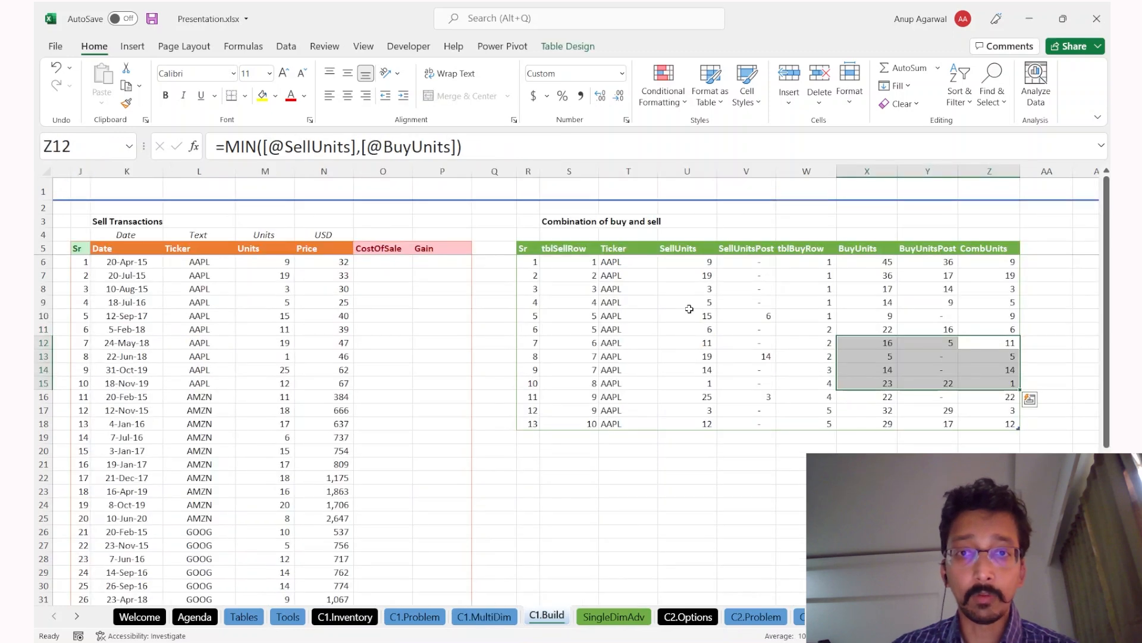
Step: Extend the table further to 28 rows, ending at sell row 23 with 12 units
{"action": "left_click", "coordinate": [634, 302]}
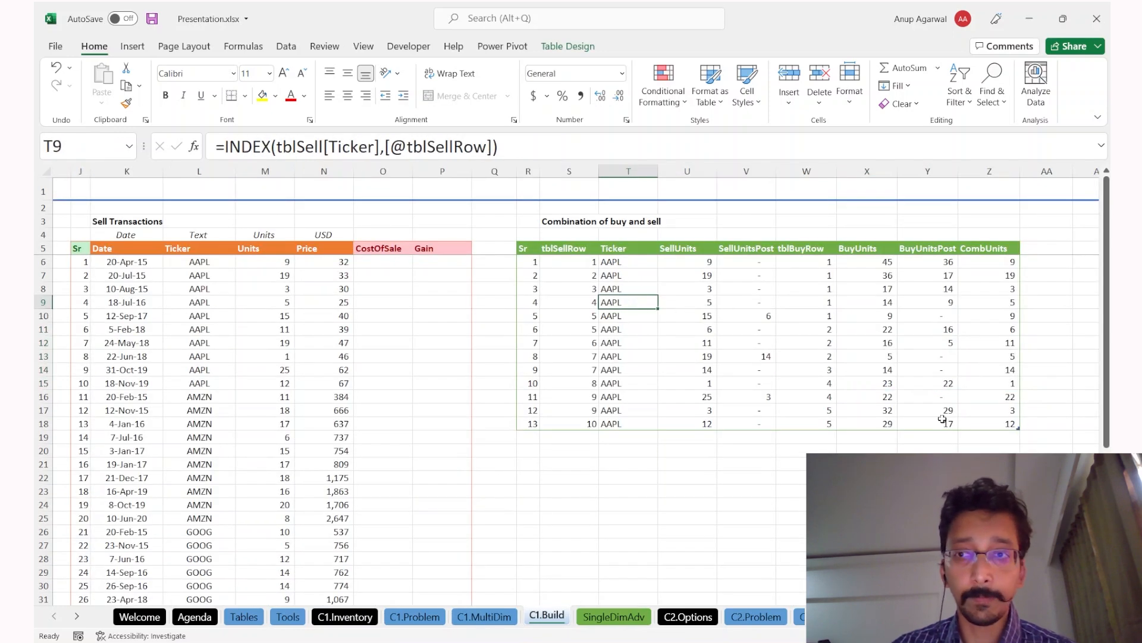
{"action": "left_click", "coordinate": [998, 421]}
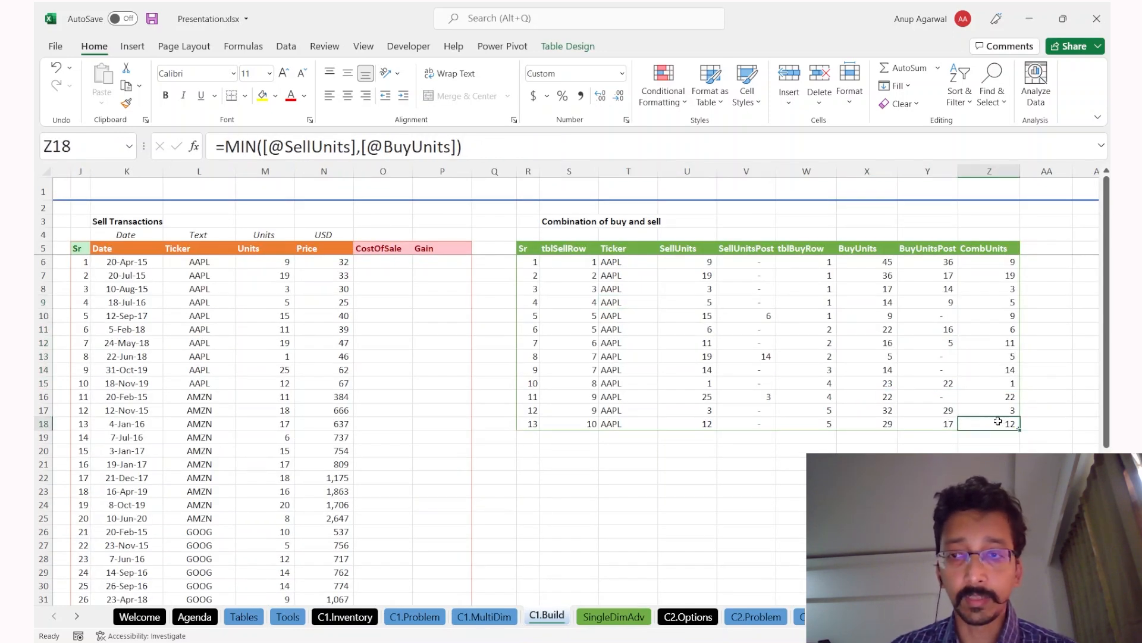
{"action": "key", "text": "Tab"}
{"action": "left_click_drag", "start_coordinate": [1019, 441], "coordinate": [1018, 578]}
{"action": "scroll", "coordinate": [571, 393], "scroll_direction": "down", "scroll_amount": 5}
{"action": "left_click", "coordinate": [575, 381]}
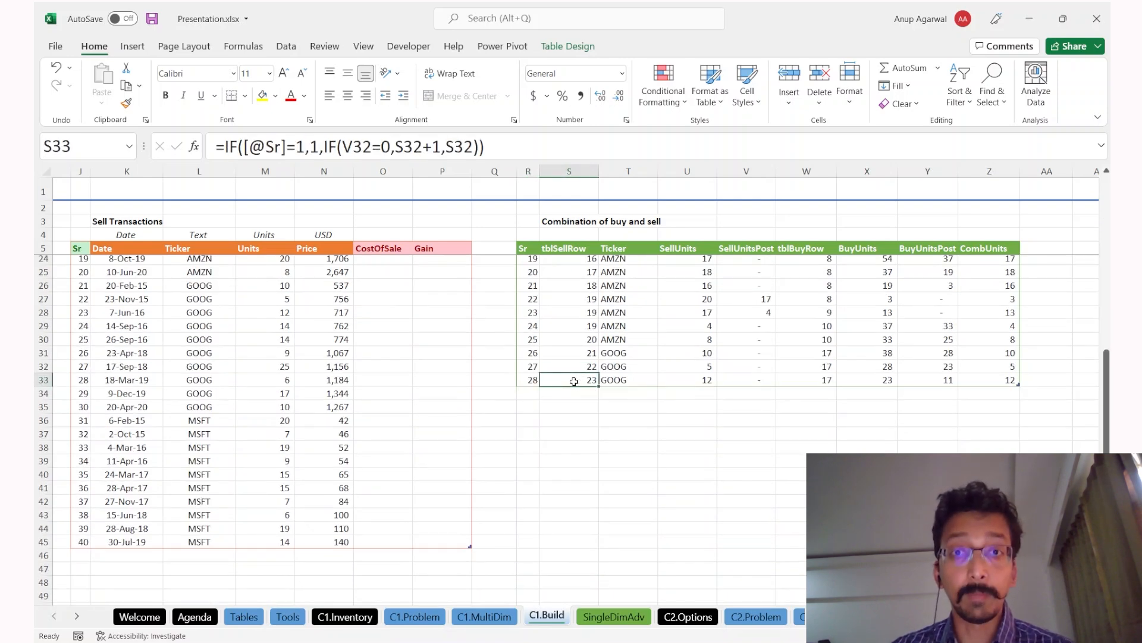
{"action": "key", "text": "shift+Down"}
{"action": "key", "text": "shift+Down"}
{"action": "key", "text": "shift+Down"}
{"action": "key", "text": "shift+Down"}
{"action": "key", "text": "shift+Down"}
{"action": "key", "text": "shift+Down"}
{"action": "key", "text": "shift+Down"}
{"action": "key", "text": "shift+Down"}
{"action": "key", "text": "shift+Down"}
{"action": "key", "text": "shift+Down"}
{"action": "key", "text": "shift+Down"}
{"action": "key", "text": "shift+Down"}
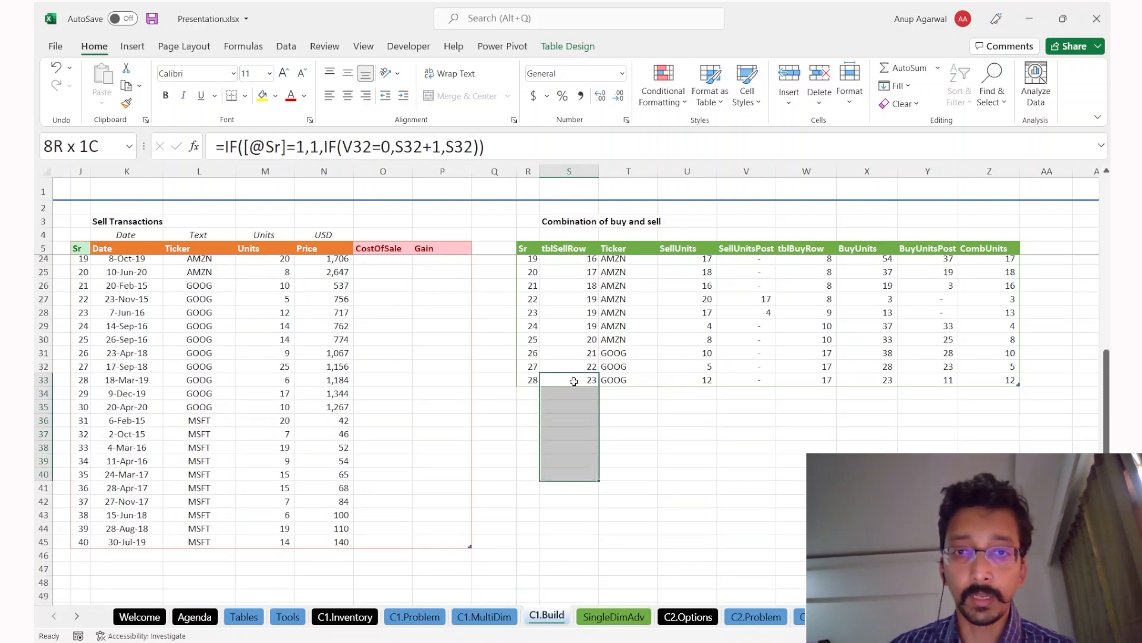
{"action": "key", "text": "shift+Down"}
{"action": "key", "text": "shift+Down"}
{"action": "key", "text": "shift+Down"}
{"action": "key", "text": "shift+Down"}
{"action": "key", "text": "shift+Down"}
{"action": "key", "text": "shift+Down"}
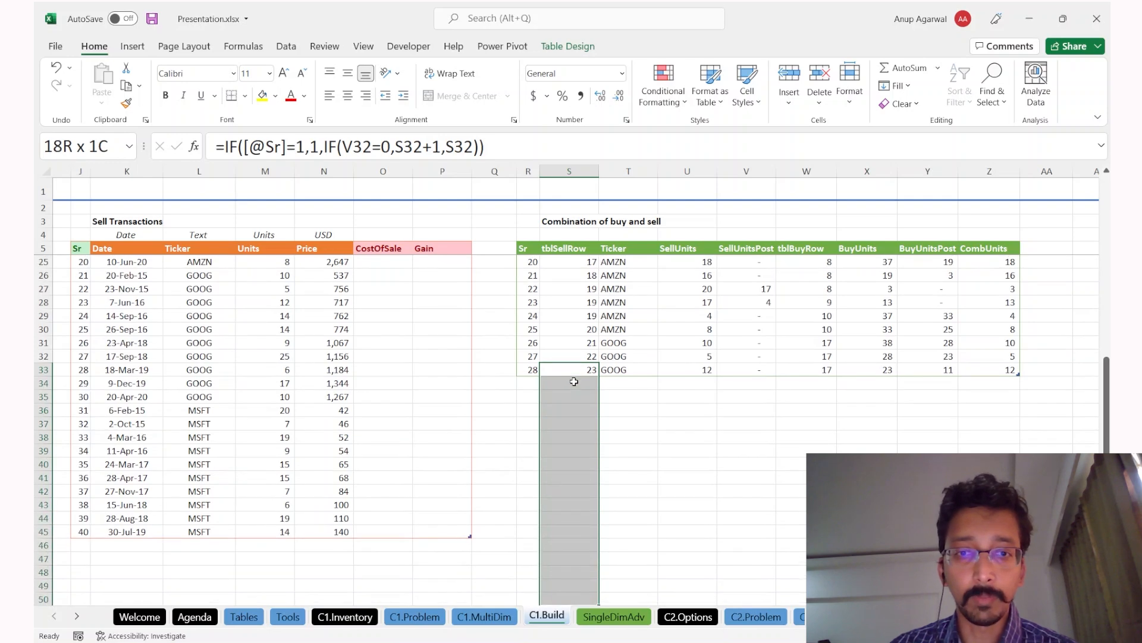
{"action": "key", "text": "shift+Return"}
{"action": "key", "text": "shift+Down"}
{"action": "key", "text": "shift+Down"}
{"action": "key", "text": "shift+Down"}
{"action": "key", "text": "shift+Down"}
{"action": "key", "text": "shift+Down"}
{"action": "key", "text": "shift+Down"}
{"action": "key", "text": "shift+Down"}
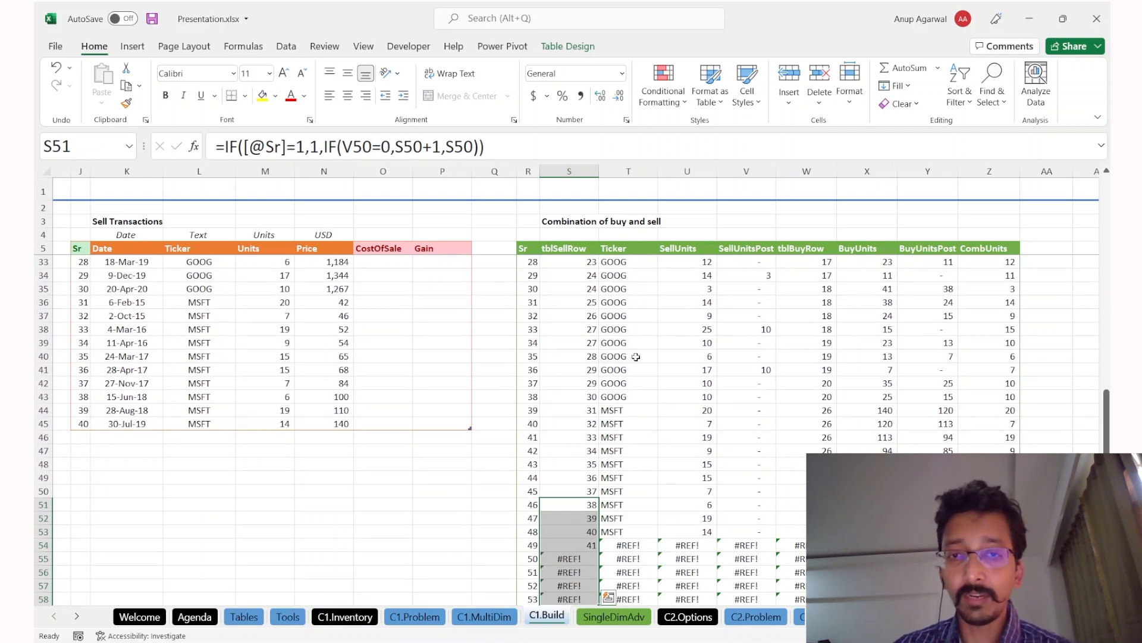
{"action": "key", "text": "ctrl+Page_Up"}
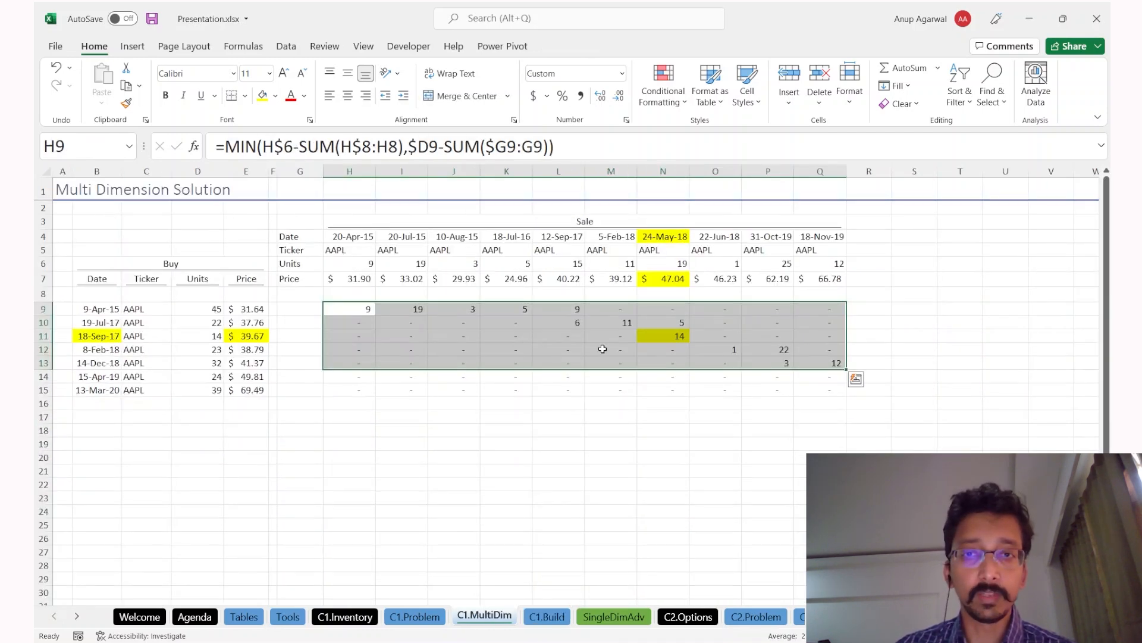
{"action": "key", "text": "ctrl+Page_Down"}
{"action": "left_click", "coordinate": [619, 544]}
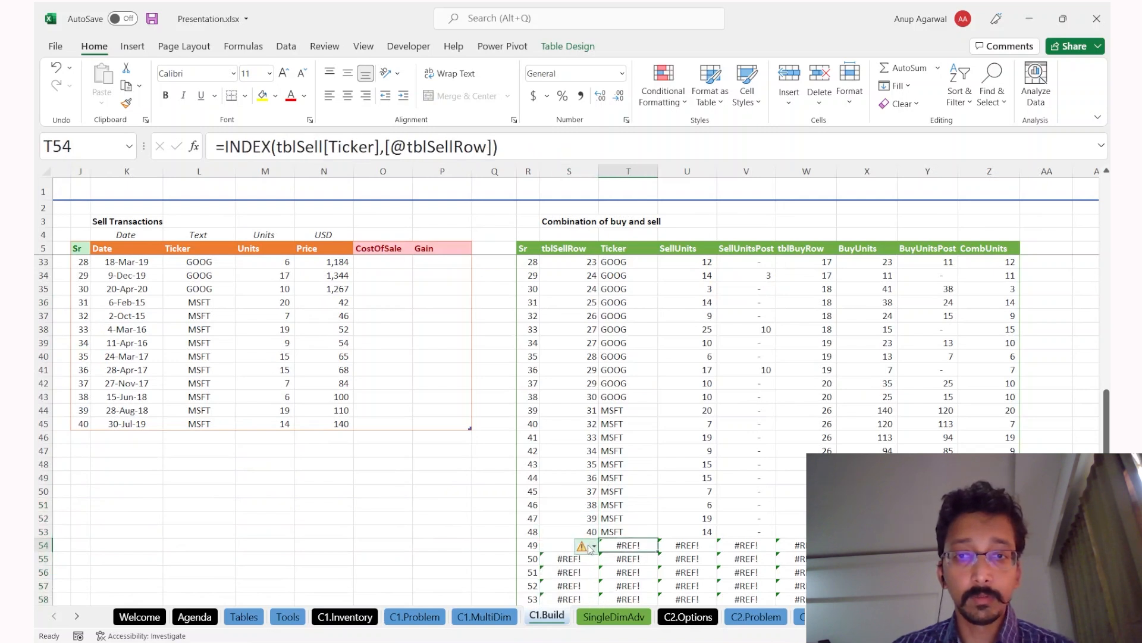
{"action": "left_click", "coordinate": [562, 545]}
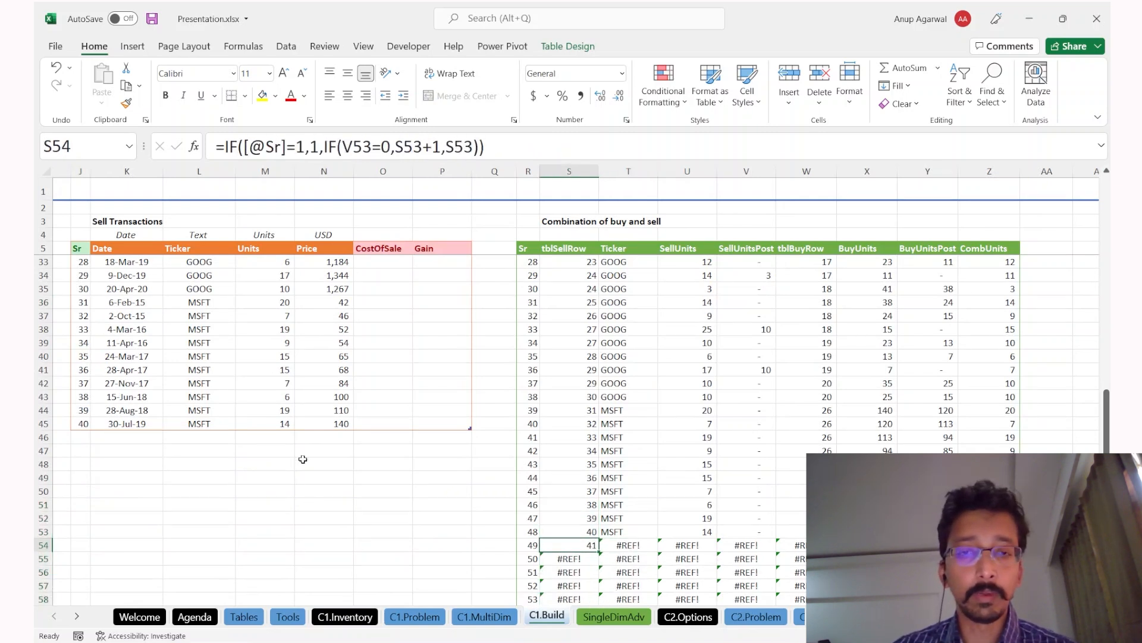
{"action": "left_click", "coordinate": [119, 408]}
{"action": "left_click", "coordinate": [102, 421]}
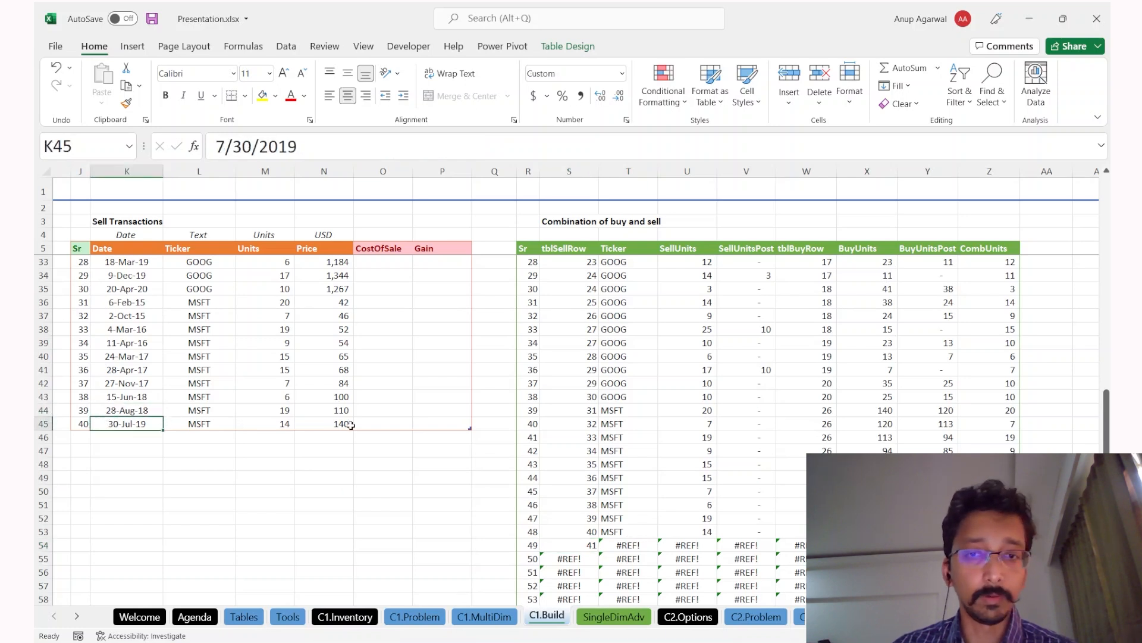
Step: Wrap T54's Ticker INDEX formula in IFERROR(...,"Delete")
{"action": "left_click", "coordinate": [645, 543]}
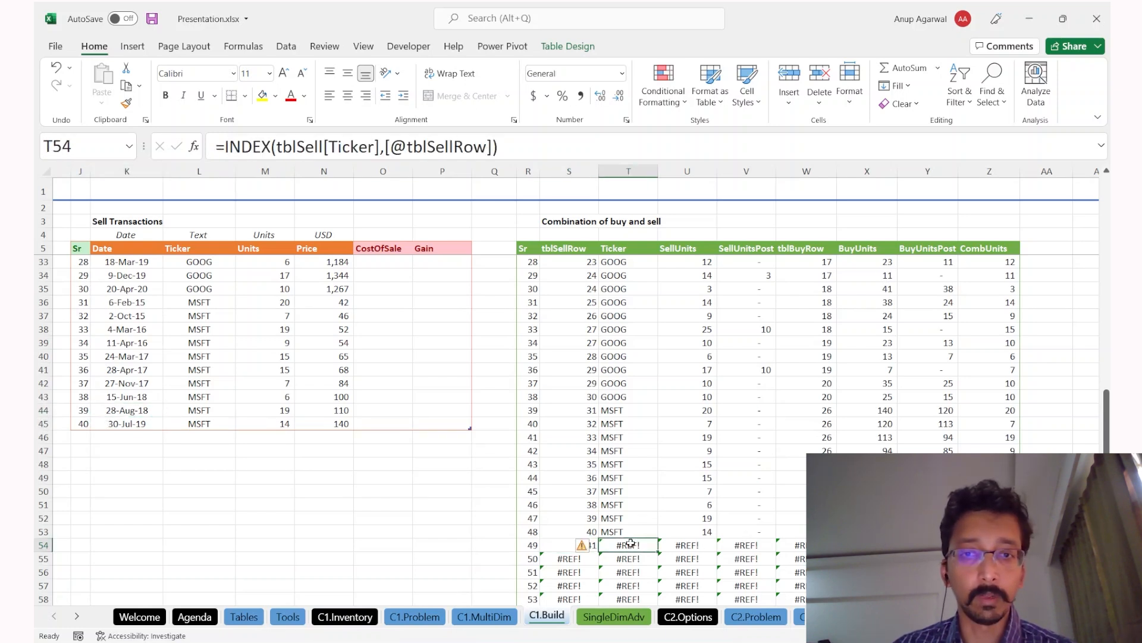
{"action": "double_click", "coordinate": [632, 544]}
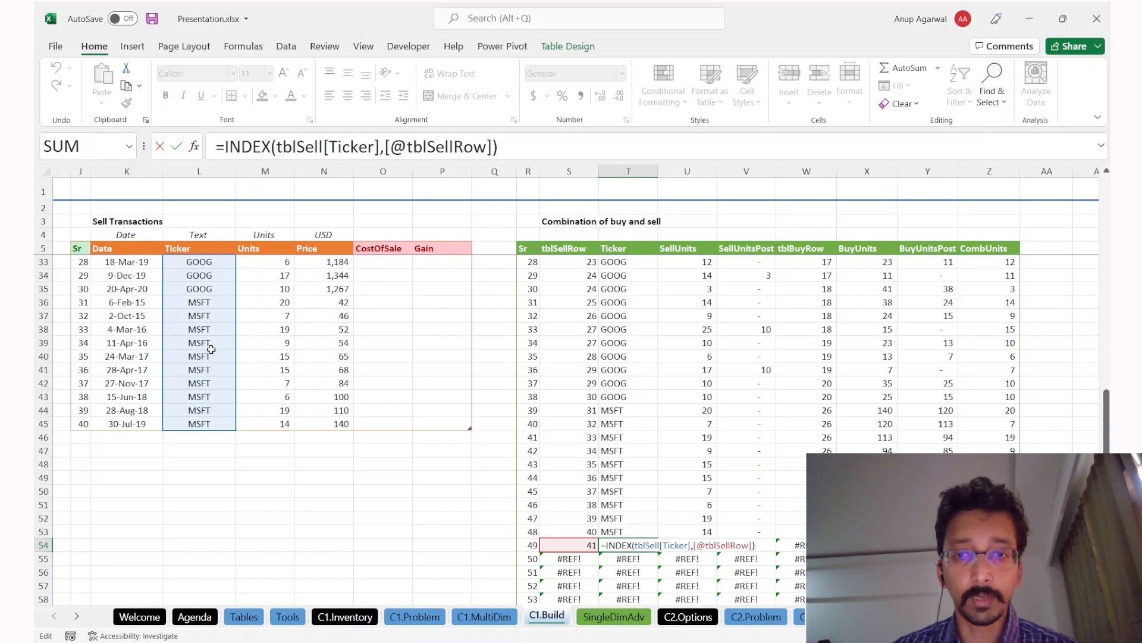
{"action": "type", "text": "ife"}
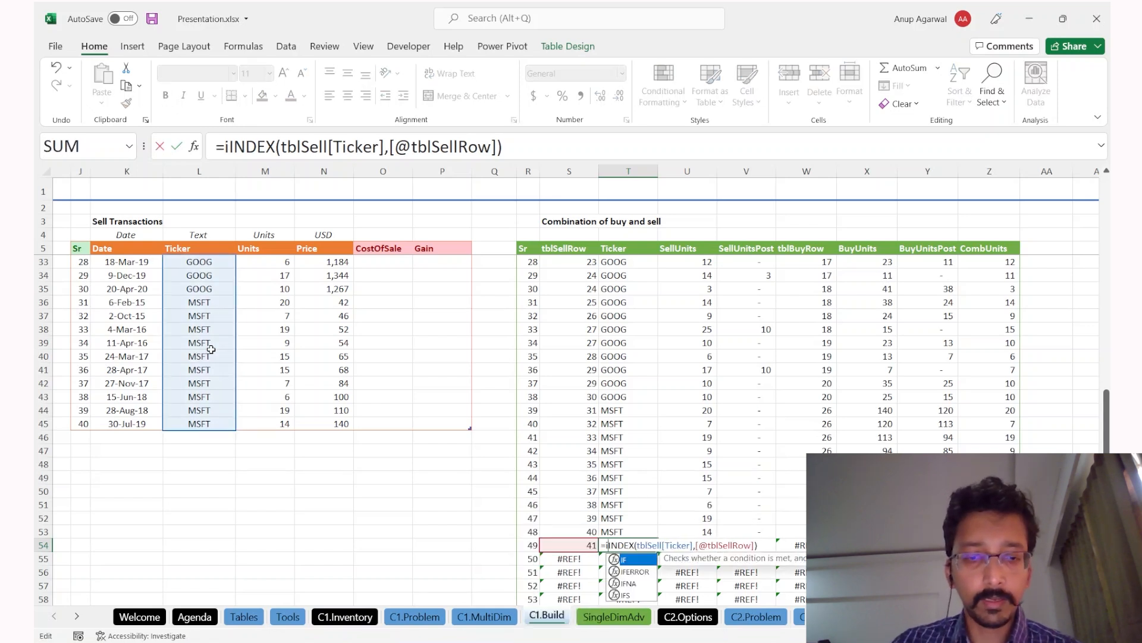
{"action": "key", "text": "Tab"}
{"action": "key", "text": "End"}
{"action": "type", "text": ",\"D"}
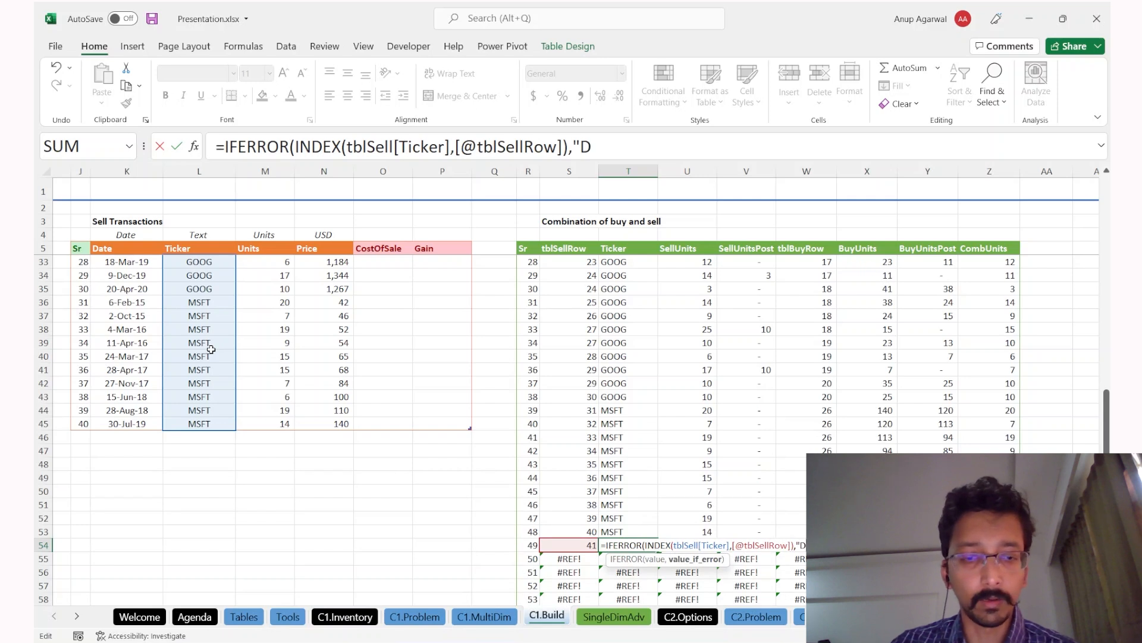
{"action": "type", "text": "elete\")"}
{"action": "key", "text": "Return"}
{"action": "key", "text": "Up"}
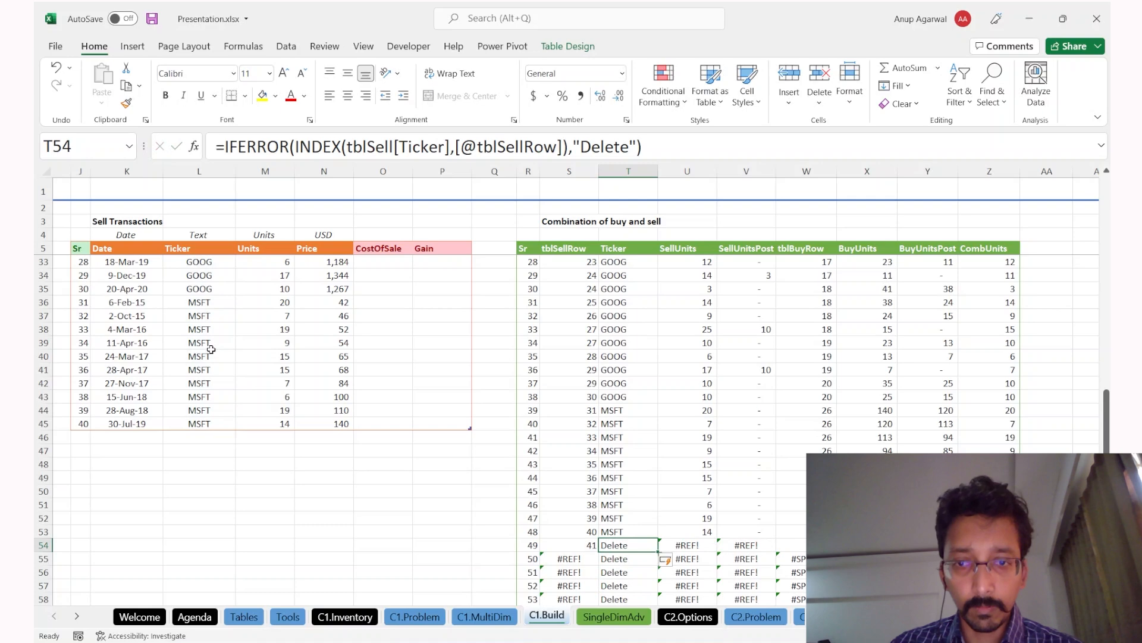
Step: Delete the five "Delete" rows so the combination table ends at row 48
{"action": "scroll", "coordinate": [489, 355], "scroll_direction": "down", "scroll_amount": 2}
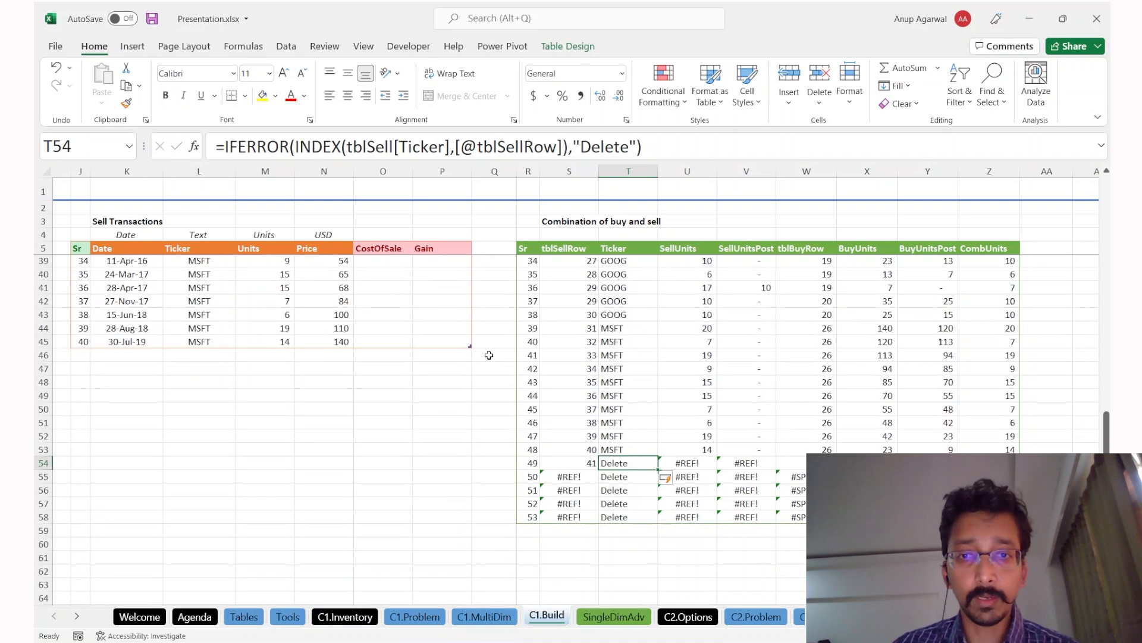
{"action": "key", "text": "ctrl+shift+Down"}
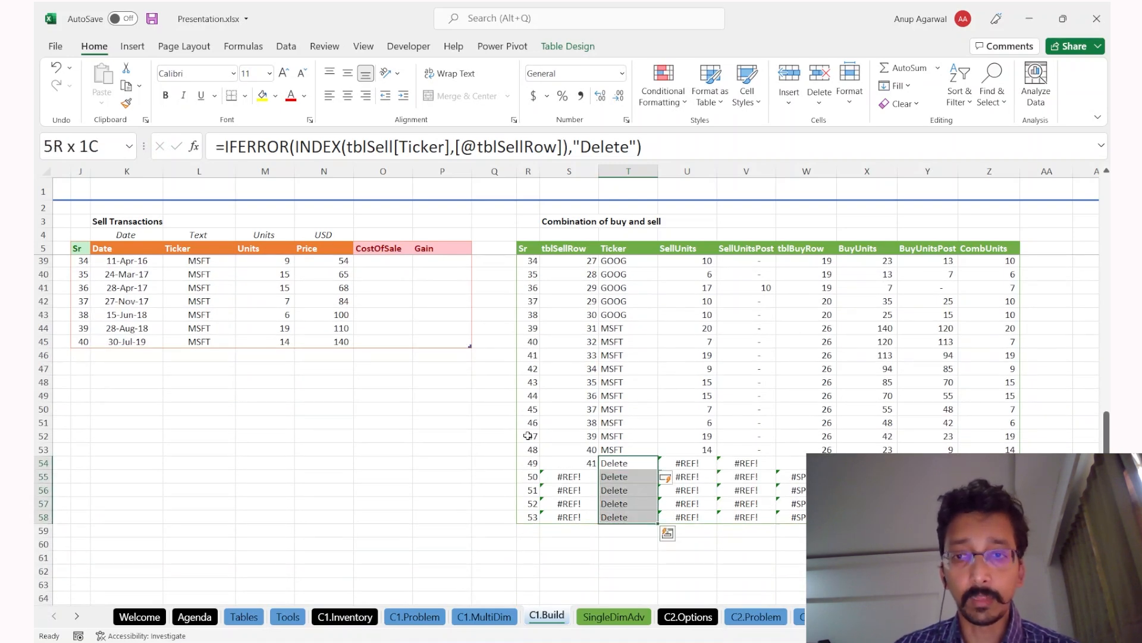
{"action": "key", "text": "shift+space"}
{"action": "key", "text": "ctrl+minus"}
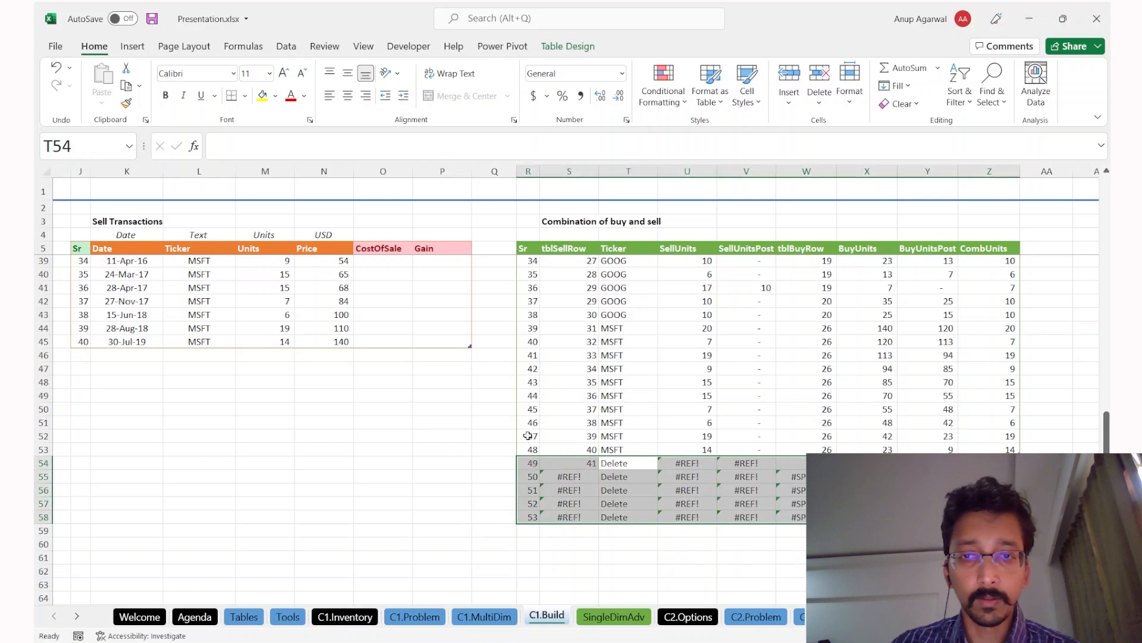
{"action": "left_click_drag", "start_coordinate": [586, 326], "coordinate": [990, 450]}
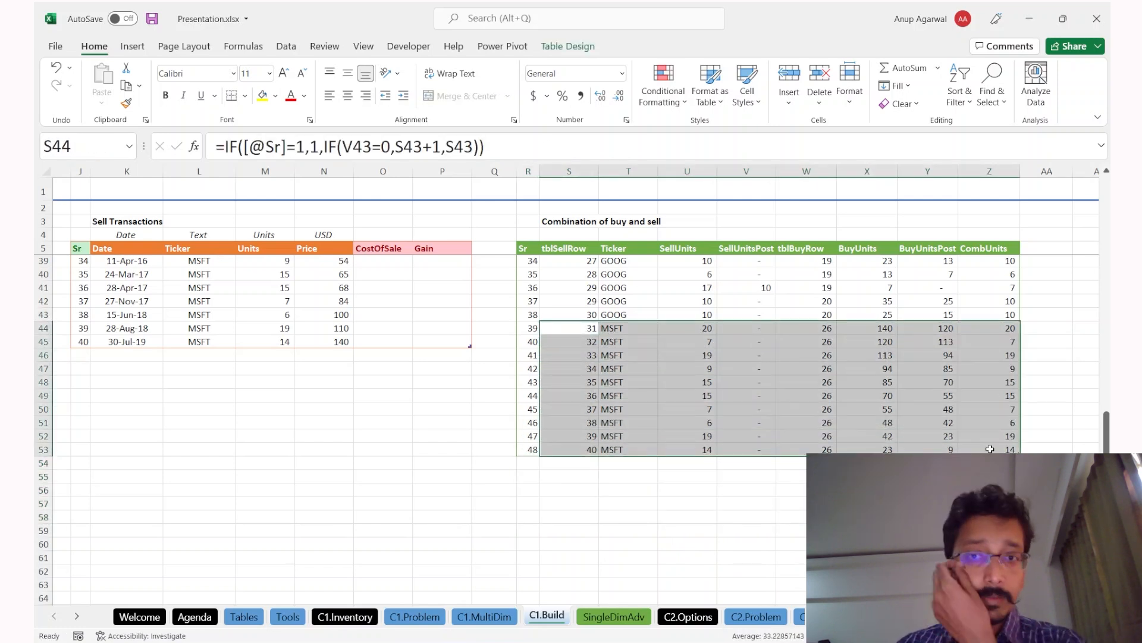
{"action": "scroll", "coordinate": [990, 449], "scroll_direction": "up", "scroll_amount": 2}
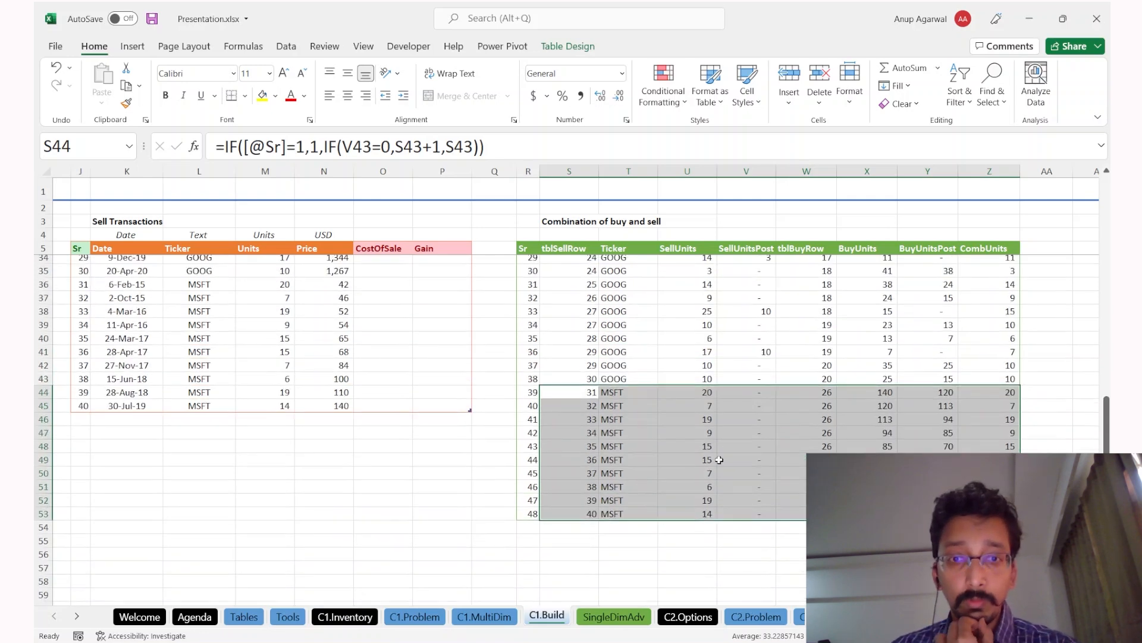
{"action": "left_click", "coordinate": [720, 461]}
{"action": "scroll", "coordinate": [720, 461], "scroll_direction": "up", "scroll_amount": 2}
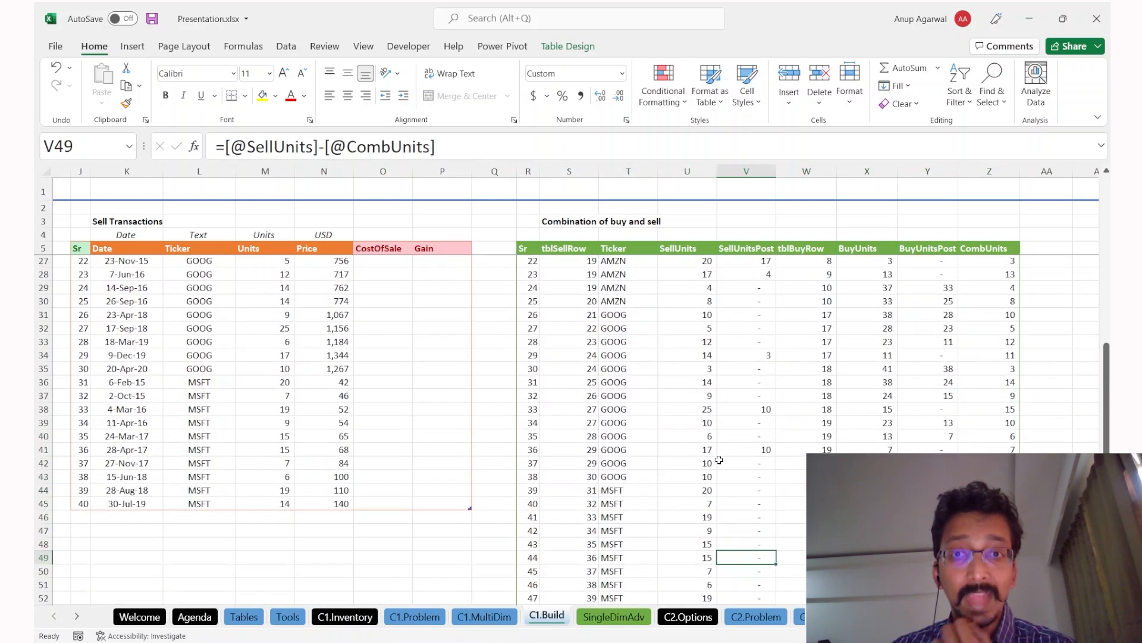
{"action": "left_click", "coordinate": [250, 370]}
{"action": "left_click", "coordinate": [723, 451]}
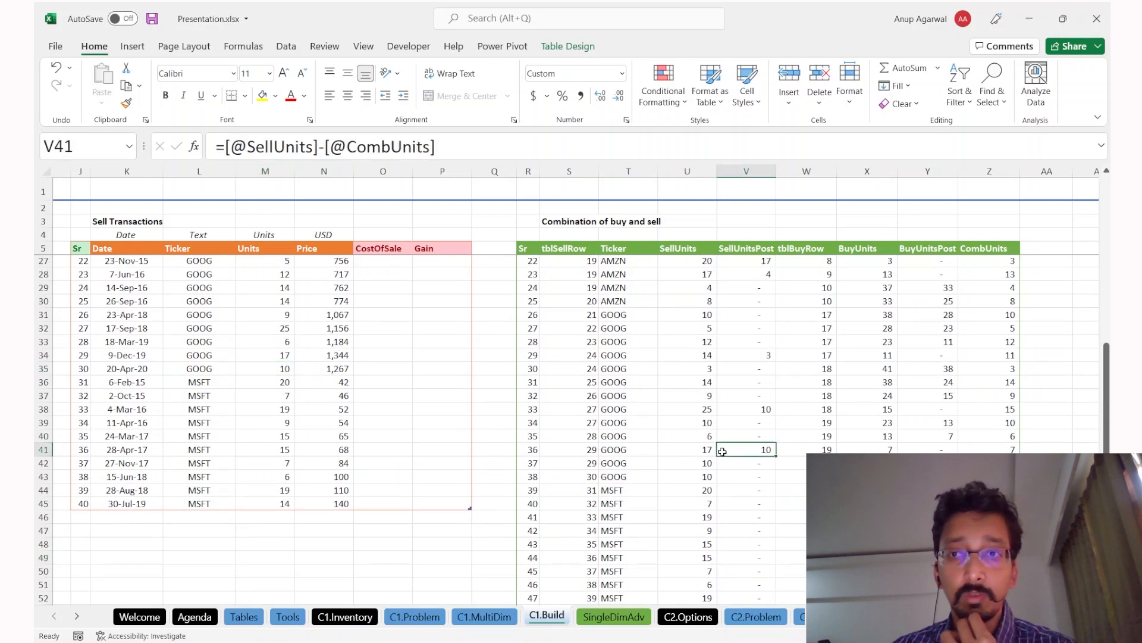
{"action": "scroll", "coordinate": [722, 451], "scroll_direction": "down", "scroll_amount": 1}
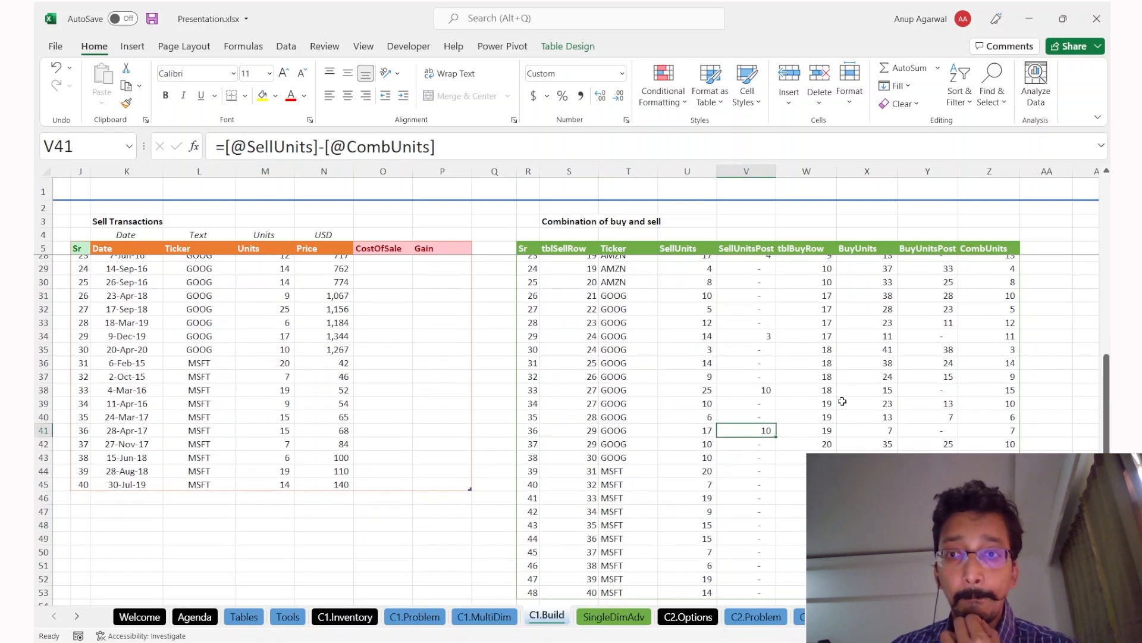
{"action": "left_click", "coordinate": [895, 397]}
{"action": "left_click_drag", "start_coordinate": [918, 346], "coordinate": [928, 446]}
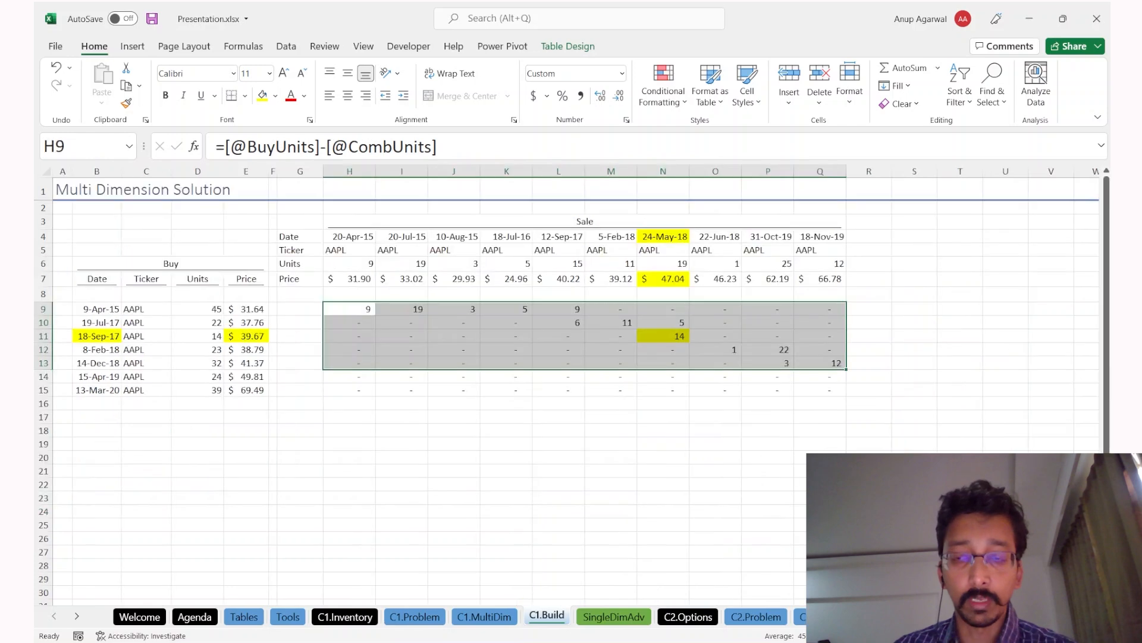
{"action": "key", "text": "ctrl+Page_Up"}
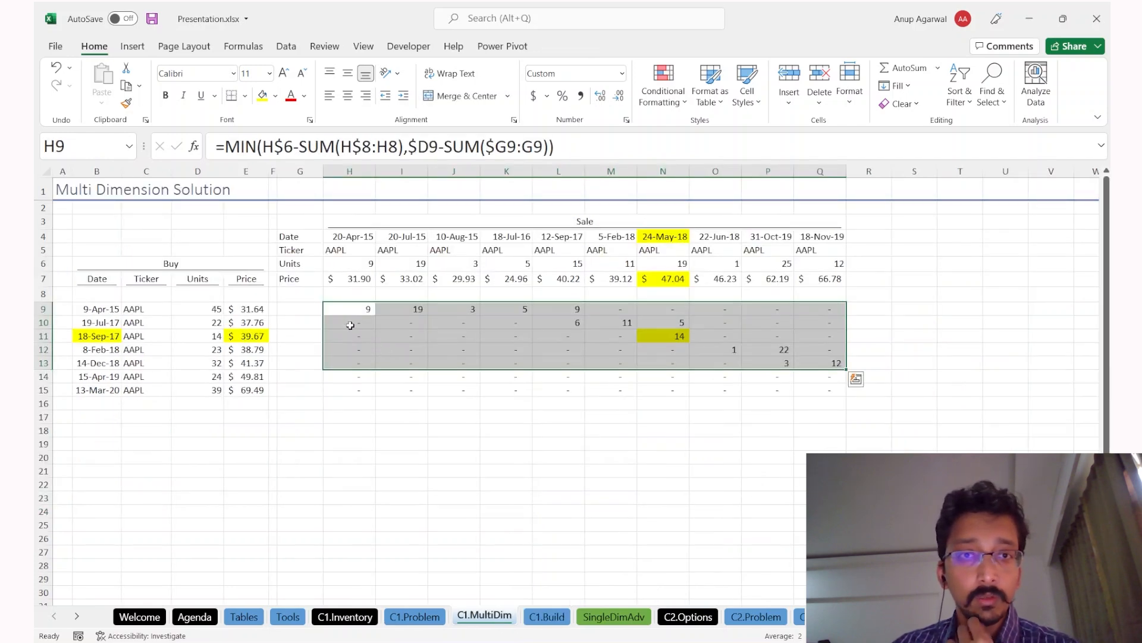
{"action": "left_click_drag", "start_coordinate": [345, 314], "coordinate": [799, 375]}
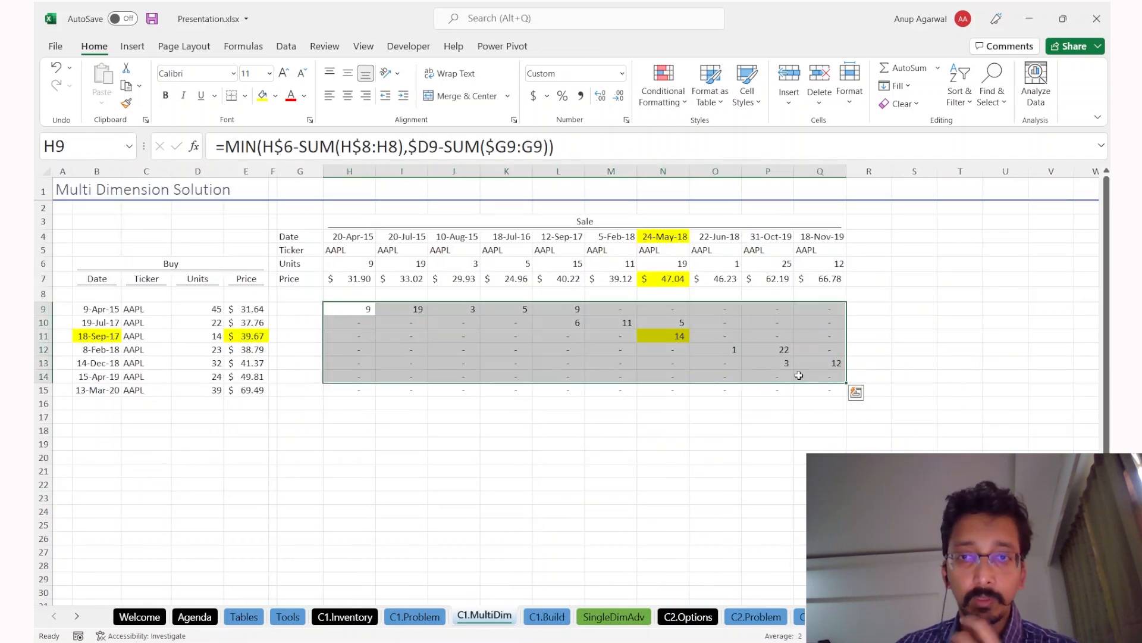
{"action": "key", "text": "ctrl+Page_Down"}
{"action": "key", "text": "ctrl+Page_Up"}
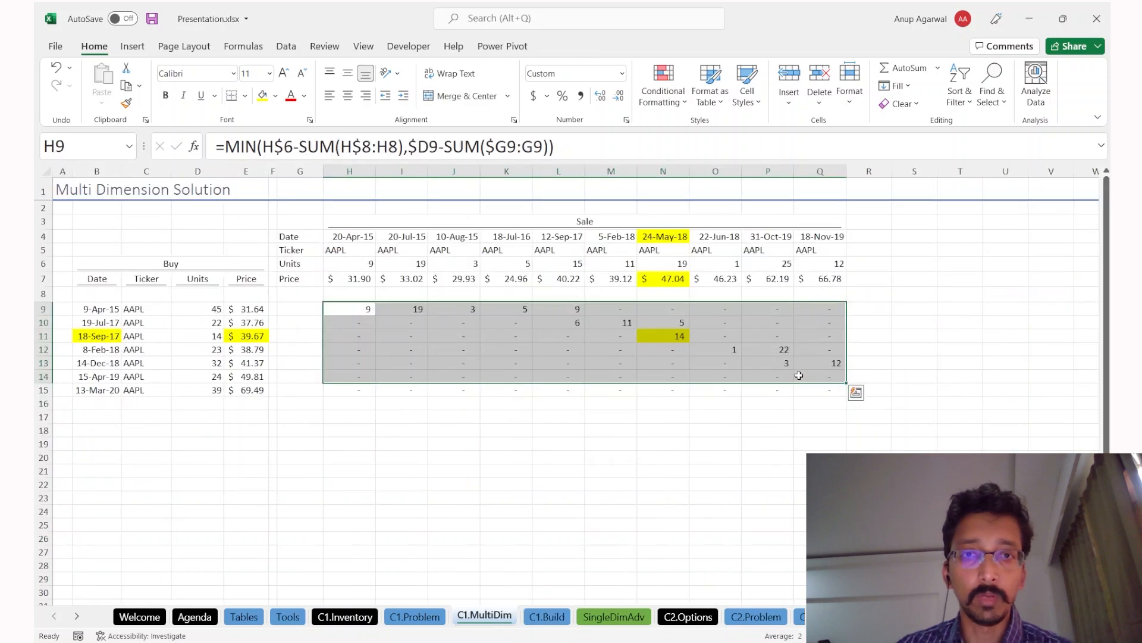
{"action": "key", "text": "ctrl+Page_Down"}
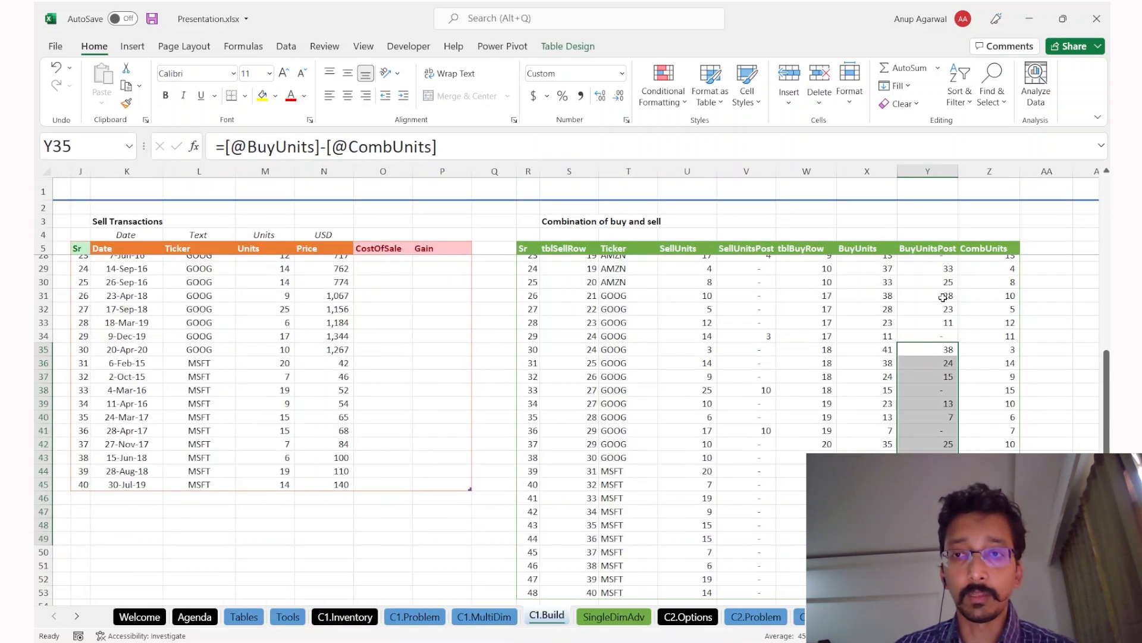
{"action": "scroll", "coordinate": [943, 298], "scroll_direction": "up", "scroll_amount": 1}
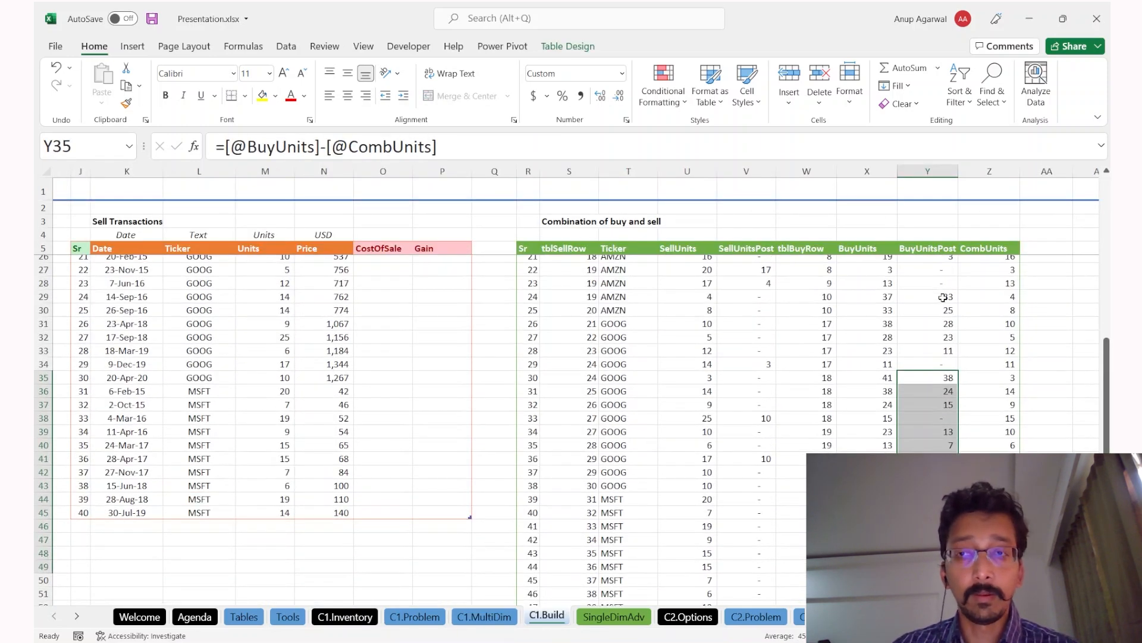
{"action": "scroll", "coordinate": [581, 395], "scroll_direction": "down", "scroll_amount": 2}
{"action": "scroll", "coordinate": [580, 399], "scroll_direction": "left", "scroll_amount": 3}
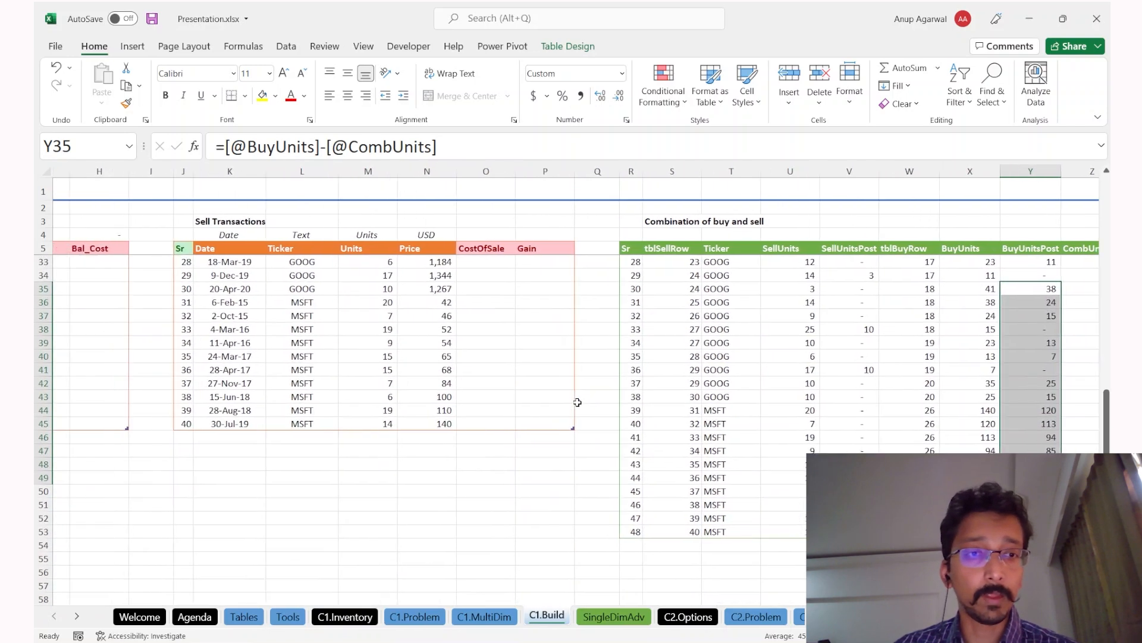
{"action": "left_click_drag", "start_coordinate": [203, 441], "coordinate": [541, 552]}
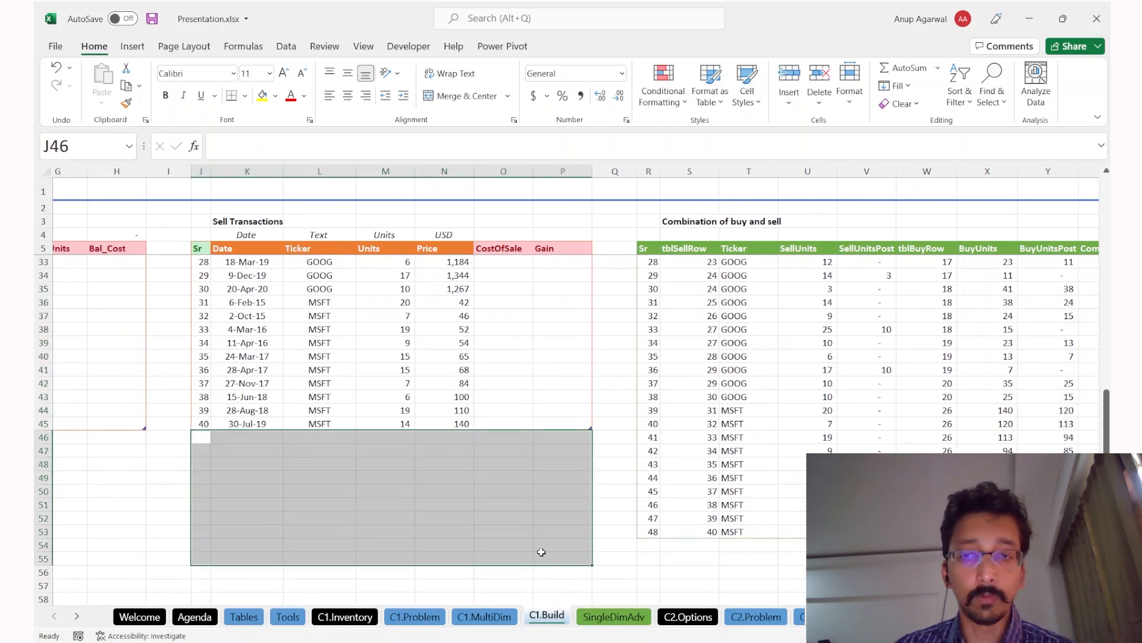
{"action": "left_click_drag", "start_coordinate": [708, 528], "coordinate": [653, 522]}
{"action": "key", "text": "Escape"}
{"action": "key", "text": "Right"}
{"action": "key", "text": "Left"}
{"action": "key", "text": "Left"}
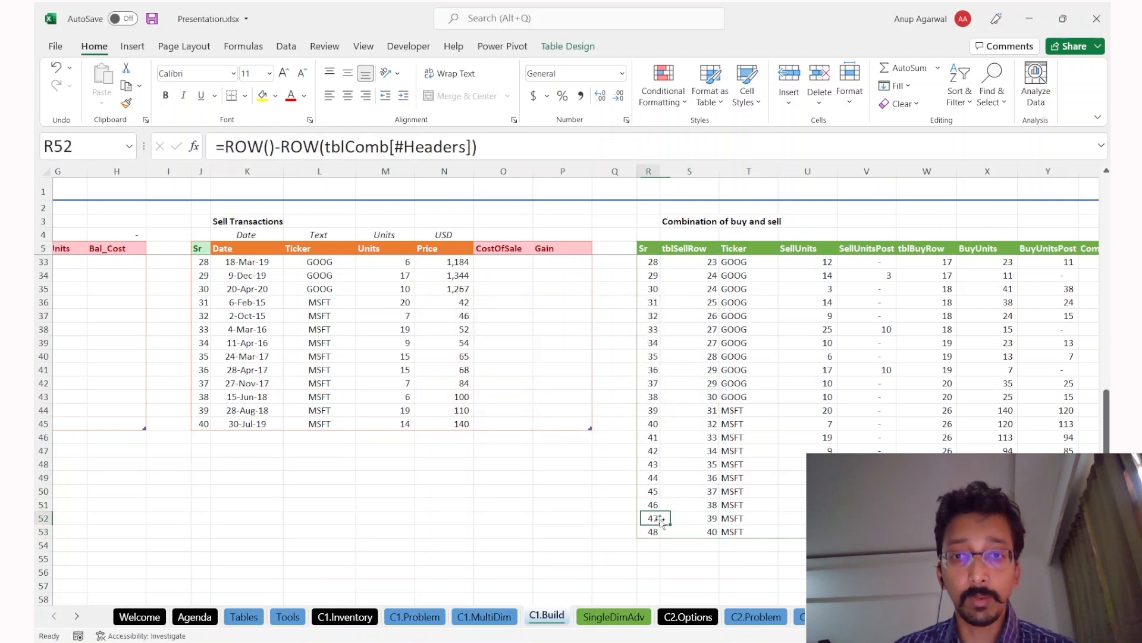
{"action": "key", "text": "ctrl+shift+Right"}
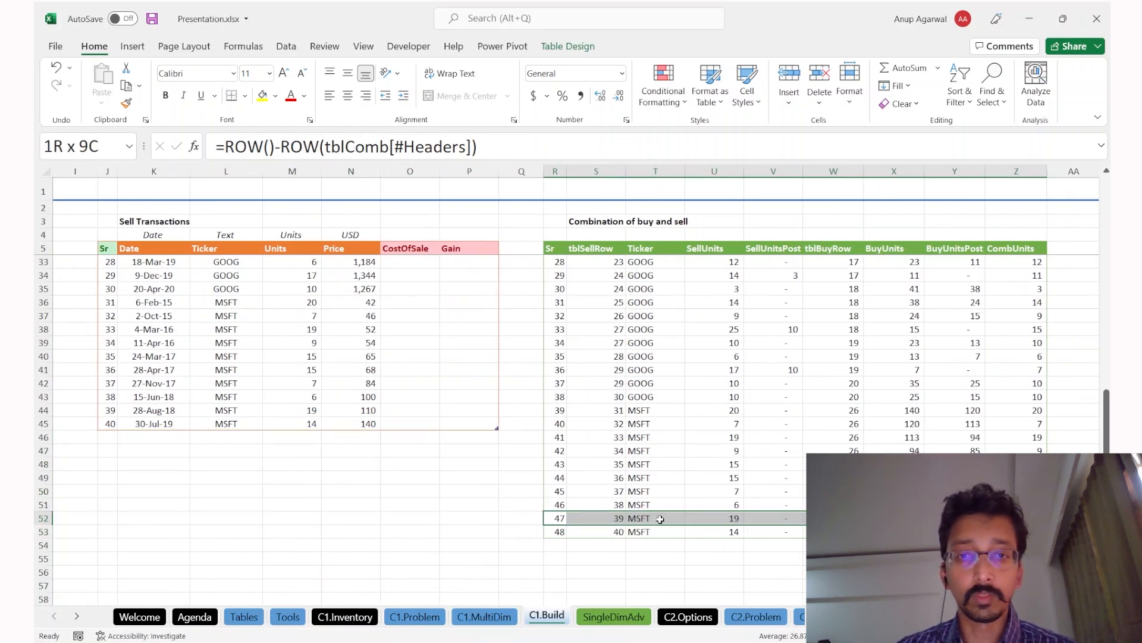
{"action": "key", "text": "ctrl+Page_Up"}
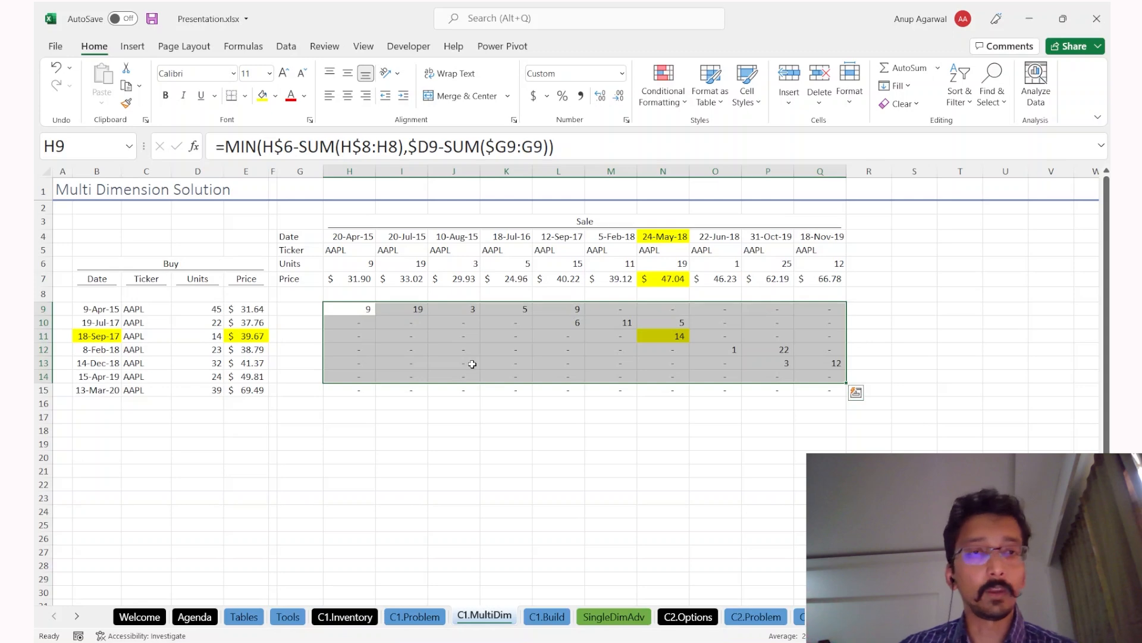
{"action": "key", "text": "ctrl+Page_Down"}
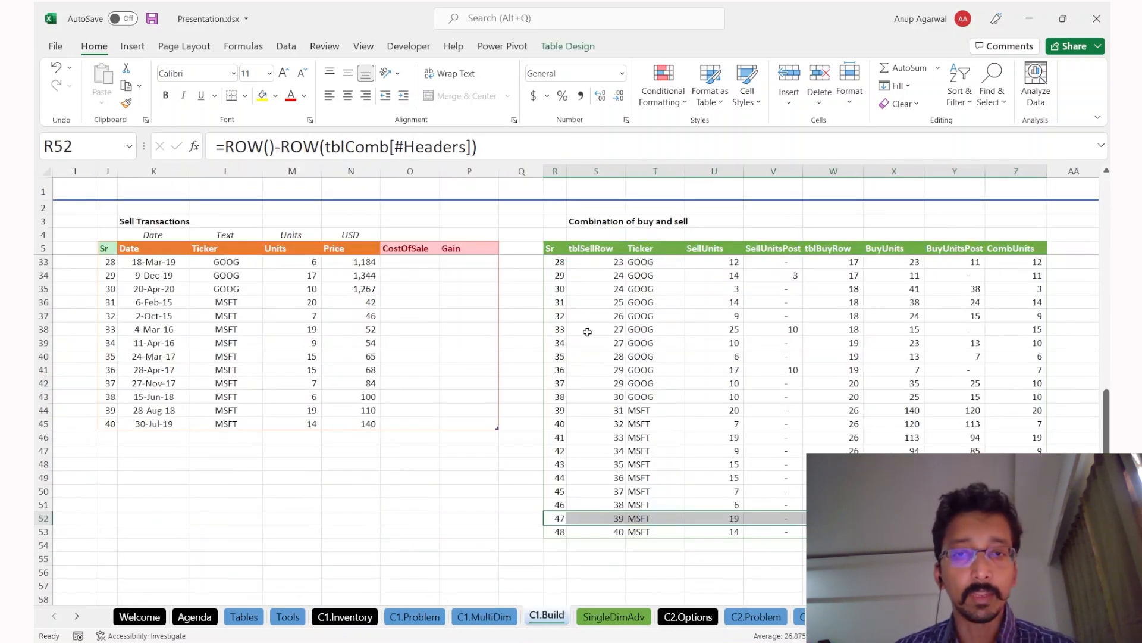
{"action": "key", "text": "Down"}
{"action": "key", "text": "ctrl+shift+Up"}
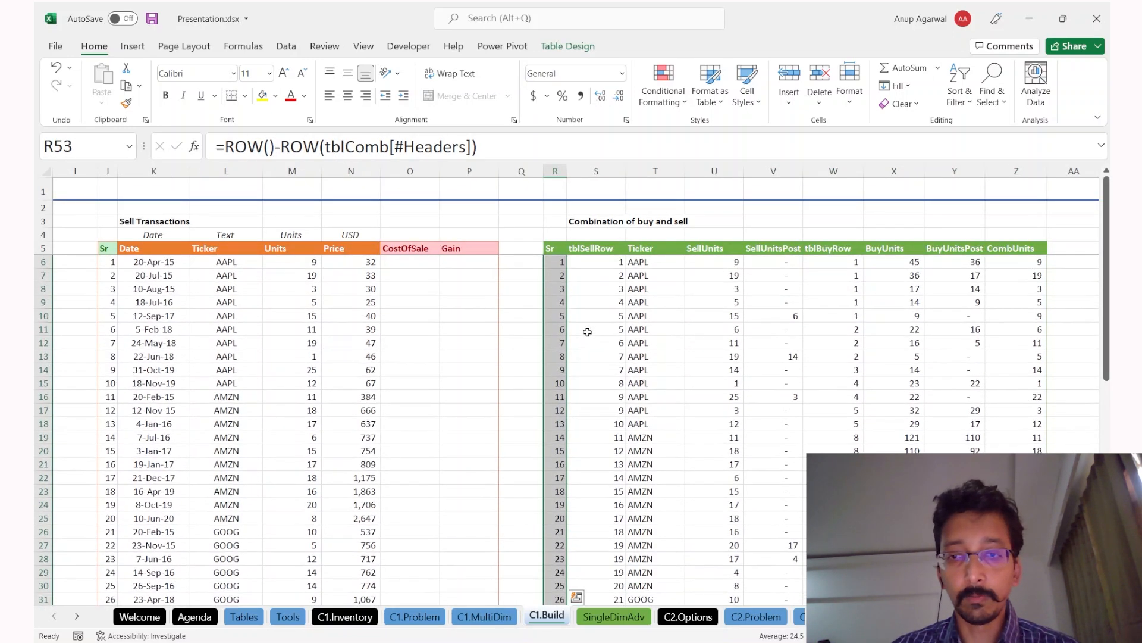
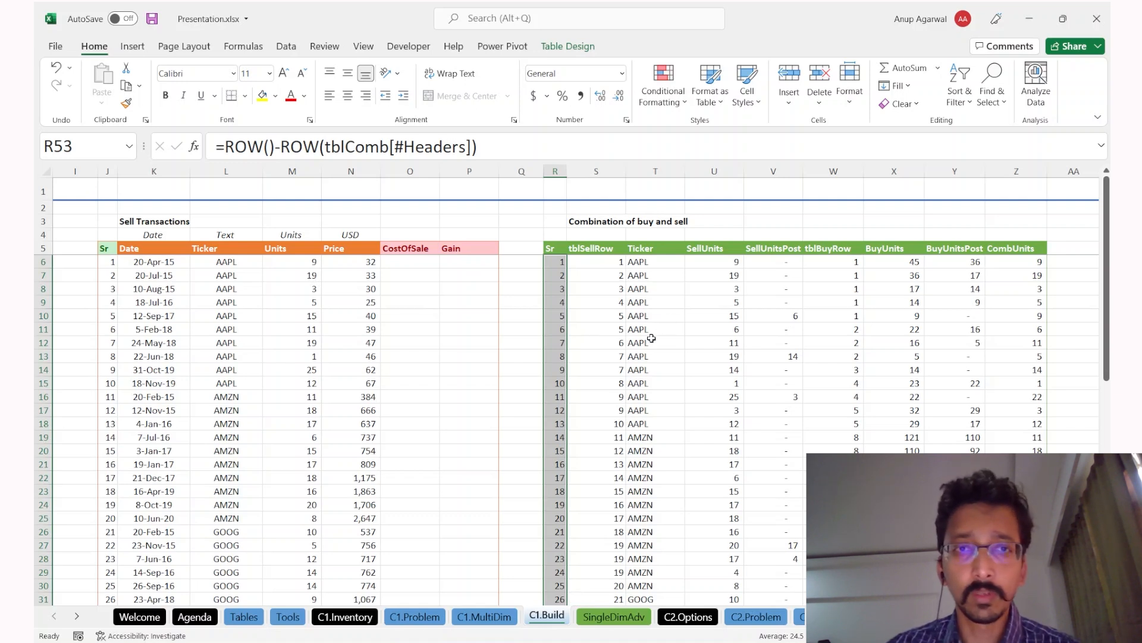
Step: Insert a new table column before CostOfSale in the Sell Transactions table
{"action": "left_click_drag", "start_coordinate": [740, 277], "coordinate": [958, 420]}
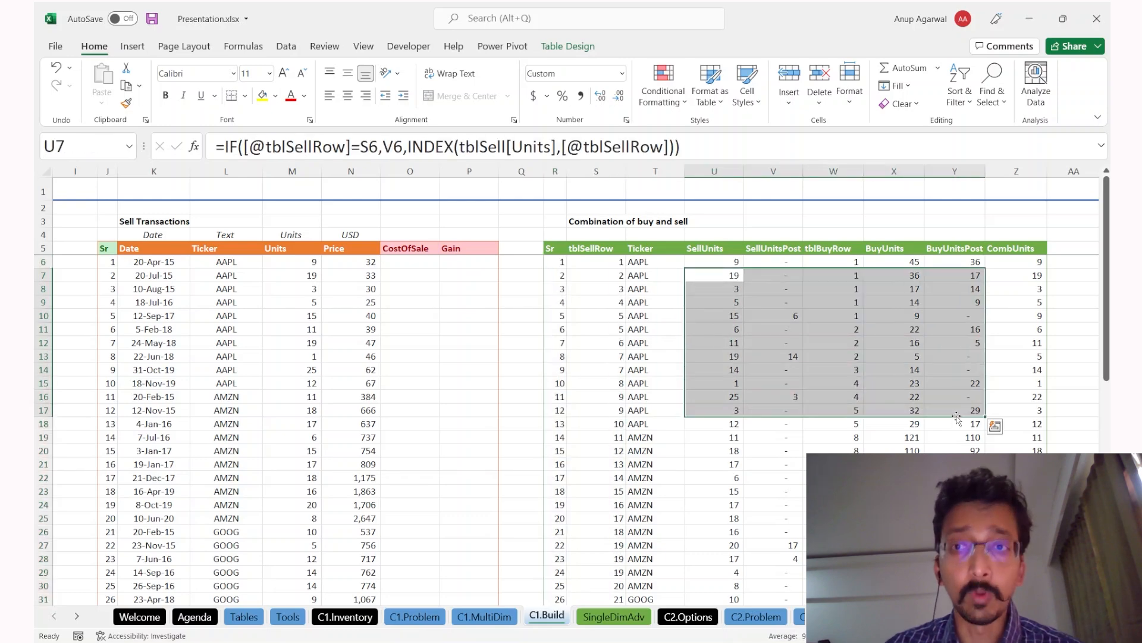
{"action": "key", "text": "ctrl+Page_Up"}
{"action": "key", "text": "ctrl+Page_Down"}
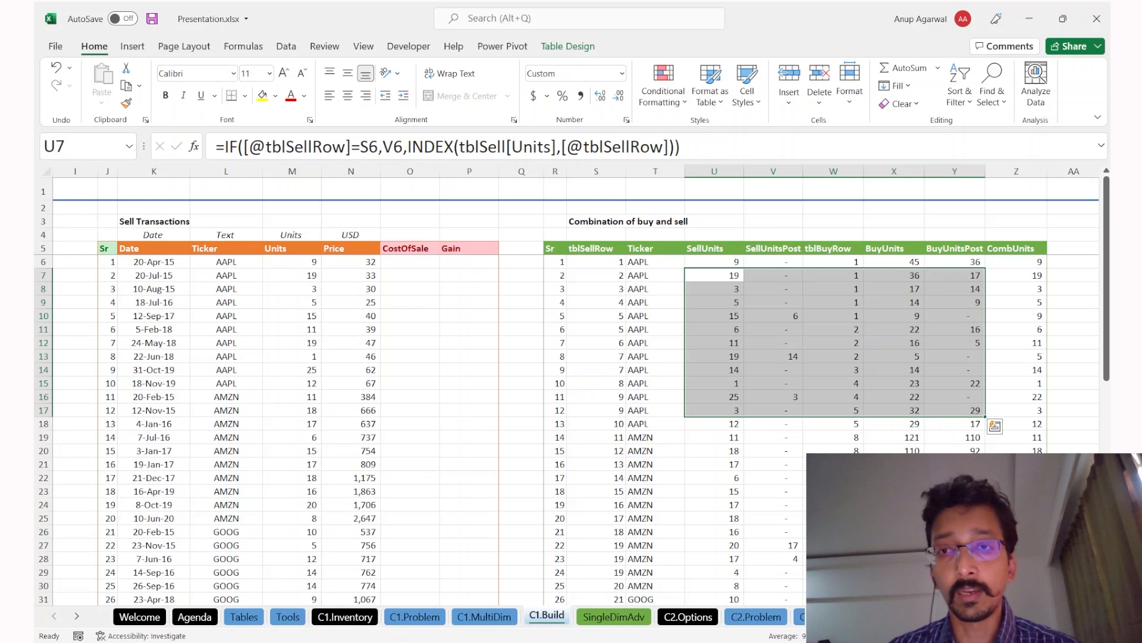
{"action": "left_click", "coordinate": [388, 246]}
{"action": "left_click_drag", "start_coordinate": [393, 234], "coordinate": [401, 227]}
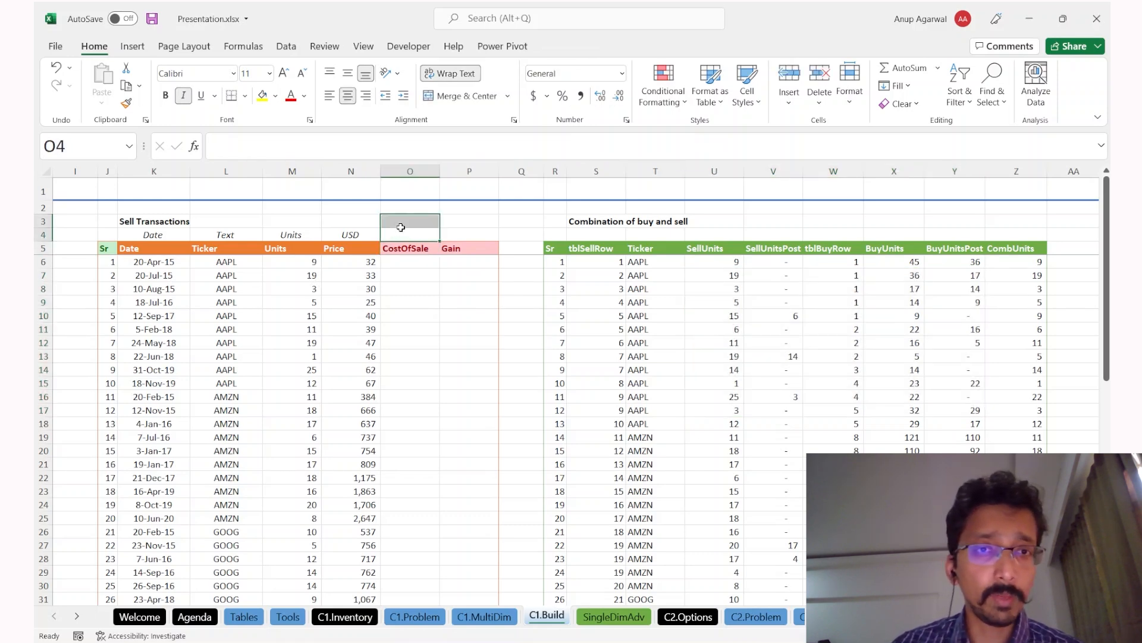
{"action": "scroll", "coordinate": [401, 227], "scroll_direction": "left", "scroll_amount": 3}
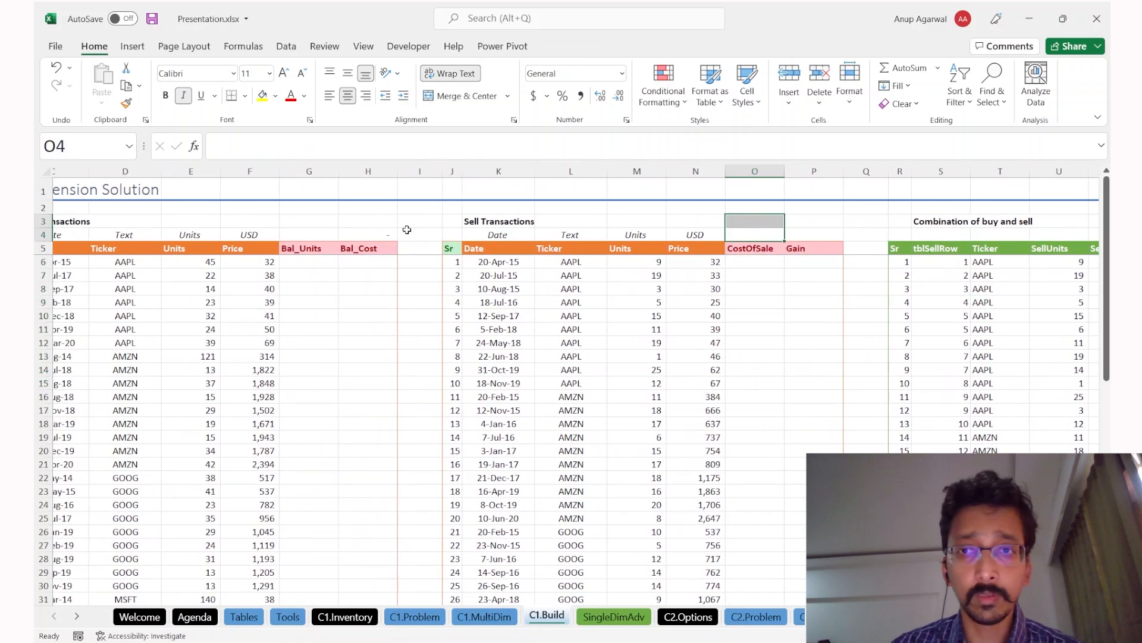
{"action": "key", "text": "ctrl+space"}
{"action": "key", "text": "ctrl+shift+plus"}
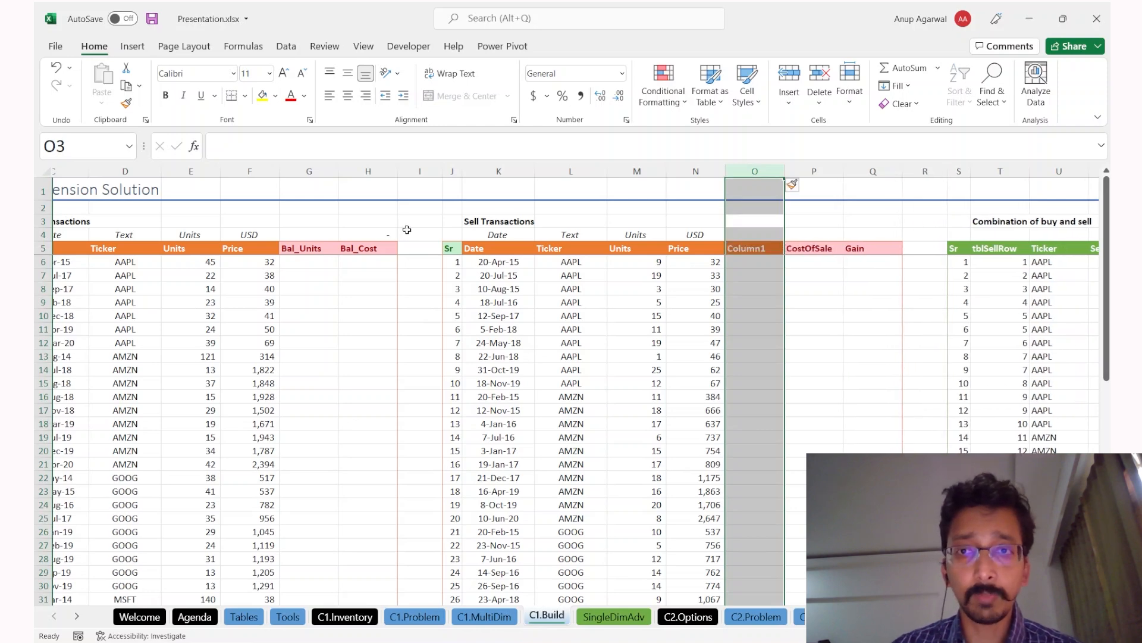
{"action": "key", "text": "Down"}
{"action": "key", "text": "Down"}
Step: Give the new header the Good cell style and name it CombiUnits
{"action": "left_click", "coordinate": [747, 83]}
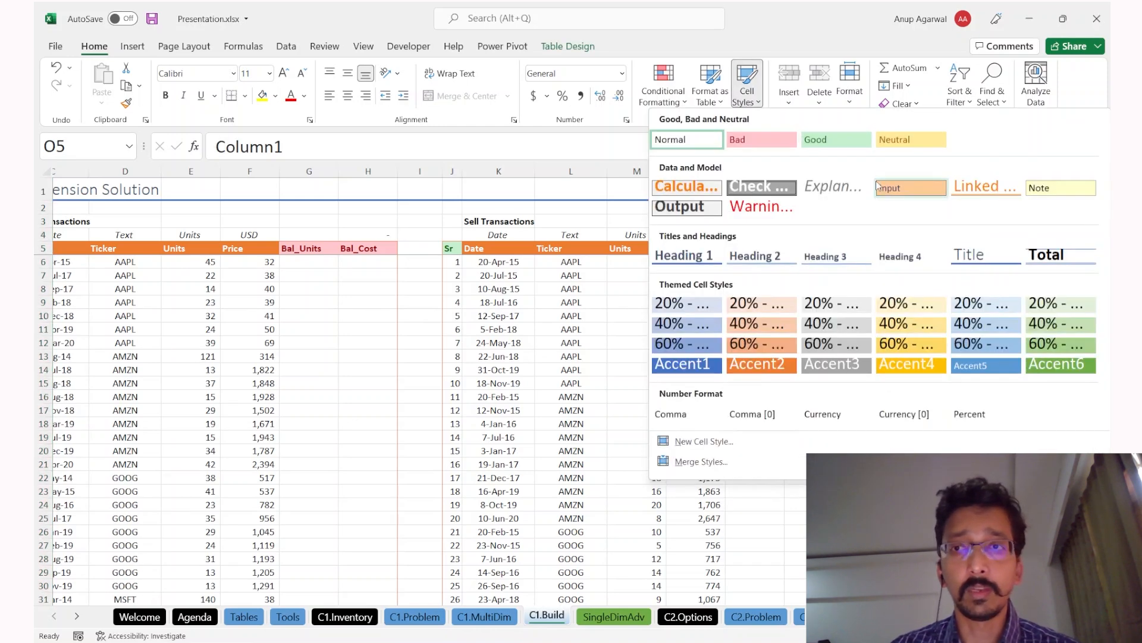
{"action": "left_click", "coordinate": [844, 146]}
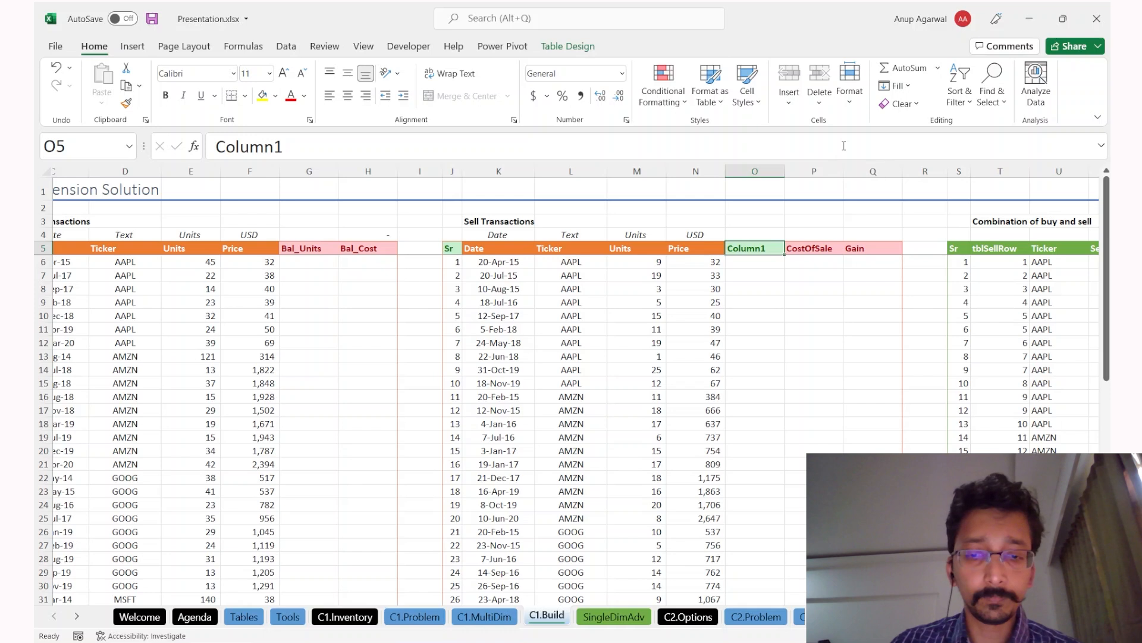
{"action": "type", "text": "AllocUnits"}
{"action": "key", "text": "Return"}
{"action": "type", "text": "="}
{"action": "key", "text": "Escape"}
{"action": "key", "text": "Up"}
{"action": "key", "text": "F2"}
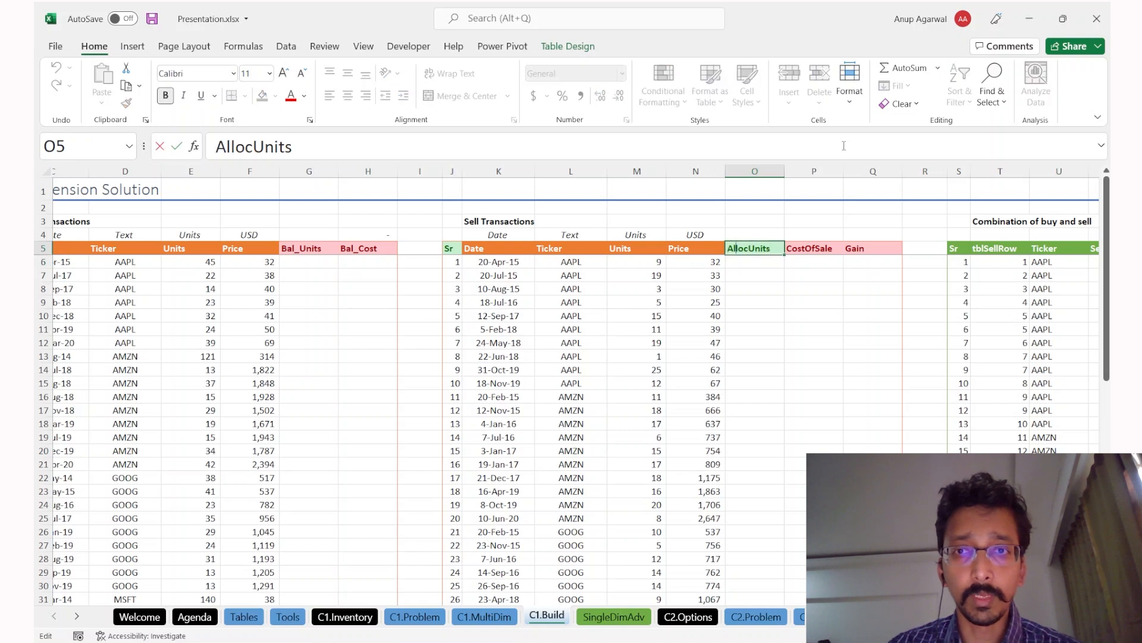
{"action": "key", "text": "shift+Home"}
{"action": "type", "text": "Comb"}
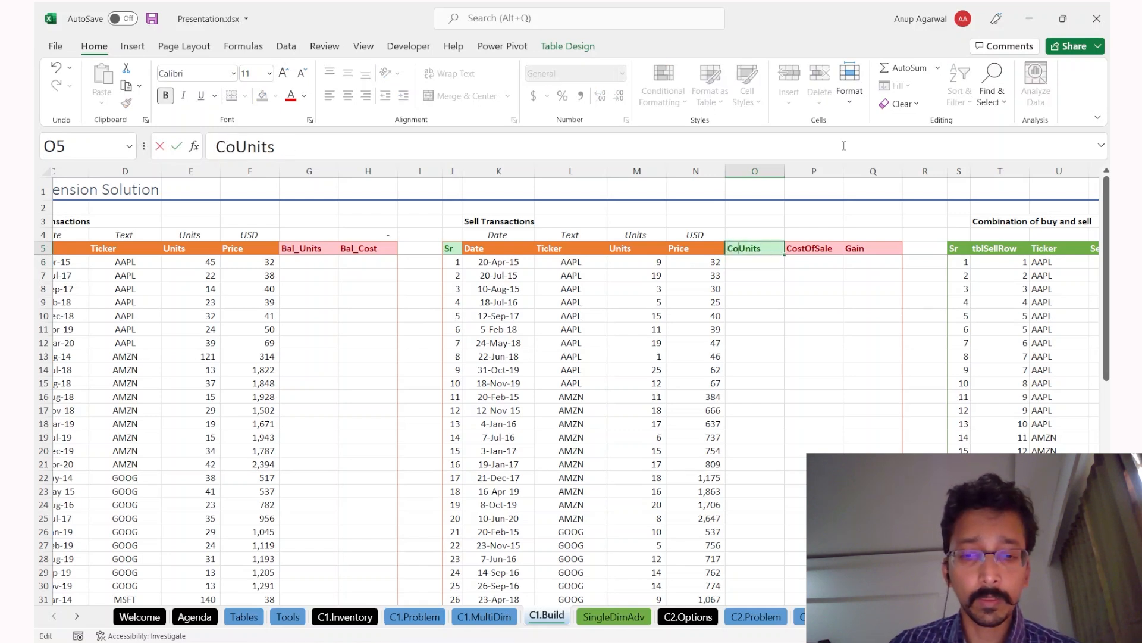
{"action": "type", "text": "i"}
{"action": "key", "text": "Return"}
{"action": "type", "text": "-sumi"}
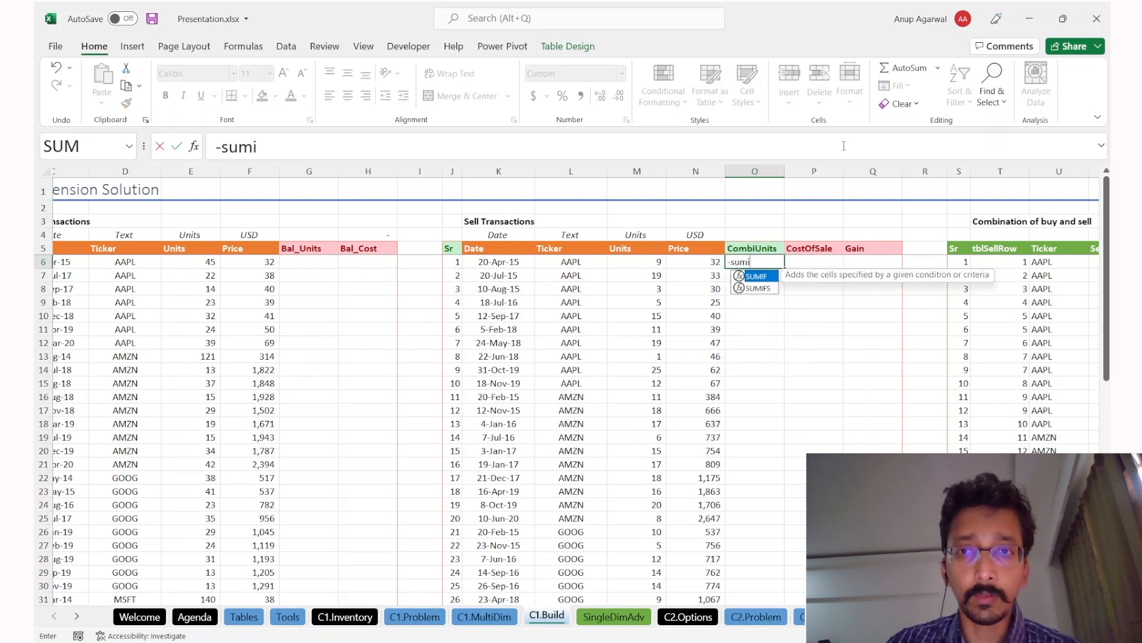
{"action": "key", "text": "Tab"}
{"action": "key", "text": "Right"}
{"action": "key", "text": "Right"}
{"action": "key", "text": "Right"}
{"action": "key", "text": "Right"}
{"action": "key", "text": "Right"}
{"action": "key", "text": "Right"}
{"action": "key", "text": "Right"}
{"action": "key", "text": "Right"}
{"action": "key", "text": "Right"}
{"action": "key", "text": "Right"}
{"action": "key", "text": "Right"}
{"action": "key", "text": "Right"}
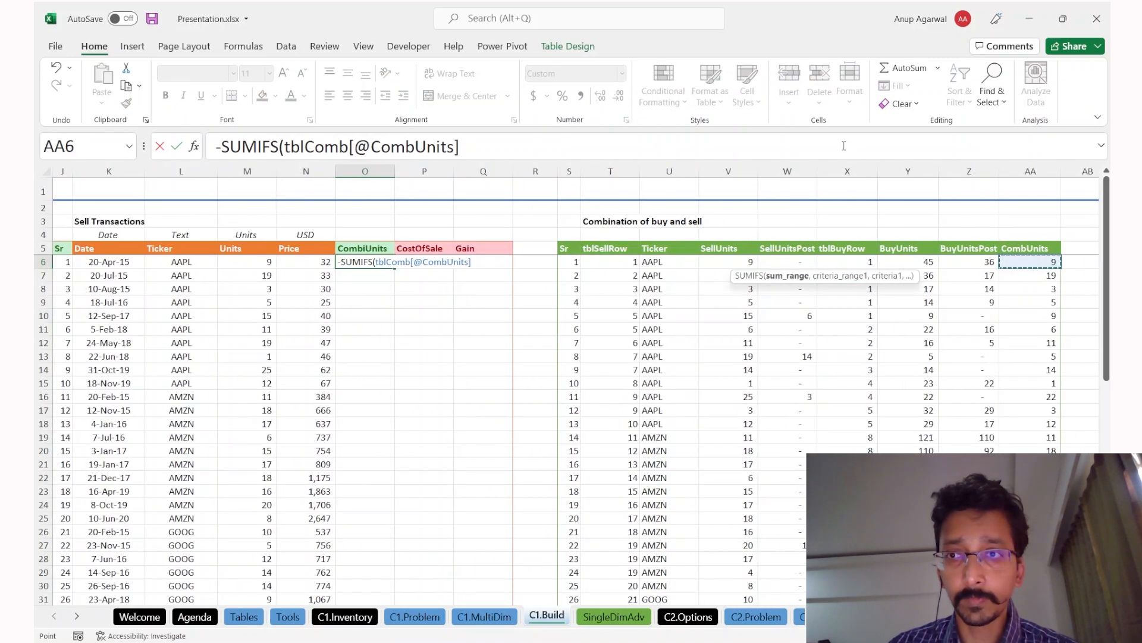
{"action": "key", "text": "ctrl+shift+Down"}
{"action": "type", "text": ","}
{"action": "key", "text": "Left"}
{"action": "key", "text": "Left"}
{"action": "key", "text": "Left"}
{"action": "key", "text": "Left"}
{"action": "key", "text": "Right"}
{"action": "key", "text": "Right"}
{"action": "key", "text": "Right"}
{"action": "key", "text": "Right"}
{"action": "key", "text": "Right"}
{"action": "key", "text": "Right"}
{"action": "key", "text": "Right"}
{"action": "key", "text": "Right"}
{"action": "key", "text": "Right"}
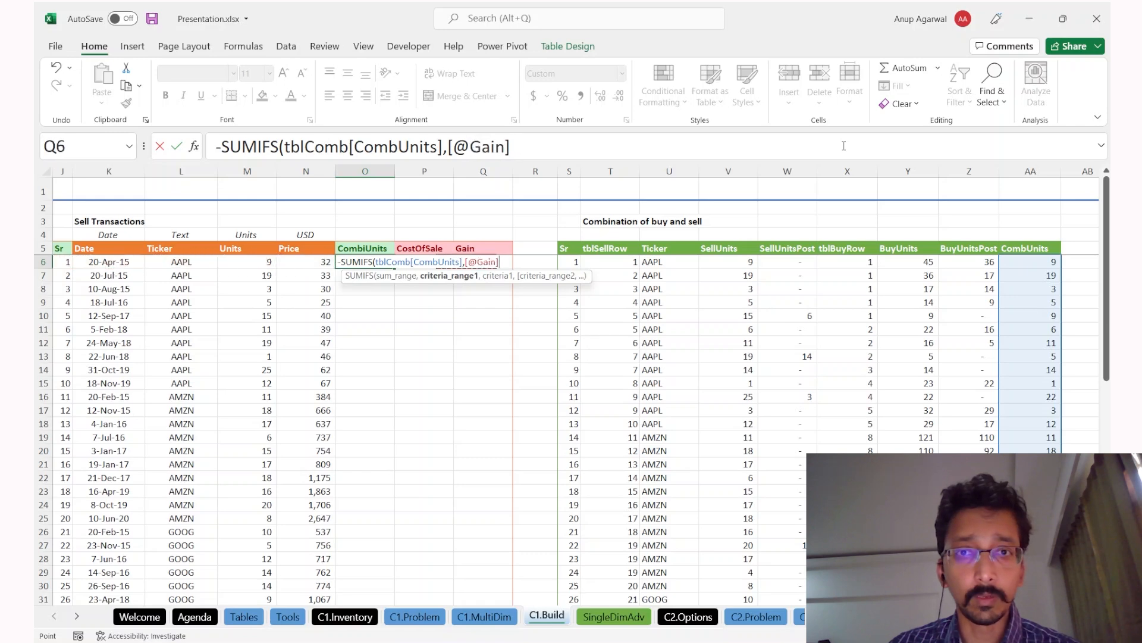
{"action": "key", "text": "Right"}
{"action": "key", "text": "Left"}
{"action": "key", "text": "ctrl+shift+Down"}
{"action": "type", "text": ","}
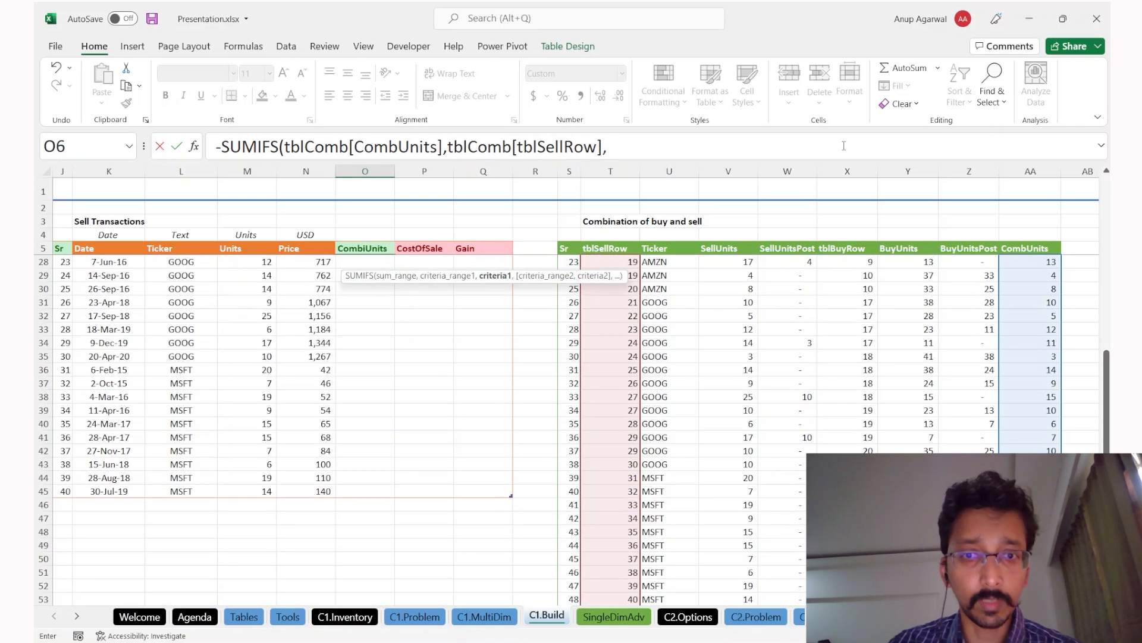
{"action": "key", "text": "Left"}
{"action": "key", "text": "Left"}
{"action": "key", "text": "Left"}
{"action": "key", "text": "Left"}
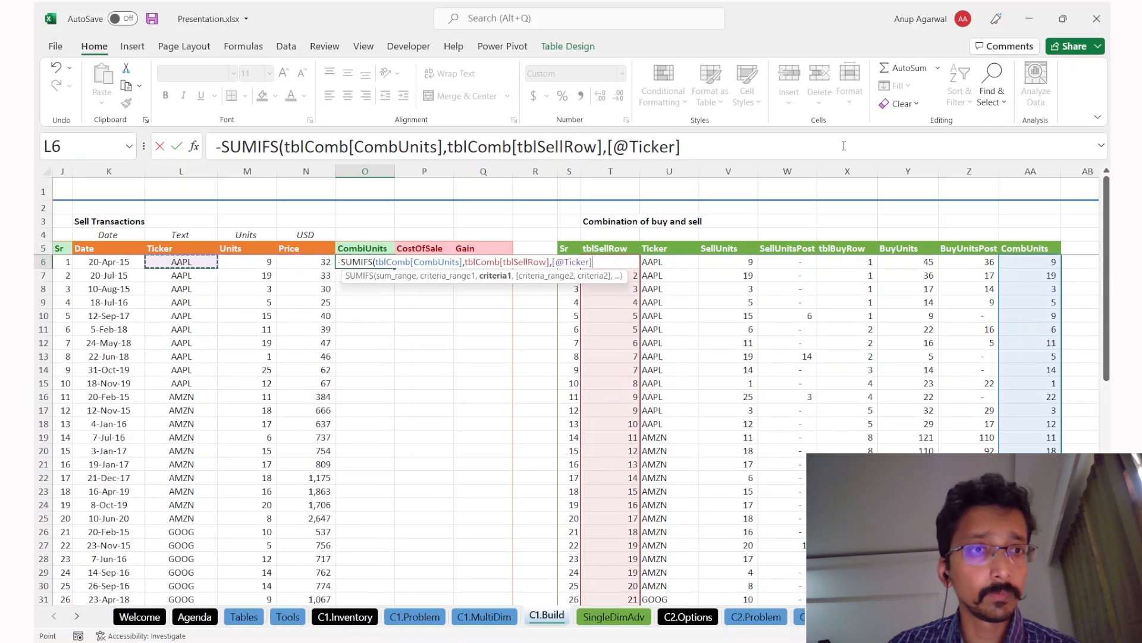
{"action": "key", "text": "Left"}
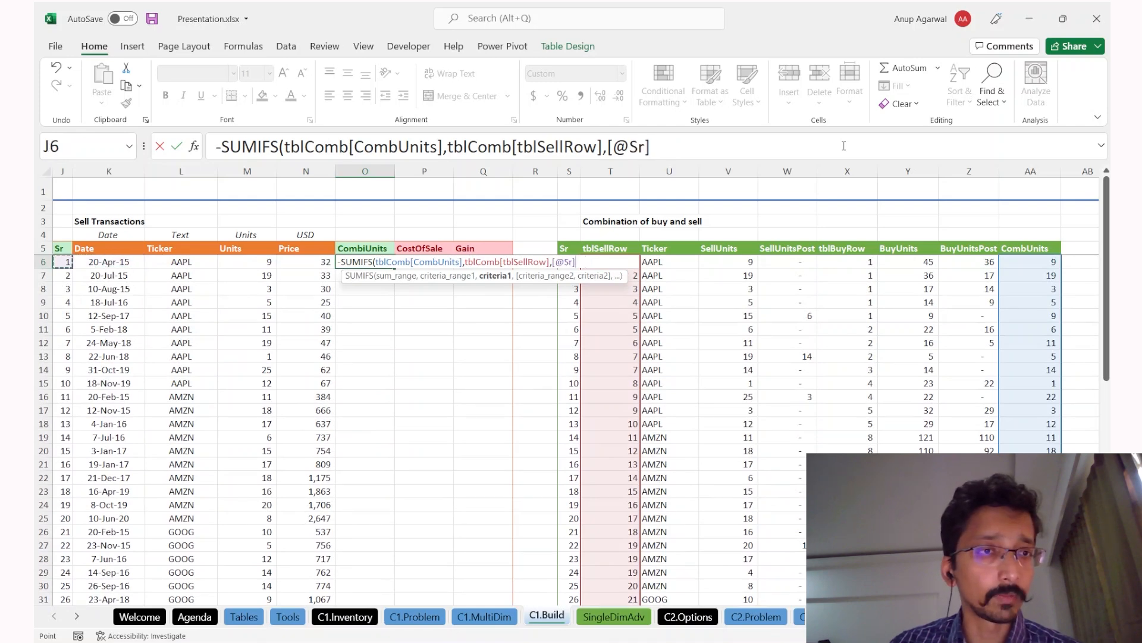
{"action": "key", "text": "Return"}
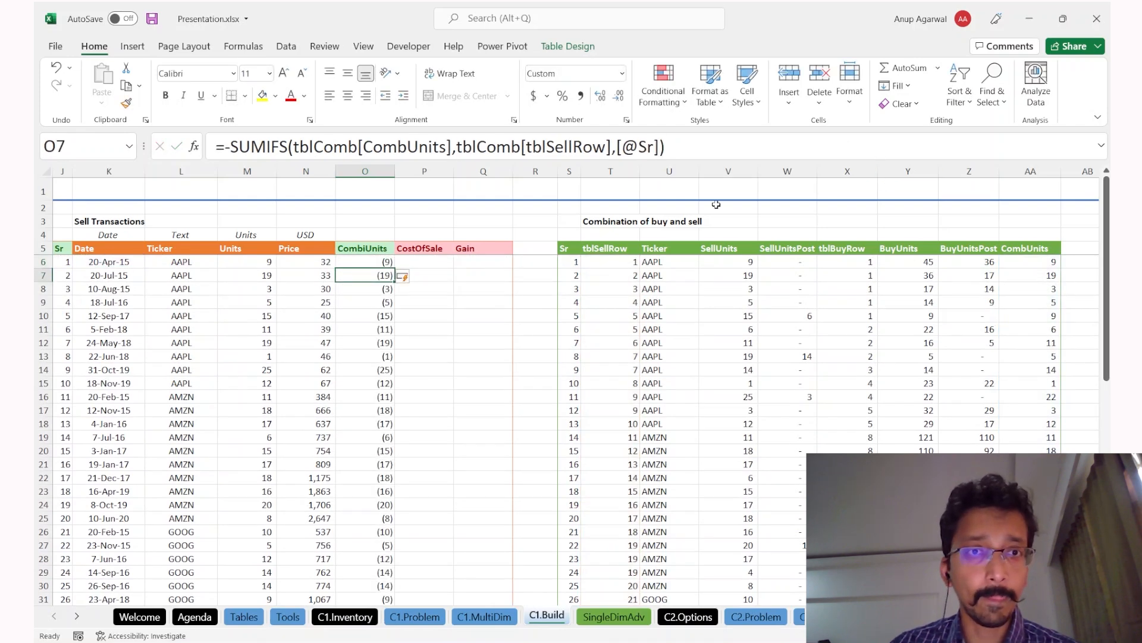
Step: Remove the leading minus, try subtracting the row's Price, then undo the column change
{"action": "scroll", "coordinate": [515, 329], "scroll_direction": "left", "scroll_amount": 1}
{"action": "left_click", "coordinate": [229, 146]}
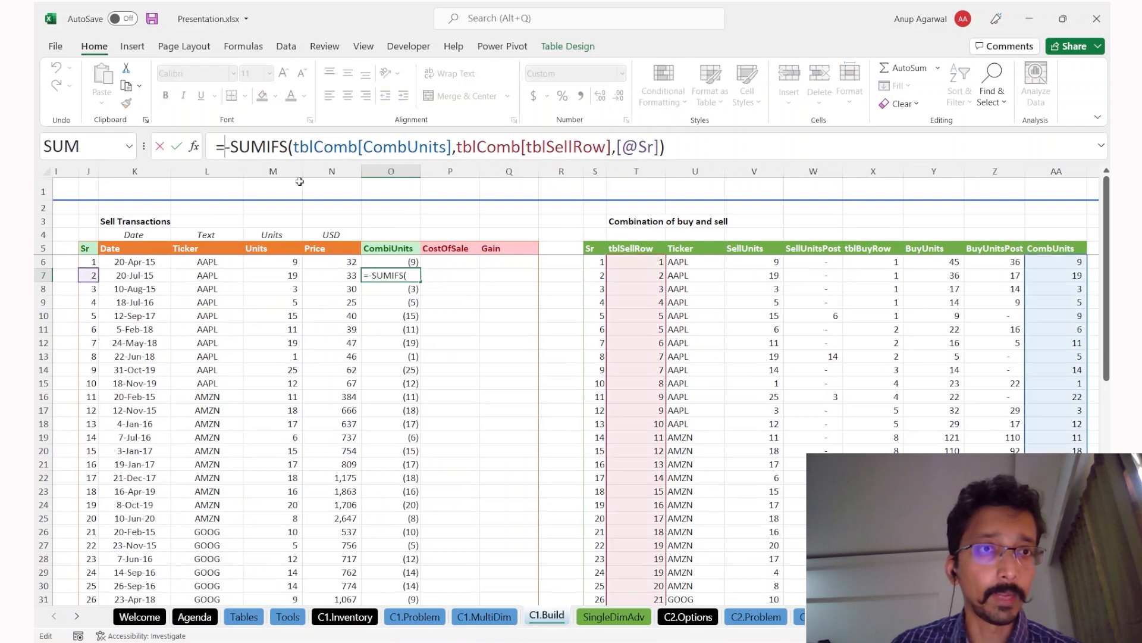
{"action": "key", "text": "Delete"}
{"action": "key", "text": "End"}
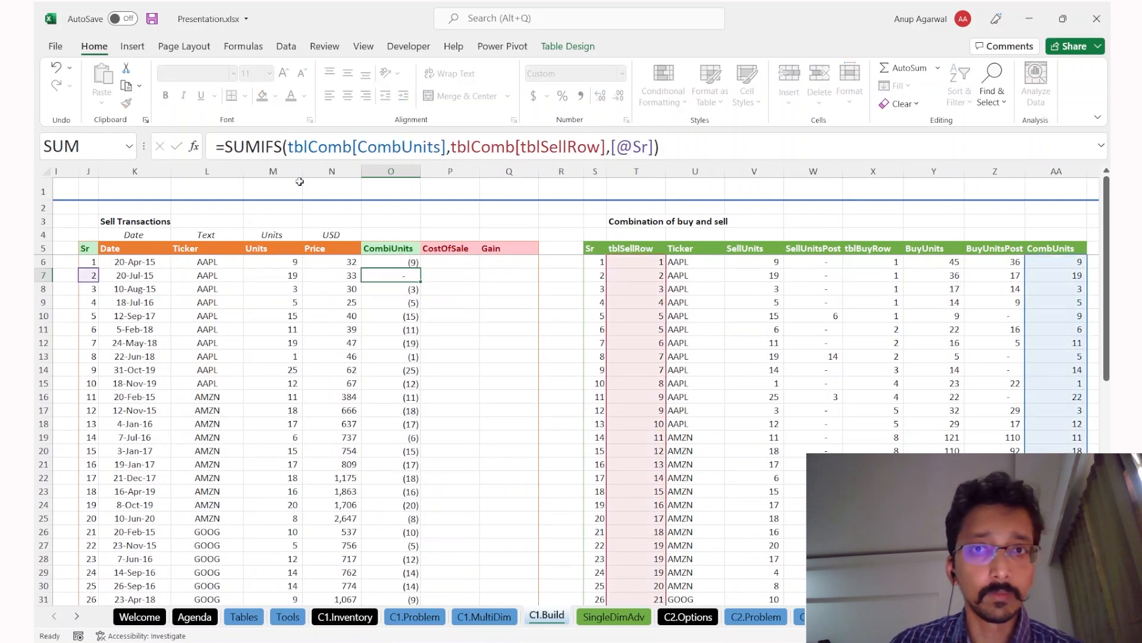
{"action": "key", "text": "ctrl+Return"}
{"action": "key", "text": "Up"}
{"action": "key", "text": "F2"}
{"action": "type", "text": "-[@Price"}
{"action": "key", "text": "Left"}
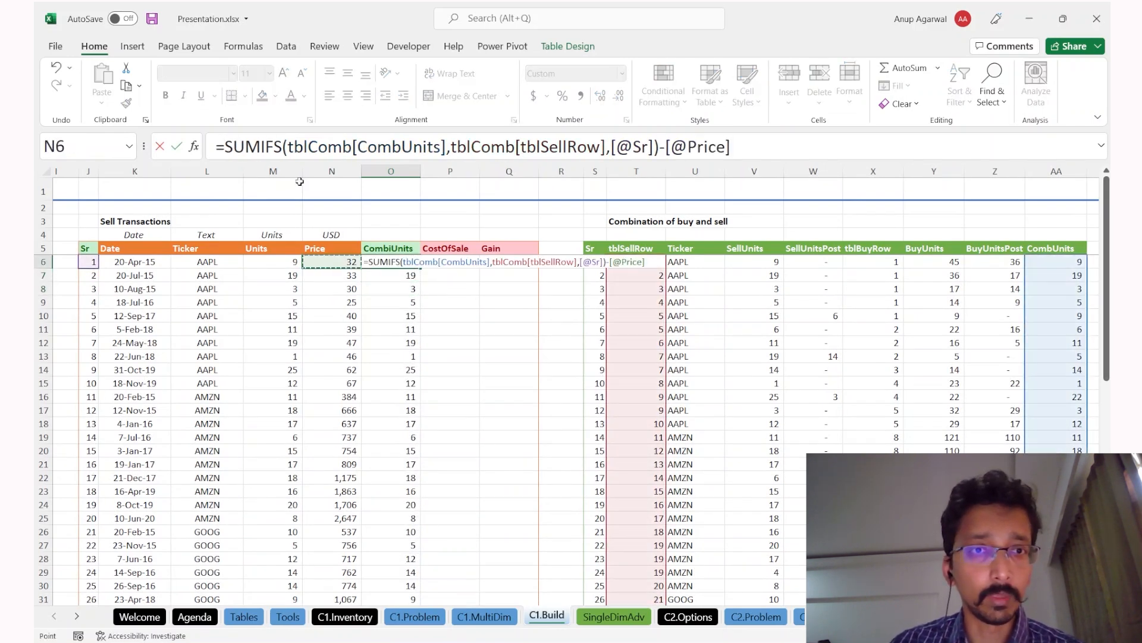
{"action": "key", "text": "Return"}
{"action": "key", "text": "Up"}
{"action": "key", "text": "F2"}
{"action": "key", "text": "Escape"}
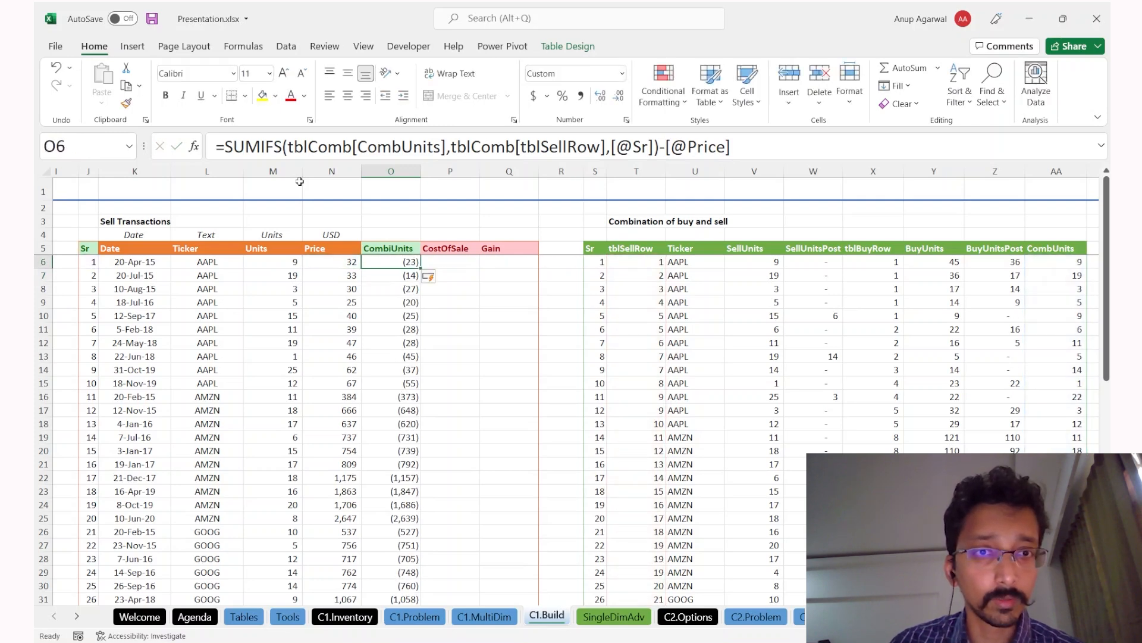
{"action": "key", "text": "ctrl+z"}
{"action": "key", "text": "F2"}
{"action": "key", "text": "F2"}
{"action": "key", "text": "BackSpace"}
{"action": "key", "text": "BackSpace"}
{"action": "key", "text": "BackSpace"}
{"action": "key", "text": "BackSpace"}
{"action": "key", "text": "BackSpace"}
{"action": "key", "text": "BackSpace"}
{"action": "key", "text": "BackSpace"}
{"action": "key", "text": "BackSpace"}
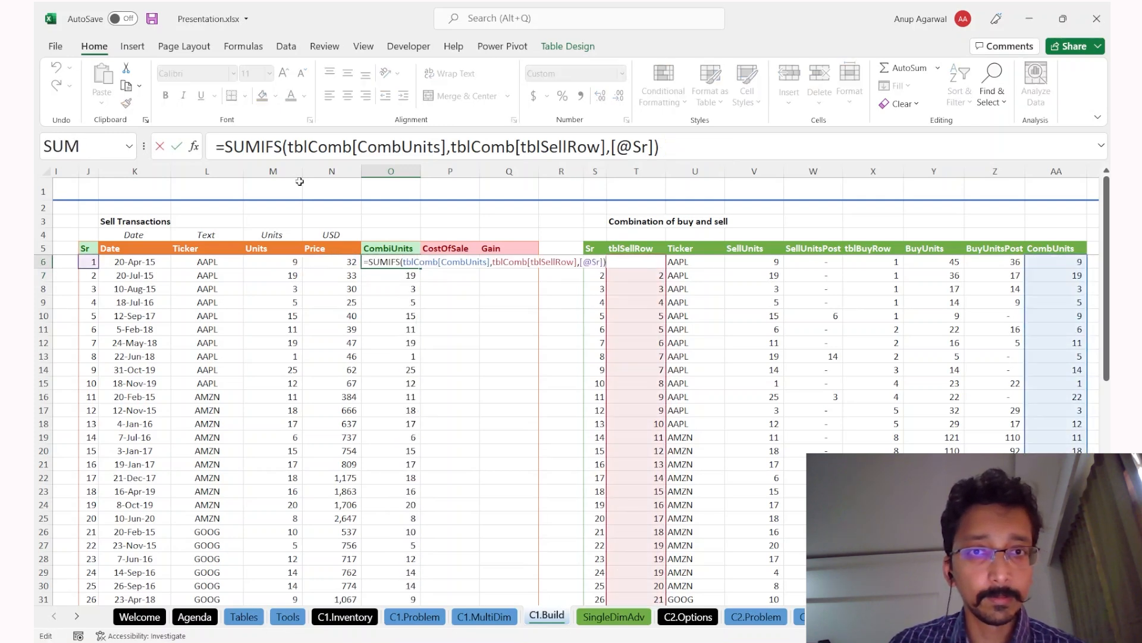
{"action": "key", "text": "Left"}
{"action": "key", "text": "Left"}
{"action": "key", "text": "Return"}
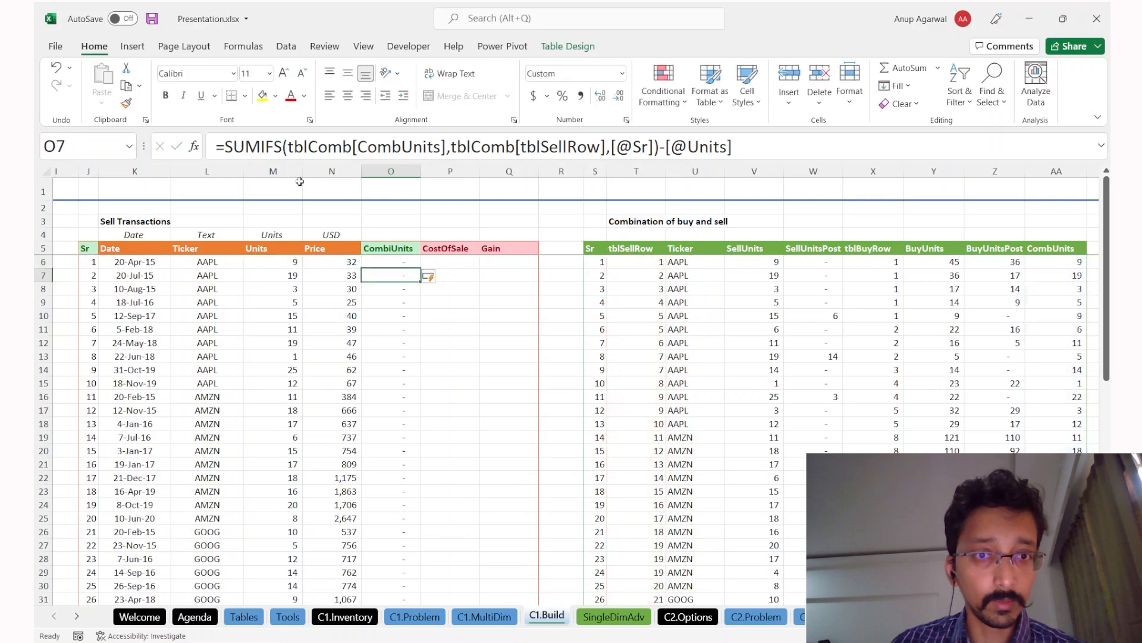
{"action": "scroll", "coordinate": [238, 297], "scroll_direction": "down", "scroll_amount": 5}
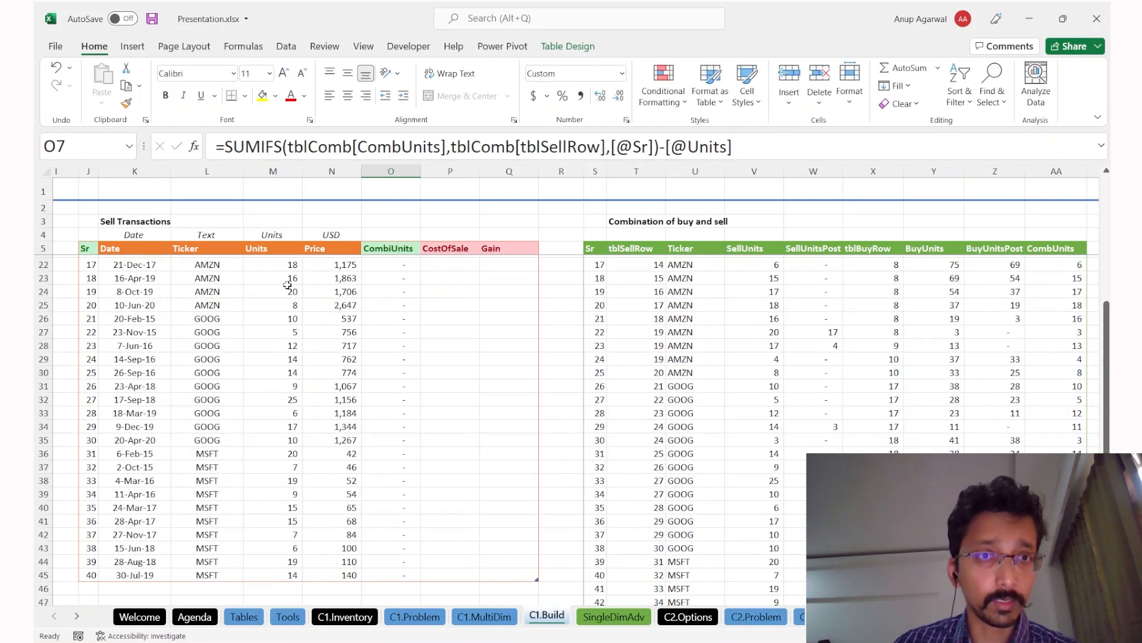
{"action": "left_click", "coordinate": [291, 277]}
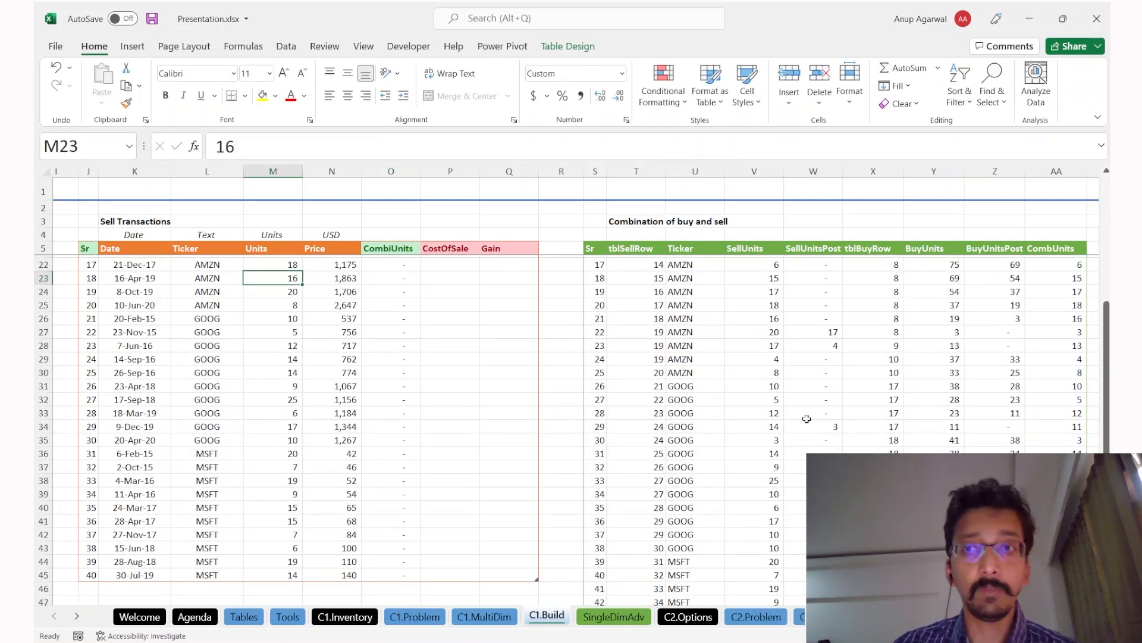
{"action": "scroll", "coordinate": [807, 419], "scroll_direction": "right", "scroll_amount": 2}
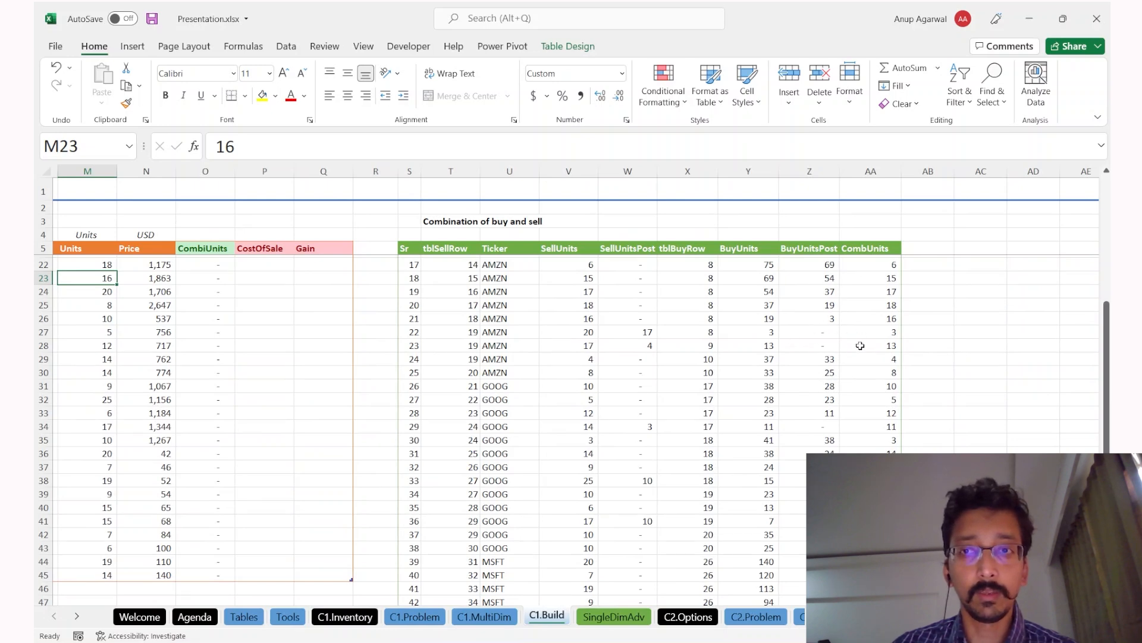
{"action": "left_click", "coordinate": [861, 346]}
{"action": "scroll", "coordinate": [860, 334], "scroll_direction": "up", "scroll_amount": 1}
{"action": "scroll", "coordinate": [860, 334], "scroll_direction": "left", "scroll_amount": 3}
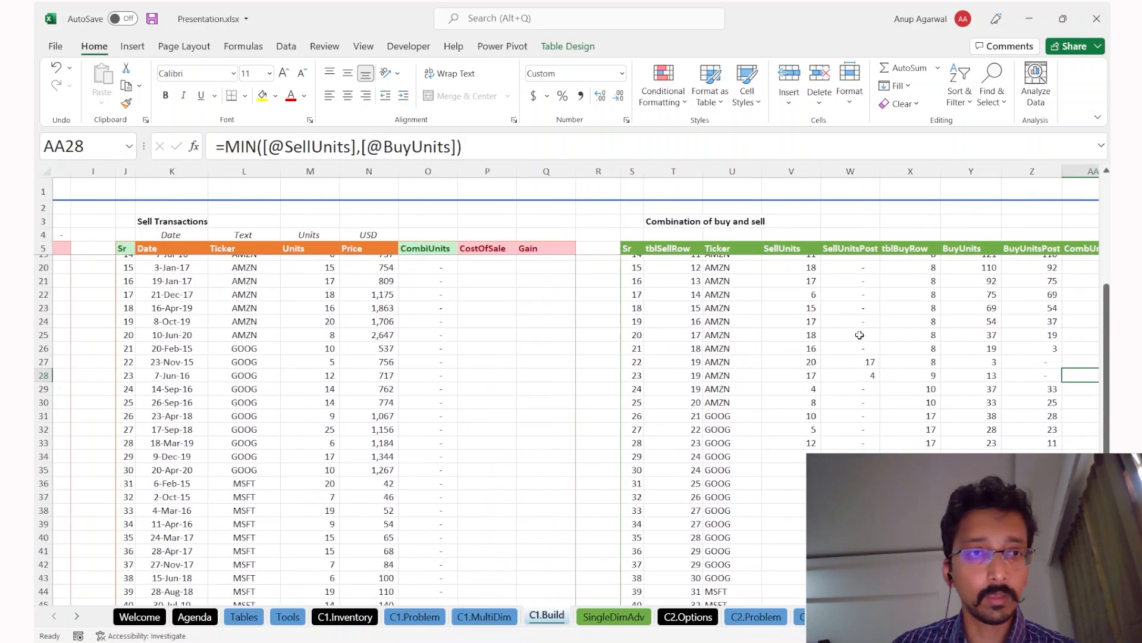
{"action": "scroll", "coordinate": [468, 306], "scroll_direction": "up", "scroll_amount": 5}
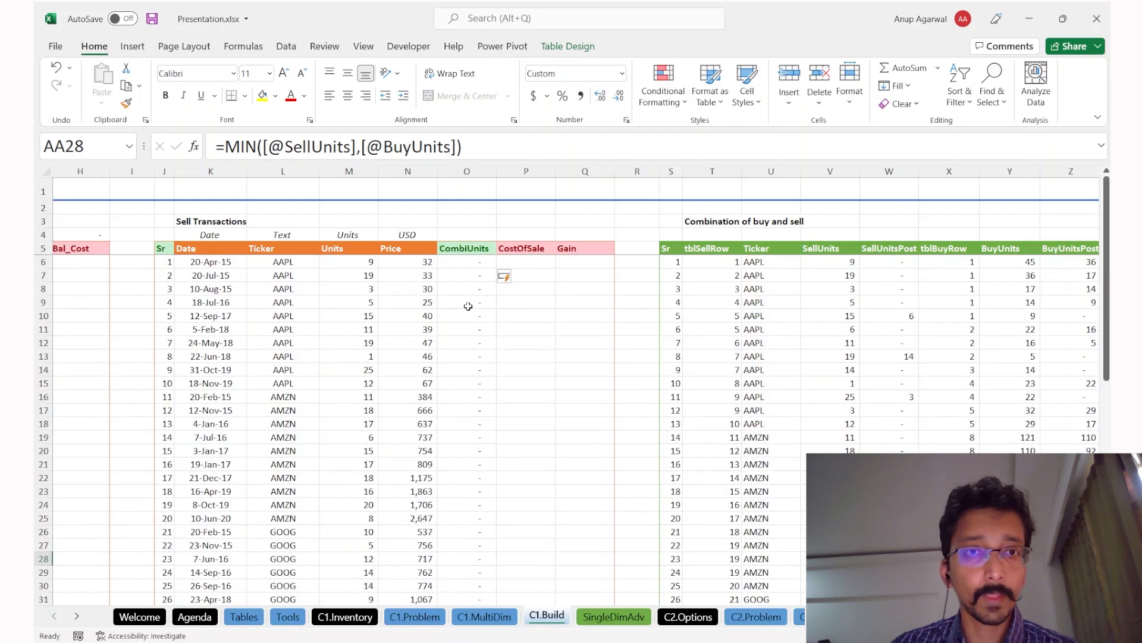
{"action": "left_click_drag", "start_coordinate": [353, 291], "coordinate": [351, 356]}
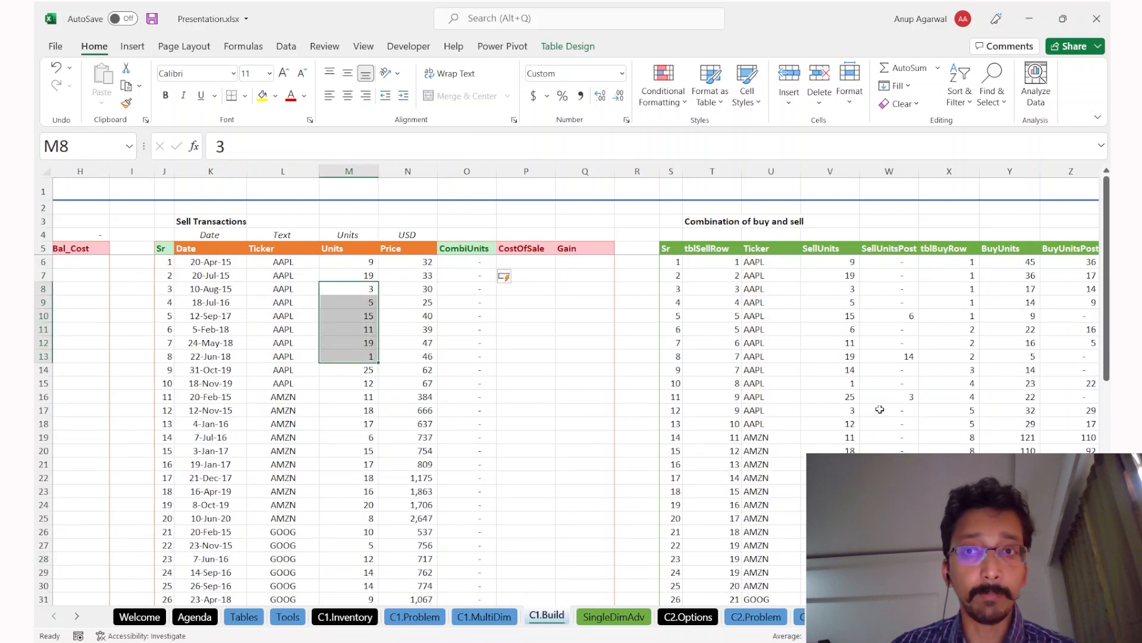
{"action": "left_click", "coordinate": [468, 320]}
{"action": "key", "text": "ctrl+Up"}
{"action": "key", "text": "Up"}
{"action": "key", "text": "Up"}
{"action": "key", "text": "Down"}
{"action": "key", "text": "Down"}
{"action": "key", "text": "Down"}
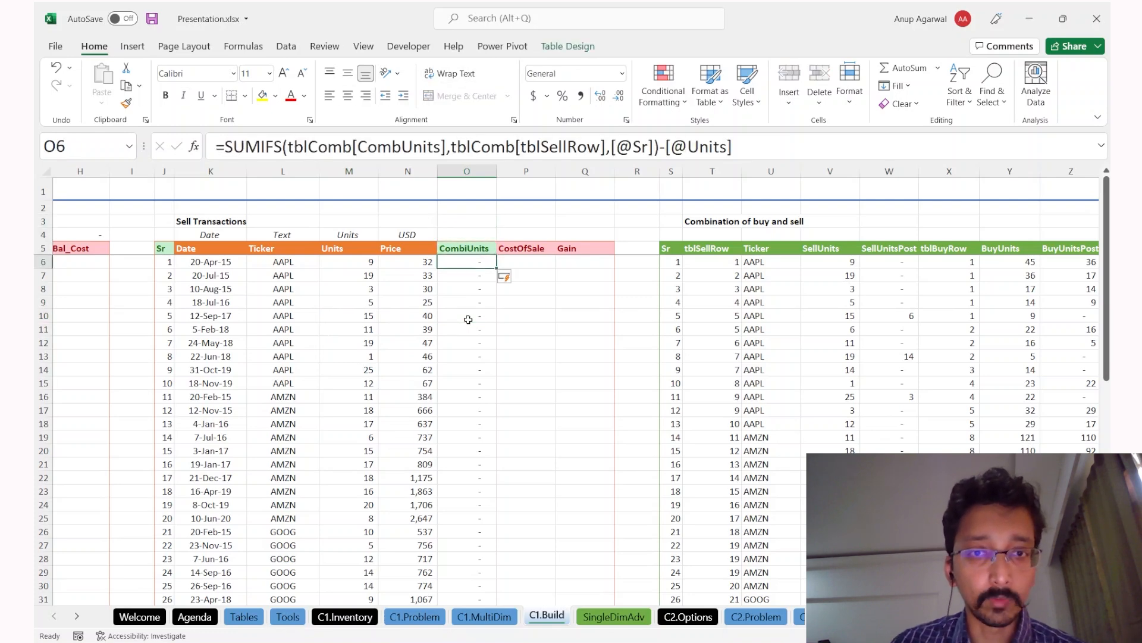
{"action": "scroll", "coordinate": [468, 320], "scroll_direction": "down", "scroll_amount": 3}
{"action": "scroll", "coordinate": [468, 320], "scroll_direction": "down", "scroll_amount": 2}
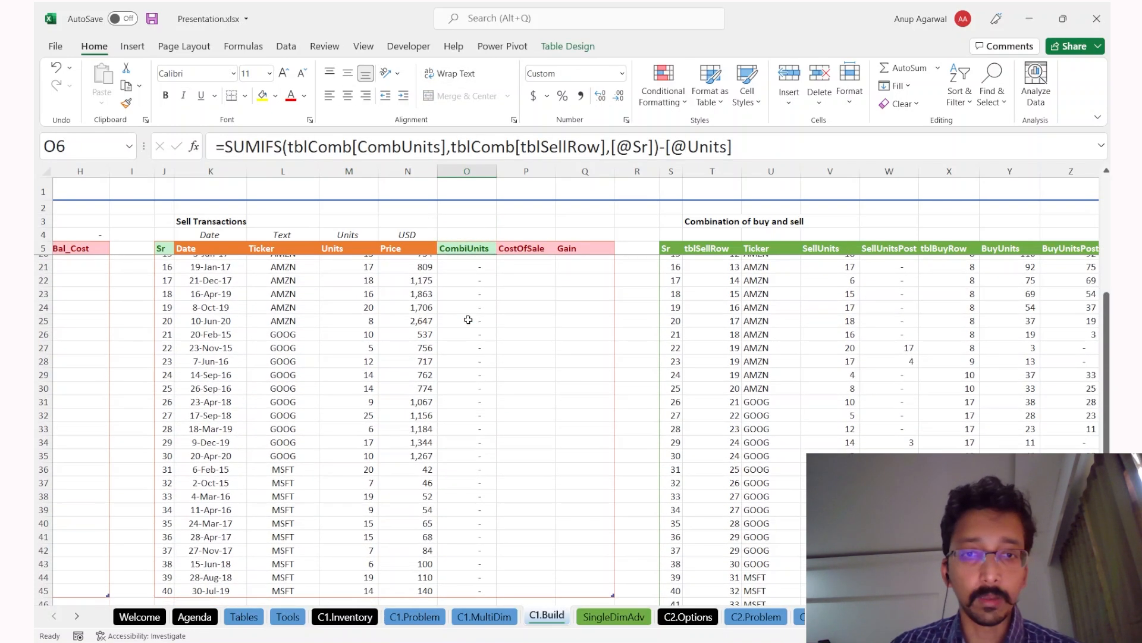
{"action": "left_click_drag", "start_coordinate": [840, 301], "coordinate": [952, 439]}
{"action": "scroll", "coordinate": [619, 375], "scroll_direction": "up", "scroll_amount": 5}
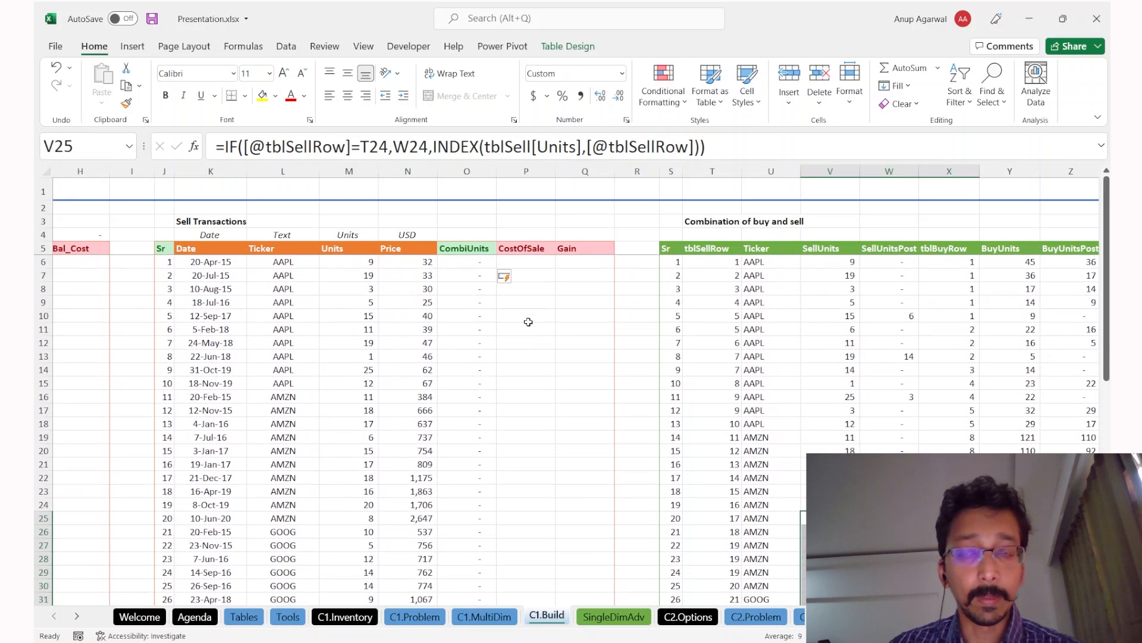
{"action": "scroll", "coordinate": [529, 322], "scroll_direction": "left", "scroll_amount": 3}
{"action": "left_click", "coordinate": [382, 272]}
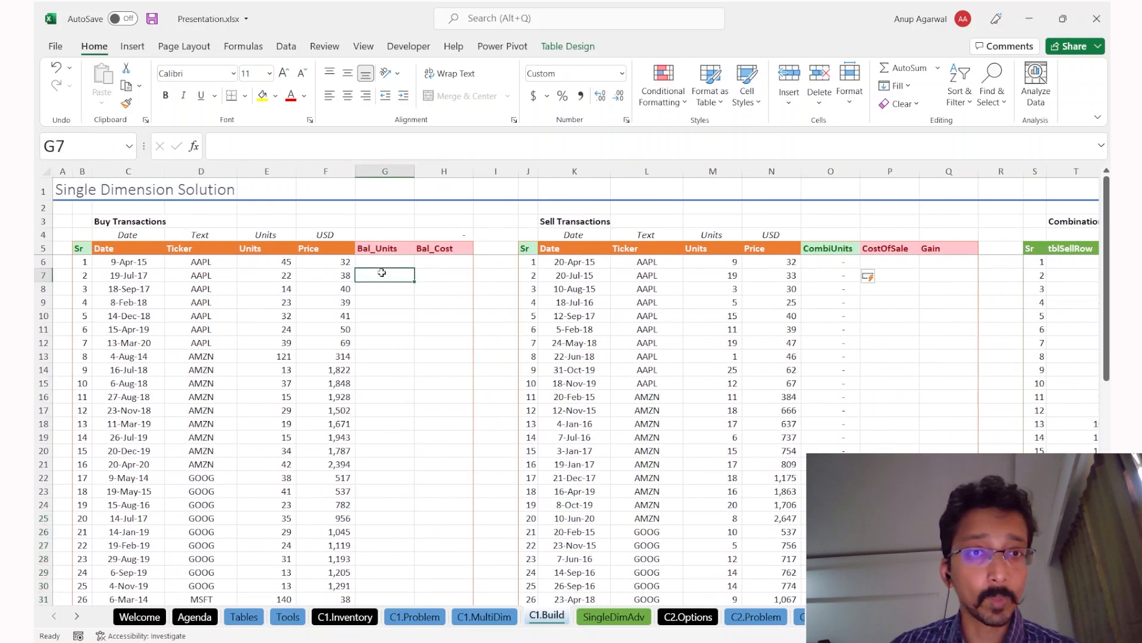
Step: Insert a SaleUnits column before Bal_Units in the Buy Transactions table
{"action": "left_click", "coordinate": [375, 239]}
{"action": "left_click", "coordinate": [374, 260]}
{"action": "left_click", "coordinate": [375, 249]}
{"action": "key", "text": "ctrl+space"}
{"action": "key", "text": "ctrl+space"}
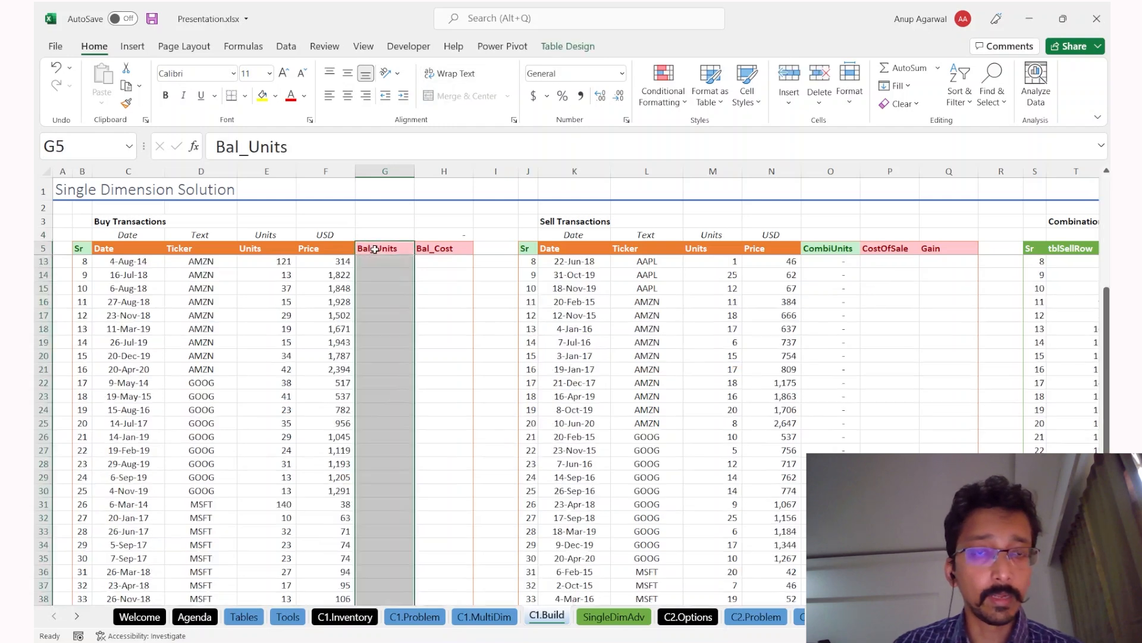
{"action": "key", "text": "ctrl+plus"}
{"action": "key", "text": "Right"}
{"action": "key", "text": "Left"}
{"action": "type", "text": "Sa"}
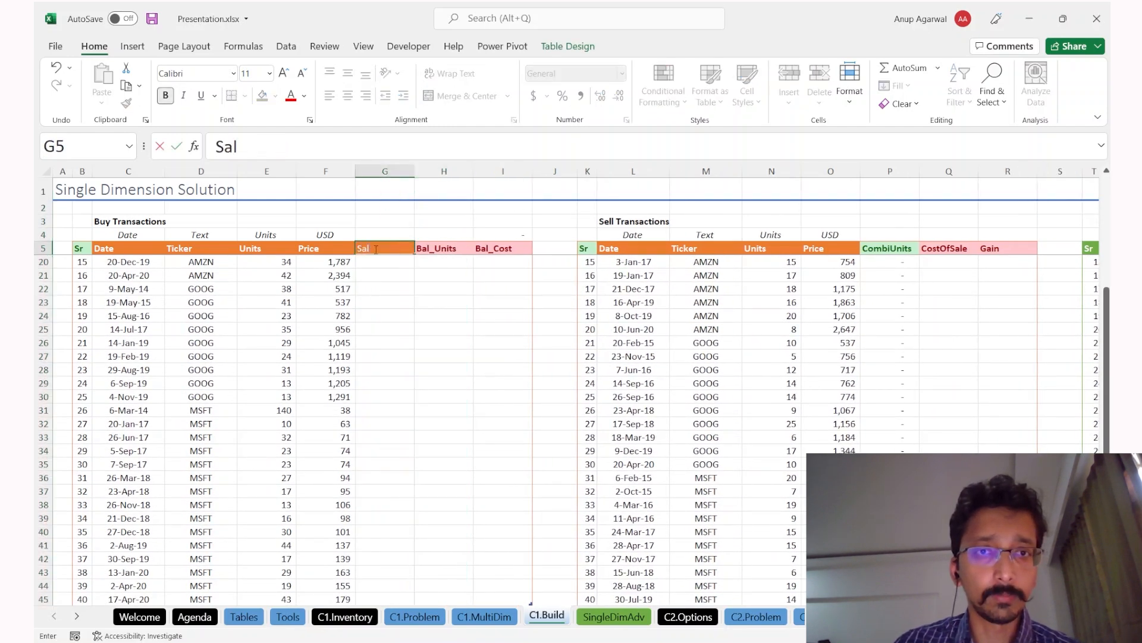
{"action": "type", "text": "leUnits"}
{"action": "key", "text": "Return"}
Step: Apply the Good cell style to the SaleUnits header
{"action": "key", "text": "Up"}
{"action": "key", "text": "ctrl+shift+Right"}
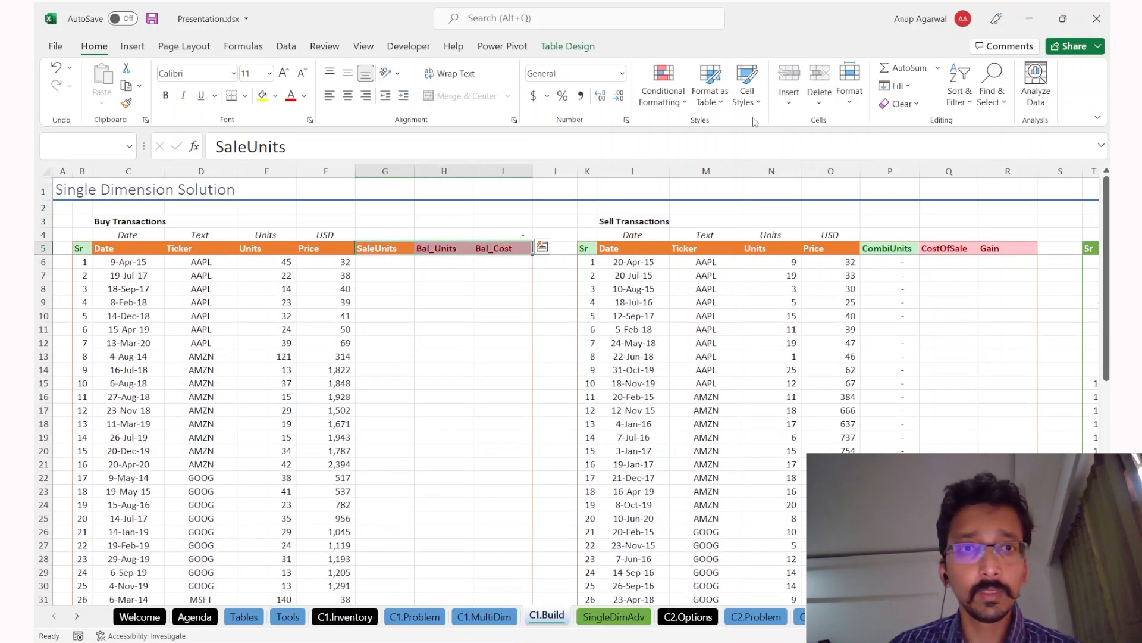
{"action": "key", "text": "shift+Left"}
{"action": "key", "text": "shift+Left"}
{"action": "left_click", "coordinate": [747, 83]}
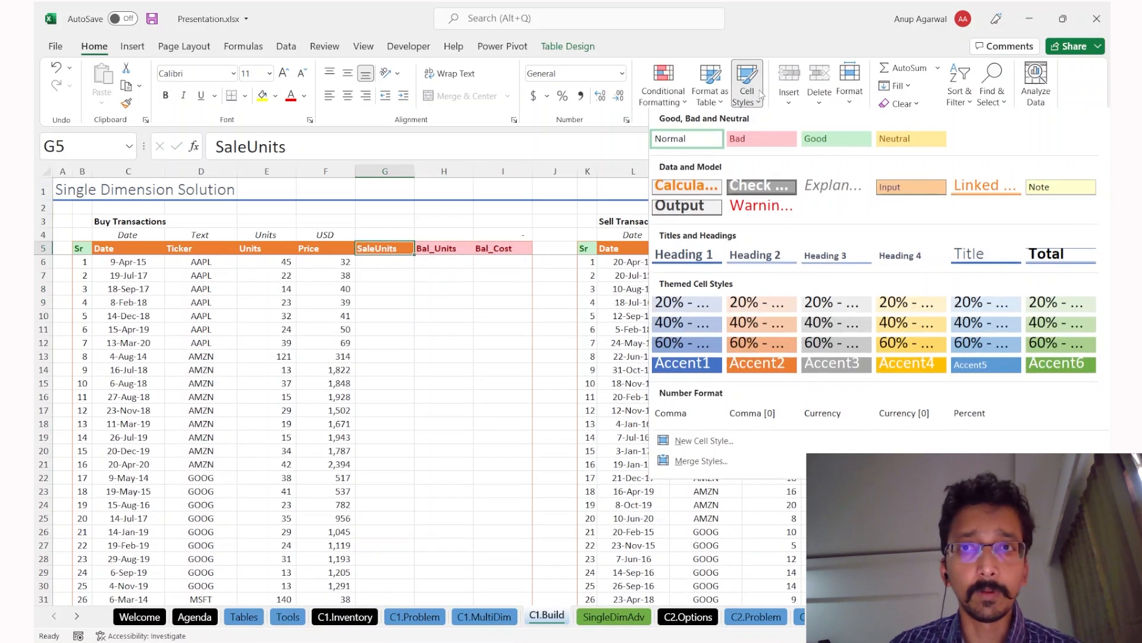
{"action": "left_click", "coordinate": [830, 139]}
{"action": "key", "text": "Down"}
{"action": "type", "text": "=sumi"}
{"action": "key", "text": "Down"}
{"action": "key", "text": "Tab"}
{"action": "key", "text": "Right"}
{"action": "key", "text": "Right"}
{"action": "key", "text": "Right"}
{"action": "key", "text": "Right"}
{"action": "key", "text": "Right"}
{"action": "key", "text": "Right"}
{"action": "key", "text": "Right"}
{"action": "key", "text": "Right"}
{"action": "key", "text": "Right"}
{"action": "key", "text": "Right"}
{"action": "key", "text": "Right"}
{"action": "key", "text": "Right"}
{"action": "key", "text": "Right"}
{"action": "key", "text": "Right"}
{"action": "key", "text": "Right"}
{"action": "key", "text": "Right"}
{"action": "key", "text": "Right"}
{"action": "key", "text": "Right"}
{"action": "key", "text": "Right"}
{"action": "key", "text": "Right"}
{"action": "key", "text": "Right"}
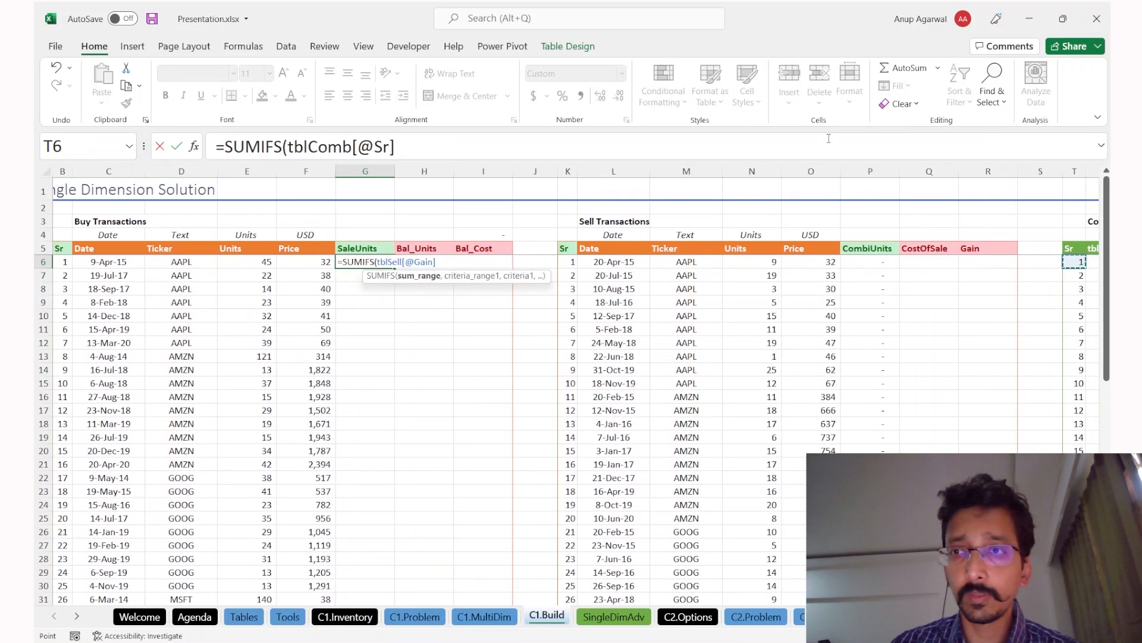
{"action": "key", "text": "ctrl+shift+Down"}
{"action": "type", "text": ","}
{"action": "key", "text": "Right"}
{"action": "key", "text": "Right"}
{"action": "key", "text": "Right"}
{"action": "key", "text": "Right"}
{"action": "key", "text": "Right"}
{"action": "key", "text": "Right"}
{"action": "key", "text": "Right"}
{"action": "key", "text": "Right"}
{"action": "key", "text": "Right"}
{"action": "key", "text": "Right"}
{"action": "key", "text": "Right"}
{"action": "key", "text": "Right"}
{"action": "key", "text": "Right"}
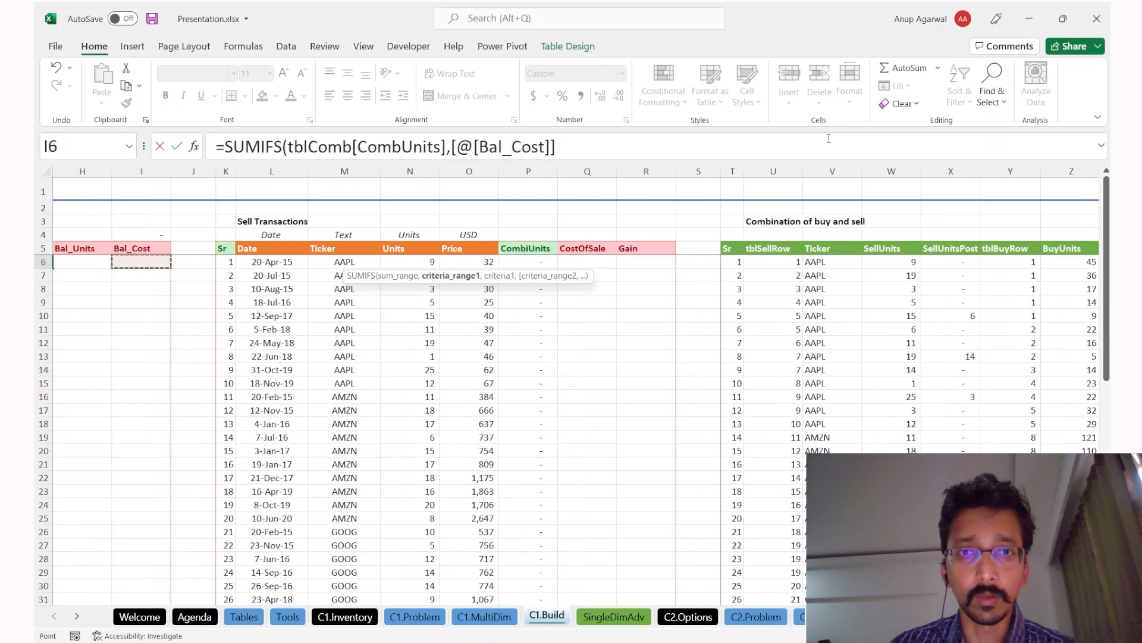
{"action": "key", "text": "Right"}
{"action": "key", "text": "Left"}
{"action": "key", "text": "Right"}
{"action": "key", "text": "Right"}
{"action": "key", "text": "Right"}
{"action": "key", "text": "Right"}
{"action": "key", "text": "Right"}
{"action": "key", "text": "Right"}
{"action": "key", "text": "Left"}
{"action": "key", "text": "ctrl+shift+Down"}
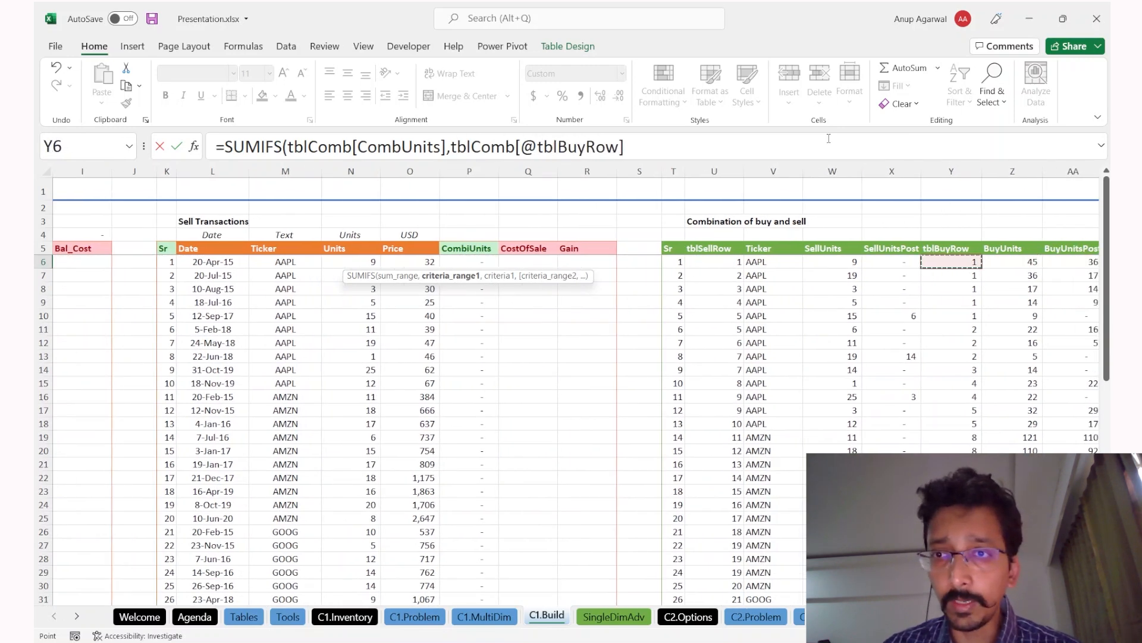
{"action": "type", "text": ","}
{"action": "key", "text": "Left"}
{"action": "key", "text": "Left"}
{"action": "key", "text": "Left"}
{"action": "key", "text": "Left"}
{"action": "key", "text": "Left"}
{"action": "key", "text": "Left"}
{"action": "key", "text": "Left"}
{"action": "key", "text": "Right"}
{"action": "type", "text": ")"}
{"action": "key", "text": "Return"}
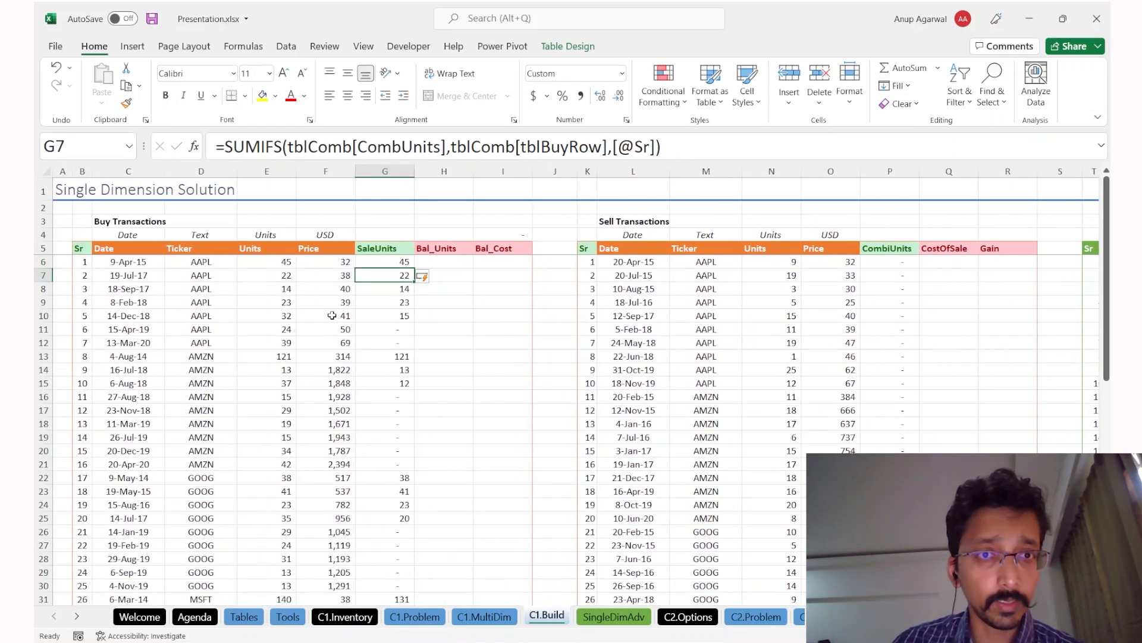
{"action": "left_click", "coordinate": [260, 264]}
{"action": "left_click", "coordinate": [395, 262]}
{"action": "key", "text": "Right"}
{"action": "type", "text": "="}
{"action": "key", "text": "Left"}
{"action": "key", "text": "Left"}
{"action": "key", "text": "Left"}
{"action": "type", "text": "-"}
{"action": "key", "text": "Left"}
{"action": "key", "text": "Return"}
Step: Paste the green SaleUnits header format onto the Bal_Units header
{"action": "key", "text": "Up"}
{"action": "key", "text": "Left"}
{"action": "key", "text": "Up"}
{"action": "key", "text": "ctrl+c"}
{"action": "key", "text": "Right"}
{"action": "key", "text": "alt+e"}
{"action": "key", "text": "s"}
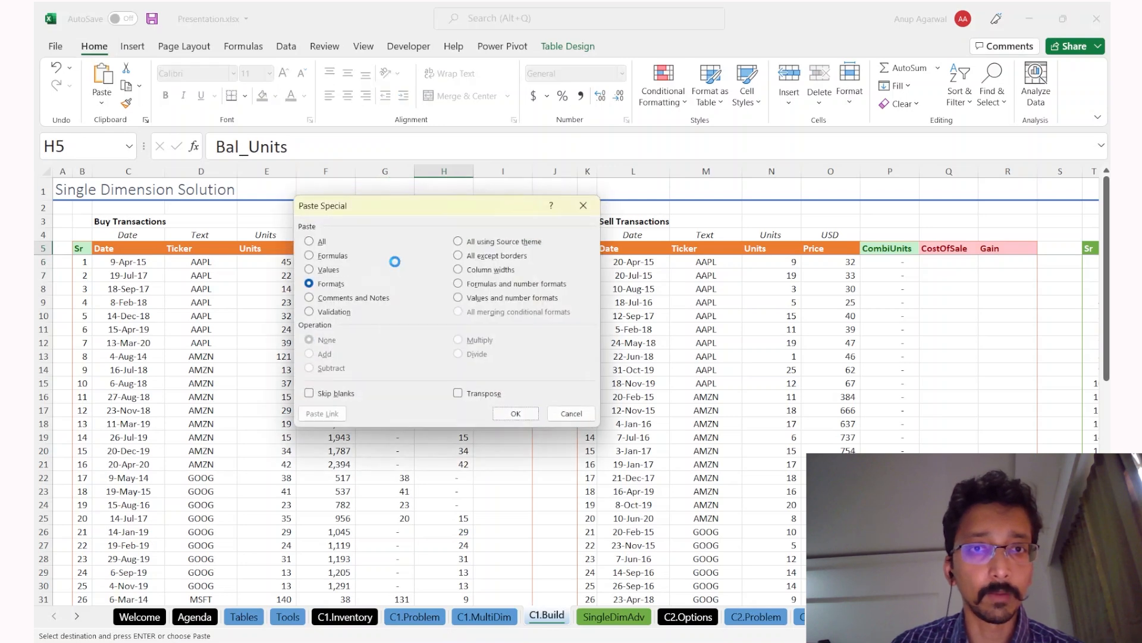
{"action": "key", "text": "Return"}
{"action": "key", "text": "Right"}
{"action": "key", "text": "Escape"}
{"action": "key", "text": "Down"}
{"action": "type", "text": "="}
{"action": "key", "text": "Left"}
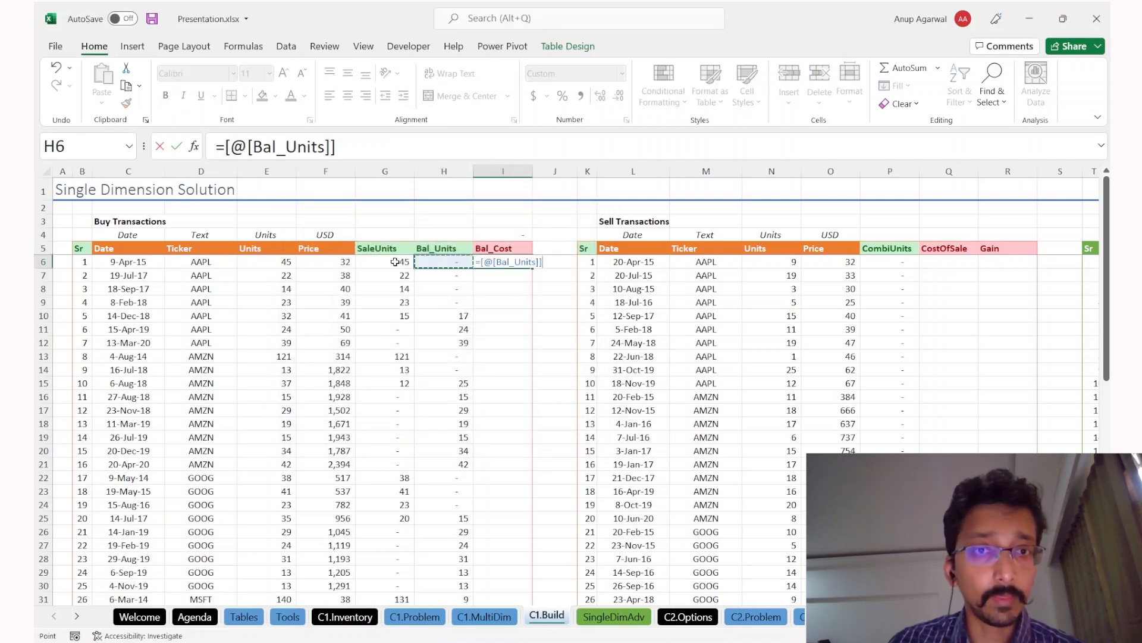
{"action": "key", "text": "Left"}
{"action": "key", "text": "Left"}
{"action": "type", "text": "*"}
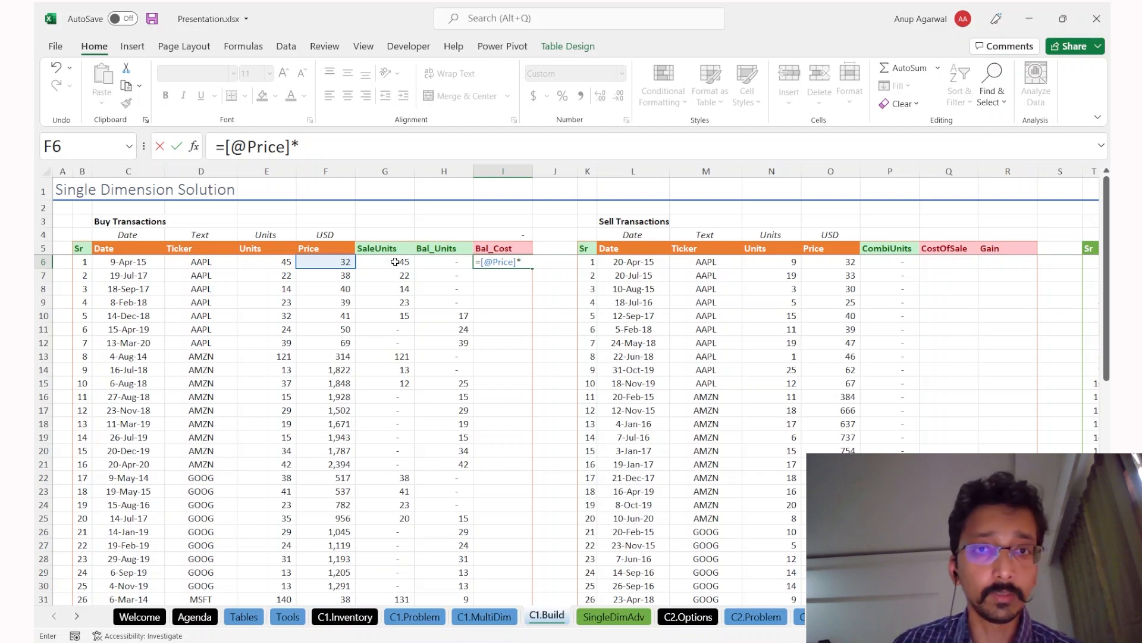
{"action": "key", "text": "Left"}
{"action": "key", "text": "Return"}
Step: Check the Bal_Cost formulas in several rows down the column
{"action": "key", "text": "Up"}
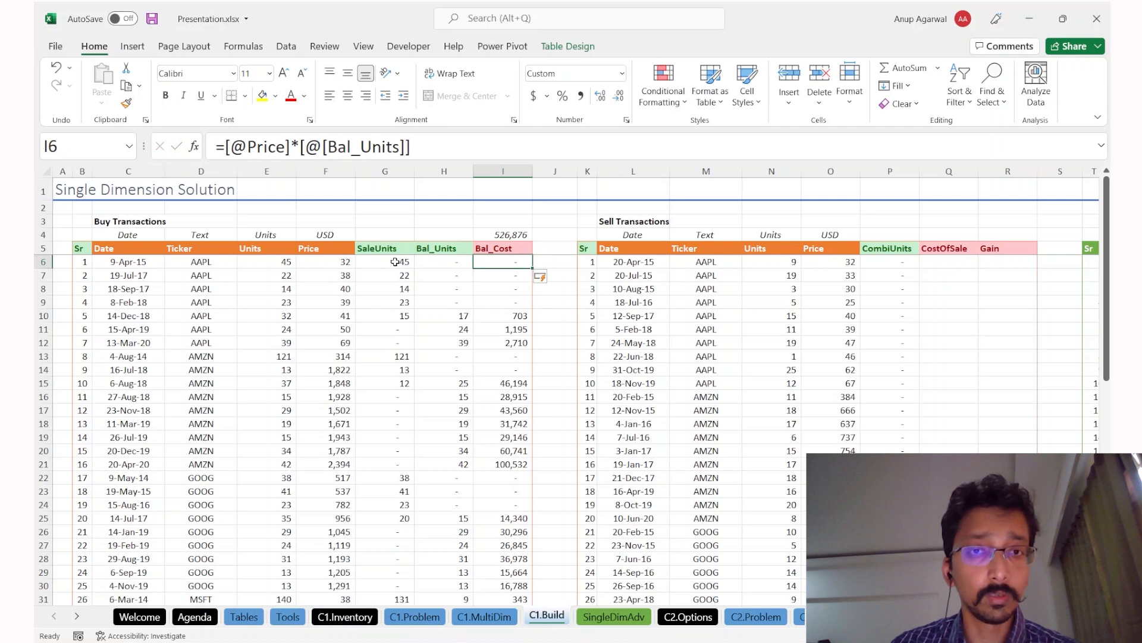
{"action": "key", "text": "ctrl+Down"}
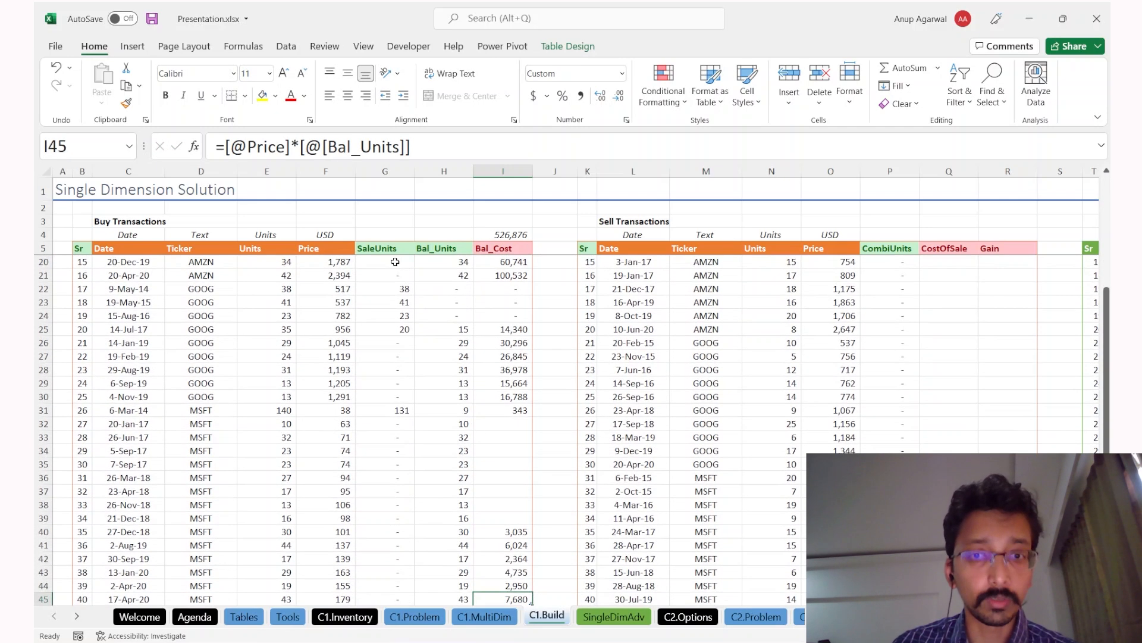
{"action": "key", "text": "Up"}
{"action": "key", "text": "Up"}
{"action": "key", "text": "Up"}
{"action": "key", "text": "Up"}
{"action": "key", "text": "Up"}
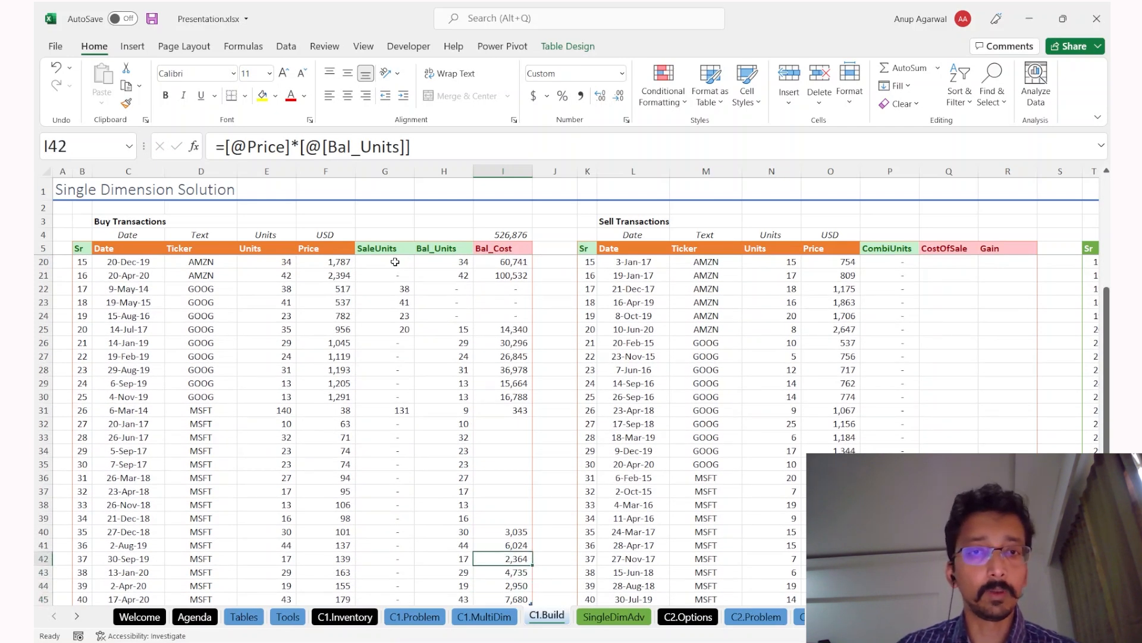
{"action": "double_click", "coordinate": [486, 478]}
{"action": "key", "text": "Return"}
{"action": "key", "text": "Up"}
{"action": "key", "text": "Up"}
{"action": "key", "text": "Up"}
{"action": "key", "text": "Up"}
{"action": "key", "text": "F2"}
{"action": "key", "text": "Return"}
{"action": "key", "text": "Up"}
{"action": "key", "text": "Up"}
{"action": "key", "text": "F2"}
{"action": "key", "text": "Return"}
{"action": "key", "text": "Down"}
{"action": "key", "text": "Down"}
{"action": "key", "text": "F2"}
{"action": "key", "text": "Return"}
{"action": "key", "text": "Down"}
{"action": "key", "text": "Down"}
{"action": "key", "text": "F2"}
{"action": "key", "text": "Return"}
{"action": "key", "text": "Page_Up"}
{"action": "key", "text": "Up"}
{"action": "key", "text": "Up"}
{"action": "key", "text": "Up"}
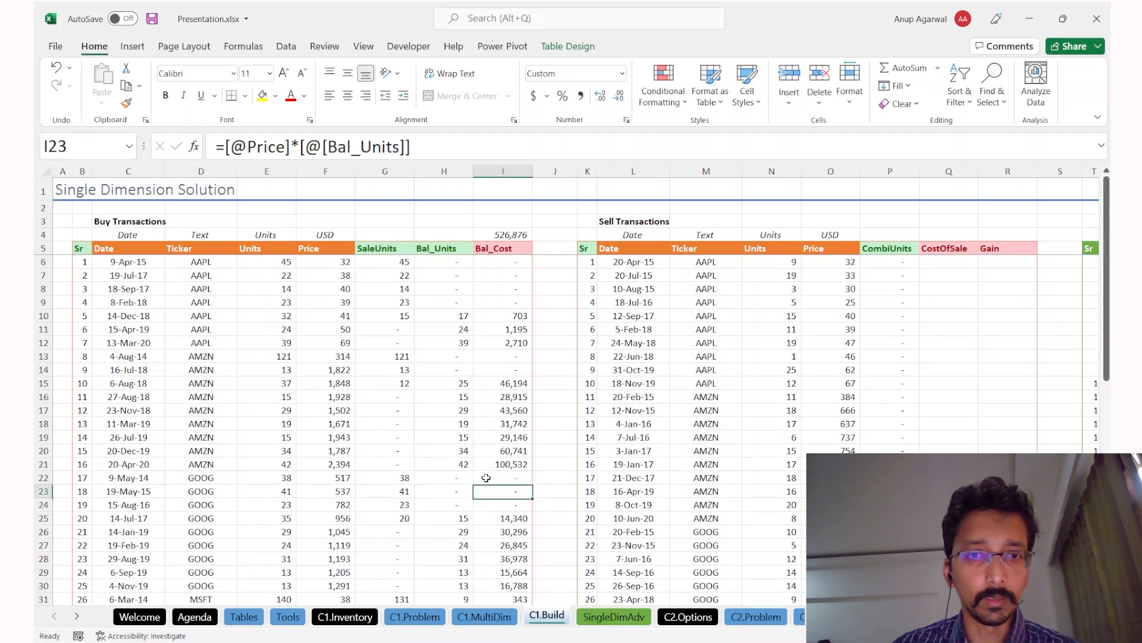
{"action": "key", "text": "Page_Down"}
{"action": "key", "text": "Page_Up"}
{"action": "key", "text": "ctrl+Up"}
{"action": "key", "text": "Down"}
{"action": "key", "text": "Down"}
{"action": "key", "text": "F2"}
{"action": "key", "text": "Escape"}
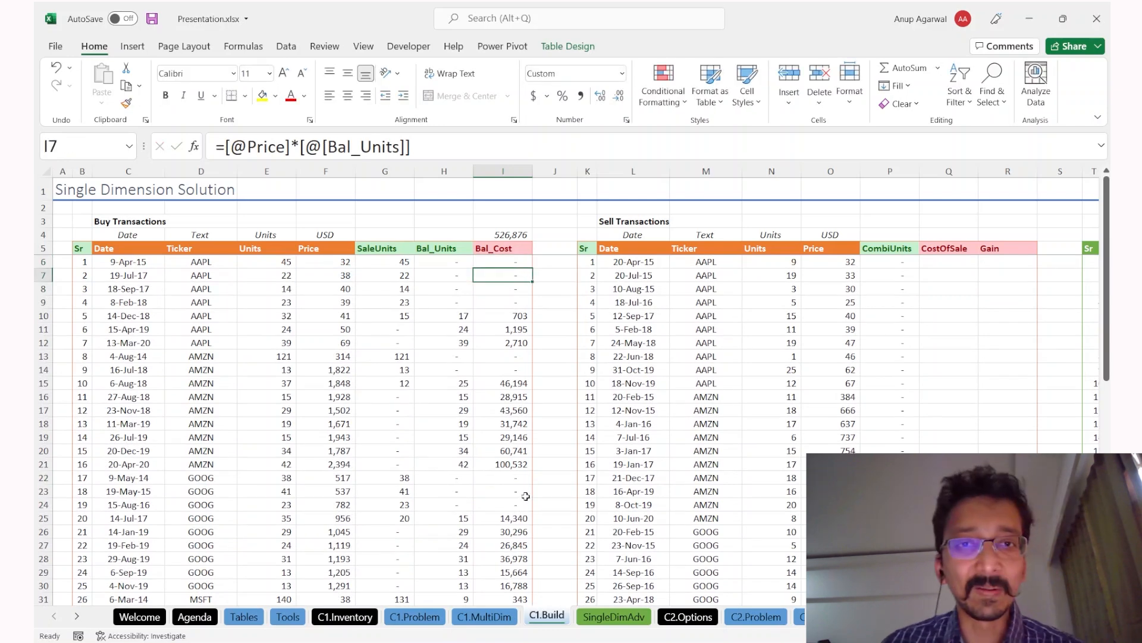
Step: Paste the green Bal_Units header format onto the Bal_Cost header
{"action": "left_click", "coordinate": [435, 248]}
{"action": "key", "text": "ctrl+c"}
{"action": "key", "text": "Right"}
{"action": "type", "text": "est"}
{"action": "key", "text": "Escape"}
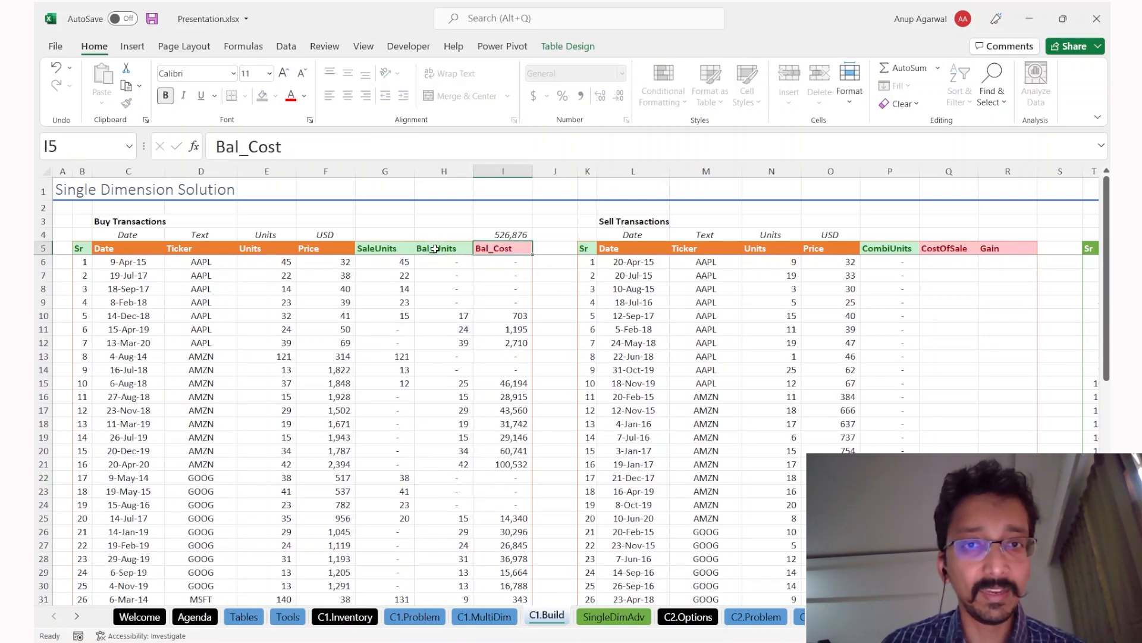
{"action": "key", "text": "ctrl+Left"}
{"action": "key", "text": "ctrl+c"}
{"action": "left_click", "coordinate": [435, 249]}
{"action": "key", "text": "ctrl+c"}
{"action": "key", "text": "Right"}
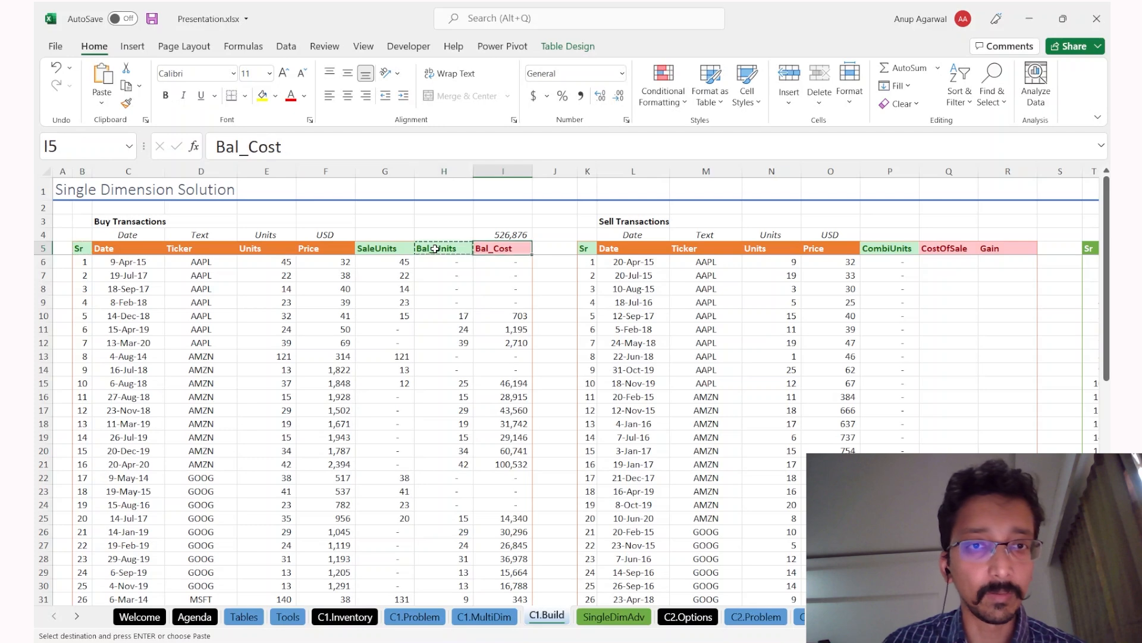
{"action": "key", "text": "ctrl+alt+v"}
{"action": "key", "text": "t"}
{"action": "key", "text": "Return"}
Step: Review the last rows and the area below the Buy Transactions table
{"action": "key", "text": "ctrl+Down"}
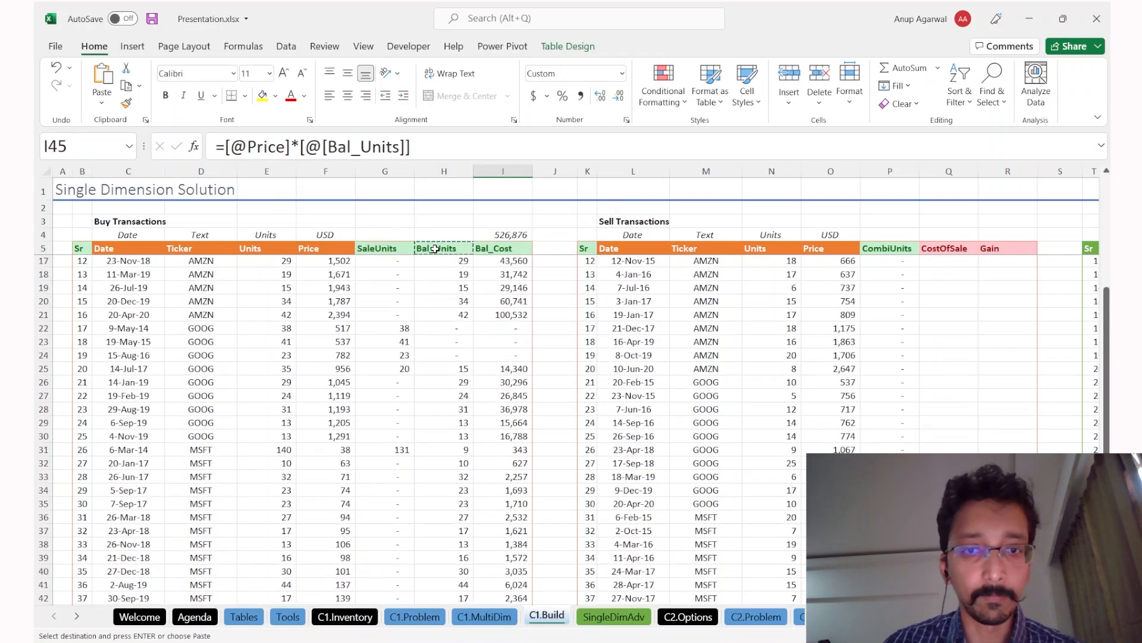
{"action": "key", "text": "ctrl+Up"}
{"action": "key", "text": "ctrl+Down"}
{"action": "key", "text": "Left"}
{"action": "key", "text": "Left"}
{"action": "key", "text": "Left"}
{"action": "key", "text": "Left"}
{"action": "key", "text": "Left"}
{"action": "key", "text": "Down"}
{"action": "key", "text": "Left"}
{"action": "key", "text": "shift+Right"}
{"action": "key", "text": "shift+Right"}
{"action": "key", "text": "shift+Right"}
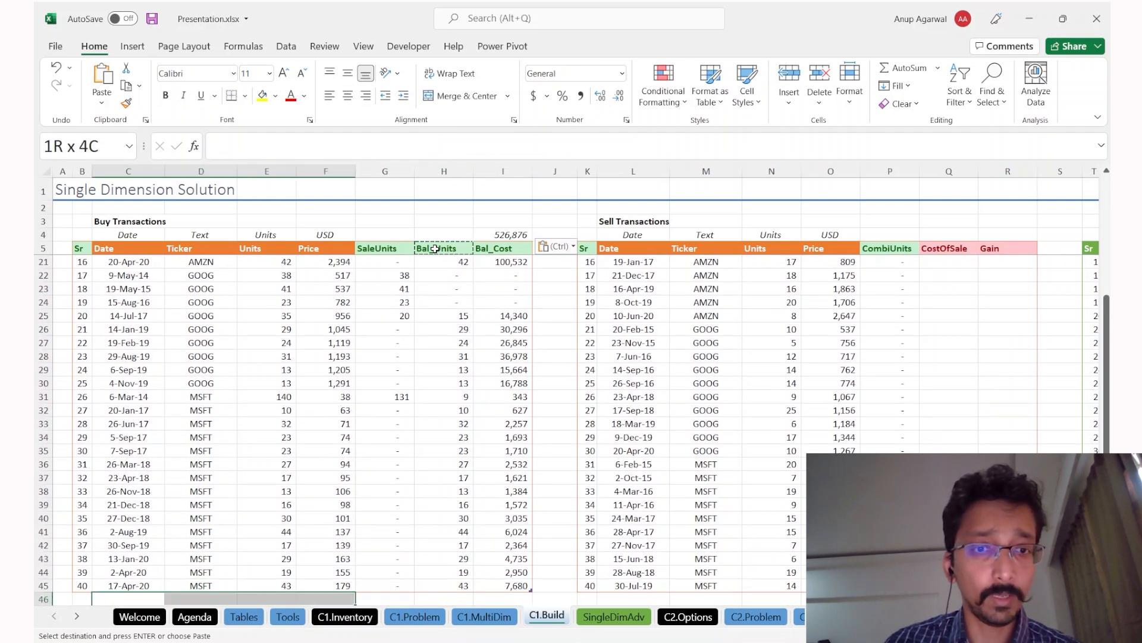
{"action": "scroll", "coordinate": [473, 331], "scroll_direction": "down", "scroll_amount": 3}
{"action": "left_click_drag", "start_coordinate": [397, 466], "coordinate": [476, 505]}
Step: Go to the CombiUnits column of the first Sell Transactions row
{"action": "left_click", "coordinate": [663, 329]}
{"action": "key", "text": "ctrl+Up"}
{"action": "key", "text": "Down"}
{"action": "key", "text": "Right"}
{"action": "key", "text": "Right"}
{"action": "key", "text": "Right"}
{"action": "key", "text": "Right"}
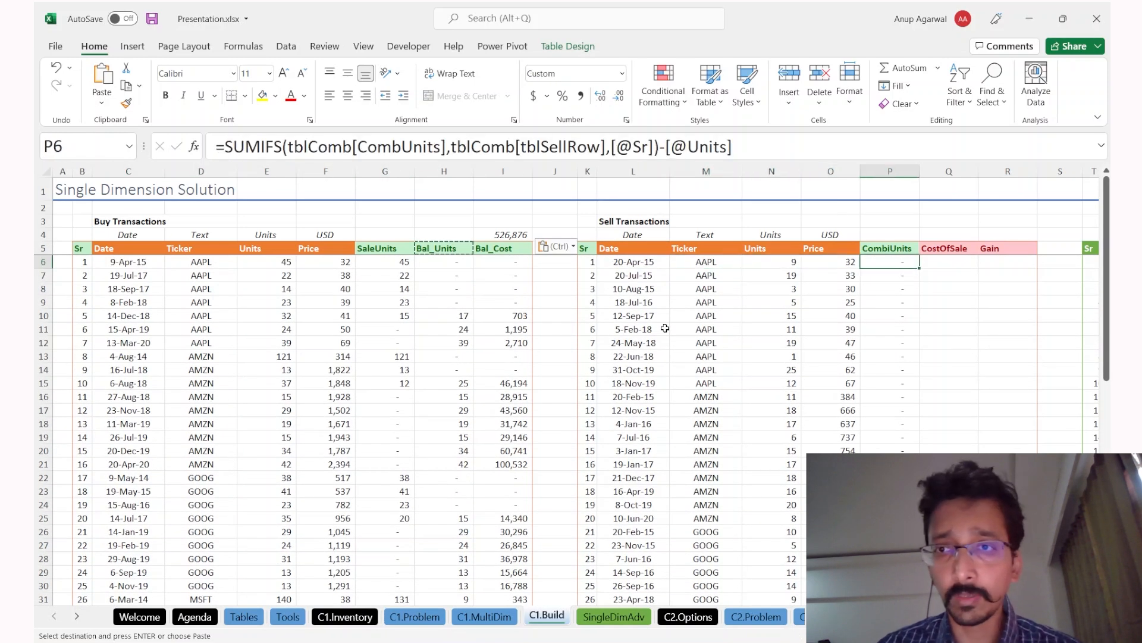
Step: Find the empty column beside the combination table, undoing an accidental table extension
{"action": "scroll", "coordinate": [706, 357], "scroll_direction": "right", "scroll_amount": 4}
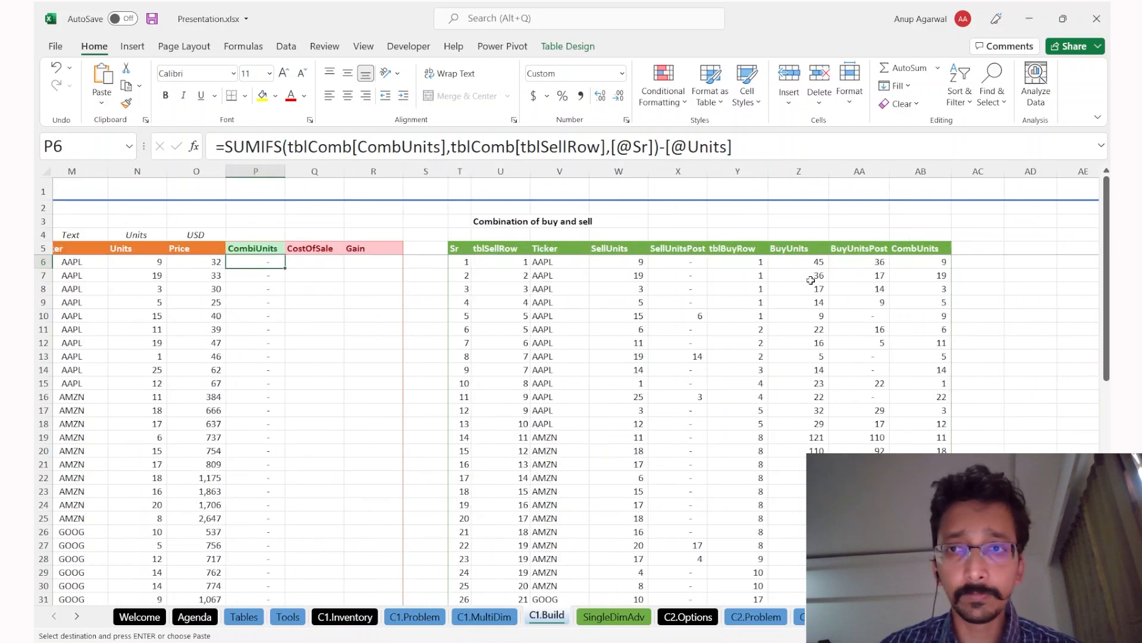
{"action": "scroll", "coordinate": [281, 326], "scroll_direction": "left", "scroll_amount": 2}
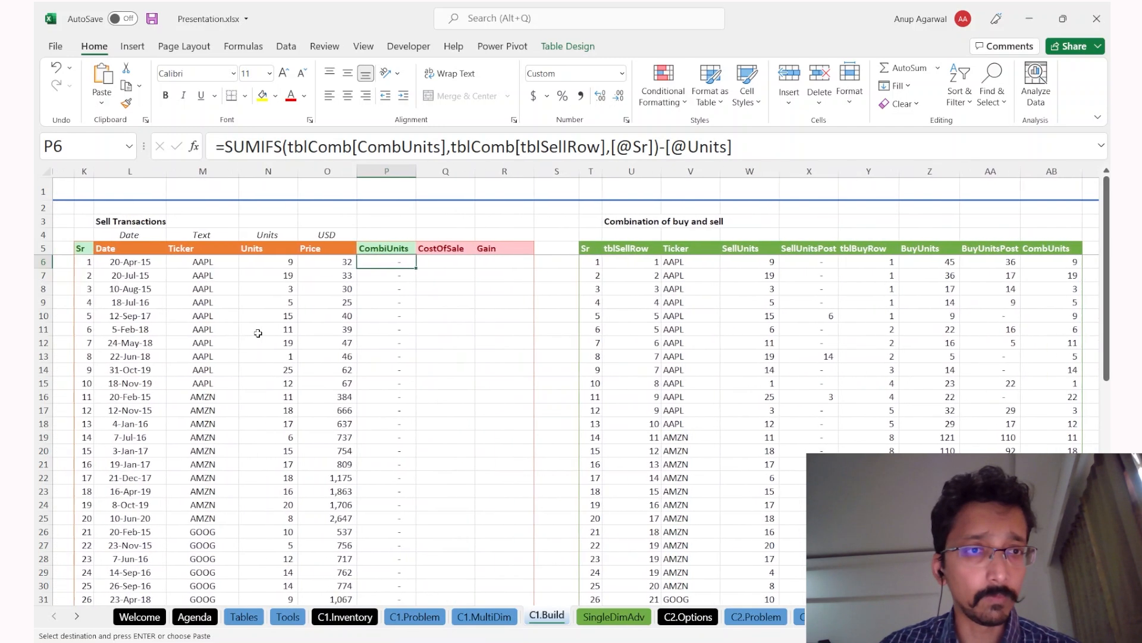
{"action": "left_click", "coordinate": [196, 289]}
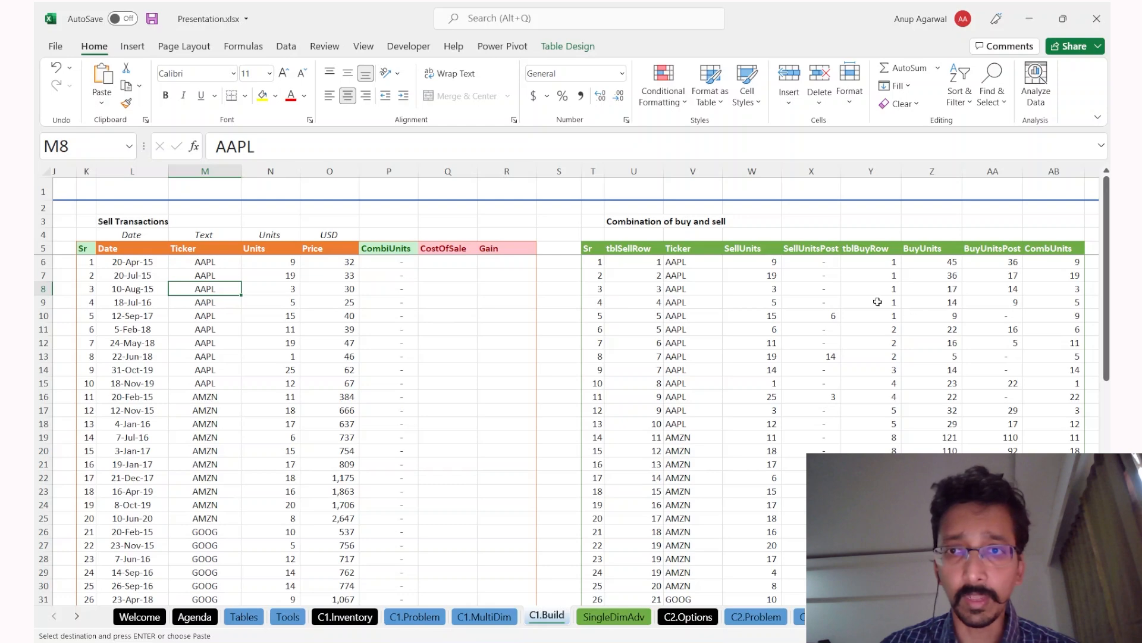
{"action": "left_click", "coordinate": [461, 273]}
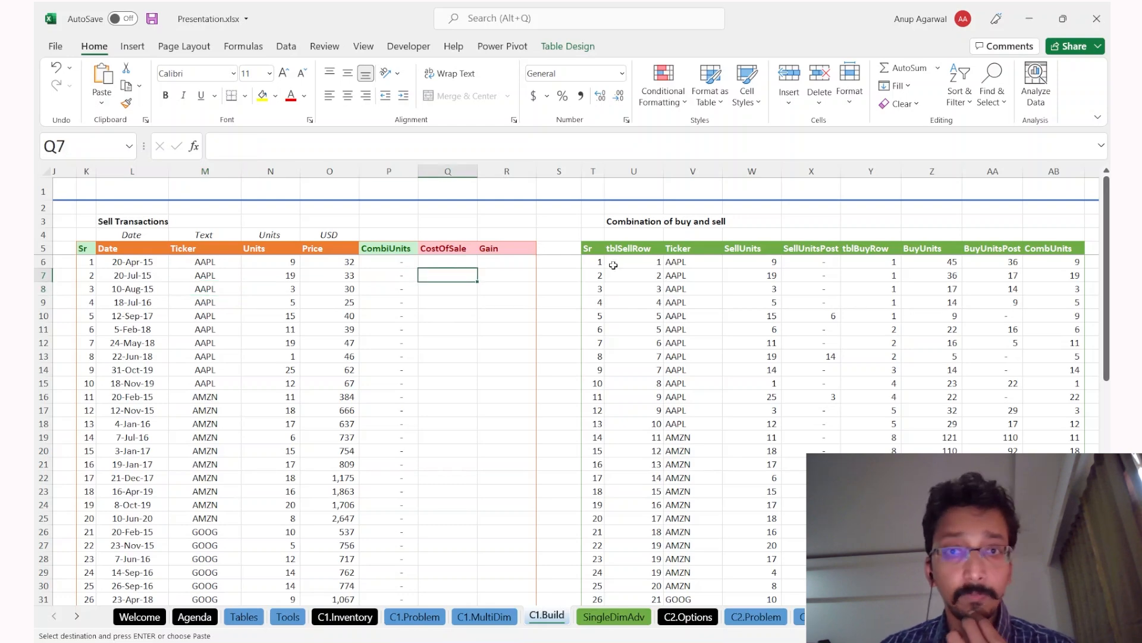
{"action": "scroll", "coordinate": [912, 304], "scroll_direction": "right", "scroll_amount": 3}
{"action": "left_click", "coordinate": [827, 274]}
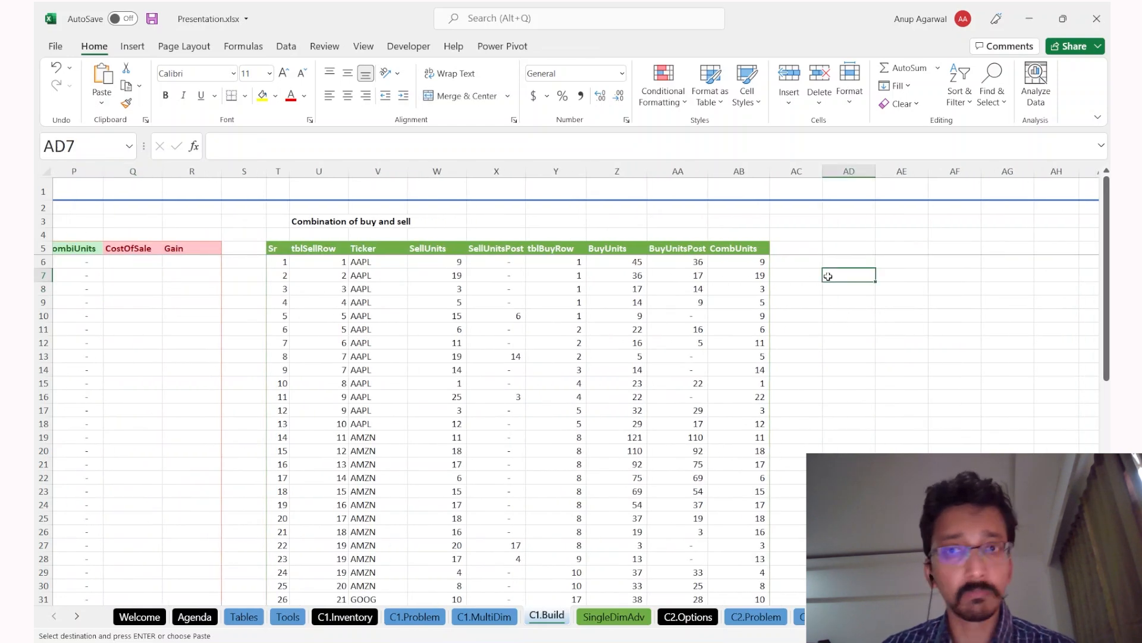
{"action": "key", "text": "Left"}
{"action": "key", "text": "Up"}
{"action": "key", "text": "Up"}
{"action": "key", "text": "Return"}
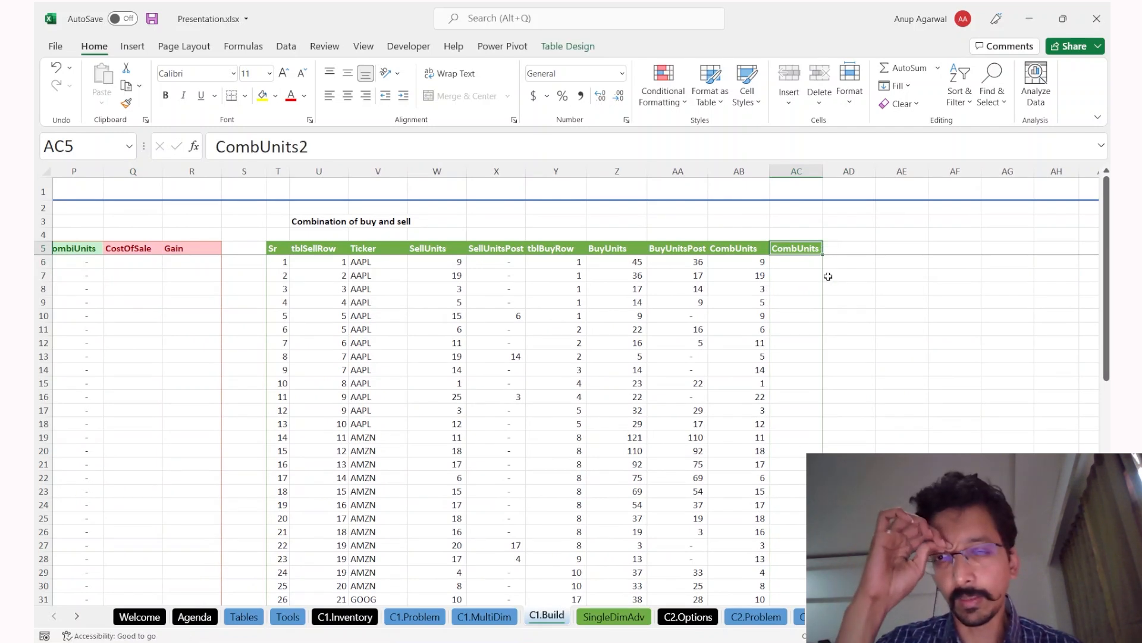
{"action": "key", "text": "ctrl+z"}
{"action": "key", "text": "ctrl+z"}
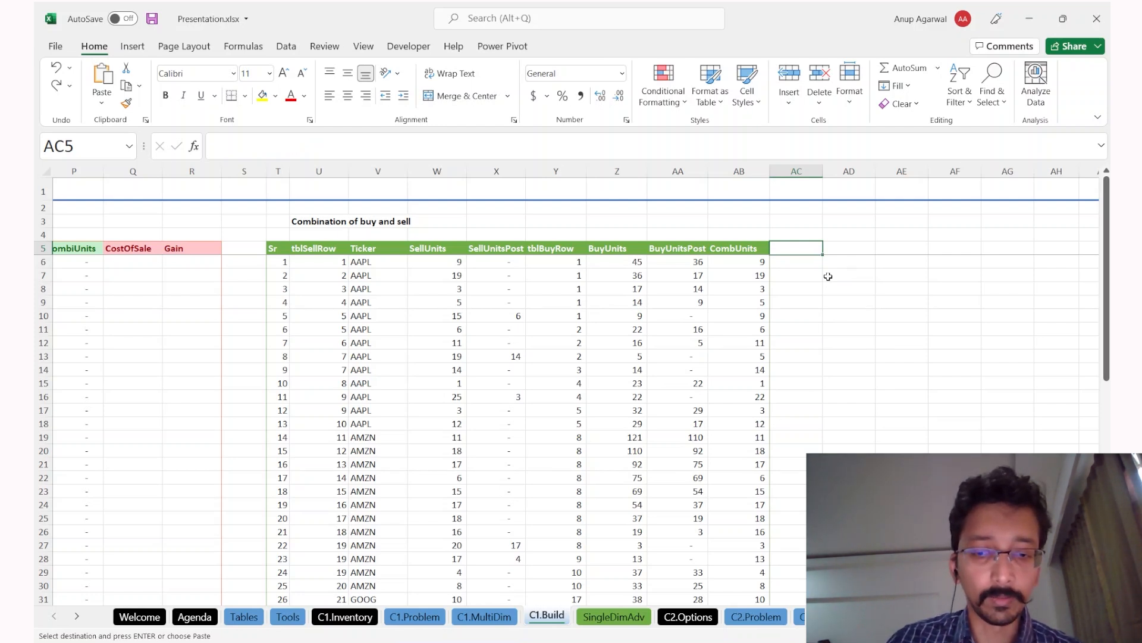
{"action": "type", "text": "CostPU"}
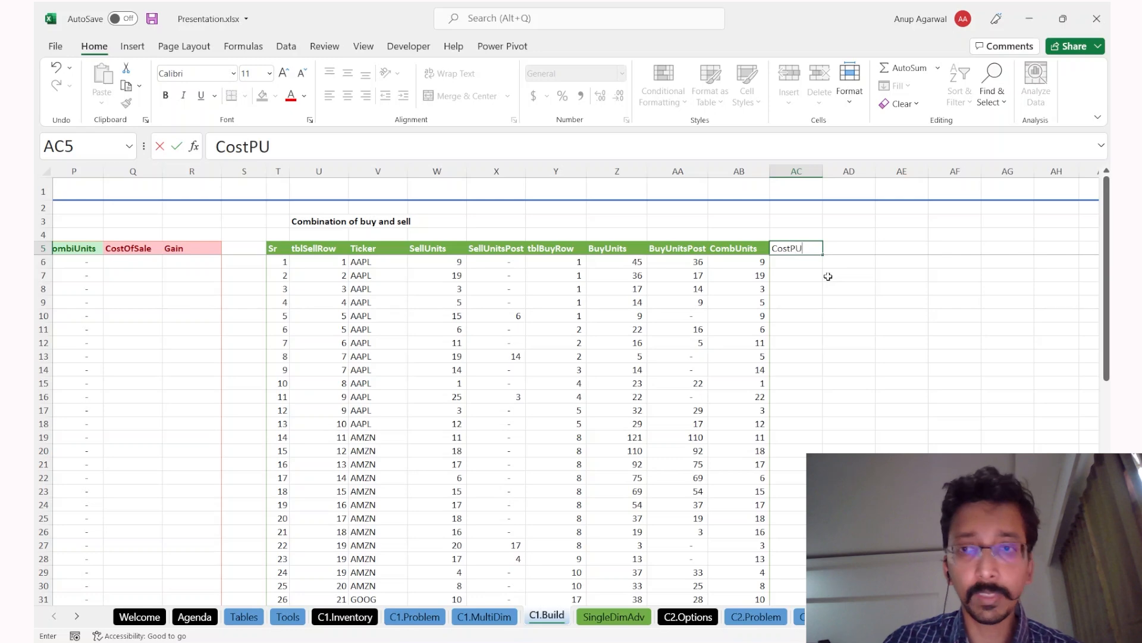
{"action": "key", "text": "Return"}
{"action": "type", "text": "=inde"}
{"action": "key", "text": "Tab"}
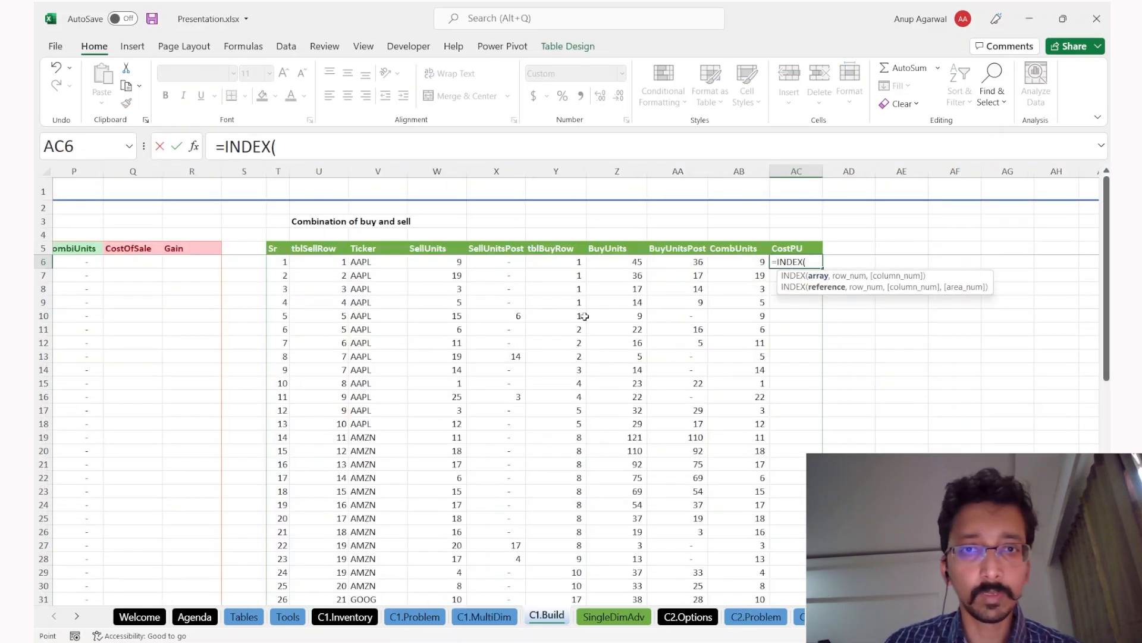
{"action": "scroll", "coordinate": [833, 331], "scroll_direction": "left", "scroll_amount": 5}
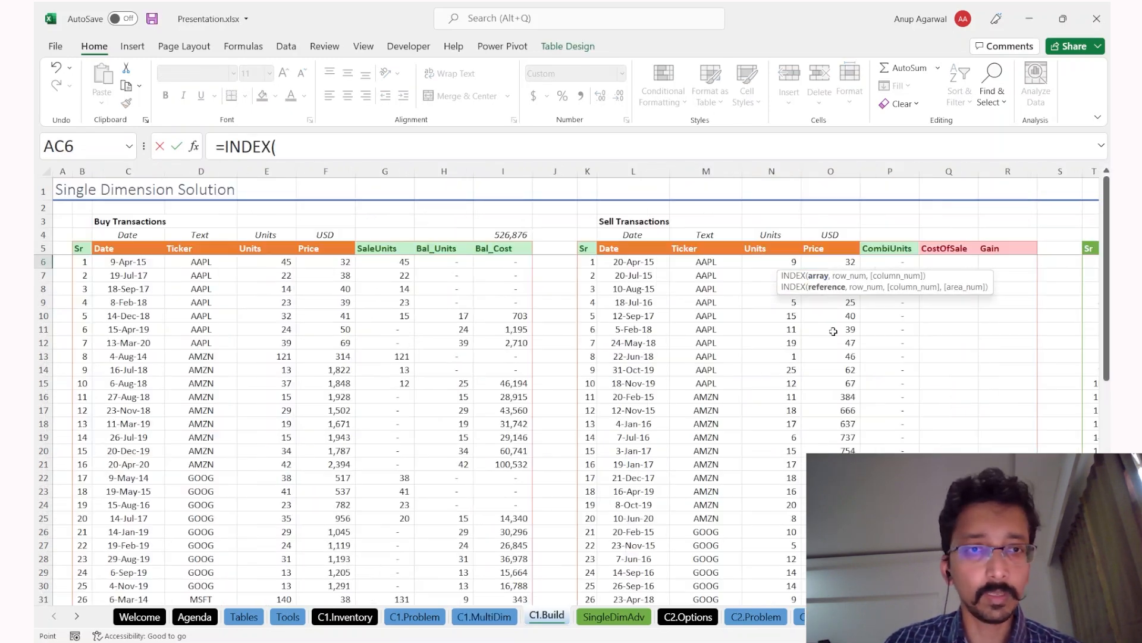
{"action": "left_click", "coordinate": [355, 301]}
{"action": "key", "text": "ctrl+space"}
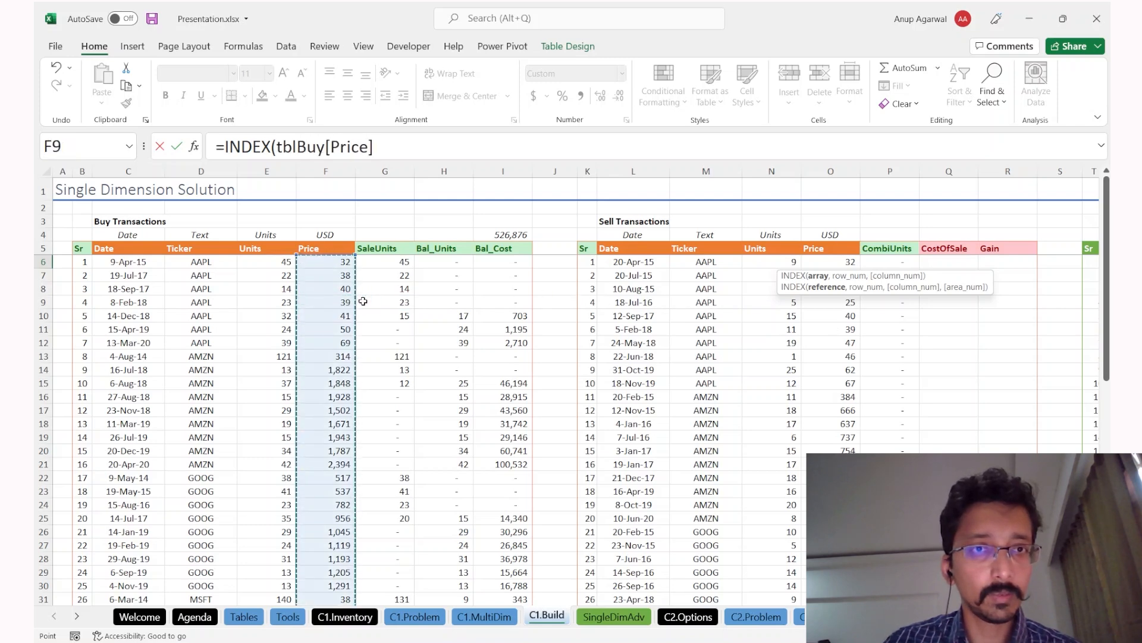
{"action": "type", "text": ","}
{"action": "key", "text": "Left"}
{"action": "key", "text": "Left"}
{"action": "key", "text": "Left"}
{"action": "key", "text": "Left"}
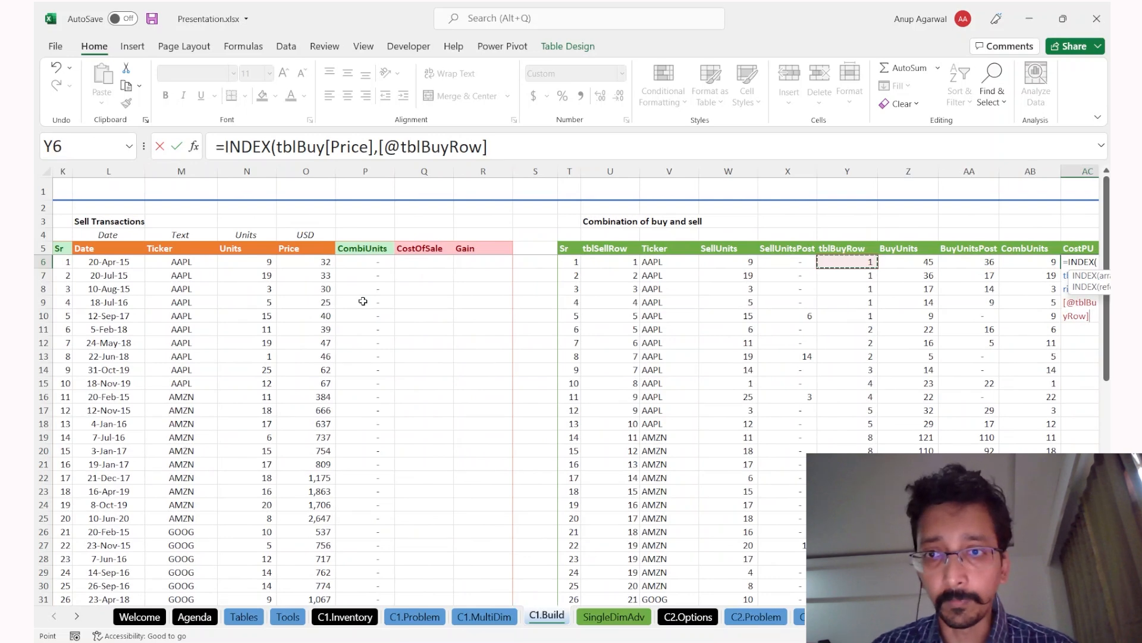
{"action": "key", "text": "Return"}
Step: Move to the header cell of the empty column beside CostPU
{"action": "key", "text": "Right"}
{"action": "key", "text": "Right"}
{"action": "key", "text": "Up"}
{"action": "key", "text": "Up"}
{"action": "key", "text": "Left"}
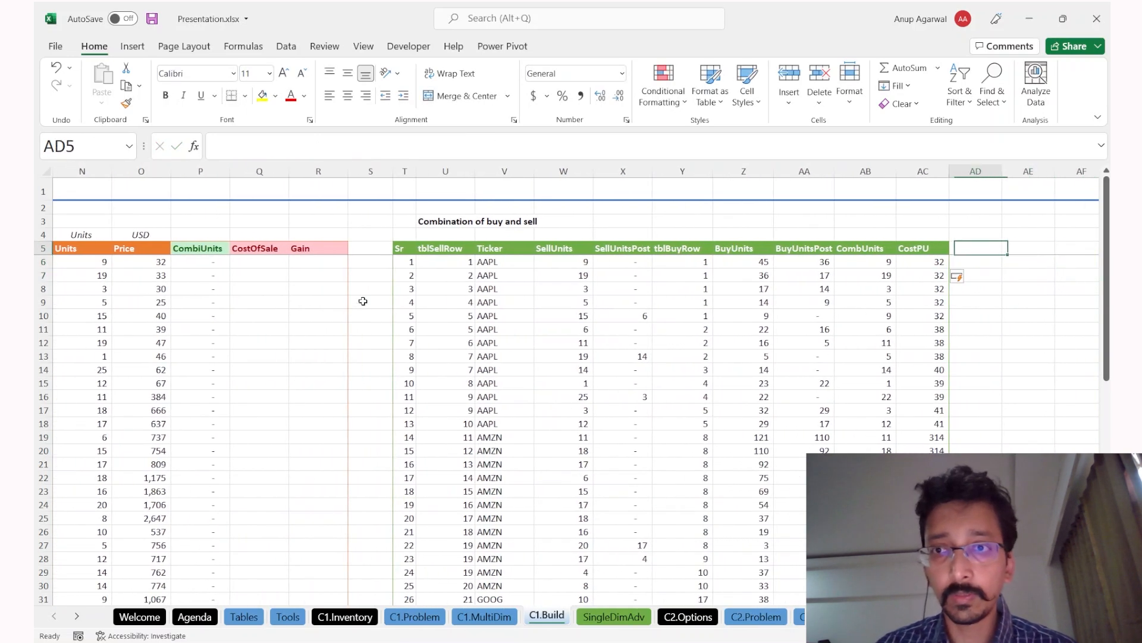
{"action": "key", "text": "Left"}
{"action": "key", "text": "Right"}
Step: Extend the combination table with a new column headed Cost
{"action": "key", "text": "ctrl+r"}
{"action": "key", "text": "BackSpace"}
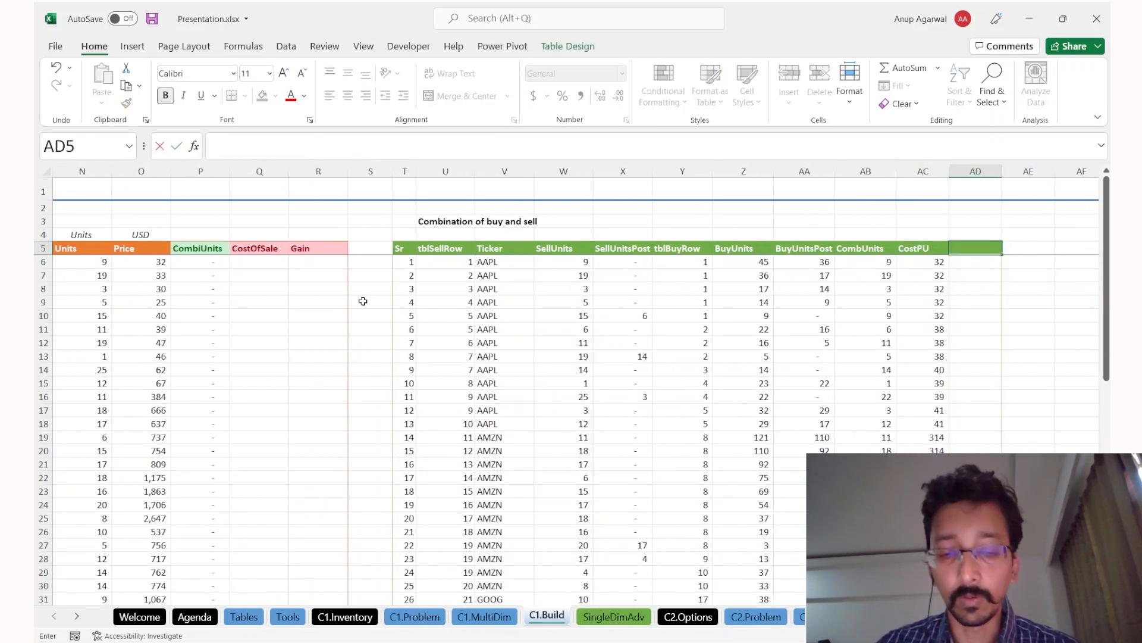
{"action": "key", "text": "Escape"}
{"action": "key", "text": "ctrl+z"}
{"action": "key", "text": "ctrl+z"}
{"action": "key", "text": "ctrl+r"}
{"action": "key", "text": "F2"}
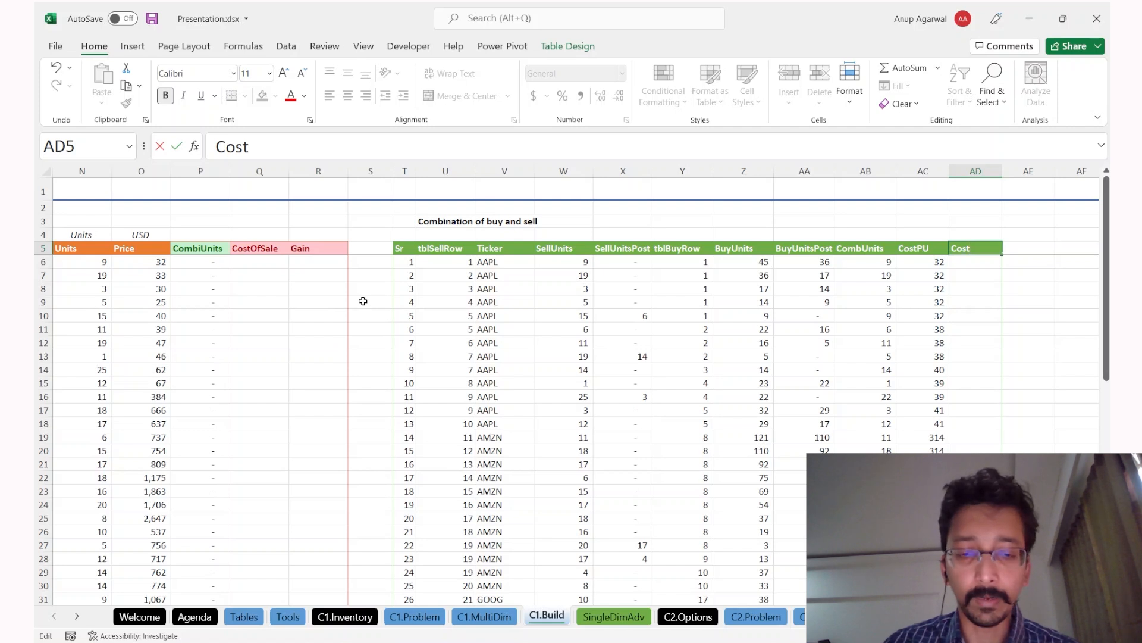
{"action": "key", "text": "Return"}
{"action": "type", "text": "="}
{"action": "key", "text": "Left"}
{"action": "key", "text": "Left"}
{"action": "key", "text": "Left"}
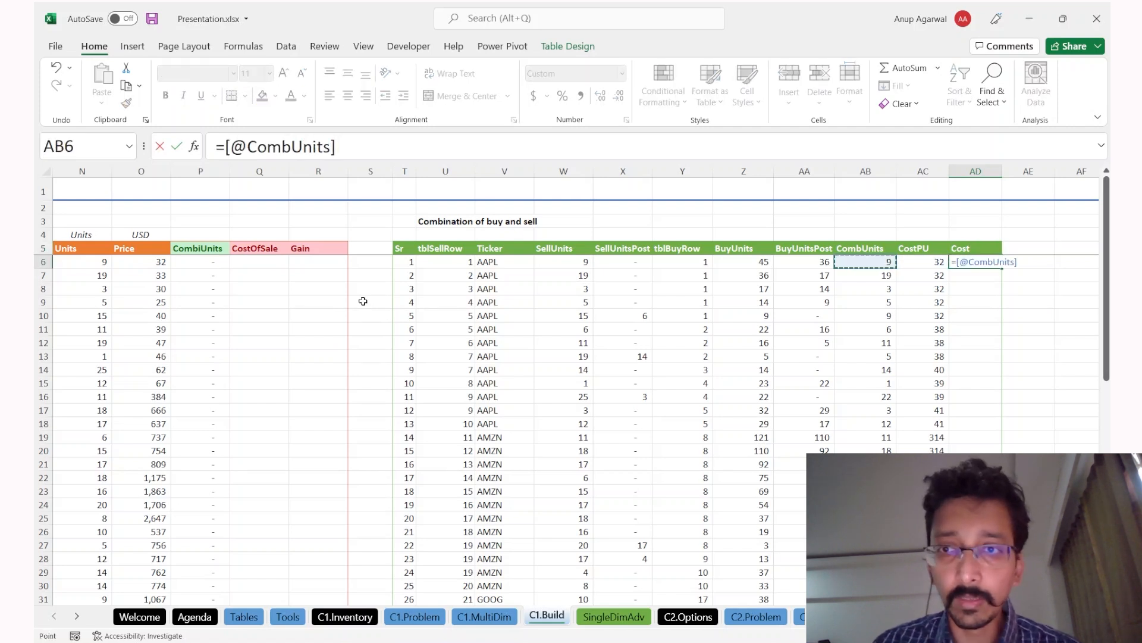
{"action": "key", "text": "Right"}
{"action": "key", "text": "Right"}
{"action": "type", "text": "*"}
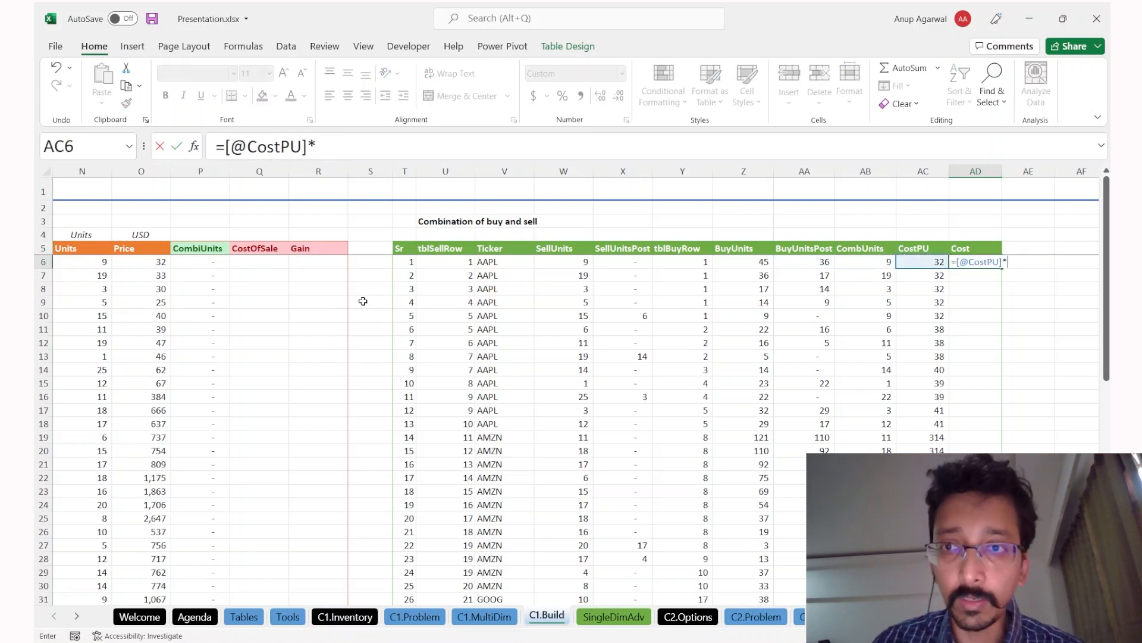
{"action": "key", "text": "Left"}
{"action": "key", "text": "Left"}
{"action": "key", "text": "Return"}
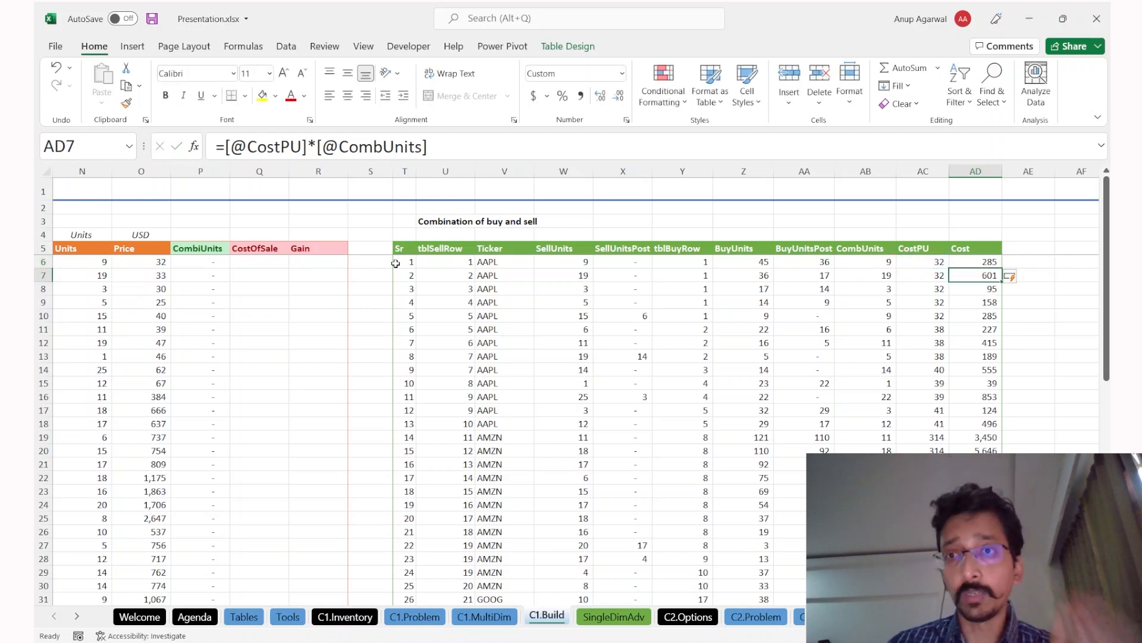
Step: Review the CombUnits, CostPU and Cost formulas, then go to the first CostOfSale cell
{"action": "left_click", "coordinate": [879, 262]}
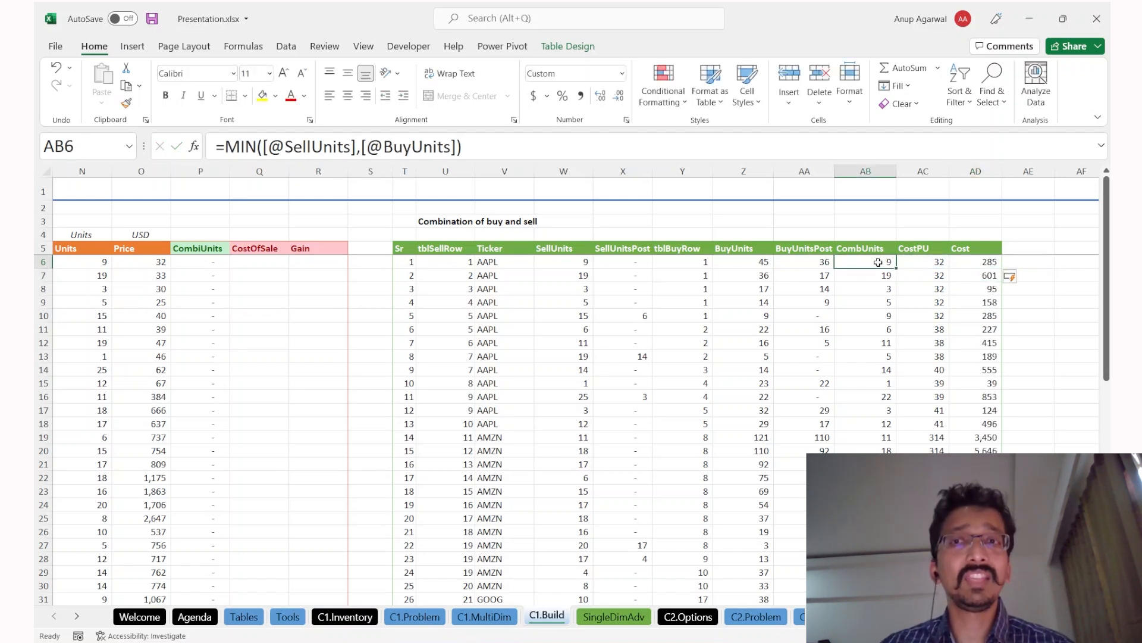
{"action": "left_click", "coordinate": [926, 263]}
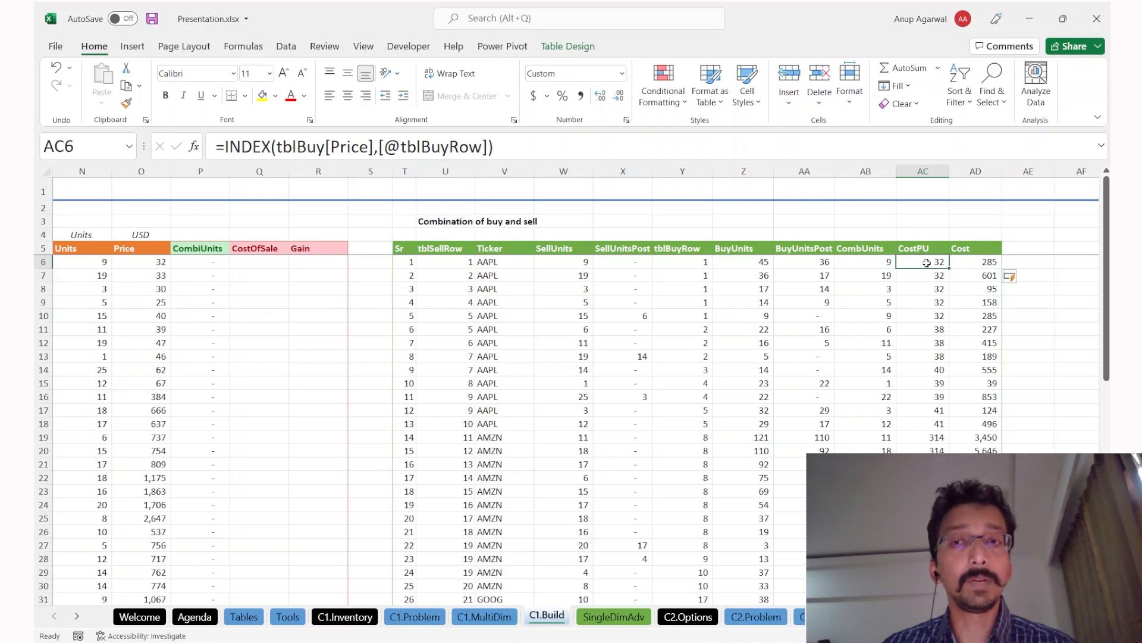
{"action": "left_click", "coordinate": [989, 262]}
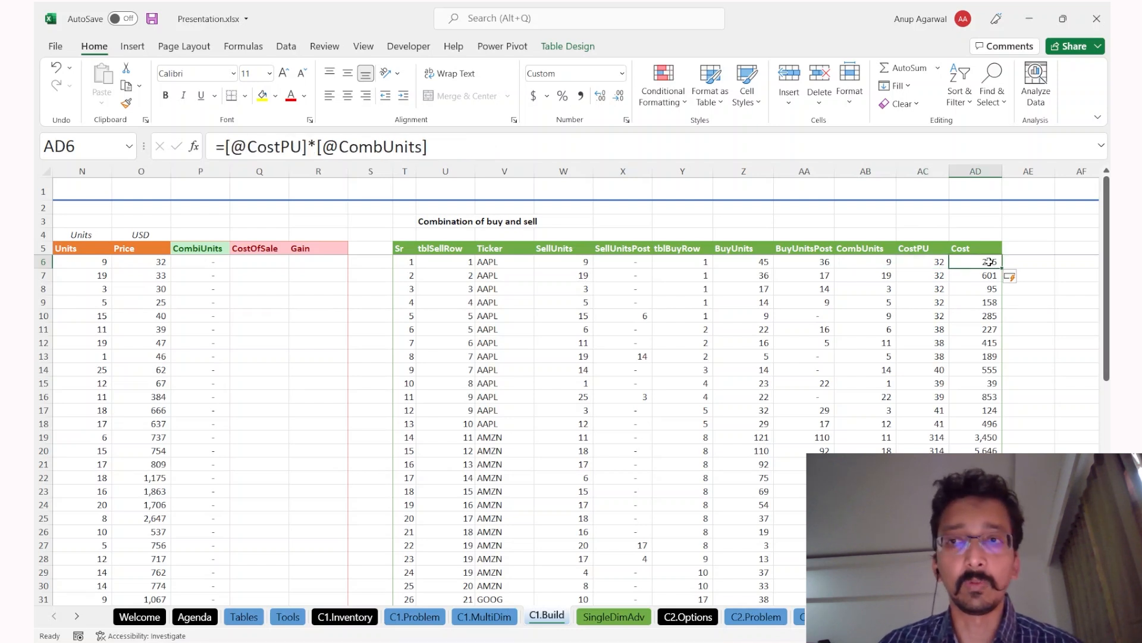
{"action": "left_click", "coordinate": [254, 260]}
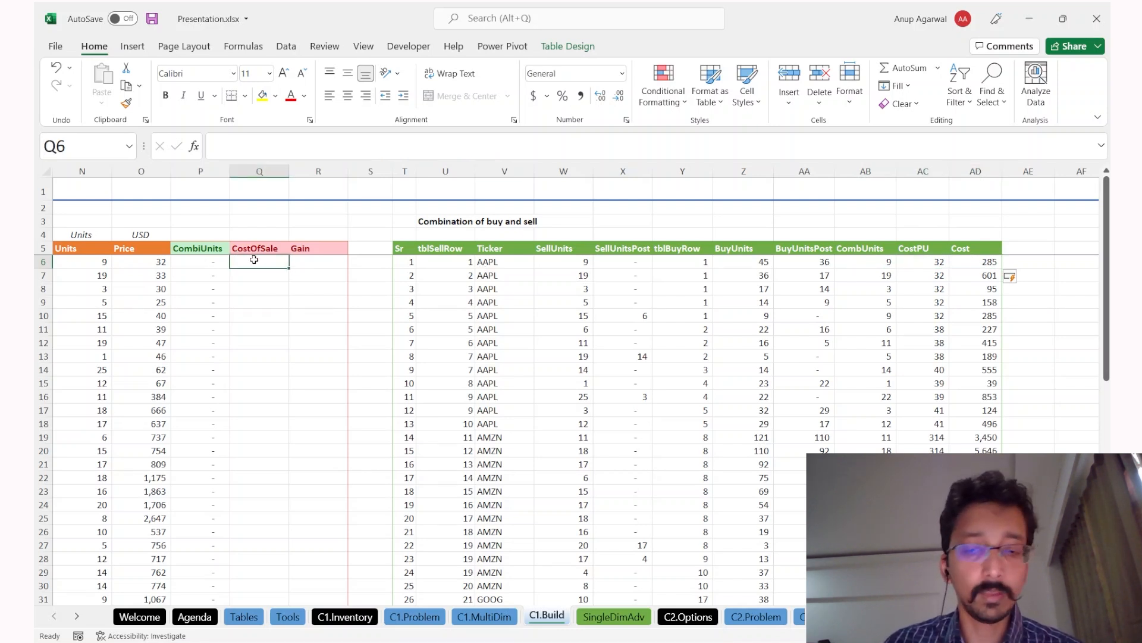
{"action": "type", "text": "=sumifs"}
{"action": "key", "text": "Tab"}
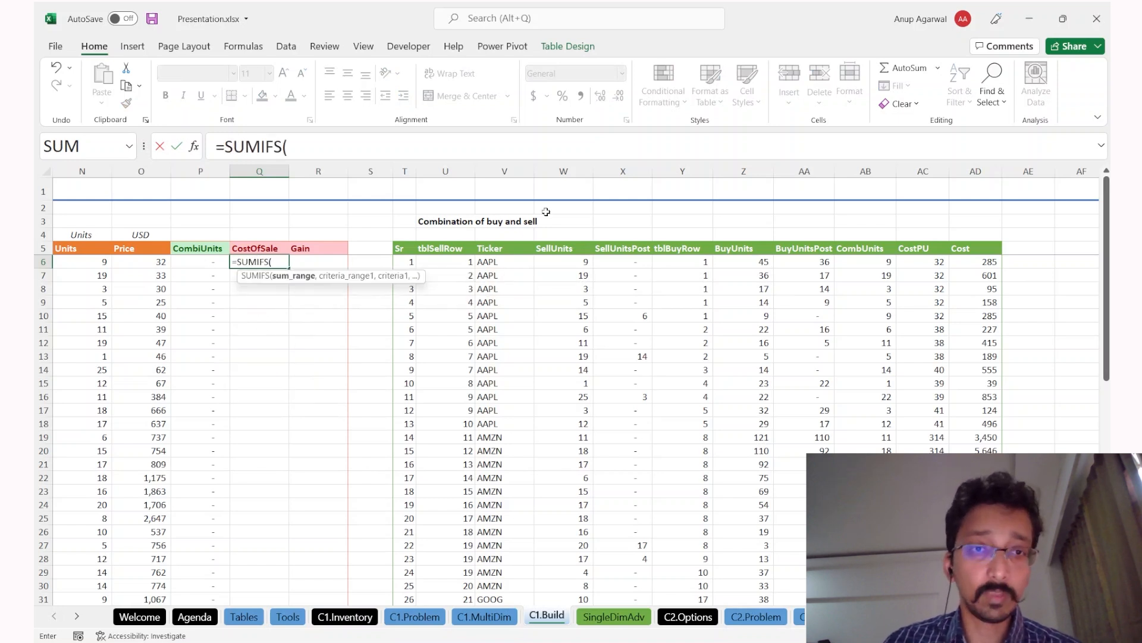
{"action": "left_click", "coordinate": [974, 275]}
{"action": "key", "text": "ctrl+space"}
{"action": "type", "text": ","}
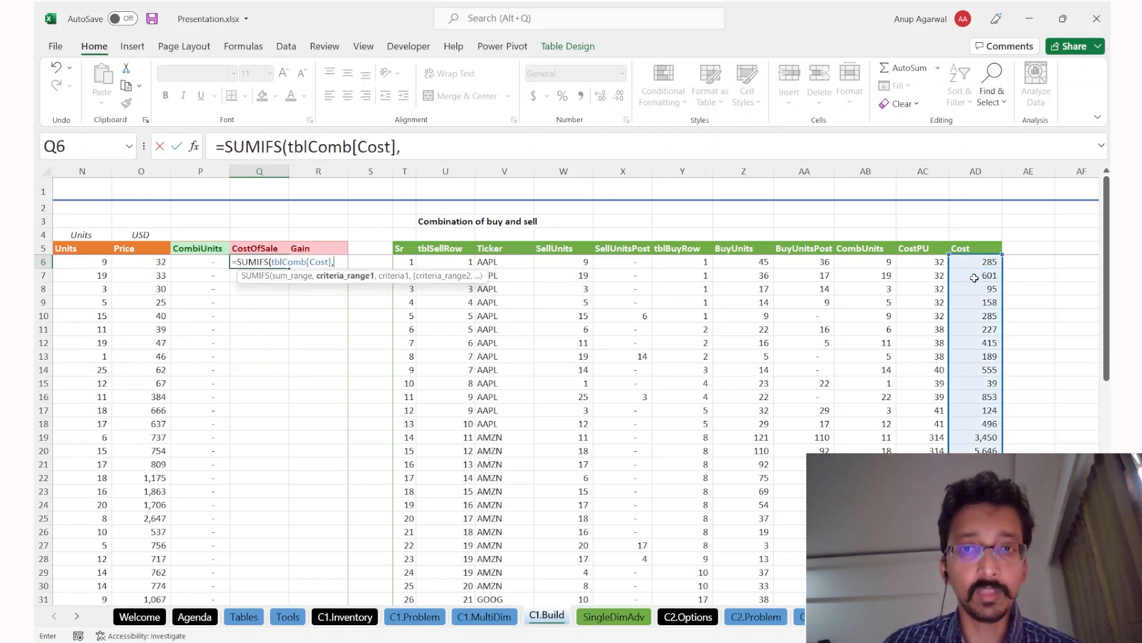
{"action": "left_click", "coordinate": [447, 328]}
{"action": "key", "text": "ctrl+space"}
{"action": "type", "text": ","}
{"action": "key", "text": "ctrl+Left"}
{"action": "key", "text": "ctrl+Left"}
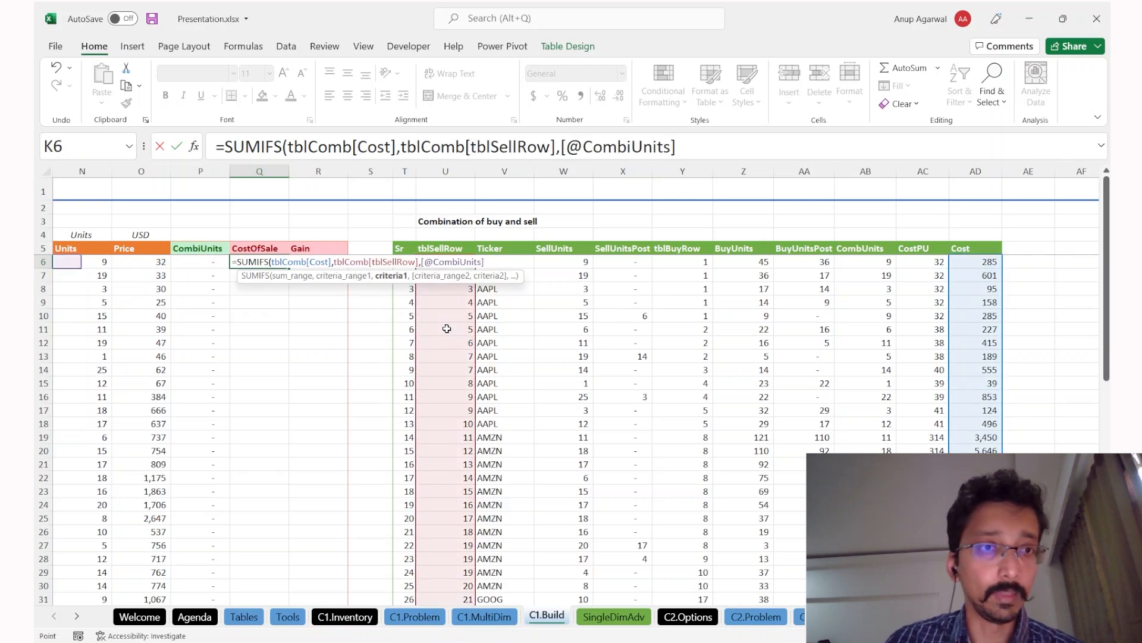
{"action": "key", "text": "ctrl+Left"}
{"action": "key", "text": "ctrl+Right"}
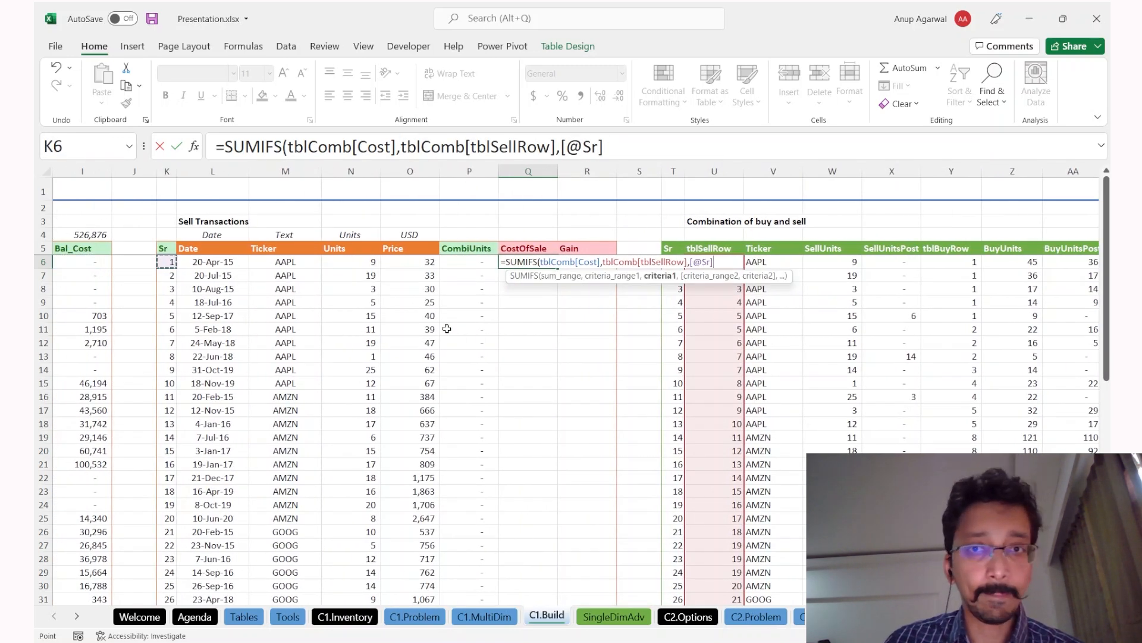
{"action": "key", "text": "Return"}
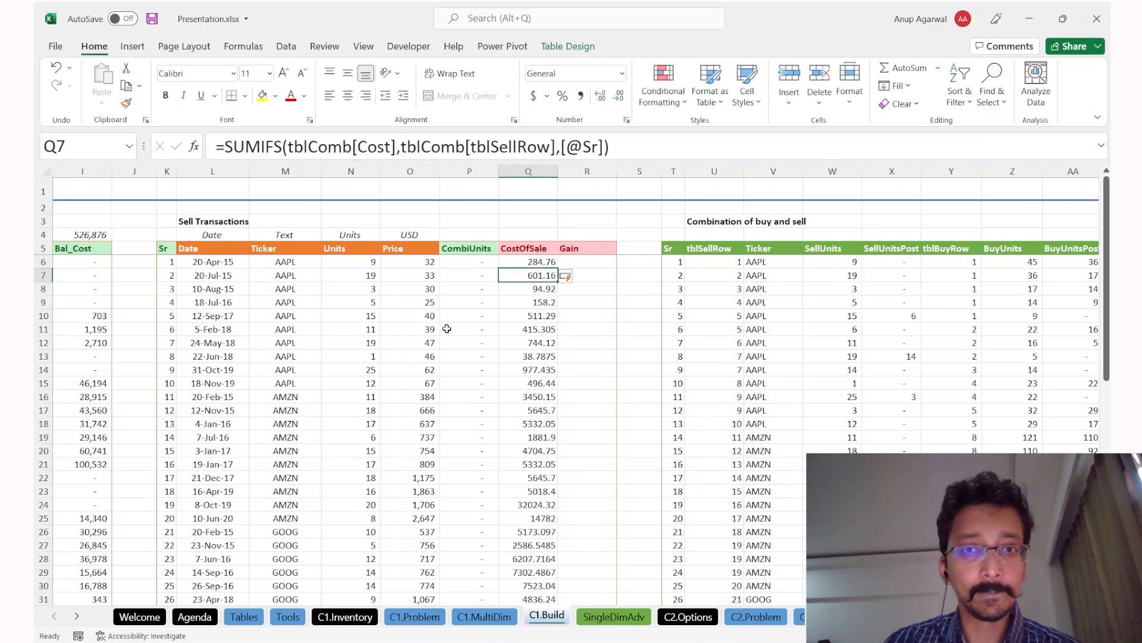
Step: Start a Units × Price Gain formula in R6, then abandon it
{"action": "key", "text": "Up"}
{"action": "key", "text": "Right"}
{"action": "type", "text": "="}
{"action": "key", "text": "Left"}
{"action": "key", "text": "Left"}
{"action": "key", "text": "Left"}
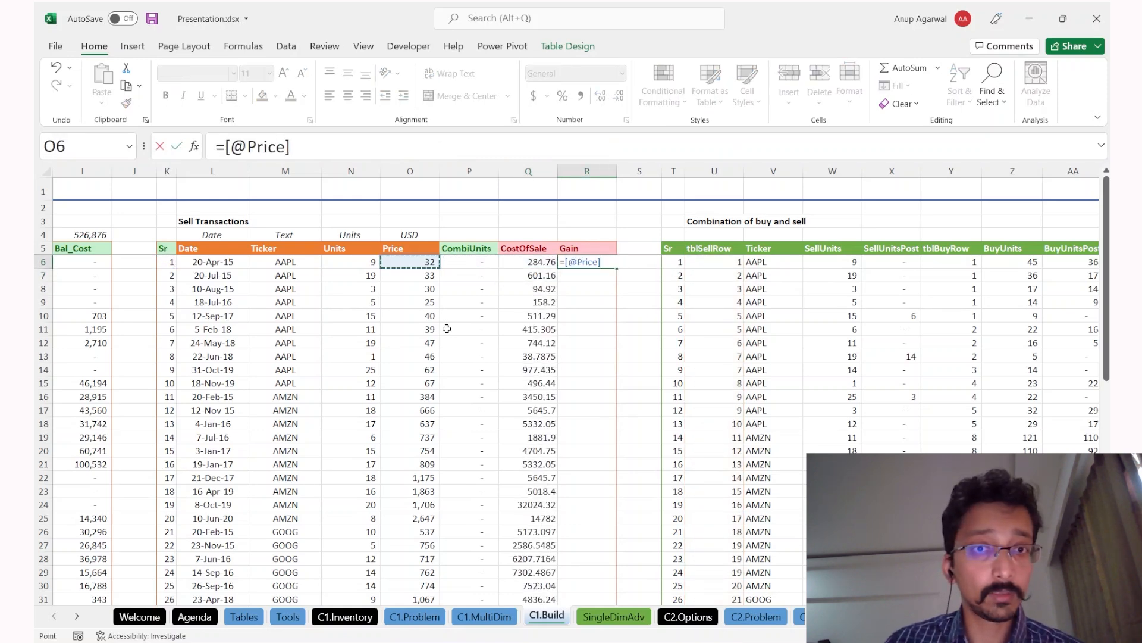
{"action": "key", "text": "Left"}
{"action": "type", "text": "*"}
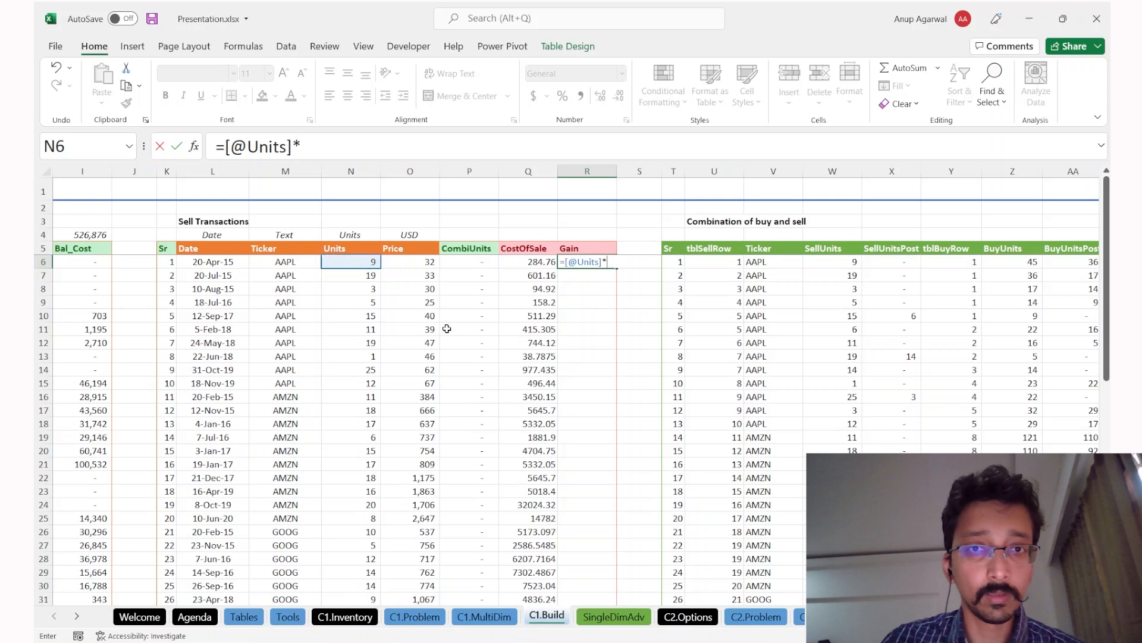
{"action": "key", "text": "Left"}
{"action": "key", "text": "Left"}
{"action": "key", "text": "Left"}
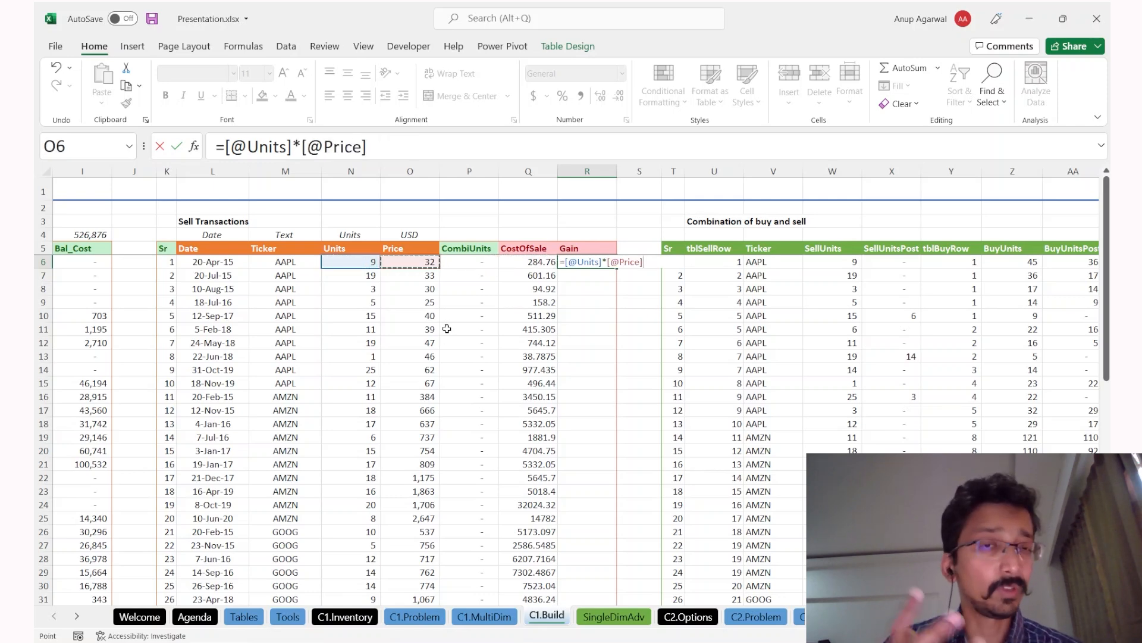
{"action": "key", "text": "Escape"}
Step: Insert a new table column before the CostOfSale column
{"action": "key", "text": "Up"}
{"action": "key", "text": "Left"}
{"action": "key", "text": "Left"}
{"action": "key", "text": "Up"}
{"action": "key", "text": "Right"}
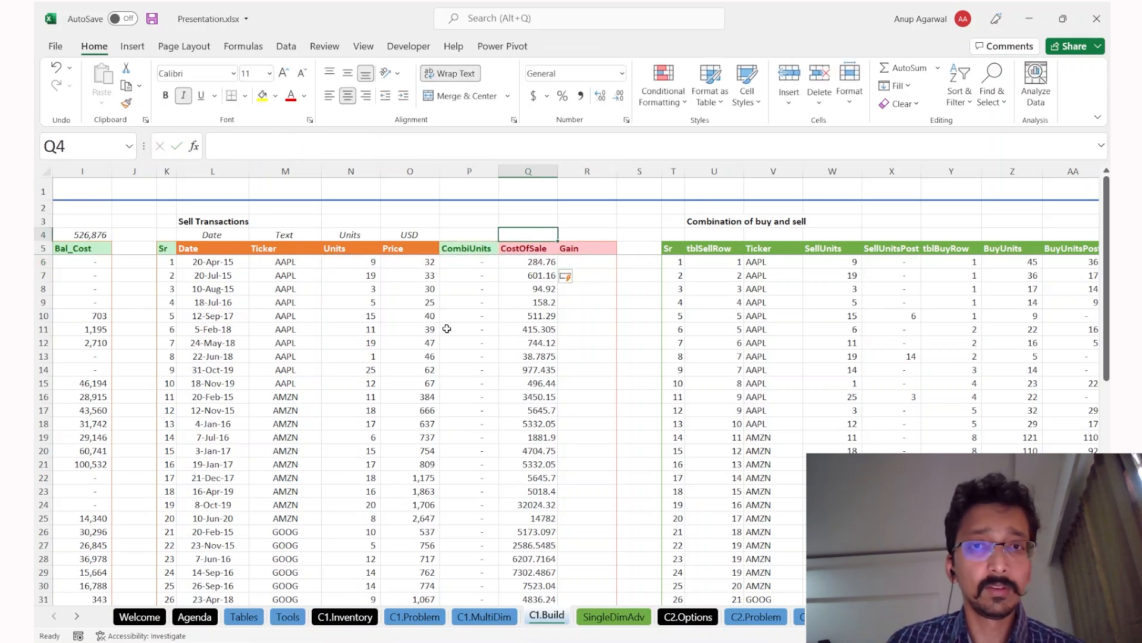
{"action": "key", "text": "ctrl+space"}
{"action": "key", "text": "ctrl+shift+plus"}
Step: Name the new column header 'SaleValue'
{"action": "type", "text": "Cal"}
{"action": "key", "text": "Escape"}
{"action": "type", "text": "SaleV"}
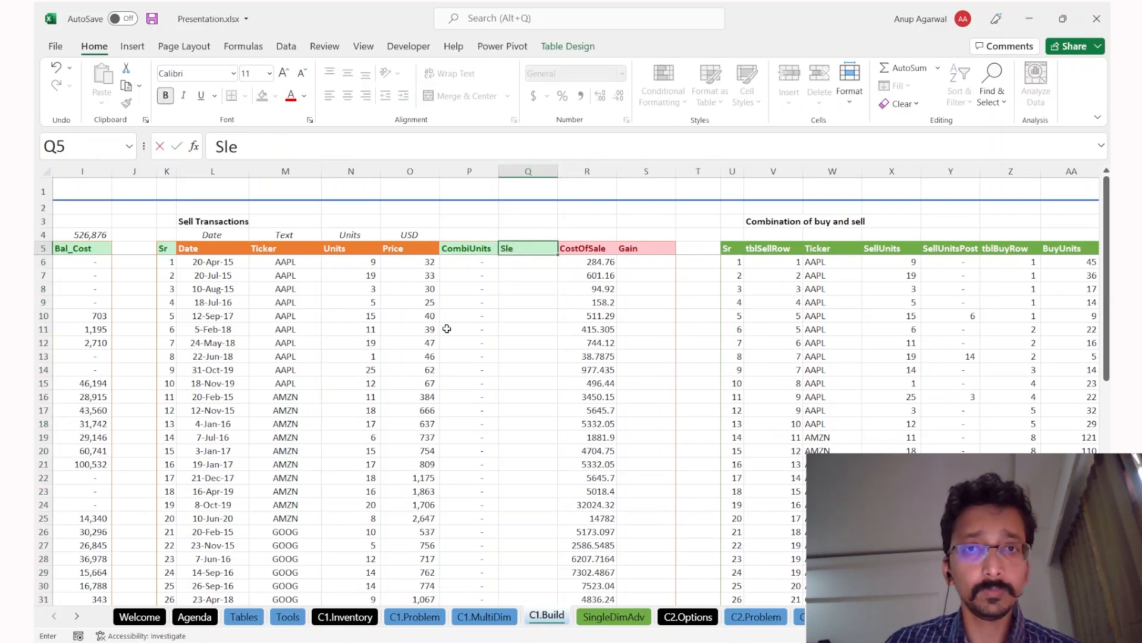
{"action": "type", "text": "alue"}
{"action": "key", "text": "Return"}
Step: Fill SaleValue with a Units × Price formula for every sale
{"action": "type", "text": "="}
{"action": "key", "text": "Left"}
{"action": "key", "text": "Left"}
{"action": "key", "text": "Left"}
{"action": "type", "text": "*"}
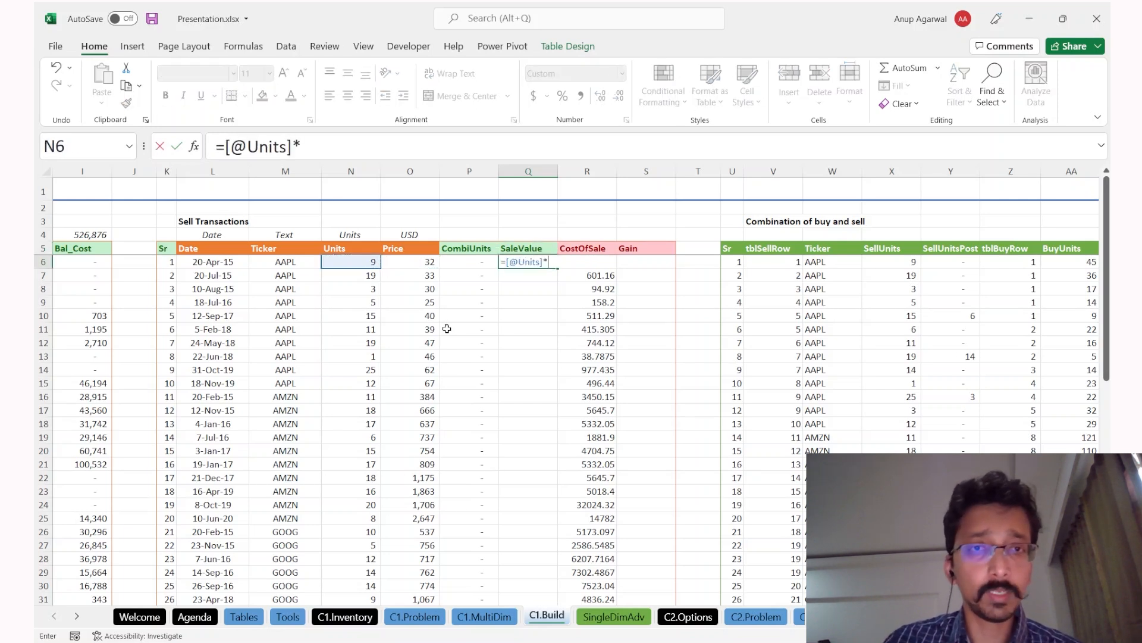
{"action": "key", "text": "Left"}
{"action": "key", "text": "Left"}
{"action": "key", "text": "Return"}
{"action": "key", "text": "Up"}
{"action": "key", "text": "Right"}
{"action": "key", "text": "Left"}
{"action": "key", "text": "Left"}
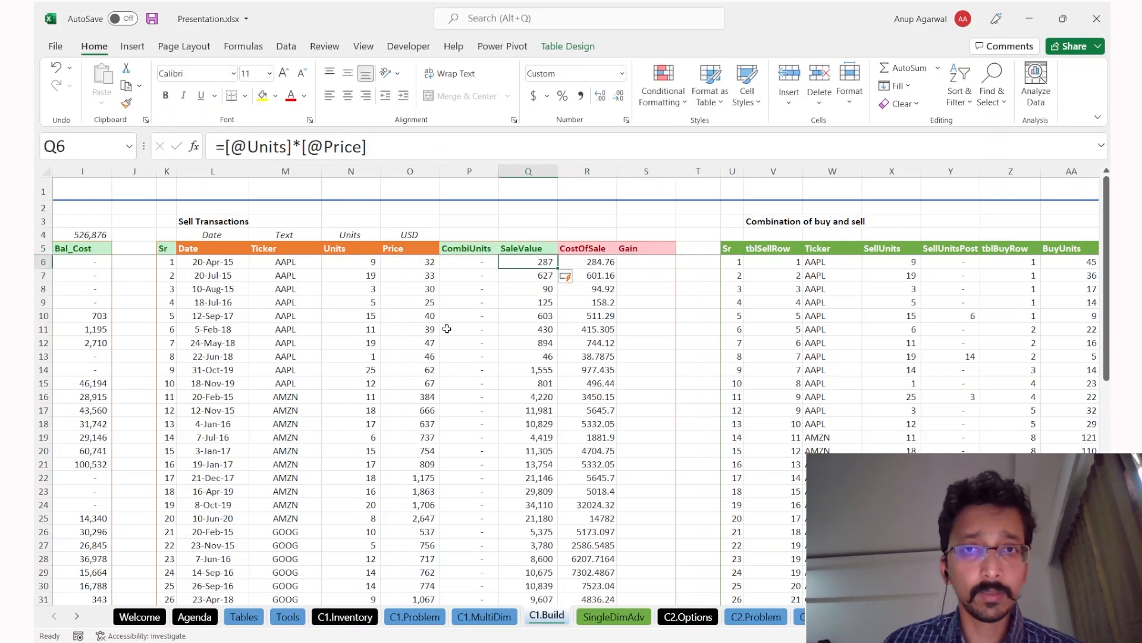
Step: Format the SaleValue and CostOfSale columns with thousands separators and no decimals
{"action": "left_click", "coordinate": [582, 98]}
{"action": "left_click", "coordinate": [616, 100]}
{"action": "left_click", "coordinate": [616, 100]}
{"action": "key", "text": "ctrl+shift+Down"}
{"action": "left_click", "coordinate": [579, 98]}
{"action": "left_click", "coordinate": [618, 101]}
{"action": "left_click", "coordinate": [617, 101]}
Step: Fill Gain with SaleValue minus CostOfSale for every sale
{"action": "key", "text": "Right"}
{"action": "key", "text": "ctrl+shift+Down"}
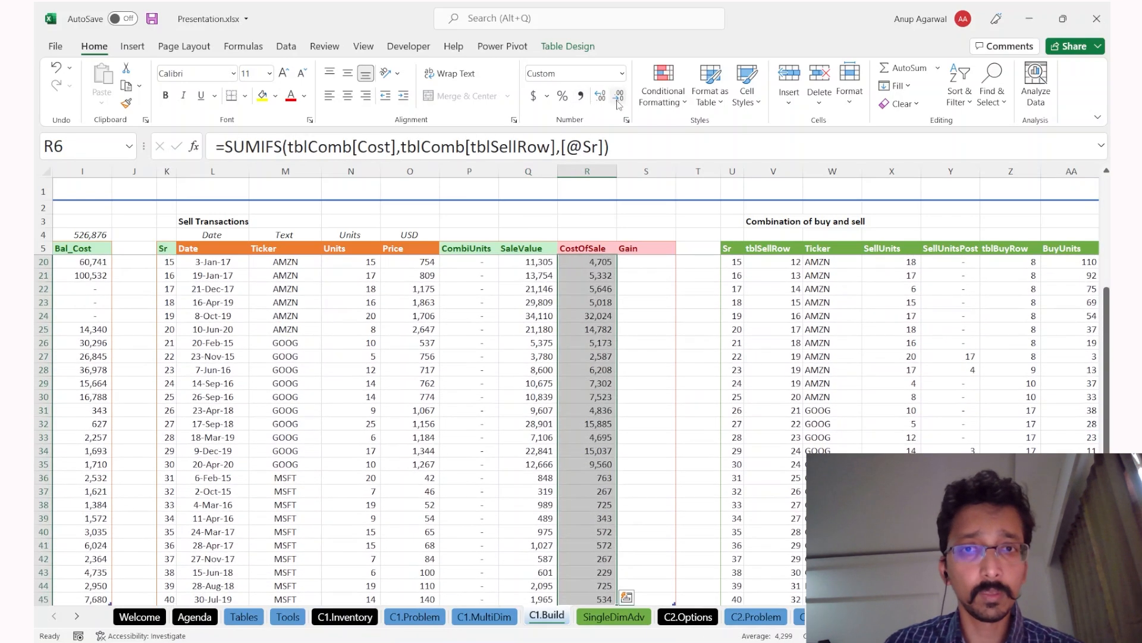
{"action": "key", "text": "Right"}
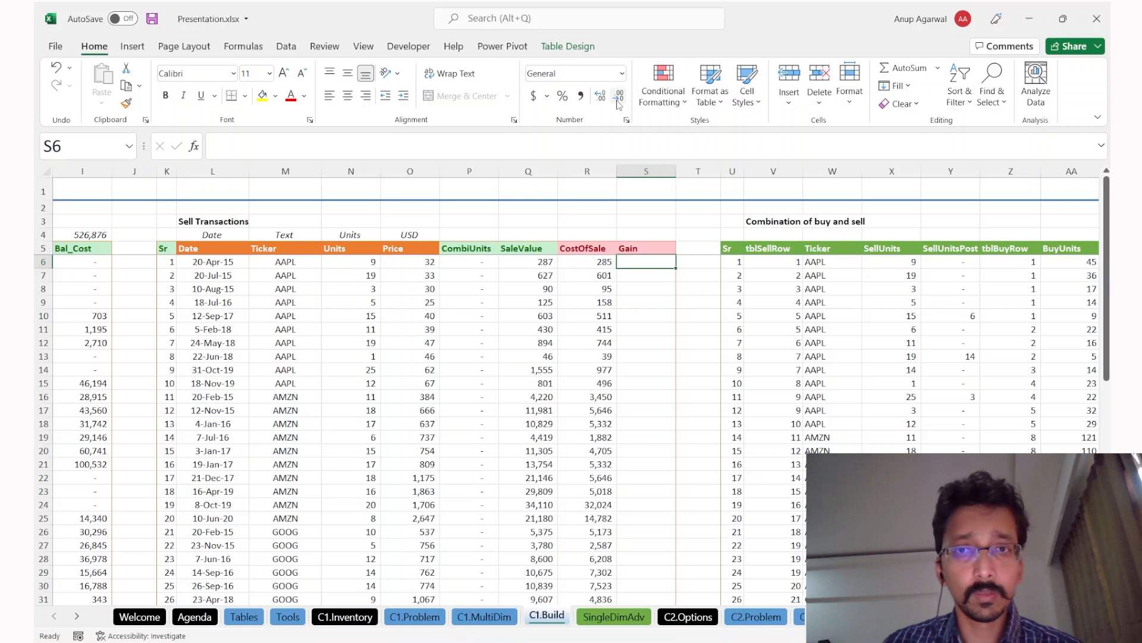
{"action": "key", "text": "Up"}
{"action": "key", "text": "Down"}
{"action": "key", "text": "Down"}
{"action": "key", "text": "Up"}
{"action": "type", "text": "="}
{"action": "key", "text": "Left"}
{"action": "key", "text": "Left"}
{"action": "type", "text": "-"}
{"action": "key", "text": "Left"}
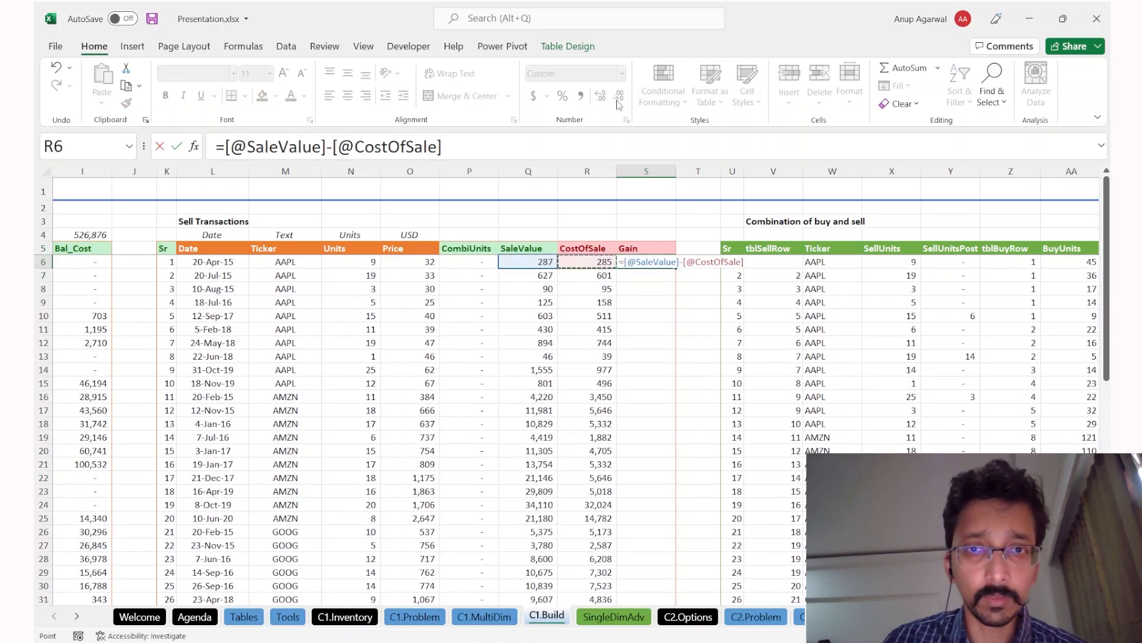
{"action": "key", "text": "Return"}
Step: Paste the green SaleValue header formatting onto the CostOfSale and Gain headers
{"action": "key", "text": "ctrl+Down"}
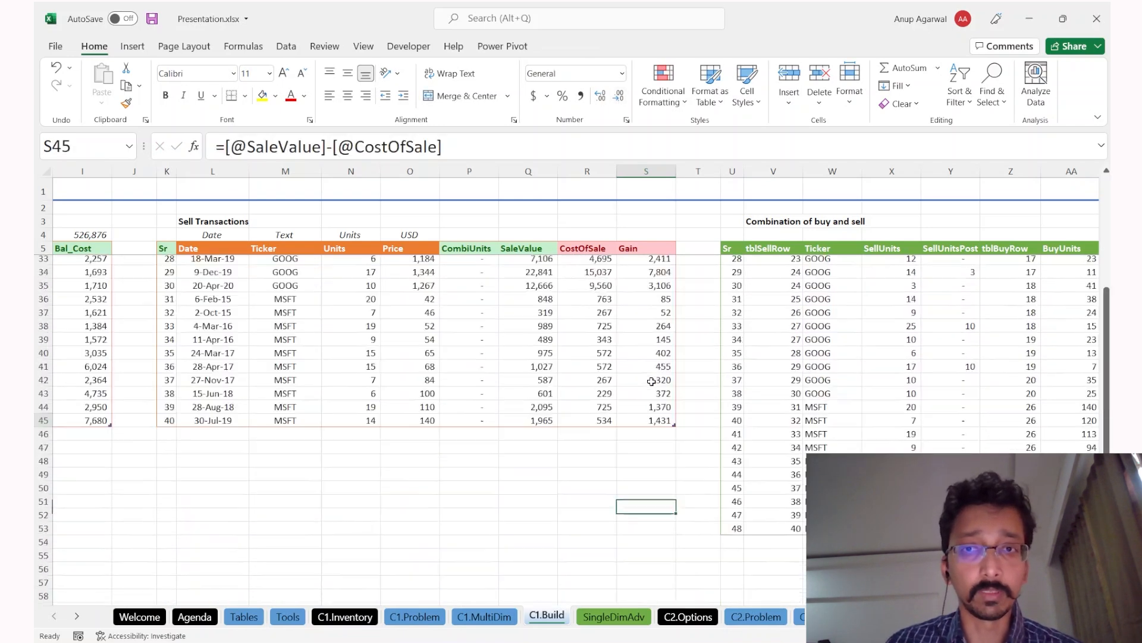
{"action": "left_click", "coordinate": [660, 395]}
{"action": "key", "text": "ctrl+Up"}
{"action": "key", "text": "Left"}
{"action": "key", "text": "Left"}
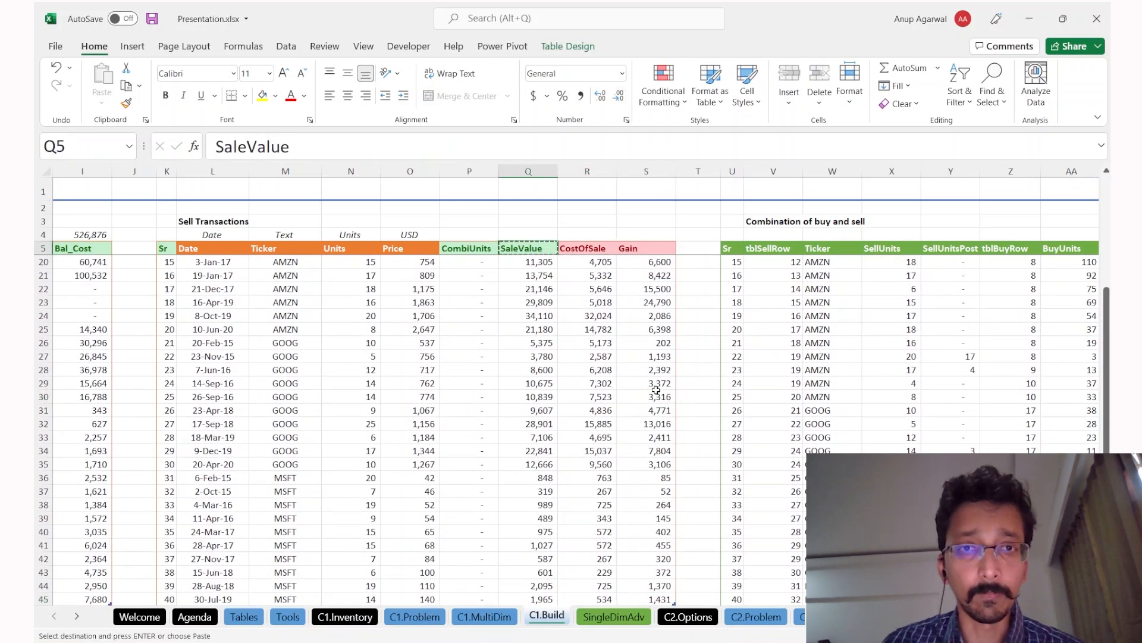
{"action": "key", "text": "ctrl+c"}
{"action": "key", "text": "shift+Right"}
{"action": "key", "text": "shift+Right"}
{"action": "key", "text": "ctrl+alt+v"}
{"action": "key", "text": "Return"}
{"action": "key", "text": "Down"}
Step: Check the Gain formula in row 32, then go to the C1.Problem sheet
{"action": "key", "text": "ctrl+Down"}
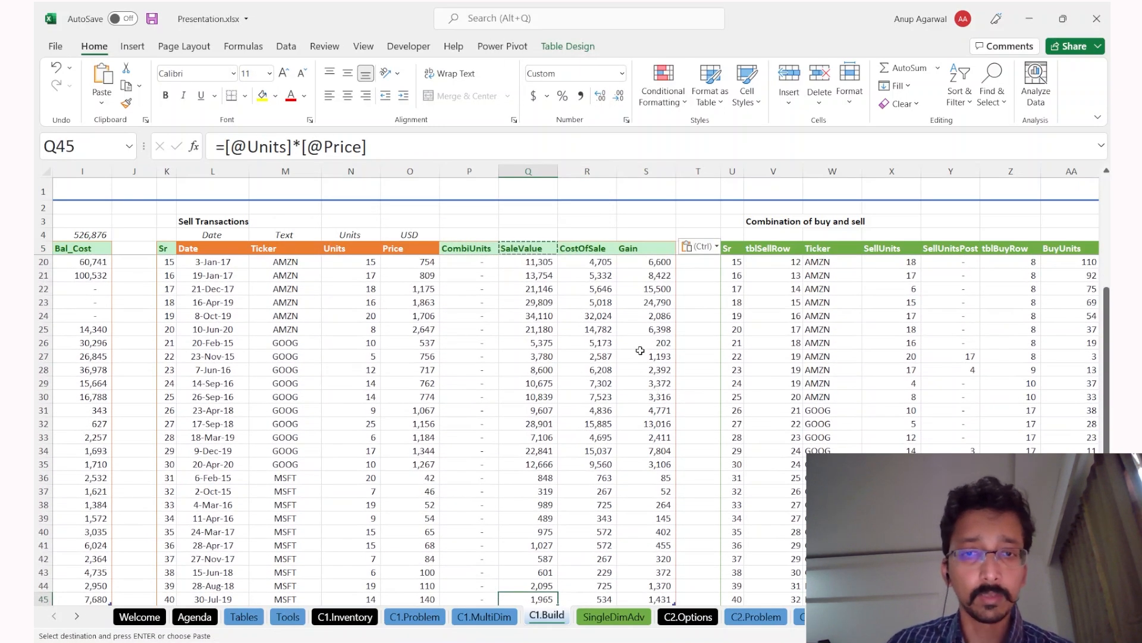
{"action": "scroll", "coordinate": [641, 351], "scroll_direction": "down", "scroll_amount": 1}
{"action": "left_click", "coordinate": [621, 379]}
{"action": "scroll", "coordinate": [622, 379], "scroll_direction": "up", "scroll_amount": 5}
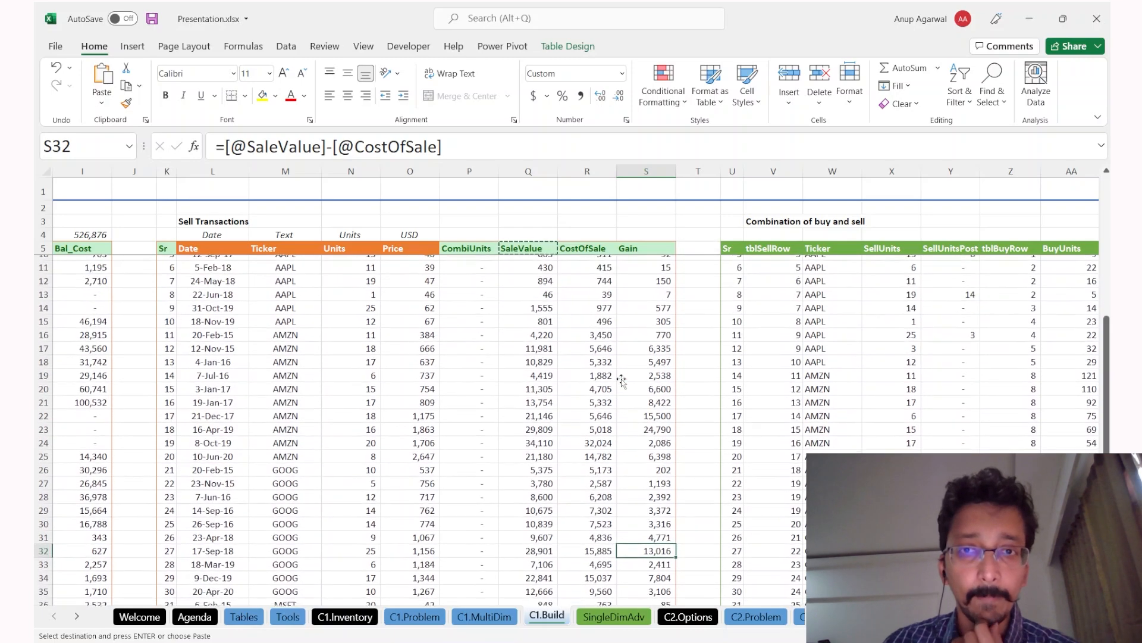
{"action": "key", "text": "Escape"}
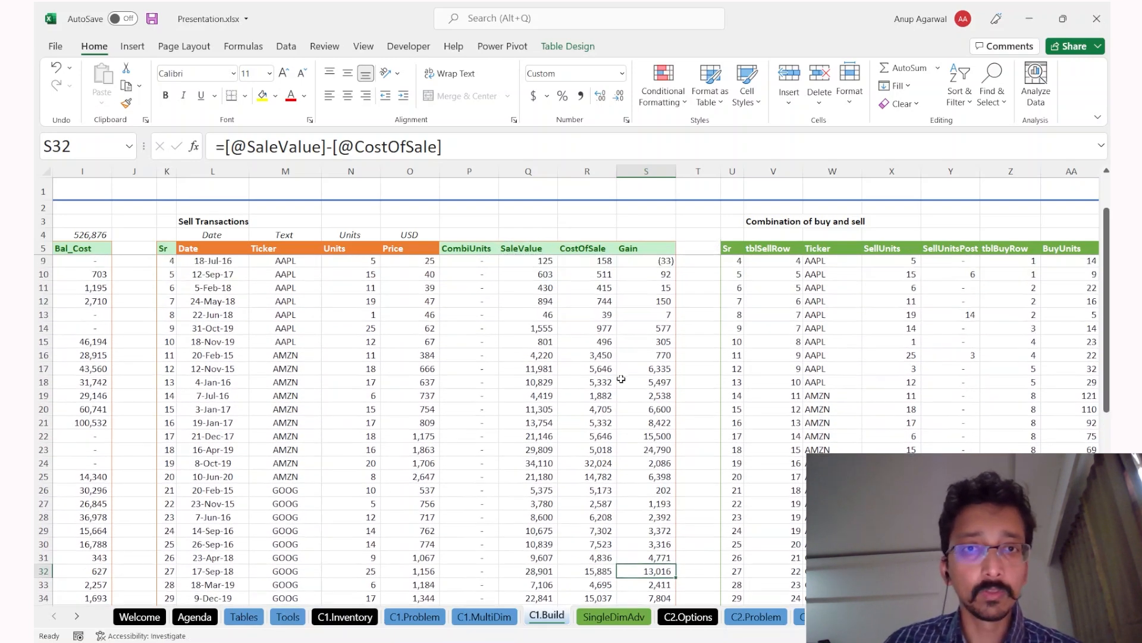
{"action": "scroll", "coordinate": [621, 379], "scroll_direction": "up", "scroll_amount": 2}
{"action": "left_click", "coordinate": [414, 616]}
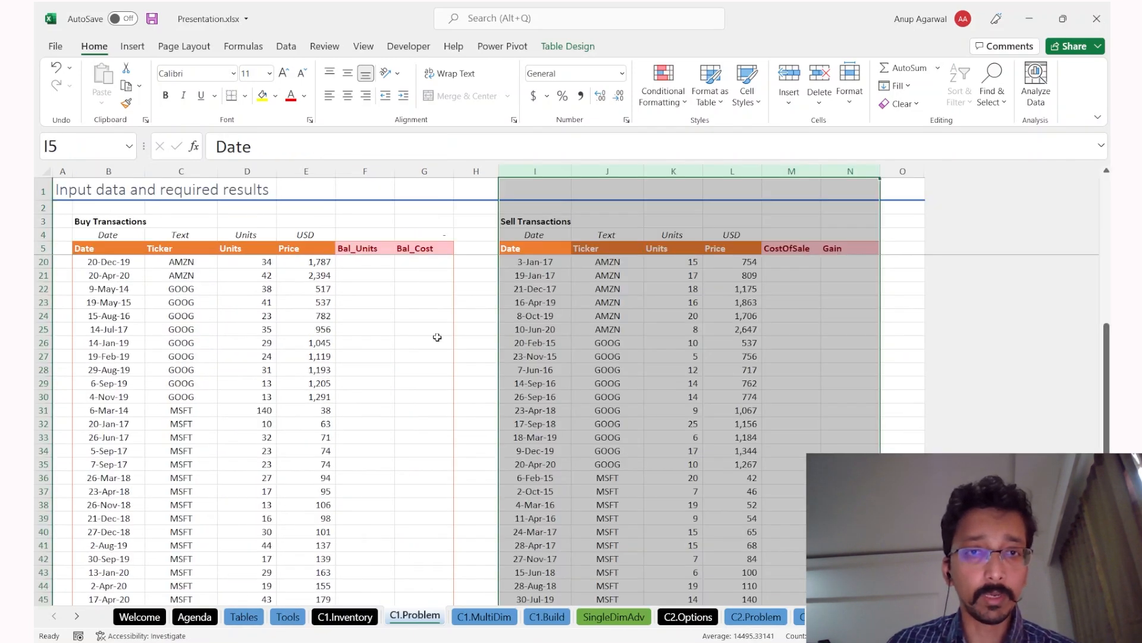
Step: Highlight the result columns on C1.Problem and the allocation grid on C1.MultiDim
{"action": "left_click", "coordinate": [408, 300]}
{"action": "left_click_drag", "start_coordinate": [361, 222], "coordinate": [449, 364]}
{"action": "left_click_drag", "start_coordinate": [789, 234], "coordinate": [833, 317]}
{"action": "key", "text": "ctrl+Page_Down"}
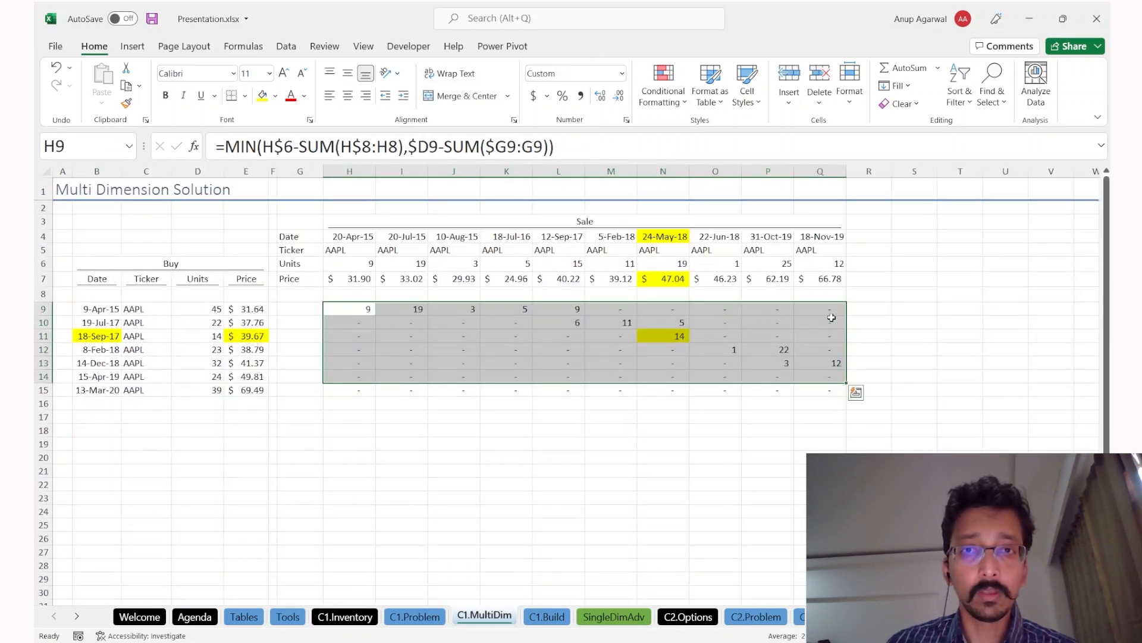
{"action": "left_click_drag", "start_coordinate": [339, 309], "coordinate": [808, 379]}
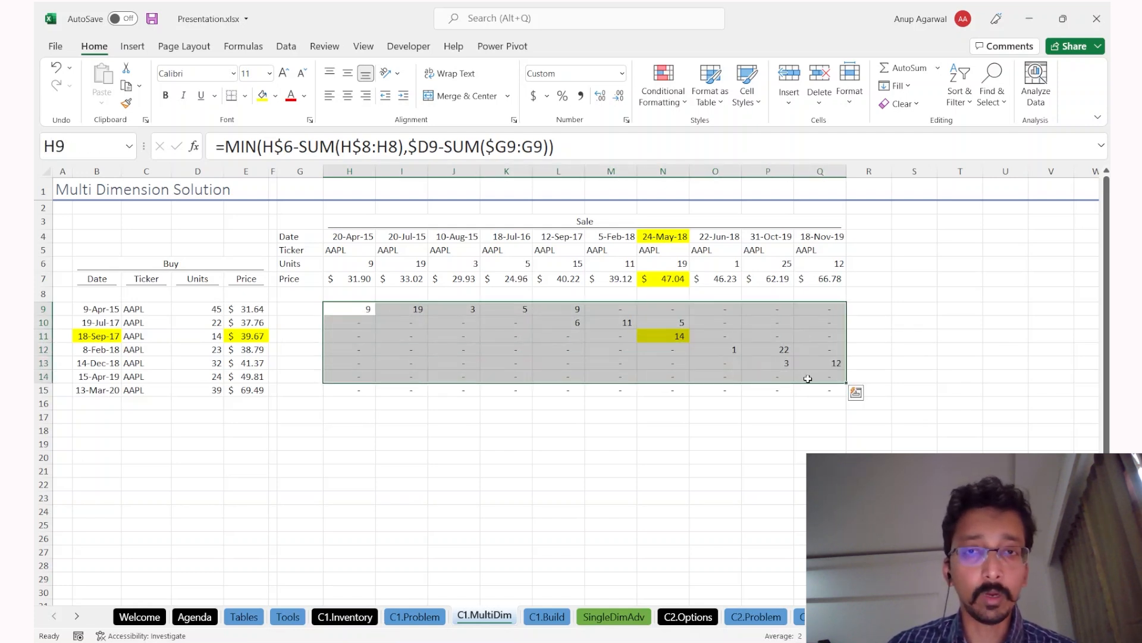
{"action": "left_click", "coordinate": [856, 393]}
{"action": "left_click", "coordinate": [474, 331]}
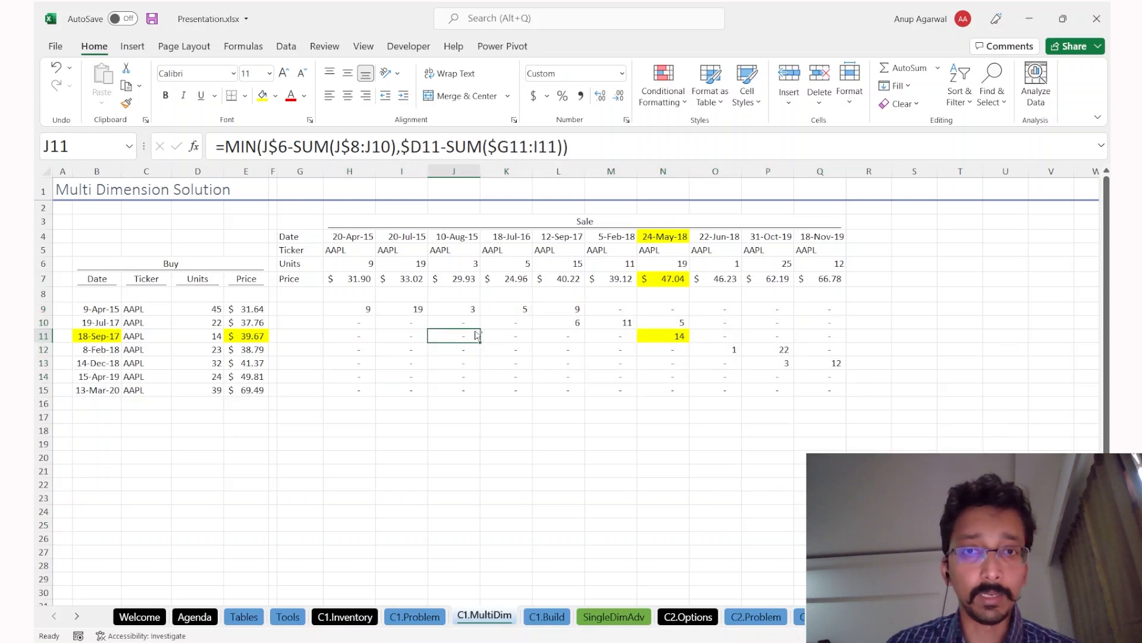
Step: On C1.Build, inspect the SellUnits formula and select the empty Date cell below the table
{"action": "key", "text": "ctrl+Page_Down"}
{"action": "scroll", "coordinate": [625, 365], "scroll_direction": "right", "scroll_amount": 2}
{"action": "left_click", "coordinate": [781, 312]}
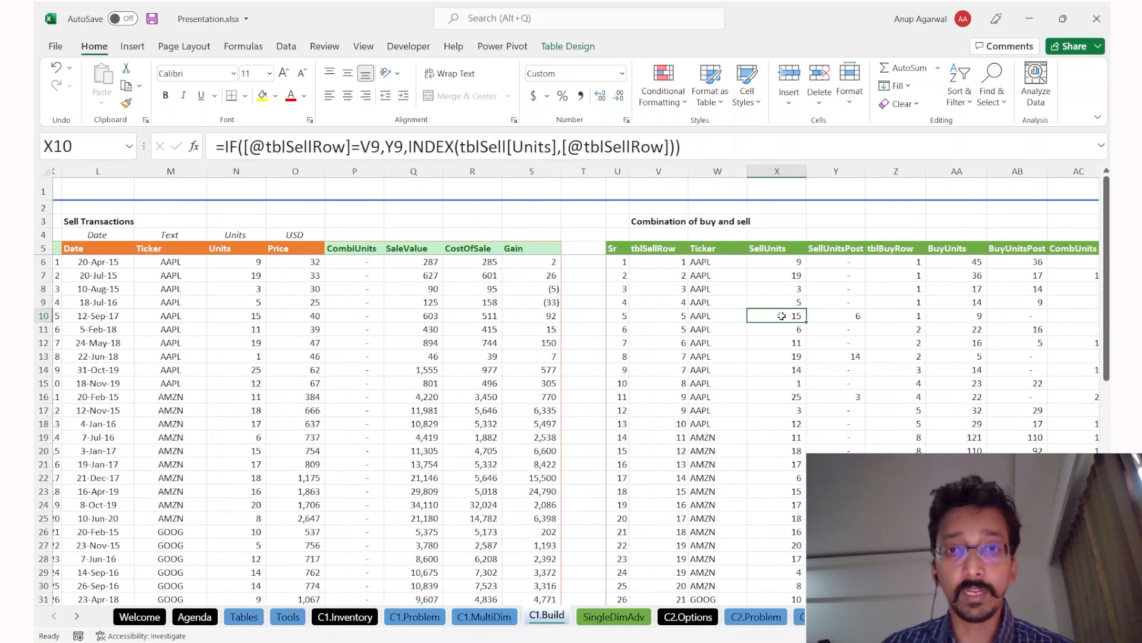
{"action": "scroll", "coordinate": [719, 365], "scroll_direction": "right", "scroll_amount": 3}
{"action": "left_click_drag", "start_coordinate": [800, 289], "coordinate": [592, 363]}
{"action": "scroll", "coordinate": [591, 363], "scroll_direction": "left", "scroll_amount": 5}
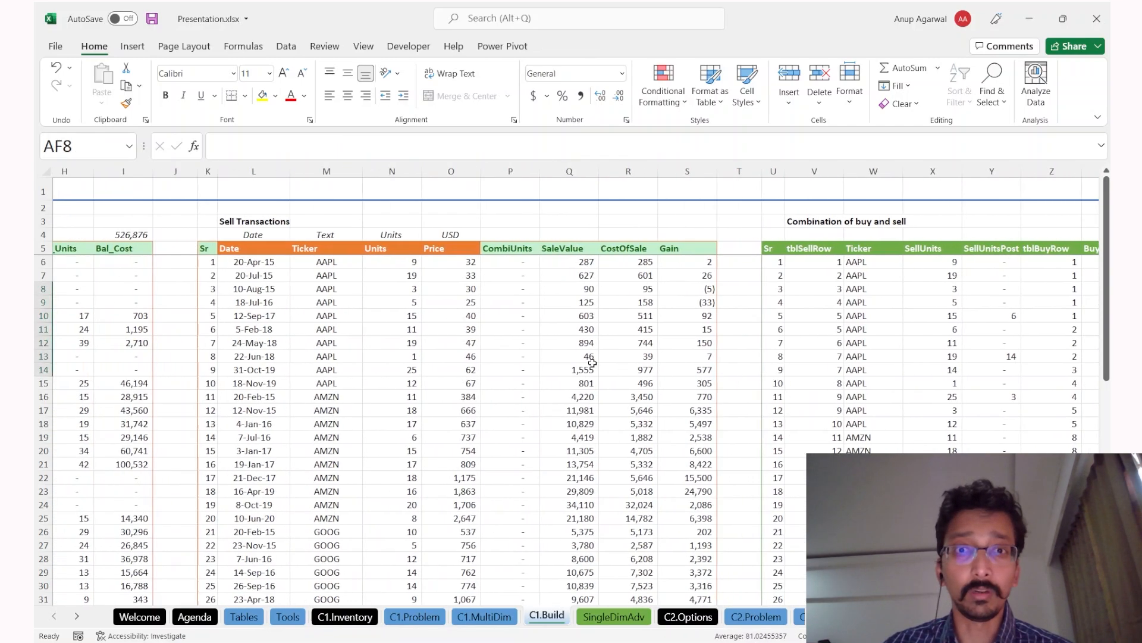
{"action": "left_click_drag", "start_coordinate": [755, 311], "coordinate": [754, 360]}
{"action": "scroll", "coordinate": [749, 363], "scroll_direction": "left", "scroll_amount": 4}
{"action": "scroll", "coordinate": [749, 366], "scroll_direction": "down", "scroll_amount": 7}
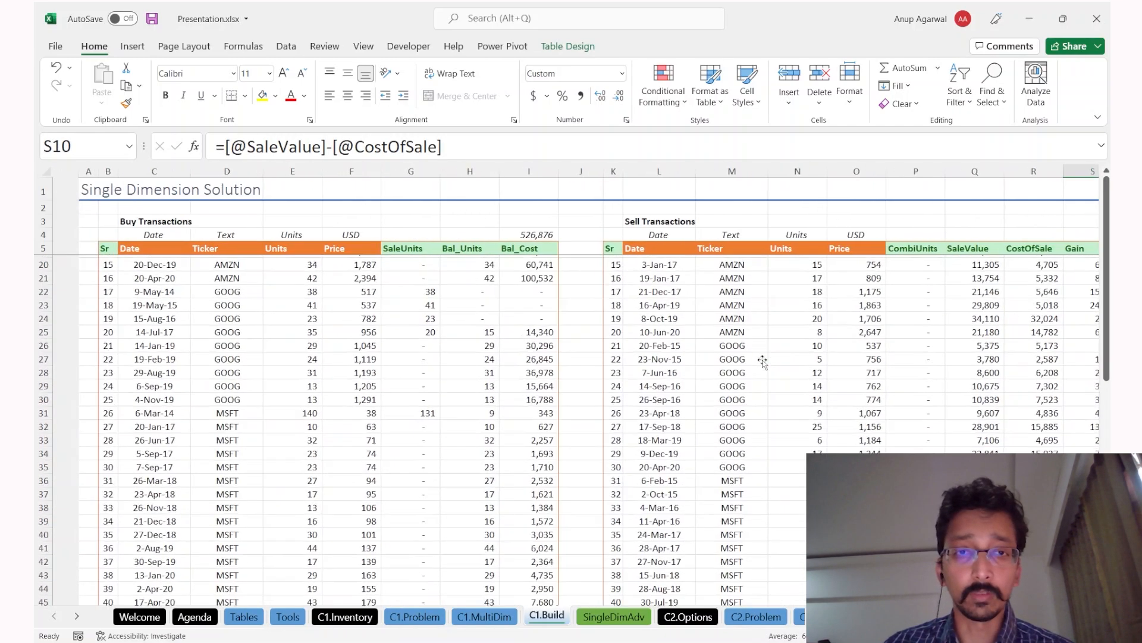
{"action": "left_click", "coordinate": [646, 539]}
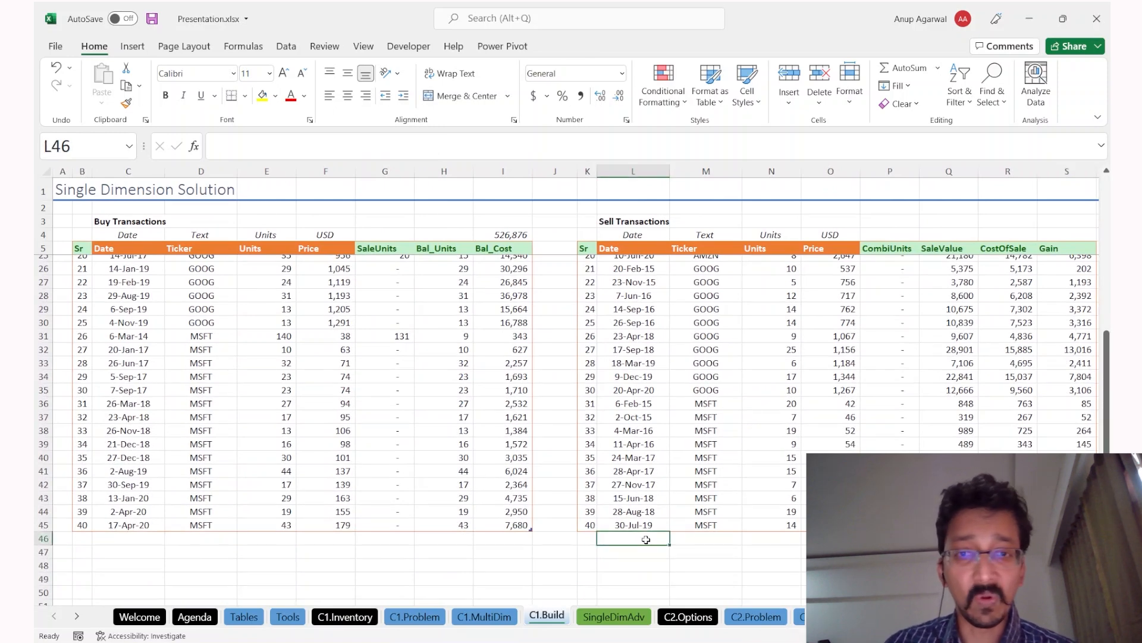
{"action": "scroll", "coordinate": [646, 539], "scroll_direction": "right", "scroll_amount": 3}
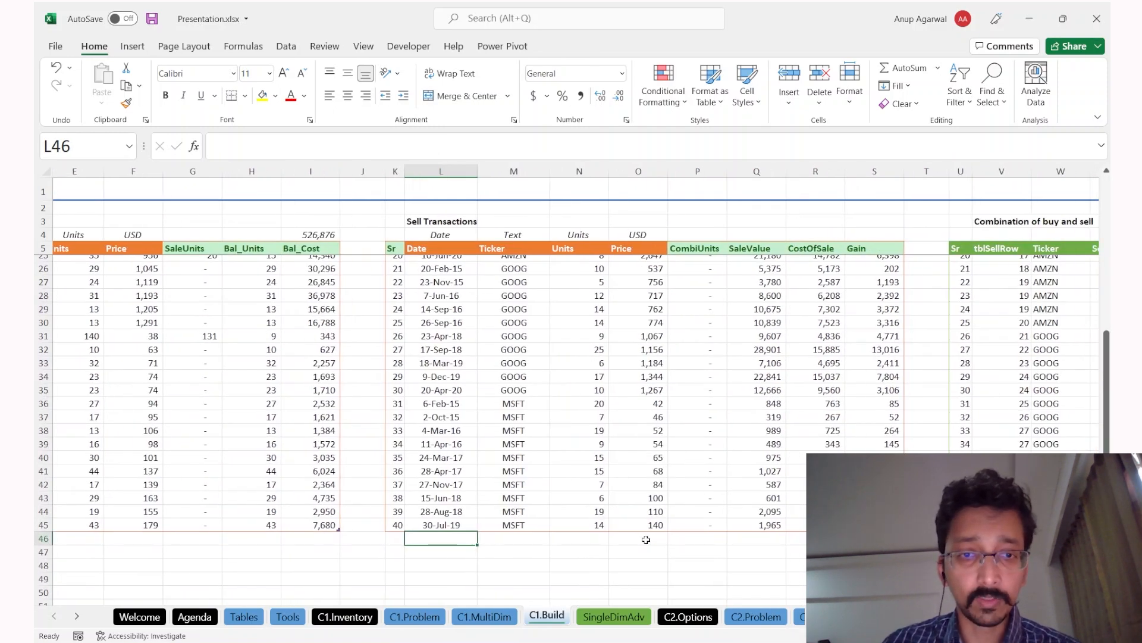
Step: Add a sale dated today: 20 AAPL at a price of 30
{"action": "key", "text": "ctrl+semicolon"}
{"action": "key", "text": "ctrl+Return"}
{"action": "key", "text": "Tab"}
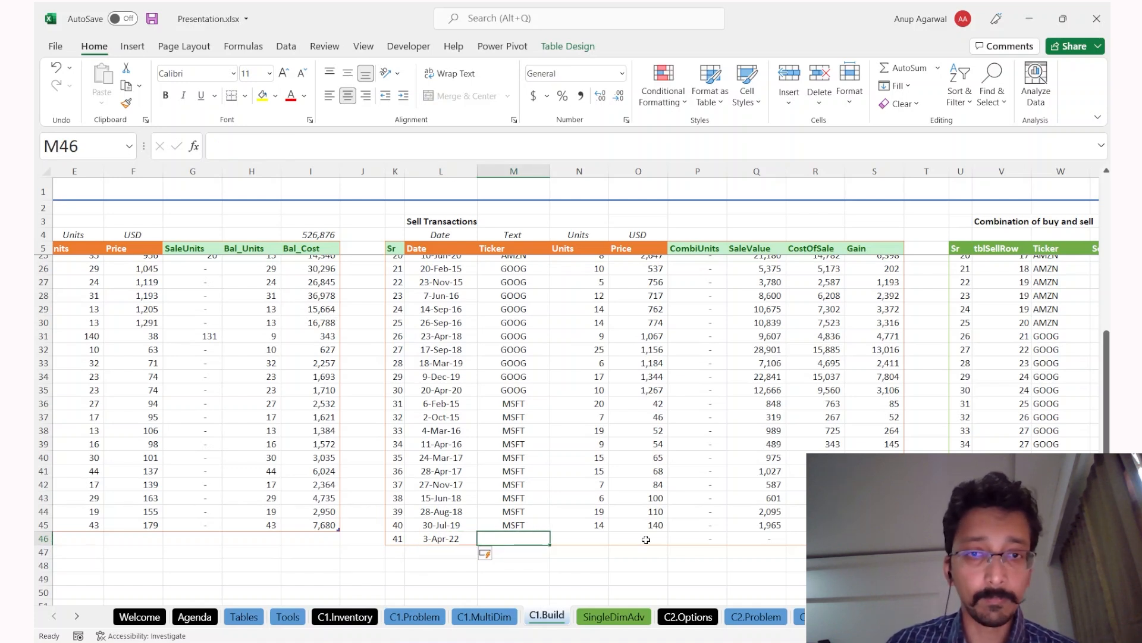
{"action": "type", "text": "AAPL"}
{"action": "key", "text": "Tab"}
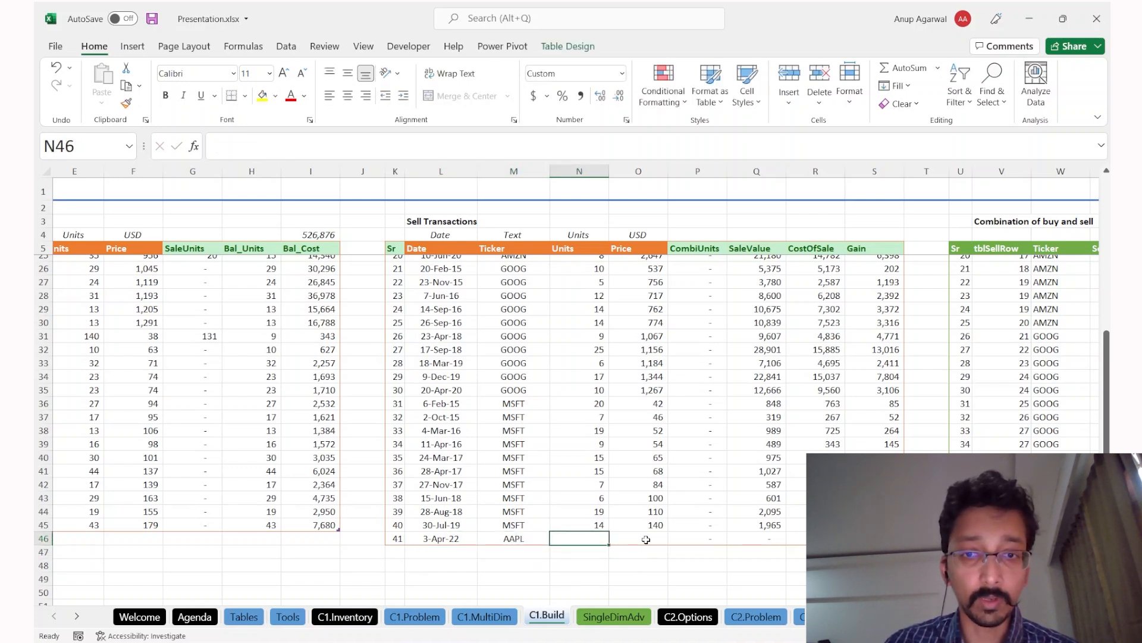
{"action": "type", "text": "20"}
{"action": "key", "text": "Tab"}
{"action": "type", "text": "30"}
{"action": "key", "text": "Return"}
Step: Copy the date down into row 47 to extend the table
{"action": "left_click", "coordinate": [646, 539]}
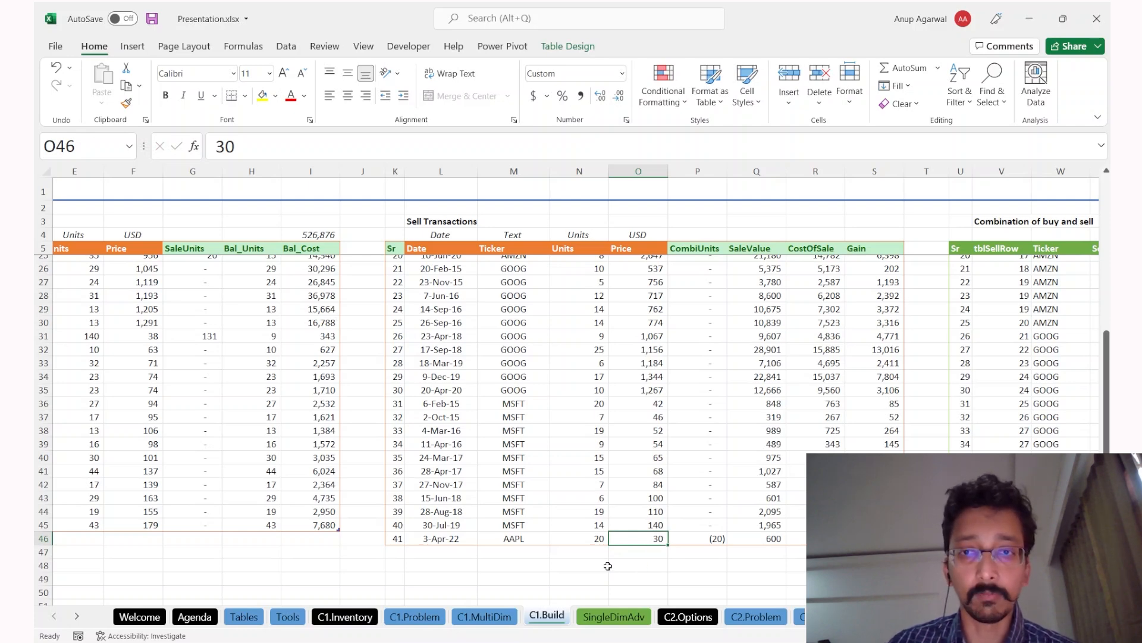
{"action": "key", "text": "ctrl+Up"}
{"action": "key", "text": "Down"}
{"action": "key", "text": "ctrl+Down"}
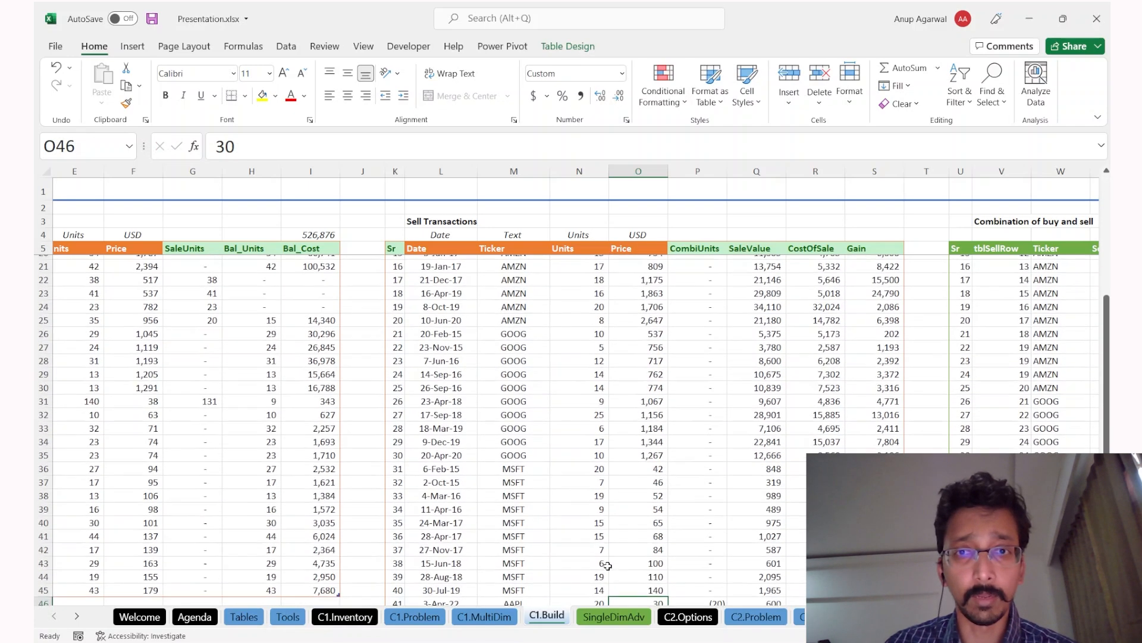
{"action": "key", "text": "Left"}
{"action": "key", "text": "Left"}
Step: Fill row 47 as a sale of 20 MSFT at 40
{"action": "key", "text": "Left"}
{"action": "key", "text": "Down"}
{"action": "key", "text": "ctrl+apostrophe"}
{"action": "key", "text": "Return"}
{"action": "key", "text": "Up"}
{"action": "key", "text": "Right"}
{"action": "key", "text": "ctrl+d"}
{"action": "key", "text": "Right"}
{"action": "key", "text": "ctrl+d"}
{"action": "key", "text": "Left"}
{"action": "type", "text": "MSFT"}
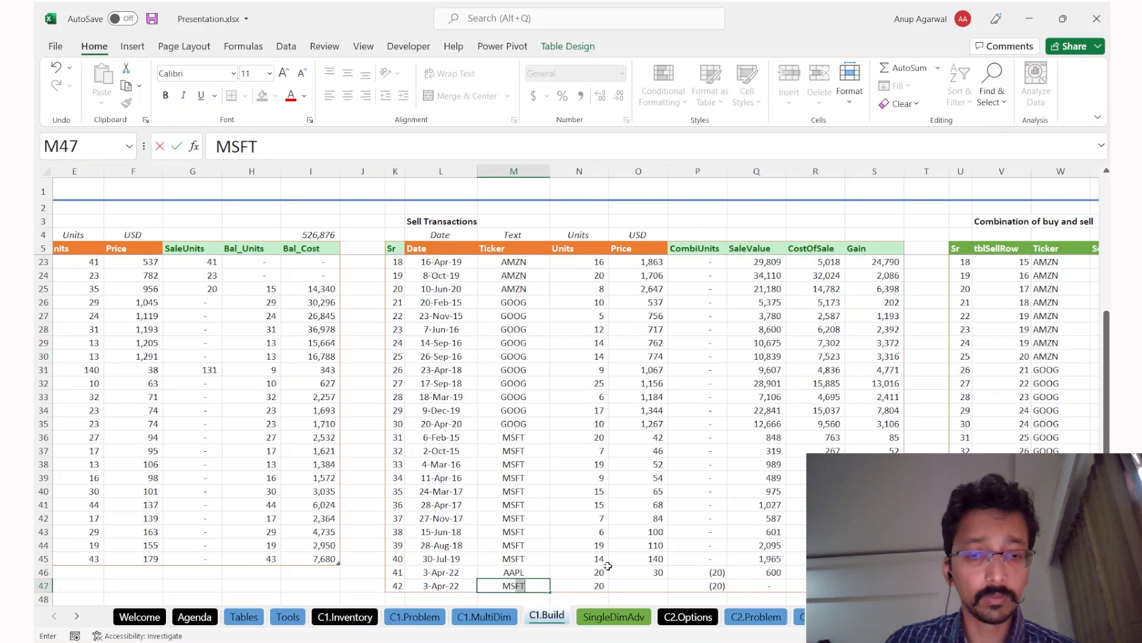
{"action": "key", "text": "Return"}
{"action": "key", "text": "Up"}
{"action": "key", "text": "Right"}
{"action": "key", "text": "Right"}
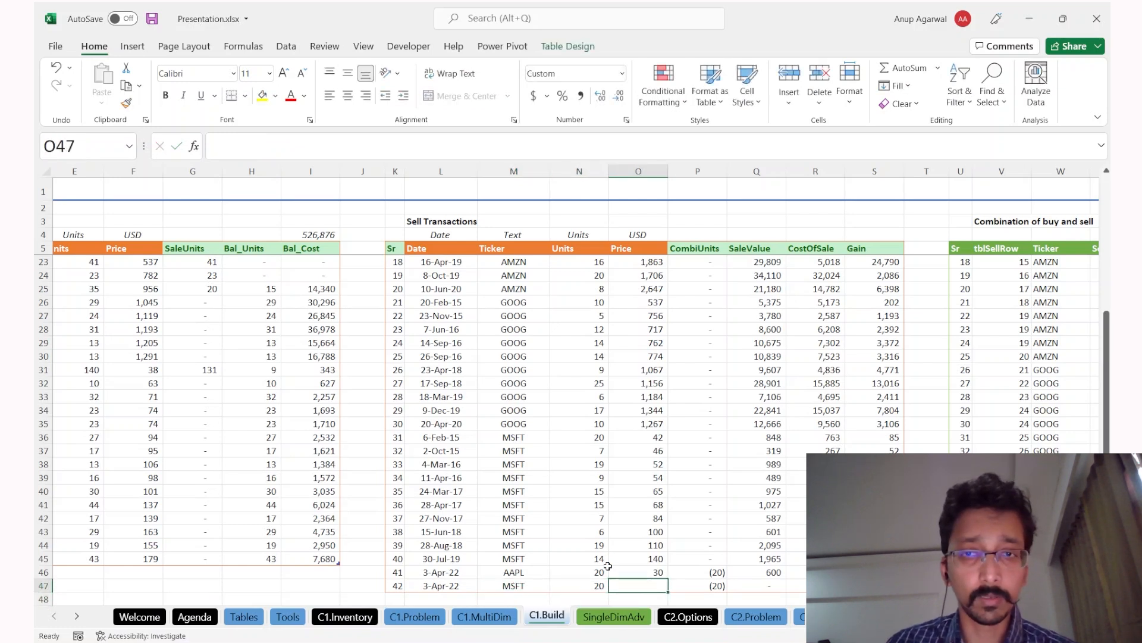
{"action": "type", "text": "40"}
{"action": "key", "text": "Return"}
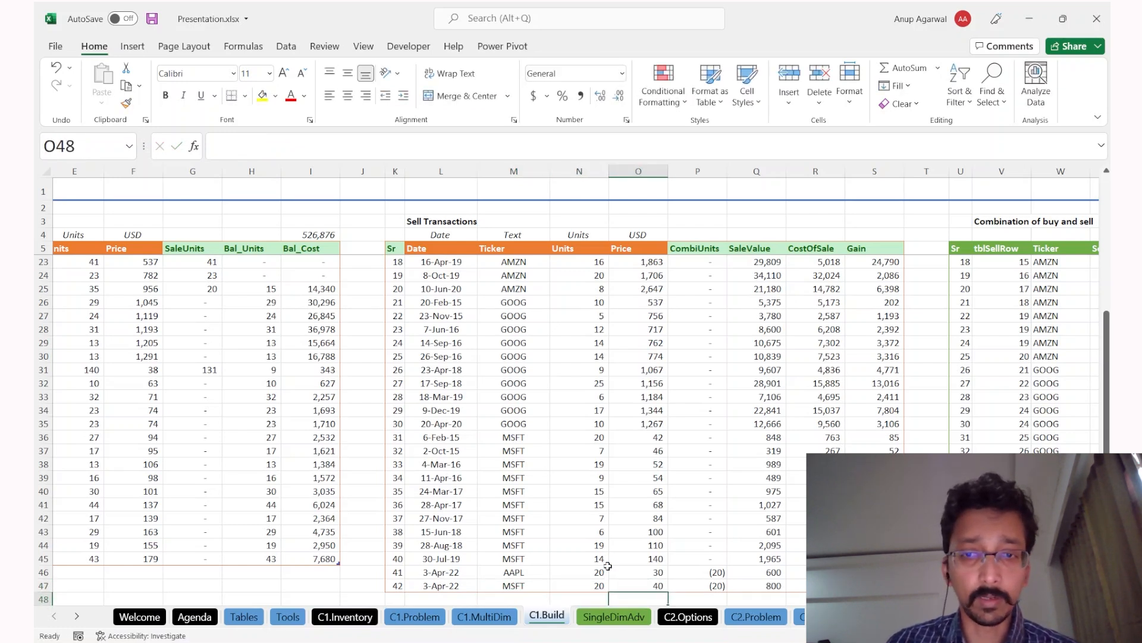
Step: Sort the sell transactions by date ascending, then by ticker A to Z, and highlight the AAPL rows
{"action": "scroll", "coordinate": [725, 510], "scroll_direction": "down", "scroll_amount": 2}
{"action": "left_click_drag", "start_coordinate": [709, 480], "coordinate": [708, 500]}
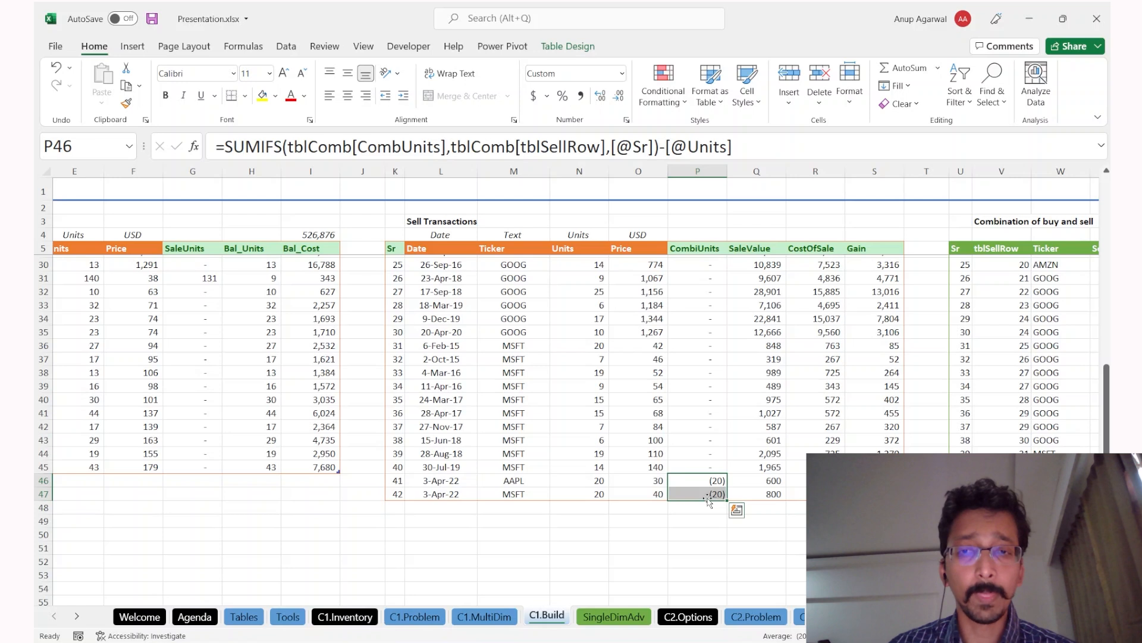
{"action": "scroll", "coordinate": [677, 454], "scroll_direction": "right", "scroll_amount": 1}
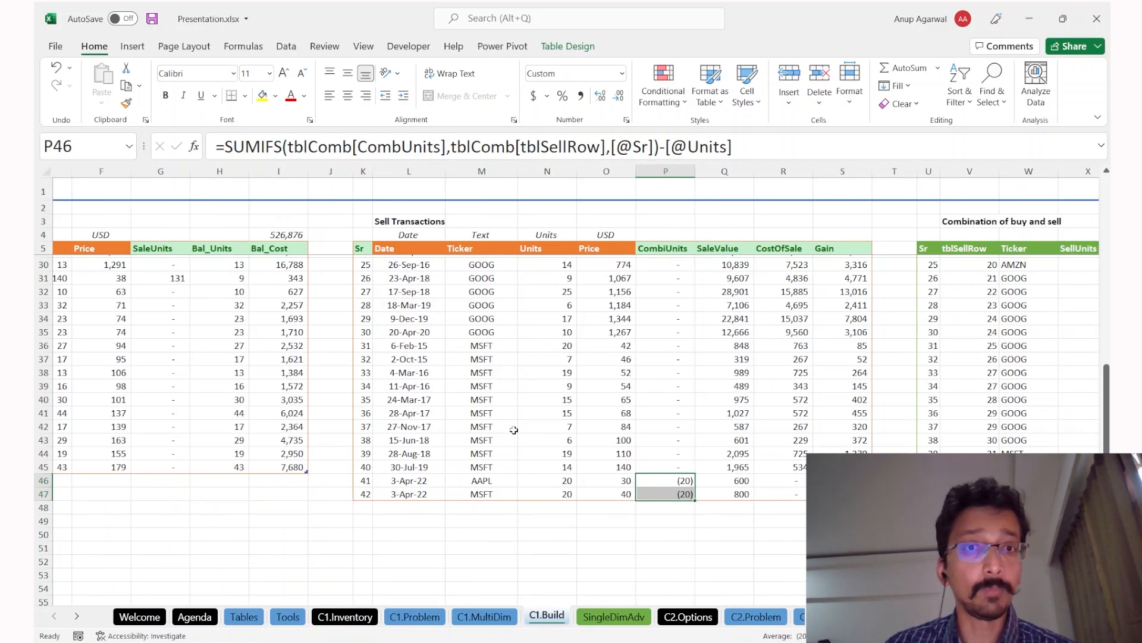
{"action": "left_click", "coordinate": [408, 443]}
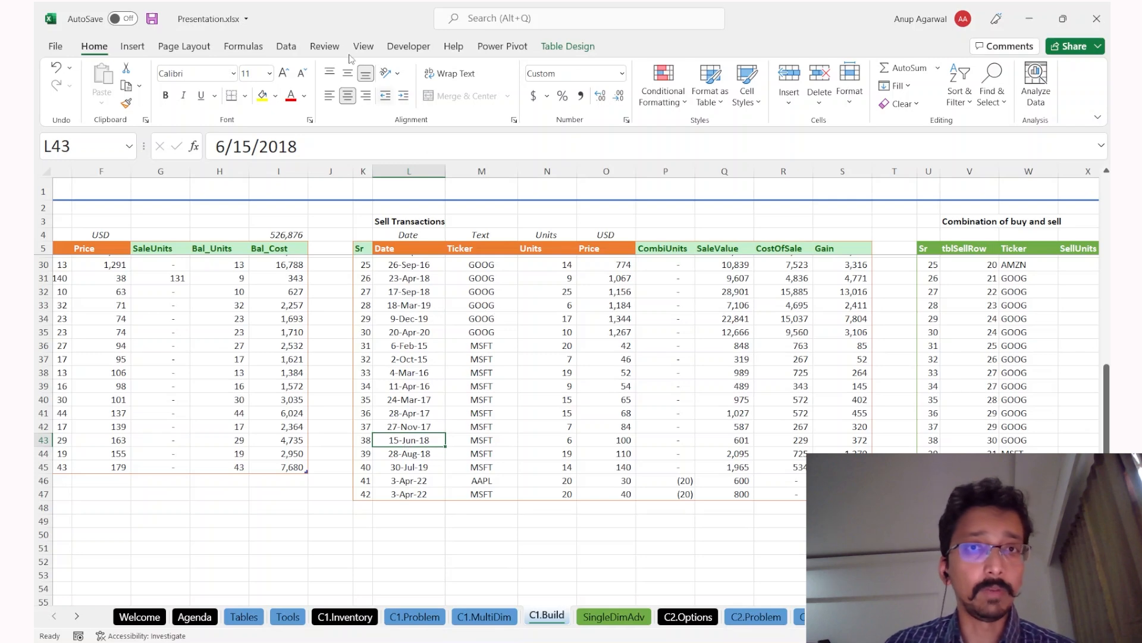
{"action": "left_click", "coordinate": [286, 46]}
{"action": "left_click", "coordinate": [577, 74]}
{"action": "key", "text": "Right"}
{"action": "left_click", "coordinate": [577, 74]}
{"action": "key", "text": "ctrl+Up"}
{"action": "key", "text": "Down"}
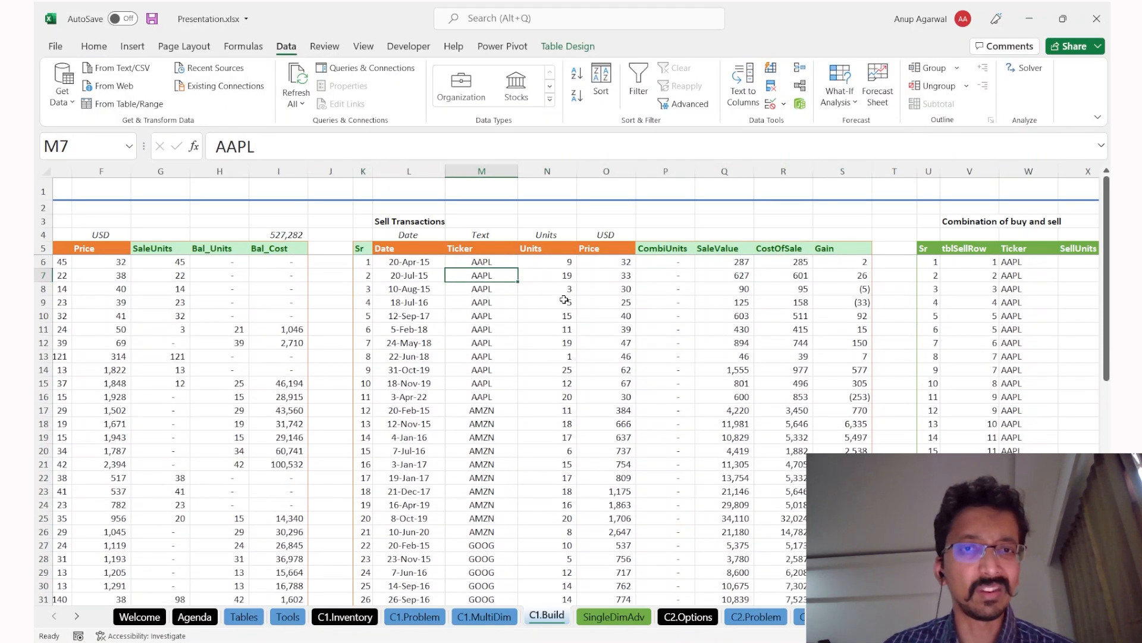
{"action": "left_click_drag", "start_coordinate": [482, 261], "coordinate": [527, 397]}
Step: Fill the Ticker formula down the new blank rows of the combination table
{"action": "scroll", "coordinate": [483, 510], "scroll_direction": "down", "scroll_amount": 5}
{"action": "scroll", "coordinate": [479, 530], "scroll_direction": "down", "scroll_amount": 1}
{"action": "scroll", "coordinate": [552, 557], "scroll_direction": "right", "scroll_amount": 2}
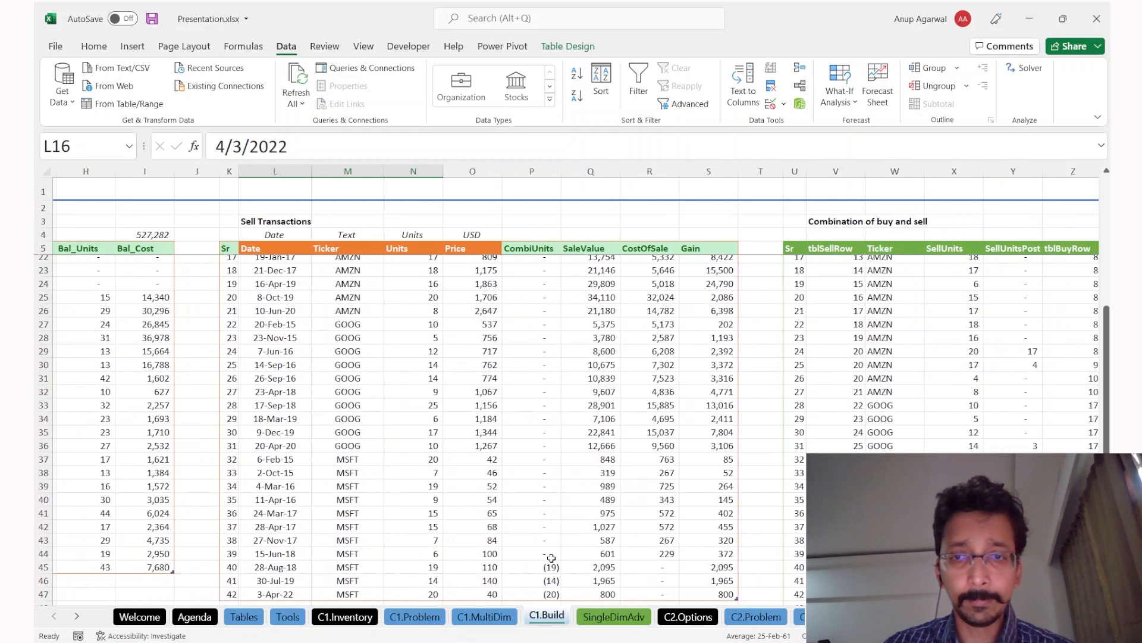
{"action": "left_click_drag", "start_coordinate": [552, 565], "coordinate": [552, 592]}
{"action": "scroll", "coordinate": [767, 520], "scroll_direction": "right", "scroll_amount": 1}
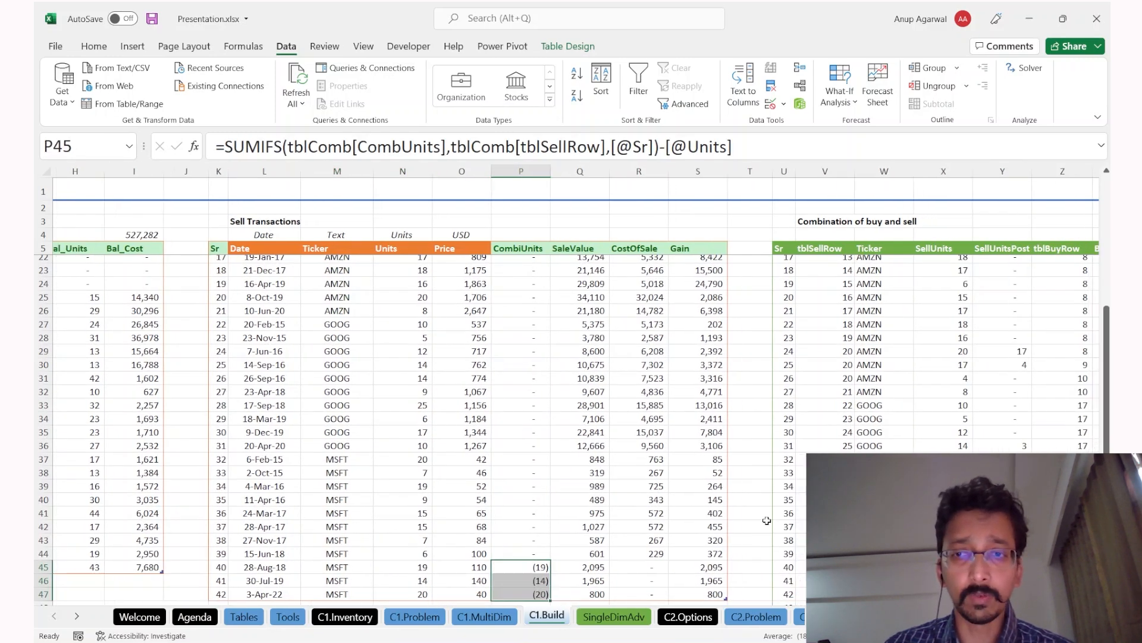
{"action": "left_click", "coordinate": [885, 553]}
{"action": "key", "text": "ctrl+Down"}
{"action": "key", "text": "Down"}
{"action": "key", "text": "Up"}
{"action": "key", "text": "Up"}
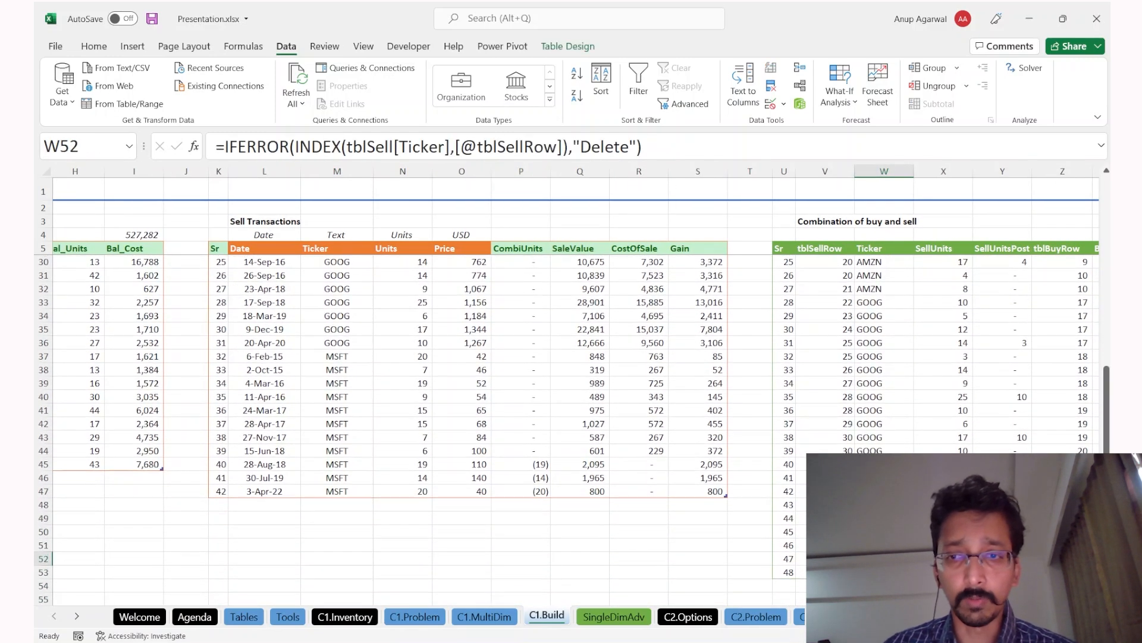
{"action": "key", "text": "shift+Down"}
{"action": "key", "text": "shift+Down"}
{"action": "key", "text": "shift+Down"}
{"action": "key", "text": "shift+Down"}
{"action": "key", "text": "shift+Down"}
{"action": "key", "text": "shift+Down"}
{"action": "key", "text": "shift+Down"}
{"action": "key", "text": "shift+Down"}
{"action": "key", "text": "shift+Down"}
{"action": "key", "text": "shift+Down"}
{"action": "key", "text": "ctrl+d"}
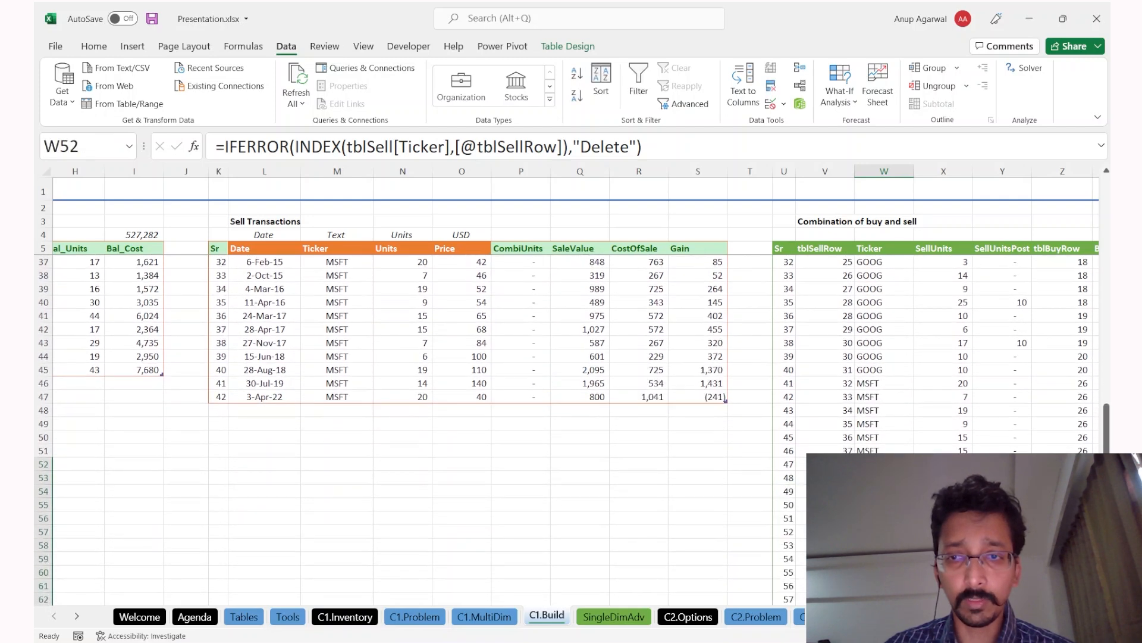
Step: Inspect the SellUnits, SellUnitsPost and CombiUnits formulas and mark the 3-Apr-22 AAPL sale rows
{"action": "key", "text": "Right"}
{"action": "key", "text": "Right"}
{"action": "key", "text": "Down"}
{"action": "key", "text": "Down"}
{"action": "key", "text": "Down"}
{"action": "key", "text": "Down"}
{"action": "key", "text": "Down"}
{"action": "key", "text": "Down"}
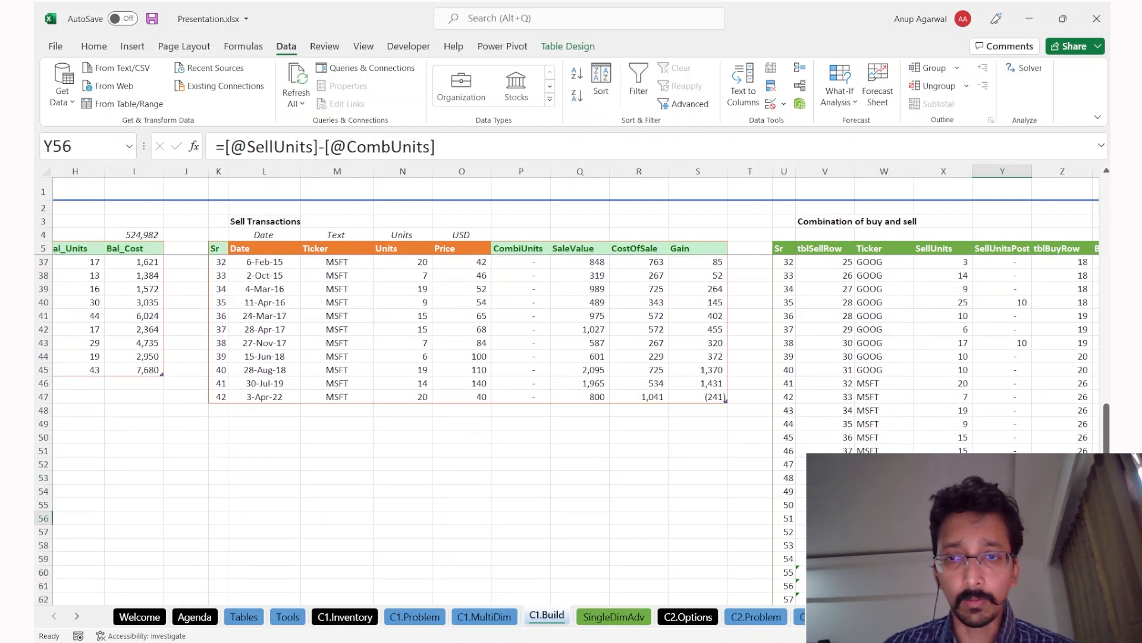
{"action": "key", "text": "Left"}
{"action": "key", "text": "Left"}
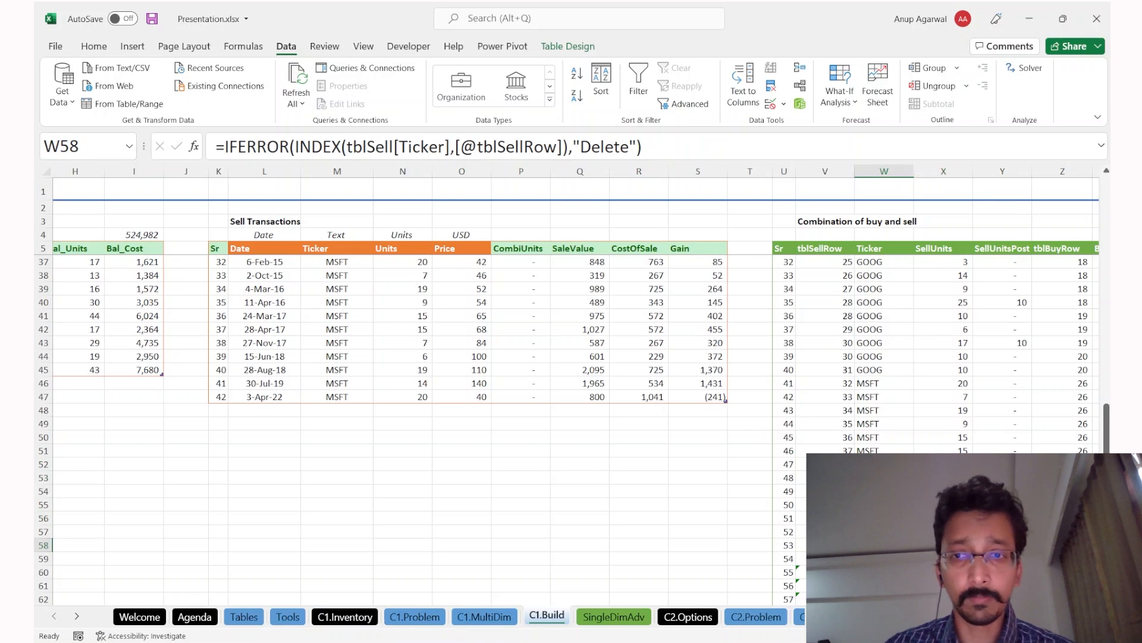
{"action": "left_click", "coordinate": [507, 369]}
{"action": "scroll", "coordinate": [507, 357], "scroll_direction": "up", "scroll_amount": 10}
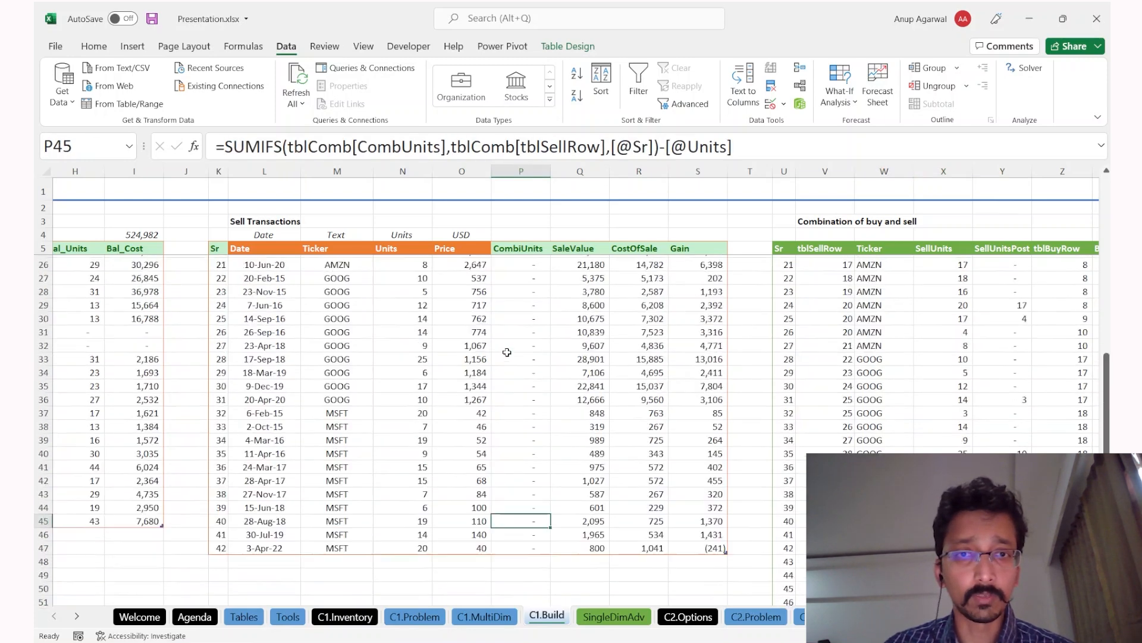
{"action": "scroll", "coordinate": [507, 352], "scroll_direction": "down", "scroll_amount": 2}
{"action": "left_click", "coordinate": [918, 390]}
{"action": "key", "text": "Down"}
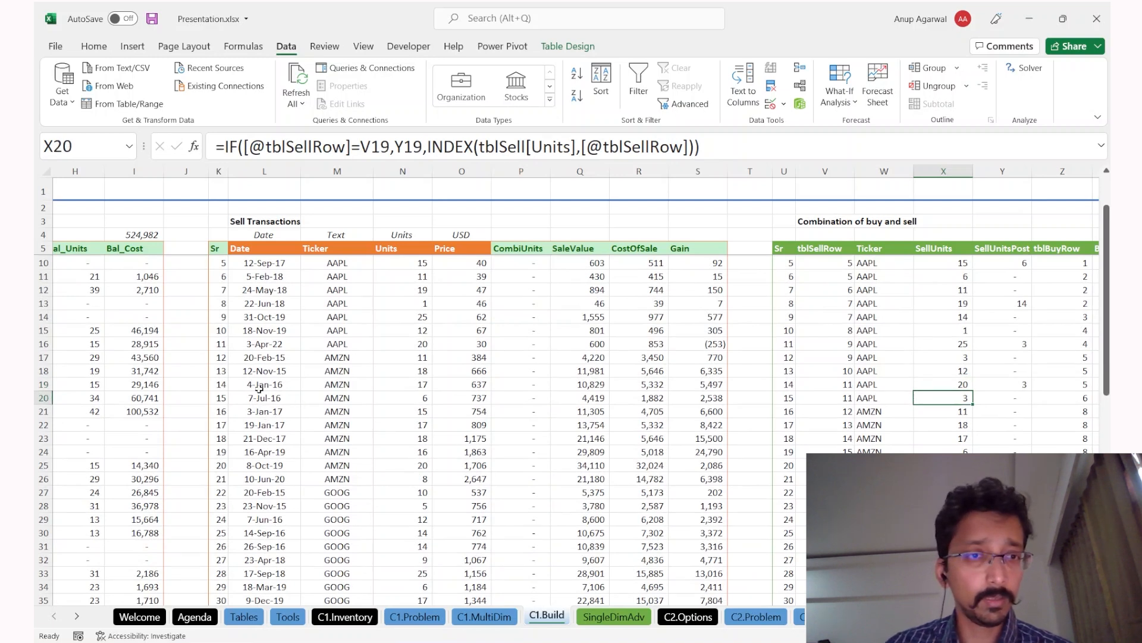
{"action": "left_click_drag", "start_coordinate": [260, 348], "coordinate": [717, 346]}
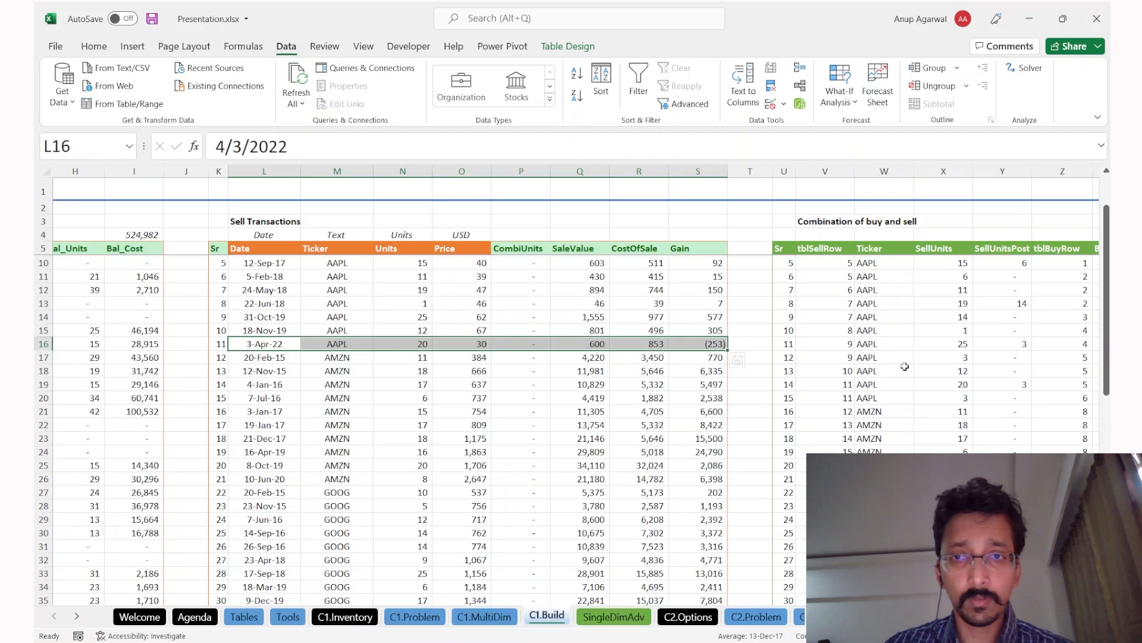
Step: Delete the extra rows 59–62 from the combination table, then check the Gain formula in S32
{"action": "left_click", "coordinate": [852, 426]}
{"action": "key", "text": "ctrl+Down"}
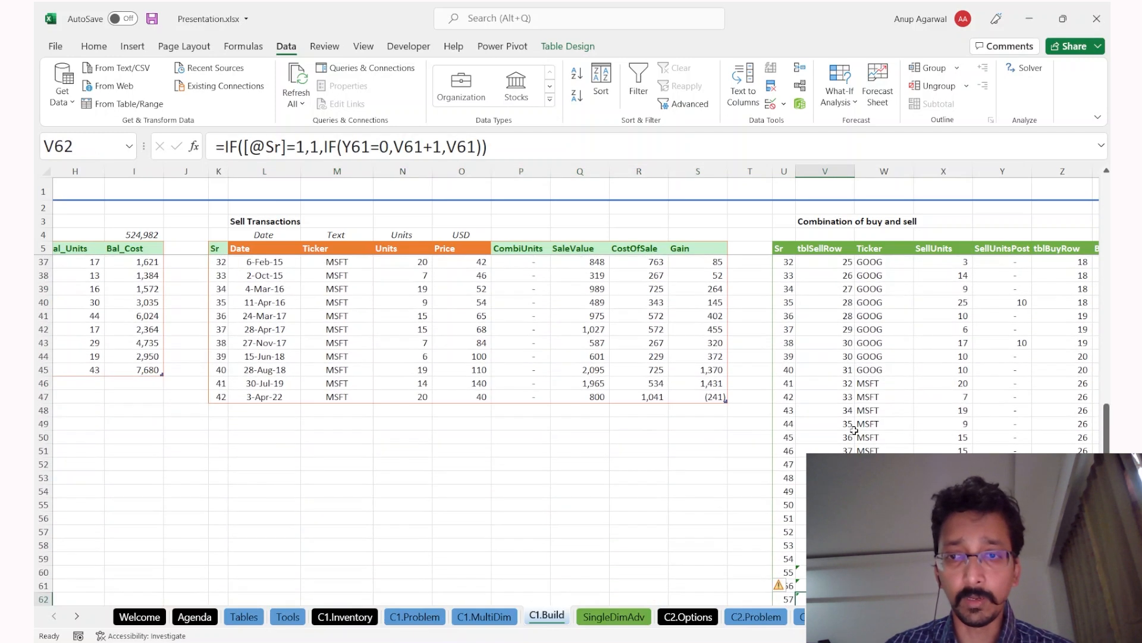
{"action": "key", "text": "ctrl+Right"}
{"action": "key", "text": "Up"}
{"action": "key", "text": "Up"}
{"action": "left_click_drag", "start_coordinate": [550, 559], "coordinate": [553, 562]}
{"action": "key", "text": "ctrl+minus"}
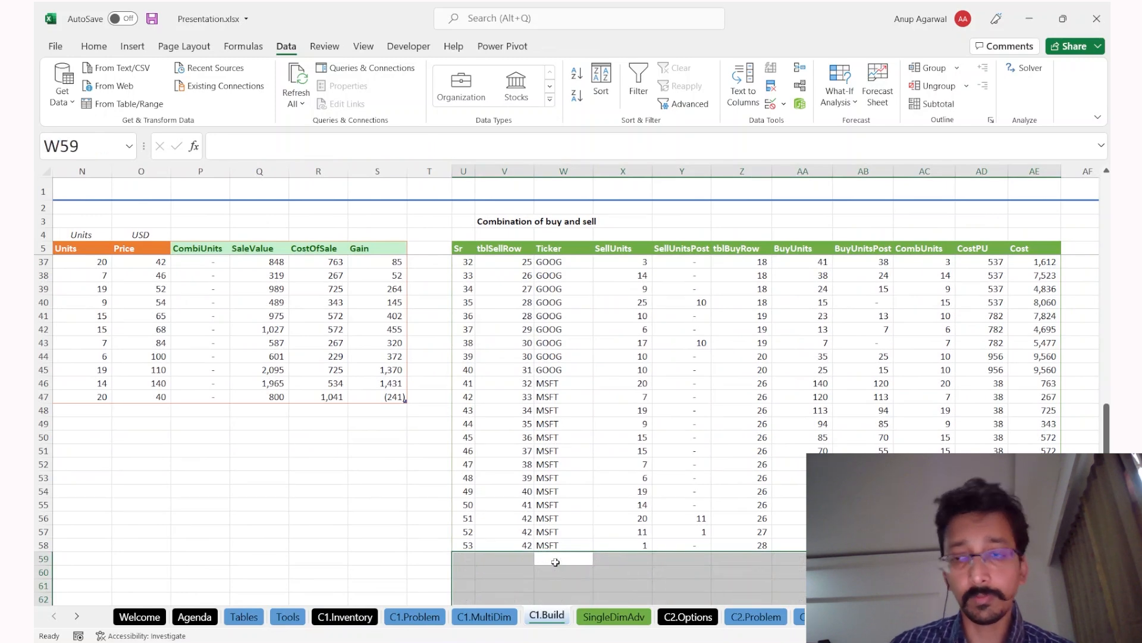
{"action": "key", "text": "Up"}
{"action": "key", "text": "ctrl+Up"}
{"action": "key", "text": "Down"}
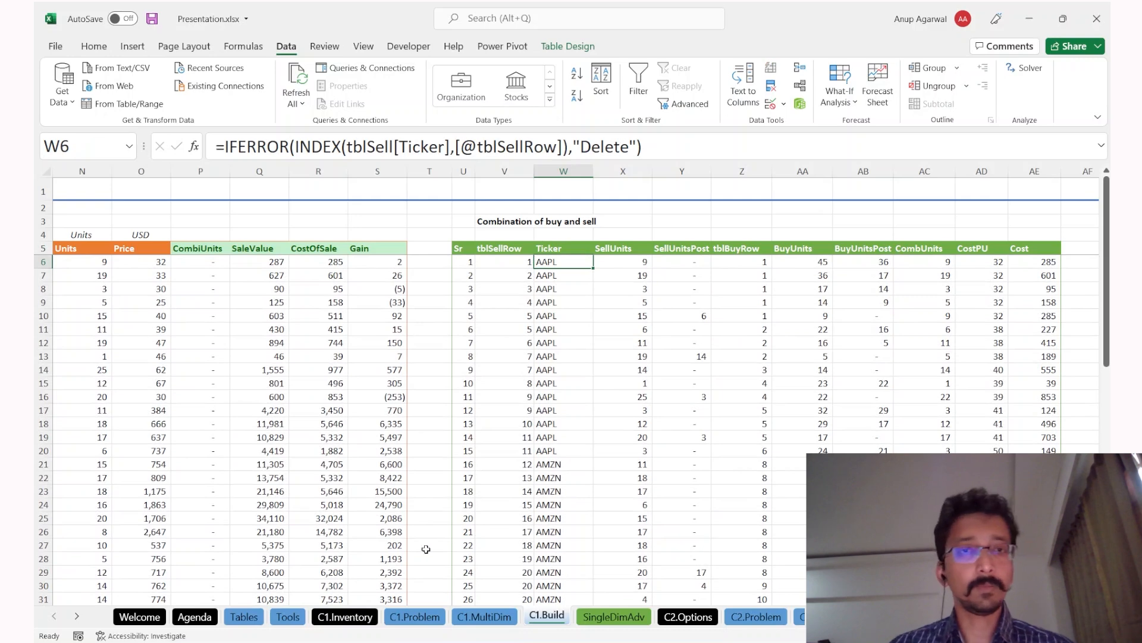
{"action": "scroll", "coordinate": [498, 544], "scroll_direction": "left", "scroll_amount": 5}
{"action": "scroll", "coordinate": [667, 412], "scroll_direction": "down", "scroll_amount": 5}
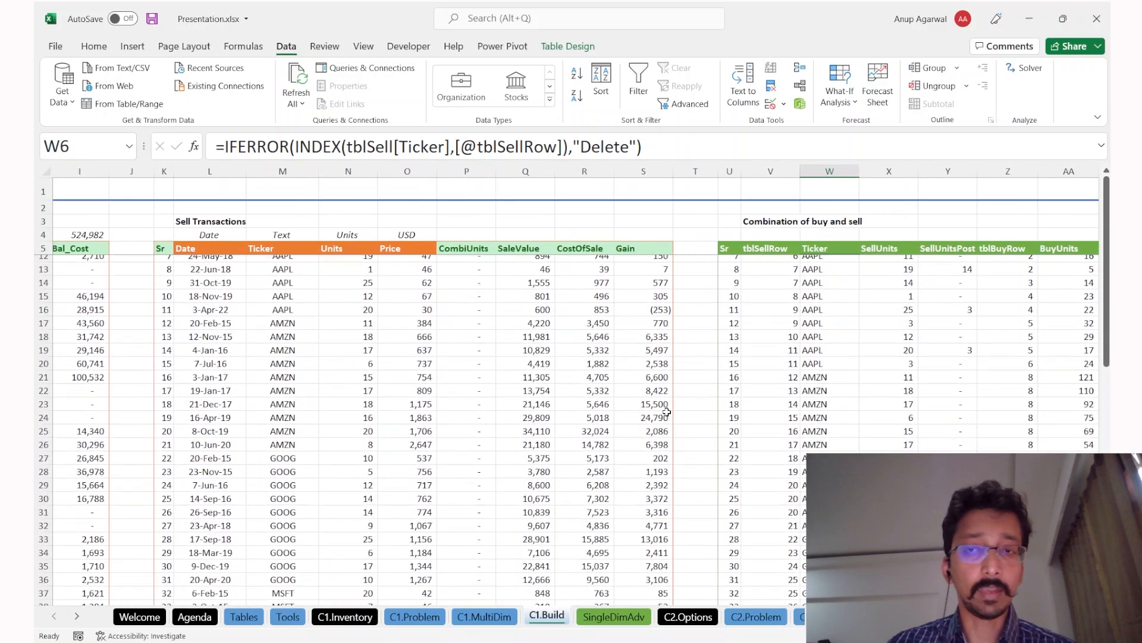
{"action": "left_click", "coordinate": [667, 409]}
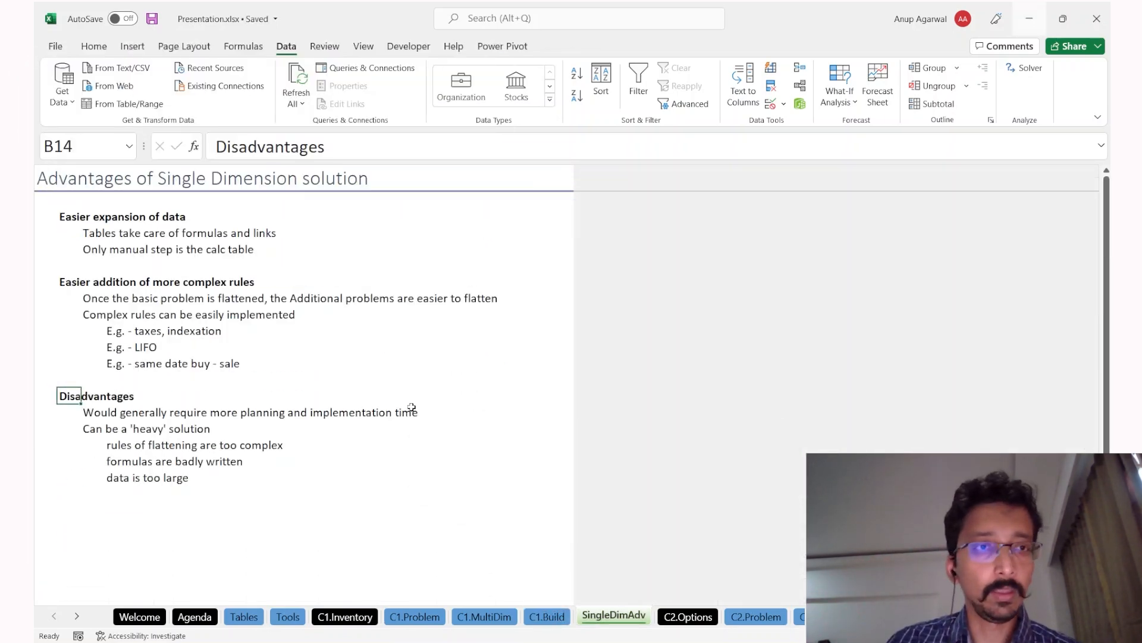
{"action": "key", "text": "ctrl+Page_Up"}
{"action": "key", "text": "ctrl+Page_Up"}
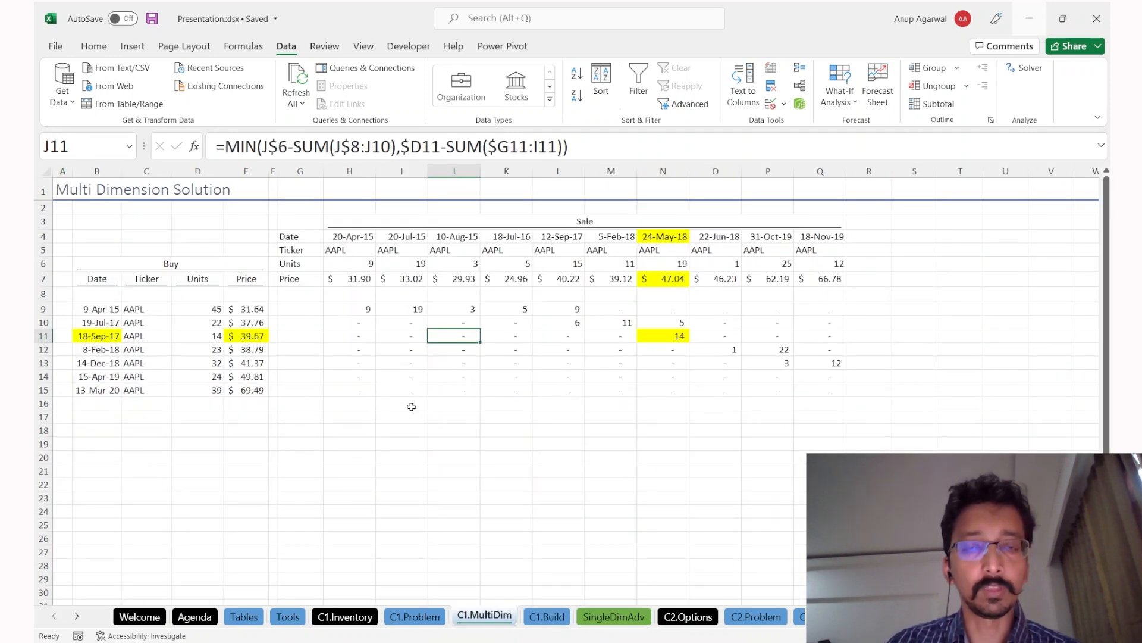
{"action": "left_click_drag", "start_coordinate": [360, 307], "coordinate": [730, 379]}
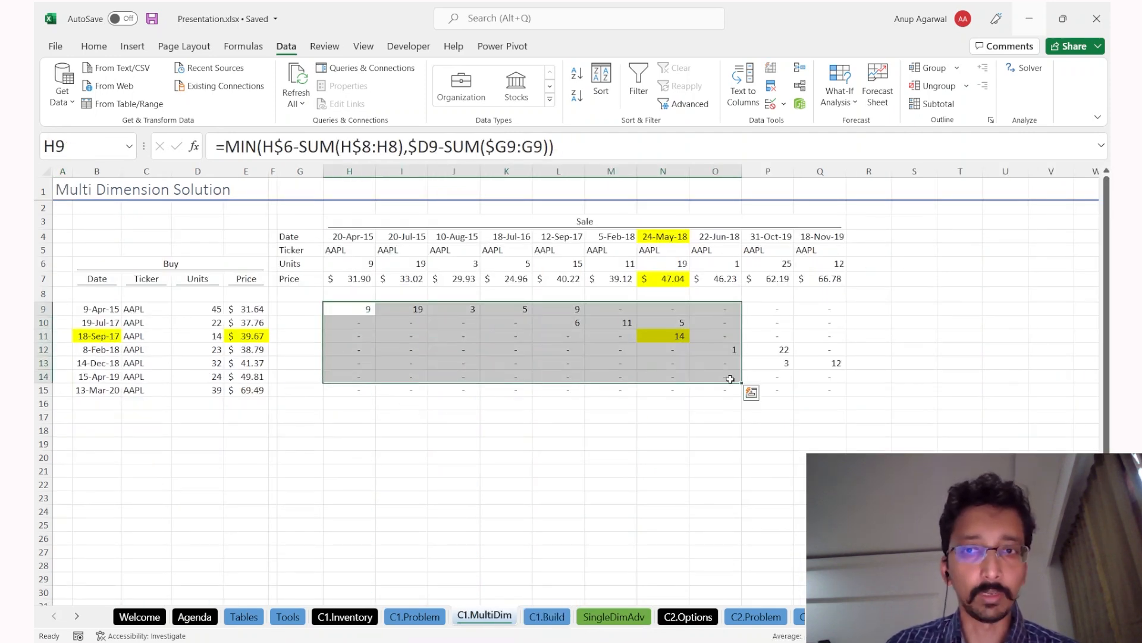
{"action": "key", "text": "ctrl+Page_Down"}
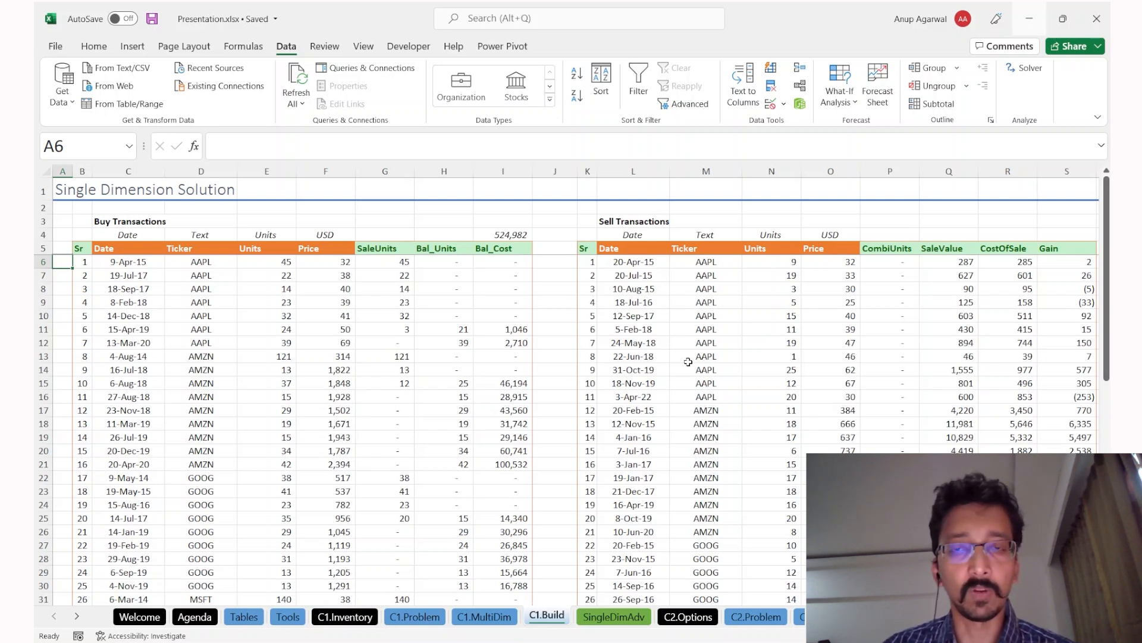
{"action": "key", "text": "ctrl+Page_Down"}
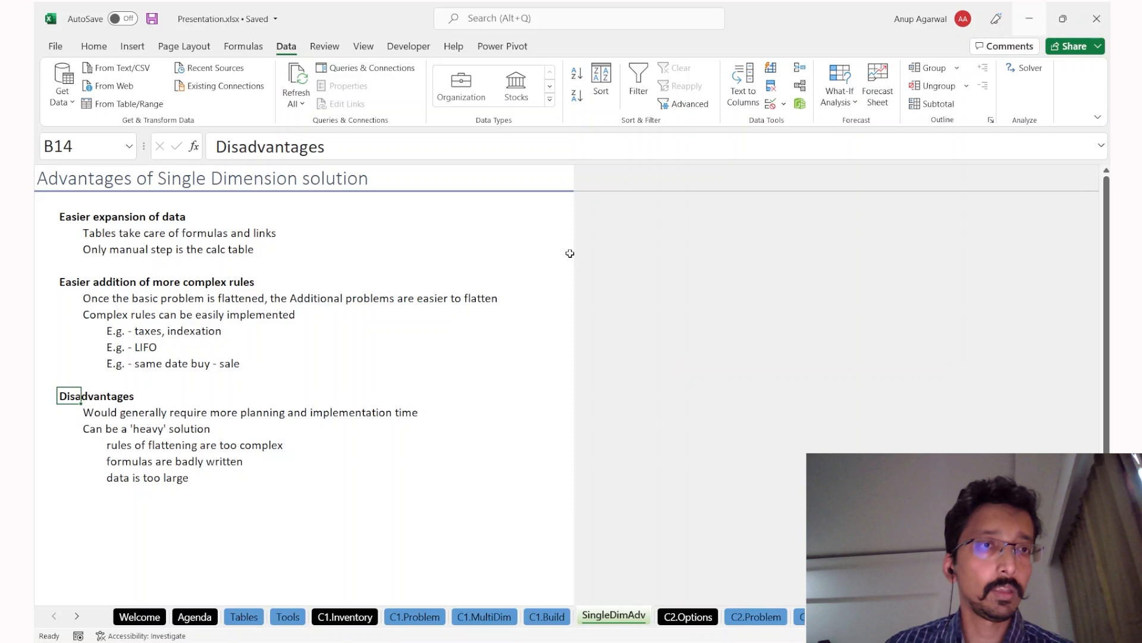
{"action": "left_click", "coordinate": [70, 217]}
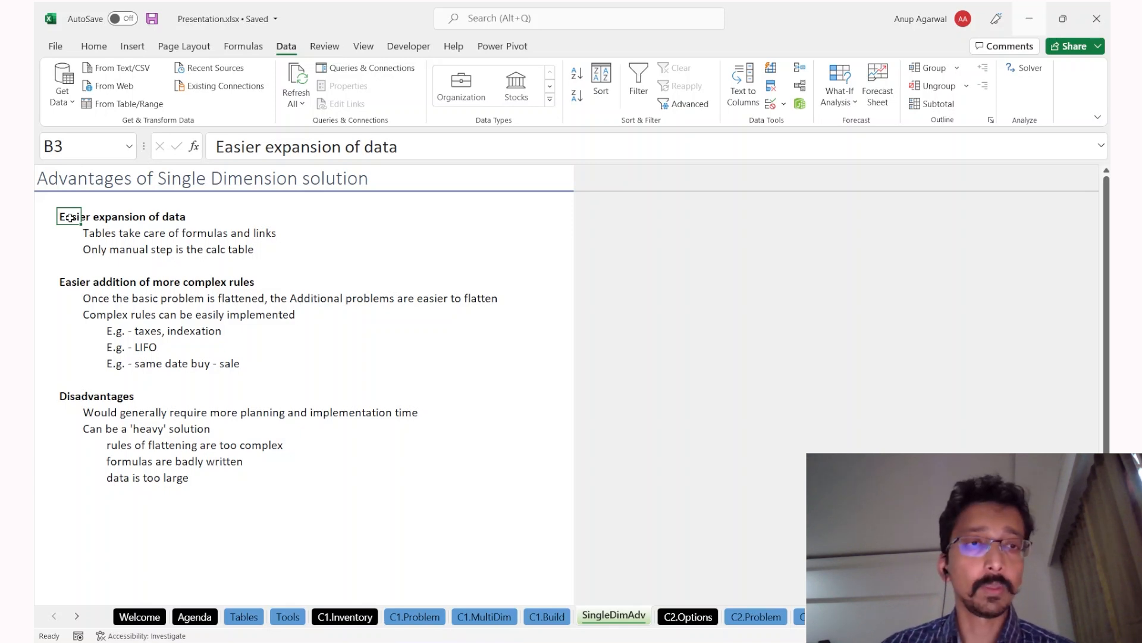
{"action": "key", "text": "Down"}
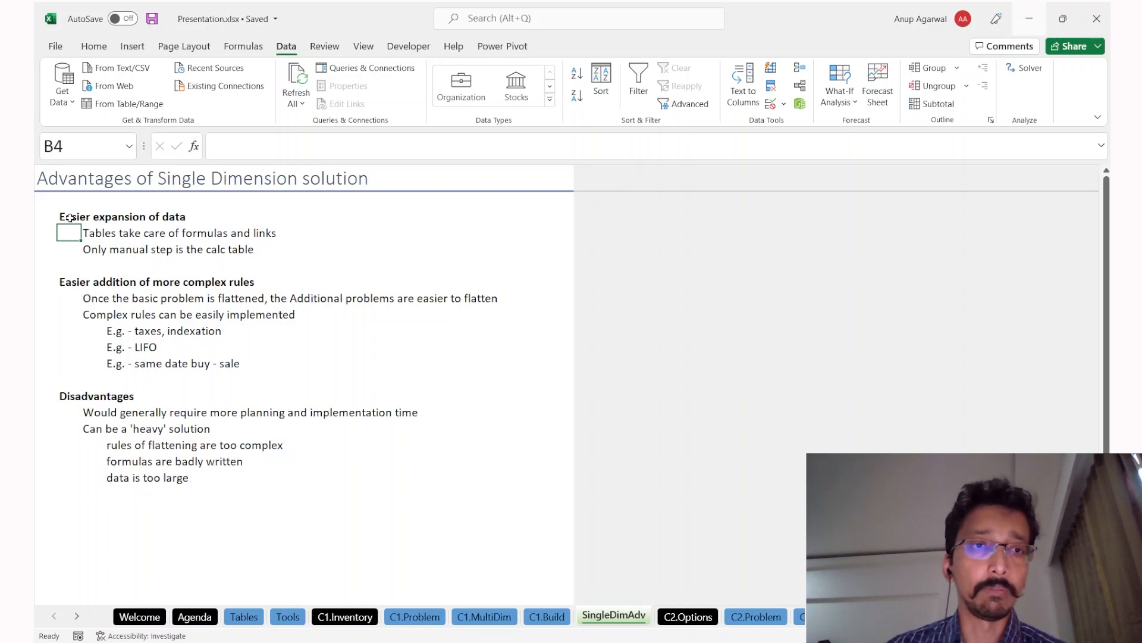
{"action": "key", "text": "ctrl+Page_Up"}
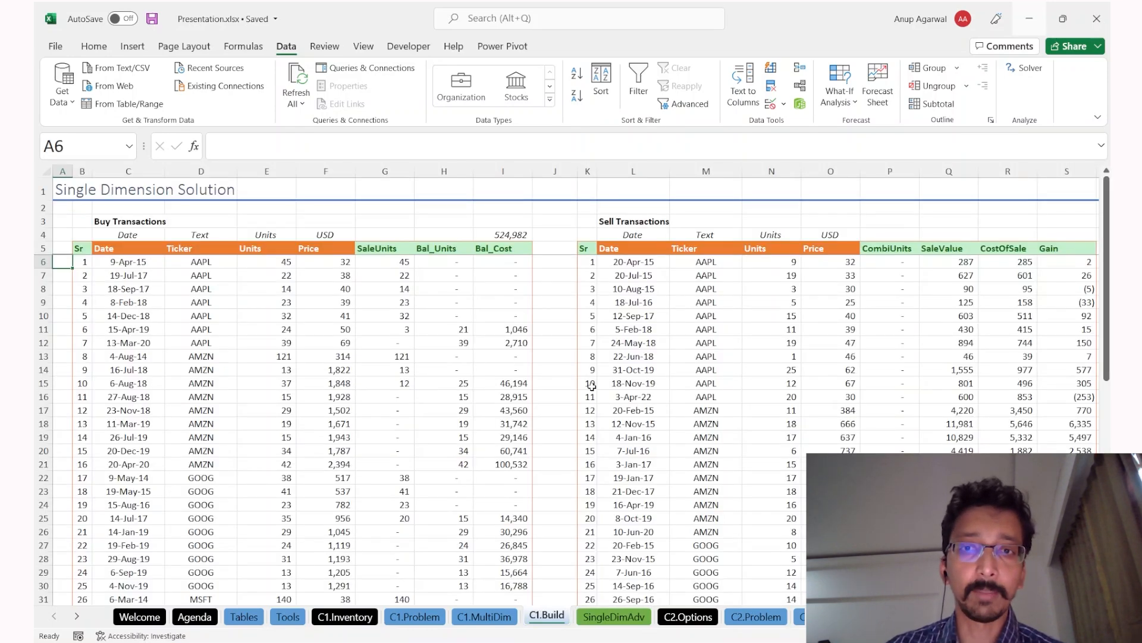
Step: Add two new rows to the bottom of the combination table by tabbing past its last cell
{"action": "scroll", "coordinate": [620, 423], "scroll_direction": "down", "scroll_amount": 2}
{"action": "scroll", "coordinate": [761, 435], "scroll_direction": "right", "scroll_amount": 6}
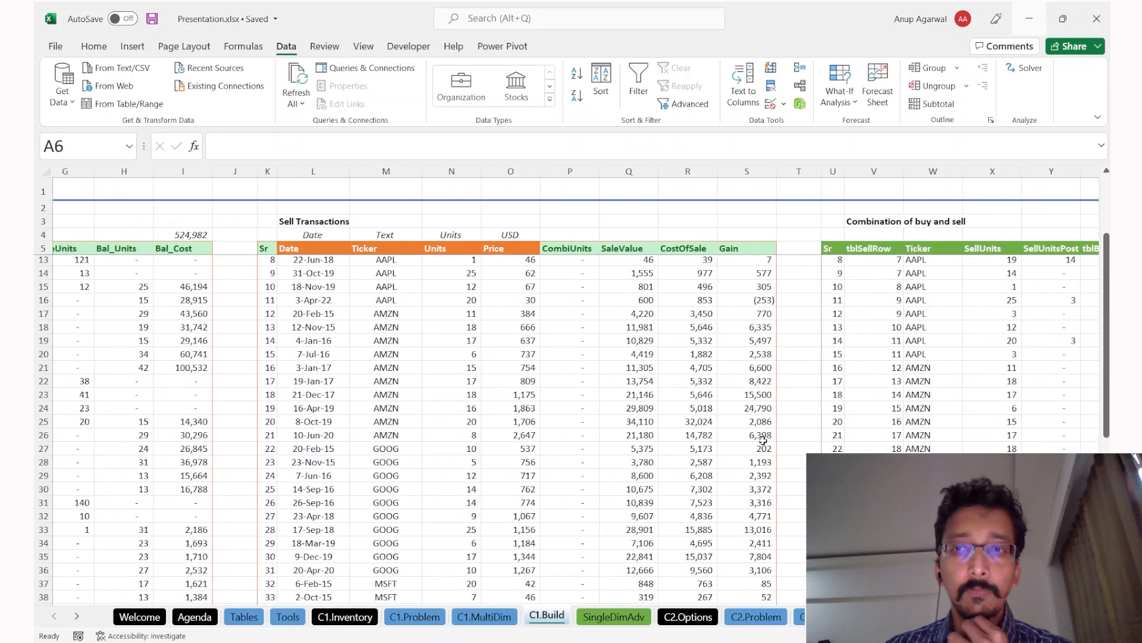
{"action": "scroll", "coordinate": [764, 441], "scroll_direction": "down", "scroll_amount": 4}
{"action": "scroll", "coordinate": [763, 441], "scroll_direction": "down", "scroll_amount": 5}
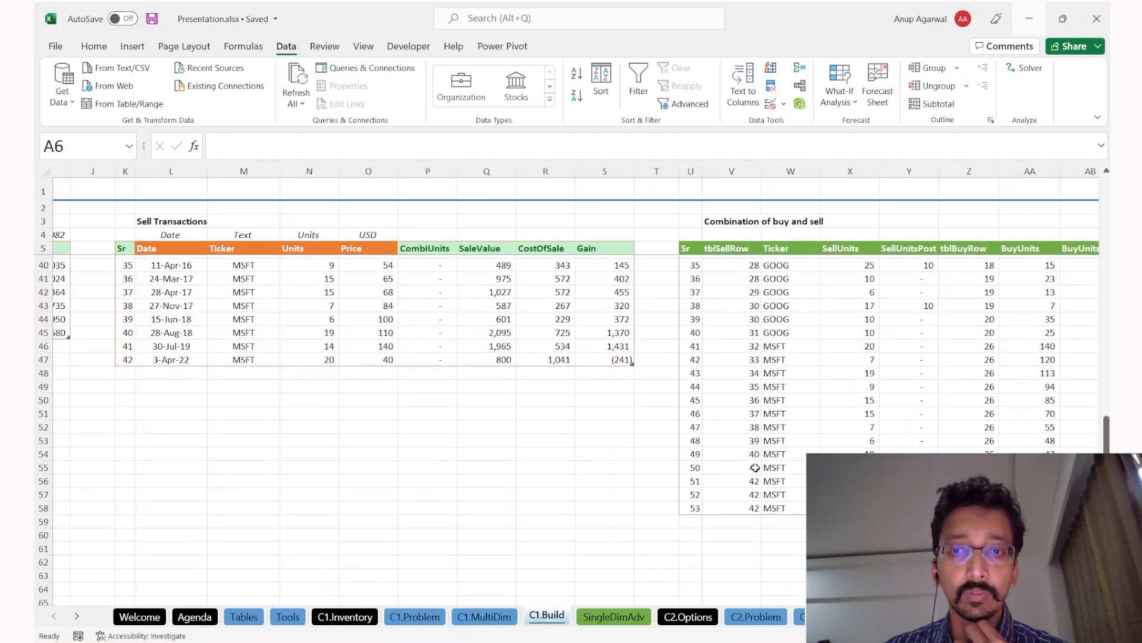
{"action": "left_click", "coordinate": [754, 481]}
{"action": "left_click_drag", "start_coordinate": [774, 507], "coordinate": [845, 535]}
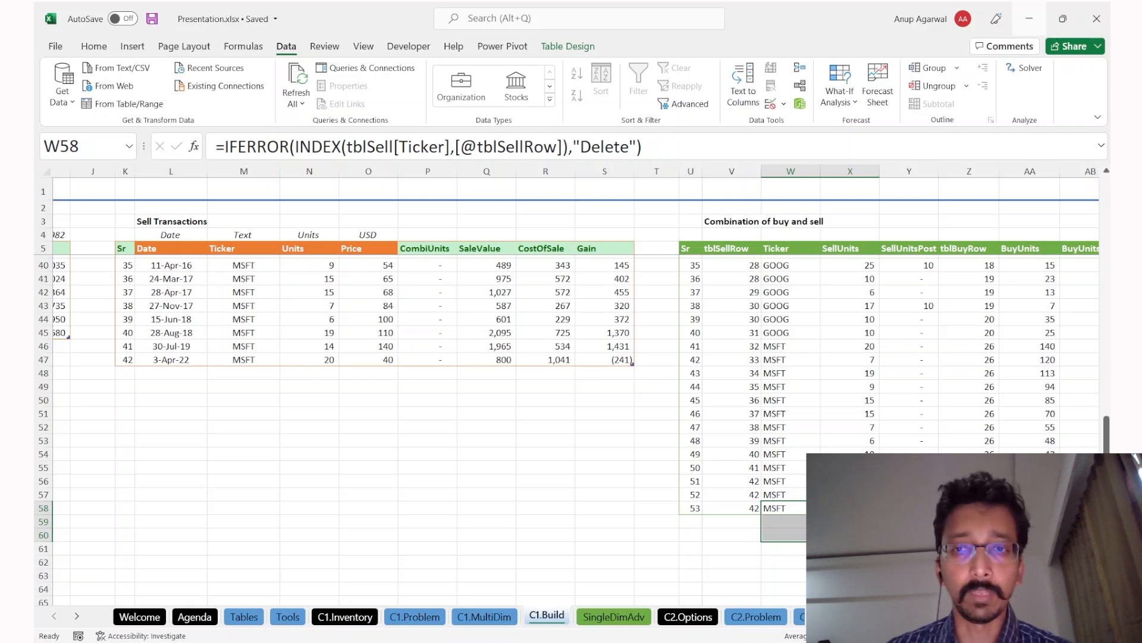
{"action": "key", "text": "Up"}
{"action": "key", "text": "Down"}
{"action": "key", "text": "ctrl+Right"}
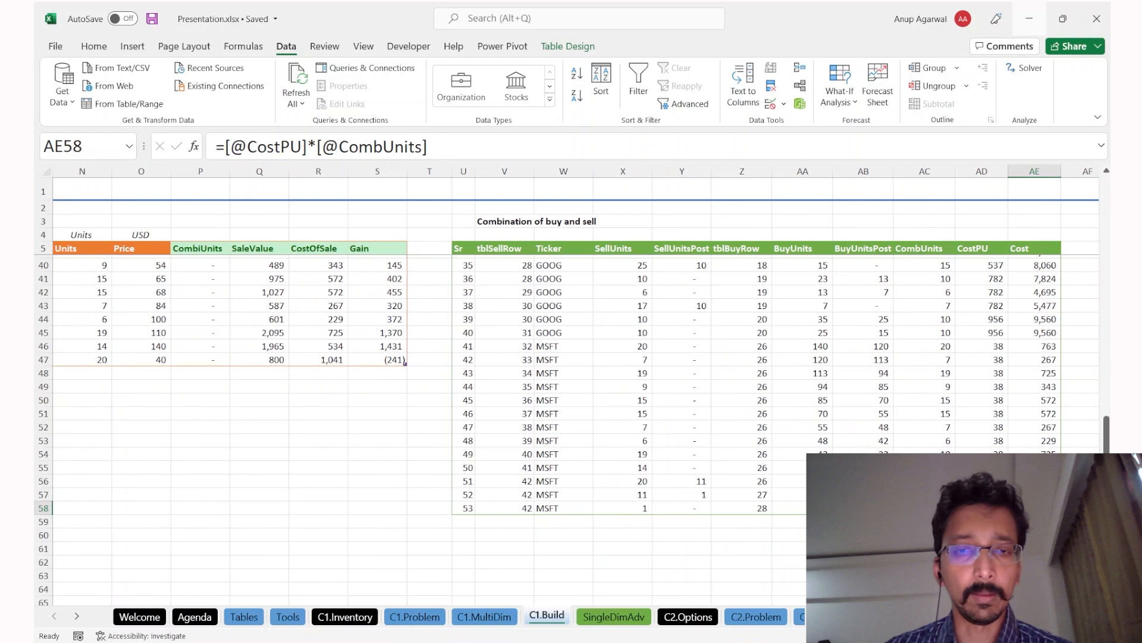
{"action": "key", "text": "Tab"}
{"action": "key", "text": "Tab"}
{"action": "key", "text": "Tab"}
{"action": "key", "text": "ctrl+Right"}
{"action": "key", "text": "Tab"}
{"action": "key", "text": "Down"}
Step: Delete the two added rows, undo to restore them, select their error cells, and go to SingleDimAdv
{"action": "scroll", "coordinate": [512, 467], "scroll_direction": "up", "scroll_amount": 5}
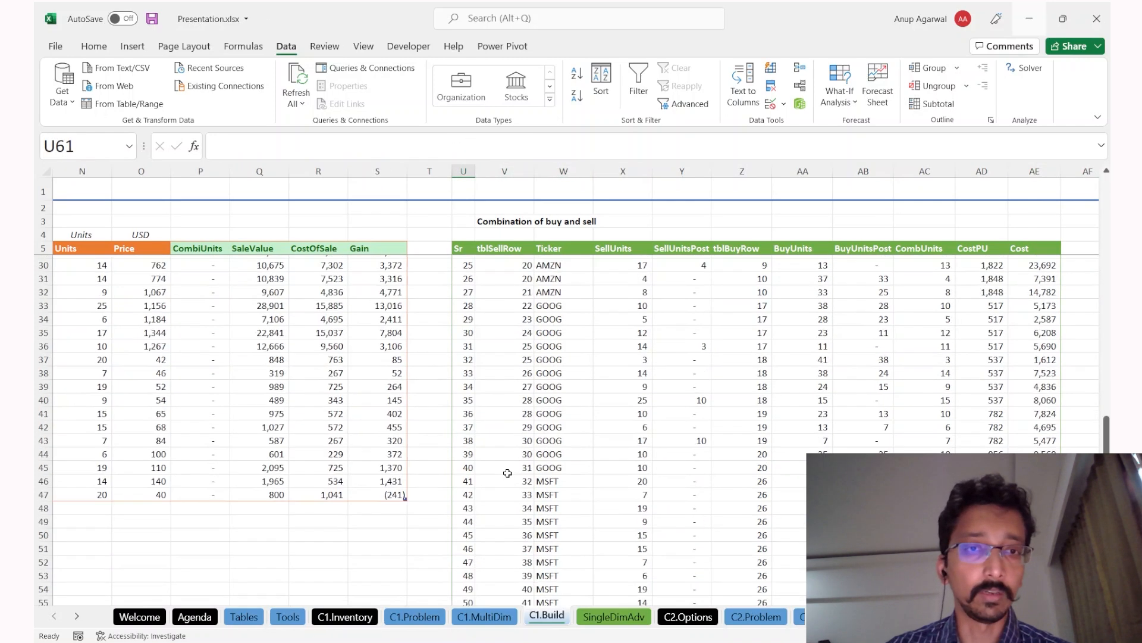
{"action": "scroll", "coordinate": [235, 435], "scroll_direction": "down", "scroll_amount": 7}
{"action": "scroll", "coordinate": [235, 436], "scroll_direction": "down", "scroll_amount": 2}
{"action": "left_click", "coordinate": [547, 334]}
{"action": "key", "text": "ctrl+Down"}
{"action": "key", "text": "shift+Down"}
{"action": "key", "text": "shift+Up"}
{"action": "key", "text": "shift+Up"}
{"action": "key", "text": "shift+space"}
{"action": "key", "text": "ctrl+minus"}
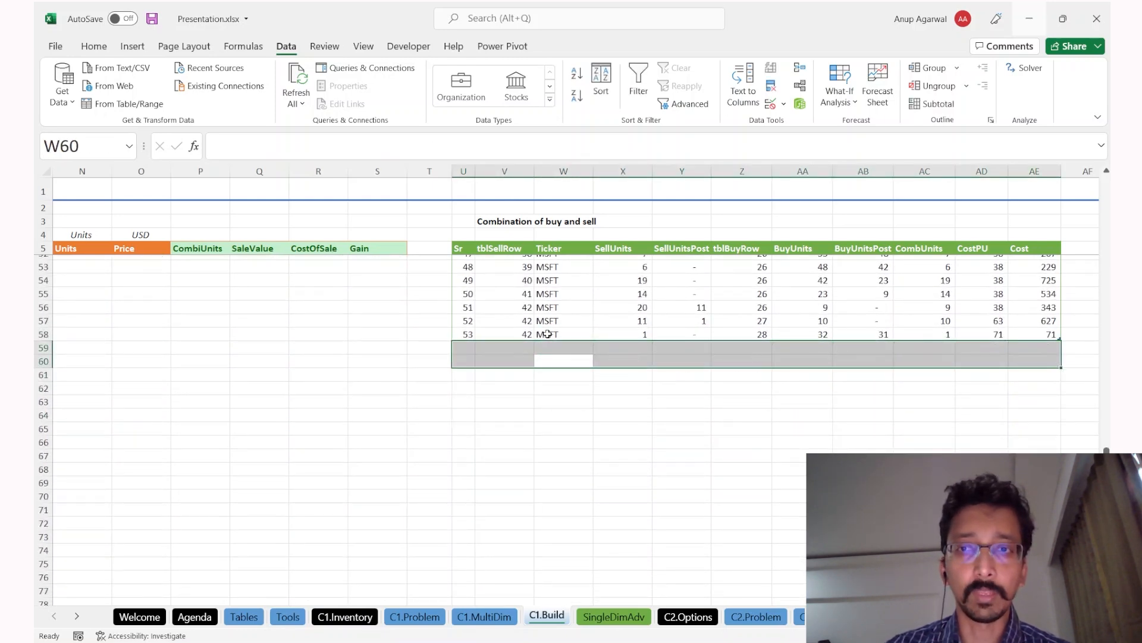
{"action": "key", "text": "ctrl+z"}
{"action": "left_click_drag", "start_coordinate": [682, 348], "coordinate": [997, 360]}
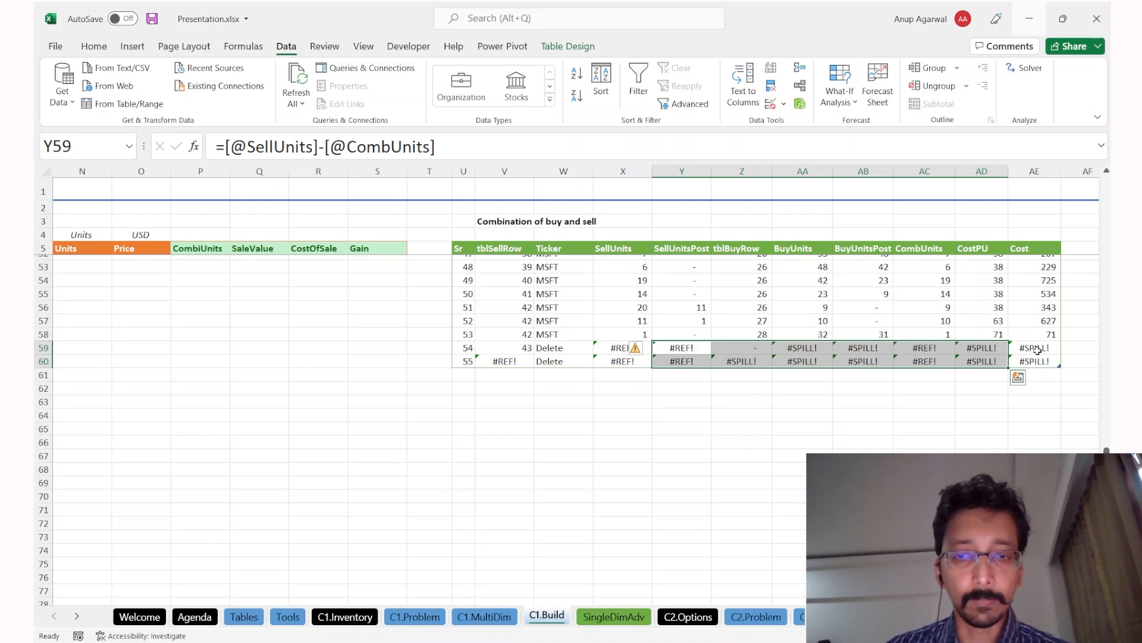
{"action": "key", "text": "ctrl+Page_Down"}
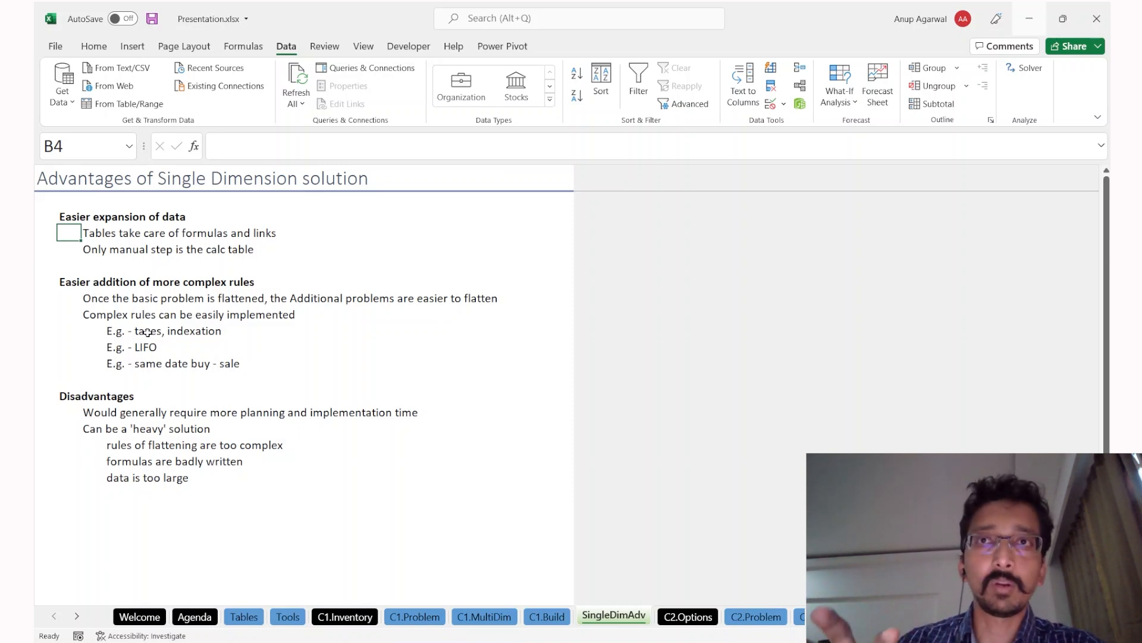
Step: Back on C1.Build, delete the two error rows from the combination table
{"action": "key", "text": "ctrl+Page_Up"}
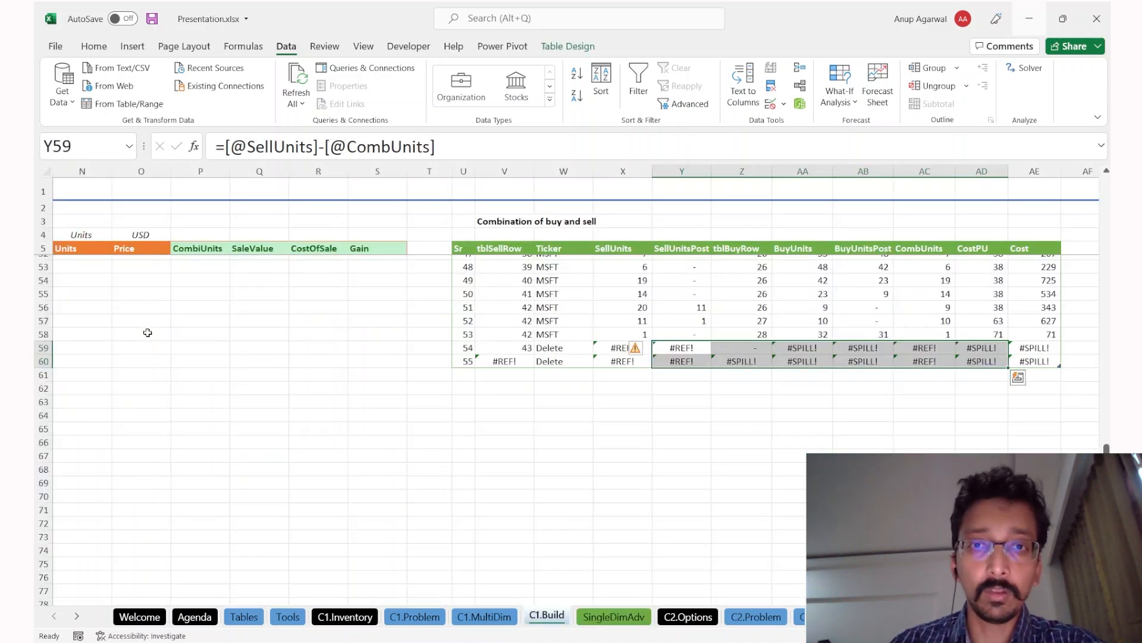
{"action": "scroll", "coordinate": [595, 301], "scroll_direction": "up", "scroll_amount": 1}
{"action": "left_click", "coordinate": [599, 301]}
{"action": "key", "text": "Down"}
{"action": "key", "text": "Down"}
{"action": "key", "text": "Down"}
{"action": "key", "text": "Down"}
{"action": "key", "text": "Down"}
{"action": "key", "text": "Down"}
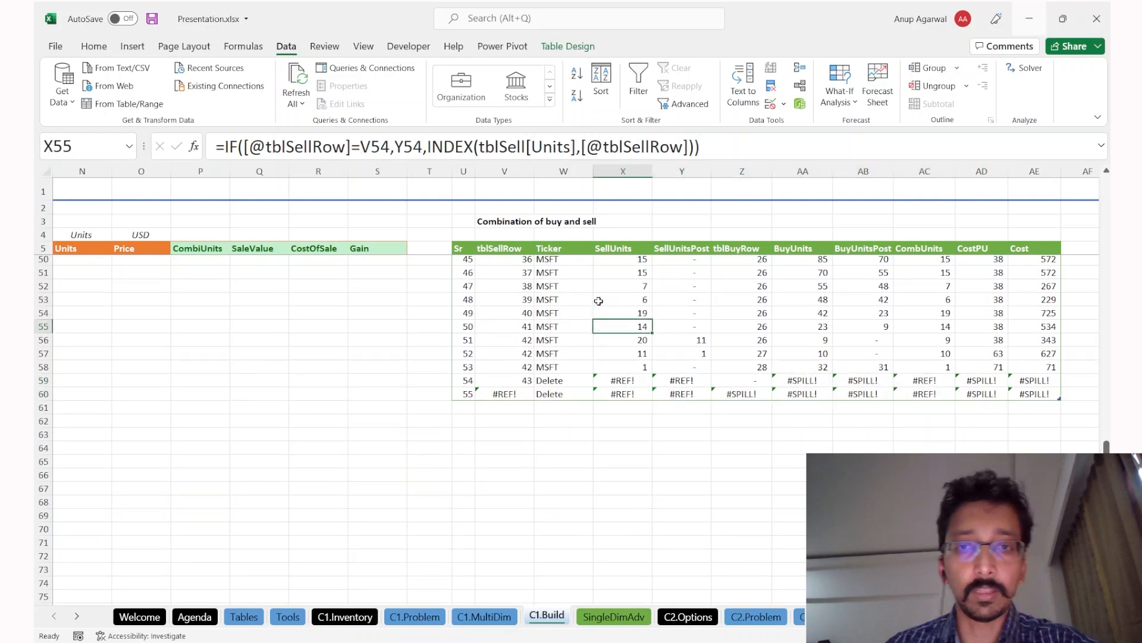
{"action": "key", "text": "shift+Down"}
{"action": "key", "text": "shift+space"}
{"action": "key", "text": "ctrl+minus"}
{"action": "key", "text": "Page_Up"}
{"action": "key", "text": "Page_Up"}
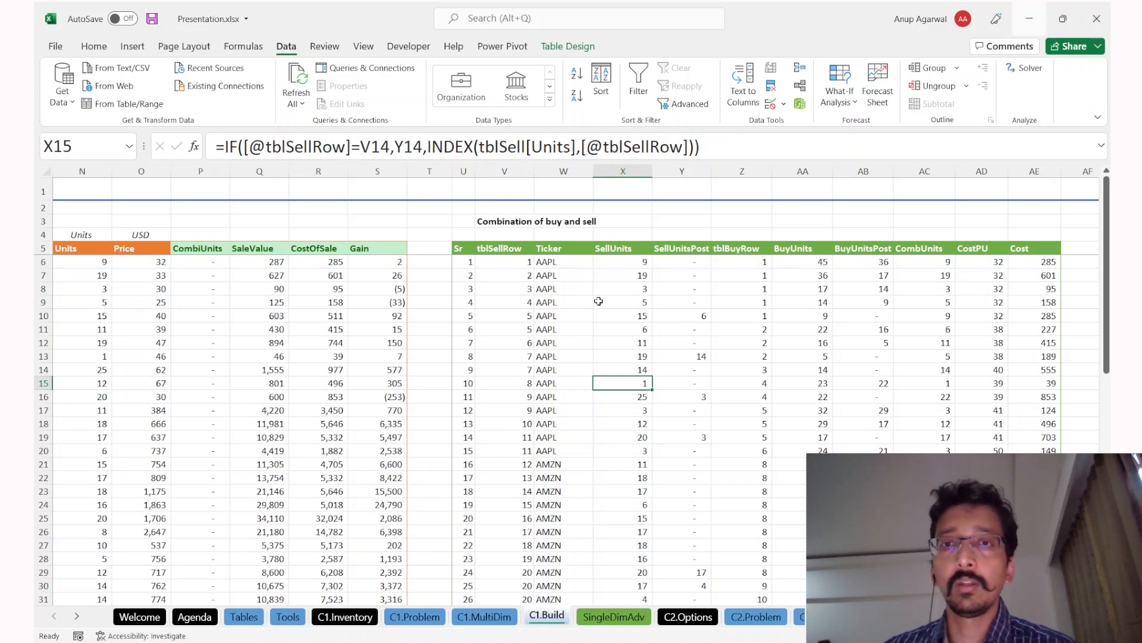
Step: Inspect the BuyUnitsPost and SellUnits formulas, select AF6:AF13 beside Cost, then move to SingleDimAdv
{"action": "left_click", "coordinate": [885, 381]}
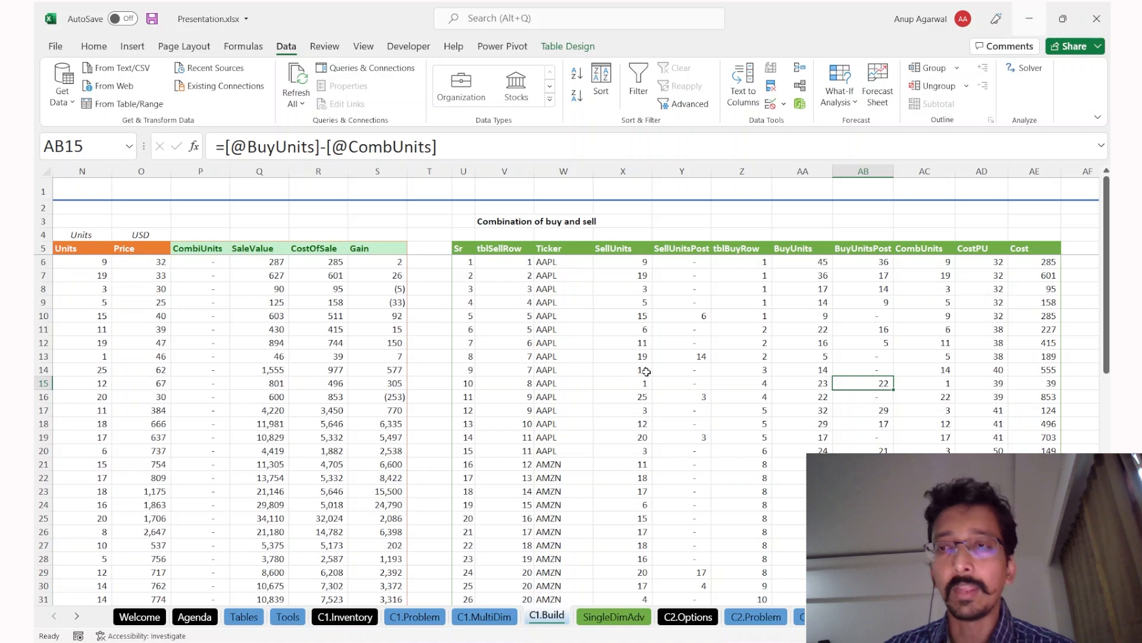
{"action": "left_click", "coordinate": [621, 301]}
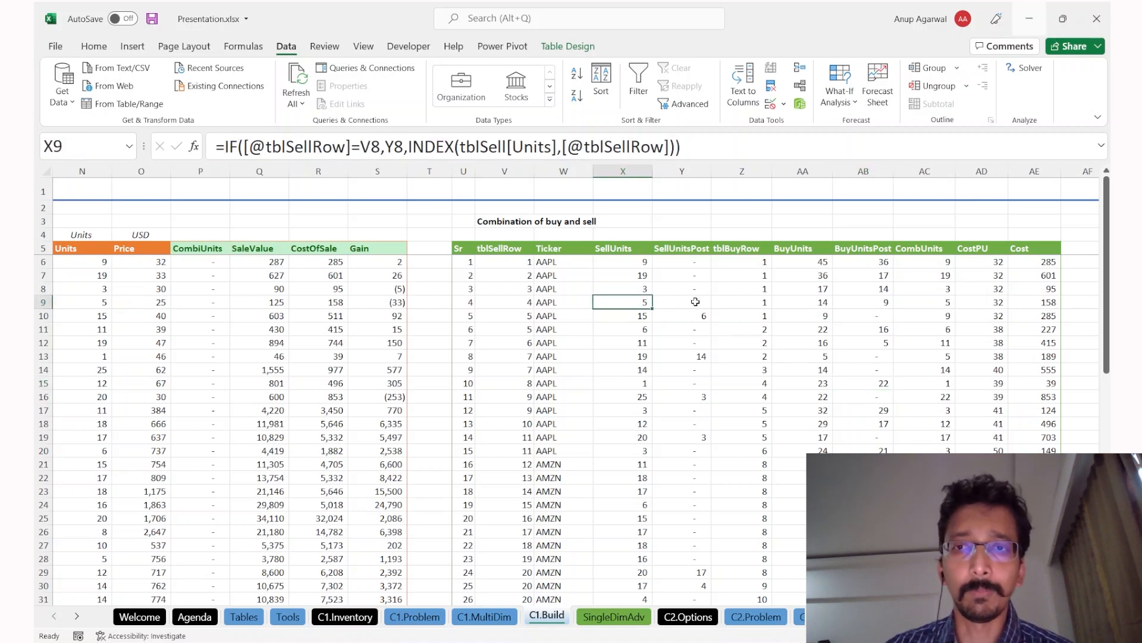
{"action": "scroll", "coordinate": [563, 399], "scroll_direction": "left", "scroll_amount": 5}
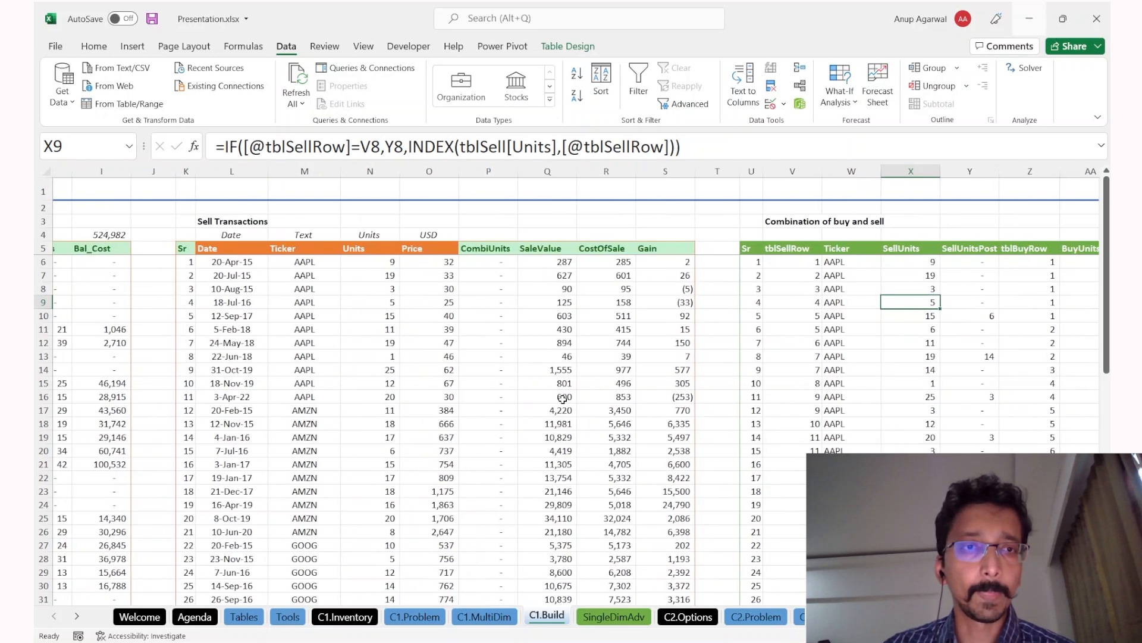
{"action": "scroll", "coordinate": [711, 391], "scroll_direction": "right", "scroll_amount": 10}
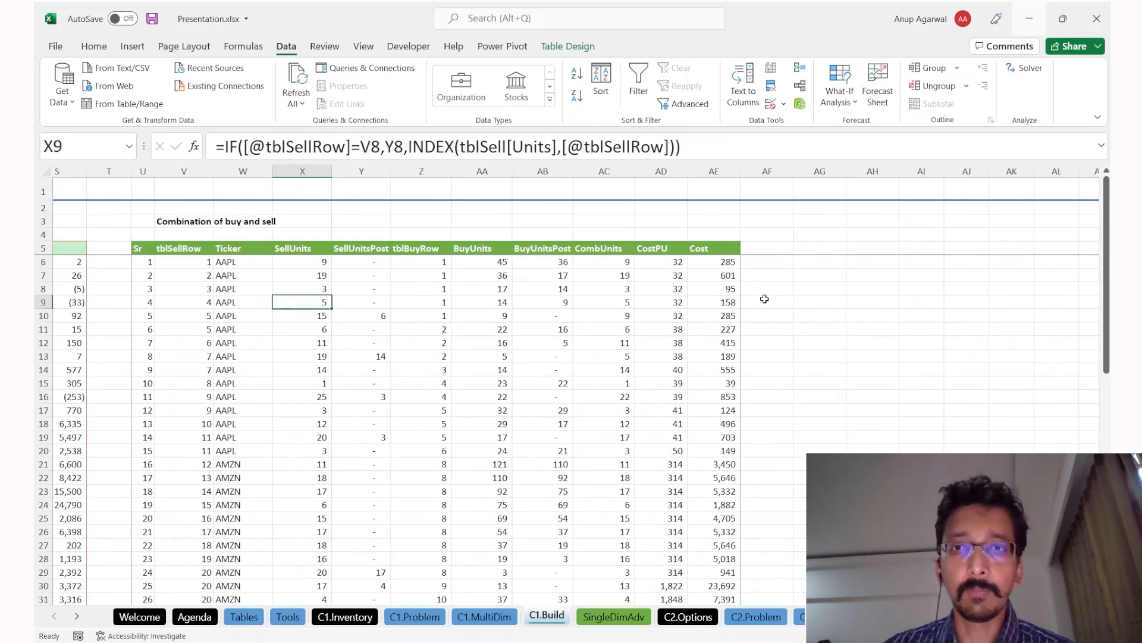
{"action": "left_click_drag", "start_coordinate": [771, 262], "coordinate": [760, 357]}
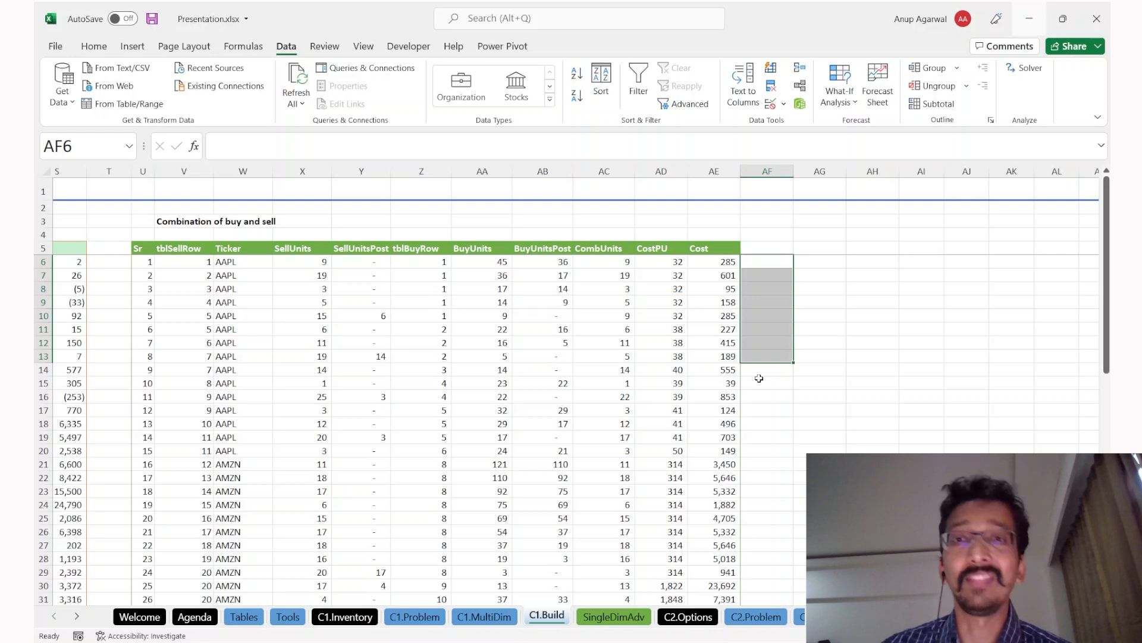
{"action": "key", "text": "ctrl+Page_Down"}
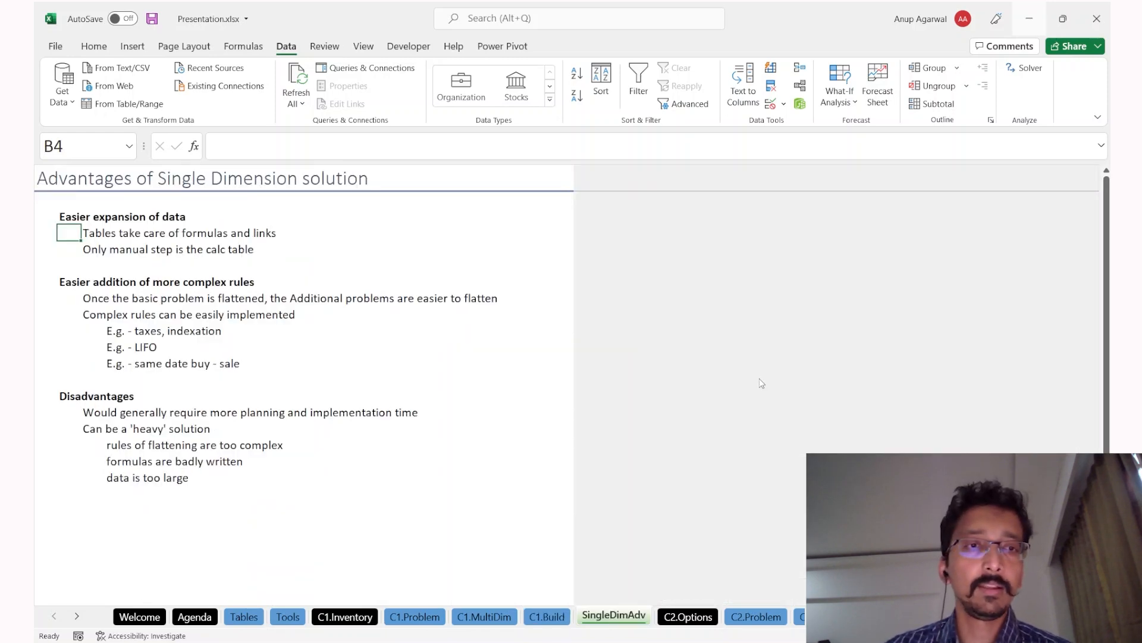
Step: Point out the 'E.g. - taxes, indexation' example, then return to C1.Build
{"action": "left_click", "coordinate": [195, 326]}
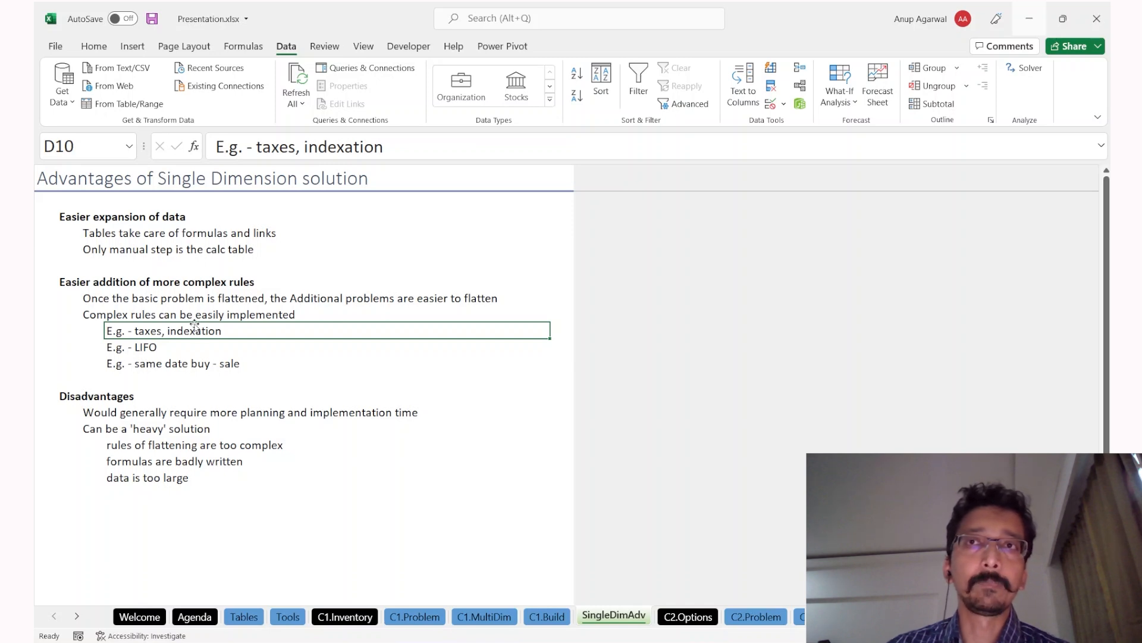
{"action": "key", "text": "ctrl+Page_Up"}
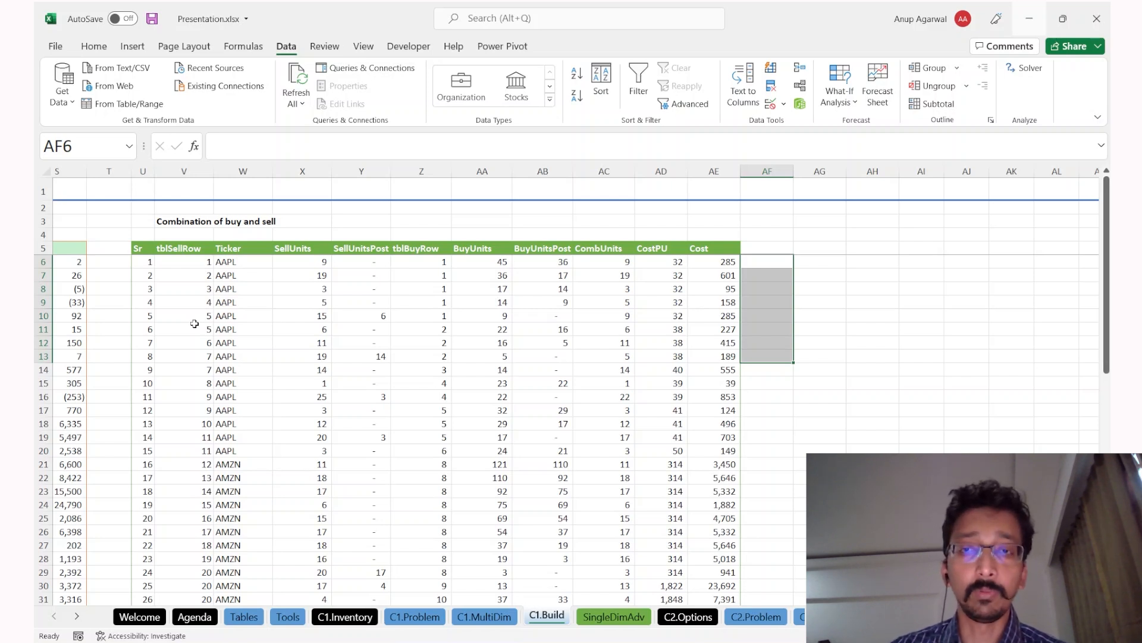
Step: On C1.Build, highlight the 31-Oct-19 sell table row and buy table rows 9–12
{"action": "left_click_drag", "start_coordinate": [708, 236], "coordinate": [804, 379]}
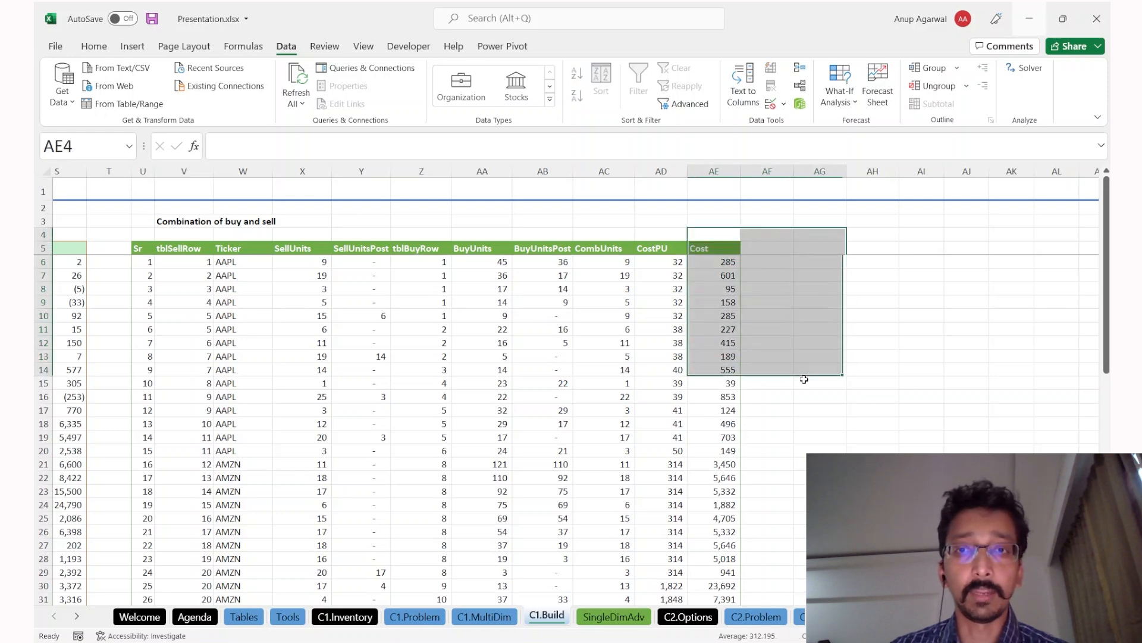
{"action": "key", "text": "ctrl+Page_Up"}
{"action": "key", "text": "ctrl+Page_Down"}
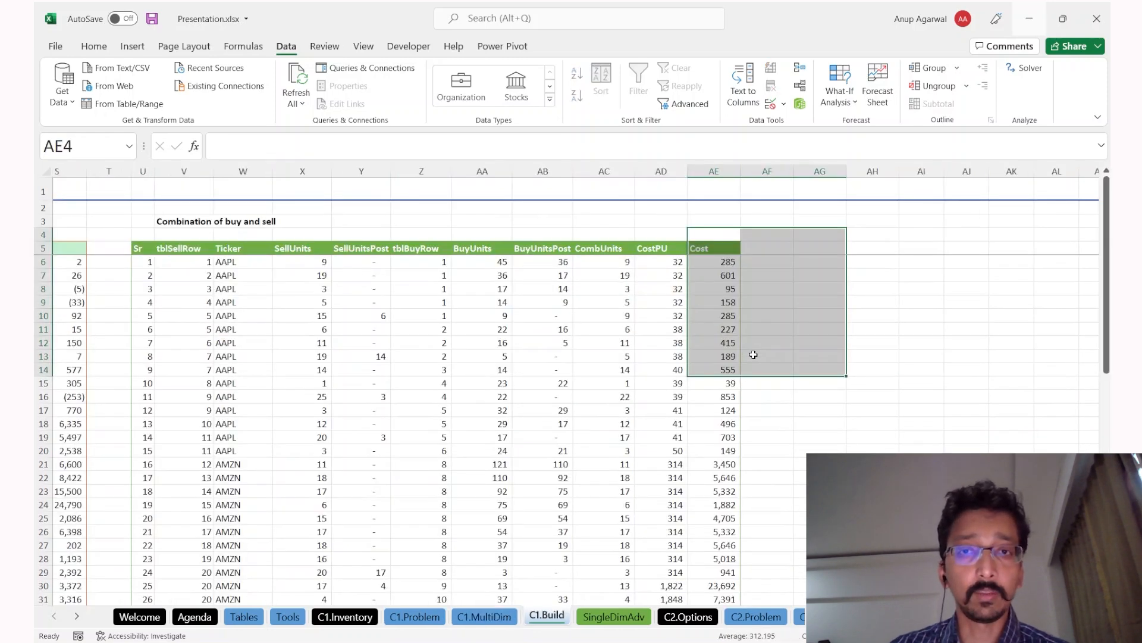
{"action": "key", "text": "ctrl+Home"}
{"action": "left_click_drag", "start_coordinate": [613, 370], "coordinate": [1037, 370]}
{"action": "key", "text": "shift+space"}
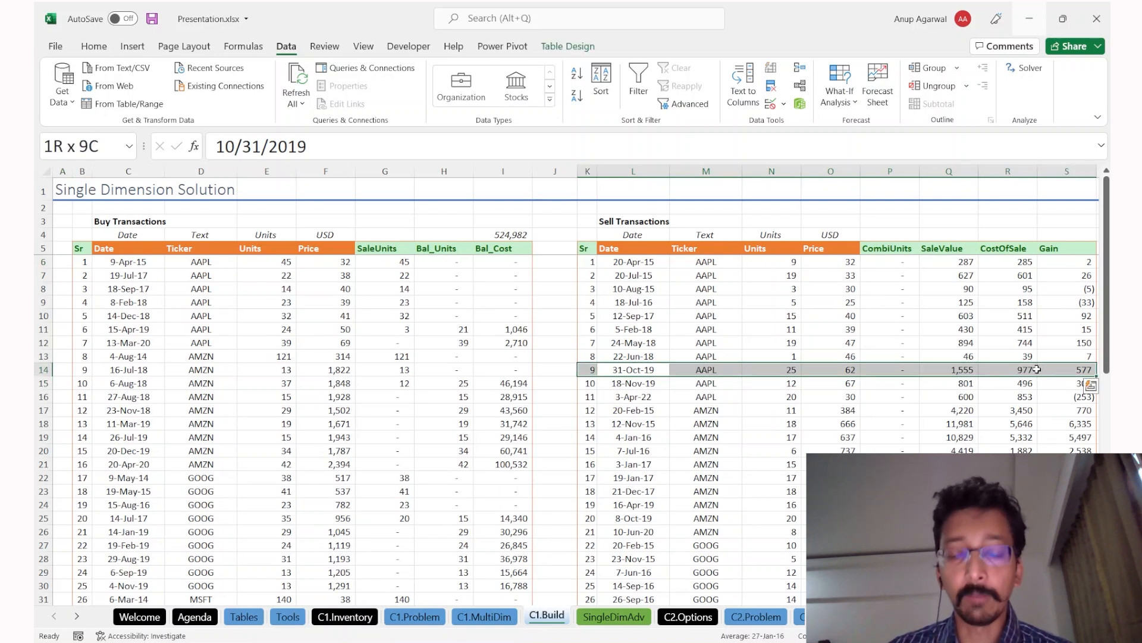
{"action": "left_click_drag", "start_coordinate": [380, 364], "coordinate": [377, 413]}
{"action": "key", "text": "shift+space"}
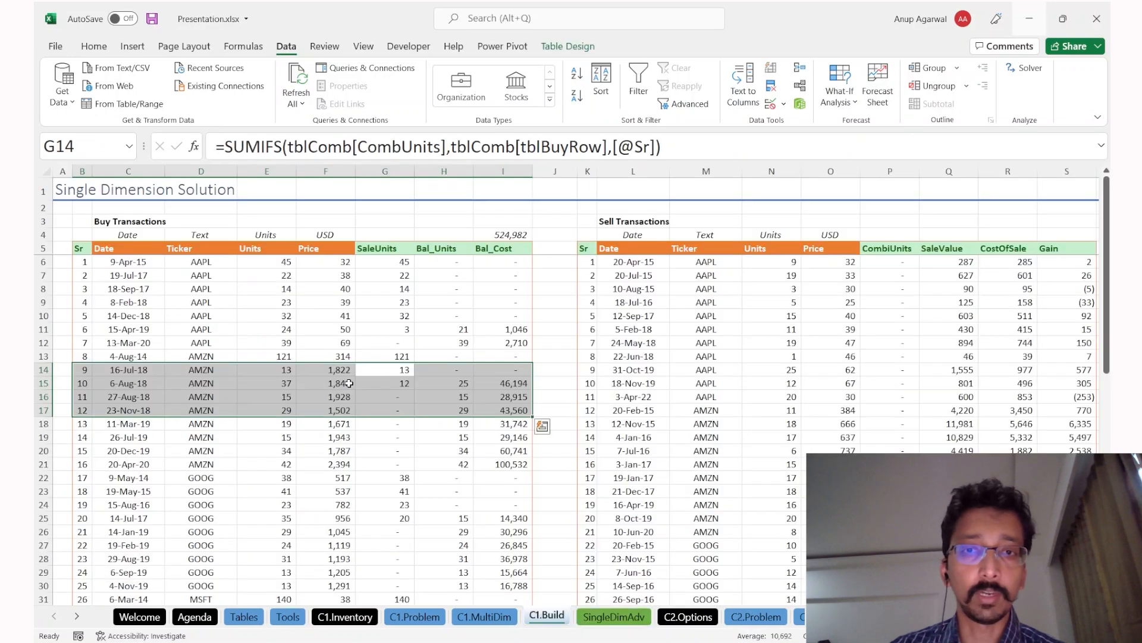
Step: Select the Cost values in rows 13–19, then move to SingleDimAdv's LIFO example
{"action": "scroll", "coordinate": [506, 425], "scroll_direction": "right", "scroll_amount": 6}
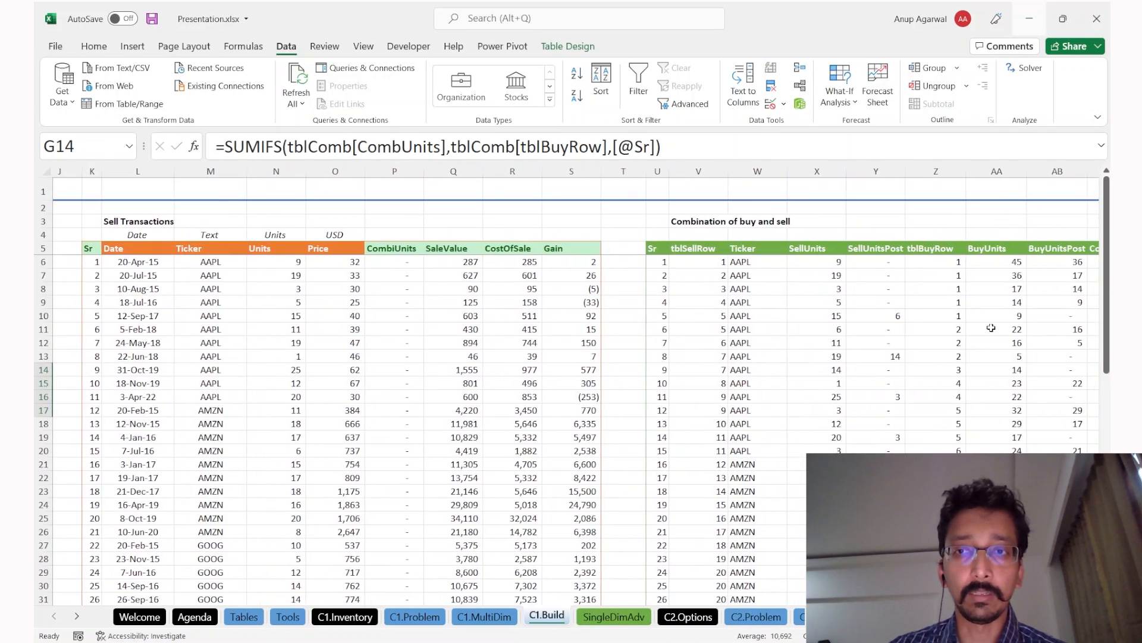
{"action": "left_click_drag", "start_coordinate": [999, 356], "coordinate": [1033, 438]}
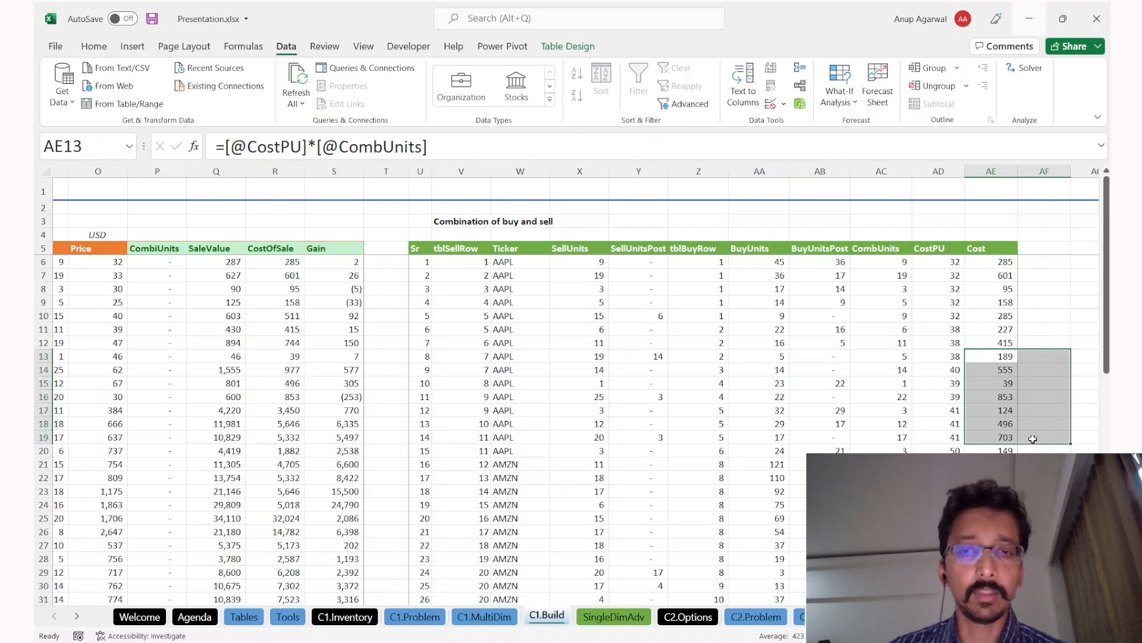
{"action": "key", "text": "alt+Tab"}
{"action": "key", "text": "ctrl+Page_Down"}
{"action": "key", "text": "Down"}
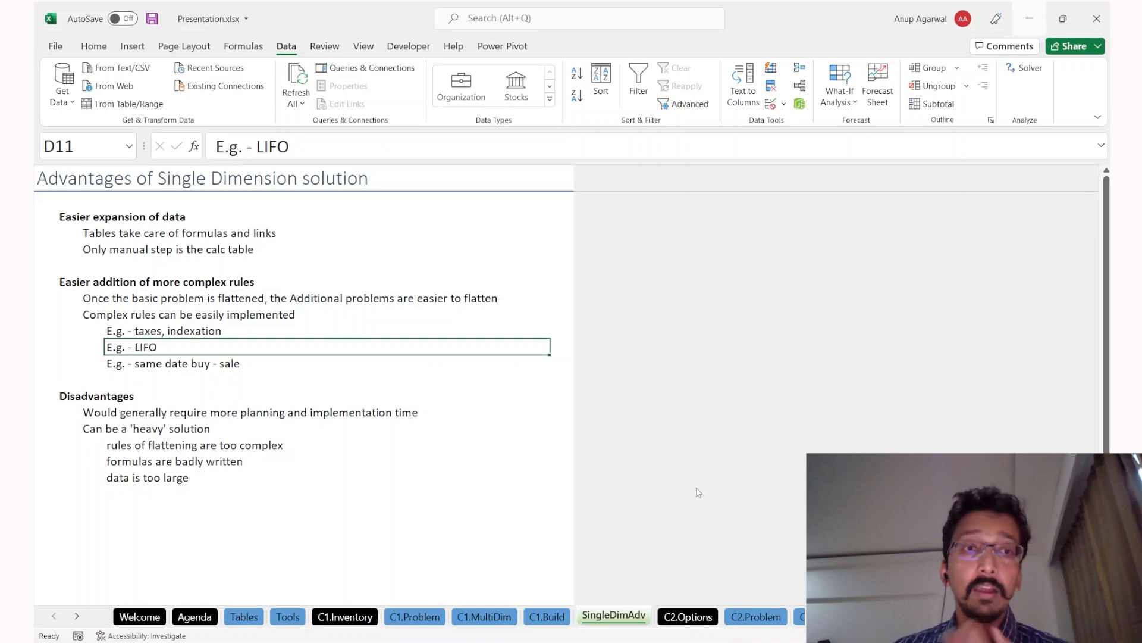
Step: Move to the same-date buy/sale example on SingleDimAdv, then switch back to C1.Build
{"action": "key", "text": "ctrl+Page_Up"}
{"action": "key", "text": "ctrl+Page_Down"}
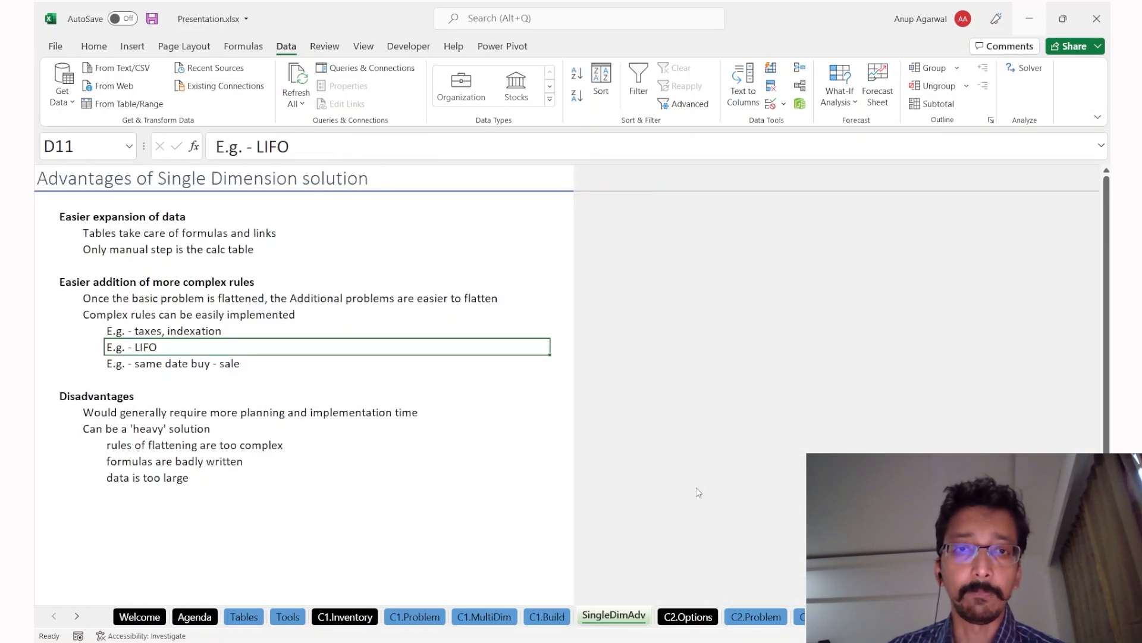
{"action": "key", "text": "Down"}
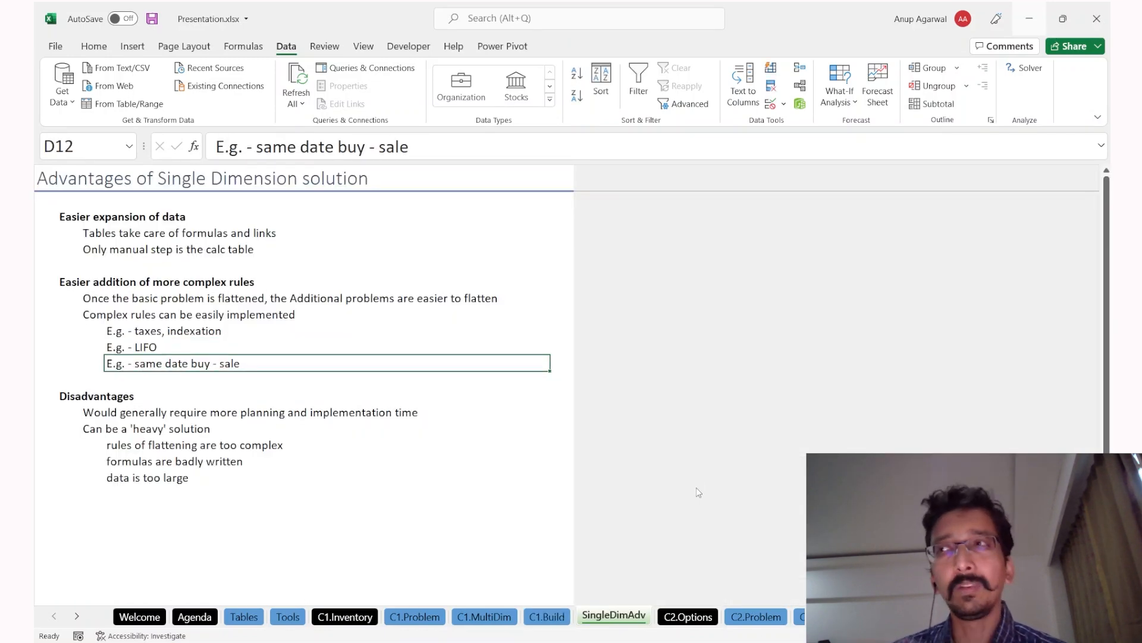
{"action": "key", "text": "ctrl+Page_Up"}
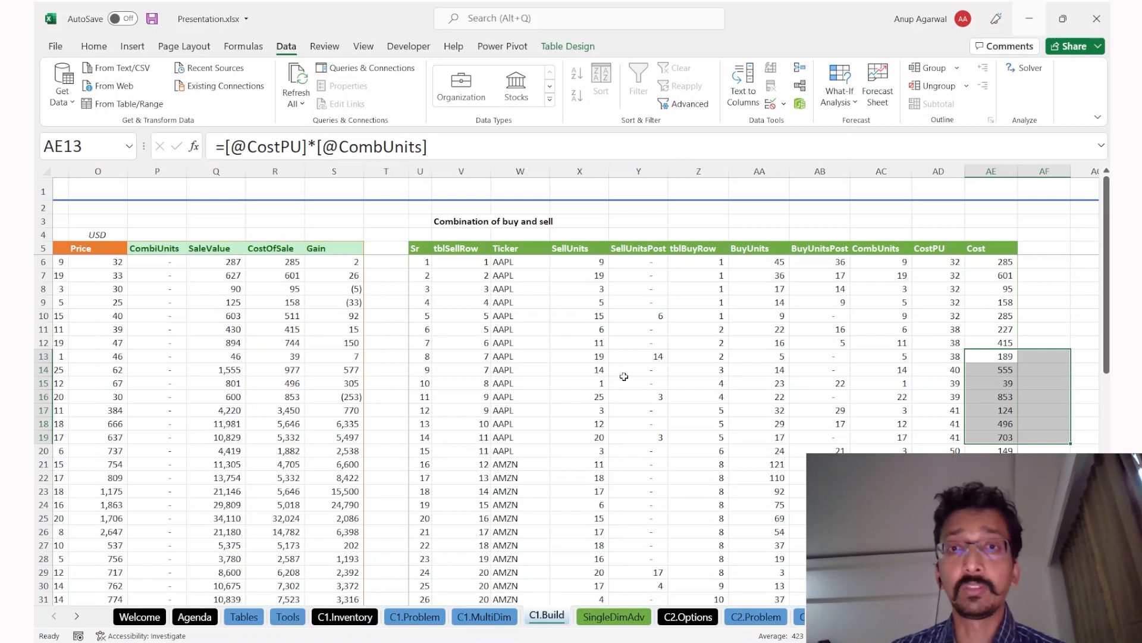
Step: Check the X9 and Z11 formulas, select I10:O13 on C1.MultiDim, then reach SingleDimAdv's Disadvantages heading
{"action": "left_click", "coordinate": [590, 299]}
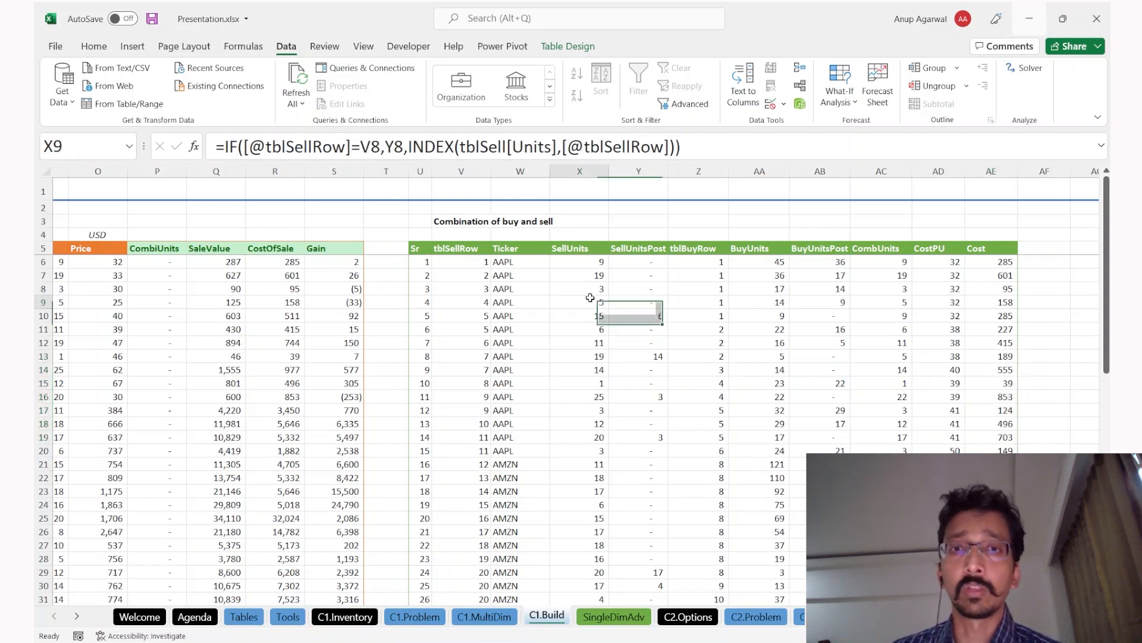
{"action": "left_click", "coordinate": [700, 331]}
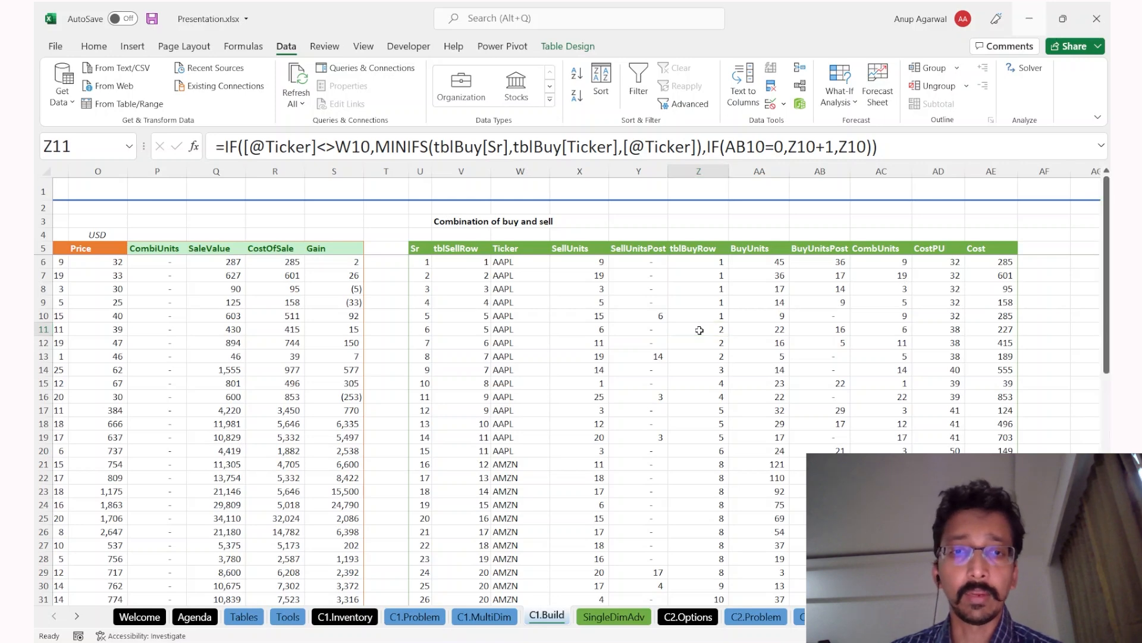
{"action": "key", "text": "ctrl+Page_Up"}
{"action": "left_click_drag", "start_coordinate": [390, 322], "coordinate": [713, 363]}
{"action": "key", "text": "ctrl+Page_Down"}
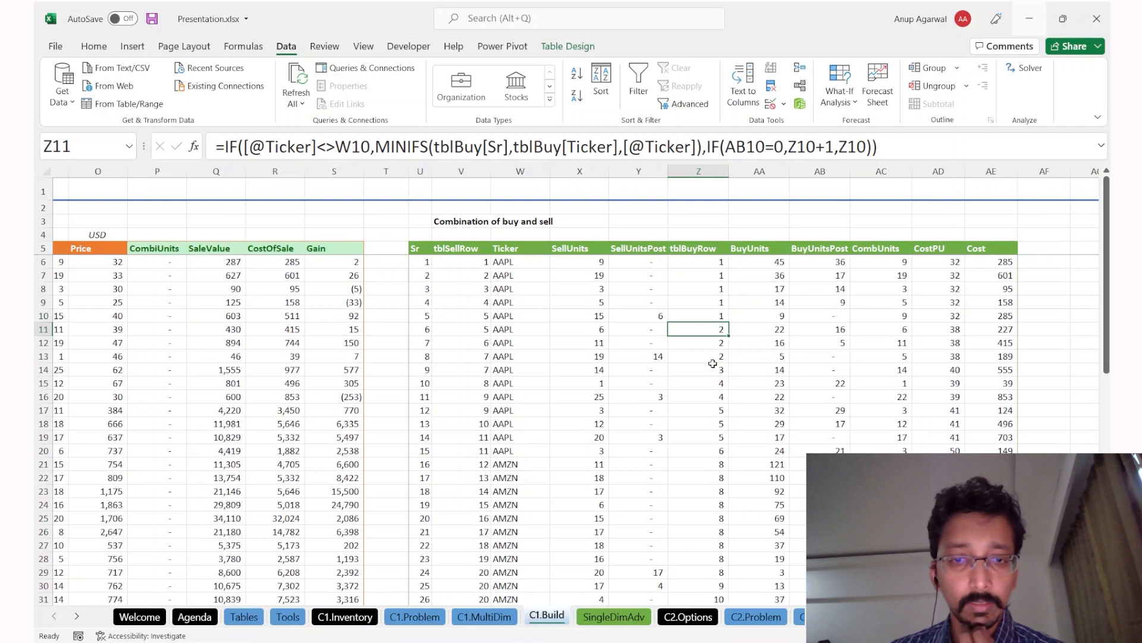
{"action": "key", "text": "ctrl+Page_Down"}
{"action": "key", "text": "Down"}
{"action": "key", "text": "Down"}
{"action": "key", "text": "Left"}
{"action": "key", "text": "Left"}
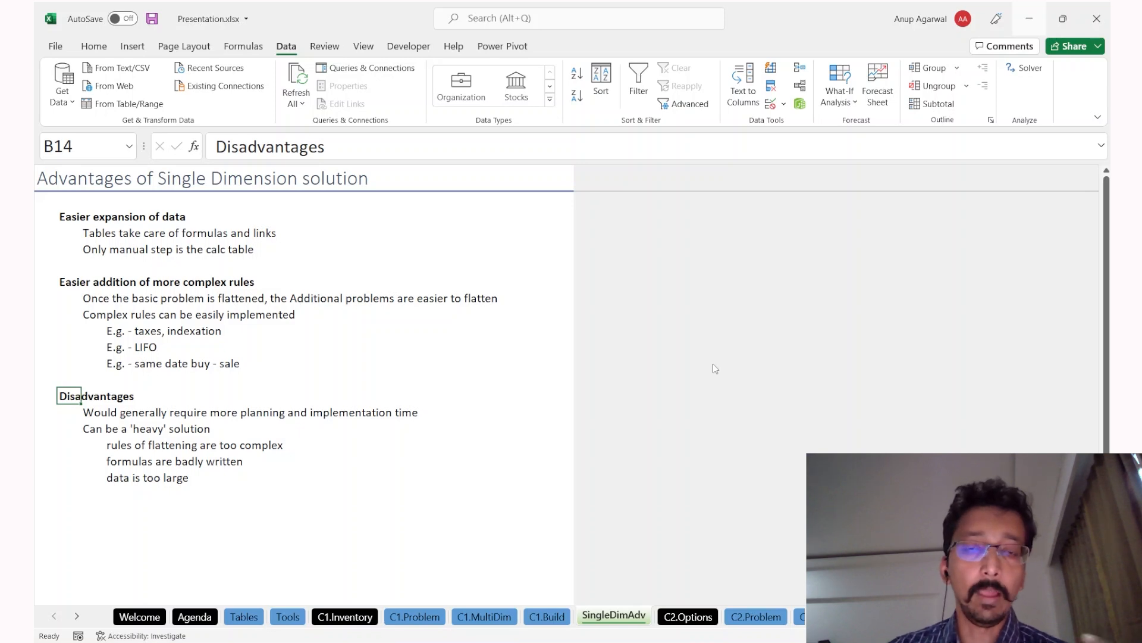
Step: Switch from SingleDimAdv back to the C1.Build sheet with Ctrl+PageUp
{"action": "key", "text": "ctrl+Page_Up"}
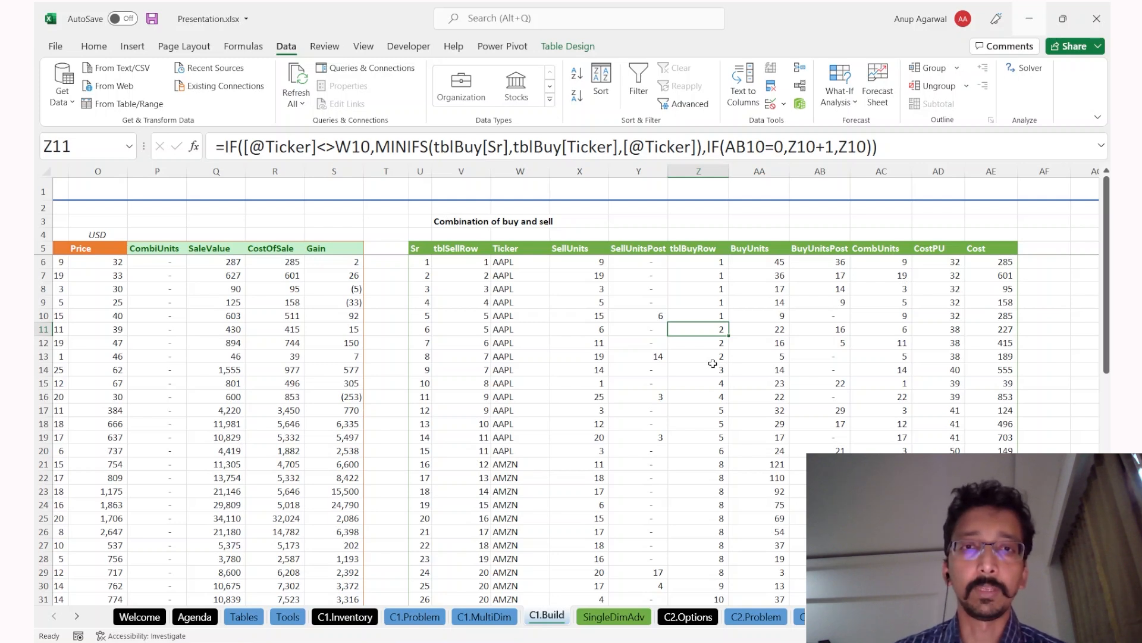
Step: Inspect the SellUnits formulas in X10 and X14, with a brief look at SingleDimAdv's disadvantages
{"action": "left_click", "coordinate": [600, 314]}
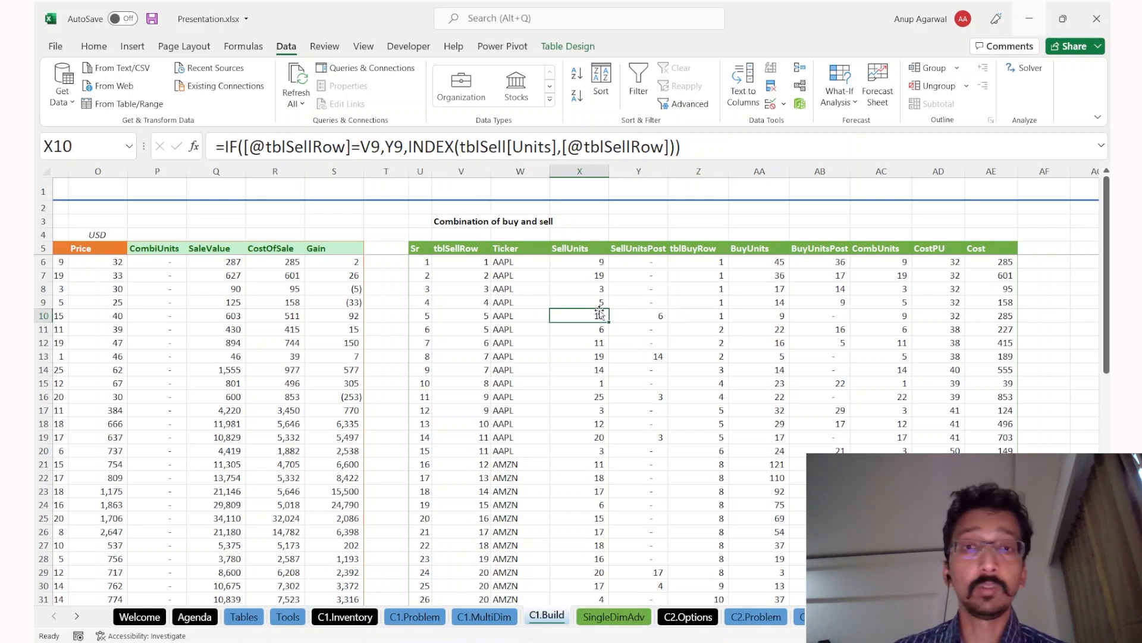
{"action": "left_click", "coordinate": [376, 148]}
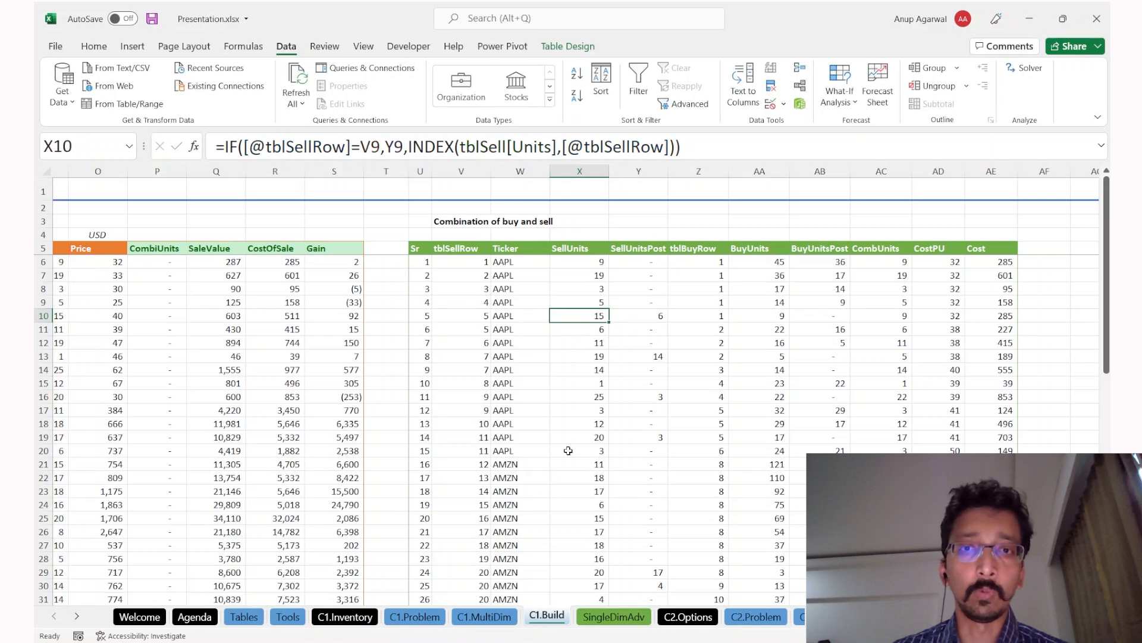
{"action": "left_click", "coordinate": [577, 370]}
{"action": "key", "text": "ctrl+Page_Down"}
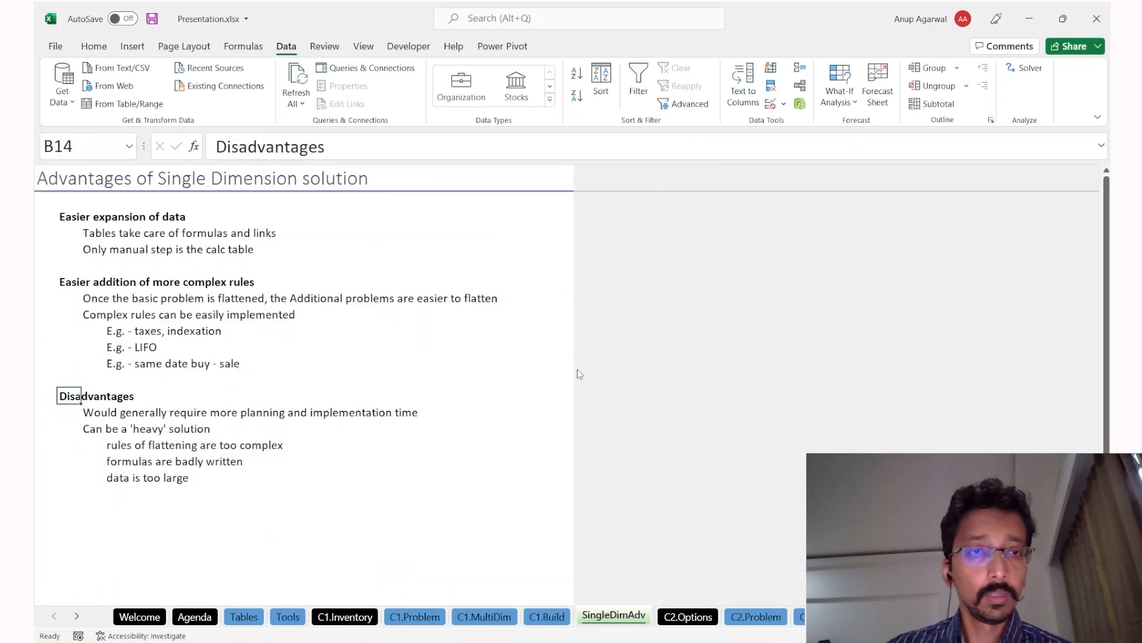
{"action": "key", "text": "Down"}
{"action": "key", "text": "Down"}
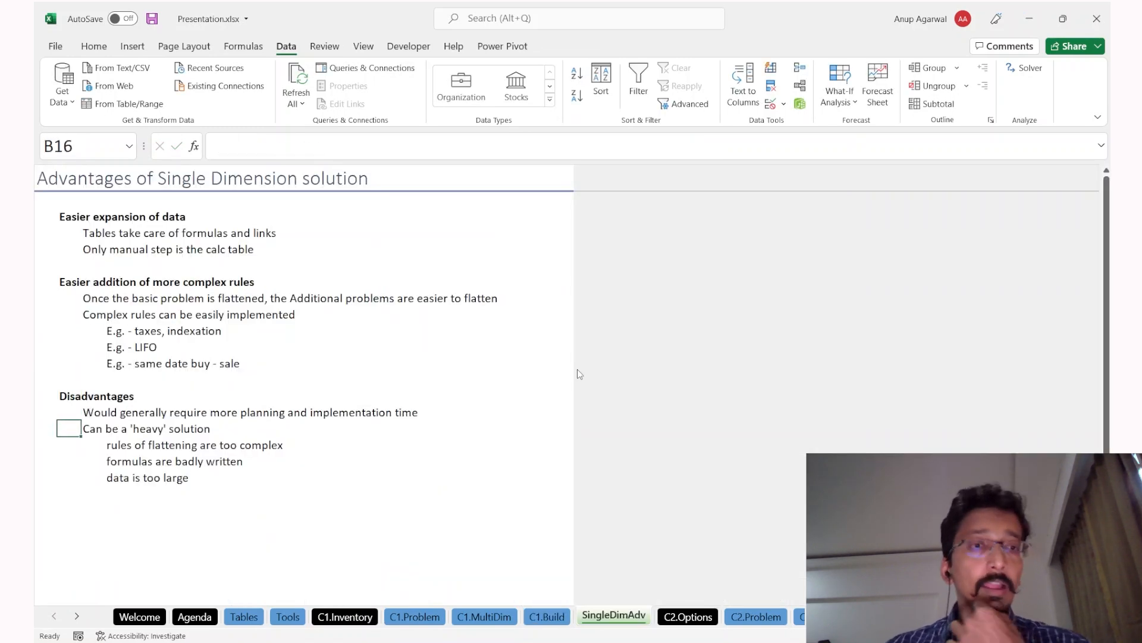
{"action": "key", "text": "ctrl+Page_Up"}
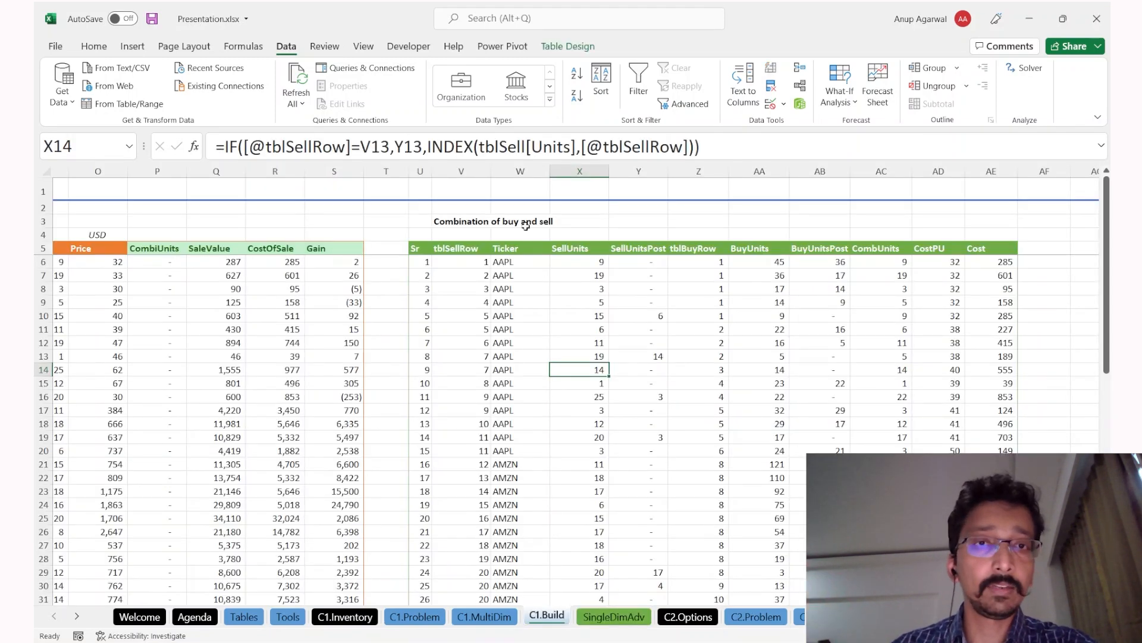
Step: Review the formulas in X14, X12 and the Ticker cell W12 without changing them
{"action": "left_click", "coordinate": [508, 146]}
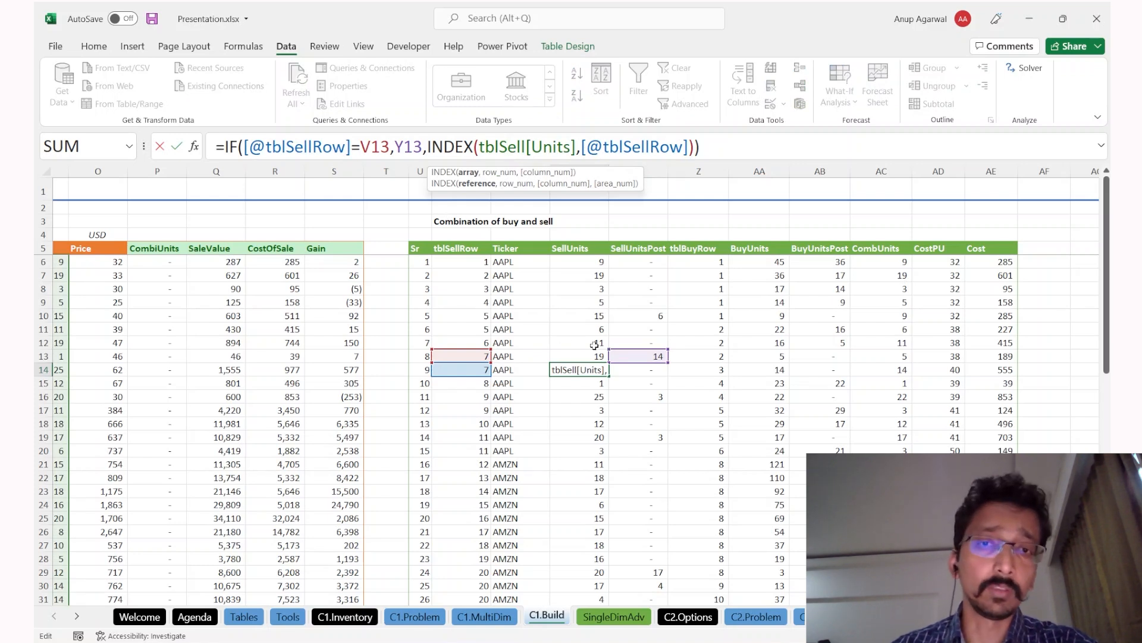
{"action": "left_click", "coordinate": [566, 344]}
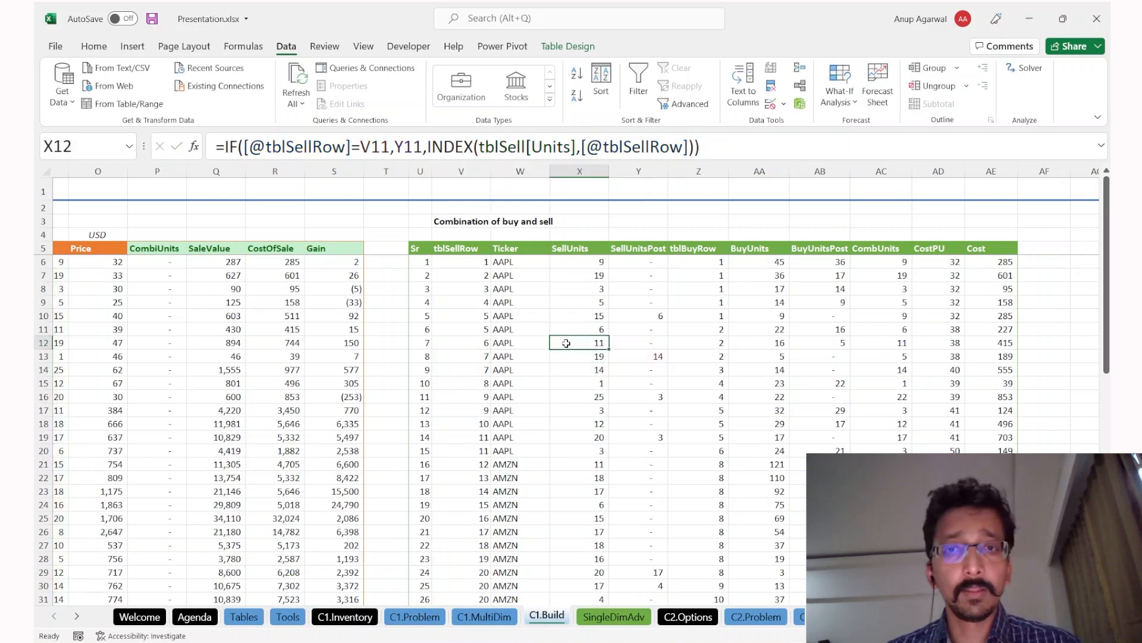
{"action": "key", "text": "F2"}
{"action": "key", "text": "Escape"}
{"action": "key", "text": "Left"}
{"action": "key", "text": "F2"}
{"action": "key", "text": "Escape"}
{"action": "key", "text": "Right"}
Step: Review the BuyUnits formula in AA12 and trace the references of Z12's tblBuyRow formula
{"action": "key", "text": "Right"}
{"action": "key", "text": "Right"}
{"action": "key", "text": "Right"}
{"action": "key", "text": "Left"}
{"action": "key", "text": "Right"}
{"action": "key", "text": "F2"}
{"action": "key", "text": "Escape"}
{"action": "key", "text": "Right"}
{"action": "key", "text": "Left"}
{"action": "key", "text": "Left"}
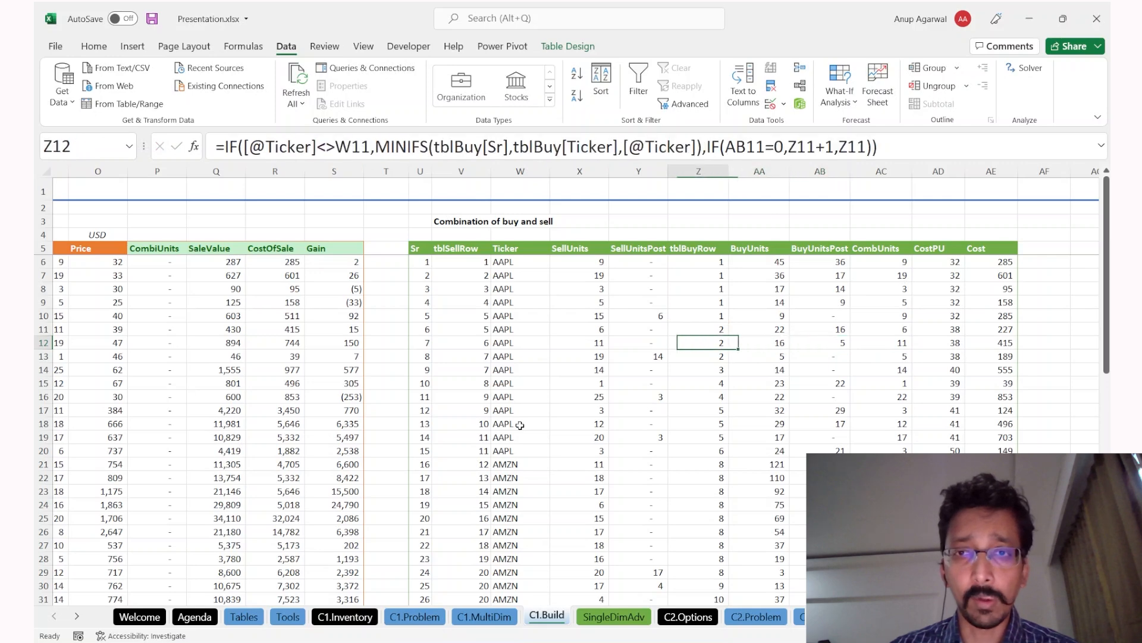
{"action": "key", "text": "F2"}
{"action": "scroll", "coordinate": [464, 443], "scroll_direction": "left", "scroll_amount": 5}
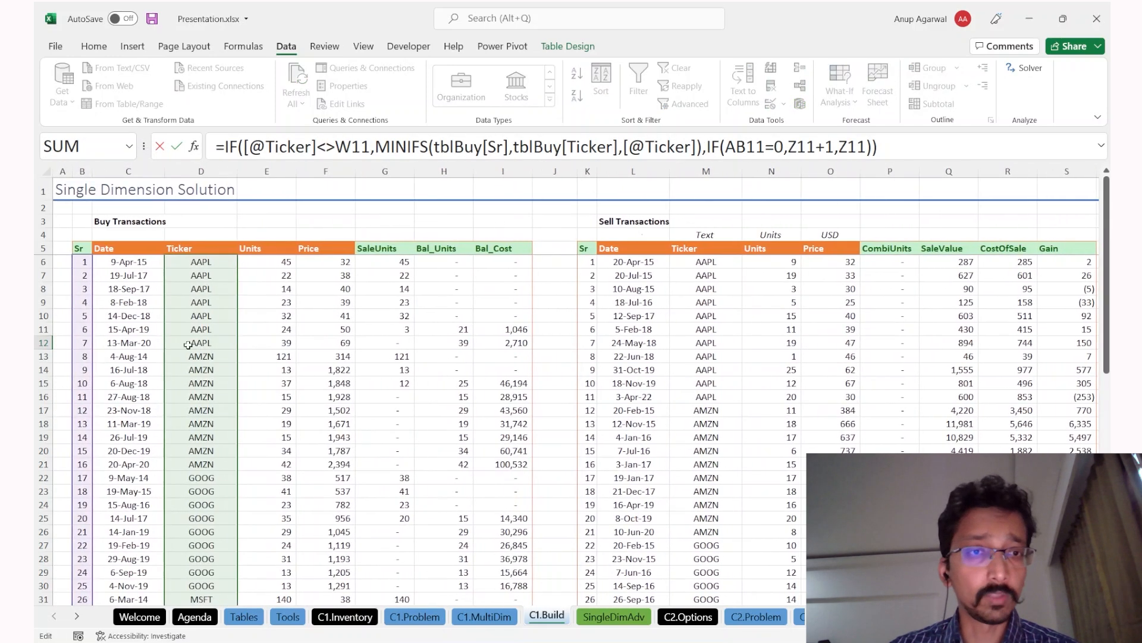
{"action": "scroll", "coordinate": [189, 440], "scroll_direction": "down", "scroll_amount": 1}
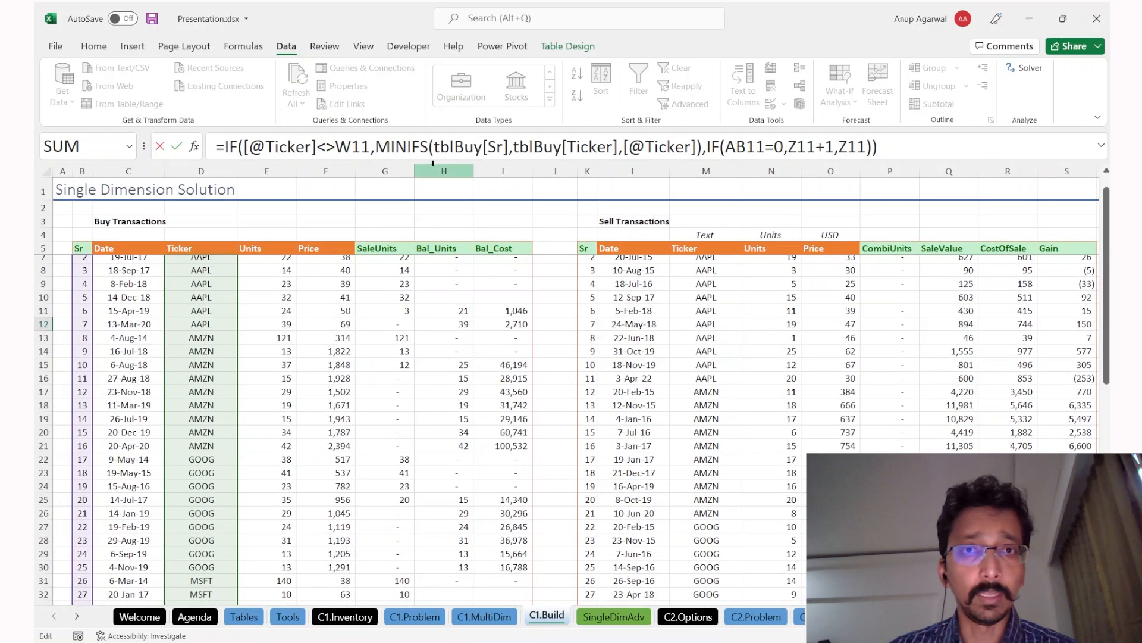
{"action": "left_click", "coordinate": [420, 146]}
Step: Select the MSFT buy rows and check row 32's SellUnits and SellUnitsPost formulas
{"action": "scroll", "coordinate": [204, 430], "scroll_direction": "down", "scroll_amount": 4}
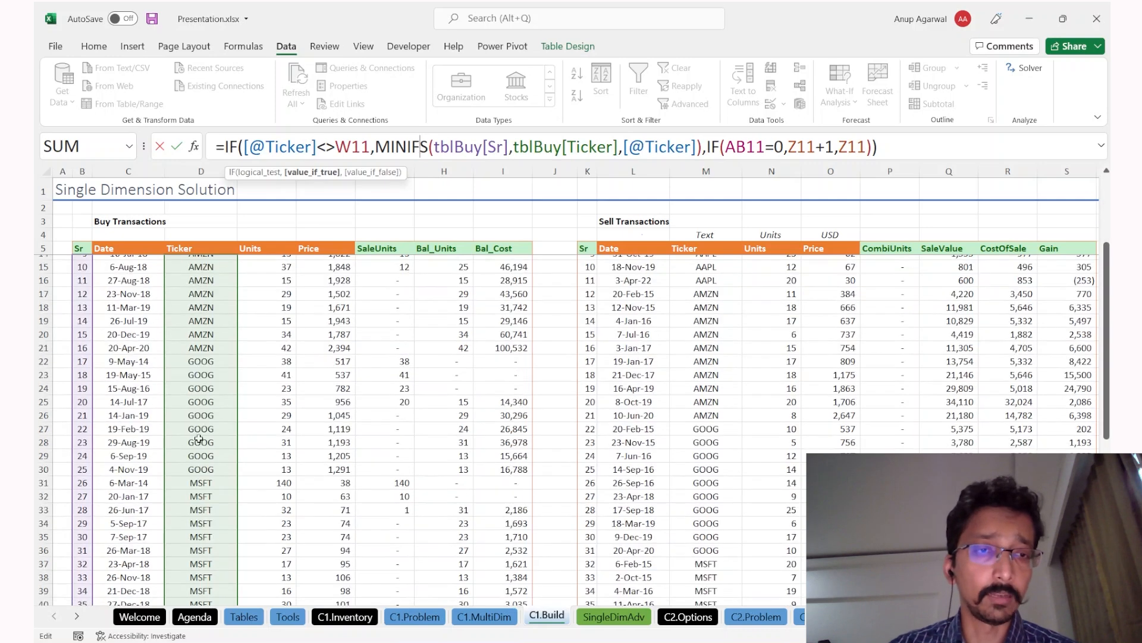
{"action": "left_click_drag", "start_coordinate": [83, 427], "coordinate": [492, 580]}
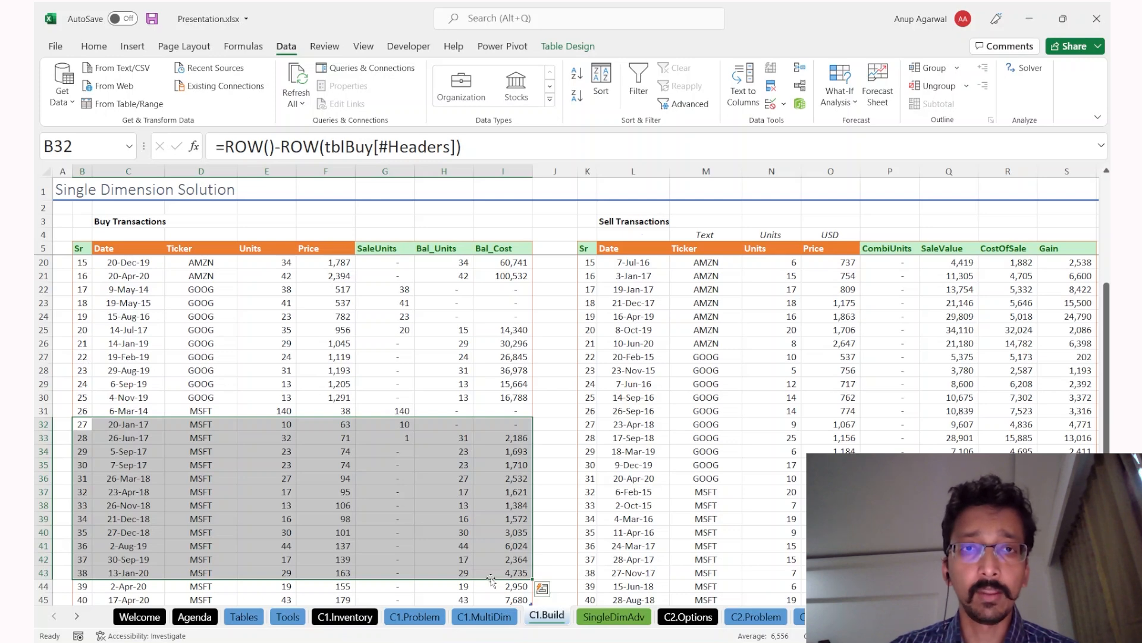
{"action": "key", "text": "Right"}
{"action": "key", "text": "Right"}
{"action": "key", "text": "Right"}
{"action": "key", "text": "Right"}
{"action": "key", "text": "Right"}
{"action": "key", "text": "Right"}
{"action": "key", "text": "Right"}
{"action": "key", "text": "Right"}
{"action": "key", "text": "Right"}
{"action": "key", "text": "Right"}
{"action": "key", "text": "Right"}
{"action": "key", "text": "Right"}
{"action": "key", "text": "Right"}
{"action": "key", "text": "Right"}
{"action": "key", "text": "Right"}
{"action": "key", "text": "Right"}
{"action": "key", "text": "Right"}
{"action": "key", "text": "Right"}
{"action": "key", "text": "Right"}
{"action": "key", "text": "Right"}
{"action": "key", "text": "Right"}
{"action": "key", "text": "Right"}
{"action": "key", "text": "Right"}
{"action": "key", "text": "Right"}
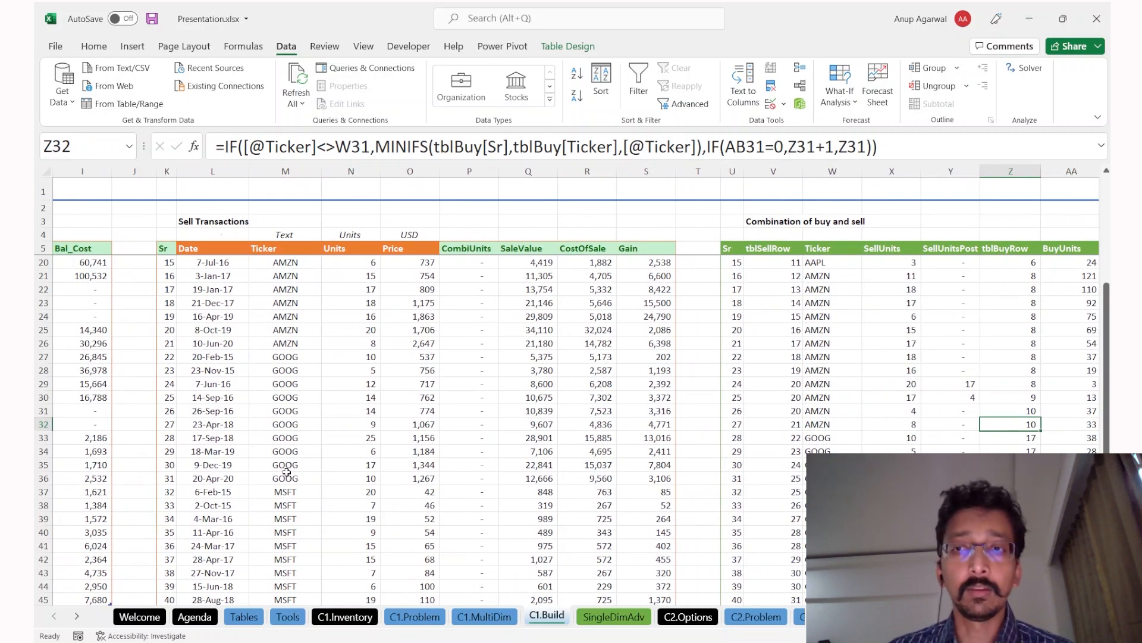
{"action": "key", "text": "Left"}
{"action": "key", "text": "Left"}
{"action": "key", "text": "F2"}
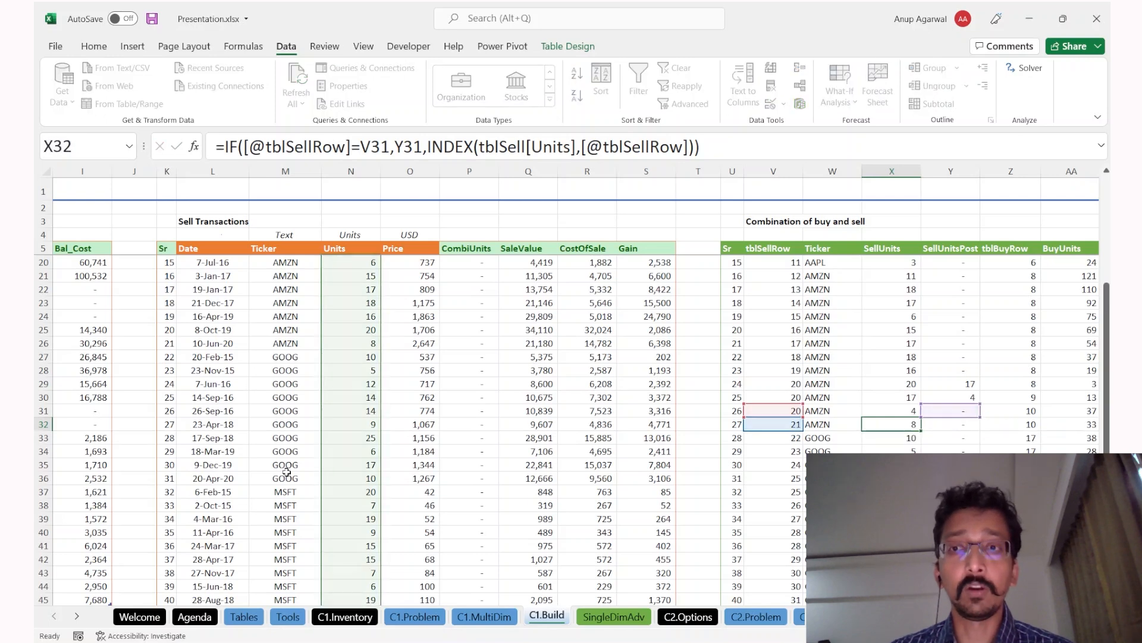
{"action": "key", "text": "Tab"}
{"action": "key", "text": "F2"}
{"action": "key", "text": "Escape"}
{"action": "key", "text": "F2"}
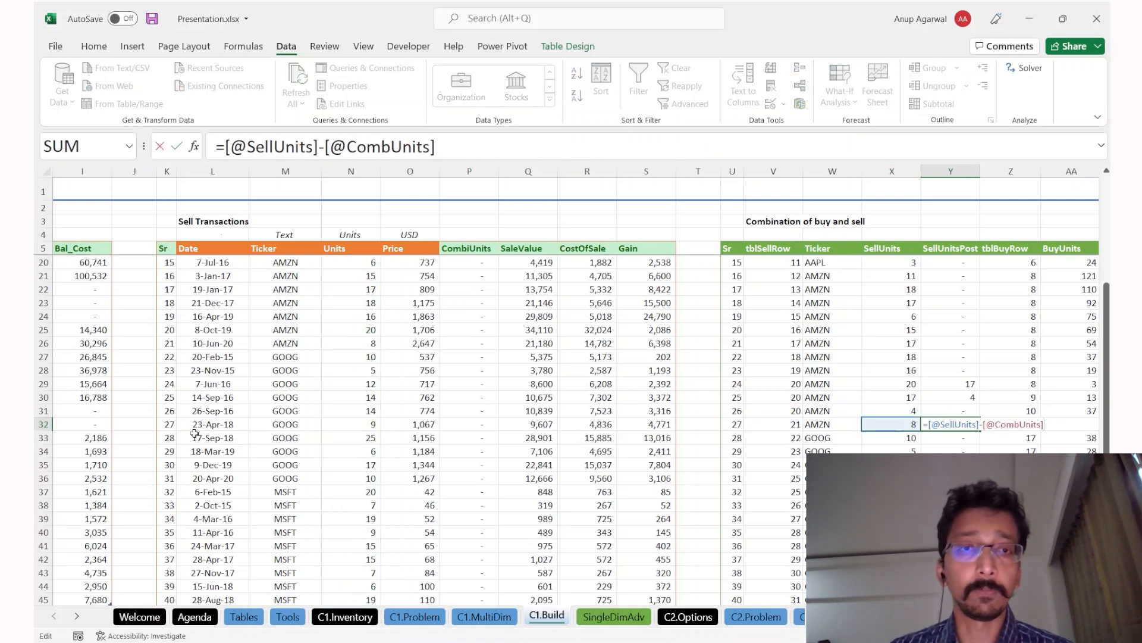
{"action": "key", "text": "Escape"}
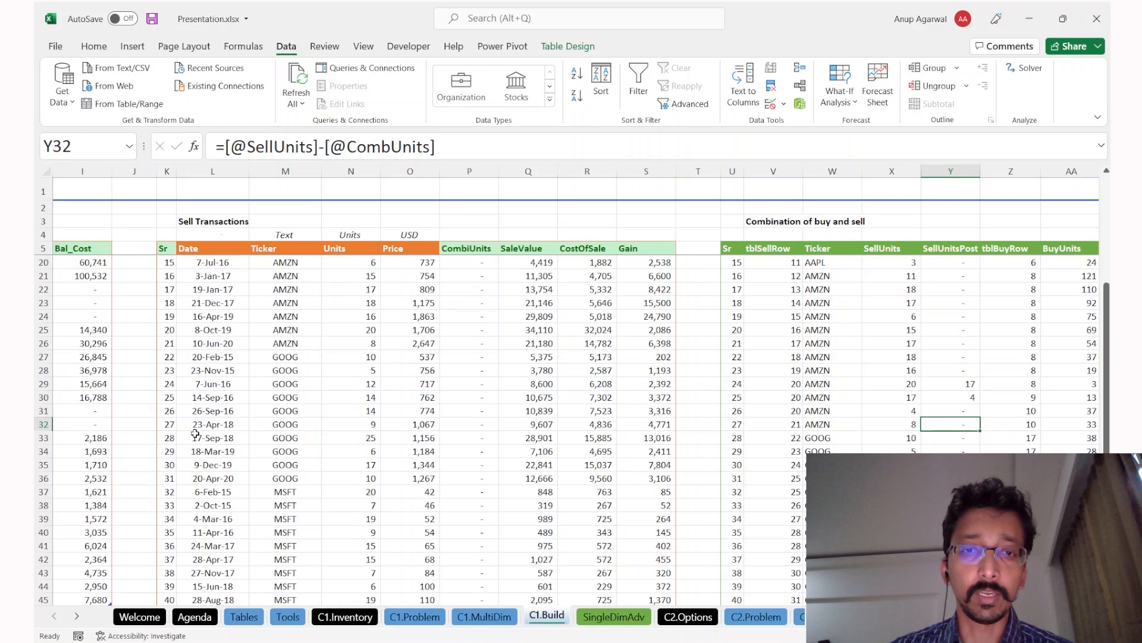
{"action": "key", "text": "ctrl+Page_Down"}
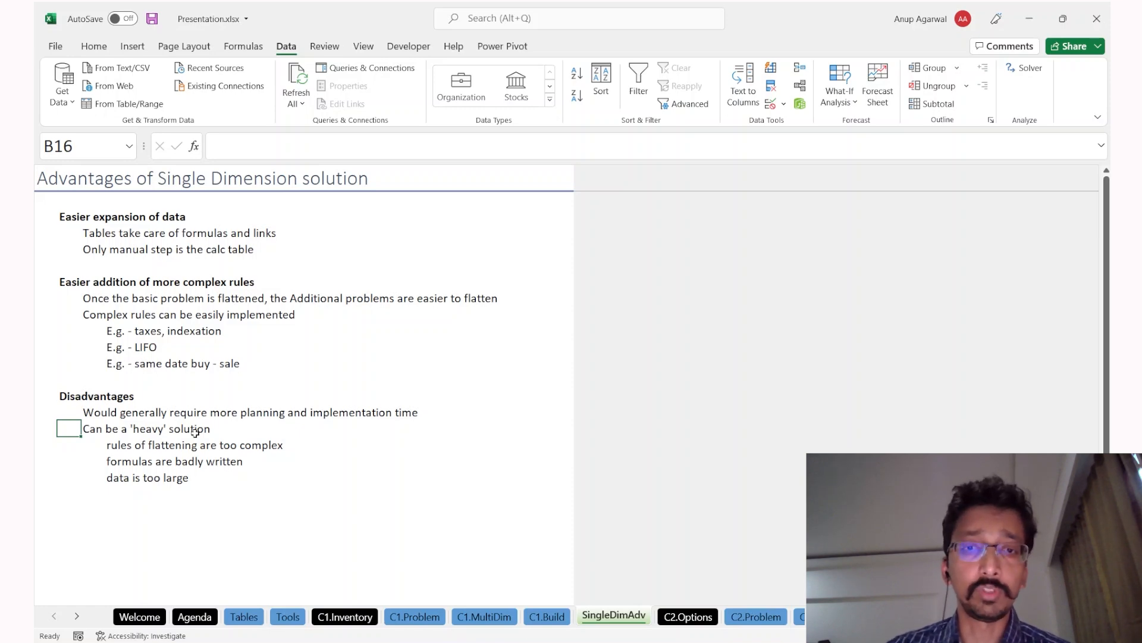
Step: Flip through C1.MultiDim, C1.Build and SingleDimAdv to revisit the first disadvantage
{"action": "key", "text": "ctrl+Page_Up"}
{"action": "key", "text": "ctrl+Page_Up"}
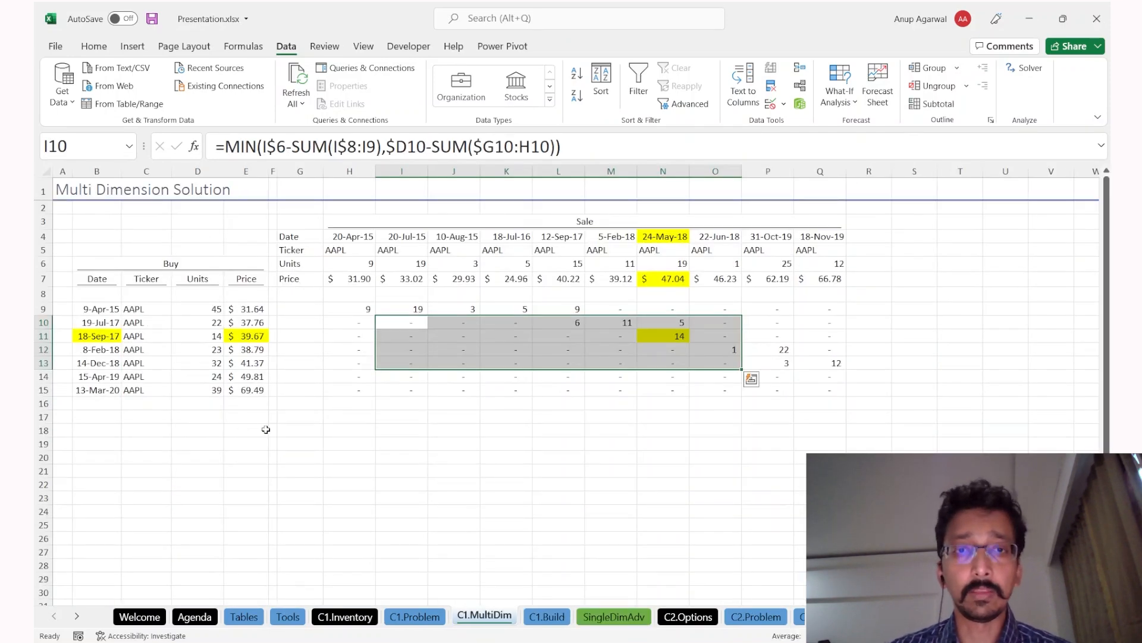
{"action": "key", "text": "ctrl+Page_Down"}
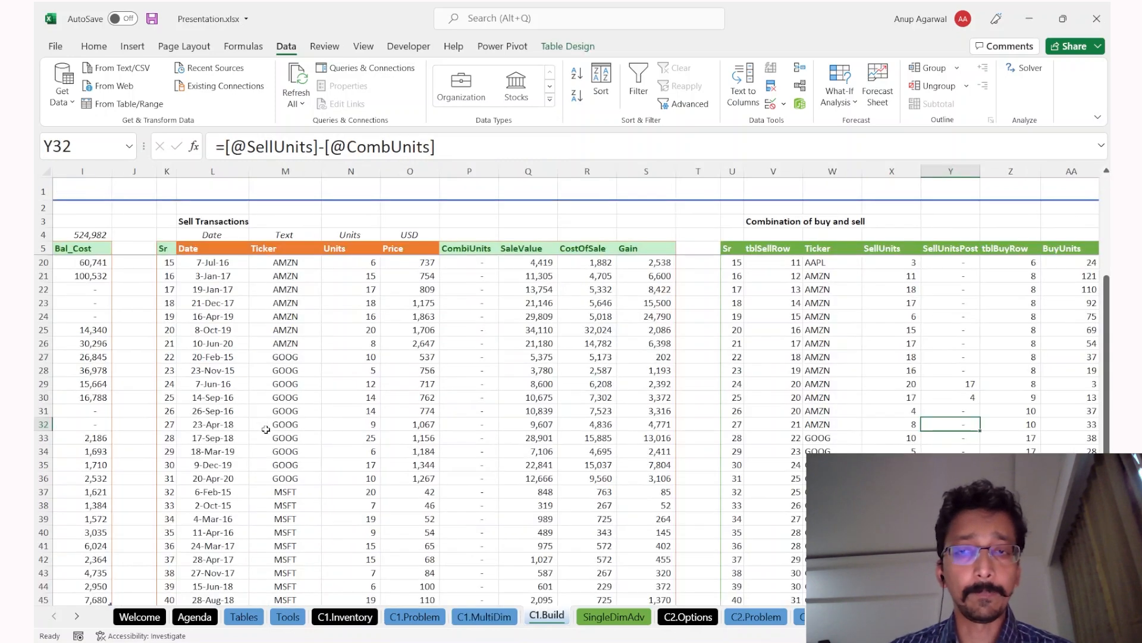
{"action": "key", "text": "ctrl+Page_Down"}
{"action": "key", "text": "Right"}
{"action": "key", "text": "Up"}
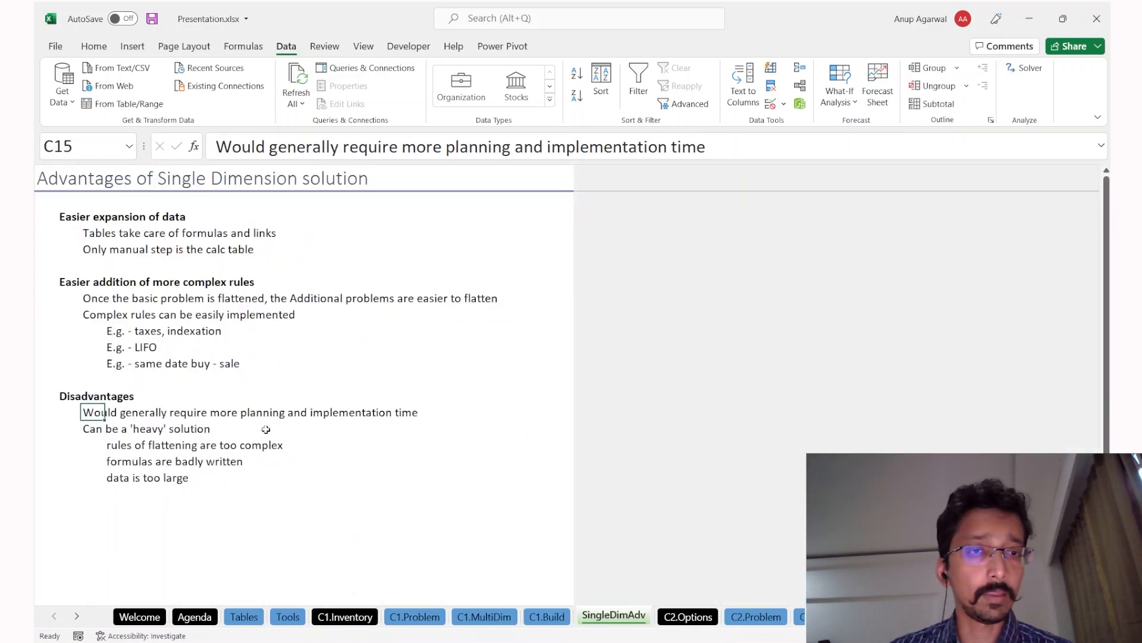
{"action": "key", "text": "ctrl+Page_Up"}
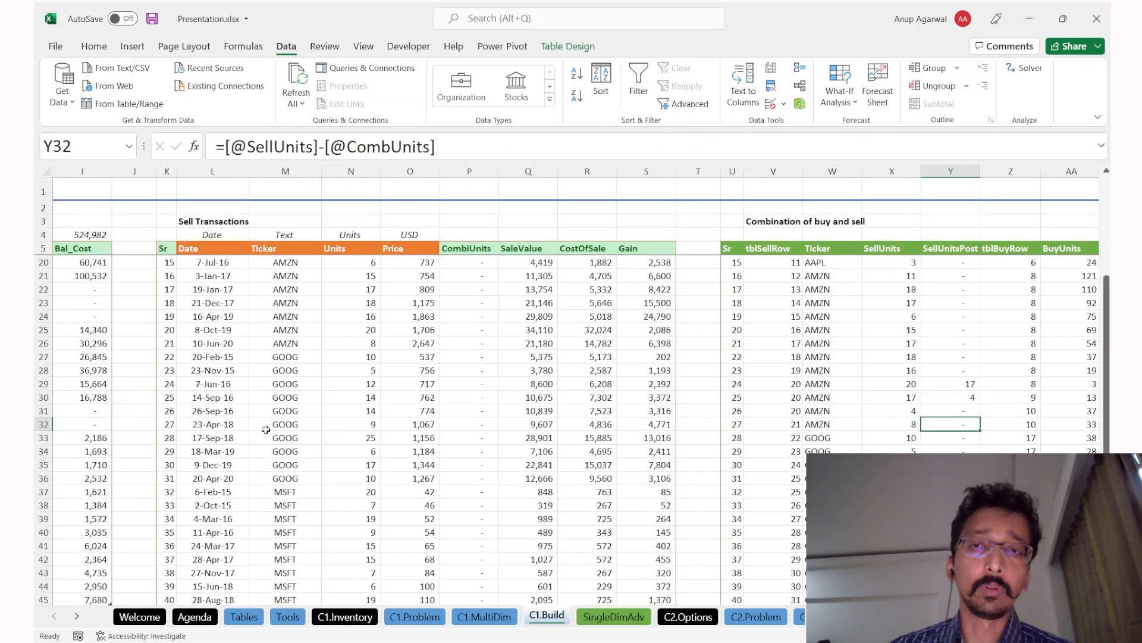
Step: Jump from the SellUnits column to the Cost column in C1.Build, then go to C2.Options
{"action": "left_click", "coordinate": [876, 316]}
{"action": "key", "text": "ctrl+Right"}
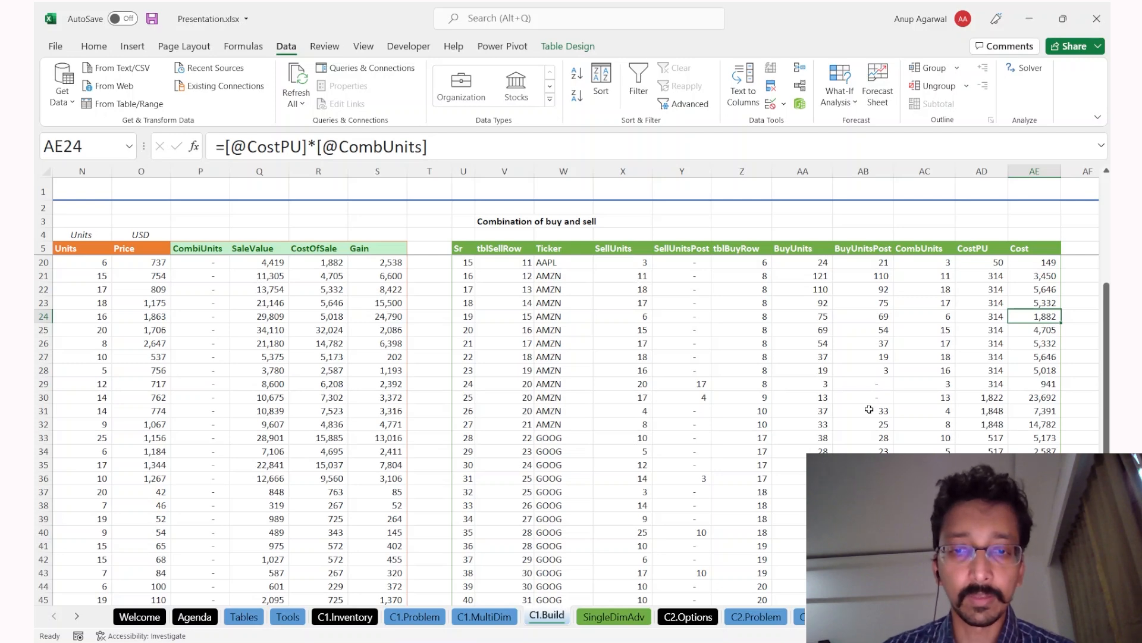
{"action": "left_click", "coordinate": [622, 621]}
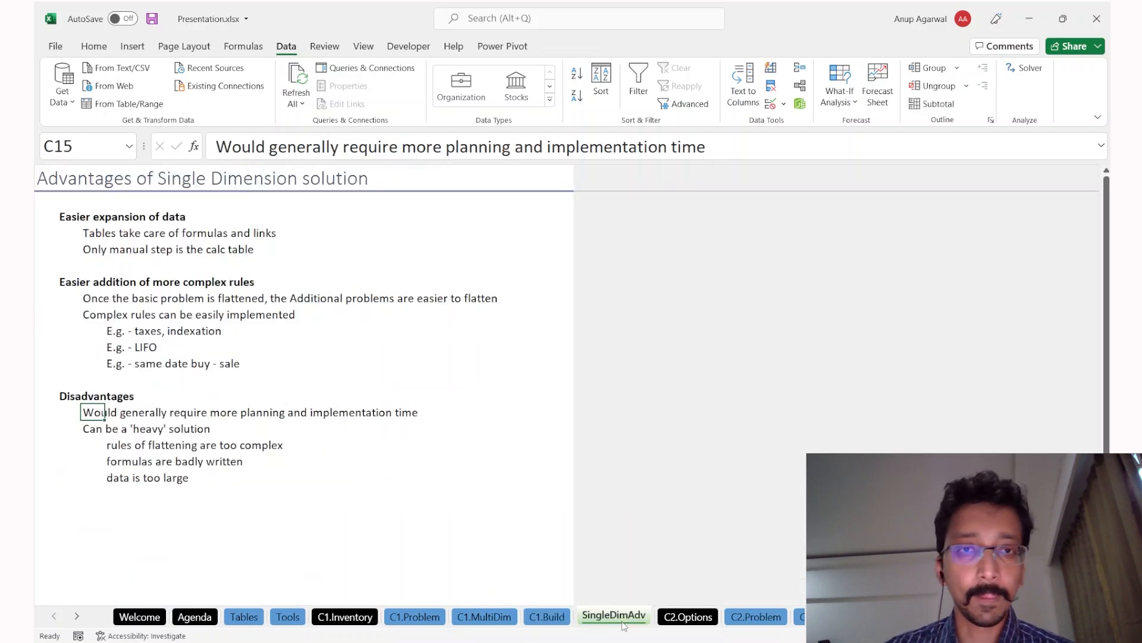
{"action": "left_click", "coordinate": [369, 616]}
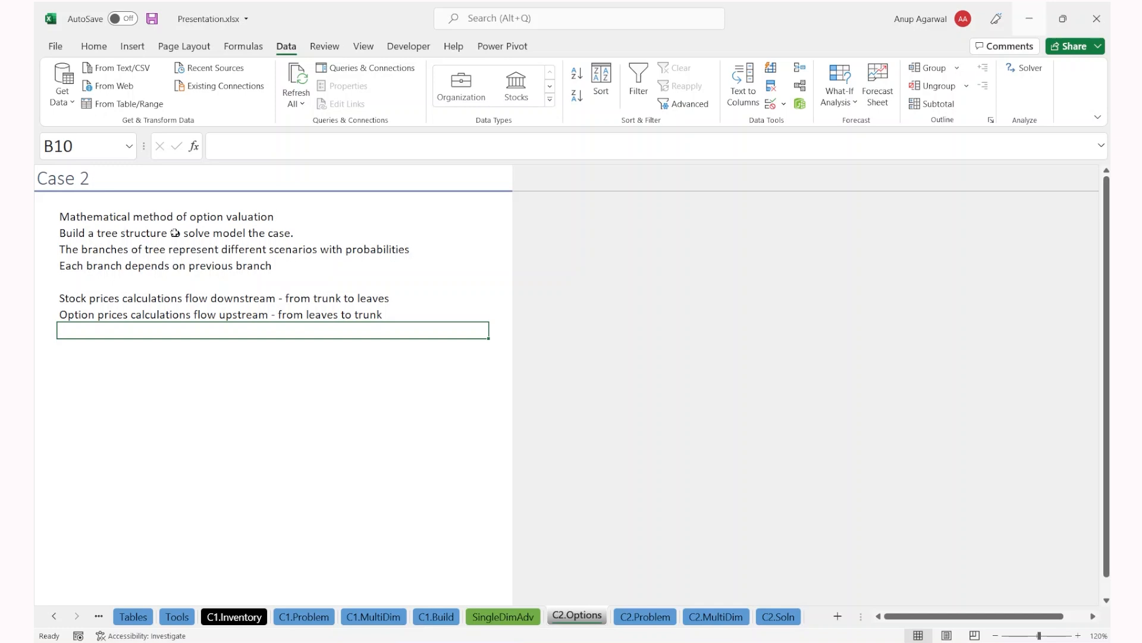
{"action": "key", "text": "Up"}
{"action": "key", "text": "Up"}
{"action": "key", "text": "Up"}
{"action": "key", "text": "Up"}
{"action": "key", "text": "Up"}
{"action": "key", "text": "Up"}
{"action": "key", "text": "Up"}
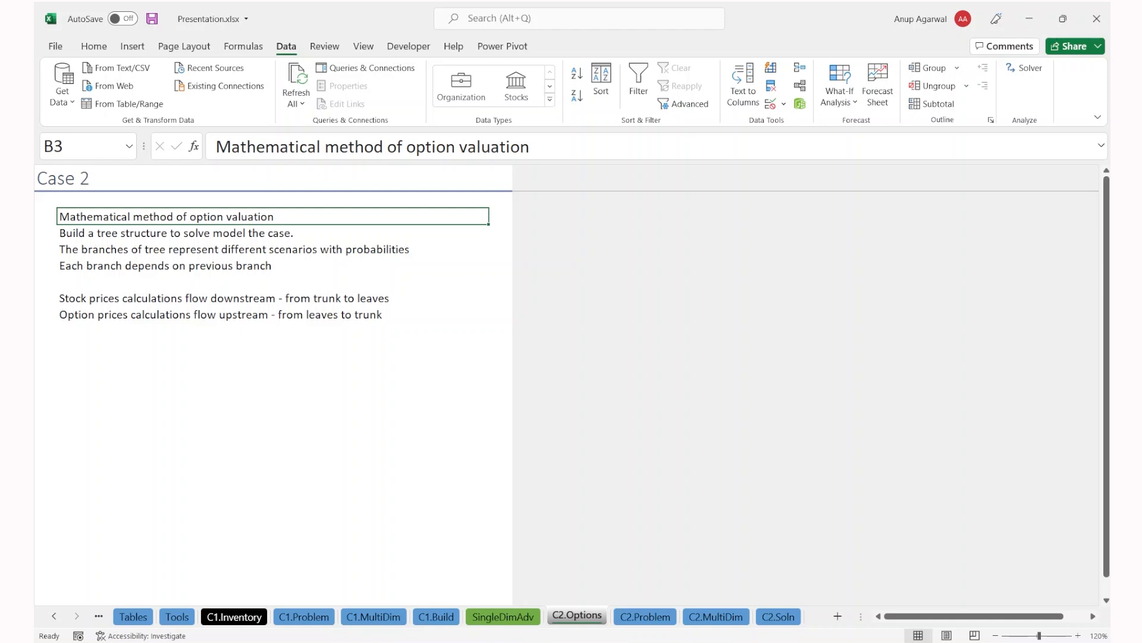
{"action": "left_click", "coordinate": [272, 356]}
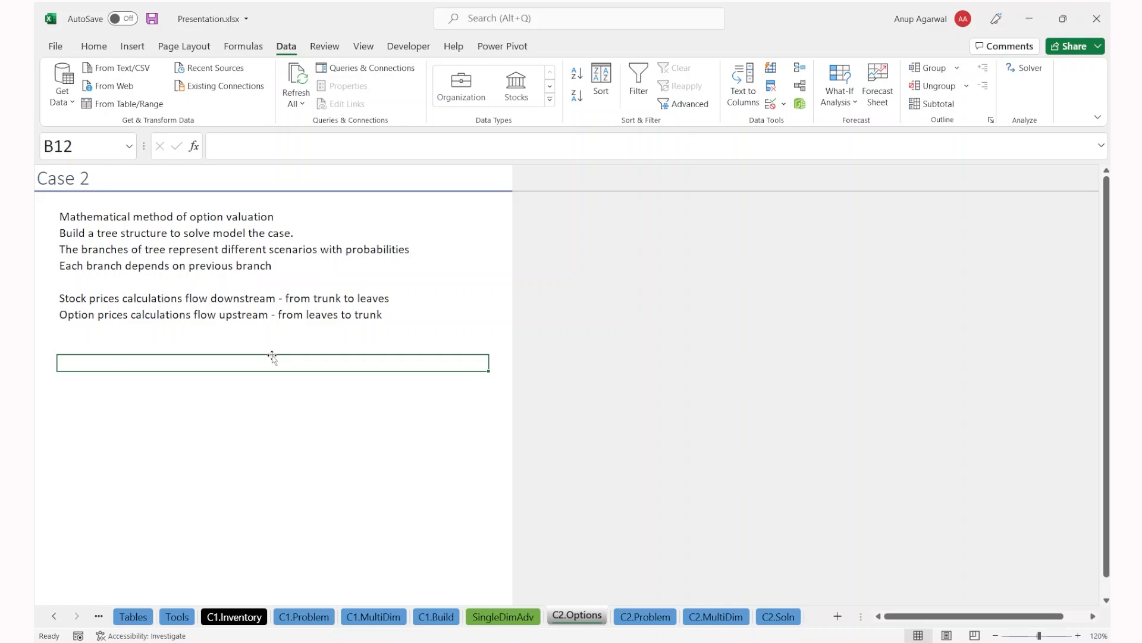
{"action": "type", "text": "Binom"}
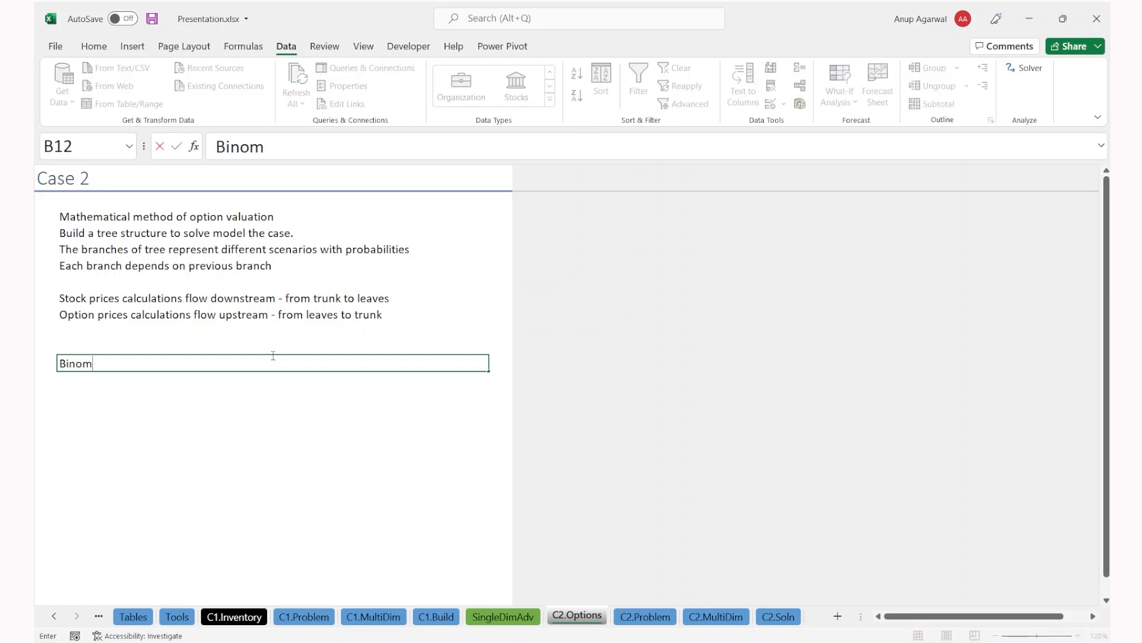
{"action": "type", "text": "ial option"}
{"action": "key", "text": "Return"}
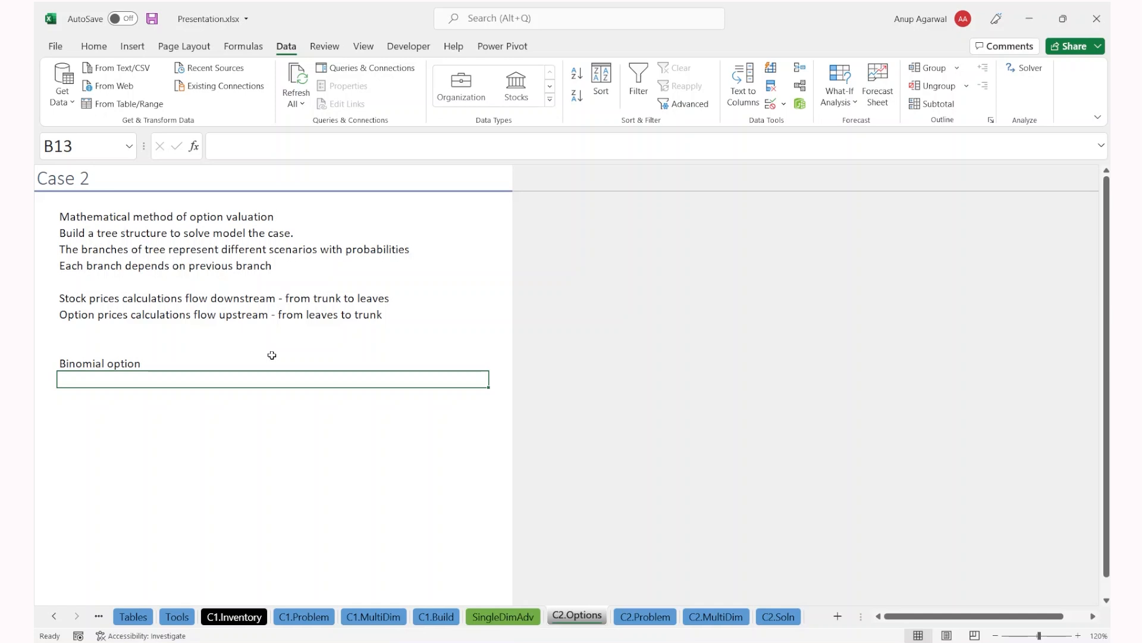
{"action": "left_click", "coordinate": [272, 355]}
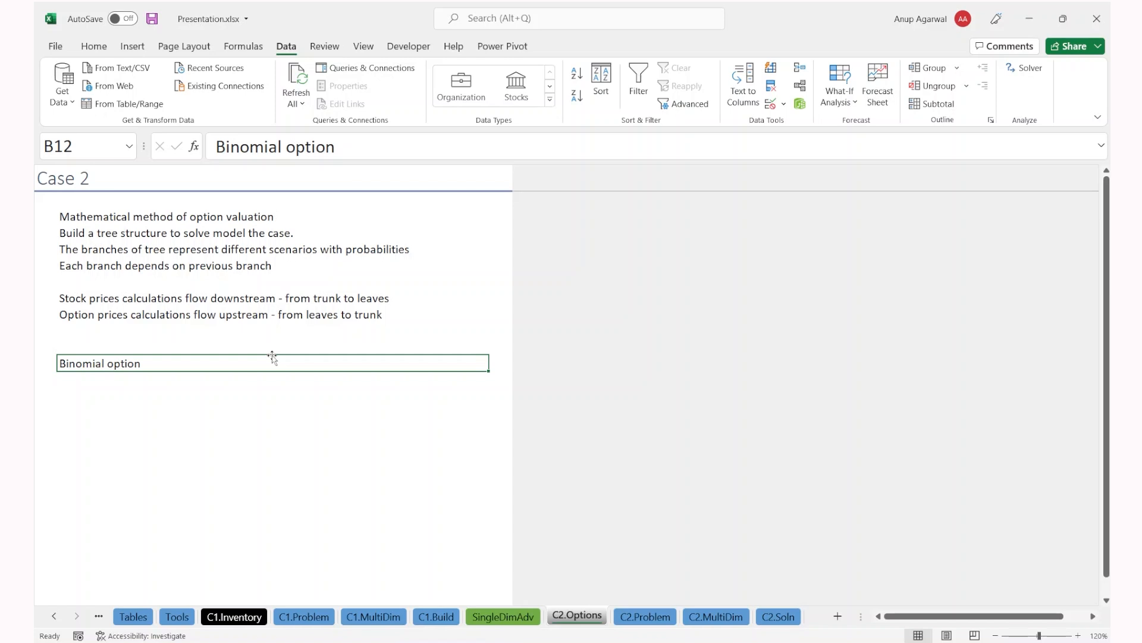
{"action": "double_click", "coordinate": [272, 356]}
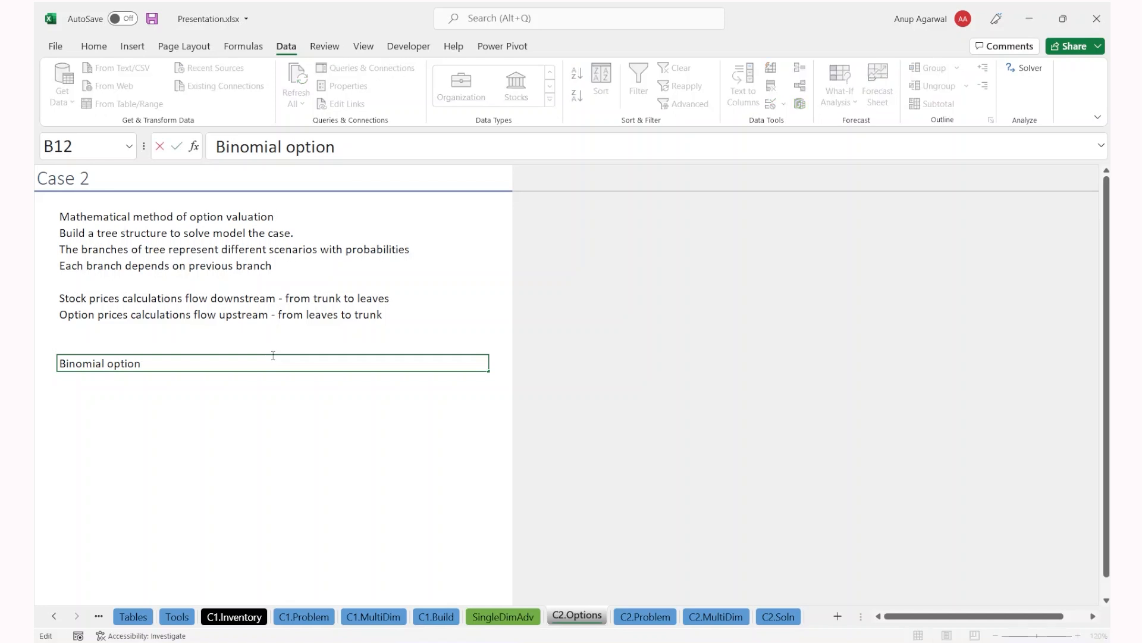
{"action": "type", "text": "pricing method"}
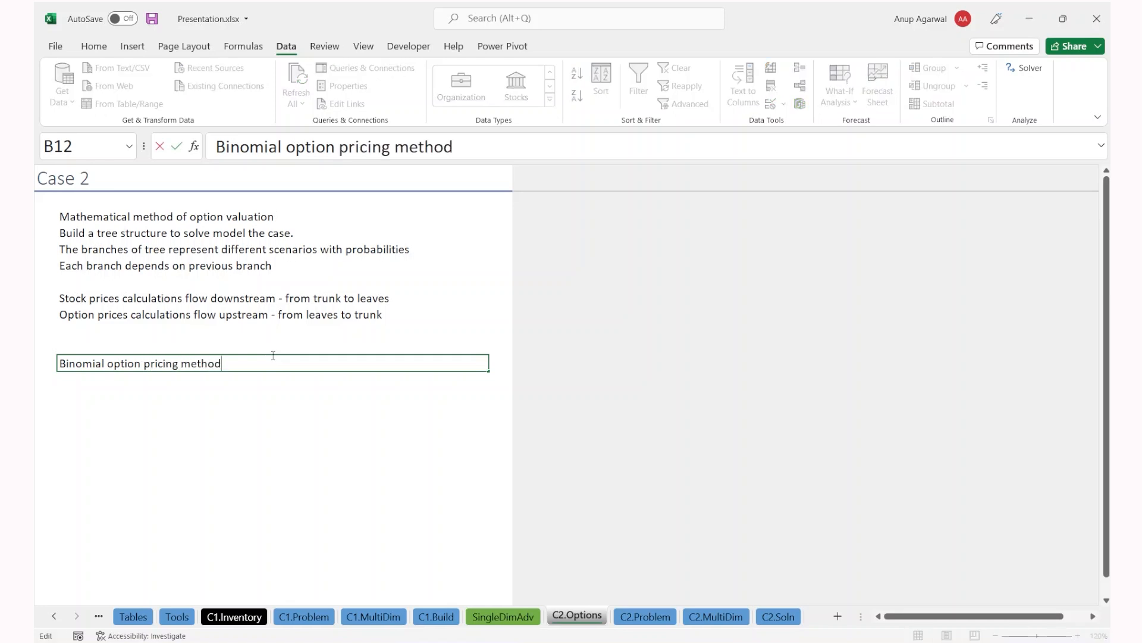
{"action": "key", "text": "Return"}
{"action": "left_click", "coordinate": [272, 357]}
{"action": "key", "text": "ctrl+b"}
{"action": "key", "text": "Delete"}
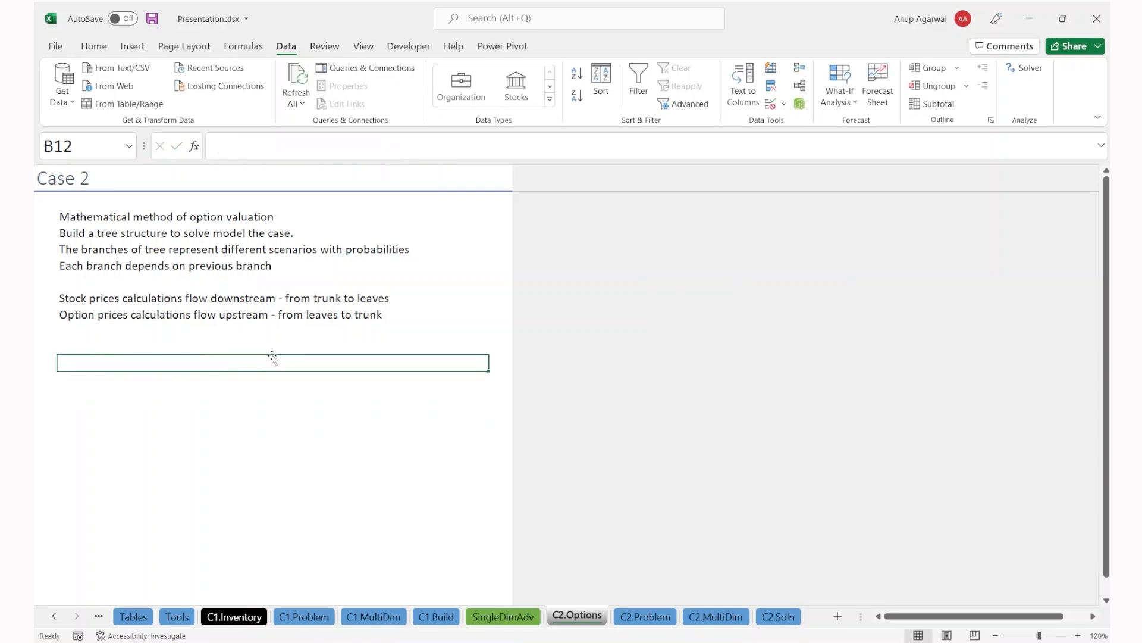
Step: Select the Case 2 note lines in B3:B7, then move on to C2.Problem
{"action": "left_click_drag", "start_coordinate": [204, 216], "coordinate": [204, 312]}
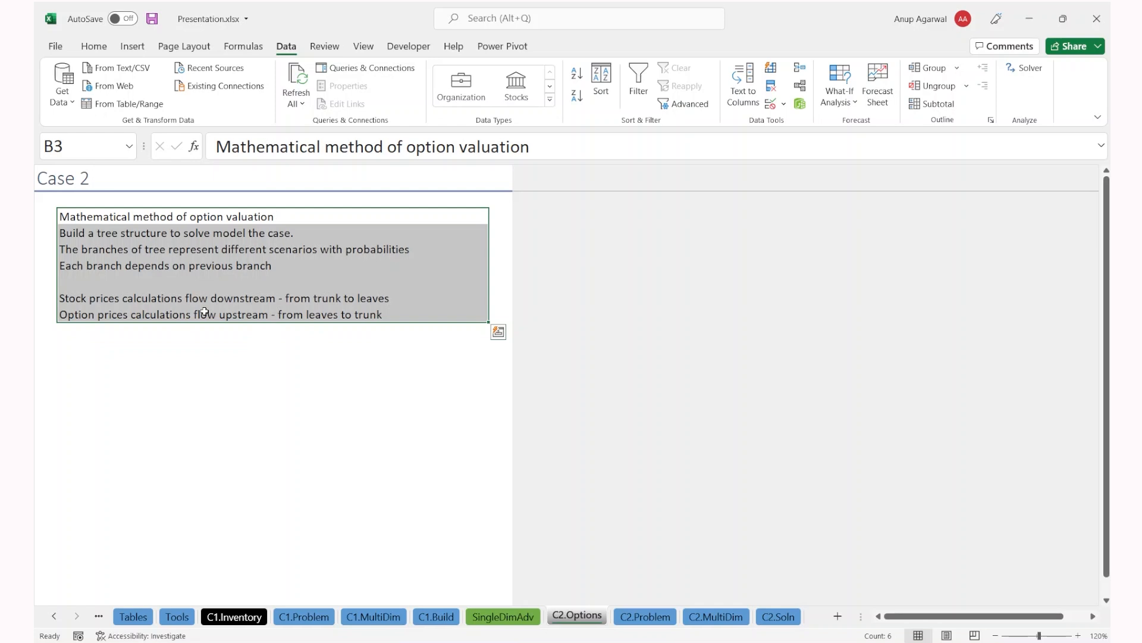
{"action": "key", "text": "Down"}
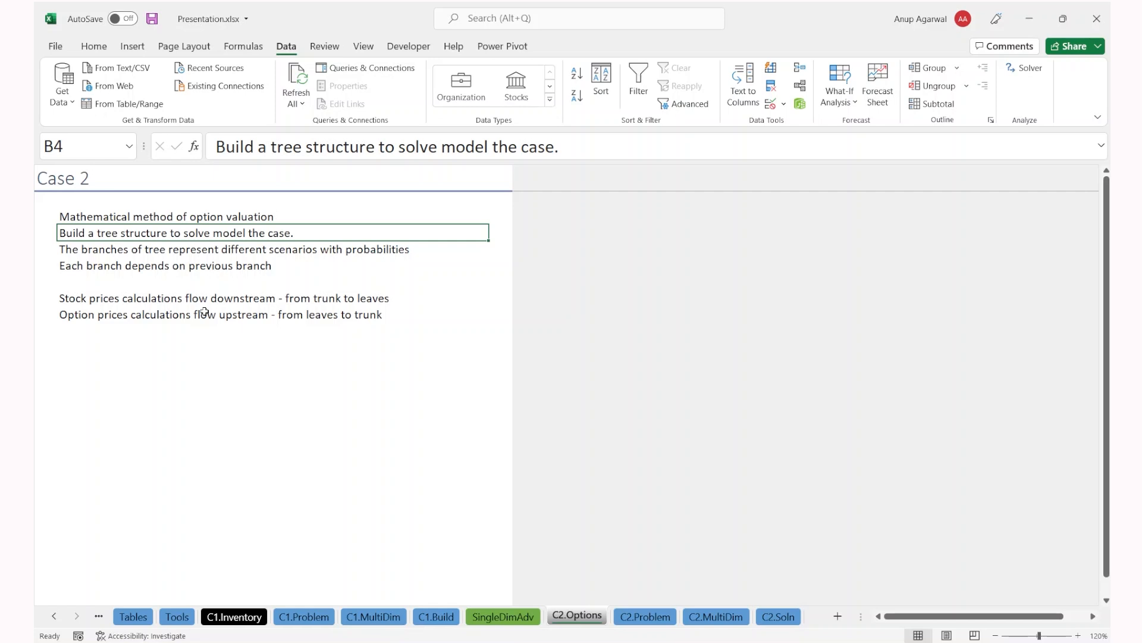
{"action": "key", "text": "ctrl+Page_Down"}
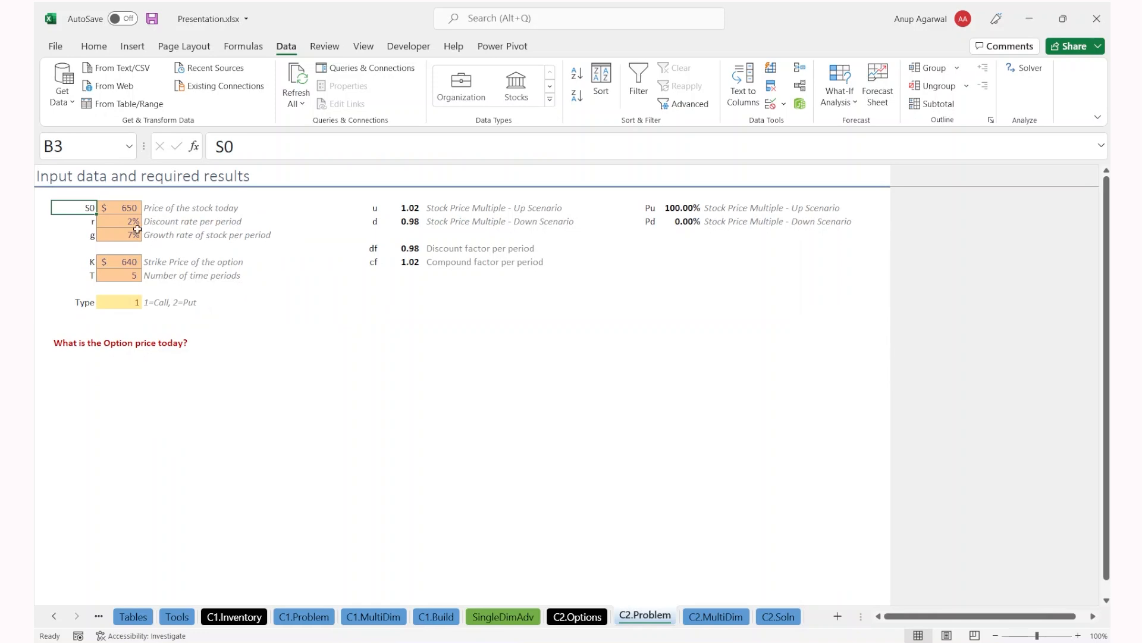
{"action": "left_click_drag", "start_coordinate": [80, 207], "coordinate": [129, 290]}
{"action": "key", "text": "Right"}
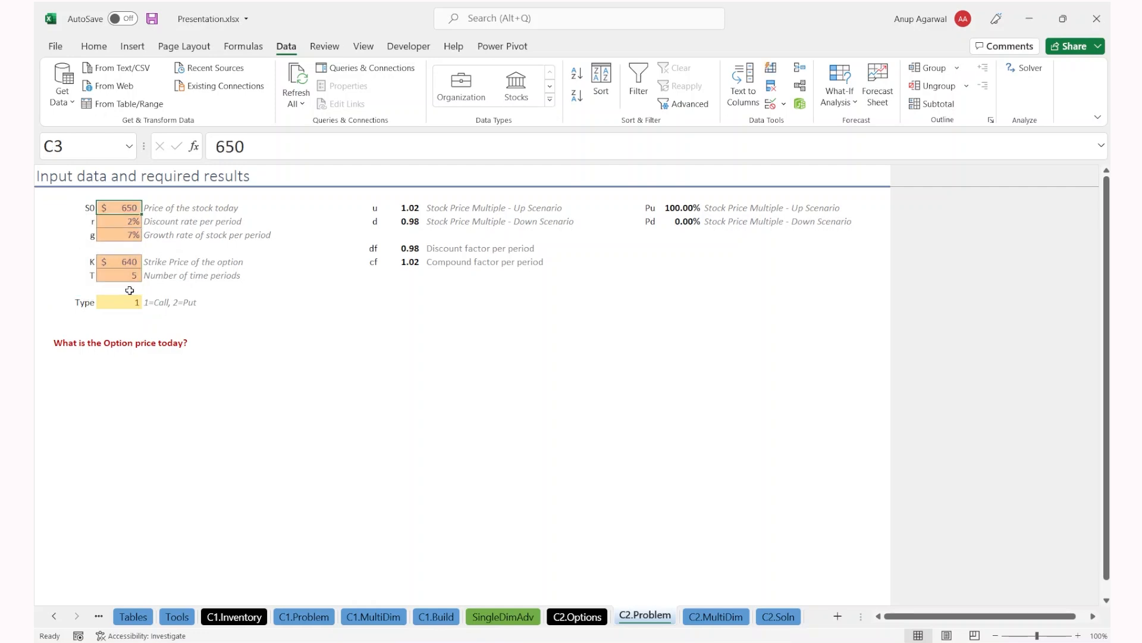
{"action": "key", "text": "Down"}
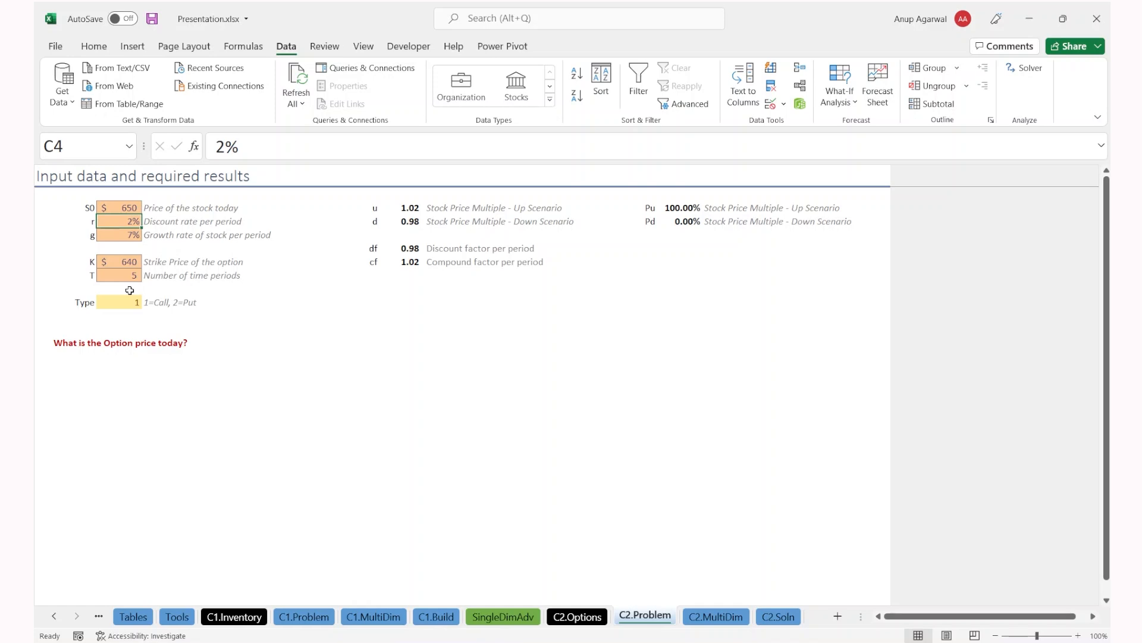
{"action": "key", "text": "Down"}
{"action": "left_click_drag", "start_coordinate": [695, 212], "coordinate": [657, 225]}
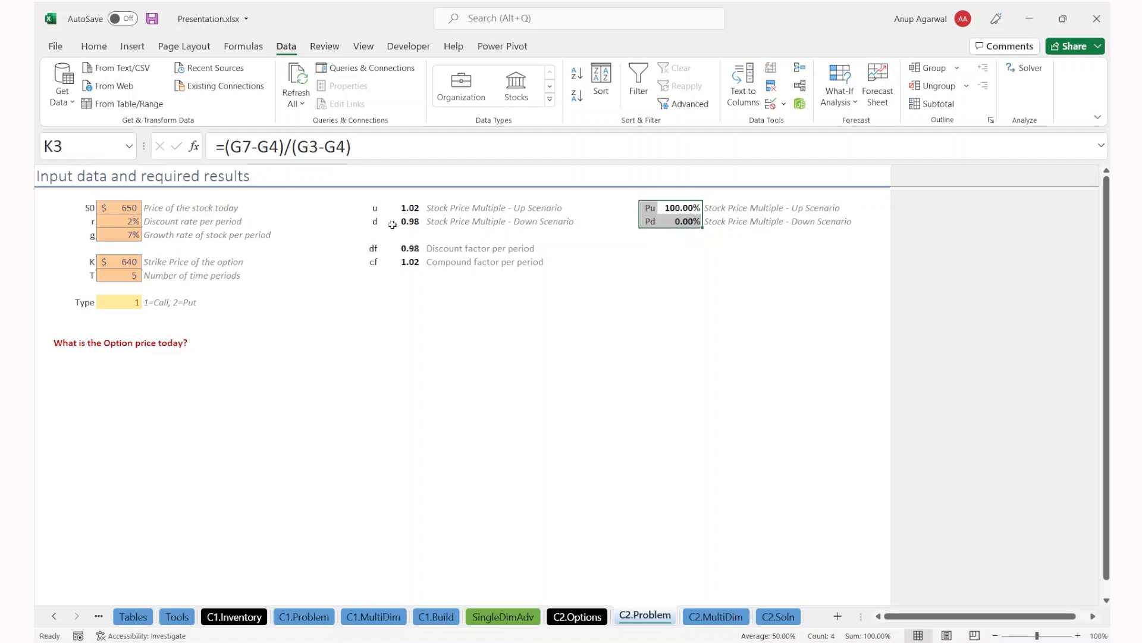
{"action": "left_click_drag", "start_coordinate": [377, 210], "coordinate": [400, 220]}
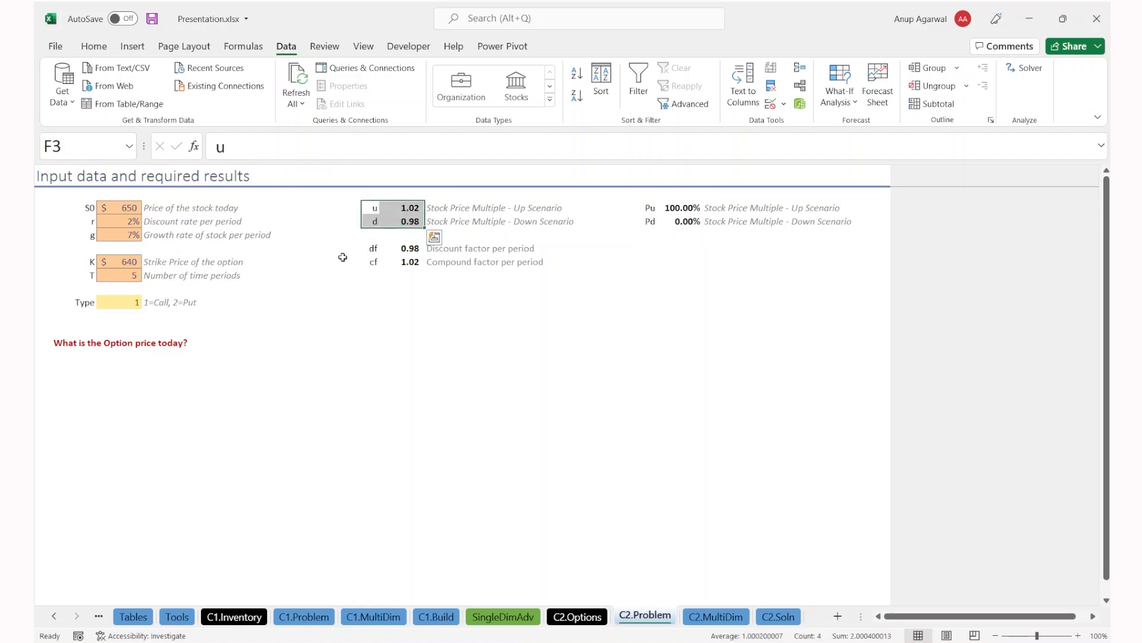
{"action": "left_click", "coordinate": [203, 256]}
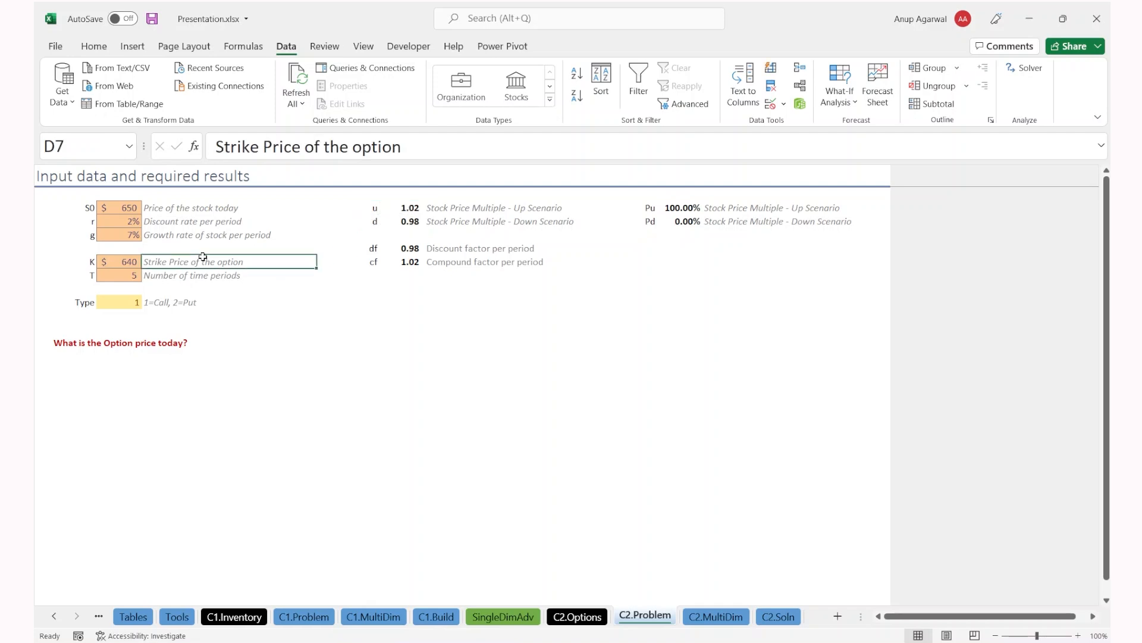
{"action": "key", "text": "Left"}
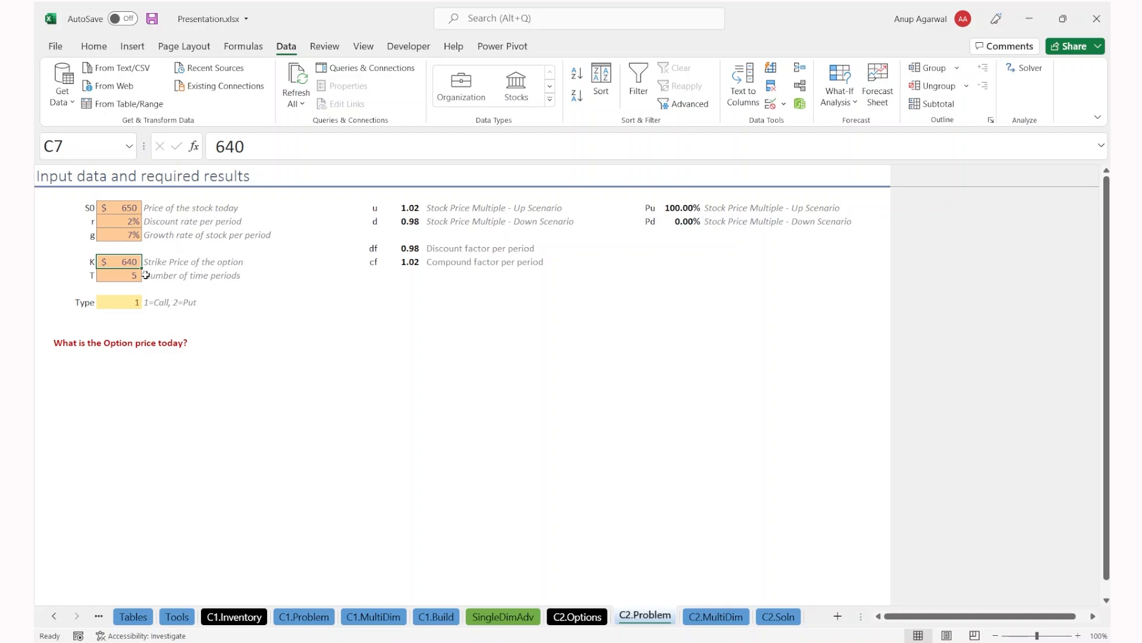
{"action": "mouse_move", "coordinate": [80, 262]}
{"action": "left_mouse_down"}
{"action": "mouse_move", "coordinate": [135, 262]}
{"action": "mouse_move", "coordinate": [91, 276]}
{"action": "left_mouse_up"}
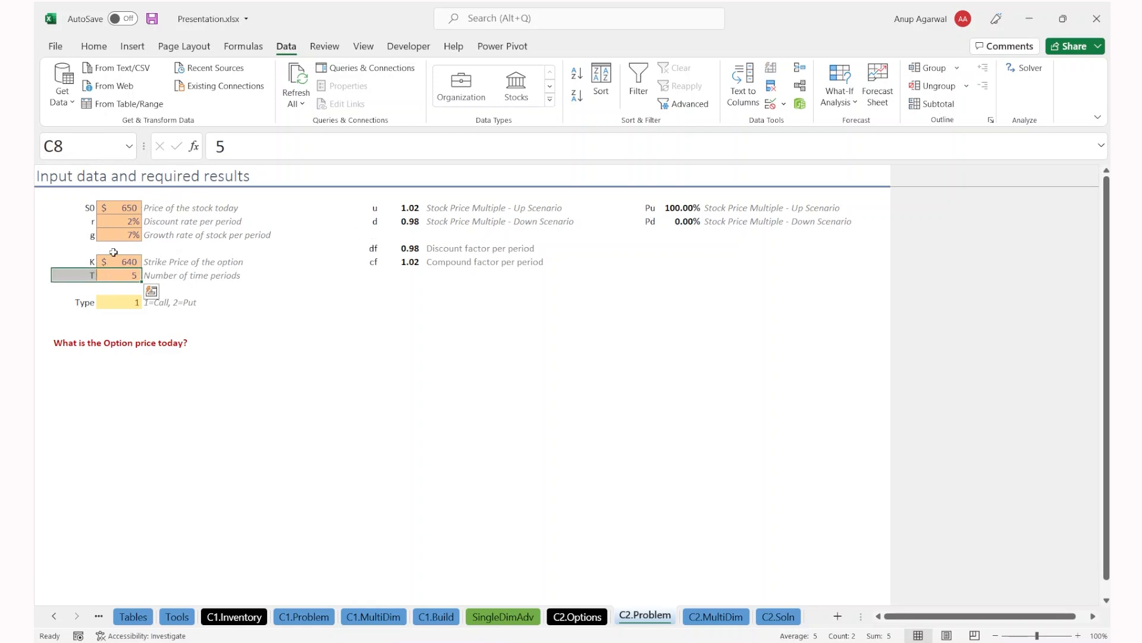
{"action": "left_click_drag", "start_coordinate": [410, 209], "coordinate": [405, 220]}
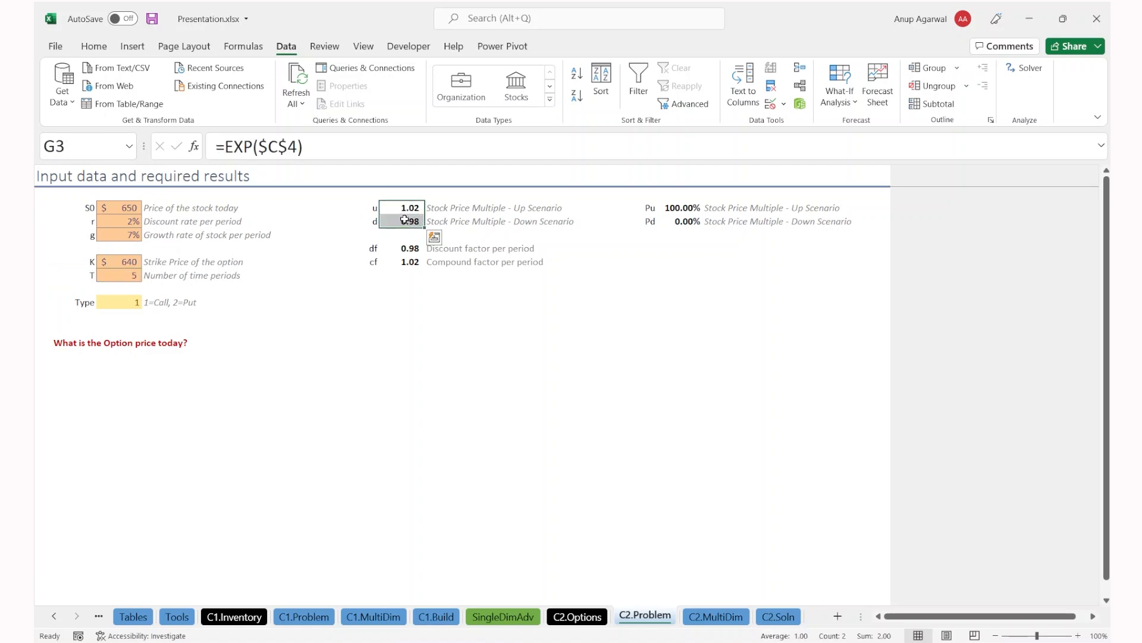
Step: Read the up and down scenario descriptions and check the formulas behind Pu, Pd, u and d
{"action": "left_click", "coordinate": [478, 216]}
{"action": "key", "text": "Up"}
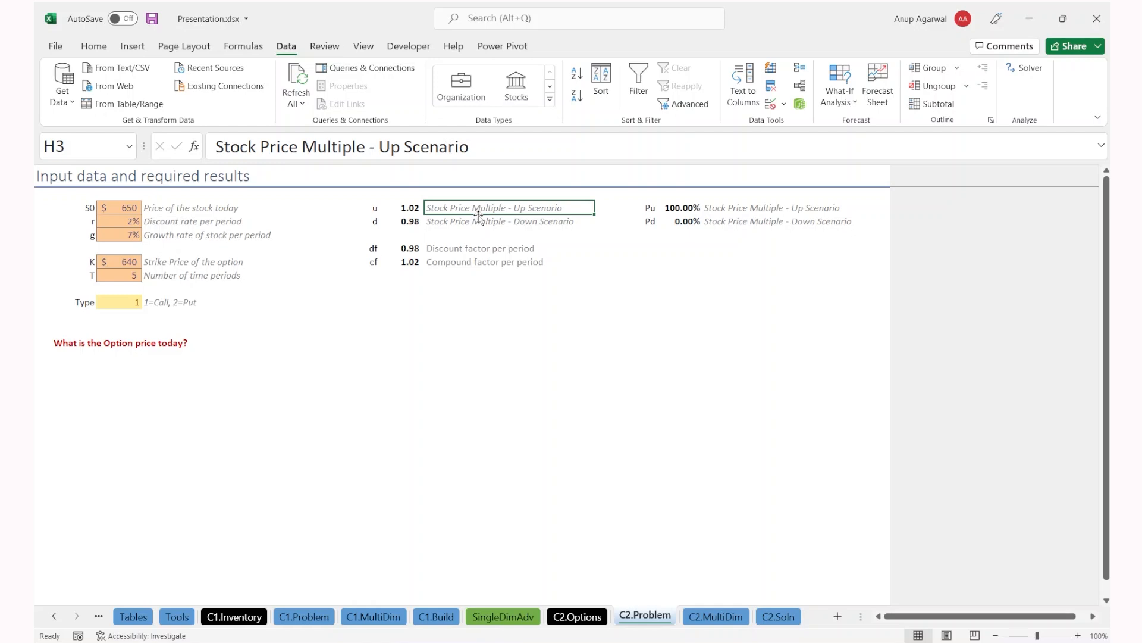
{"action": "left_click", "coordinate": [233, 447]}
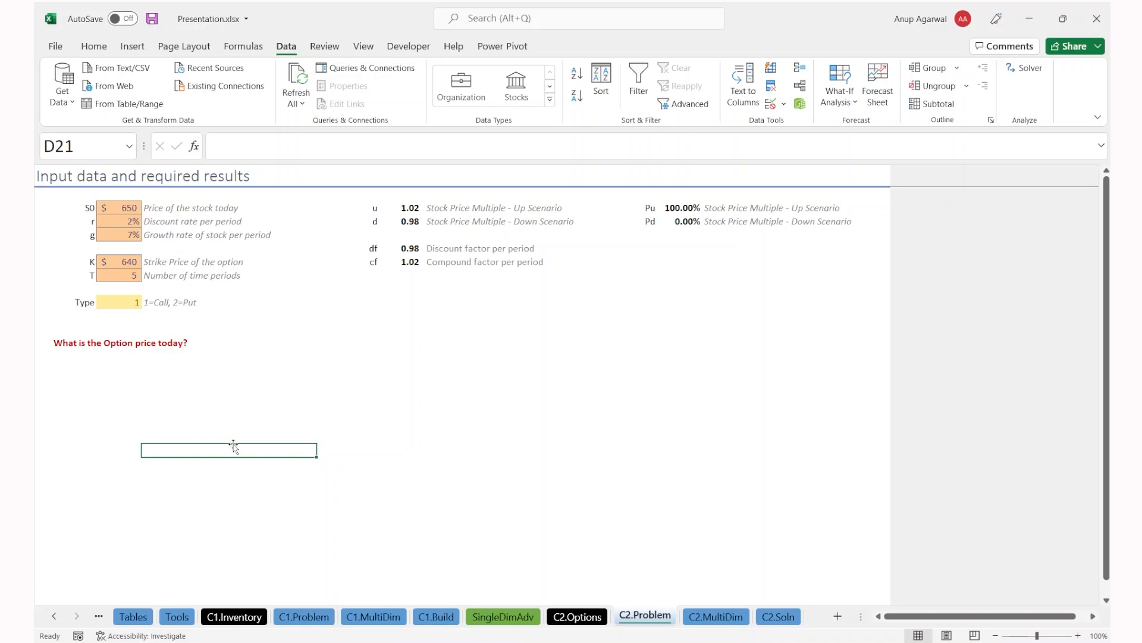
{"action": "left_click", "coordinate": [675, 209]}
{"action": "left_click", "coordinate": [678, 225]}
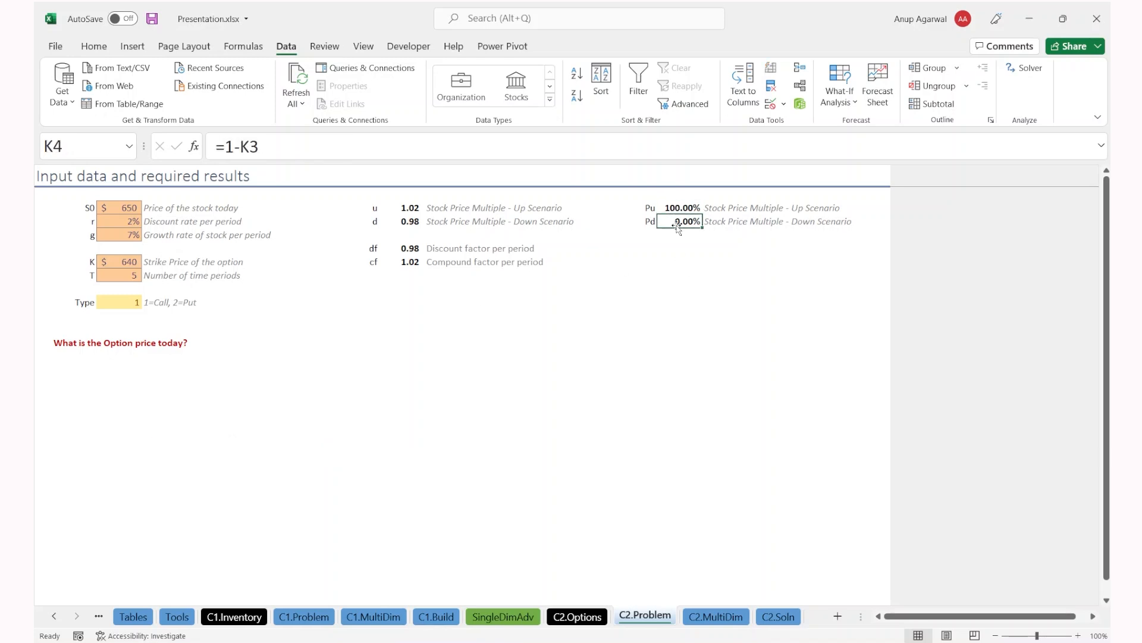
{"action": "left_click", "coordinate": [408, 213]}
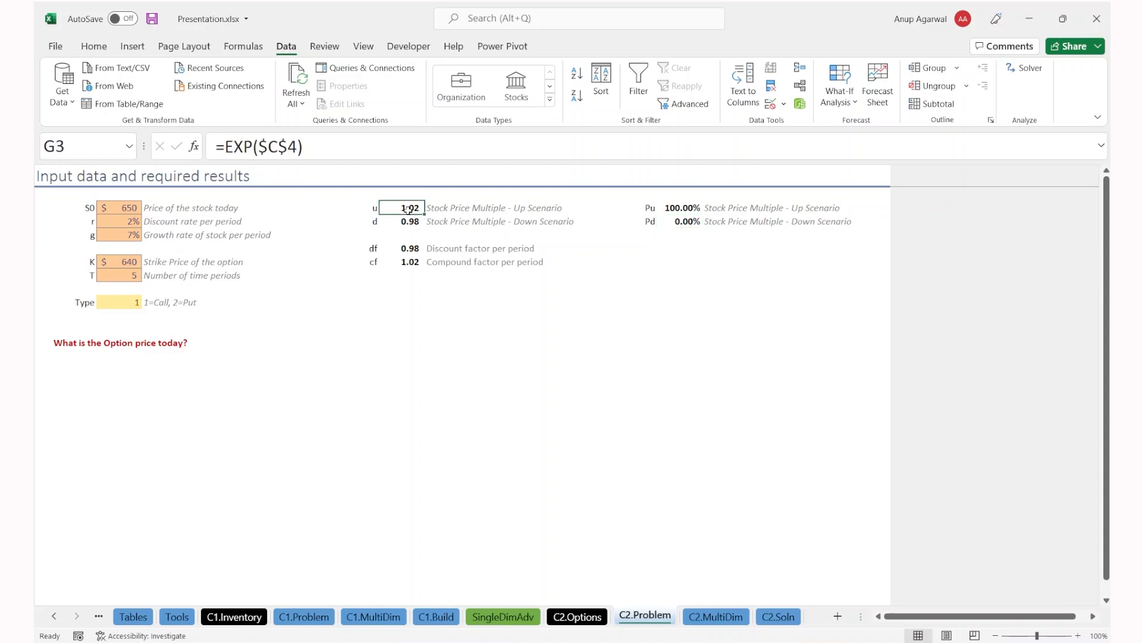
{"action": "left_click", "coordinate": [403, 225]}
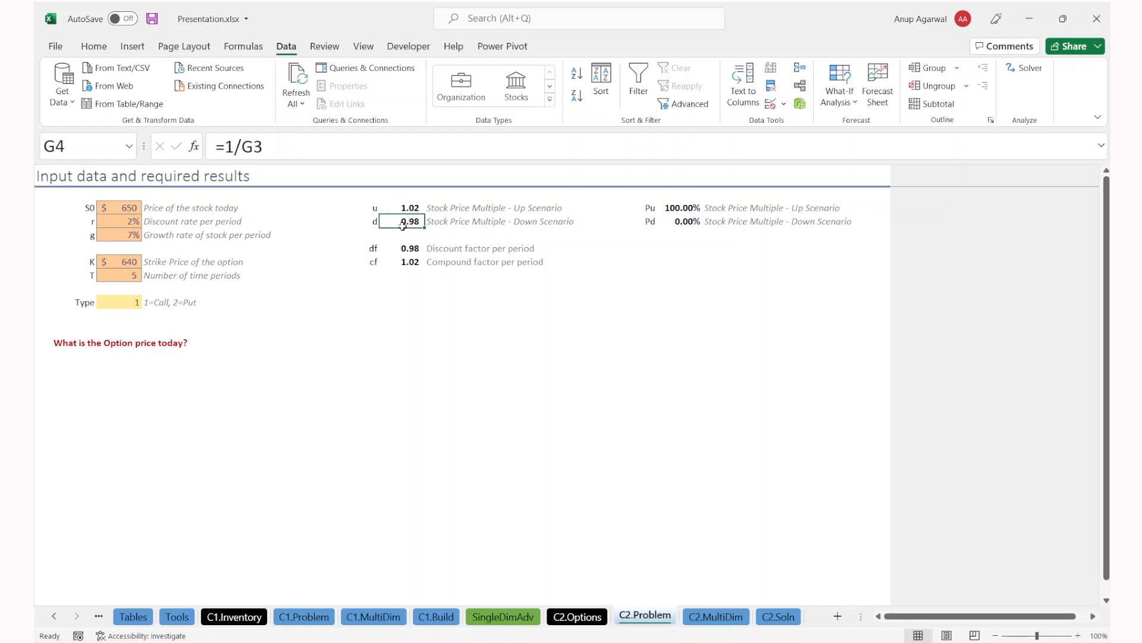
Step: Set growth rate g to 5% and repoint the u formula from C4 to C5
{"action": "left_click", "coordinate": [129, 234]}
{"action": "type", "text": "5"}
{"action": "key", "text": "Tab"}
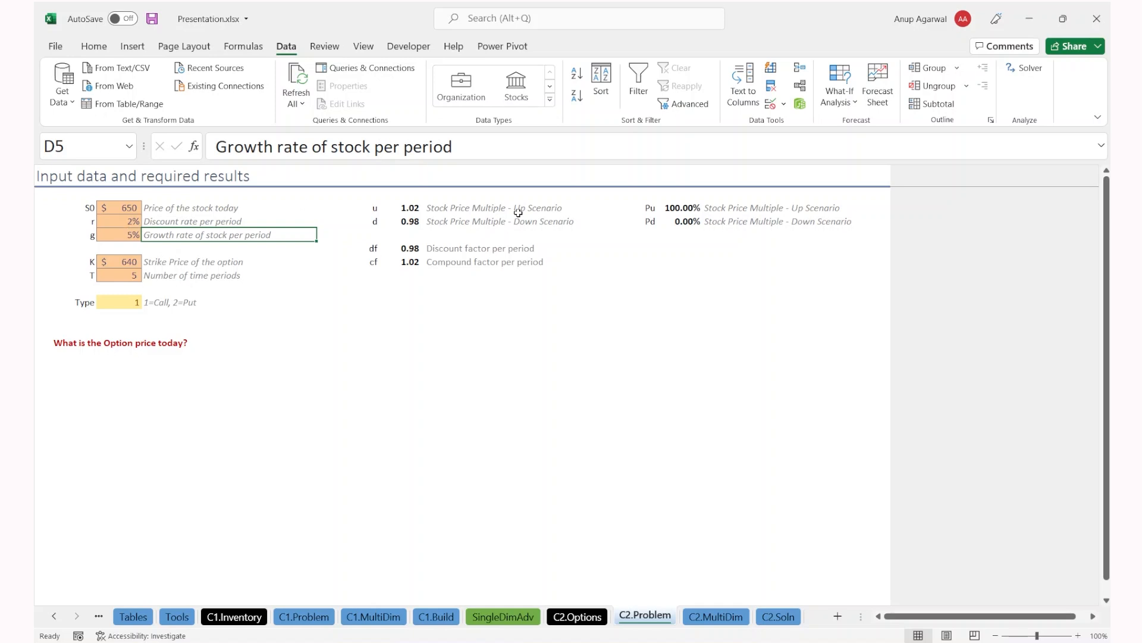
{"action": "left_click_drag", "start_coordinate": [683, 207], "coordinate": [685, 223]}
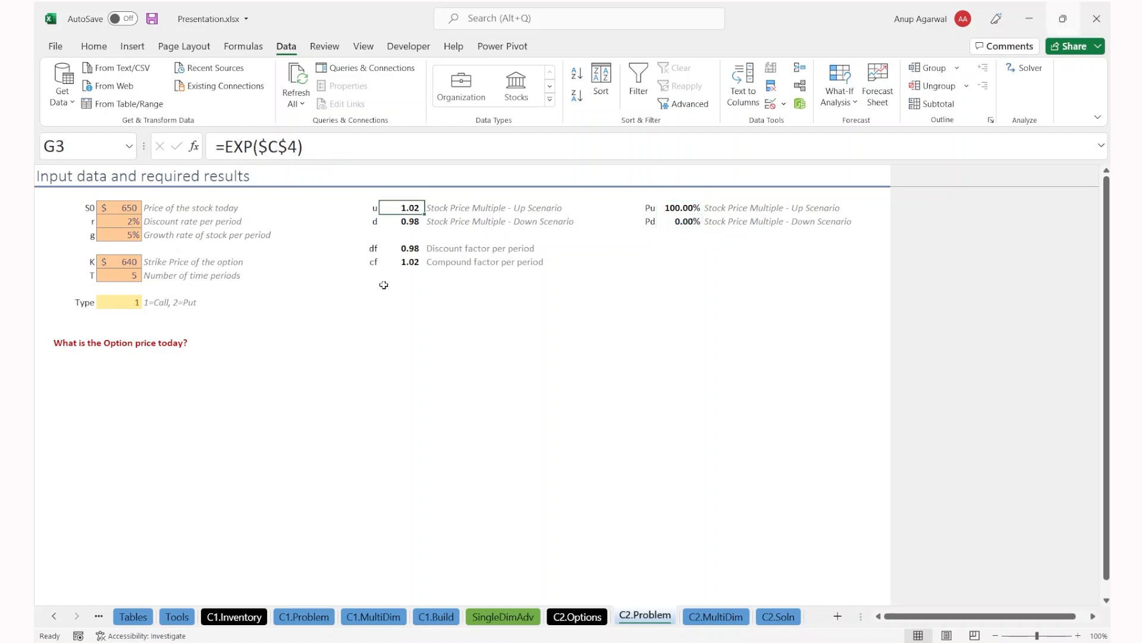
{"action": "key", "text": "F2"}
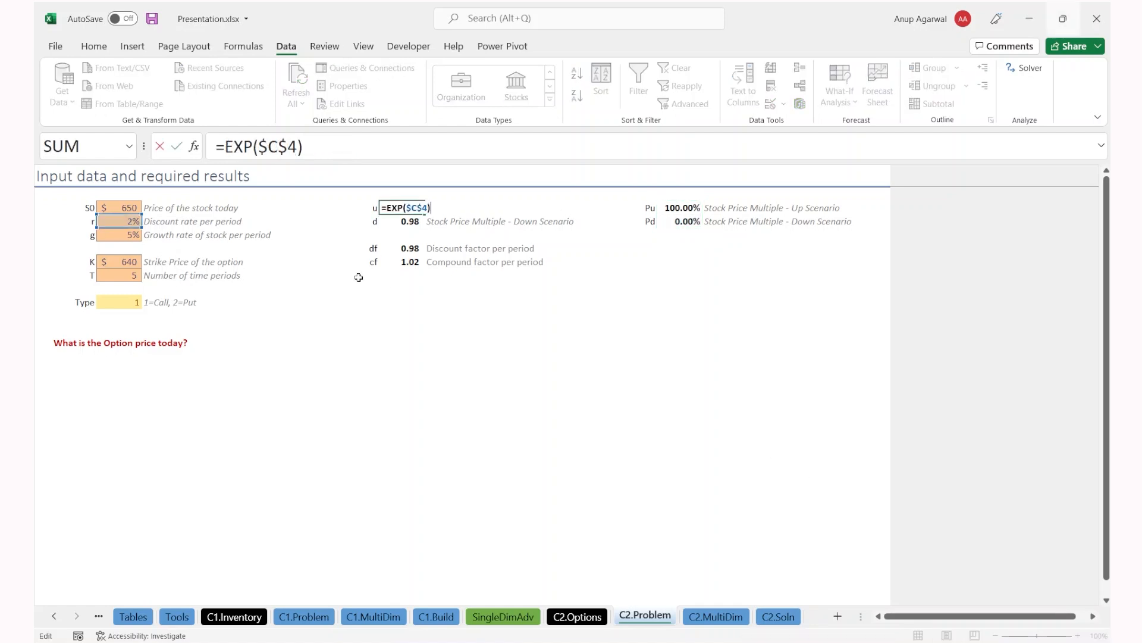
{"action": "left_click_drag", "start_coordinate": [123, 229], "coordinate": [113, 235]}
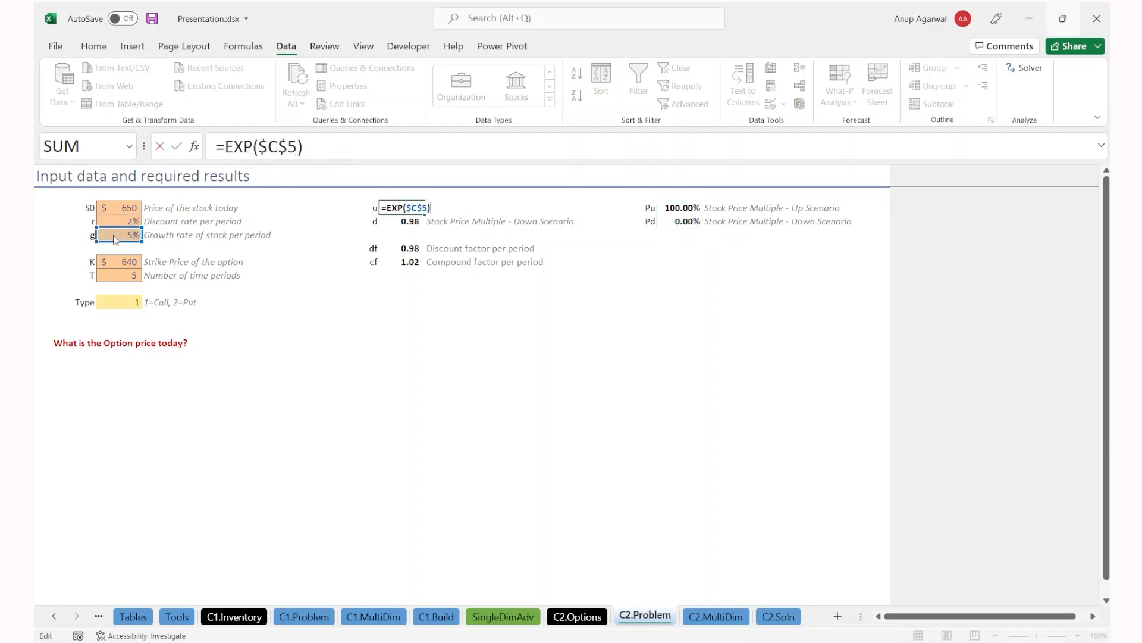
{"action": "key", "text": "Return"}
{"action": "key", "text": "Up"}
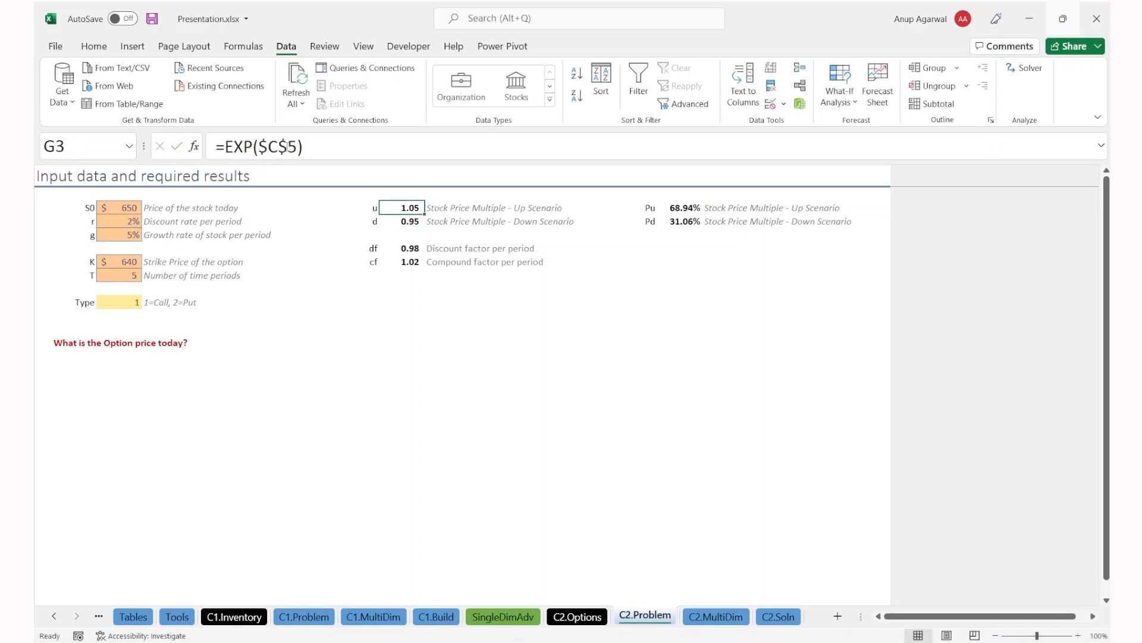
Step: Check the updated u of 1.05 and Pu of 68.94%, then go to C2.MultiDim
{"action": "left_click_drag", "start_coordinate": [395, 191], "coordinate": [699, 330]}
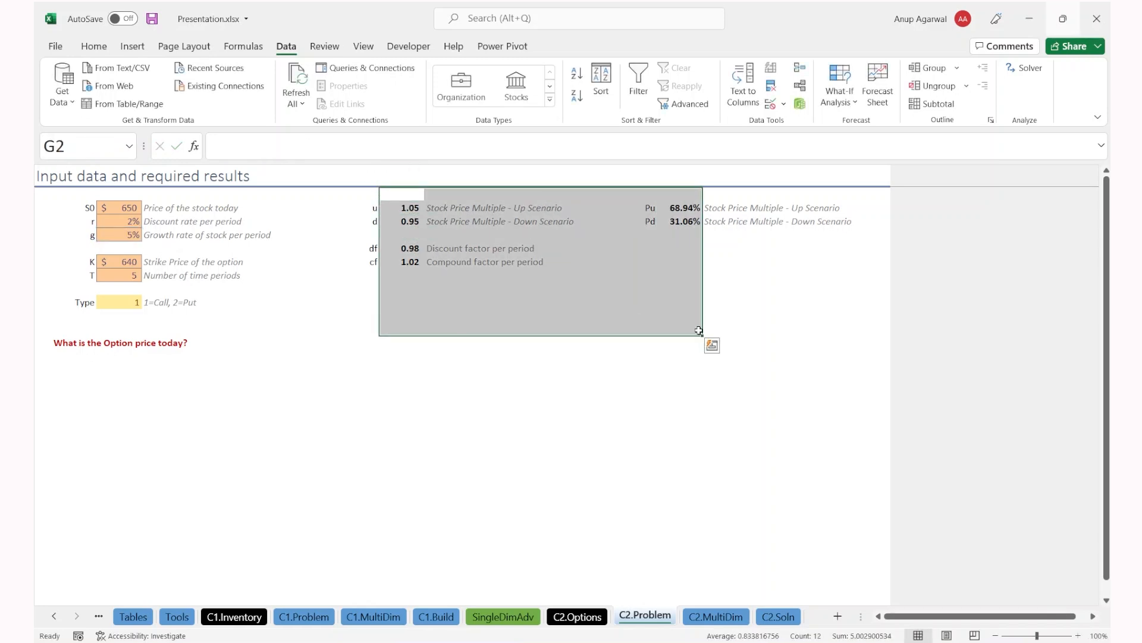
{"action": "left_click", "coordinate": [593, 278]}
{"action": "left_click_drag", "start_coordinate": [657, 210], "coordinate": [666, 228]}
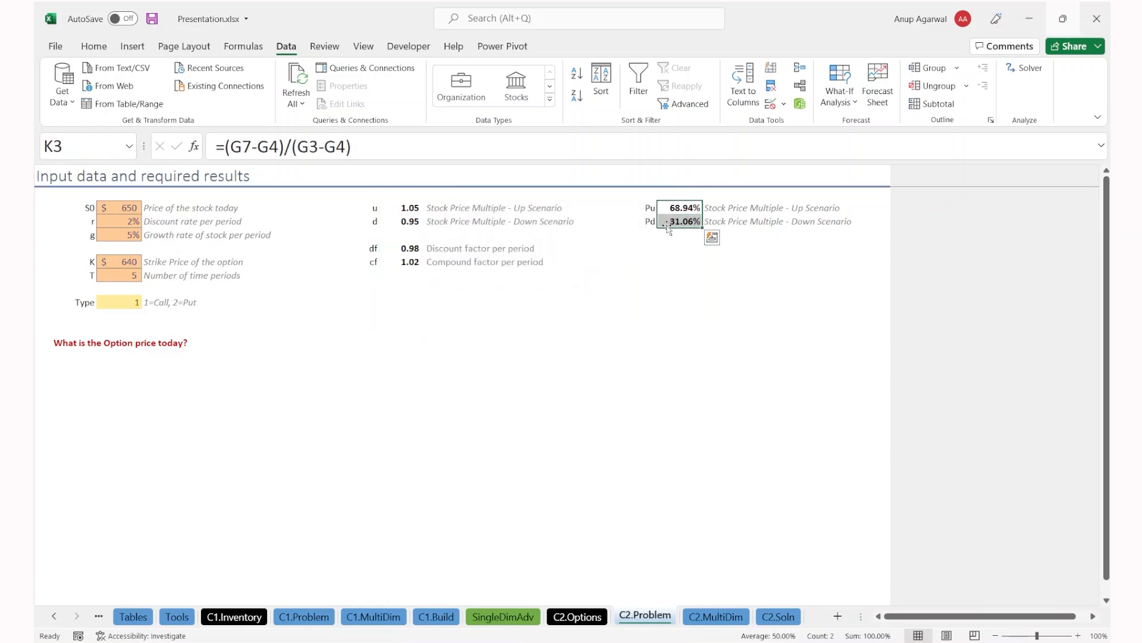
{"action": "left_click_drag", "start_coordinate": [391, 209], "coordinate": [387, 231]}
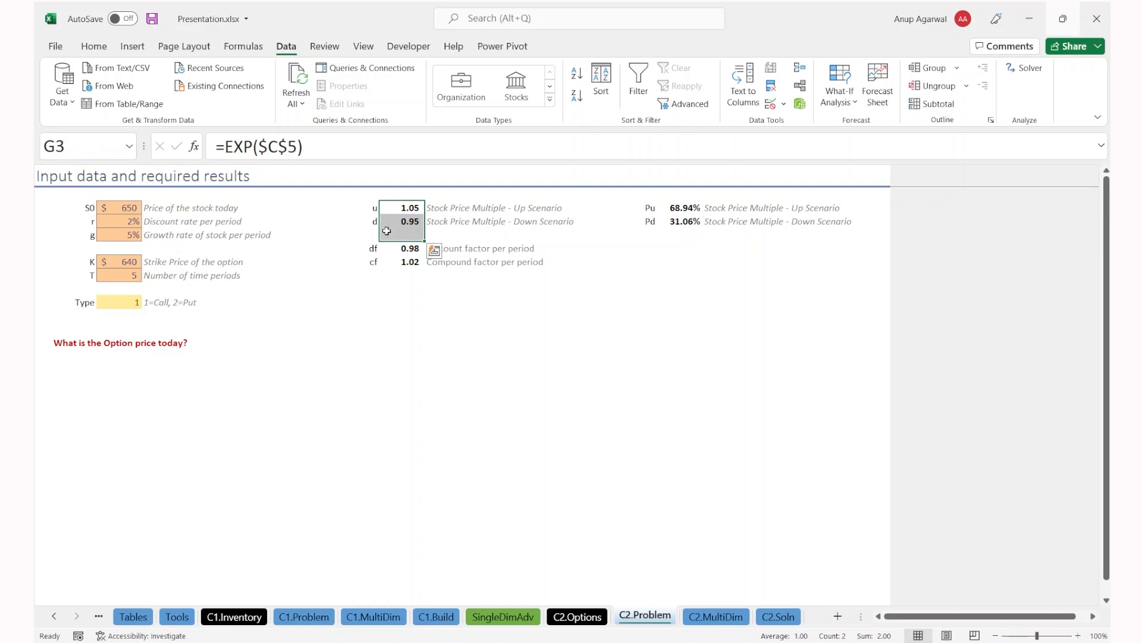
{"action": "key", "text": "Down"}
{"action": "key", "text": "Down"}
{"action": "key", "text": "Down"}
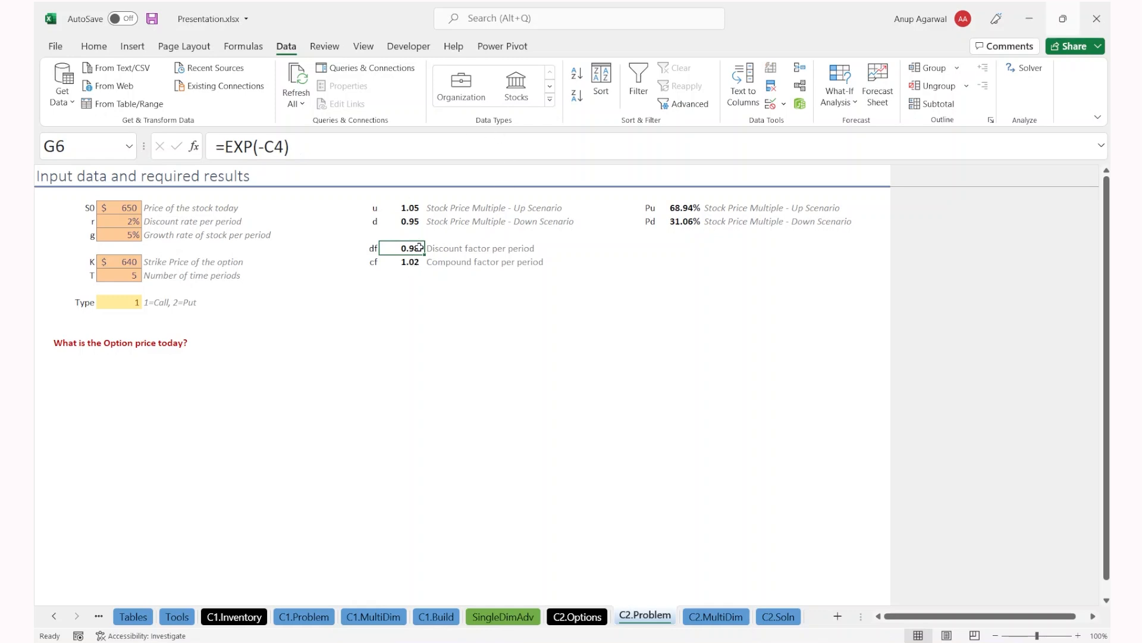
{"action": "left_click", "coordinate": [70, 342]}
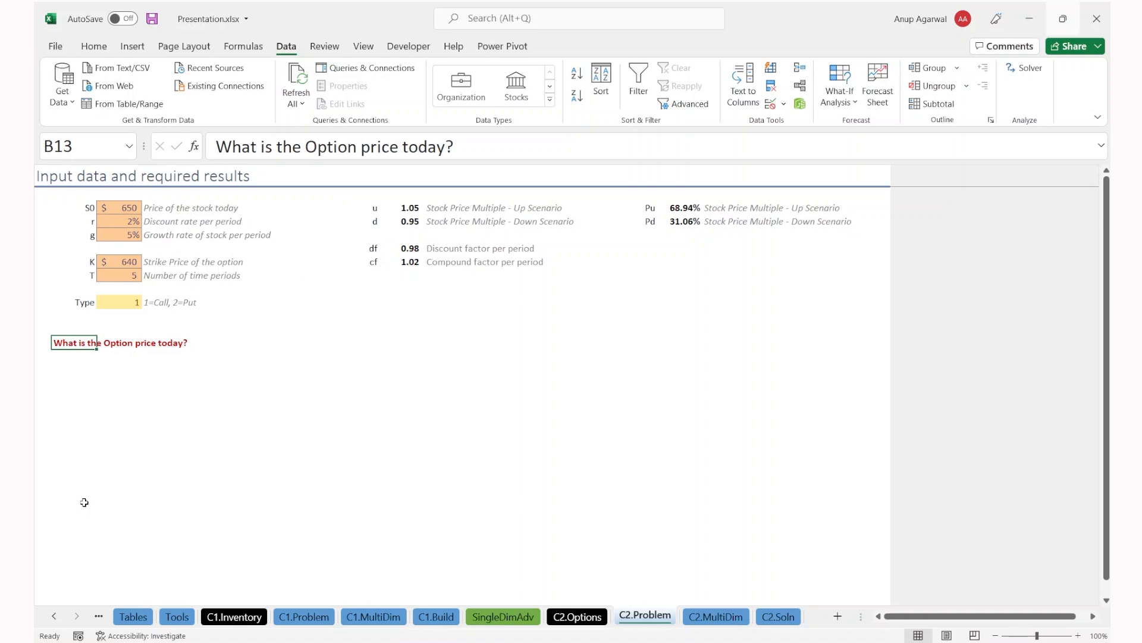
{"action": "key", "text": "ctrl+Page_Down"}
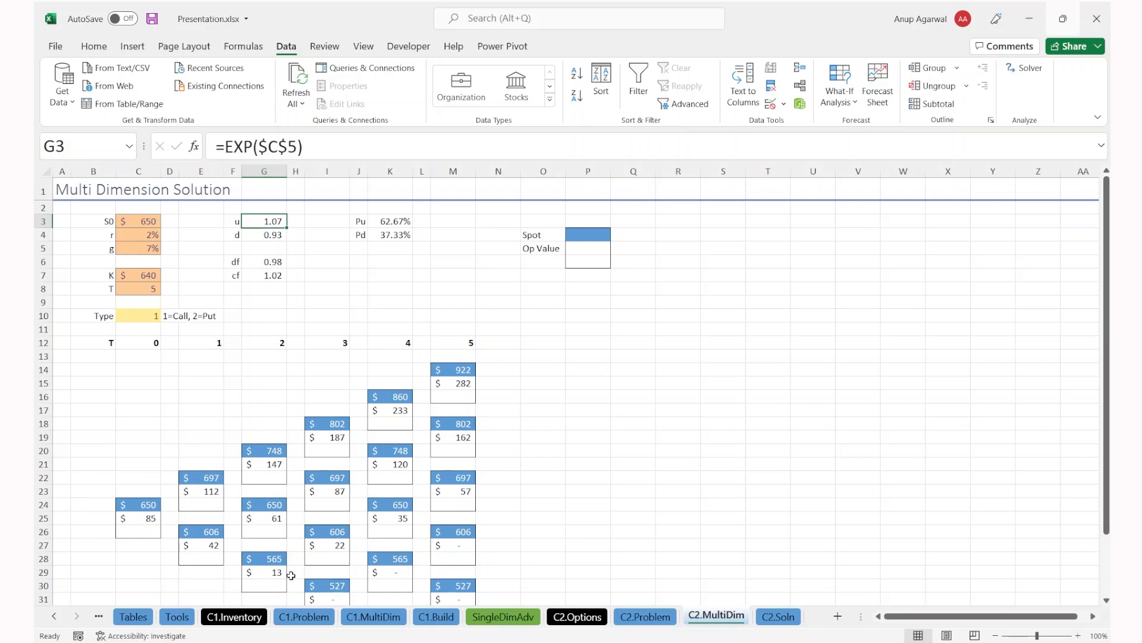
{"action": "scroll", "coordinate": [291, 576], "scroll_direction": "down", "scroll_amount": 2}
{"action": "scroll", "coordinate": [291, 576], "scroll_direction": "up", "scroll_amount": 2}
{"action": "scroll", "coordinate": [293, 521], "scroll_direction": "down", "scroll_amount": 2}
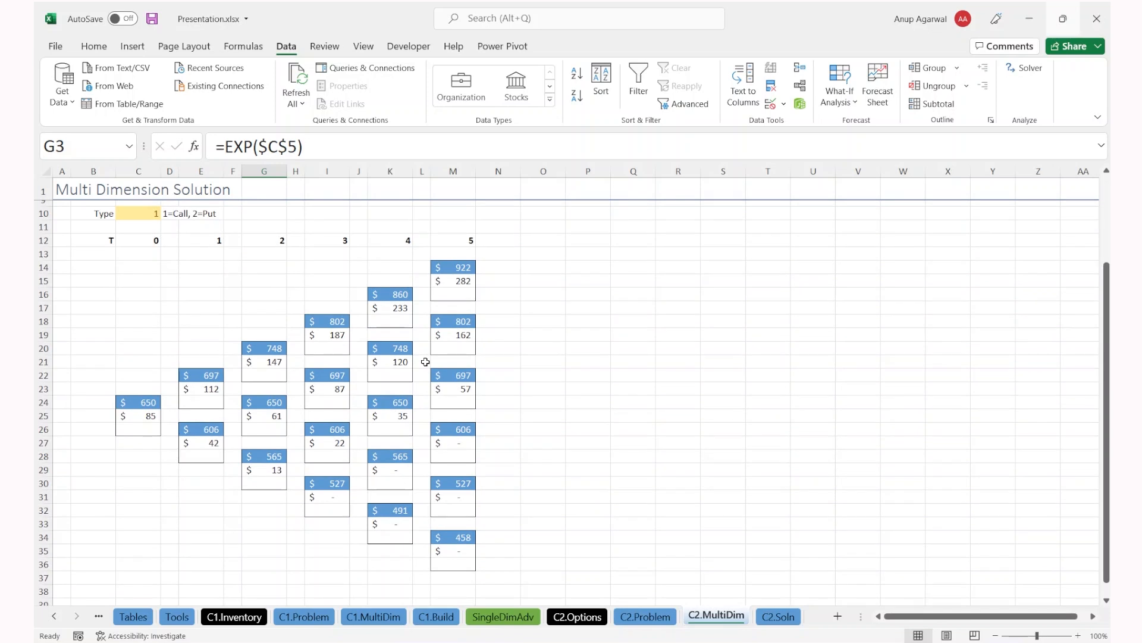
{"action": "left_click", "coordinate": [130, 418]}
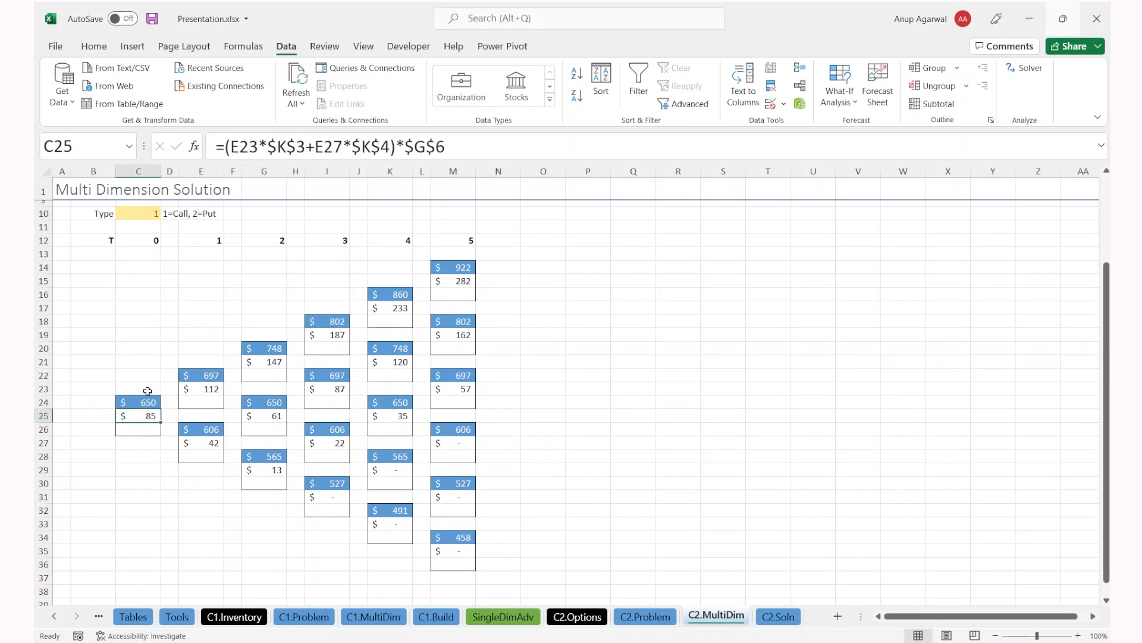
{"action": "left_click_drag", "start_coordinate": [143, 400], "coordinate": [141, 430]}
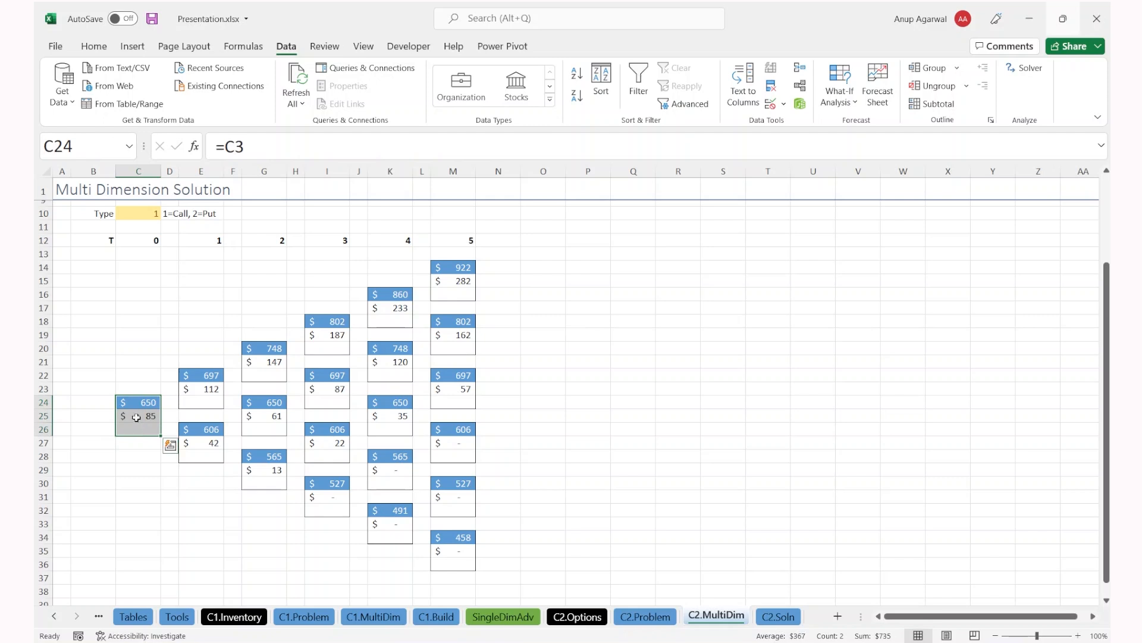
{"action": "left_click", "coordinate": [136, 404]}
{"action": "scroll", "coordinate": [135, 404], "scroll_direction": "up", "scroll_amount": 1}
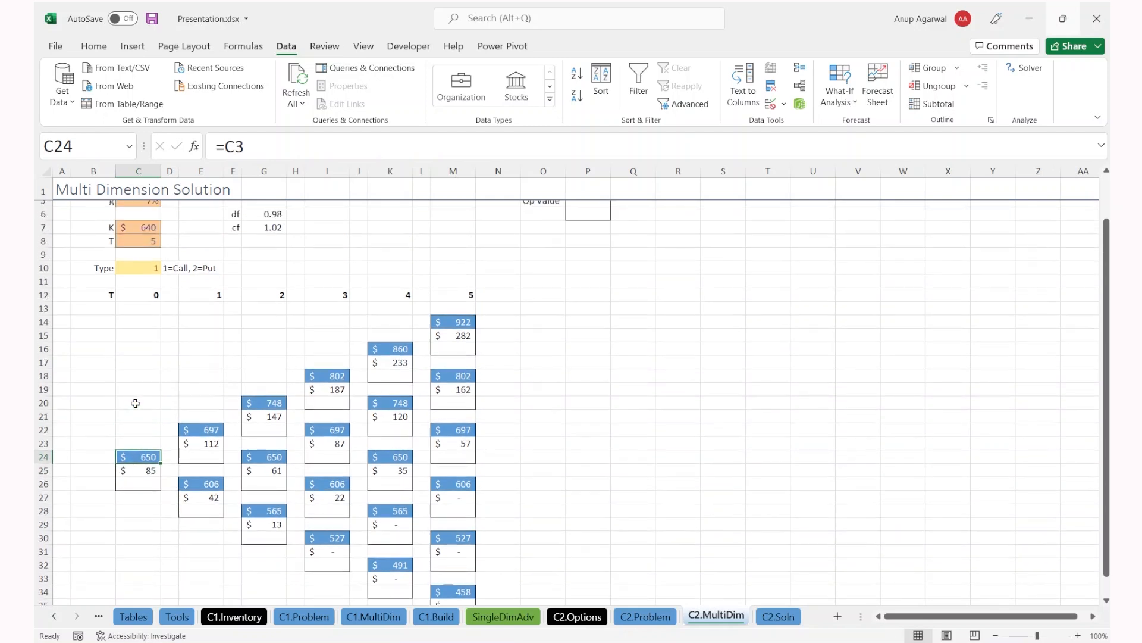
{"action": "scroll", "coordinate": [136, 404], "scroll_direction": "up", "scroll_amount": 1}
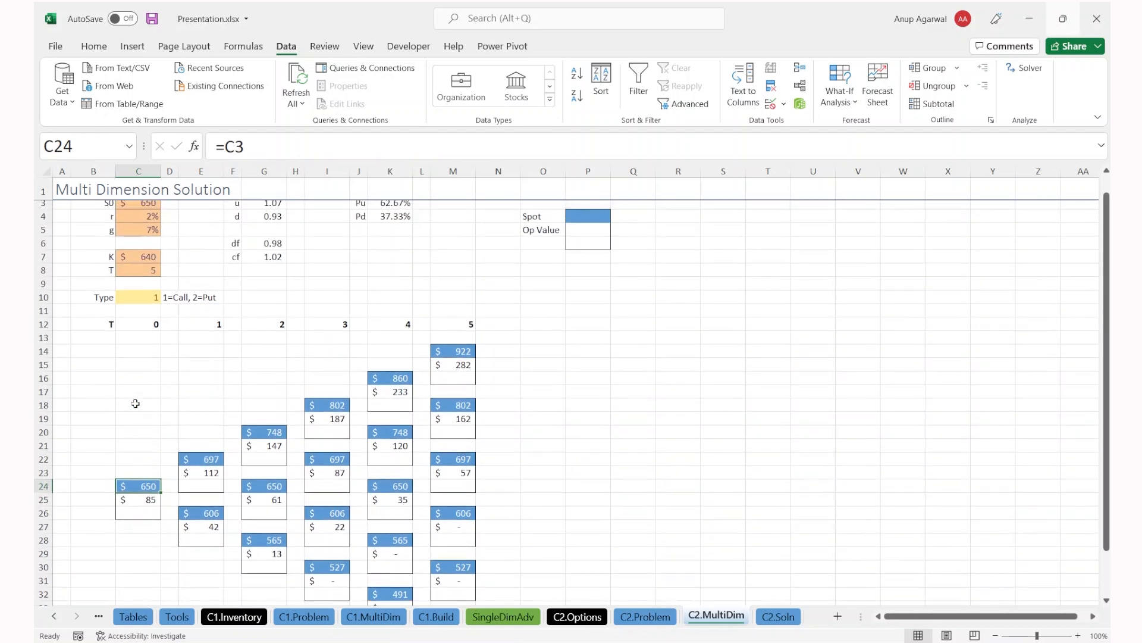
{"action": "left_click", "coordinate": [208, 459]}
{"action": "double_click", "coordinate": [209, 459]}
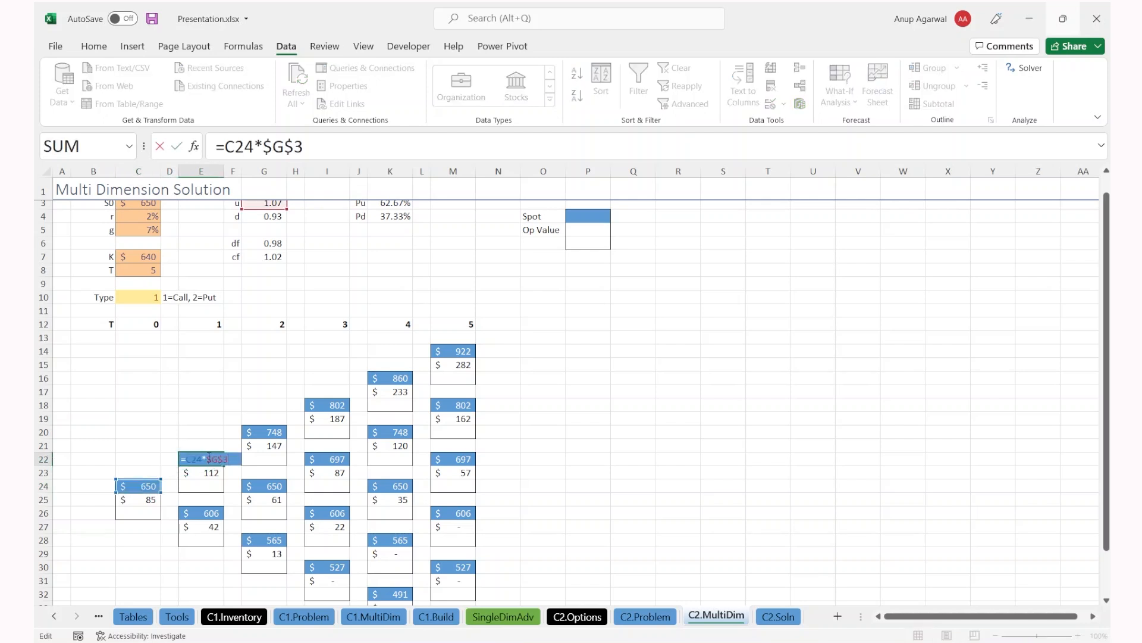
{"action": "scroll", "coordinate": [275, 257], "scroll_direction": "up", "scroll_amount": 1}
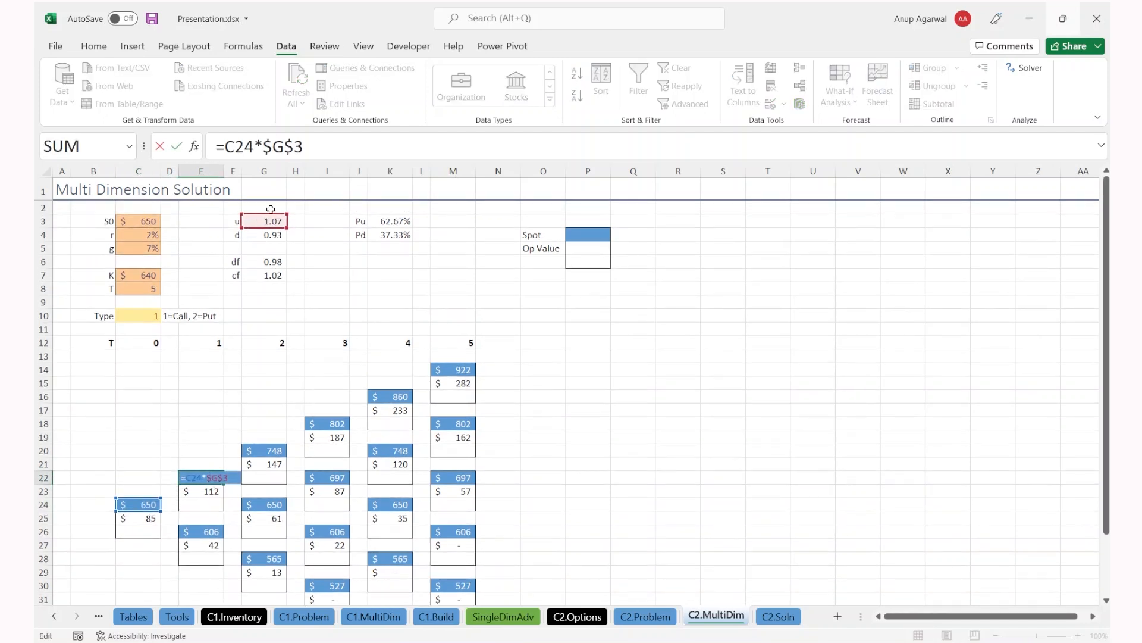
{"action": "key", "text": "ctrl+Return"}
{"action": "left_click", "coordinate": [205, 530]}
{"action": "double_click", "coordinate": [205, 530]}
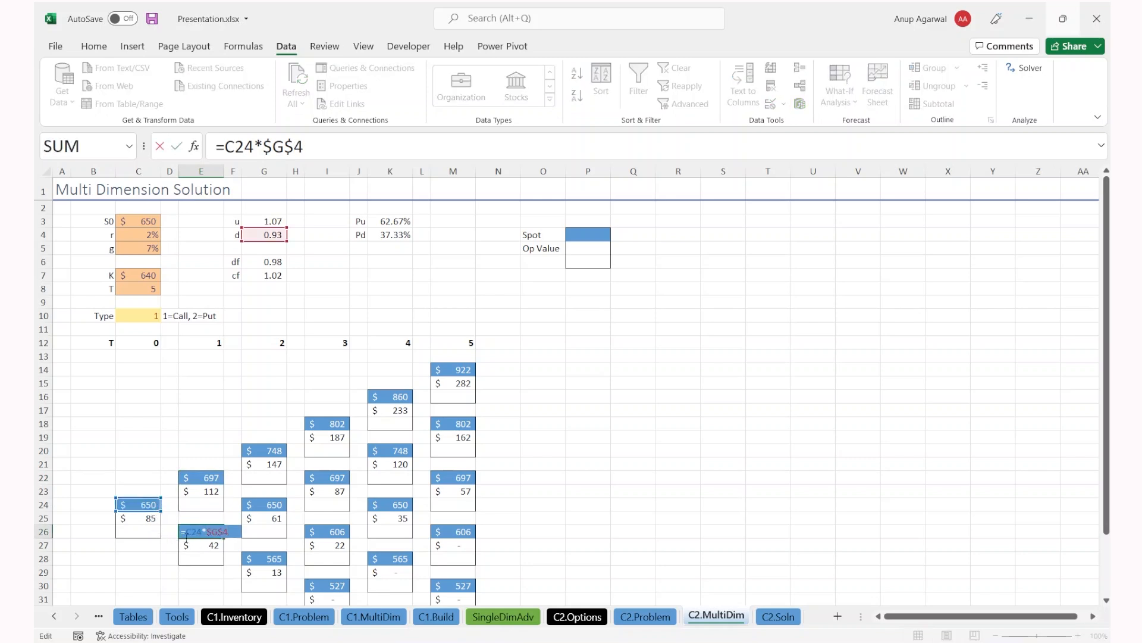
{"action": "key", "text": "ctrl+Return"}
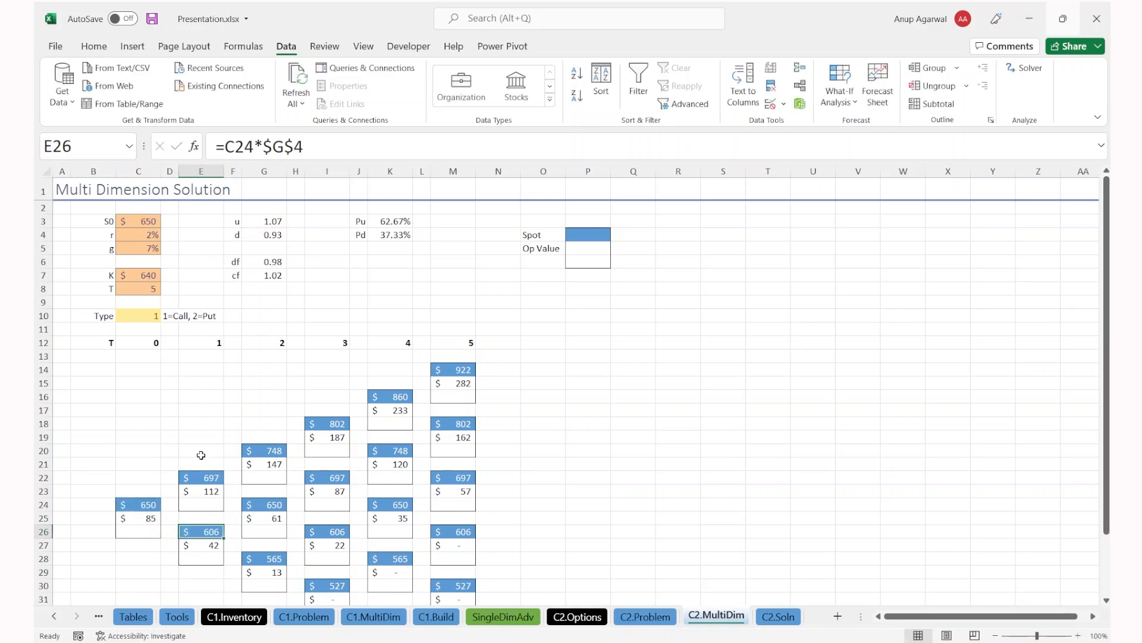
{"action": "left_click", "coordinate": [279, 449]}
{"action": "left_click", "coordinate": [200, 479]}
{"action": "double_click", "coordinate": [271, 450]}
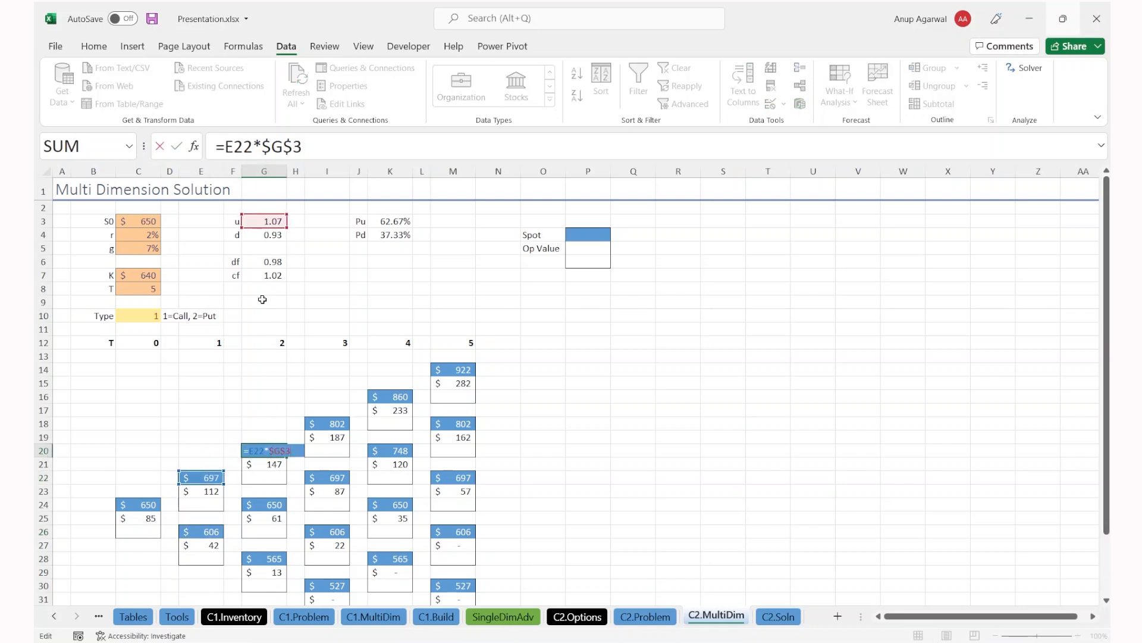
{"action": "key", "text": "Escape"}
{"action": "left_click", "coordinate": [265, 514]}
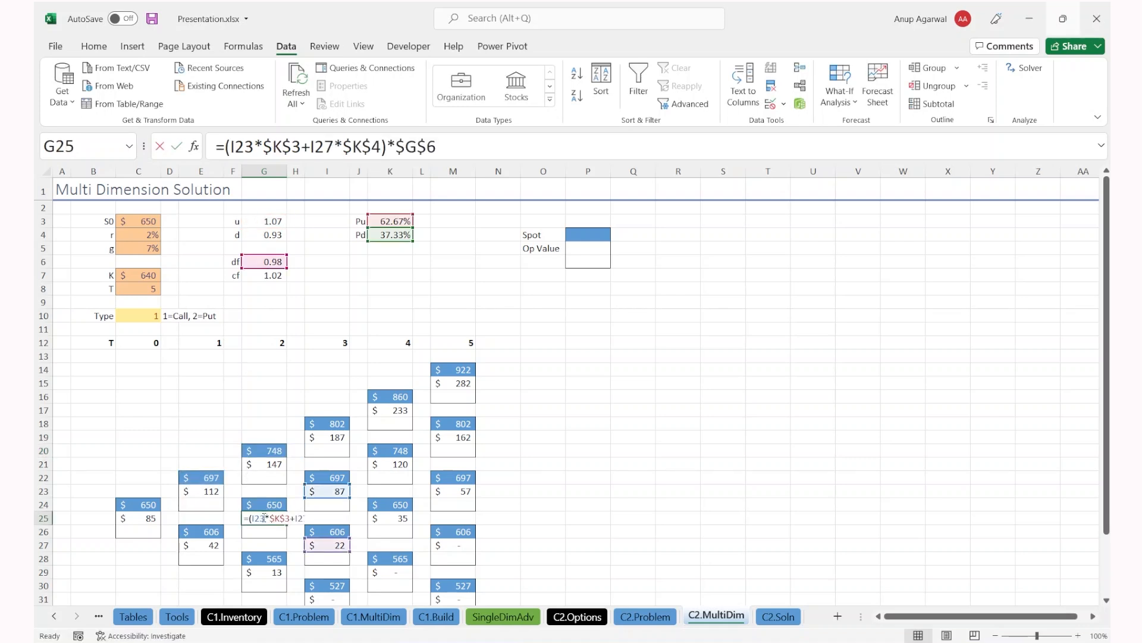
{"action": "double_click", "coordinate": [260, 506]}
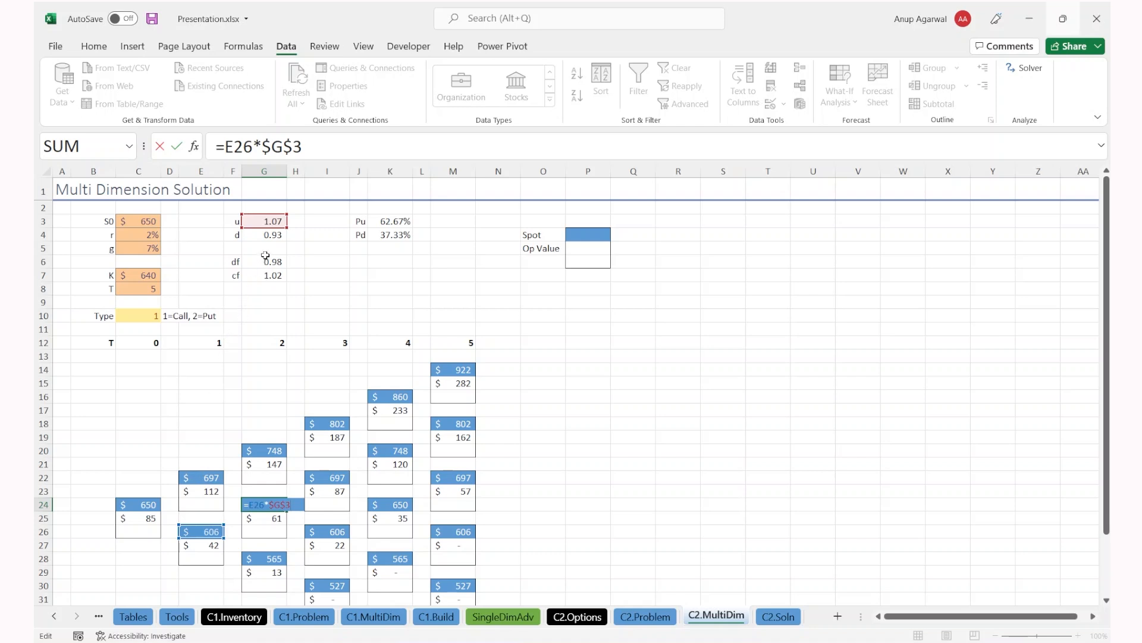
{"action": "key", "text": "Escape"}
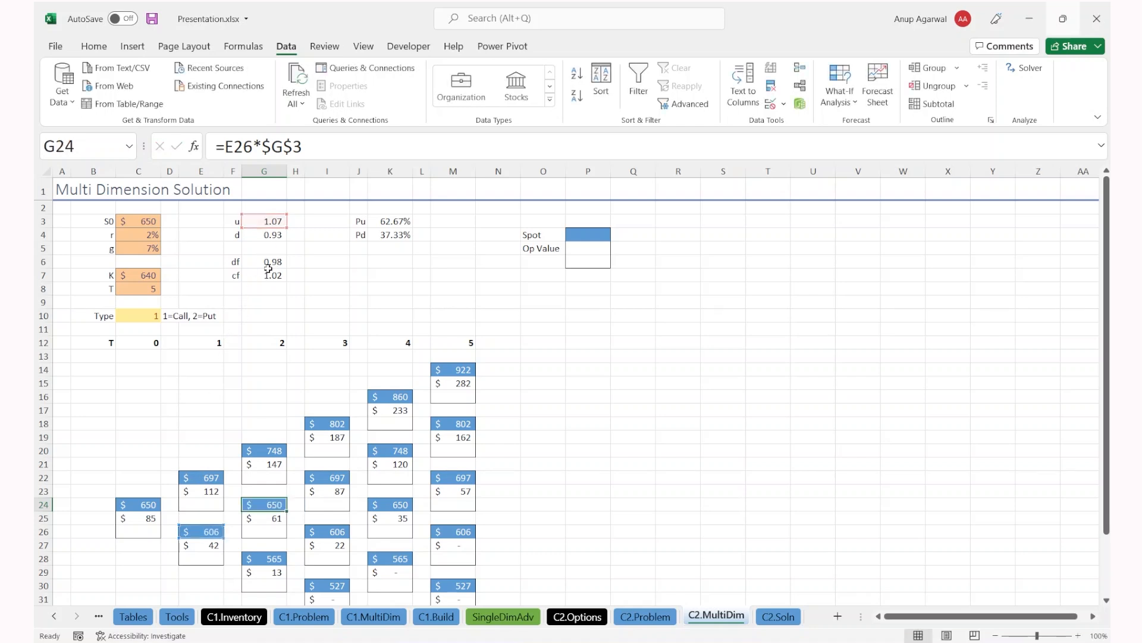
{"action": "left_click", "coordinate": [204, 532]}
{"action": "double_click", "coordinate": [204, 533]}
{"action": "key", "text": "Escape"}
{"action": "left_click", "coordinate": [248, 506]}
{"action": "double_click", "coordinate": [248, 506]}
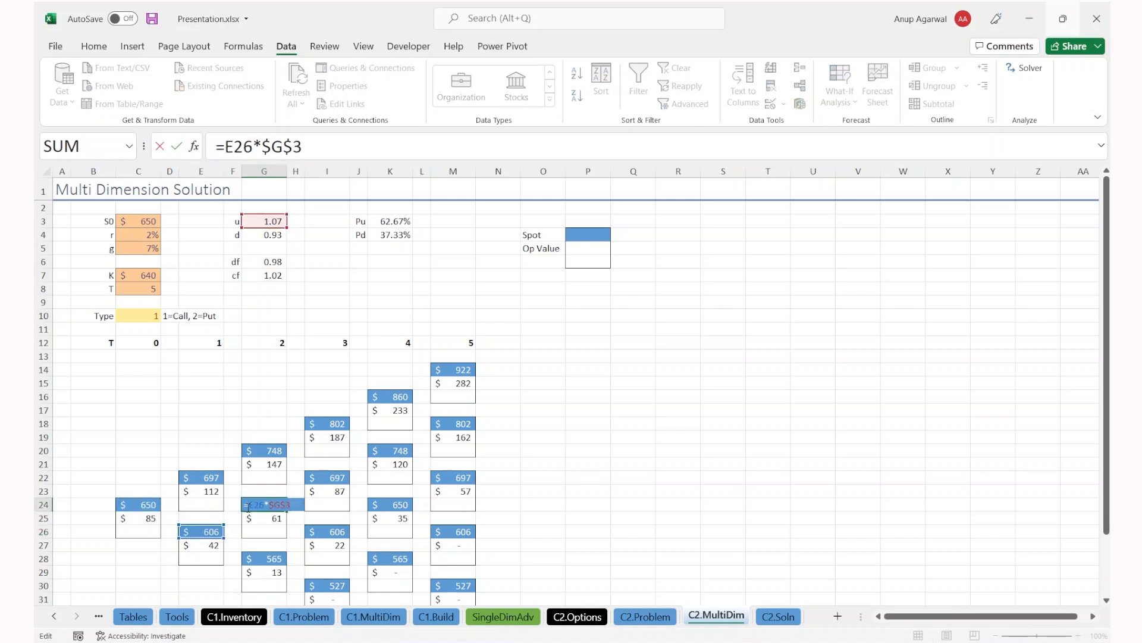
{"action": "key", "text": "Escape"}
{"action": "left_click", "coordinate": [212, 477]}
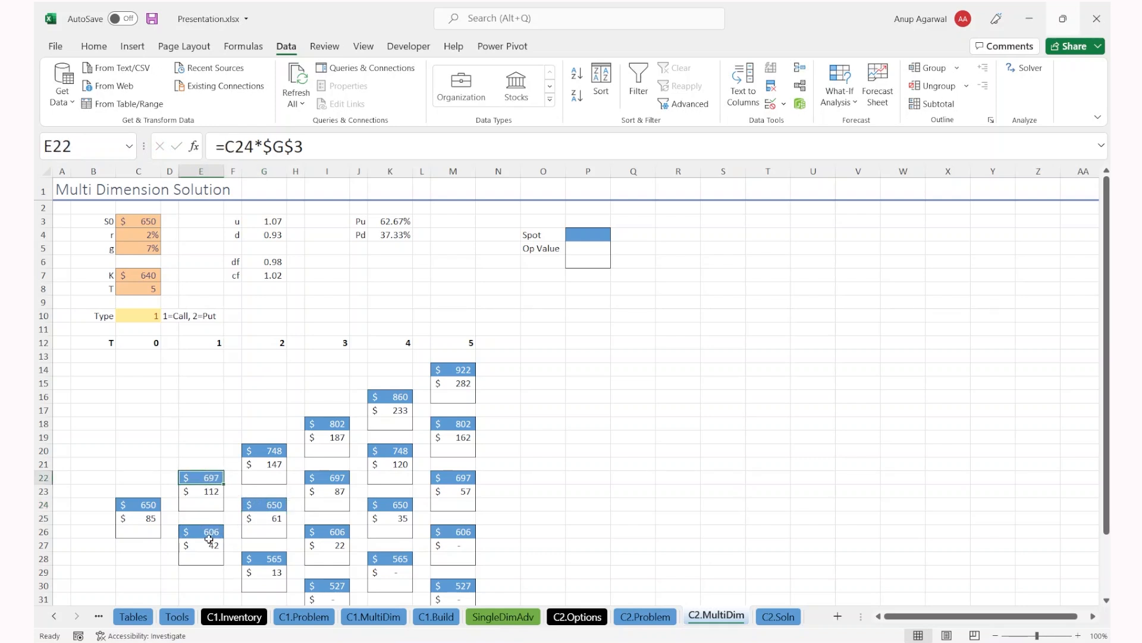
{"action": "left_click", "coordinate": [277, 503]}
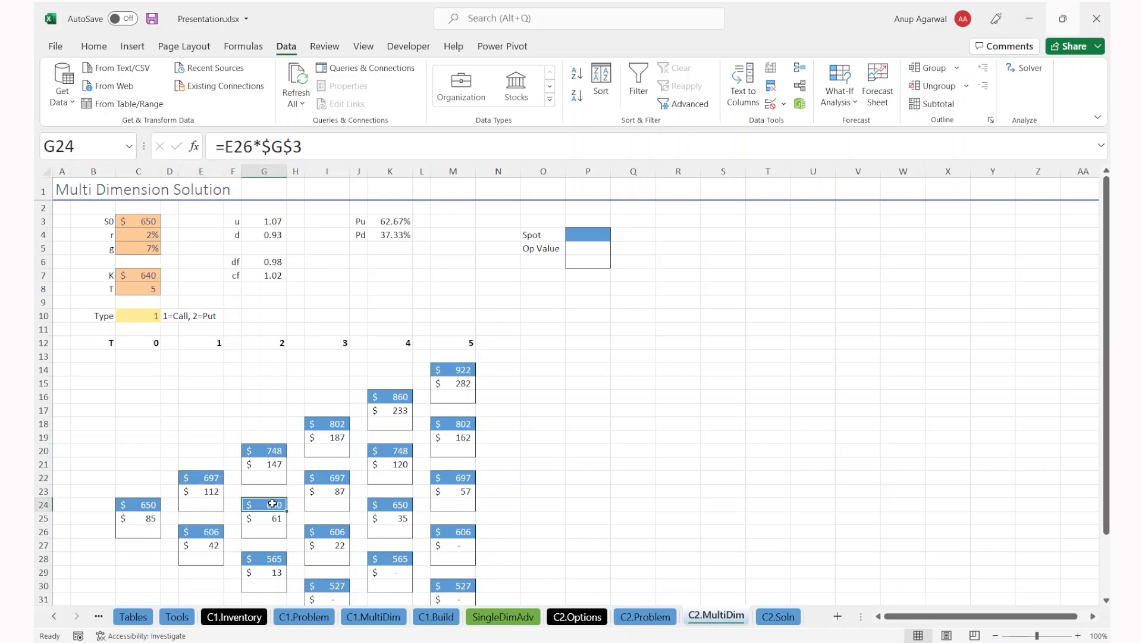
{"action": "scroll", "coordinate": [250, 538], "scroll_direction": "down", "scroll_amount": 2}
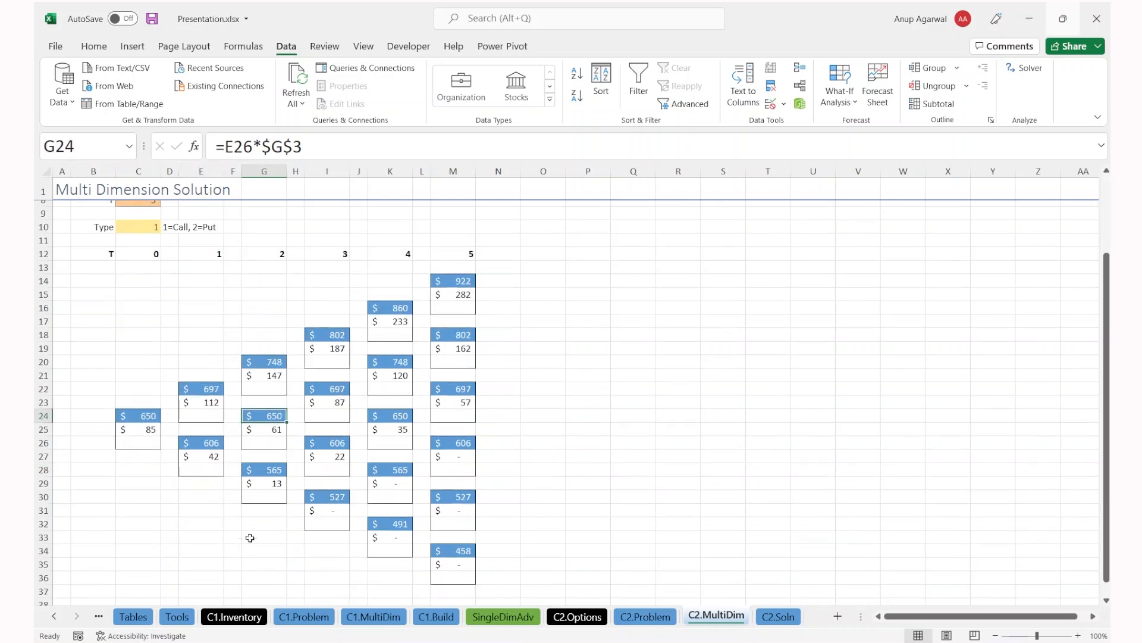
{"action": "left_click_drag", "start_coordinate": [137, 321], "coordinate": [135, 492]}
{"action": "left_click_drag", "start_coordinate": [202, 281], "coordinate": [205, 518]}
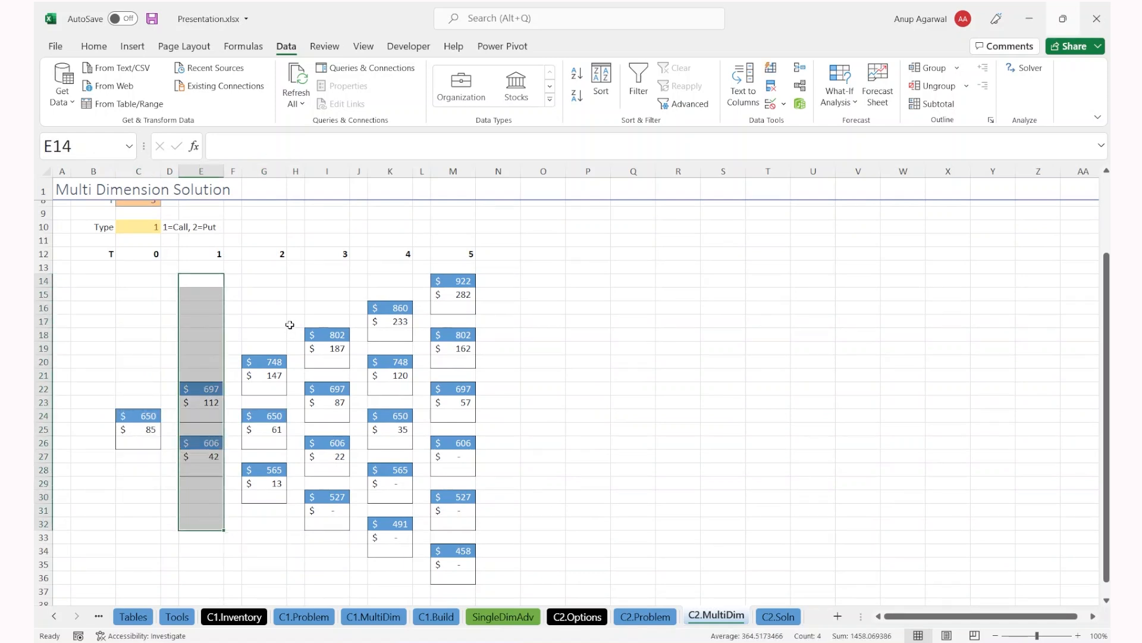
{"action": "left_click_drag", "start_coordinate": [271, 276], "coordinate": [260, 531]}
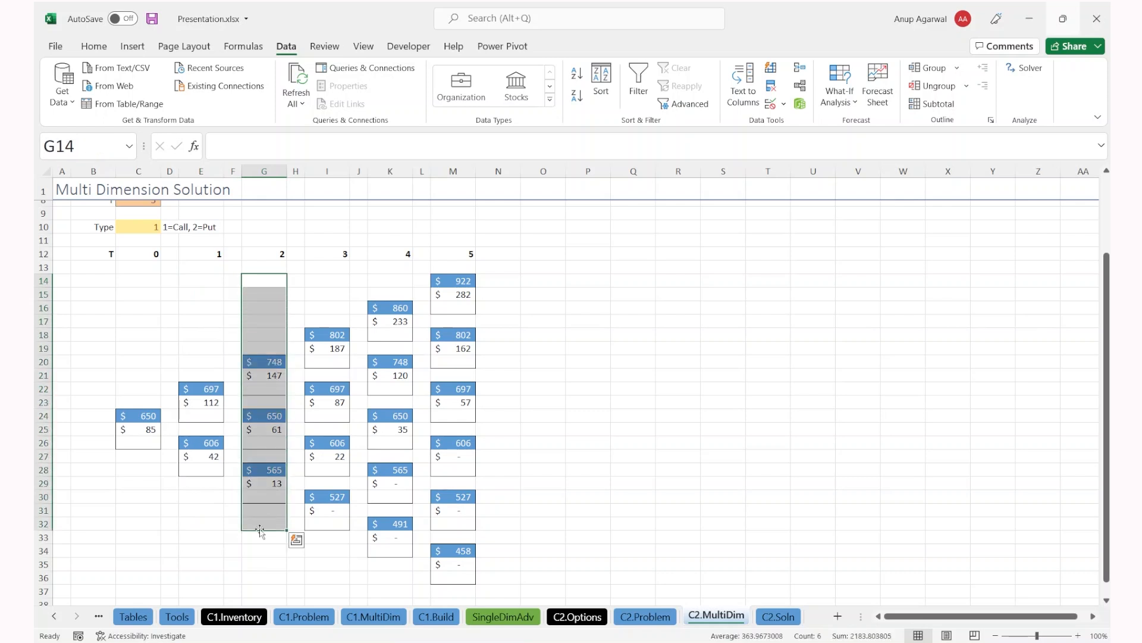
{"action": "scroll", "coordinate": [218, 364], "scroll_direction": "up", "scroll_amount": 2}
{"action": "scroll", "coordinate": [138, 359], "scroll_direction": "up", "scroll_amount": 1}
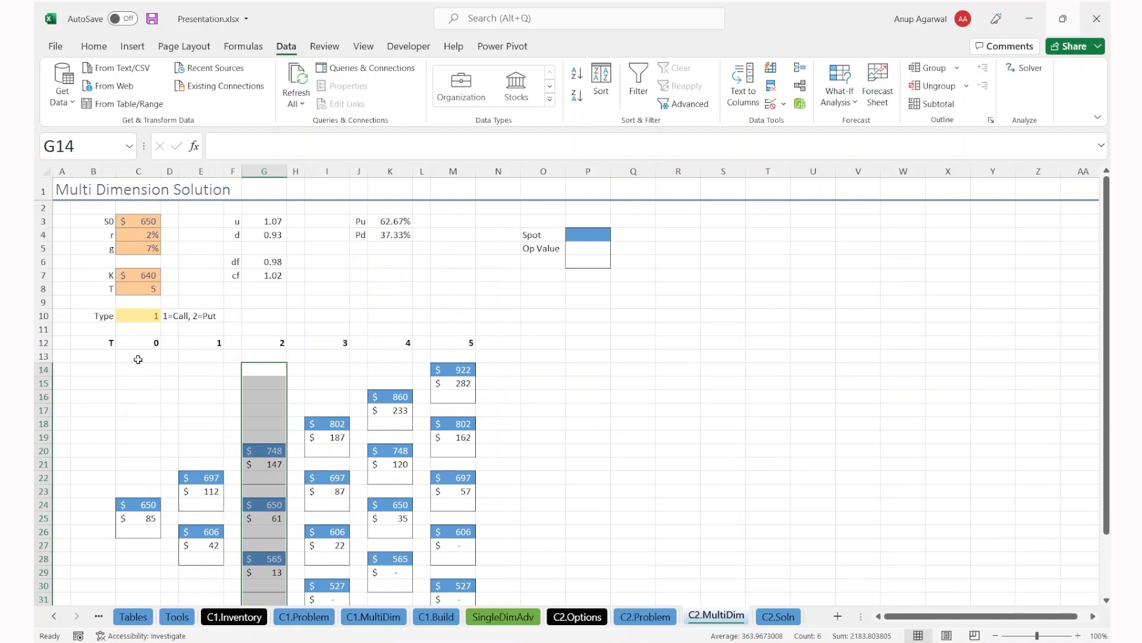
{"action": "scroll", "coordinate": [411, 359], "scroll_direction": "down", "scroll_amount": 2}
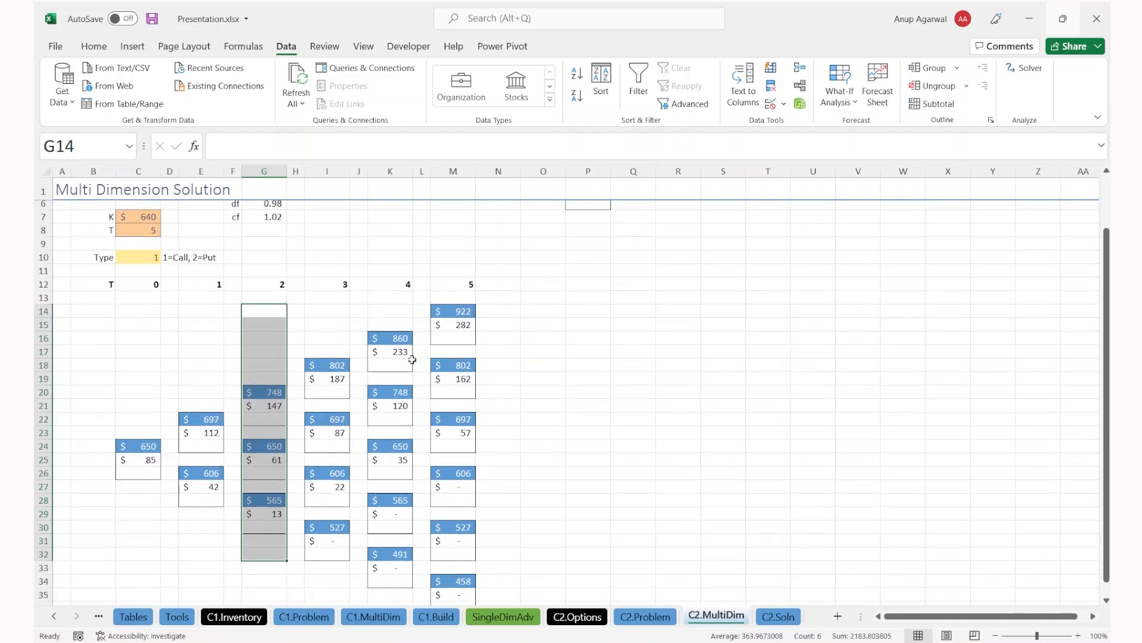
{"action": "left_click", "coordinate": [465, 285]}
{"action": "scroll", "coordinate": [465, 304], "scroll_direction": "down", "scroll_amount": 3}
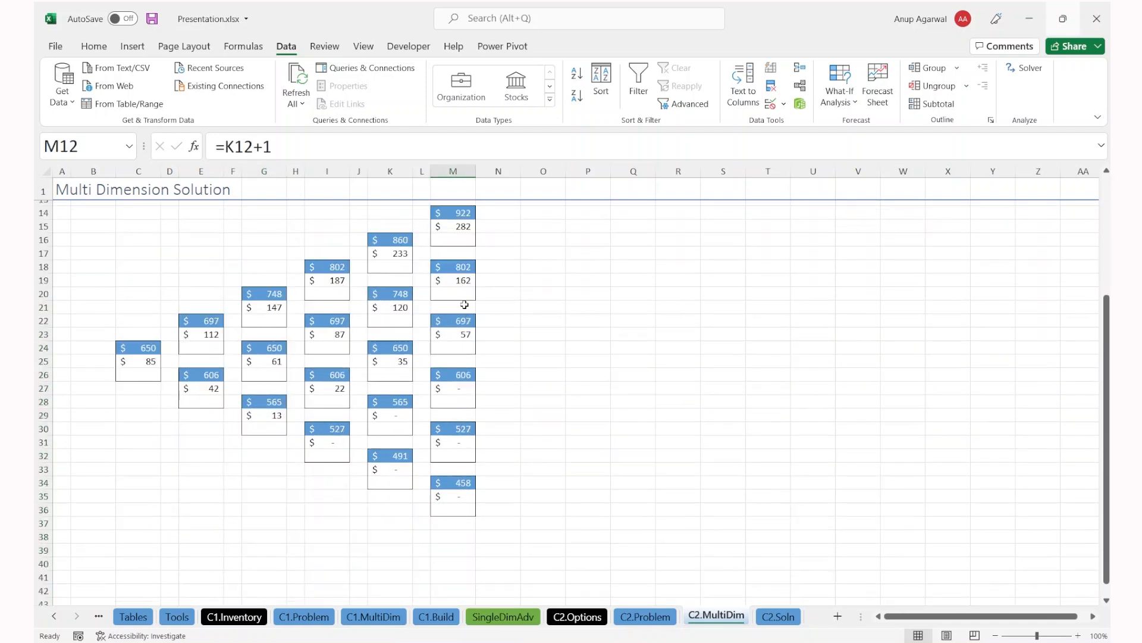
{"action": "scroll", "coordinate": [459, 408], "scroll_direction": "up", "scroll_amount": 2}
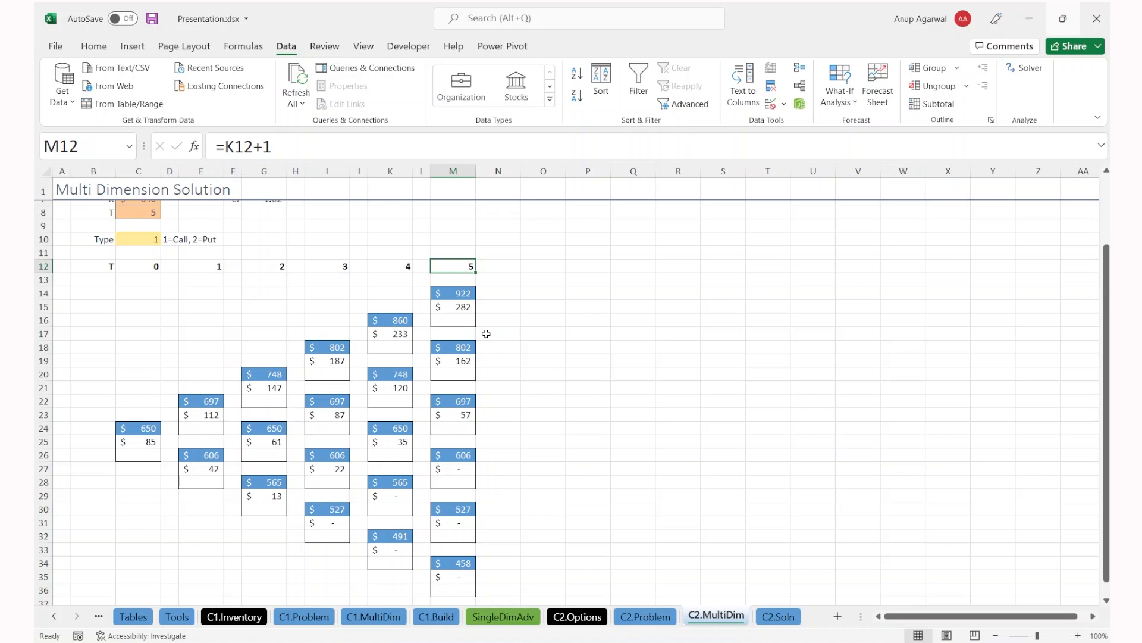
{"action": "scroll", "coordinate": [486, 334], "scroll_direction": "up", "scroll_amount": 2}
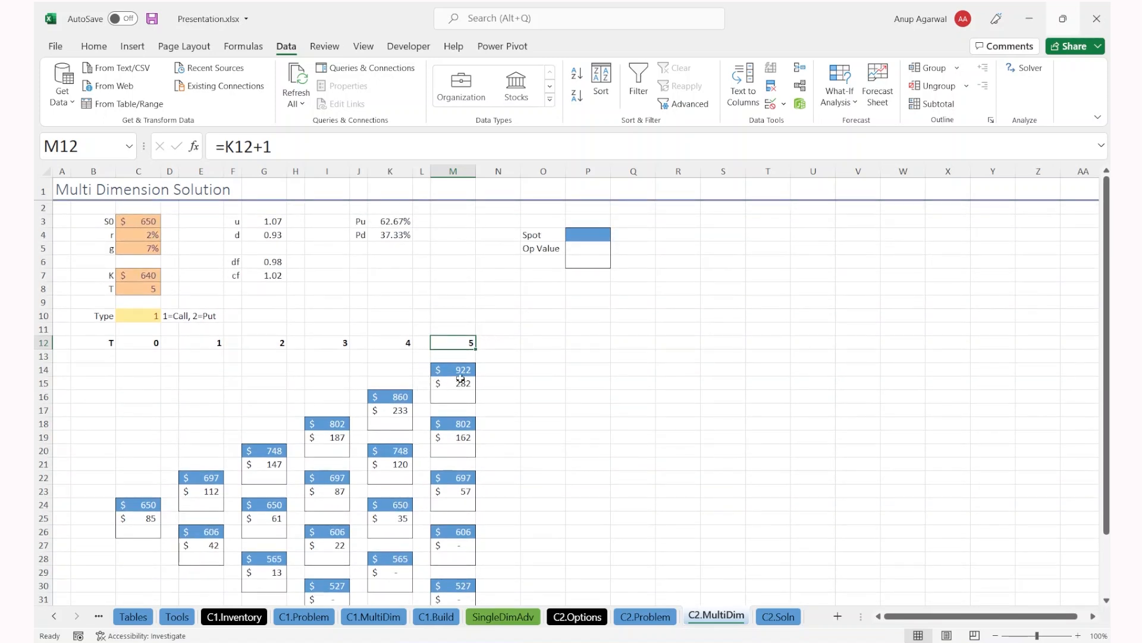
{"action": "left_click_drag", "start_coordinate": [474, 314], "coordinate": [452, 456]}
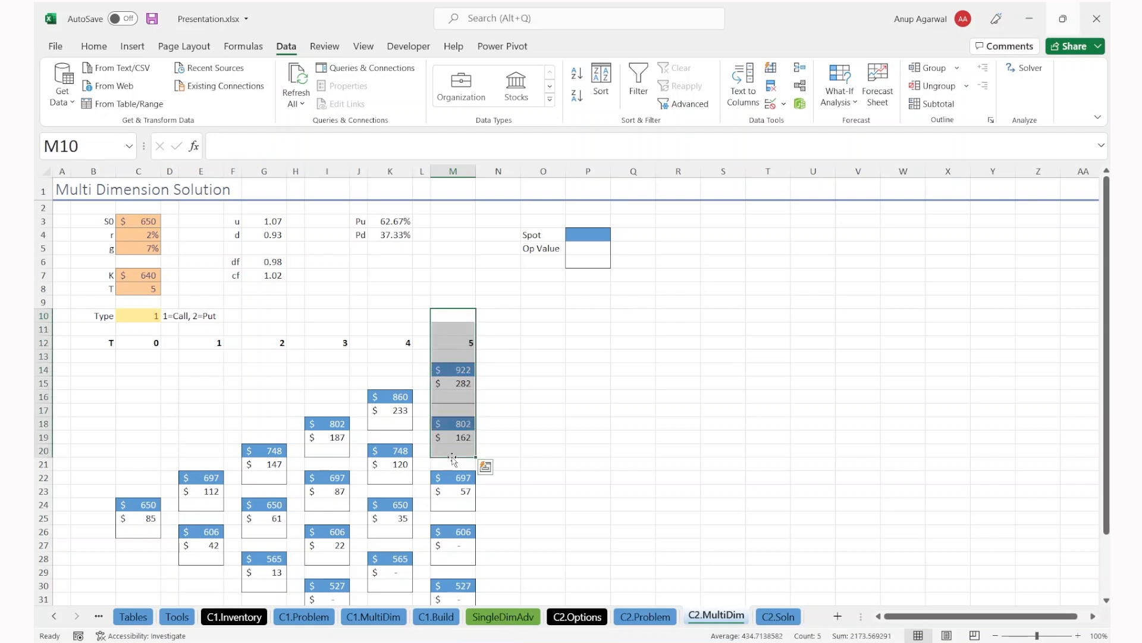
Step: View the stock price formula in M14 and payoff formulas in M15 and M19
{"action": "left_click", "coordinate": [452, 383]}
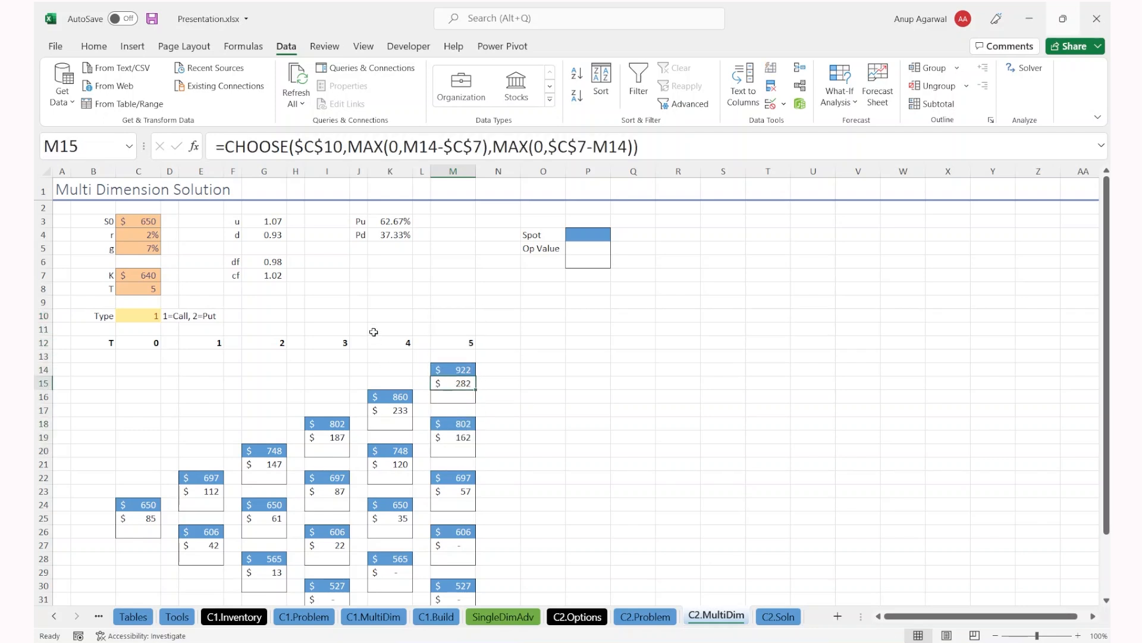
{"action": "left_click", "coordinate": [360, 302]}
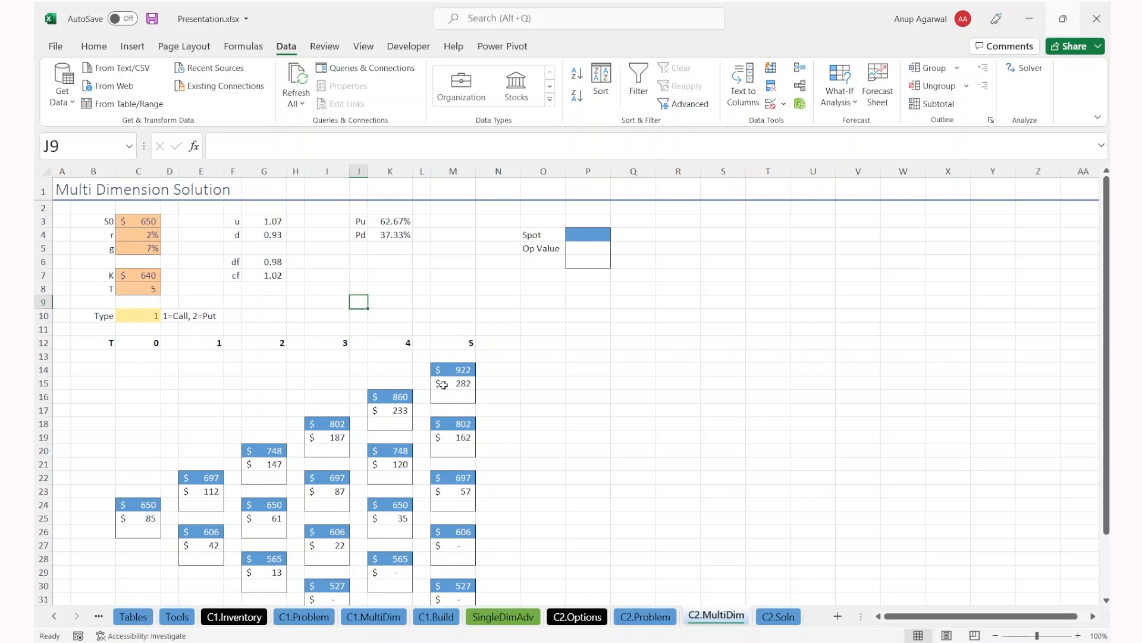
{"action": "left_click", "coordinate": [458, 370]}
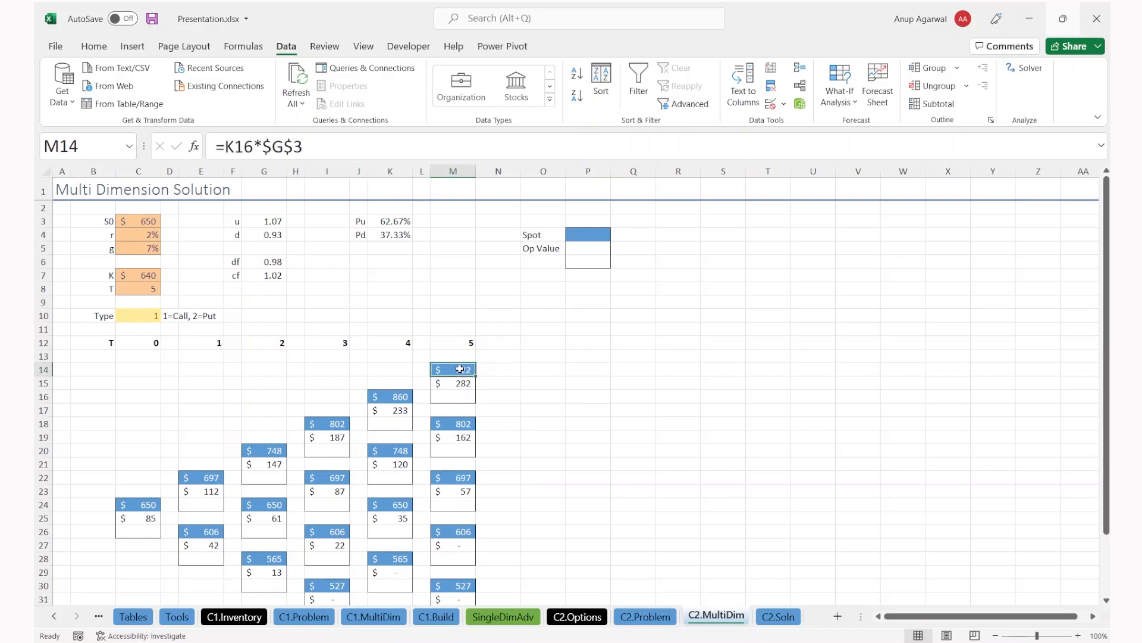
{"action": "left_click", "coordinate": [470, 385]}
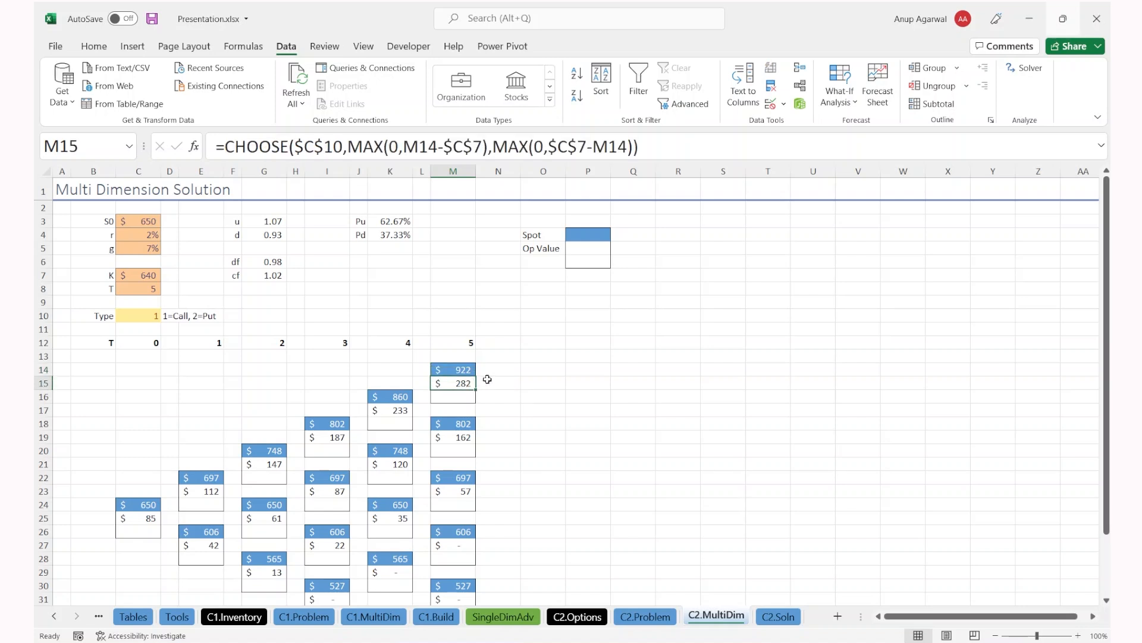
{"action": "left_click", "coordinate": [464, 440]}
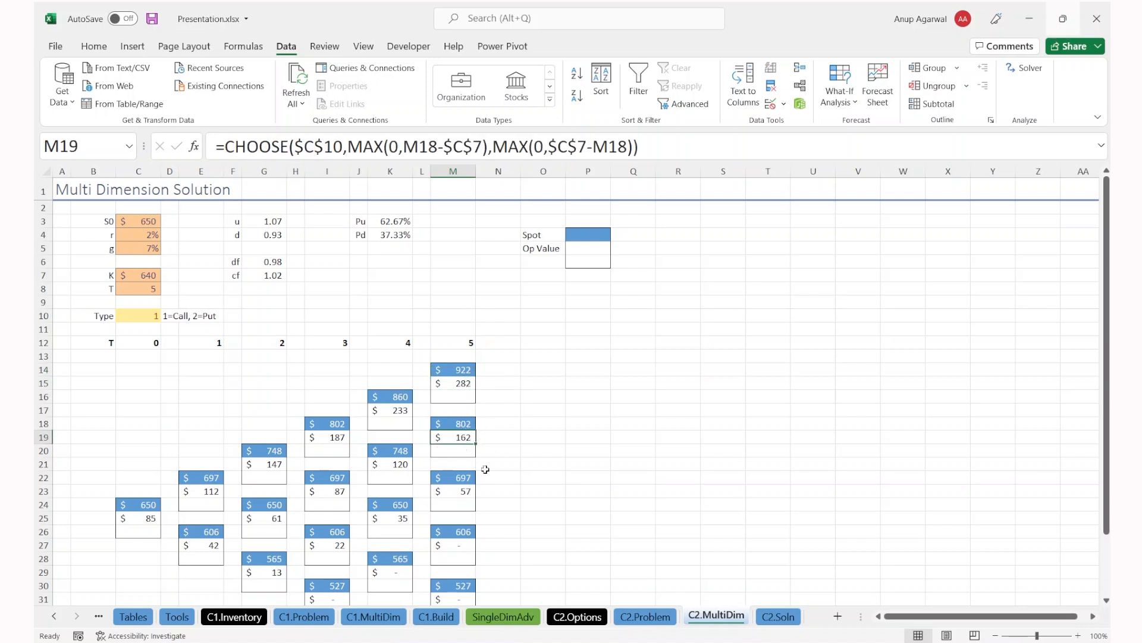
Step: Trace the colour-coded references of K21's option value formula, leaving it unchanged
{"action": "scroll", "coordinate": [479, 479], "scroll_direction": "down", "scroll_amount": 2}
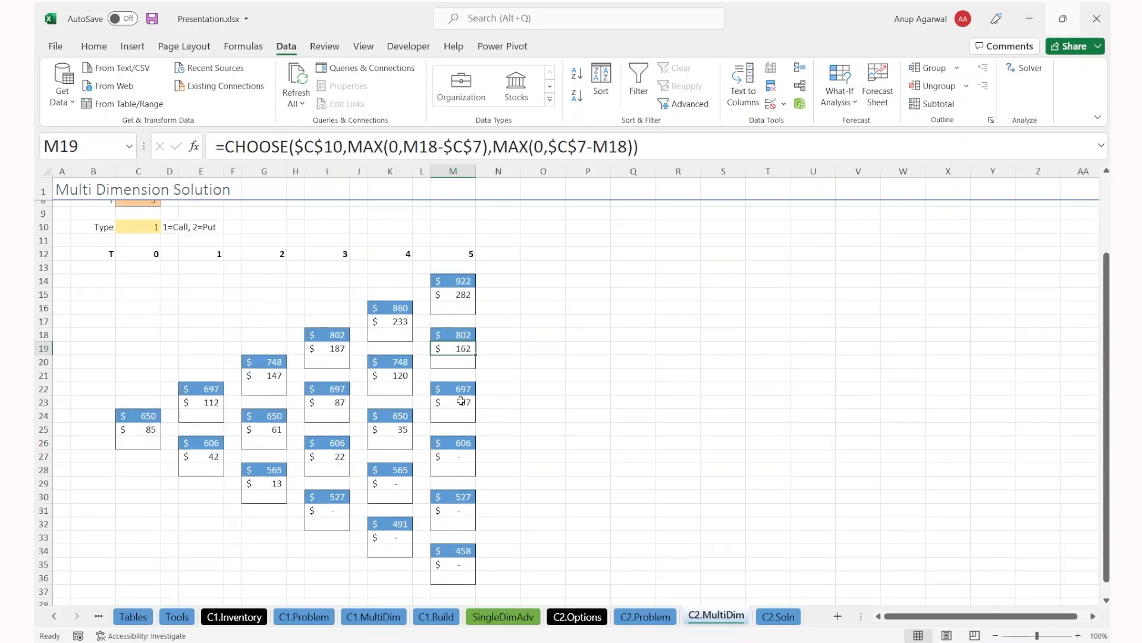
{"action": "left_click", "coordinate": [400, 377]}
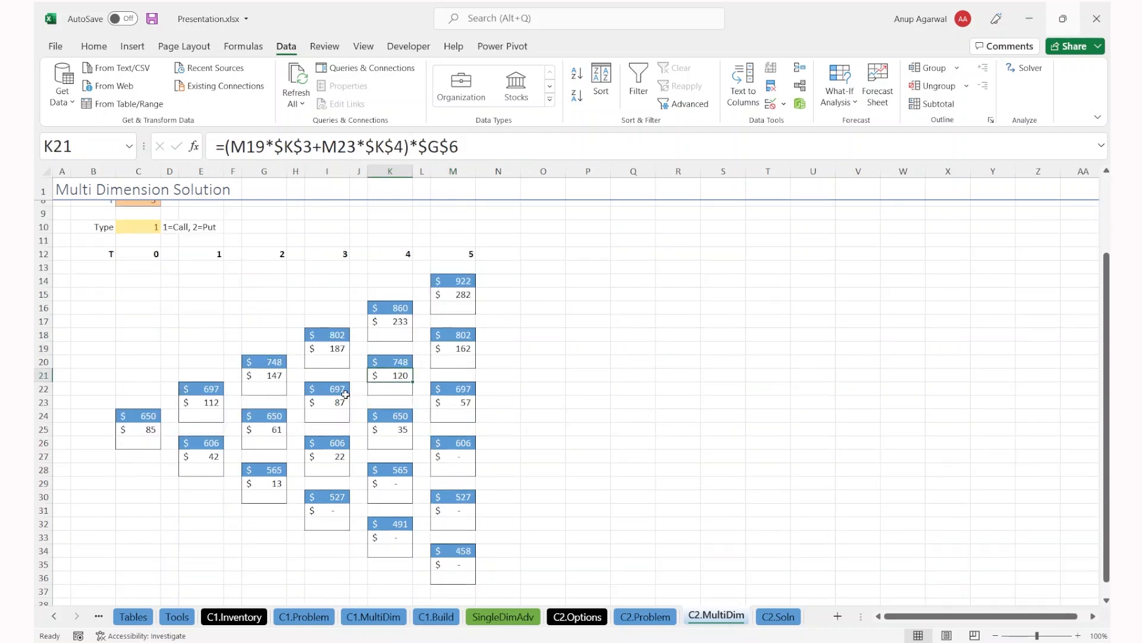
{"action": "key", "text": "F2"}
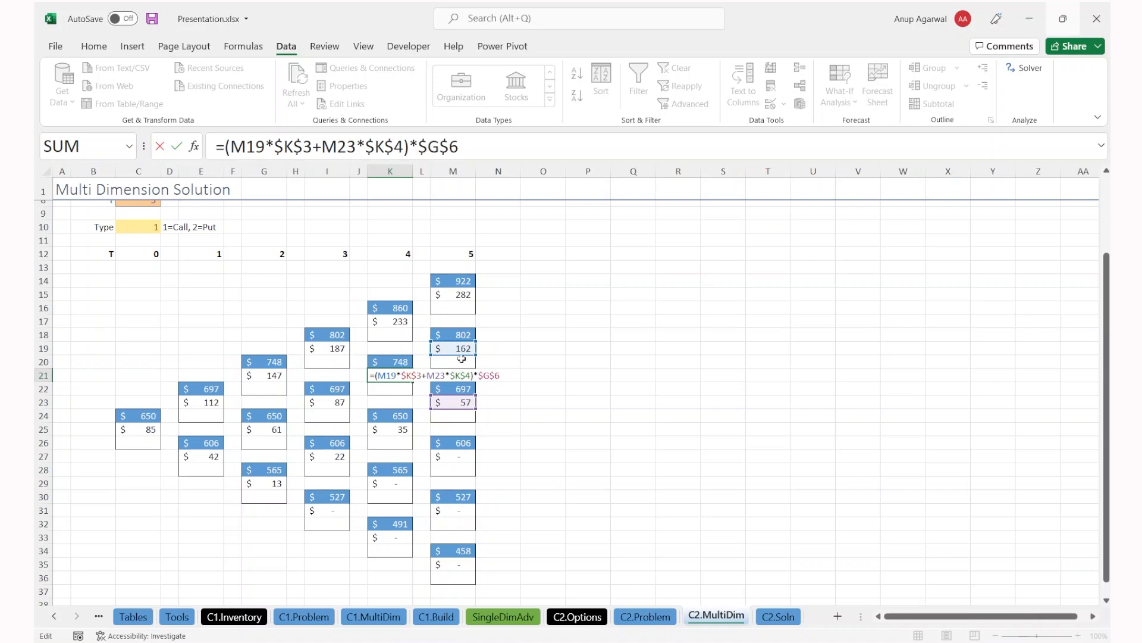
{"action": "scroll", "coordinate": [479, 375], "scroll_direction": "up", "scroll_amount": 3}
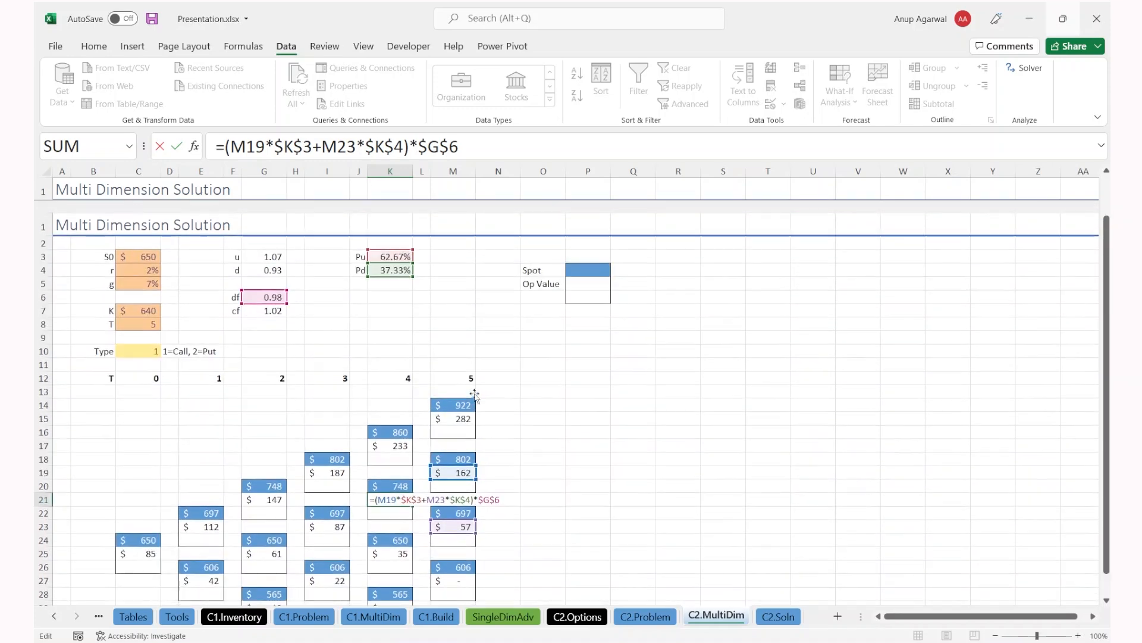
{"action": "left_click", "coordinate": [294, 146]}
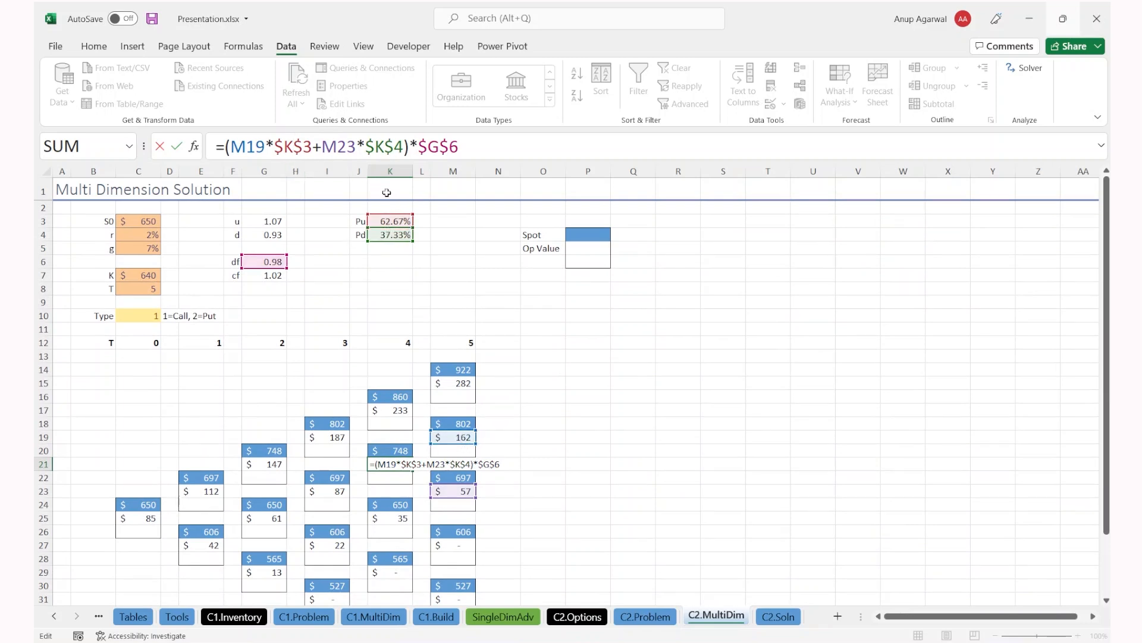
{"action": "scroll", "coordinate": [404, 313], "scroll_direction": "down", "scroll_amount": 1}
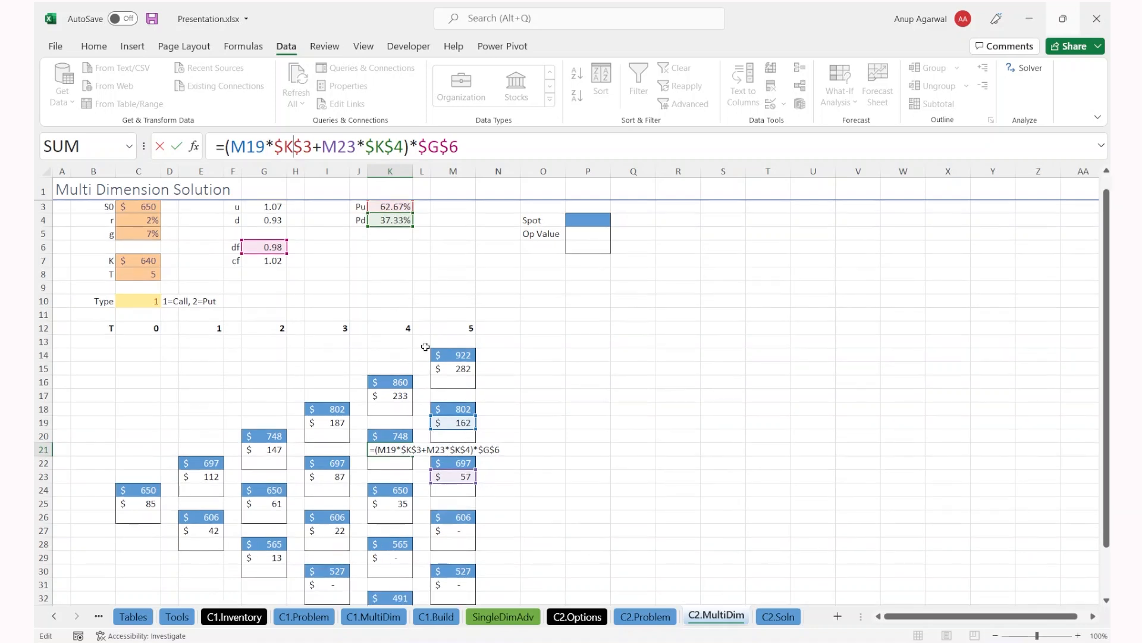
{"action": "scroll", "coordinate": [373, 337], "scroll_direction": "up", "scroll_amount": 1}
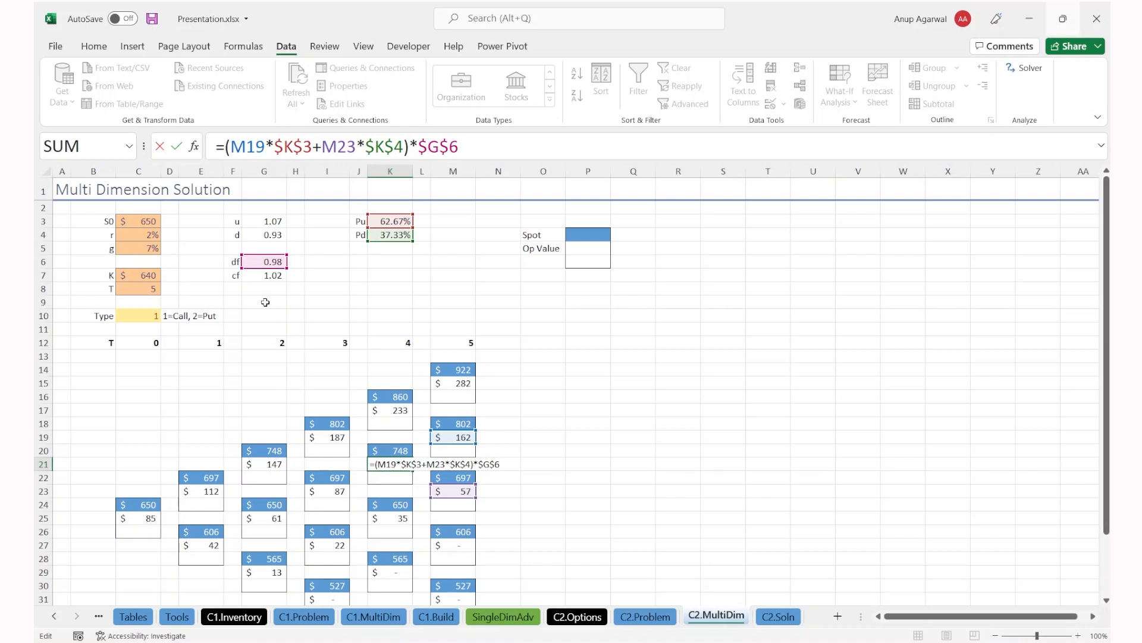
{"action": "key", "text": "ctrl+Return"}
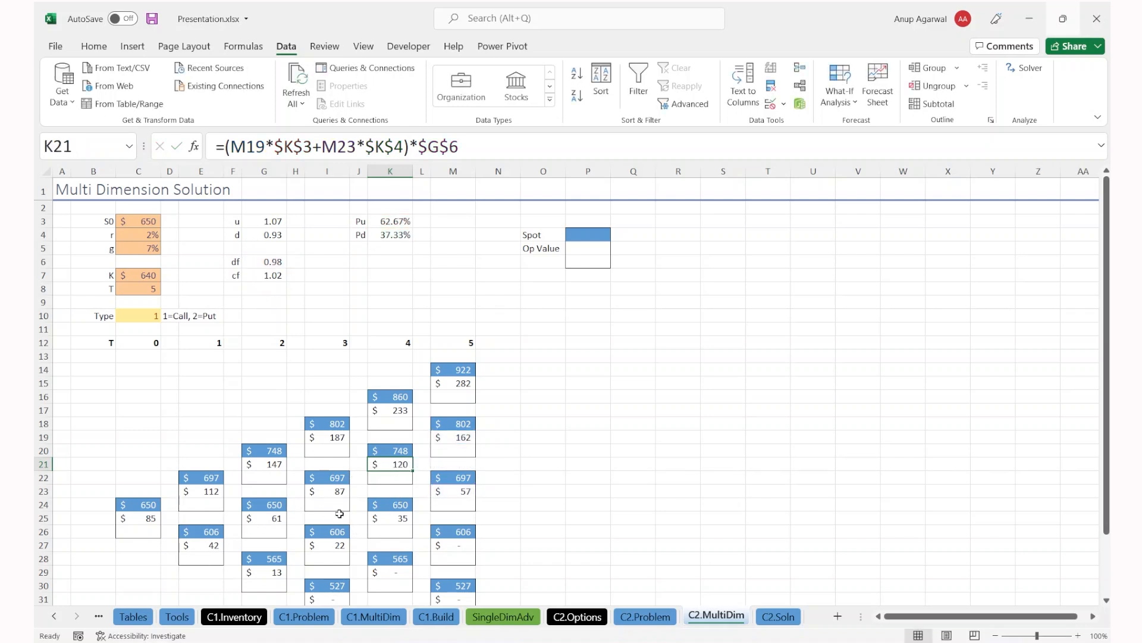
Step: Review the option value formulas in I23, G25, E27 and C25 without editing
{"action": "double_click", "coordinate": [337, 493]}
{"action": "key", "text": "ctrl+Return"}
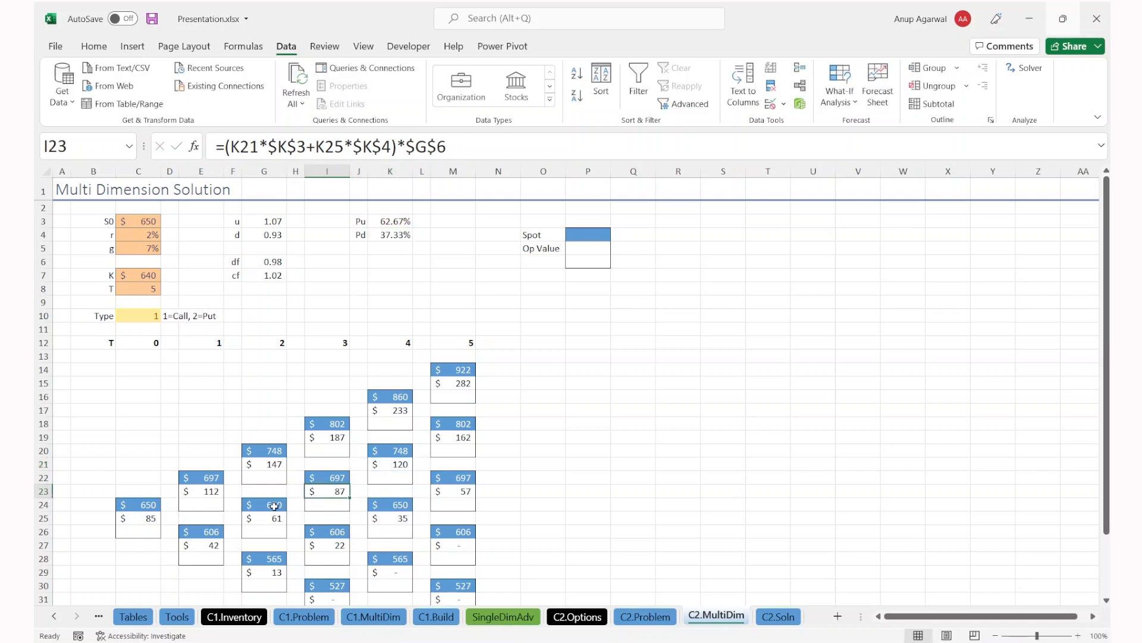
{"action": "double_click", "coordinate": [263, 517]}
{"action": "key", "text": "ctrl+Return"}
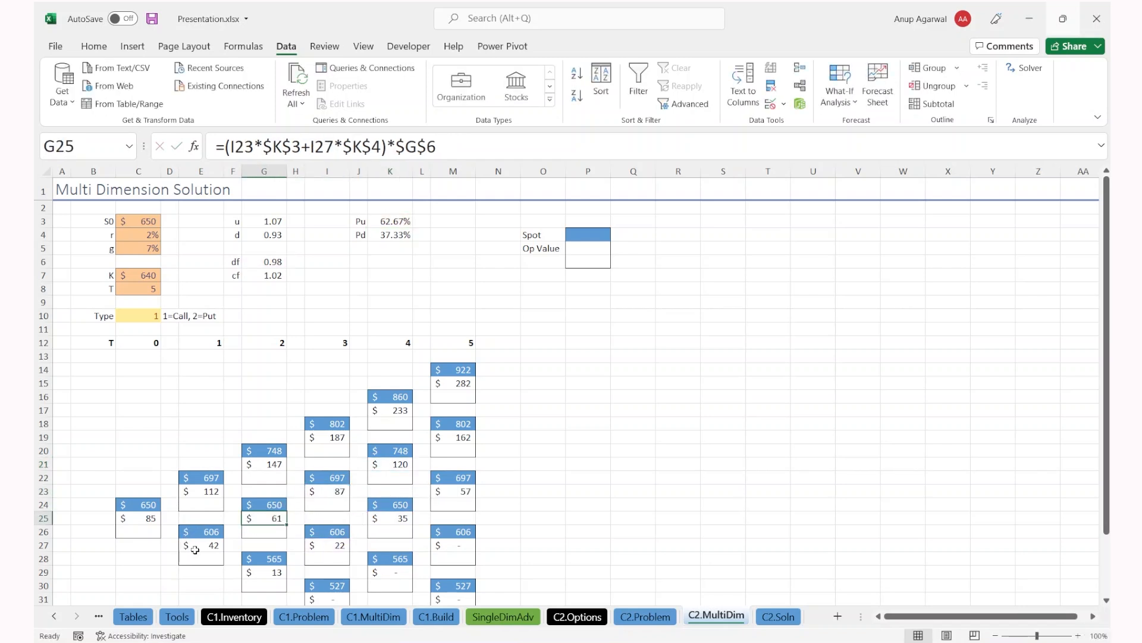
{"action": "left_click", "coordinate": [187, 546]}
{"action": "double_click", "coordinate": [156, 521]}
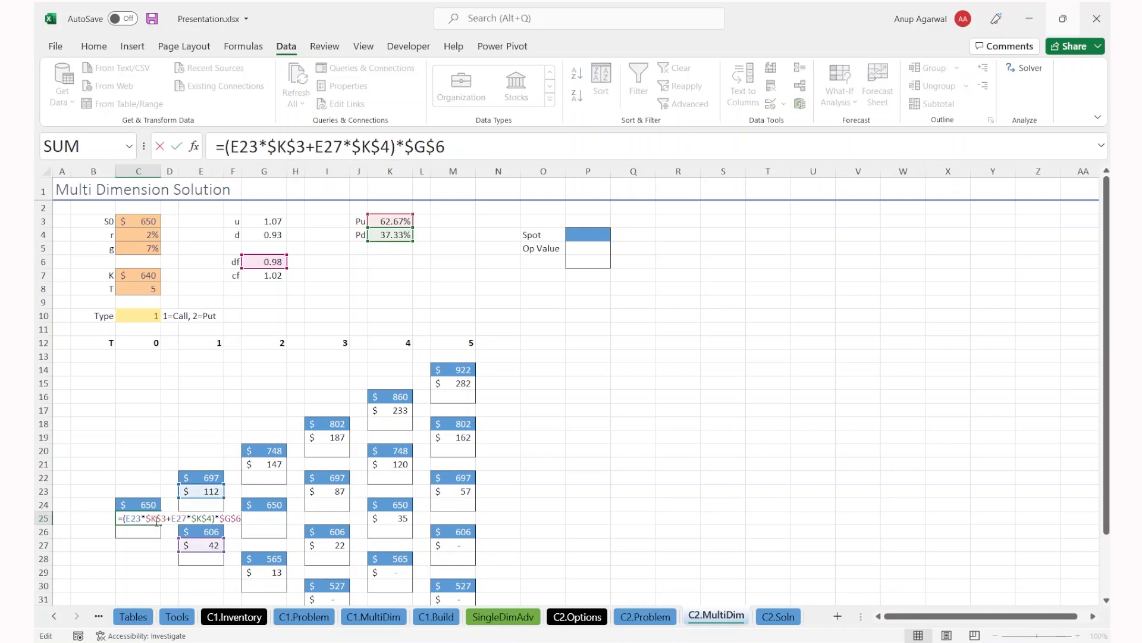
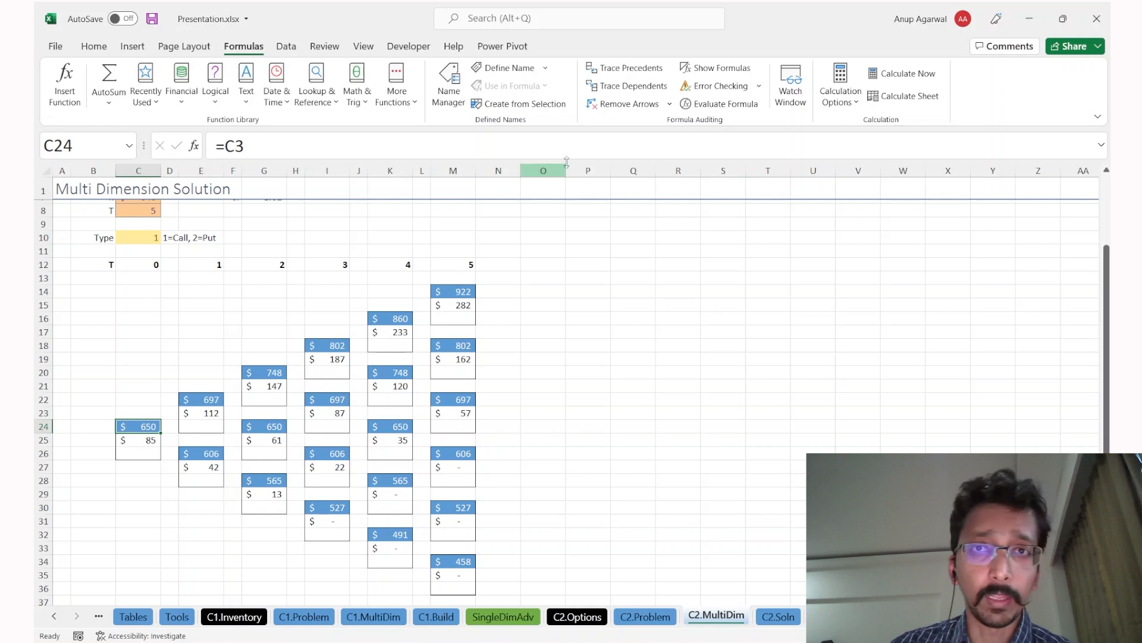
Step: Trace dependents from the starting price through each time step to the T=5 option values
{"action": "left_click", "coordinate": [635, 86]}
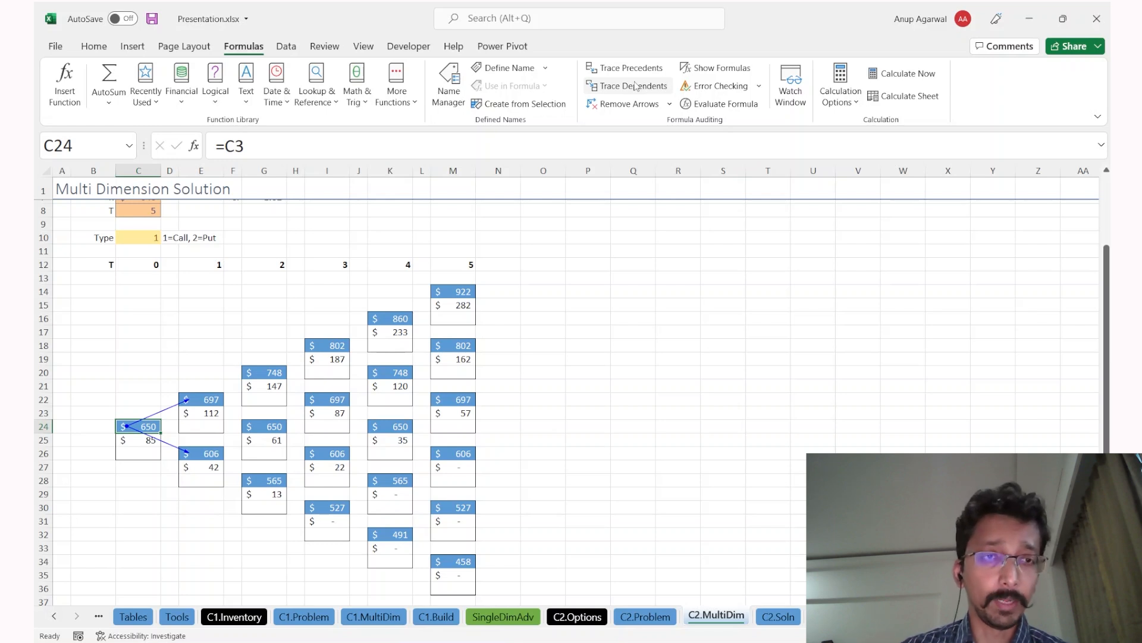
{"action": "left_click", "coordinate": [635, 87]}
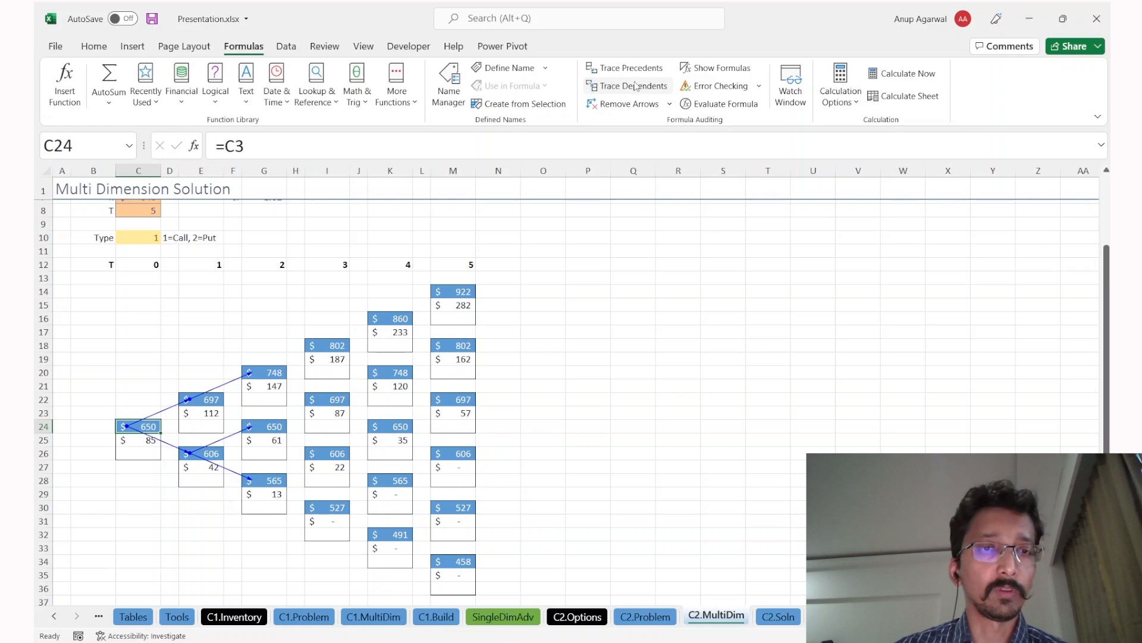
{"action": "left_click", "coordinate": [636, 86]}
{"action": "left_click", "coordinate": [635, 86]}
{"action": "left_click", "coordinate": [635, 86]}
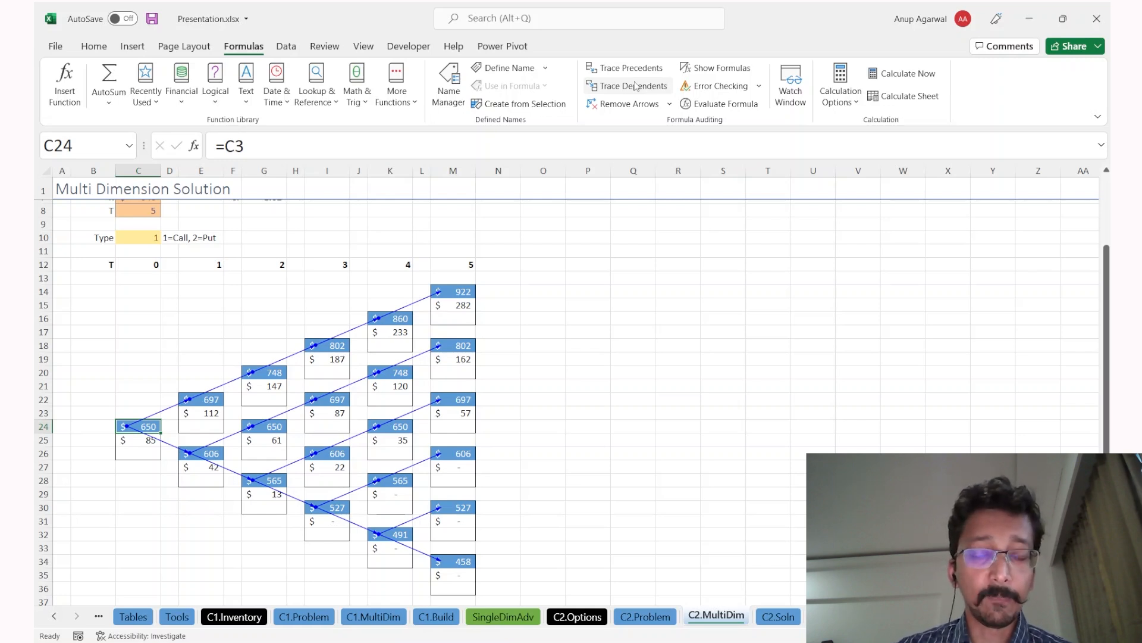
{"action": "left_click", "coordinate": [636, 87]}
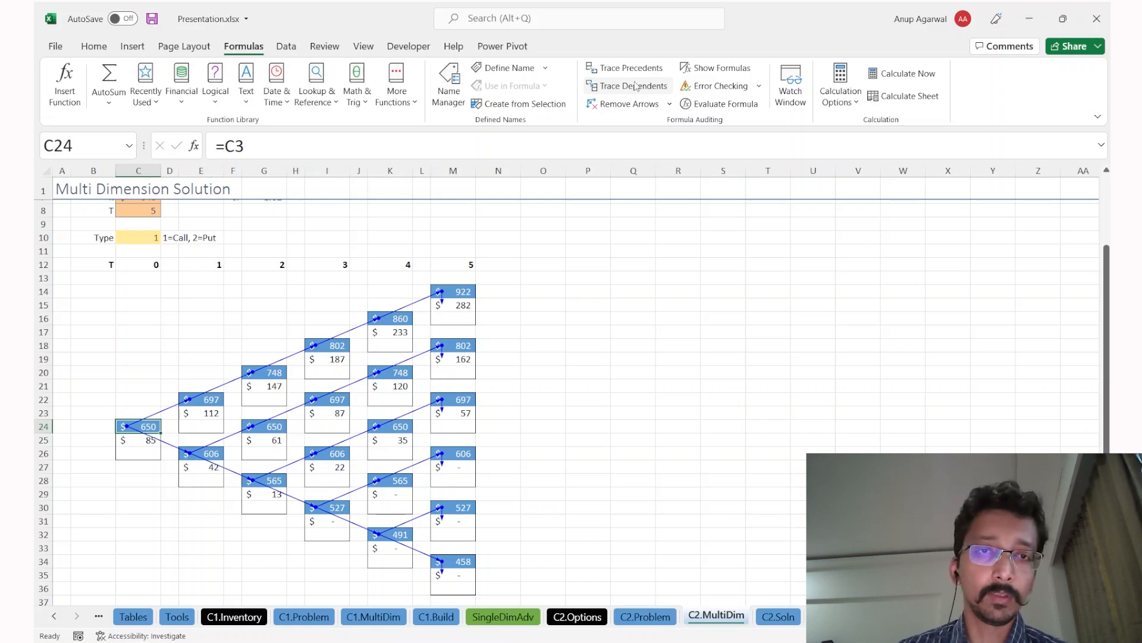
Step: Trace the option values' precedents back from T=5 through T=4, T=3, T=2, T=1 to C25
{"action": "left_click", "coordinate": [635, 86]}
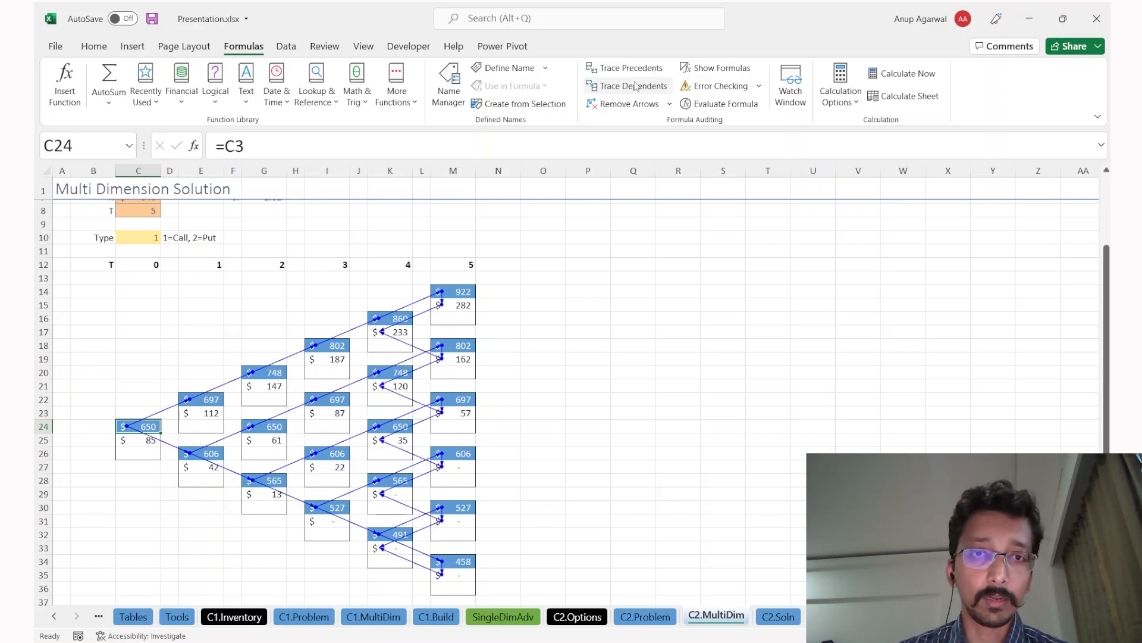
{"action": "left_click", "coordinate": [635, 86]}
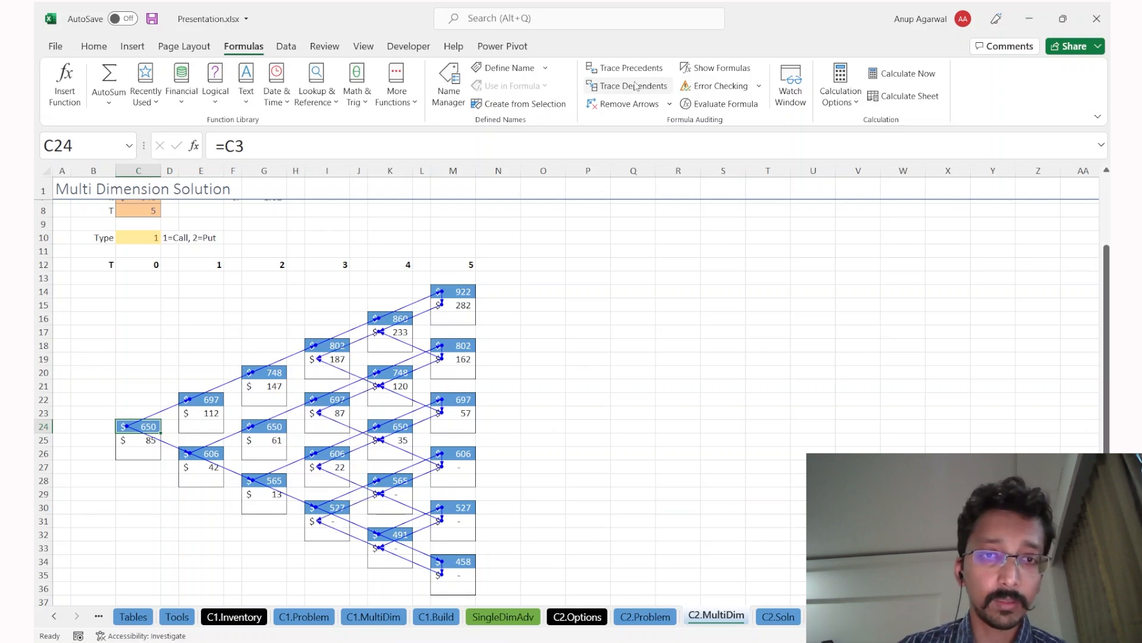
{"action": "left_click", "coordinate": [635, 85]}
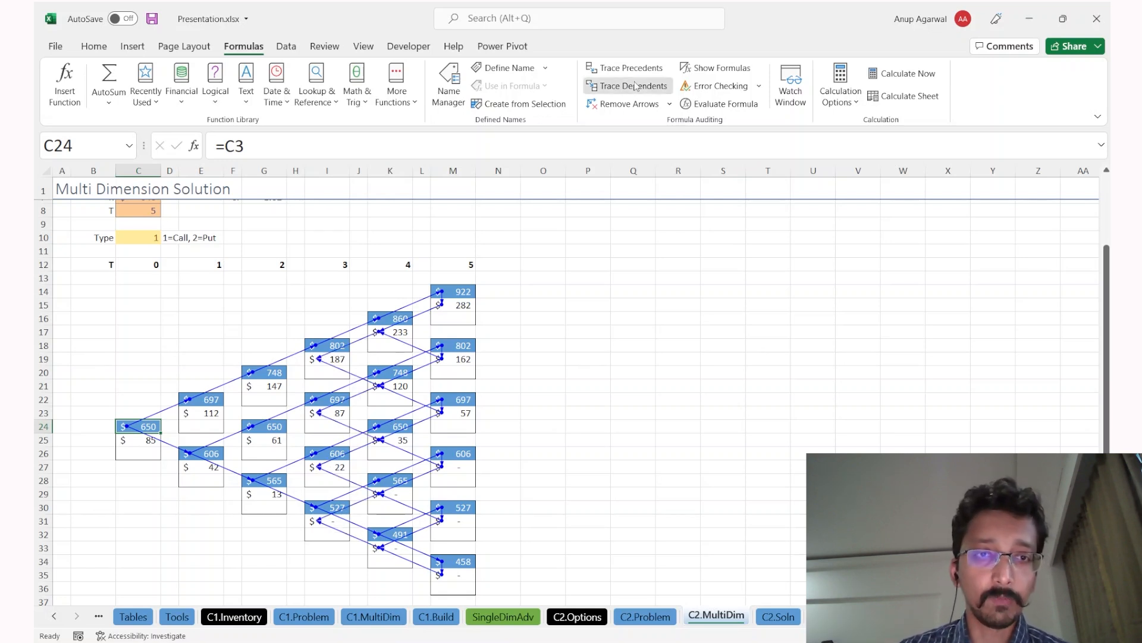
{"action": "left_click", "coordinate": [636, 86]}
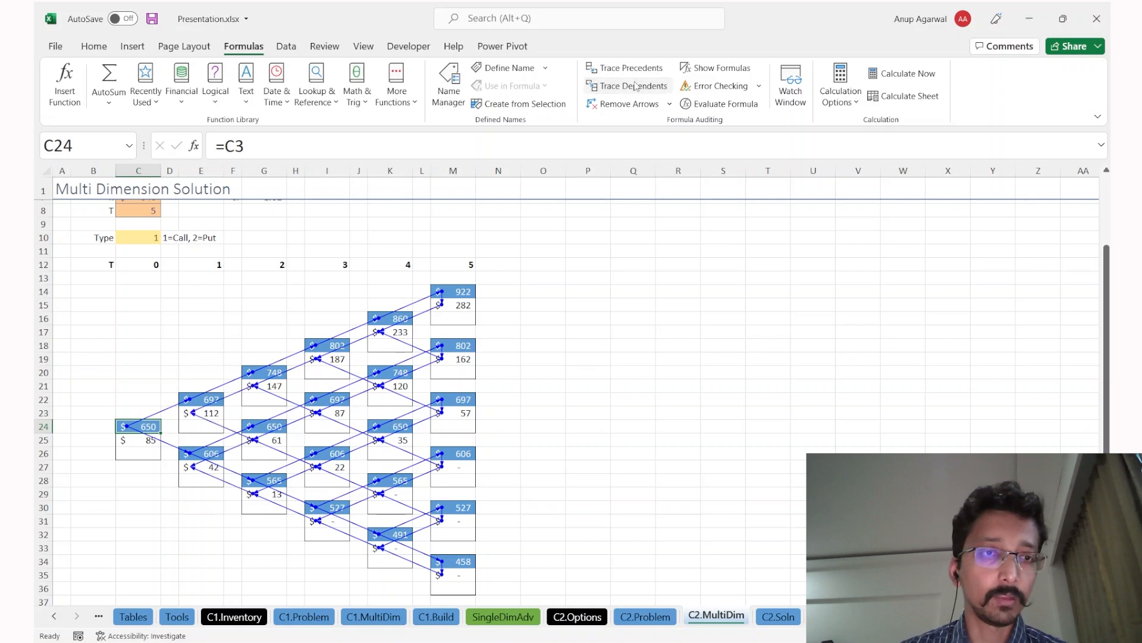
{"action": "left_click", "coordinate": [635, 86]}
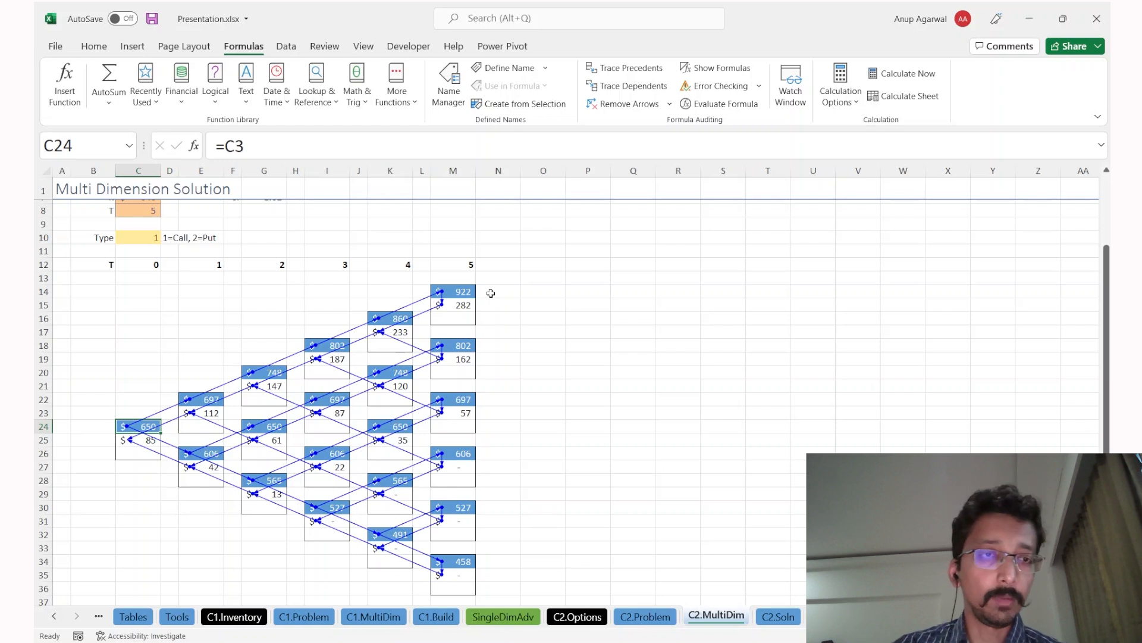
Step: Inspect C25, remove all arrows, and select the T=0, upper T=1 and top T=5 nodes
{"action": "left_click", "coordinate": [119, 440]}
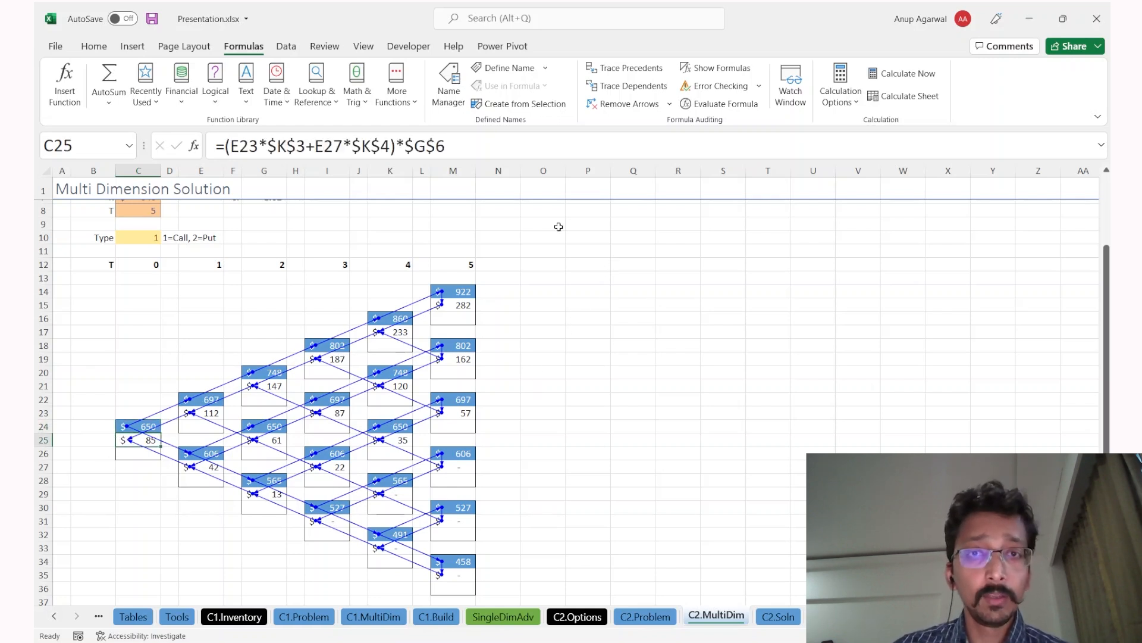
{"action": "left_click", "coordinate": [616, 105]}
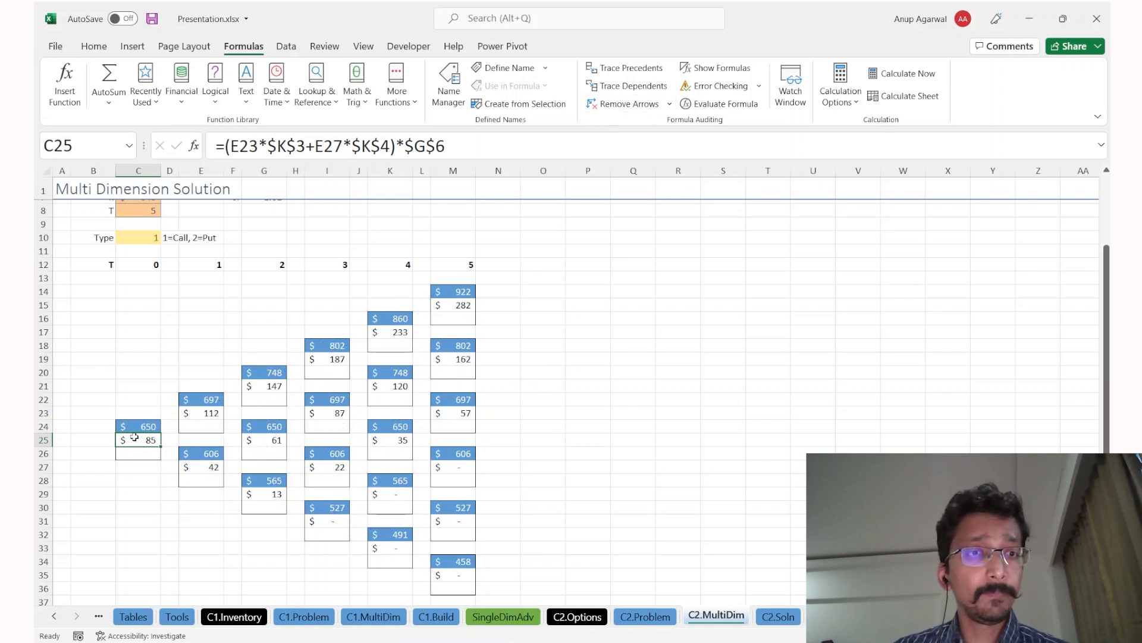
{"action": "left_click_drag", "start_coordinate": [122, 426], "coordinate": [127, 449]}
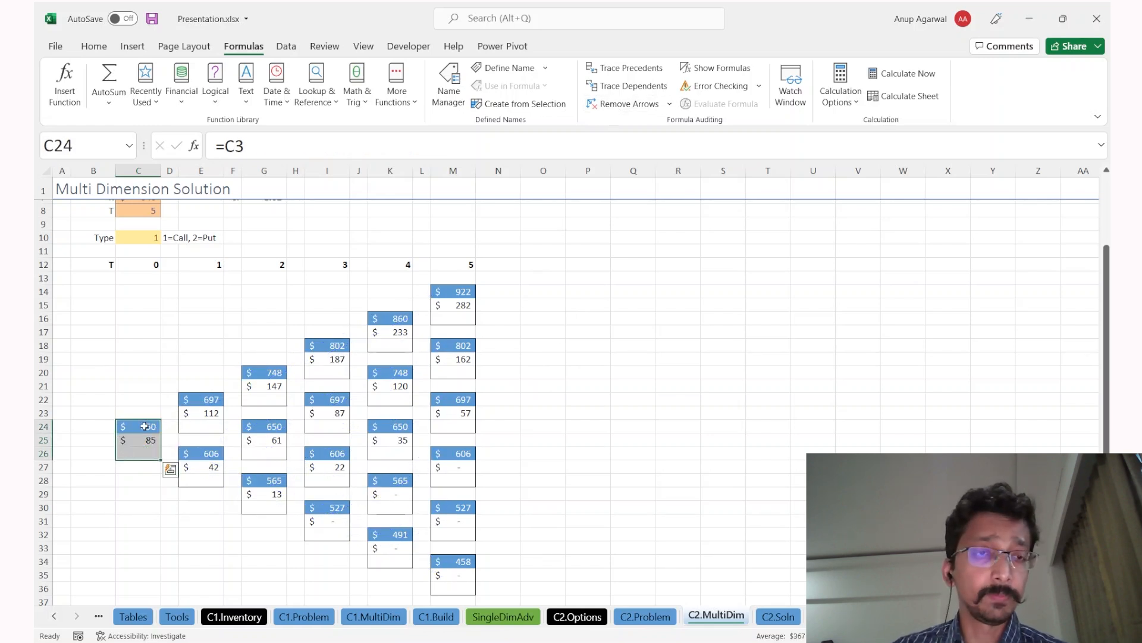
{"action": "left_click_drag", "start_coordinate": [202, 395], "coordinate": [198, 427]}
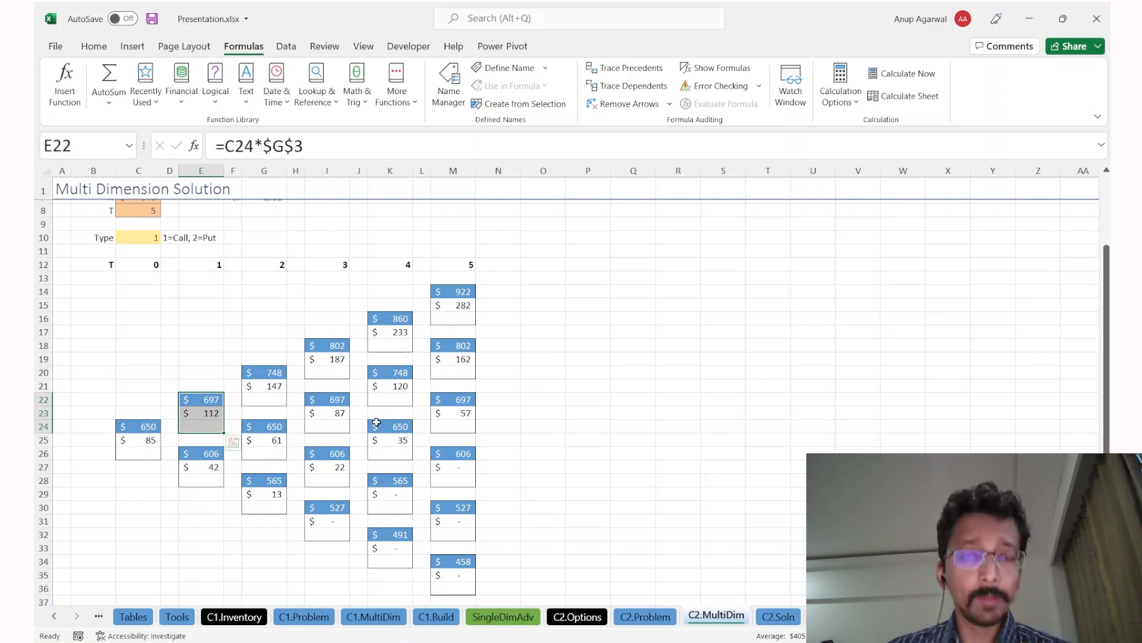
{"action": "left_click_drag", "start_coordinate": [445, 290], "coordinate": [443, 317]}
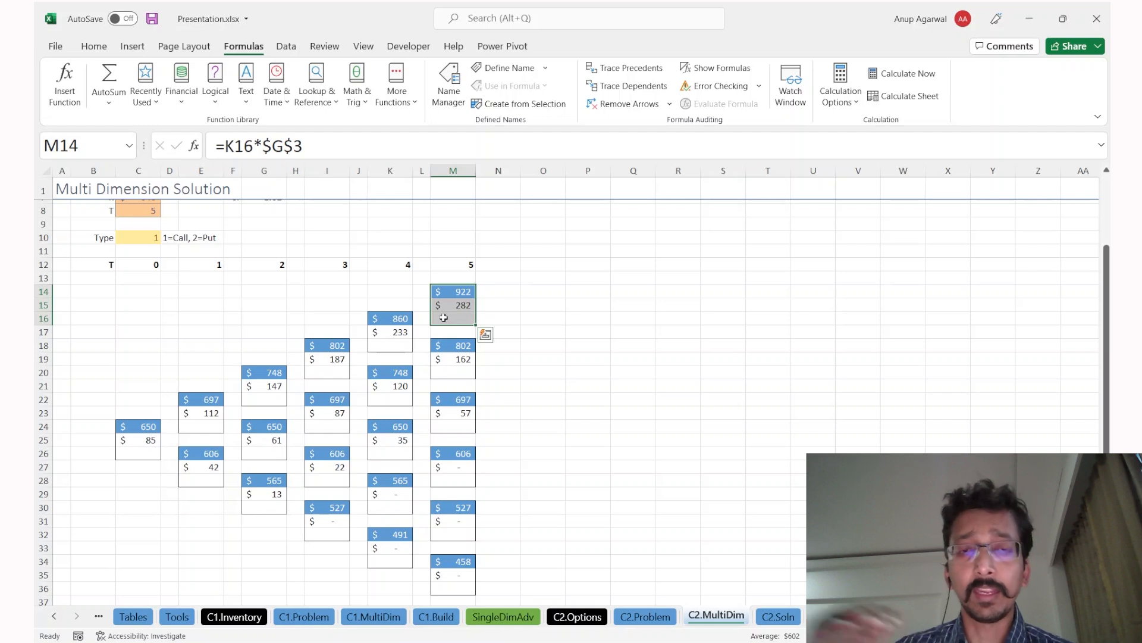
Step: Check the cell references of the M15 payoff formula without changing it
{"action": "scroll", "coordinate": [444, 318], "scroll_direction": "up", "scroll_amount": 2}
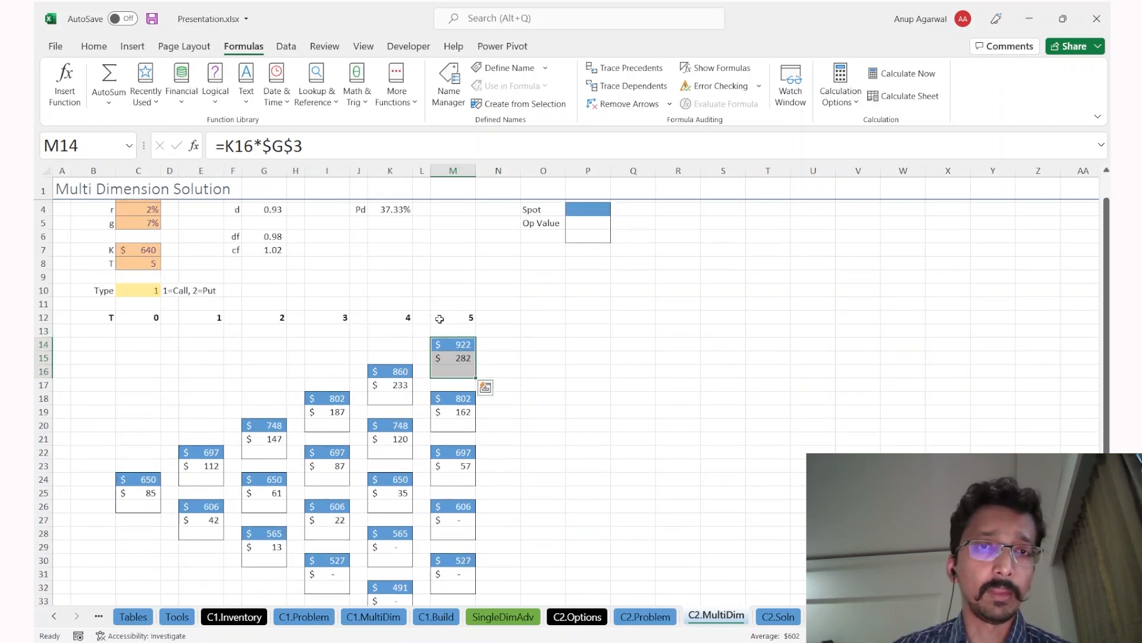
{"action": "scroll", "coordinate": [418, 326], "scroll_direction": "up", "scroll_amount": 1}
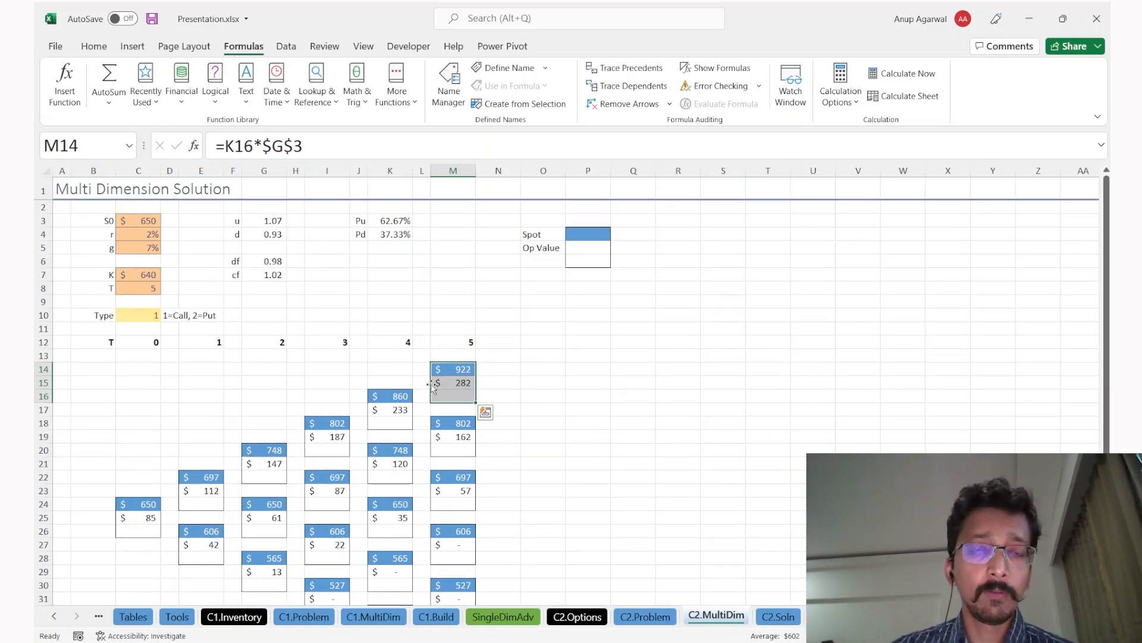
{"action": "scroll", "coordinate": [432, 385], "scroll_direction": "down", "scroll_amount": 2}
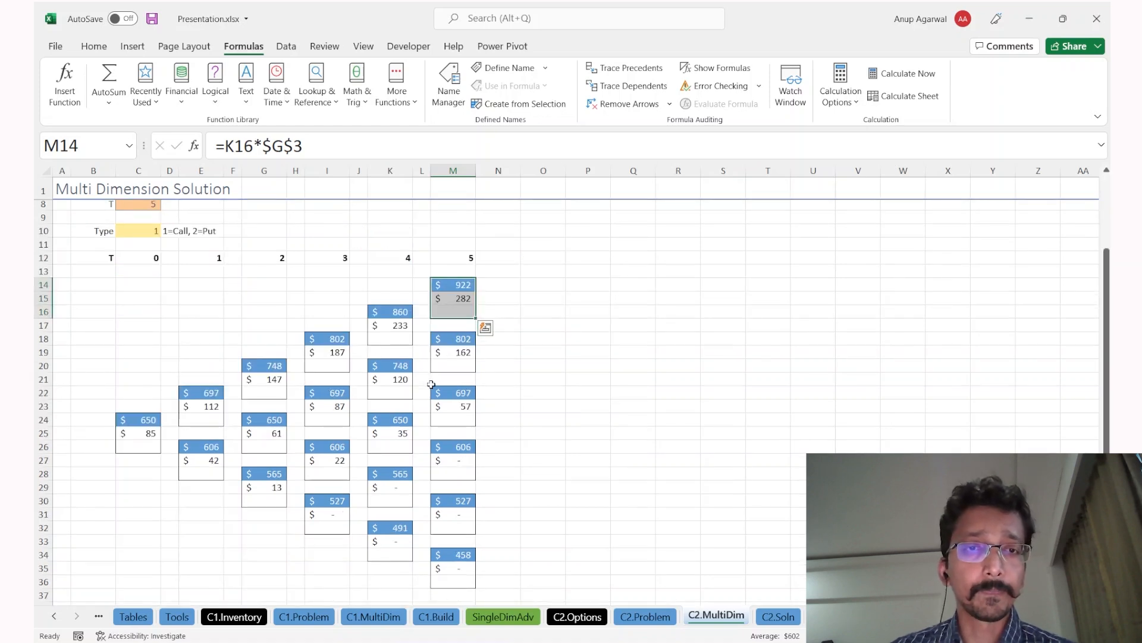
{"action": "left_click", "coordinate": [544, 311]}
{"action": "left_click", "coordinate": [464, 299]}
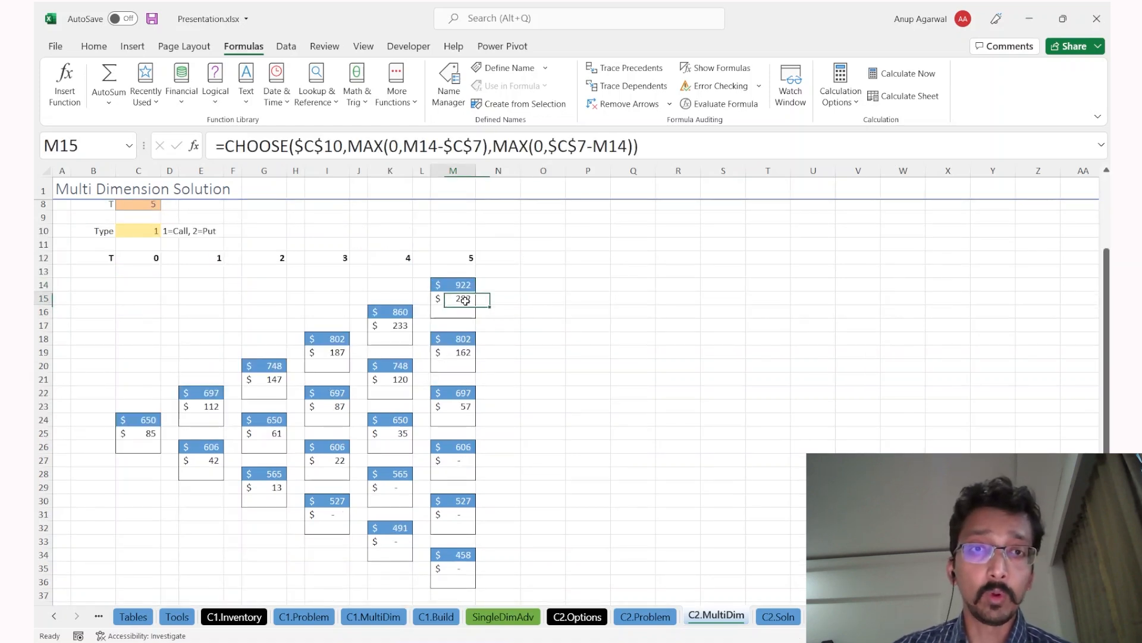
{"action": "key", "text": "F2"}
{"action": "key", "text": "Escape"}
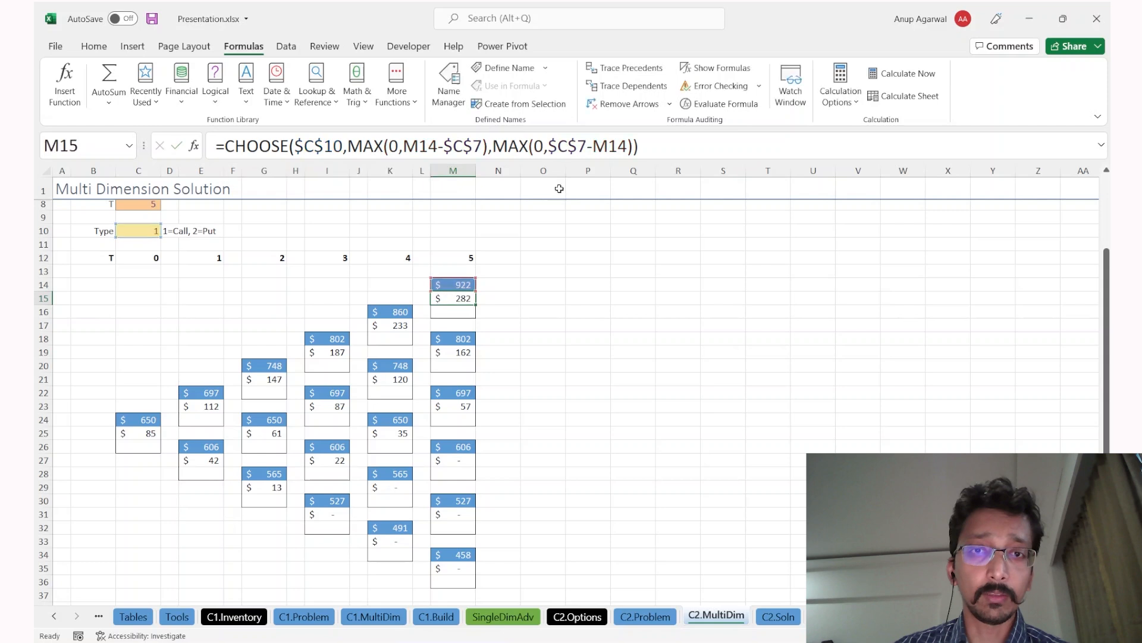
{"action": "scroll", "coordinate": [540, 262], "scroll_direction": "up", "scroll_amount": 2}
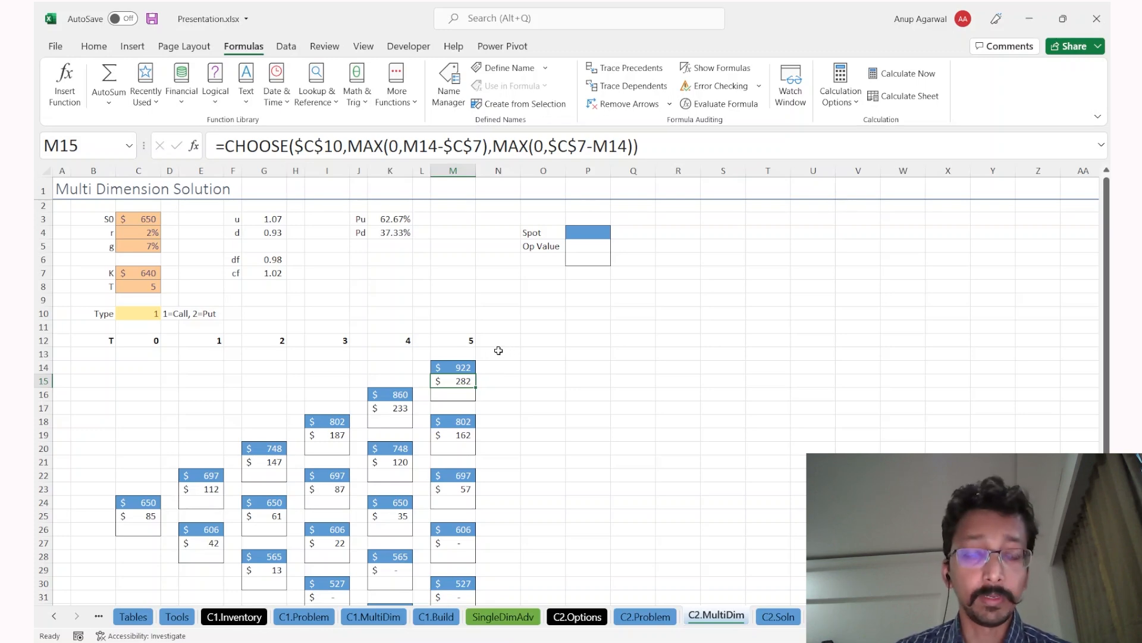
{"action": "scroll", "coordinate": [488, 350], "scroll_direction": "down", "scroll_amount": 3}
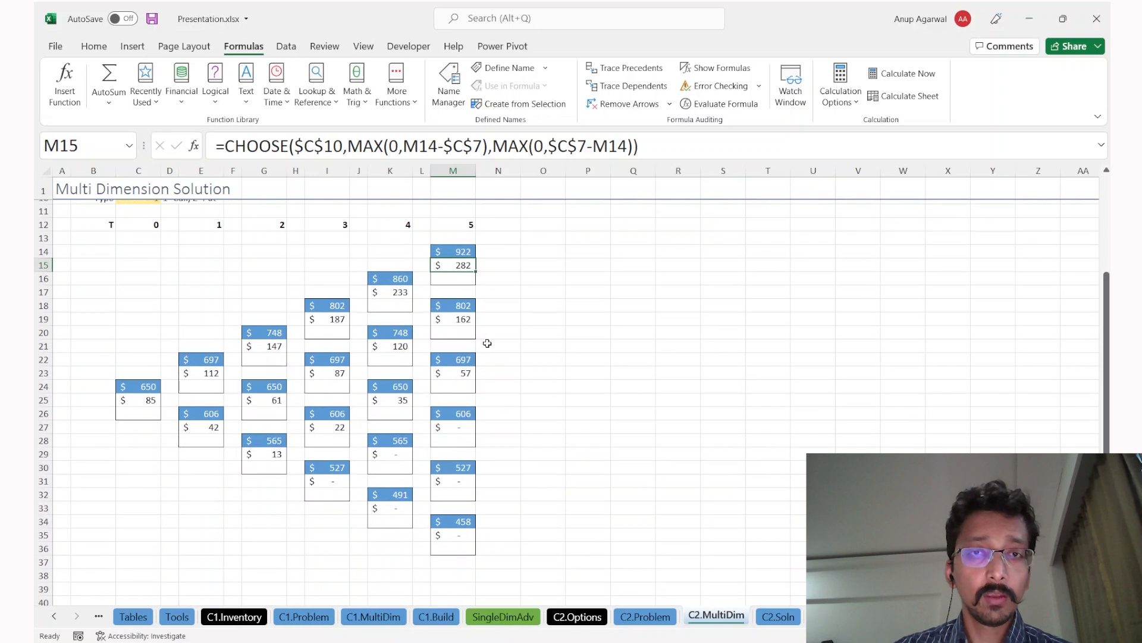
Step: Insert two blank rows at row 14, pushing the tree down
{"action": "left_click", "coordinate": [464, 227]}
{"action": "left_click", "coordinate": [464, 239]}
{"action": "key", "text": "Down"}
{"action": "key", "text": "shift+space"}
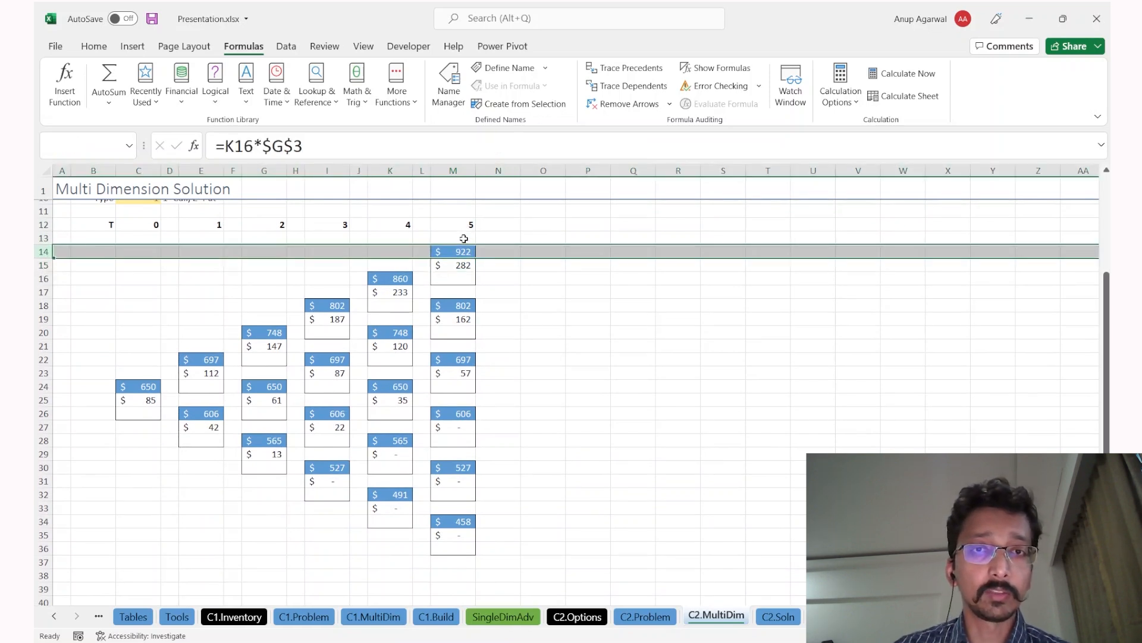
{"action": "key", "text": "ctrl+plus"}
{"action": "key", "text": "ctrl+plus"}
{"action": "key", "text": "Down"}
Step: Trial-copy the T=5 node column M into column O, one row higher
{"action": "key", "text": "Down"}
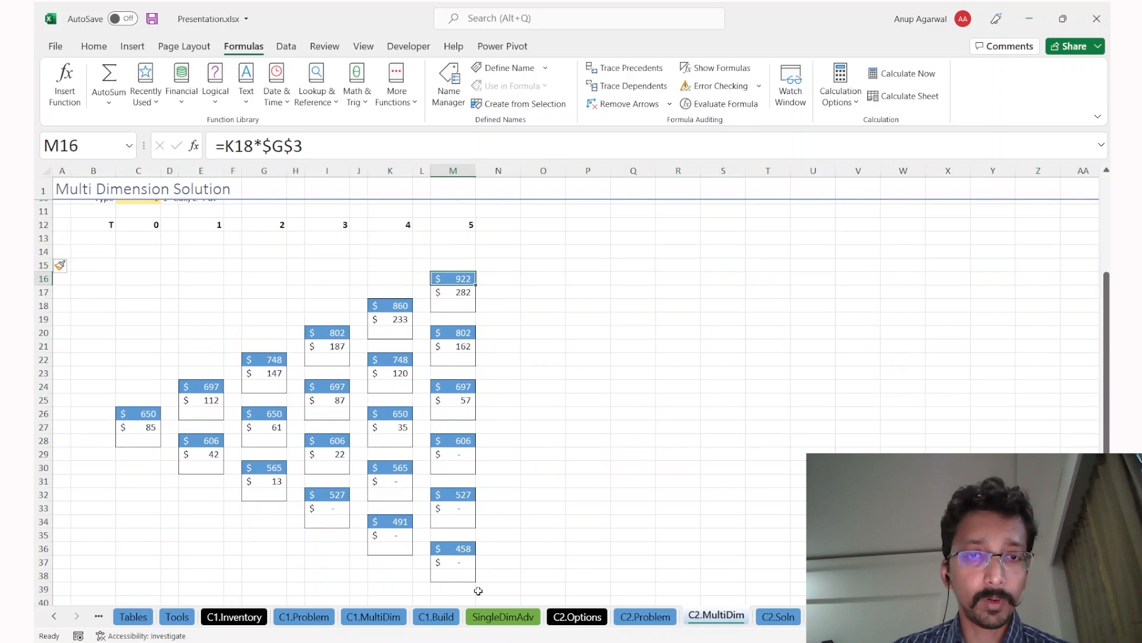
{"action": "left_click", "coordinate": [451, 583], "text": "shift"}
{"action": "key", "text": "ctrl+c"}
{"action": "key", "text": "Right"}
{"action": "key", "text": "Right"}
{"action": "key", "text": "Up"}
{"action": "key", "text": "Up"}
{"action": "key", "text": "Up"}
{"action": "key", "text": "Down"}
{"action": "key", "text": "Up"}
{"action": "key", "text": "Left"}
{"action": "key", "text": "Right"}
{"action": "key", "text": "Return"}
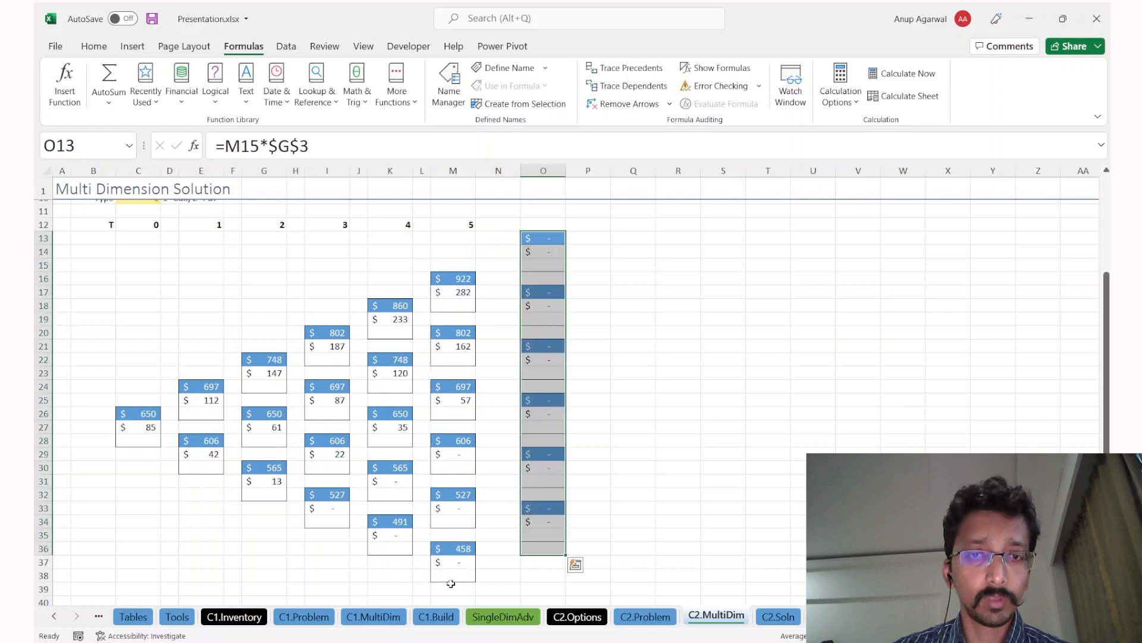
{"action": "key", "text": "ctrl+z"}
{"action": "key", "text": "Up"}
{"action": "key", "text": "Return"}
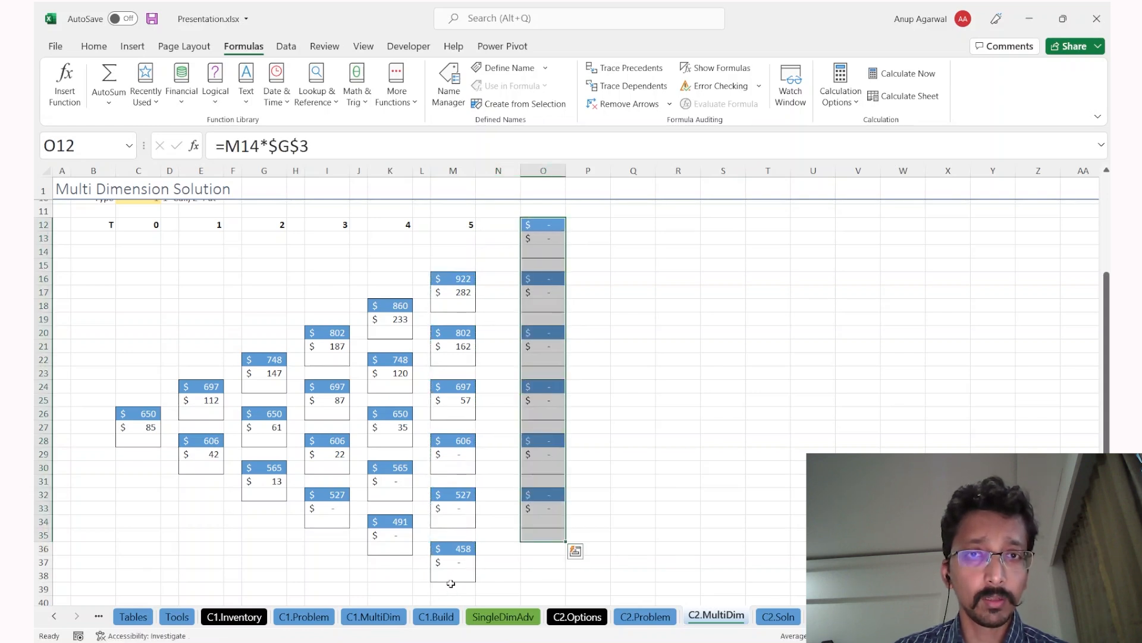
Step: Copy the bottom node to add an extra bottom node in column O
{"action": "left_click", "coordinate": [554, 493]}
{"action": "key", "text": "shift+Down"}
{"action": "key", "text": "shift+Down"}
{"action": "key", "text": "ctrl+c"}
{"action": "key", "text": "Down"}
{"action": "key", "text": "Down"}
{"action": "key", "text": "Down"}
{"action": "key", "text": "Down"}
{"action": "key", "text": "Return"}
{"action": "key", "text": "Left"}
{"action": "key", "text": "Left"}
{"action": "key", "text": "Left"}
{"action": "key", "text": "Down"}
Step: Compare the formulas in M37, O37 and O36 without editing them
{"action": "key", "text": "Right"}
{"action": "key", "text": "F2"}
{"action": "key", "text": "Escape"}
{"action": "key", "text": "Right"}
{"action": "key", "text": "Right"}
{"action": "key", "text": "F2"}
{"action": "key", "text": "Escape"}
{"action": "key", "text": "Up"}
{"action": "key", "text": "F2"}
{"action": "key", "text": "Escape"}
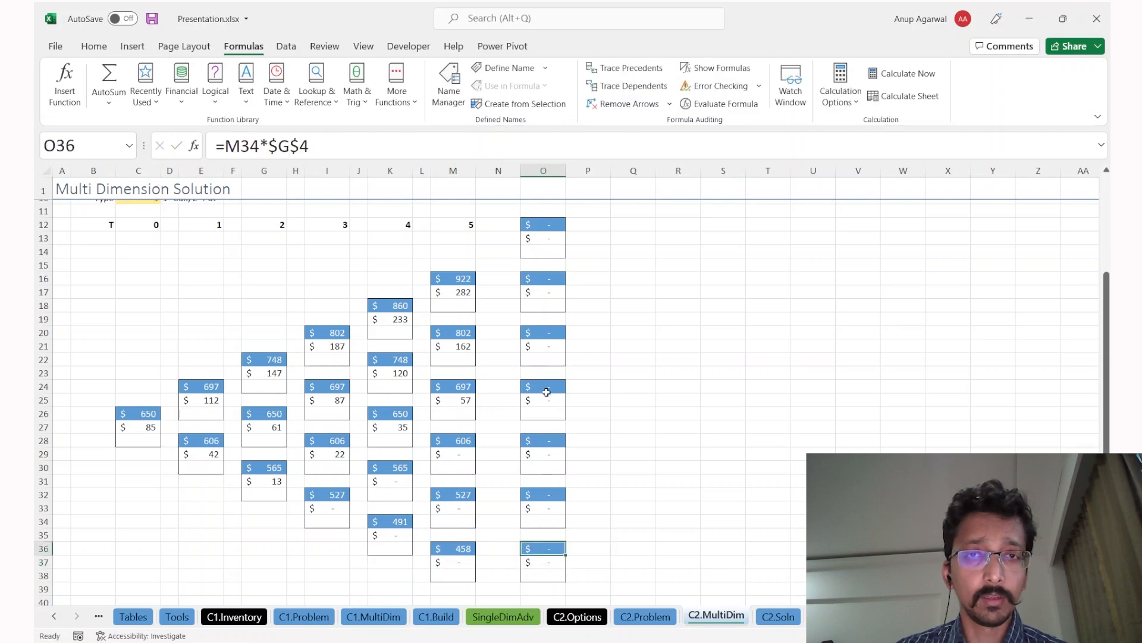
Step: Select O9:O39 and Clear All to remove the trial nodes and formatting
{"action": "scroll", "coordinate": [545, 393], "scroll_direction": "up", "scroll_amount": 3}
{"action": "left_click_drag", "start_coordinate": [532, 274], "coordinate": [530, 535]}
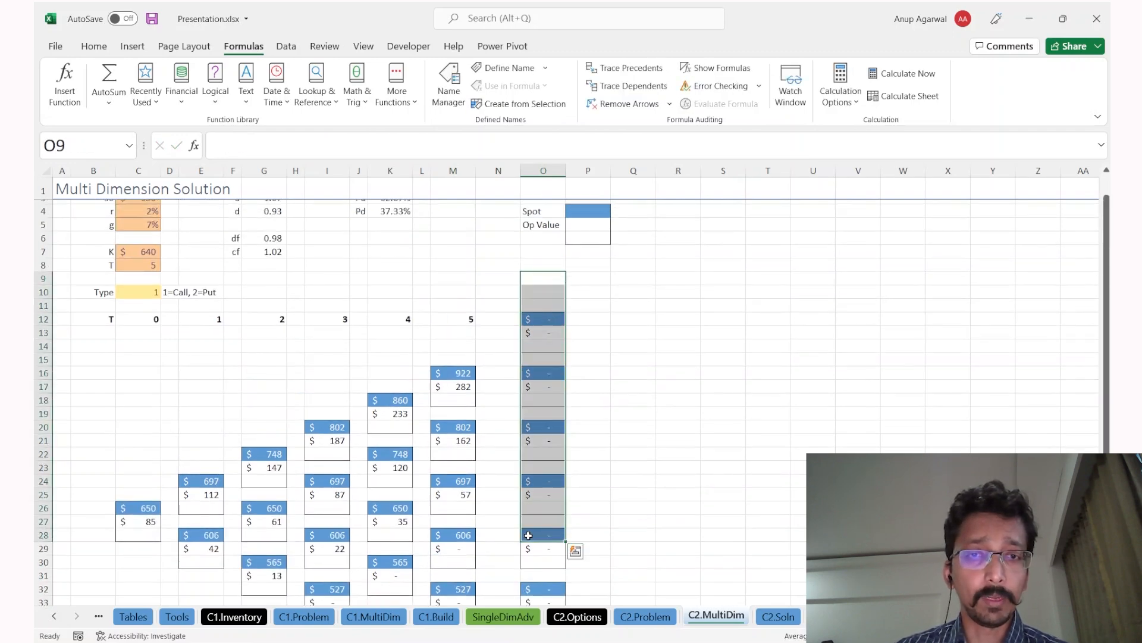
{"action": "scroll", "coordinate": [535, 536], "scroll_direction": "down", "scroll_amount": 2}
{"action": "scroll", "coordinate": [538, 580], "scroll_direction": "down", "scroll_amount": 2}
{"action": "left_click", "coordinate": [540, 547], "text": "shift"}
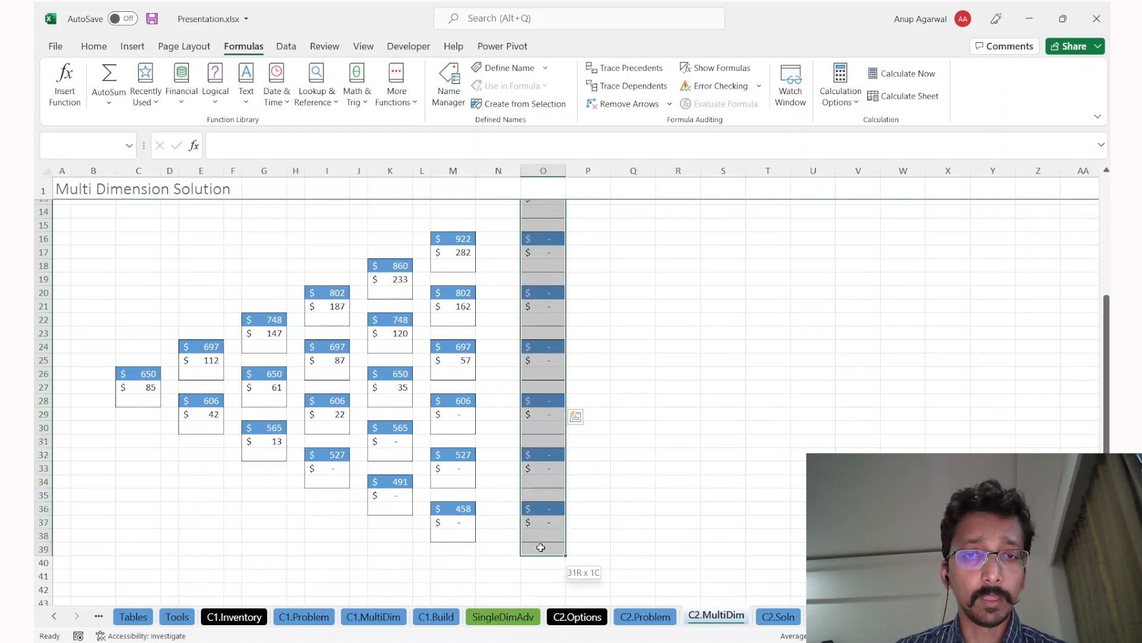
{"action": "key", "text": "alt+h"}
{"action": "key", "text": "e"}
{"action": "key", "text": "a"}
{"action": "scroll", "coordinate": [511, 511], "scroll_direction": "up", "scroll_amount": 1}
{"action": "scroll", "coordinate": [508, 509], "scroll_direction": "up", "scroll_amount": 4}
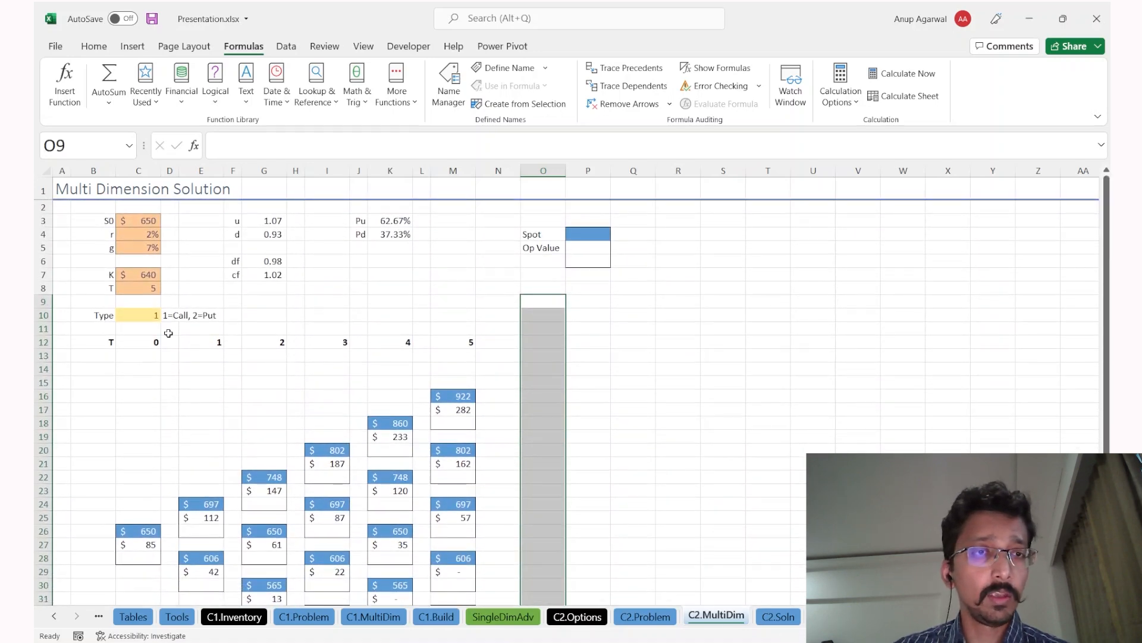
Step: Set option Type in C10 to 2 (put), dropping the value to 14, then move to C2.Soln
{"action": "left_click", "coordinate": [117, 317]}
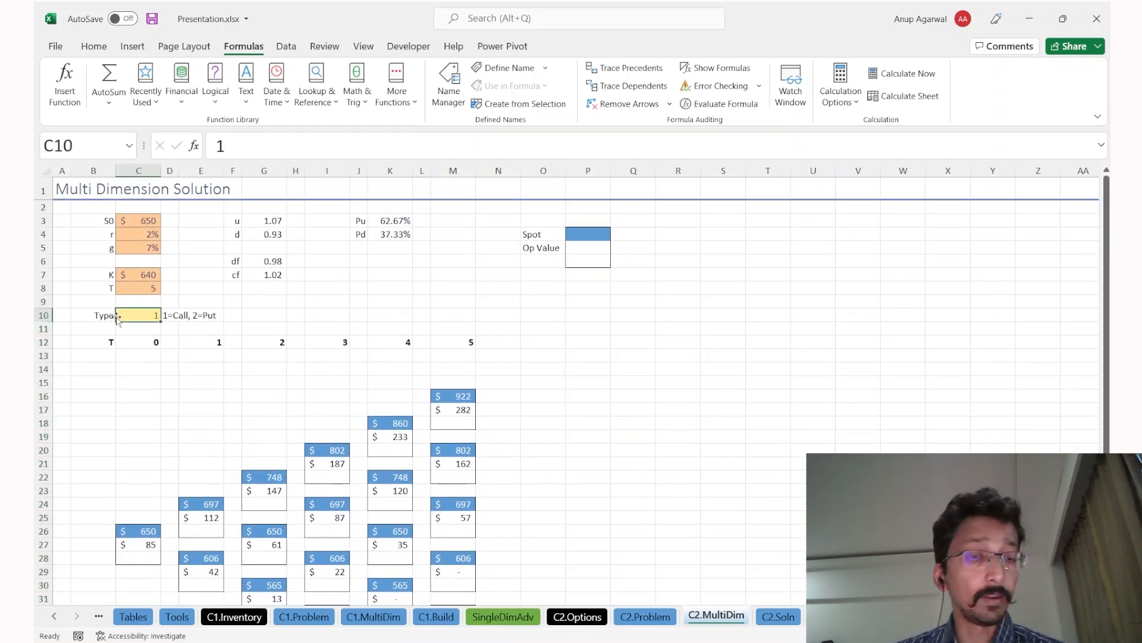
{"action": "type", "text": "2"}
{"action": "key", "text": "ctrl+Return"}
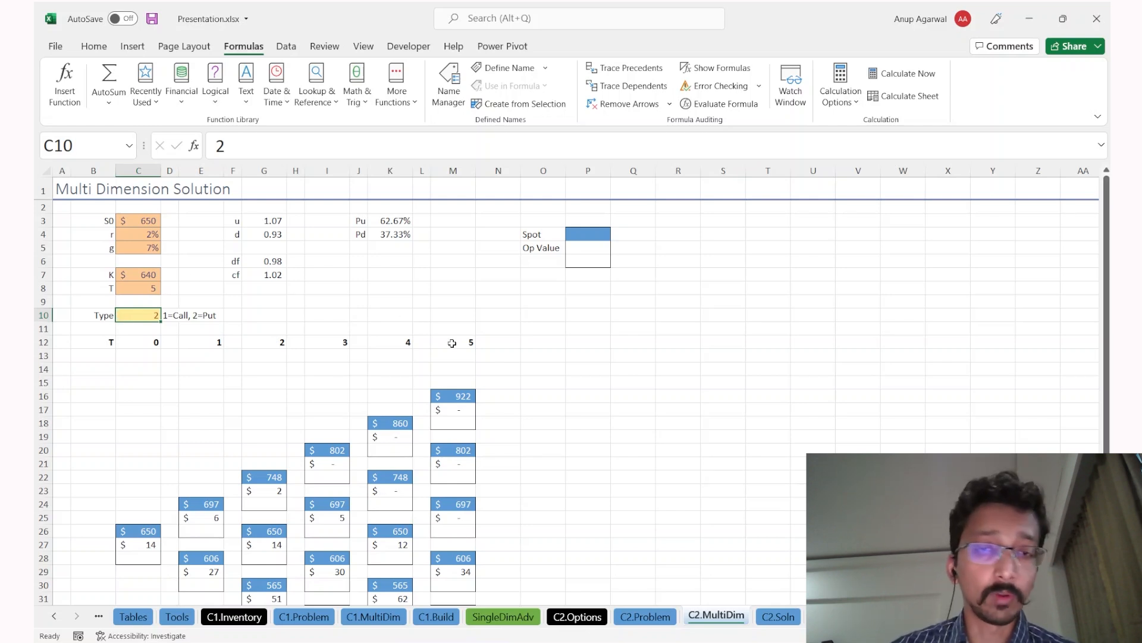
{"action": "key", "text": "ctrl+Page_Down"}
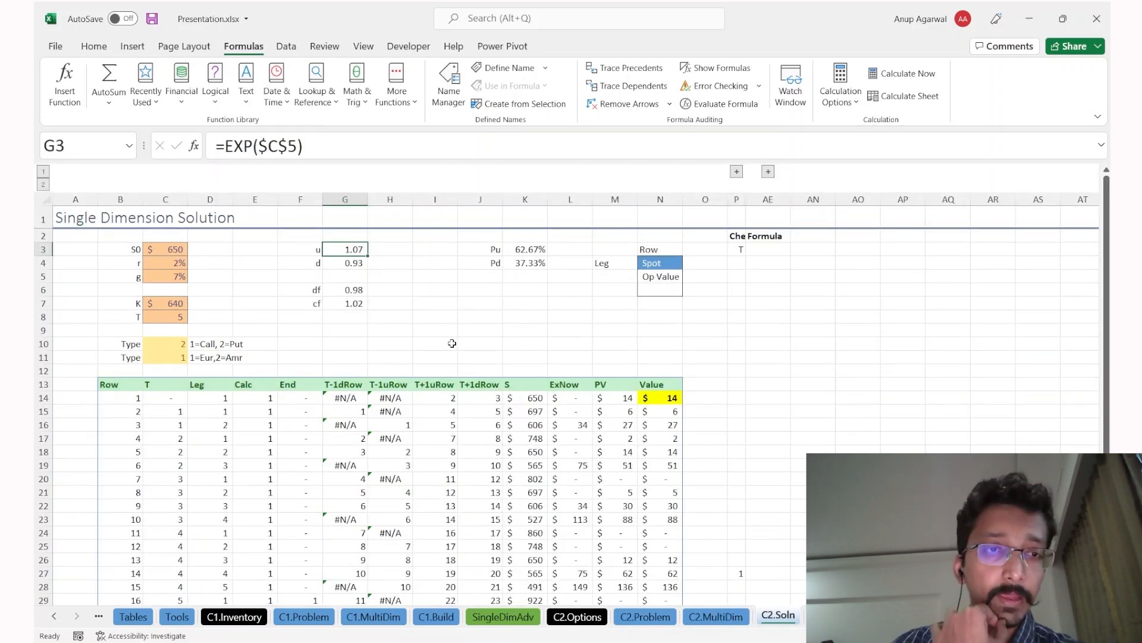
Step: Inspect the T formula in C18 and select table row 18 before returning to C2.MultiDim
{"action": "scroll", "coordinate": [453, 344], "scroll_direction": "down", "scroll_amount": 1}
{"action": "left_click", "coordinate": [158, 407]}
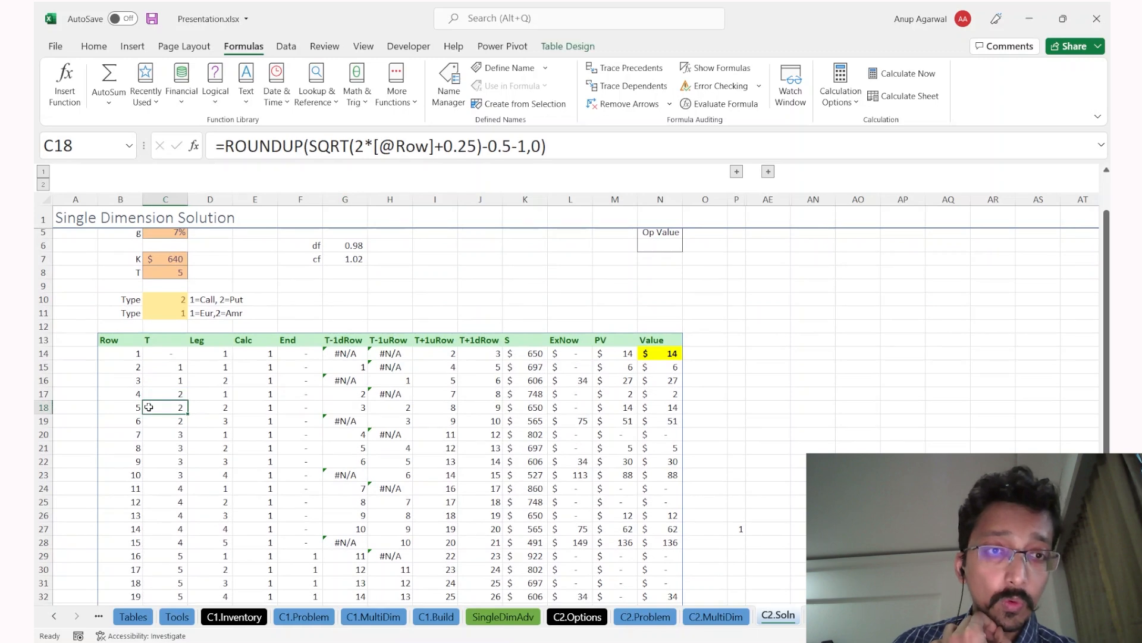
{"action": "key", "text": "shift+space"}
{"action": "key", "text": "ctrl+Page_Up"}
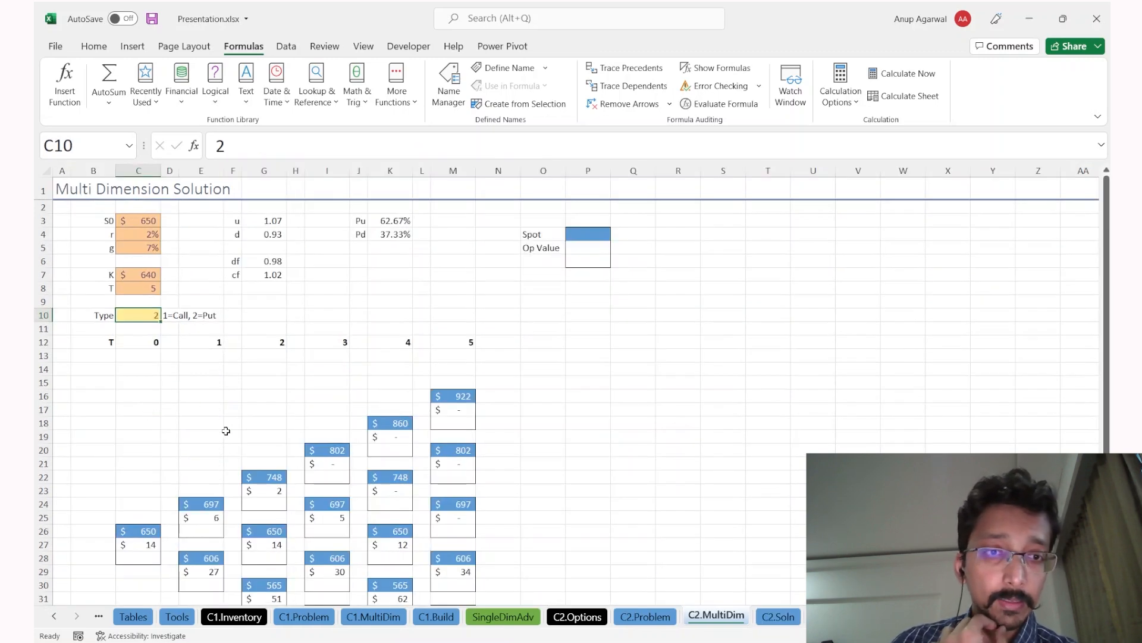
Step: View the root formula in C26 and select the time-1, time-2 and time-3 node cells
{"action": "scroll", "coordinate": [226, 431], "scroll_direction": "down", "scroll_amount": 1}
{"action": "left_click_drag", "start_coordinate": [210, 420], "coordinate": [207, 448]}
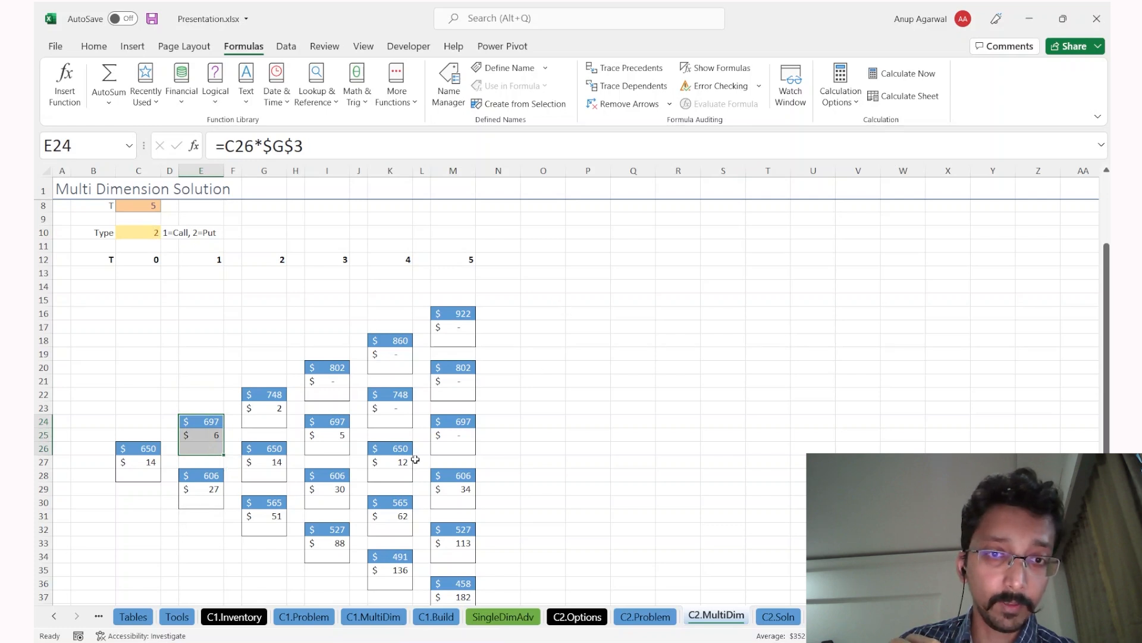
{"action": "double_click", "coordinate": [138, 448]}
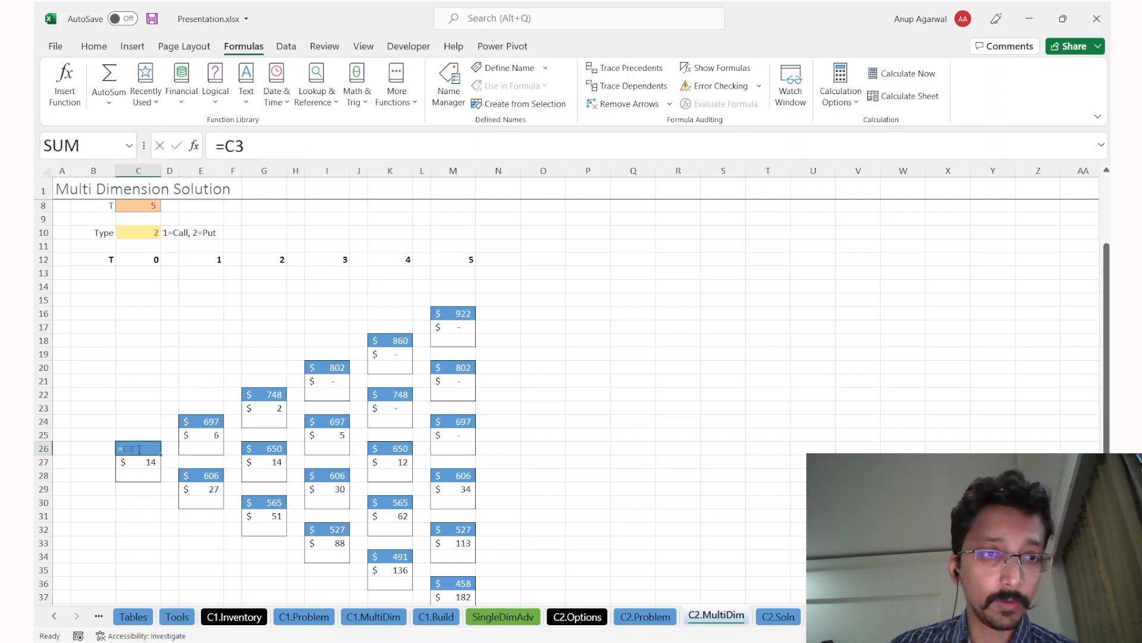
{"action": "key", "text": "Escape"}
{"action": "left_click", "coordinate": [198, 418]}
{"action": "left_click_drag", "start_coordinate": [196, 438], "coordinate": [196, 503]}
{"action": "left_click_drag", "start_coordinate": [264, 381], "coordinate": [264, 556]}
{"action": "left_click_drag", "start_coordinate": [330, 370], "coordinate": [329, 456]}
Step: On C2.Soln, select the Row column from B14, then freeze panes at A14
{"action": "key", "text": "ctrl+Page_Down"}
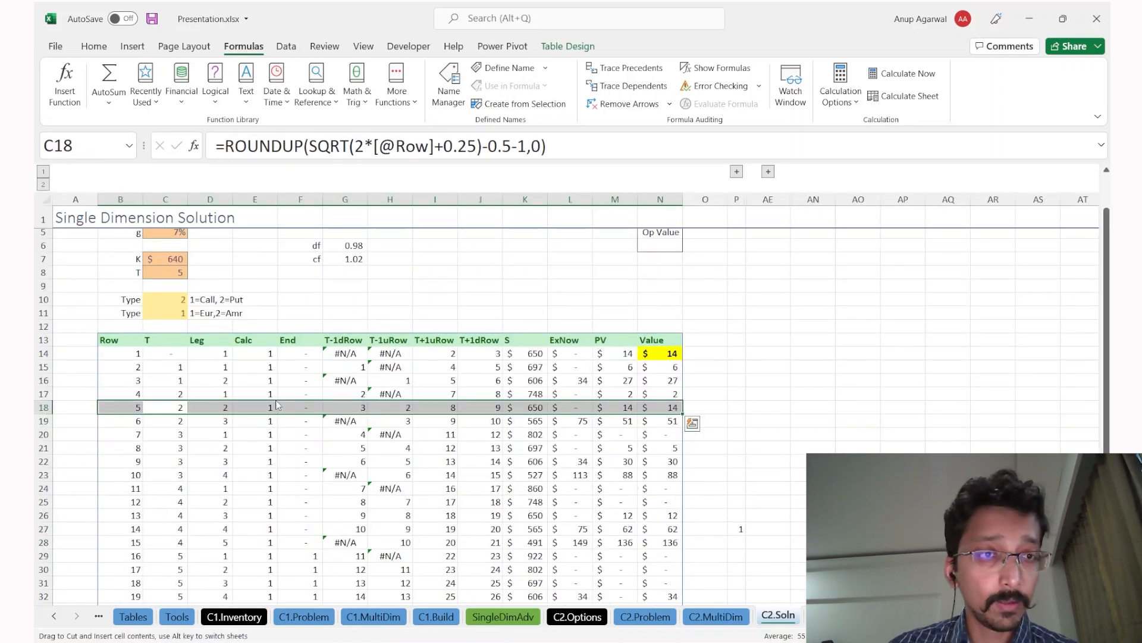
{"action": "left_click_drag", "start_coordinate": [130, 354], "coordinate": [129, 406]}
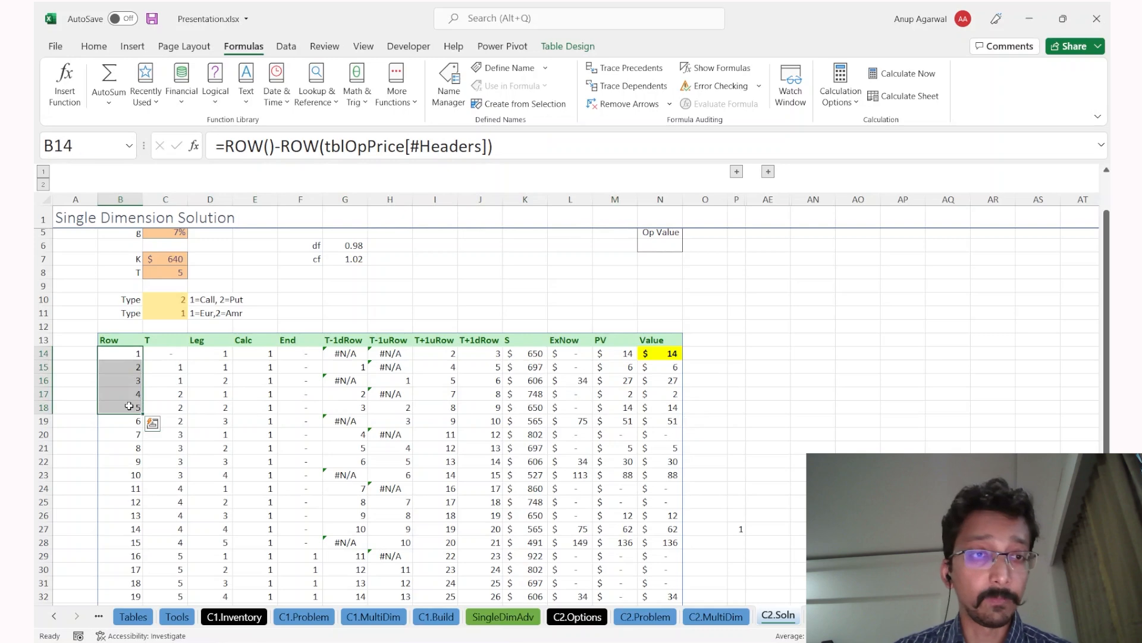
{"action": "key", "text": "ctrl+shift+Down"}
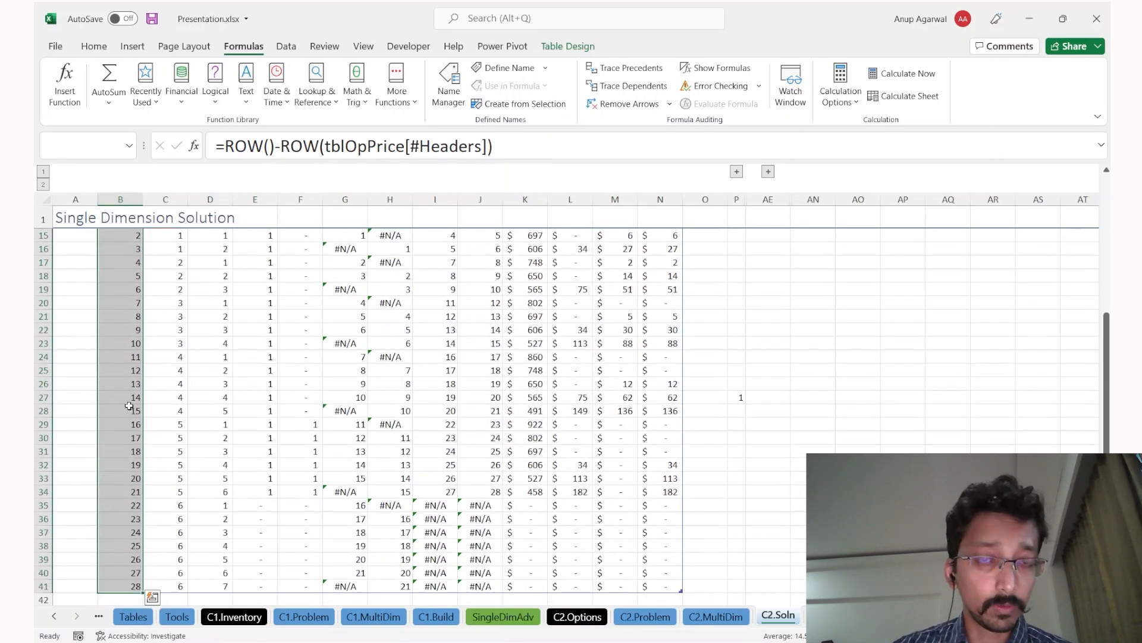
{"action": "key", "text": "ctrl+Home"}
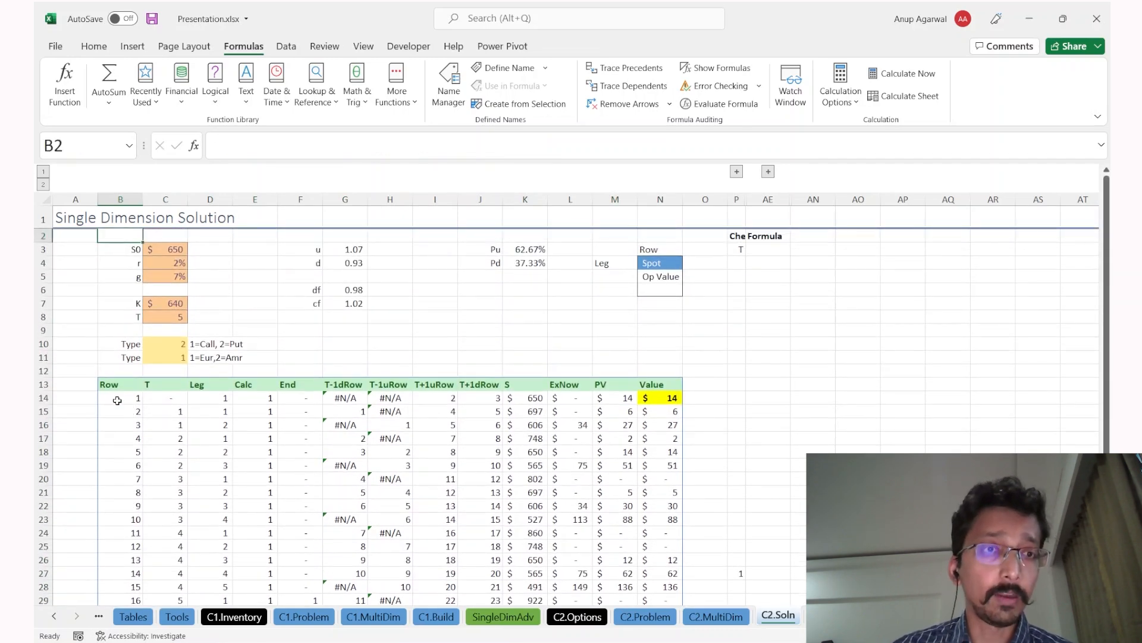
{"action": "left_click", "coordinate": [78, 400]}
{"action": "key", "text": "alt+w"}
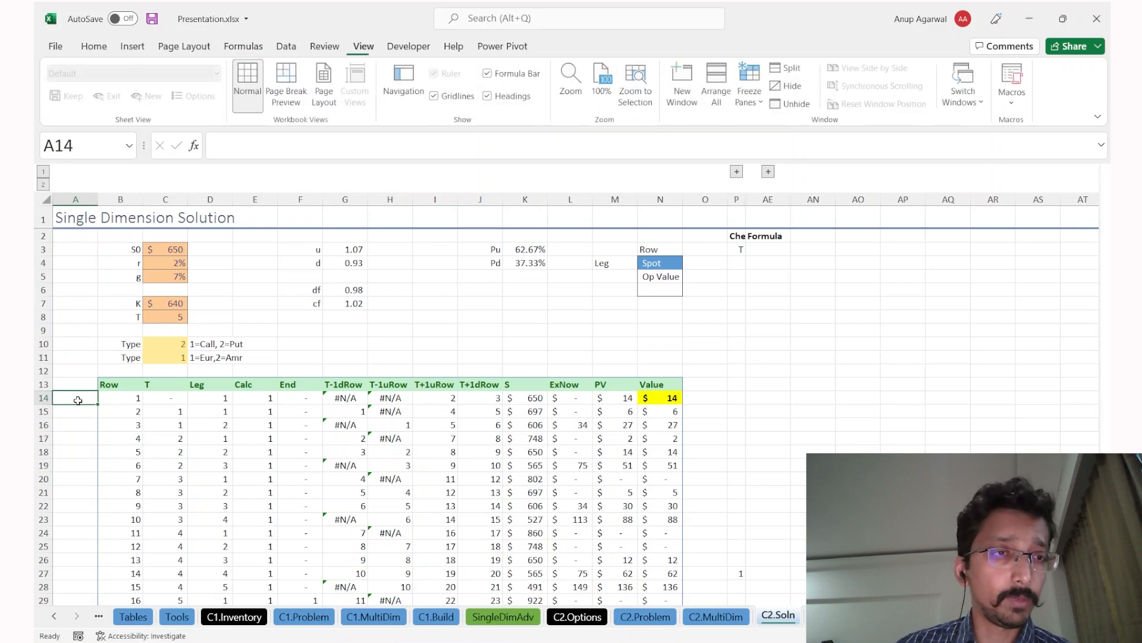
{"action": "key", "text": "f"}
{"action": "key", "text": "f"}
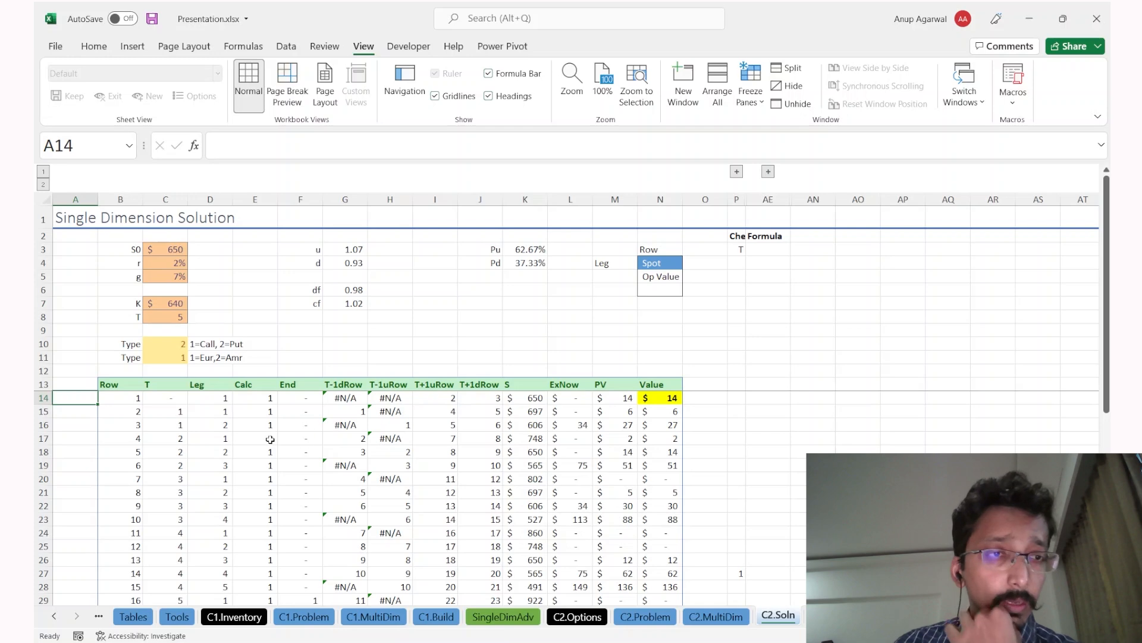
Step: Step through the T formulas in C16–C18, then select B14 and C14
{"action": "scroll", "coordinate": [129, 424], "scroll_direction": "down", "scroll_amount": 1}
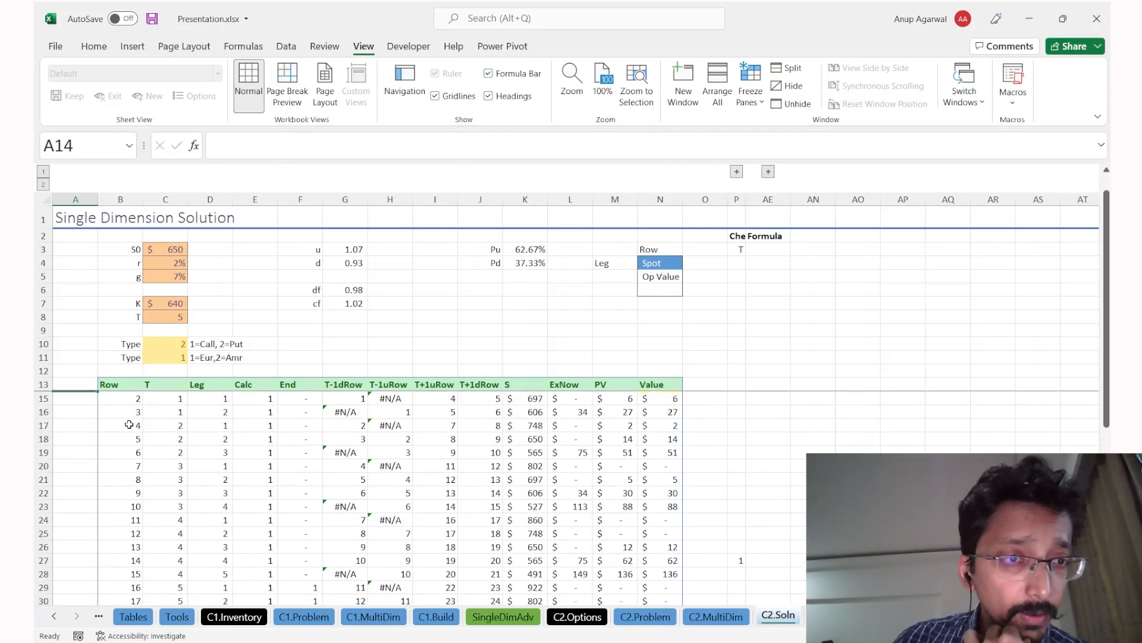
{"action": "left_click", "coordinate": [169, 421]}
{"action": "key", "text": "Up"}
{"action": "key", "text": "Up"}
{"action": "key", "text": "Up"}
{"action": "key", "text": "Up"}
{"action": "key", "text": "Up"}
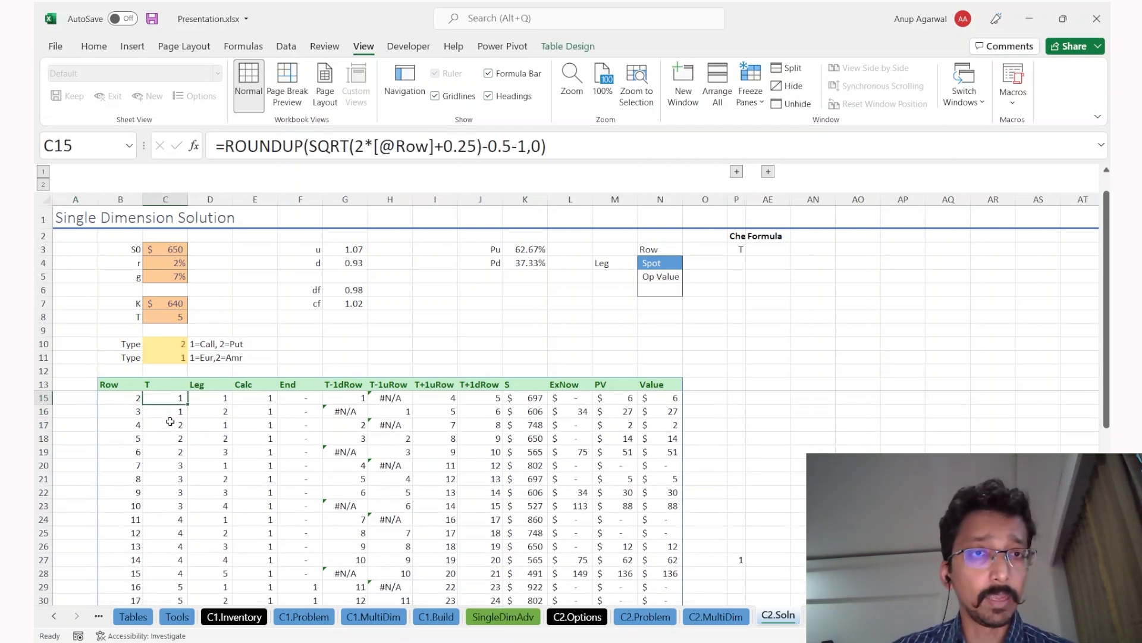
{"action": "key", "text": "Down"}
{"action": "key", "text": "Down"}
{"action": "key", "text": "Down"}
{"action": "left_click", "coordinate": [177, 448]}
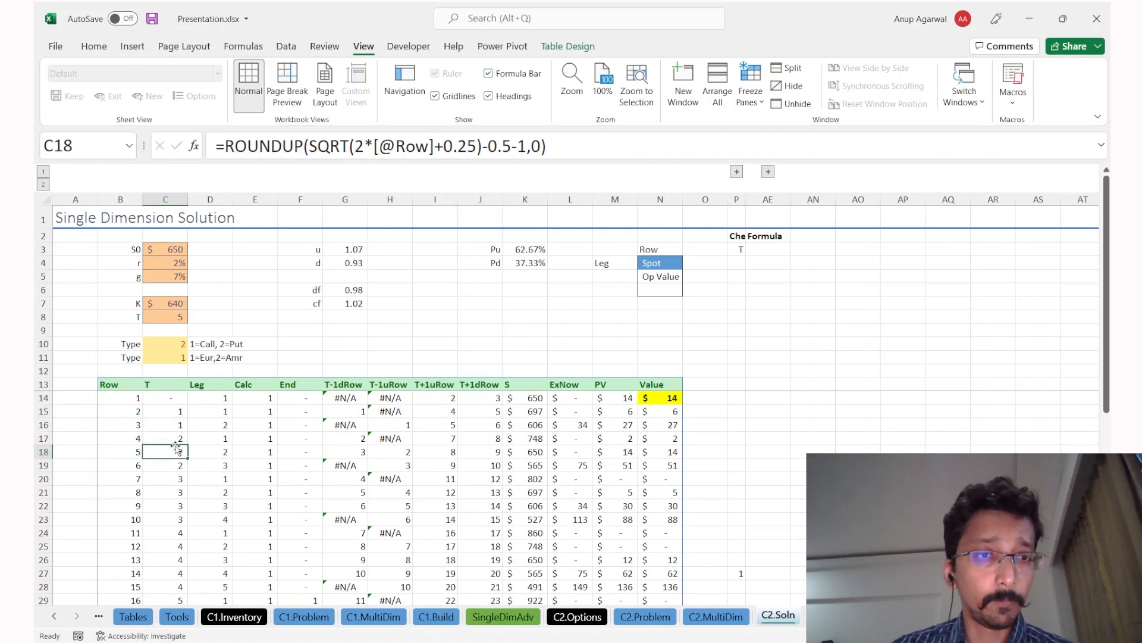
{"action": "left_click", "coordinate": [134, 398]}
{"action": "left_click", "coordinate": [160, 398]}
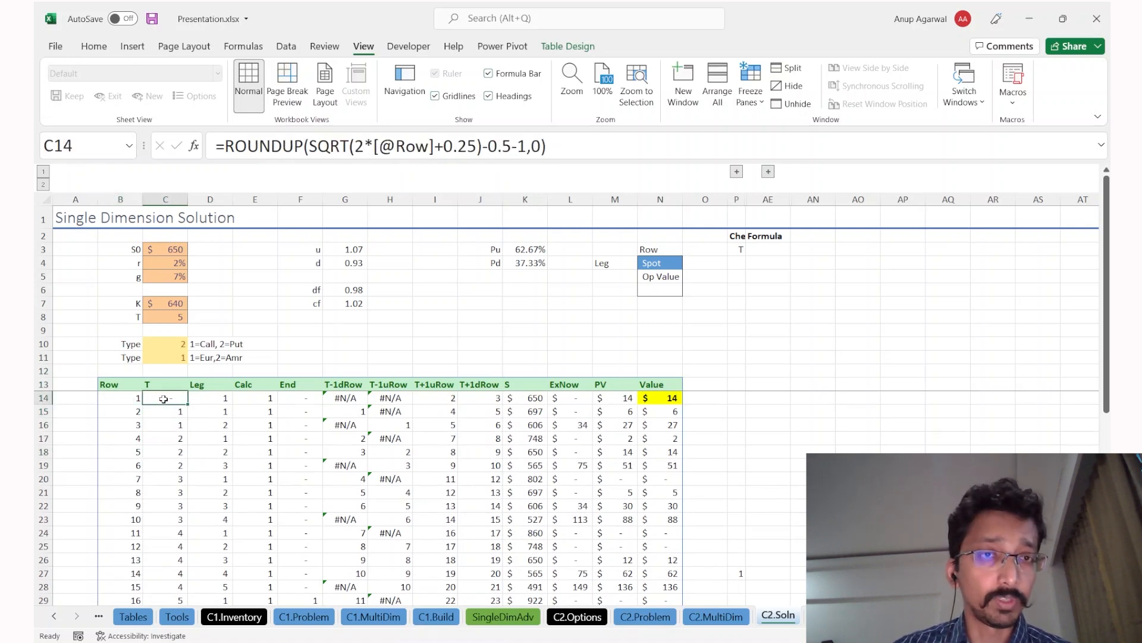
Step: Compare C2.MultiDim formulas in C26, E25, E29, G23, G28, G31 and headers C12, E12, G12
{"action": "key", "text": "ctrl+Page_Up"}
{"action": "left_click", "coordinate": [136, 451]}
{"action": "left_click", "coordinate": [127, 261]}
{"action": "left_click", "coordinate": [207, 432]}
{"action": "left_click", "coordinate": [204, 485]}
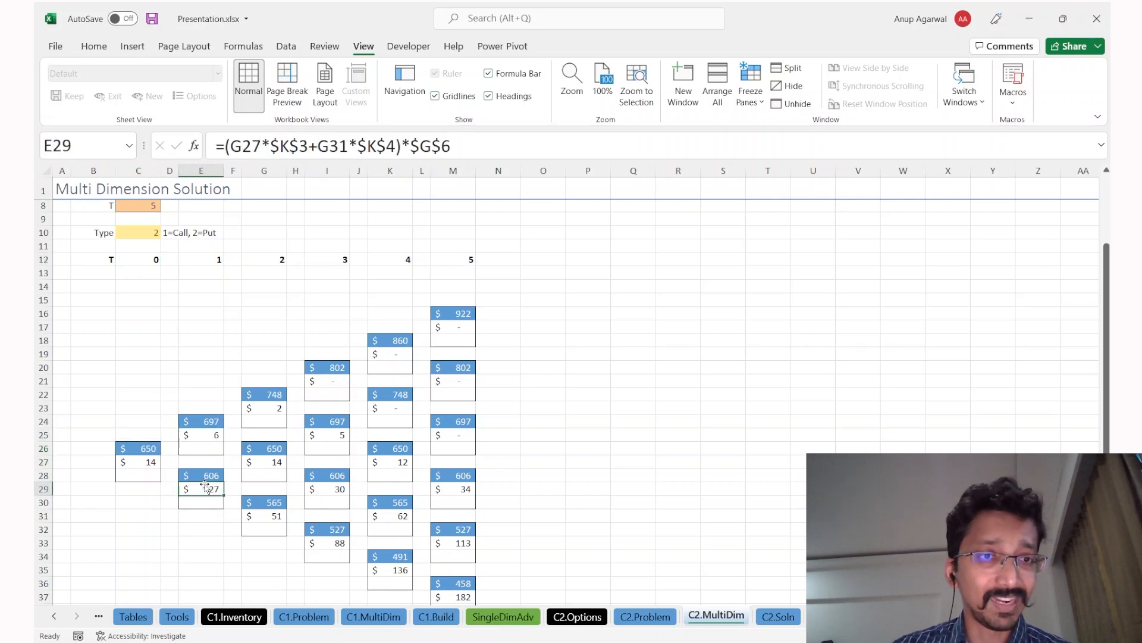
{"action": "left_click", "coordinate": [202, 430]}
{"action": "left_click", "coordinate": [208, 257]}
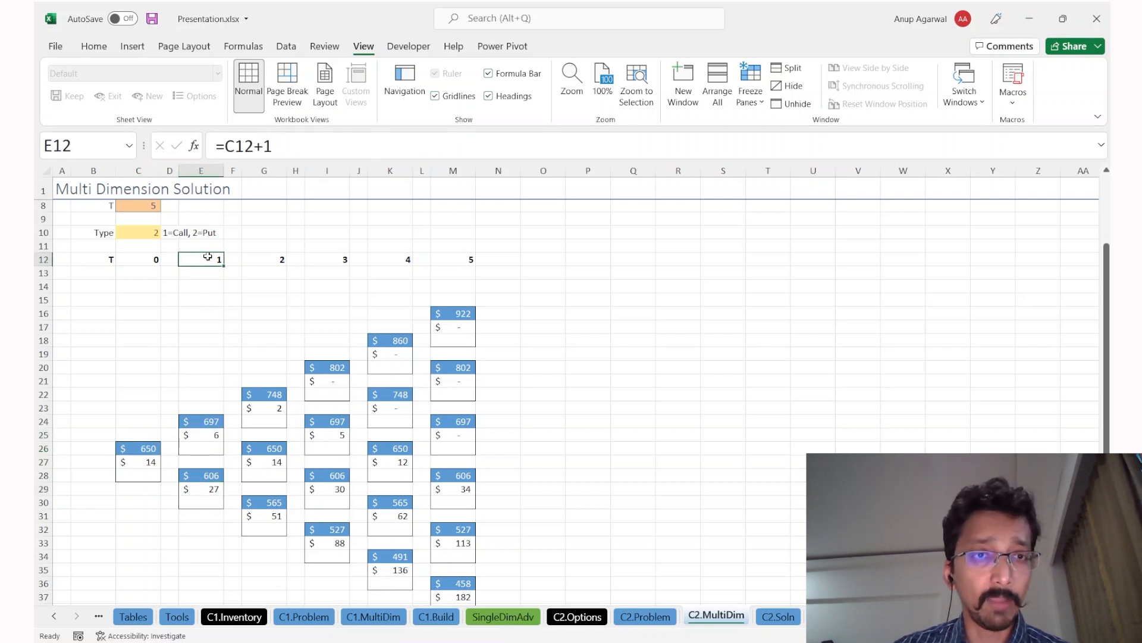
{"action": "left_click", "coordinate": [263, 407]}
{"action": "left_click", "coordinate": [268, 470]}
{"action": "left_click", "coordinate": [266, 517]}
{"action": "left_click", "coordinate": [265, 260]}
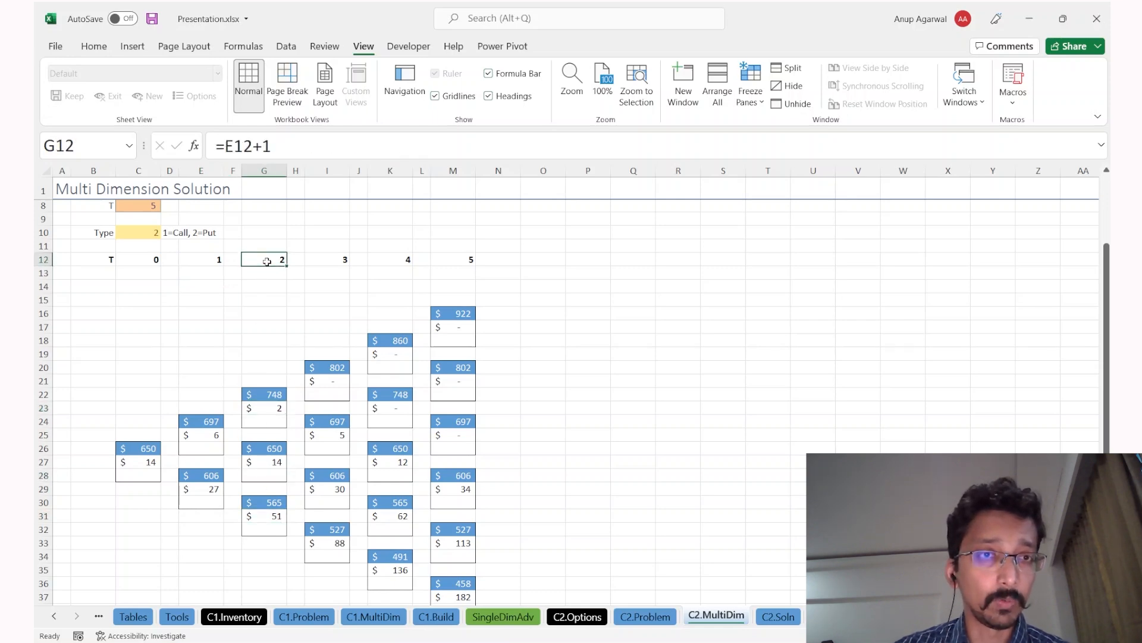
Step: Review the C17 T formula on C2.Soln and expand the hidden handwritten-derivation columns
{"action": "key", "text": "ctrl+Page_Down"}
{"action": "left_click", "coordinate": [178, 440]}
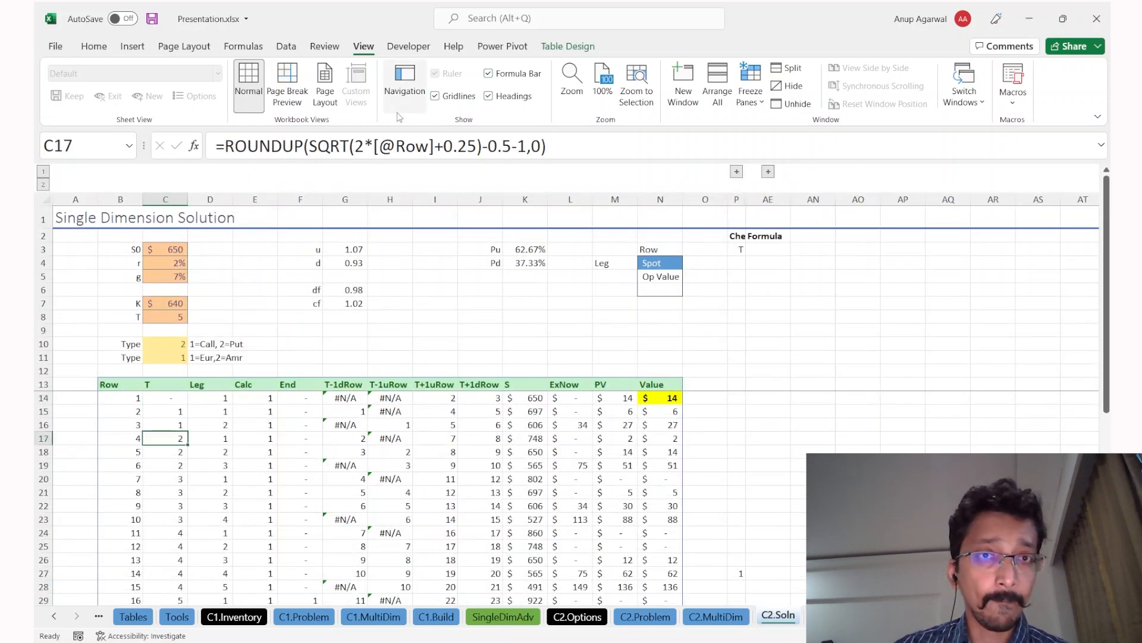
{"action": "left_click", "coordinate": [329, 146]}
{"action": "key", "text": "Escape"}
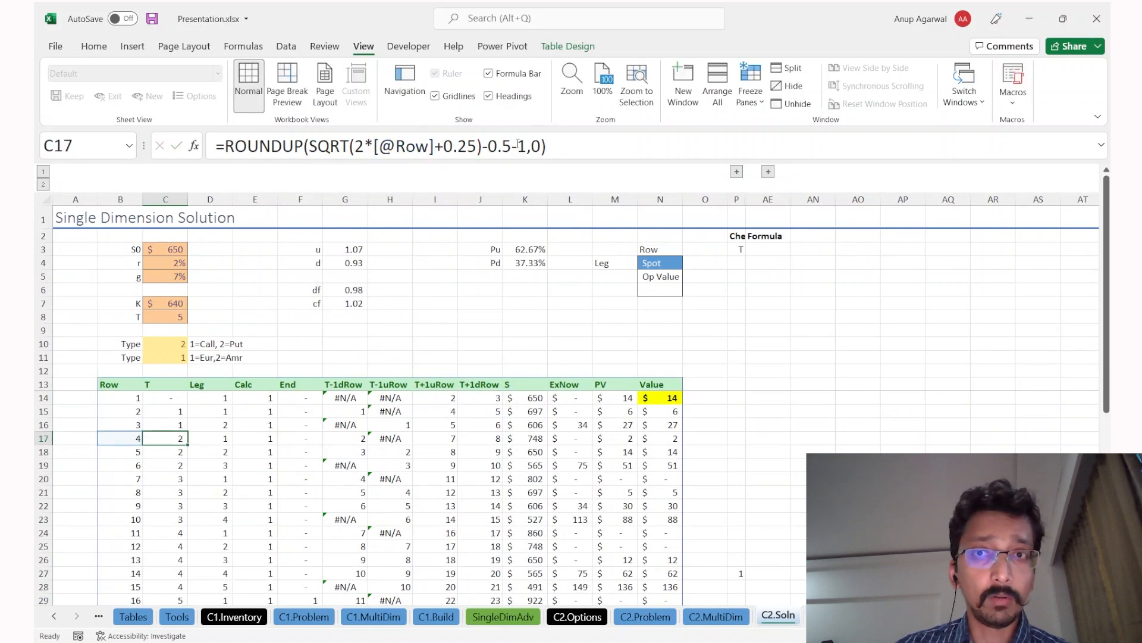
{"action": "left_click", "coordinate": [769, 172]}
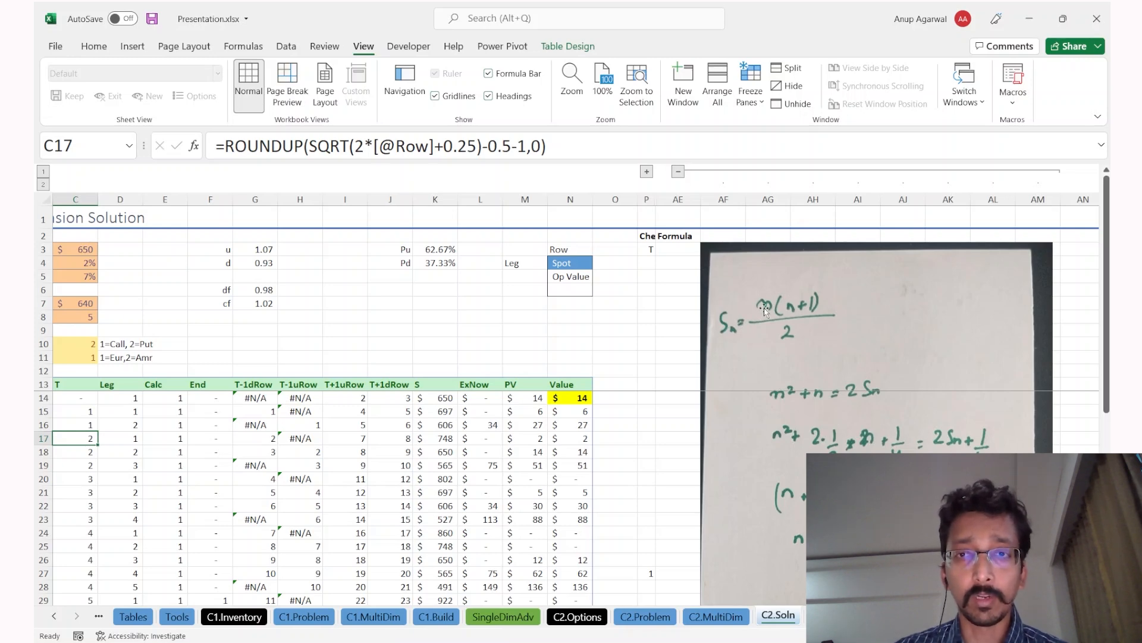
{"action": "key", "text": "ctrl+Page_Up"}
{"action": "left_click_drag", "start_coordinate": [138, 381], "coordinate": [276, 544]}
{"action": "left_click", "coordinate": [296, 559]}
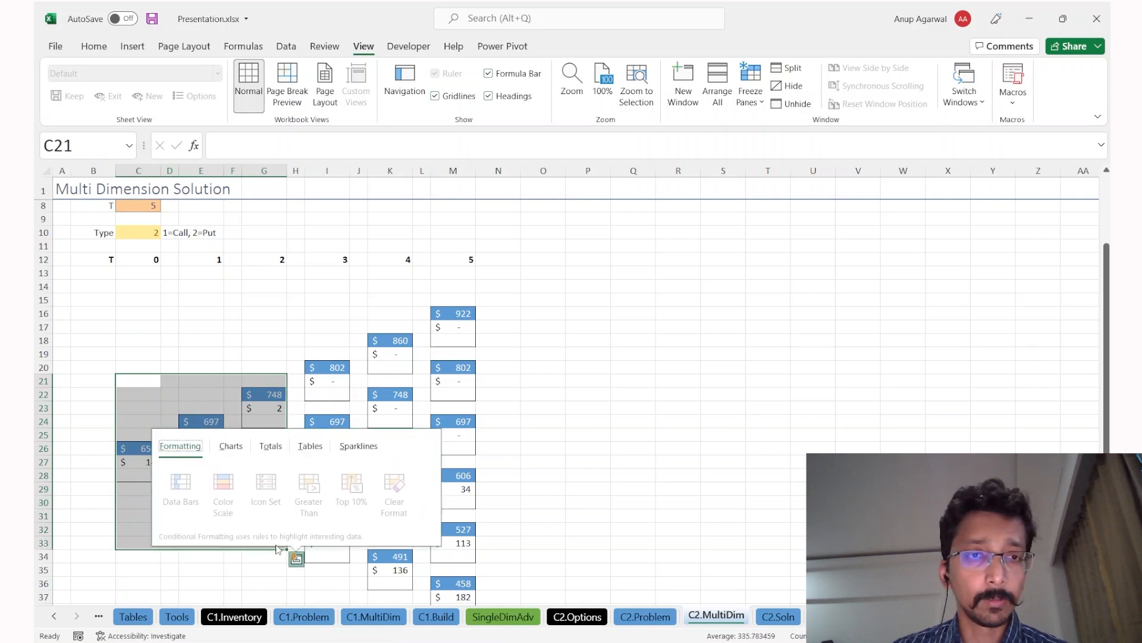
{"action": "key", "text": "Escape"}
{"action": "left_click_drag", "start_coordinate": [149, 260], "coordinate": [253, 273]}
{"action": "left_click_drag", "start_coordinate": [140, 355], "coordinate": [283, 539]}
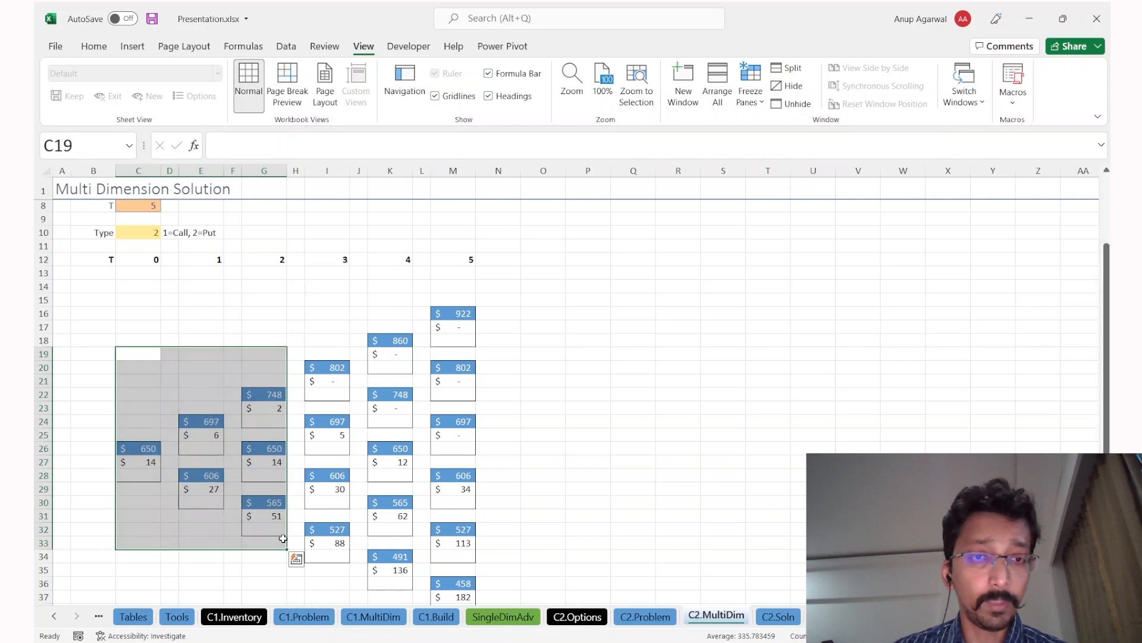
{"action": "key", "text": "ctrl+Page_Down"}
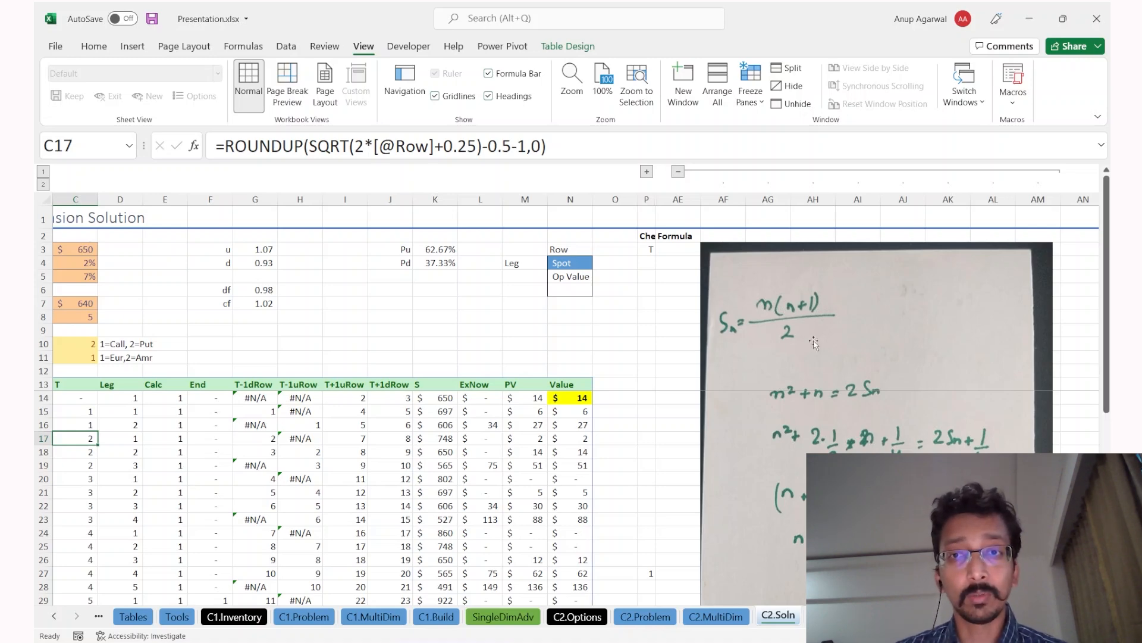
{"action": "key", "text": "ctrl+Page_Up"}
{"action": "key", "text": "ctrl+q"}
{"action": "key", "text": "Escape"}
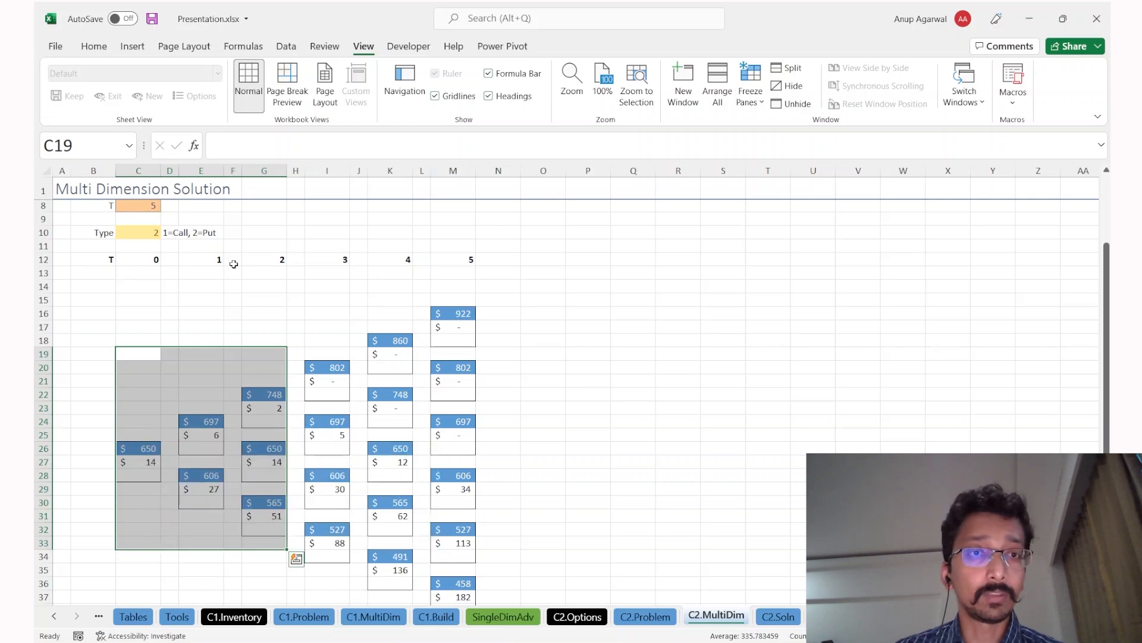
{"action": "left_click", "coordinate": [443, 266]}
{"action": "key", "text": "ctrl+Page_Down"}
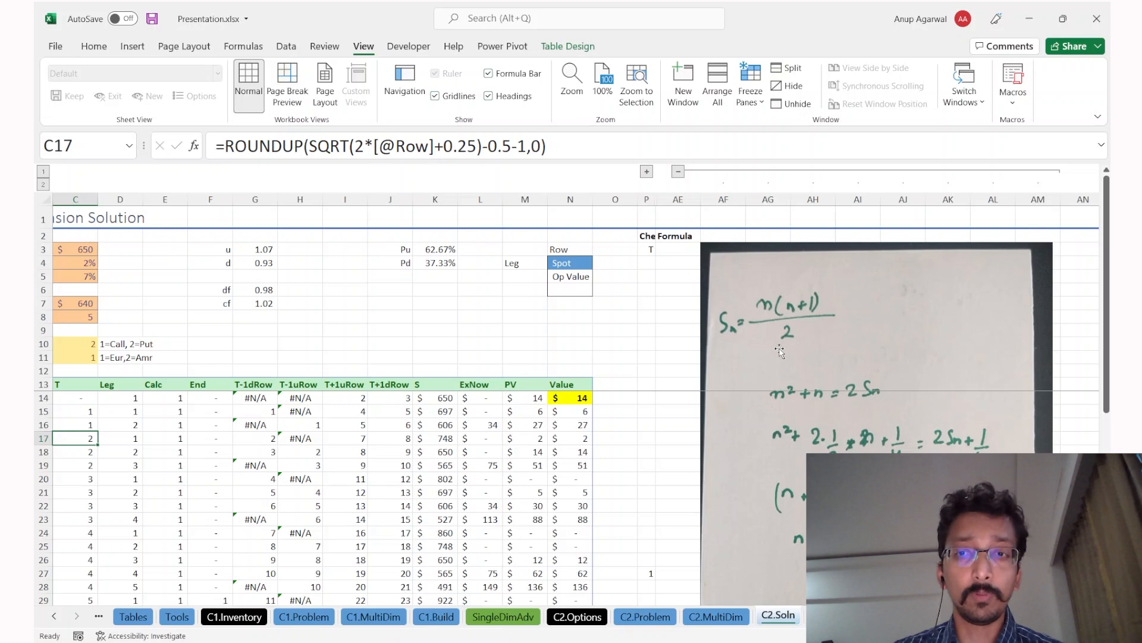
{"action": "scroll", "coordinate": [797, 436], "scroll_direction": "up", "scroll_amount": 5}
{"action": "scroll", "coordinate": [797, 437], "scroll_direction": "down", "scroll_amount": 5}
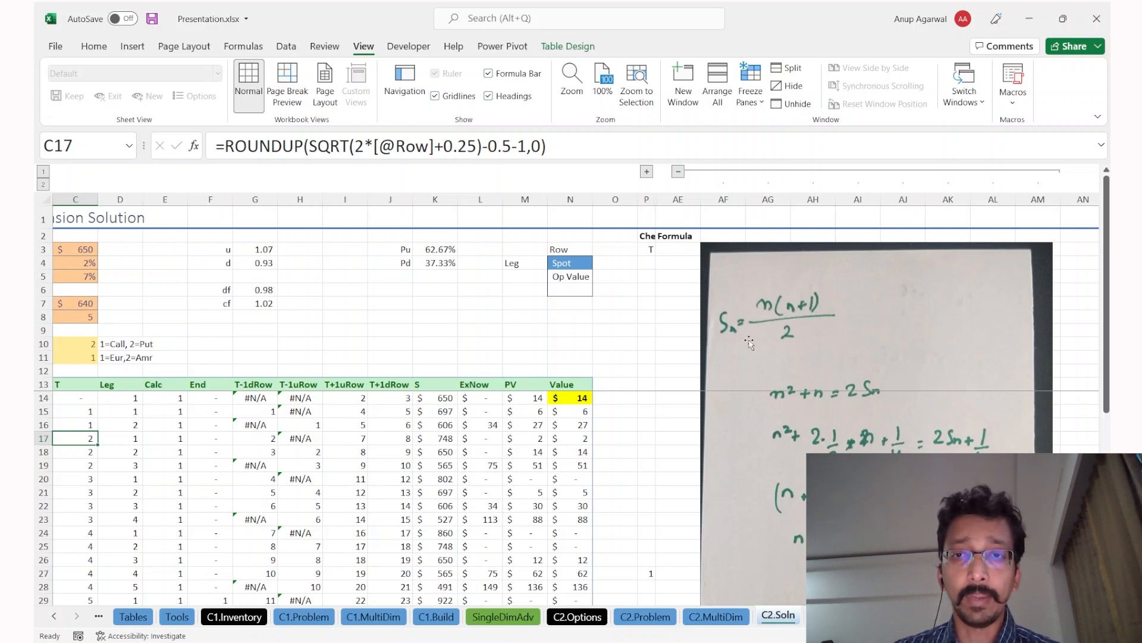
{"action": "left_click", "coordinate": [358, 144]}
{"action": "key", "text": "Escape"}
{"action": "scroll", "coordinate": [268, 411], "scroll_direction": "left", "scroll_amount": 3}
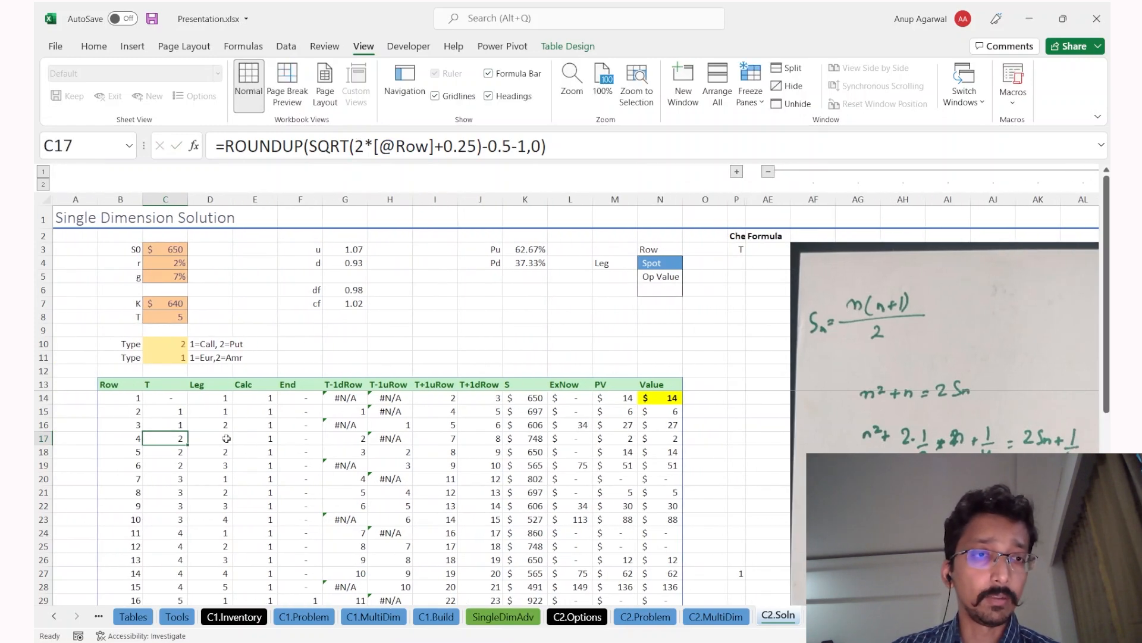
{"action": "scroll", "coordinate": [255, 419], "scroll_direction": "down", "scroll_amount": 1}
{"action": "left_click_drag", "start_coordinate": [171, 476], "coordinate": [178, 568]}
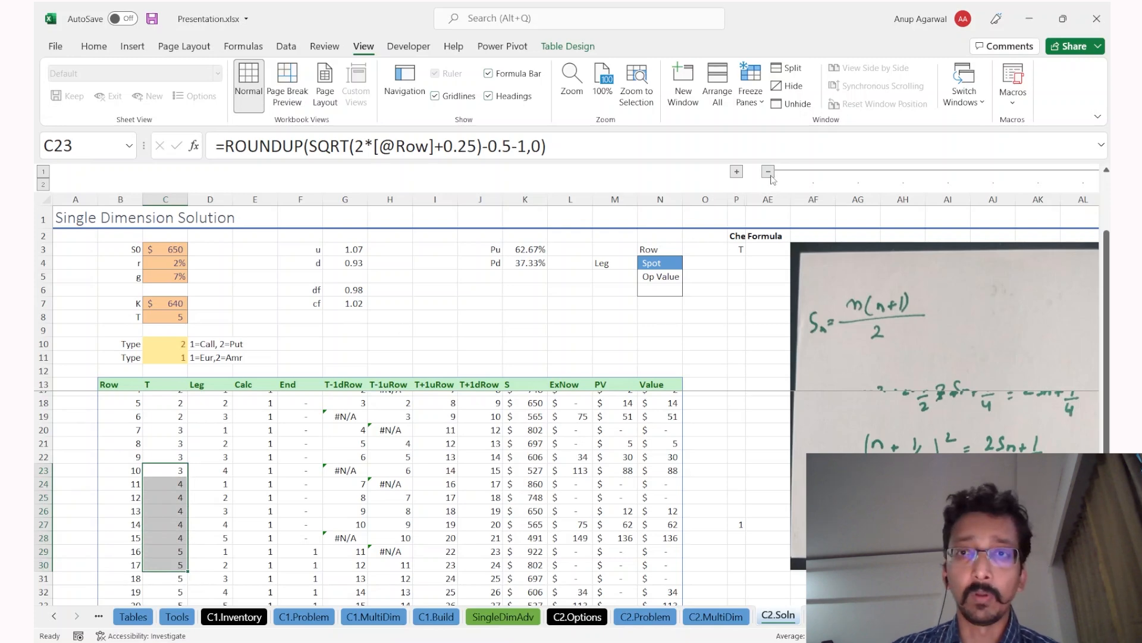
{"action": "left_click", "coordinate": [770, 172]}
{"action": "scroll", "coordinate": [290, 455], "scroll_direction": "up", "scroll_amount": 2}
{"action": "left_click", "coordinate": [206, 470]}
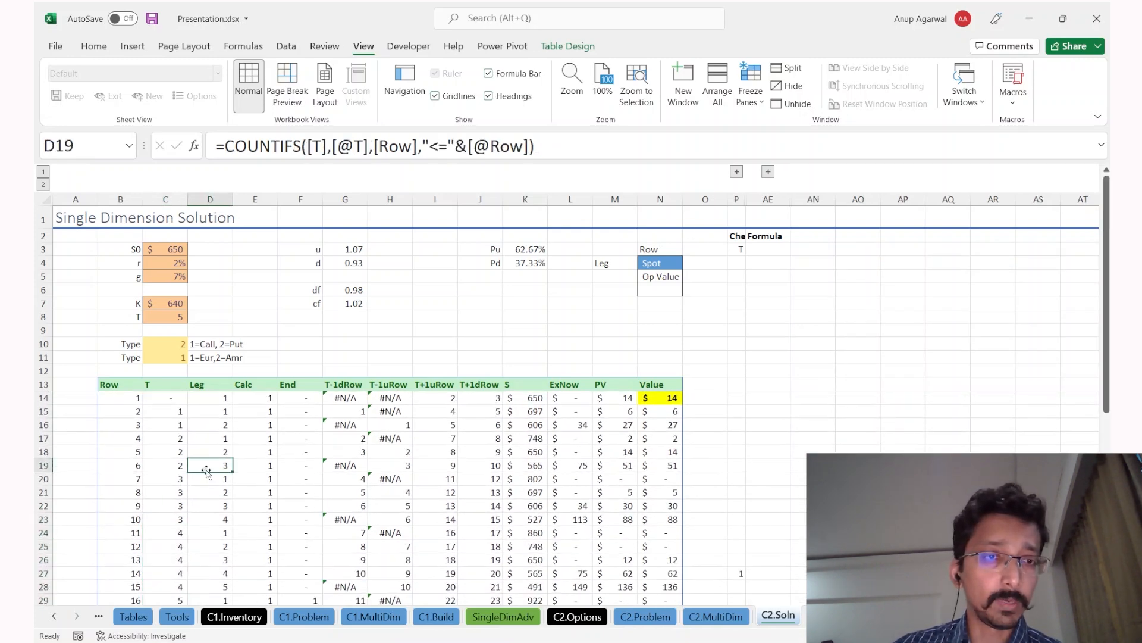
{"action": "left_click", "coordinate": [209, 398]}
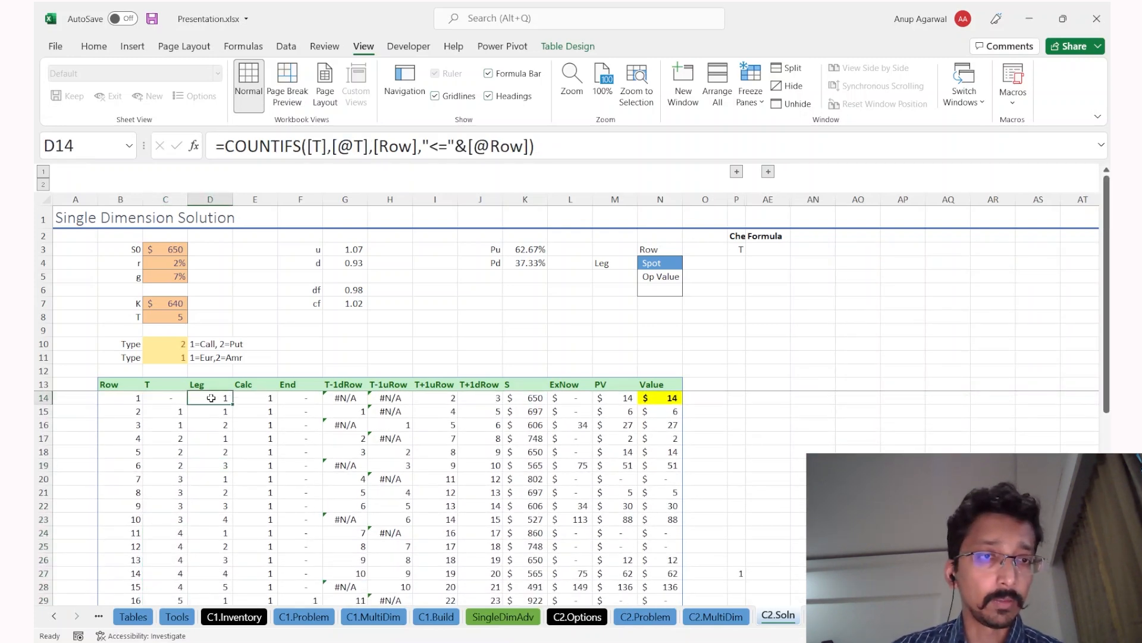
{"action": "key", "text": "Down"}
{"action": "key", "text": "ctrl+Page_Up"}
{"action": "left_click", "coordinate": [202, 435]}
{"action": "left_click", "coordinate": [204, 475]}
{"action": "left_click", "coordinate": [265, 395]}
{"action": "left_click", "coordinate": [268, 449]}
{"action": "left_click", "coordinate": [276, 503]}
{"action": "left_click", "coordinate": [331, 382]}
{"action": "left_click", "coordinate": [329, 435]}
{"action": "left_click", "coordinate": [329, 489]}
{"action": "left_click", "coordinate": [329, 540]}
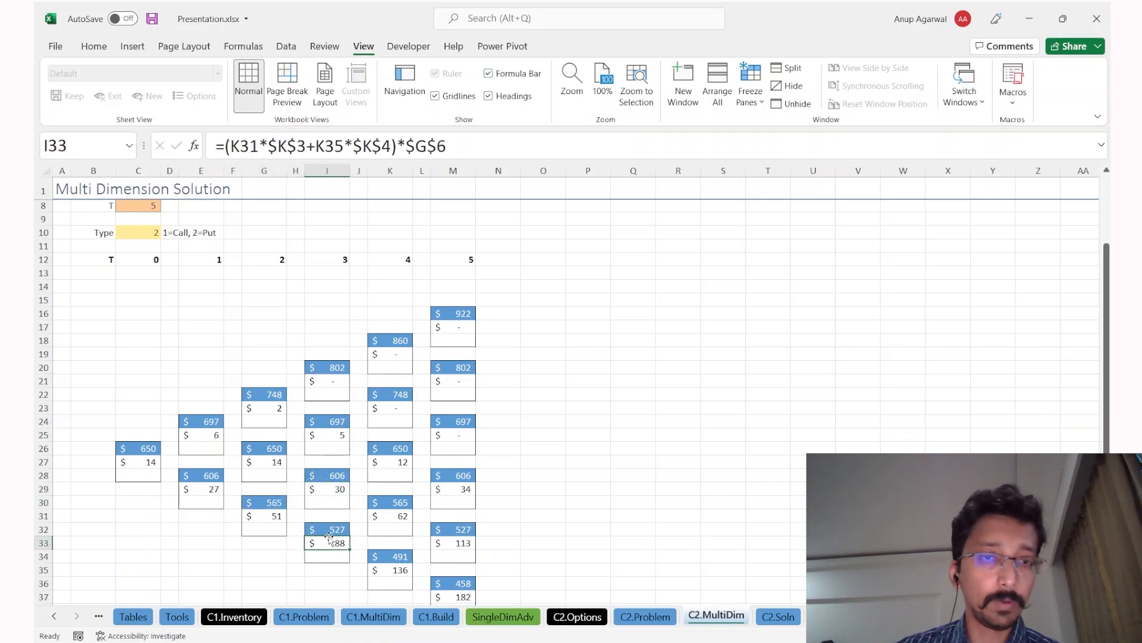
{"action": "key", "text": "ctrl+Page_Down"}
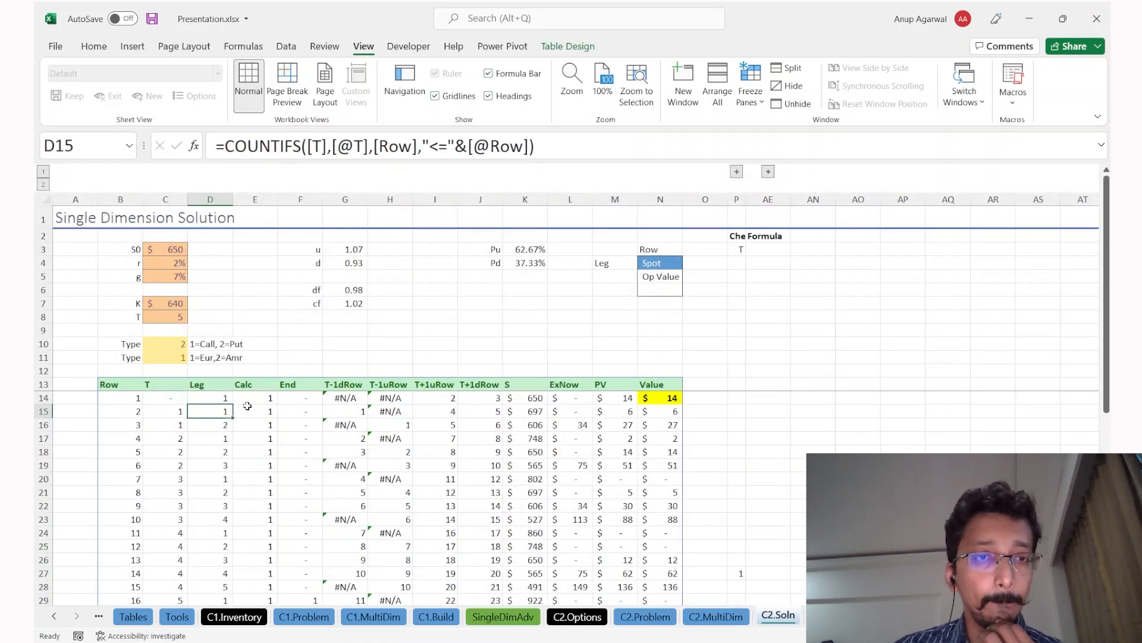
{"action": "left_click_drag", "start_coordinate": [212, 464], "coordinate": [214, 494]}
{"action": "left_click_drag", "start_coordinate": [256, 410], "coordinate": [255, 466]}
{"action": "scroll", "coordinate": [256, 470], "scroll_direction": "down", "scroll_amount": 1}
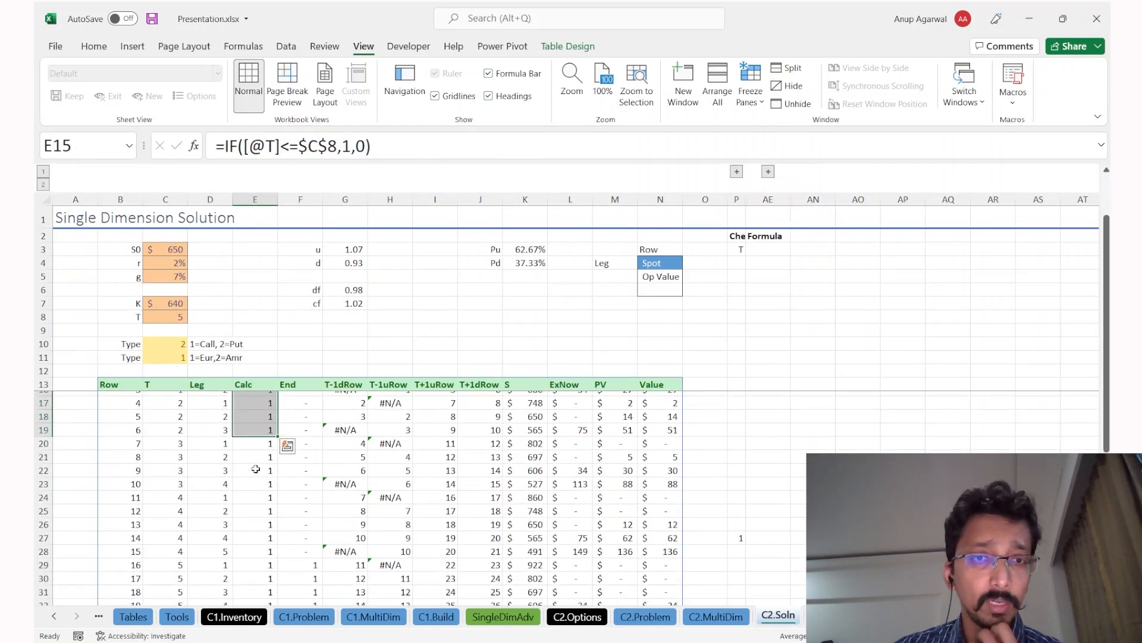
{"action": "scroll", "coordinate": [235, 518], "scroll_direction": "down", "scroll_amount": 2}
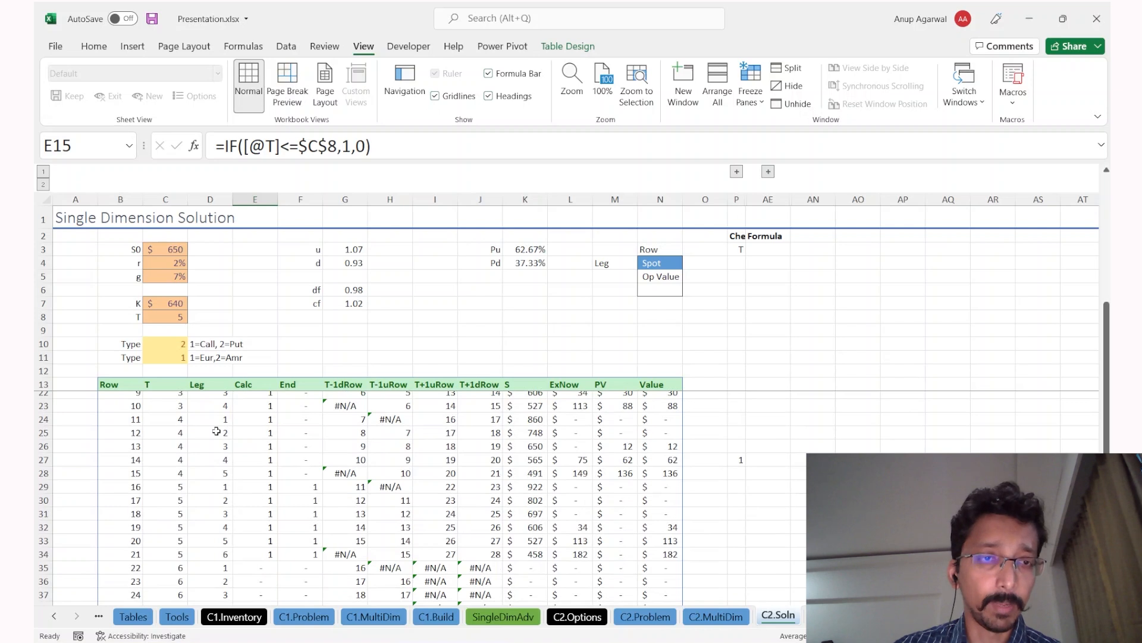
{"action": "left_click", "coordinate": [176, 324]}
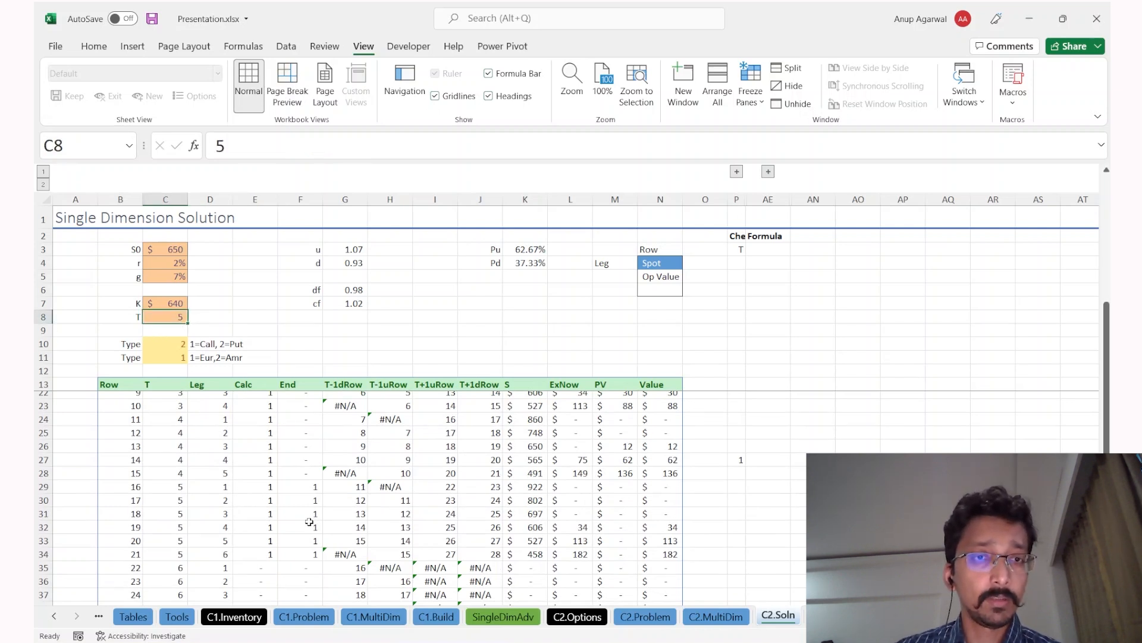
{"action": "left_click_drag", "start_coordinate": [267, 460], "coordinate": [256, 529]}
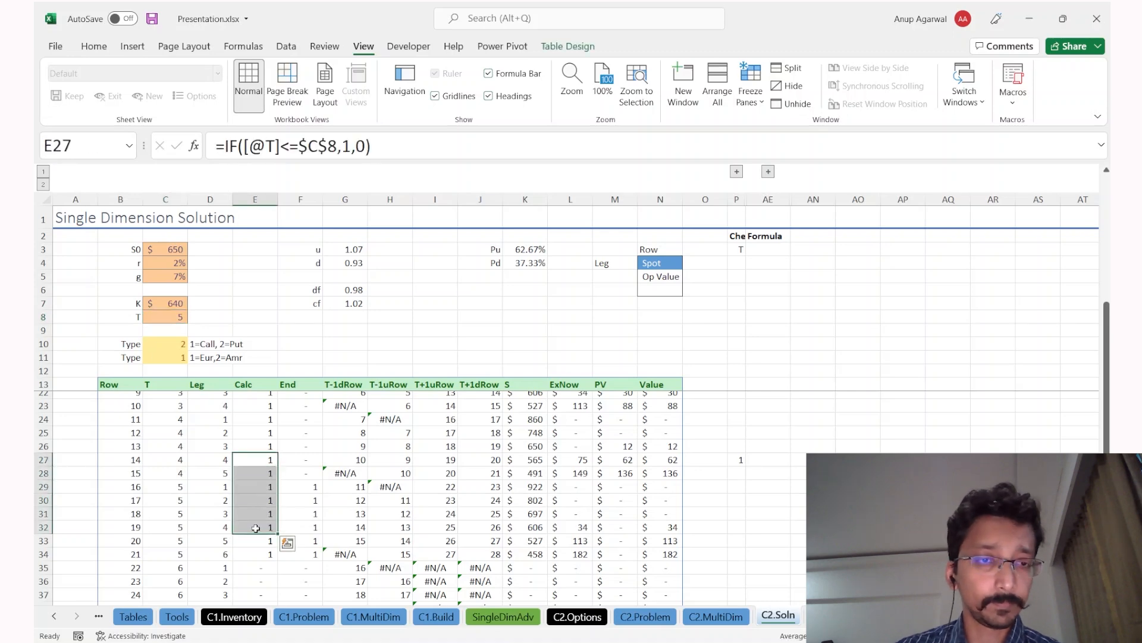
{"action": "scroll", "coordinate": [256, 528], "scroll_direction": "up", "scroll_amount": 1}
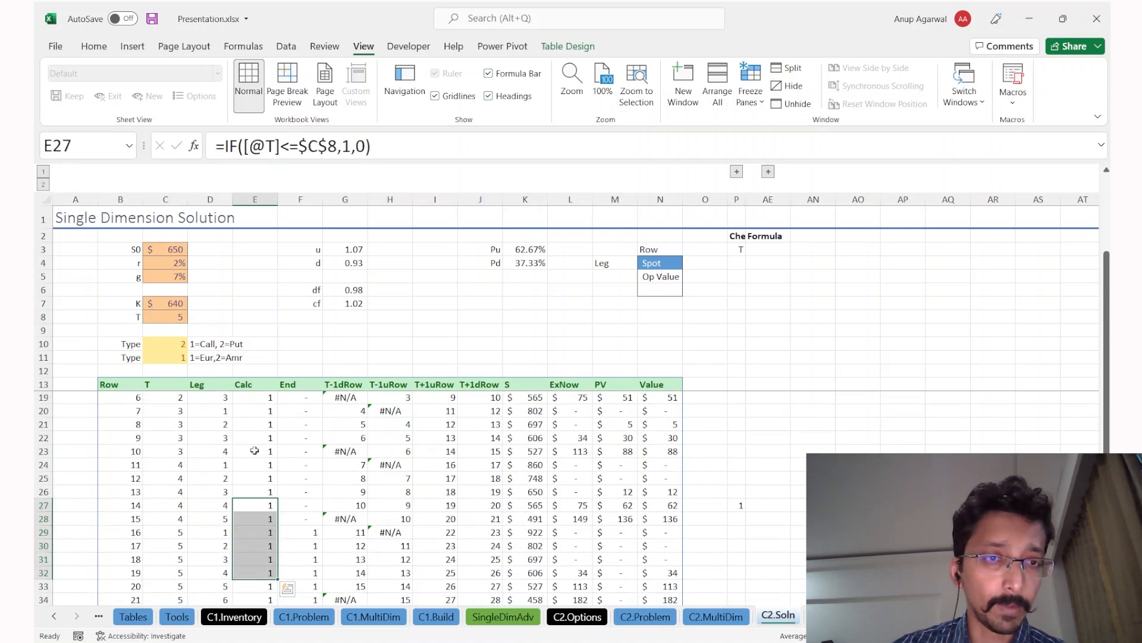
{"action": "scroll", "coordinate": [252, 450], "scroll_direction": "down", "scroll_amount": 3}
{"action": "left_click", "coordinate": [177, 320]}
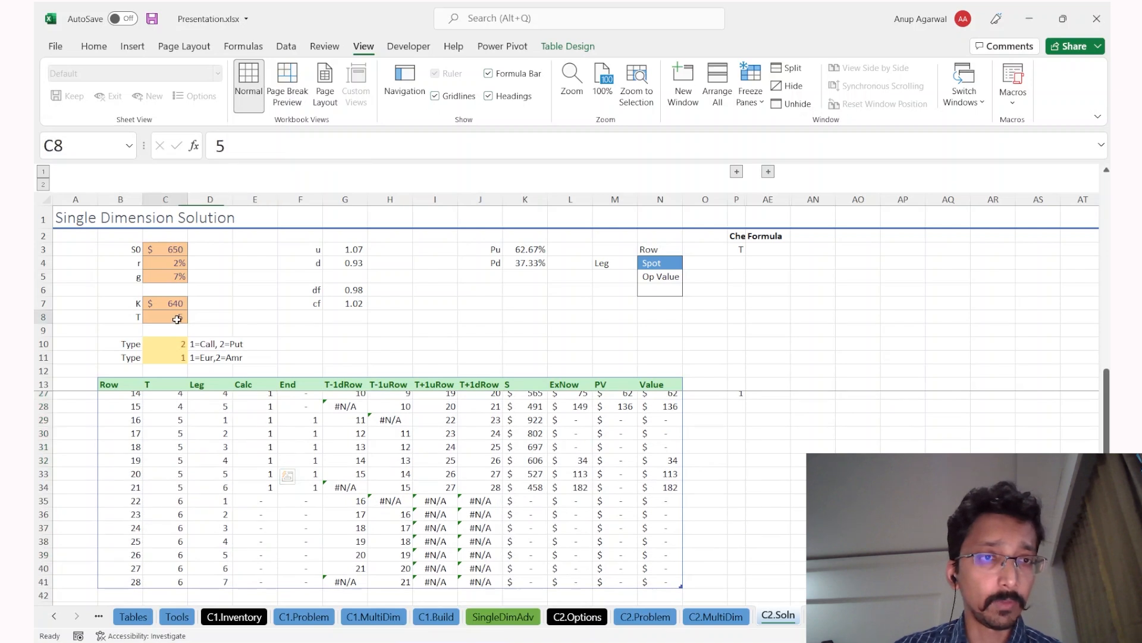
Step: Try T=6 in C8 and examine the Calc flags of the new time-6 rows
{"action": "type", "text": "6"}
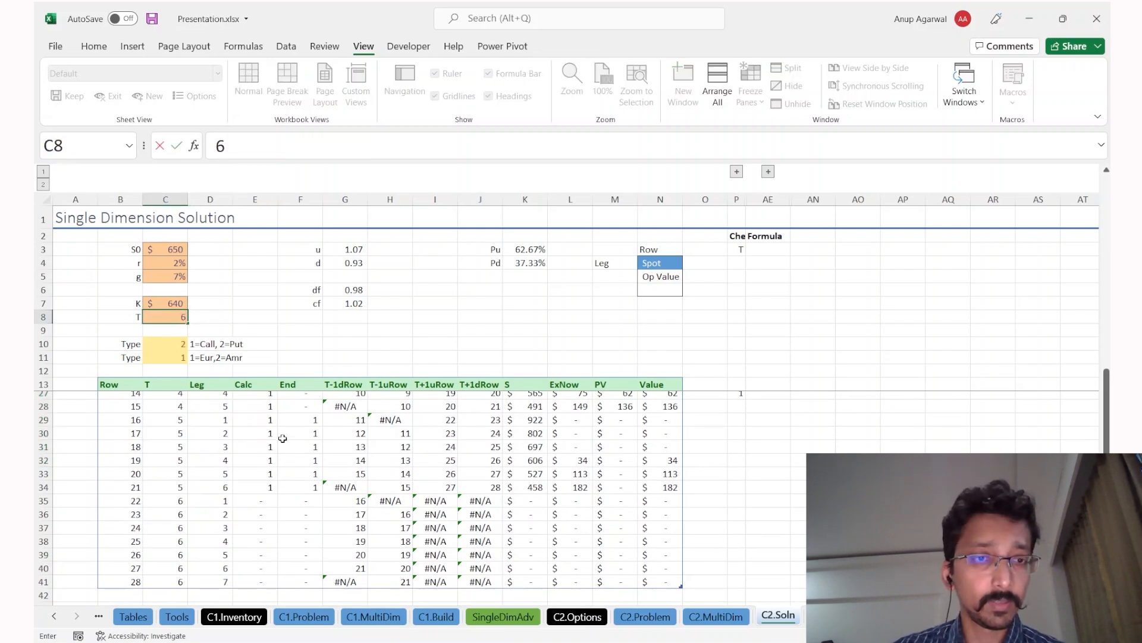
{"action": "left_click", "coordinate": [282, 441]}
{"action": "left_click_drag", "start_coordinate": [256, 501], "coordinate": [256, 578]}
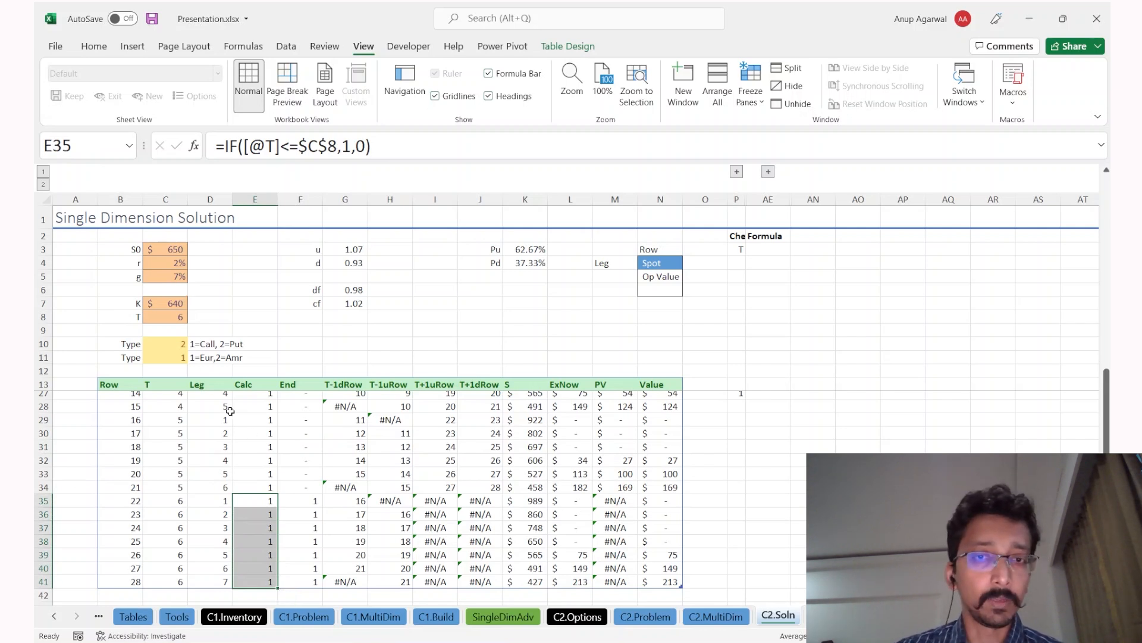
{"action": "scroll", "coordinate": [282, 481], "scroll_direction": "up", "scroll_amount": 1}
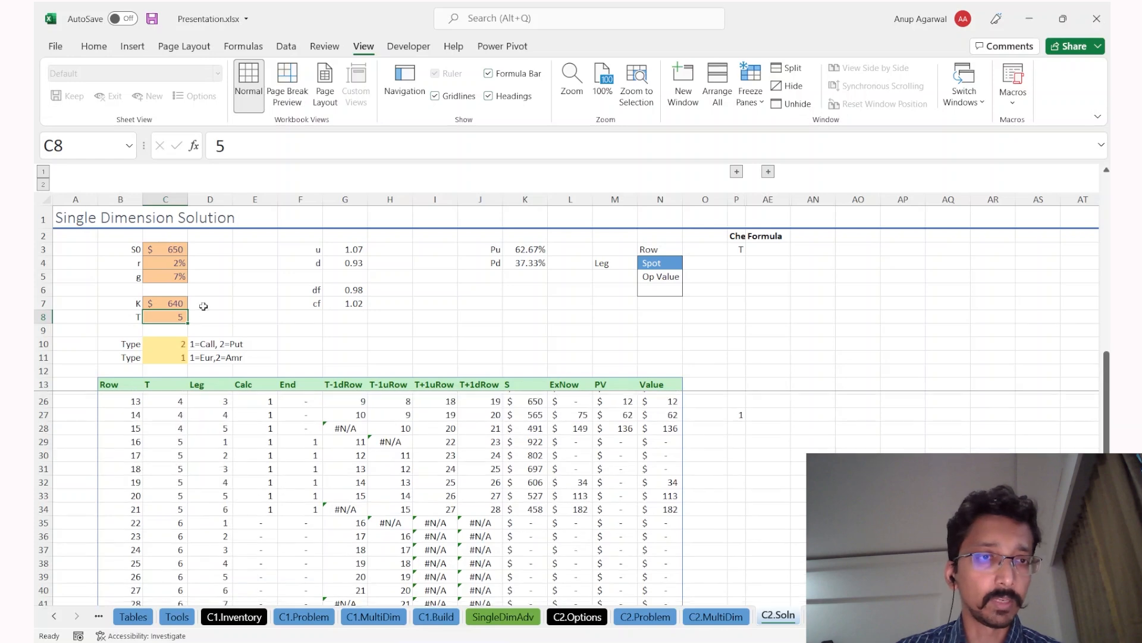
Step: Set C2.MultiDim Type to 1 (call), then inspect a #N/A lookup on C2.Soln
{"action": "key", "text": "ctrl+Page_Up"}
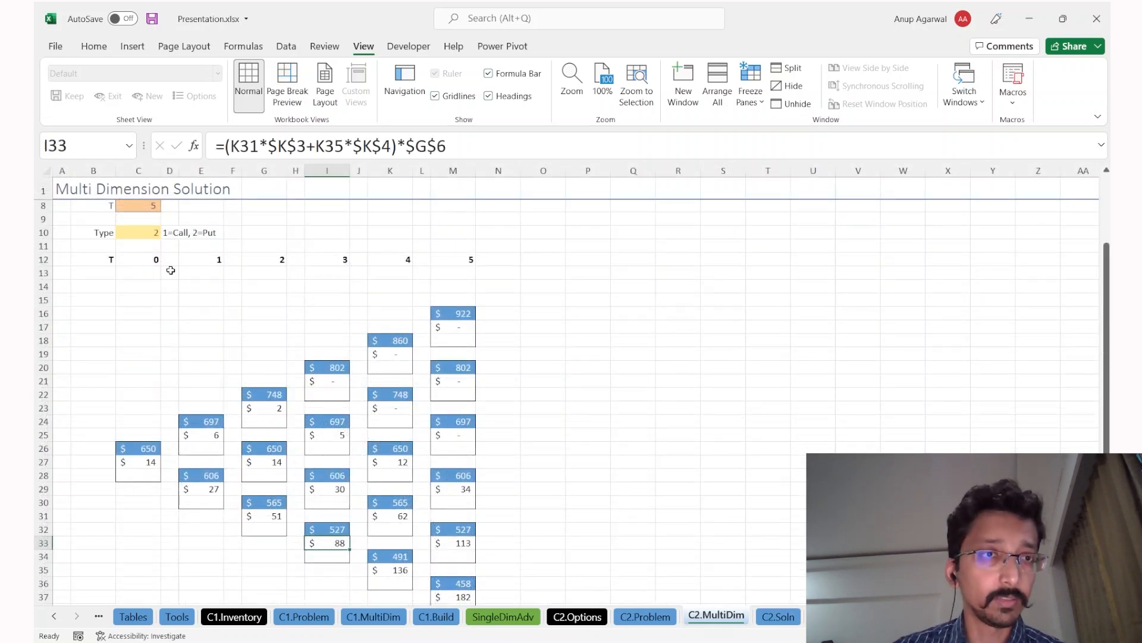
{"action": "left_click", "coordinate": [143, 234]}
{"action": "type", "text": "1"}
{"action": "key", "text": "Return"}
{"action": "key", "text": "ctrl+Page_Down"}
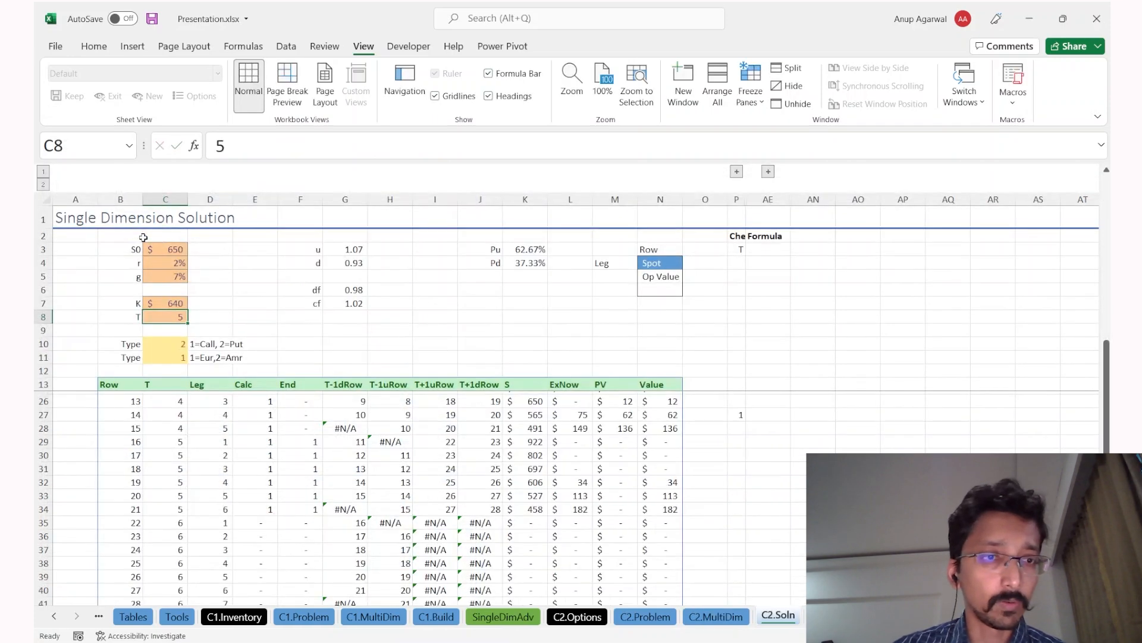
{"action": "left_click", "coordinate": [345, 430]}
{"action": "scroll", "coordinate": [345, 431], "scroll_direction": "up", "scroll_amount": 3}
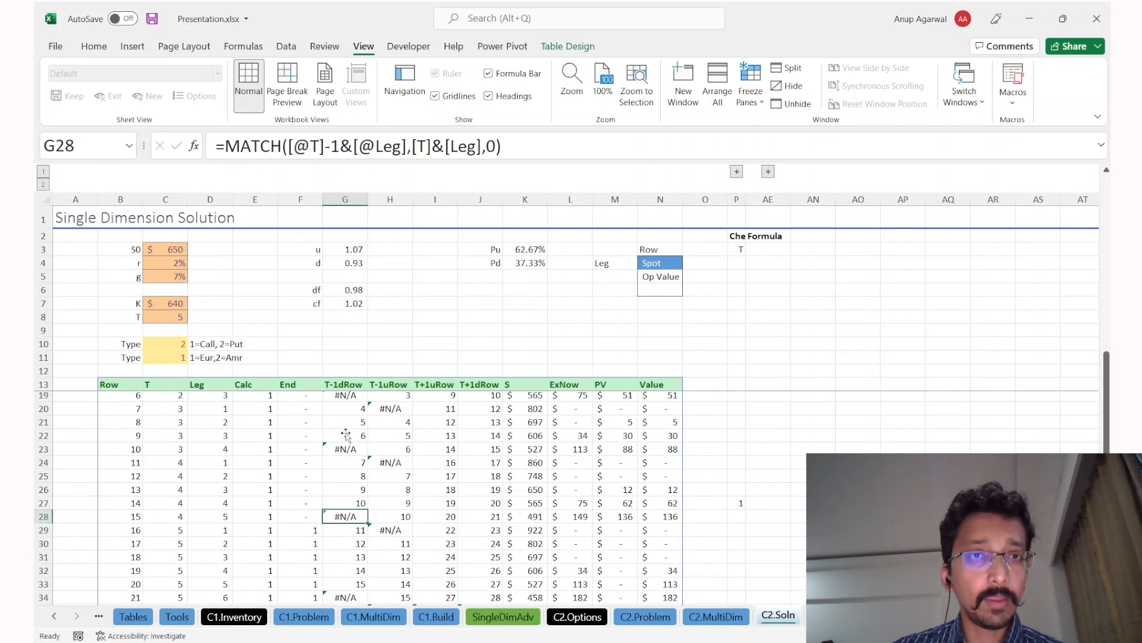
{"action": "left_click_drag", "start_coordinate": [351, 395], "coordinate": [469, 563]}
{"action": "left_click", "coordinate": [338, 462]}
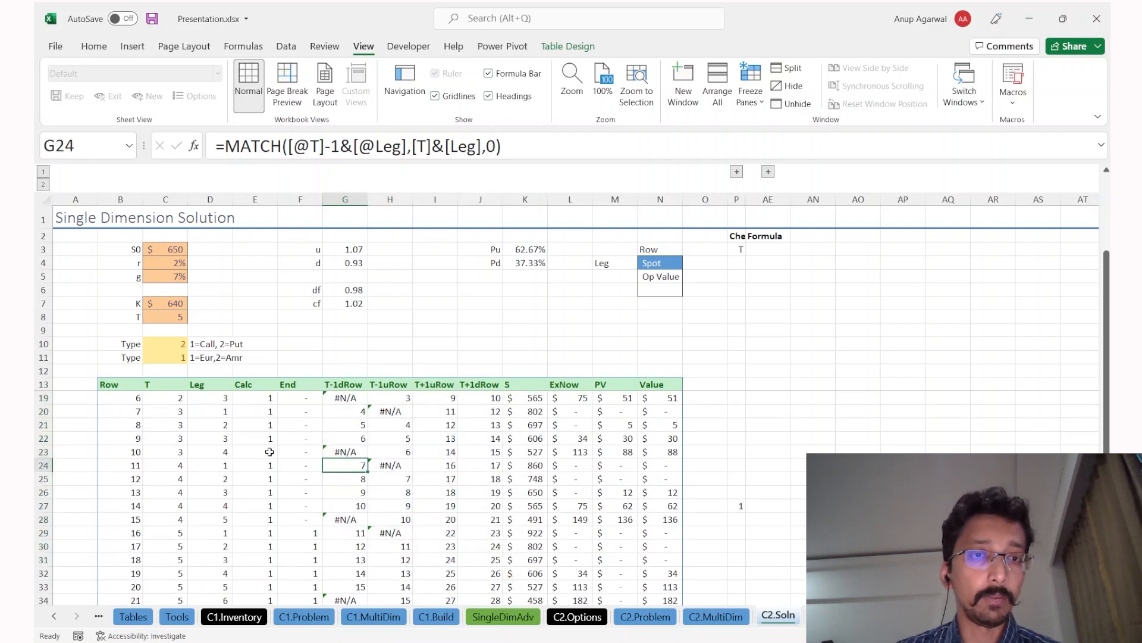
{"action": "left_click", "coordinate": [214, 426]}
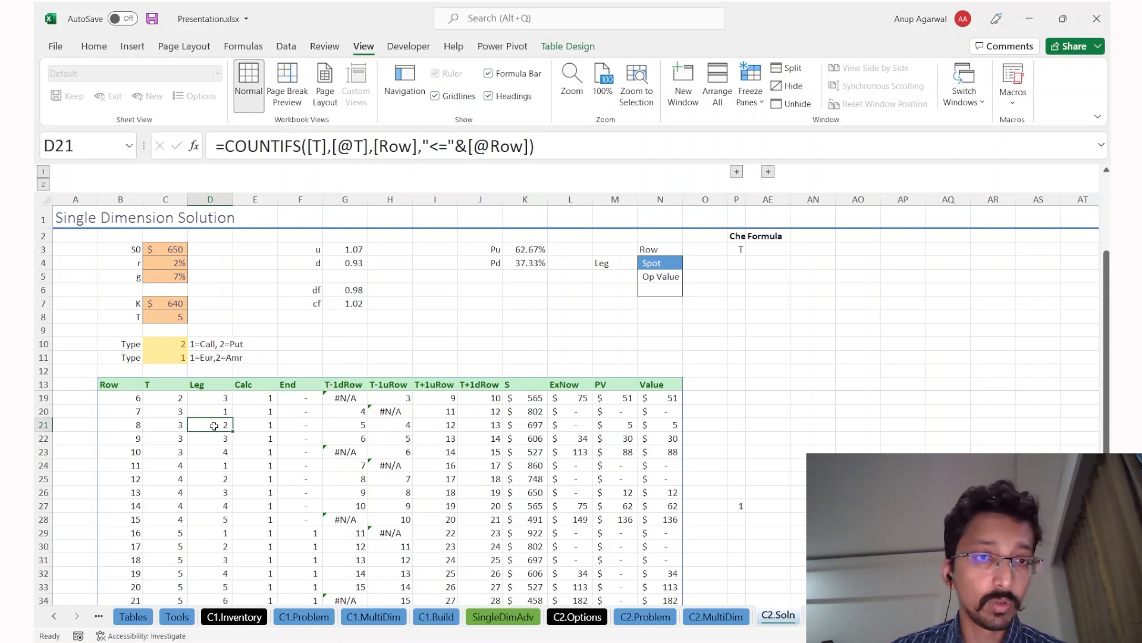
{"action": "key", "text": "ctrl+Page_Up"}
{"action": "left_click", "coordinate": [199, 422]}
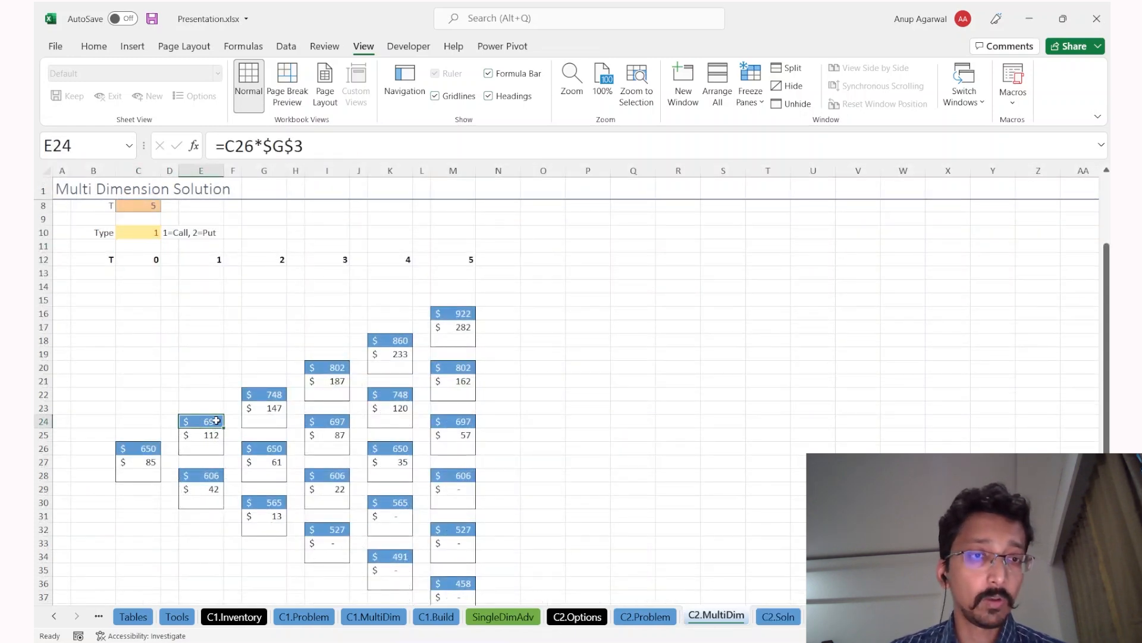
{"action": "left_click", "coordinate": [198, 475]}
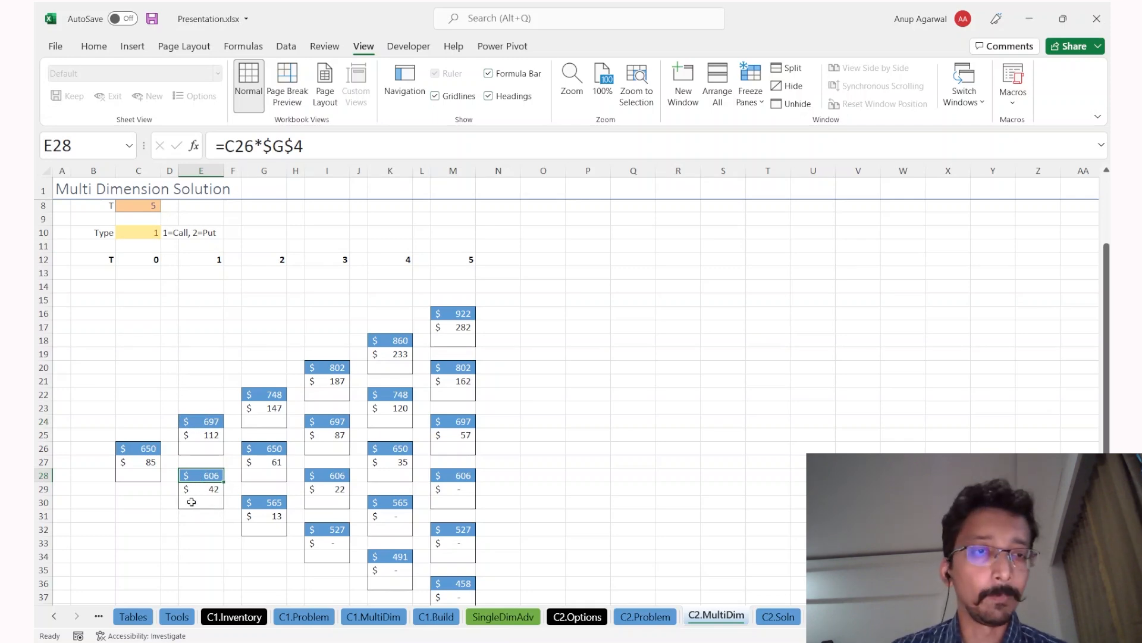
{"action": "key", "text": "ctrl+Page_Down"}
{"action": "left_click", "coordinate": [351, 423]}
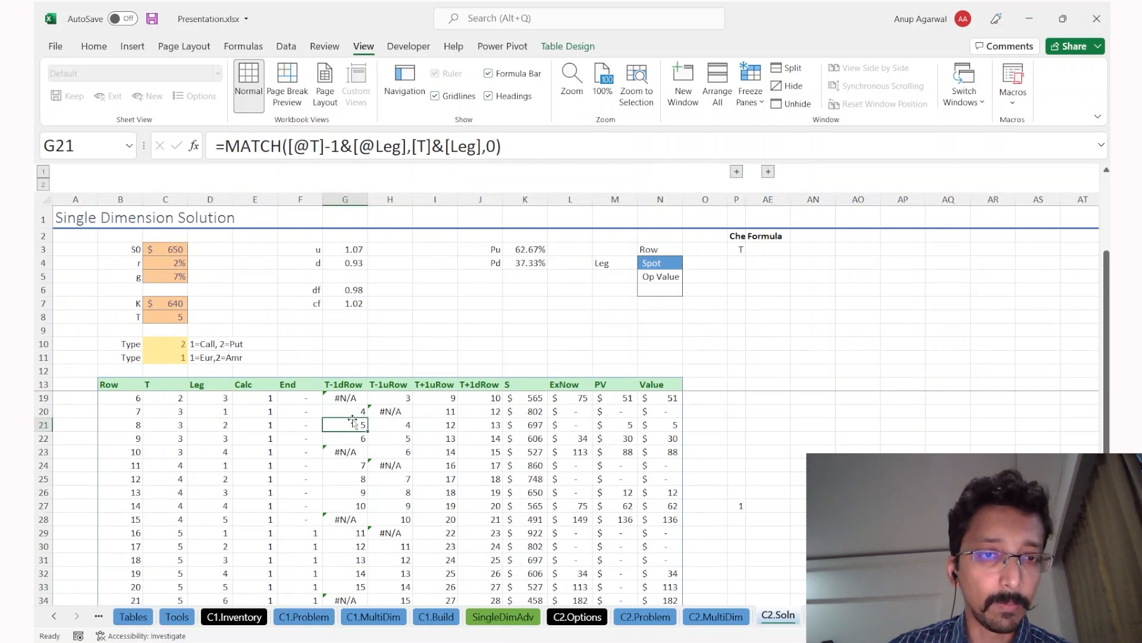
{"action": "key", "text": "ctrl+Page_Up"}
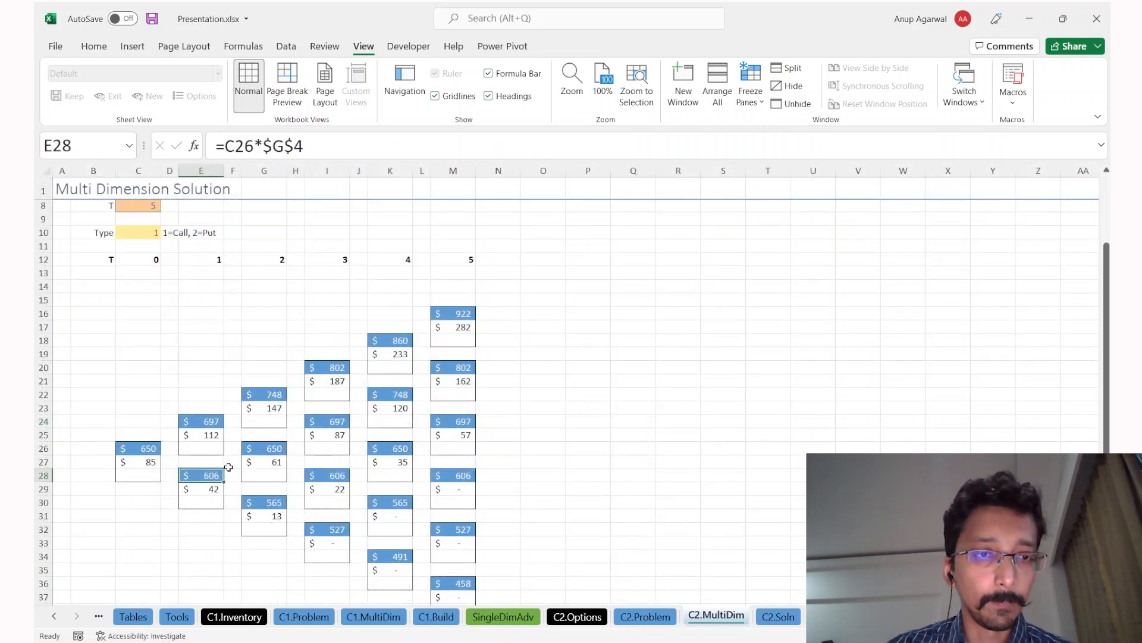
{"action": "left_click", "coordinate": [136, 443]}
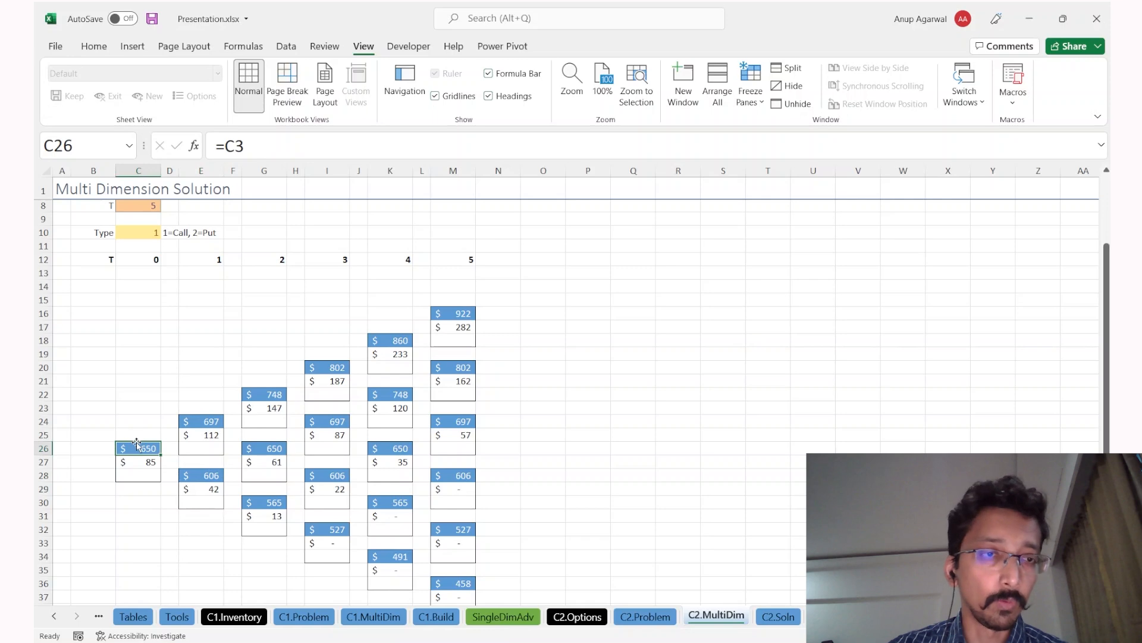
{"action": "key", "text": "ctrl+Page_Down"}
{"action": "left_click", "coordinate": [349, 390]}
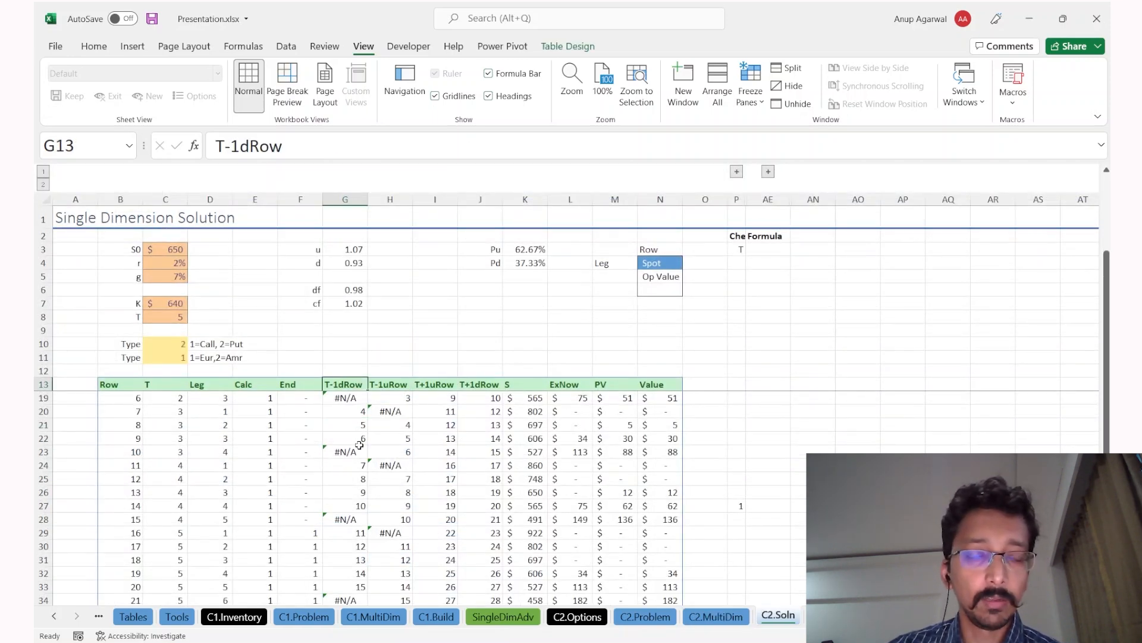
{"action": "left_click", "coordinate": [351, 416]}
{"action": "scroll", "coordinate": [125, 410], "scroll_direction": "up", "scroll_amount": 2}
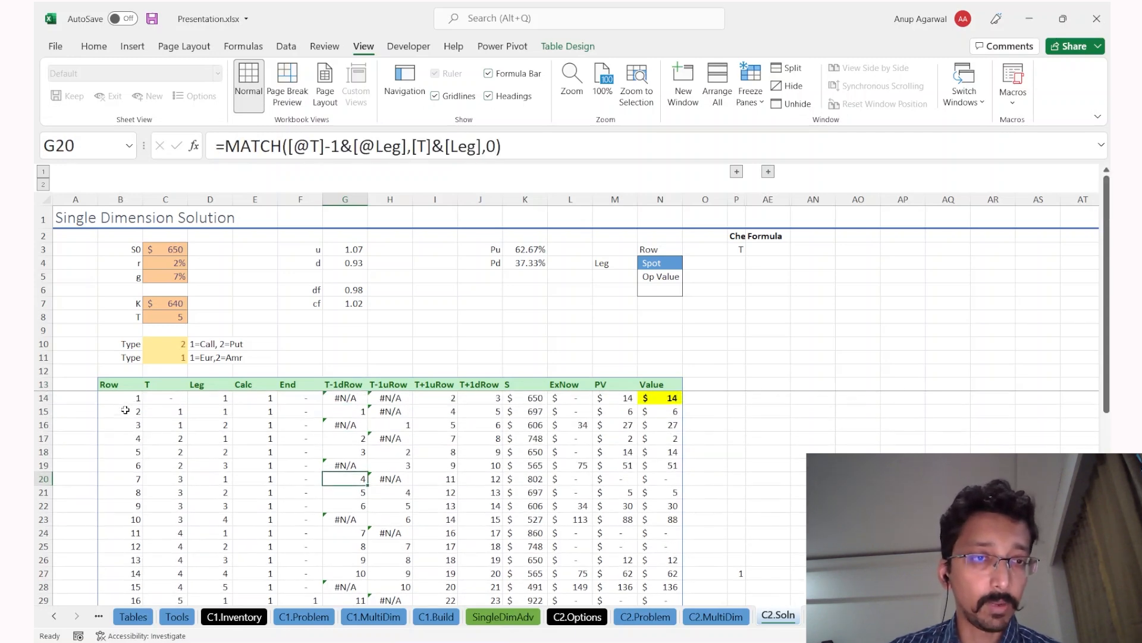
{"action": "left_click", "coordinate": [342, 411]}
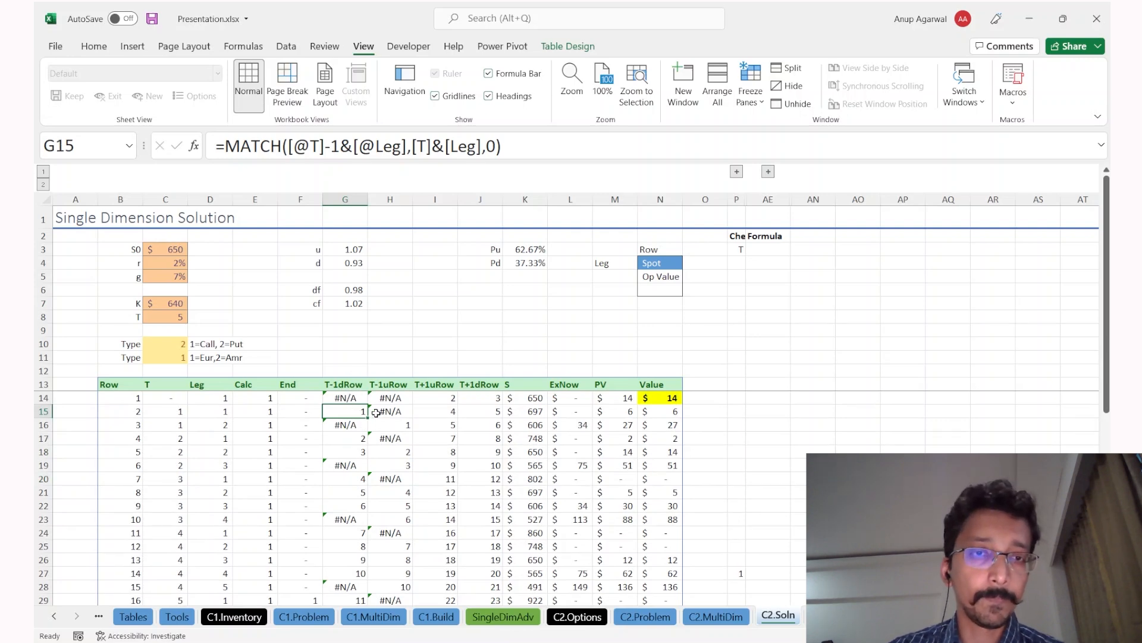
{"action": "key", "text": "ctrl+Page_Up"}
{"action": "left_click", "coordinate": [200, 421]}
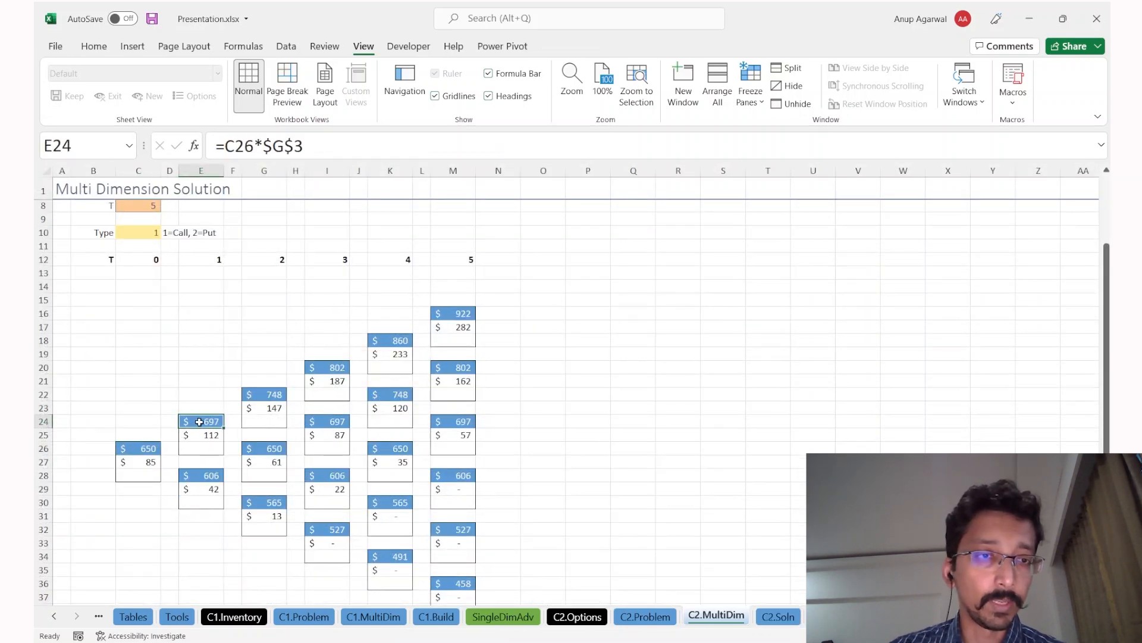
{"action": "left_click_drag", "start_coordinate": [200, 424], "coordinate": [142, 530]}
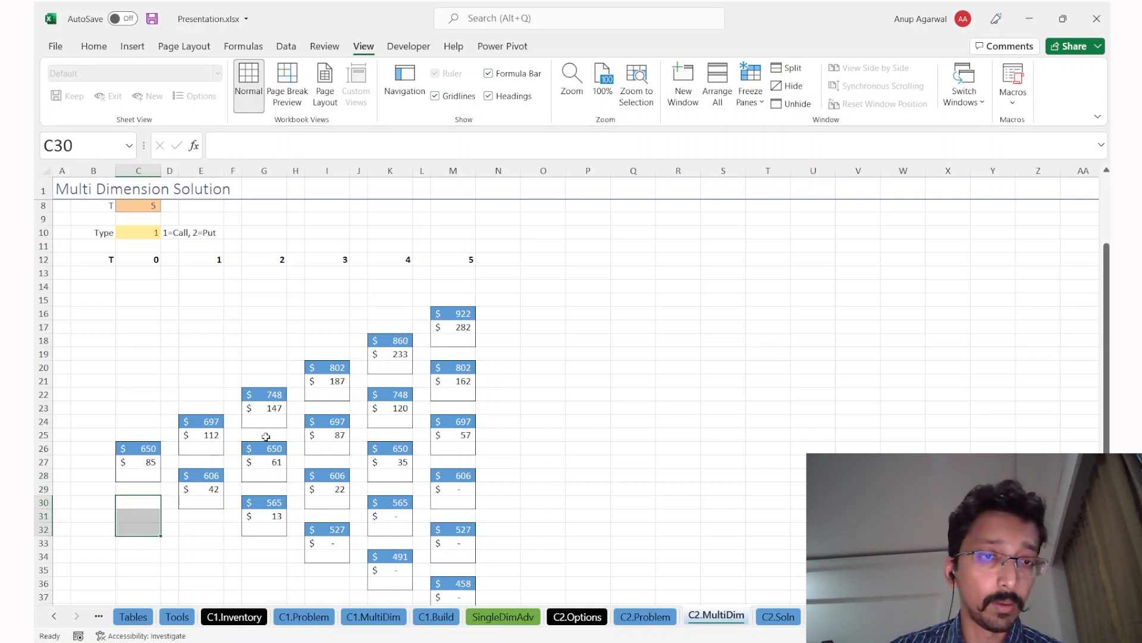
{"action": "left_click", "coordinate": [343, 418]}
{"action": "left_click_drag", "start_coordinate": [269, 393], "coordinate": [265, 476]}
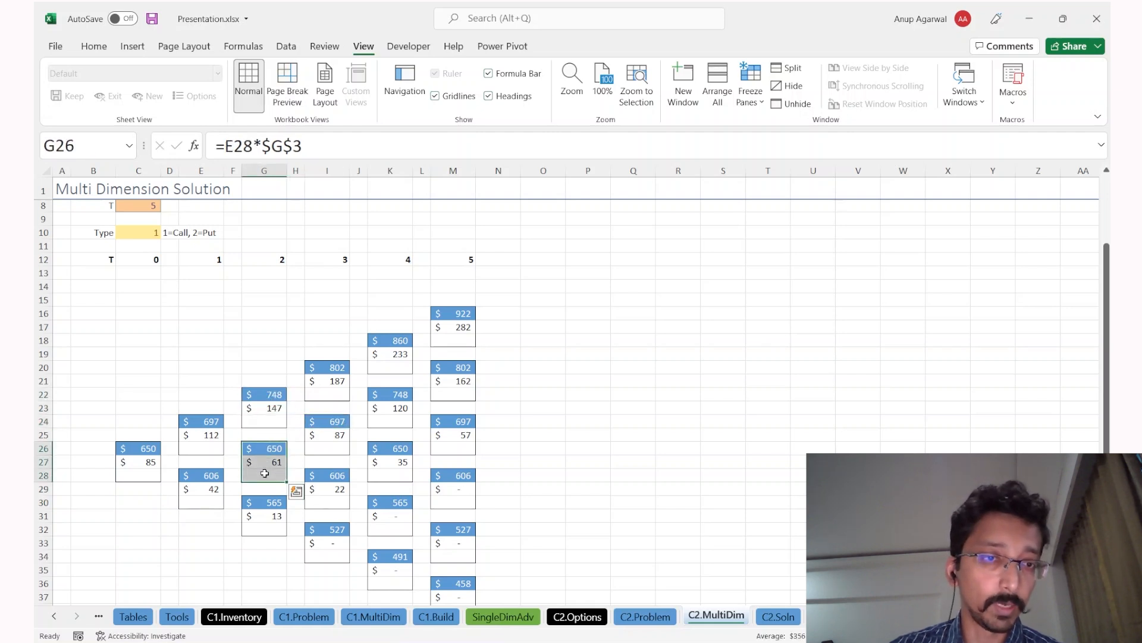
{"action": "left_click", "coordinate": [343, 421]}
{"action": "left_click_drag", "start_coordinate": [388, 394], "coordinate": [386, 470]}
{"action": "key", "text": "ctrl+Page_Down"}
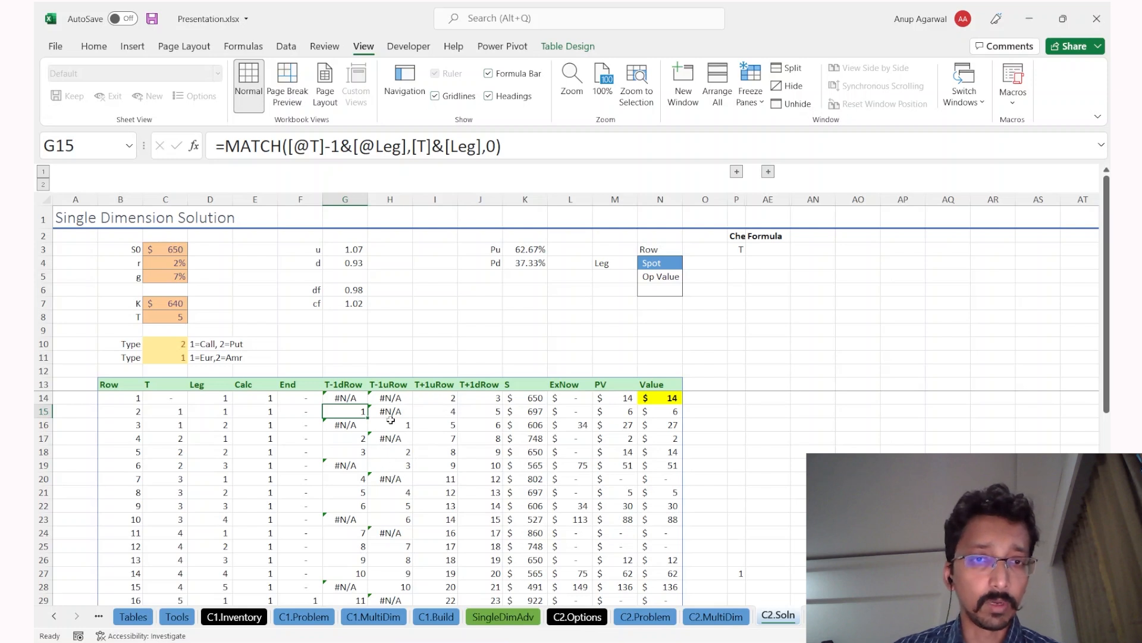
{"action": "left_click", "coordinate": [396, 385]}
{"action": "left_click", "coordinate": [476, 390]}
{"action": "left_click_drag", "start_coordinate": [476, 392], "coordinate": [344, 524]}
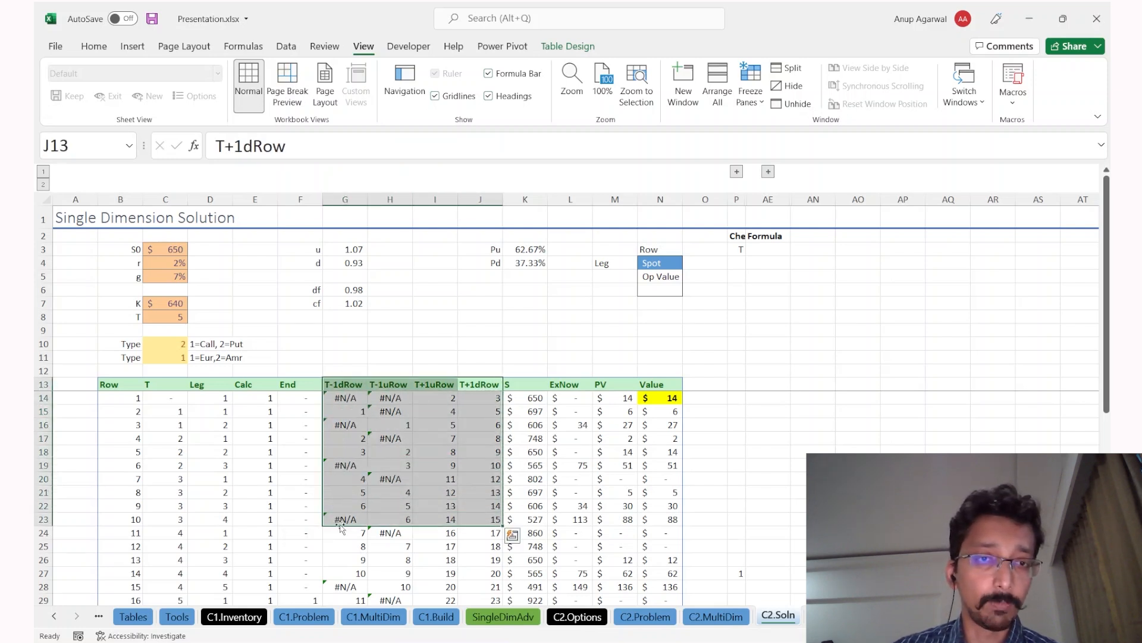
{"action": "left_click", "coordinate": [342, 379]}
{"action": "left_click", "coordinate": [383, 385]}
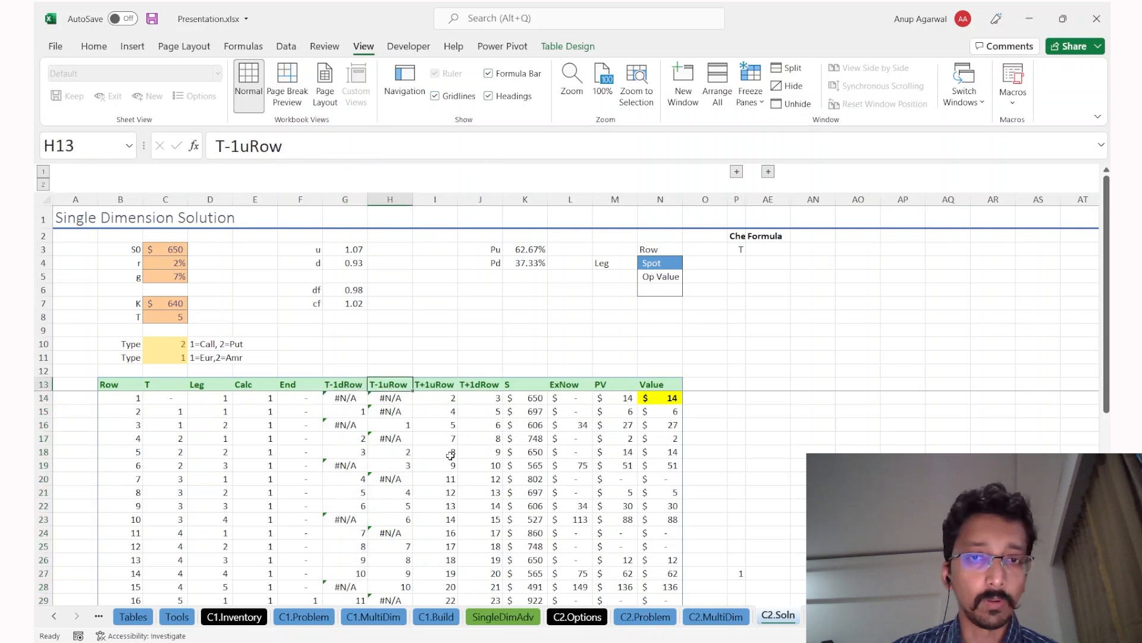
{"action": "scroll", "coordinate": [450, 455], "scroll_direction": "down", "scroll_amount": 1}
{"action": "double_click", "coordinate": [534, 478]}
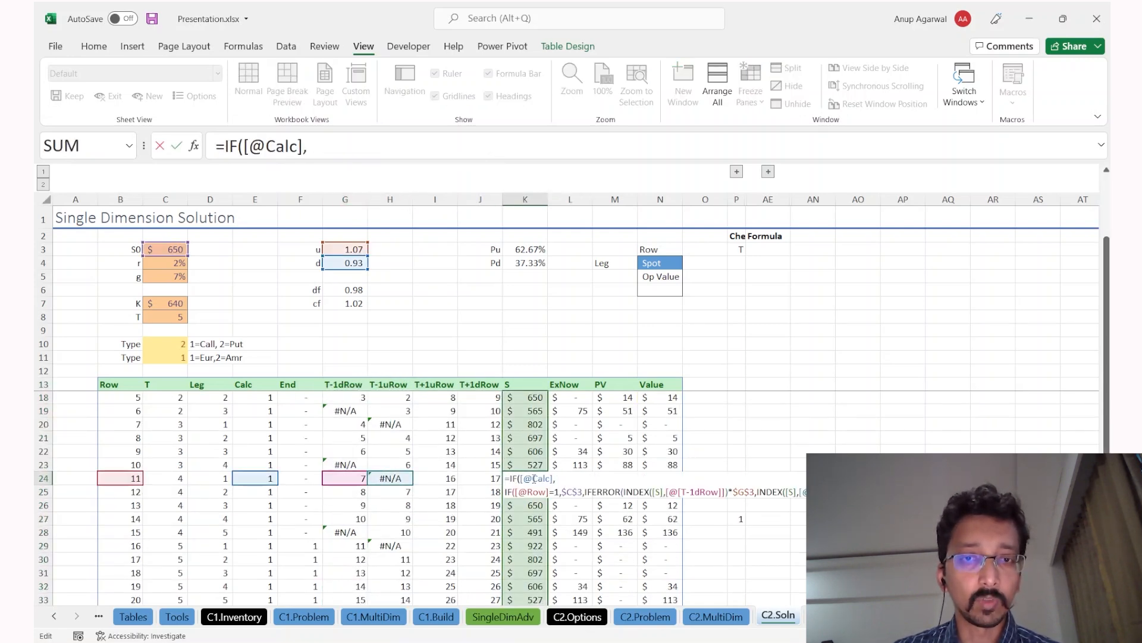
{"action": "key", "text": "Escape"}
{"action": "key", "text": "ctrl+Page_Up"}
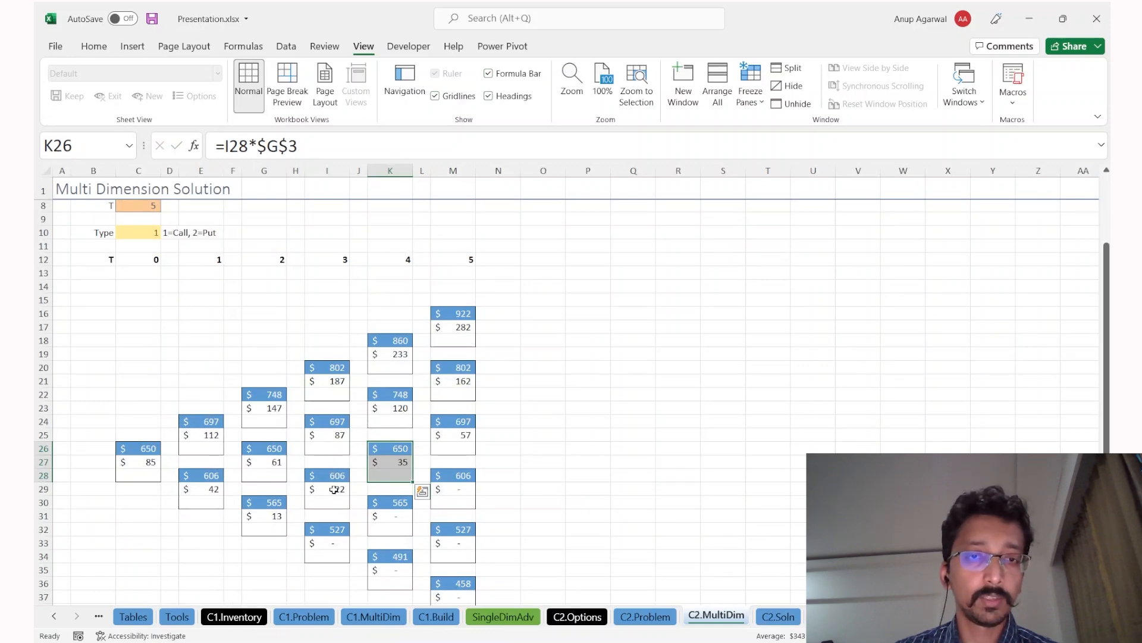
{"action": "key", "text": "ctrl+Page_Down"}
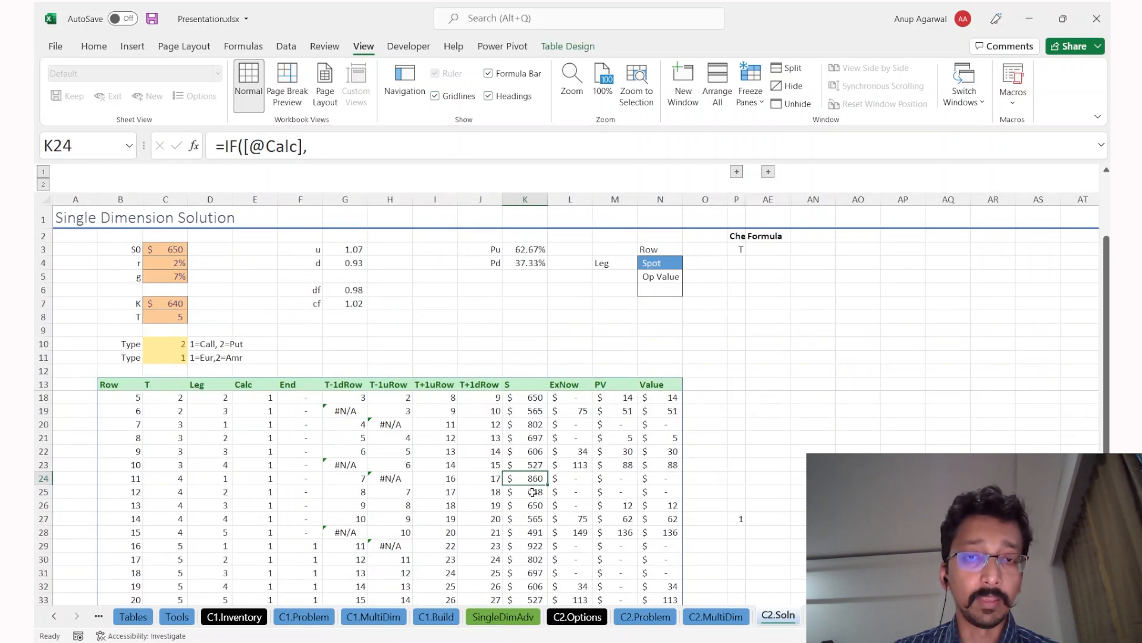
{"action": "key", "text": "F2"}
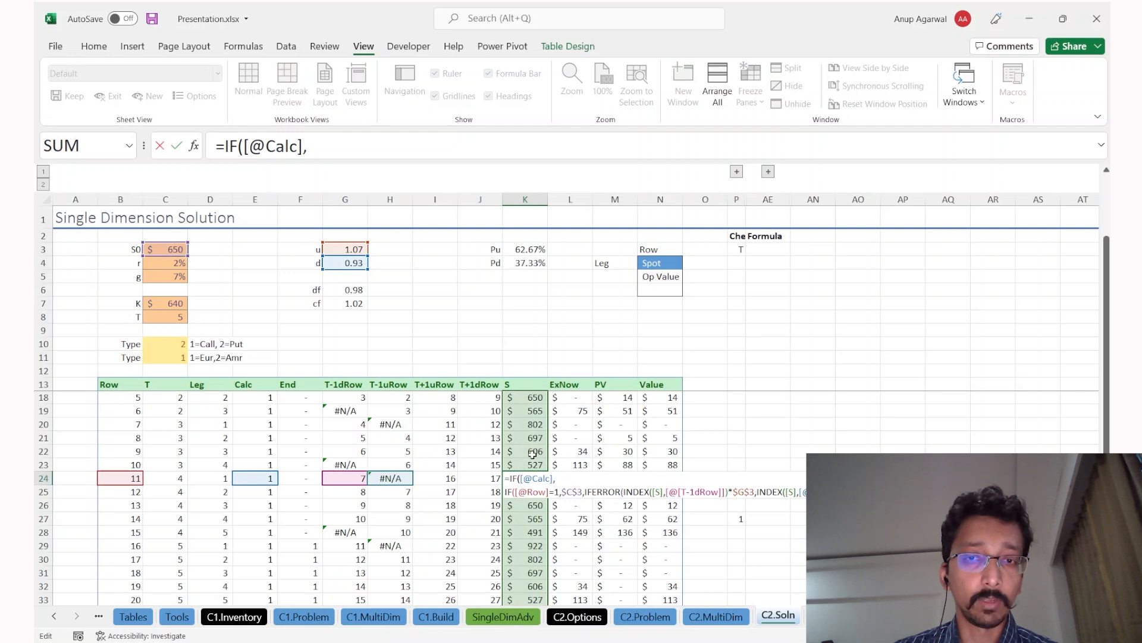
{"action": "key", "text": "Escape"}
{"action": "key", "text": "ctrl+Page_Up"}
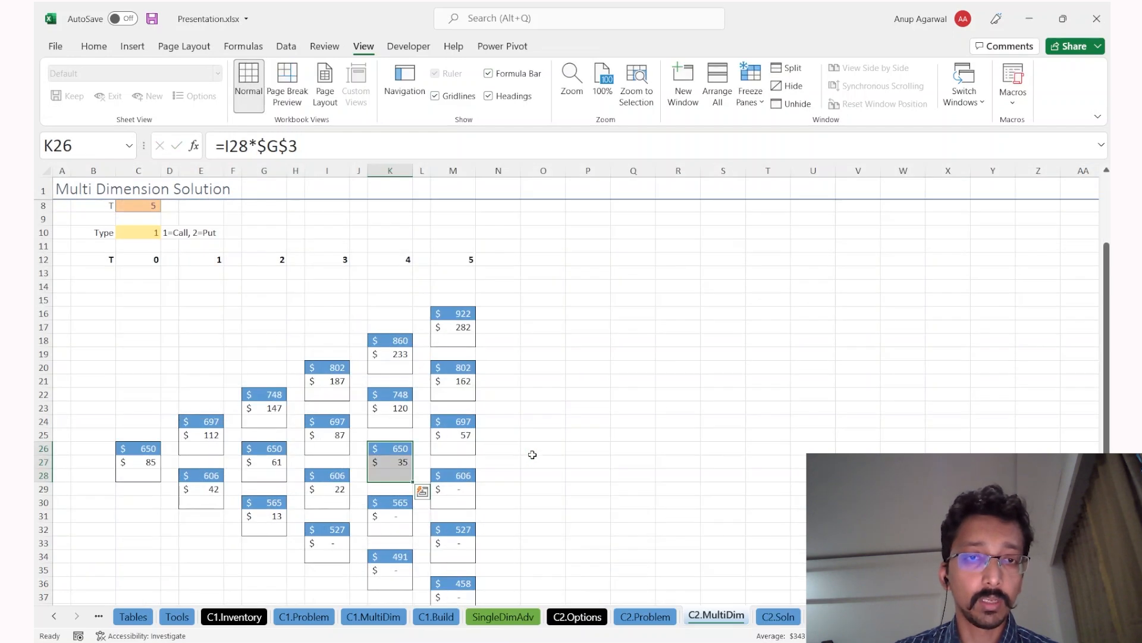
{"action": "left_click", "coordinate": [395, 345]}
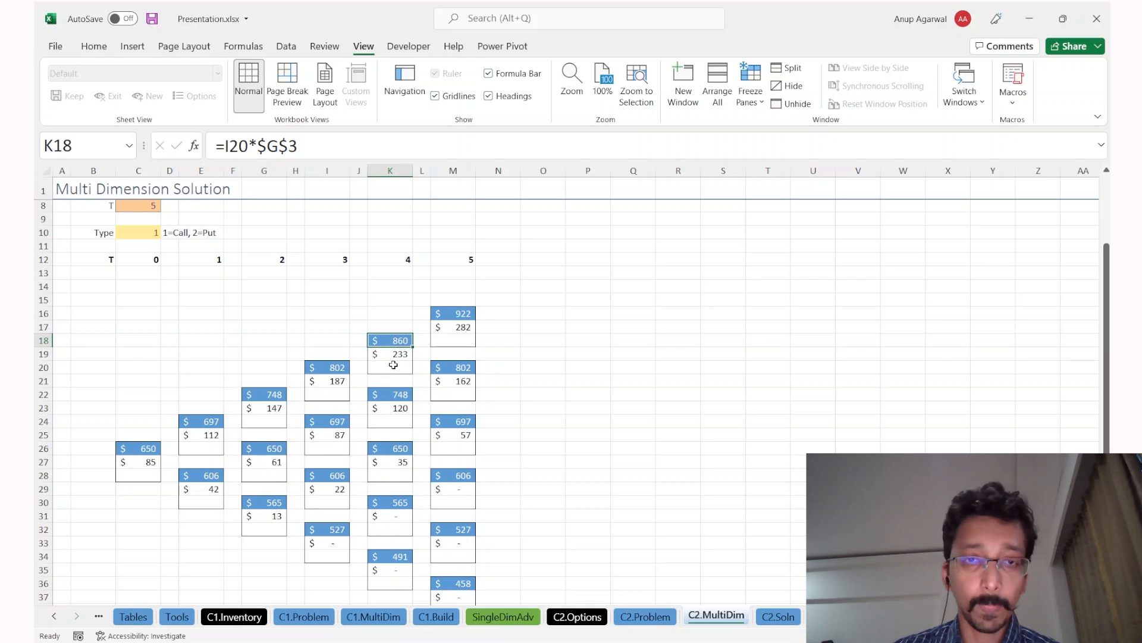
{"action": "key", "text": "shift+Down"}
{"action": "key", "text": "shift+Down"}
{"action": "key", "text": "ctrl+q"}
{"action": "key", "text": "ctrl+Page_Down"}
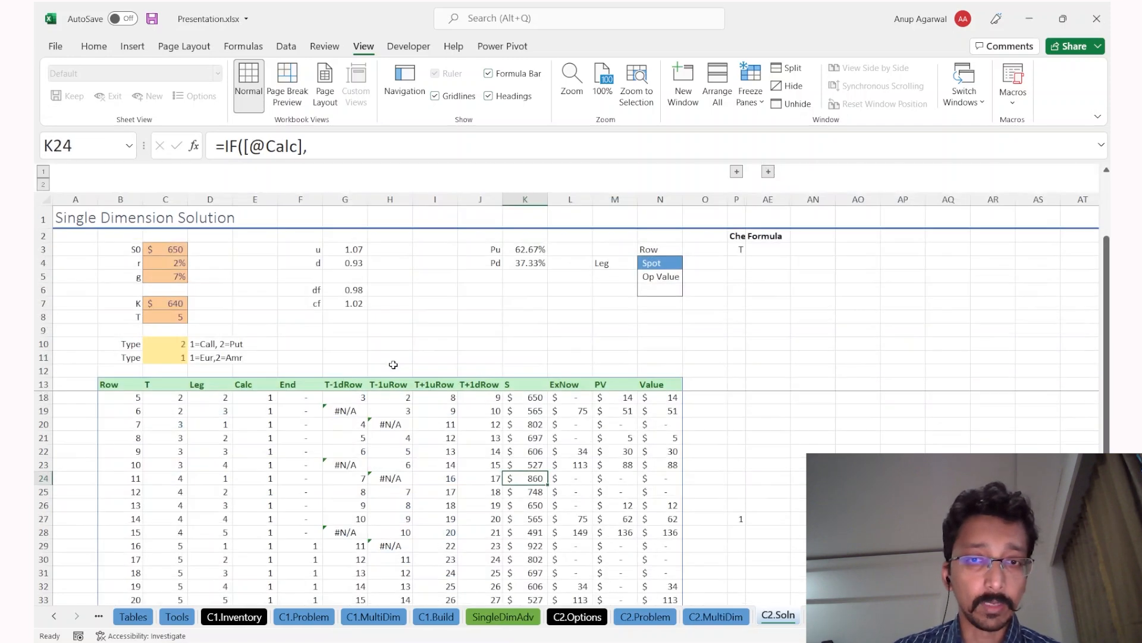
{"action": "scroll", "coordinate": [479, 472], "scroll_direction": "down", "scroll_amount": 2}
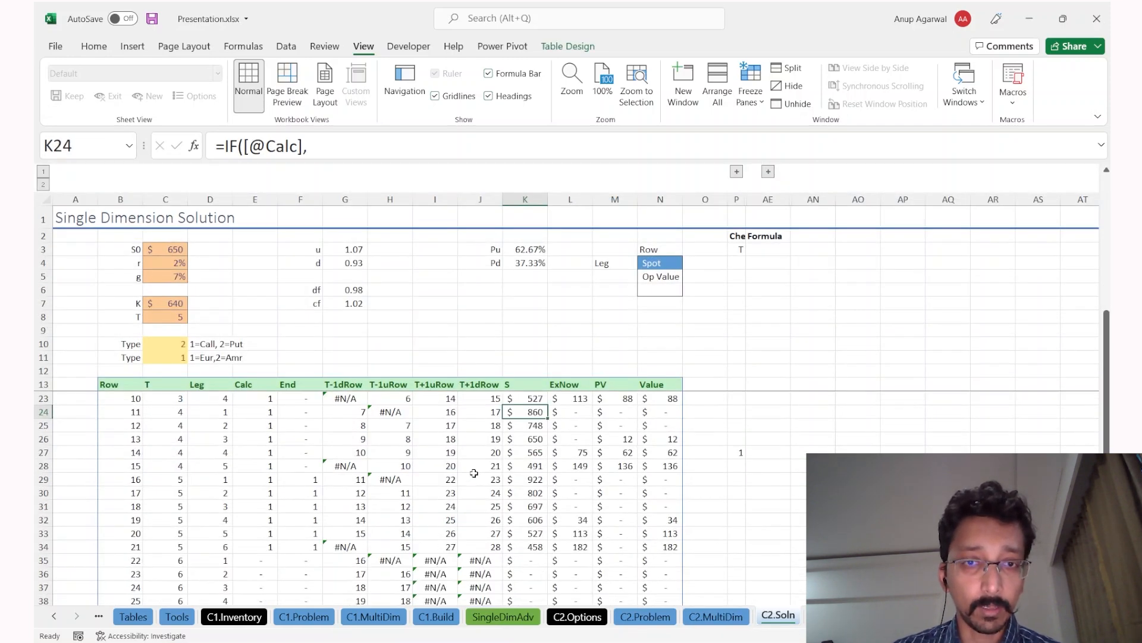
{"action": "key", "text": "Left"}
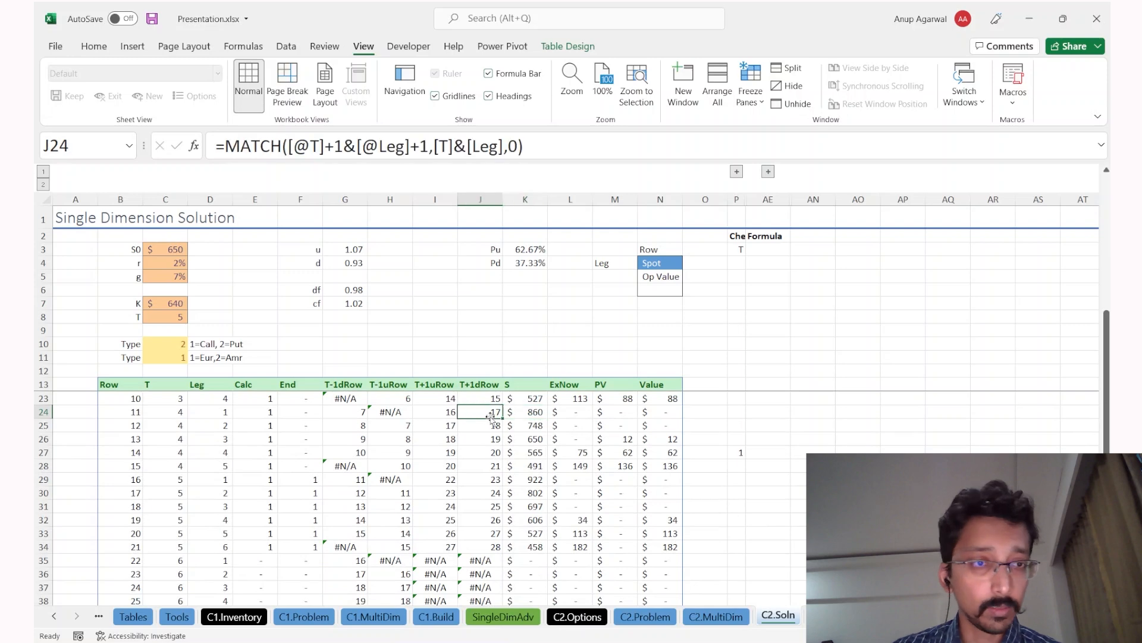
{"action": "left_click", "coordinate": [179, 415]}
{"action": "left_click_drag", "start_coordinate": [222, 415], "coordinate": [253, 416]}
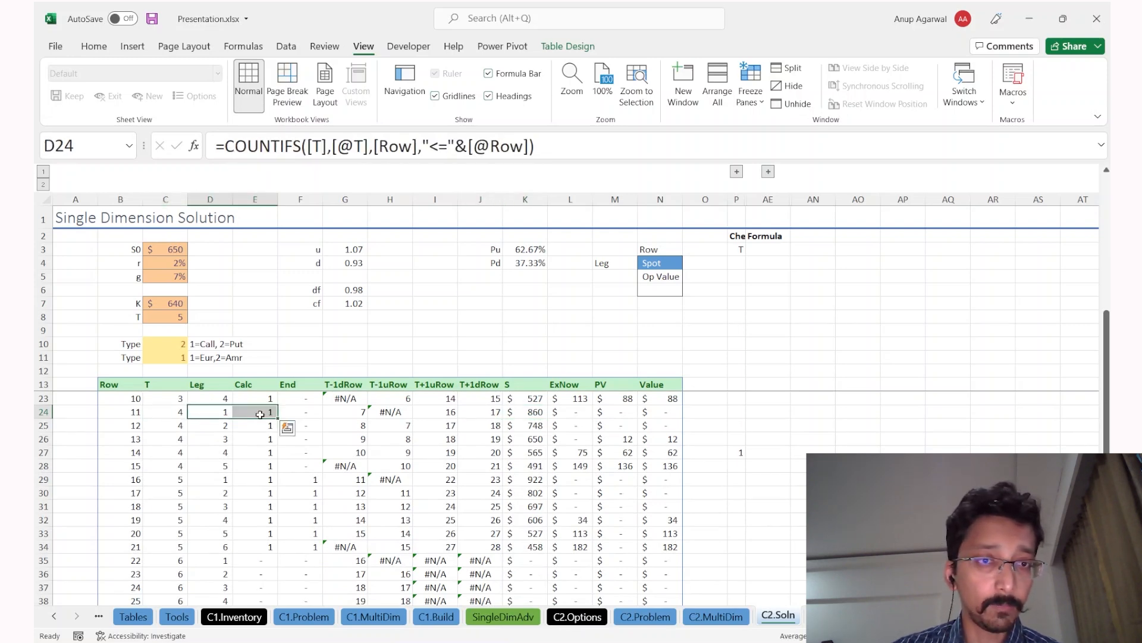
{"action": "key", "text": "ctrl+Page_Up"}
{"action": "left_click", "coordinate": [404, 263]}
{"action": "left_click_drag", "start_coordinate": [400, 340], "coordinate": [402, 349]}
{"action": "left_click", "coordinate": [401, 346]}
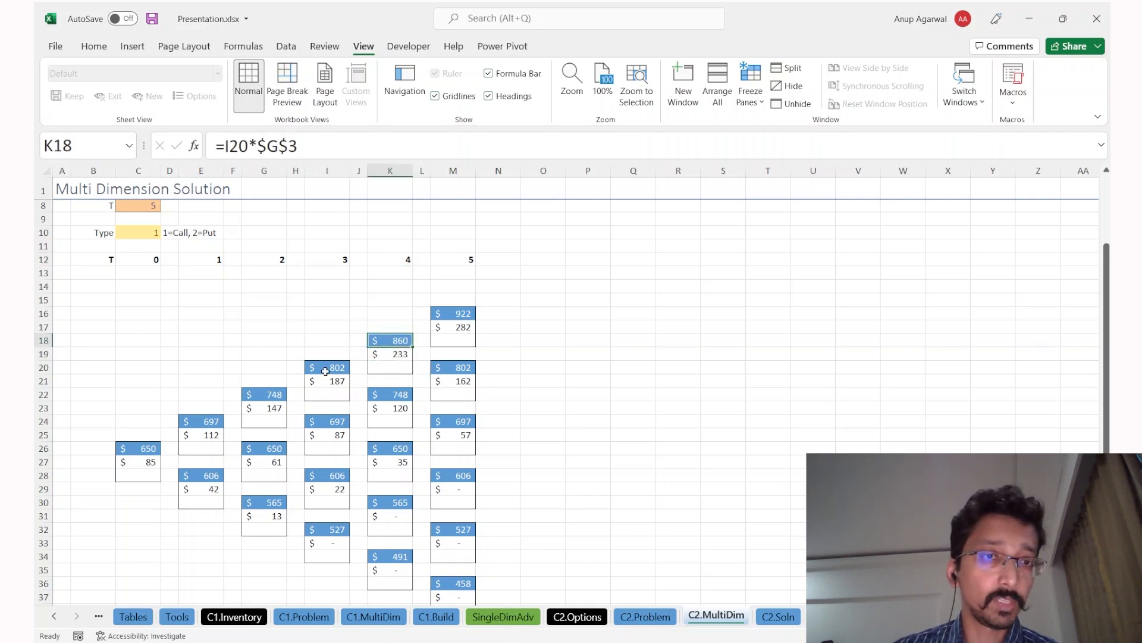
{"action": "key", "text": "ctrl+Page_Down"}
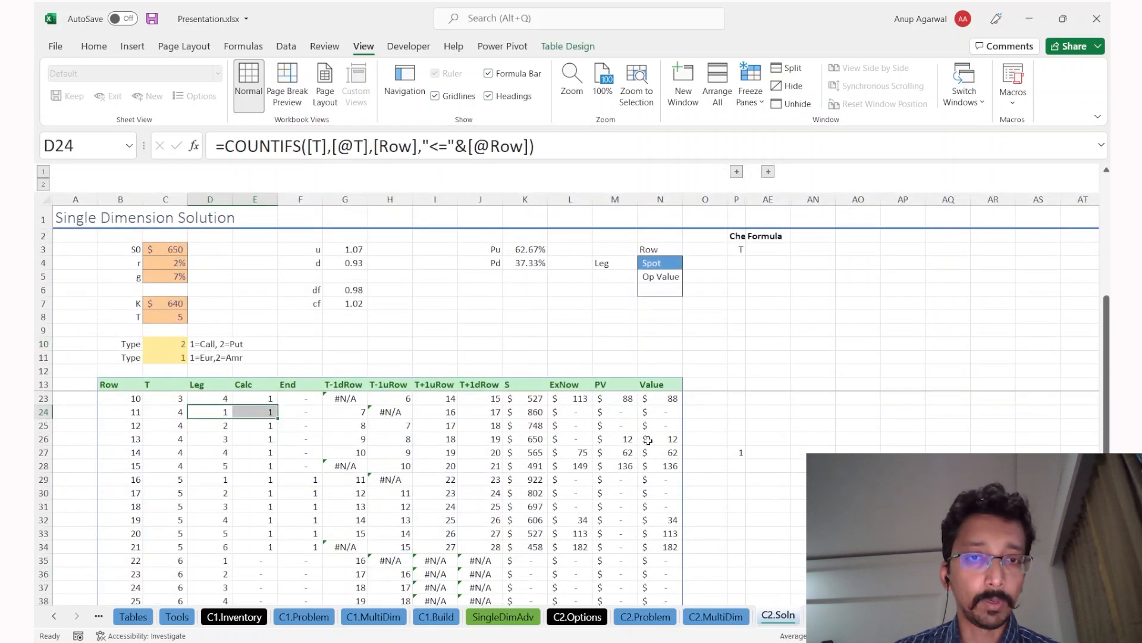
{"action": "left_click", "coordinate": [449, 441]}
{"action": "left_click", "coordinate": [517, 428]}
{"action": "left_click", "coordinate": [520, 411]}
{"action": "key", "text": "F2"}
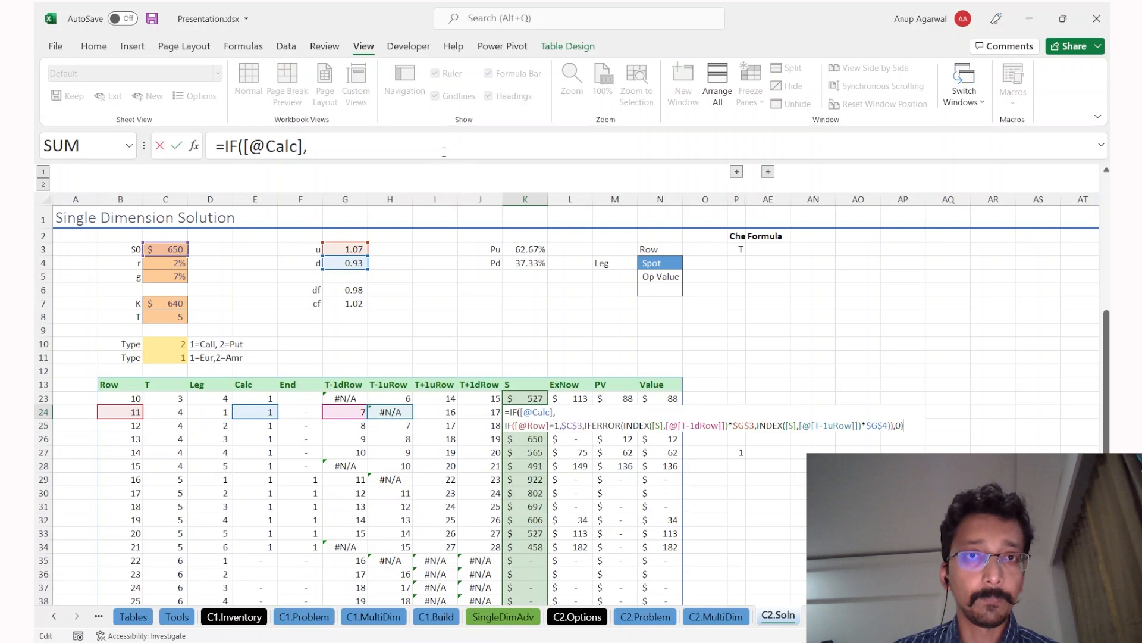
{"action": "key", "text": "Escape"}
{"action": "key", "text": "ctrl+shift+u"}
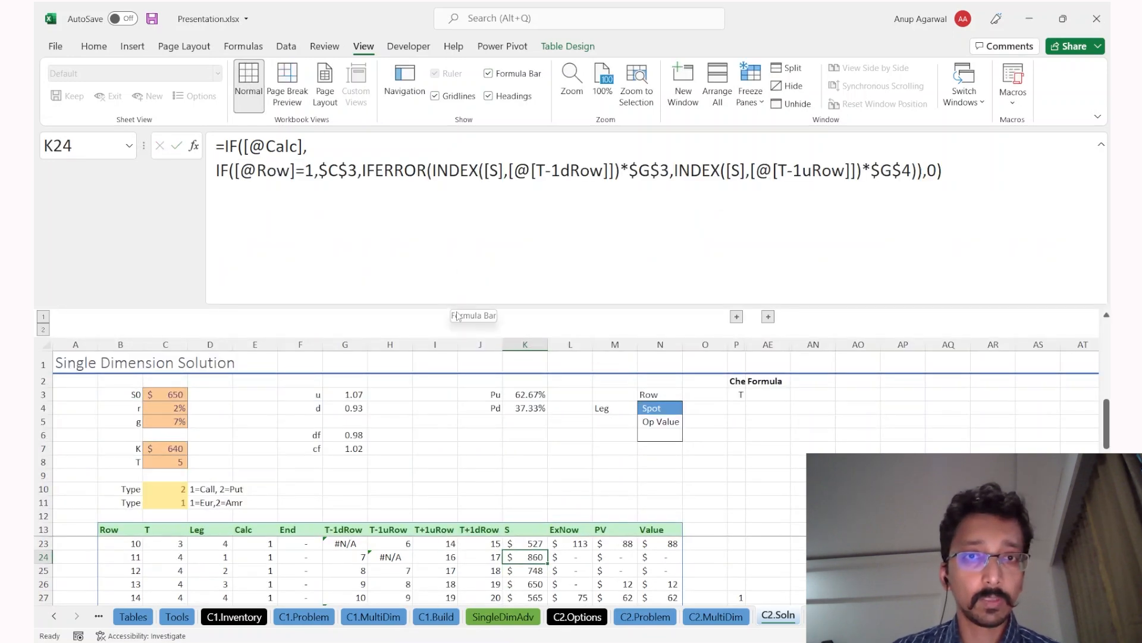
{"action": "left_click_drag", "start_coordinate": [461, 307], "coordinate": [461, 186]}
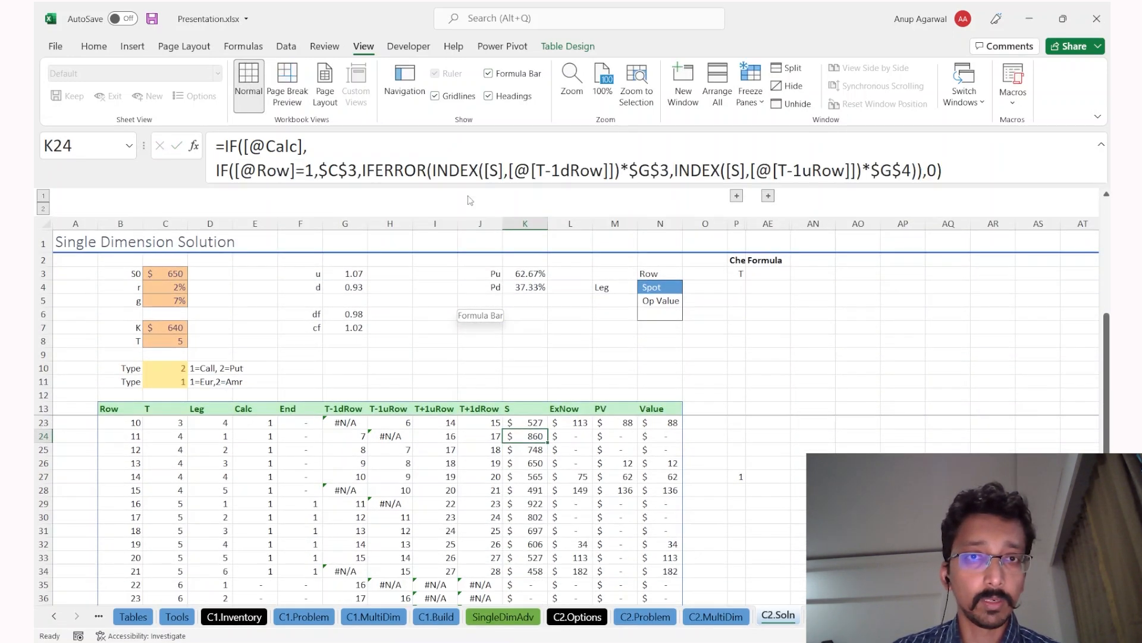
{"action": "left_click", "coordinate": [469, 170]}
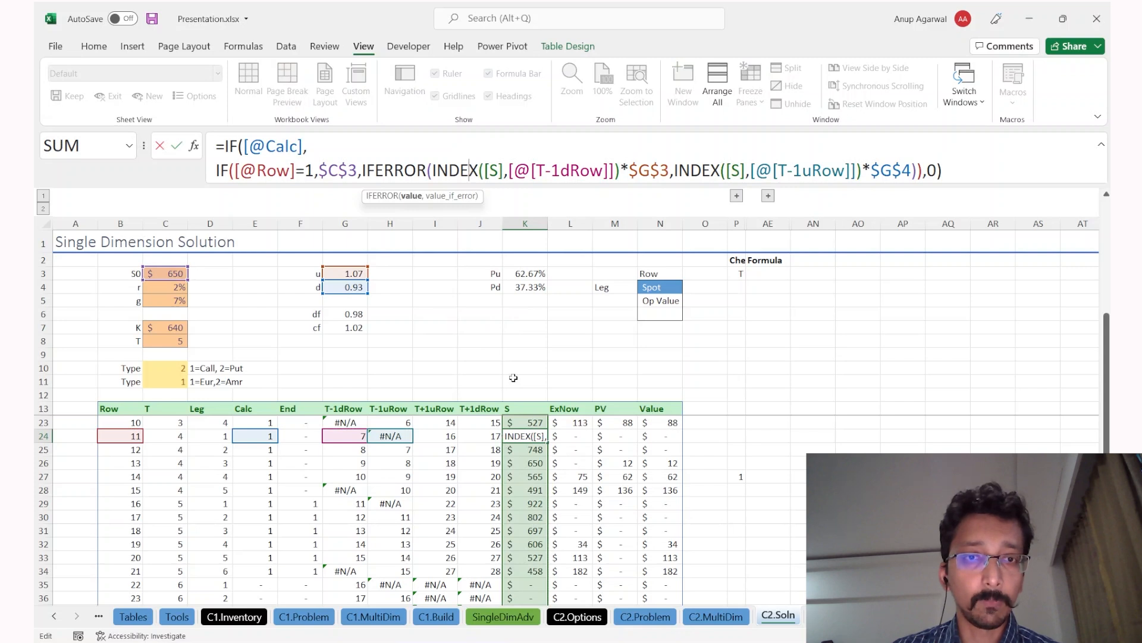
{"action": "scroll", "coordinate": [517, 379], "scroll_direction": "up", "scroll_amount": 2}
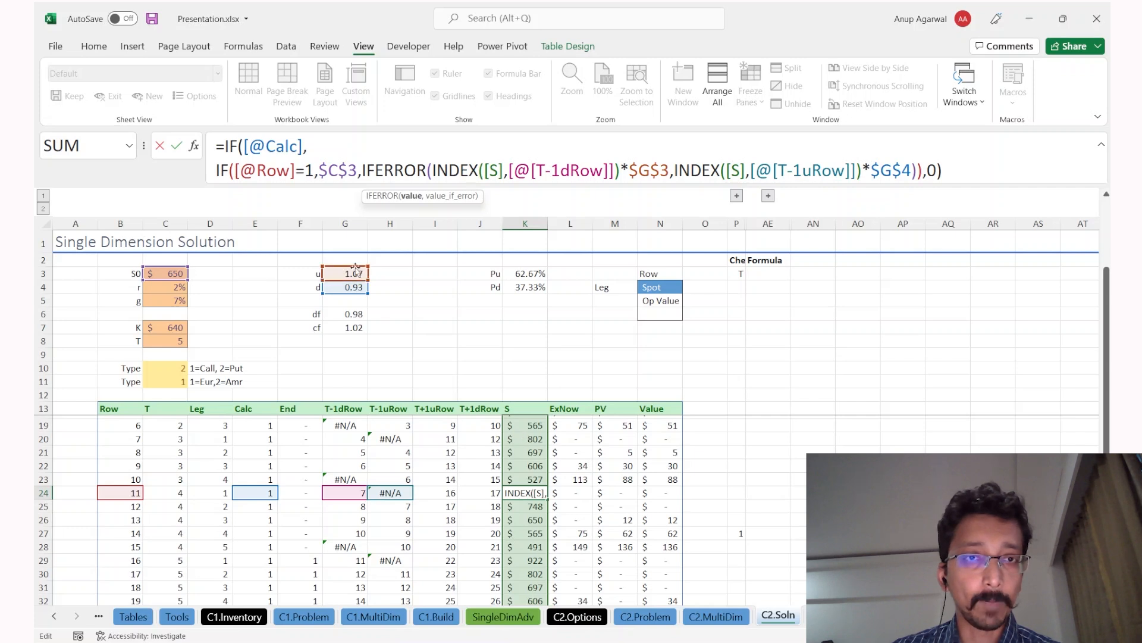
{"action": "key", "text": "ctrl+Return"}
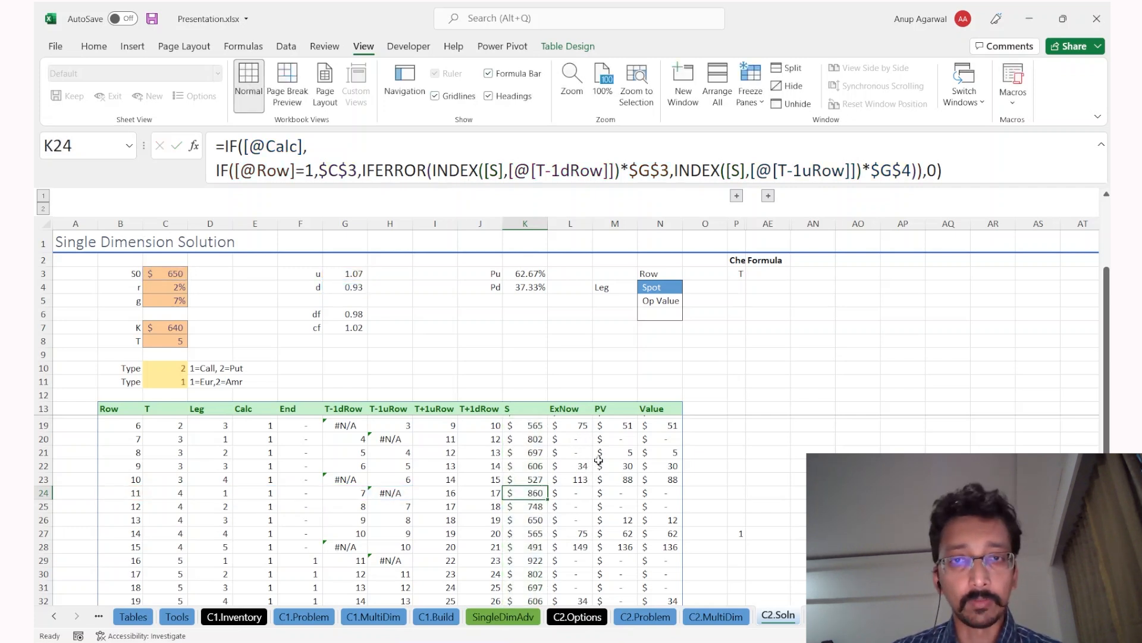
{"action": "scroll", "coordinate": [598, 460], "scroll_direction": "down", "scroll_amount": 1}
Step: Test American exercise (2) in C11, then reset it to 1 (European) and move to C10
{"action": "left_click_drag", "start_coordinate": [577, 444], "coordinate": [576, 525]}
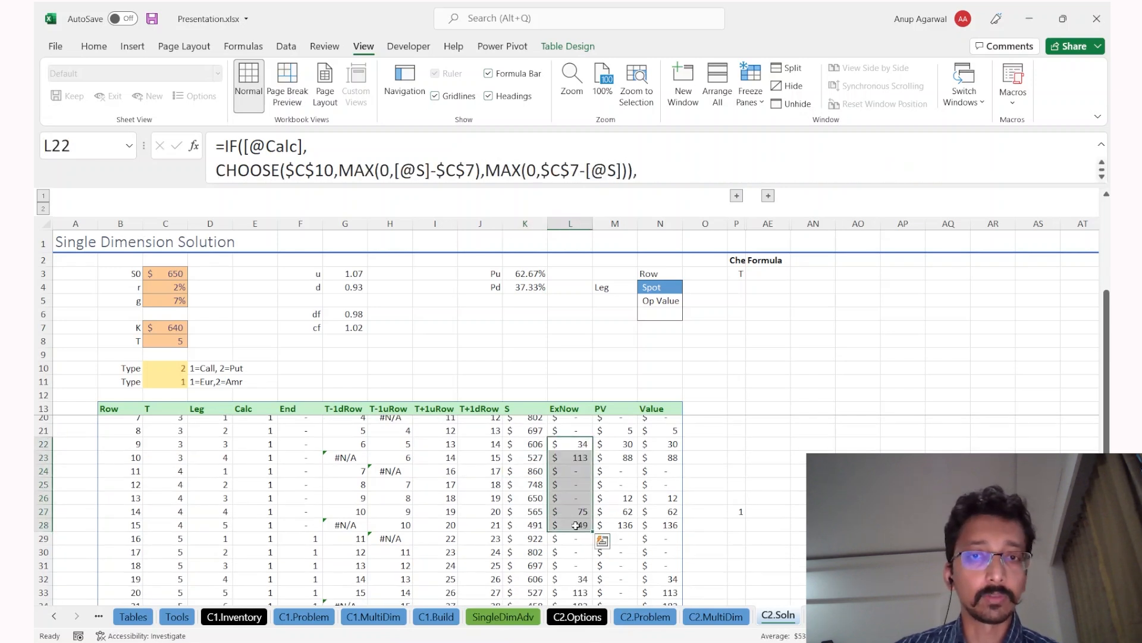
{"action": "left_click", "coordinate": [160, 381]}
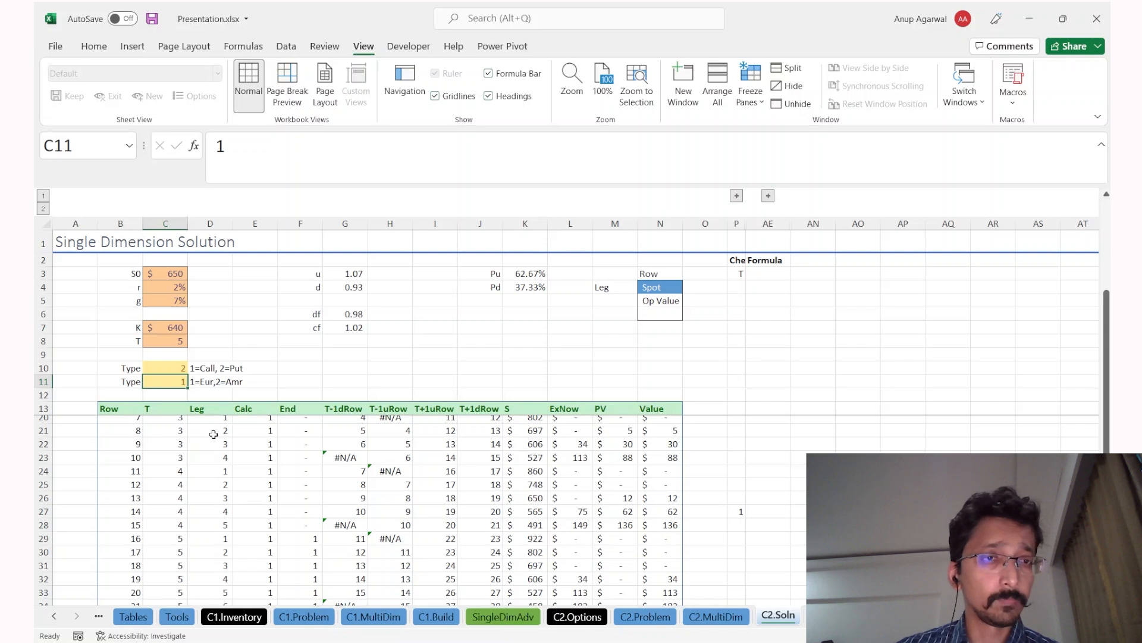
{"action": "type", "text": "2"}
{"action": "key", "text": "Tab"}
{"action": "key", "text": "shift+Tab"}
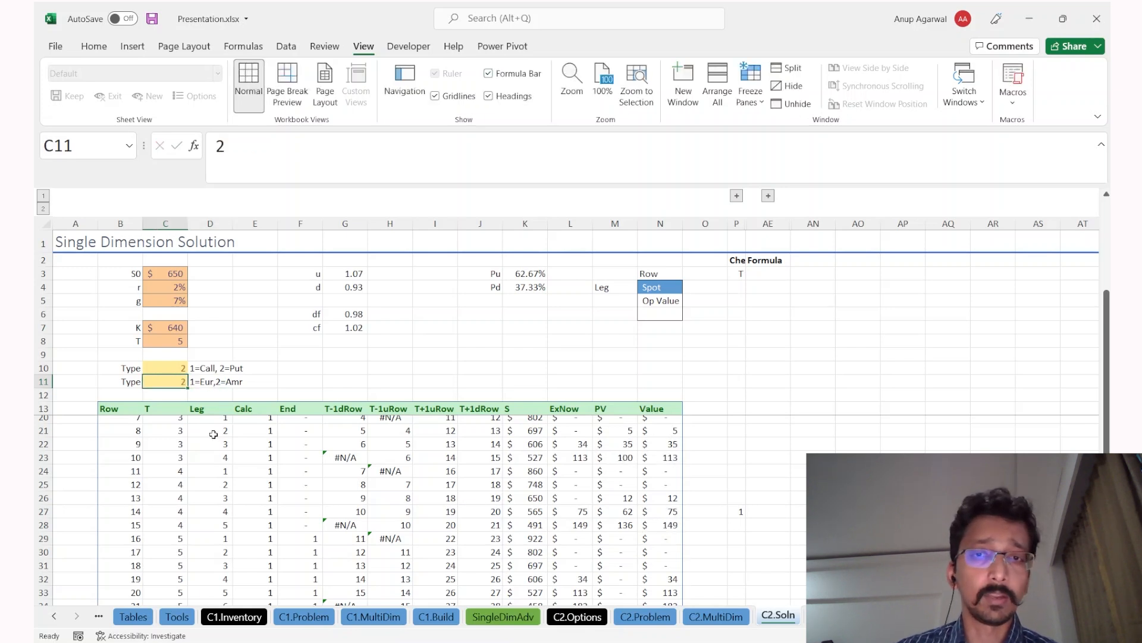
{"action": "type", "text": "1"}
{"action": "key", "text": "Tab"}
{"action": "key", "text": "shift+Tab"}
{"action": "key", "text": "Up"}
Step: Enter 1 in C10 to make the option a call
{"action": "type", "text": "1"}
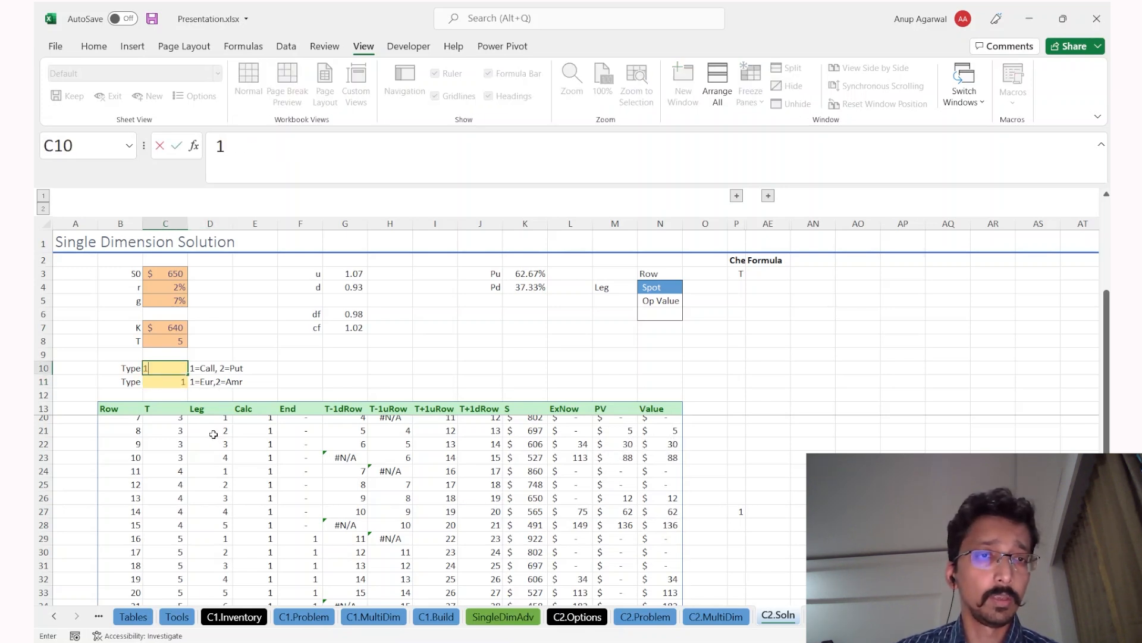
{"action": "key", "text": "Return"}
{"action": "key", "text": "Down"}
{"action": "key", "text": "Down"}
{"action": "key", "text": "Down"}
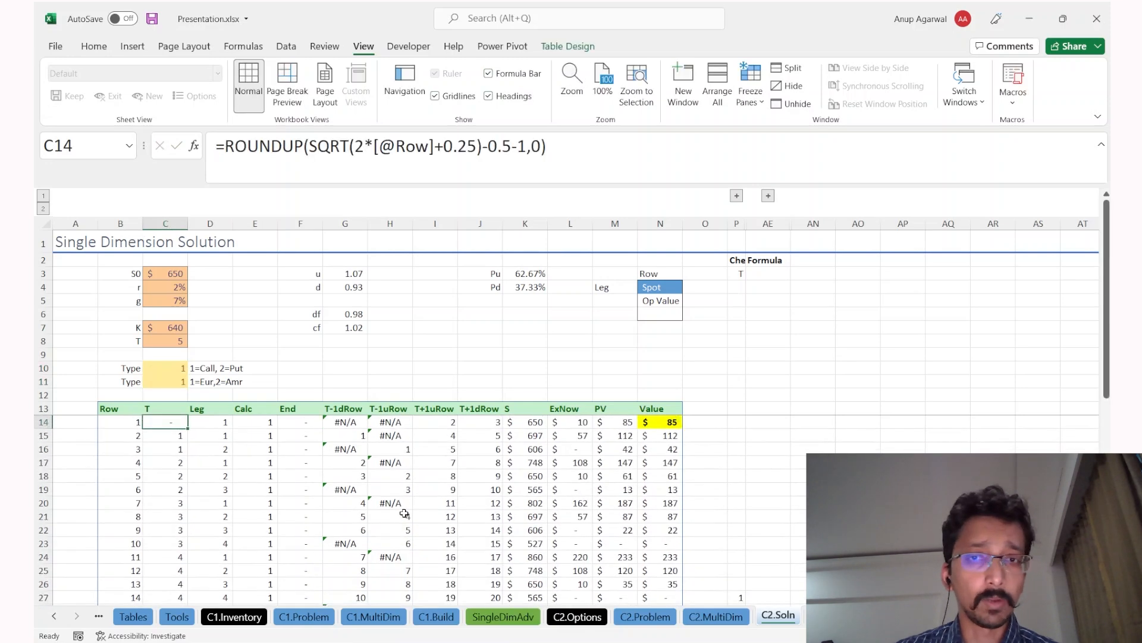
Step: Compare the C2.MultiDim tree's final-step nodes with the table and review N14's Value formula
{"action": "key", "text": "ctrl+Page_Up"}
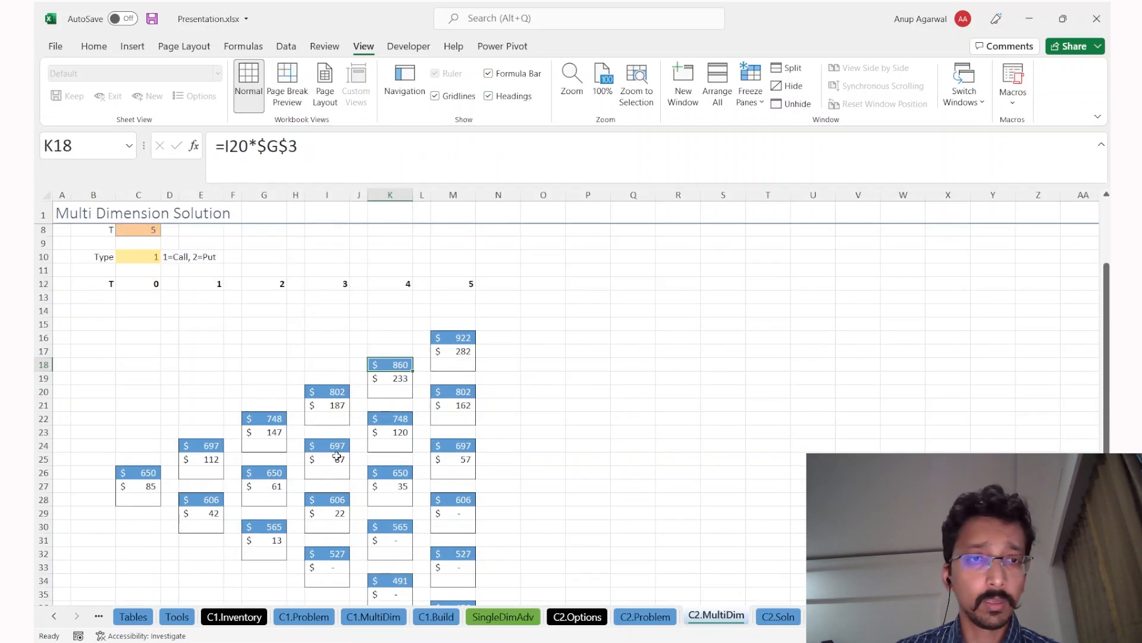
{"action": "left_click_drag", "start_coordinate": [441, 333], "coordinate": [436, 507]}
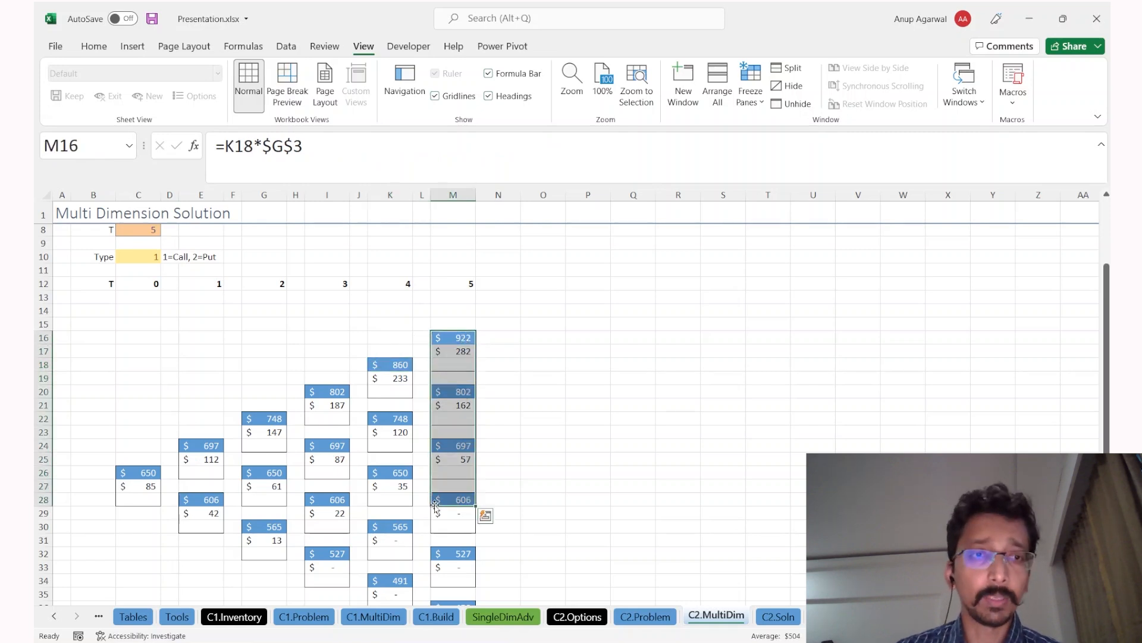
{"action": "key", "text": "ctrl+Page_Down"}
{"action": "left_click_drag", "start_coordinate": [452, 439], "coordinate": [607, 531]}
{"action": "left_click", "coordinate": [660, 421]}
{"action": "key", "text": "F2"}
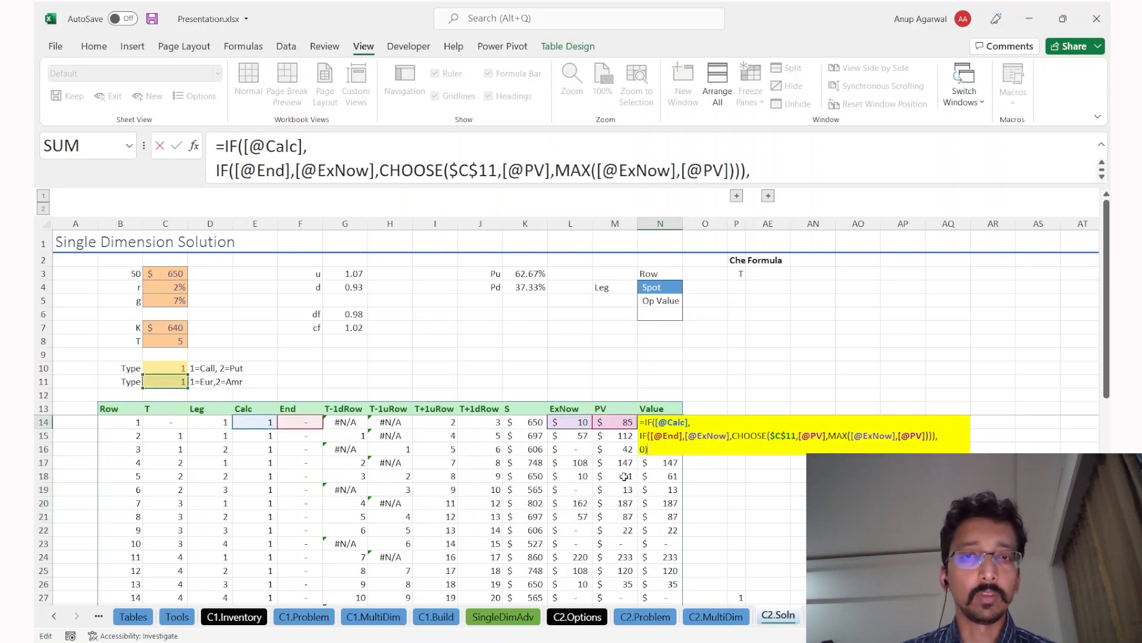
{"action": "key", "text": "Escape"}
Step: Expand the column outline to show the Check grid beside the table
{"action": "key", "text": "ctrl+Page_Up"}
{"action": "key", "text": "ctrl+Page_Down"}
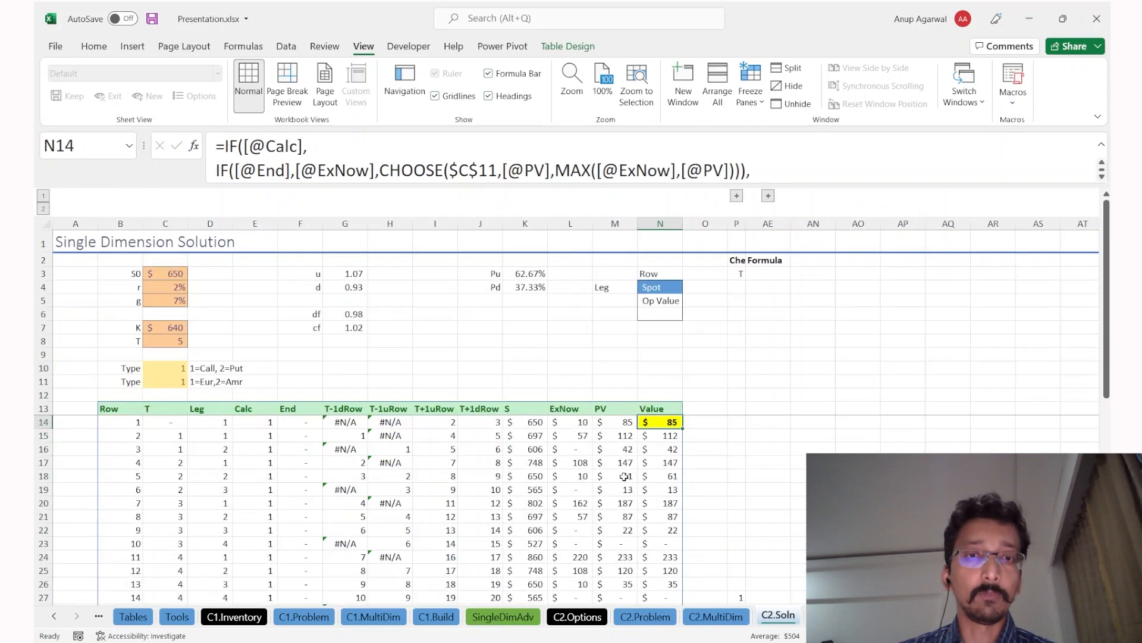
{"action": "left_click", "coordinate": [737, 196]}
{"action": "scroll", "coordinate": [708, 419], "scroll_direction": "down", "scroll_amount": 3}
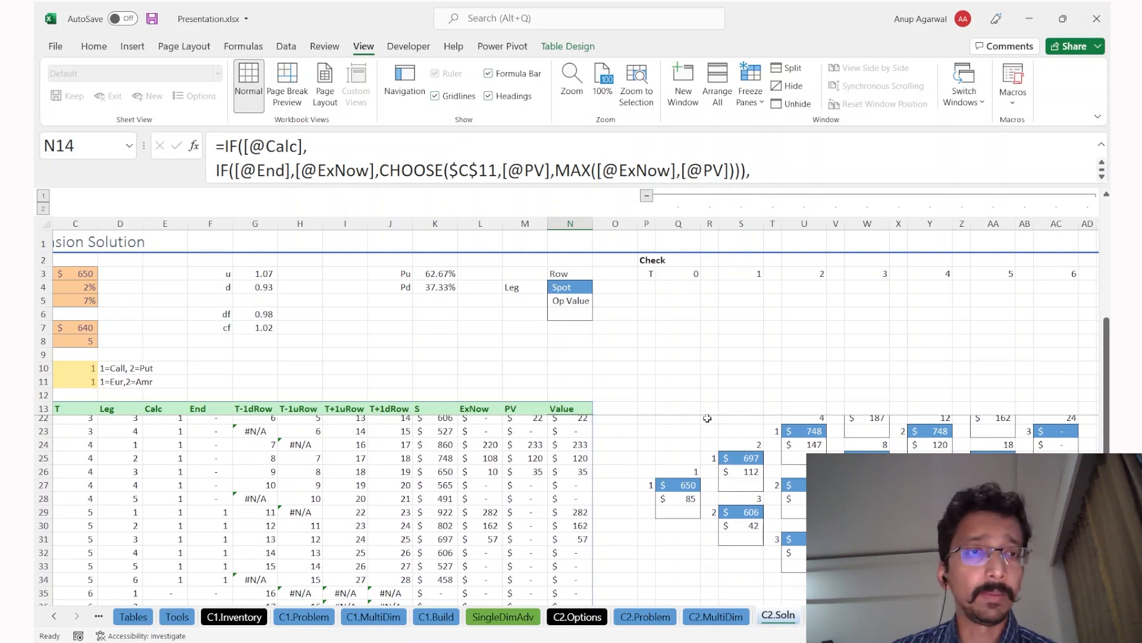
{"action": "scroll", "coordinate": [709, 460], "scroll_direction": "up", "scroll_amount": 1}
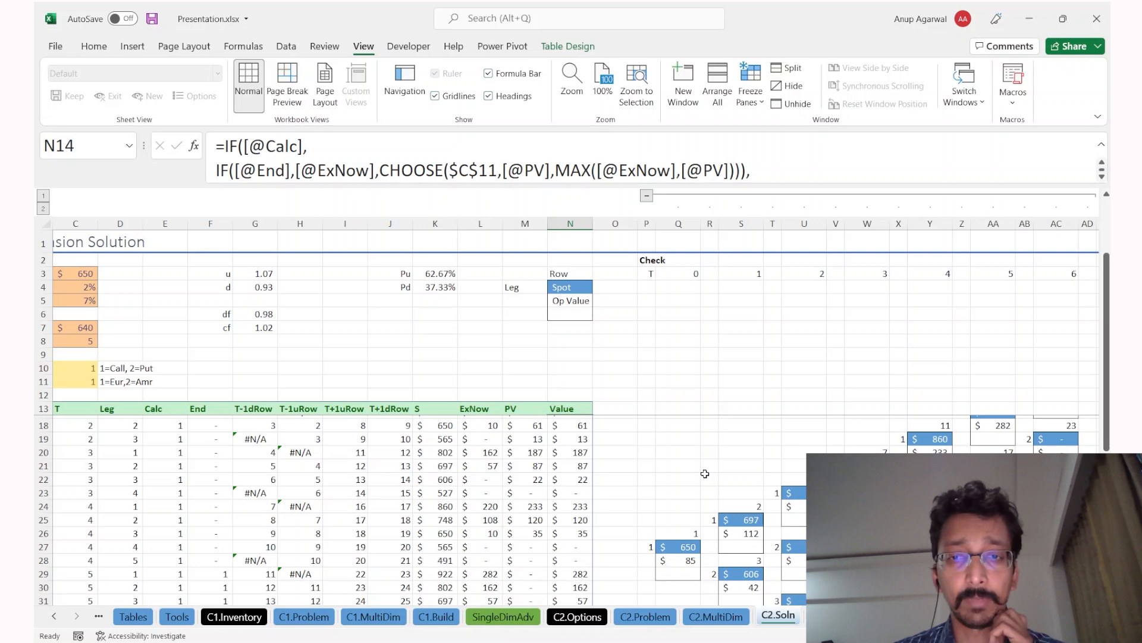
{"action": "left_click", "coordinate": [684, 548]}
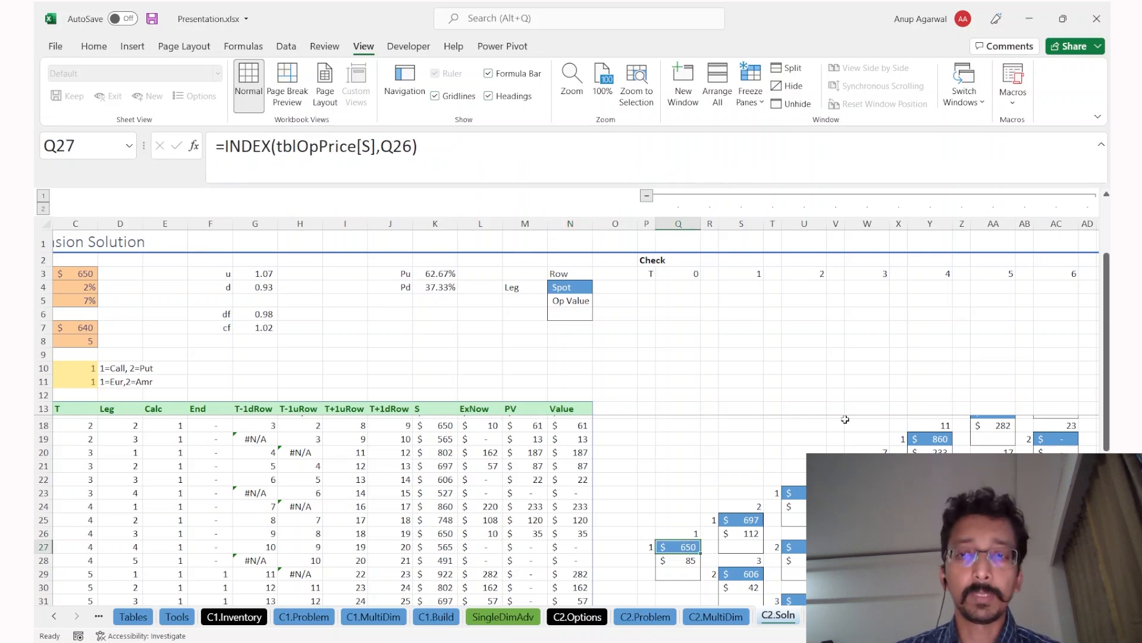
{"action": "left_click", "coordinate": [930, 520]}
{"action": "key", "text": "ctrl+Page_Up"}
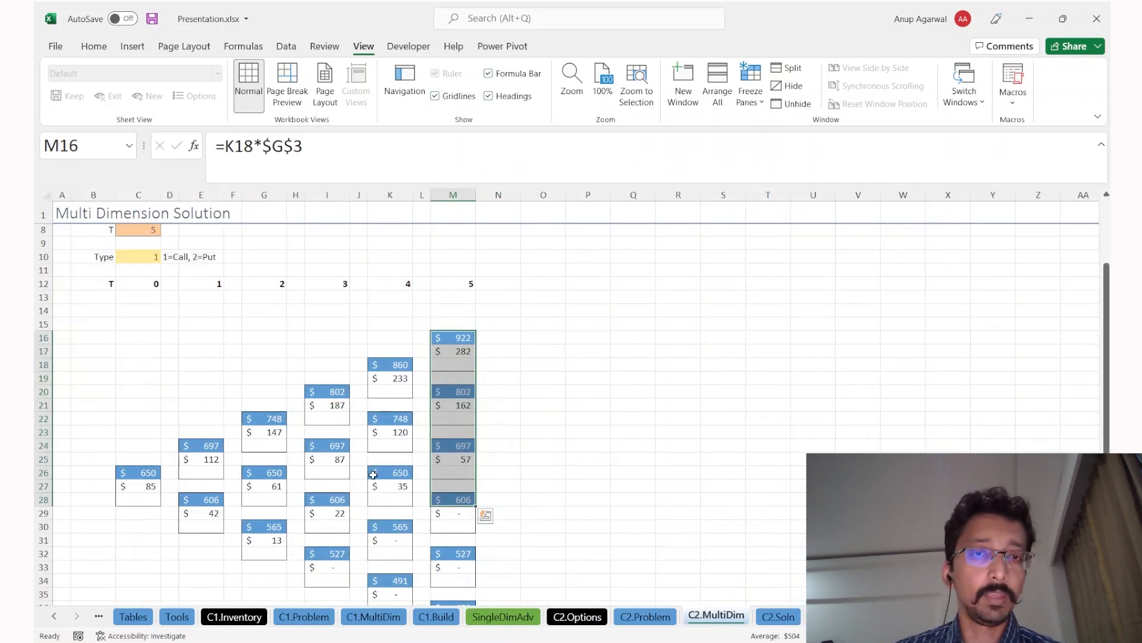
{"action": "key", "text": "ctrl+Page_Down"}
{"action": "left_click", "coordinate": [868, 466]}
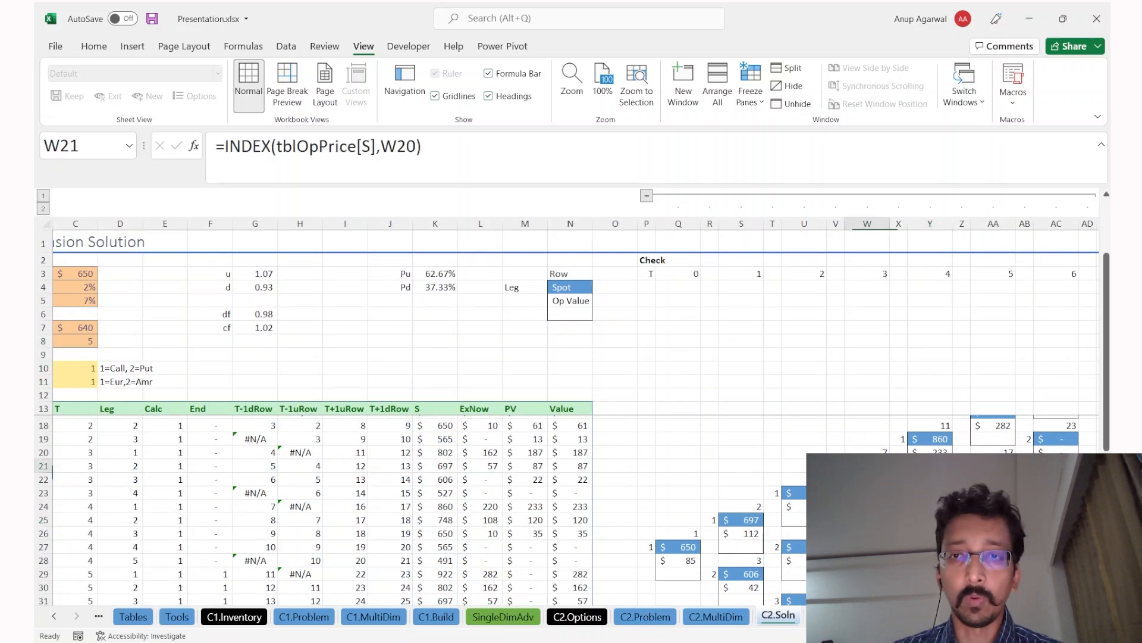
{"action": "key", "text": "F2"}
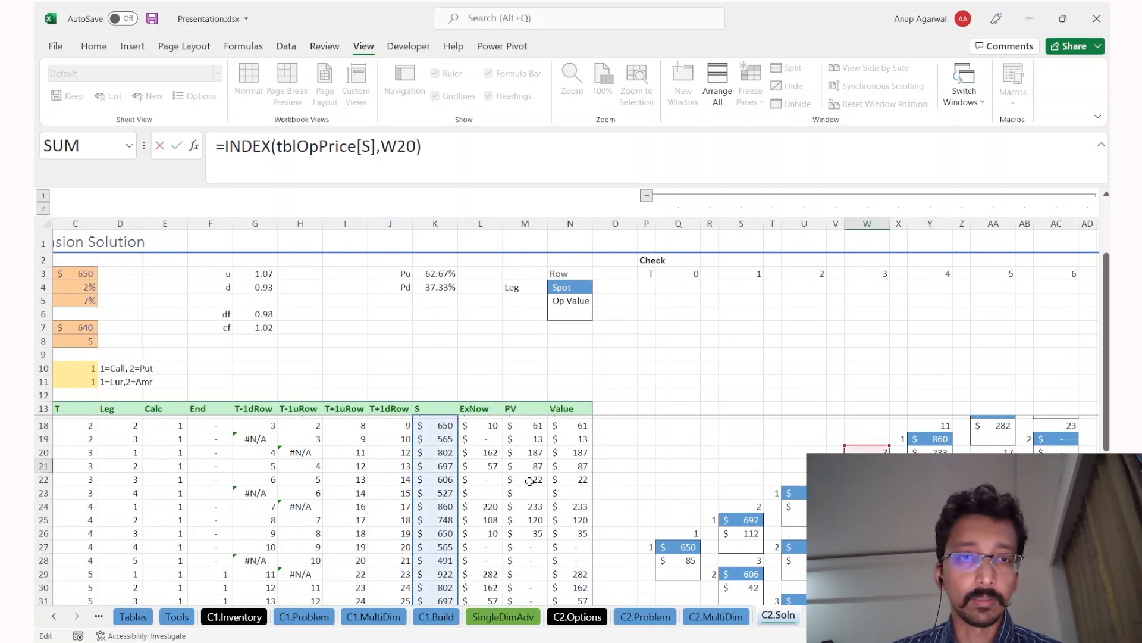
{"action": "key", "text": "Escape"}
{"action": "key", "text": "Left"}
{"action": "key", "text": "Left"}
{"action": "key", "text": "Down"}
{"action": "key", "text": "Down"}
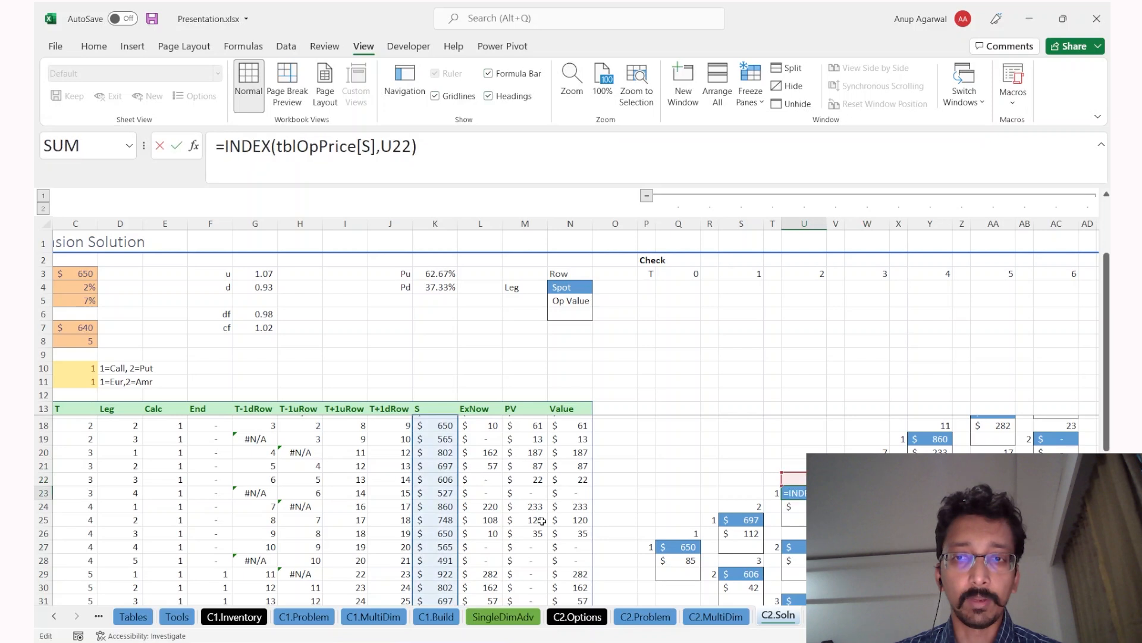
{"action": "key", "text": "F2"}
{"action": "key", "text": "Escape"}
{"action": "key", "text": "Down"}
{"action": "key", "text": "Down"}
{"action": "key", "text": "Down"}
{"action": "key", "text": "Down"}
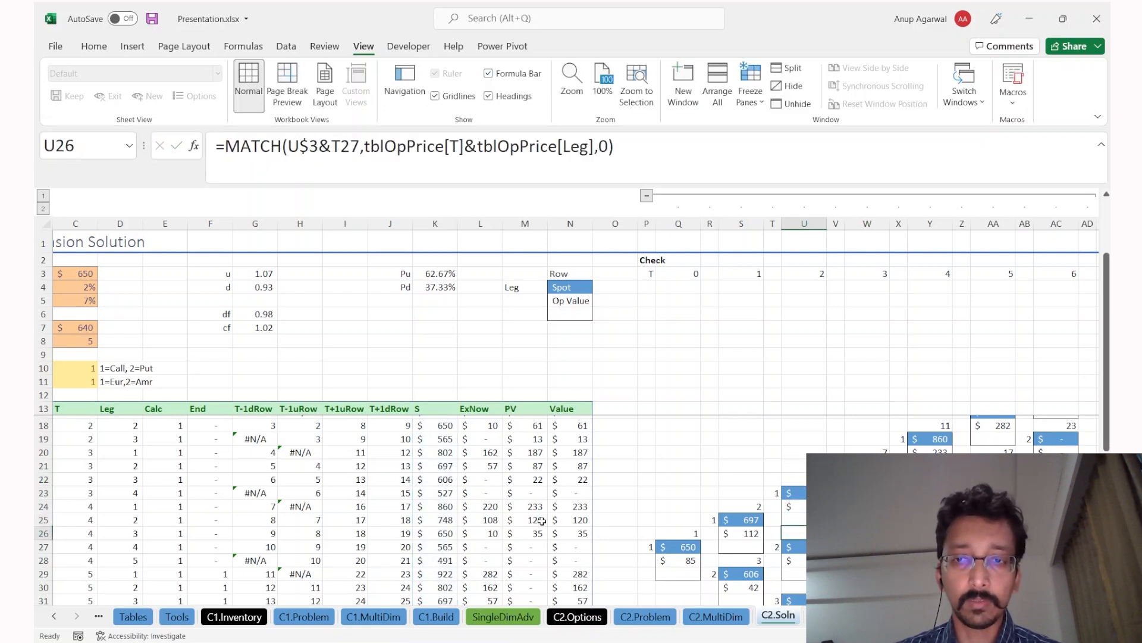
{"action": "key", "text": "Up"}
{"action": "key", "text": "Up"}
{"action": "key", "text": "Up"}
{"action": "key", "text": "Up"}
{"action": "key", "text": "F2"}
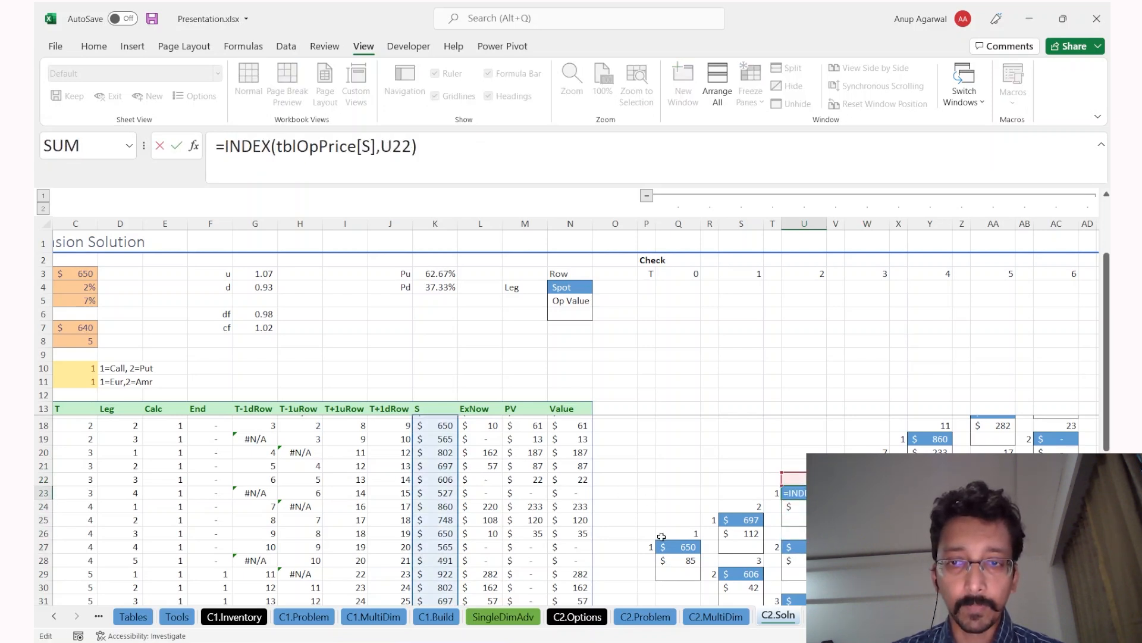
{"action": "key", "text": "Escape"}
{"action": "key", "text": "Up"}
{"action": "key", "text": "F2"}
{"action": "key", "text": "Escape"}
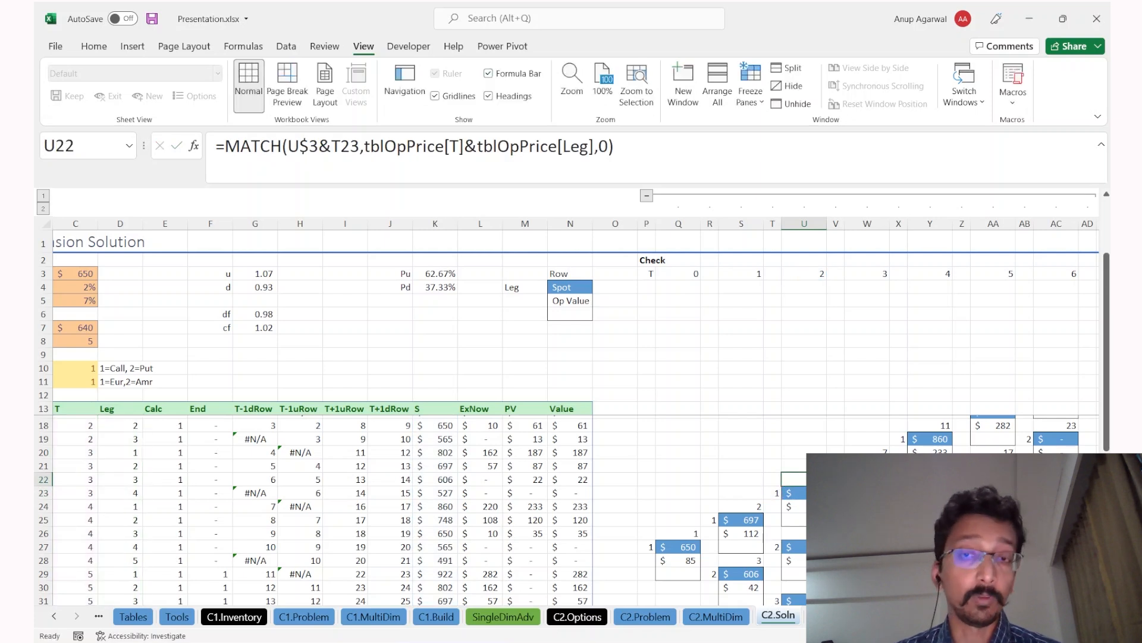
{"action": "key", "text": "Down"}
{"action": "key", "text": "Down"}
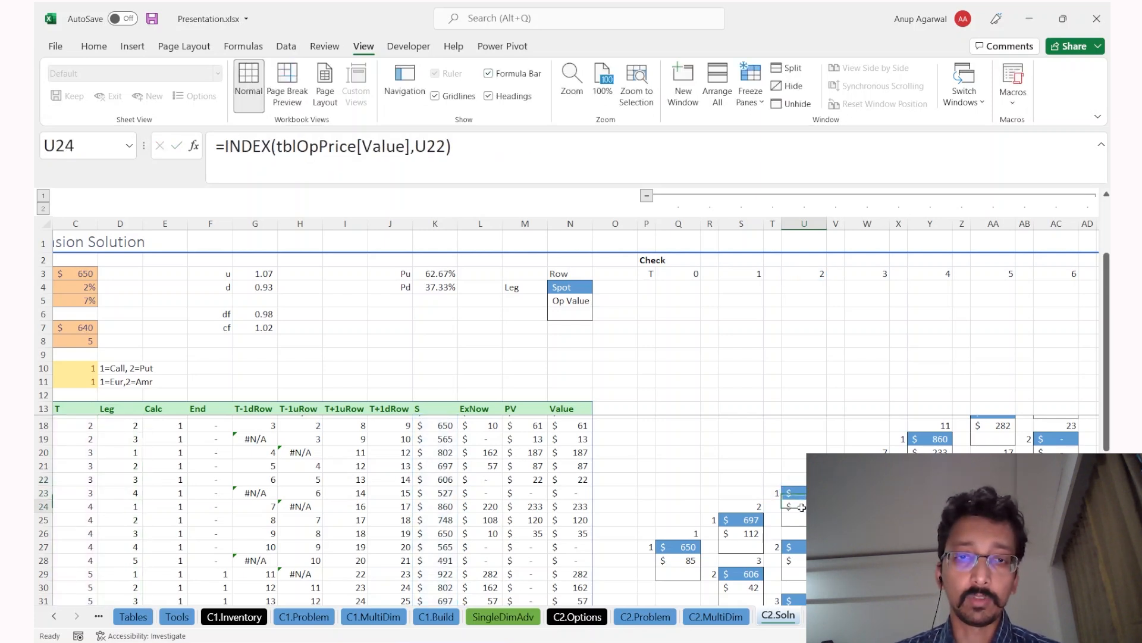
{"action": "key", "text": "F2"}
{"action": "key", "text": "Escape"}
{"action": "scroll", "coordinate": [800, 546], "scroll_direction": "down", "scroll_amount": 2}
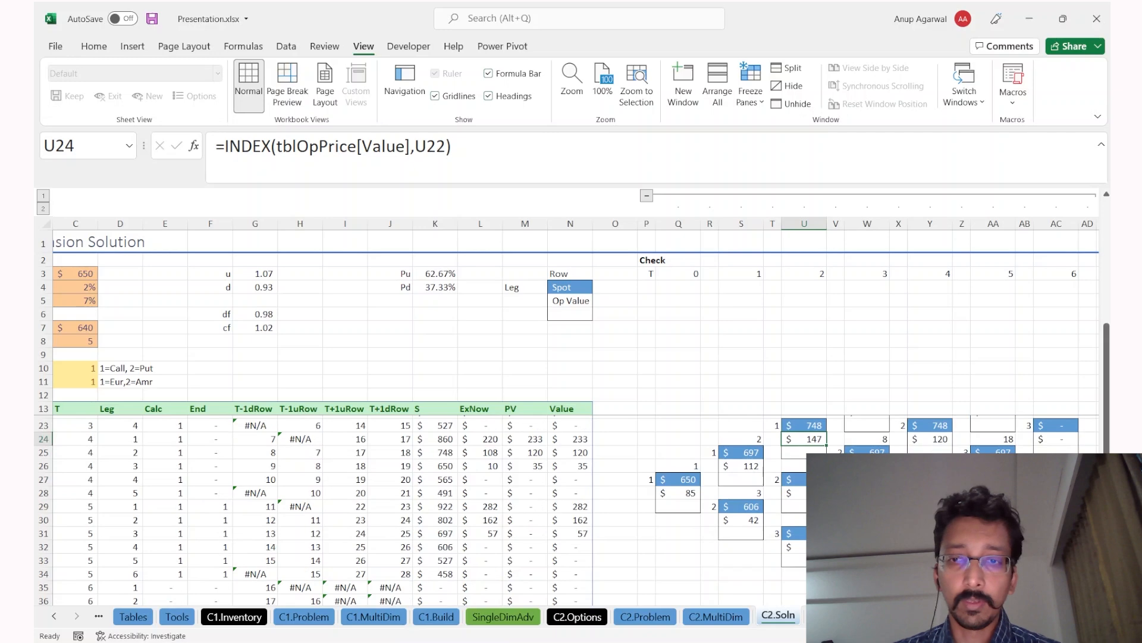
{"action": "key", "text": "ctrl+Page_Up"}
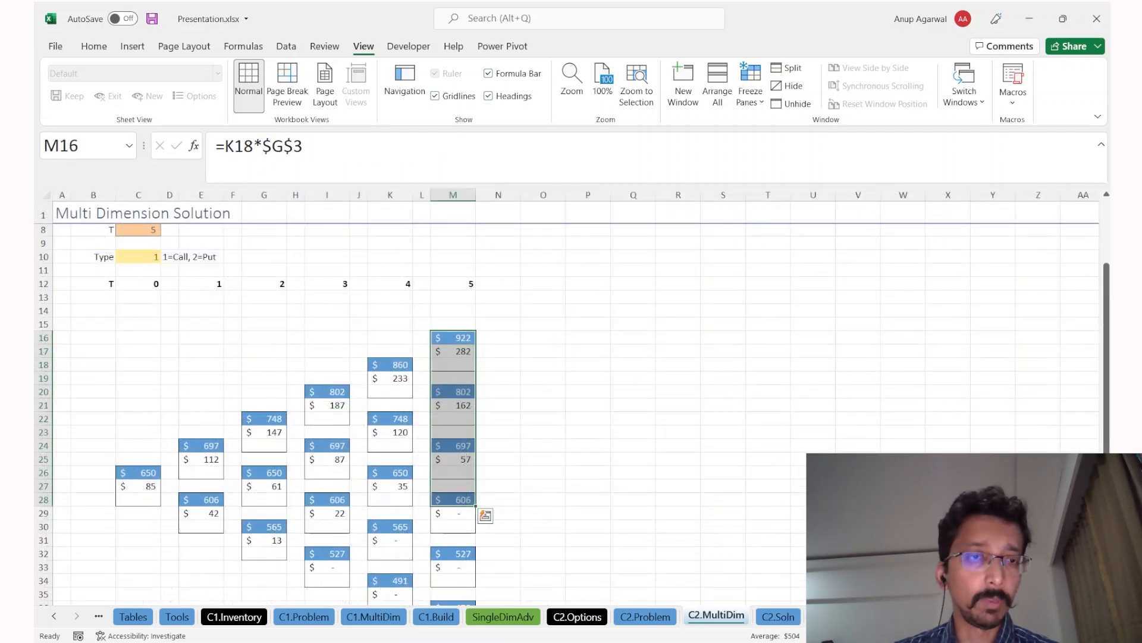
{"action": "key", "text": "ctrl+Page_Down"}
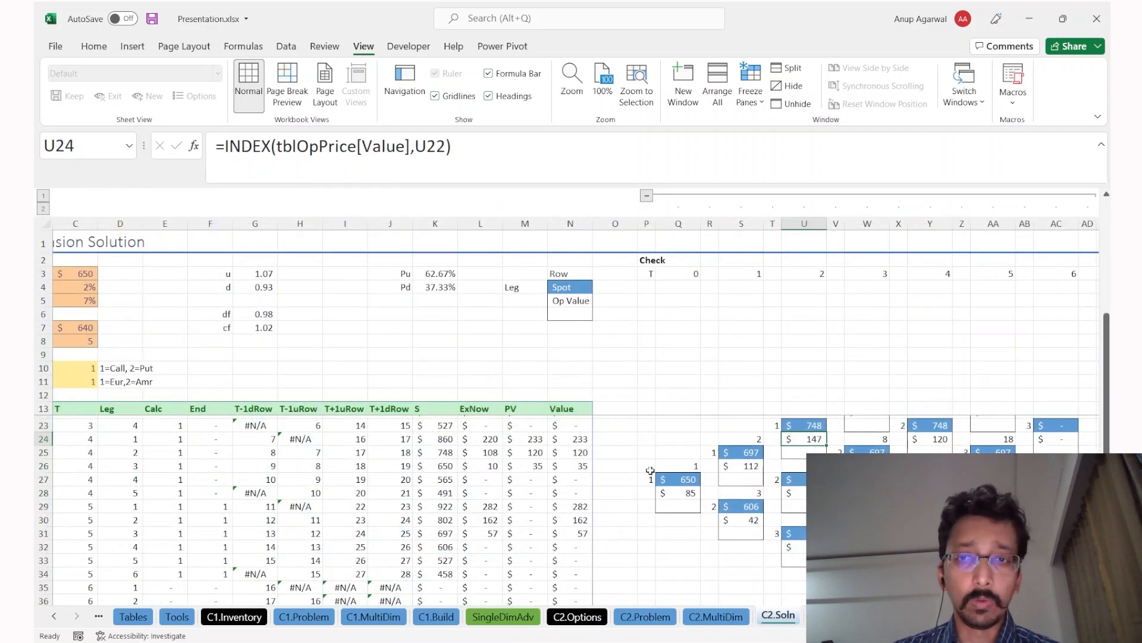
{"action": "scroll", "coordinate": [701, 479], "scroll_direction": "up", "scroll_amount": 2}
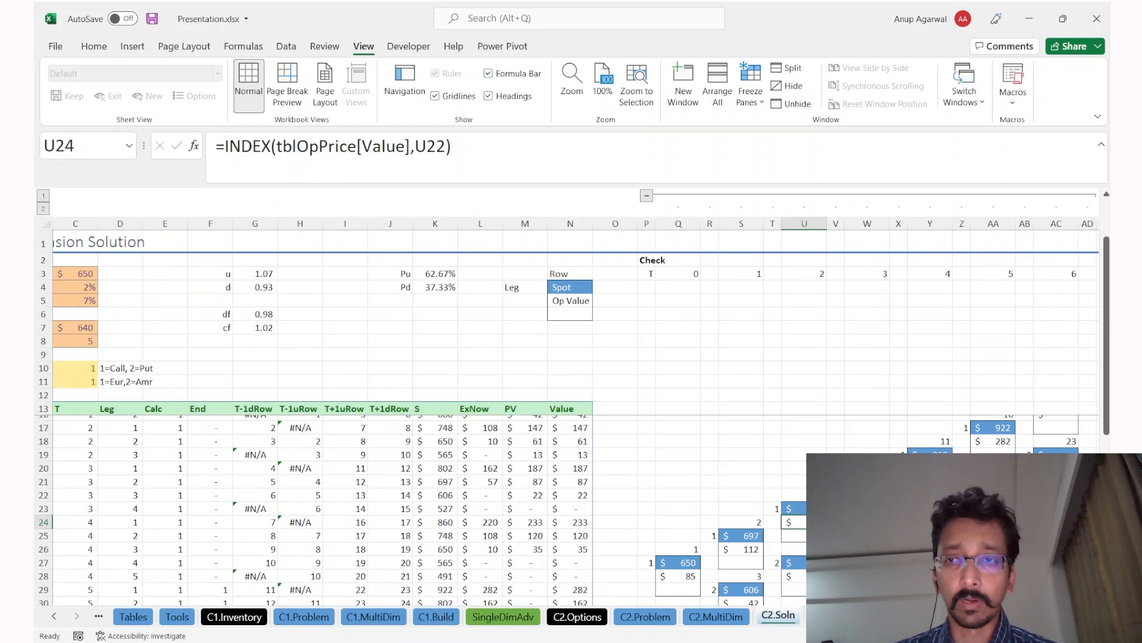
{"action": "scroll", "coordinate": [701, 479], "scroll_direction": "up", "scroll_amount": 1}
{"action": "scroll", "coordinate": [531, 427], "scroll_direction": "down", "scroll_amount": 1}
{"action": "left_click_drag", "start_coordinate": [290, 452], "coordinate": [504, 564]}
{"action": "left_click_drag", "start_coordinate": [479, 466], "coordinate": [535, 520]}
{"action": "scroll", "coordinate": [416, 505], "scroll_direction": "down", "scroll_amount": 1}
{"action": "left_click_drag", "start_coordinate": [797, 456], "coordinate": [1024, 577]}
{"action": "scroll", "coordinate": [565, 505], "scroll_direction": "down", "scroll_amount": 2}
{"action": "key", "text": "ctrl+Page_Up"}
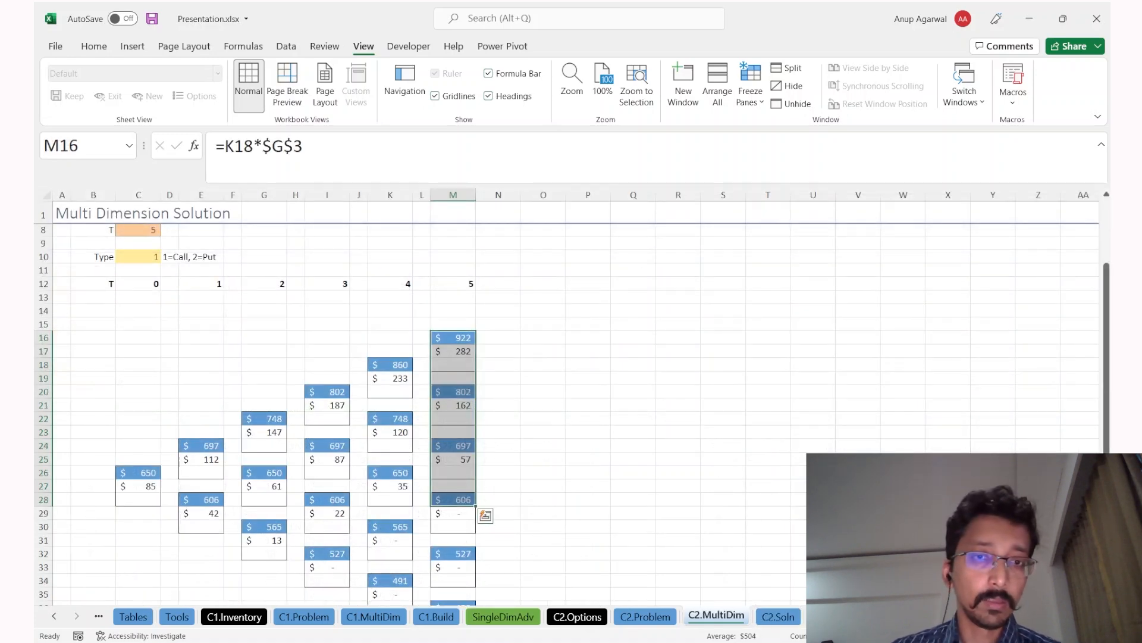
{"action": "key", "text": "ctrl+Page_Down"}
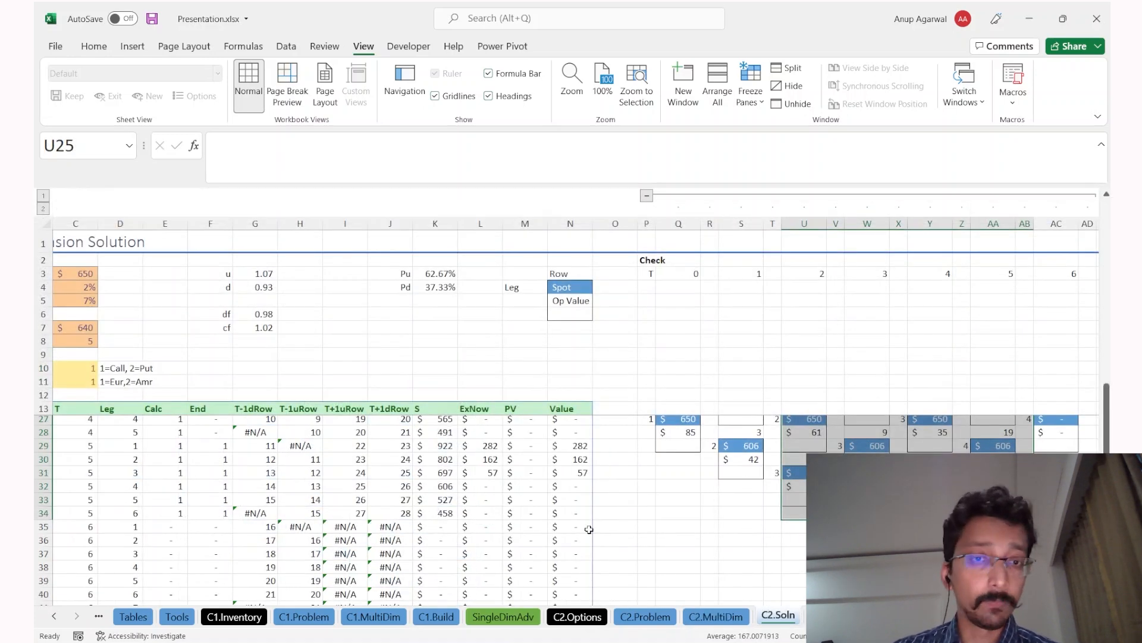
{"action": "left_click", "coordinate": [518, 510]}
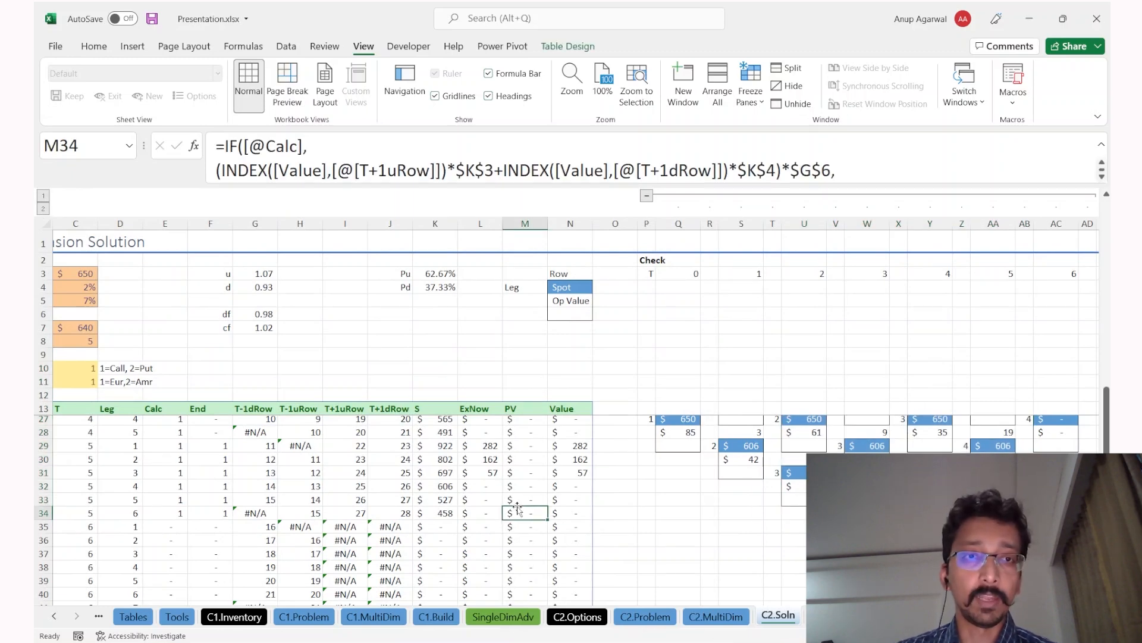
{"action": "scroll", "coordinate": [453, 460], "scroll_direction": "left", "scroll_amount": 2}
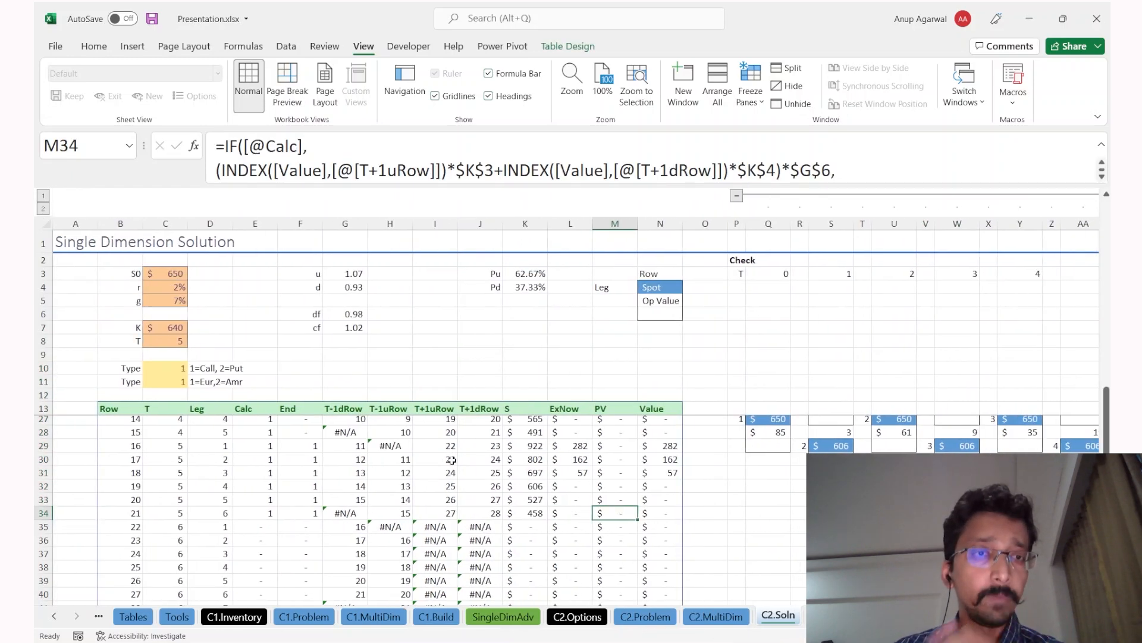
{"action": "left_click", "coordinate": [176, 348]}
Step: Change the horizon T in C8 to 12
{"action": "key", "text": "Up"}
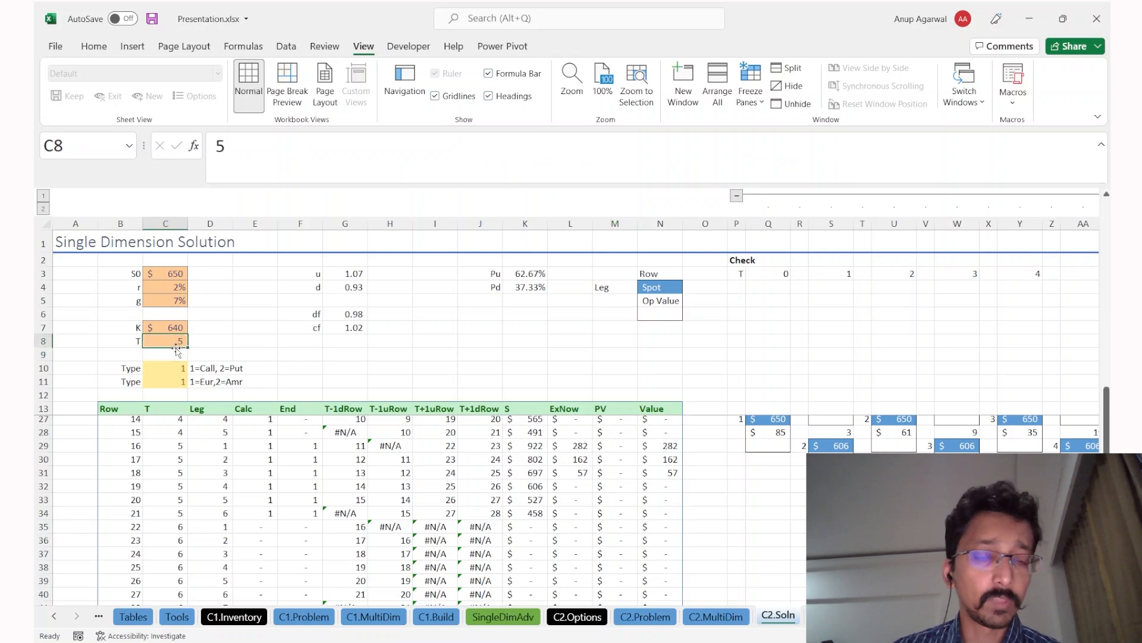
{"action": "type", "text": "12"}
{"action": "key", "text": "Tab"}
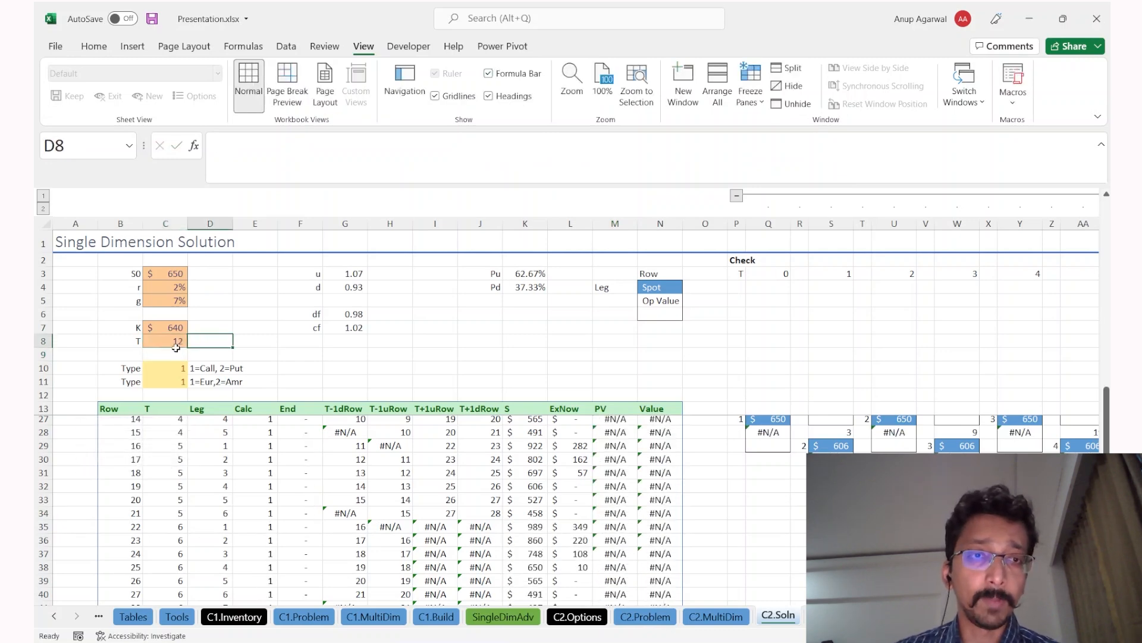
Step: Fill the T-1dRow formula in column G down the new rows through row 83
{"action": "left_click", "coordinate": [353, 528]}
{"action": "key", "text": "ctrl+Down"}
{"action": "key", "text": "Down"}
{"action": "key", "text": "Up"}
{"action": "key", "text": "shift+Page_Down"}
{"action": "key", "text": "ctrl+d"}
{"action": "key", "text": "ctrl+Down"}
{"action": "key", "text": "shift+Page_Down"}
{"action": "key", "text": "ctrl+d"}
{"action": "key", "text": "ctrl+Down"}
{"action": "key", "text": "shift+Page_Down"}
{"action": "key", "text": "ctrl+d"}
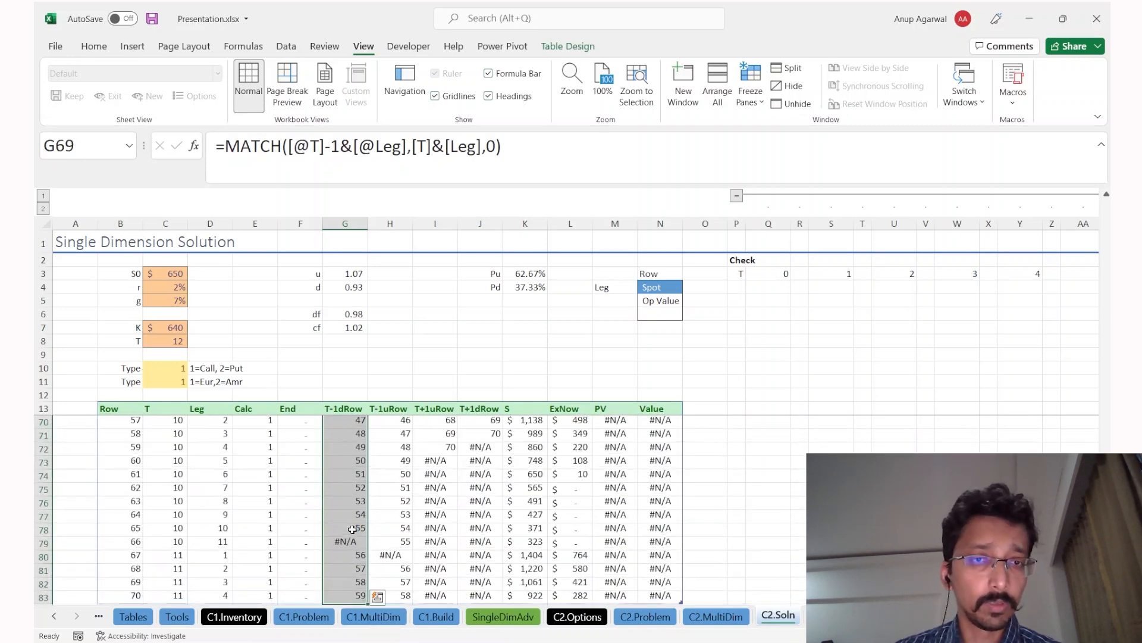
Step: Continue filling the T-1dRow formula down to row 111 and check the table end
{"action": "key", "text": "ctrl+Down"}
{"action": "key", "text": "shift+Page_Down"}
{"action": "key", "text": "ctrl+d"}
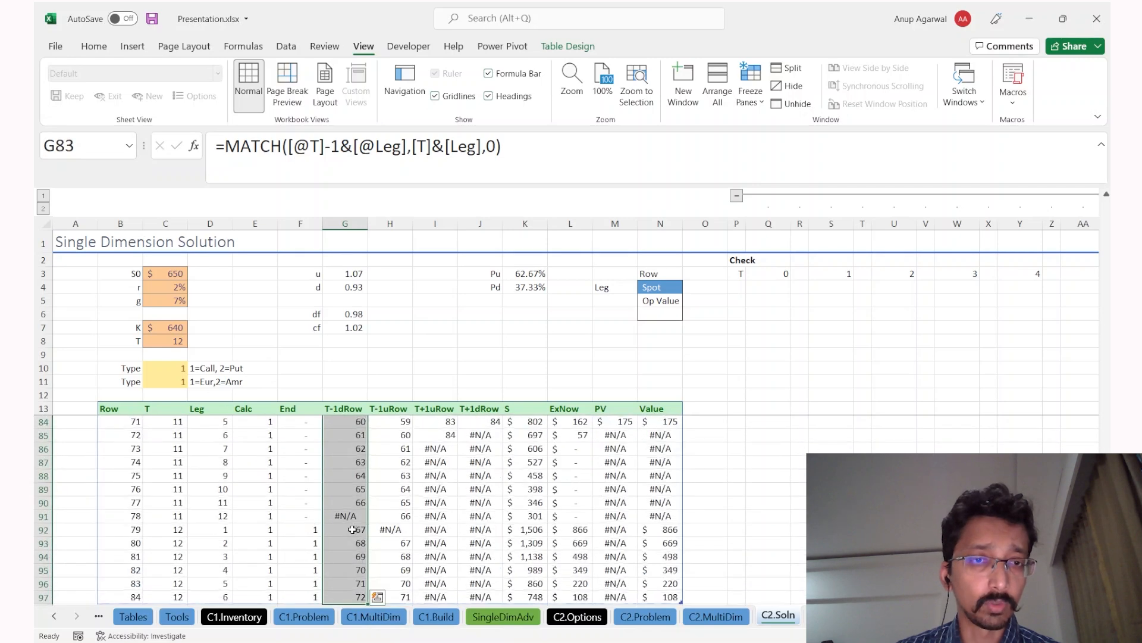
{"action": "key", "text": "ctrl+Down"}
{"action": "key", "text": "shift+Page_Down"}
{"action": "key", "text": "ctrl+d"}
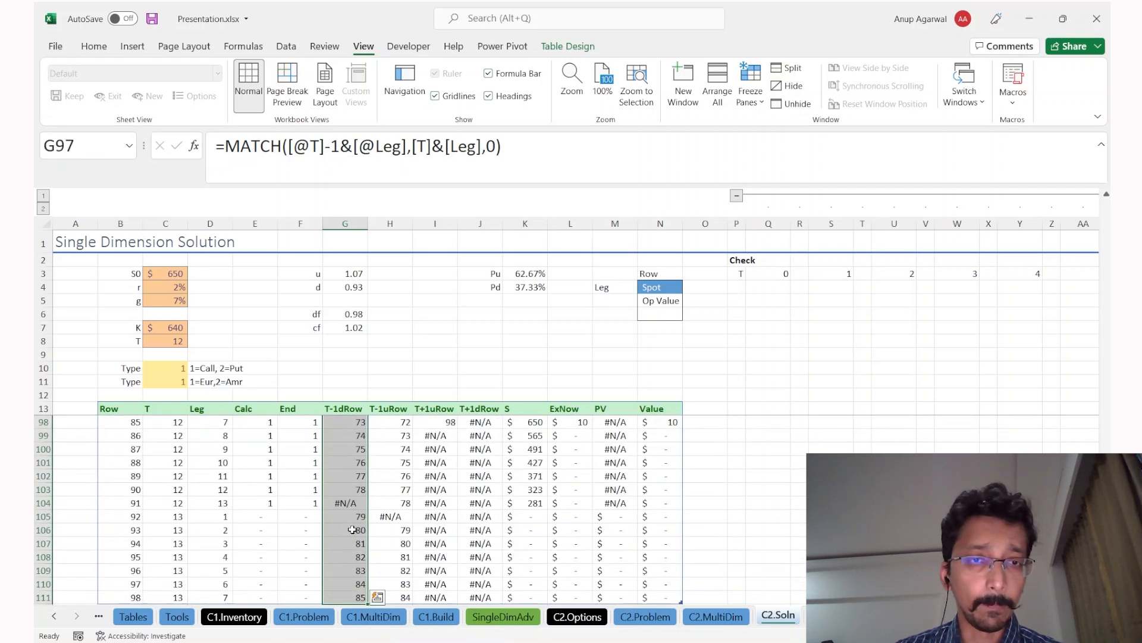
{"action": "key", "text": "ctrl+Down"}
{"action": "key", "text": "shift+Page_Down"}
{"action": "key", "text": "Page_Up"}
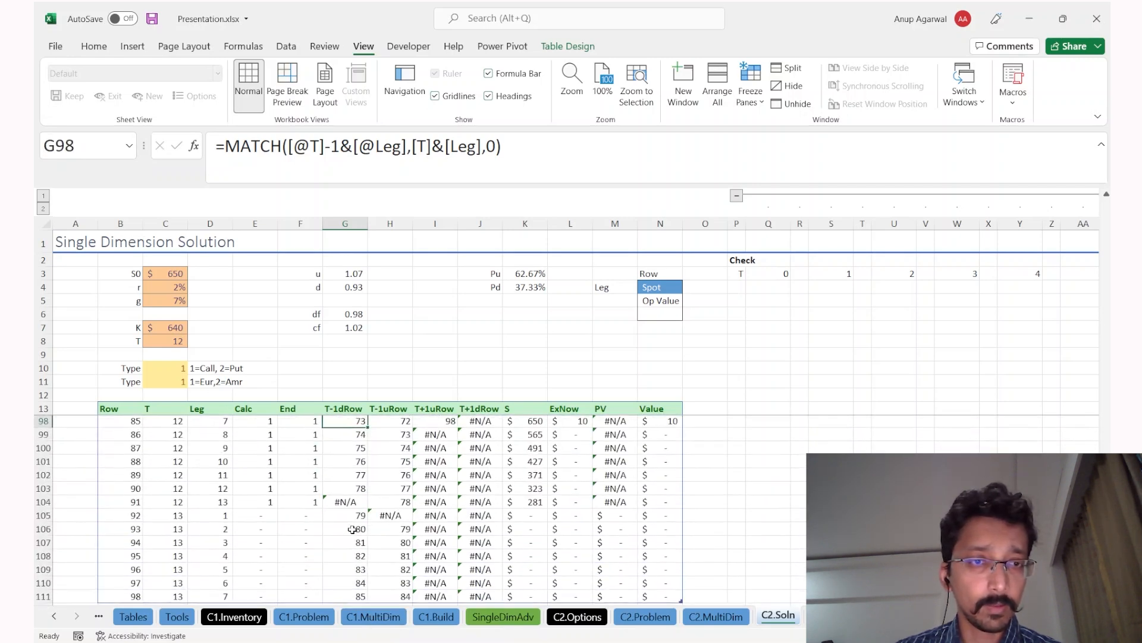
Step: Check the Calc flags beyond period 12 and confirm N14's option value of 156
{"action": "left_click_drag", "start_coordinate": [255, 516], "coordinate": [261, 584]}
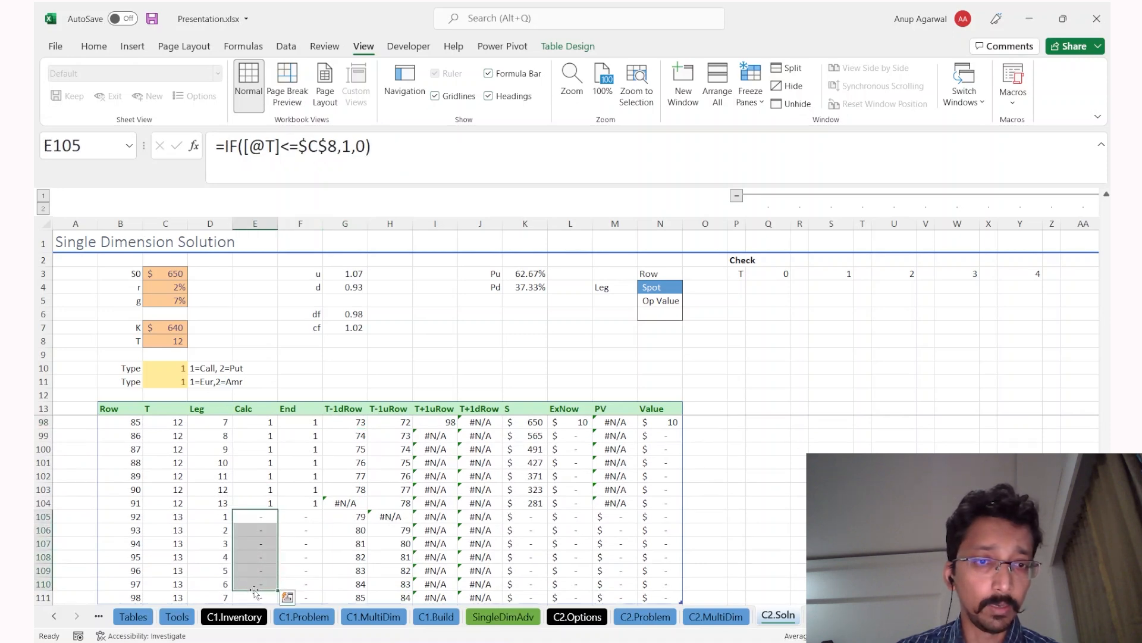
{"action": "left_click", "coordinate": [470, 528]}
{"action": "key", "text": "ctrl+Up"}
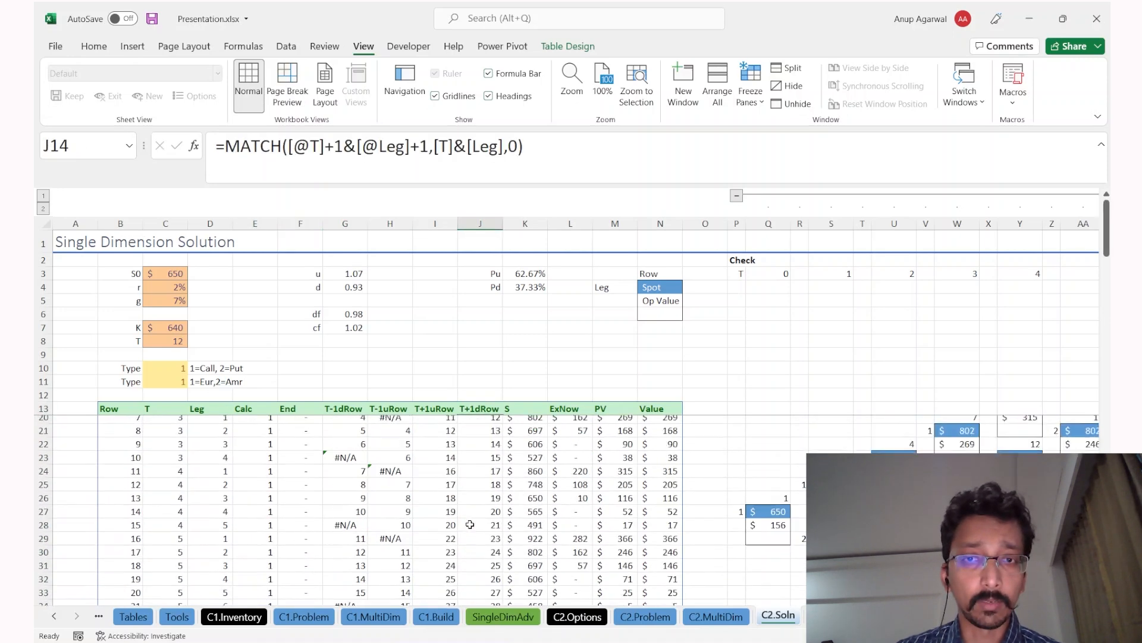
{"action": "key", "text": "Down"}
{"action": "left_click", "coordinate": [662, 422]}
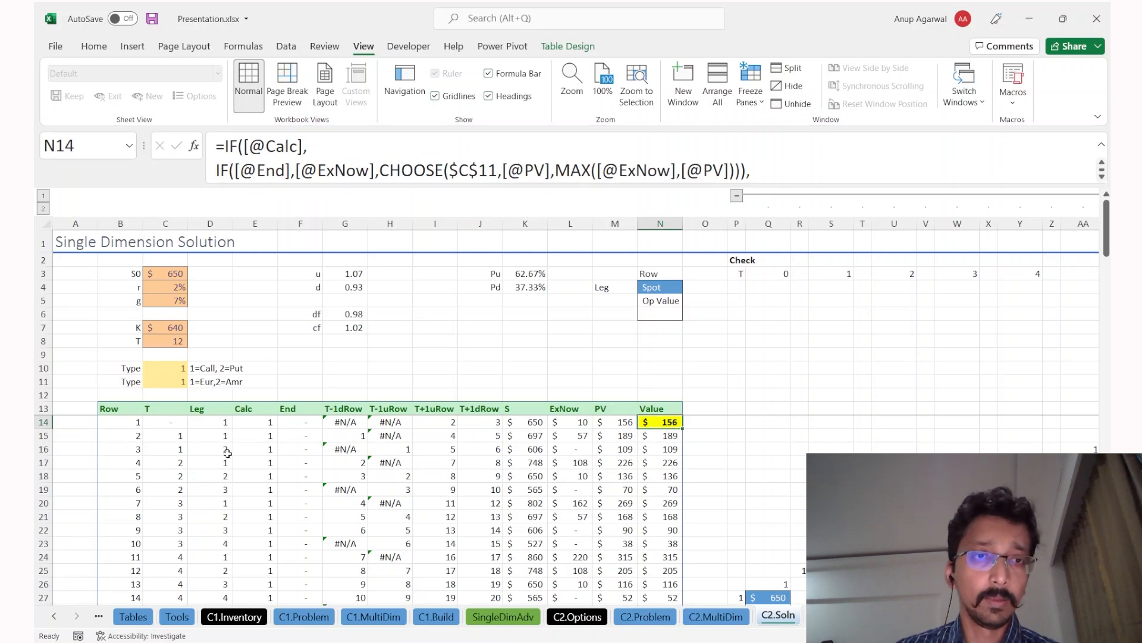
Step: Verify the Check grid root Q27 and spot price formula K27, then return to A1
{"action": "scroll", "coordinate": [376, 500], "scroll_direction": "down", "scroll_amount": 5}
{"action": "scroll", "coordinate": [377, 500], "scroll_direction": "up", "scroll_amount": 2}
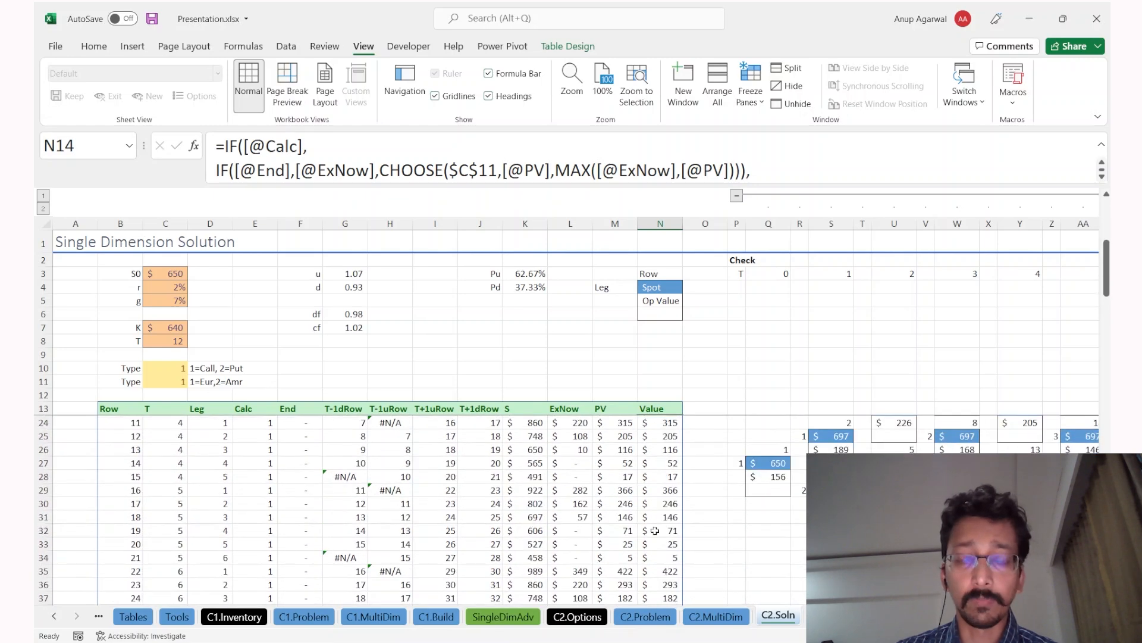
{"action": "scroll", "coordinate": [769, 511], "scroll_direction": "right", "scroll_amount": 1}
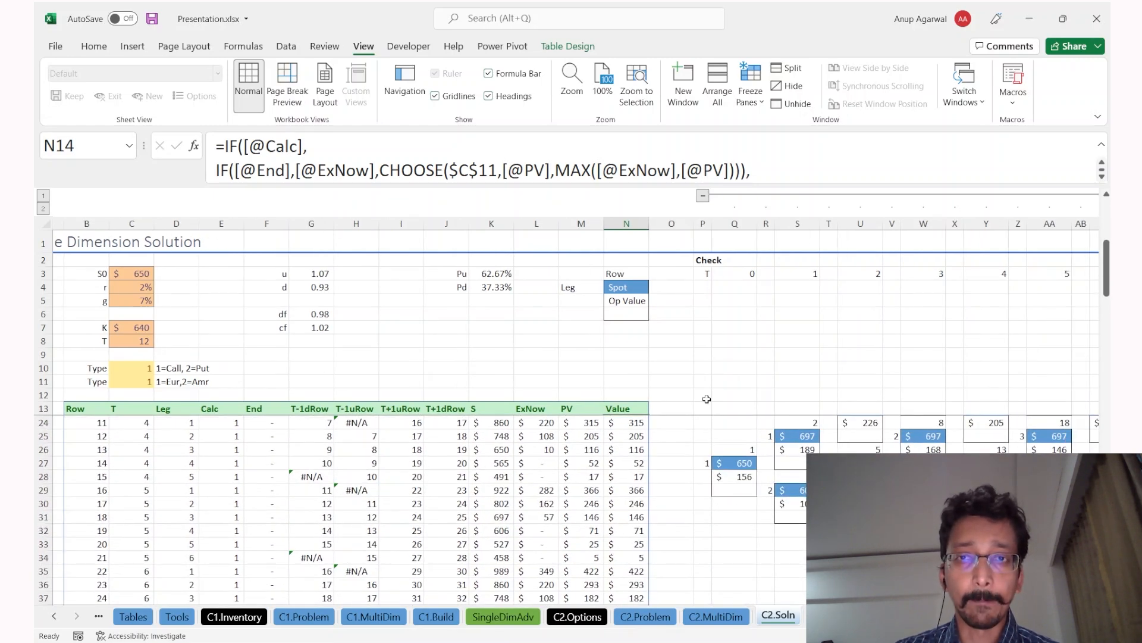
{"action": "left_click", "coordinate": [740, 468]}
{"action": "left_click_drag", "start_coordinate": [738, 468], "coordinate": [739, 477]}
{"action": "key", "text": "Escape"}
{"action": "key", "text": "F2"}
{"action": "key", "text": "Escape"}
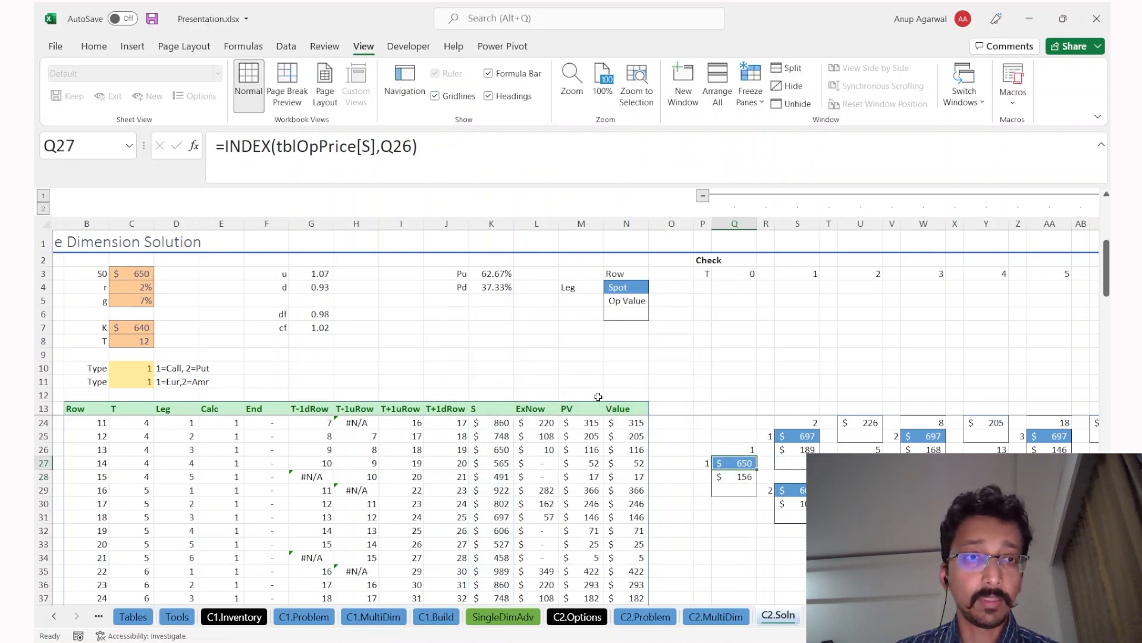
{"action": "left_click", "coordinate": [495, 463]}
{"action": "key", "text": "ctrl+Home"}
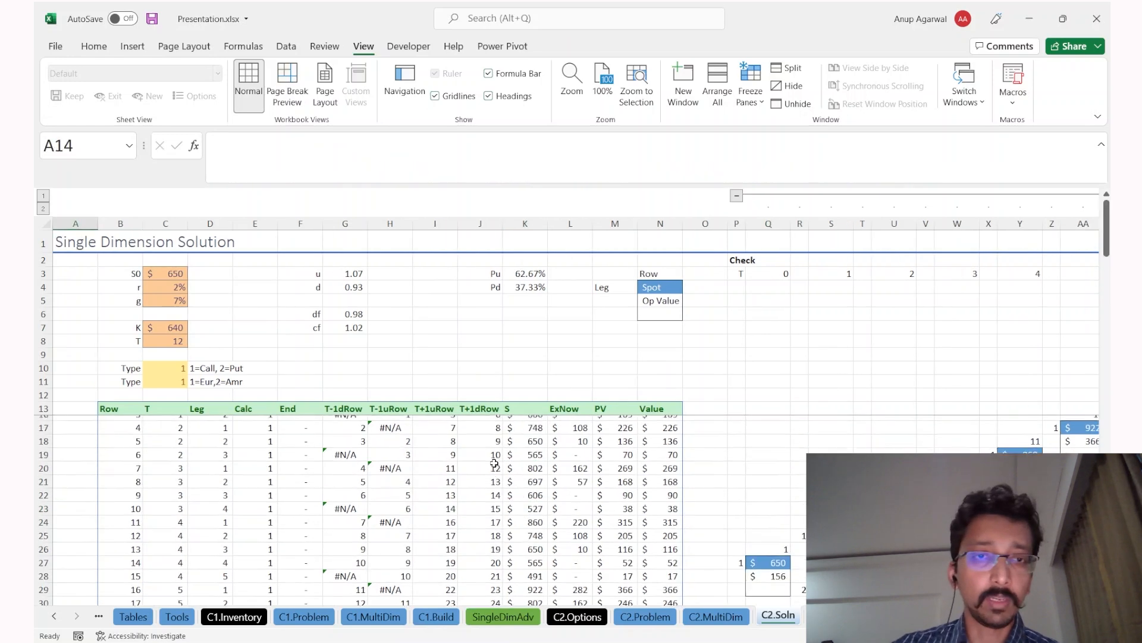